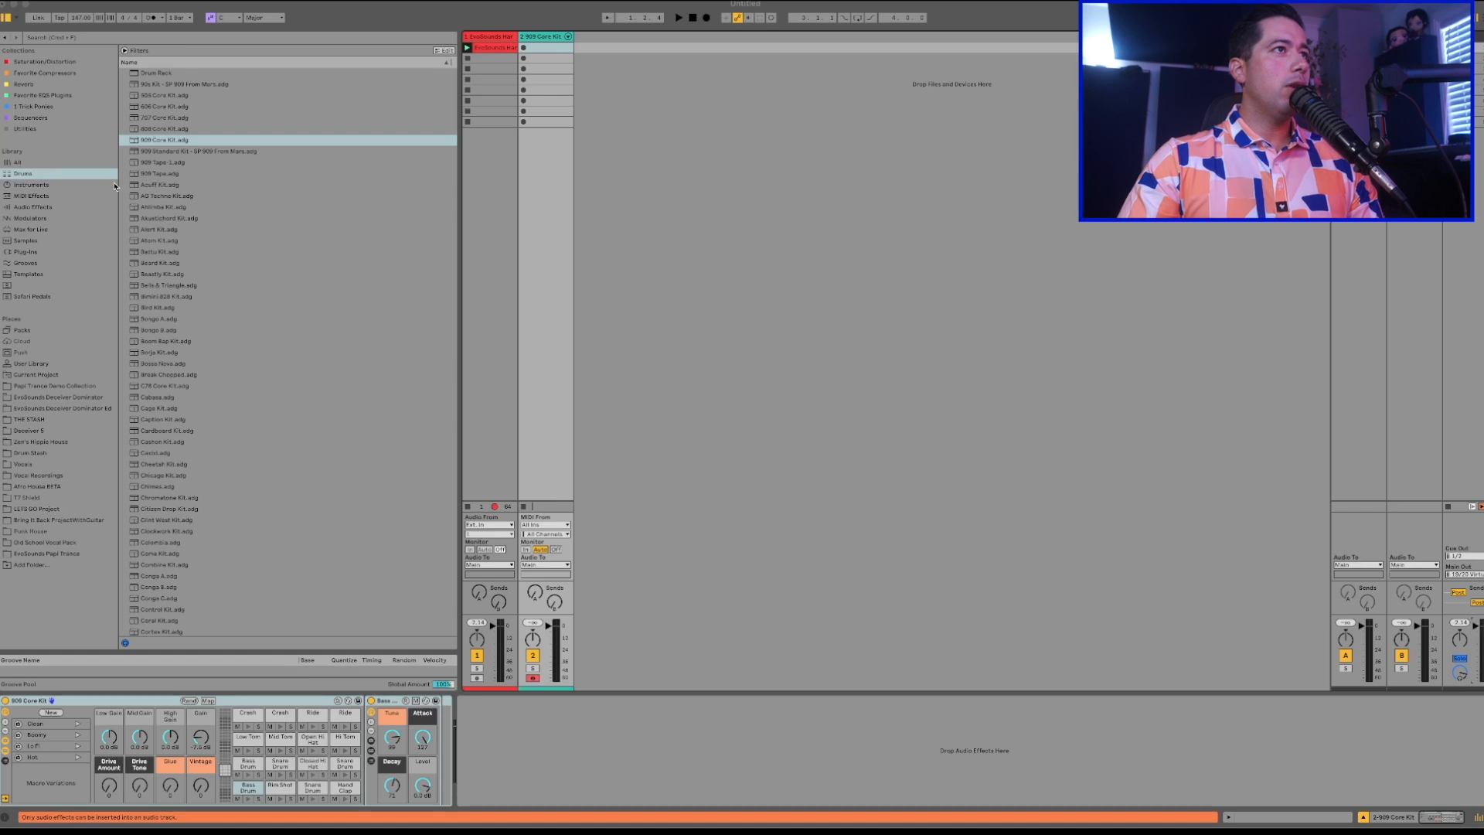
Create a MIDI clip in the first slot of the 909 Core Kit track and add a one-beat Bass Drum note on beat 1.
click(147, 140)
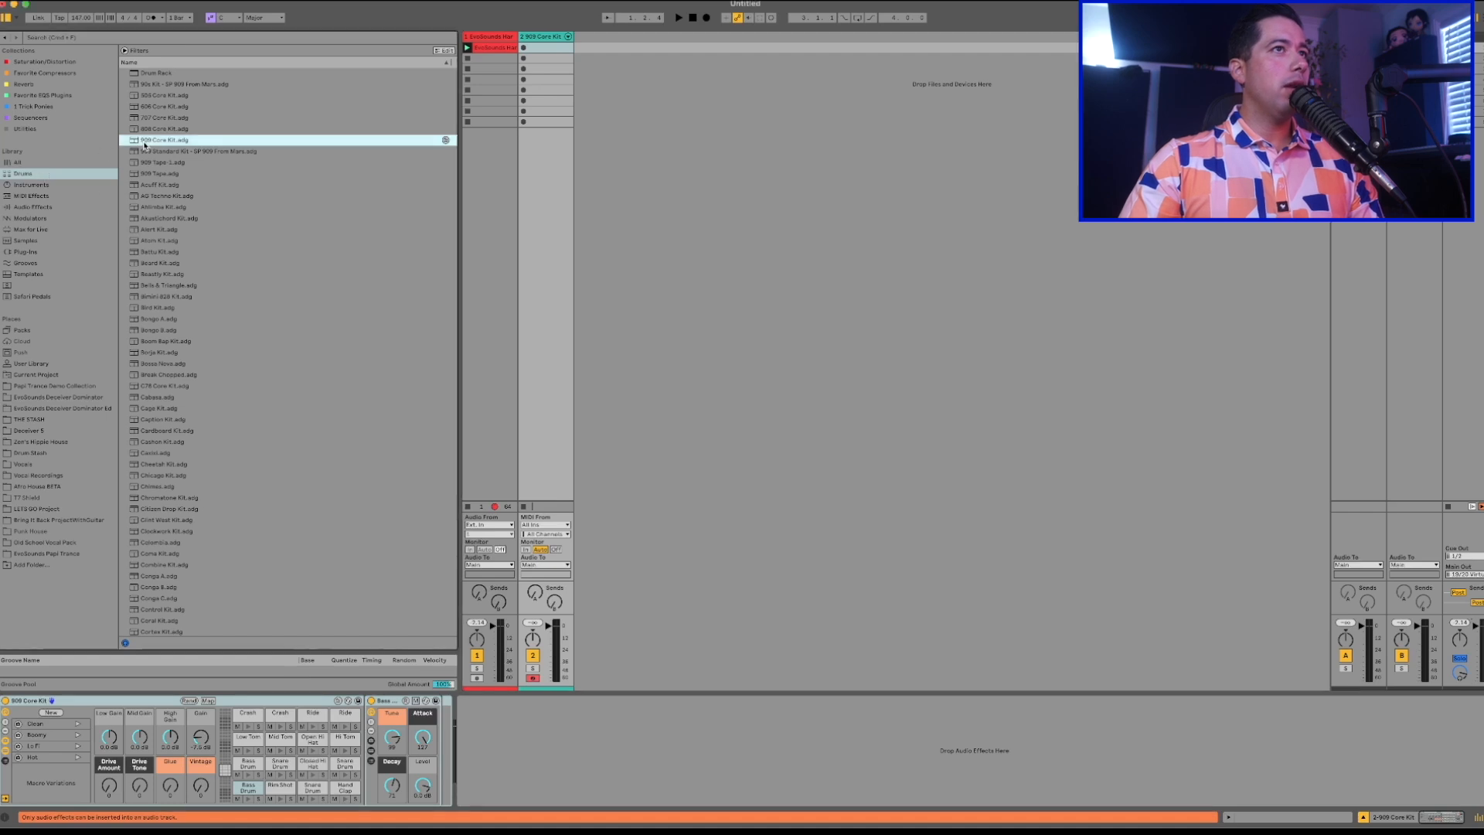
click(545, 39)
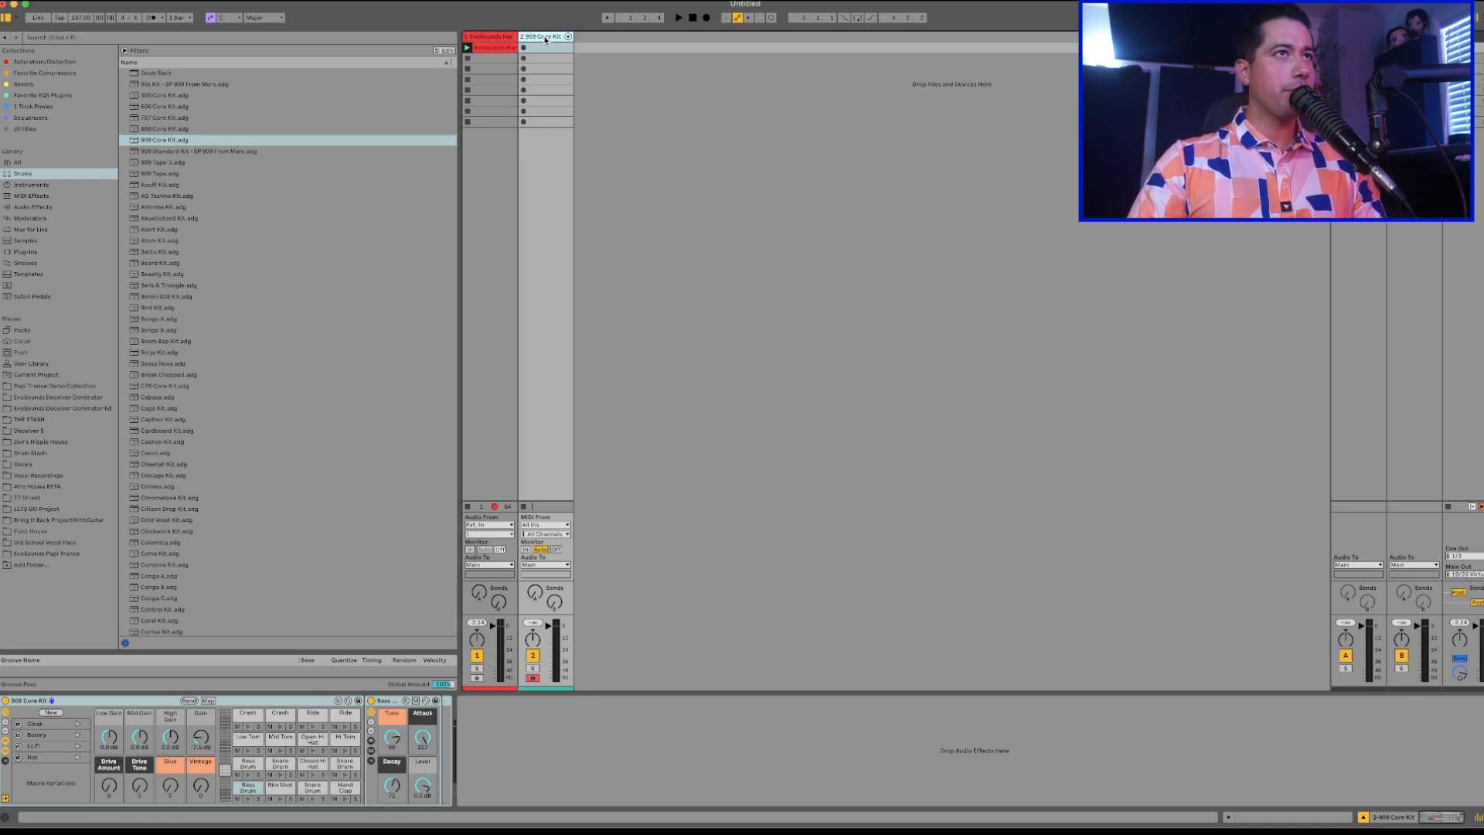
double_click(539, 48)
double_click(316, 700)
drag(332, 698, 565, 698)
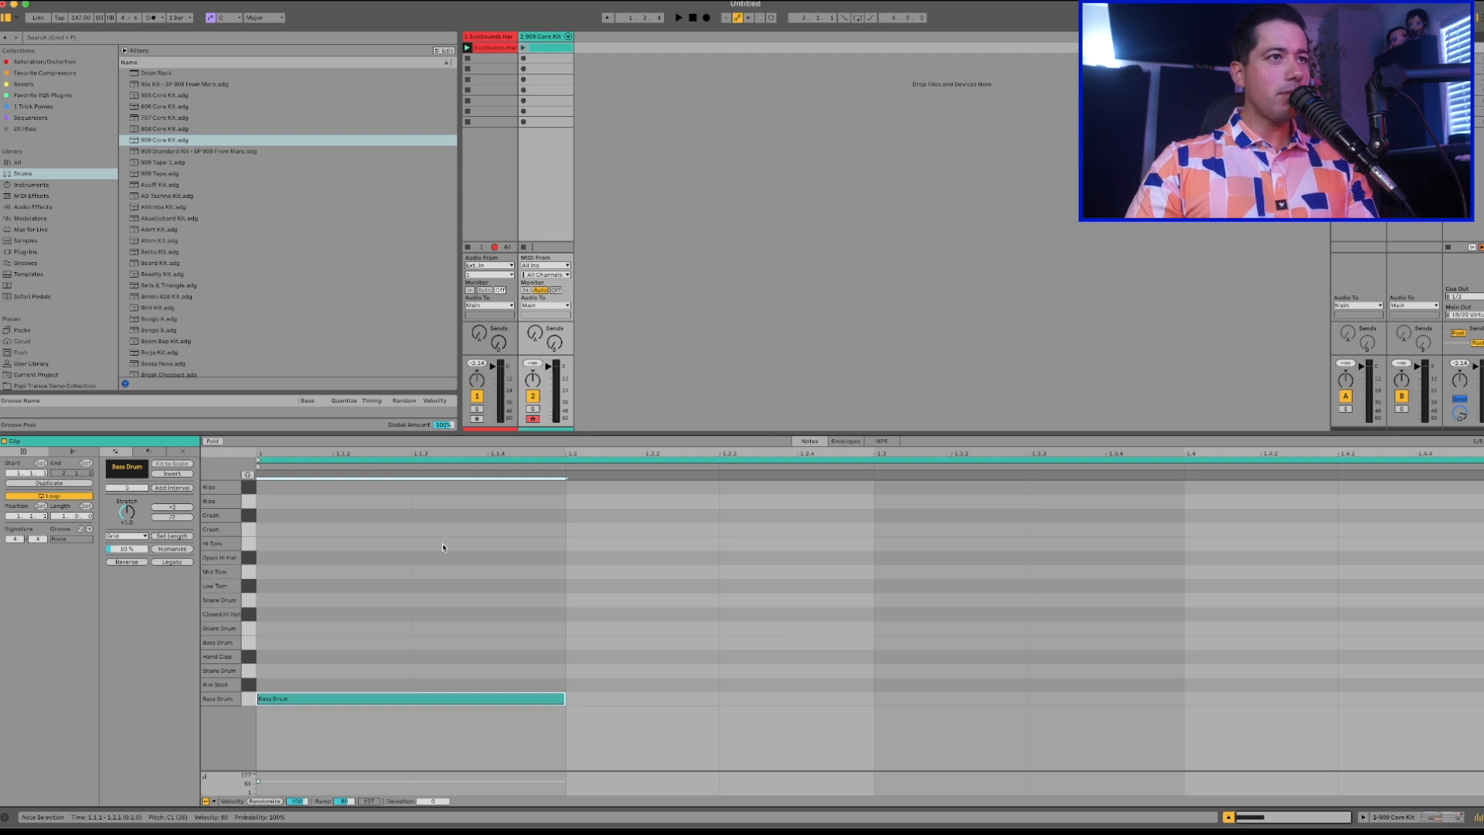
Set the fixed grid to 1/4 and add one-beat Bass Drum notes on beats 2, 3 and 4.
right_click(442, 545)
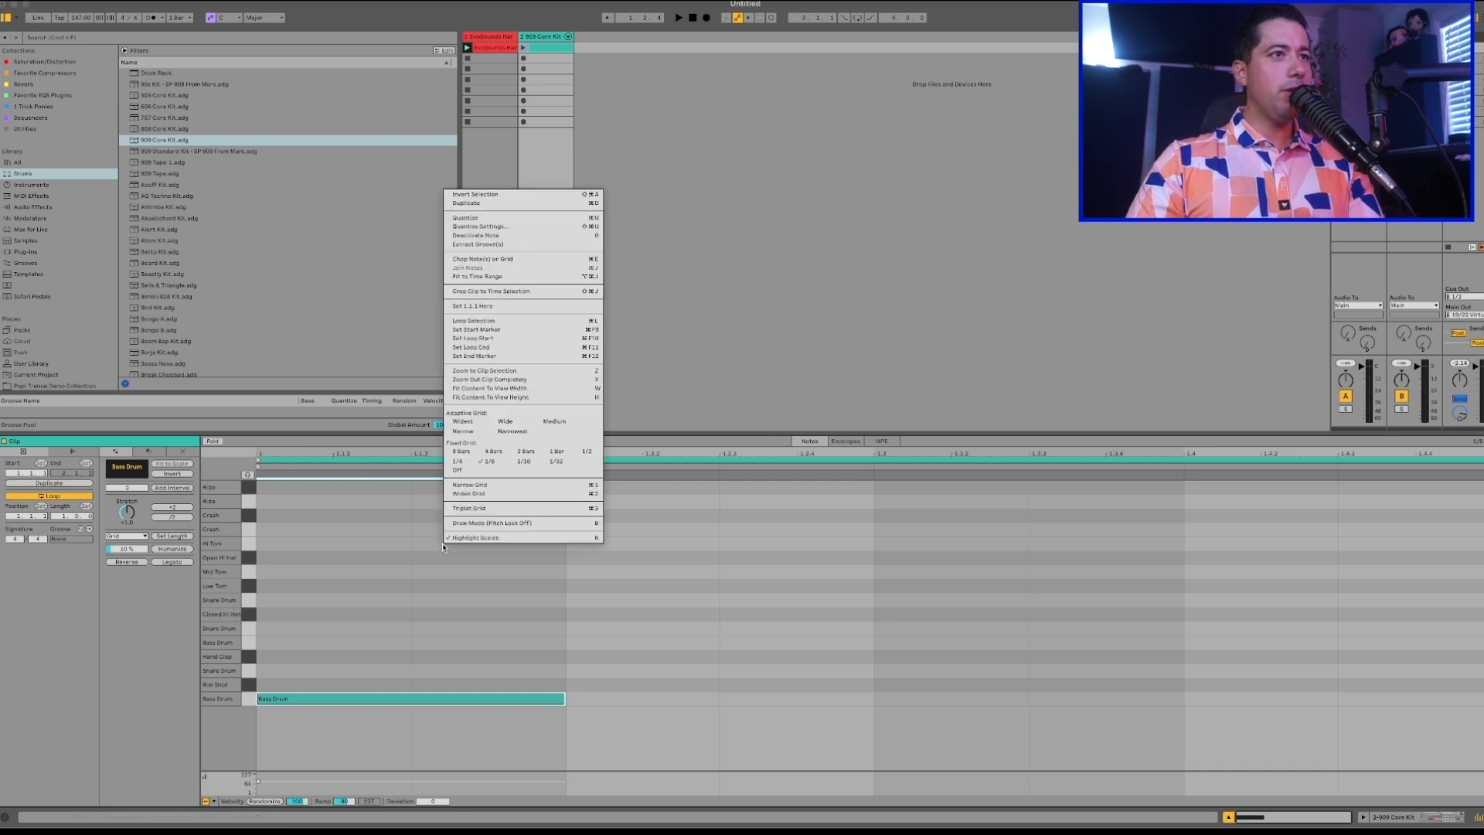
click(464, 461)
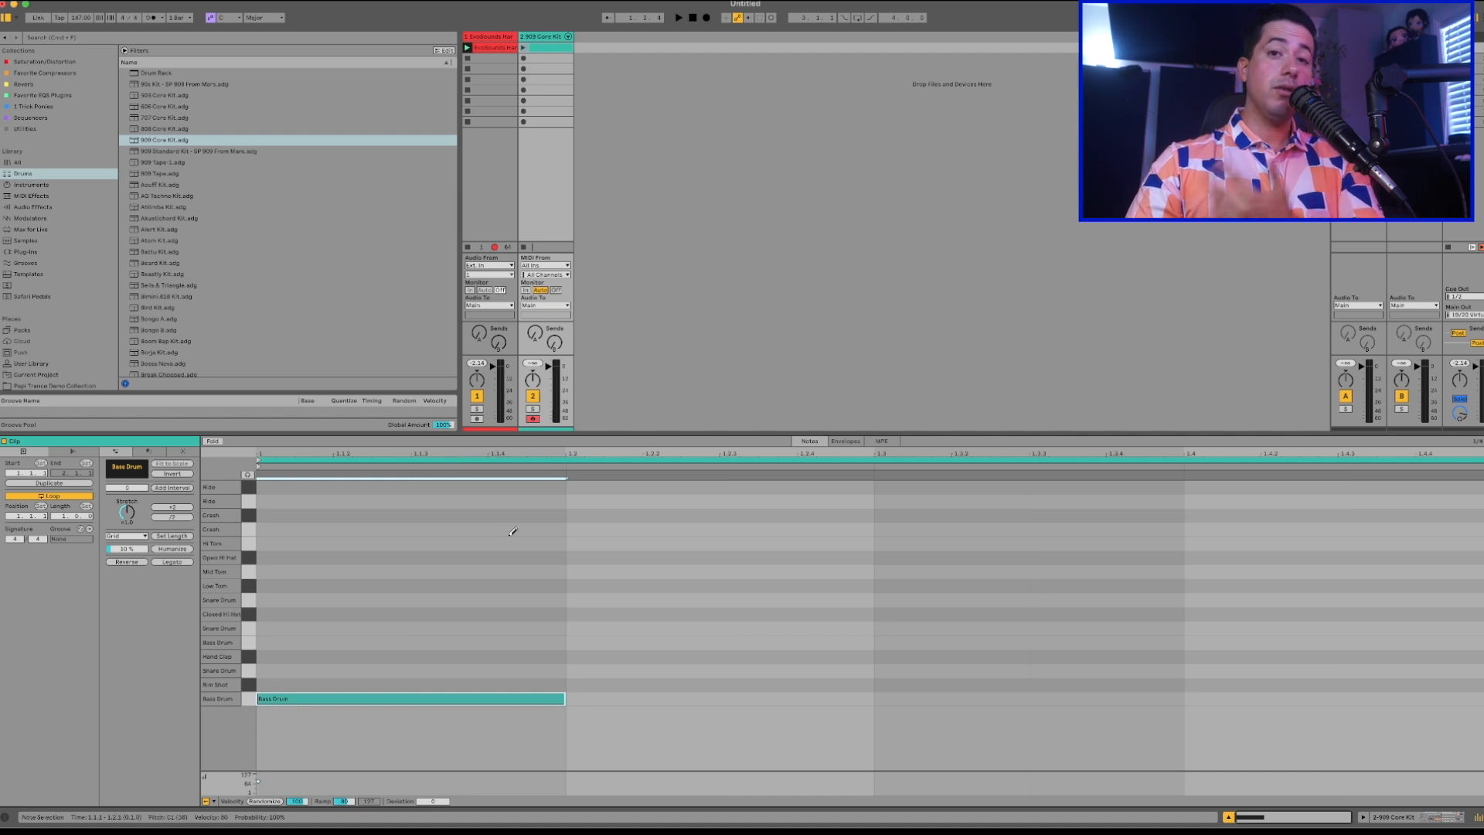
click(635, 698)
click(908, 696)
click(1221, 693)
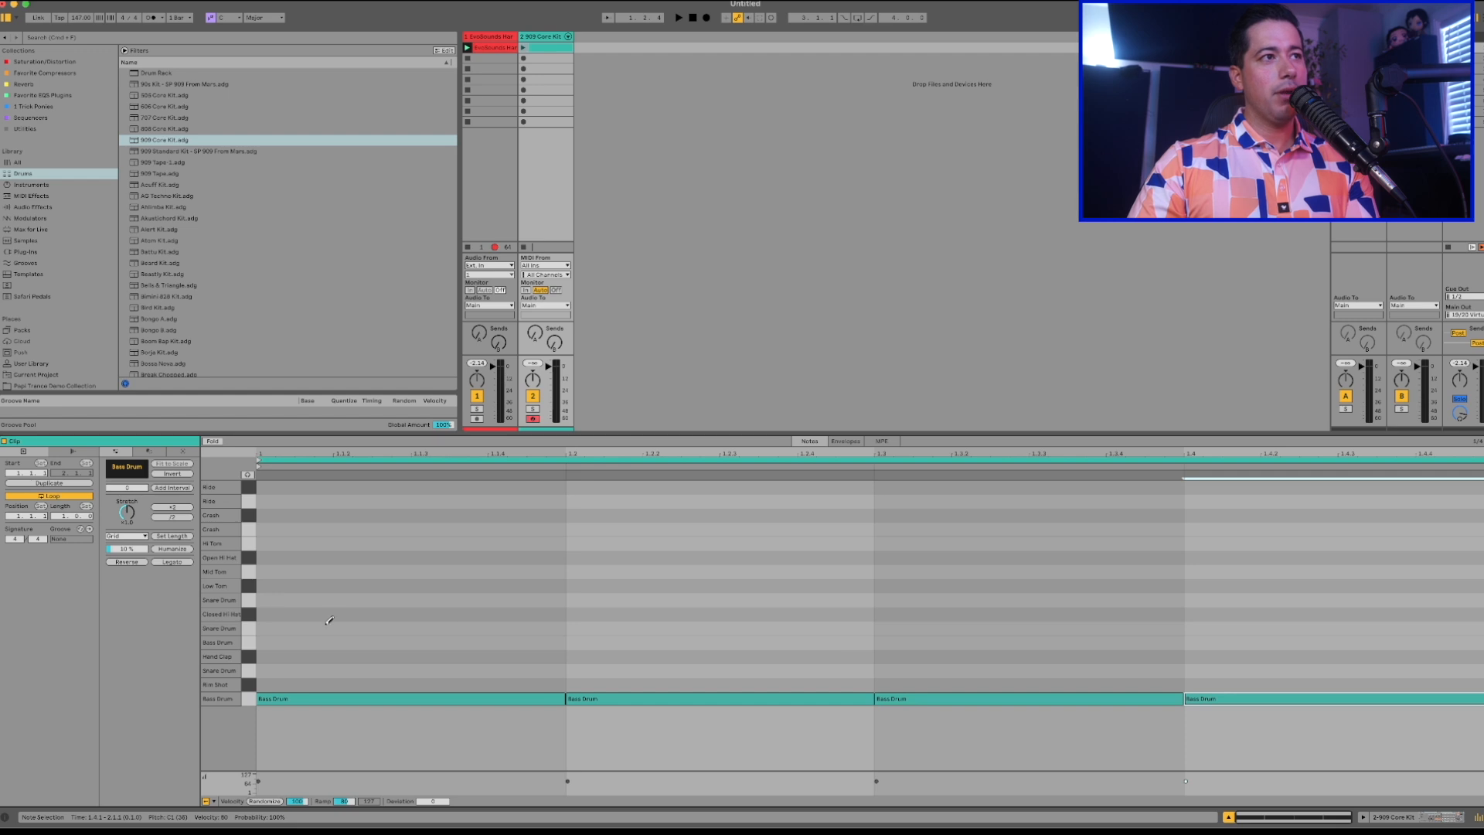
Play the kick clip, inspect the kit's Bass Drum pad controls, return to the clip's notes and stop playback.
click(524, 48)
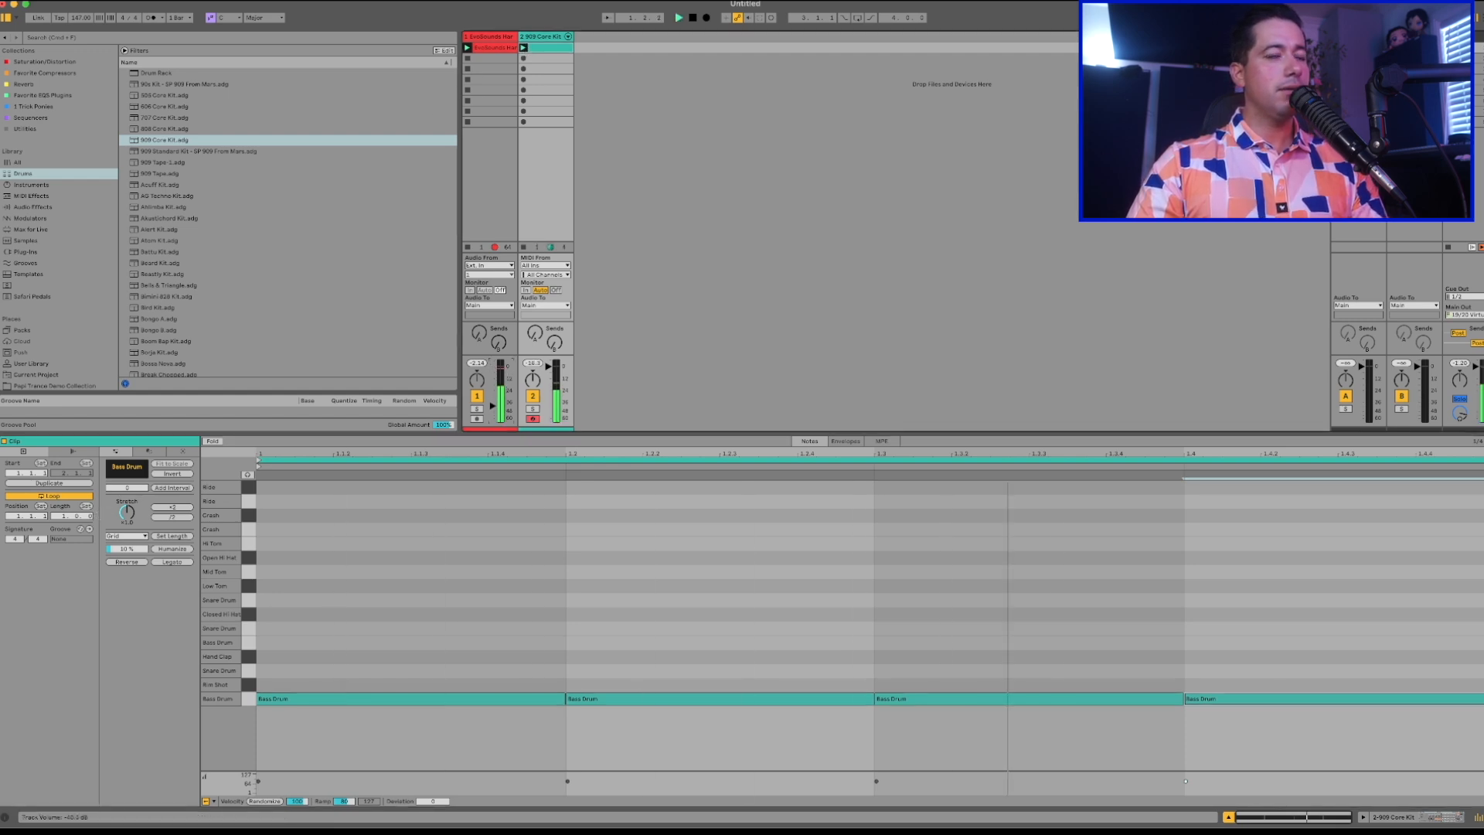
double_click(542, 36)
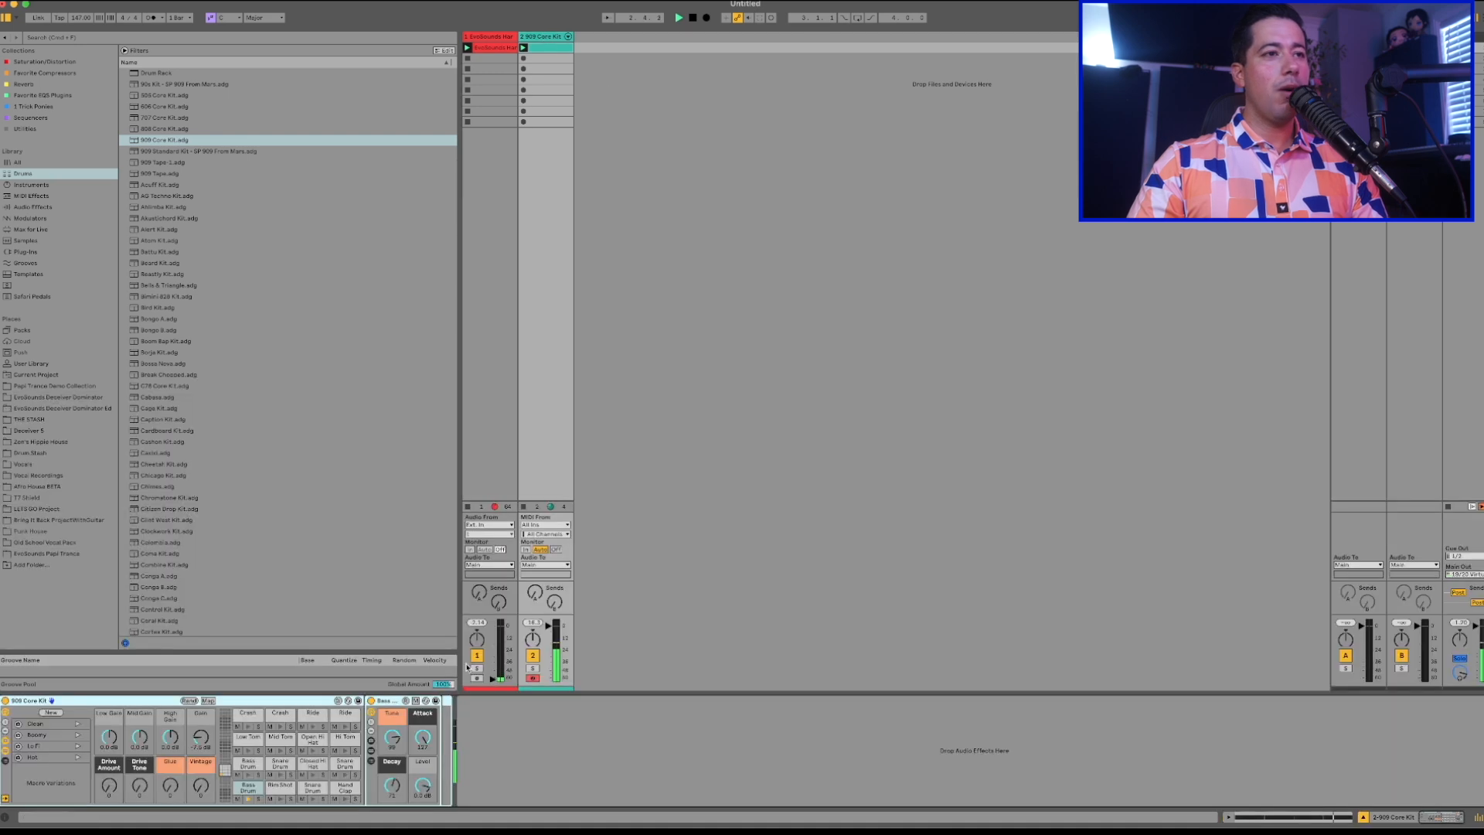
click(251, 786)
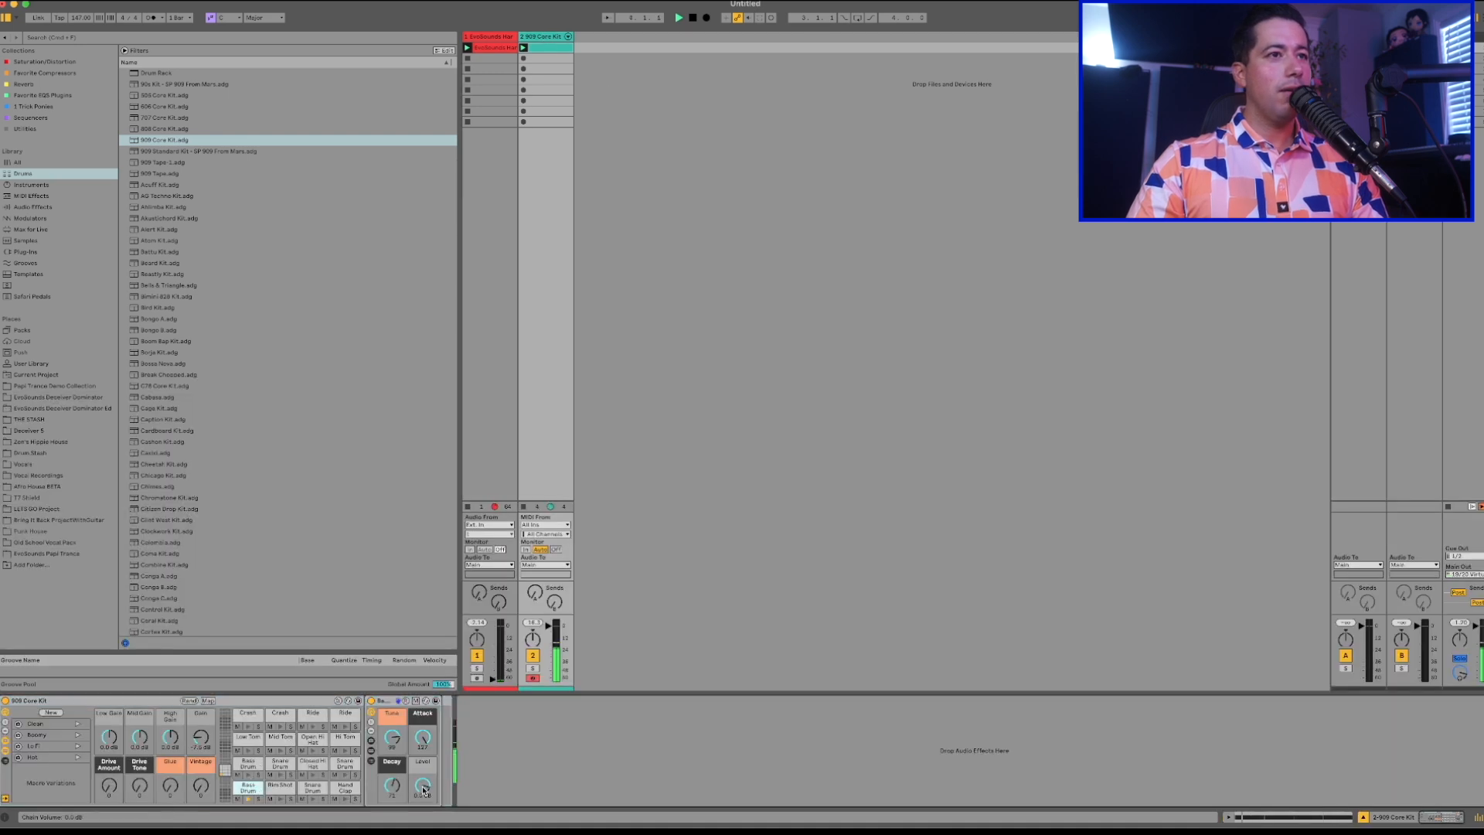
key(shift+Tab)
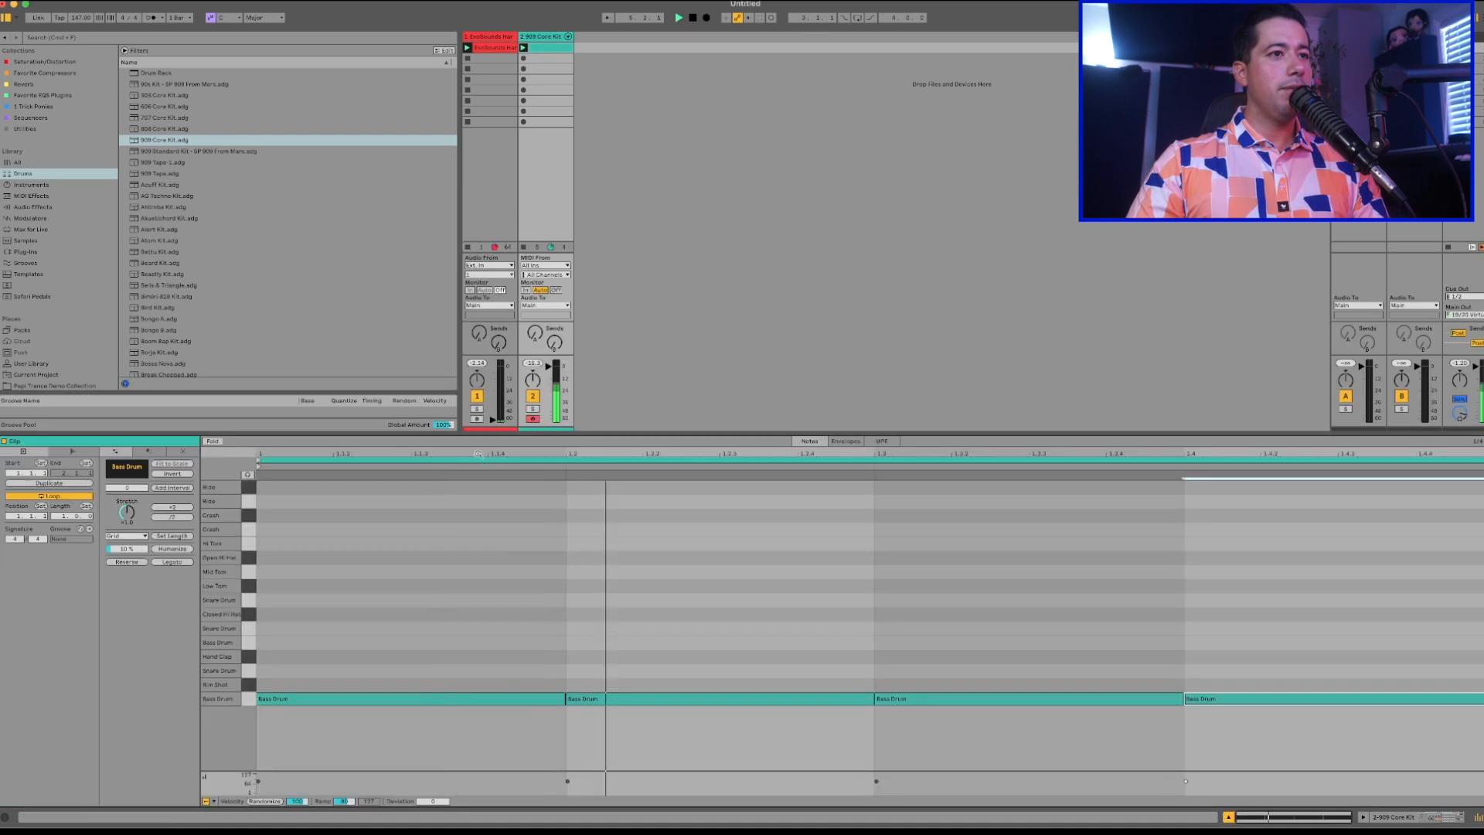
key(space)
Raise the velocity of all four Bass Drum notes to 127.
key(super+a)
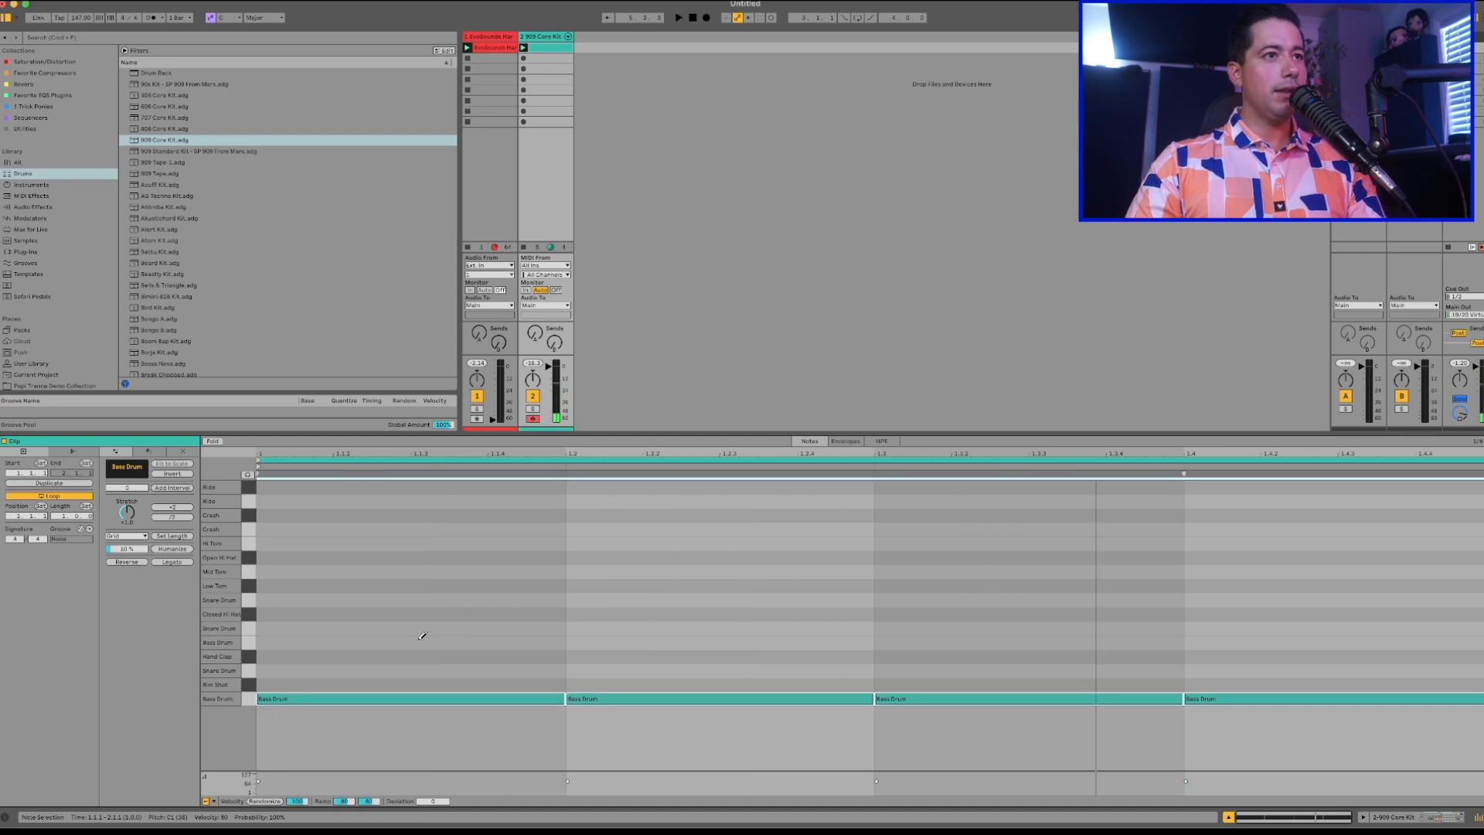
click(331, 782)
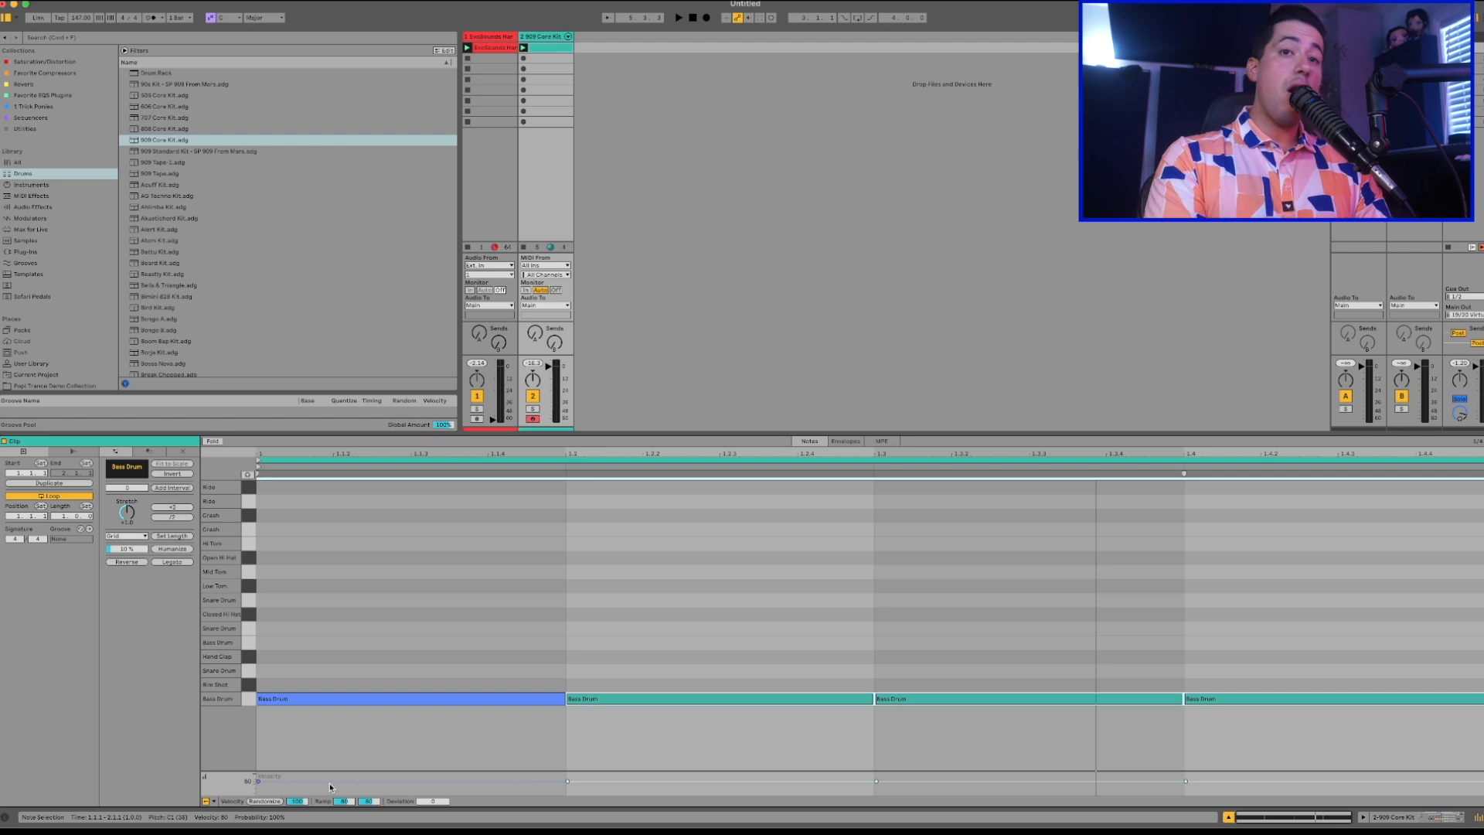
click(374, 747)
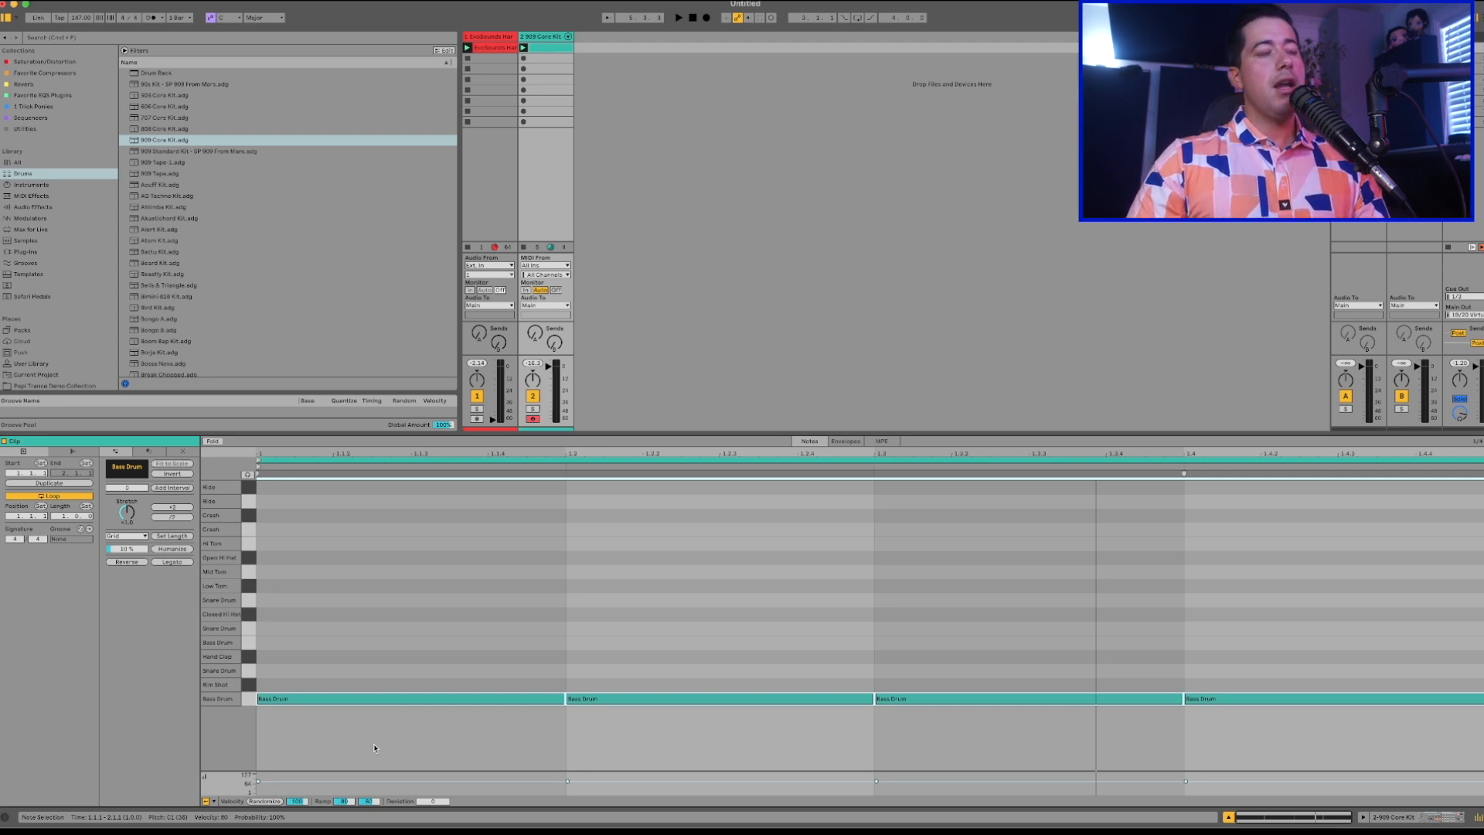
click(377, 747)
click(368, 788)
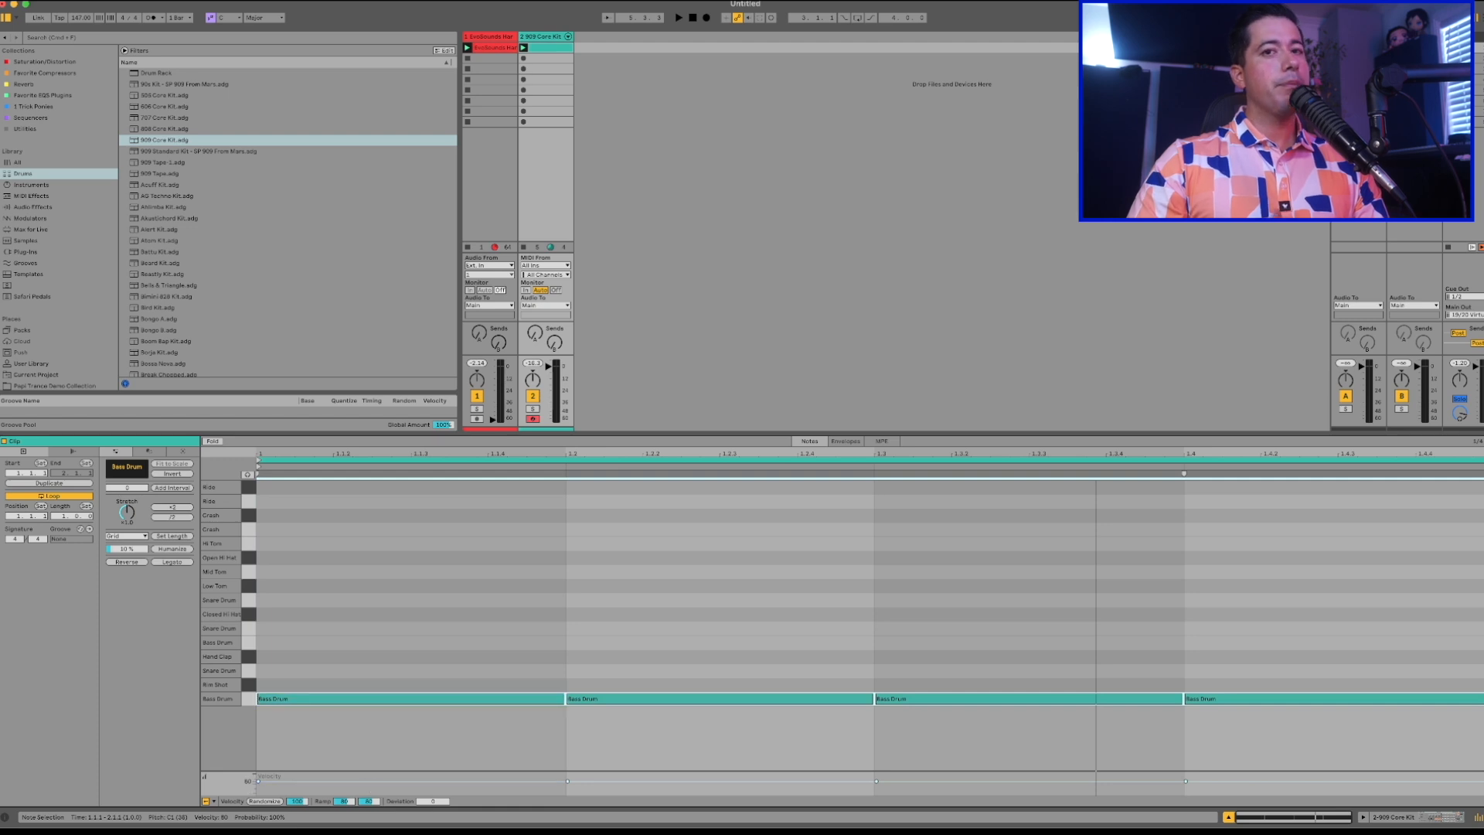
drag(380, 780, 381, 776)
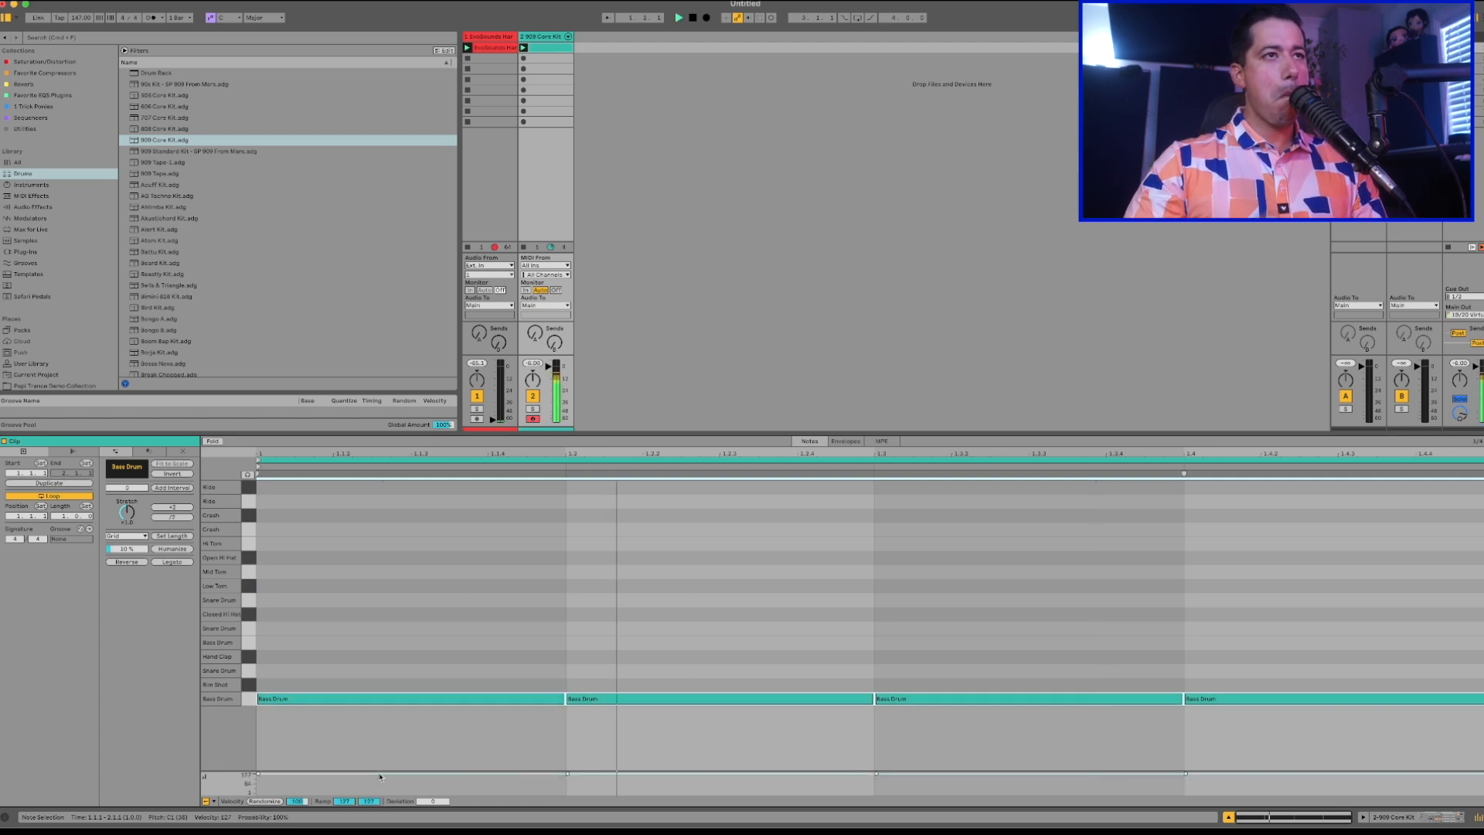
Make the mixer section taller and set the drum clip's fixed grid to 1/16.
drag(546, 355, 546, 324)
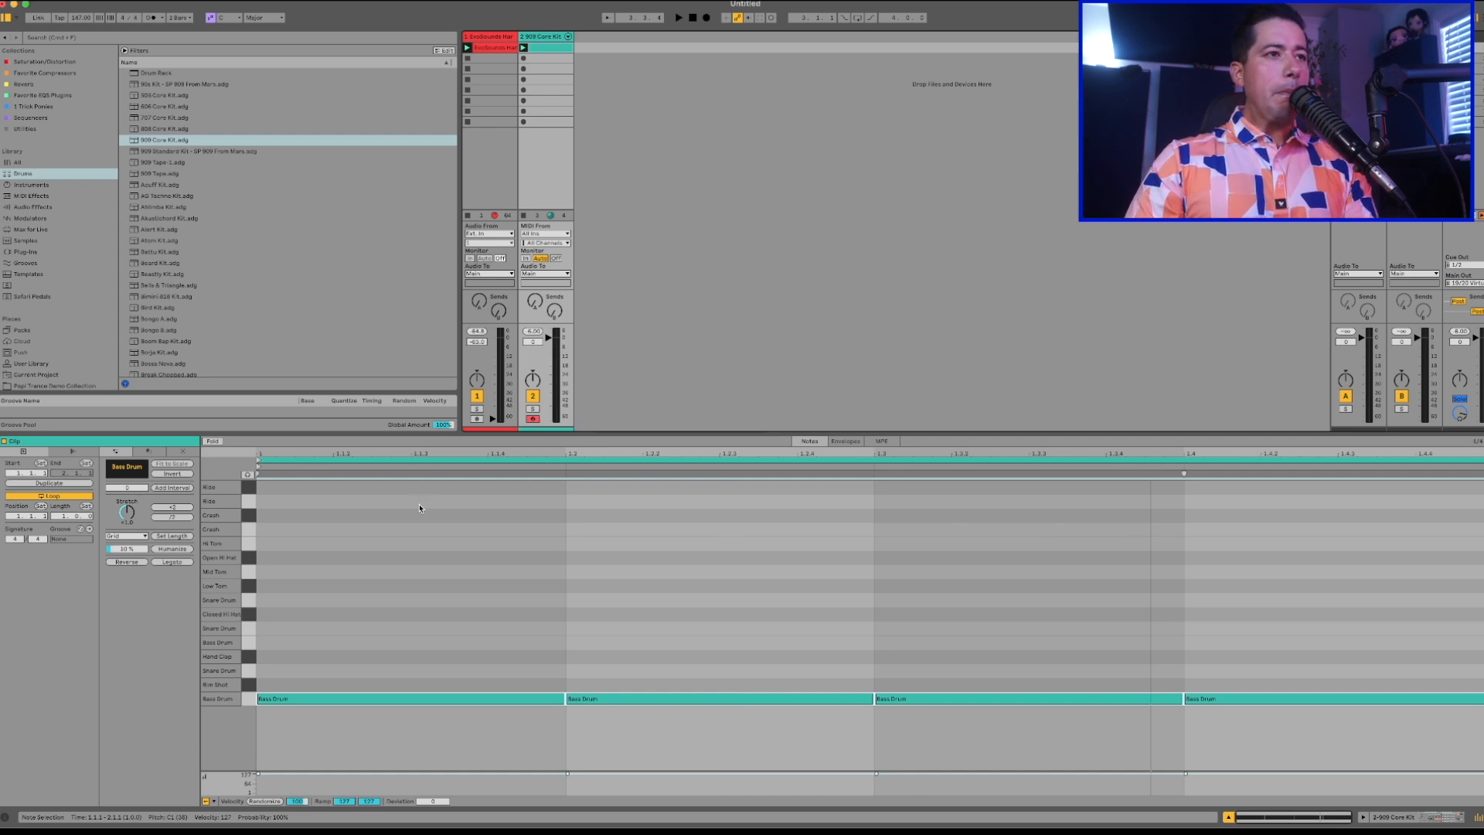
click(442, 602)
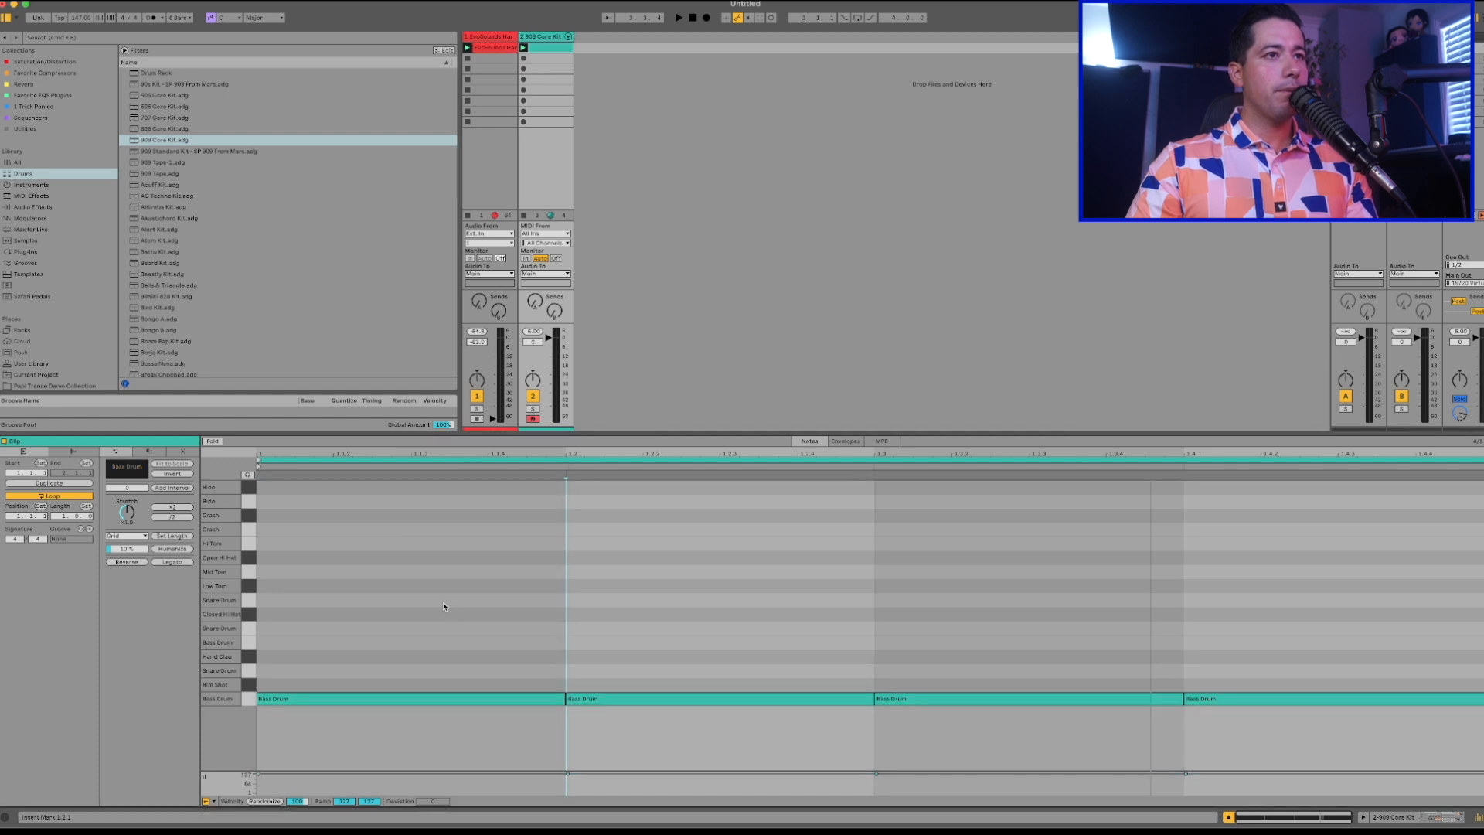
right_click(443, 604)
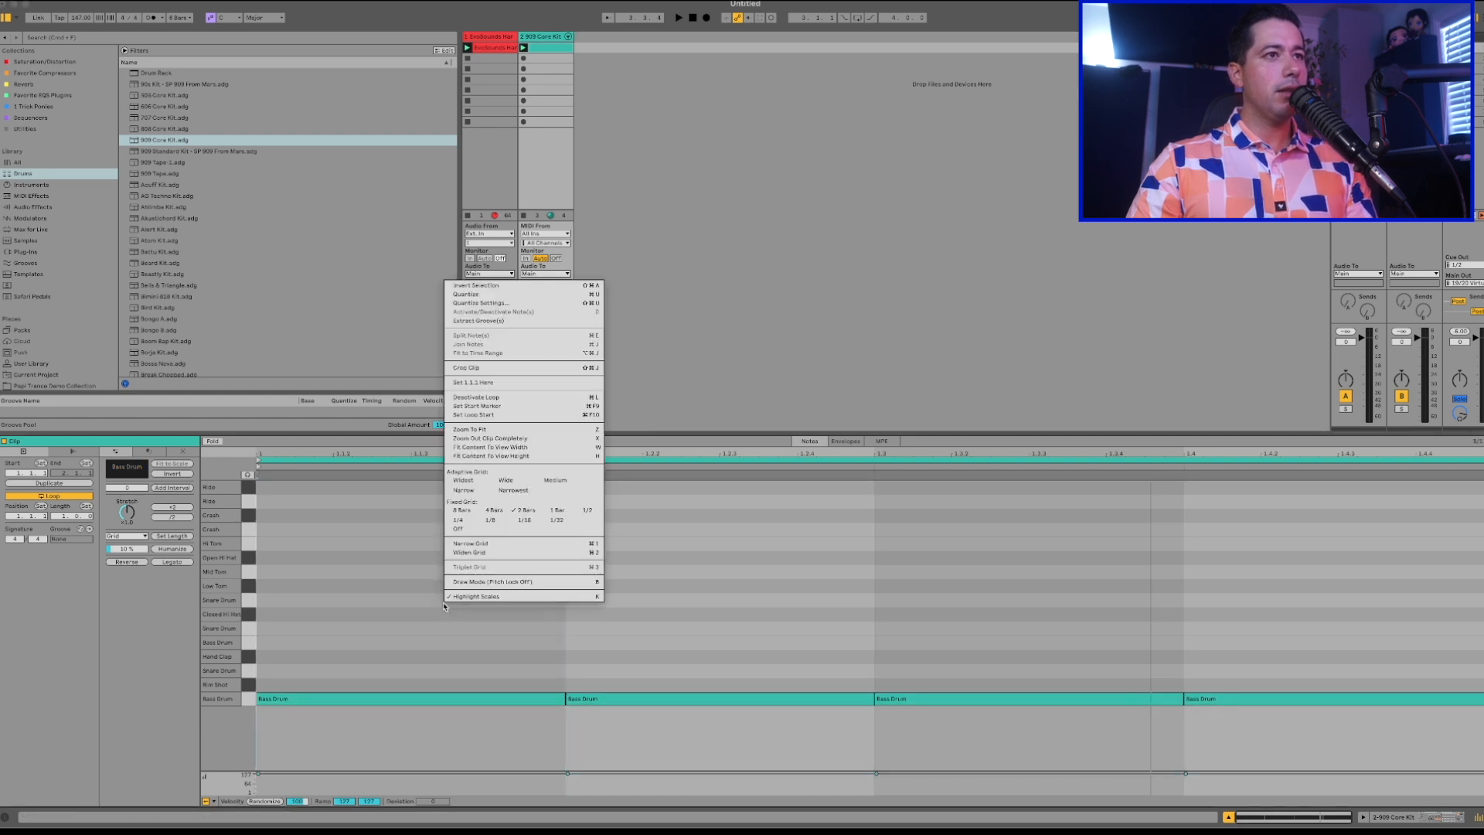
click(461, 522)
key(space)
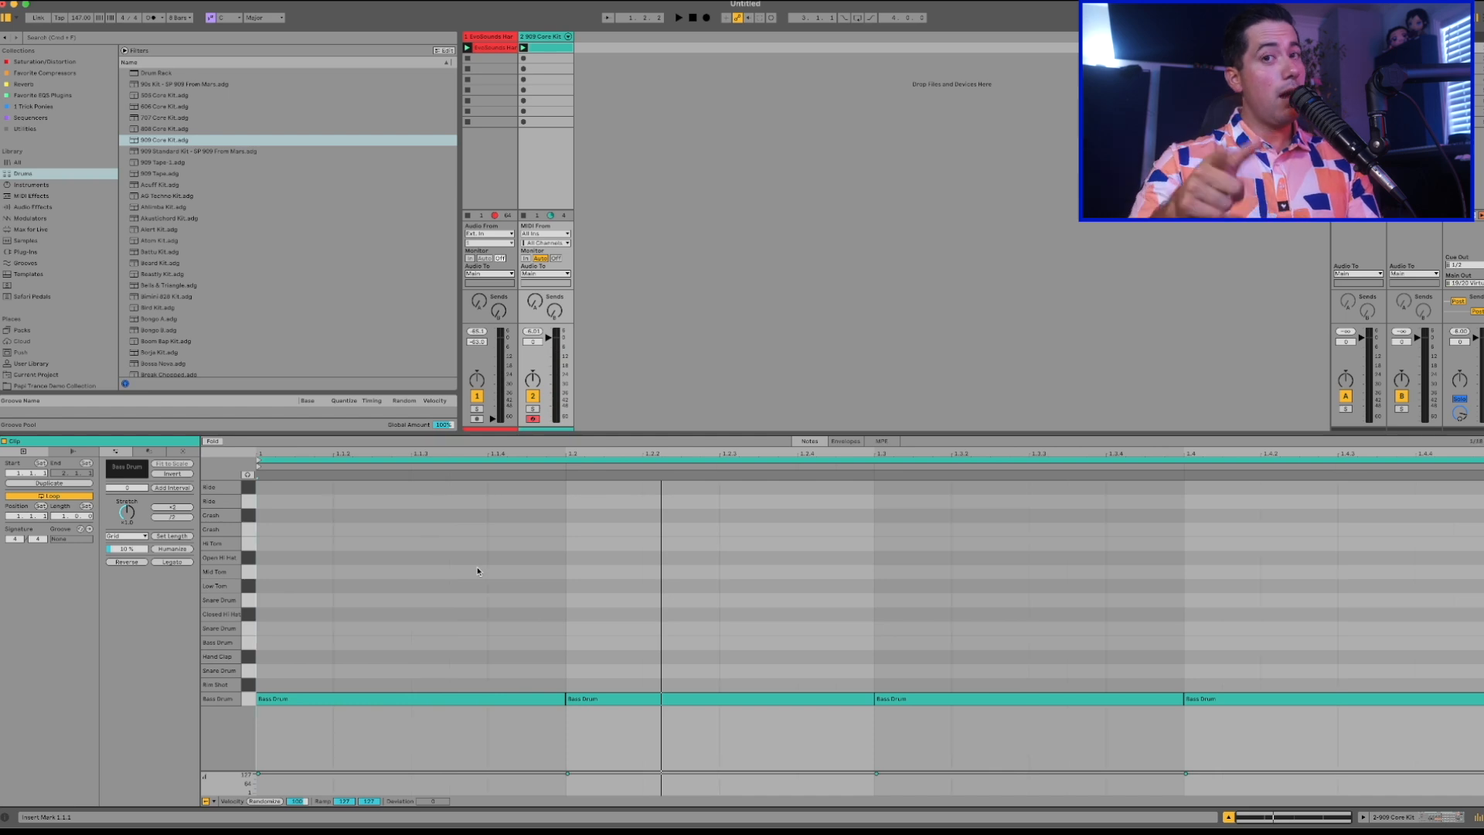
Draw eighth-note-long Open Hi Hat notes on the offbeat of all four beats and play the clip.
key(b)
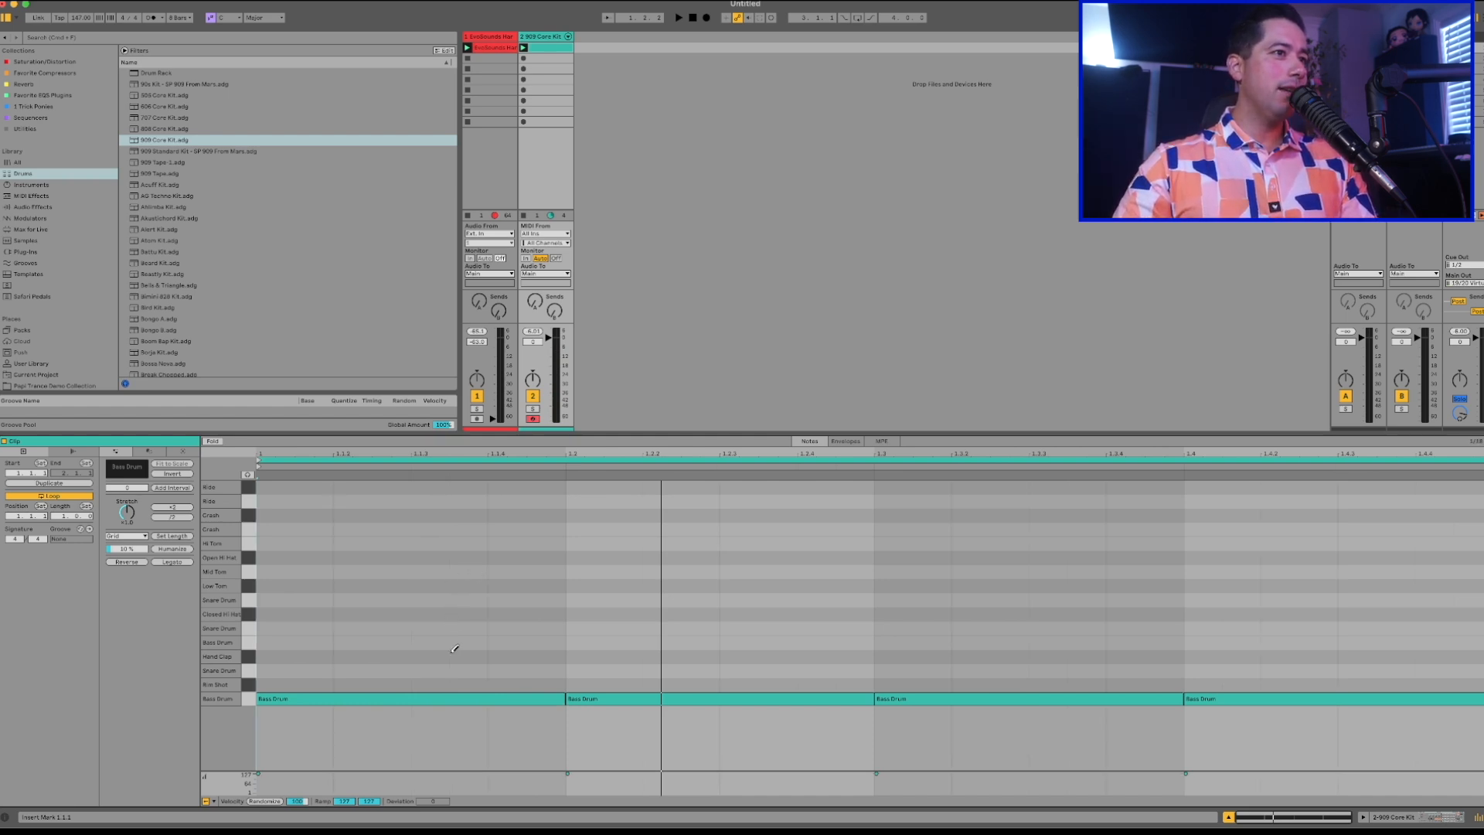
click(466, 553)
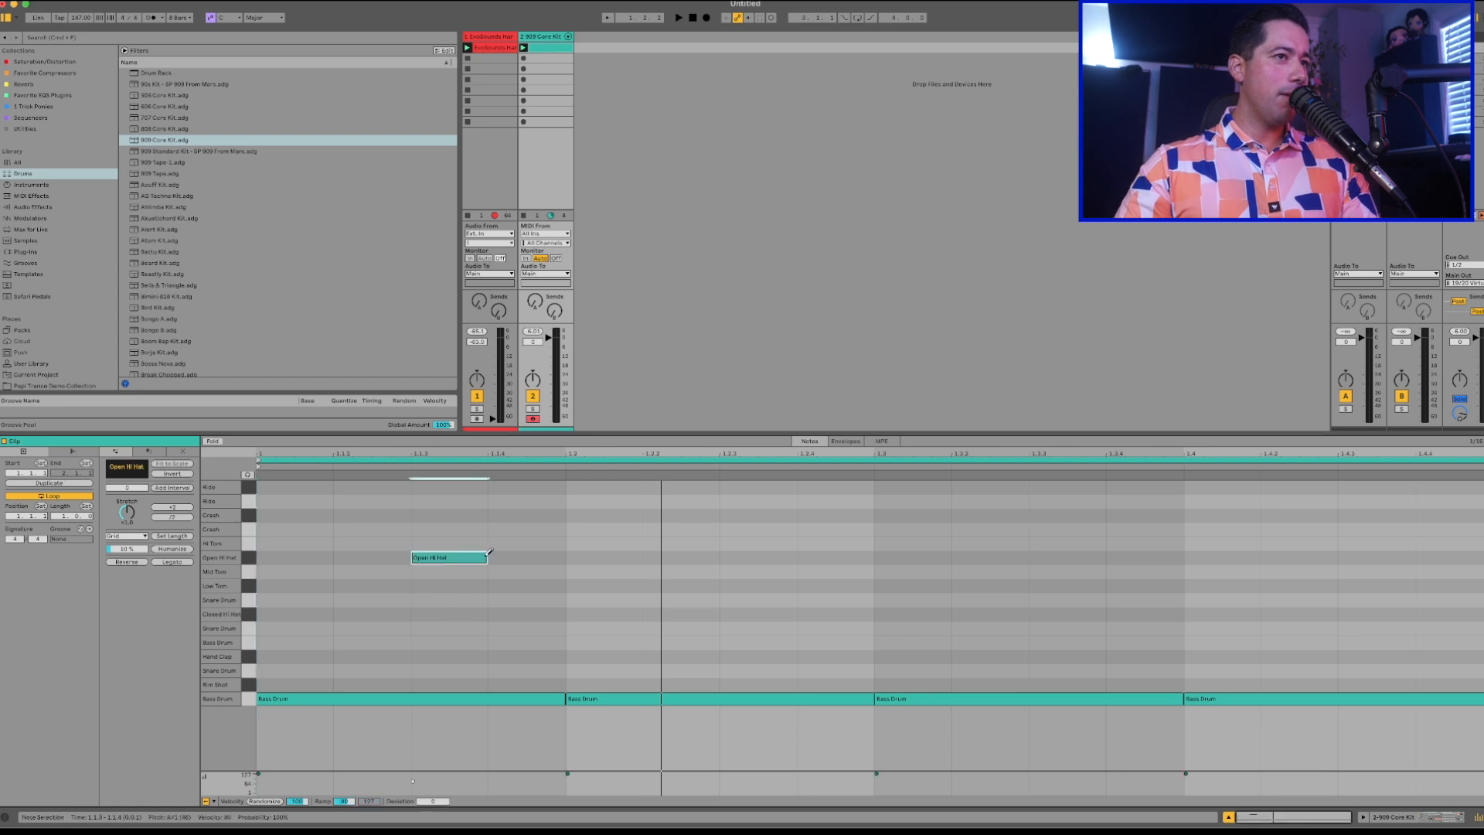
drag(486, 554, 562, 555)
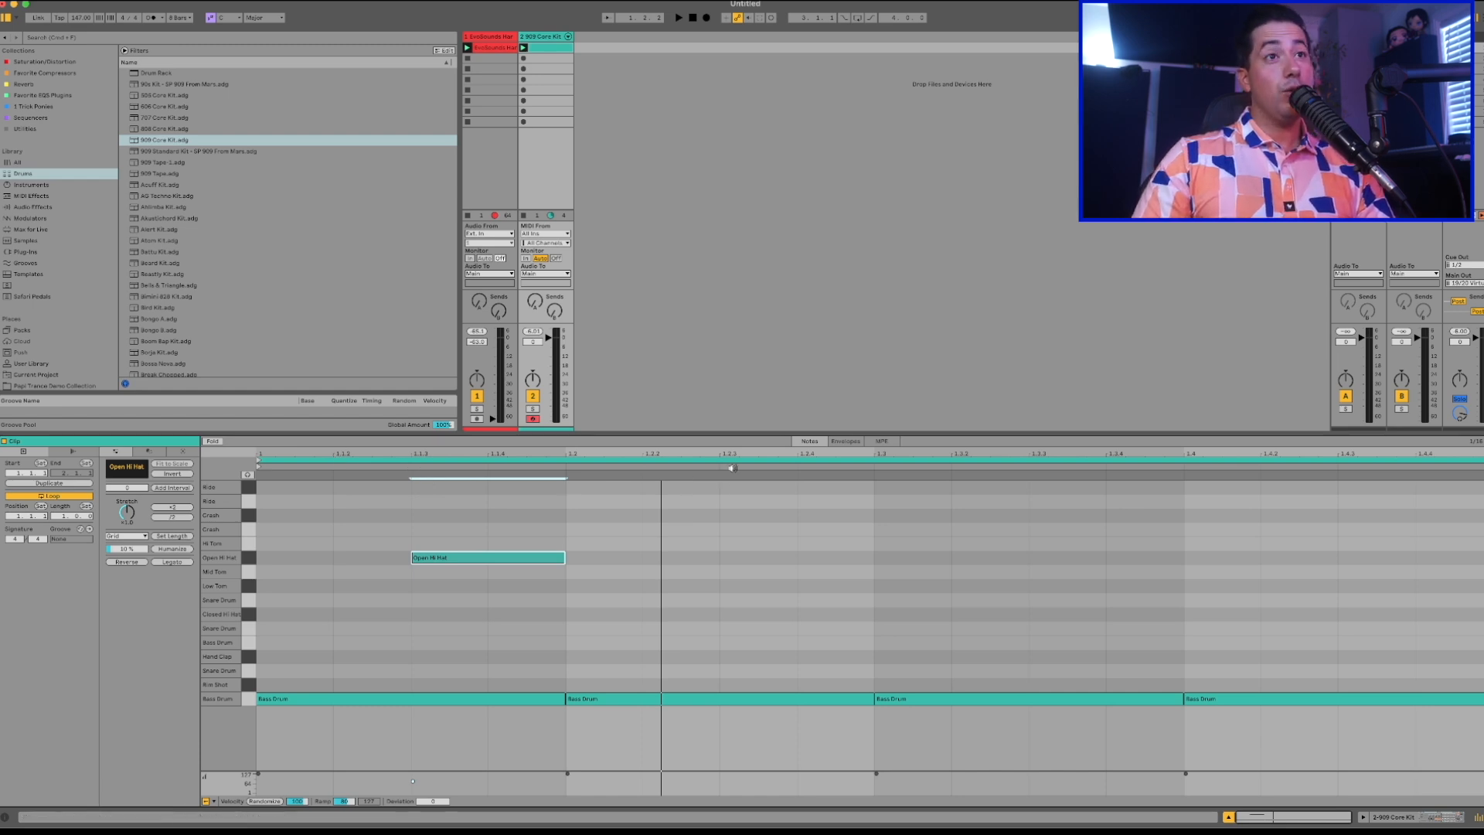
click(769, 555)
drag(796, 557, 875, 557)
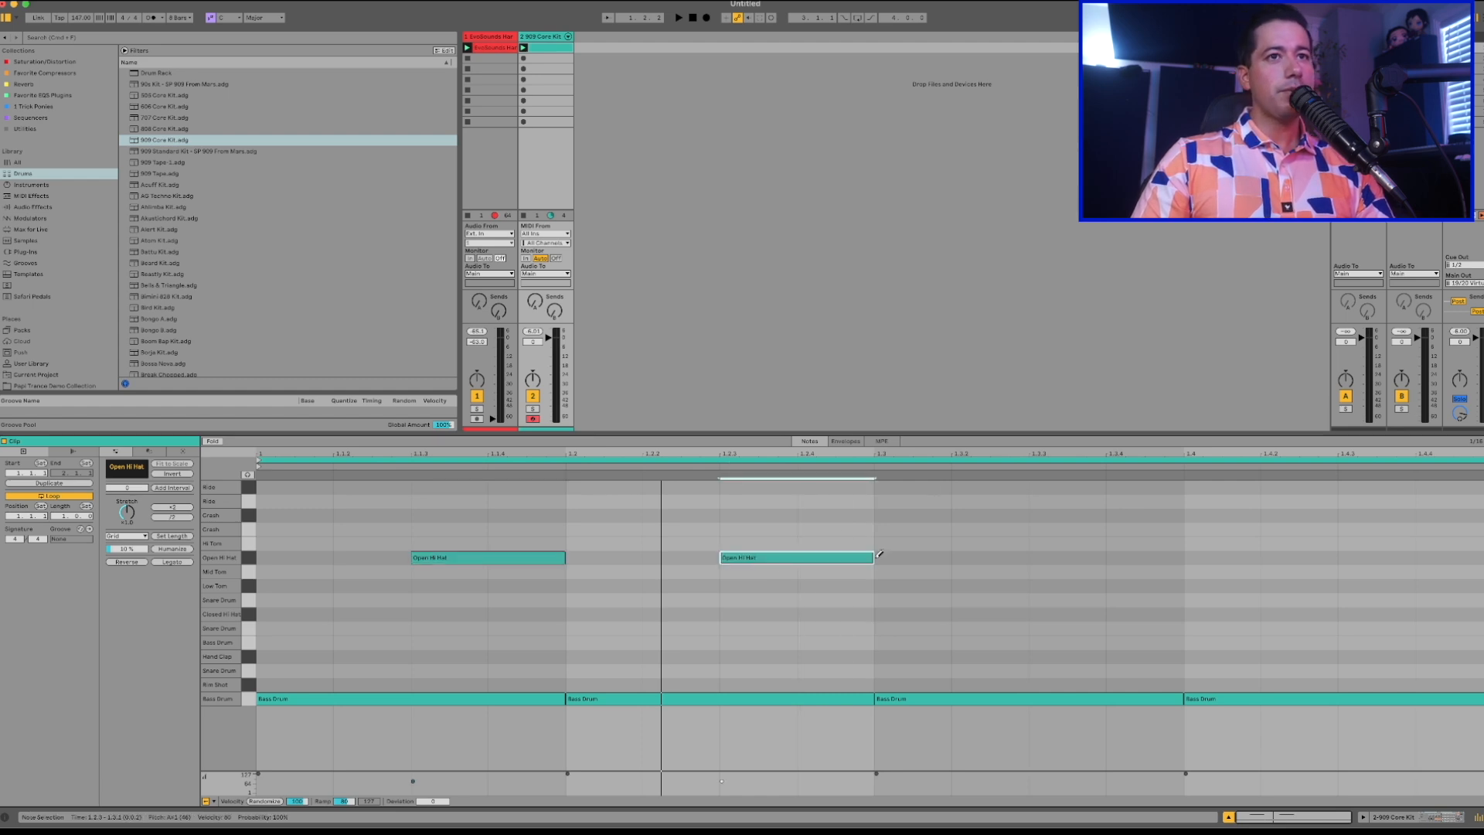
click(1067, 557)
click(1372, 557)
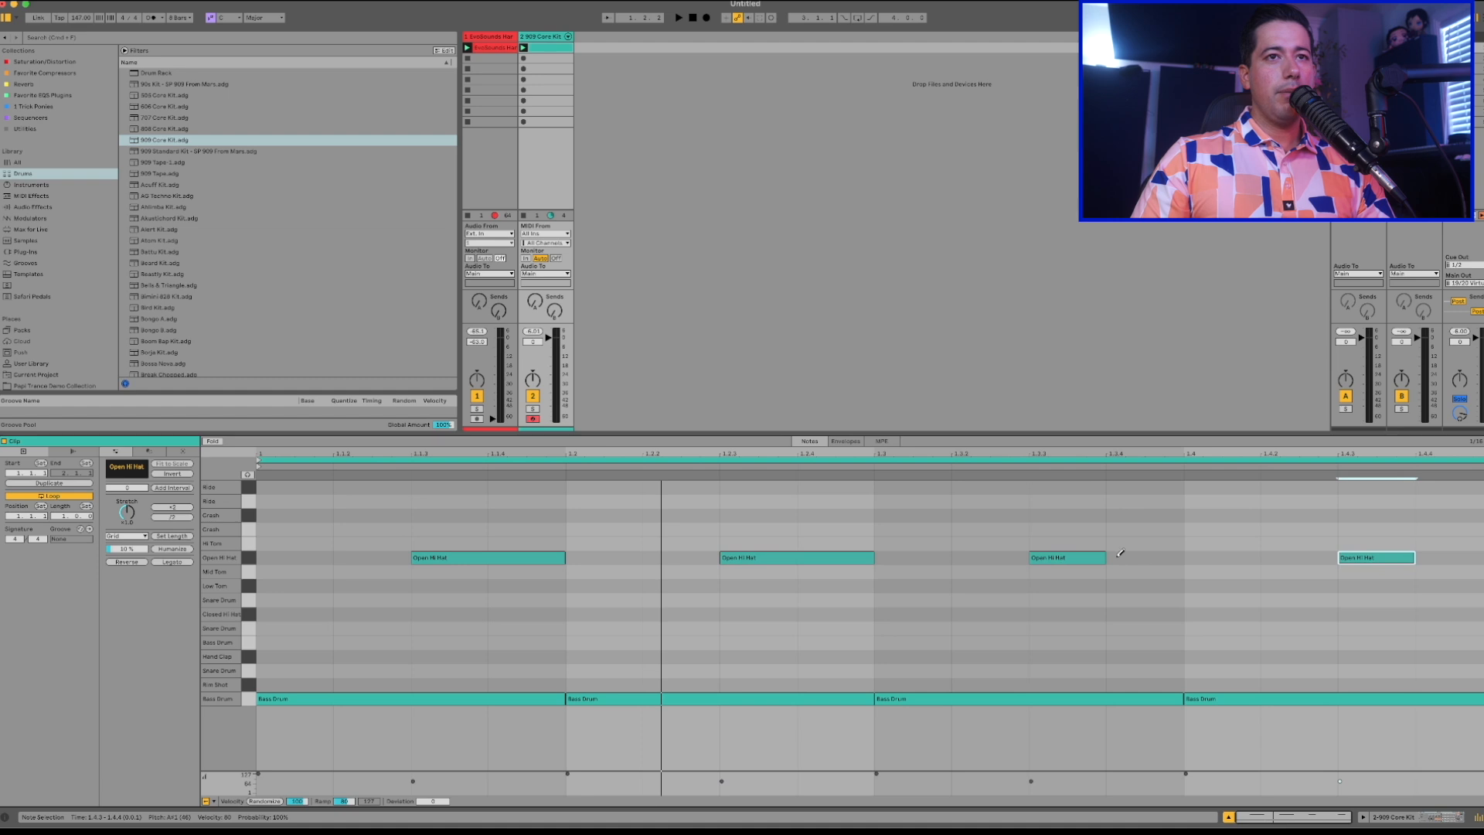
drag(1104, 557, 1185, 557)
drag(1414, 557, 1480, 557)
key(space)
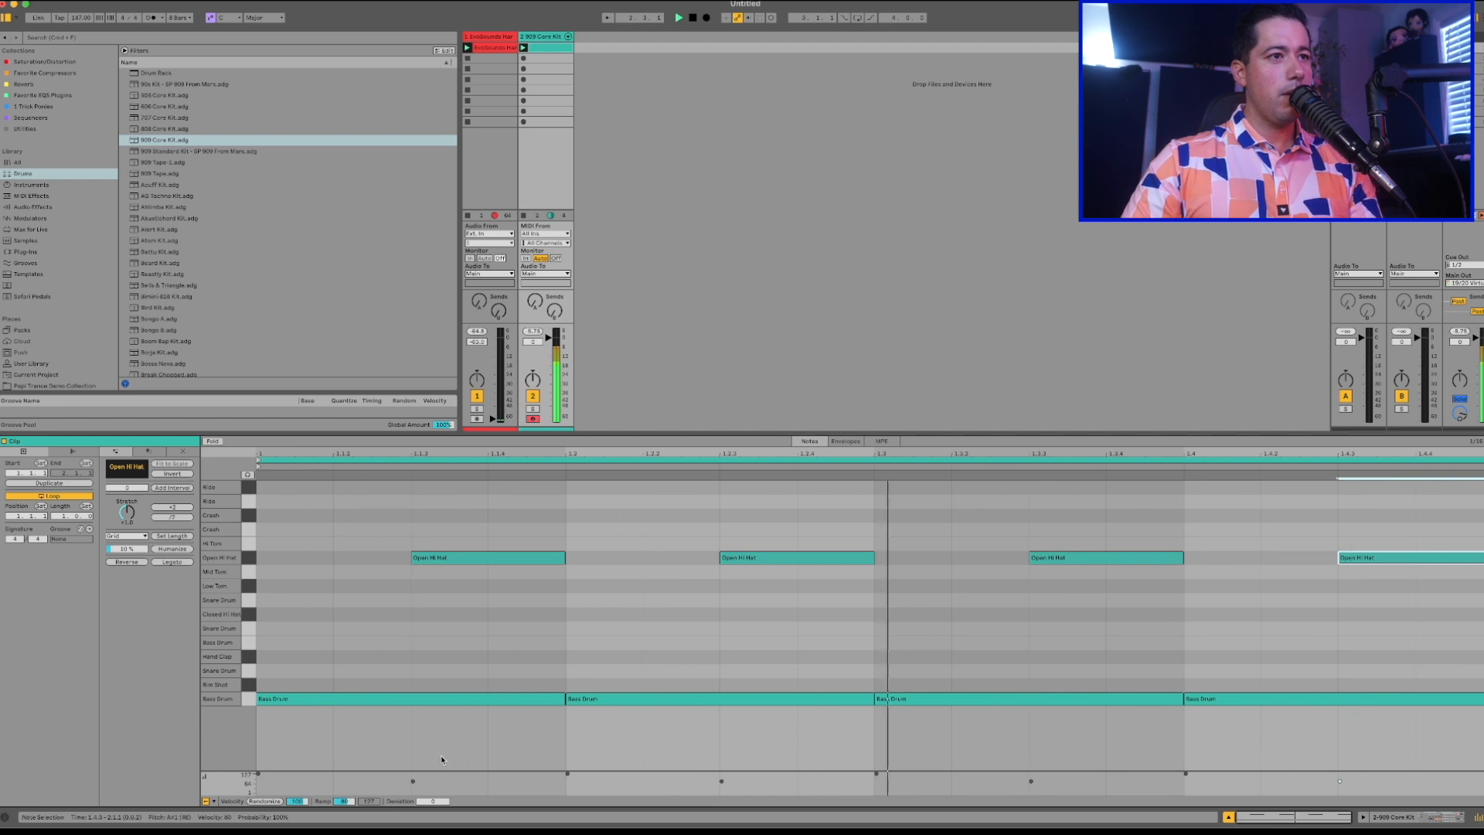
Erase the four Open Hi Hat notes and redraw them on the same offbeats at velocity 127.
key(v)
key(v)
click(480, 557)
click(467, 557)
double_click(756, 558)
double_click(1054, 557)
click(1055, 556)
click(1058, 555)
click(761, 558)
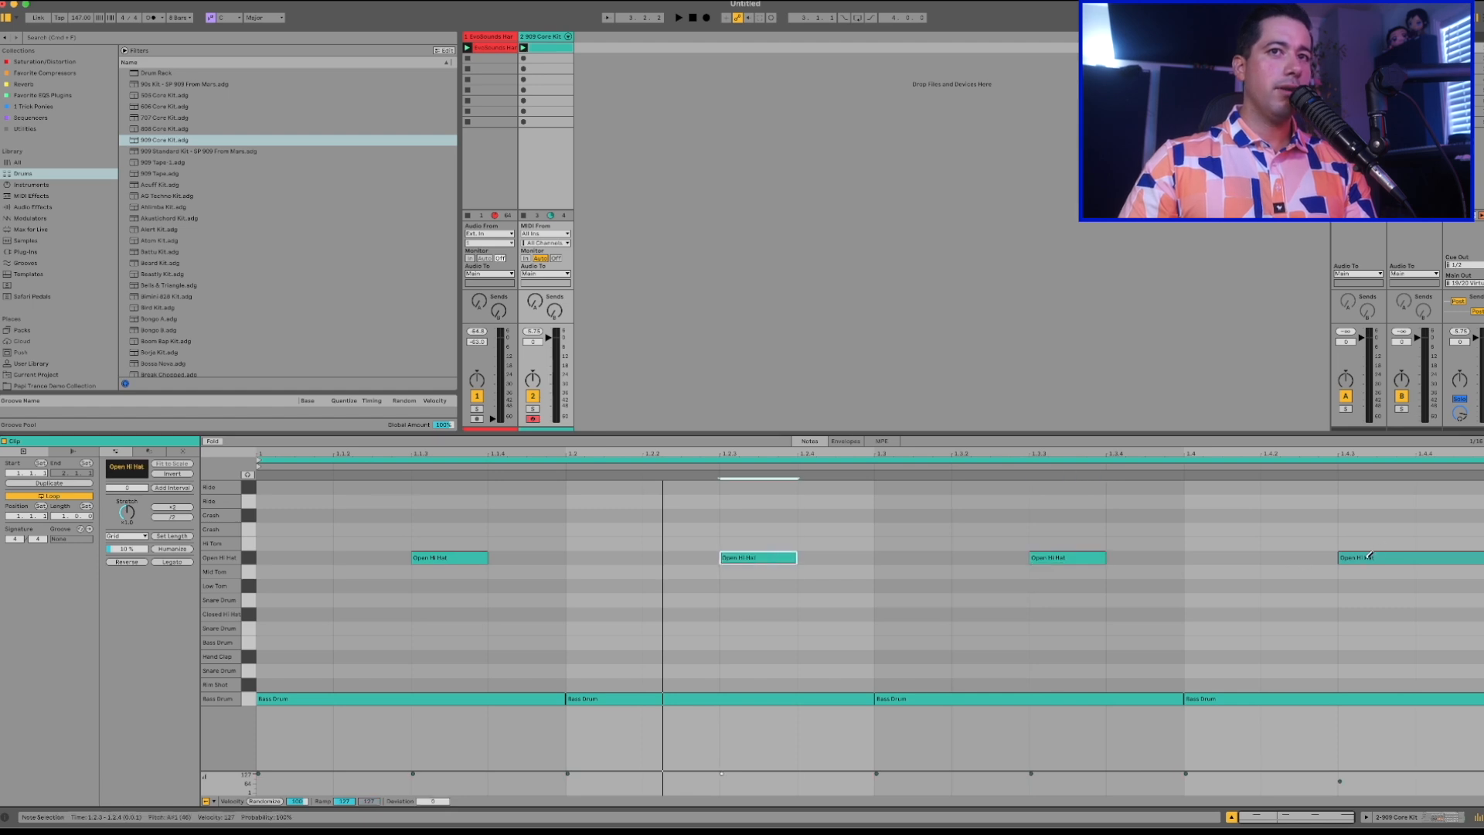
double_click(1369, 556)
Lengthen all four Open Hi Hat notes together to an eighth note each and play the pattern.
drag(474, 602, 1469, 551)
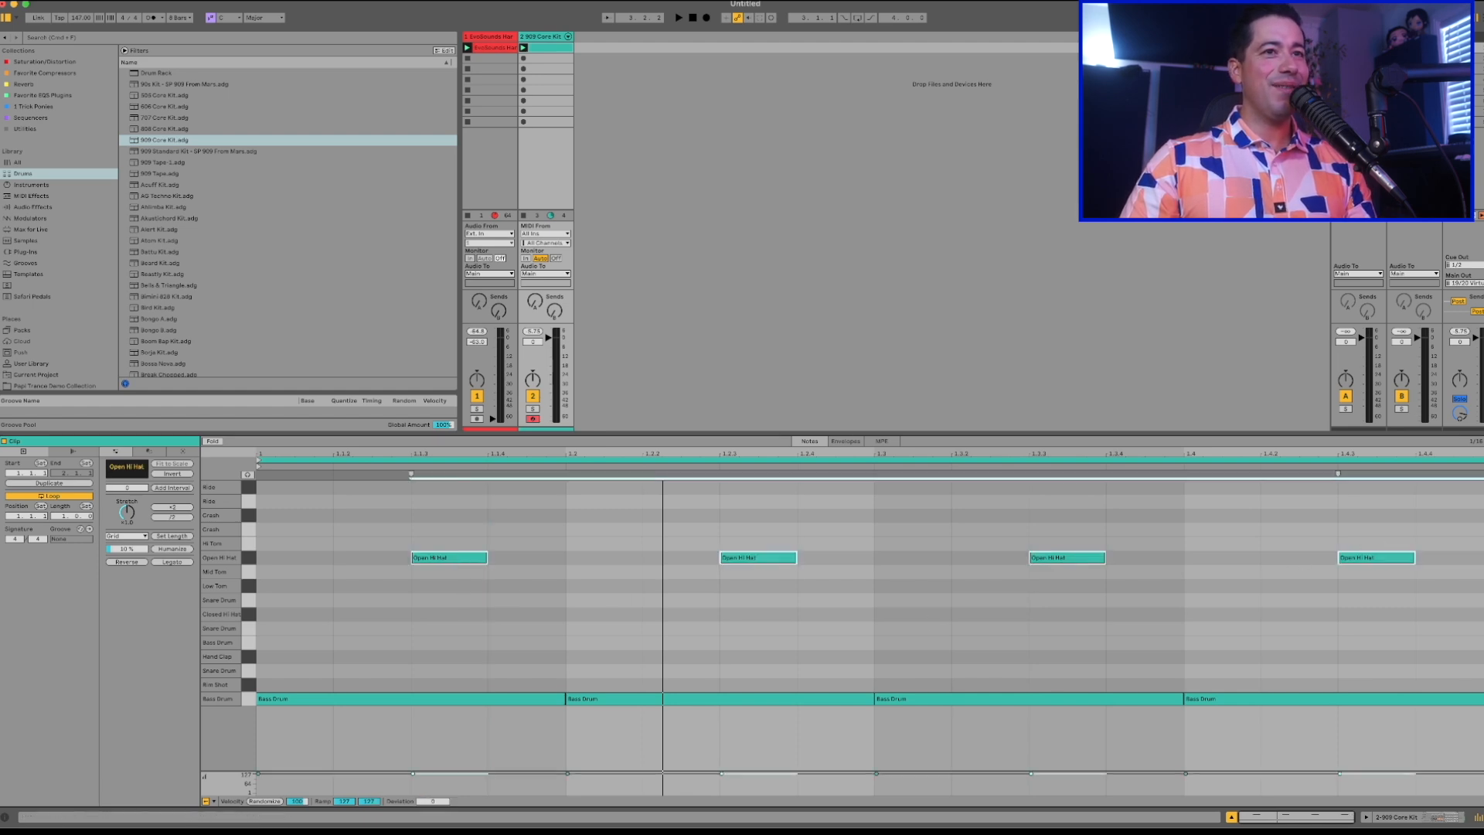
key(shift+Right)
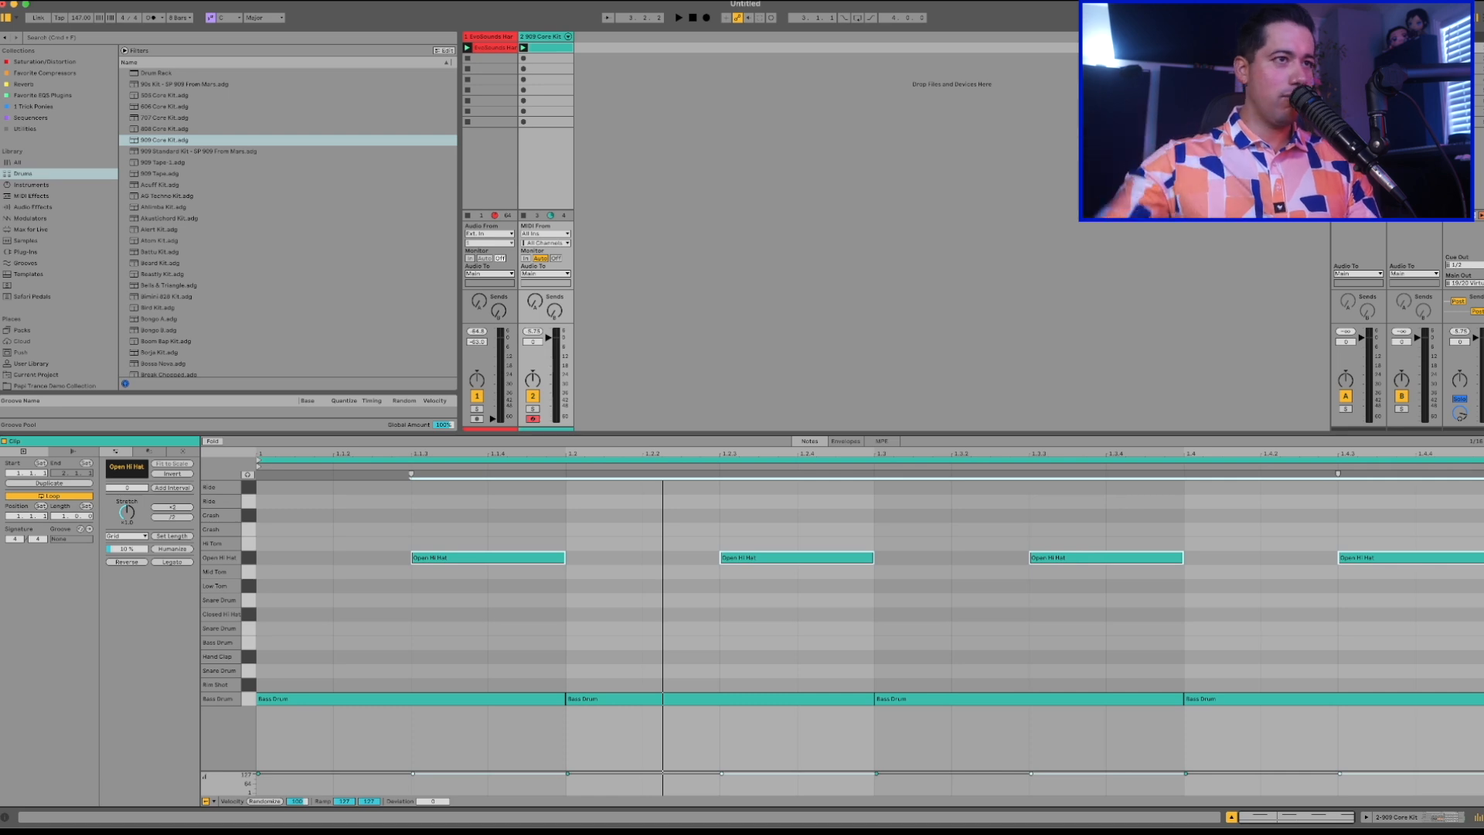
key(space)
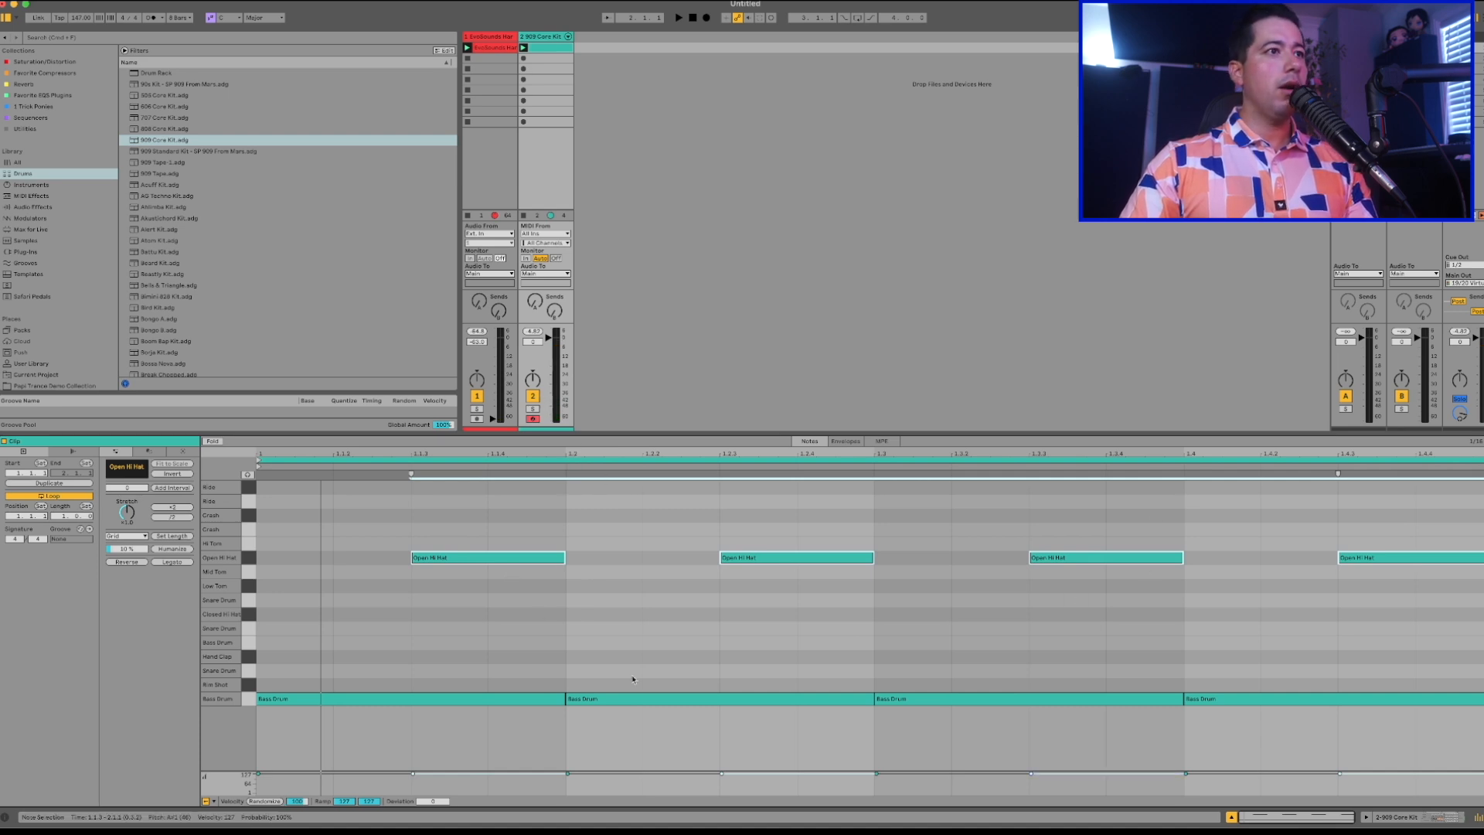
Add one-beat Hand Clap notes on beats 2 and 4 and play the drum pattern.
double_click(606, 659)
drag(641, 657, 285, 595)
key(super+d)
key(space)
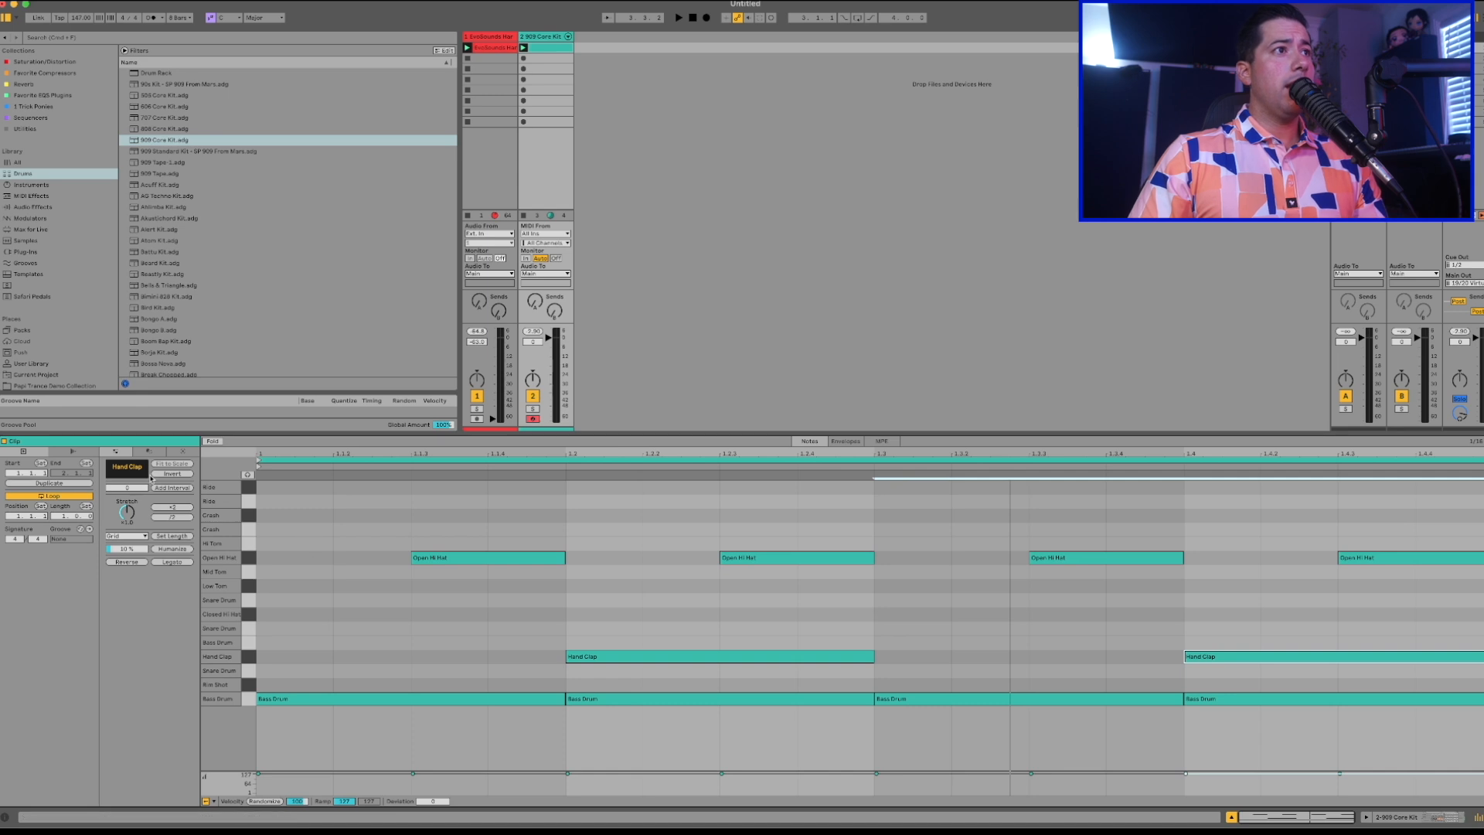
Find "Clap Loop - Take Me To Party - 147BPM.wav" in the demo collection's Sound Library and place it on a new audio track.
scroll(70, 385, down, 2)
click(70, 365)
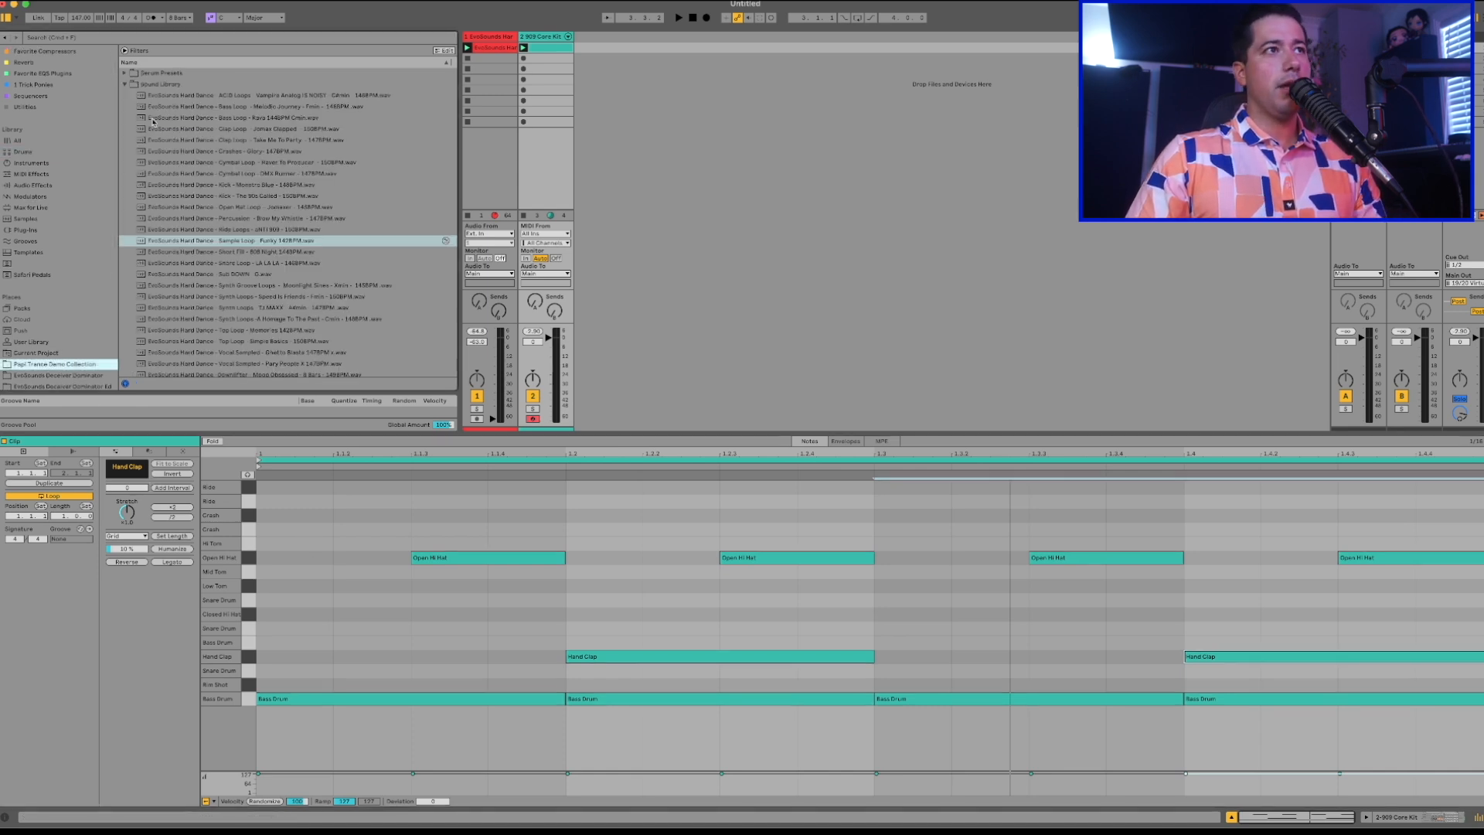
scroll(213, 219, down, 1)
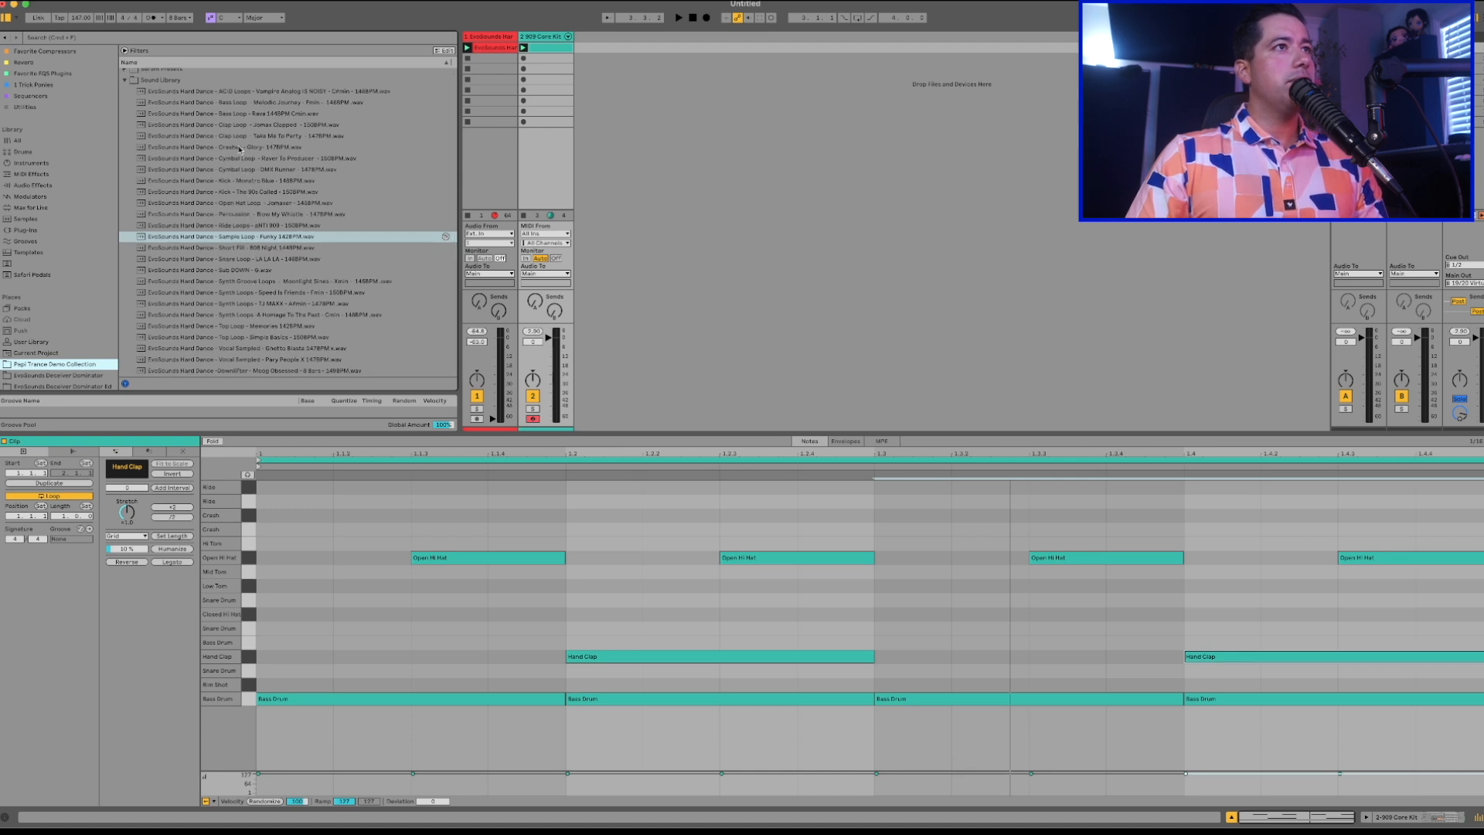
scroll(221, 144, up, 1)
click(215, 140)
drag(215, 140, 587, 56)
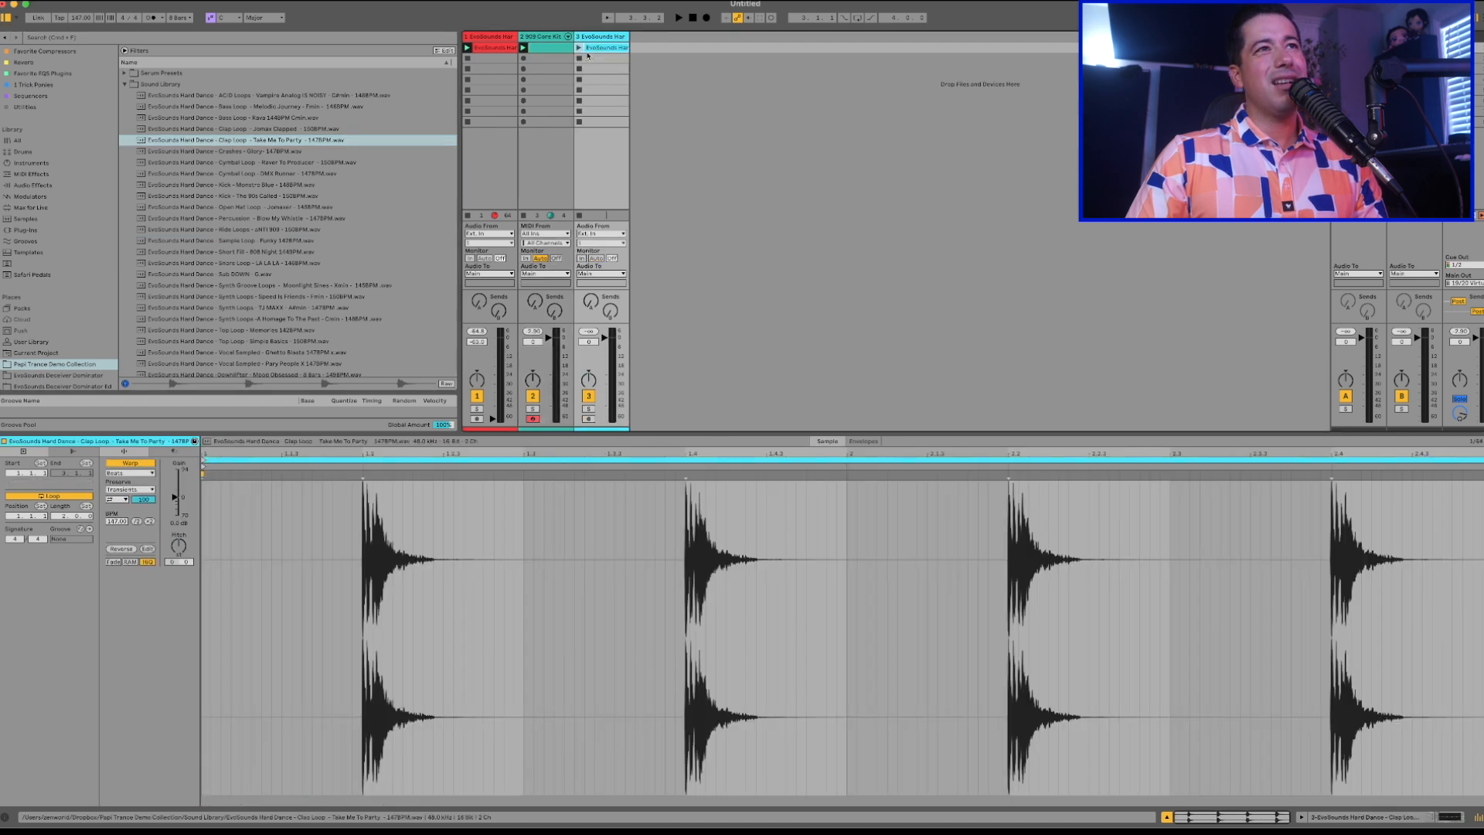
Lower the clap loop track's volume, play it with the drums, and make the mixer section taller.
drag(610, 346, 611, 355)
key(space)
drag(605, 349, 606, 238)
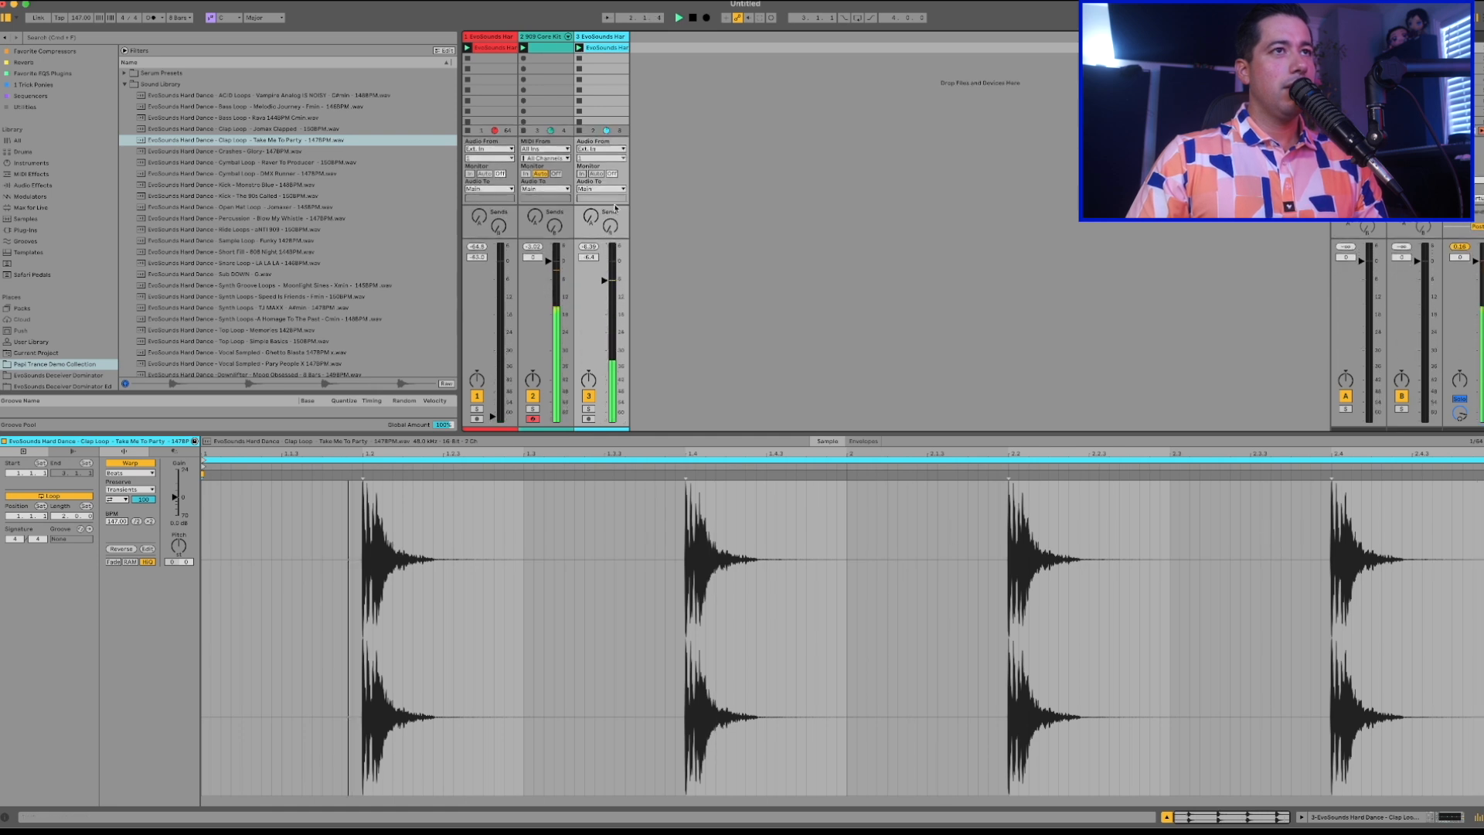
key(space)
scroll(255, 162, down, 1)
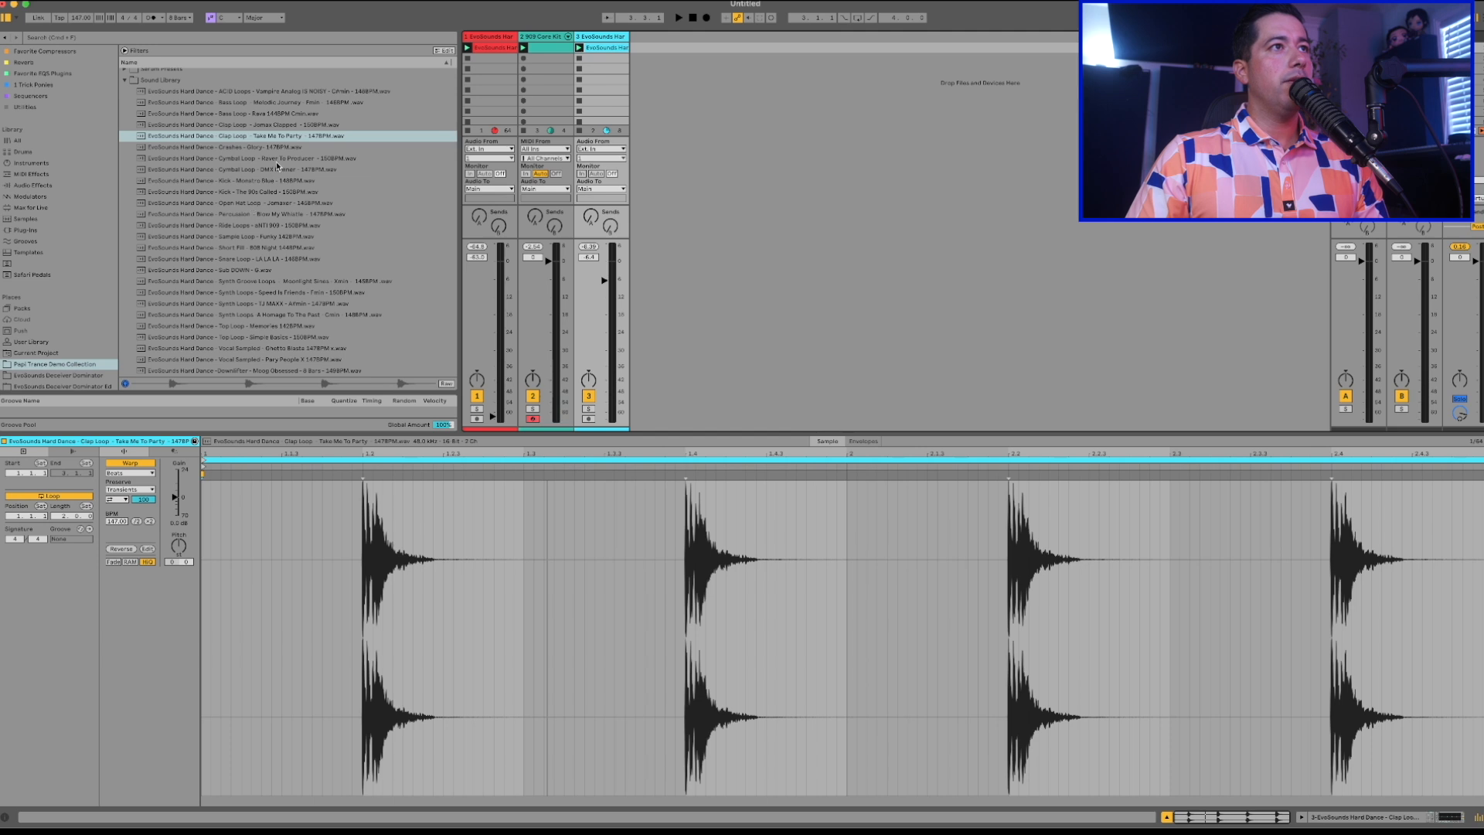
Try "Cymbal Loop - DMX Runner - 147BPM.wav" on the third track at a lower volume and remove the clip.
drag(246, 174, 592, 48)
click(578, 48)
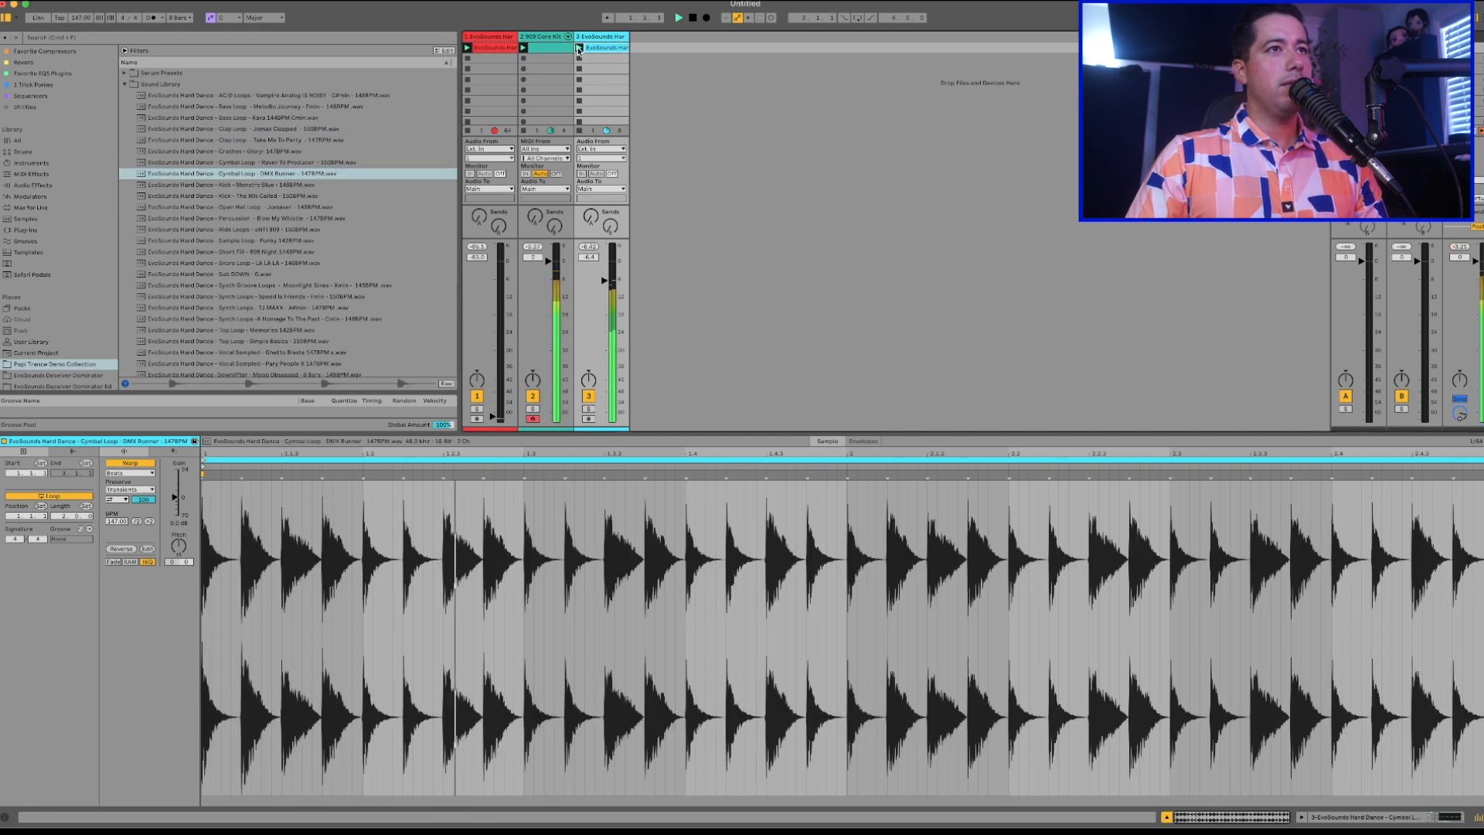
drag(608, 294, 609, 307)
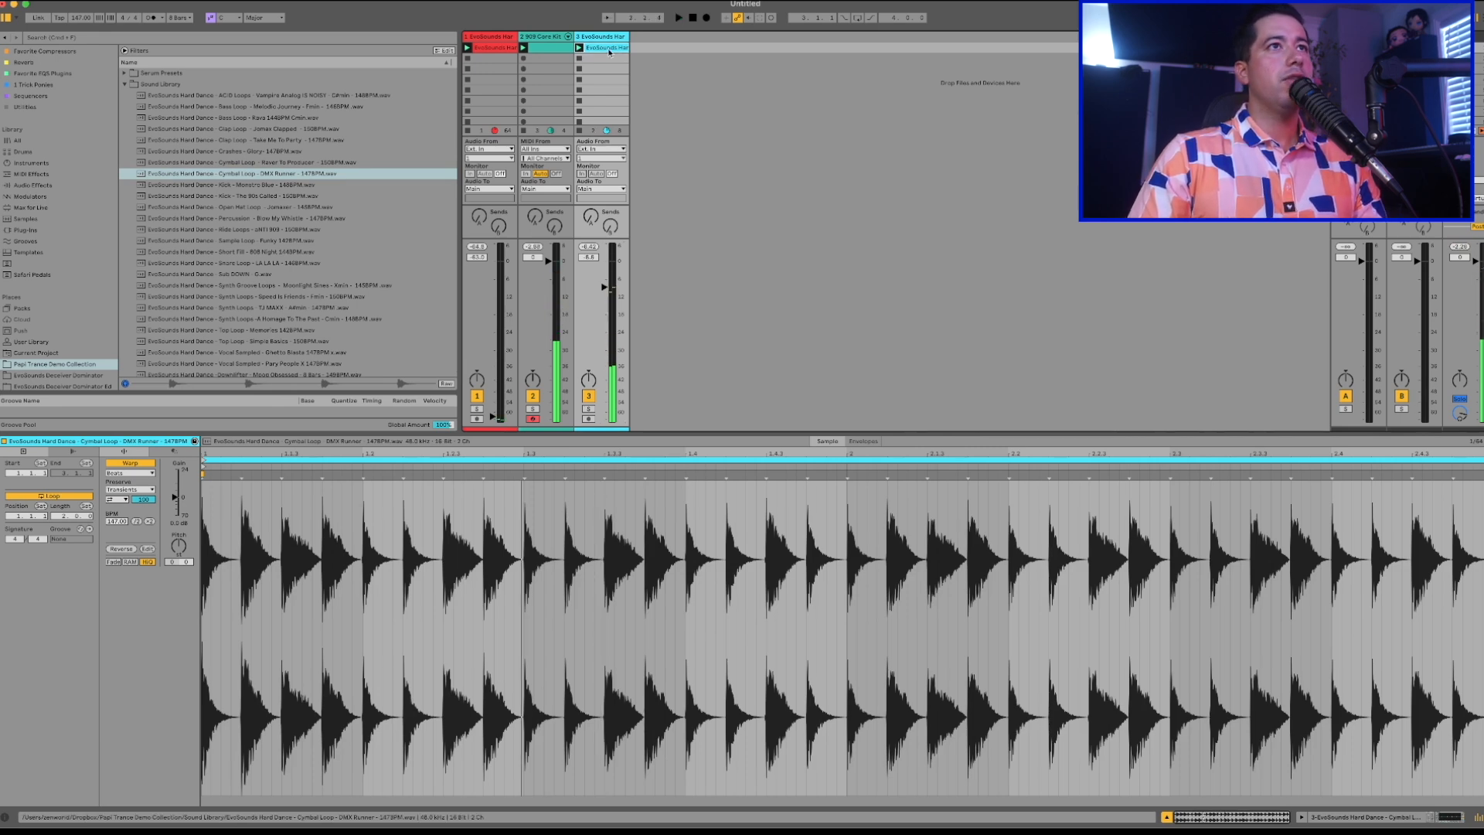
key(Delete)
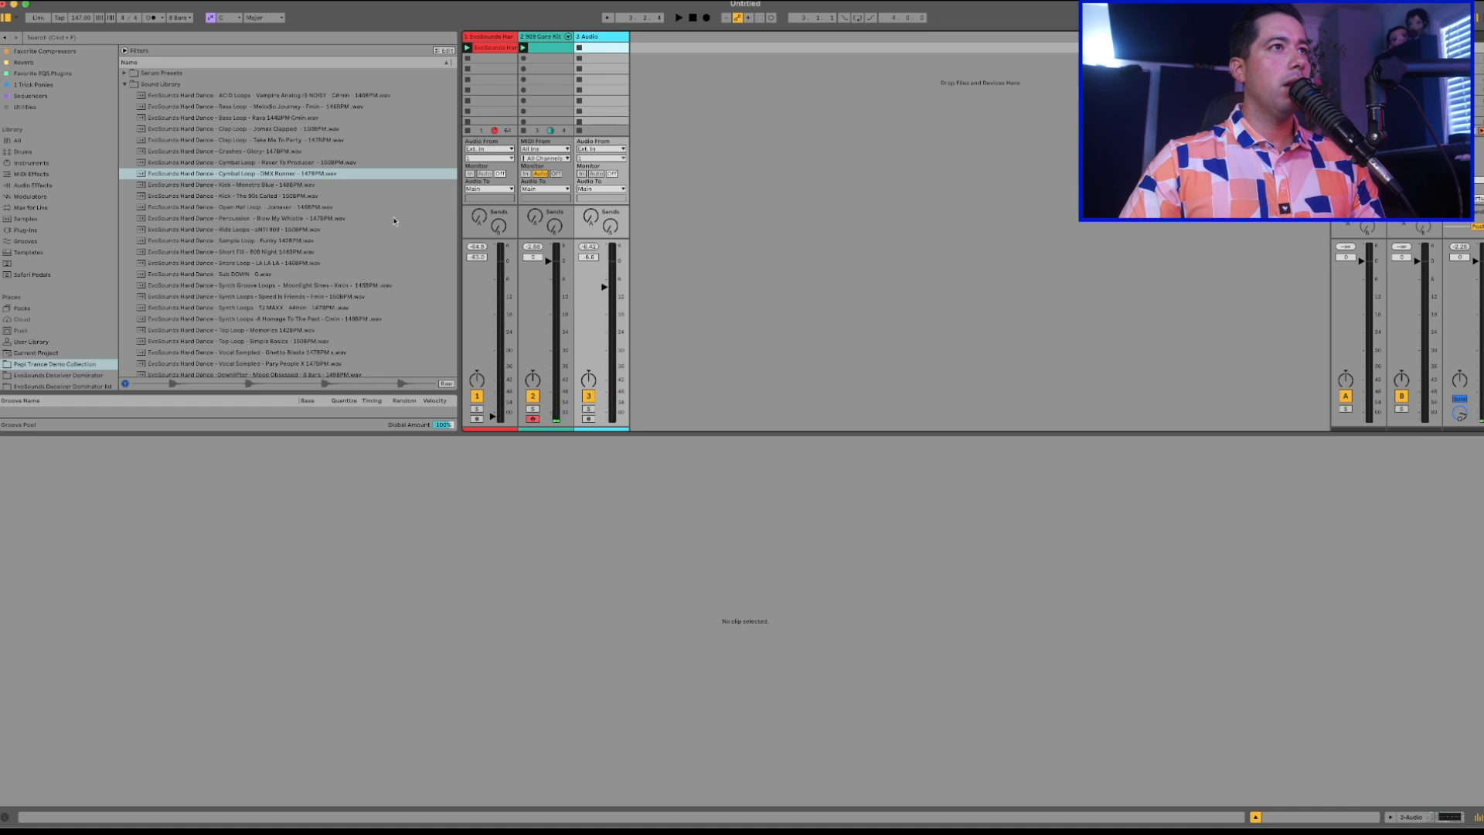
Place "Percussion - Blow My Whistle - 147BPM.wav" on the third track, play it, and set the track volume to -7.2 dB.
drag(295, 221, 579, 47)
click(579, 47)
mouse_move(611, 288)
mouse_down()
mouse_move(616, 306)
mouse_move(617, 292)
mouse_up()
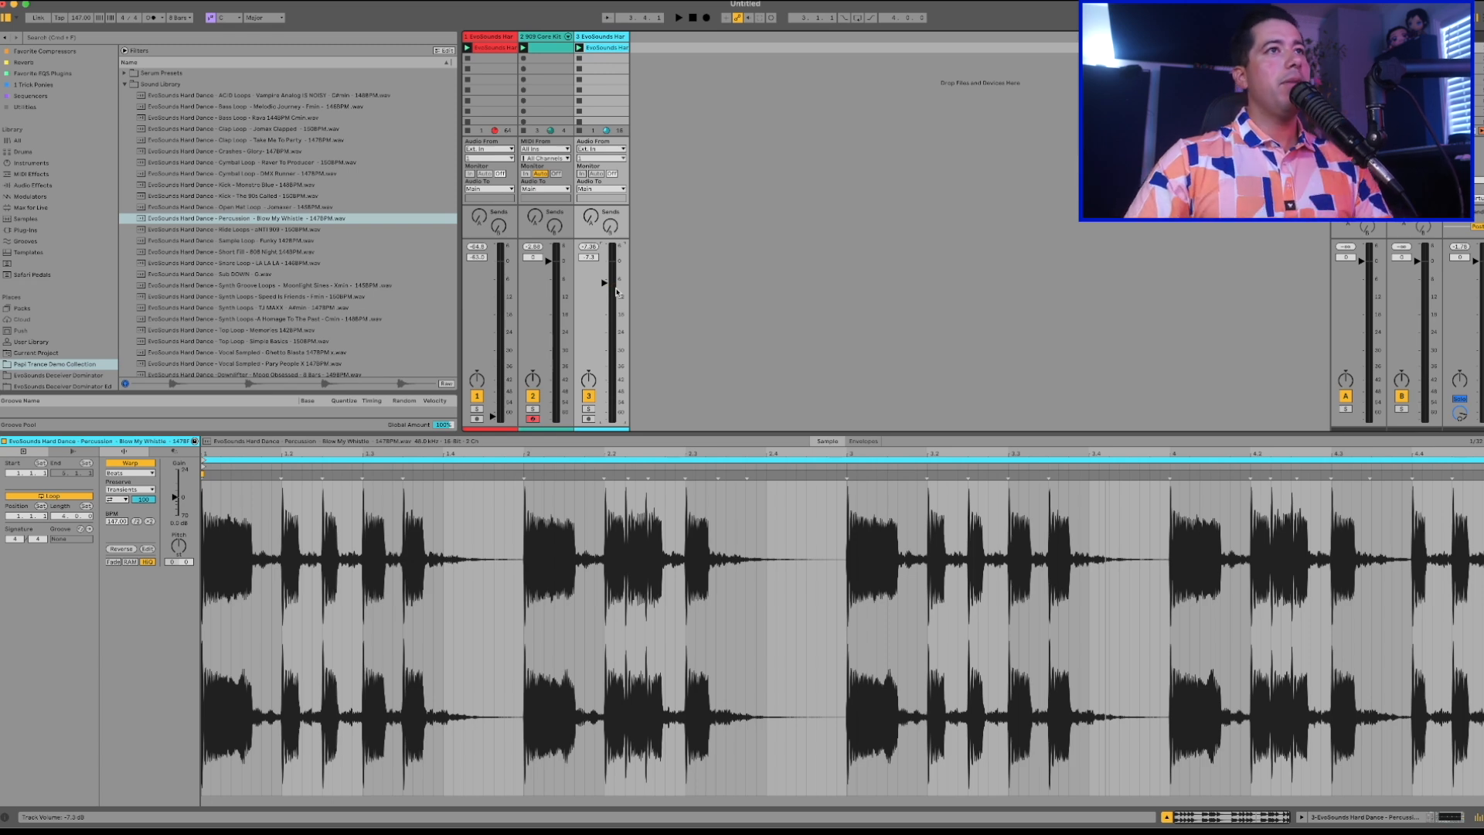
Raise the first loop track's volume, play it with the drum clip, and bring its level down to -4.7 dB.
click(551, 49)
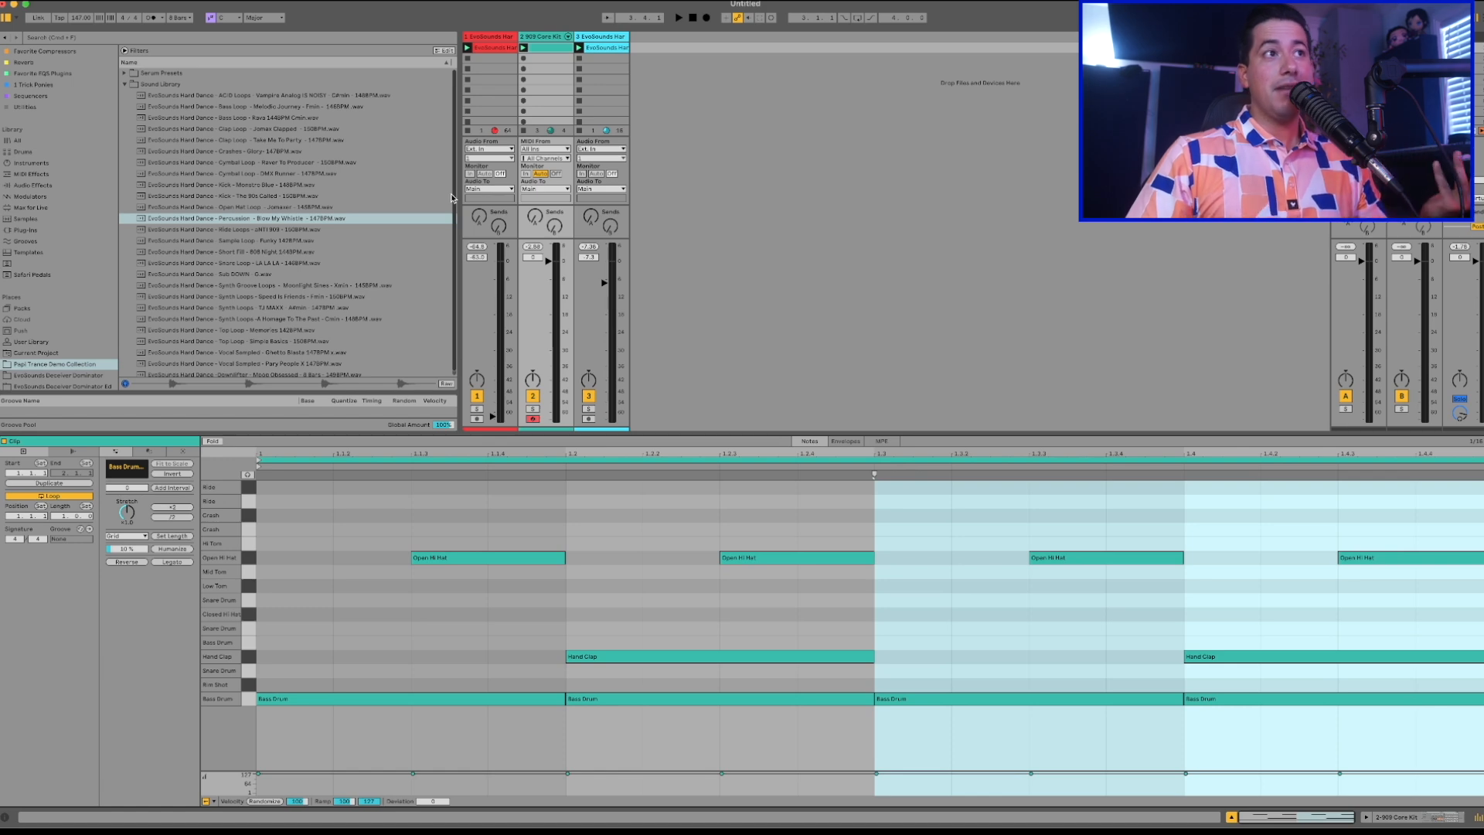
scroll(373, 267, down, 1)
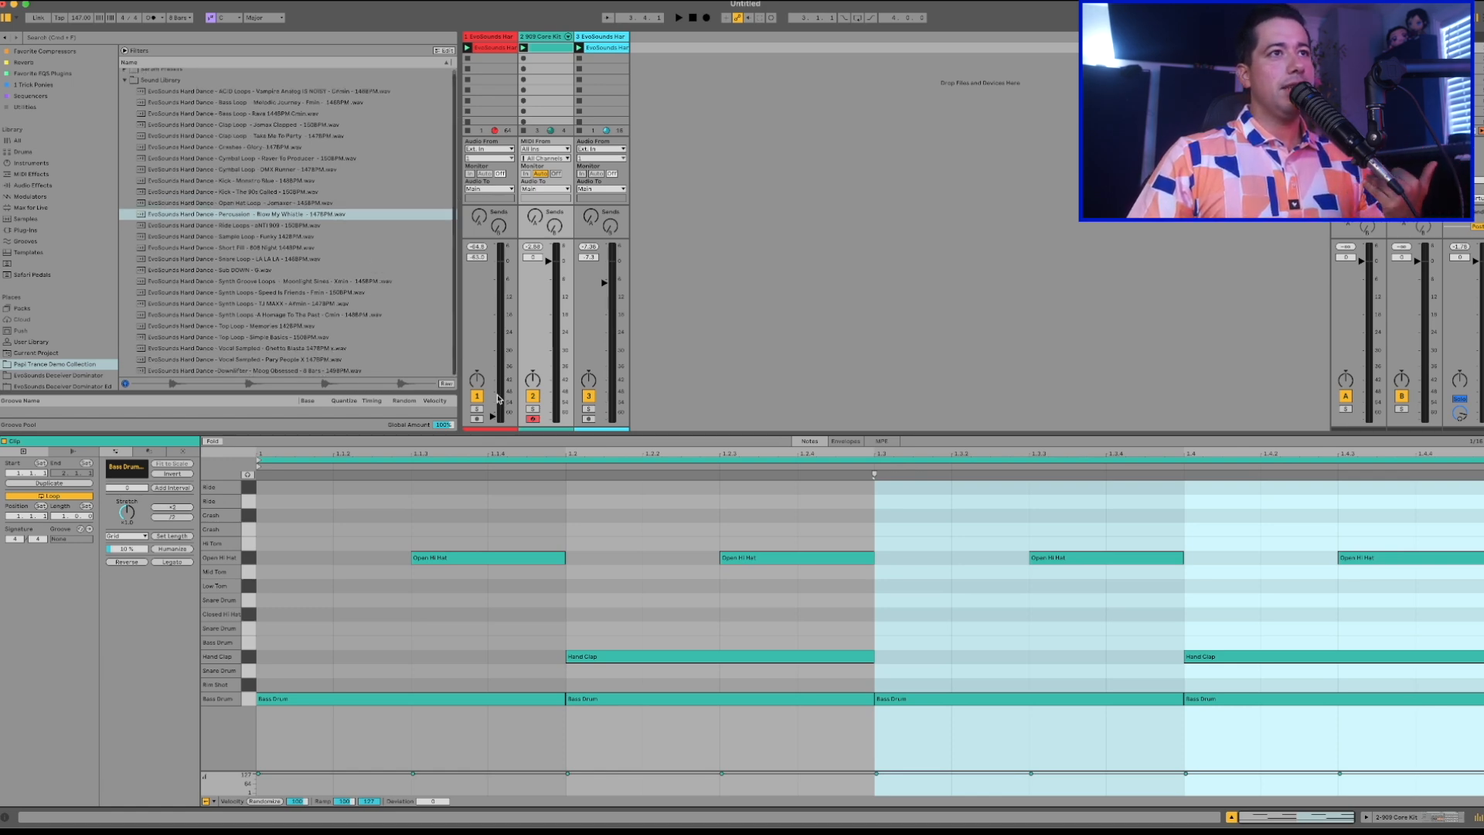
drag(498, 398, 498, 276)
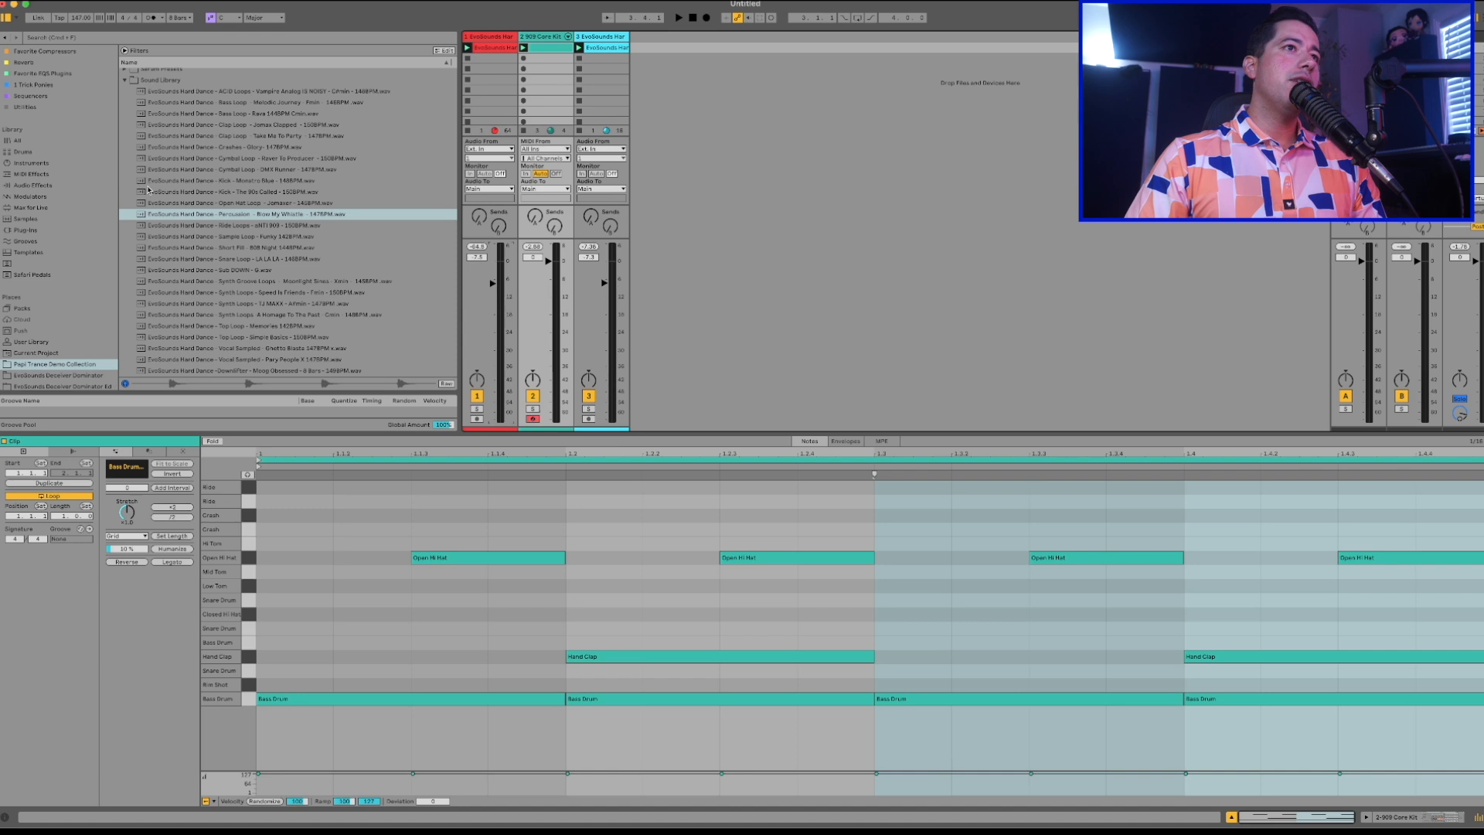
key(space)
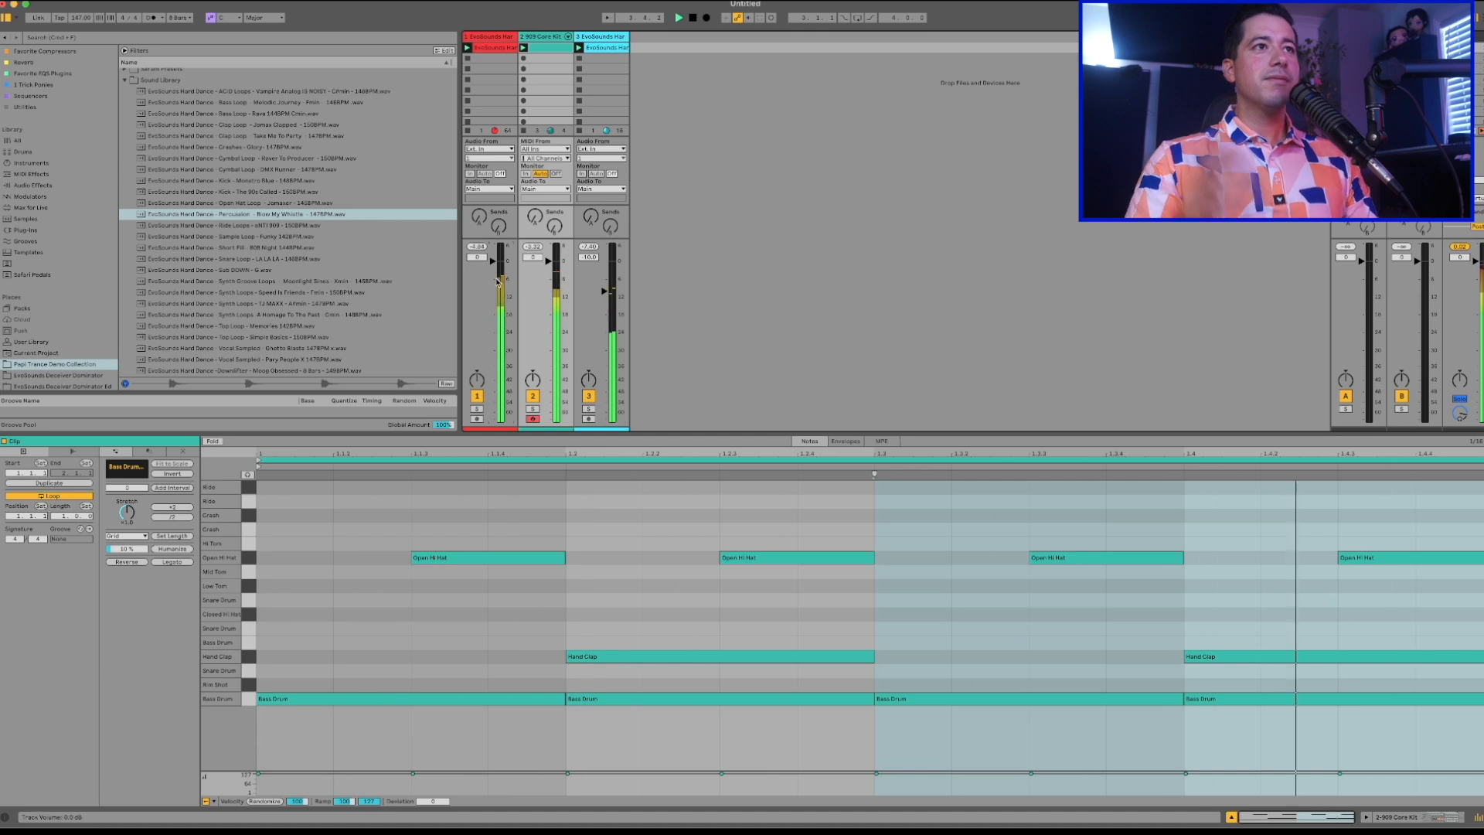
drag(493, 263, 493, 275)
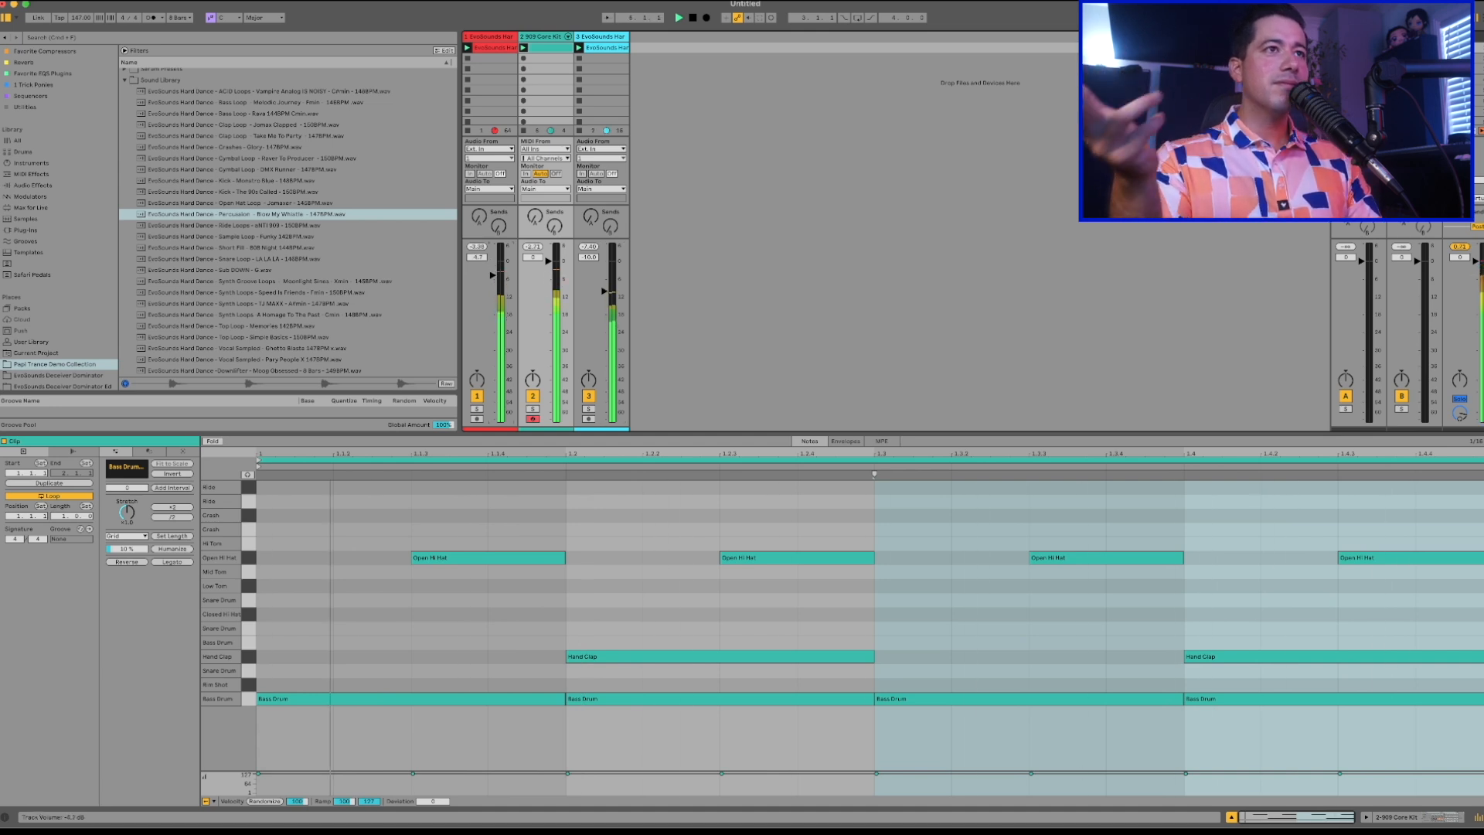
key(space)
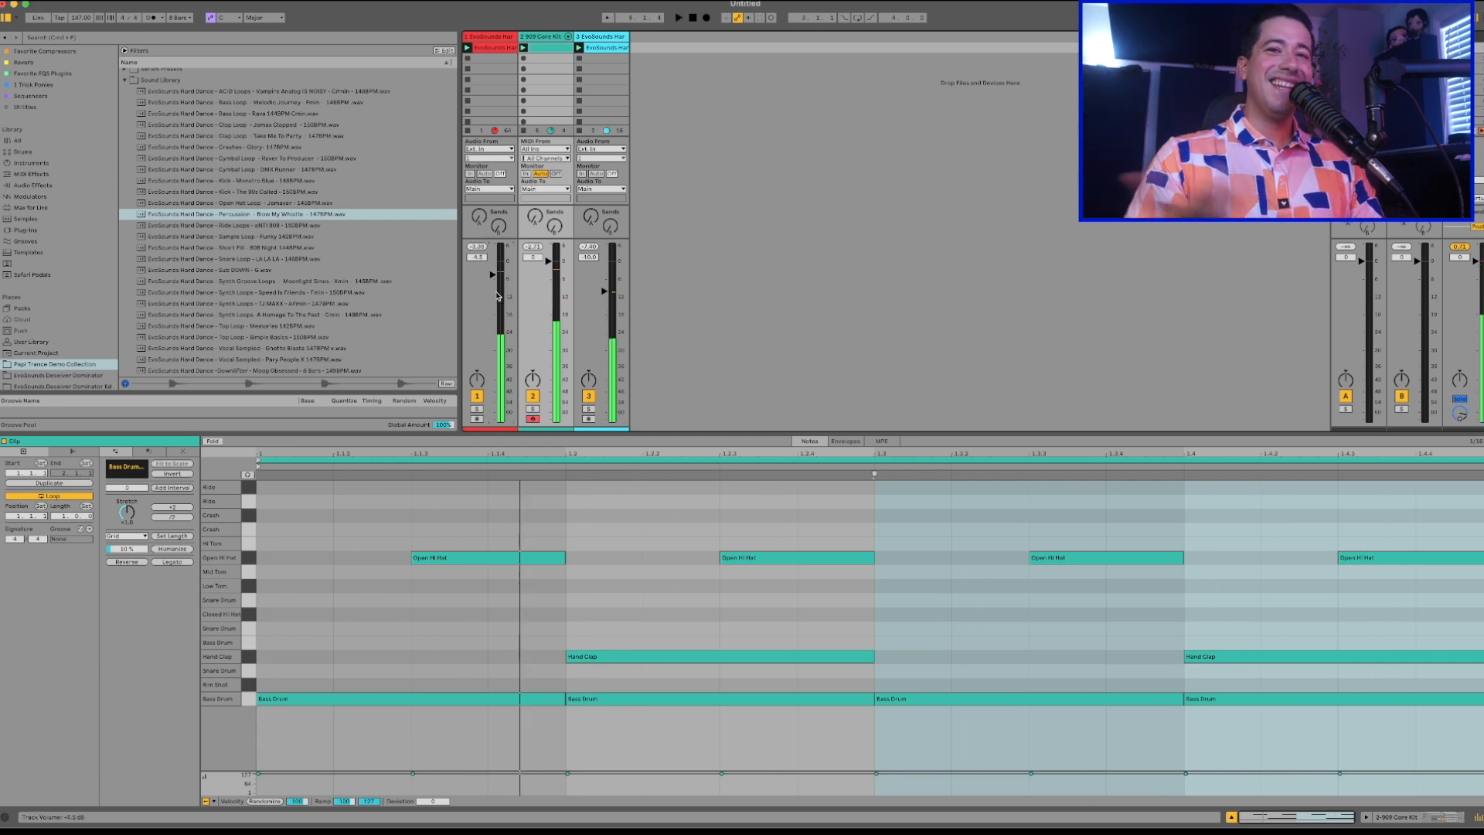
Unfold the 909 Core Kit's individual drum chains in the mixer, make the faders taller, and play the beat.
click(569, 37)
drag(732, 238, 742, 94)
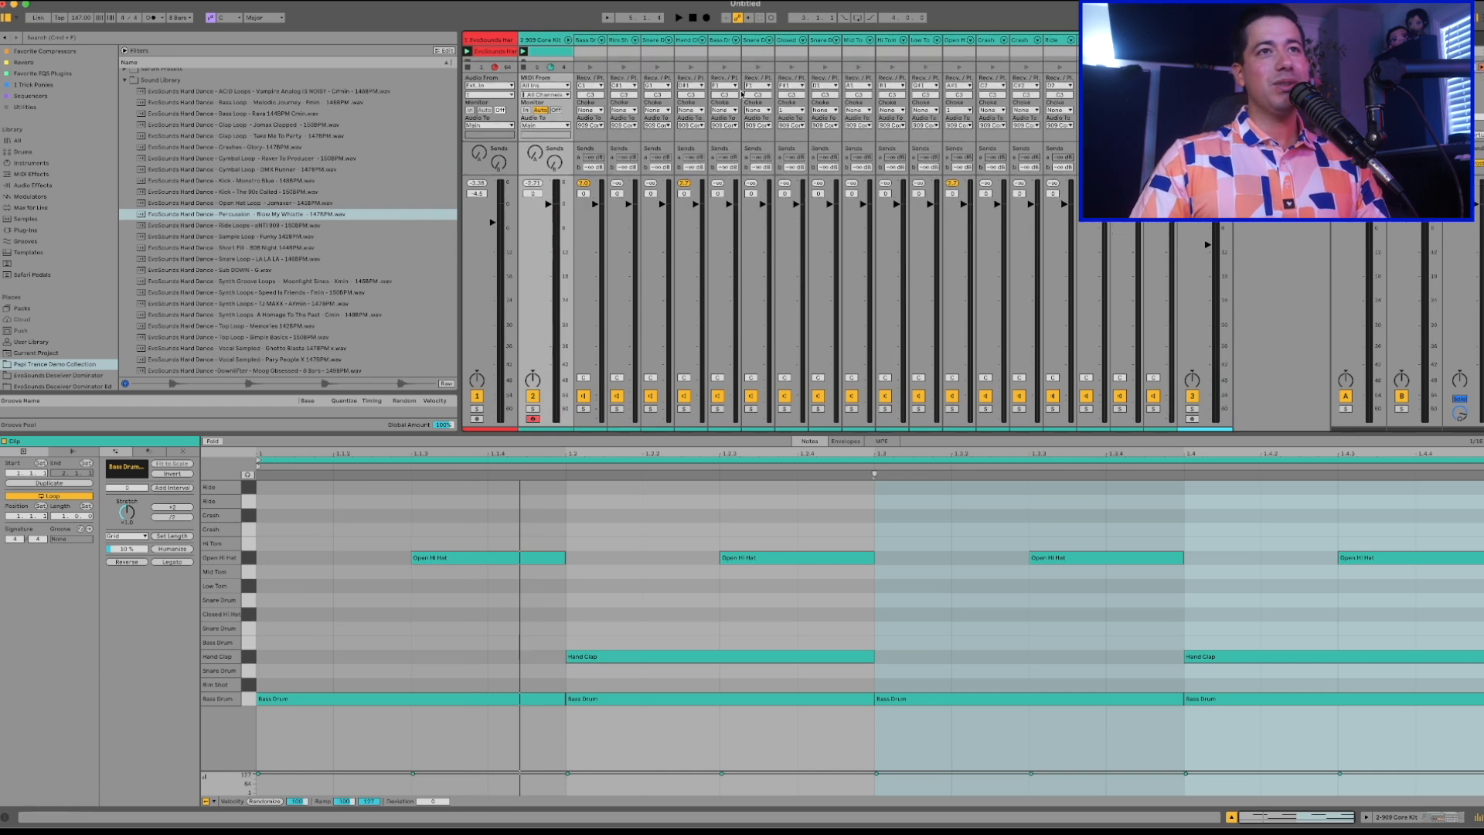
key(space)
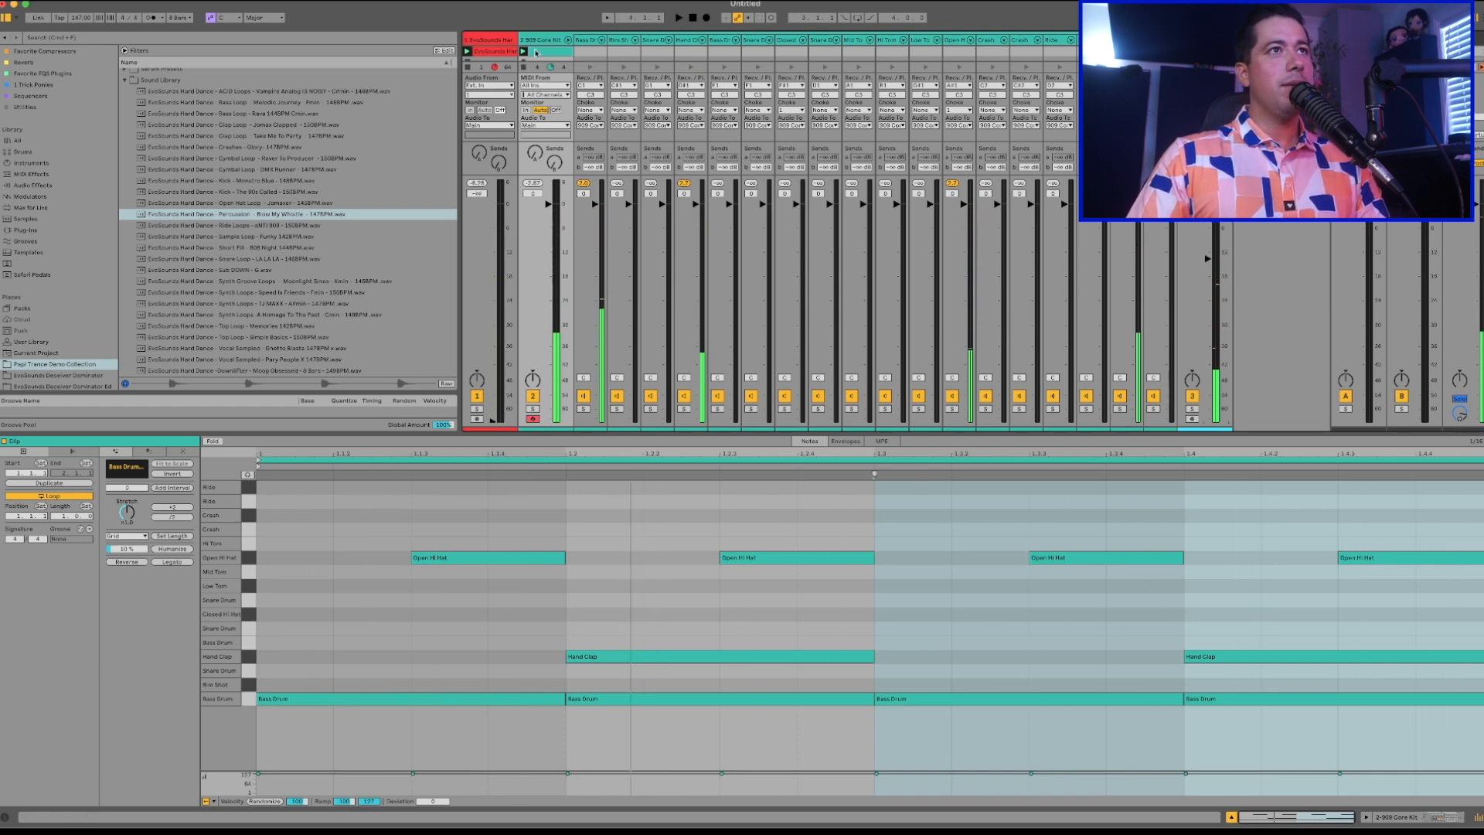
Add a sixteenth-length Closed Hi Hat note at 1.1.2 in the drum clip.
double_click(535, 52)
click(355, 583)
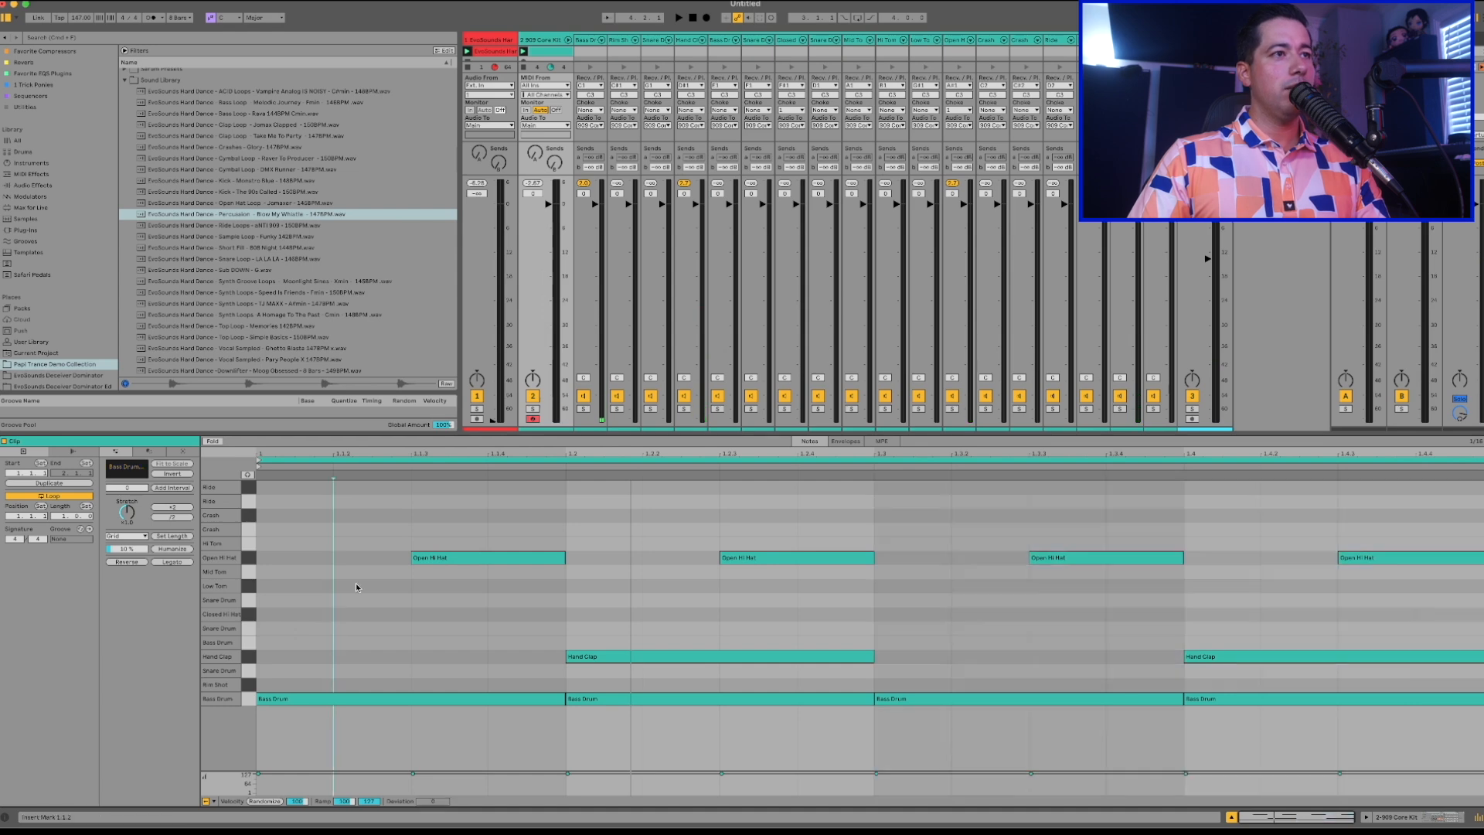
right_click(369, 621)
click(454, 538)
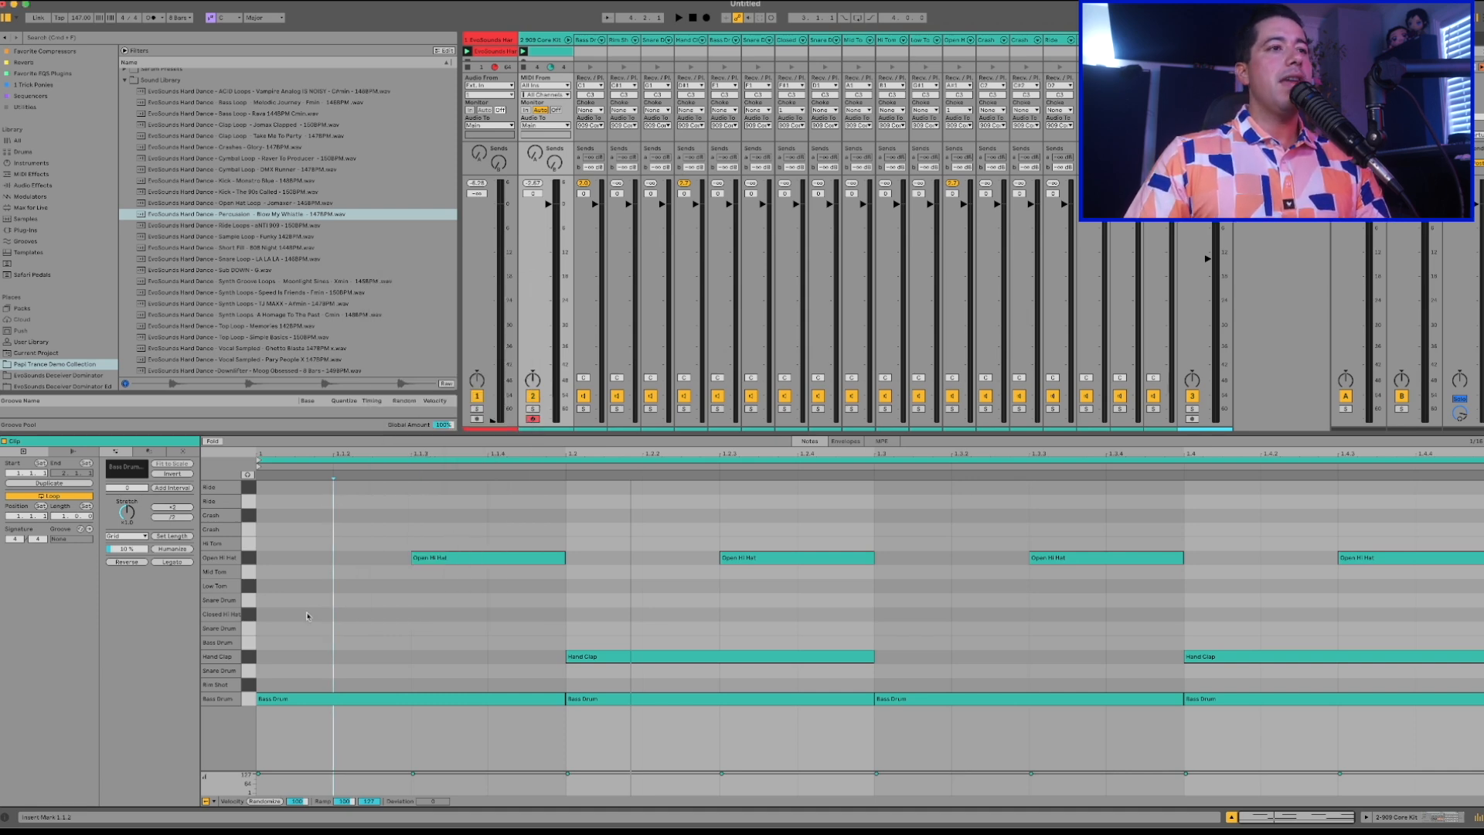
double_click(352, 617)
Examine the sixteenth-note positions between the kick, open hat and clap hits across the first two beats.
drag(301, 529, 305, 773)
drag(430, 528, 334, 578)
drag(303, 496, 295, 763)
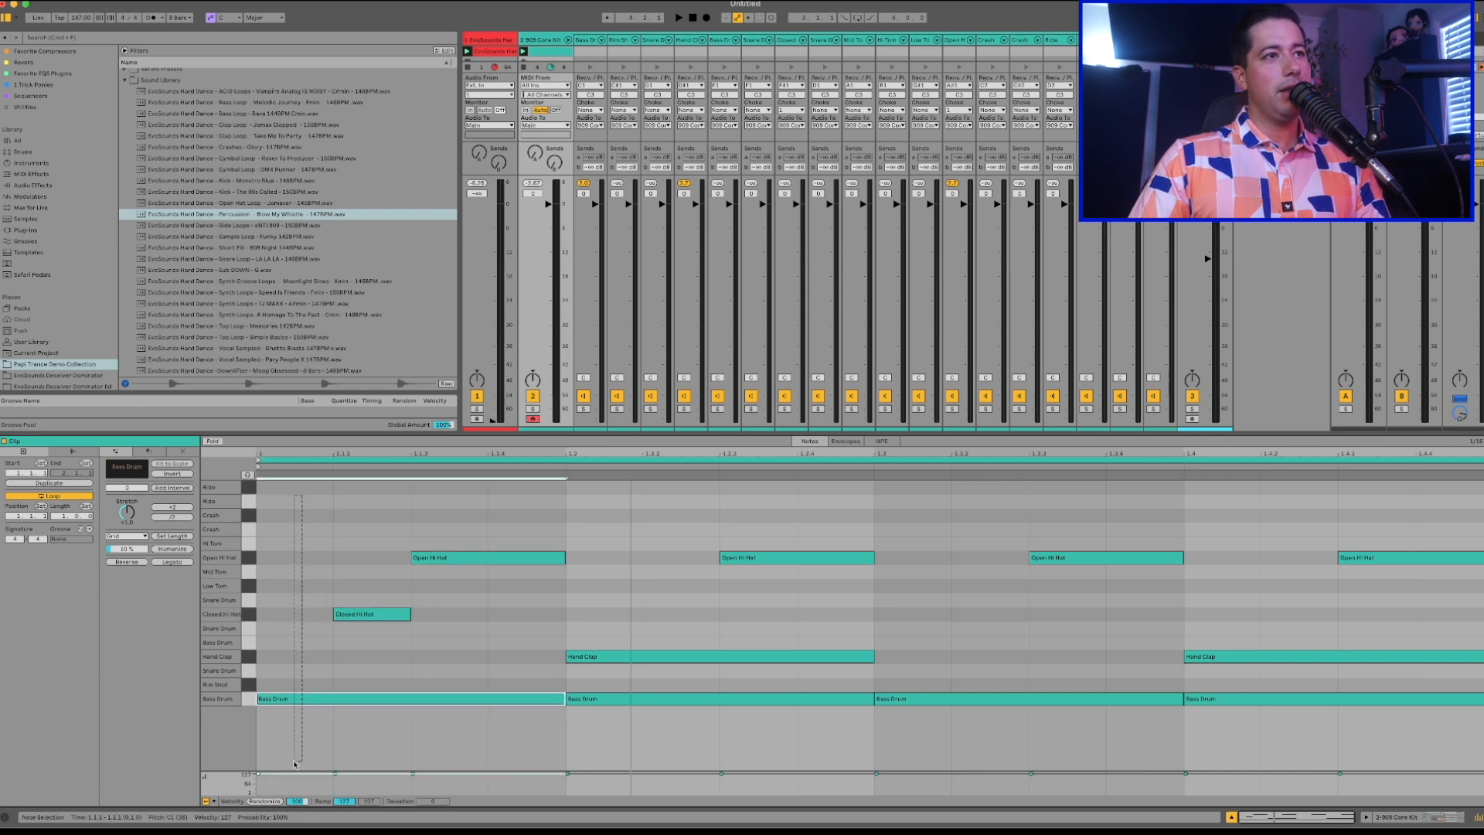
drag(520, 516, 520, 714)
drag(610, 513, 616, 732)
drag(668, 527, 680, 718)
drag(756, 531, 757, 755)
drag(798, 516, 832, 705)
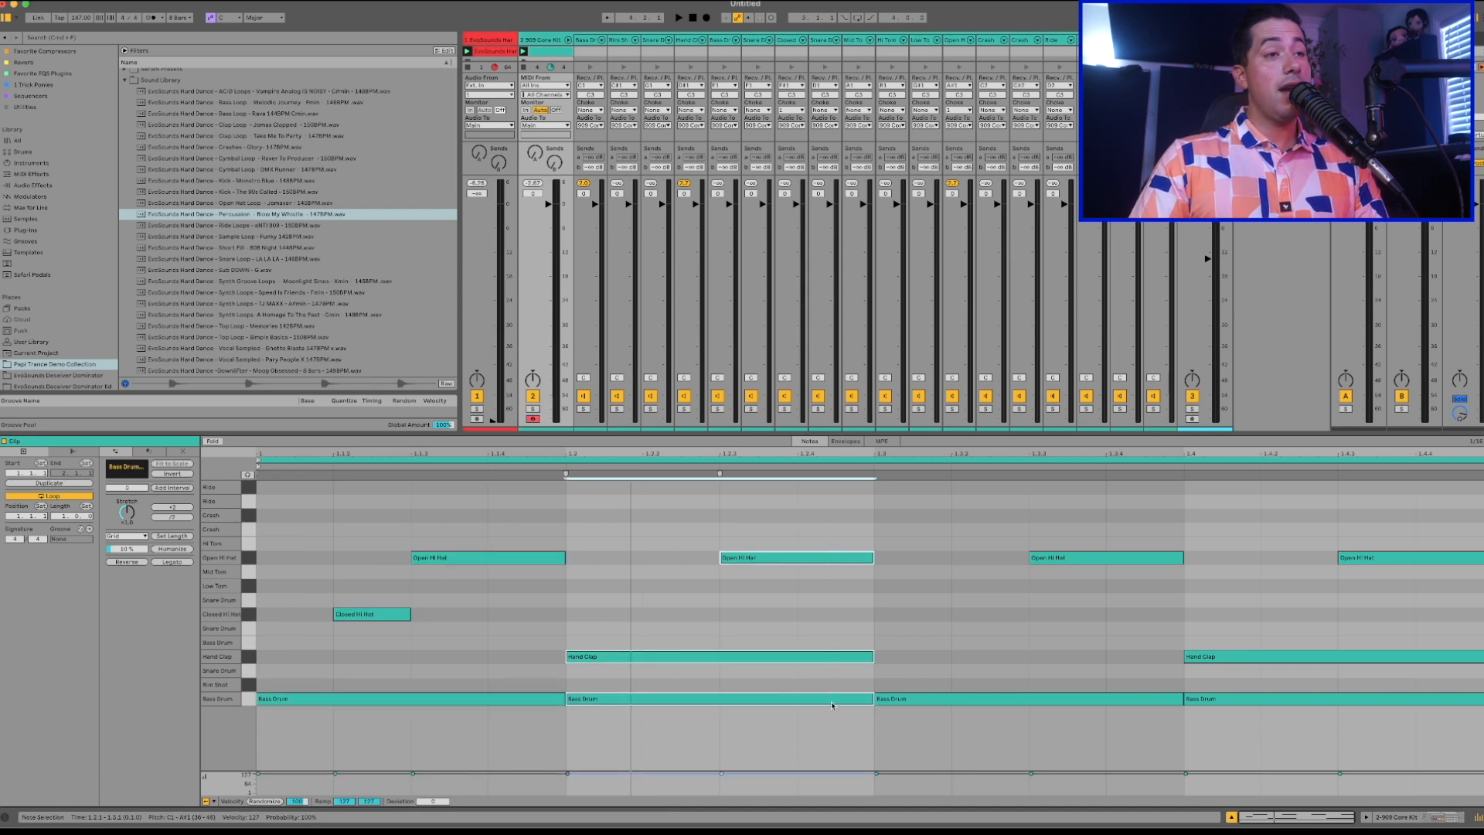
Delete the Closed Hi Hat note at 1.1.2.
click(490, 599)
click(385, 614)
key(Delete)
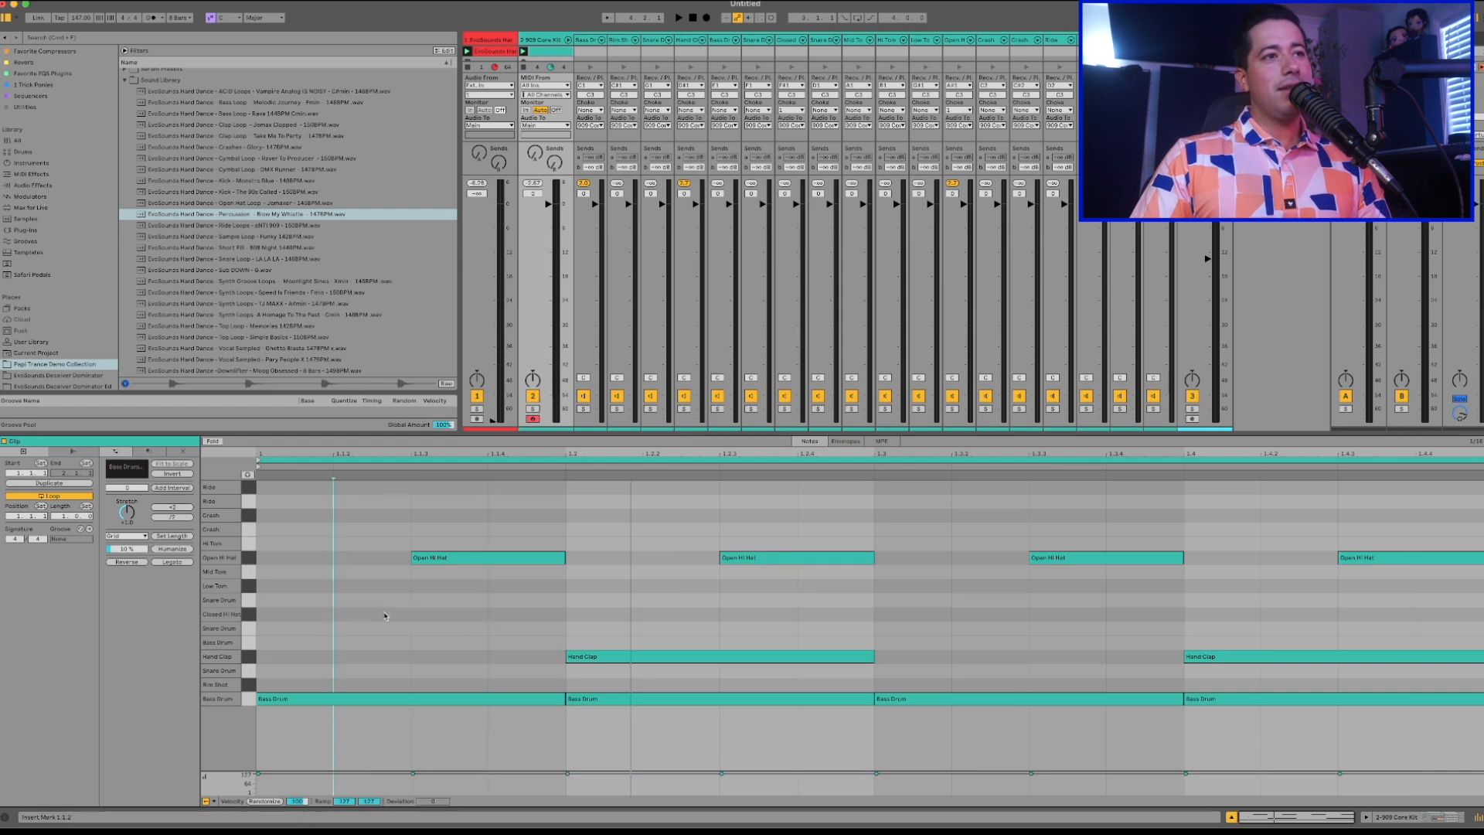
Add a sixteenth-length Closed Hi Hat note at 1.1.4, play the pattern, and move the note to 1.1.2.
double_click(513, 616)
key(space)
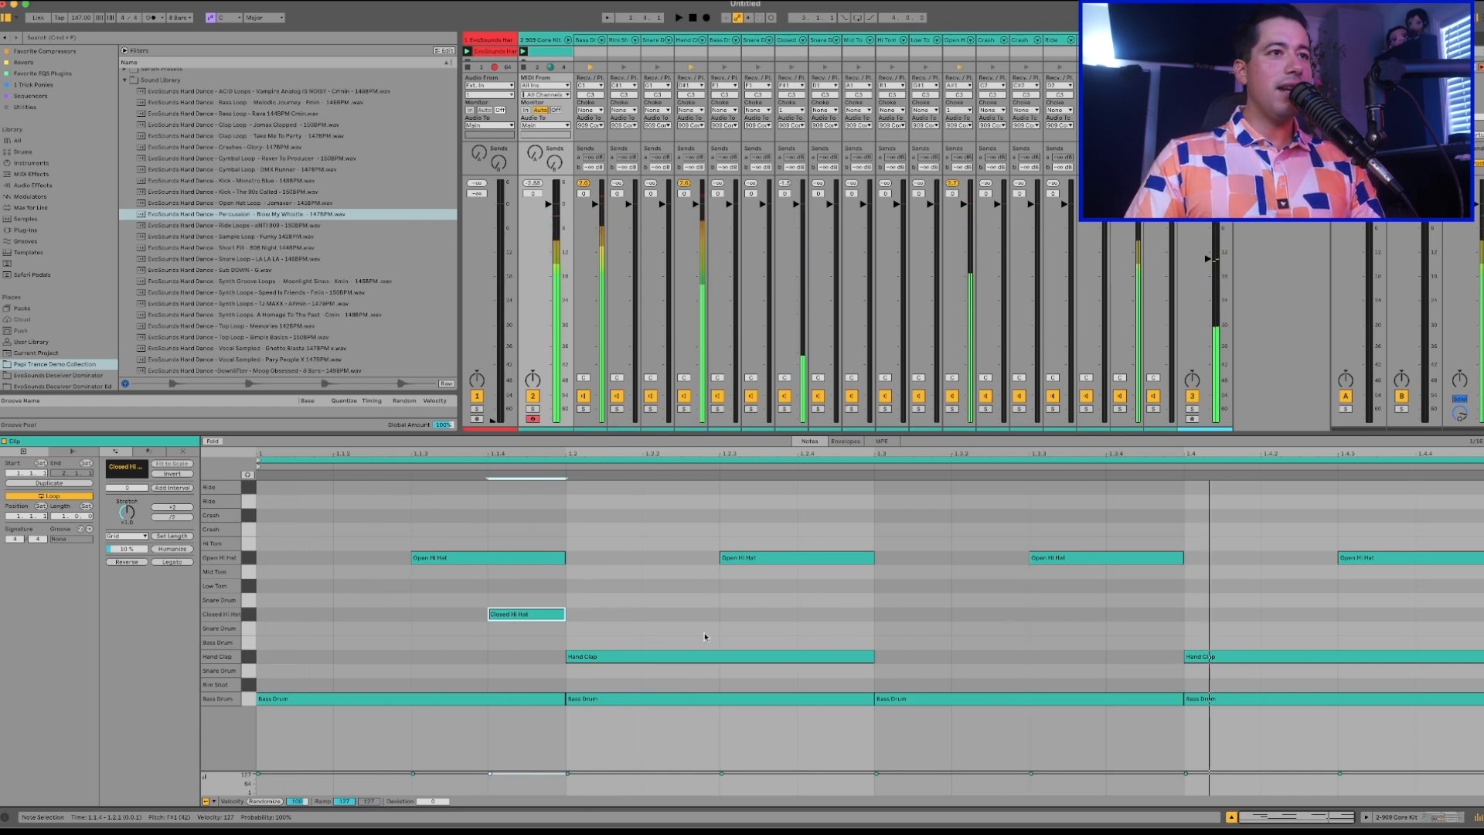
drag(558, 605, 385, 616)
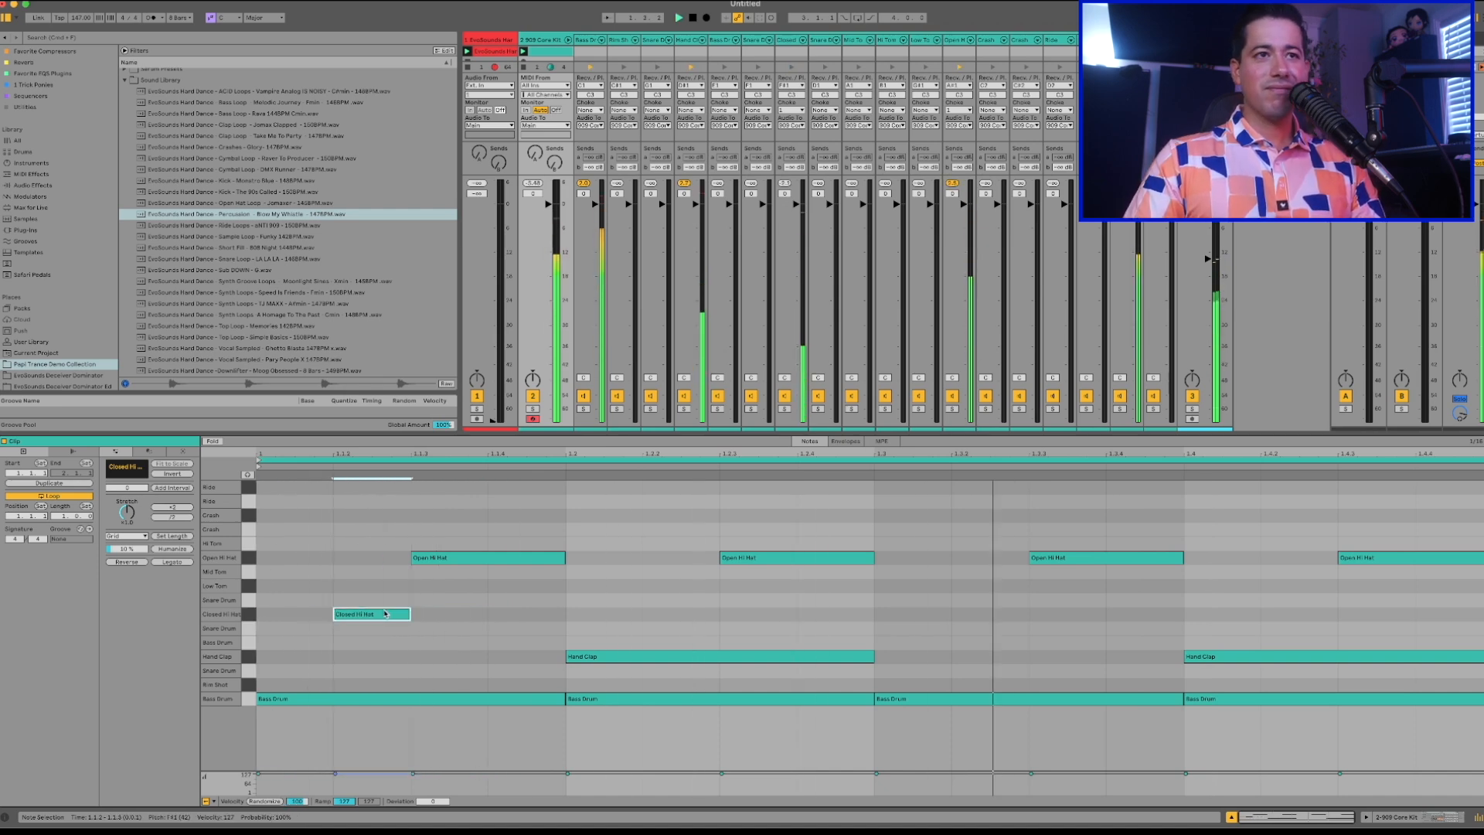
Add a second Closed Hi Hat note at 1.2.4, move it to 1.4.4, and fine-tune the percussion loop's volume during playback.
double_click(849, 617)
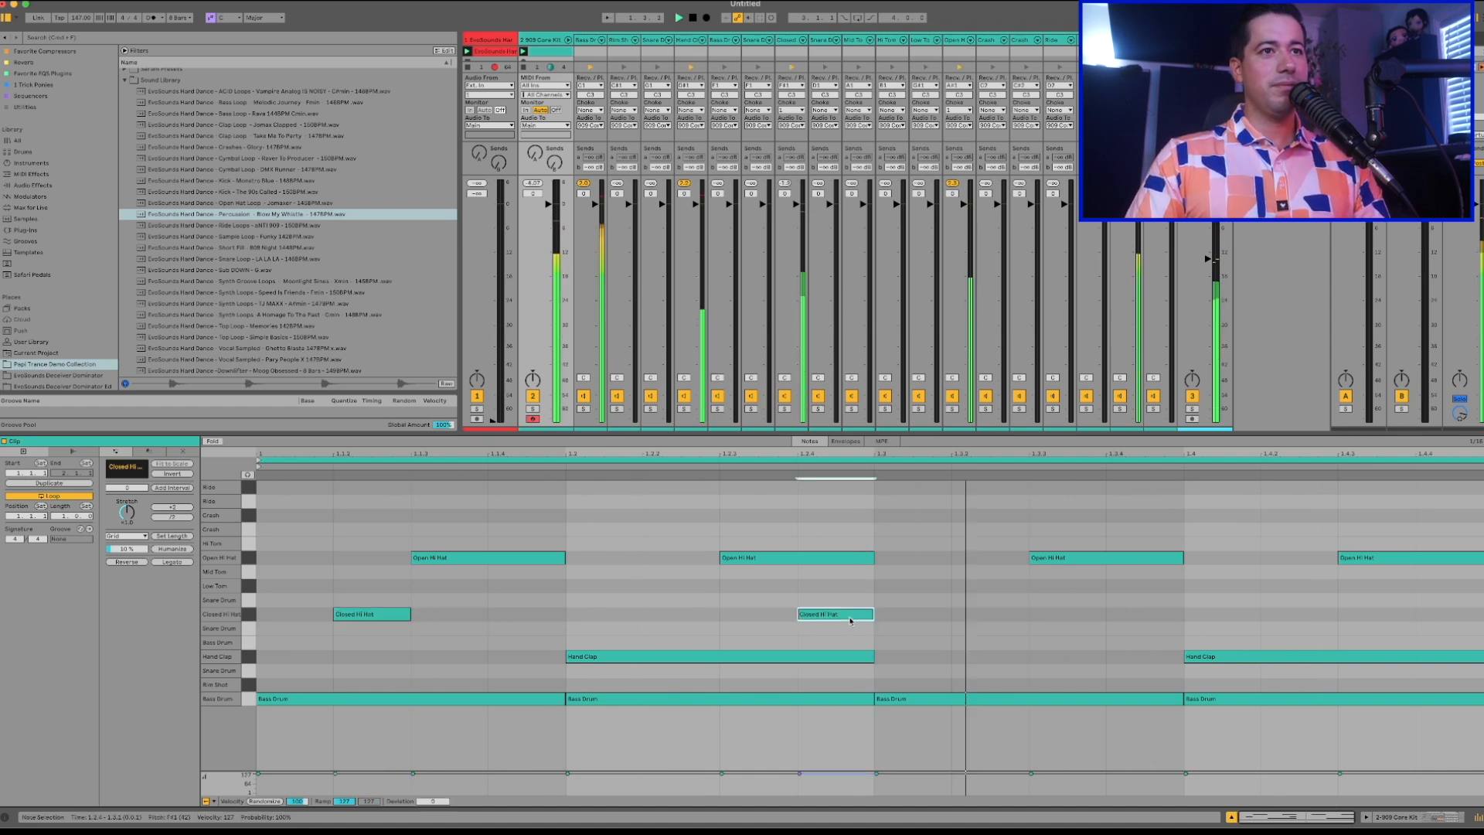
drag(850, 620, 1460, 618)
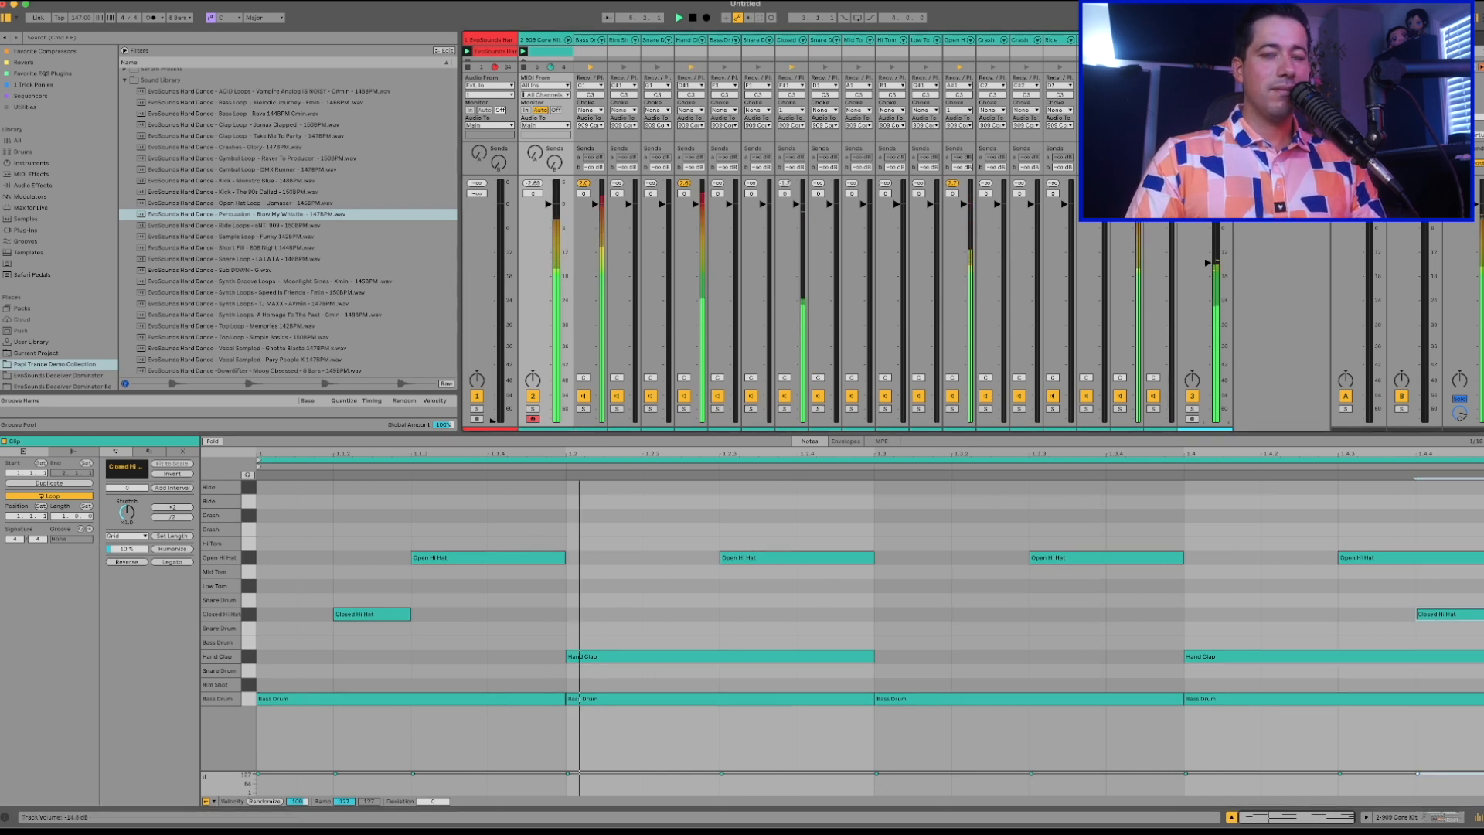
drag(1207, 263, 1207, 262)
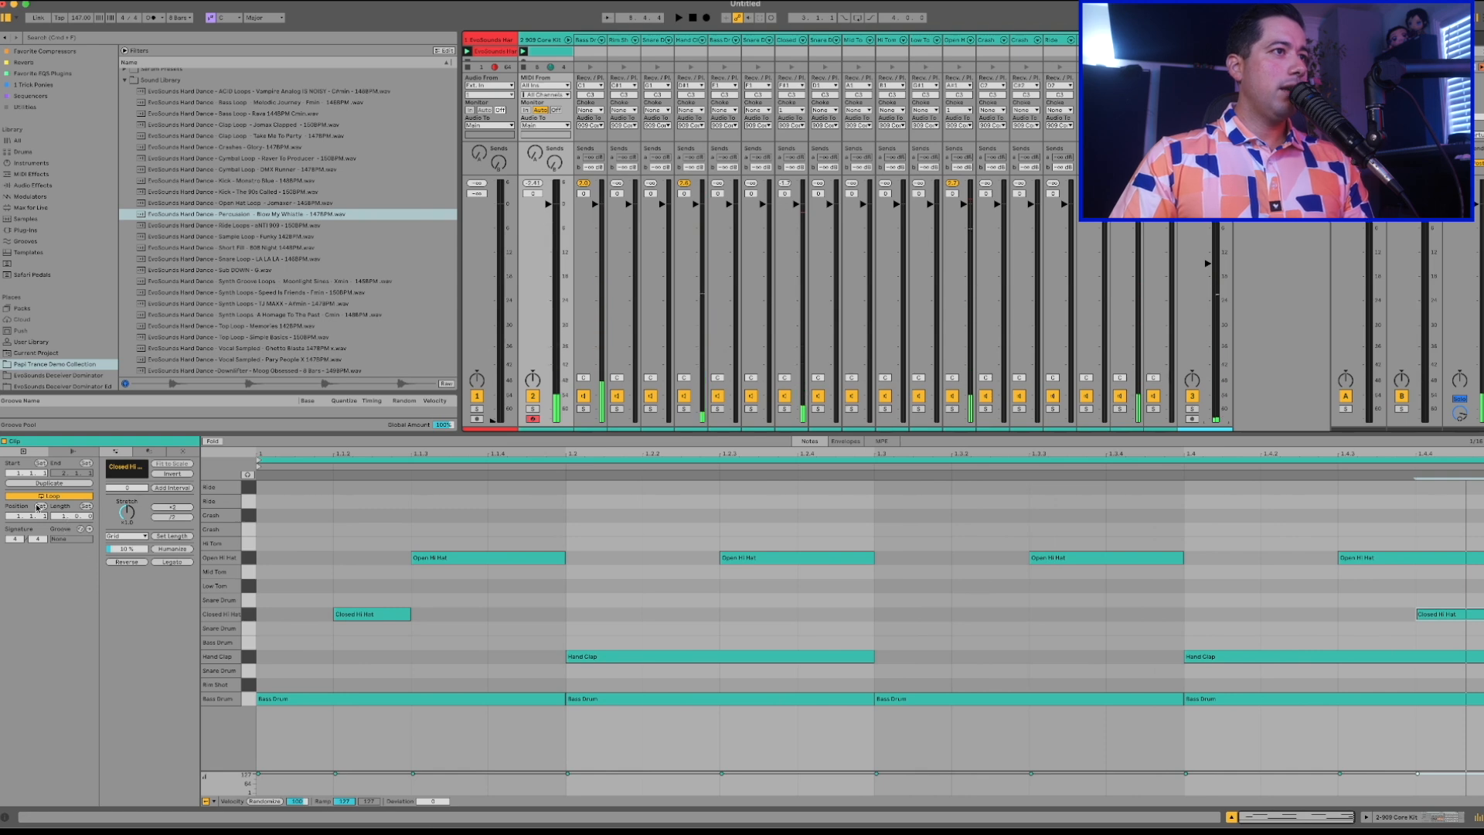
Extend the drum clip's loop to two bars, duplicate all notes into bar 2, and play it.
key(Return)
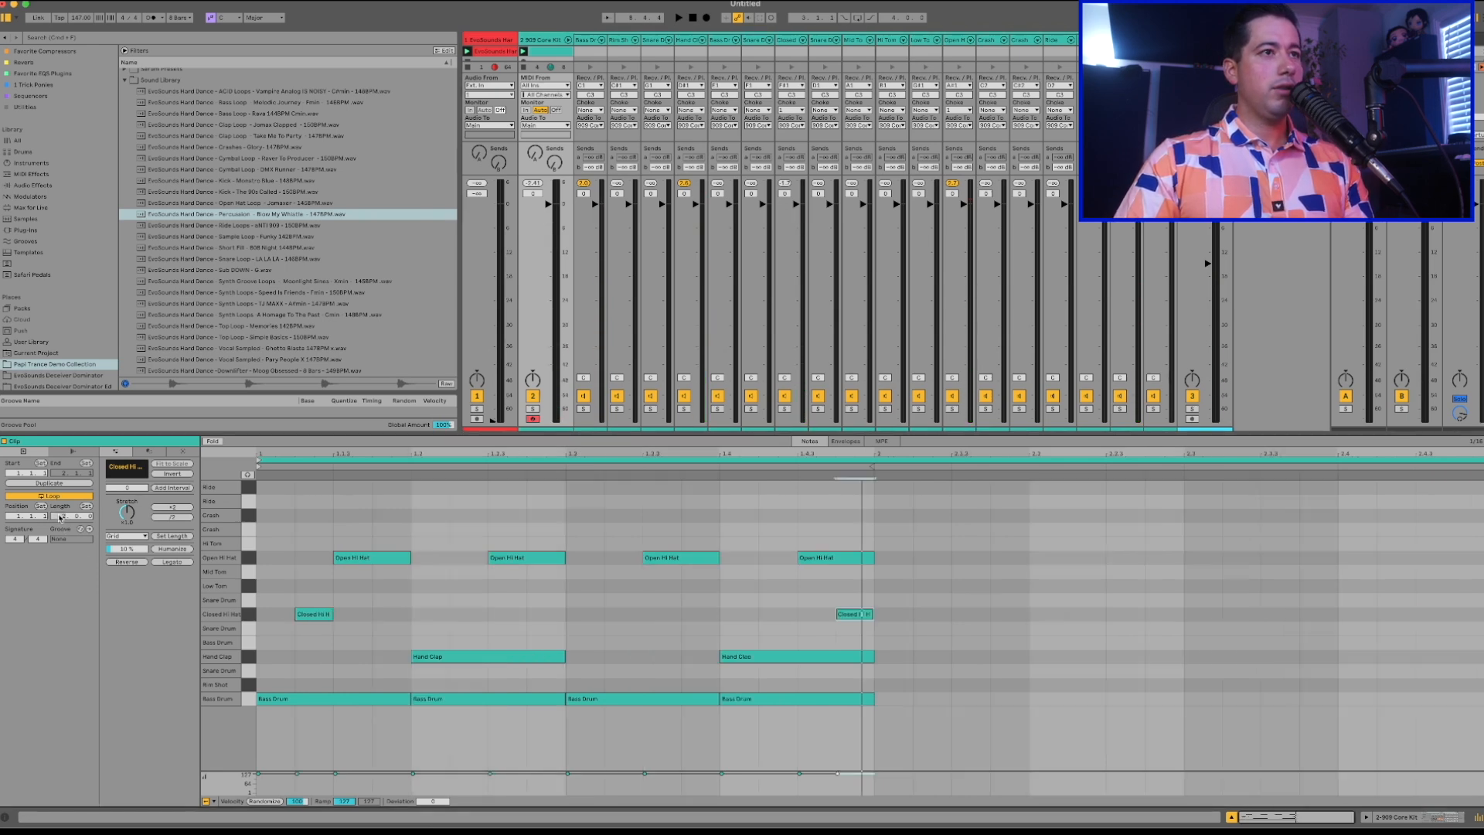
click(409, 635)
key(super+a)
key(super+d)
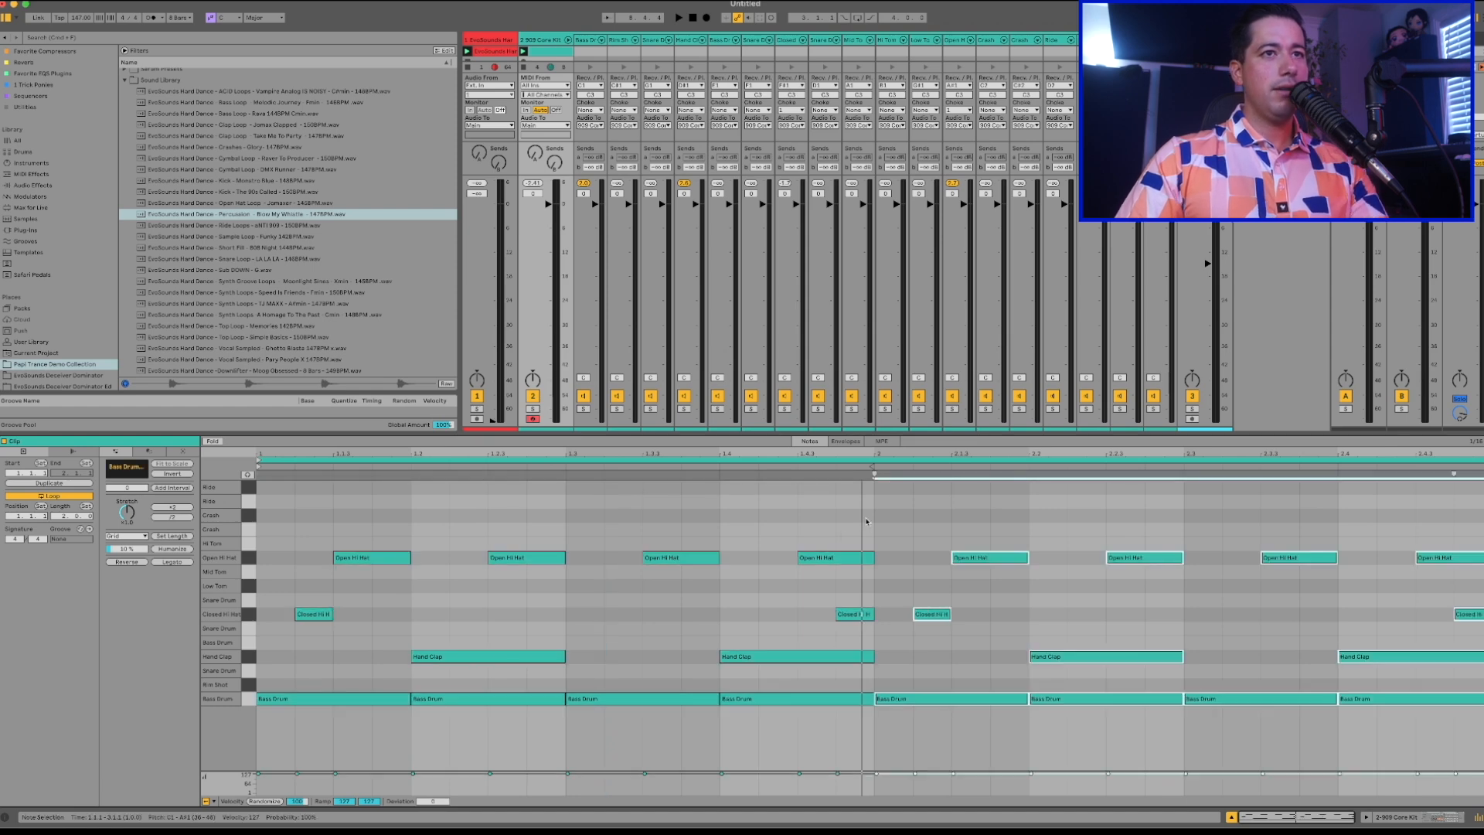
key(space)
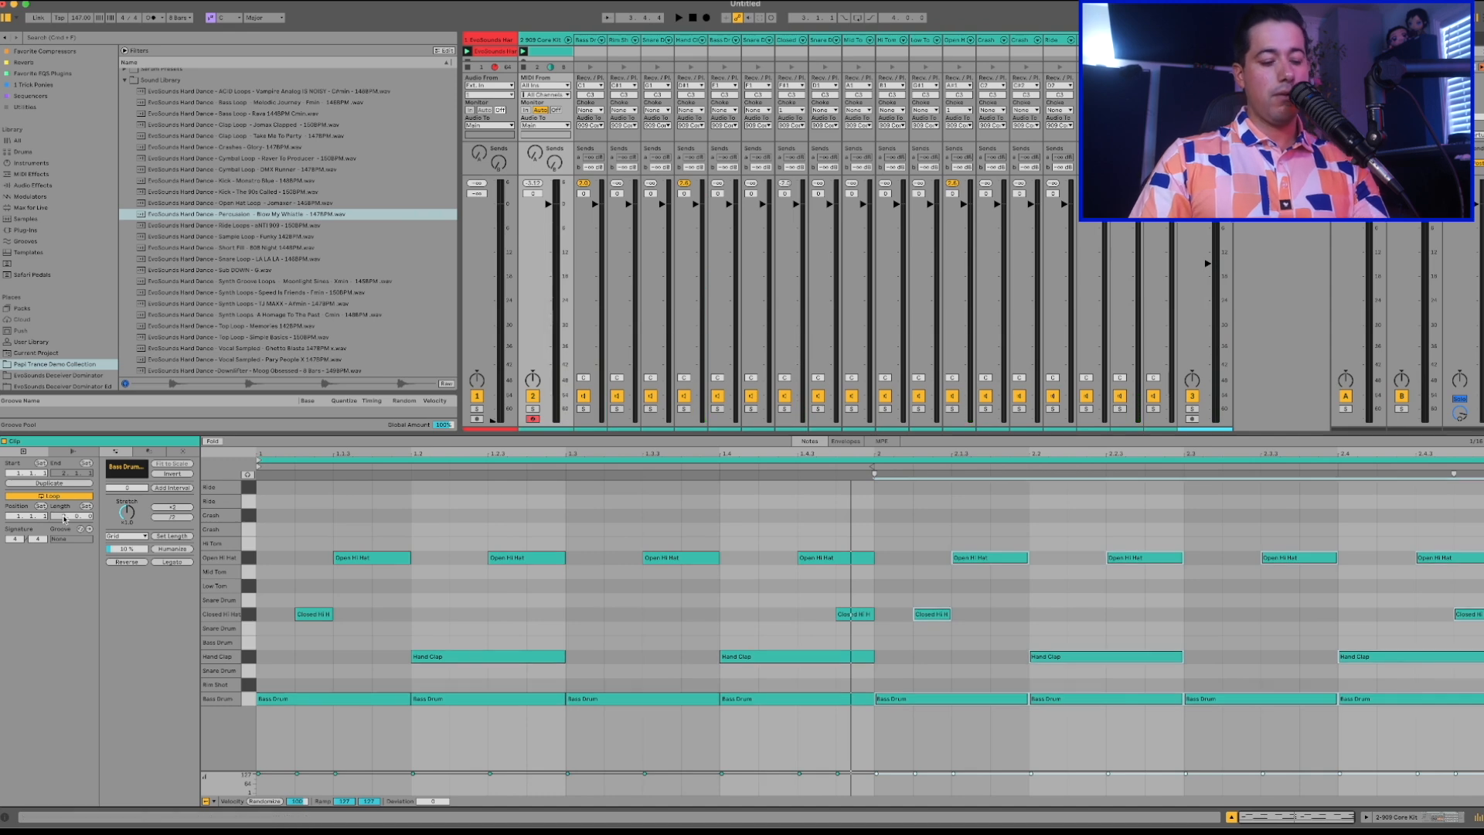
Set the drum clip's loop length to 4 bars, duplicate all notes into bars 3 and 4, and play it.
text(4)
key(Return)
key(ctrl+a)
key(ctrl+d)
key(space)
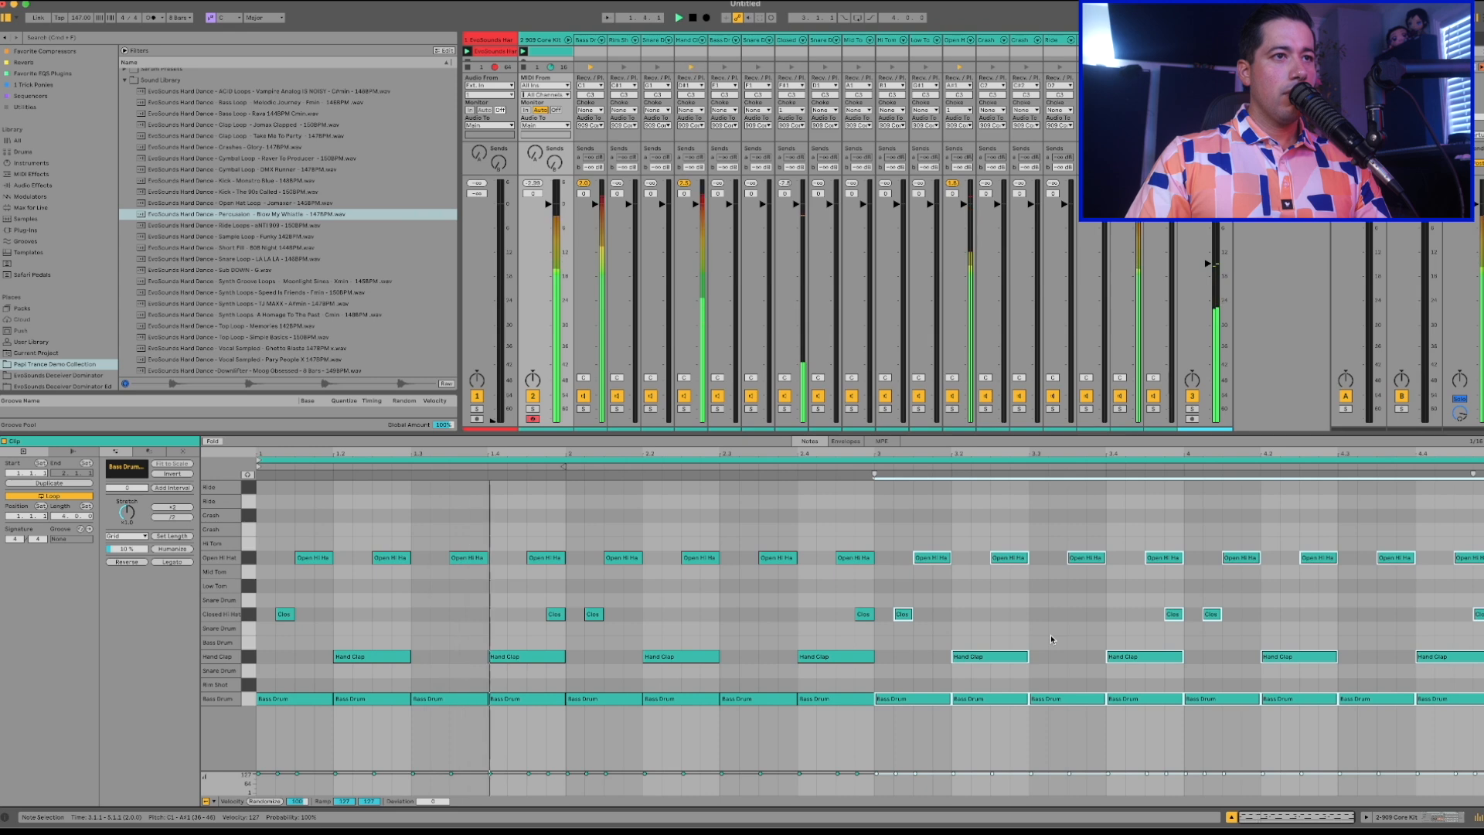
Shorten the last Hand Clap note, on beat 4.4, to an eighth note.
click(1421, 587)
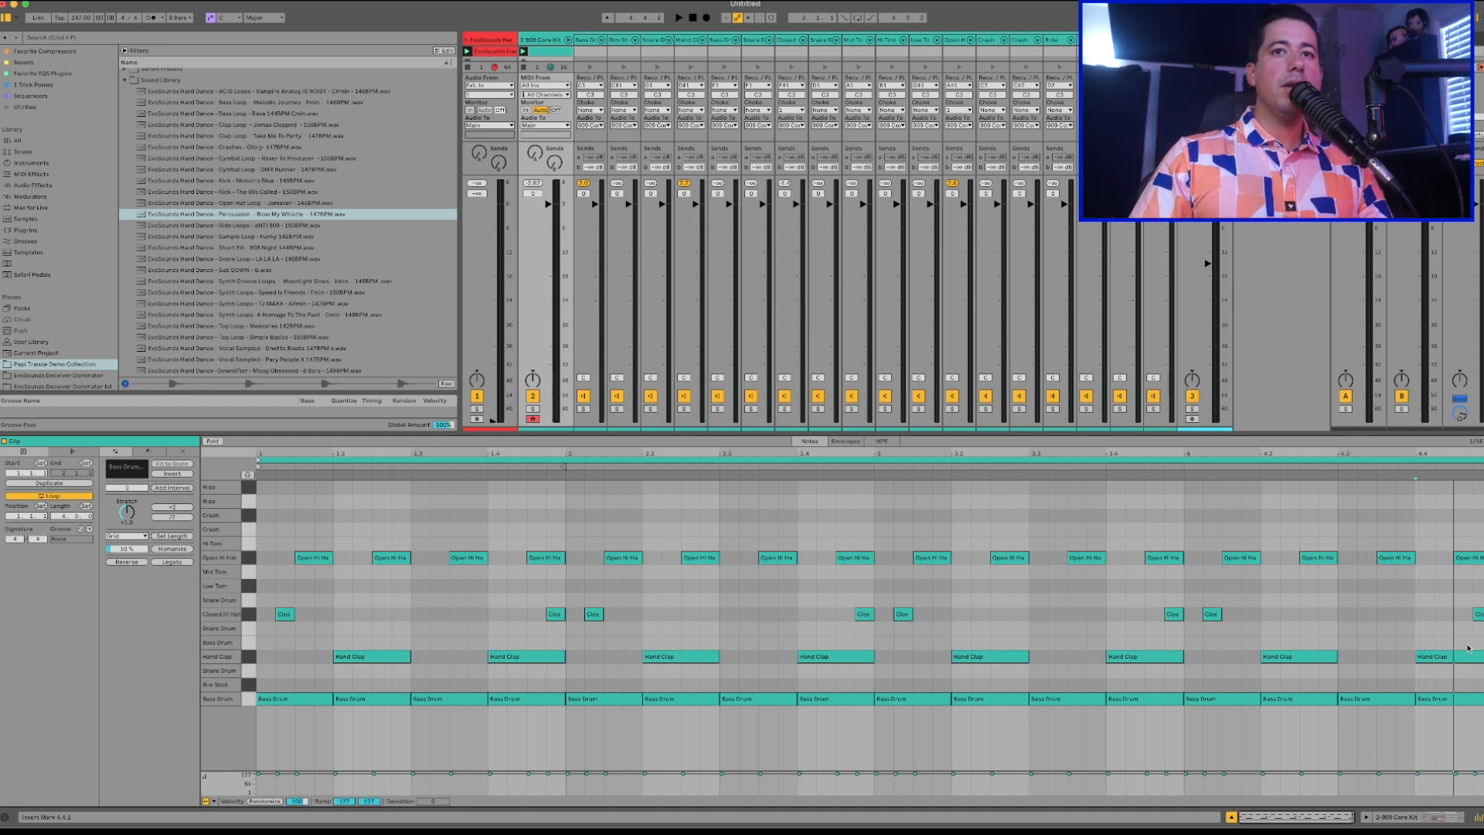
click(1439, 656)
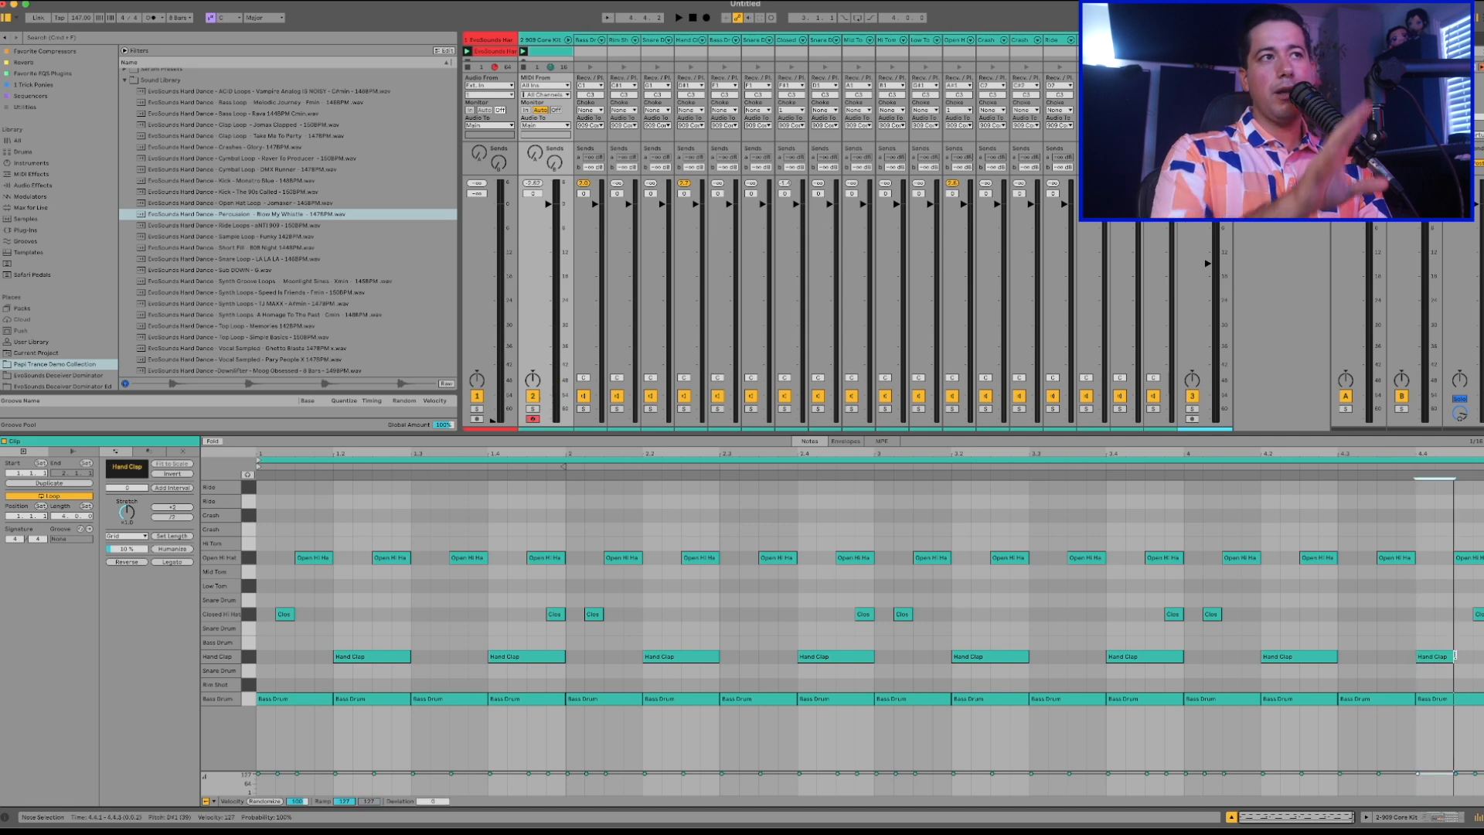
key(super+a)
click(1407, 635)
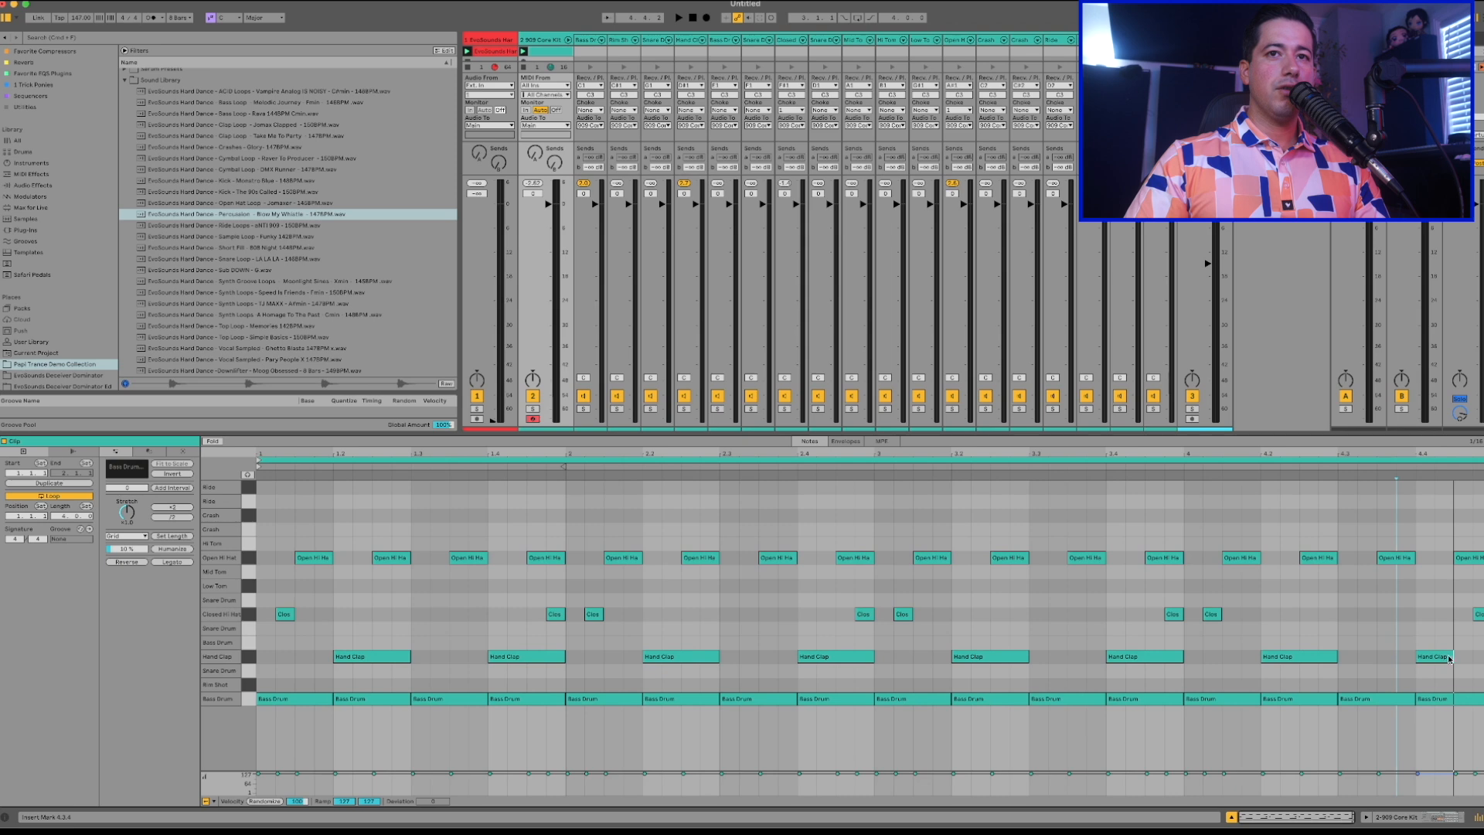
Add a Ride note at 4.4.3, lengthen it to an eighth note, and play the clip.
double_click(1459, 487)
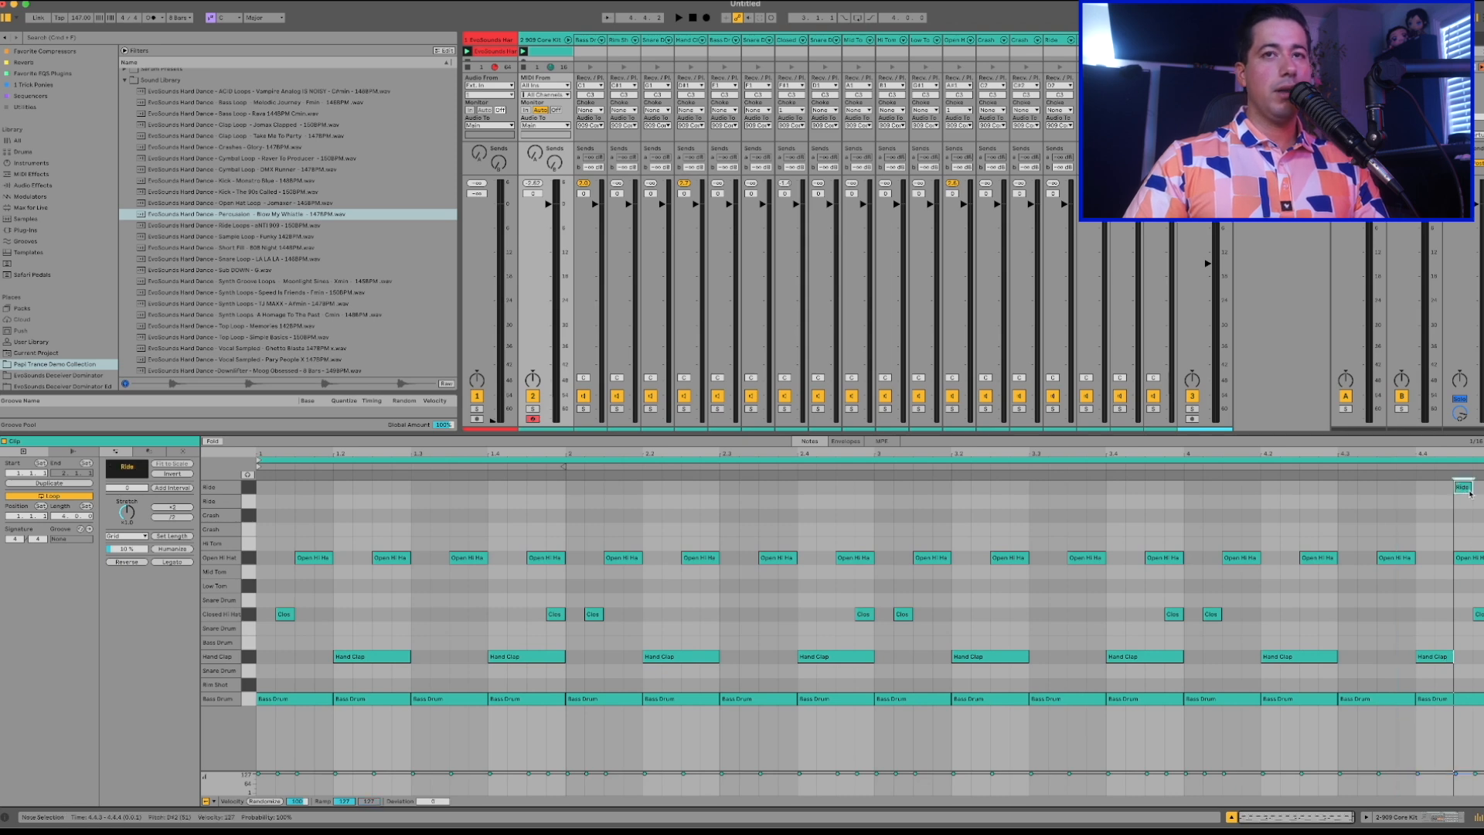
key(shift+Right)
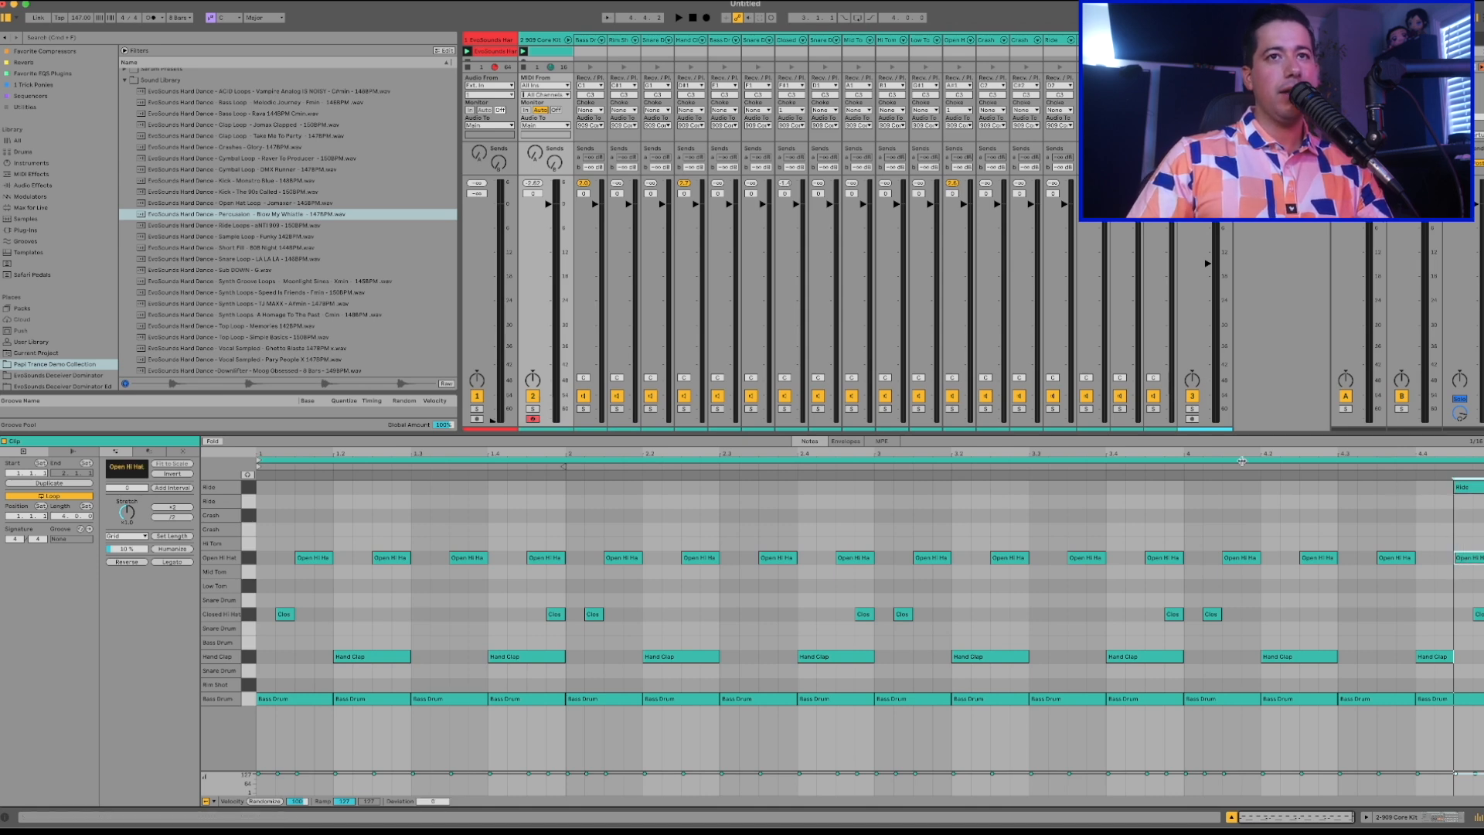
click(1185, 474)
key(space)
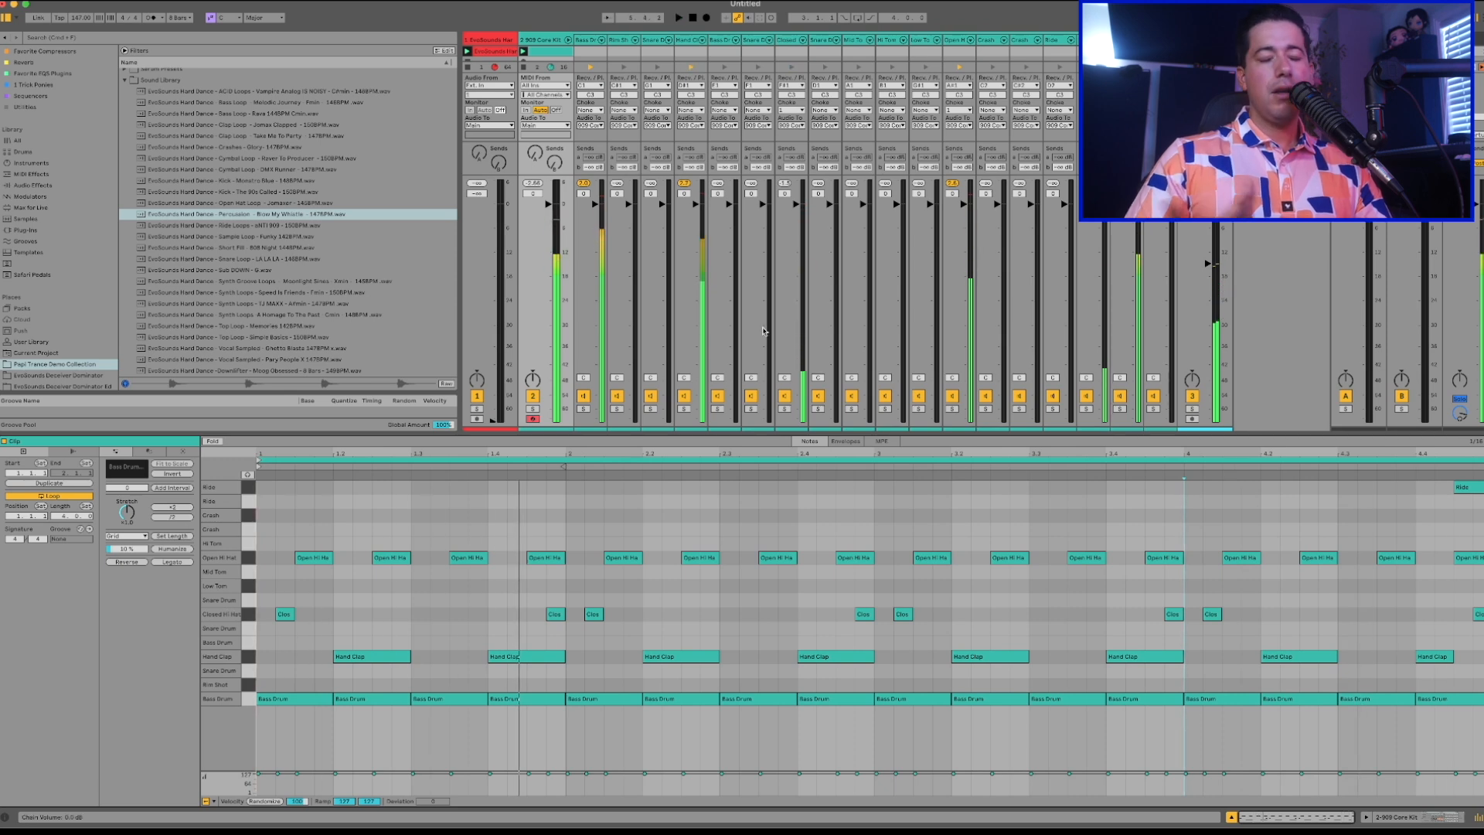
Copy the Ride note to 2.4.3 and replace the one at 4.4.3 with a Hand Clap note while the clip plays.
drag(1464, 487, 887, 489)
key(space)
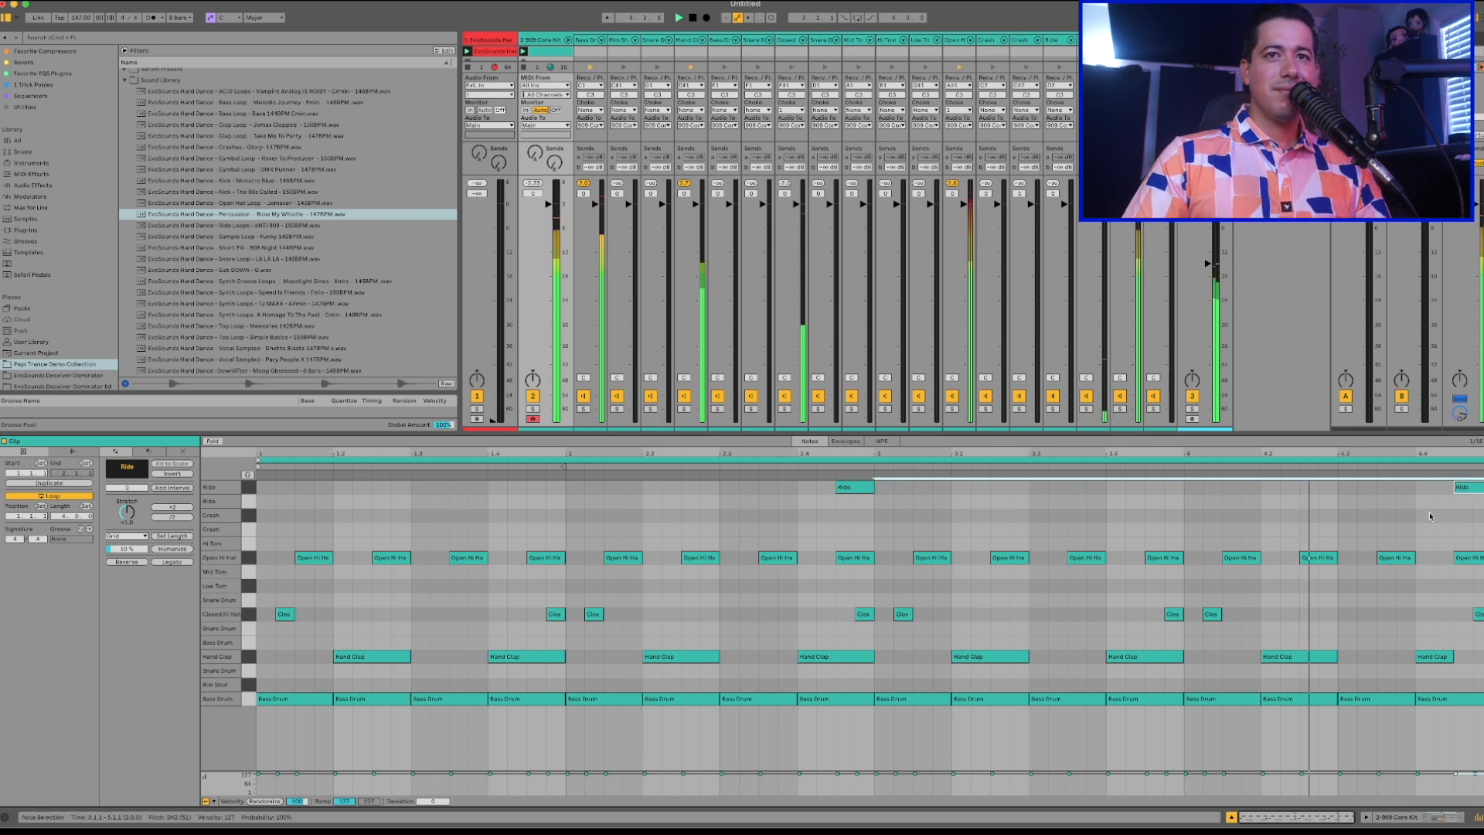
double_click(1464, 657)
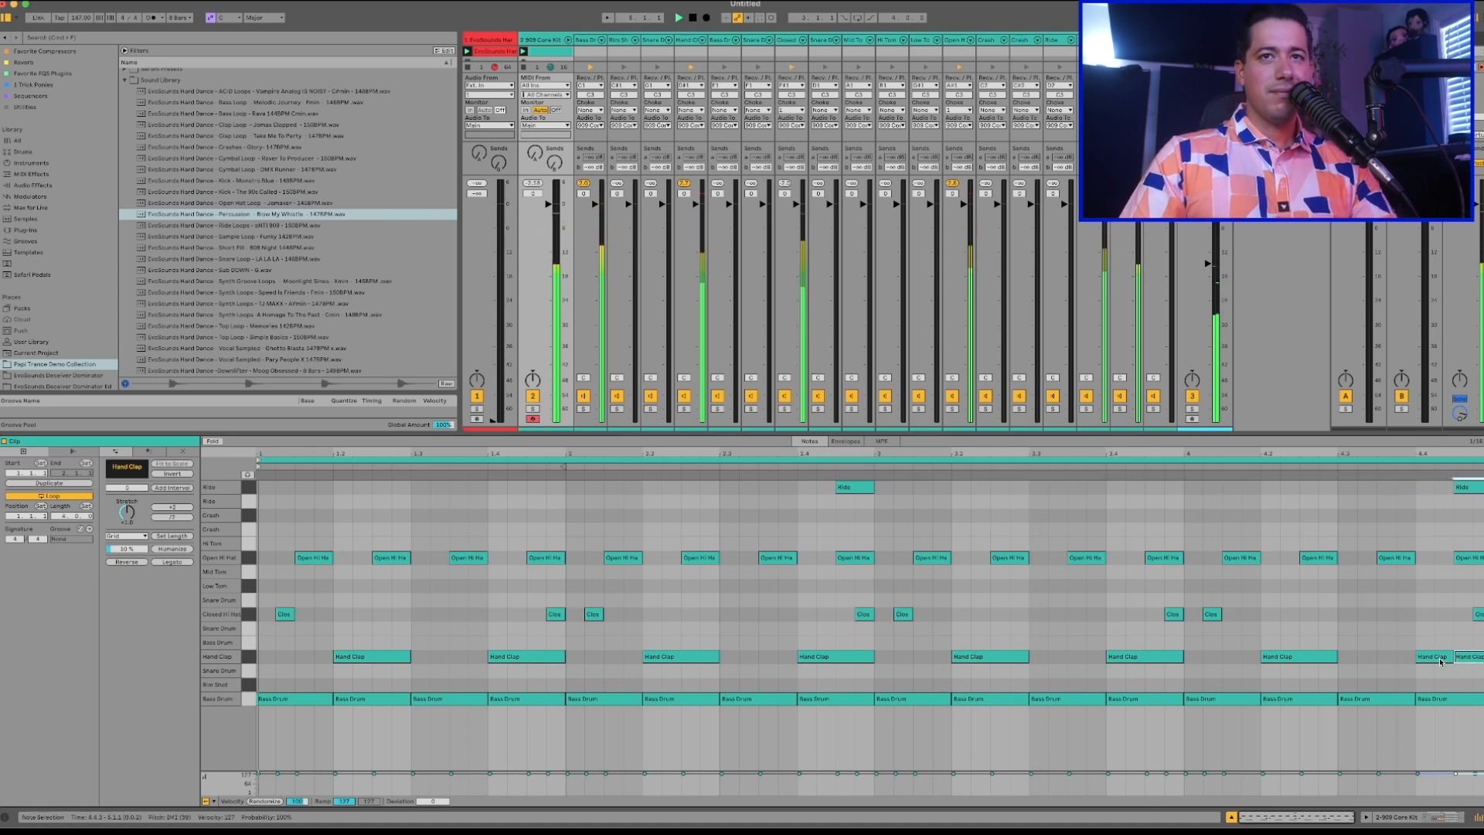
double_click(1468, 488)
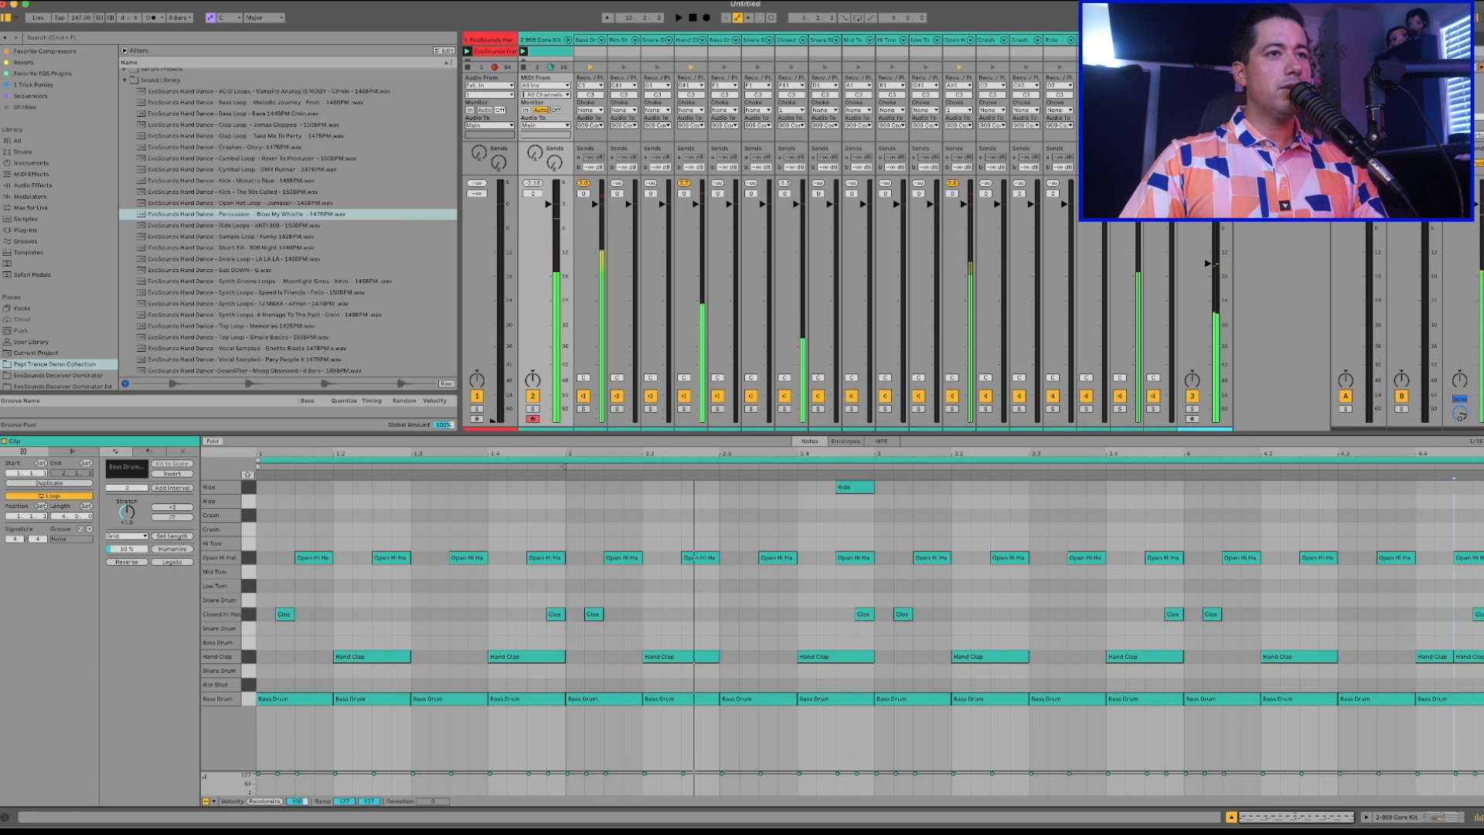
Place a sixteenth Snare Drum note at 1.4.2 and a matching one at 3.4.2 in the 909 Core Kit clip.
click(516, 643)
drag(515, 642, 517, 627)
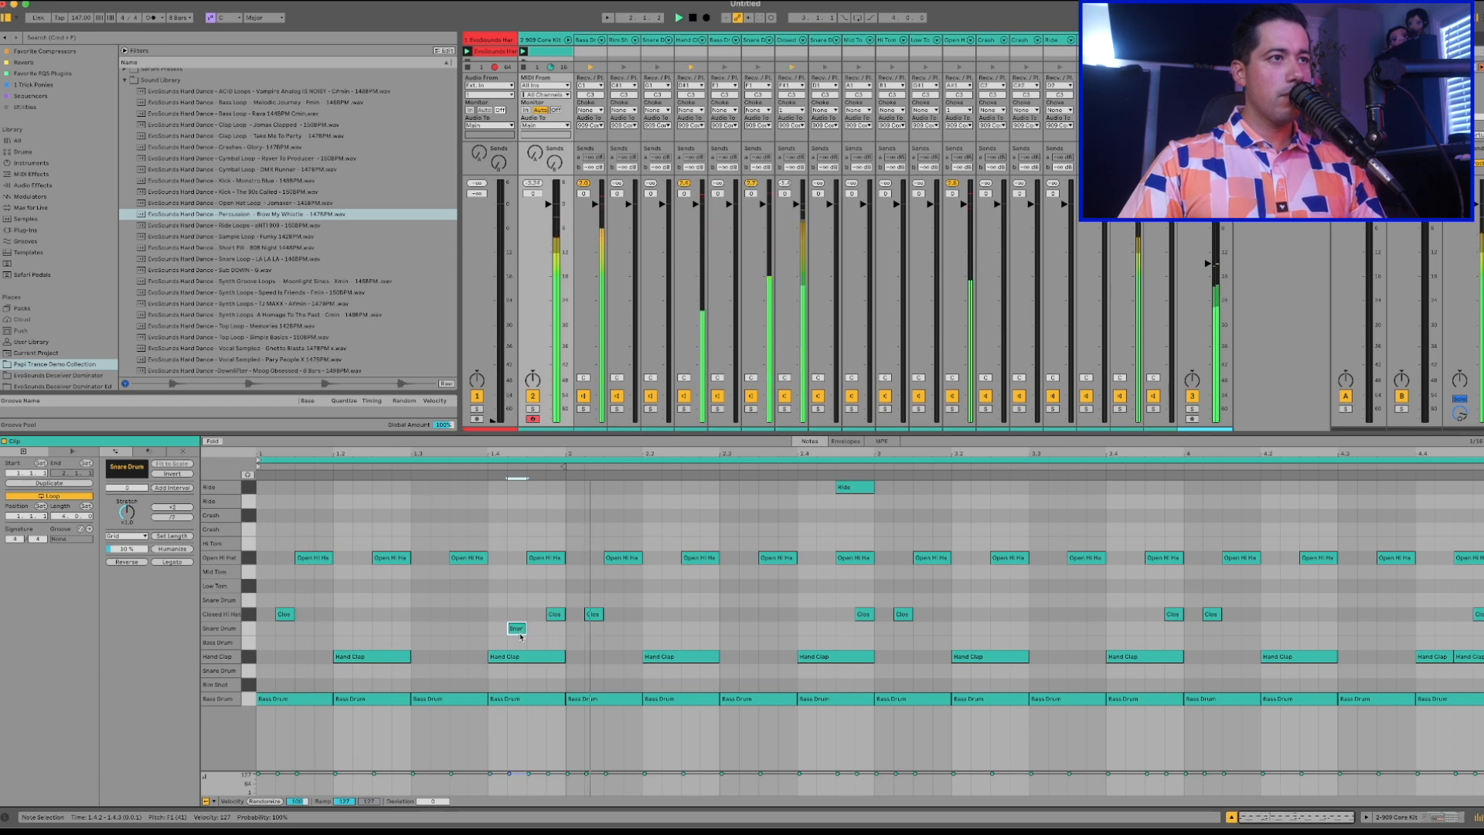
drag(520, 636, 523, 611)
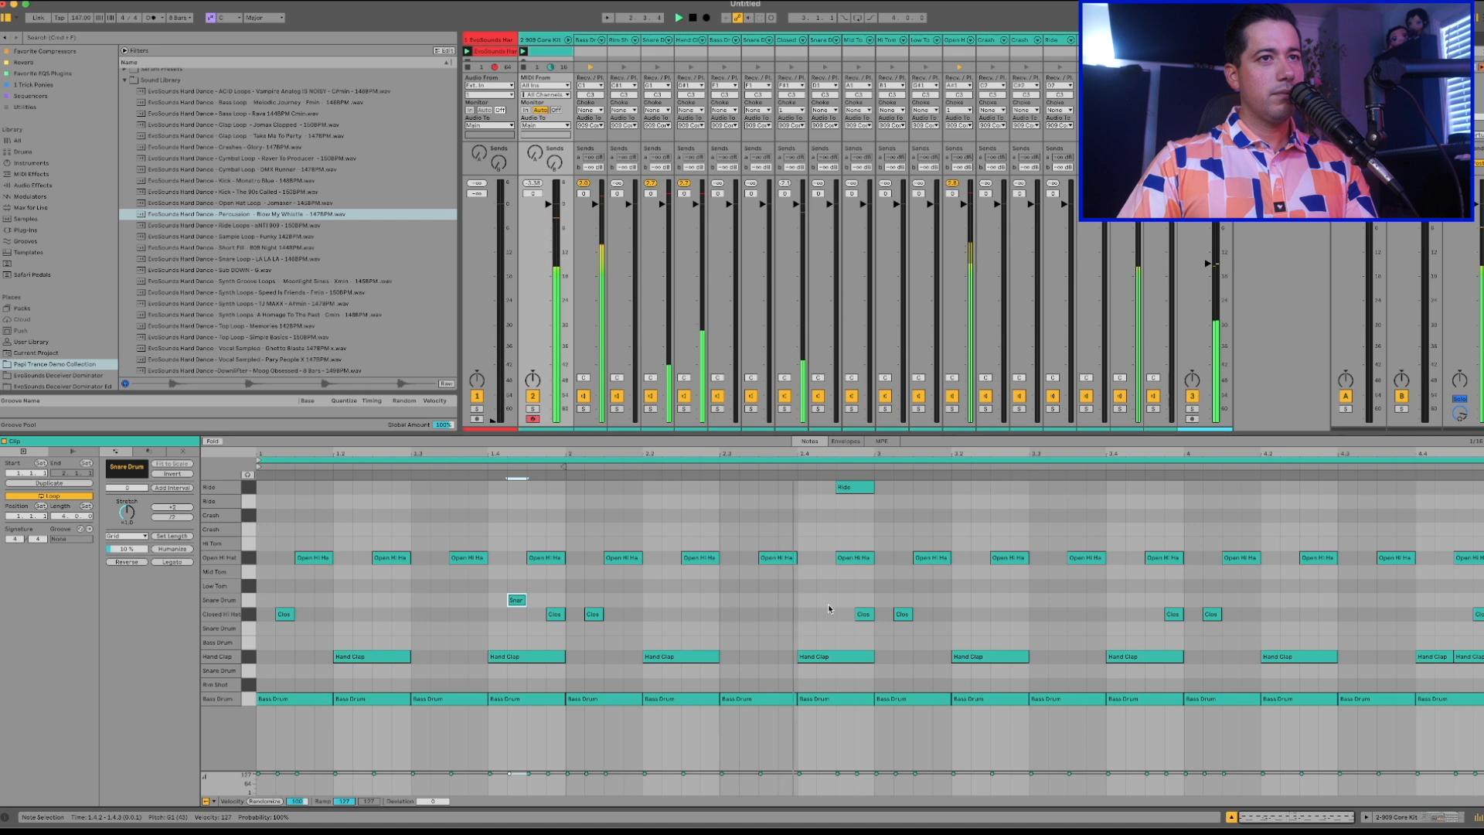
double_click(1134, 600)
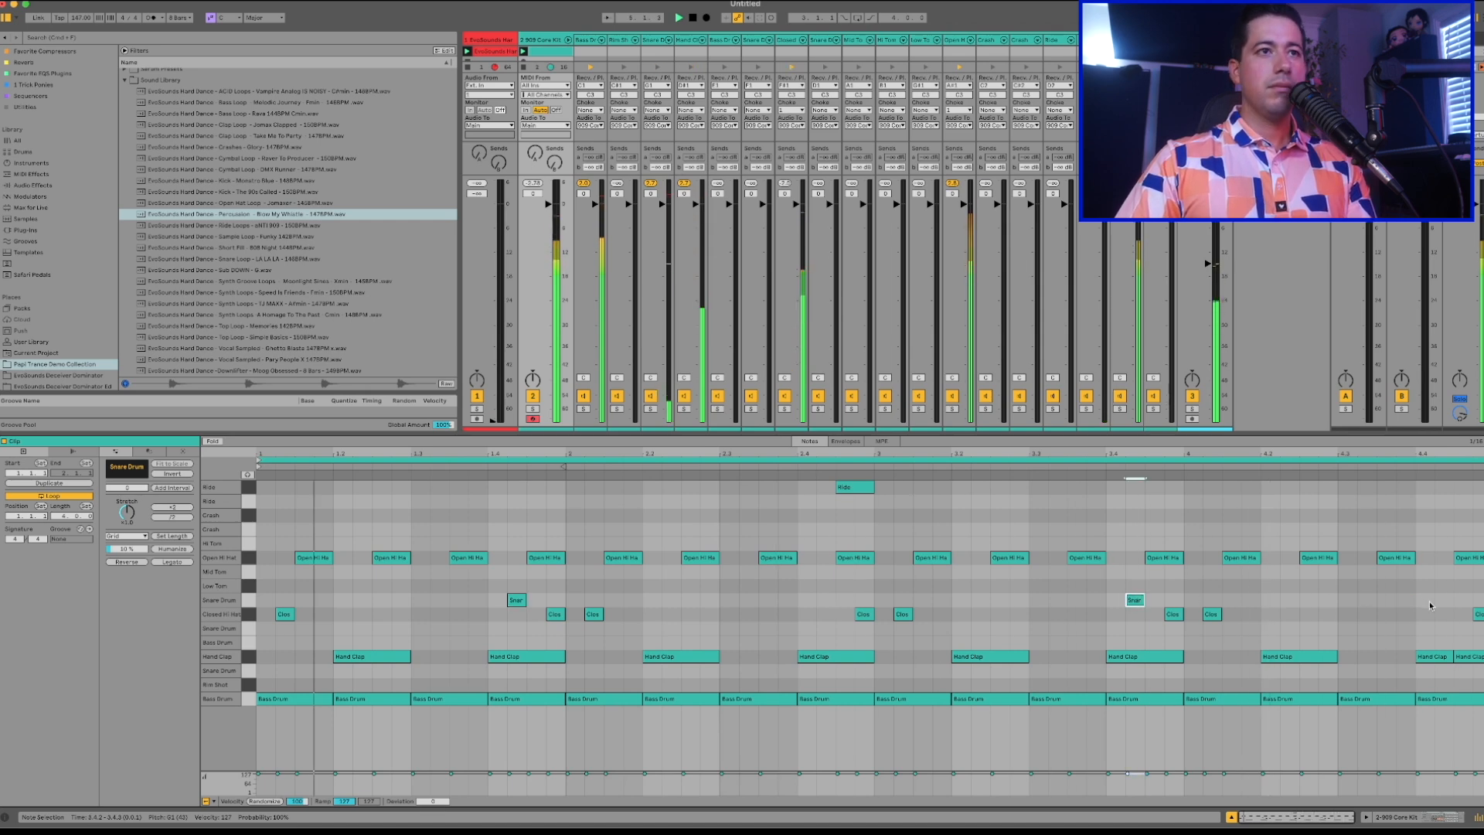
Lower the velocities of the two Snare Drum notes while checking them in playback.
drag(491, 606, 1159, 590)
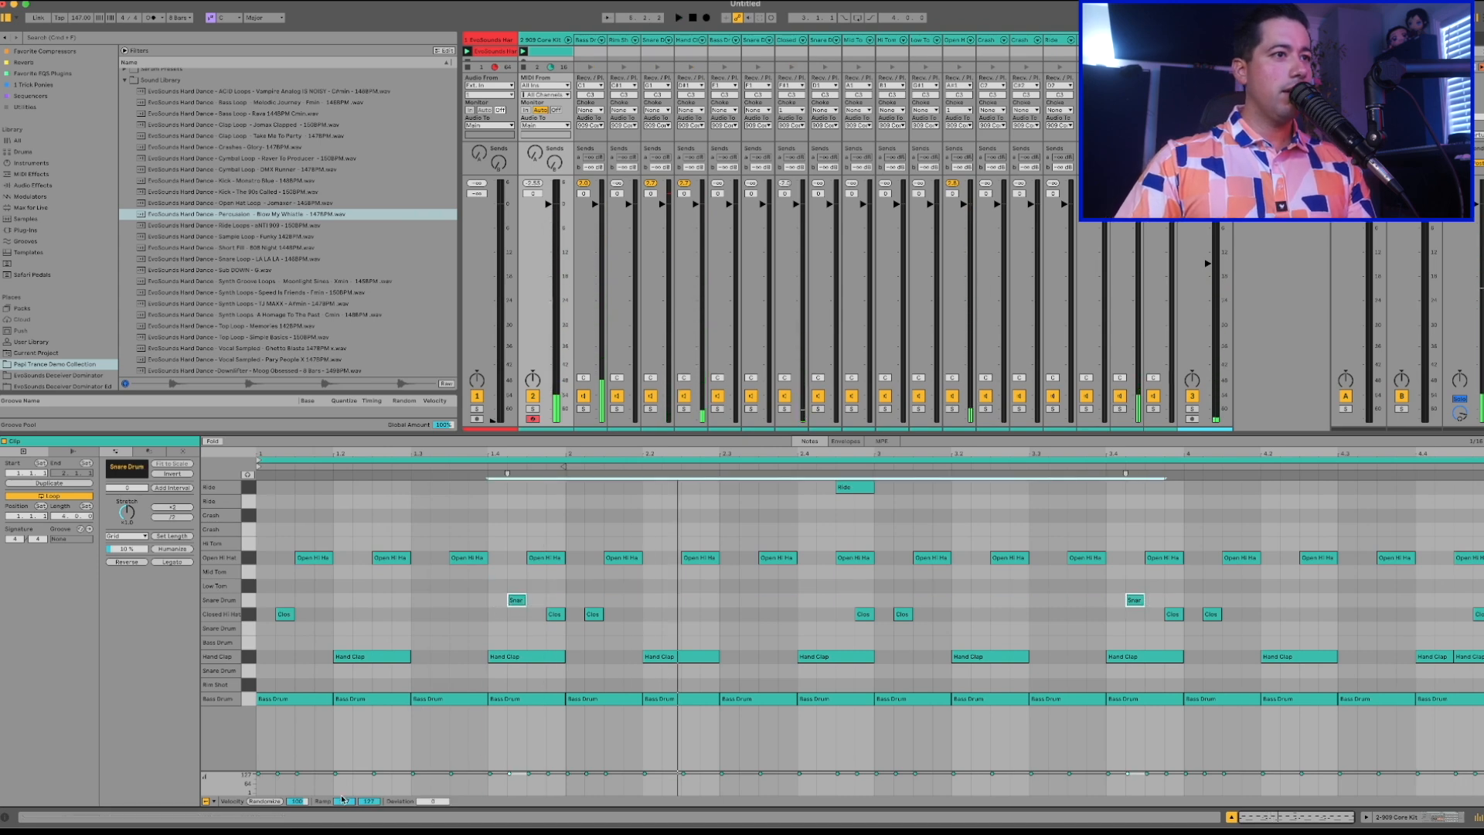
drag(297, 802, 297, 804)
key(space)
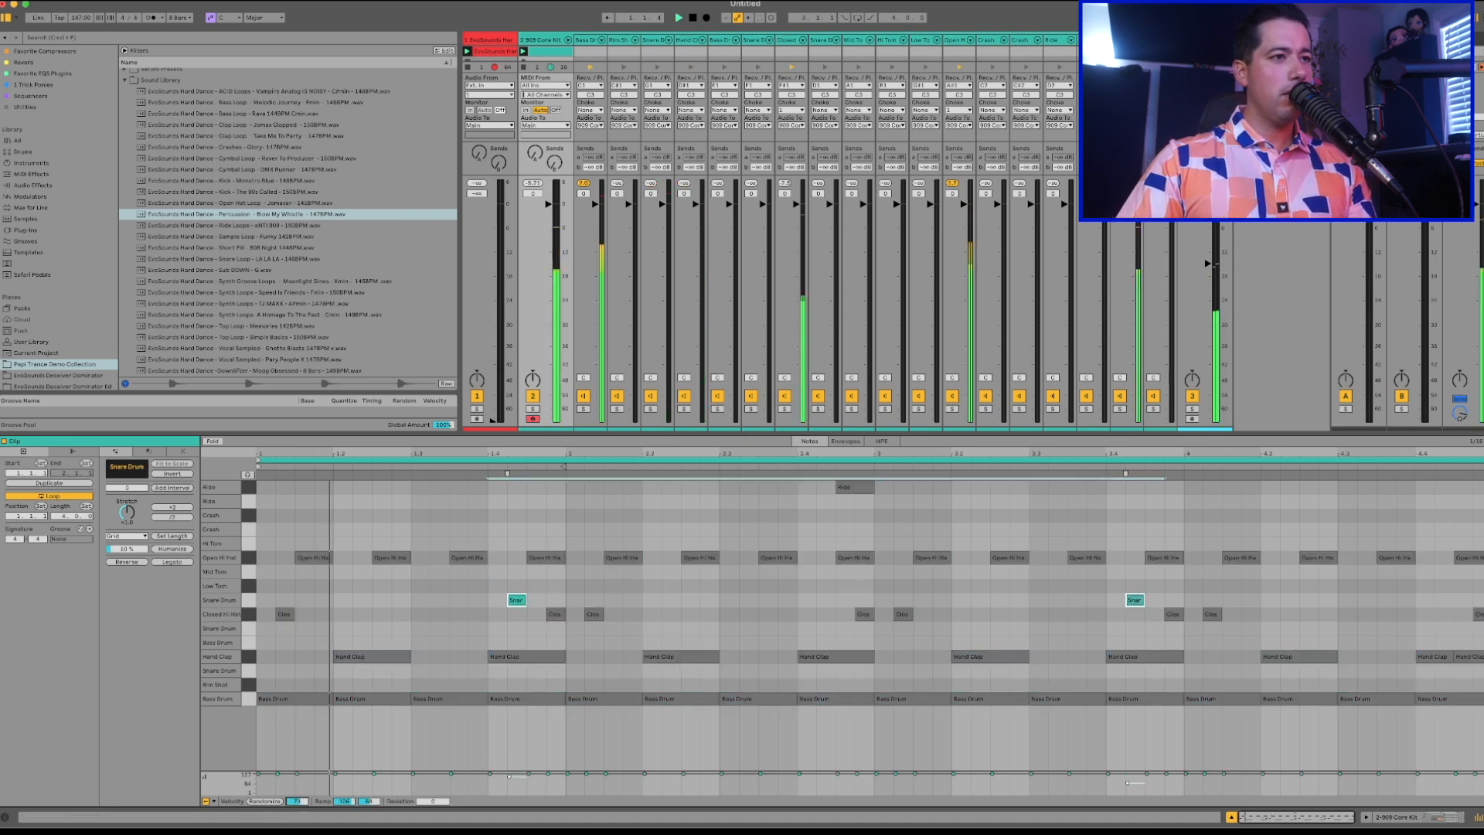
drag(494, 597, 1255, 602)
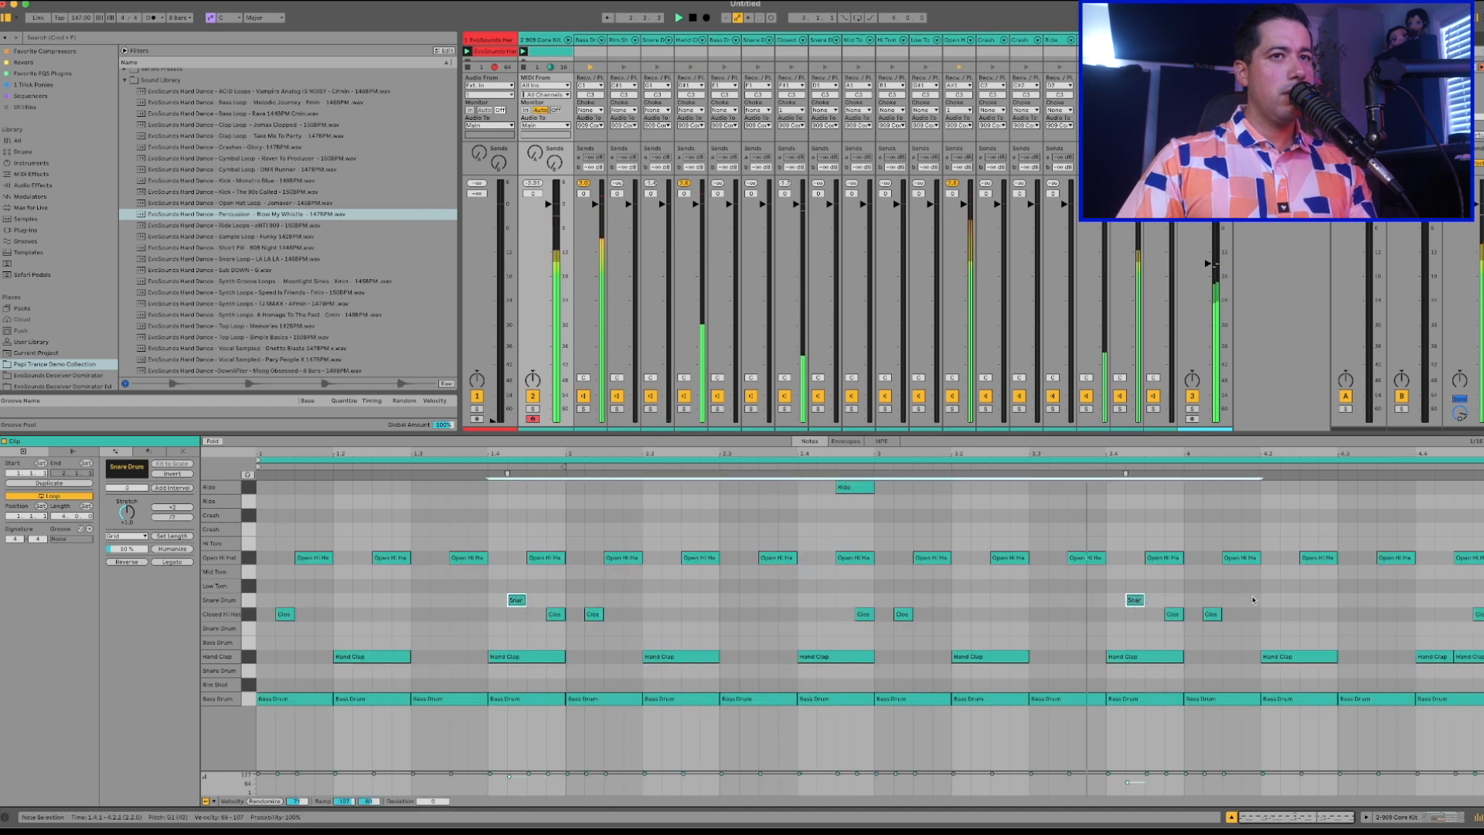
drag(514, 771, 514, 780)
click(1112, 785)
drag(1128, 786, 1128, 781)
click(516, 600)
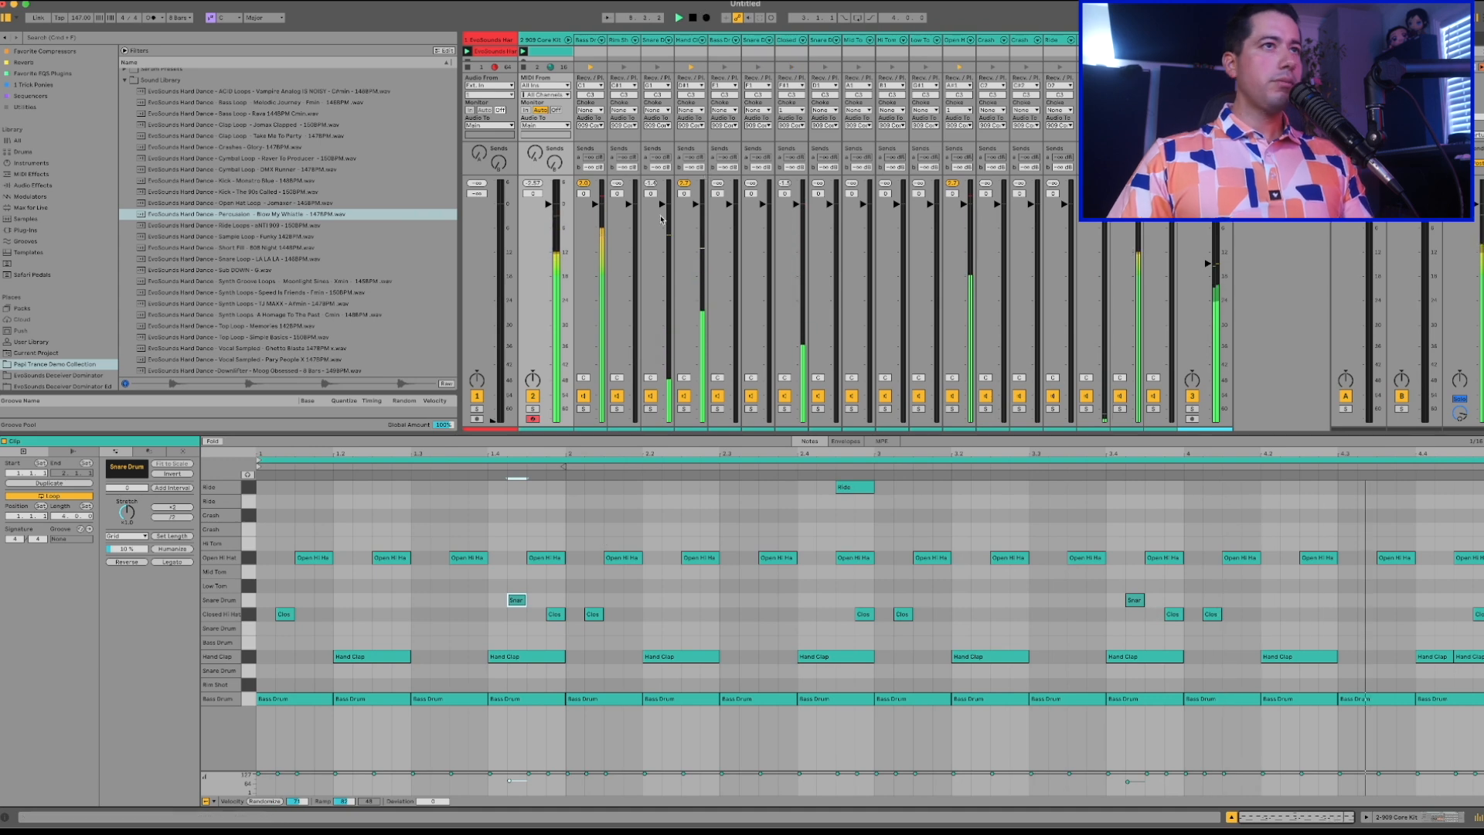
Play the beat and lower the volumes of the percussion loop track and the kit's Open Hi-Hat and Hand Clap chains.
drag(553, 206, 553, 210)
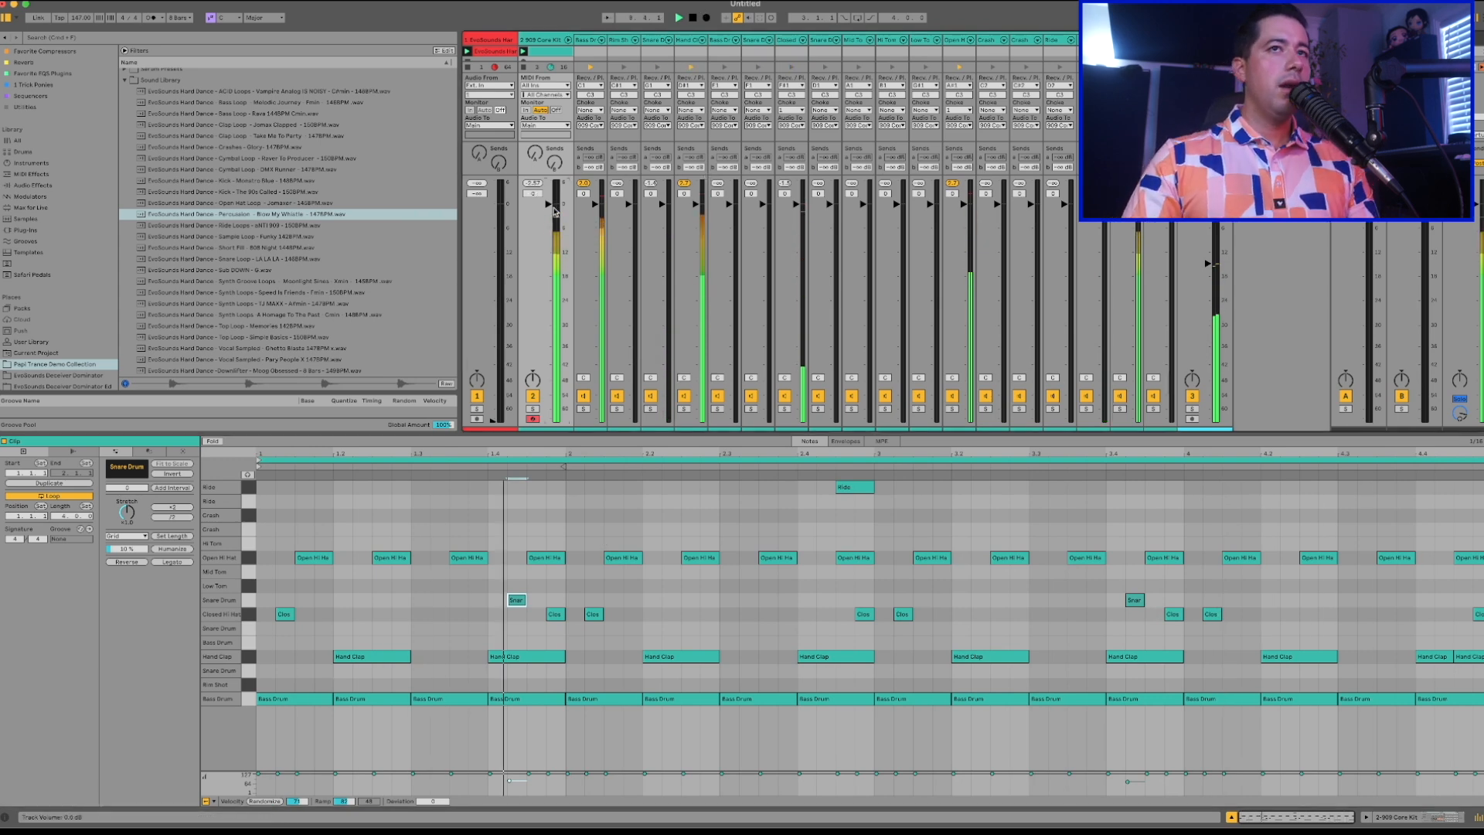
key(space)
drag(1208, 266, 1208, 270)
drag(964, 205, 964, 211)
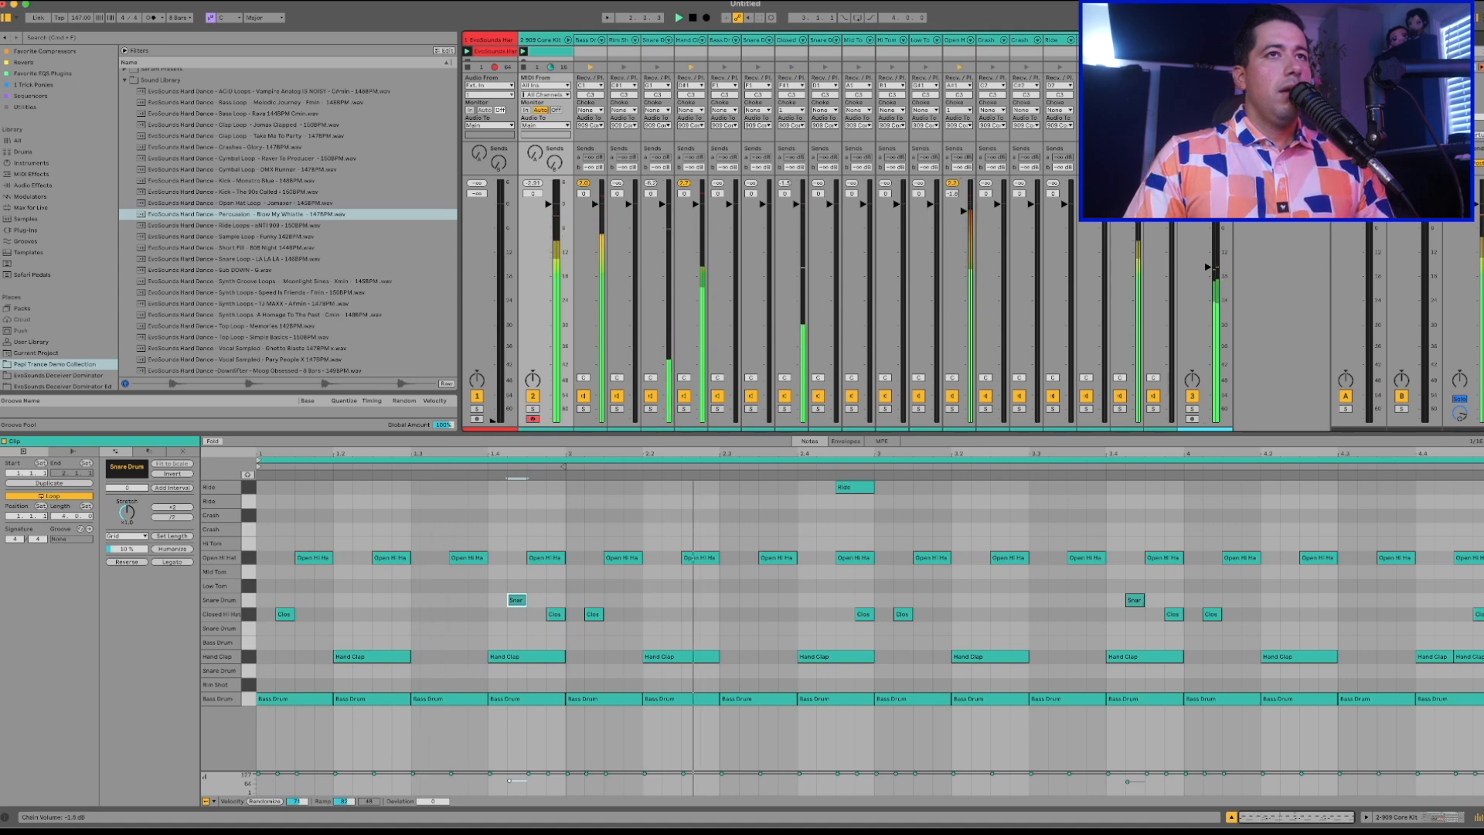
drag(701, 217, 702, 229)
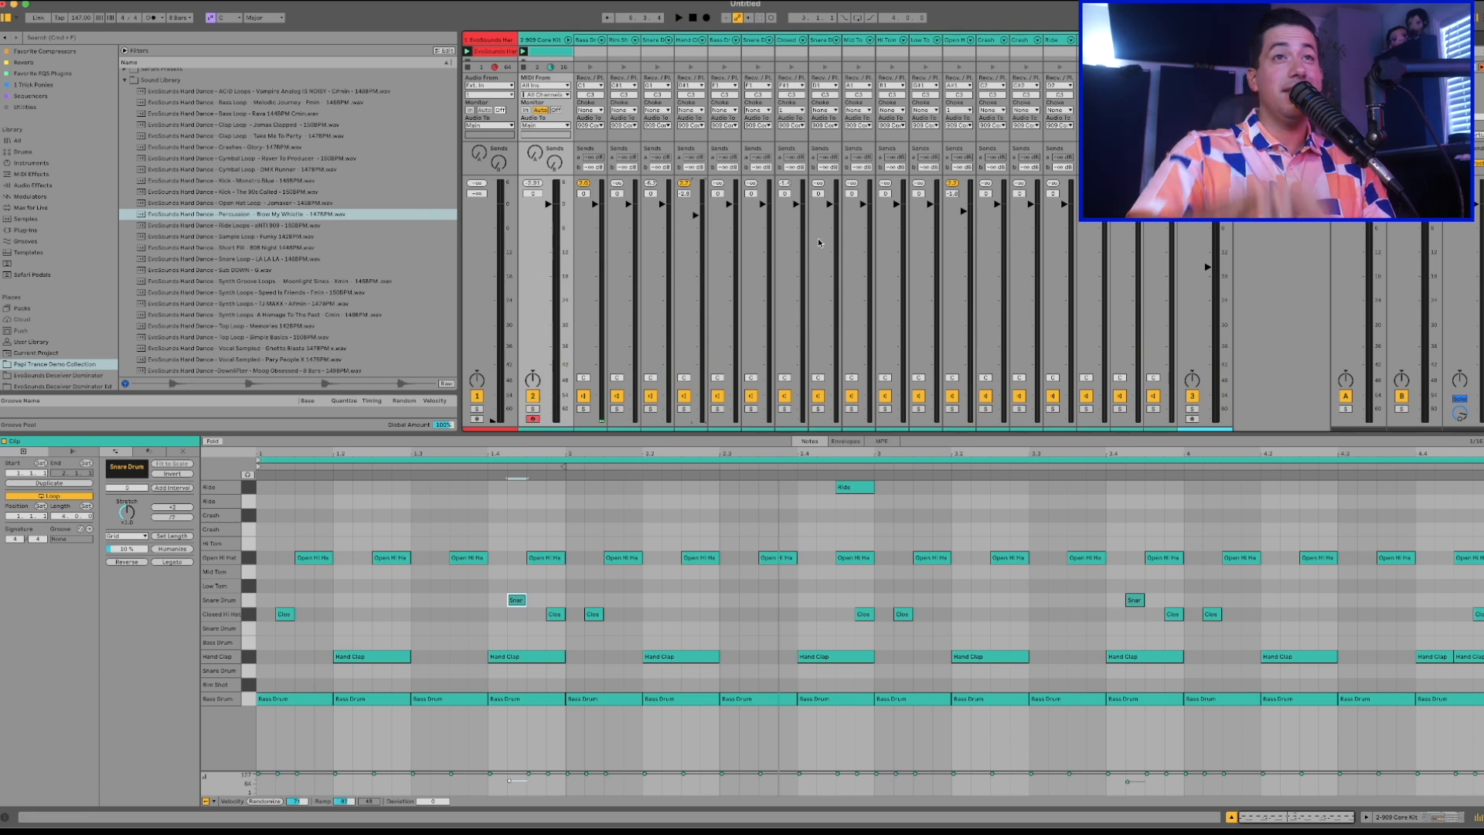
Widen the kit's chain strips in the mixer, then further reduce the Closed Hi-Hat, Hand Clap and percussion loop levels during playback.
mouse_move(1177, 40)
mouse_down()
mouse_move(1234, 39)
mouse_move(1200, 39)
mouse_up()
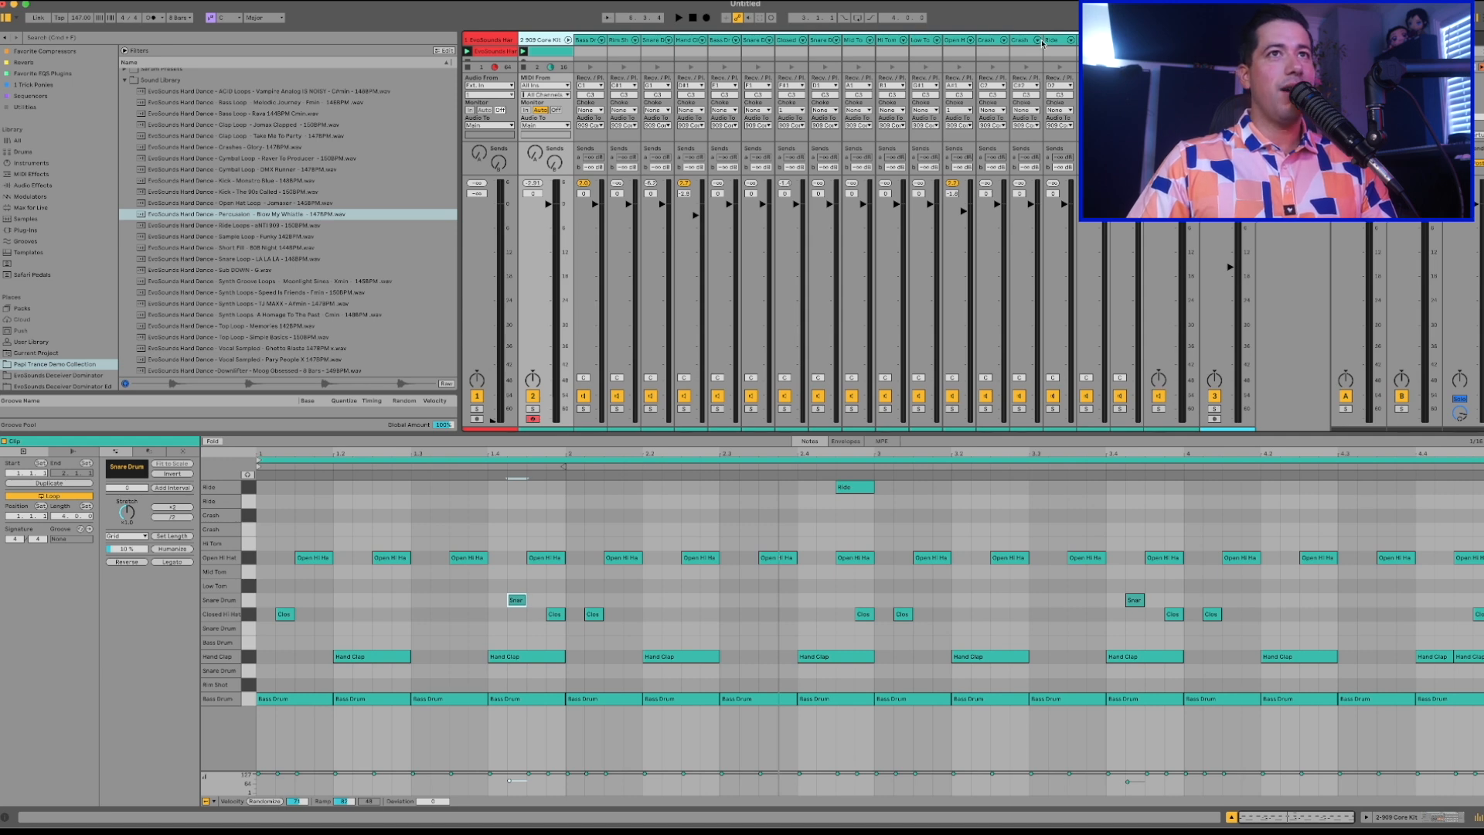
drag(1040, 38, 1076, 40)
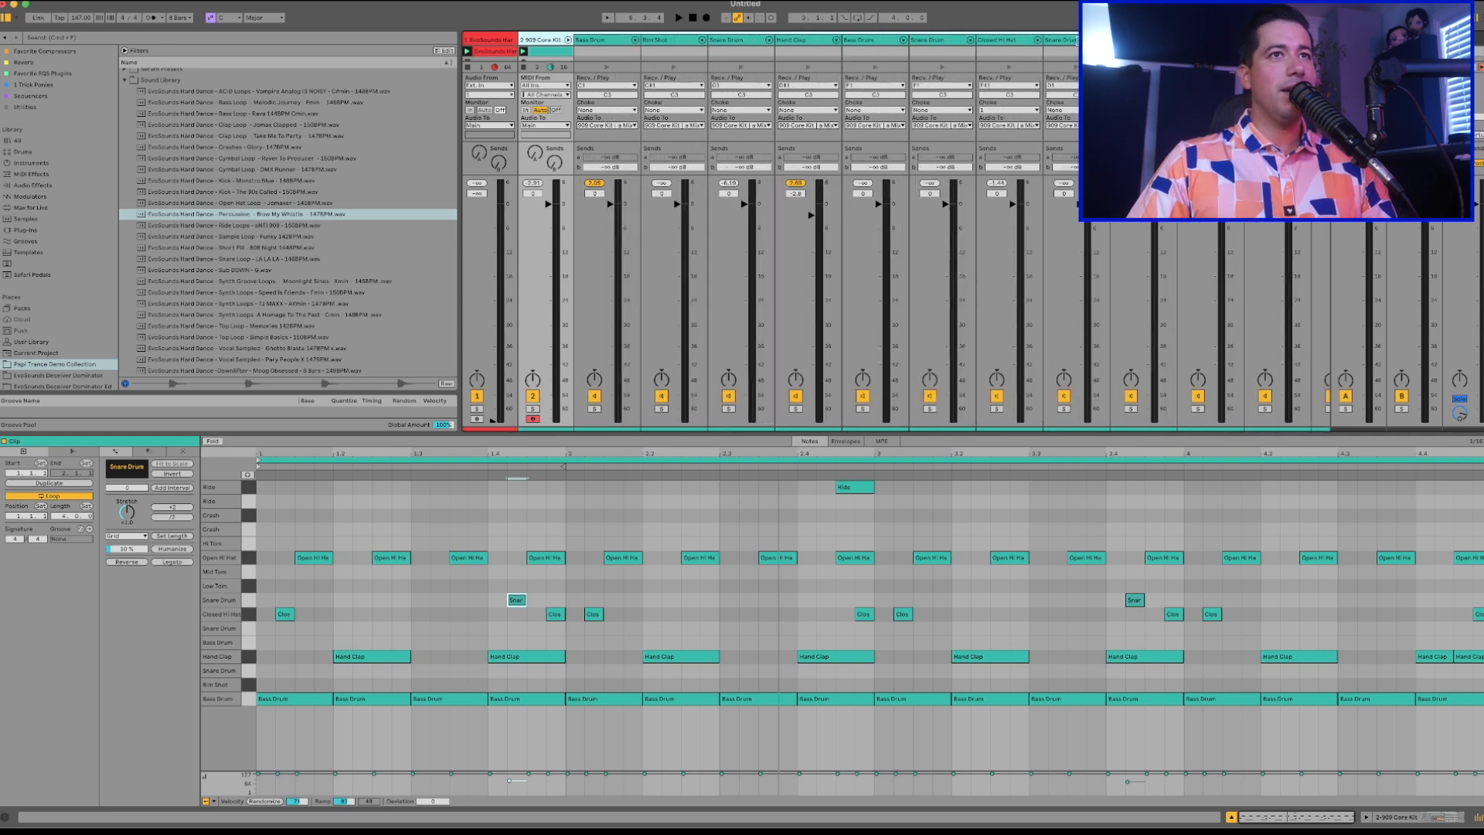
key(space)
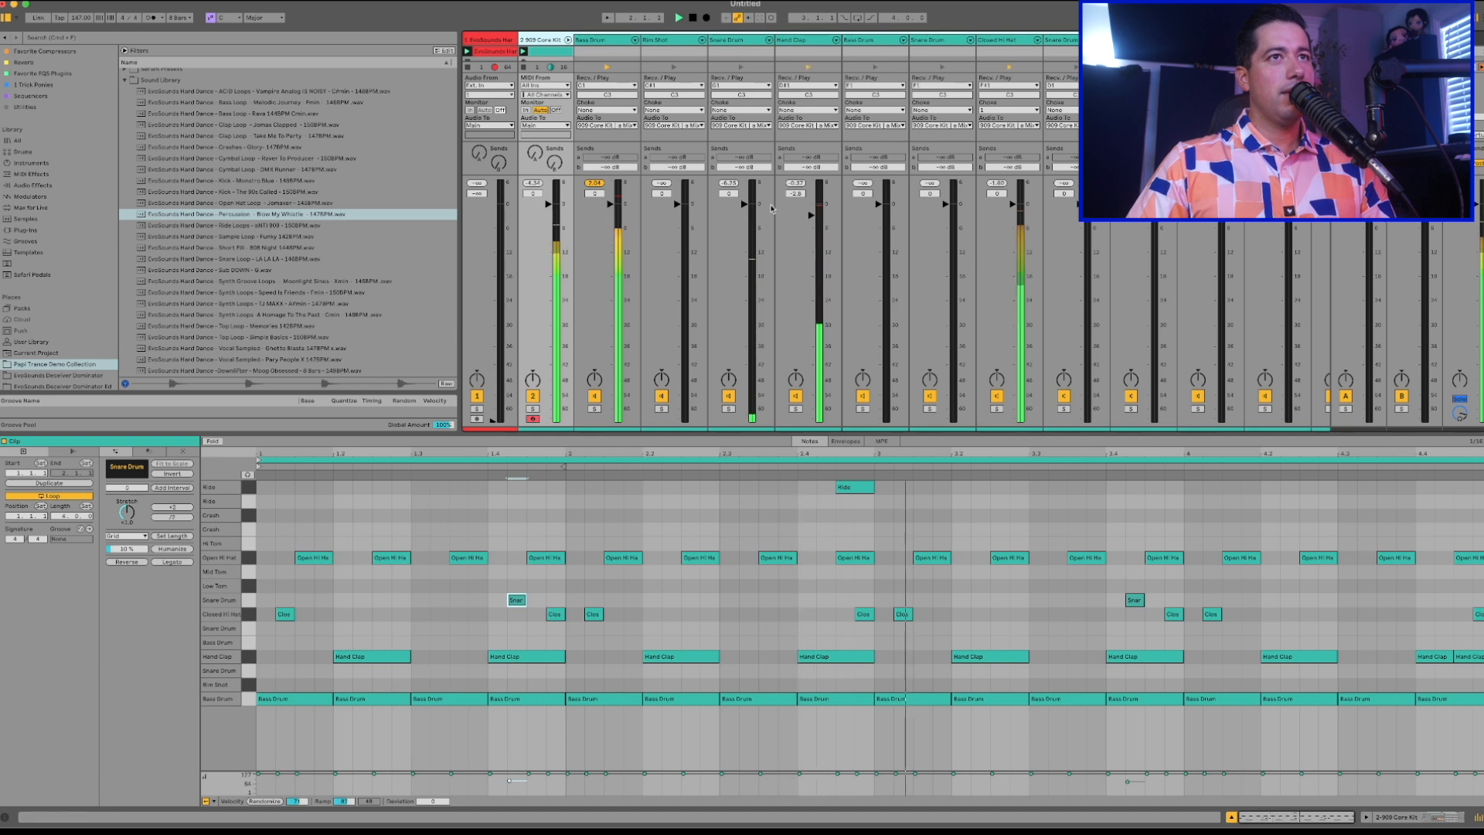
scroll(982, 228, right, 2)
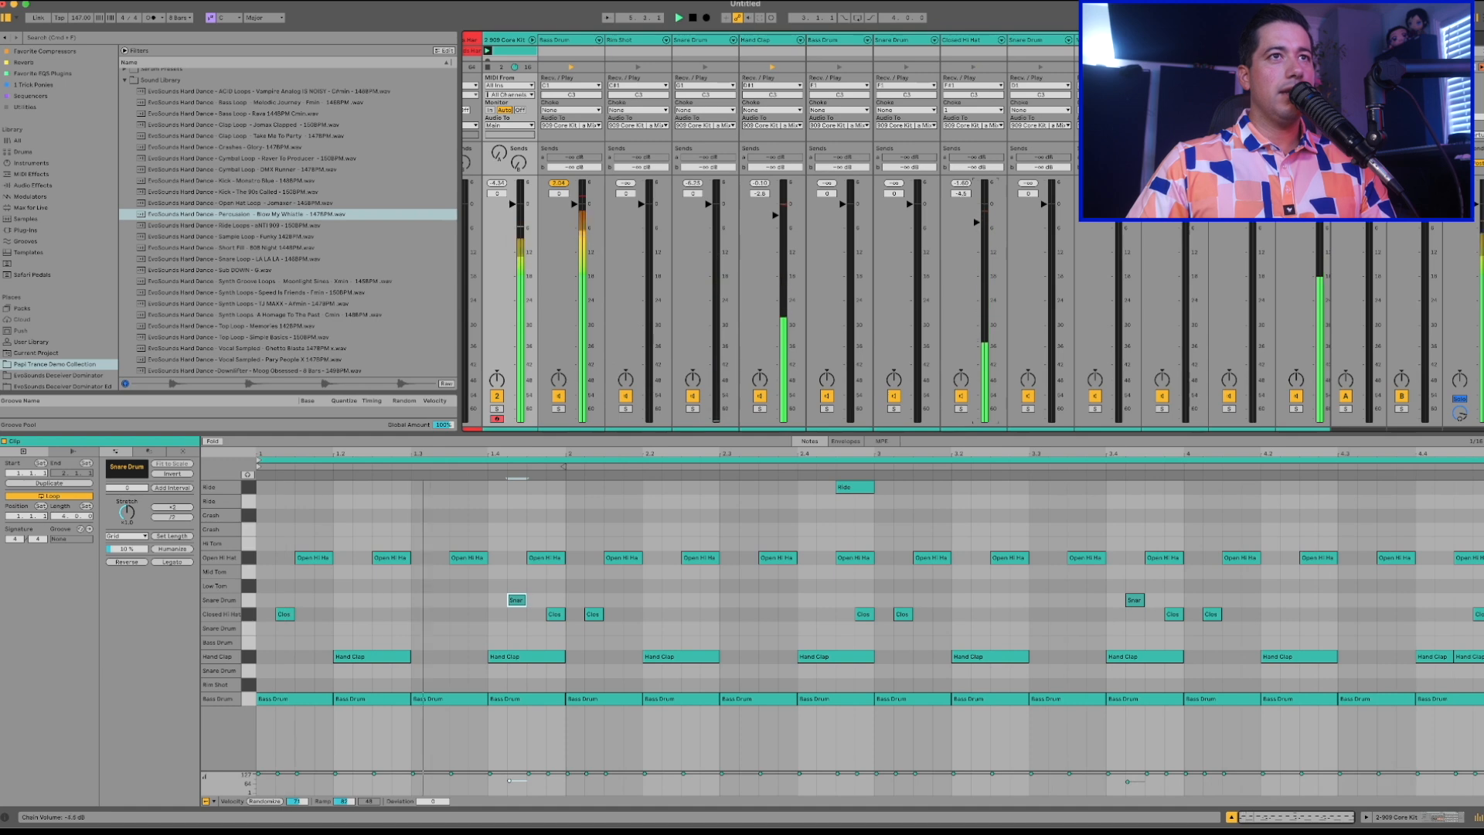
drag(783, 220, 783, 224)
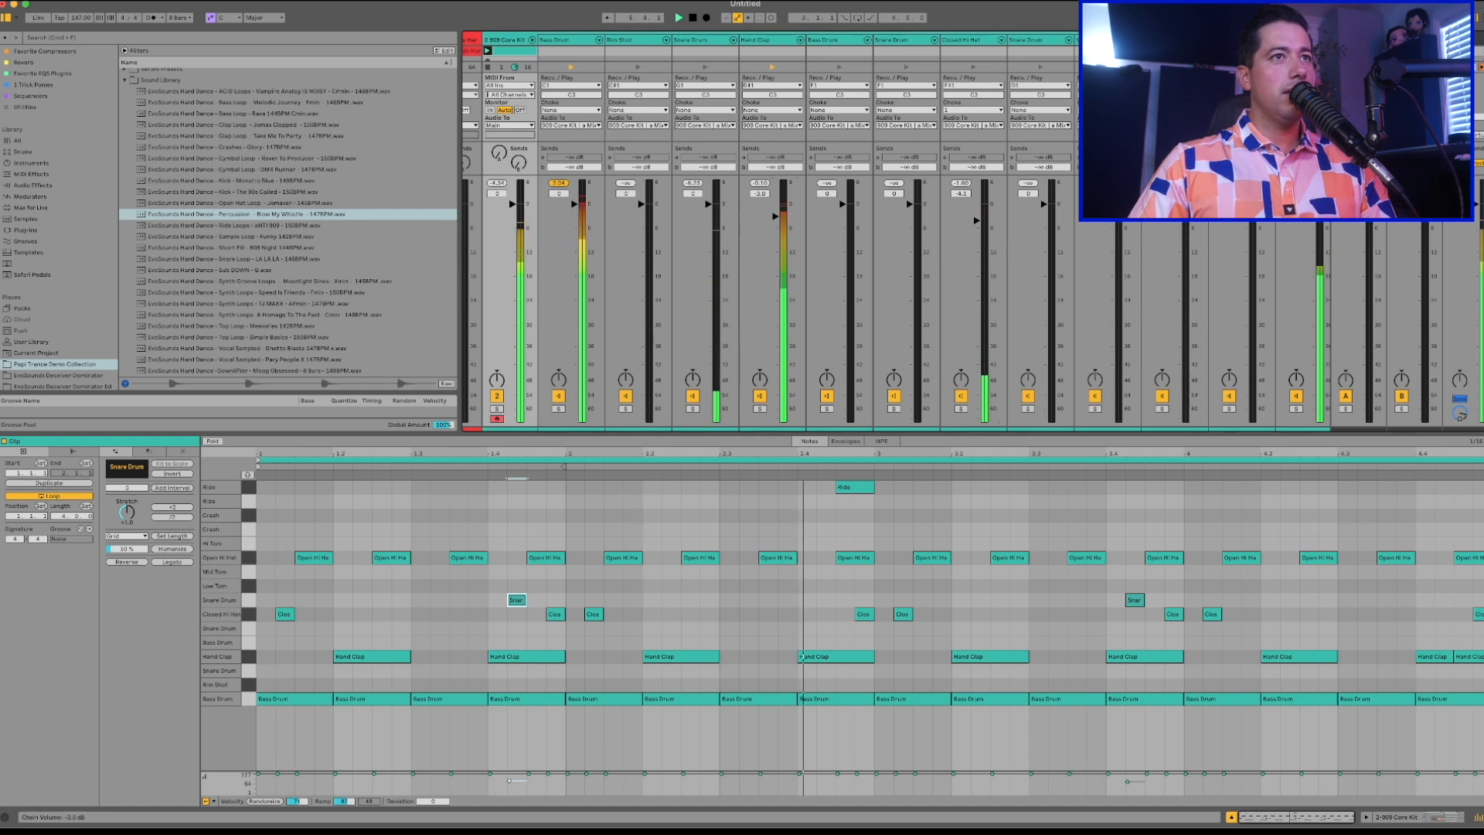
scroll(783, 224, right, 10)
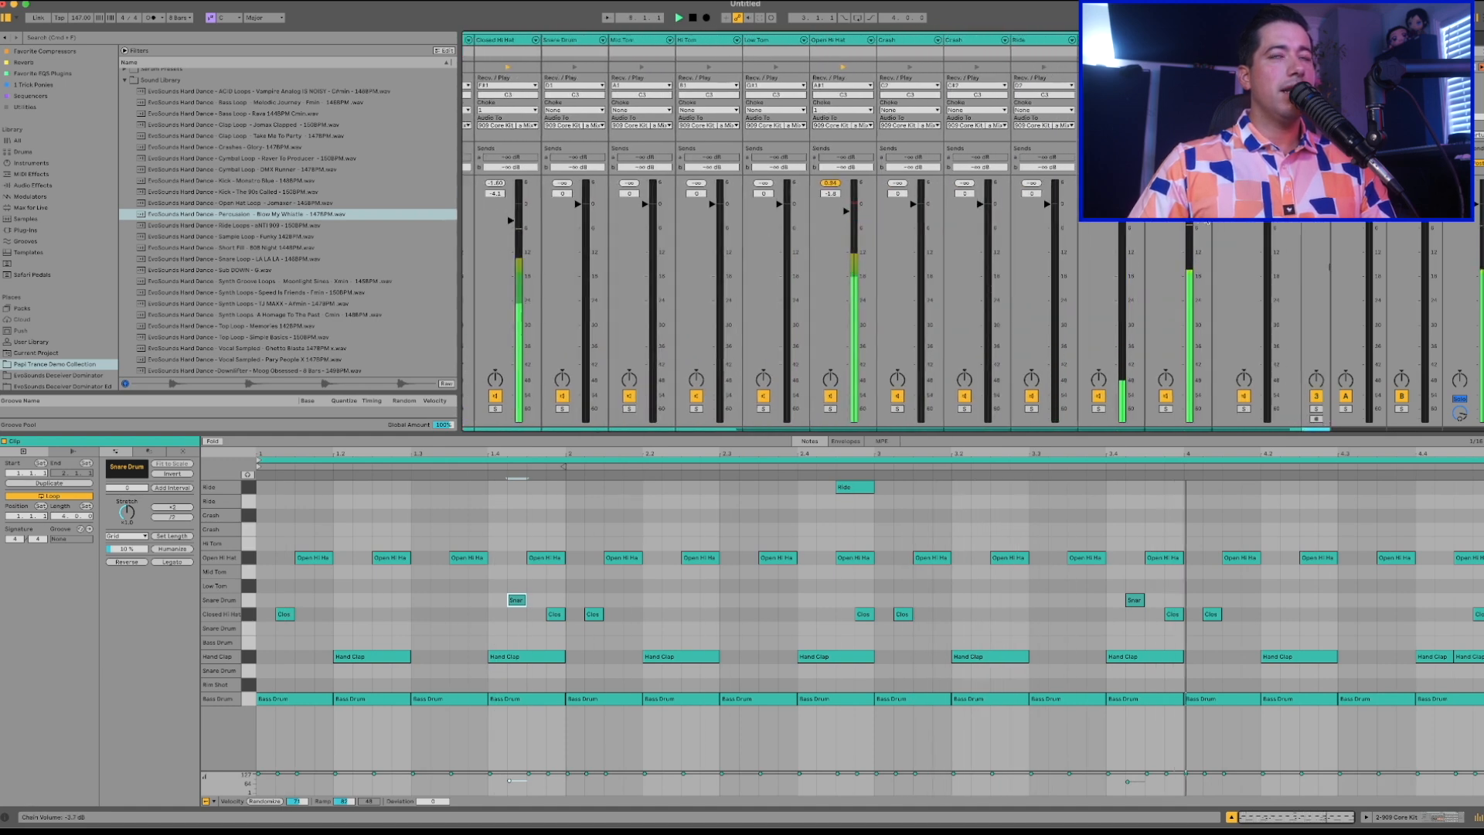
drag(1263, 267, 1269, 270)
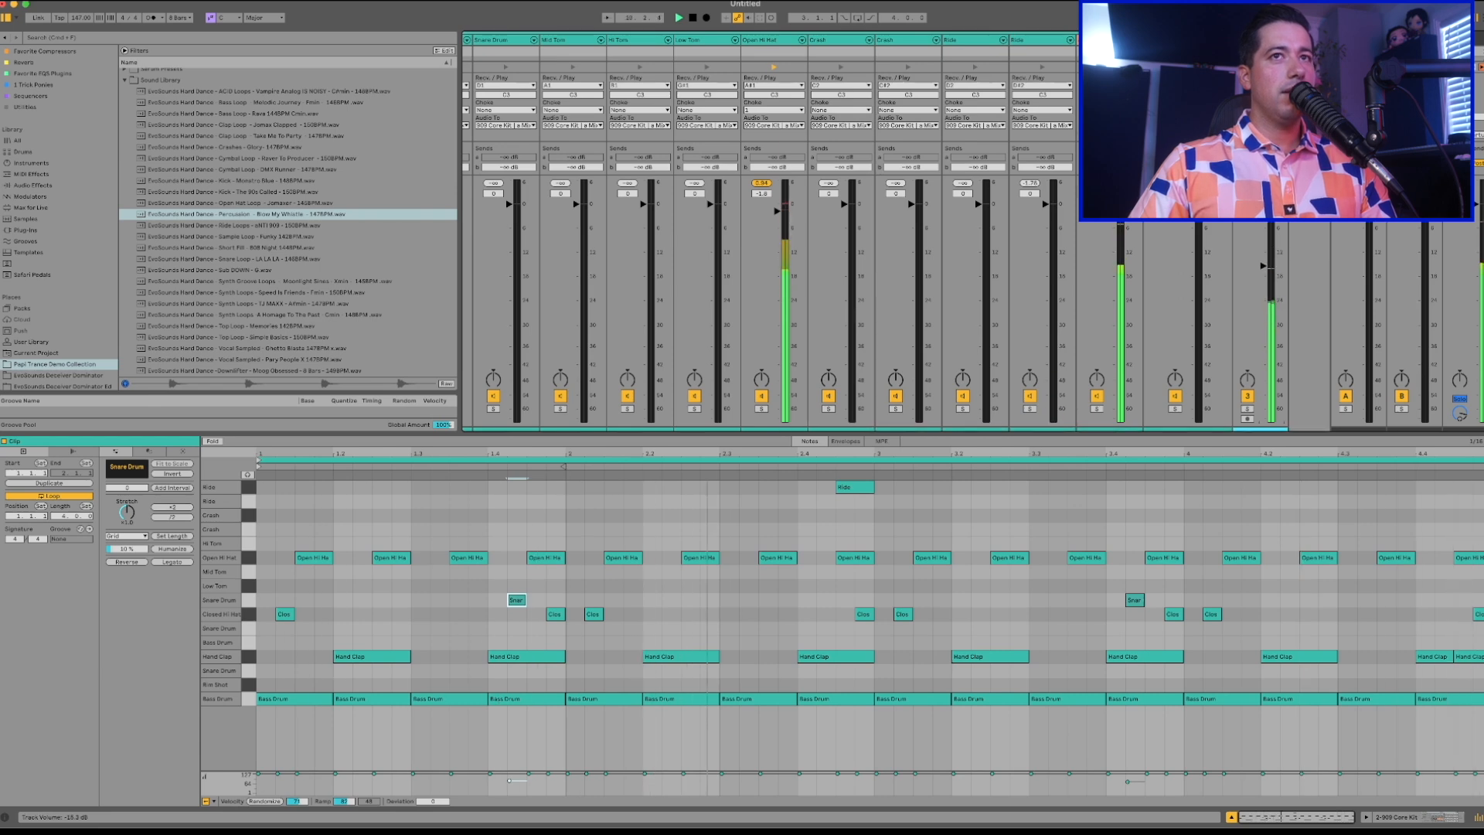
Stop playback, collapse the 909 Core Kit's chain strips, and return to its drum clip after viewing the percussion loop.
key(space)
scroll(1269, 278, left, 10)
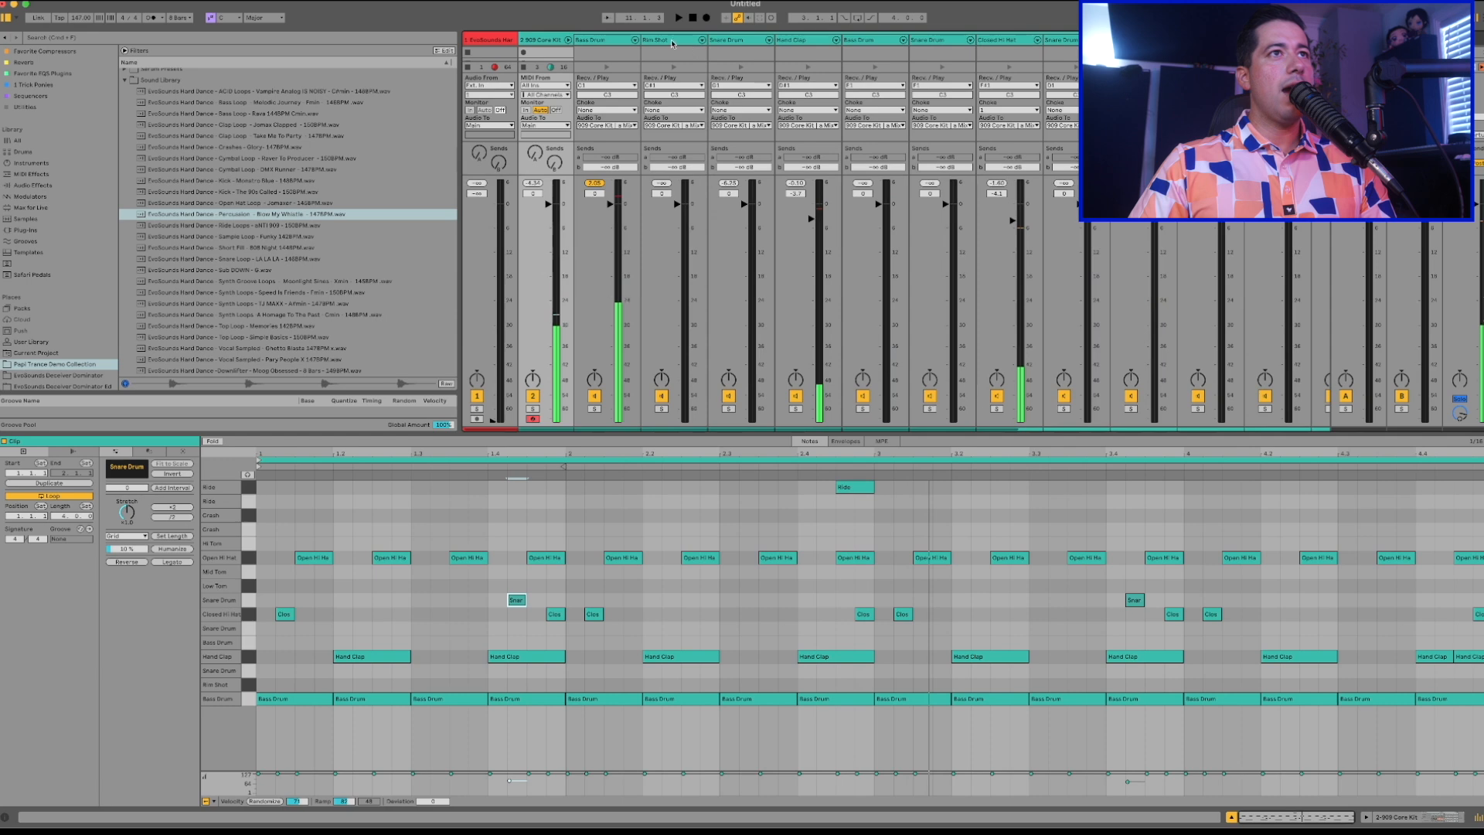
click(568, 39)
click(588, 37)
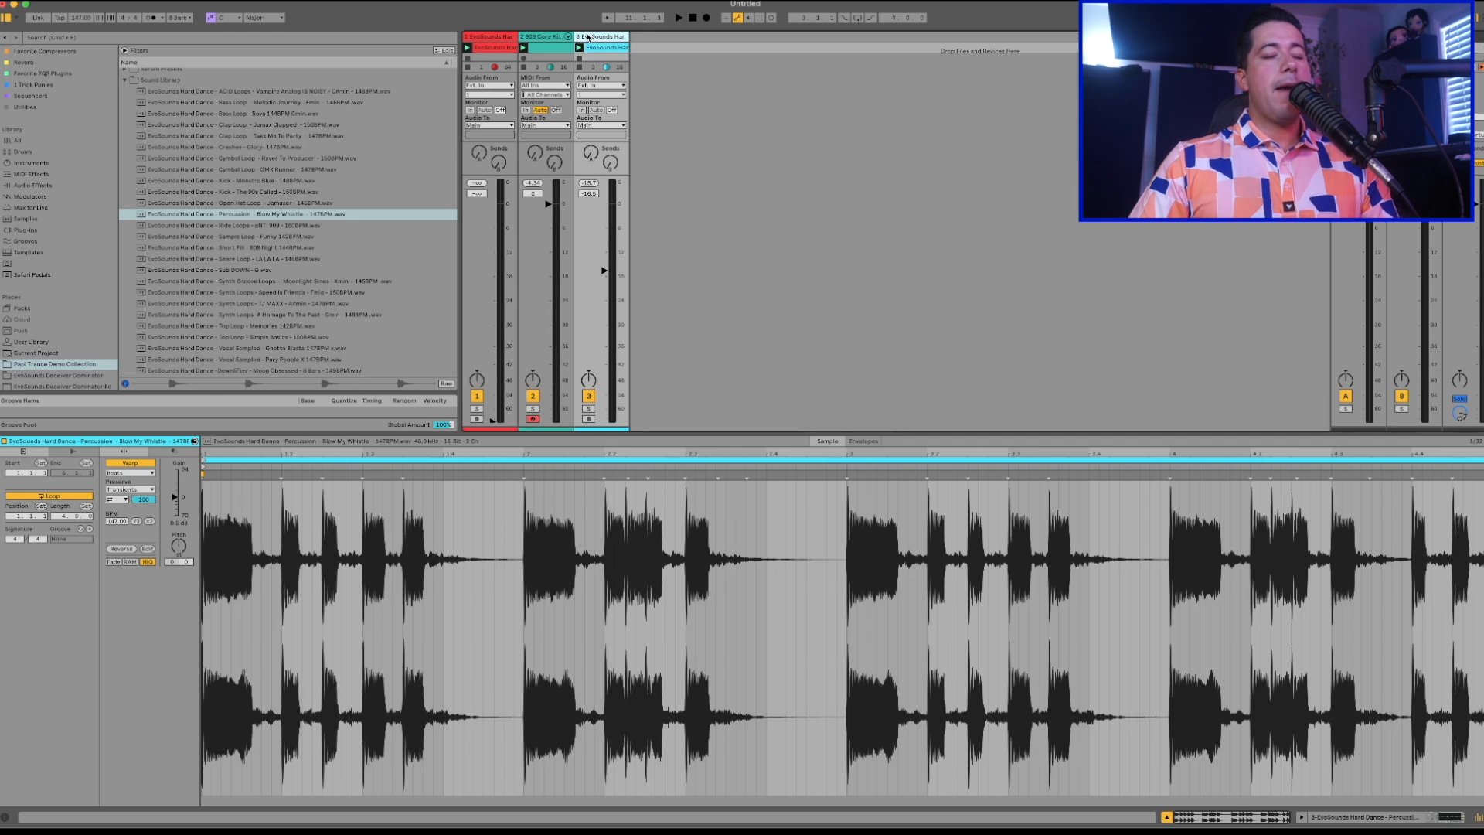
click(549, 37)
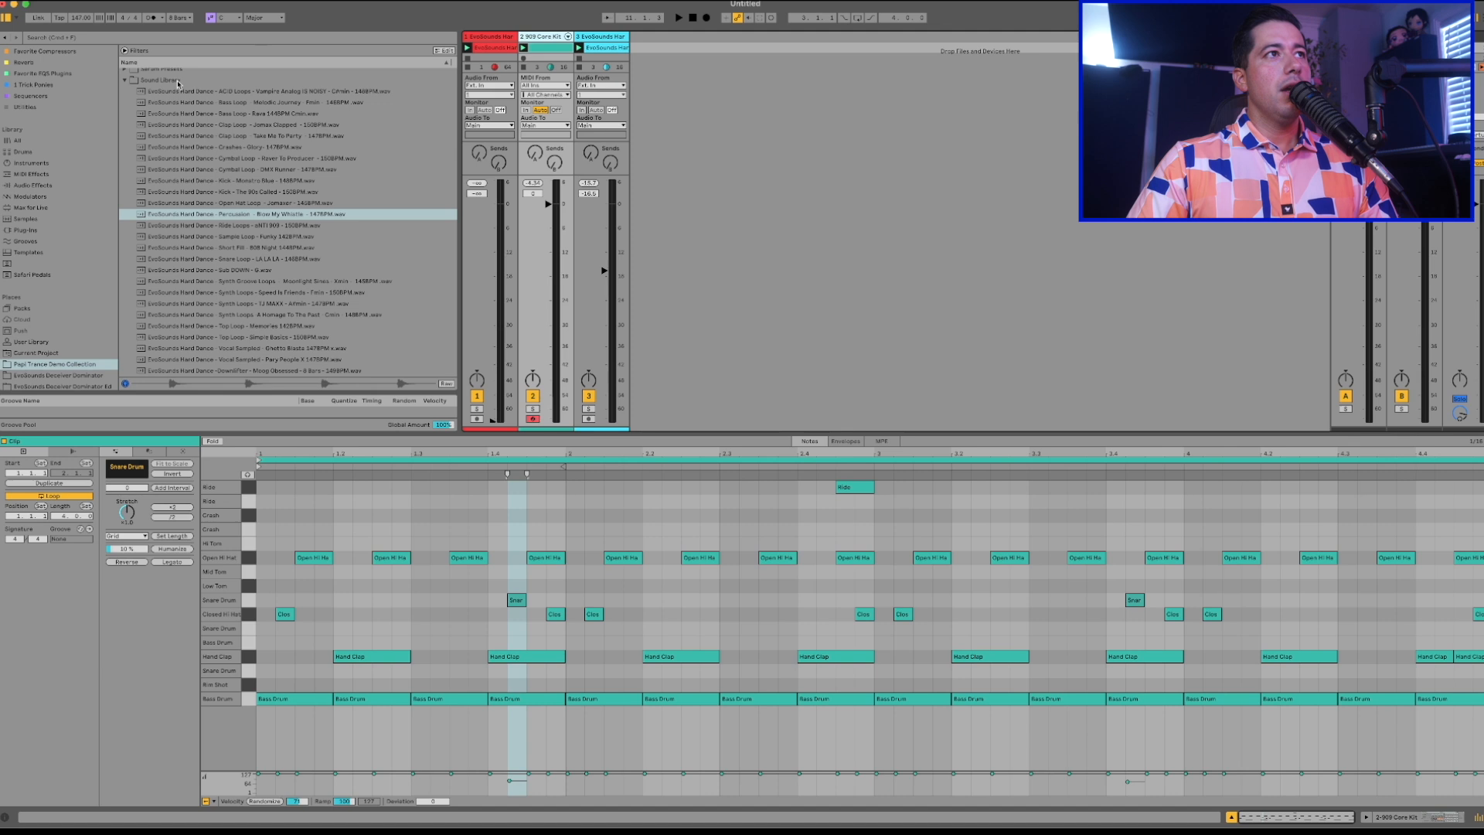
Search the plug-ins for Serum and load it on a new MIDI track.
click(124, 83)
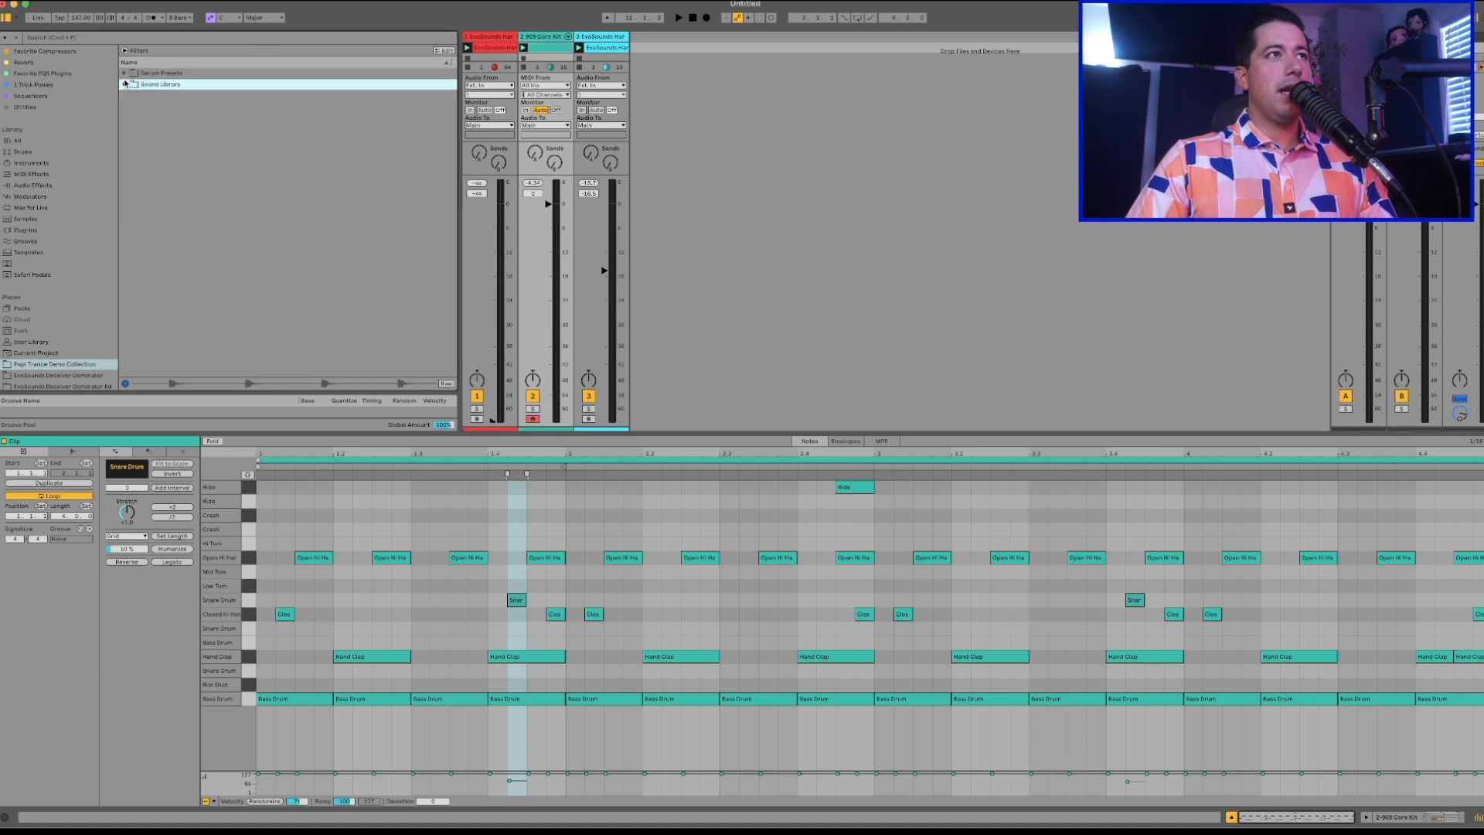
click(37, 229)
click(73, 39)
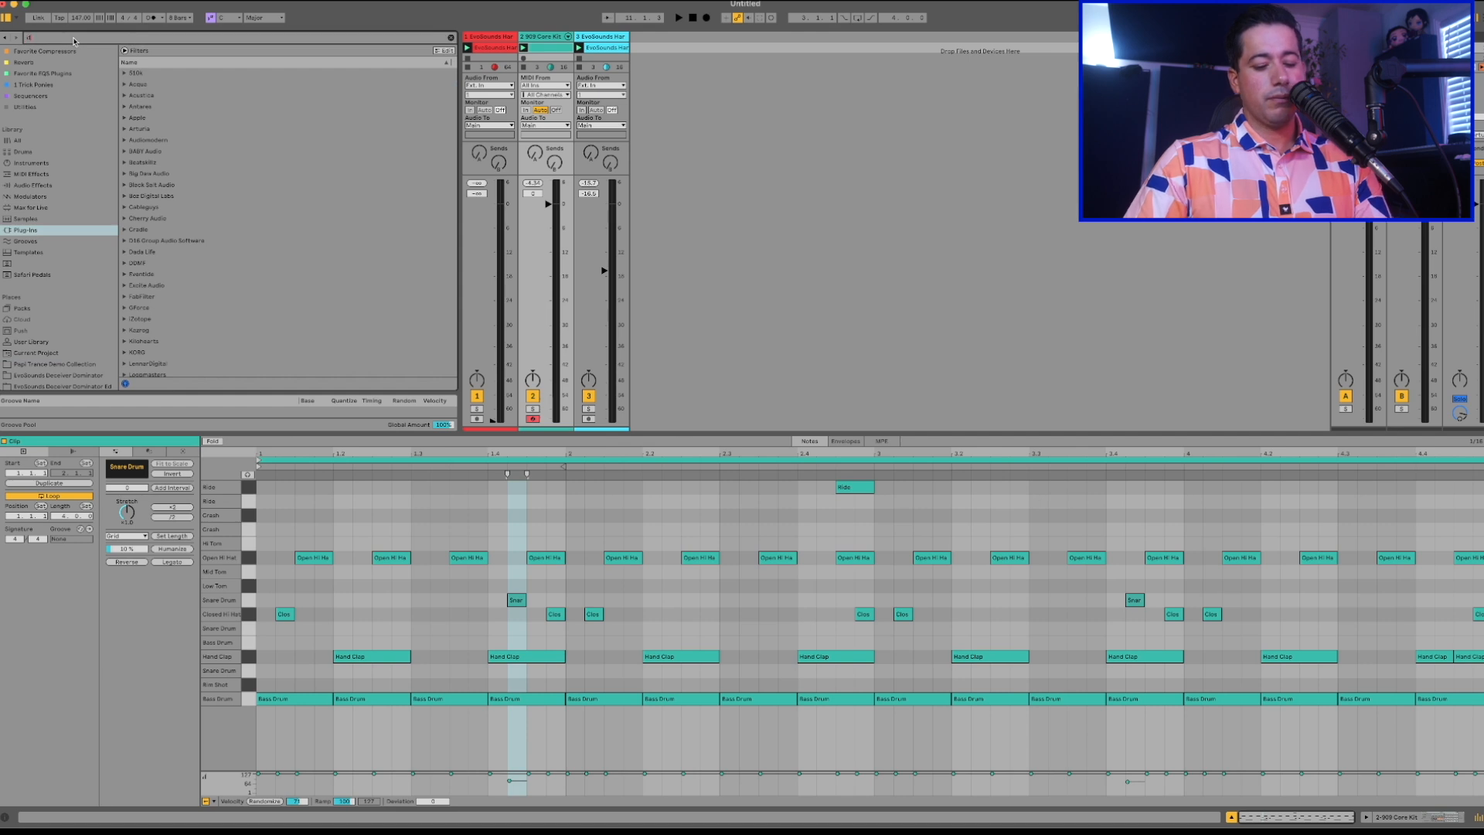
text(serum)
drag(172, 94, 702, 131)
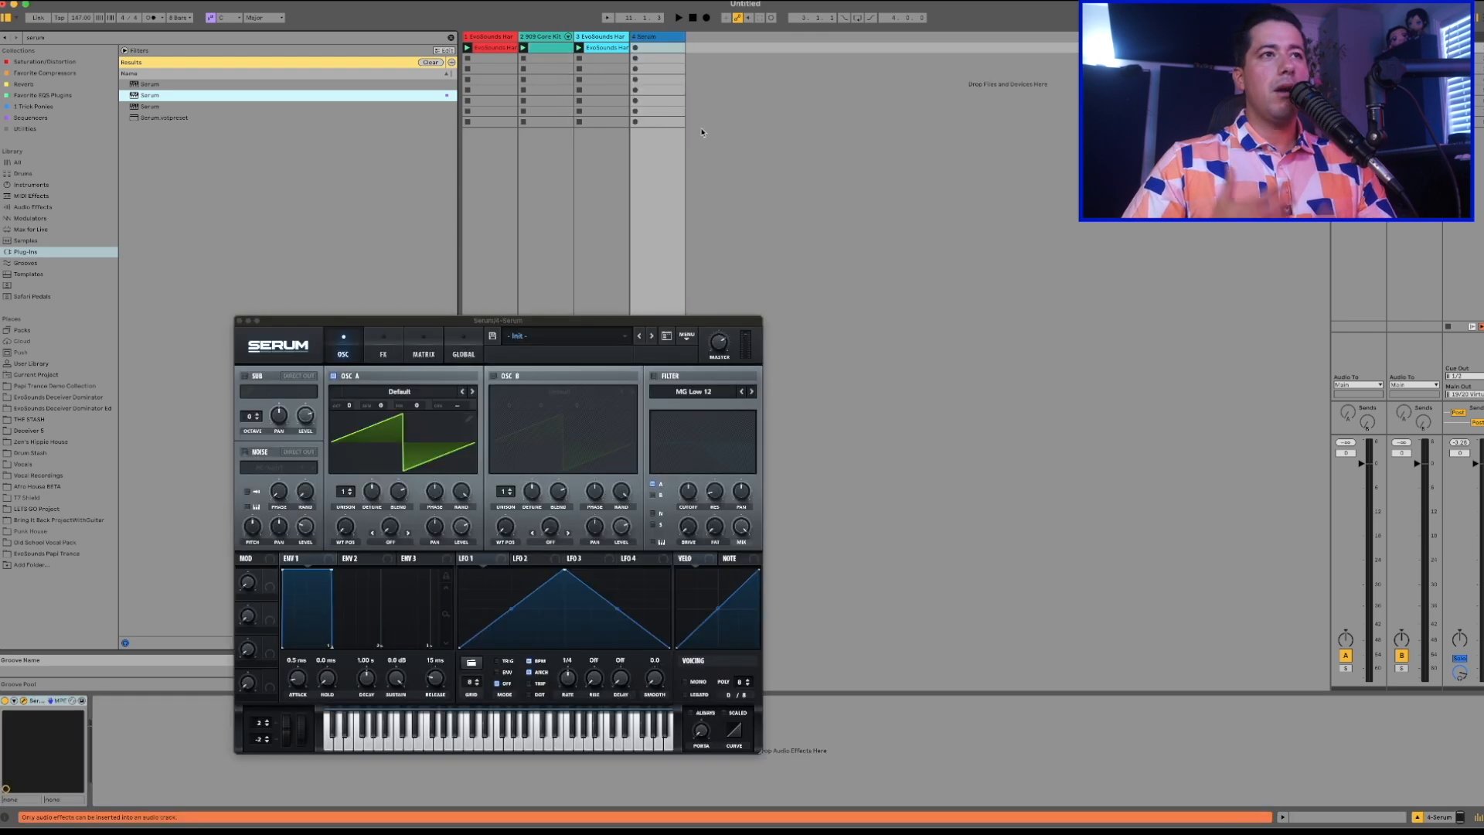
Load the BA - Daddy Basics preset from the EvoSounds Papi Trance Vol 0.5 bank in Serum.
drag(590, 323, 950, 134)
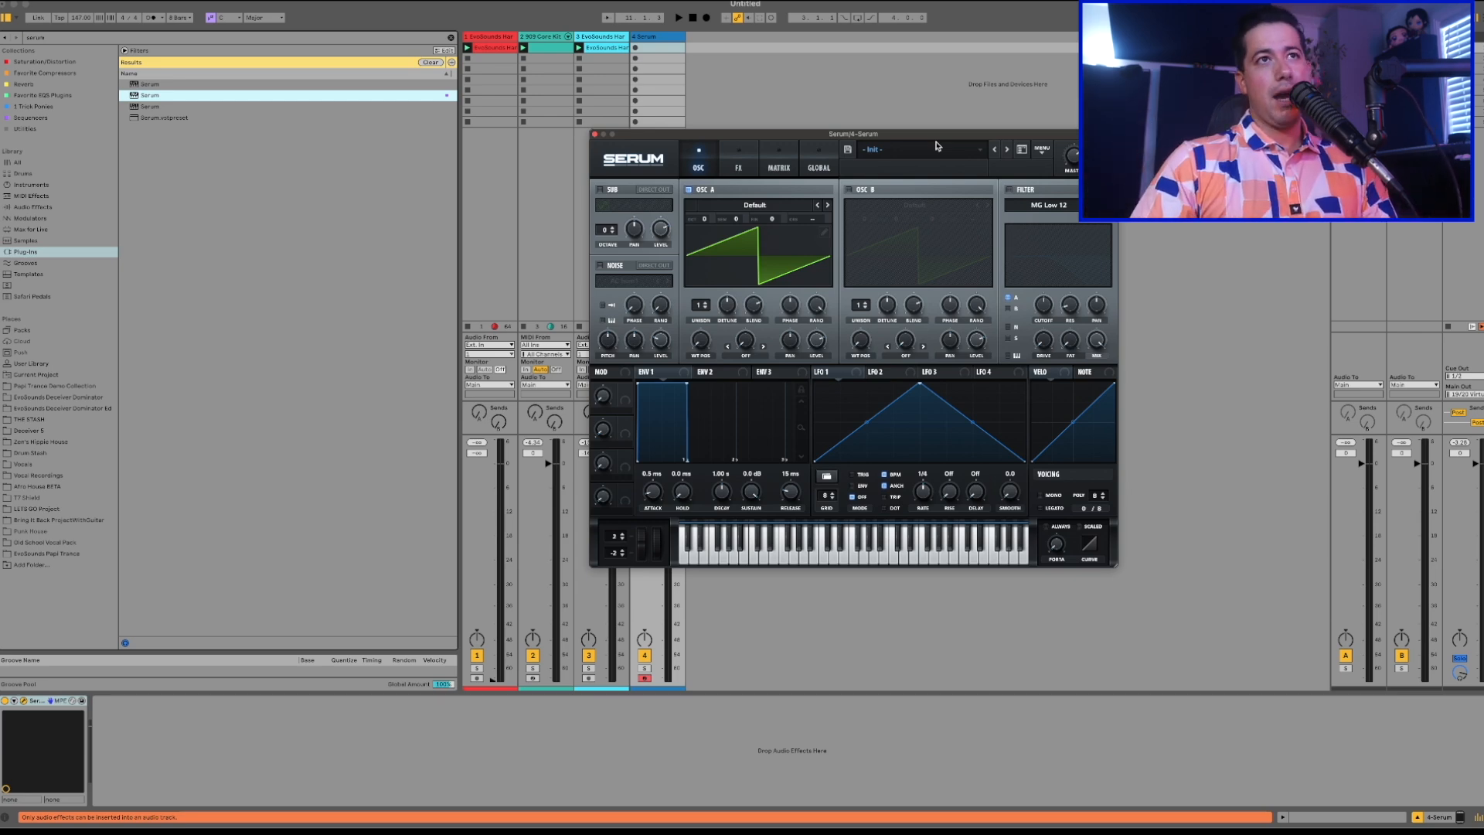
click(927, 150)
mouse_move(952, 248)
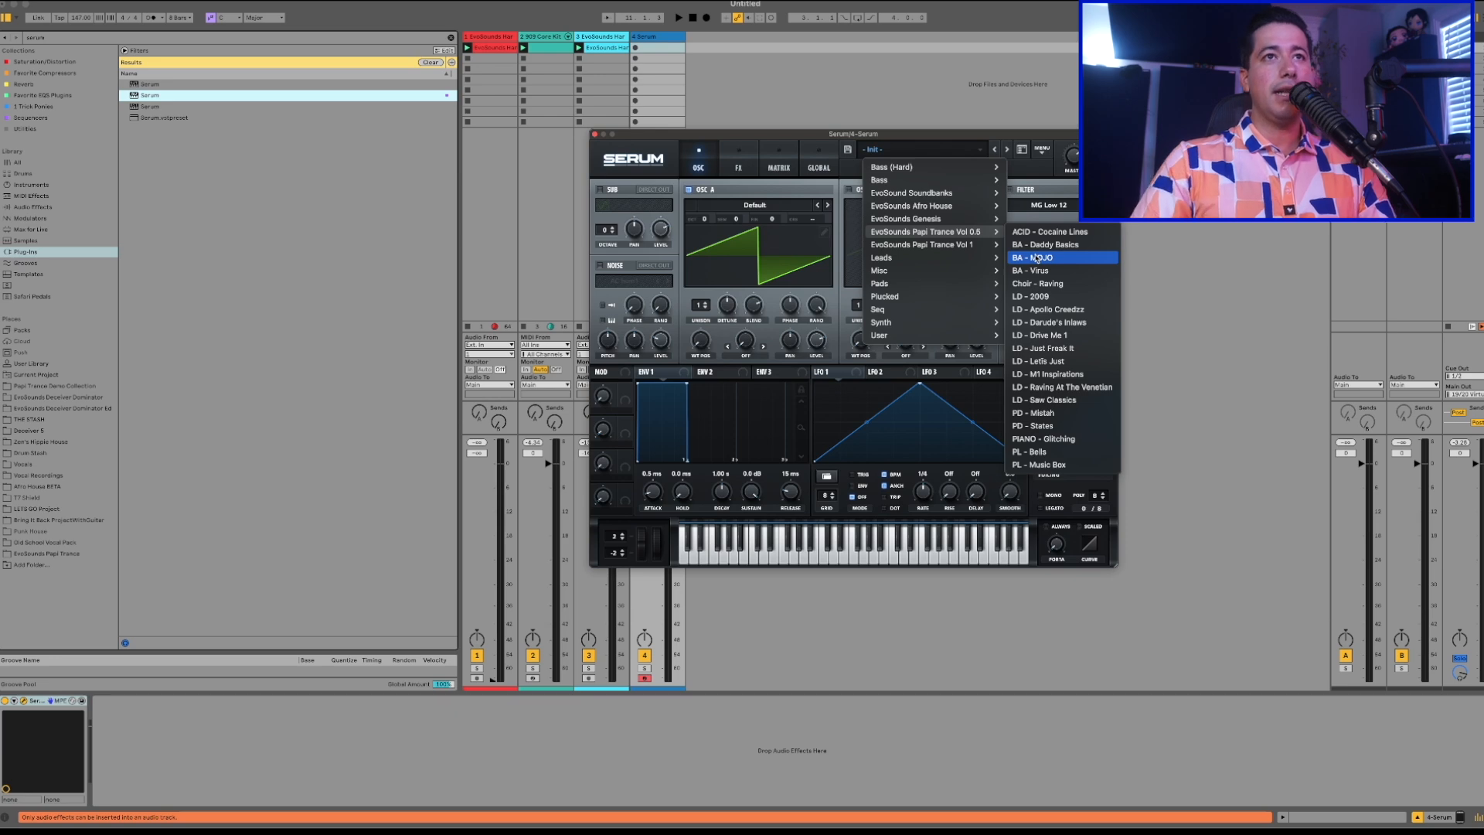
click(1048, 244)
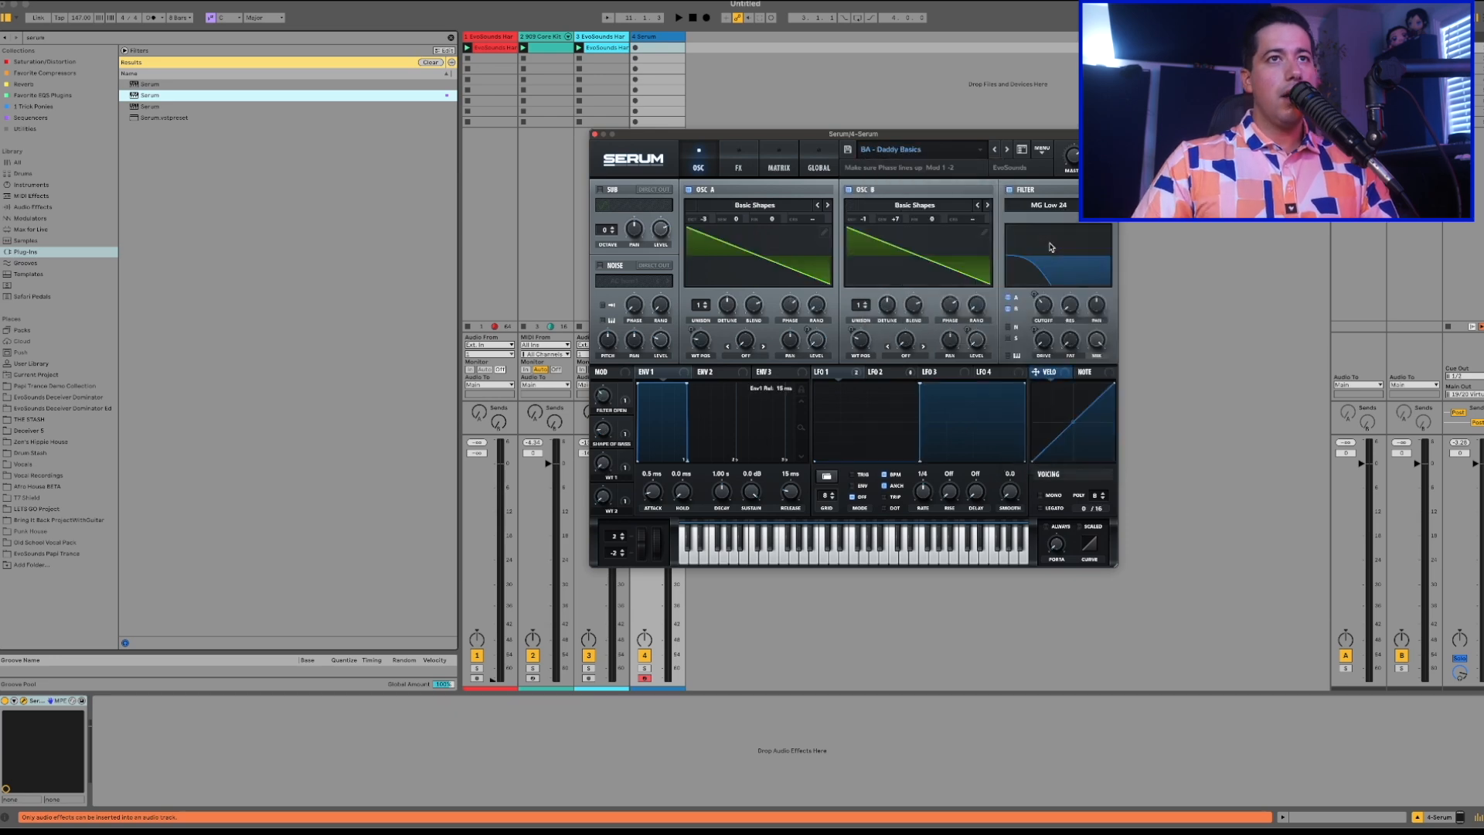
Create a MIDI clip on the Serum track with one F3 note sustained for the full bar, and play it.
double_click(657, 48)
click(738, 164)
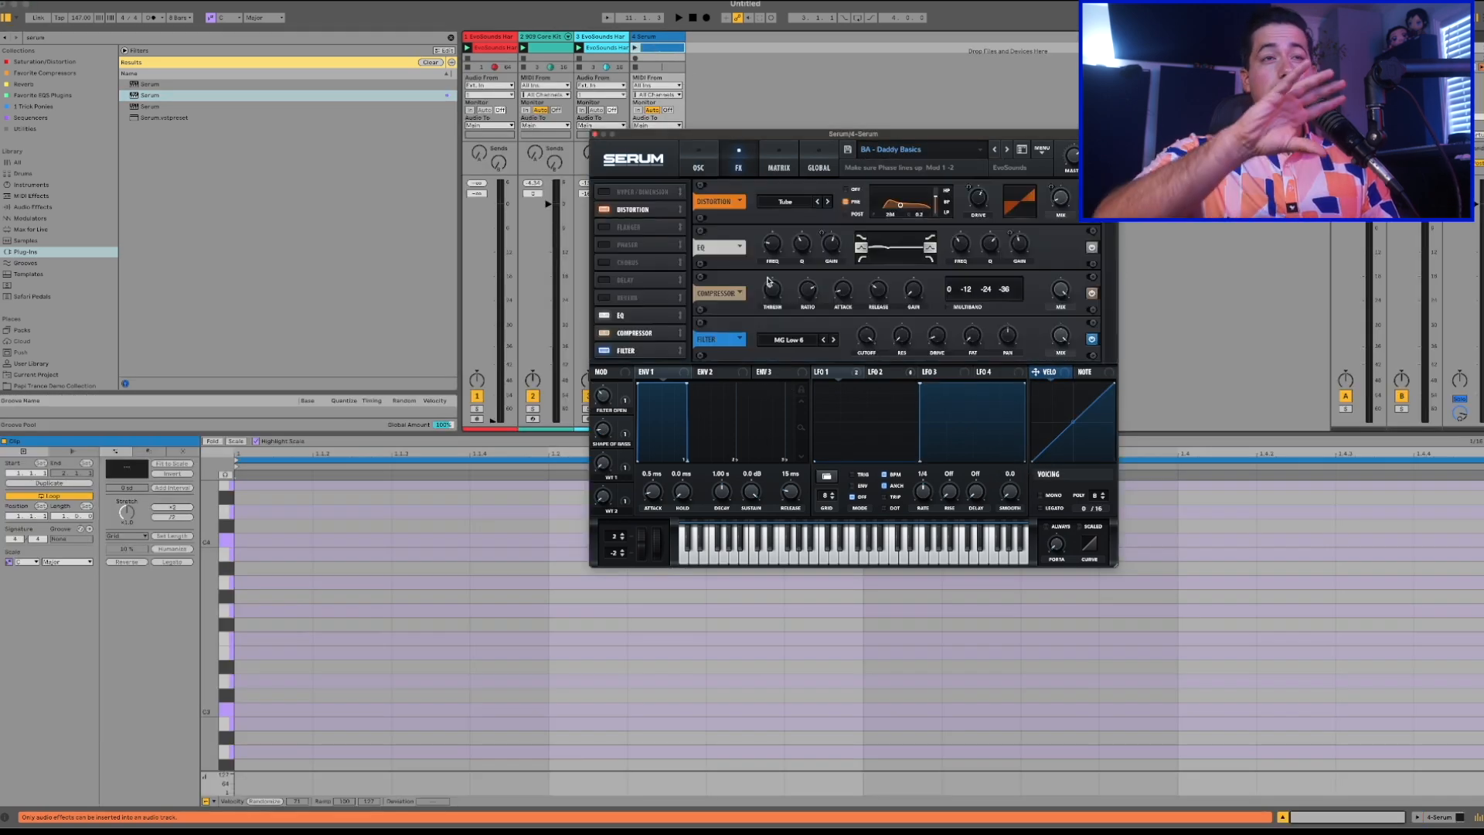
double_click(277, 642)
drag(311, 639, 1476, 639)
key(space)
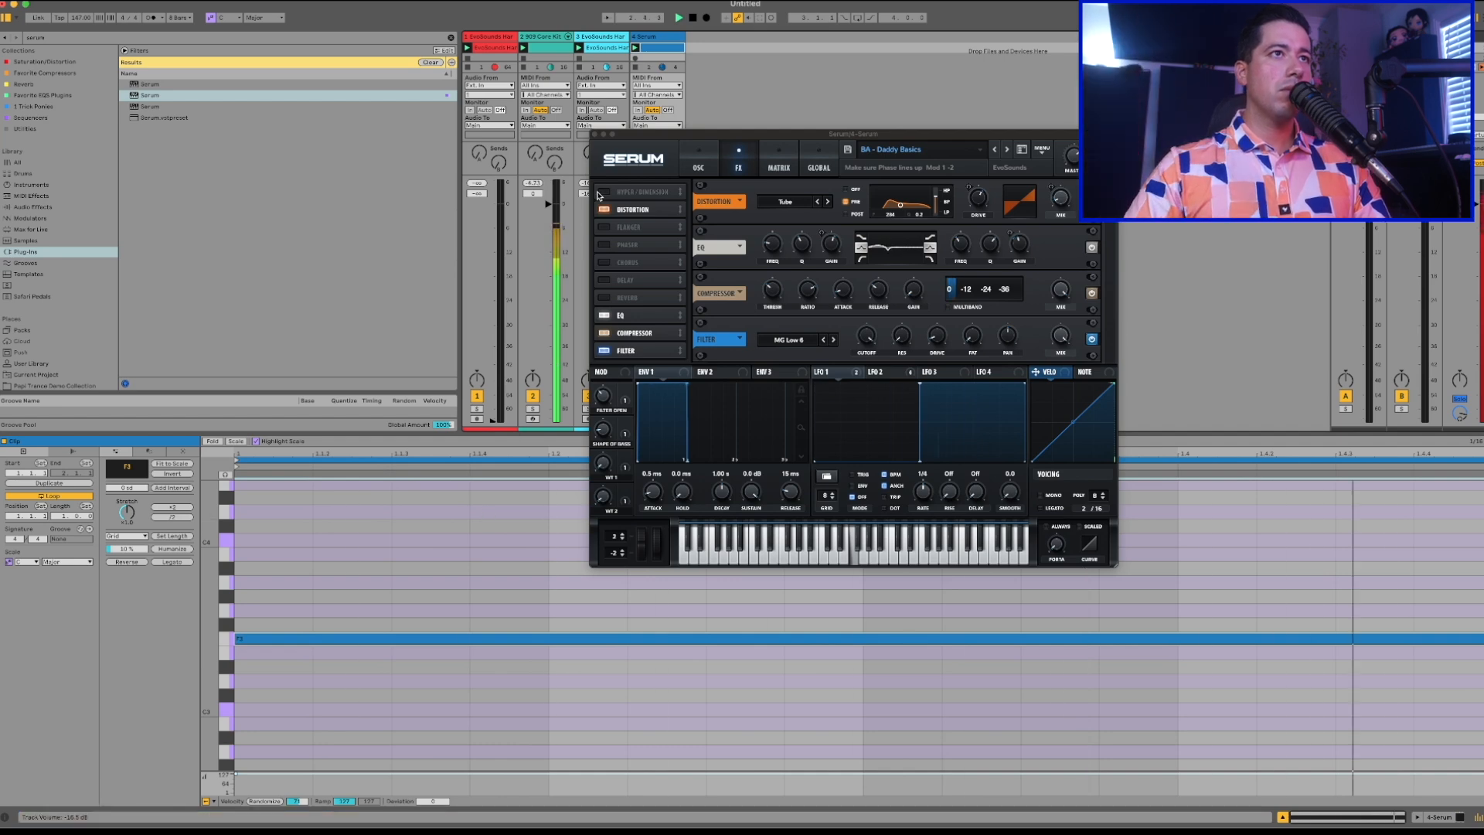
Close the Serum window, transpose the sustained note down to D3, and lower the Serum track's volume.
click(596, 135)
key(space)
click(594, 134)
key(space)
key(Down)
key(Down)
key(Down)
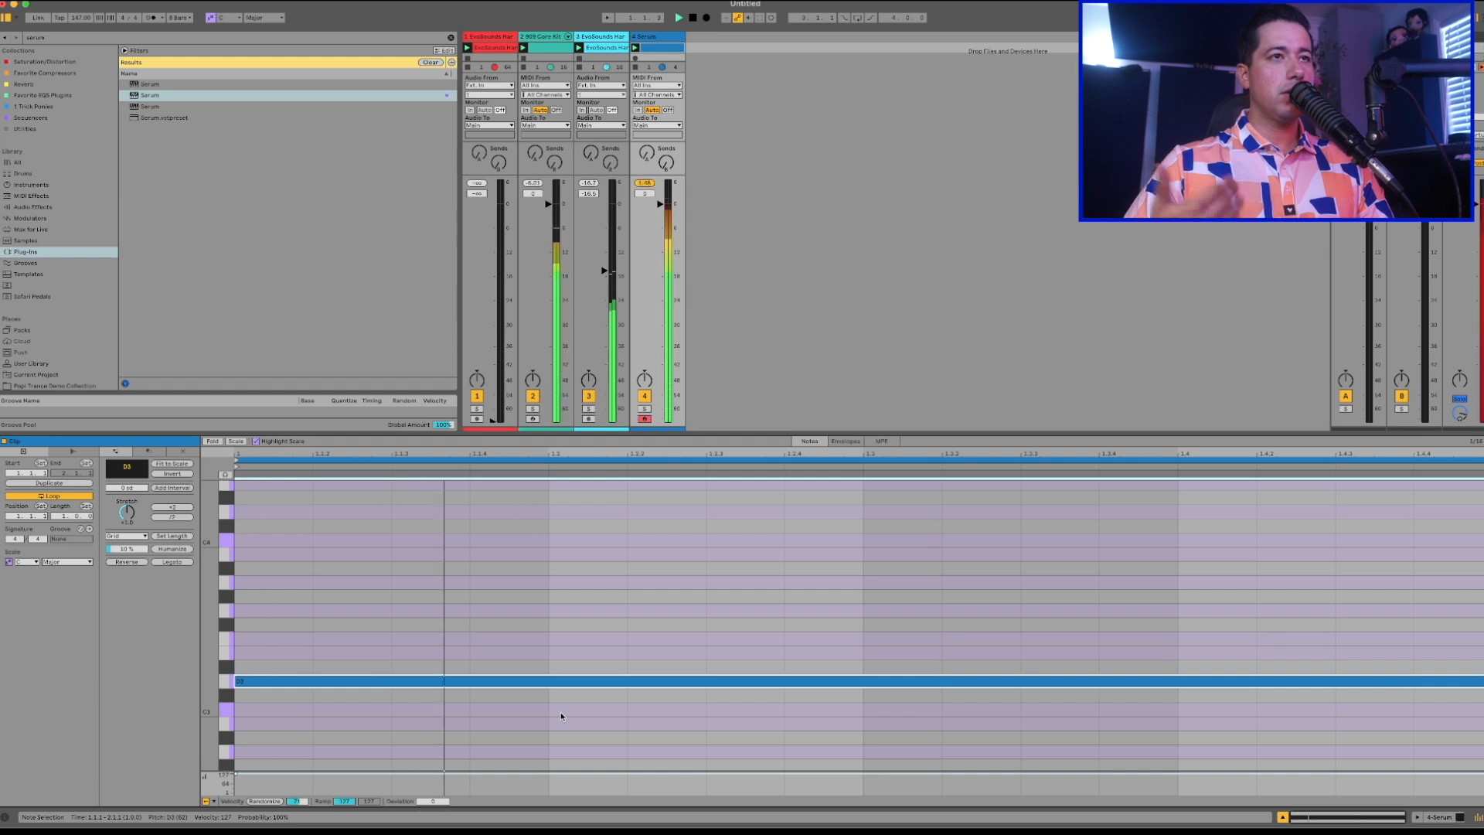
drag(660, 205, 660, 228)
key(space)
Delete the sustained note and remove the Serum track from the set.
click(514, 681)
key(Delete)
click(656, 37)
key(Delete)
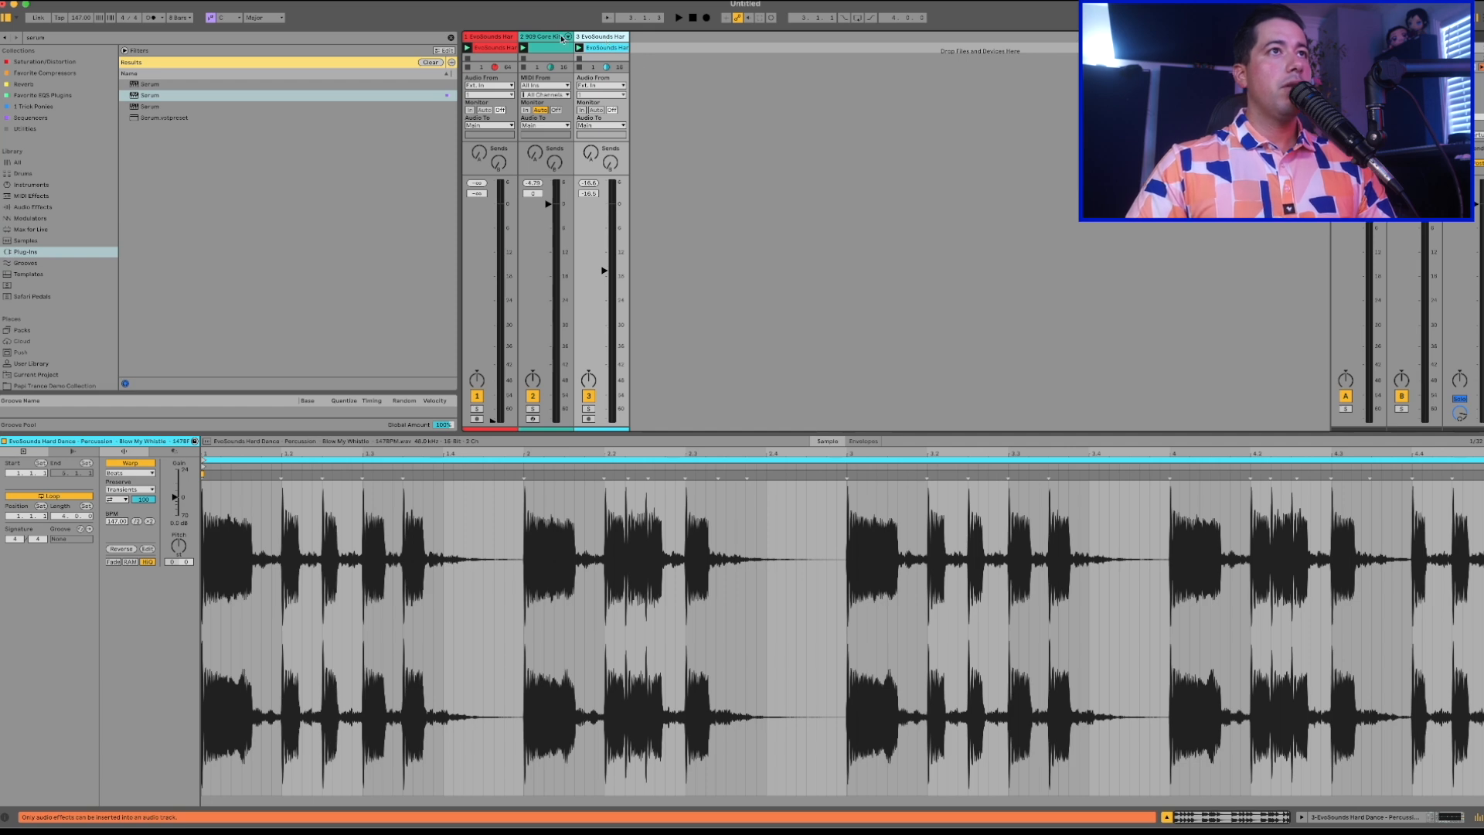
Insert a MIDI track directly after the 909 Core Kit and load the Wavetable instrument on it.
click(563, 37)
key(super+shift+t)
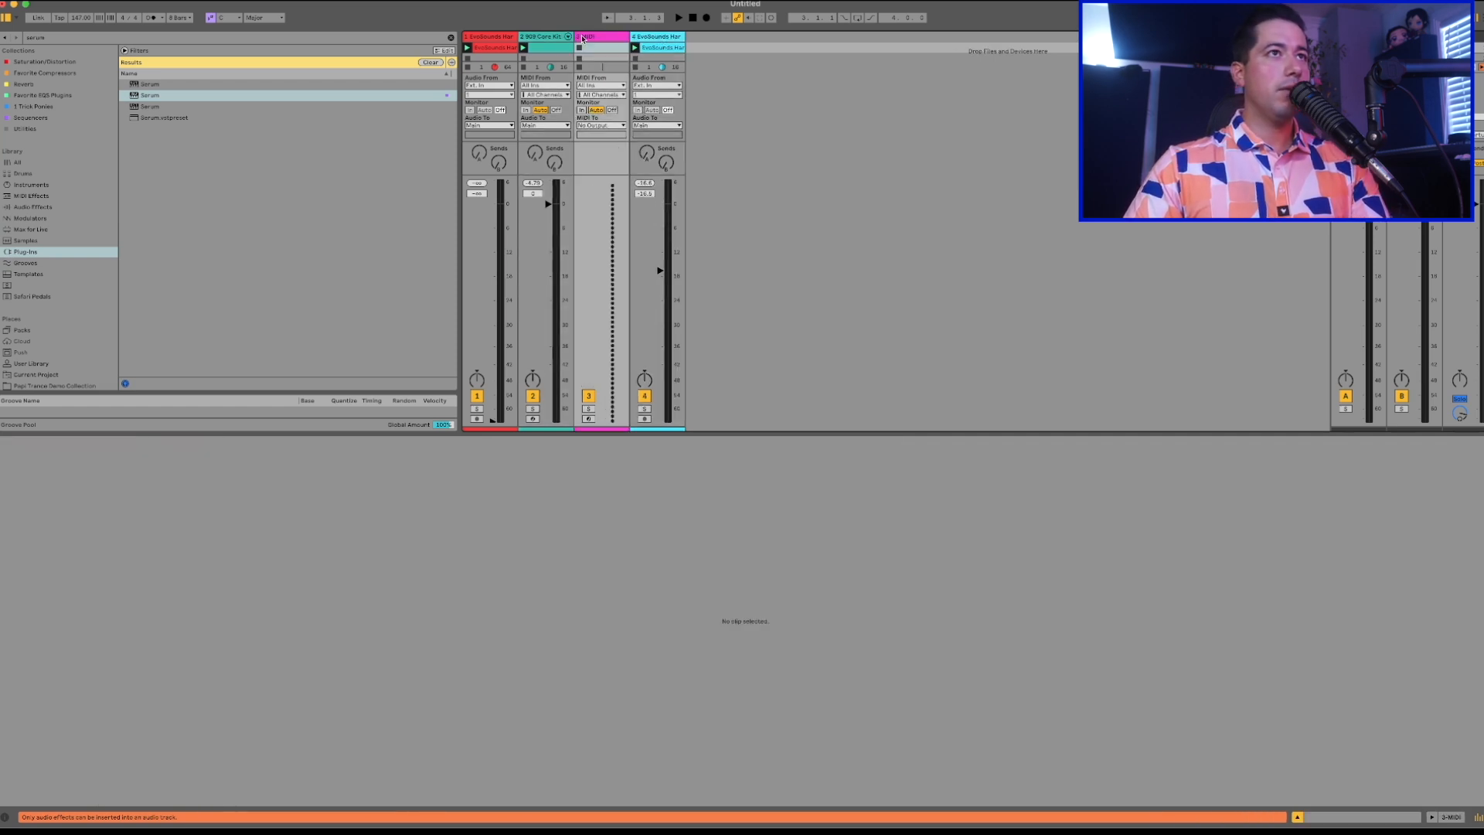
click(44, 185)
key(super+f)
text(wavet)
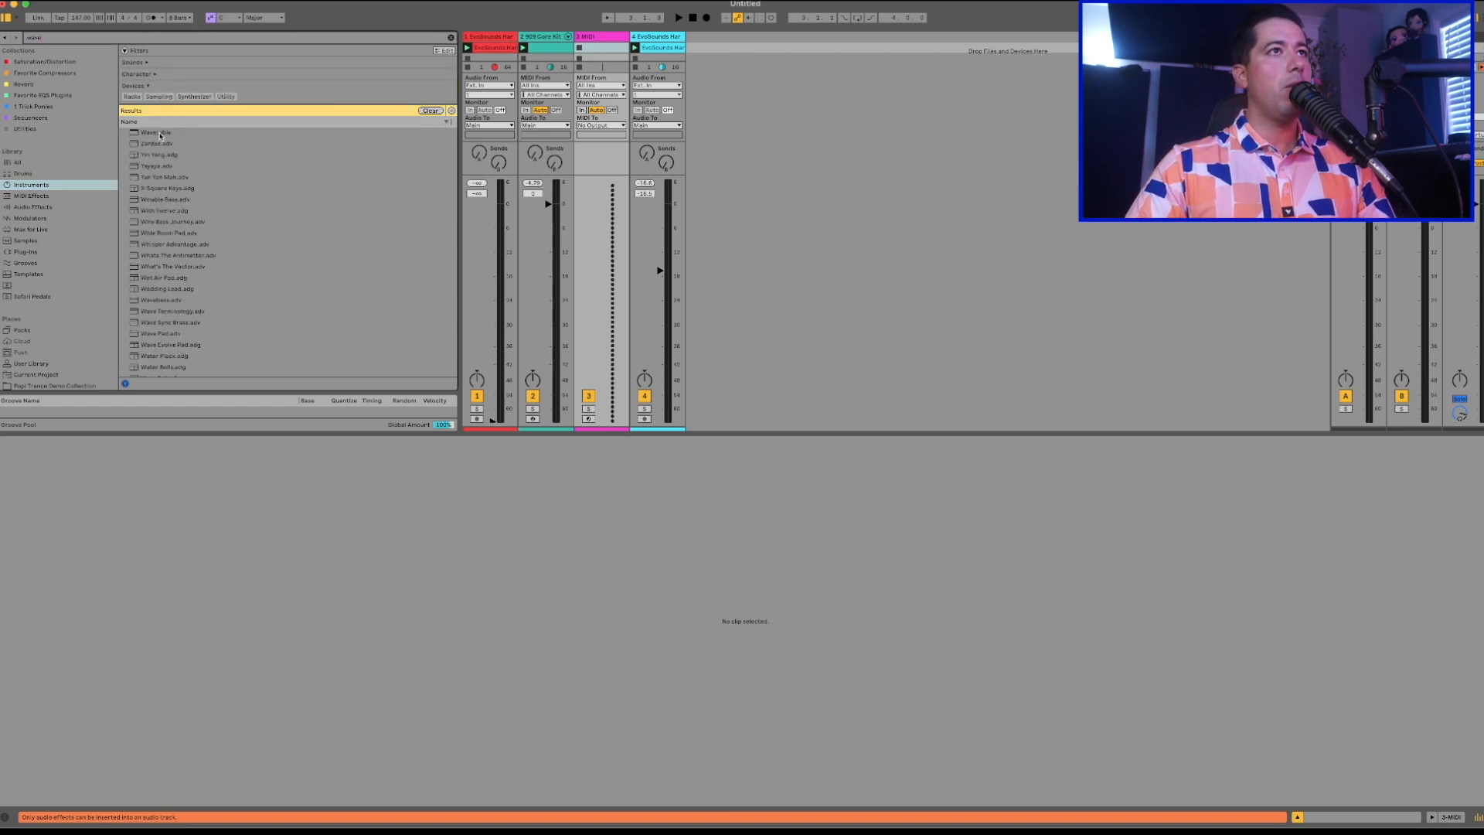
double_click(156, 133)
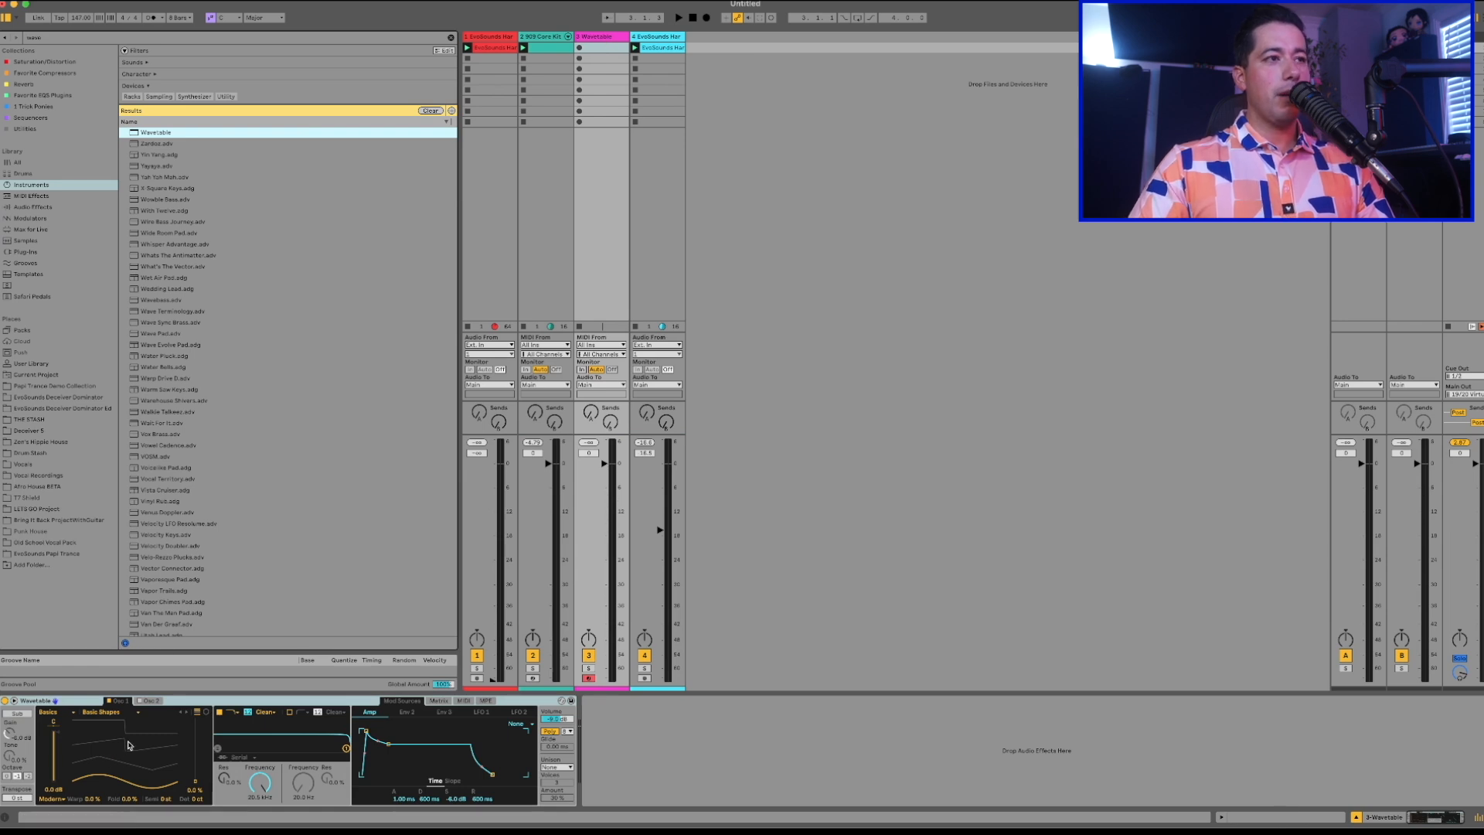
Set the wavetable position of Wavetable's first oscillator to about 65 % on Basic Shapes.
drag(129, 745, 129, 688)
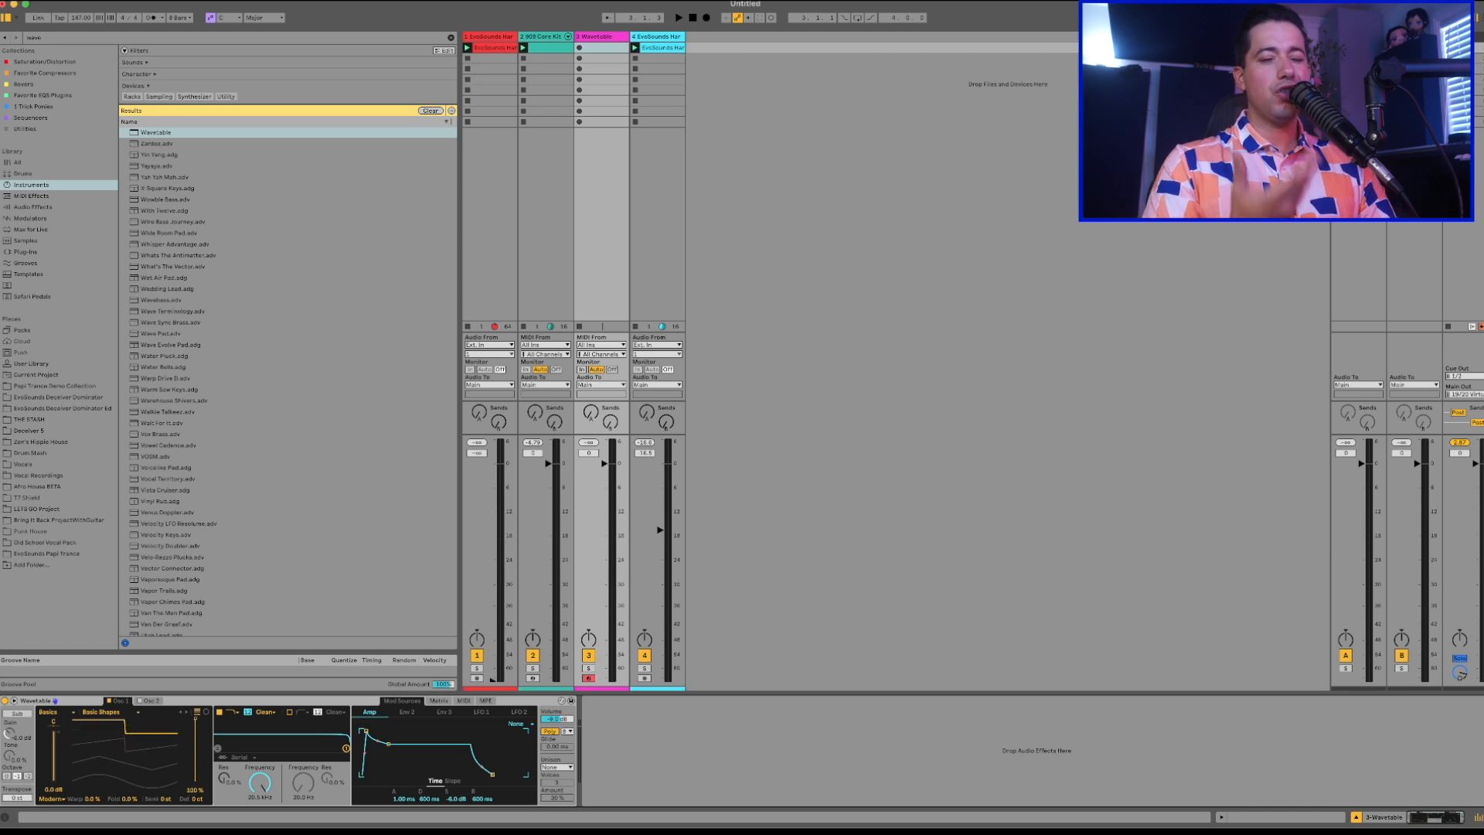
drag(136, 732, 136, 752)
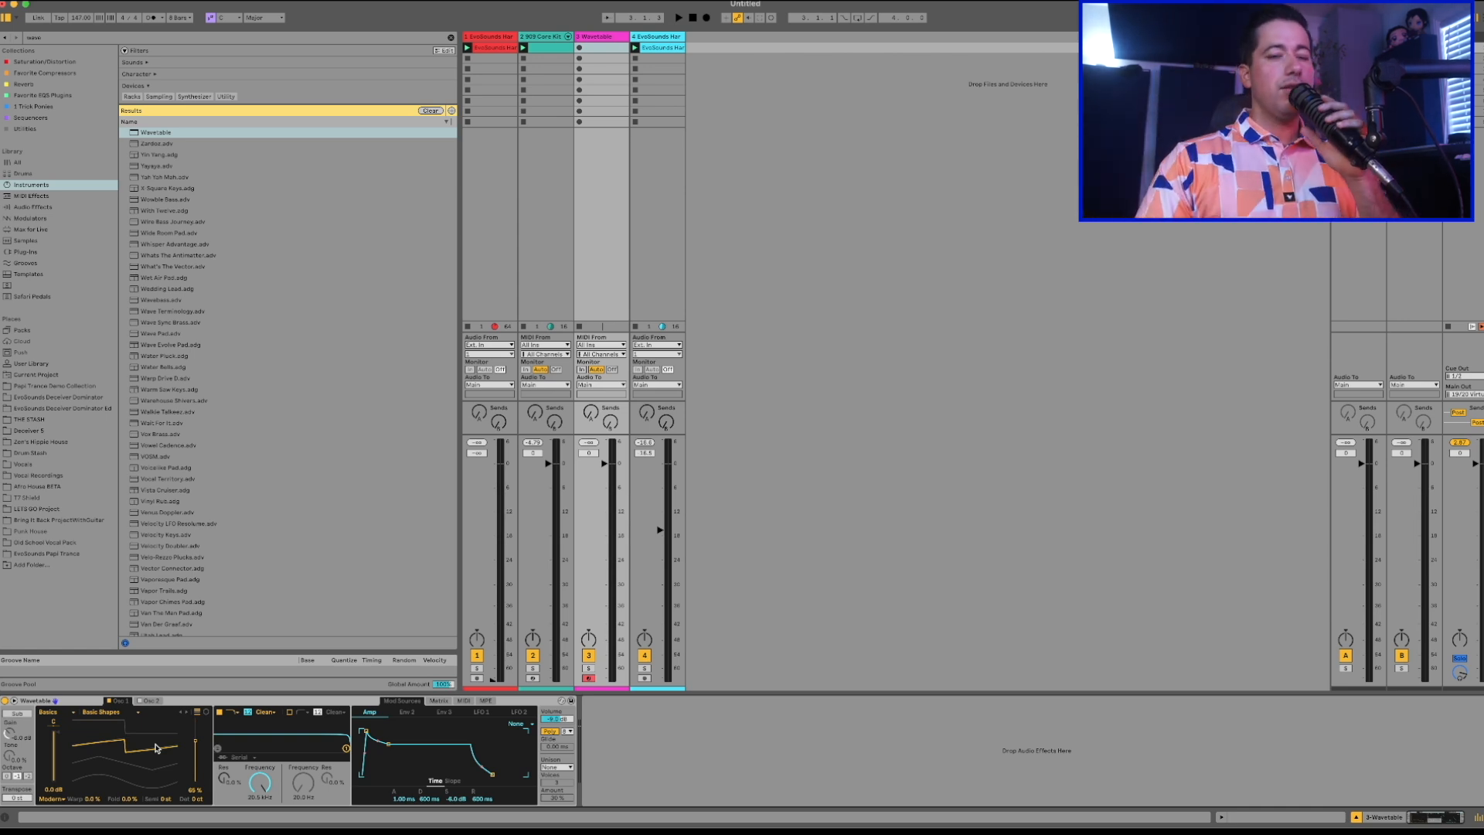
Raise the wavetable position of Wavetable's first oscillator to 100 % on Basic Shapes.
mouse_move(157, 748)
mouse_down()
mouse_move(157, 721)
mouse_move(157, 748)
mouse_up()
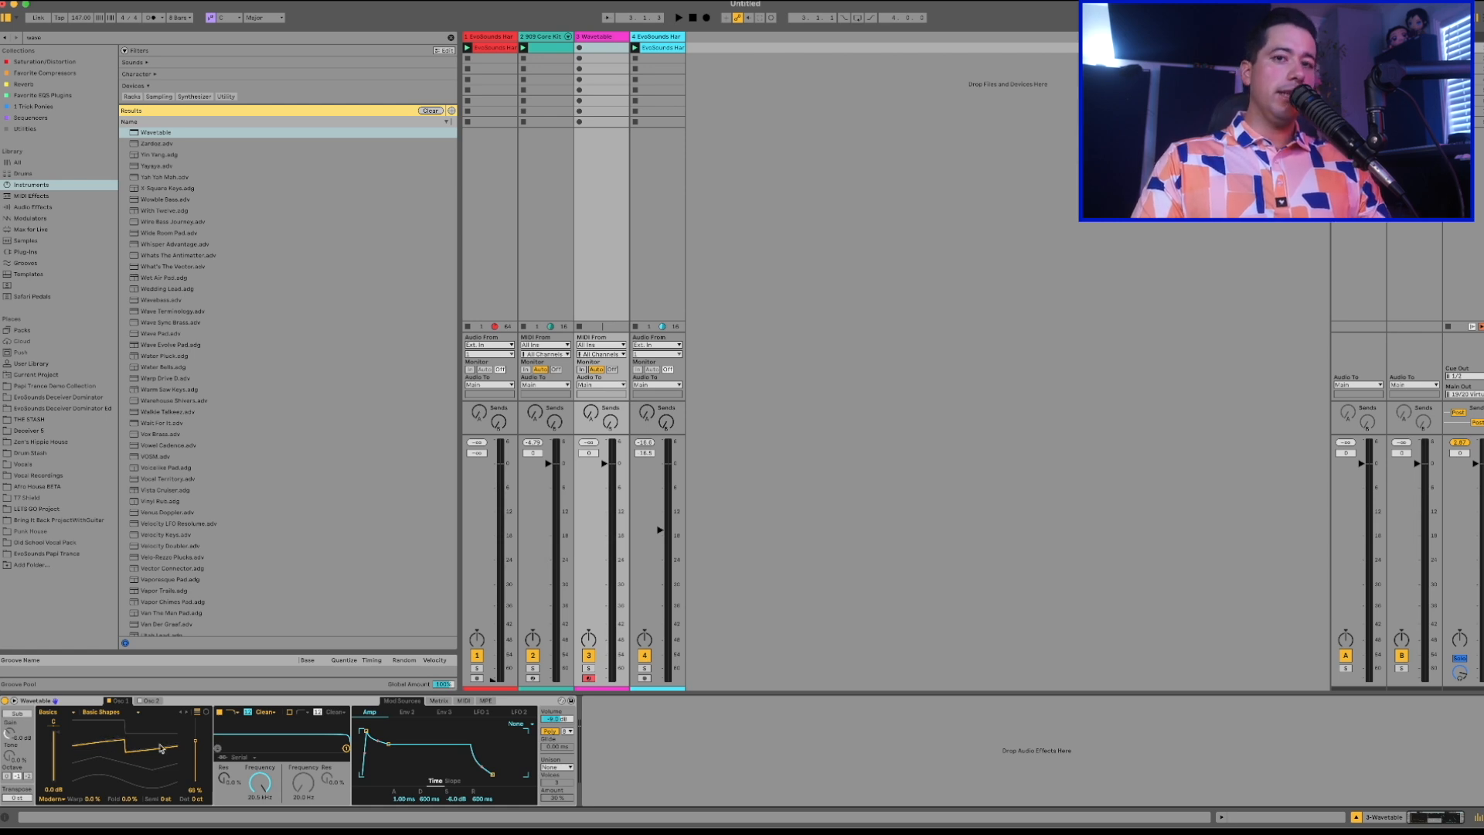
drag(160, 748, 161, 743)
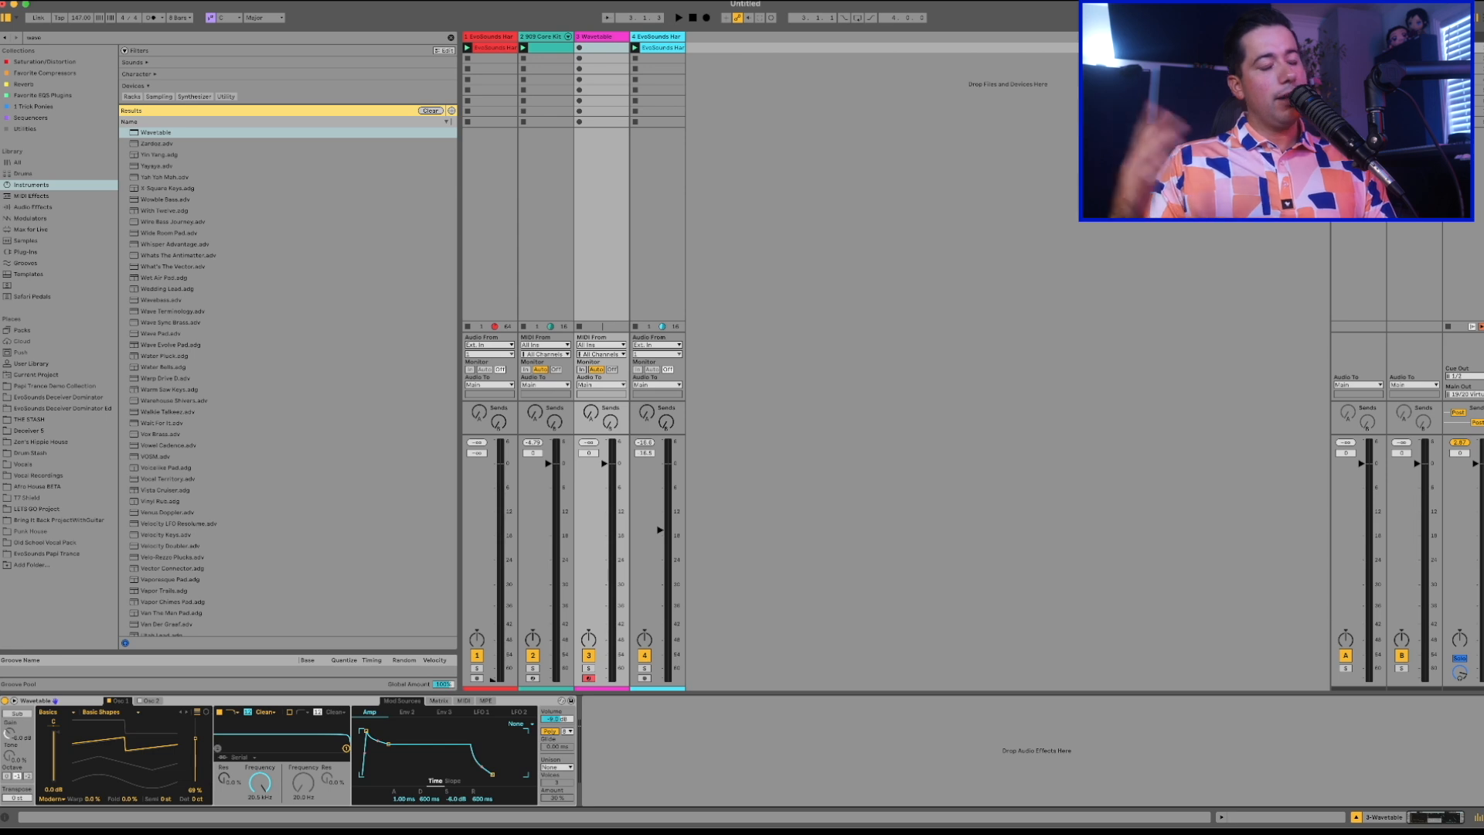
drag(161, 744, 161, 715)
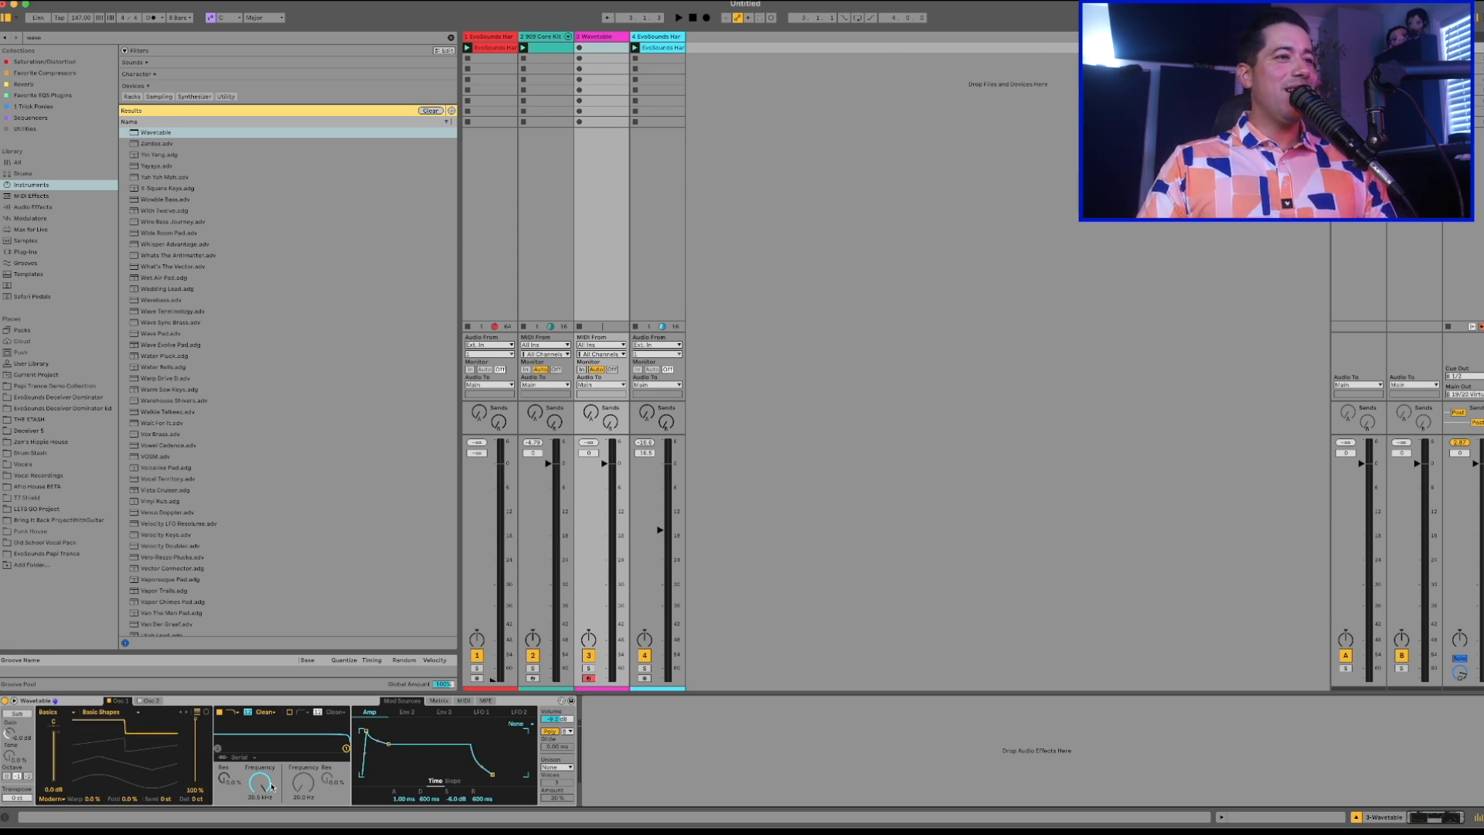
Create a MIDI clip in the Wavetable track's first slot with a 1/8 grid and set the scale to A Minor.
double_click(605, 48)
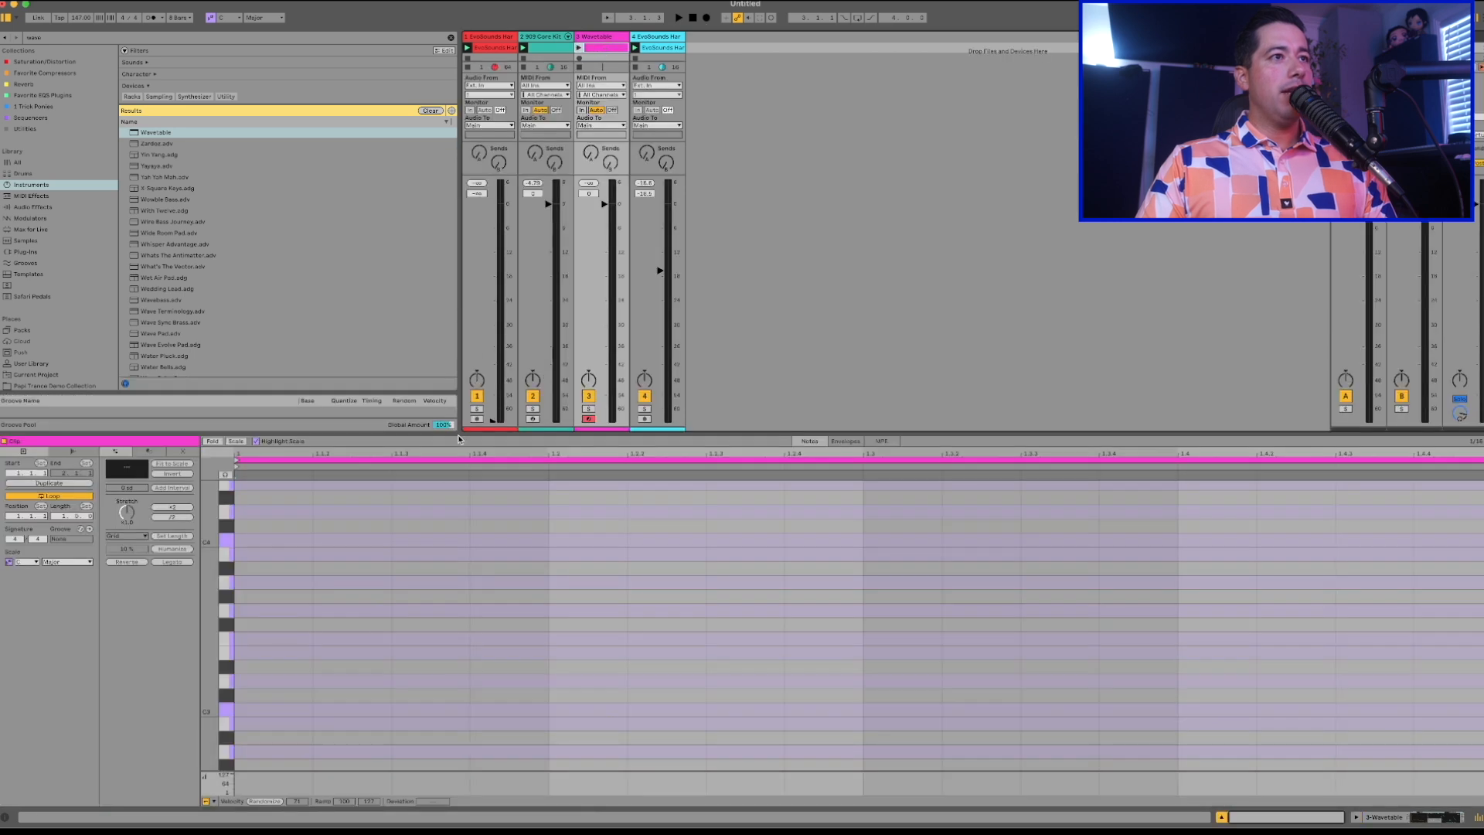
right_click(424, 541)
click(482, 477)
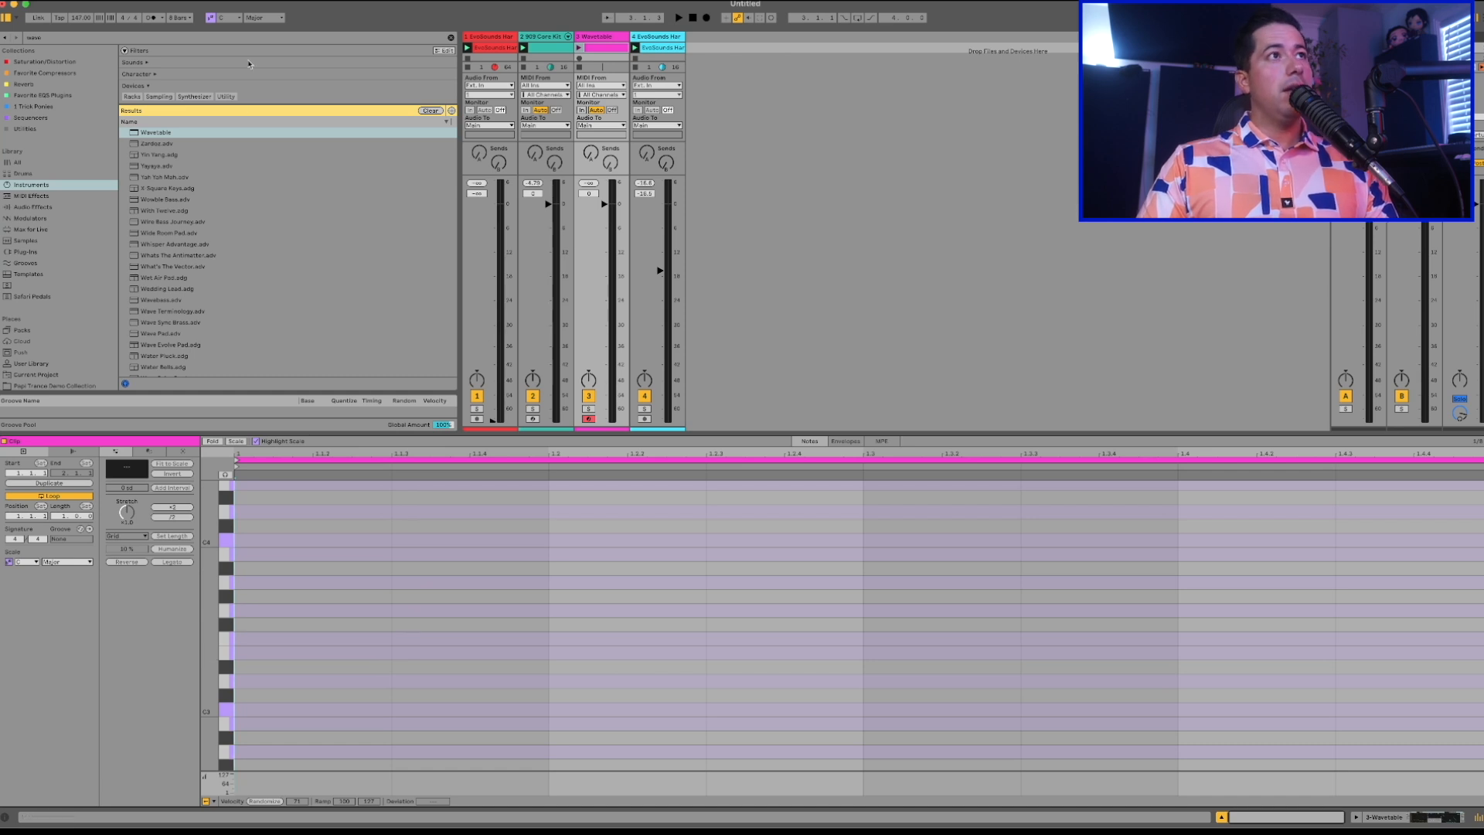
click(236, 18)
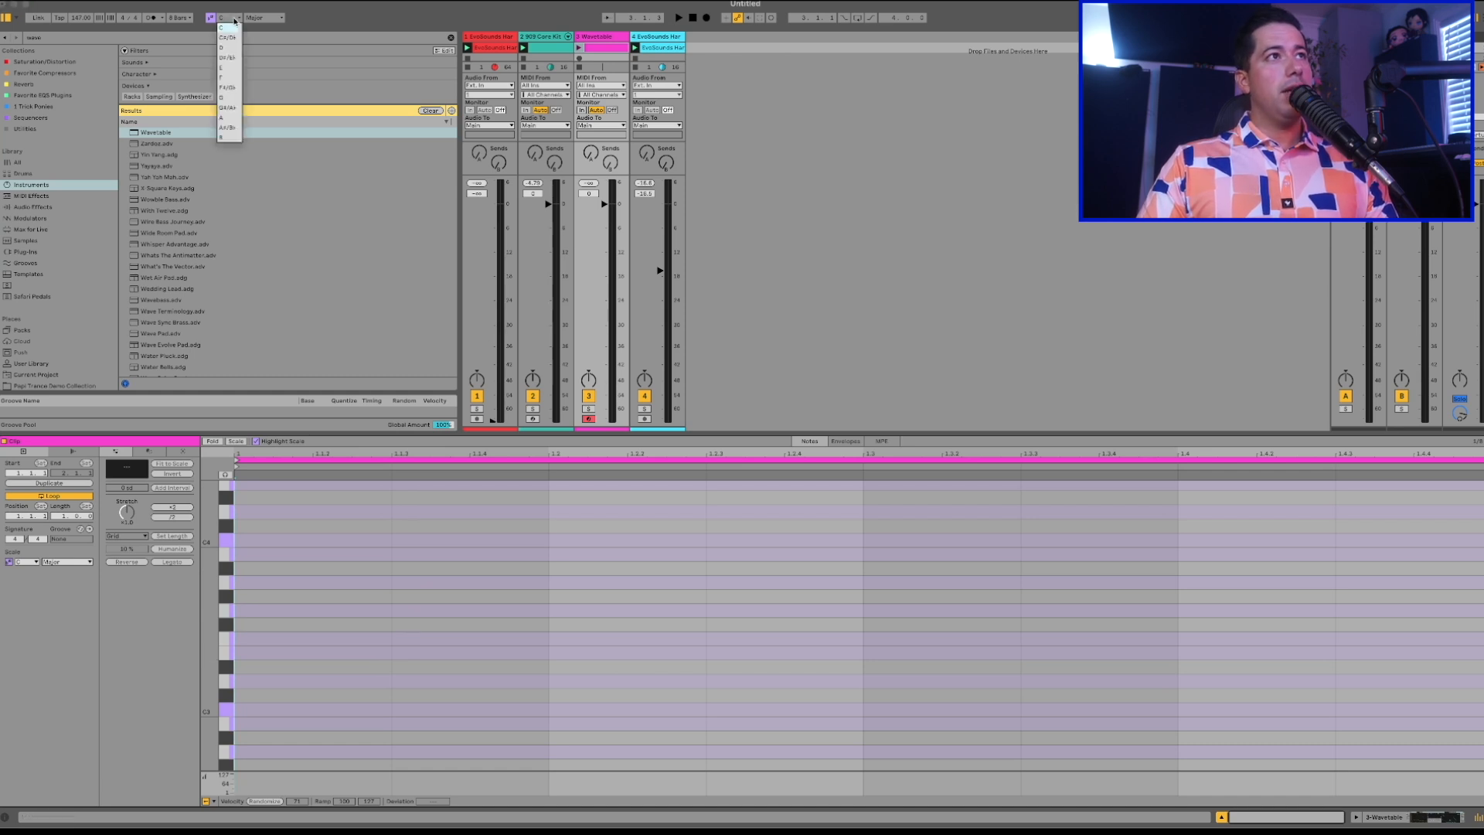
click(222, 120)
click(266, 18)
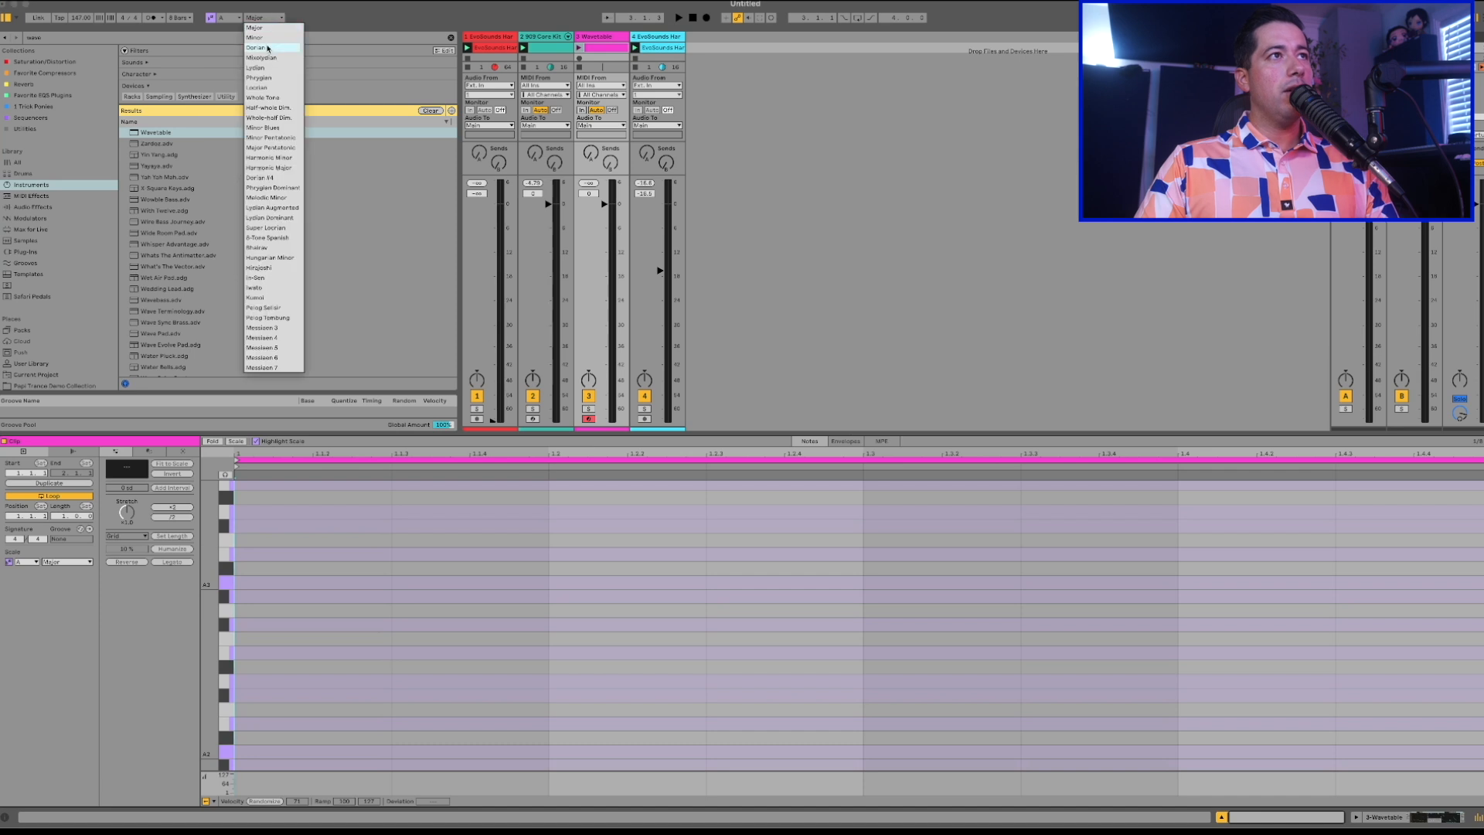
click(266, 38)
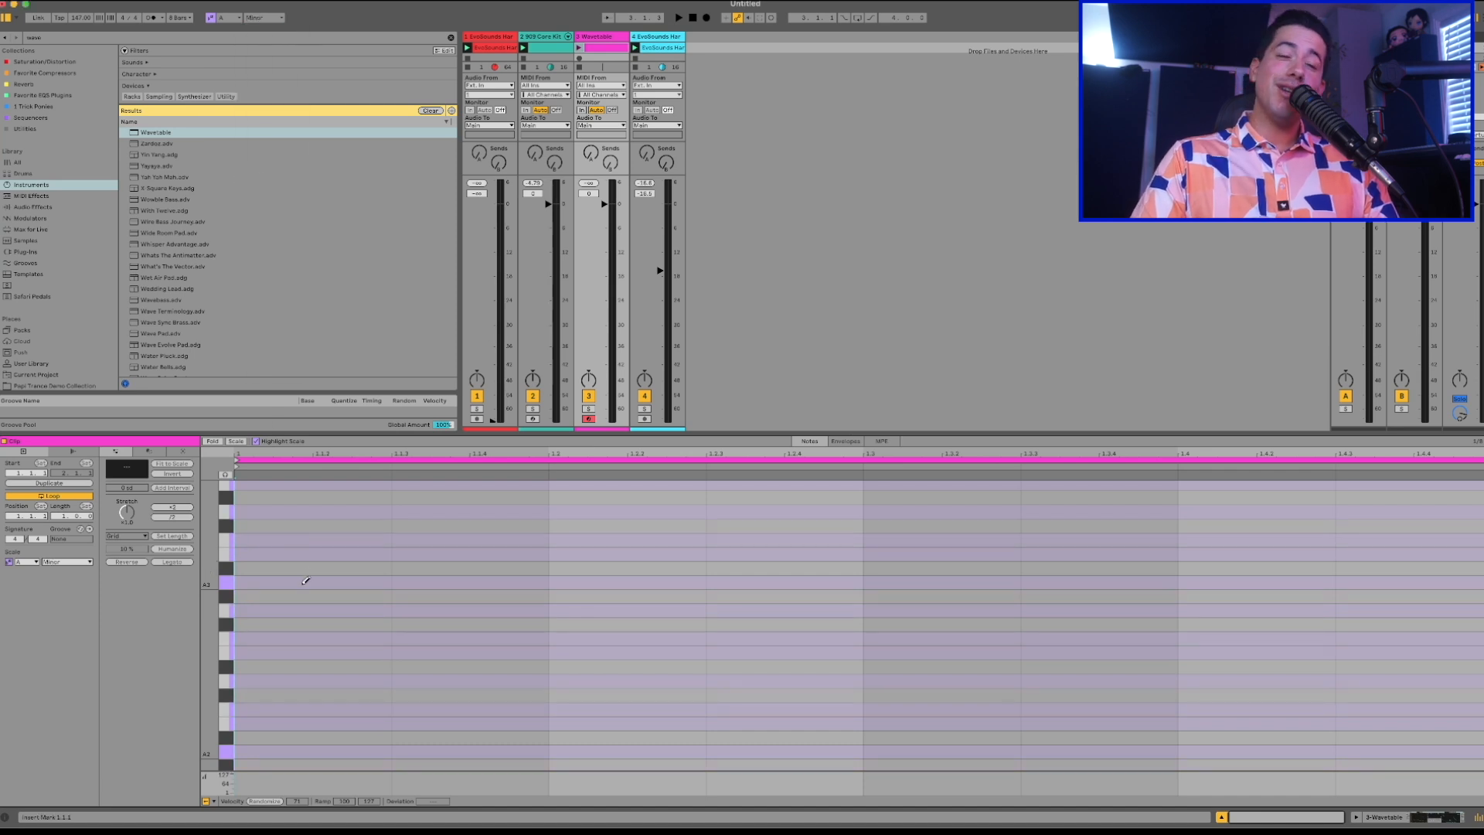
Add eighth-note A3 notes on the off-beats at 1.1.3, 1.2.3, 1.3.3 and 1.4.3, and launch the clip.
click(425, 579)
click(519, 610)
click(517, 611)
click(742, 582)
click(1105, 582)
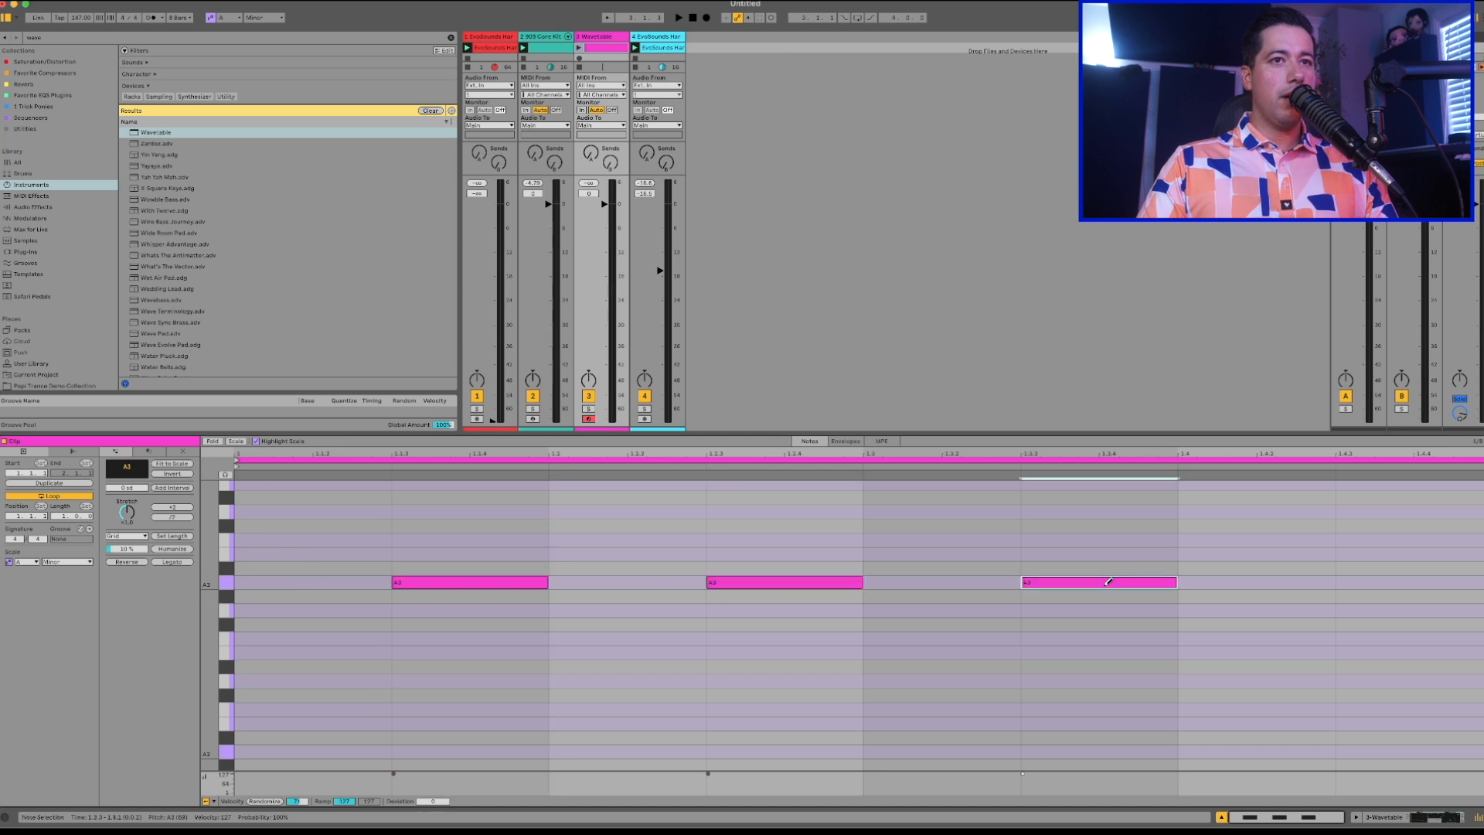
click(1392, 581)
click(578, 47)
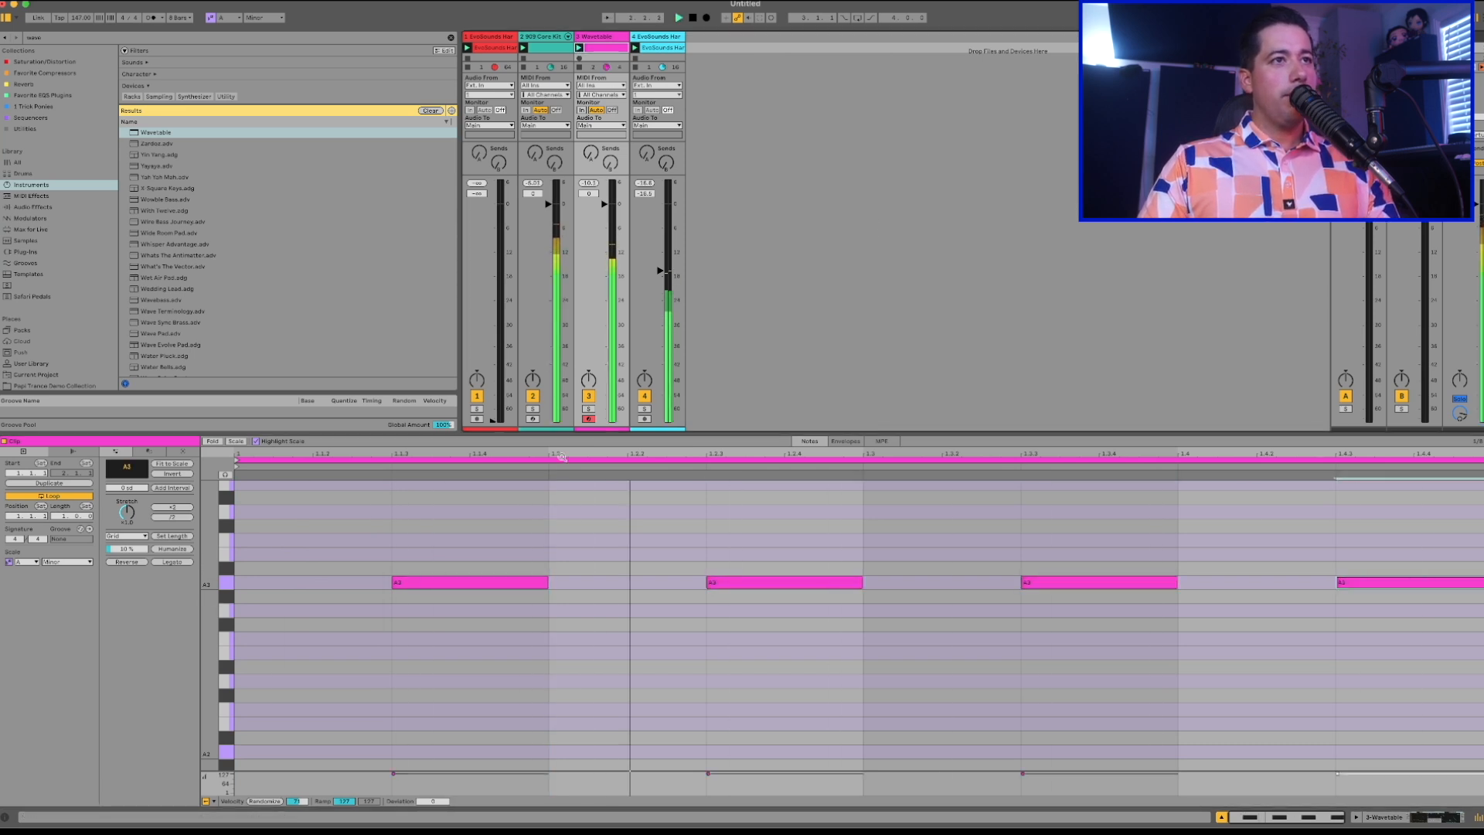
Transpose all four bass notes down by octaves to A0, comparing neighbouring octaves during playback.
key(ctrl+a)
key(shift+Down)
key(shift+Down)
key(shift+Down)
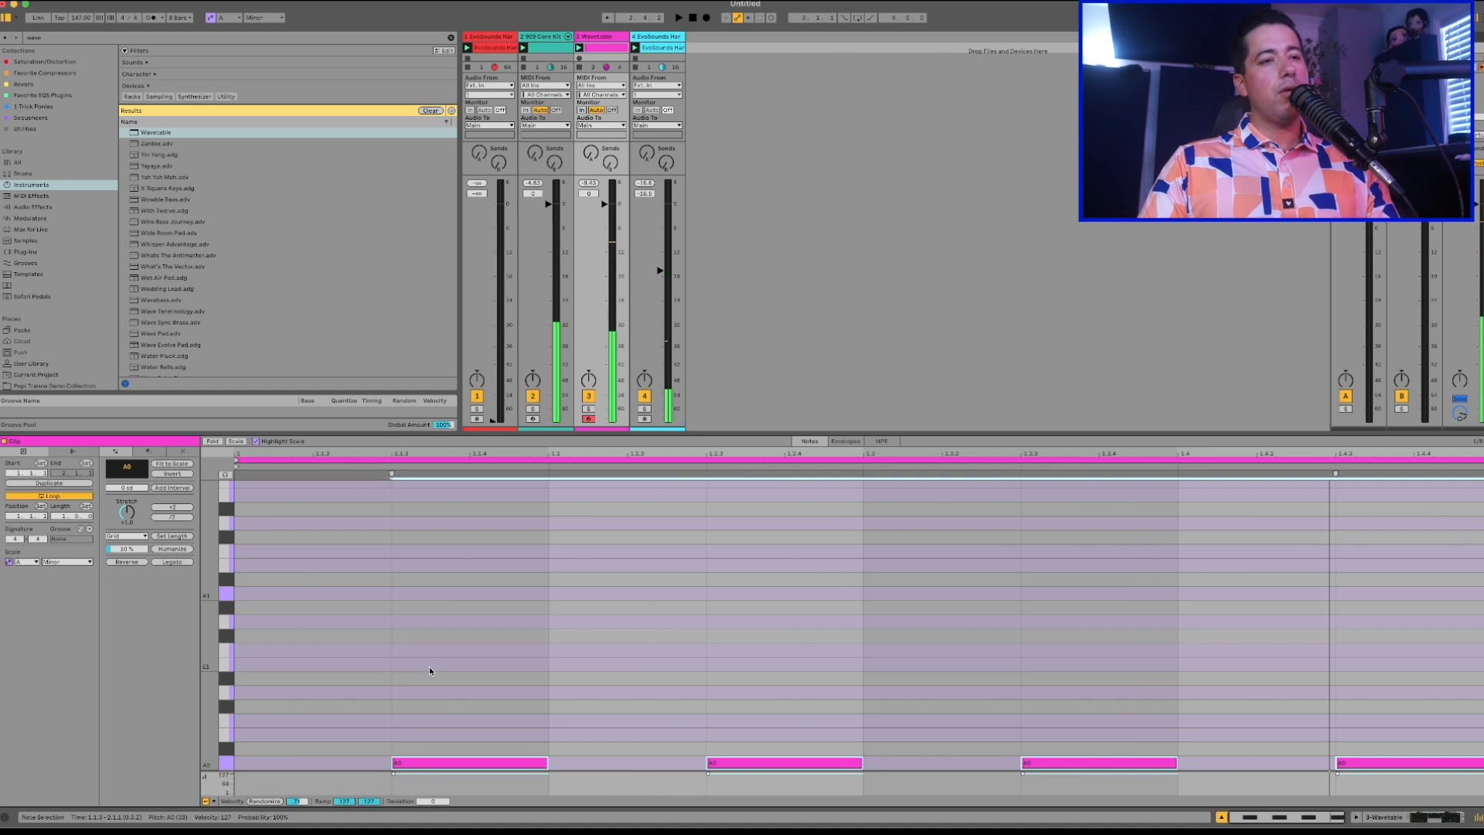
key(shift+Up)
key(space)
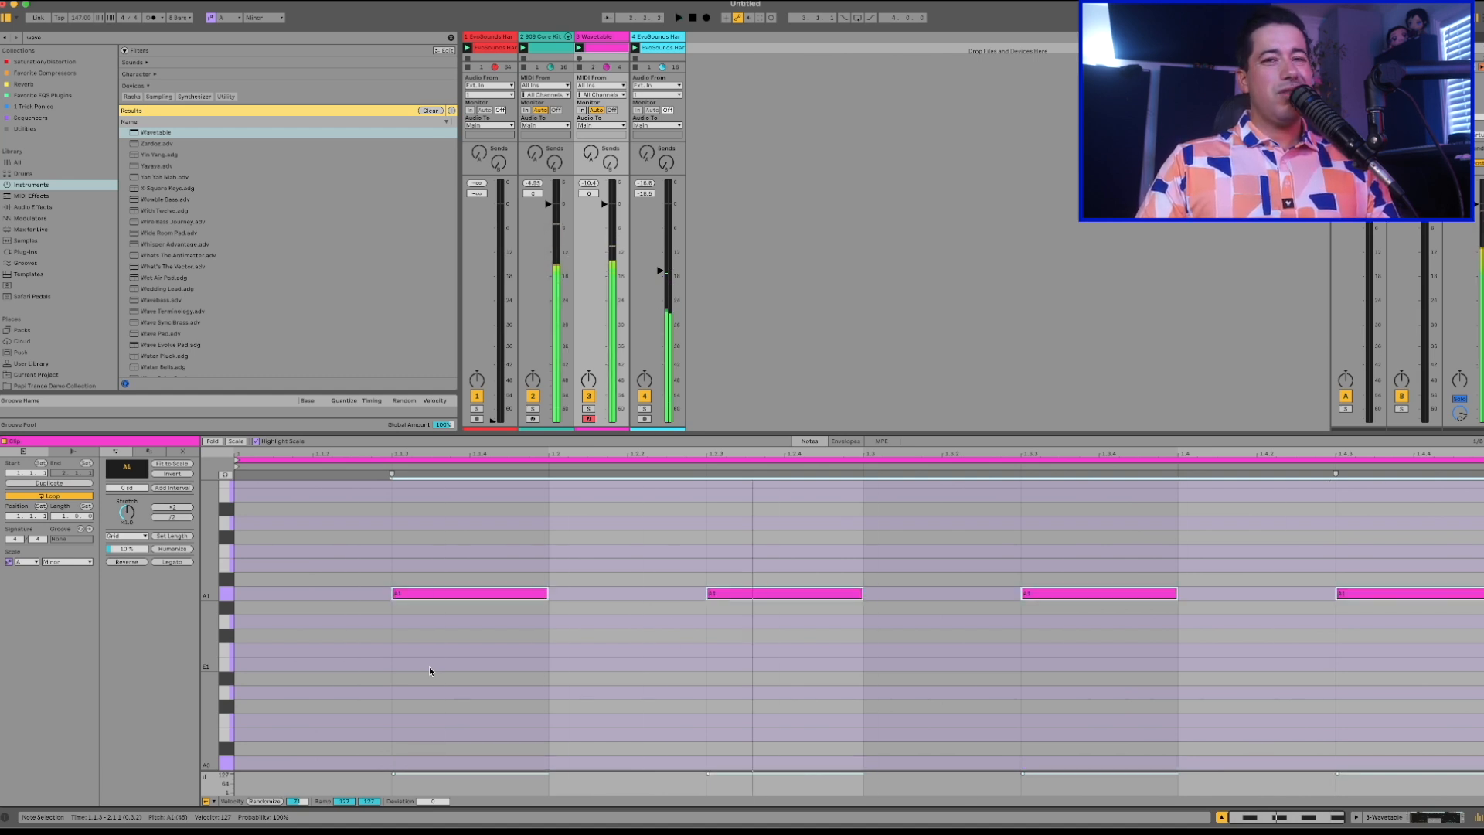
key(shift+Down)
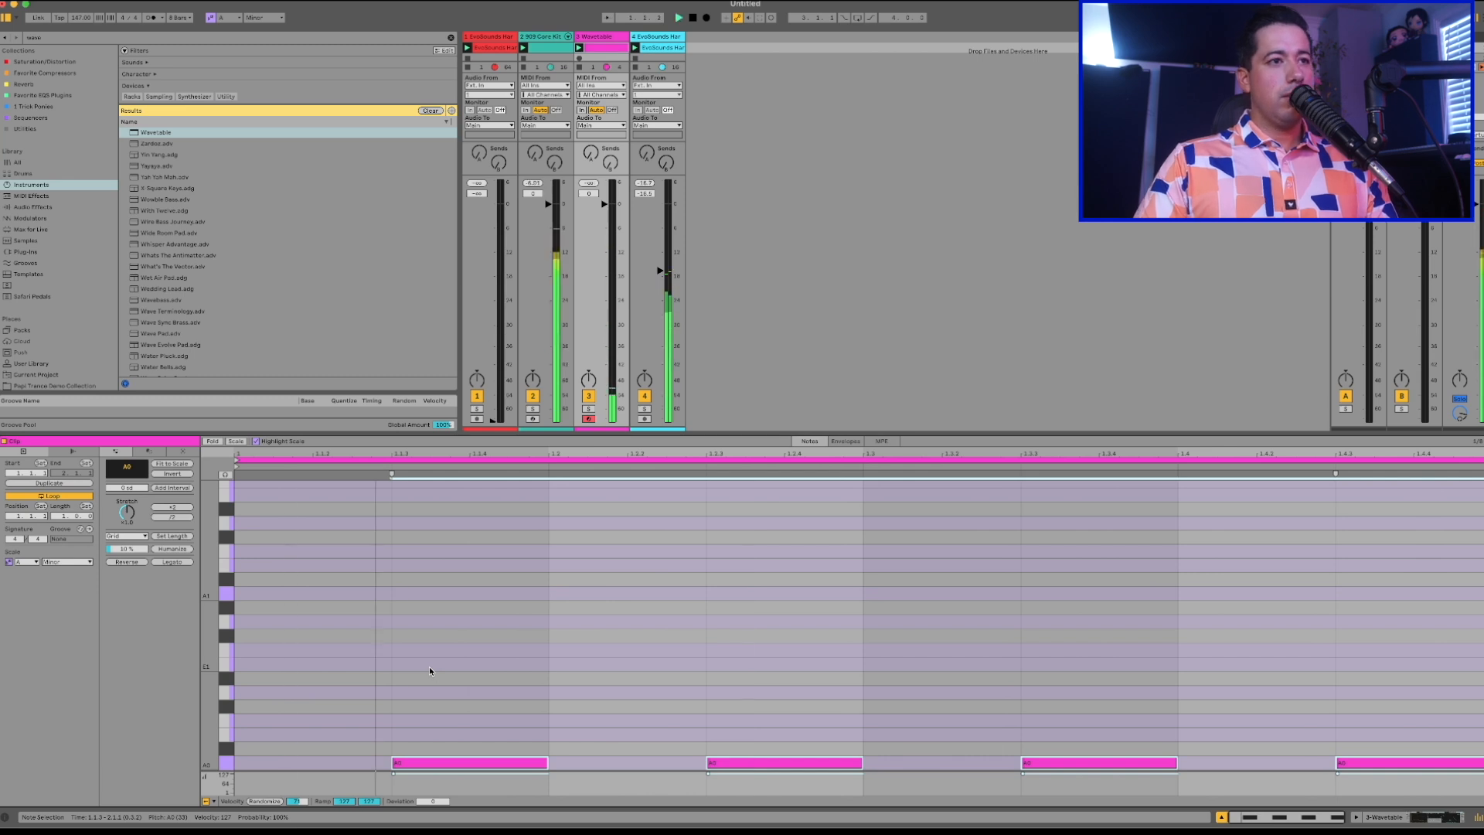
key(shift+Down)
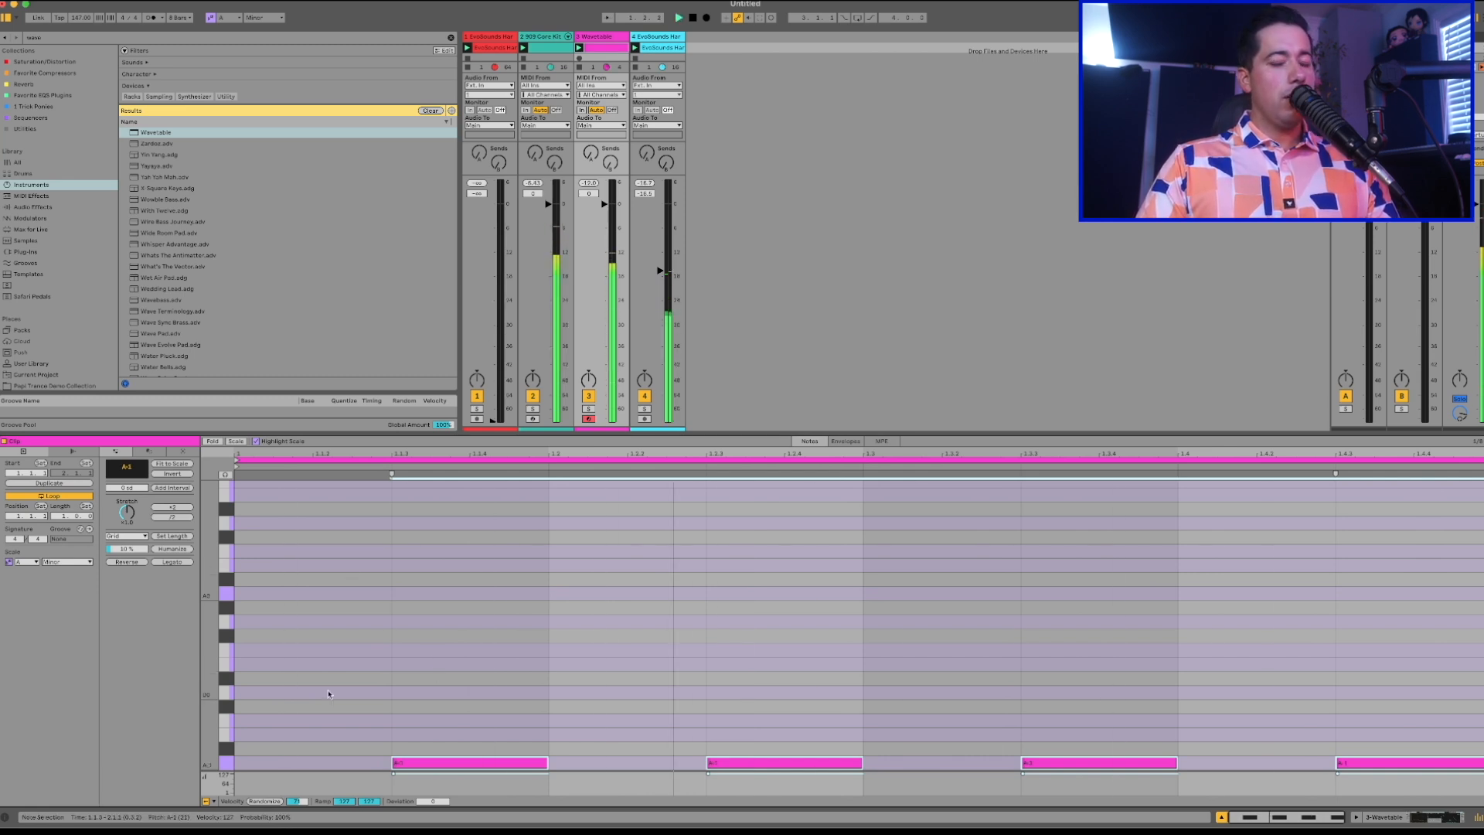
key(shift+Up)
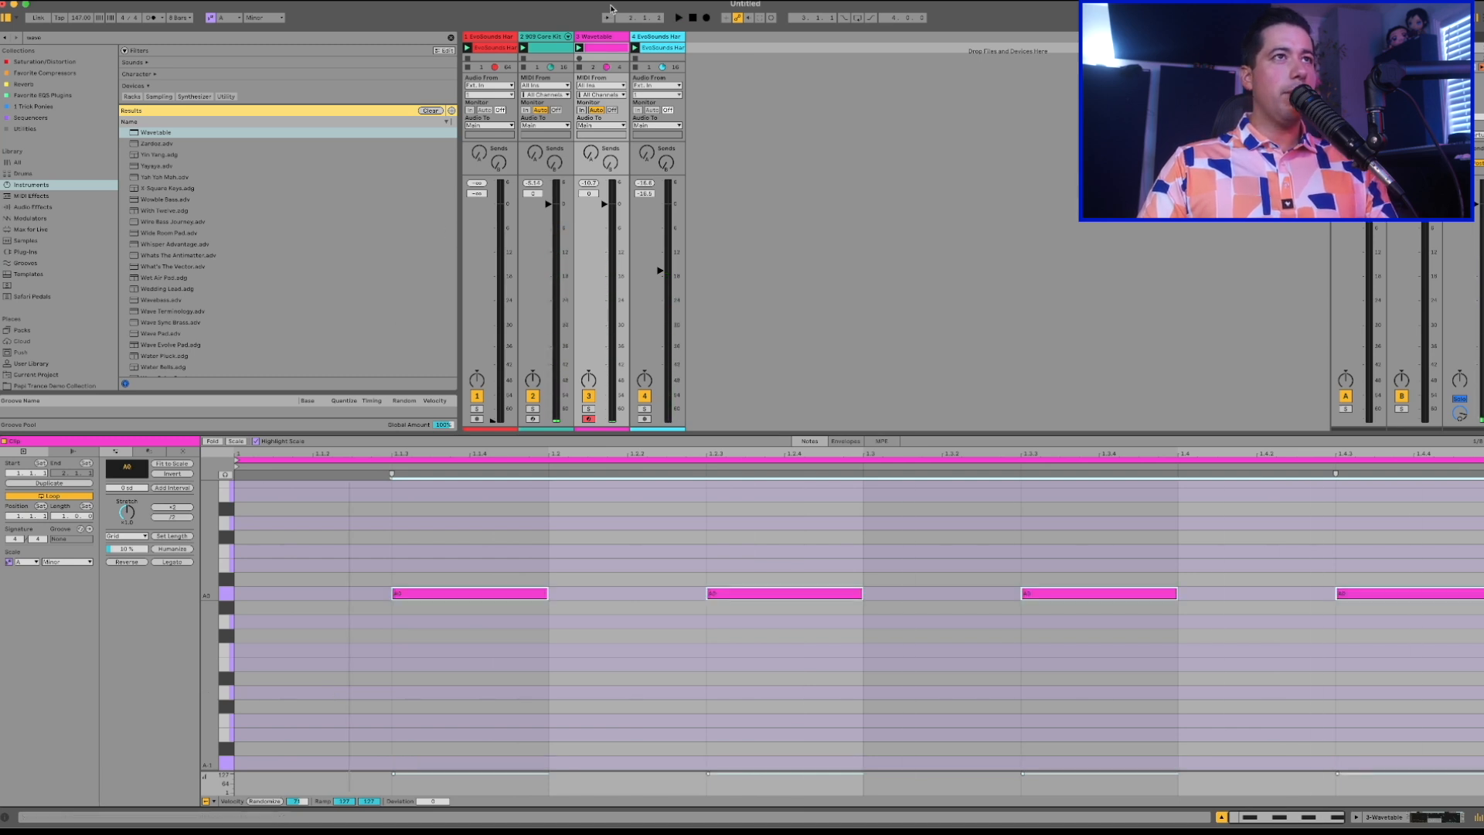
Return to the Wavetable device and lower its first filter's frequency to 1.00 kHz.
key(shift+Tab)
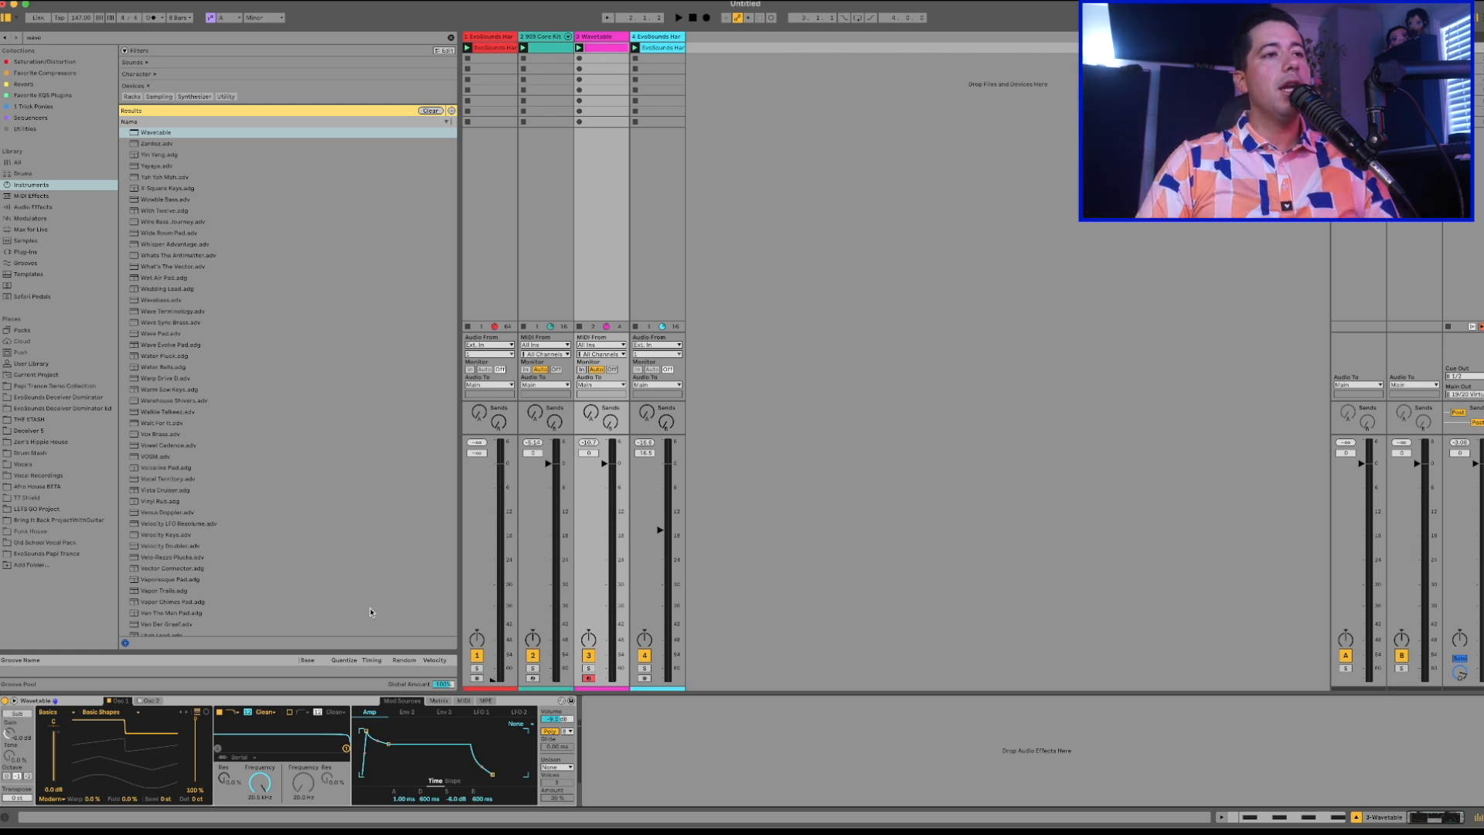
drag(261, 782, 260, 827)
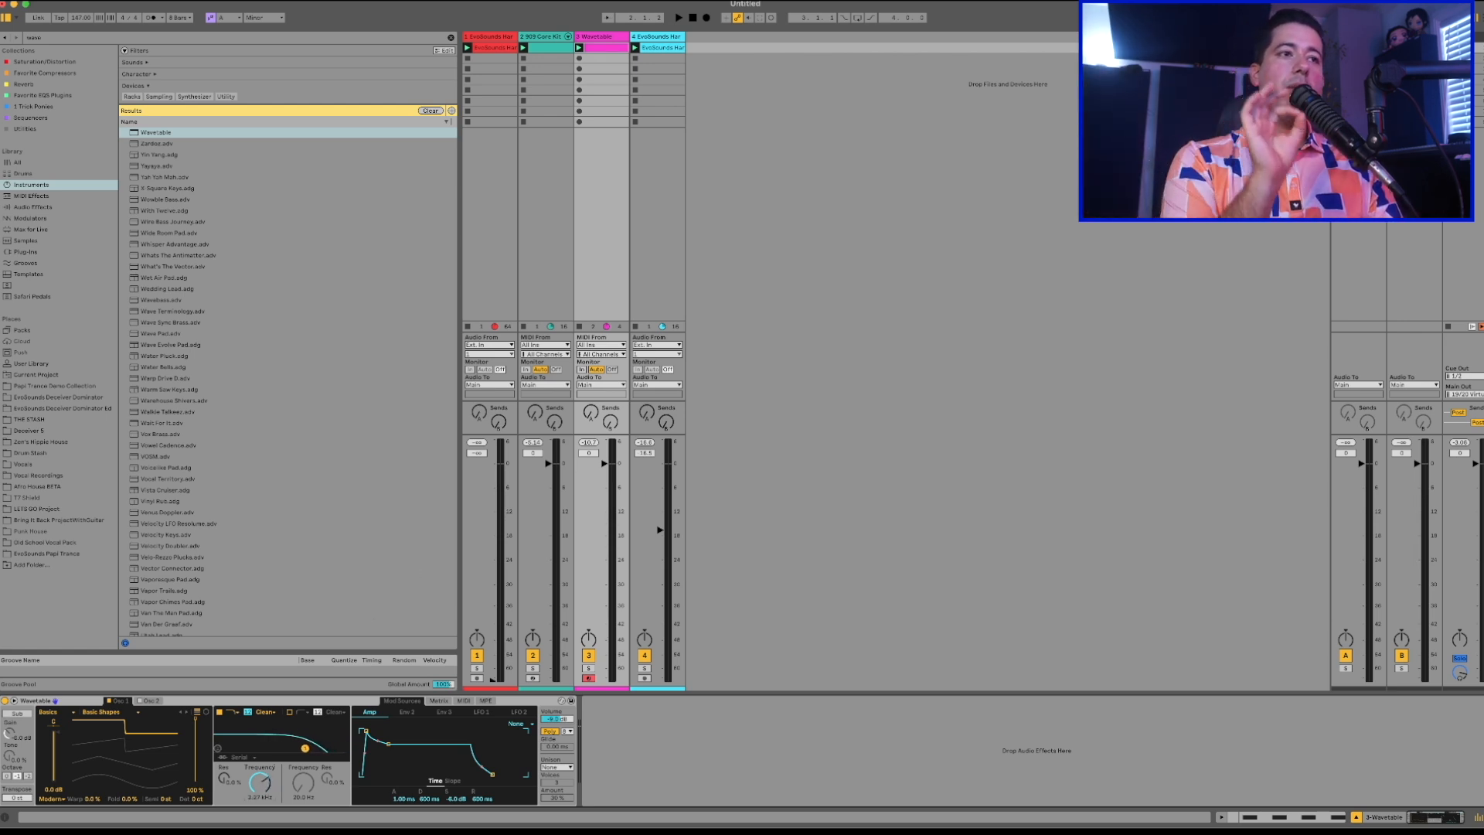
drag(270, 776, 271, 808)
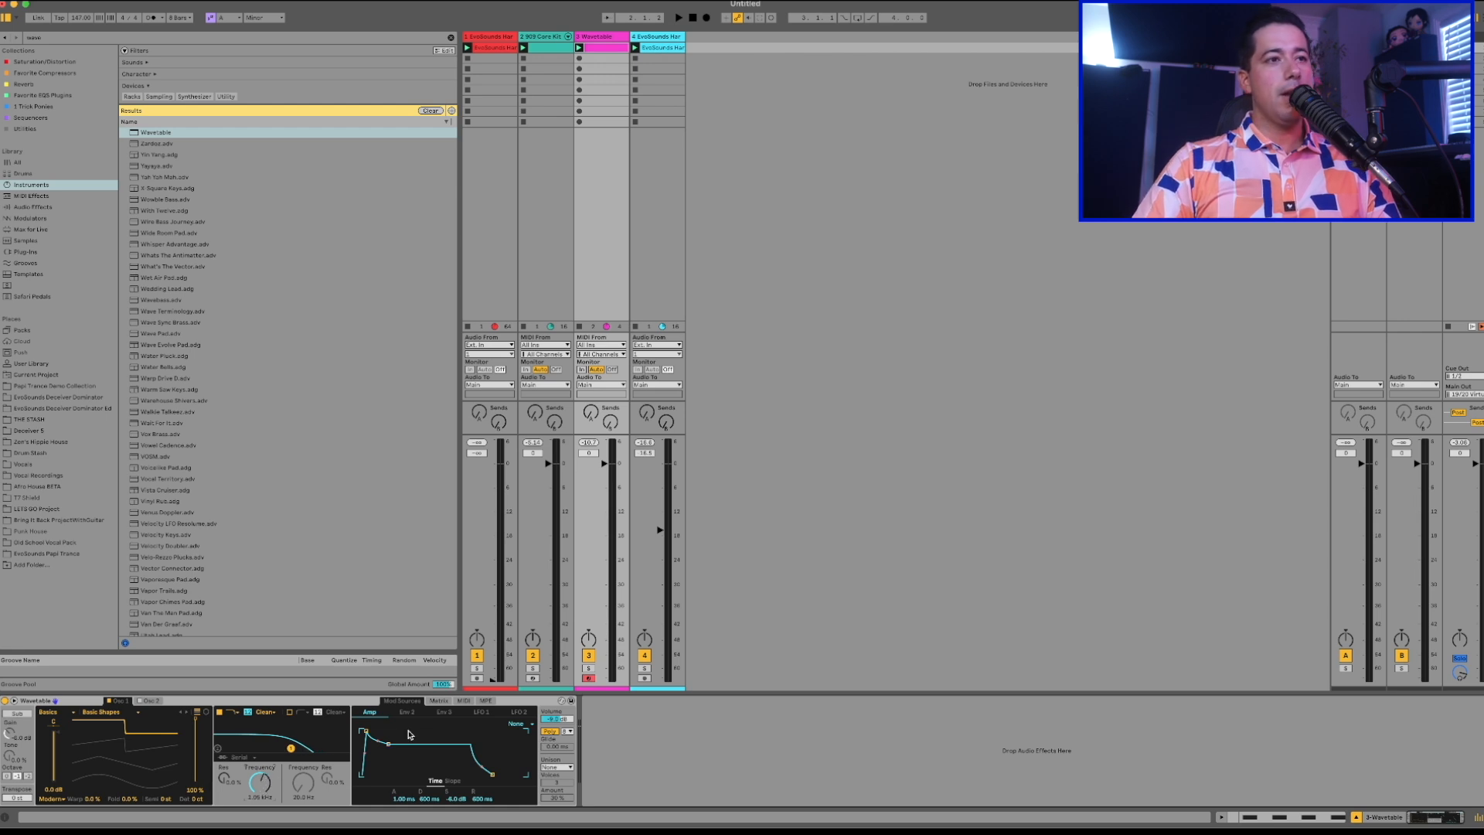
Set the amp envelope's decay to about 258 ms with no sustain, and raise the Wavetable track's volume to about 4.8 dB.
drag(456, 798, 433, 821)
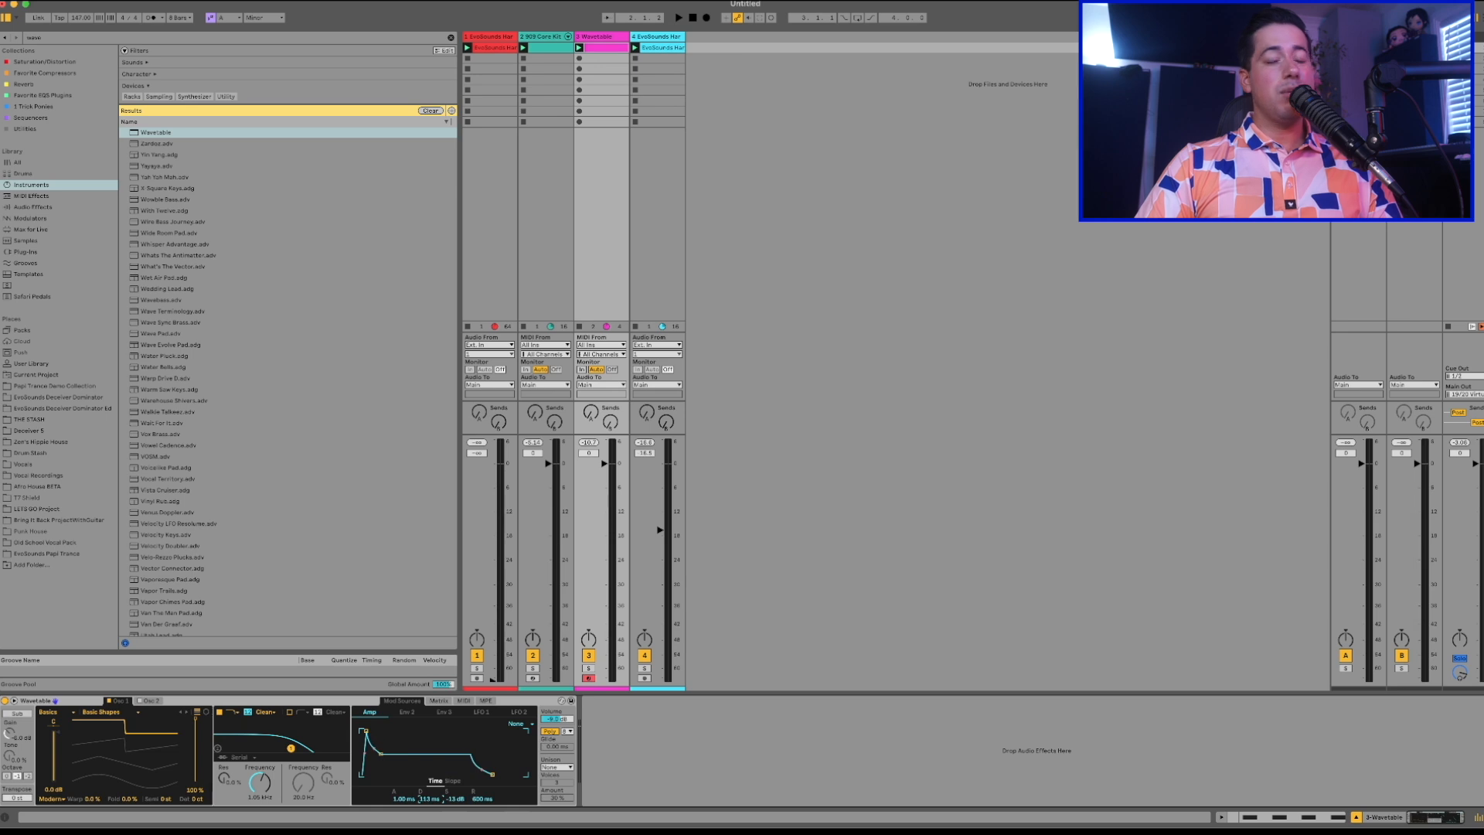
key(space)
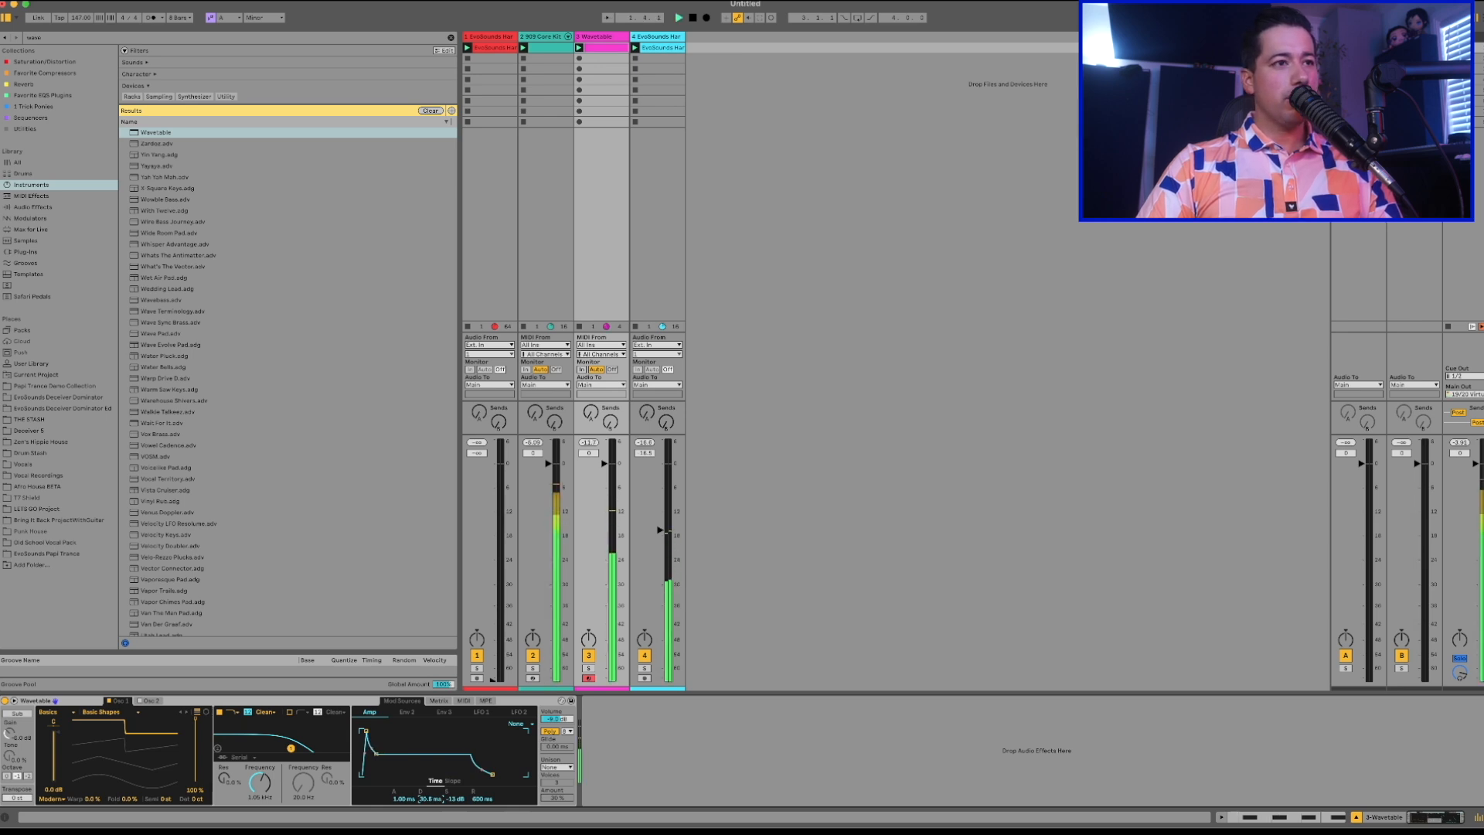
drag(382, 753, 384, 774)
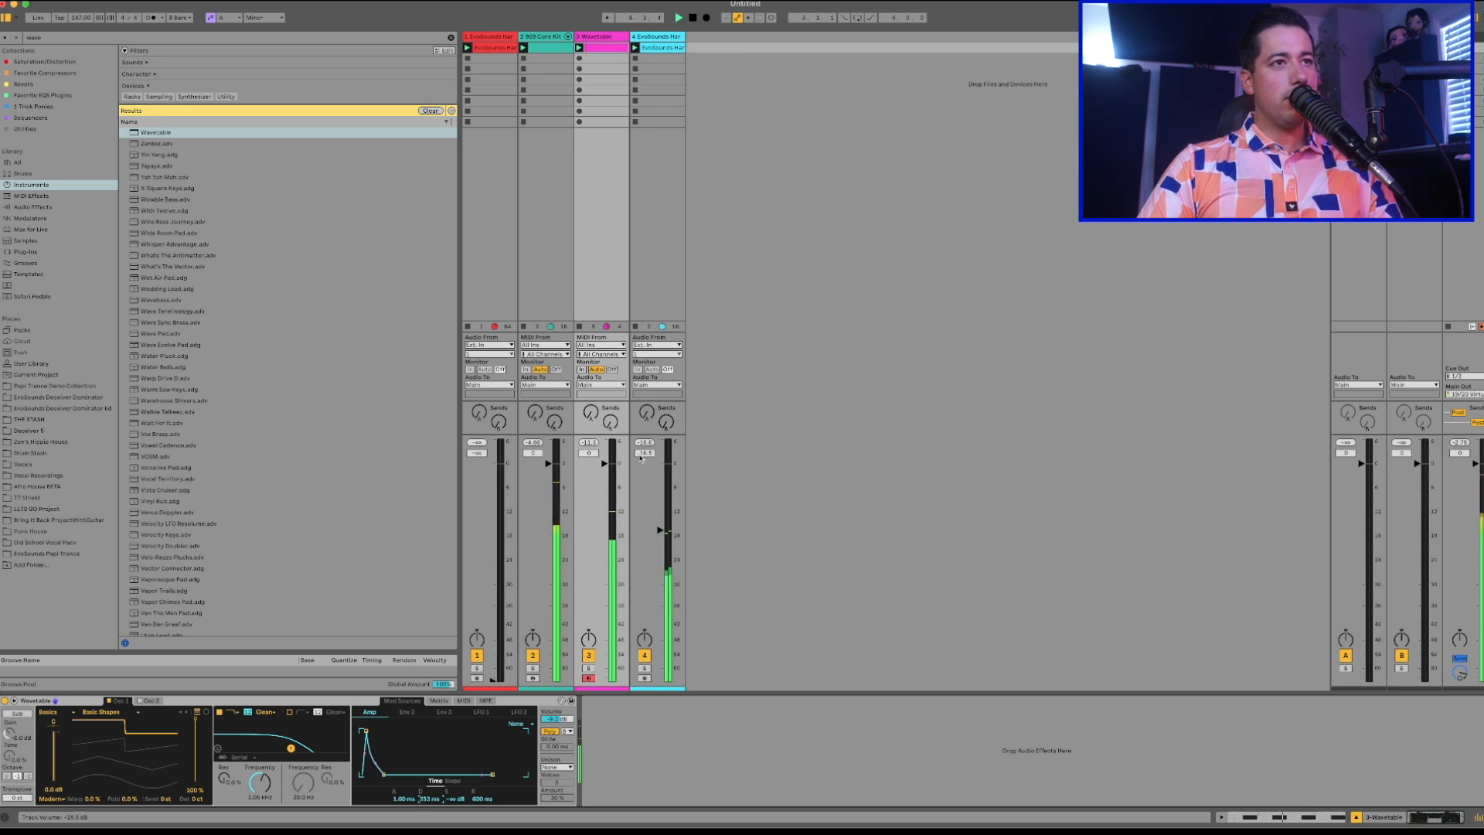
drag(622, 456, 622, 437)
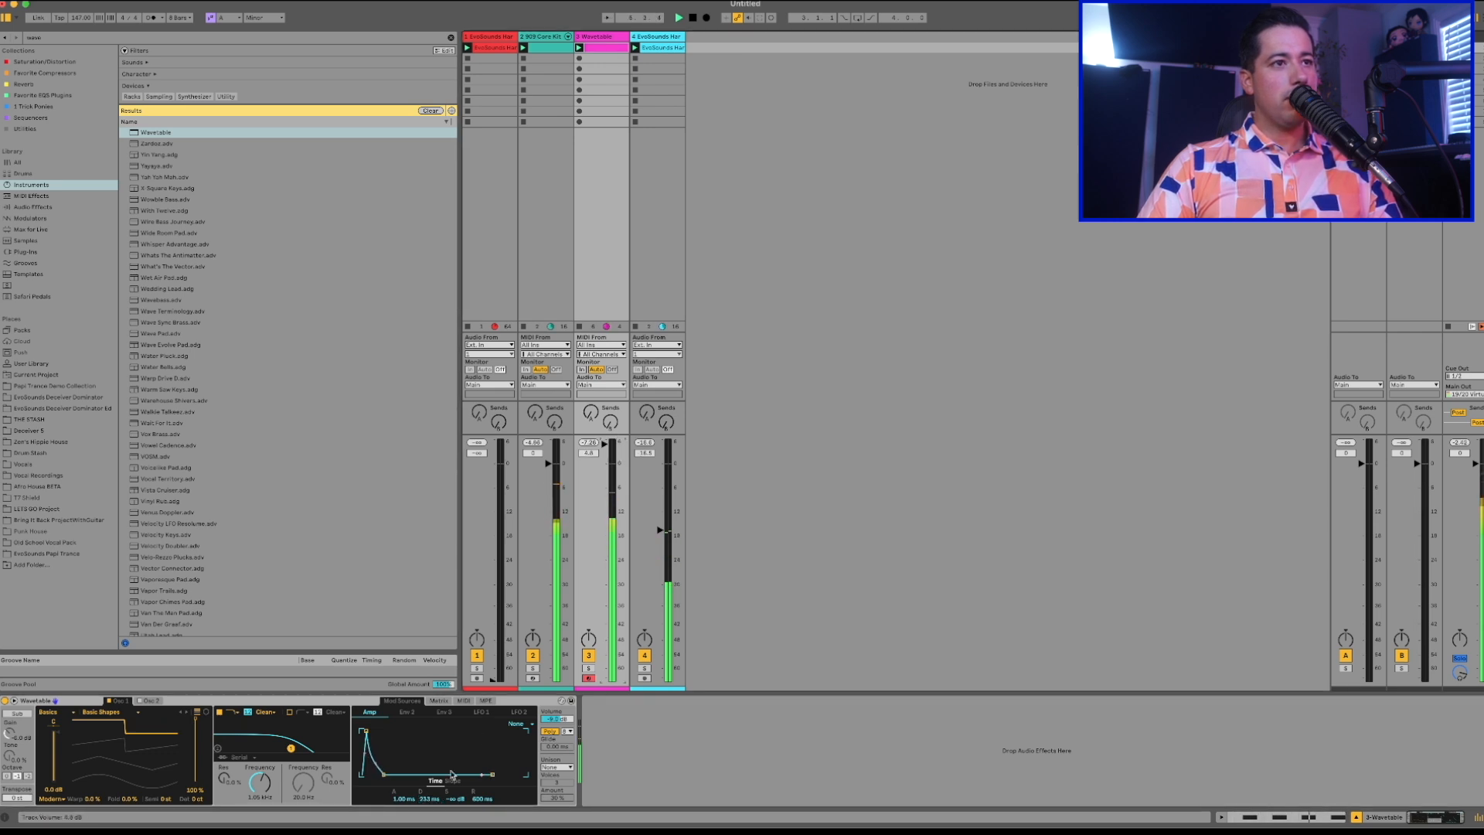
drag(430, 798, 429, 805)
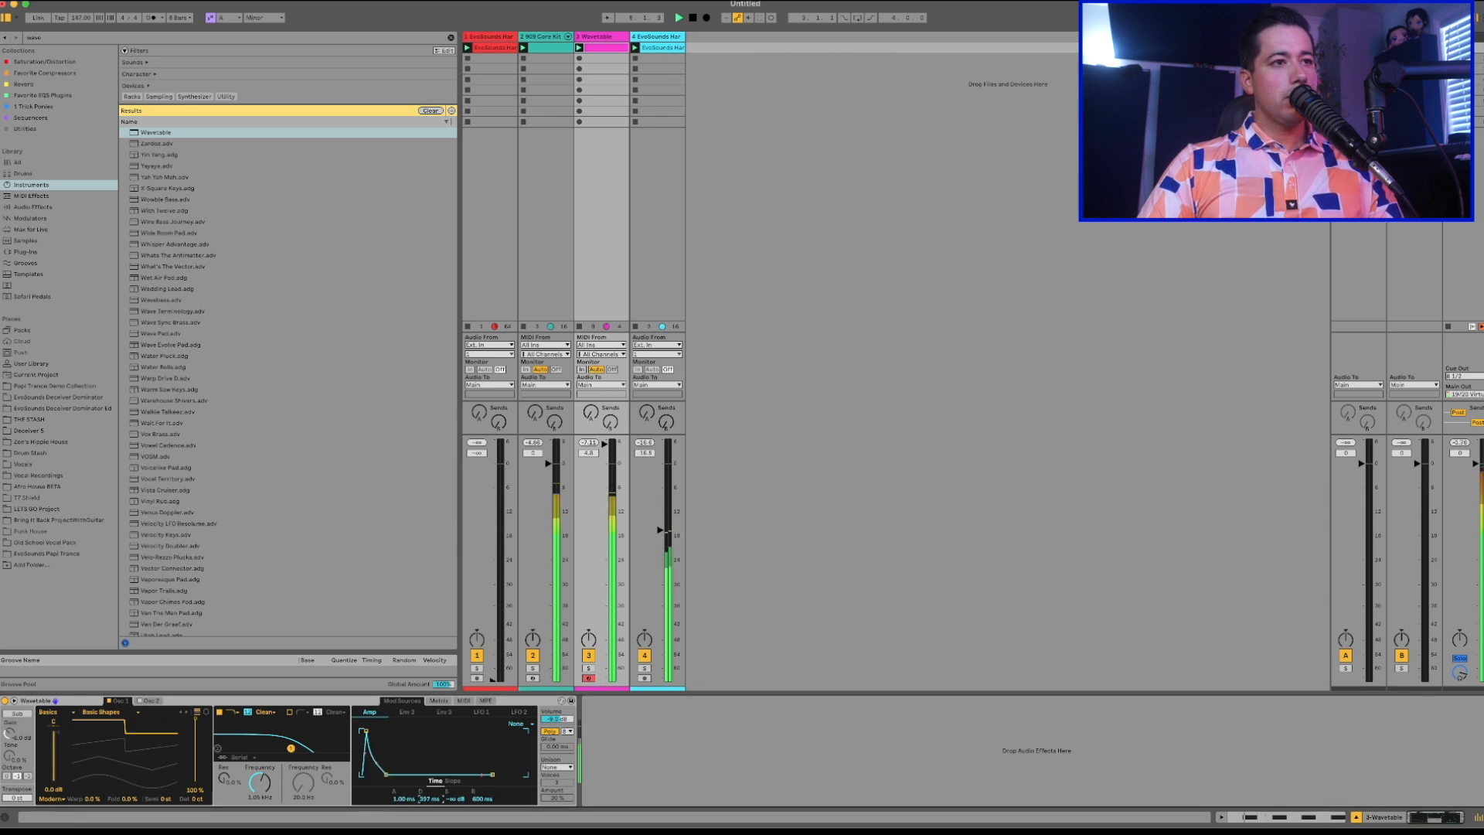
drag(430, 798, 429, 804)
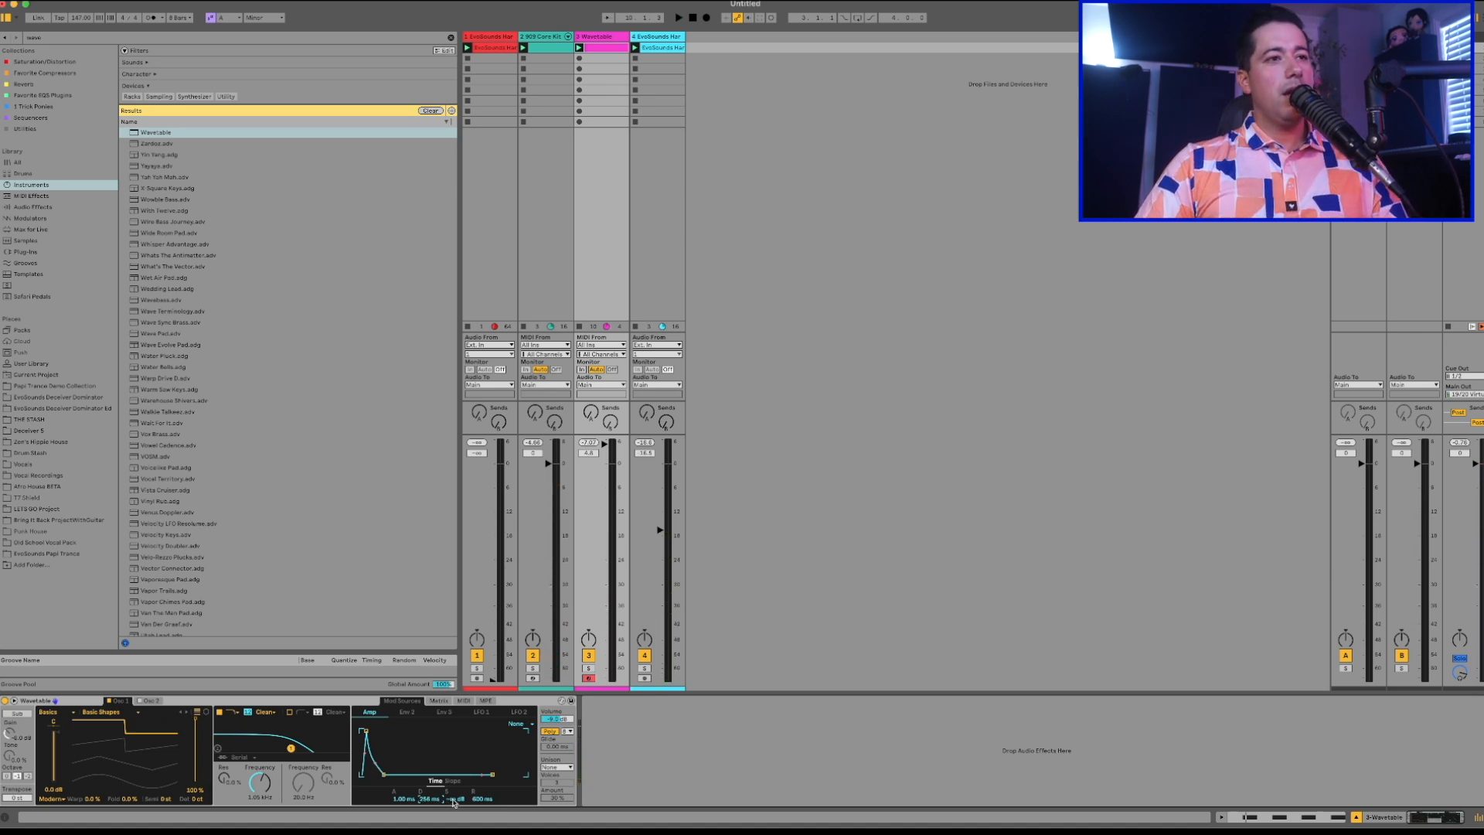
Set the amp envelope's sustain to -14 dB and its release to about 1 ms, checking the sound in playback.
mouse_move(456, 799)
mouse_down()
mouse_move(455, 761)
mouse_move(459, 808)
mouse_up()
key(space)
key(space)
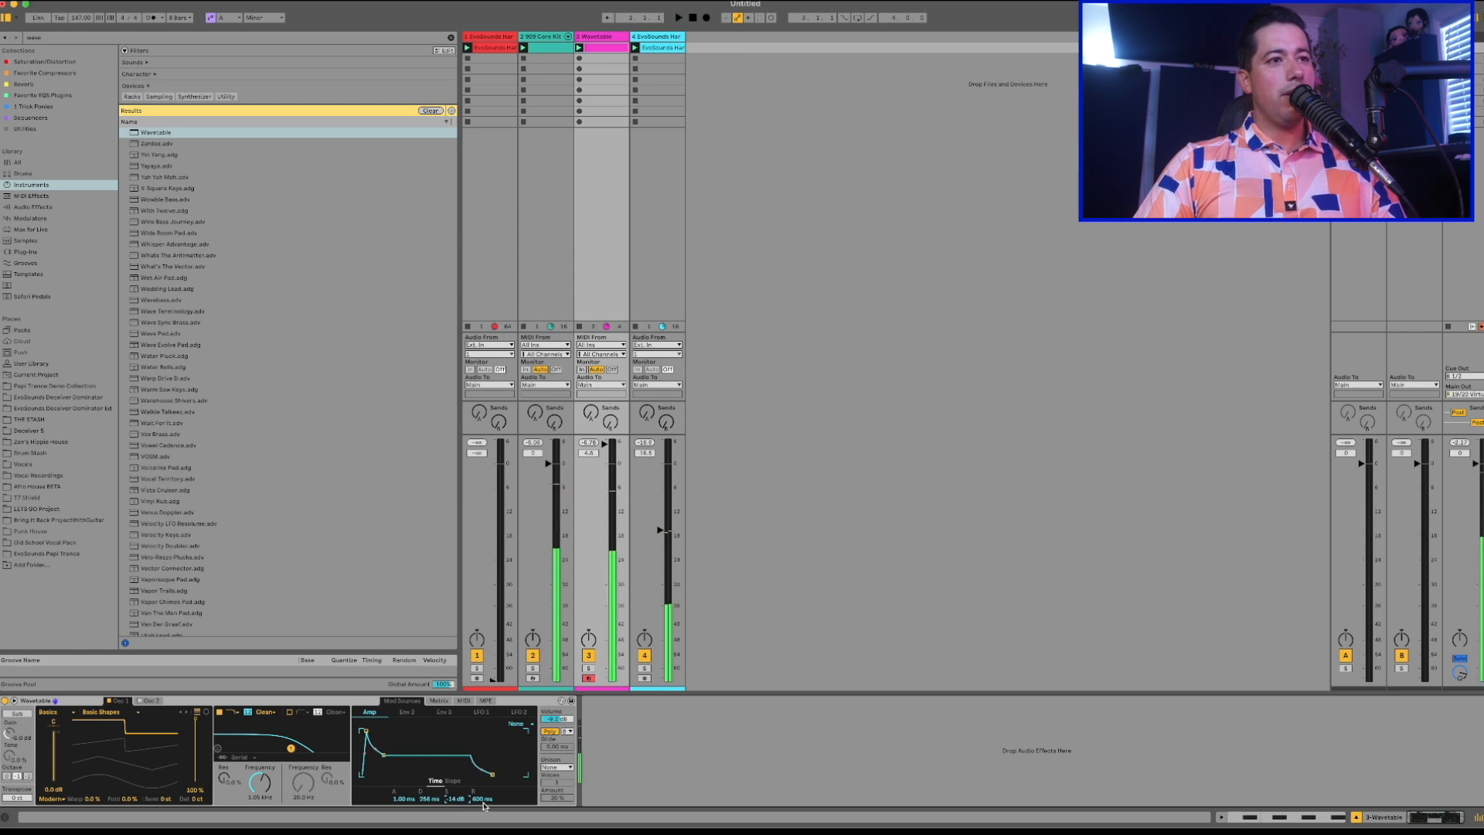
drag(482, 799, 483, 821)
key(space)
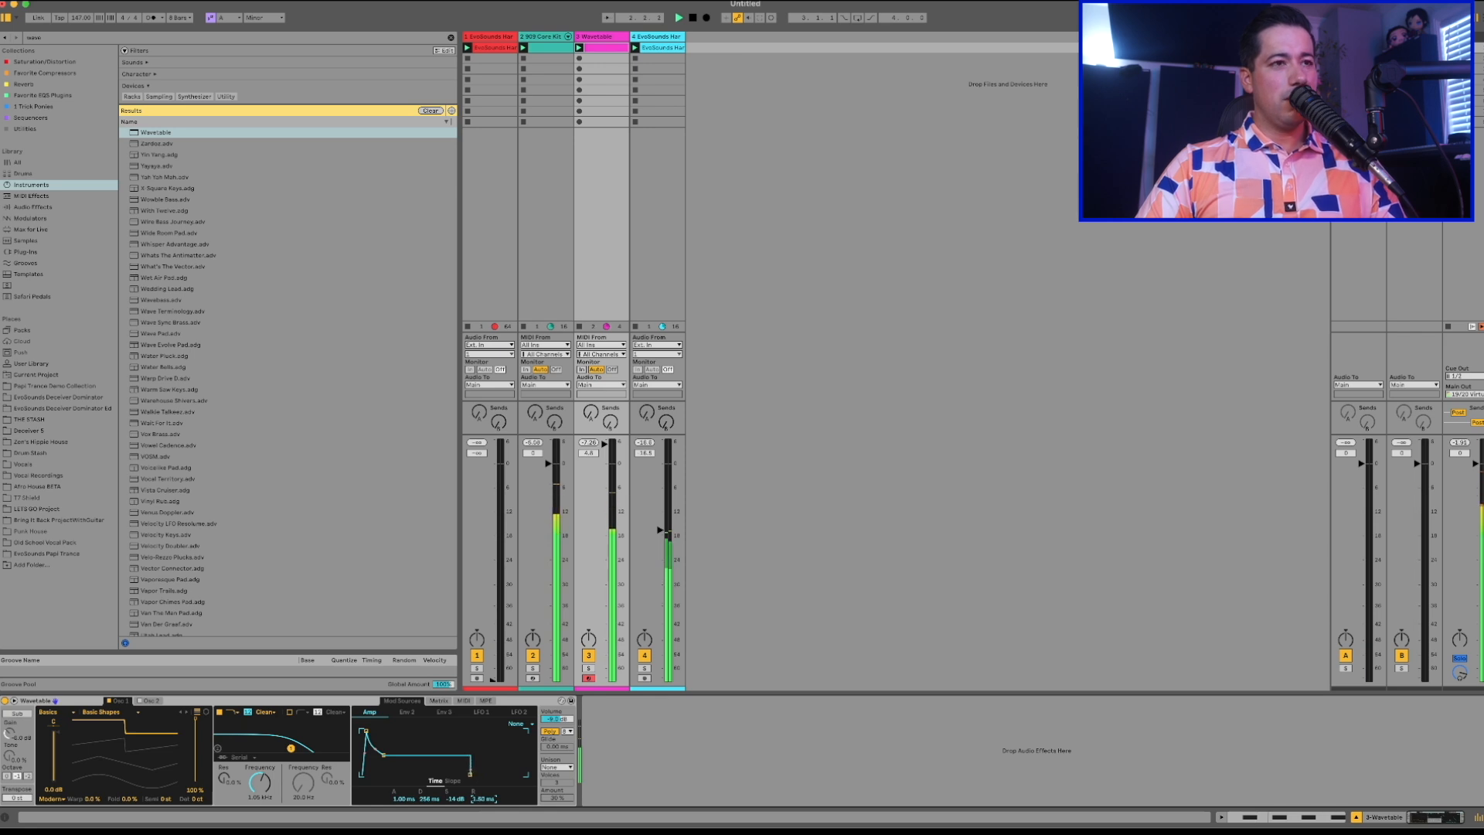
drag(483, 798, 483, 798)
key(space)
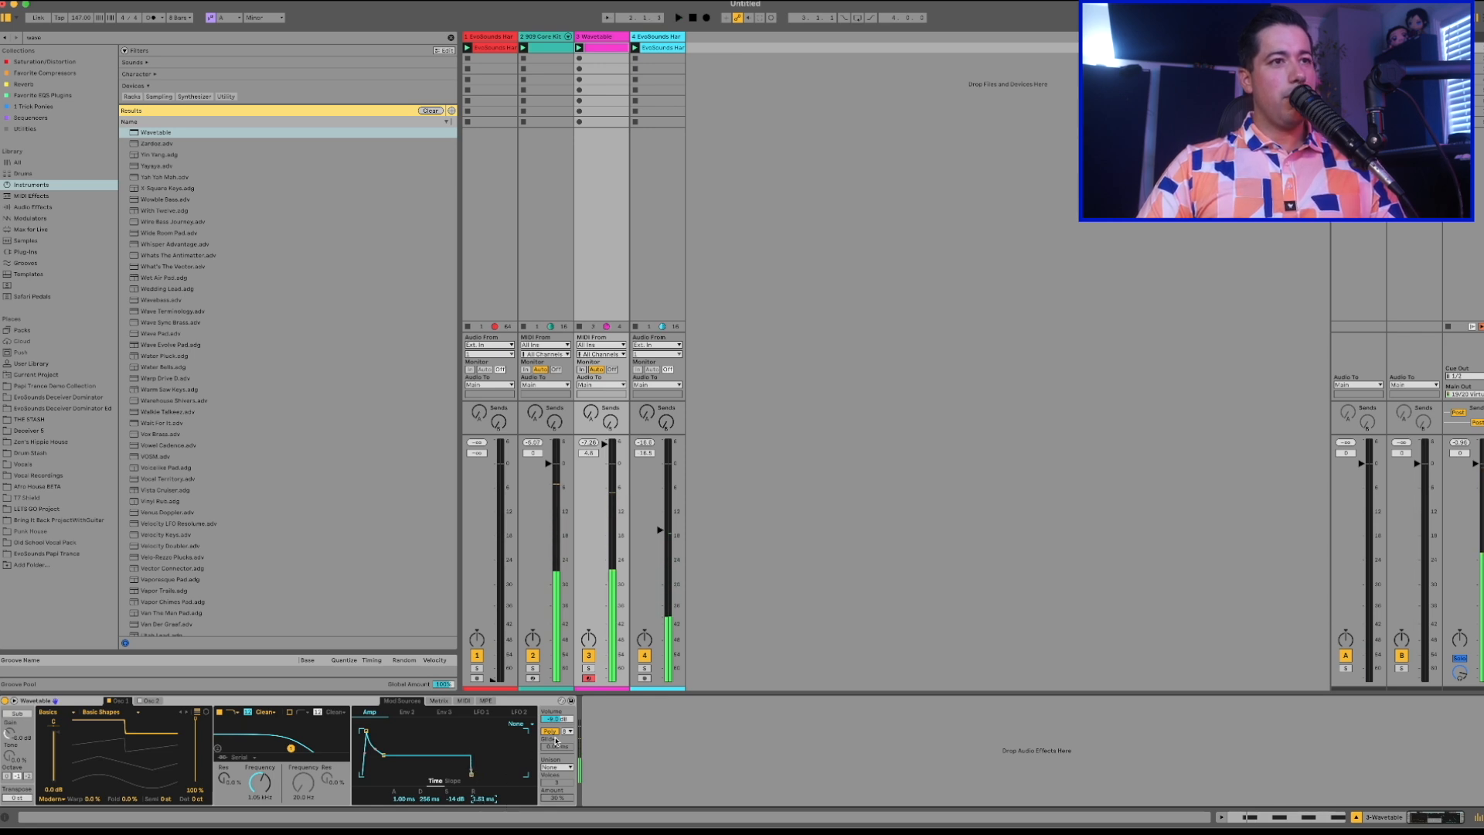
Switch Wavetable from poly to mono and sweep the first filter's frequency down to about 260 Hz during playback.
click(551, 731)
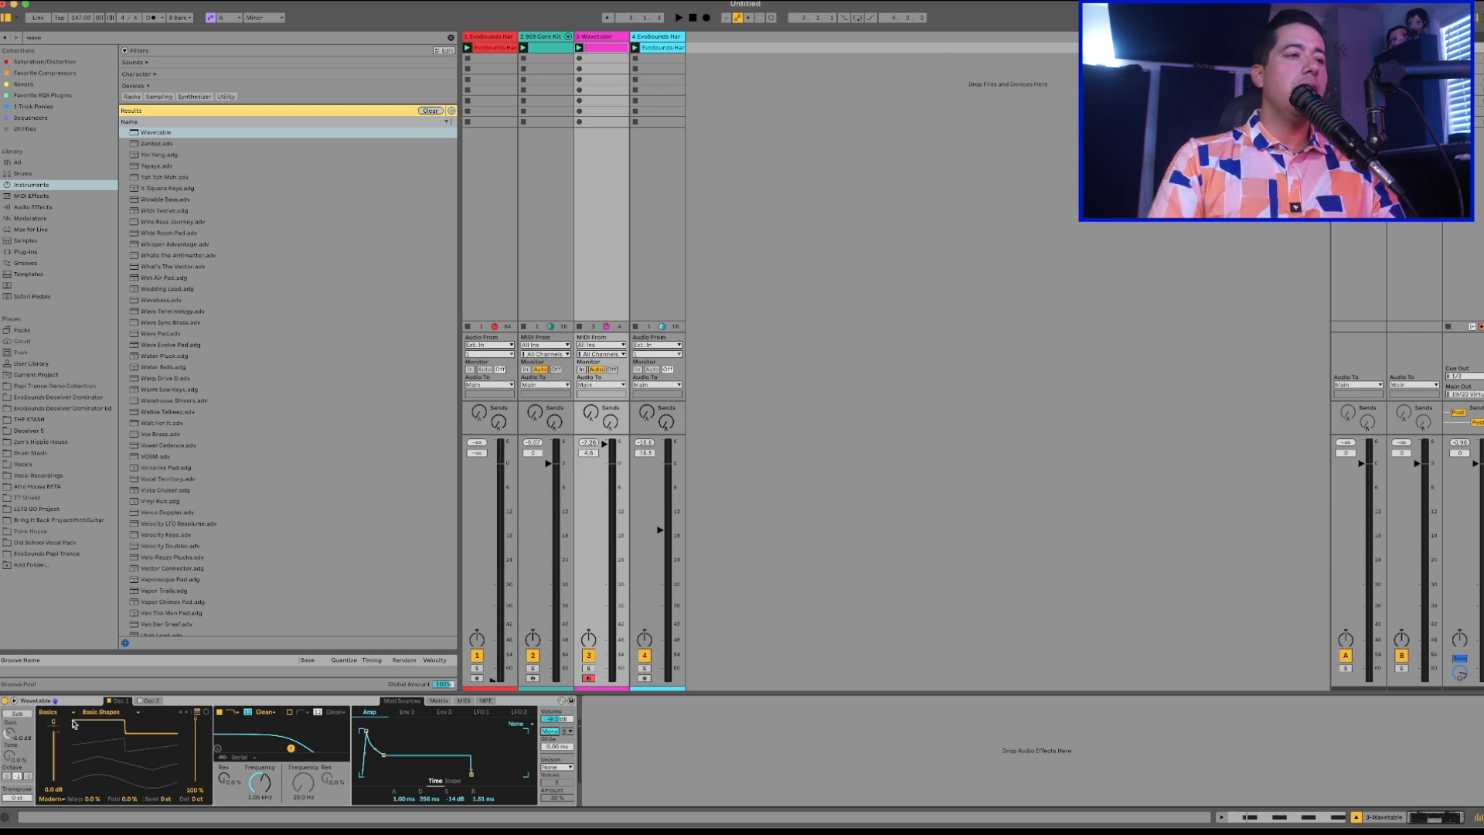
key(space)
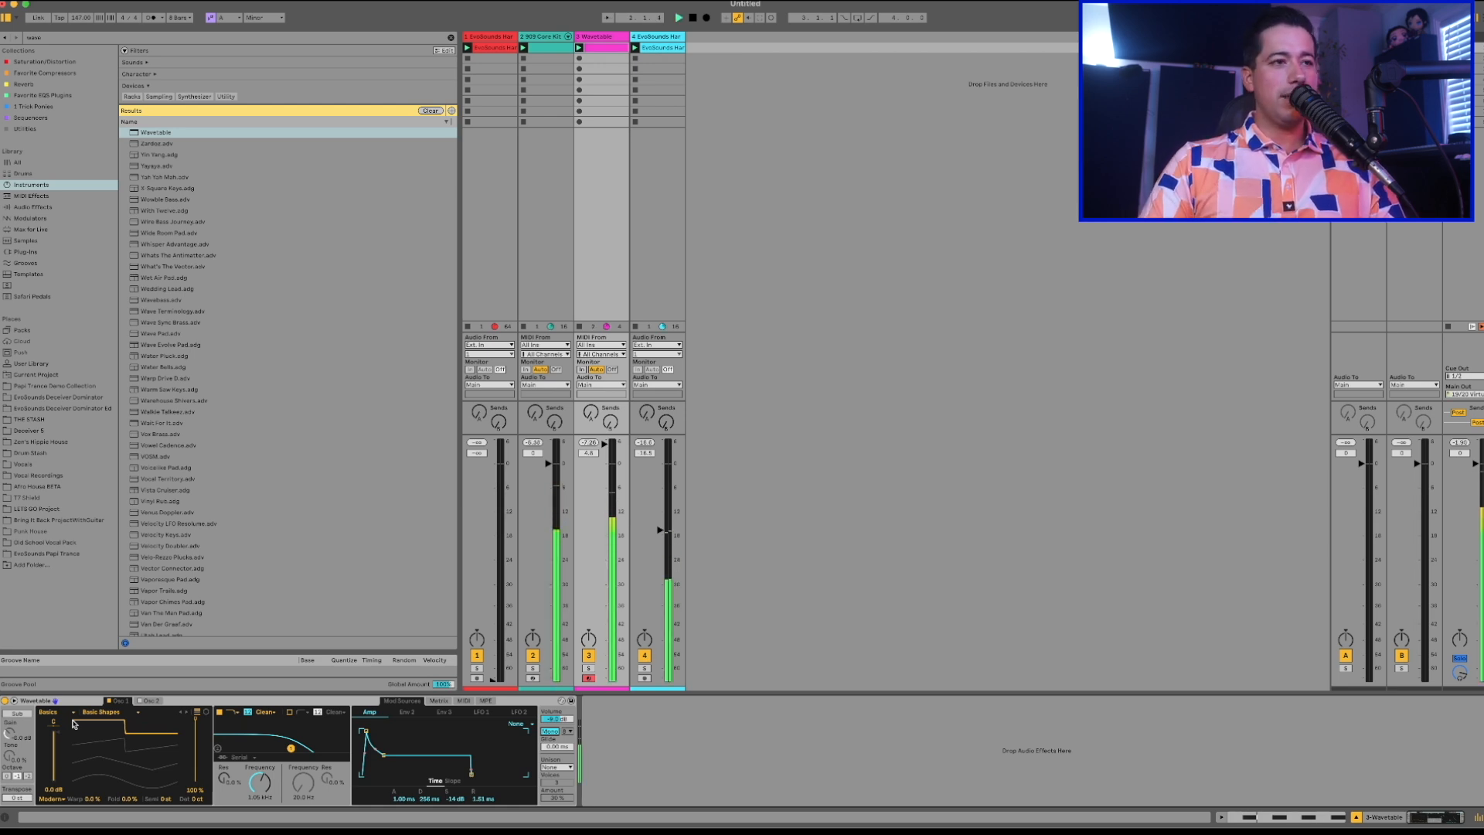
drag(249, 783, 252, 784)
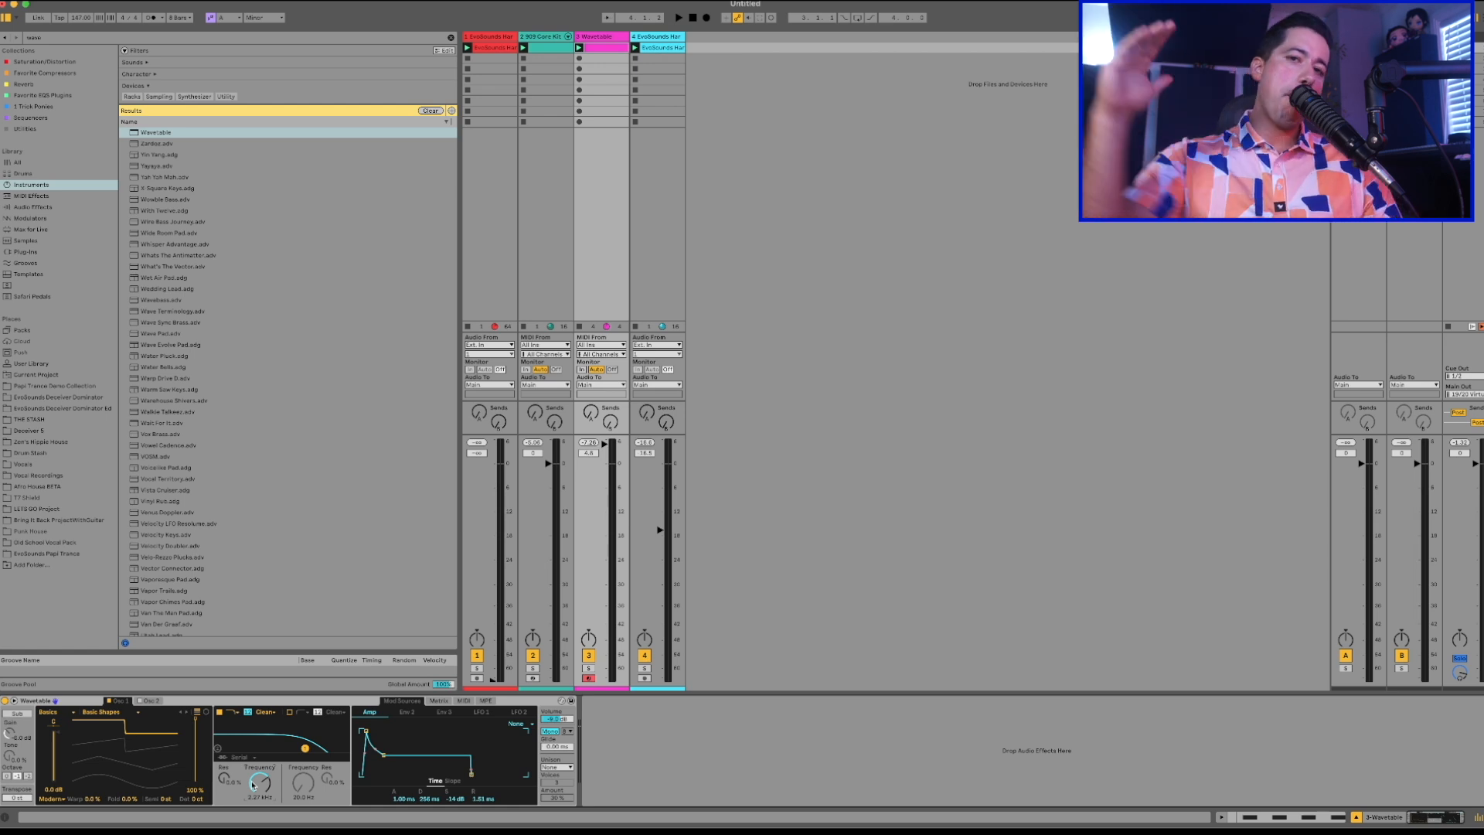
key(space)
drag(252, 784, 252, 784)
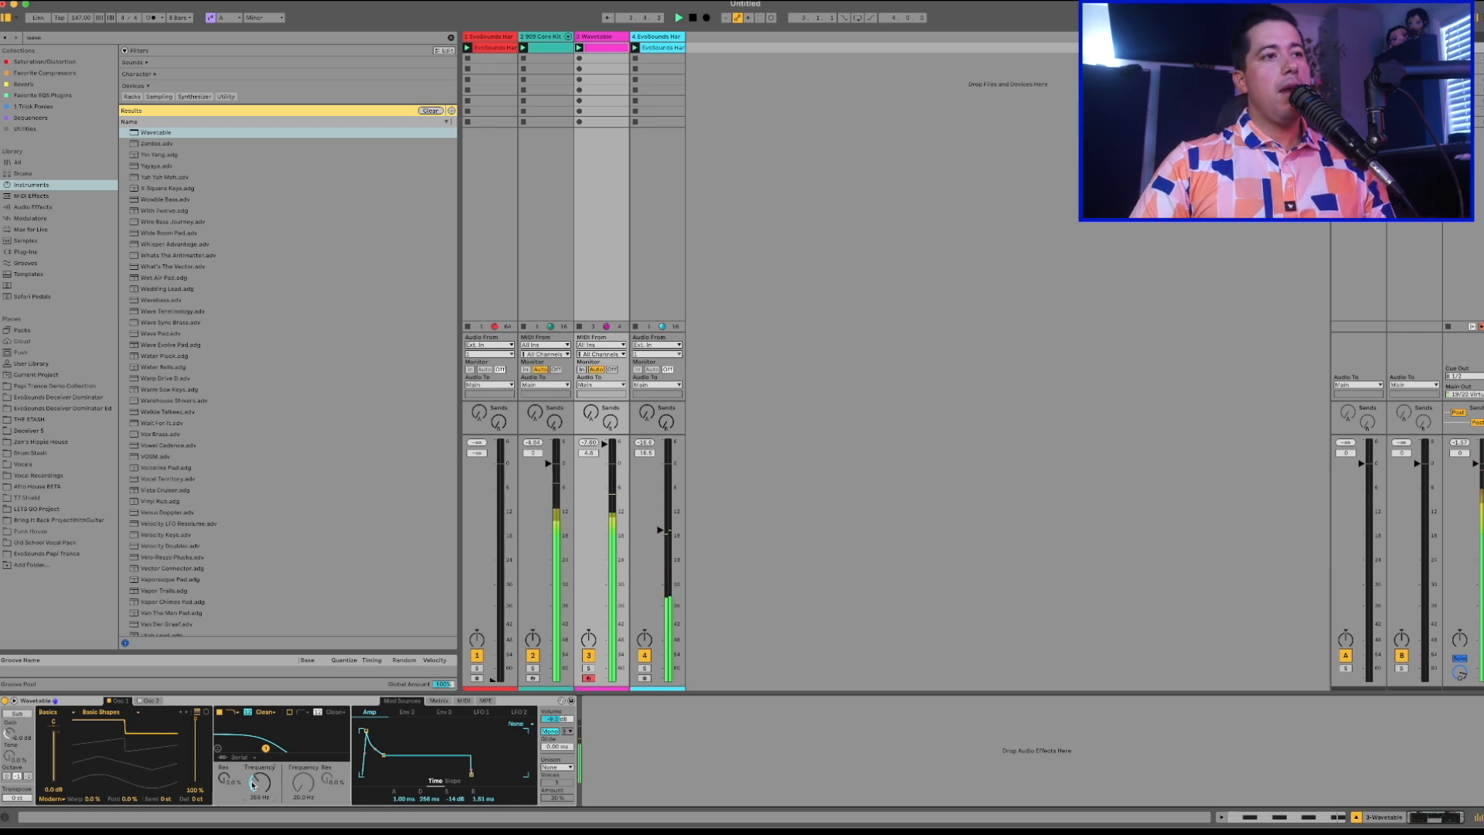
Stop playback, raise the first filter's resonance slightly, and lower its frequency to about 180 Hz.
key(space)
drag(252, 784, 222, 781)
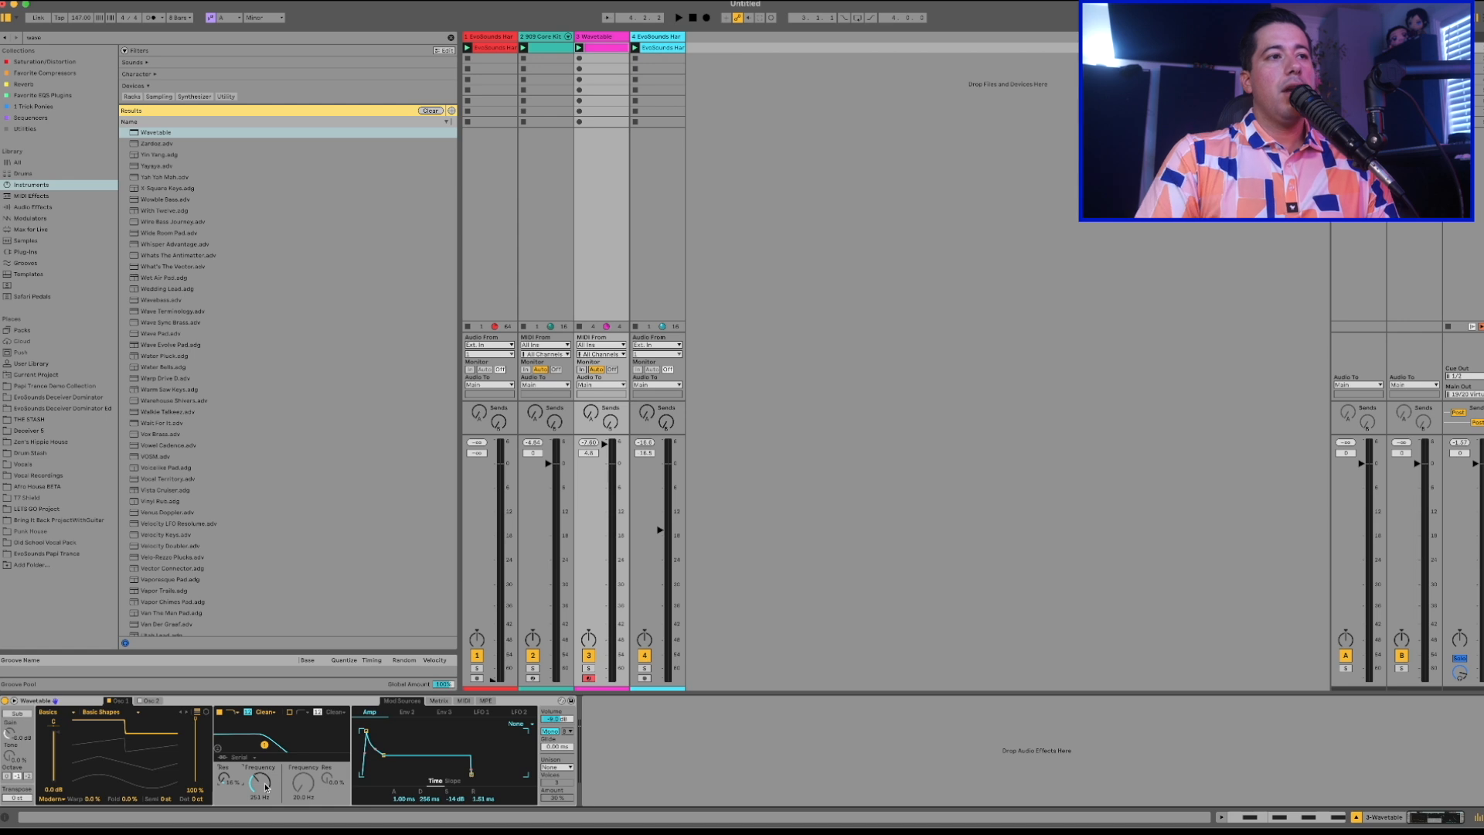
drag(264, 745, 258, 746)
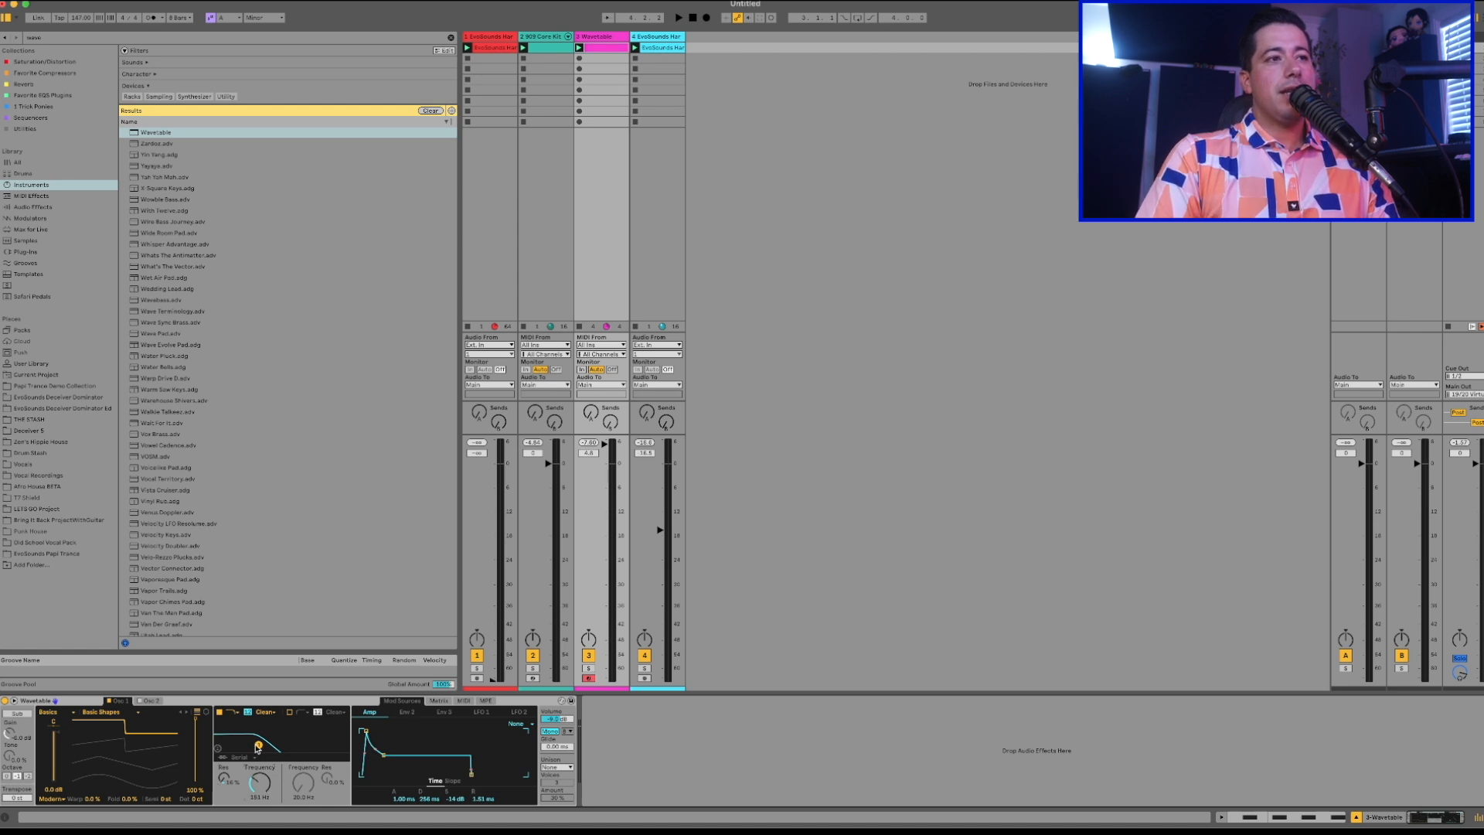
double_click(443, 703)
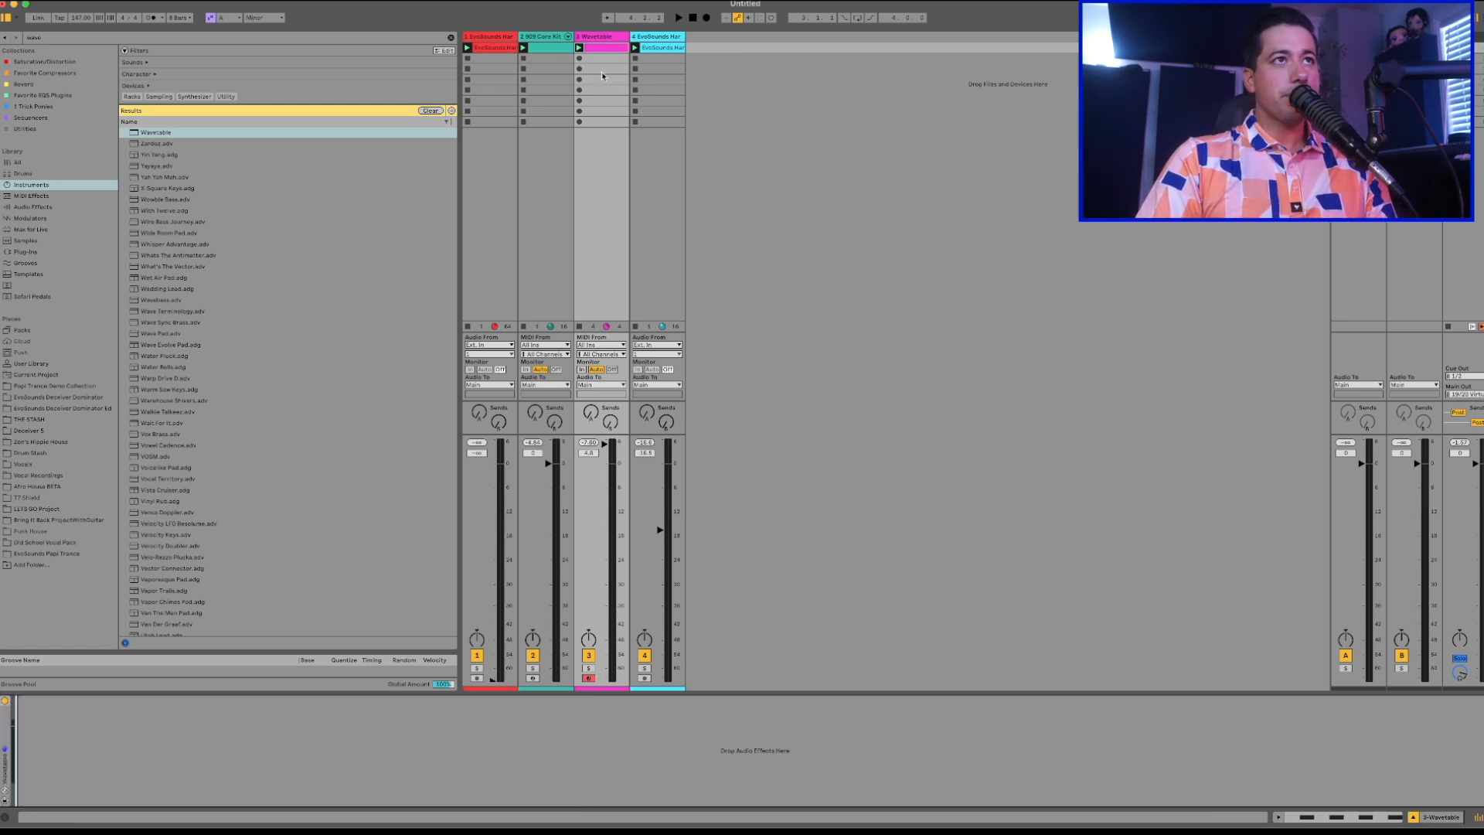
click(6, 717)
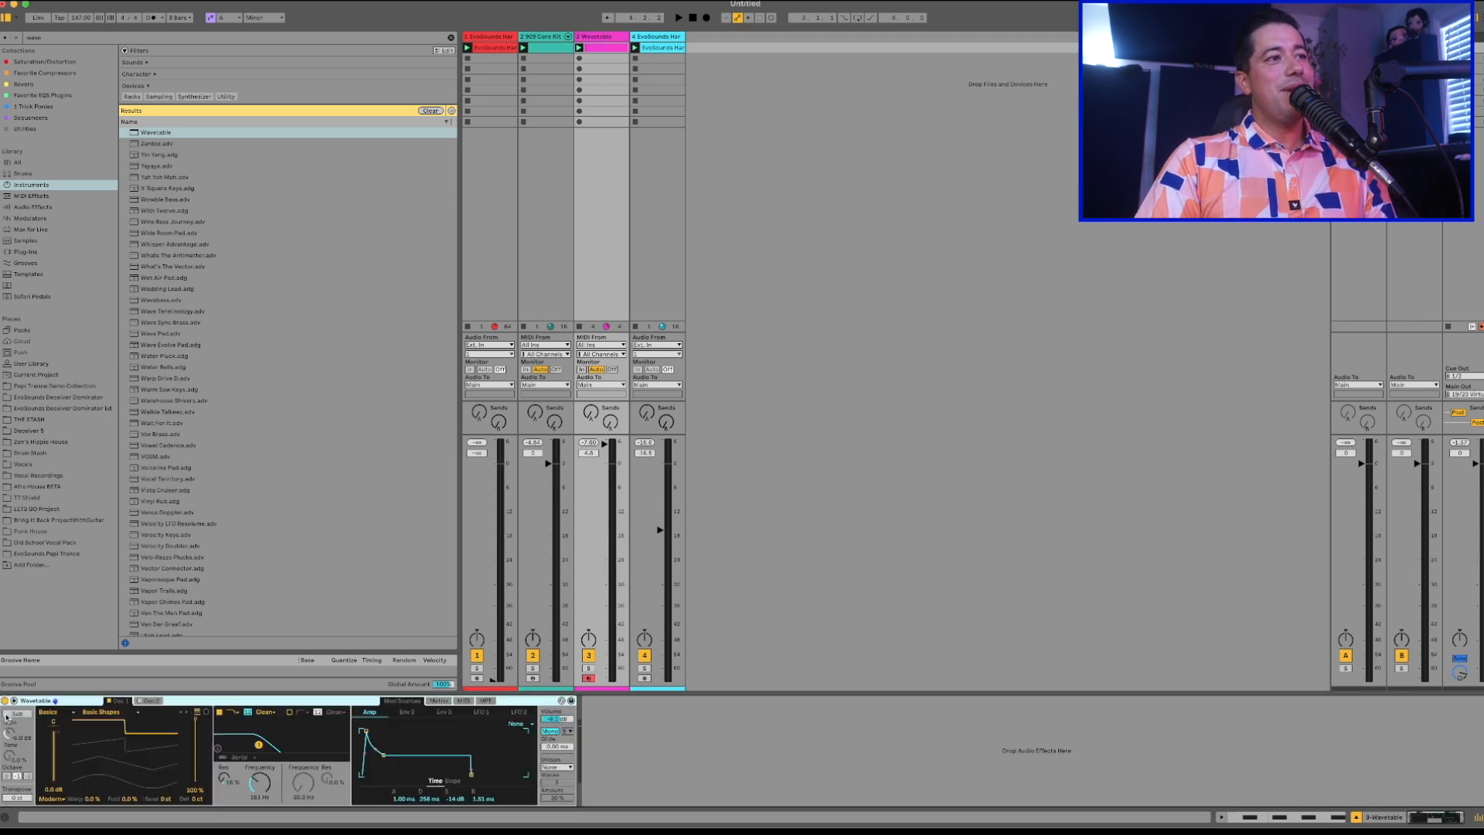
Route Env 2 to the first filter's frequency in the modulation matrix and lower the filter's base frequency to about 104 Hz.
click(447, 702)
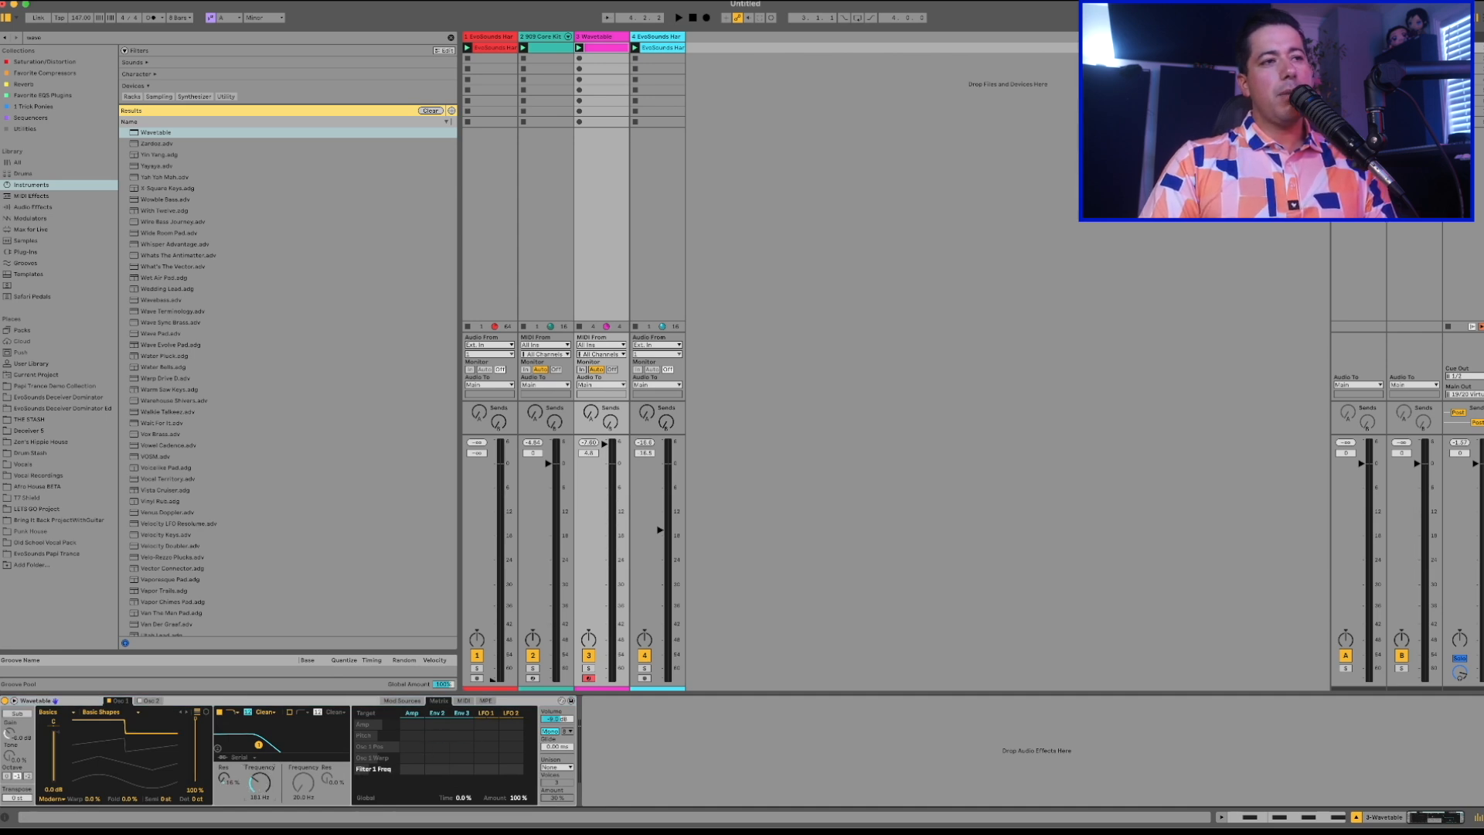
drag(258, 790, 259, 719)
drag(259, 783, 260, 832)
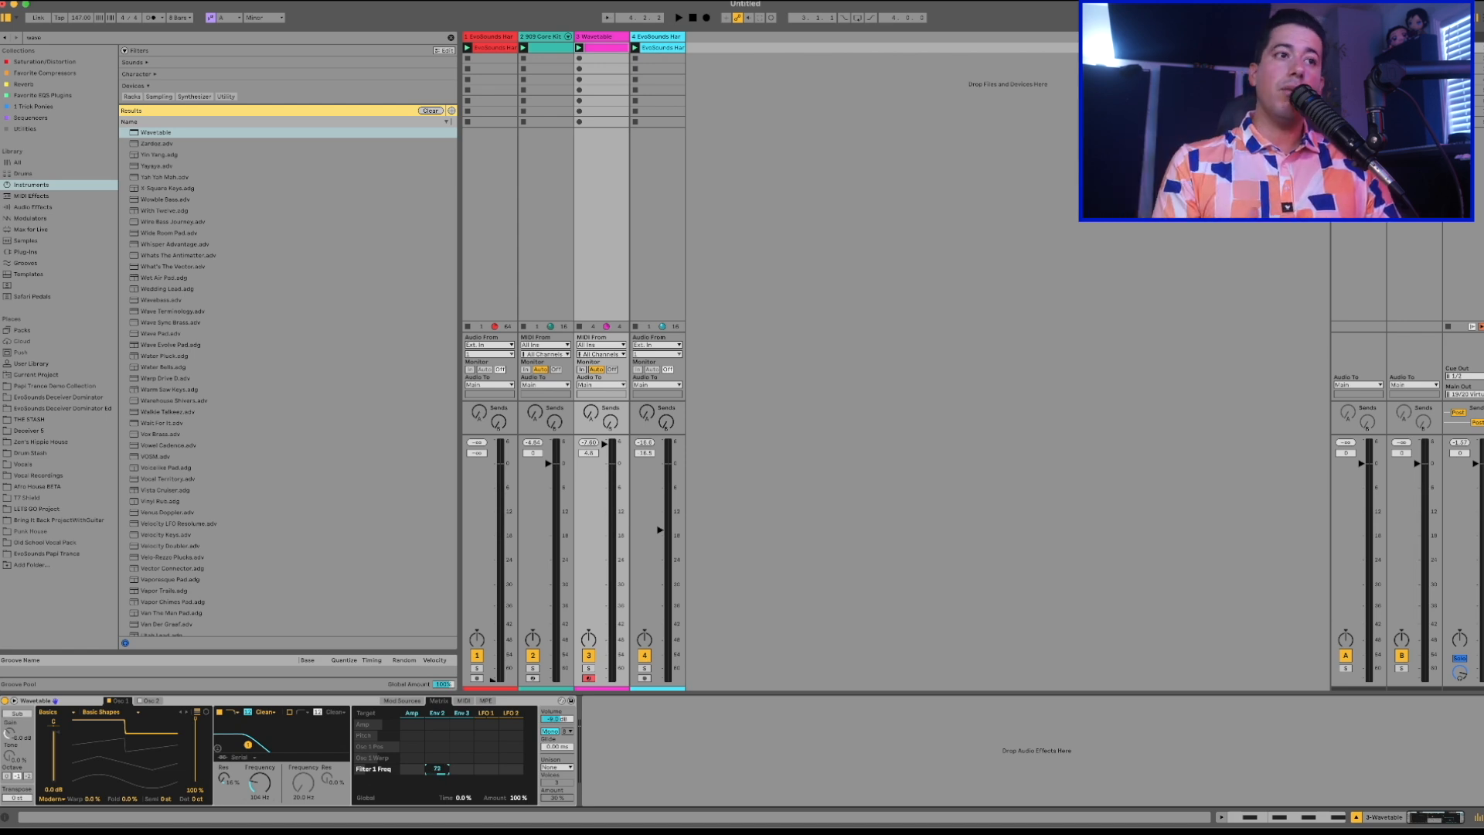
Set Env 2's sustain to 0% and shorten its decay, checking the bass in playback.
click(402, 701)
click(443, 712)
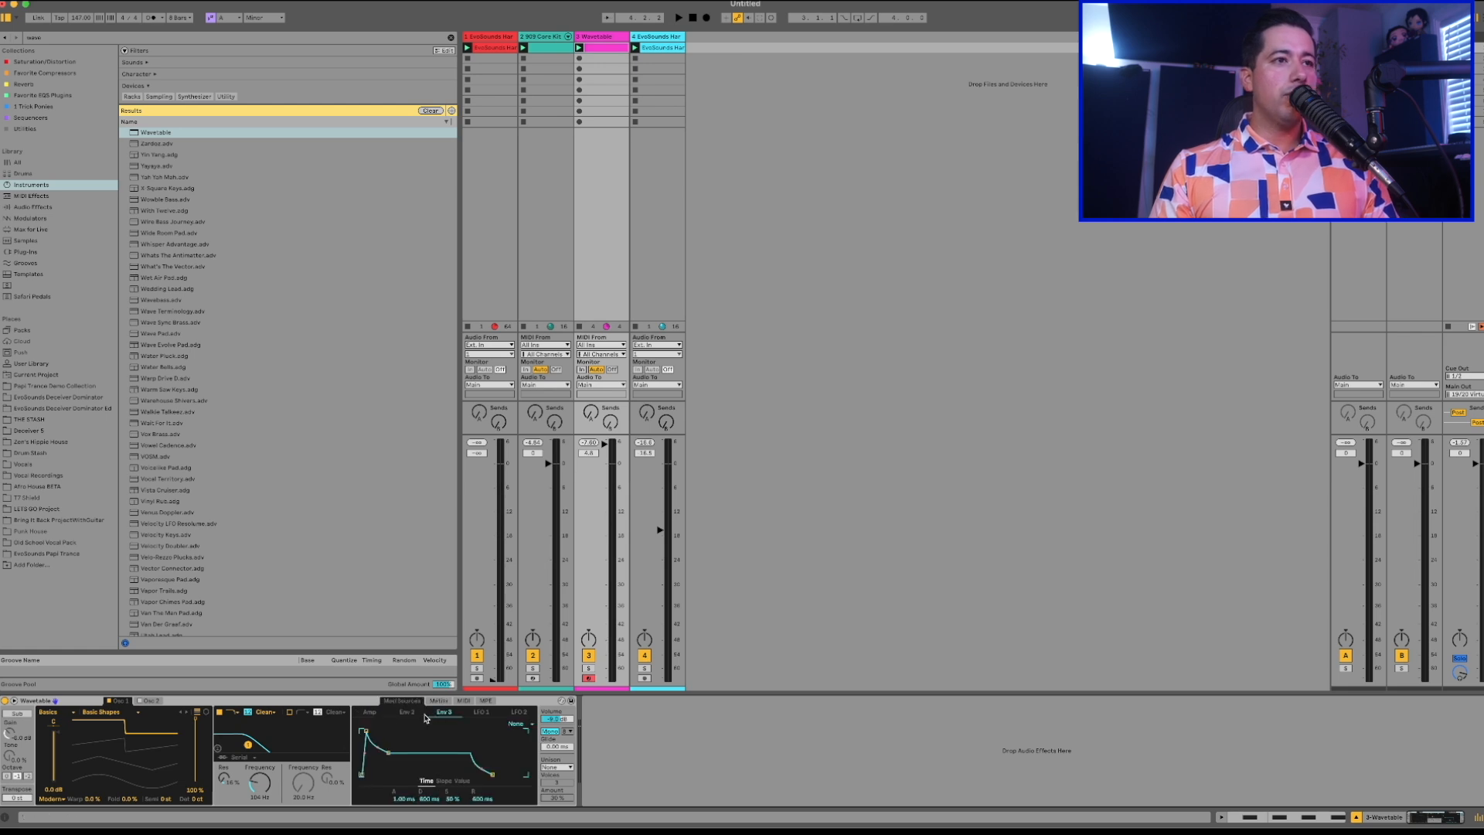
click(444, 702)
click(409, 702)
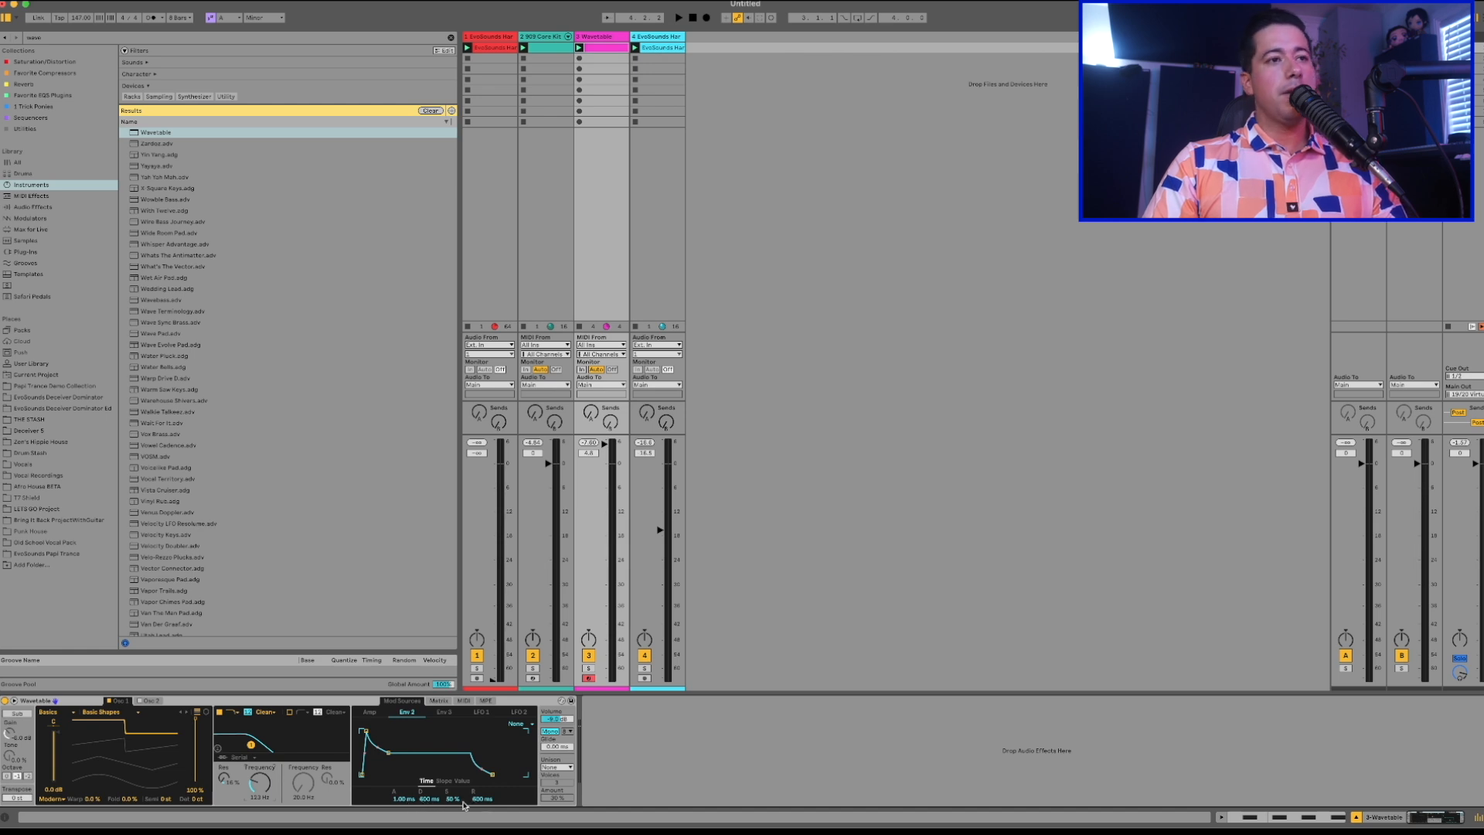
drag(453, 800, 454, 803)
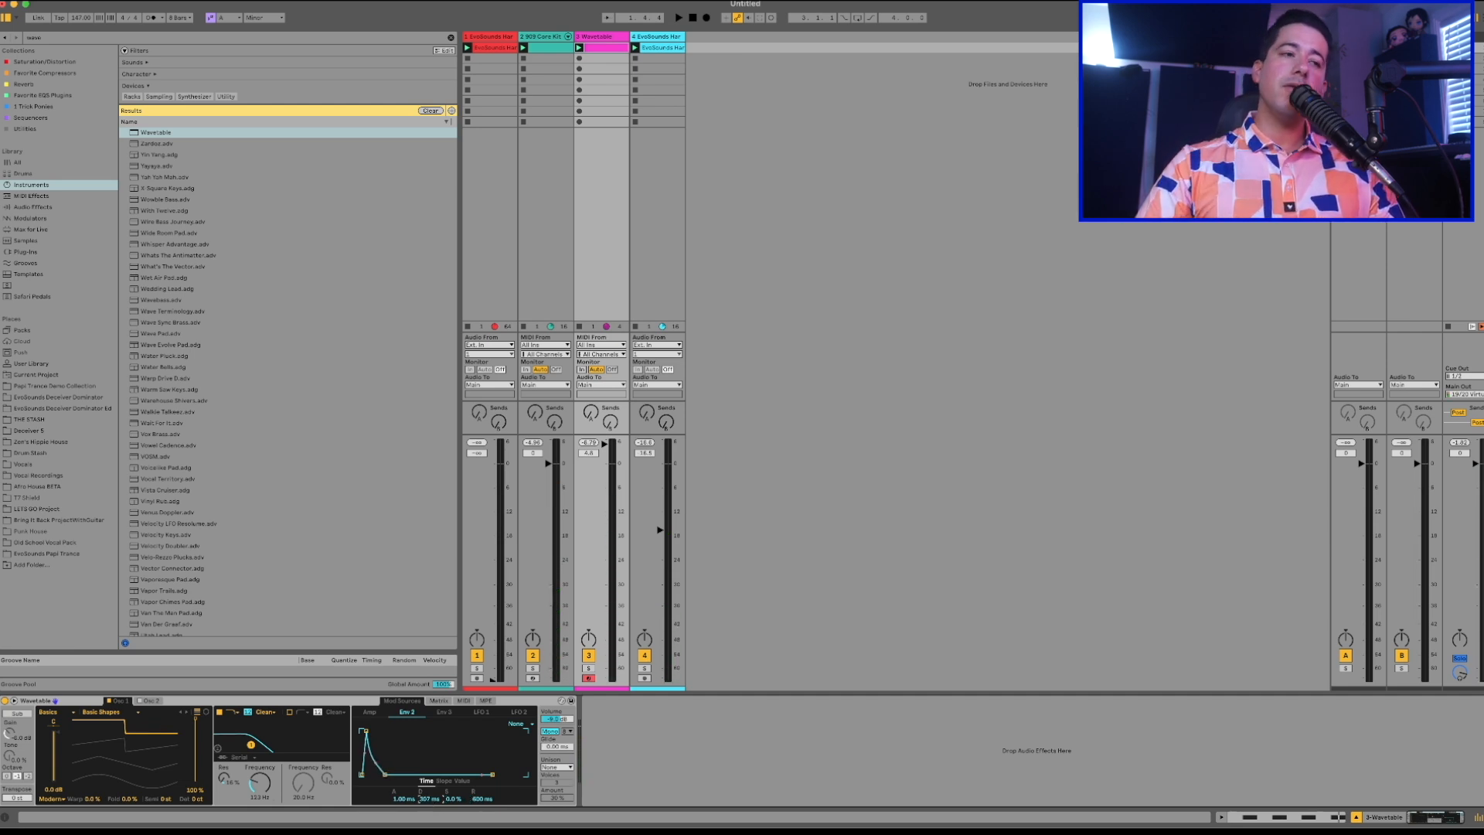
key(space)
drag(428, 799, 429, 794)
key(space)
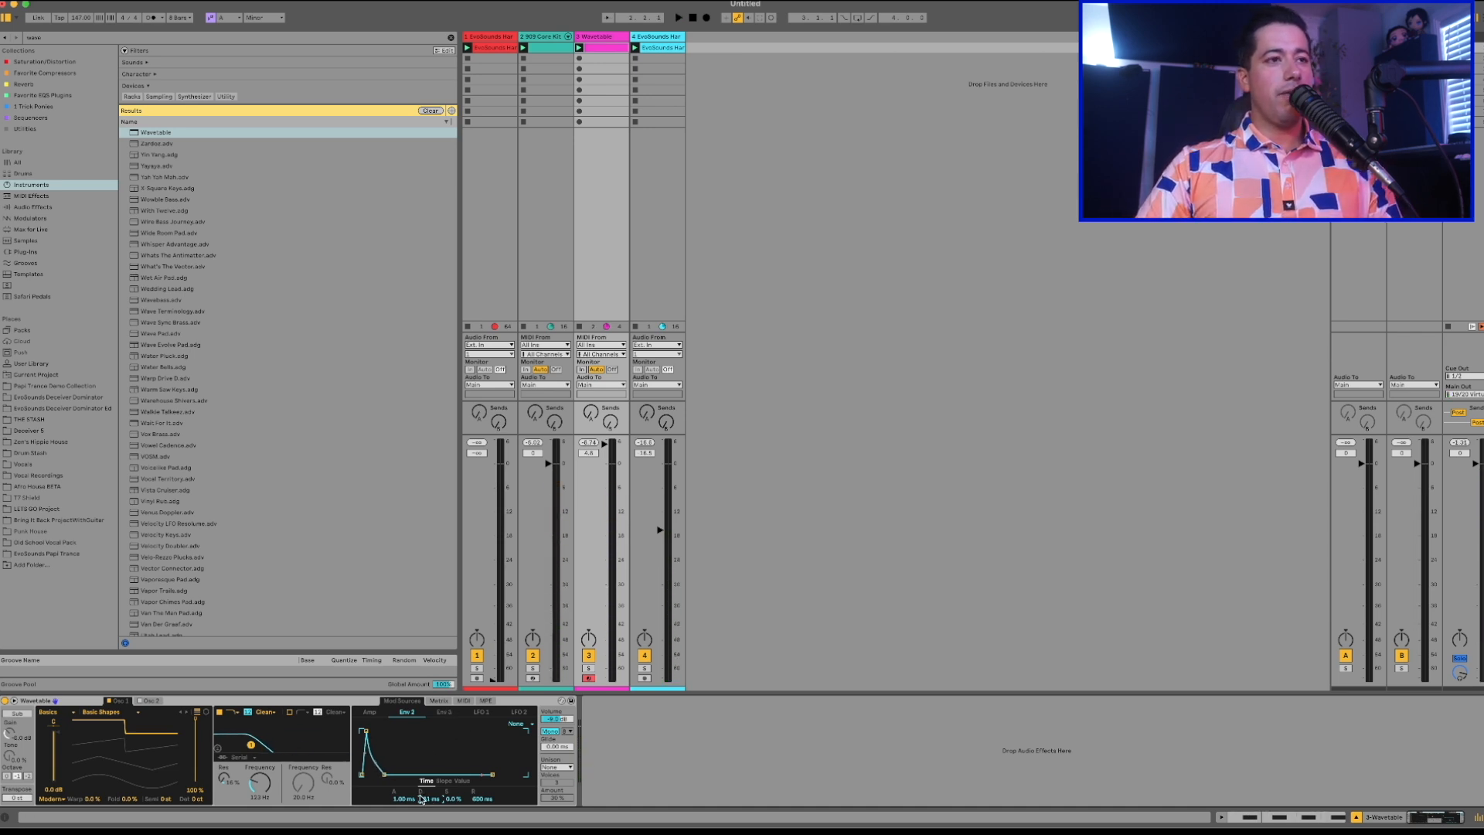
Reduce Env 2's amount on the first filter's frequency and raise Env 2's sustain to about 7.8% during playback.
click(438, 700)
drag(438, 768, 438, 754)
key(space)
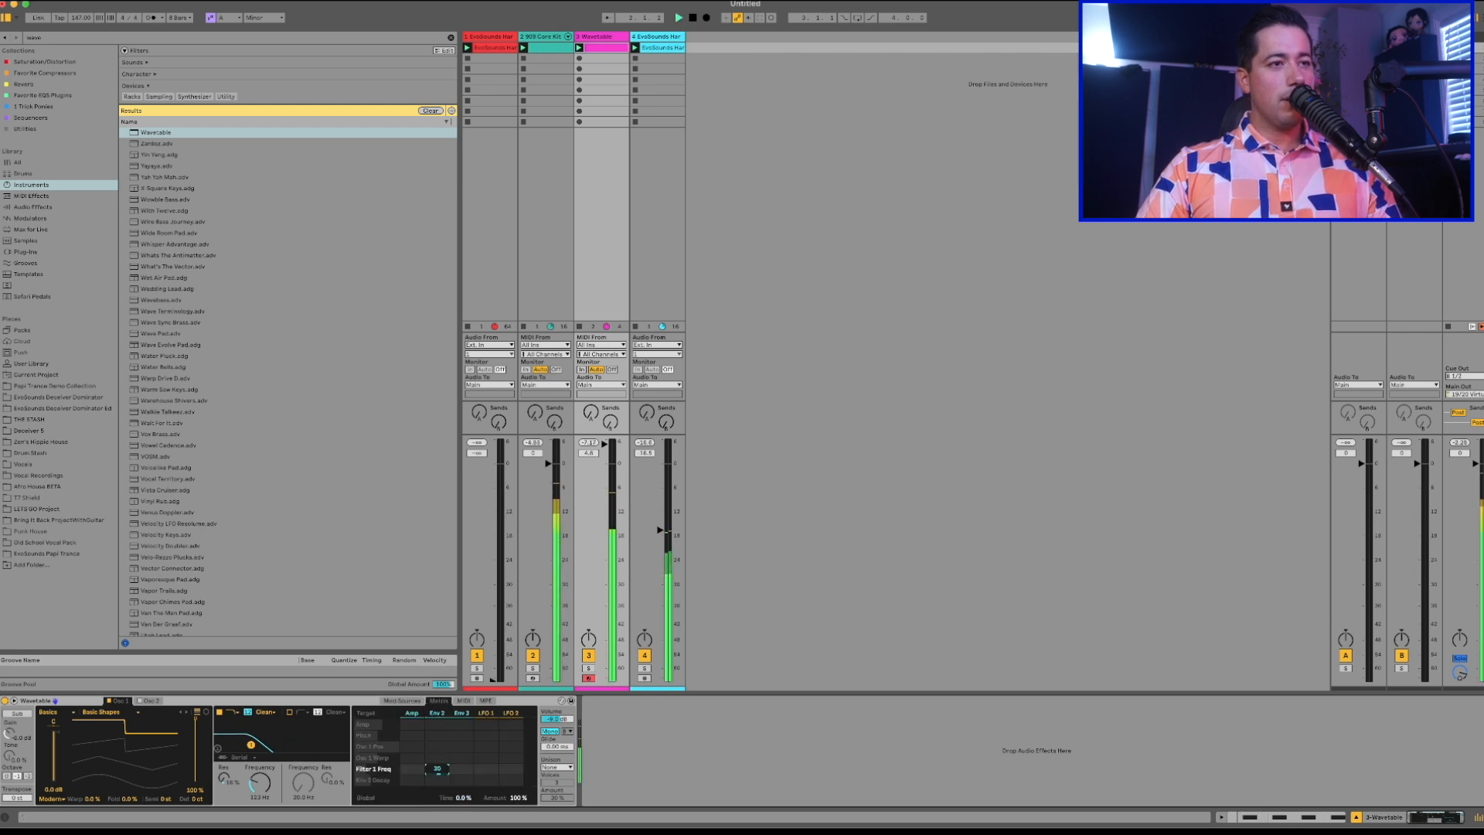
click(408, 700)
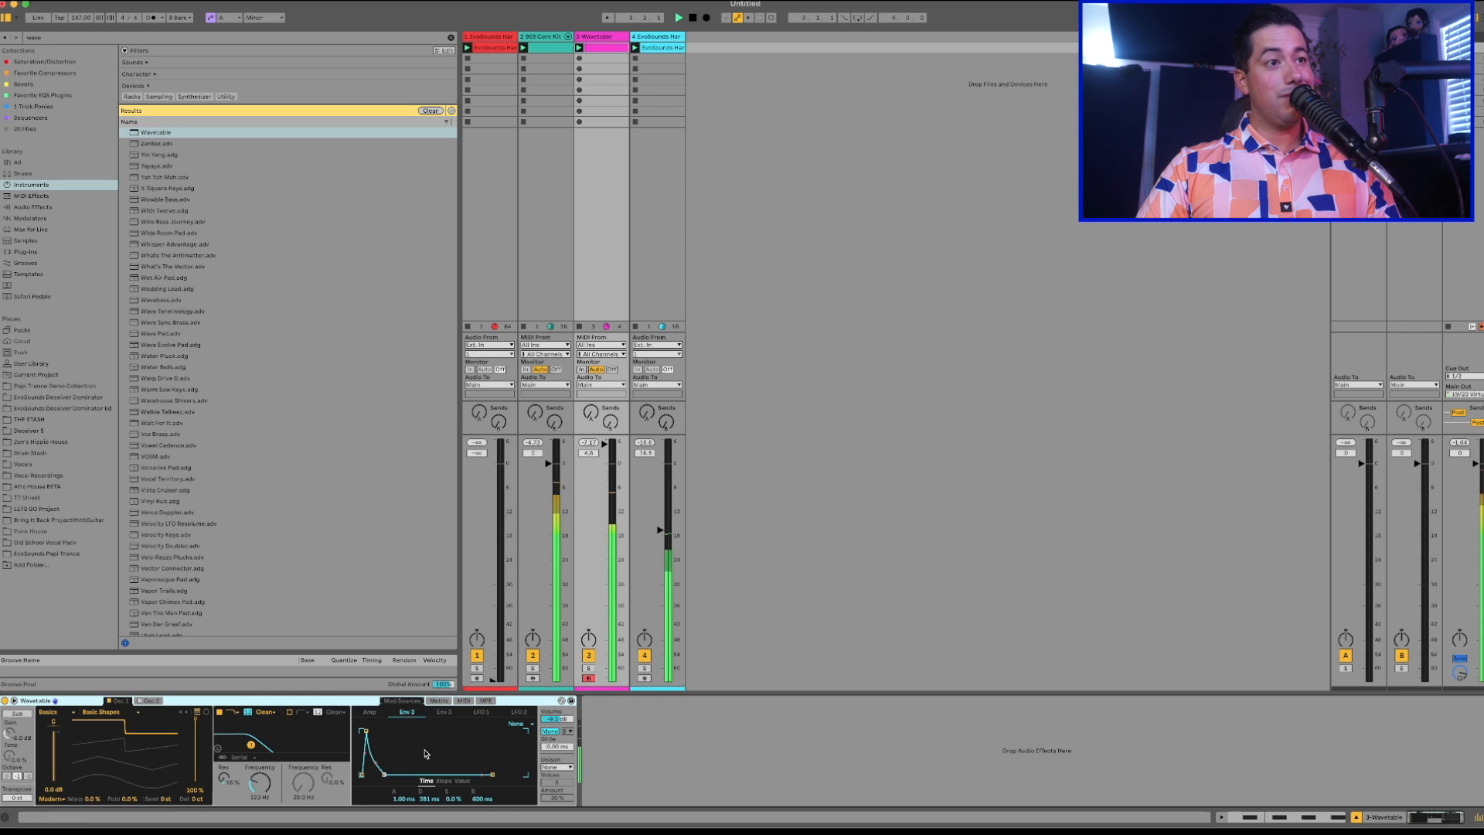
drag(423, 798, 451, 779)
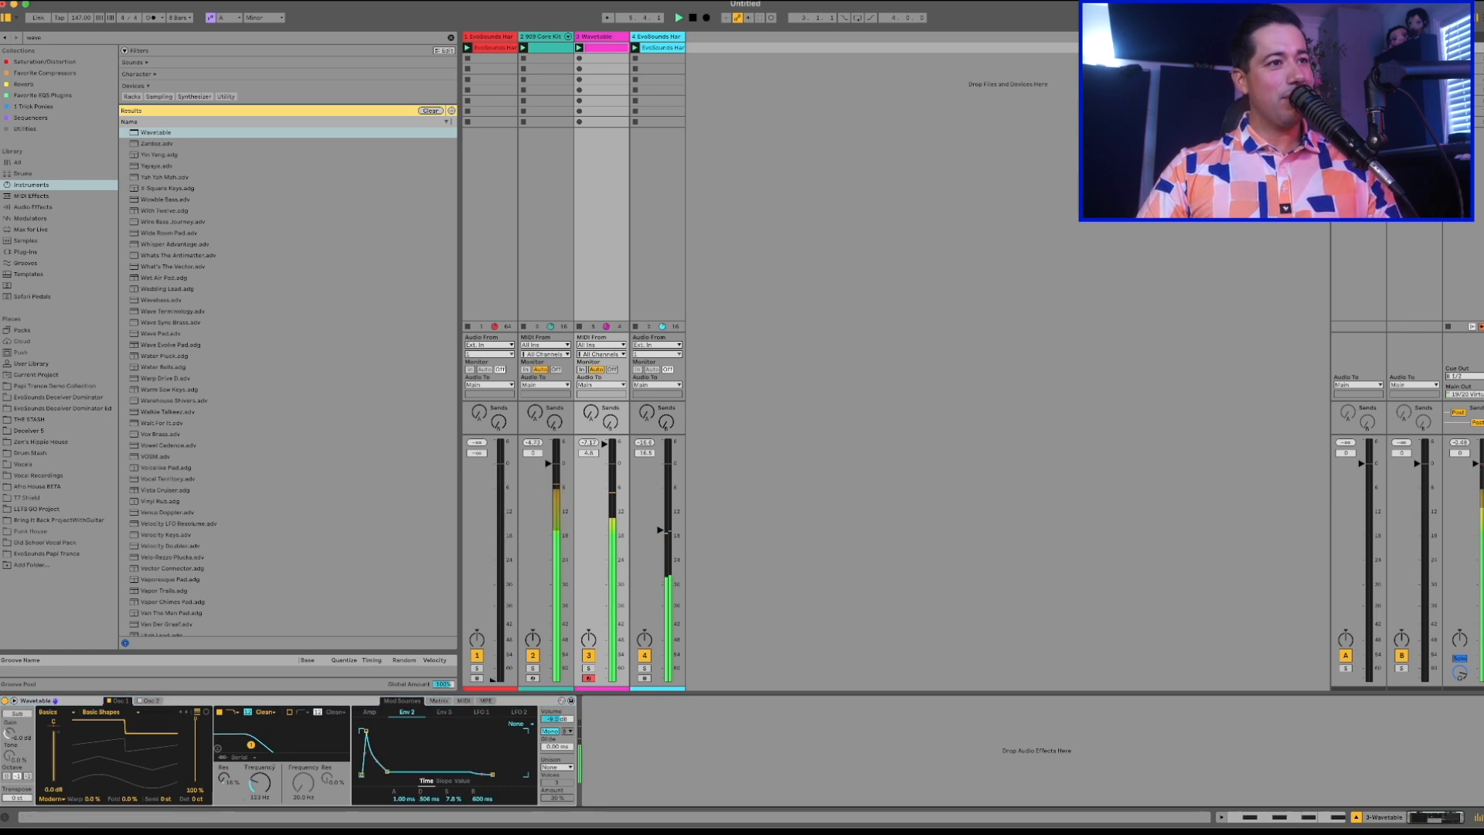
Lower the first filter's frequency to about 104 Hz and adjust its resonance during playback.
click(438, 700)
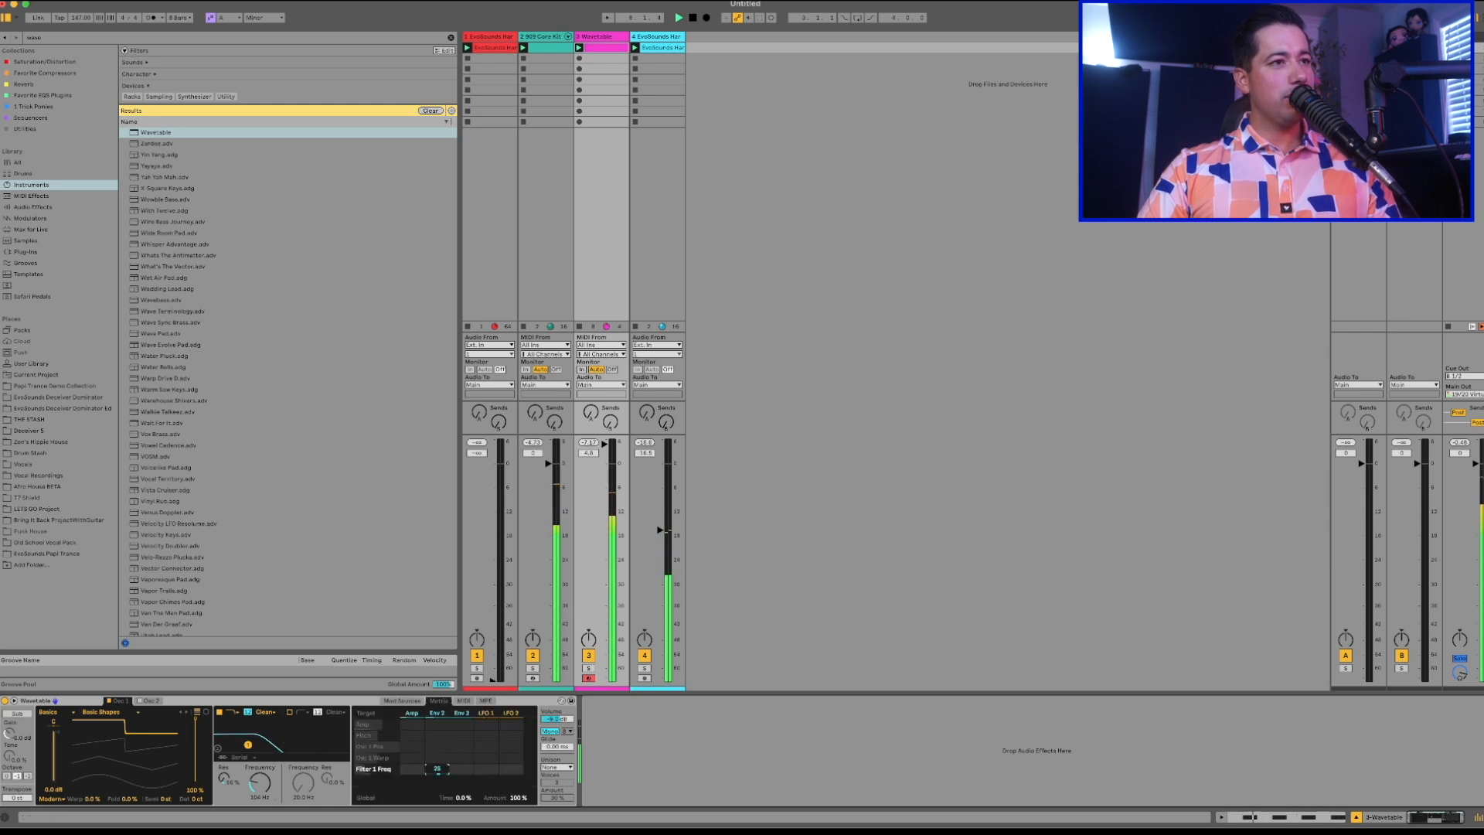
drag(222, 778, 222, 769)
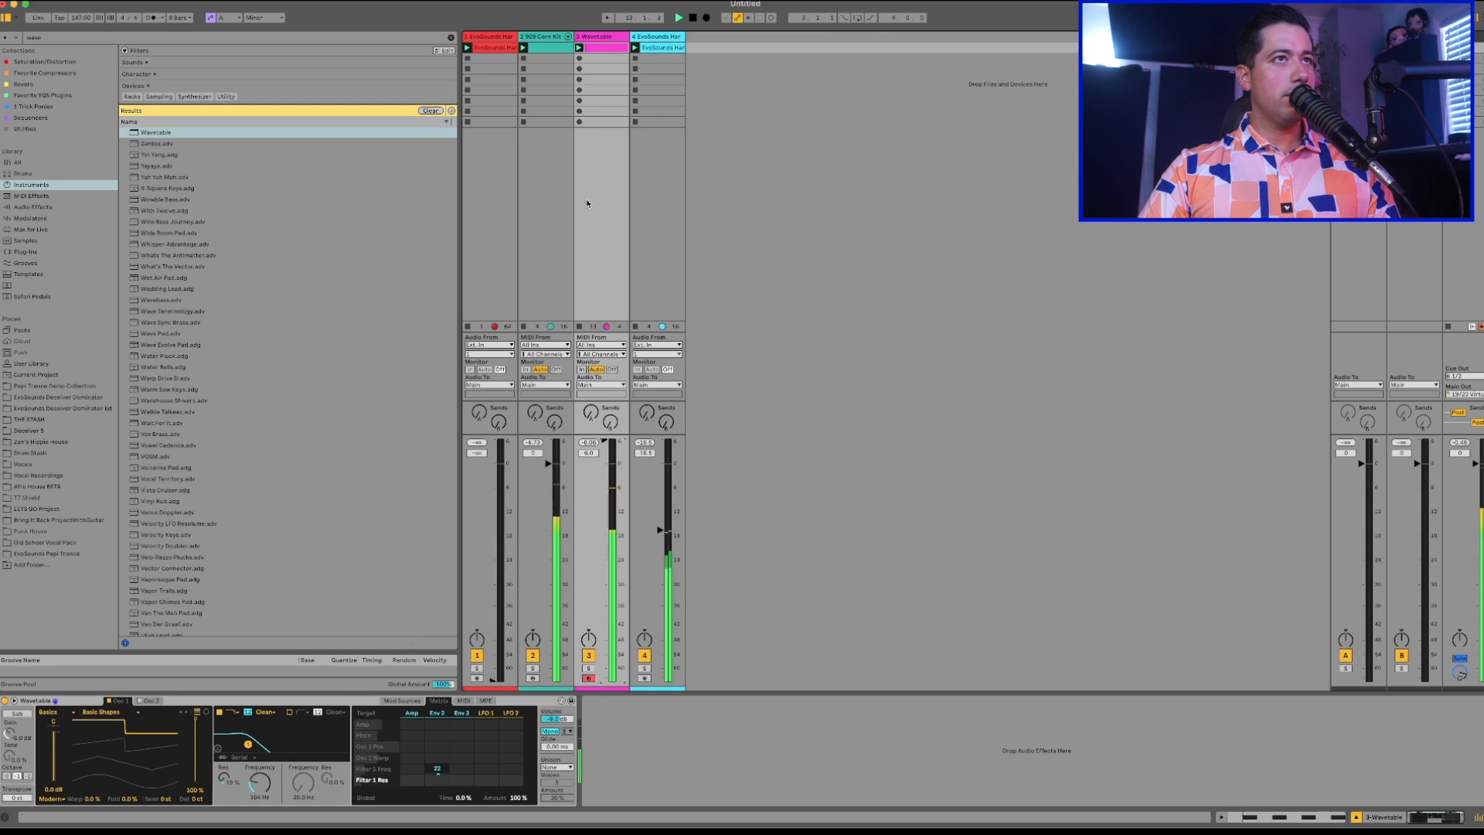
Set the Wavetable bass clip's loop length to 4 bars and duplicate the off-beat A0 notes to fill it.
double_click(606, 51)
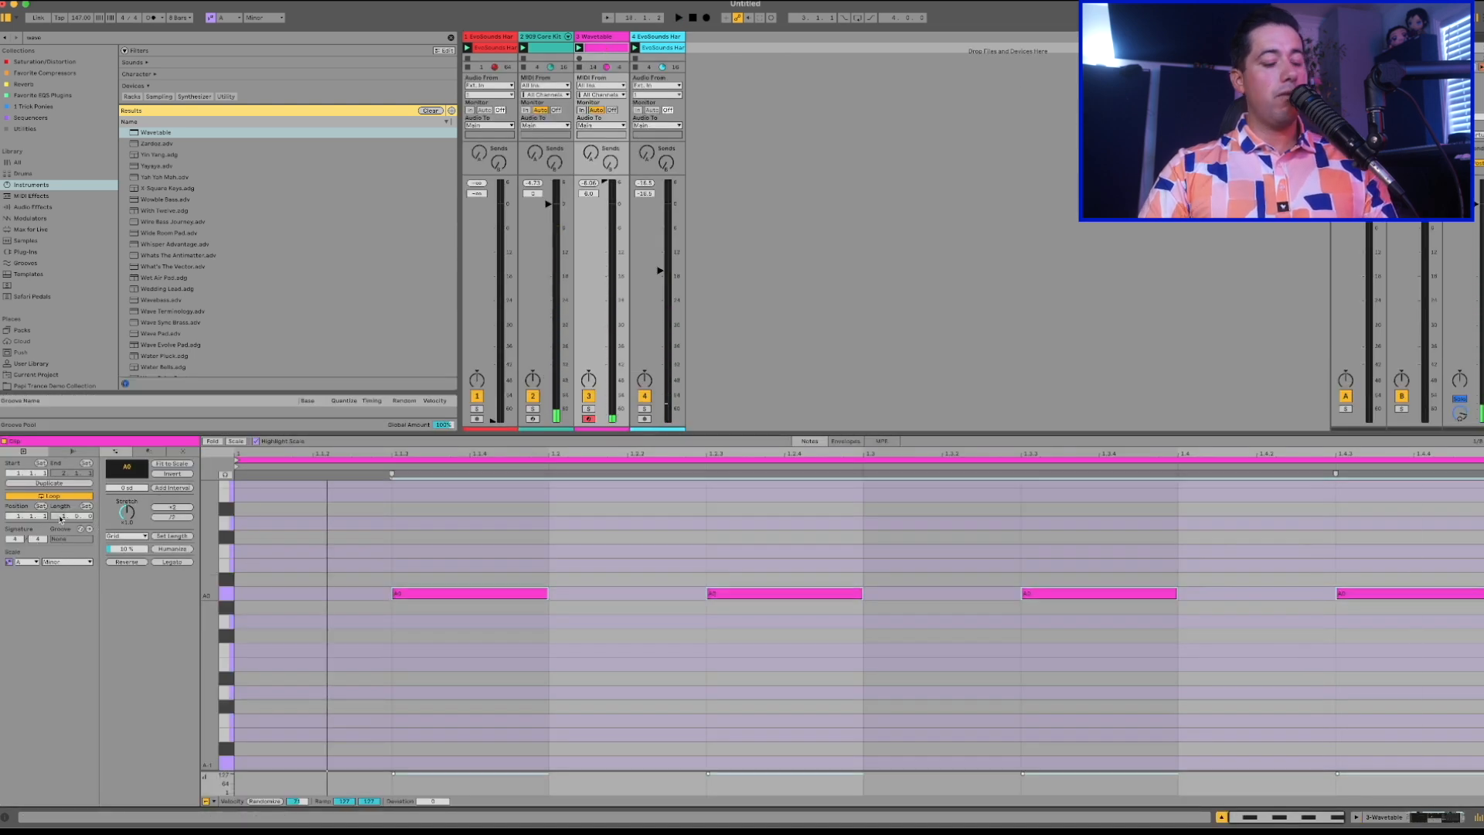
text(4)
key(Return)
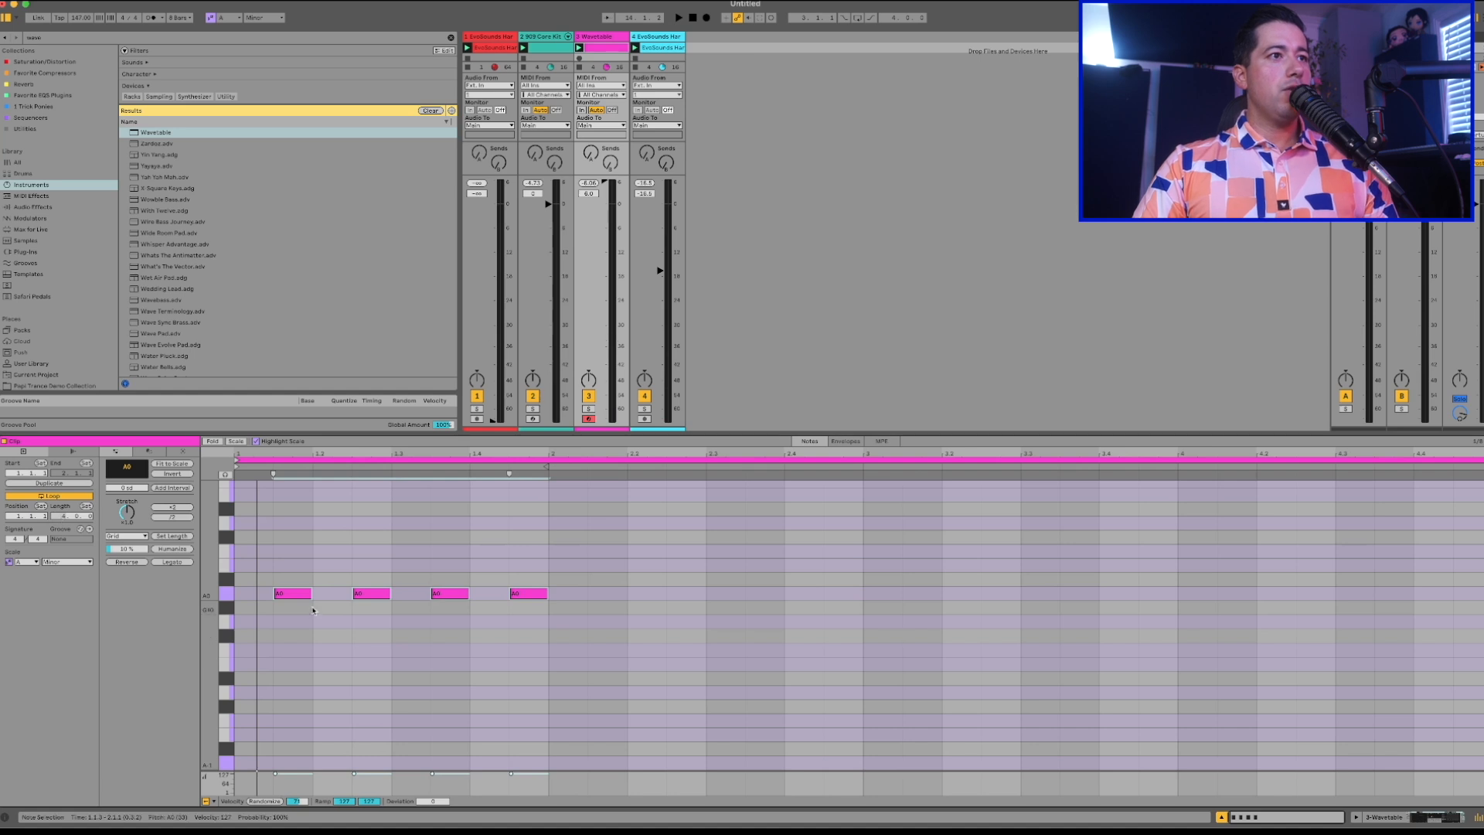
click(263, 18)
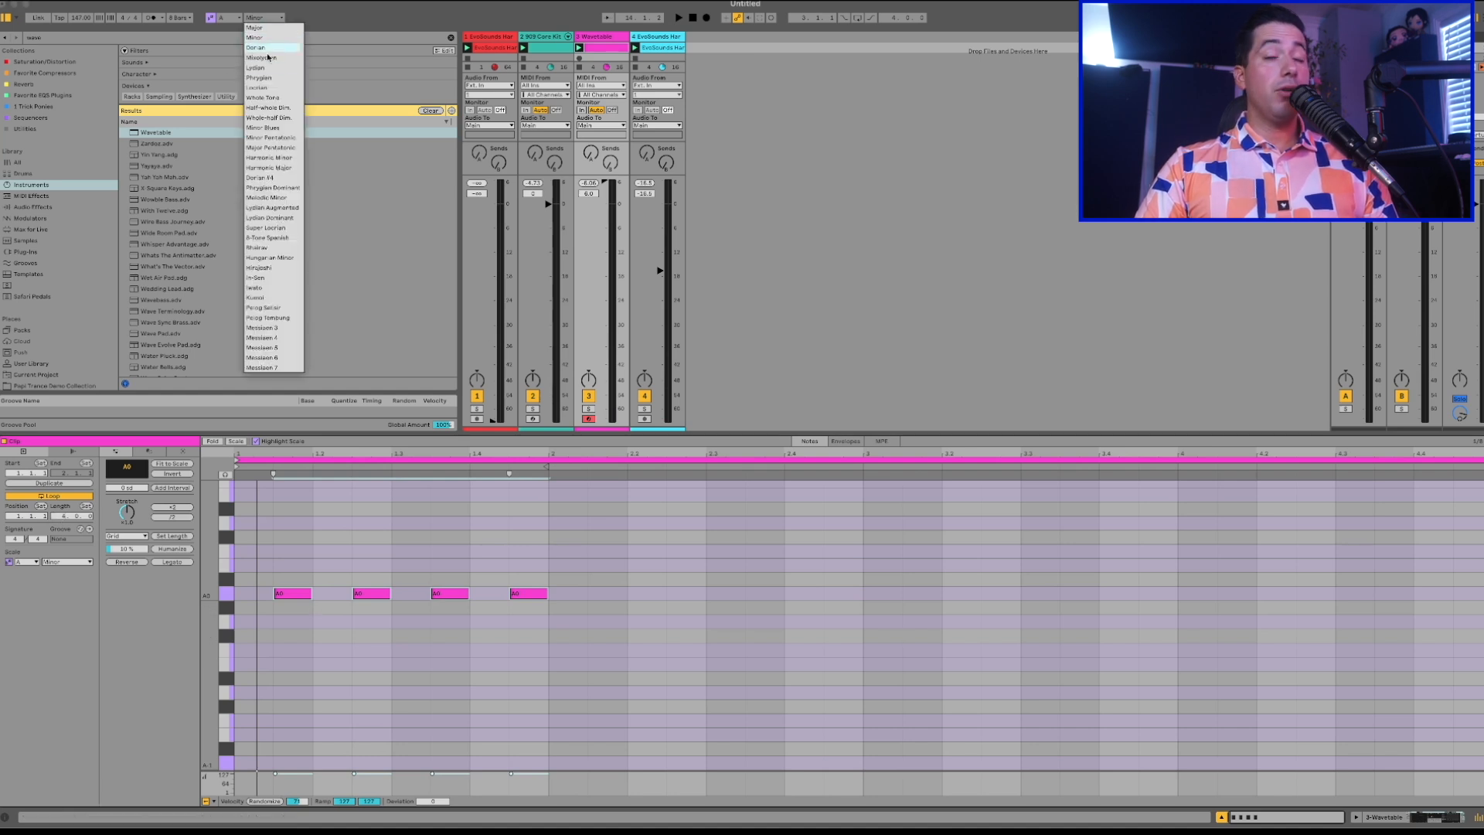
click(874, 362)
click(538, 620)
key(super+a)
key(super+d)
key(super+d)
key(super+d)
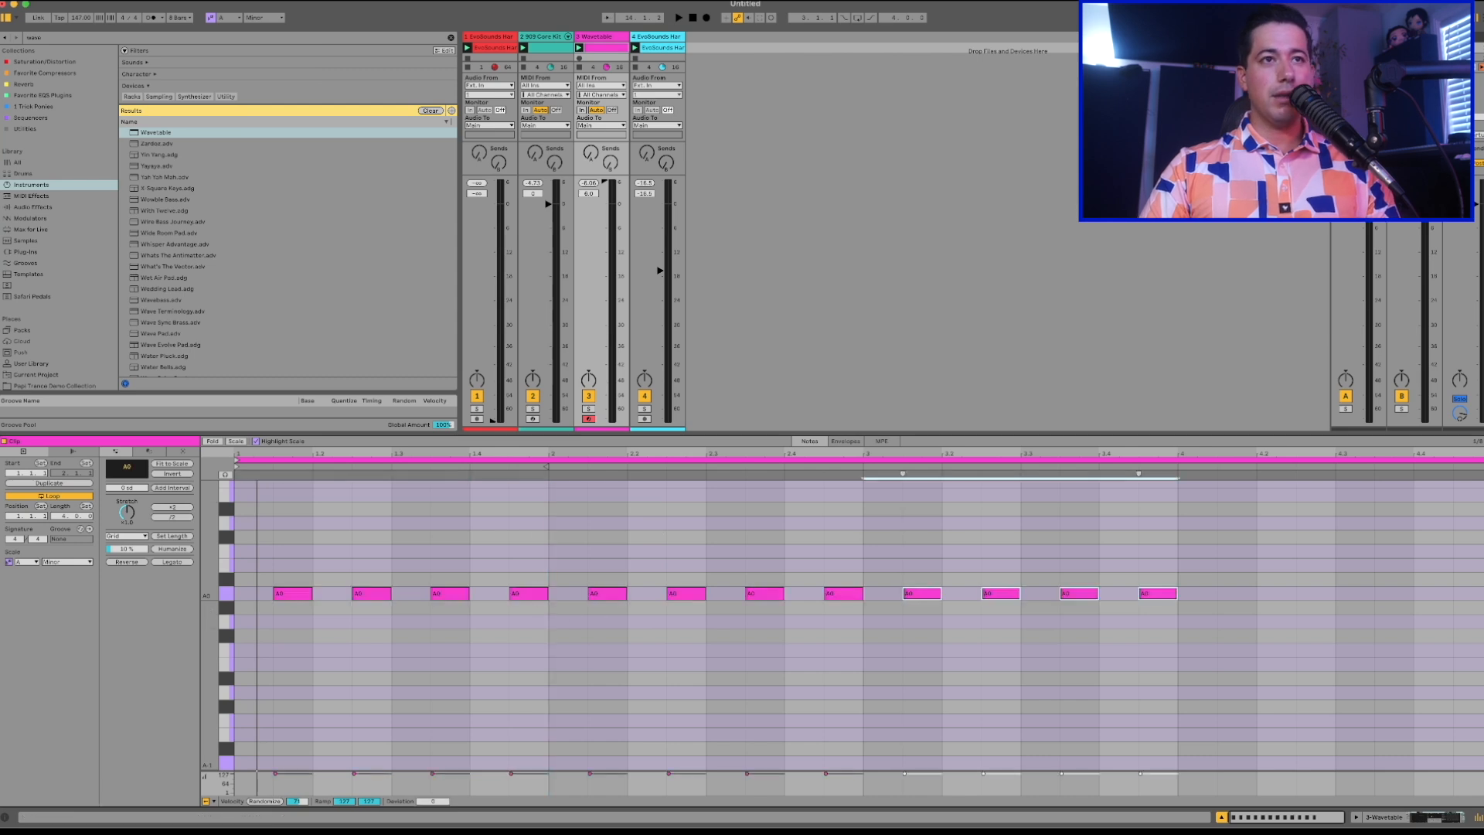
Bring the first EvoSounds track's volume up to about -6 dB during playback.
key(space)
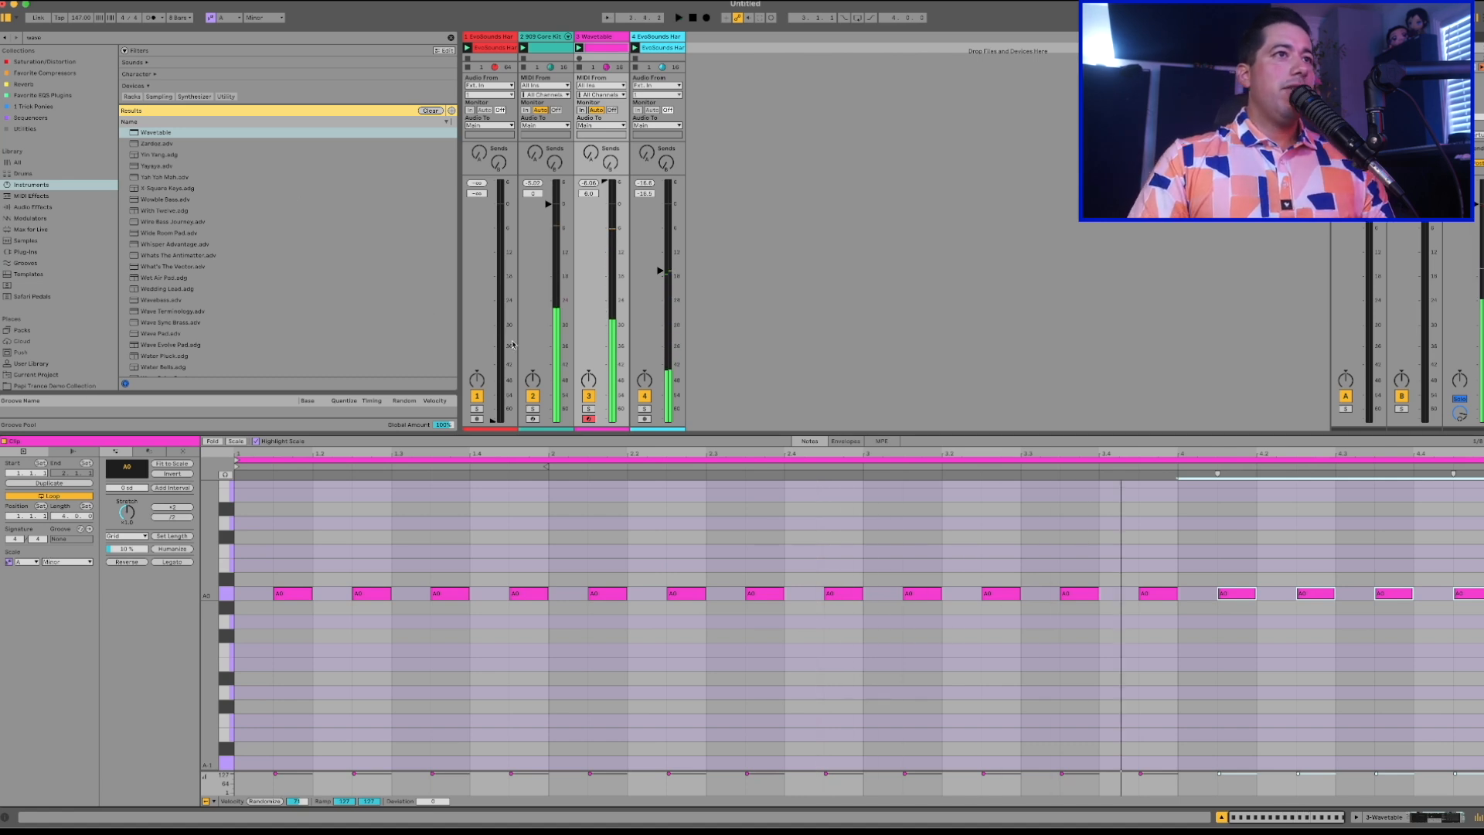
drag(493, 420, 492, 224)
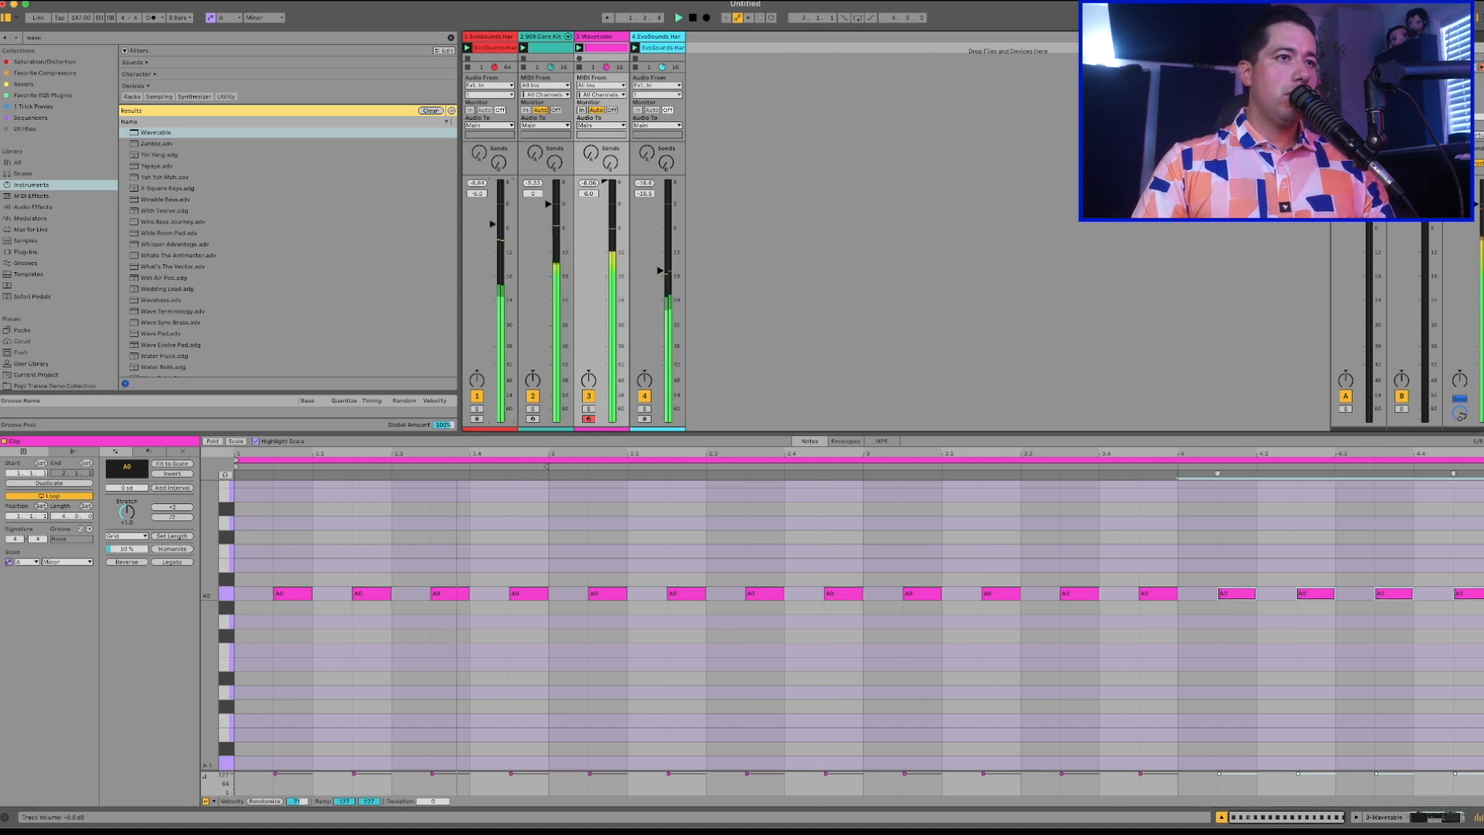
drag(494, 225, 499, 232)
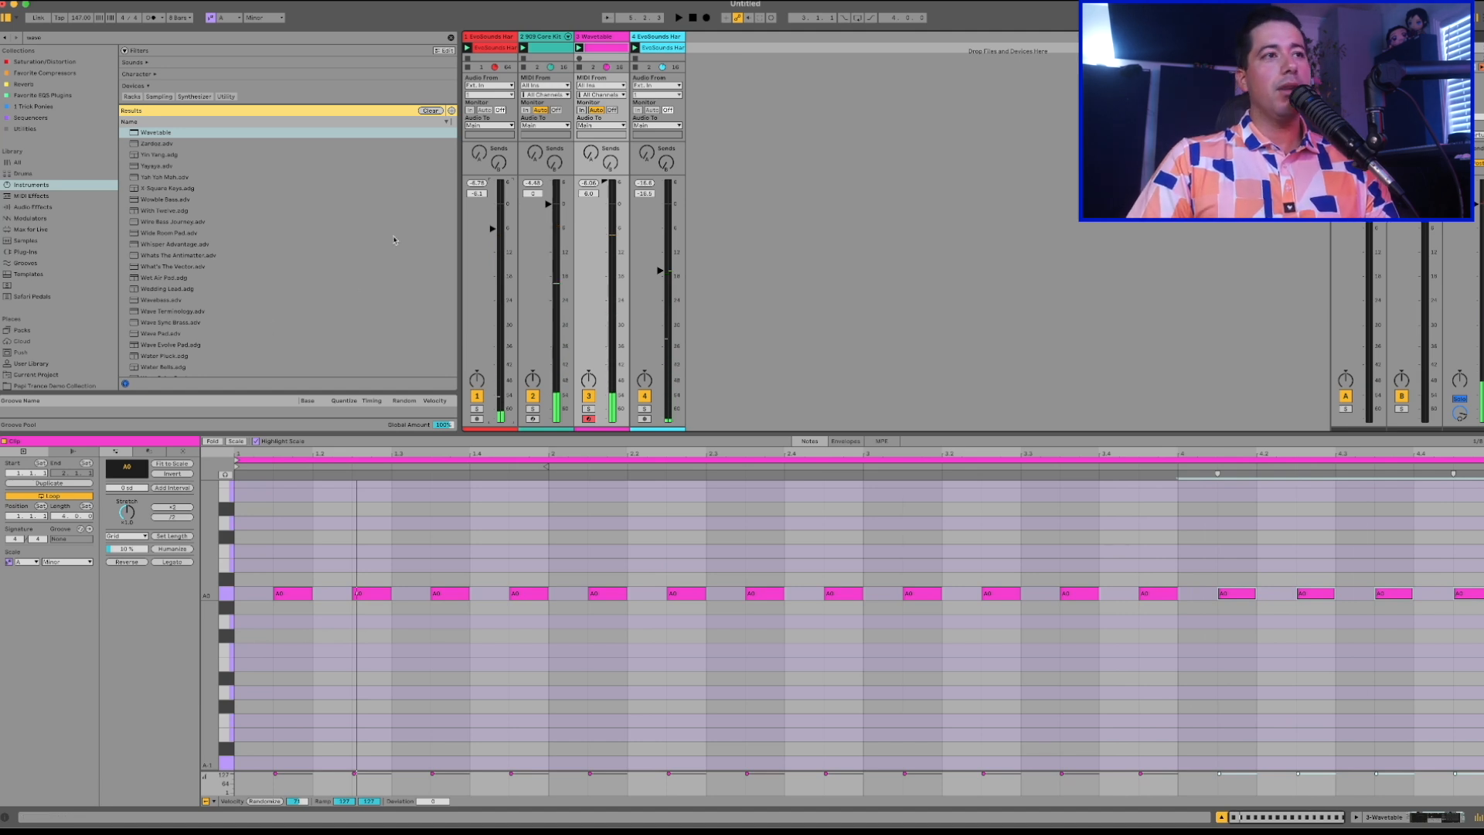
Set the note grid to 1/16 and split bar 1's last bass note into two sixteenths, checking it in playback.
click(510, 690)
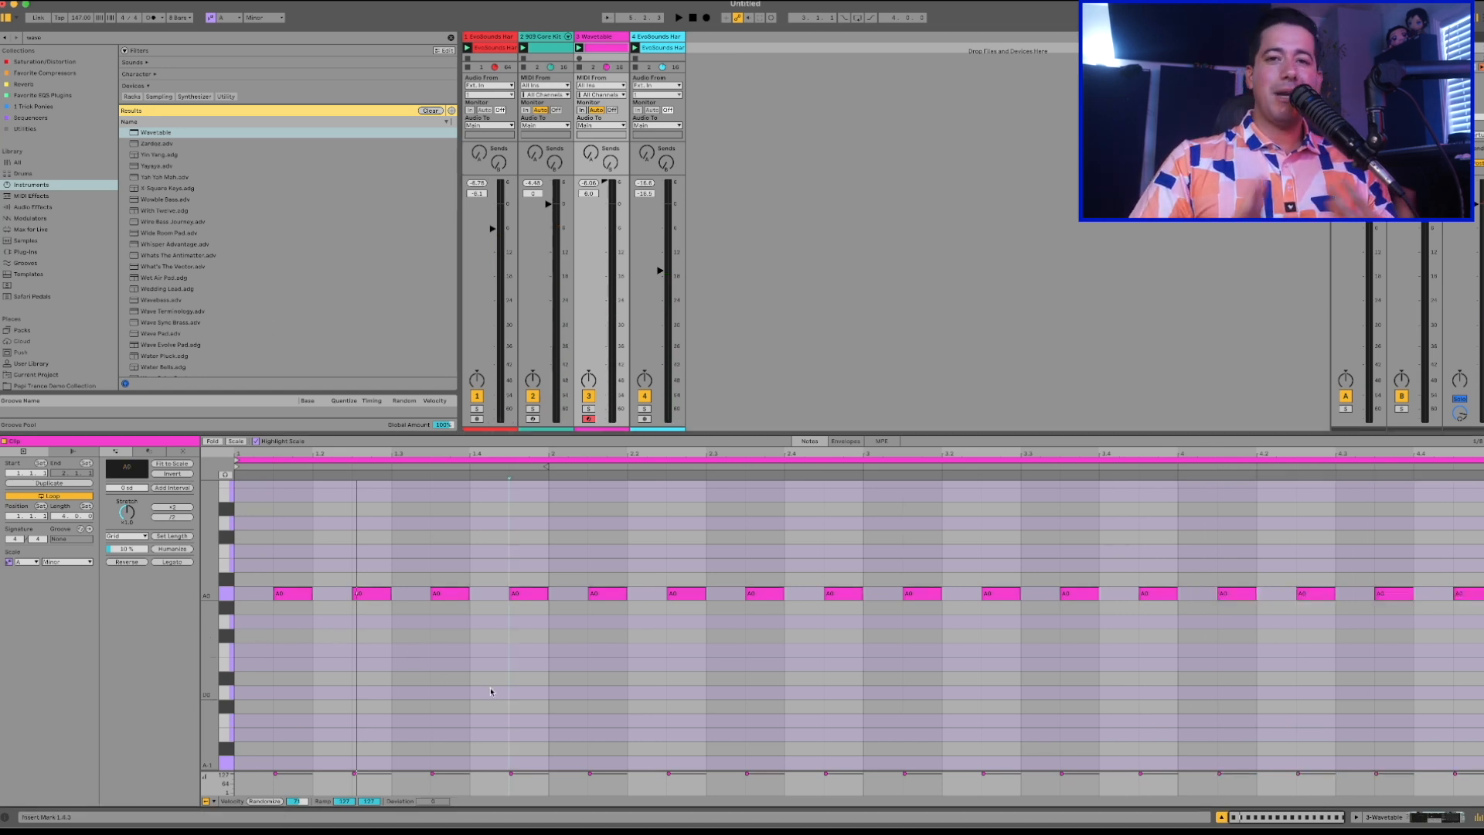
right_click(470, 680)
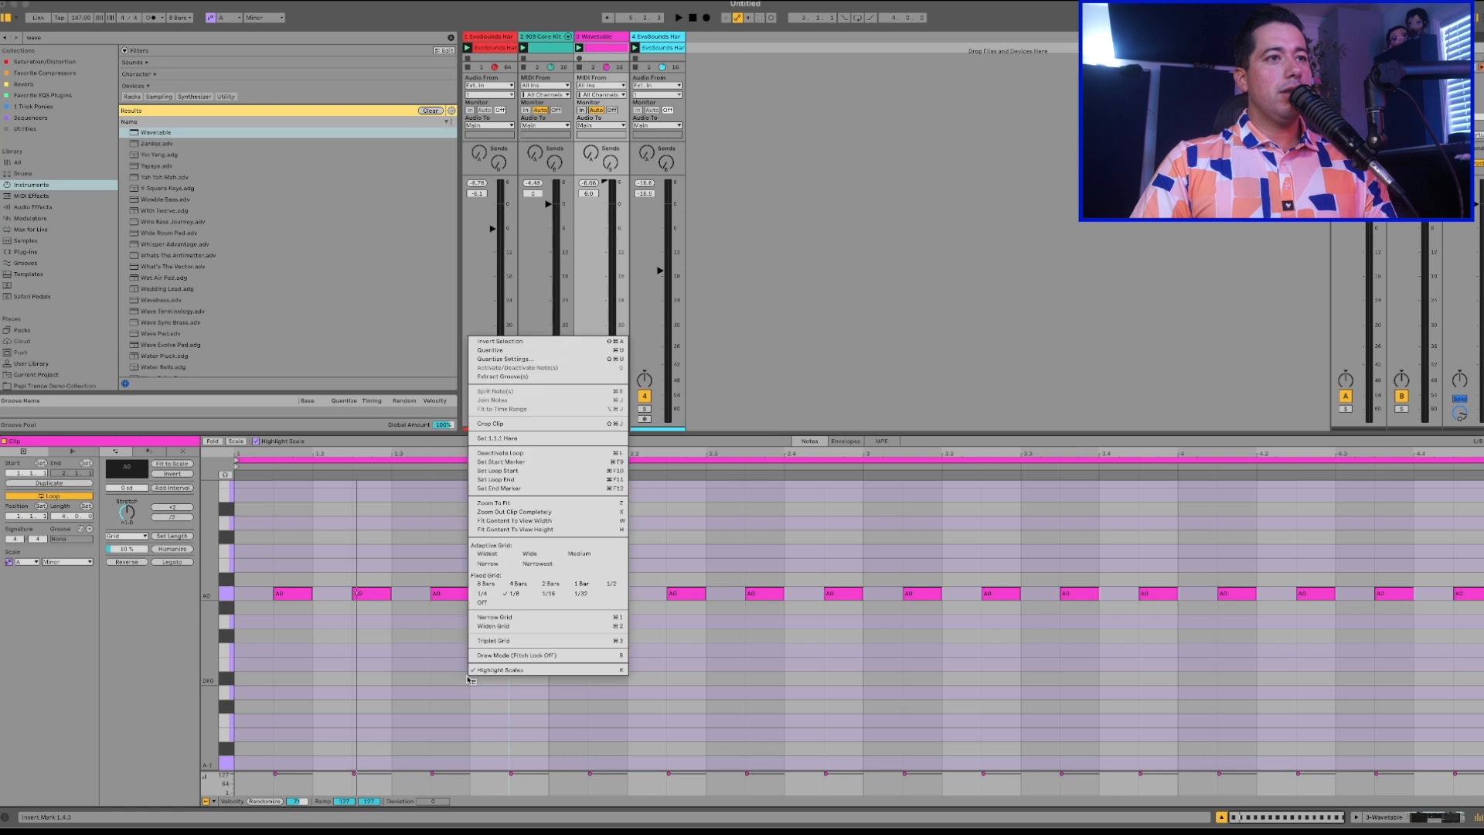
click(525, 606)
click(531, 611)
drag(546, 598, 532, 597)
key(super+d)
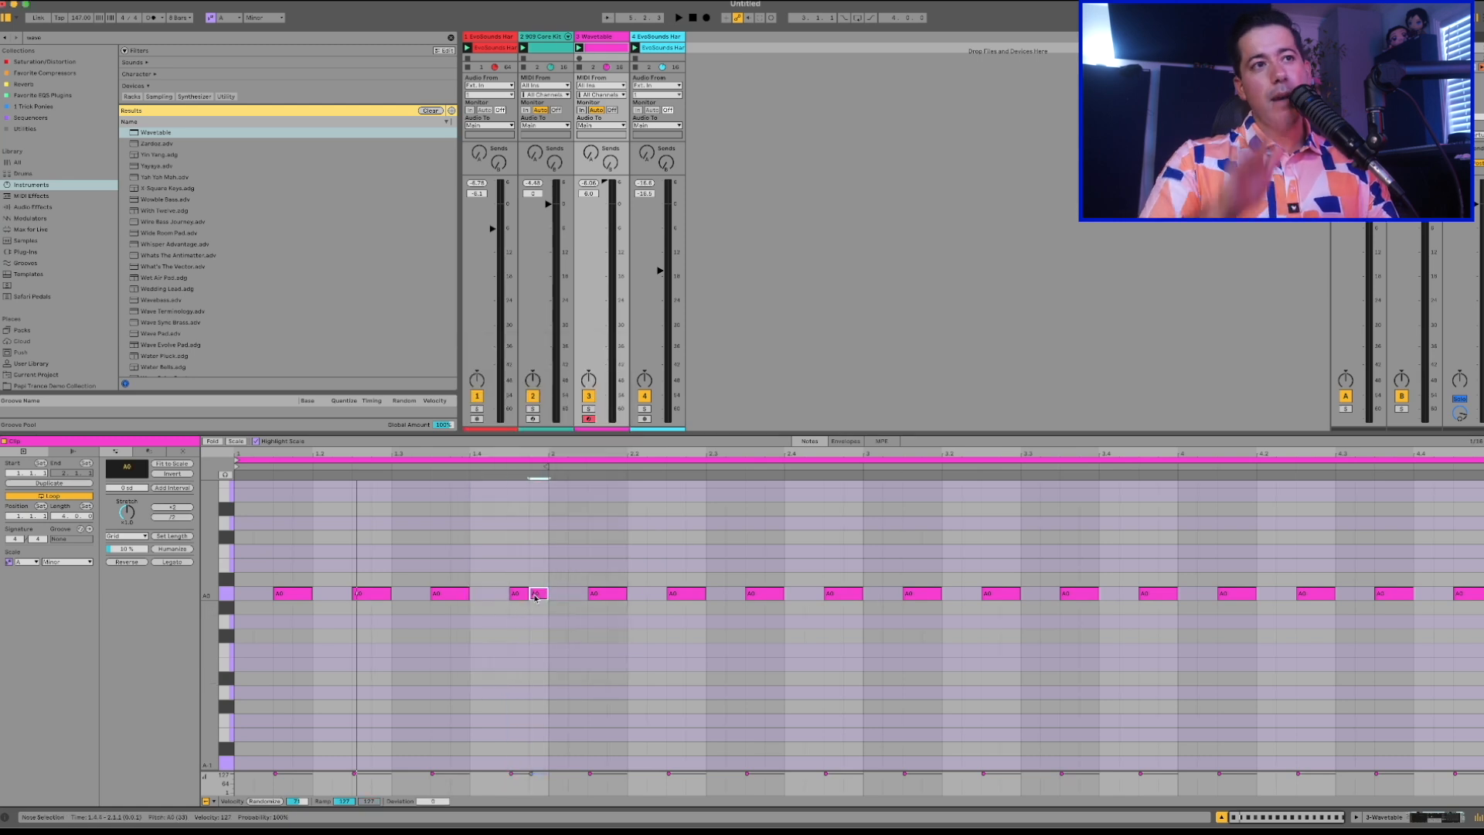
key(space)
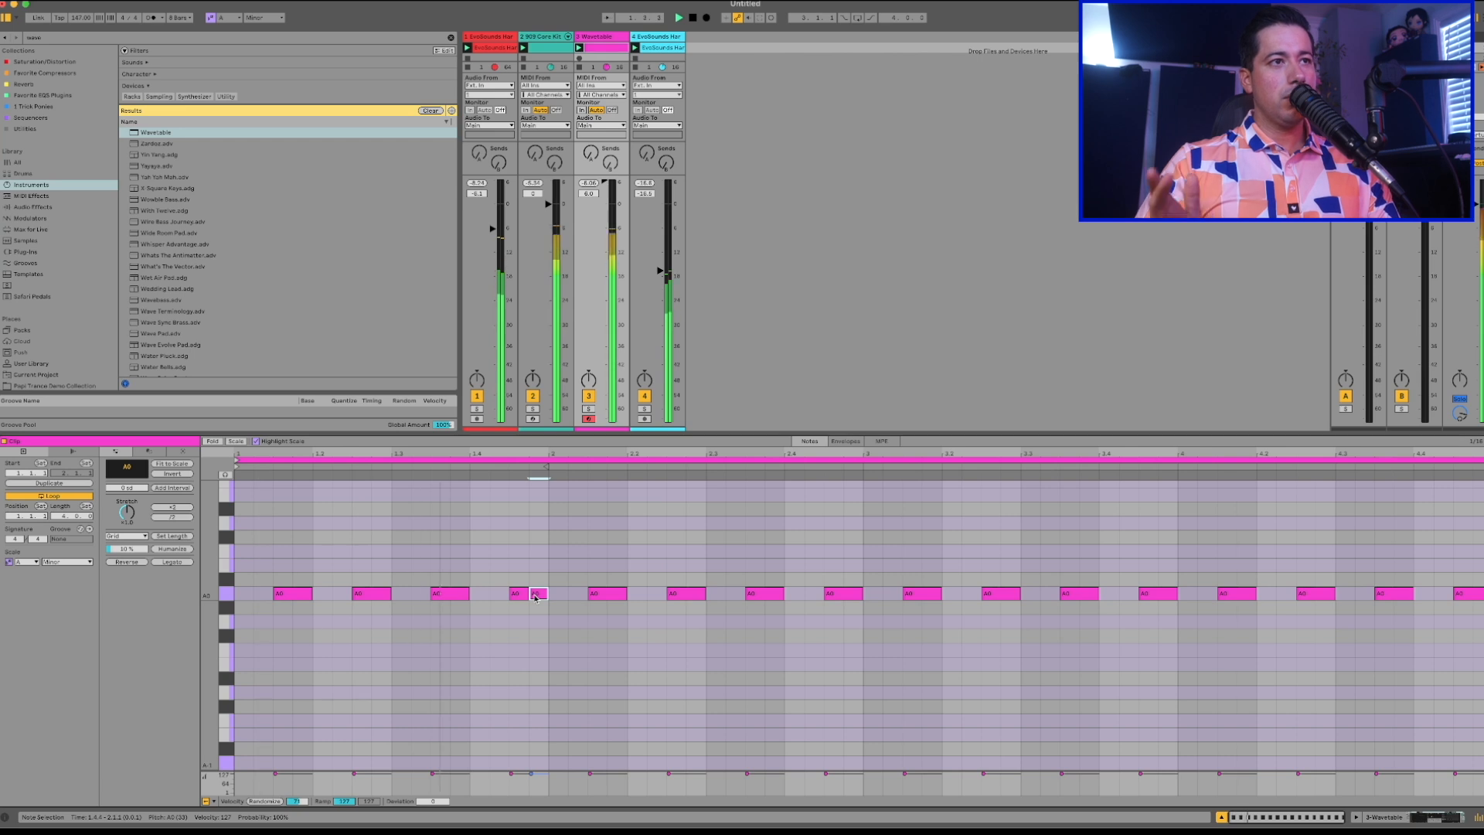
click(834, 595)
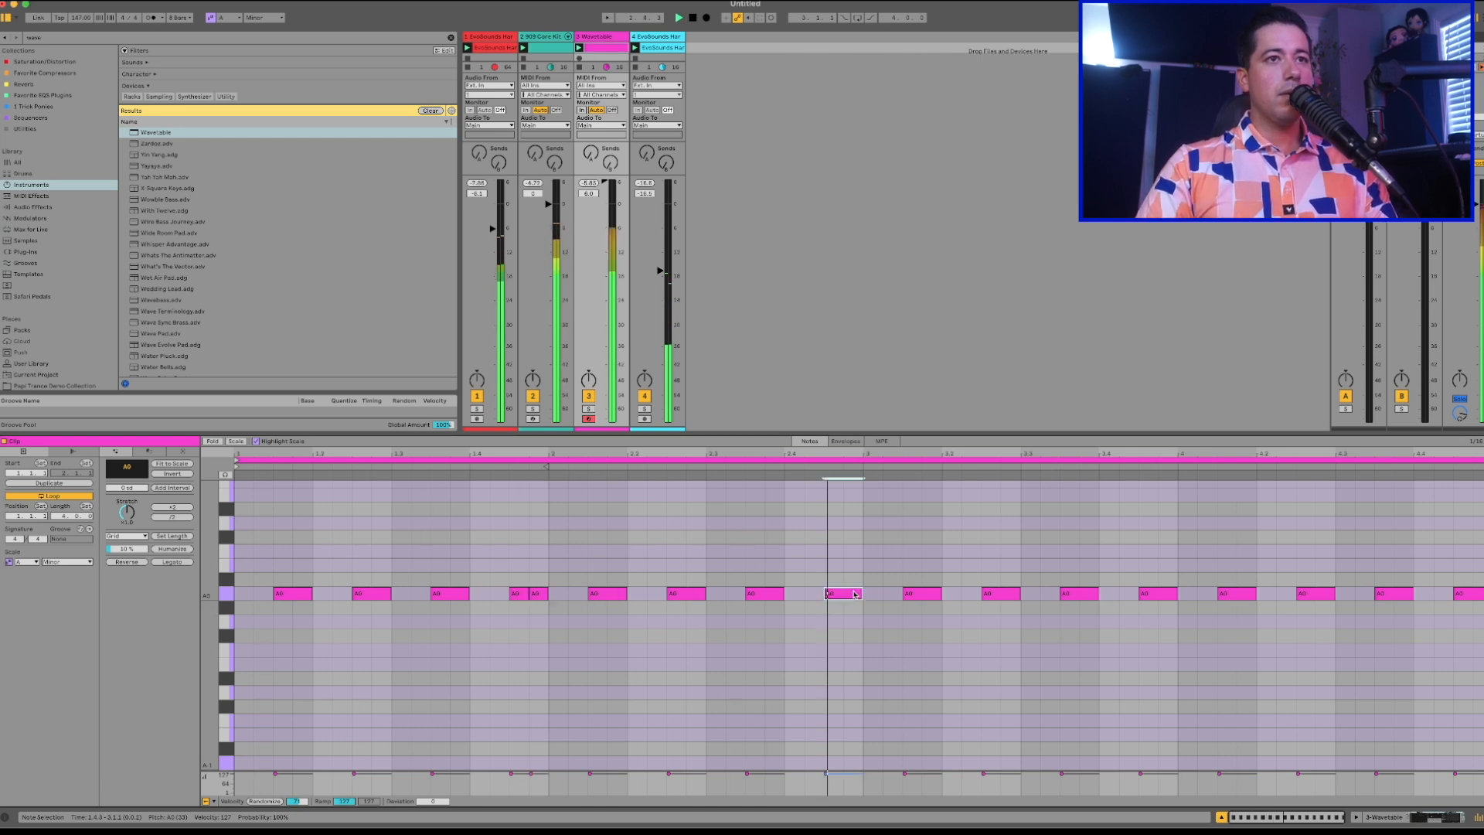
Split the last bass notes of bars 3 and 2 into pairs of sixteenth notes, listening in between.
key(space)
drag(555, 608, 516, 592)
click(1151, 594)
key(super+e)
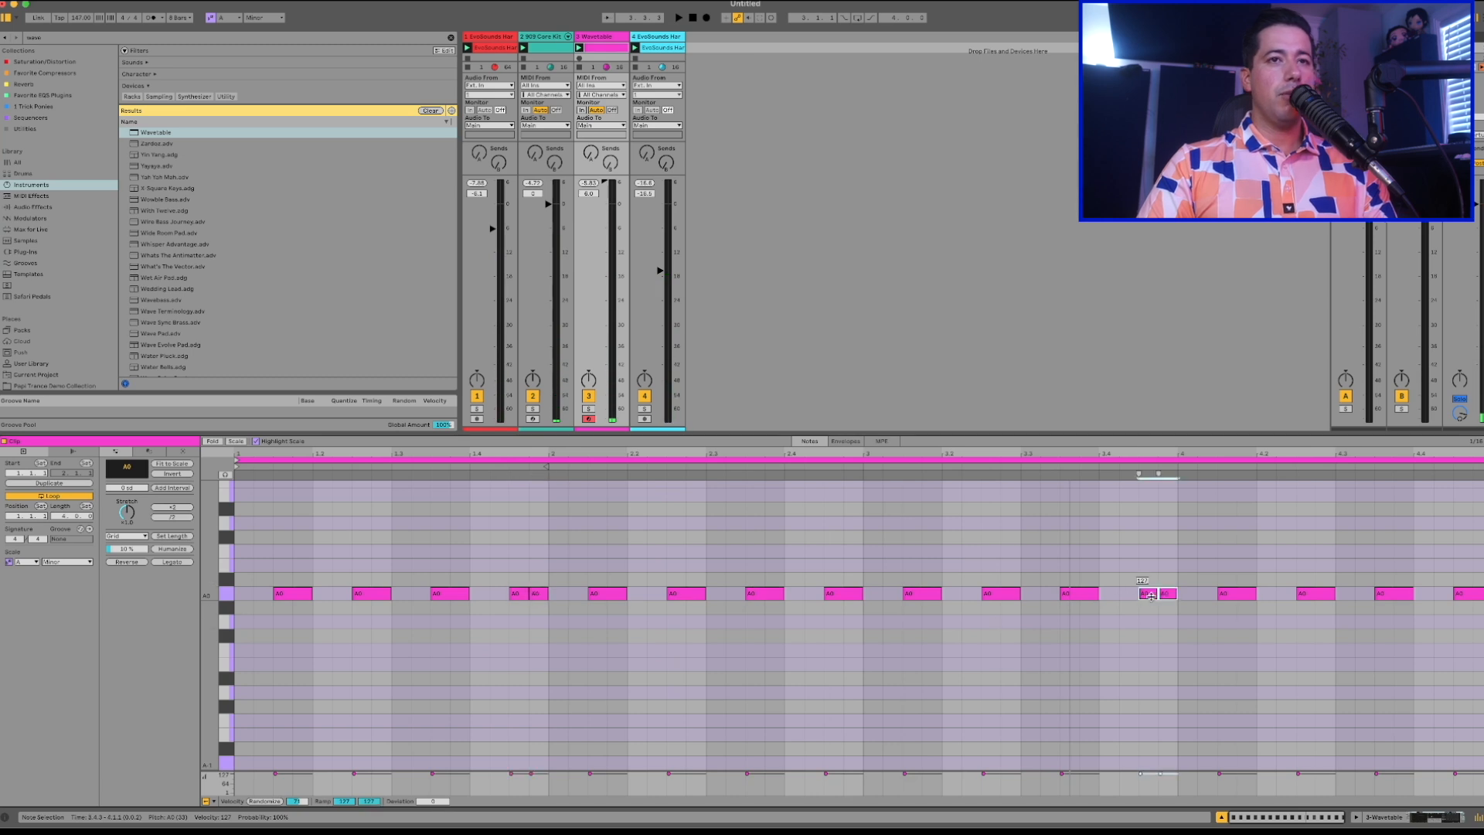
key(space)
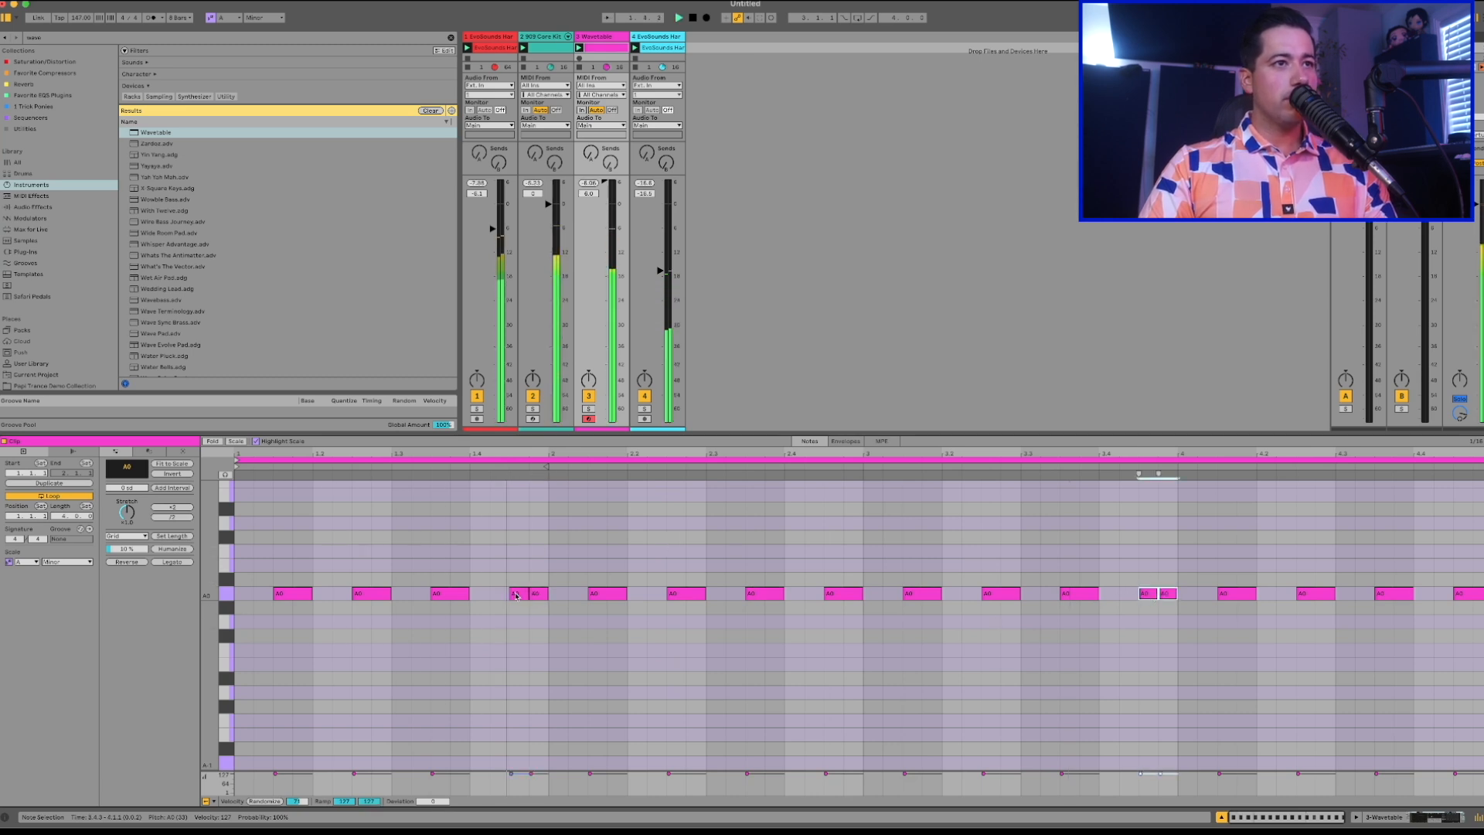
drag(557, 608, 517, 602)
click(829, 591)
key(super+e)
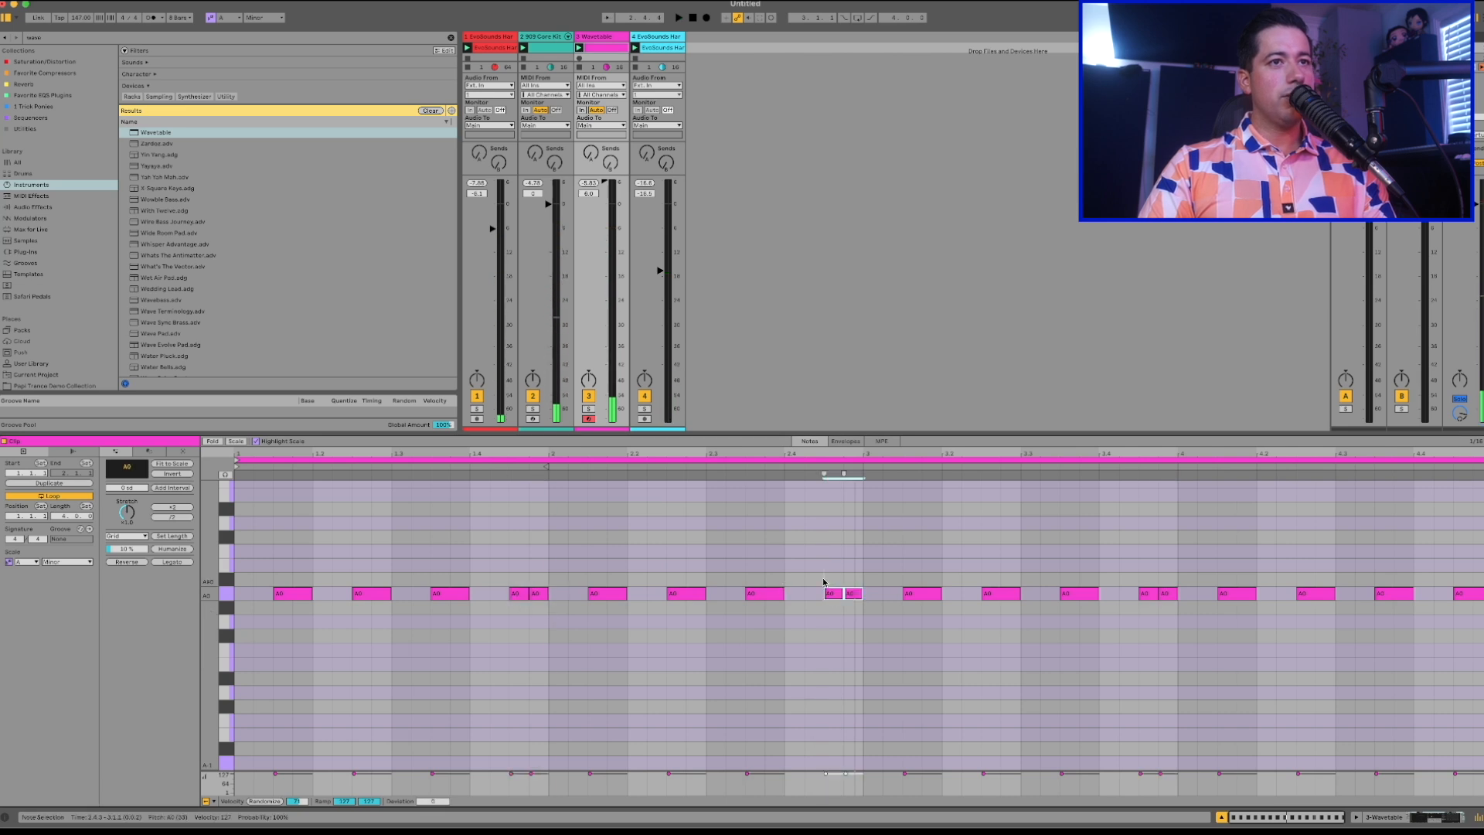
Restore single notes at the ends of bars 1 and 3, and move bar 4's last note up to A#0.
click(512, 593)
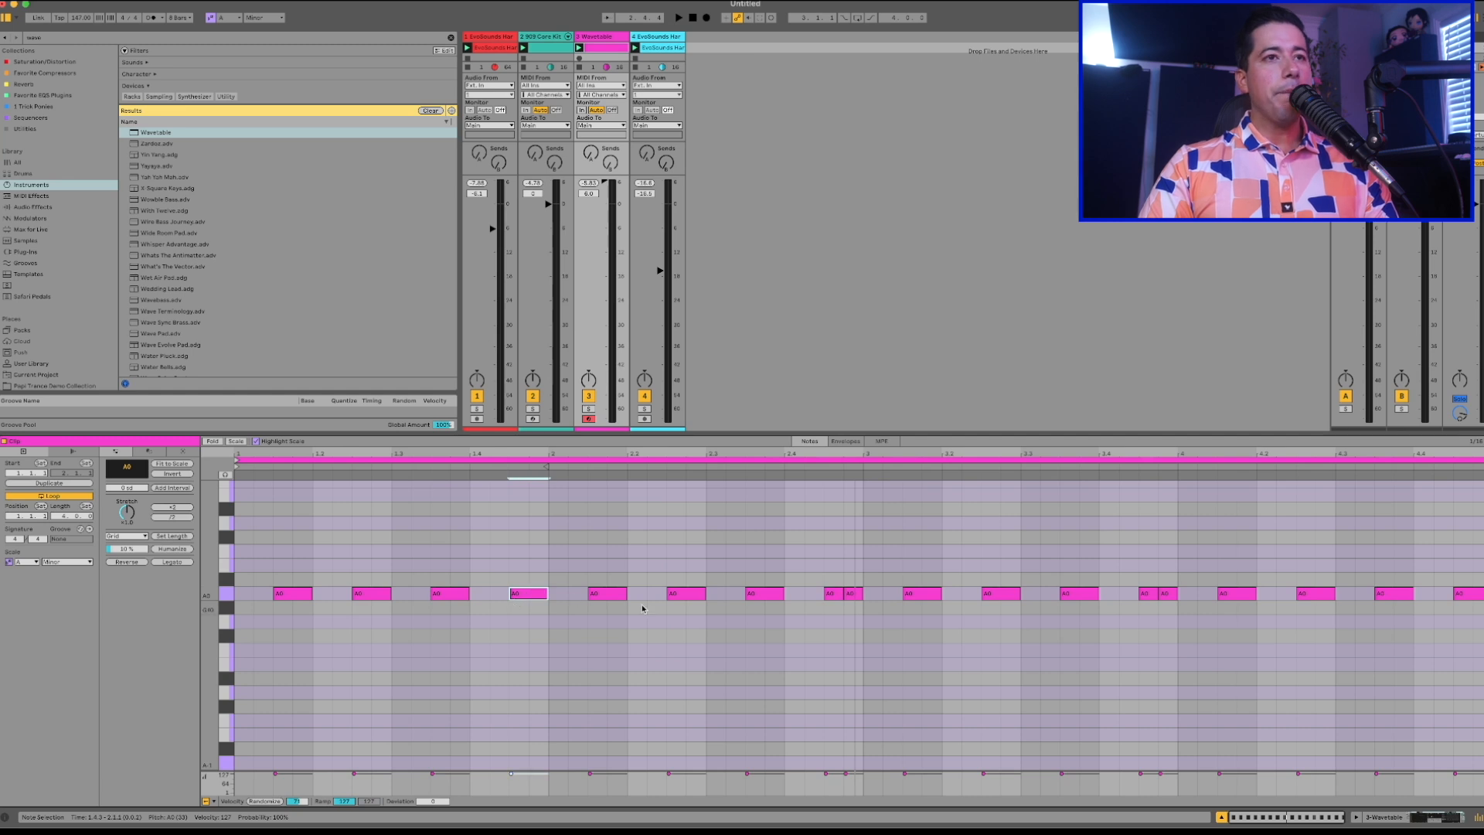
click(850, 594)
key(space)
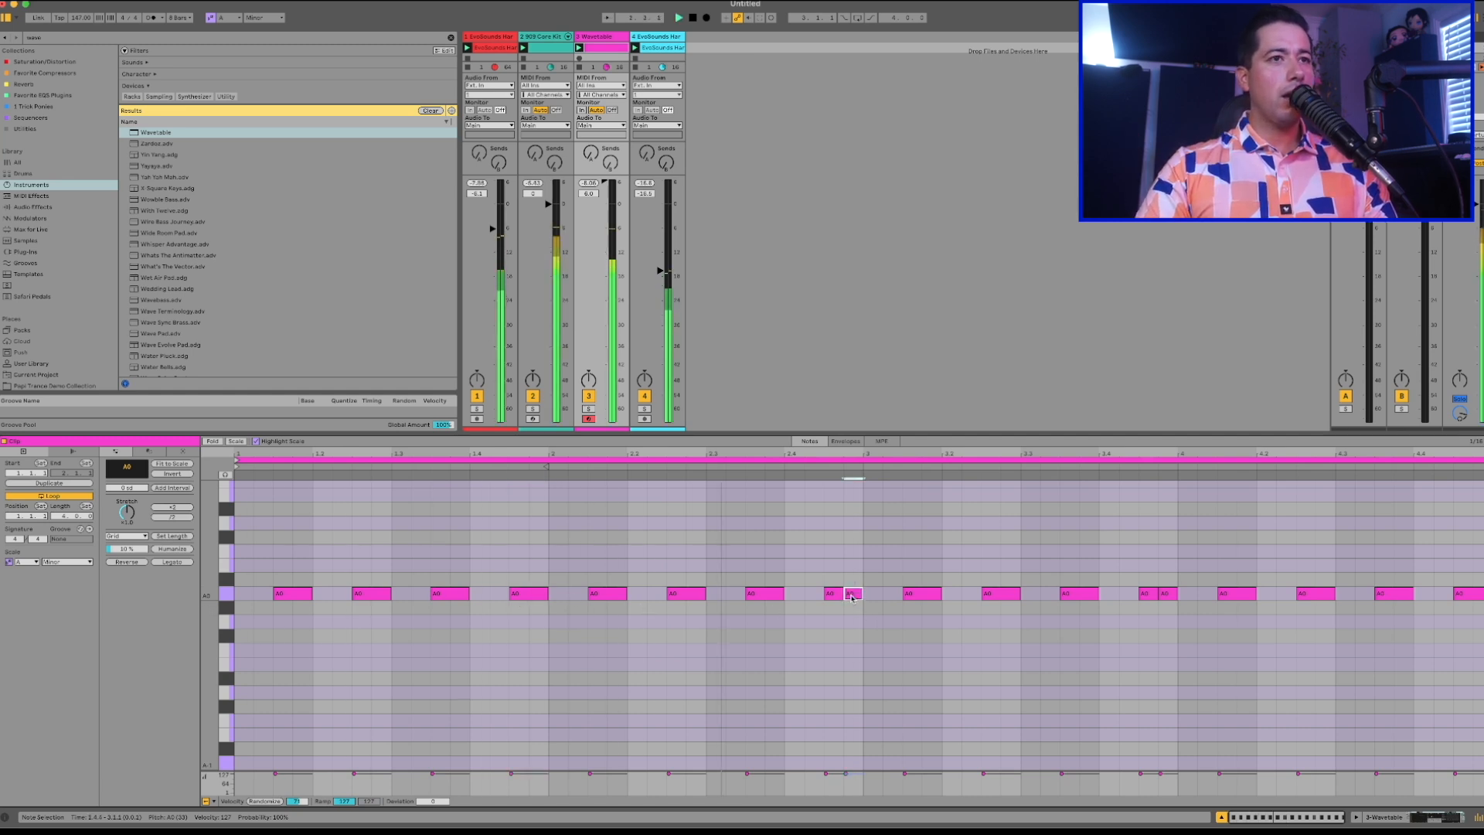
click(1079, 594)
click(1472, 605)
drag(1470, 595, 1471, 580)
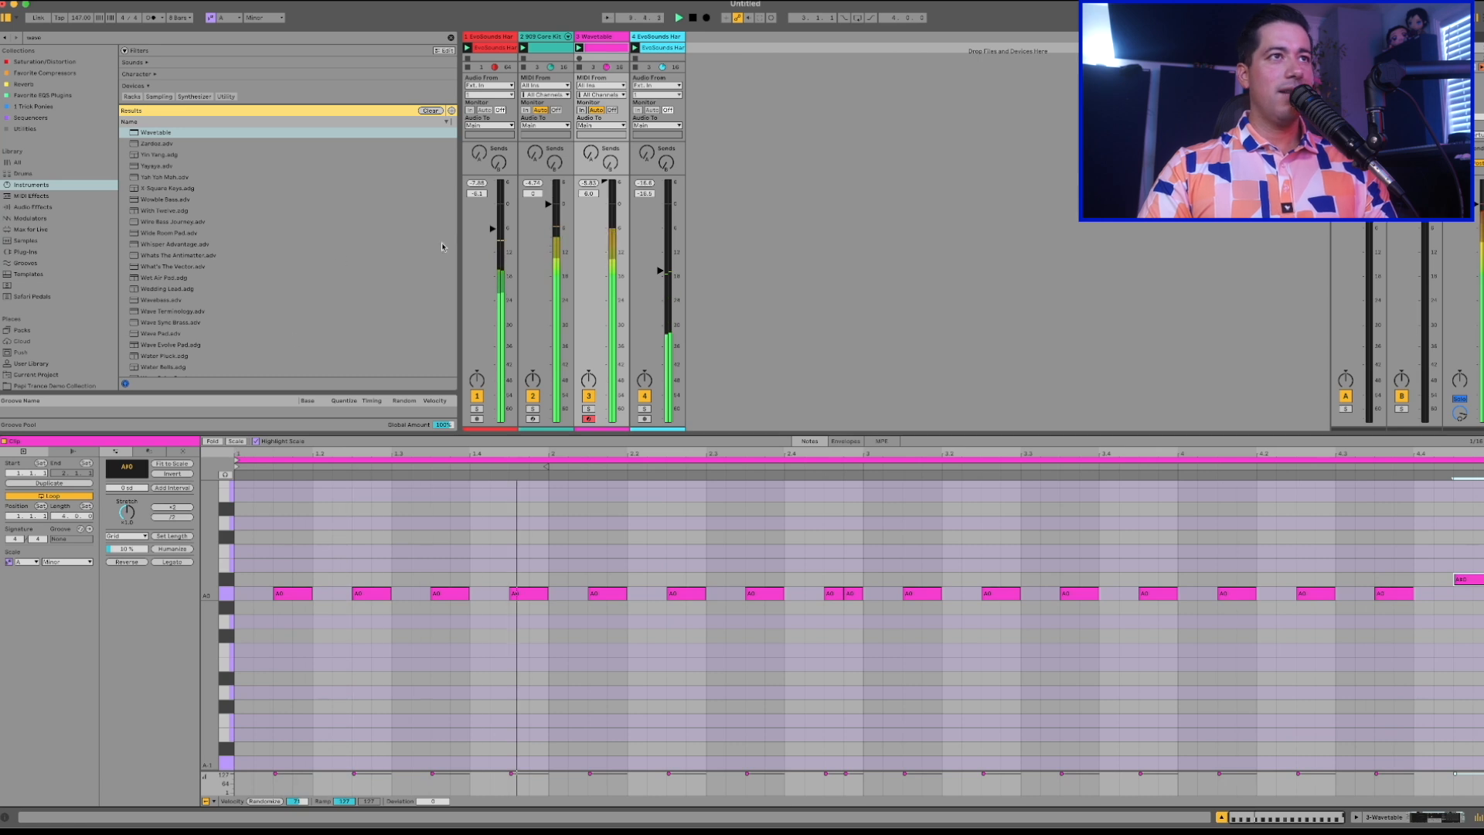
Nudge the first EvoSounds track's volume up slightly and mute the track, then return to the Wavetable clip's notes.
drag(500, 230, 503, 228)
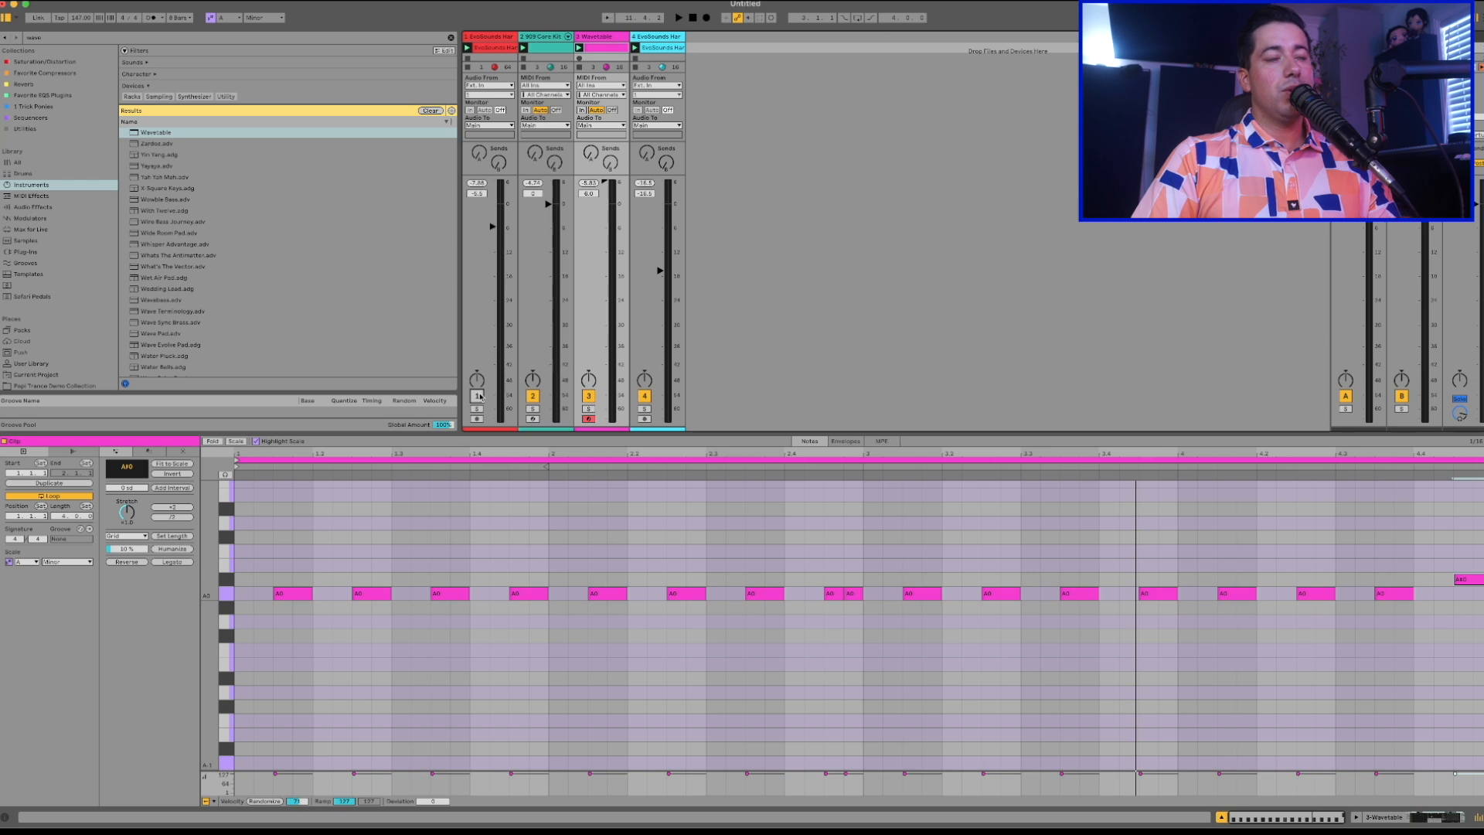
click(660, 44)
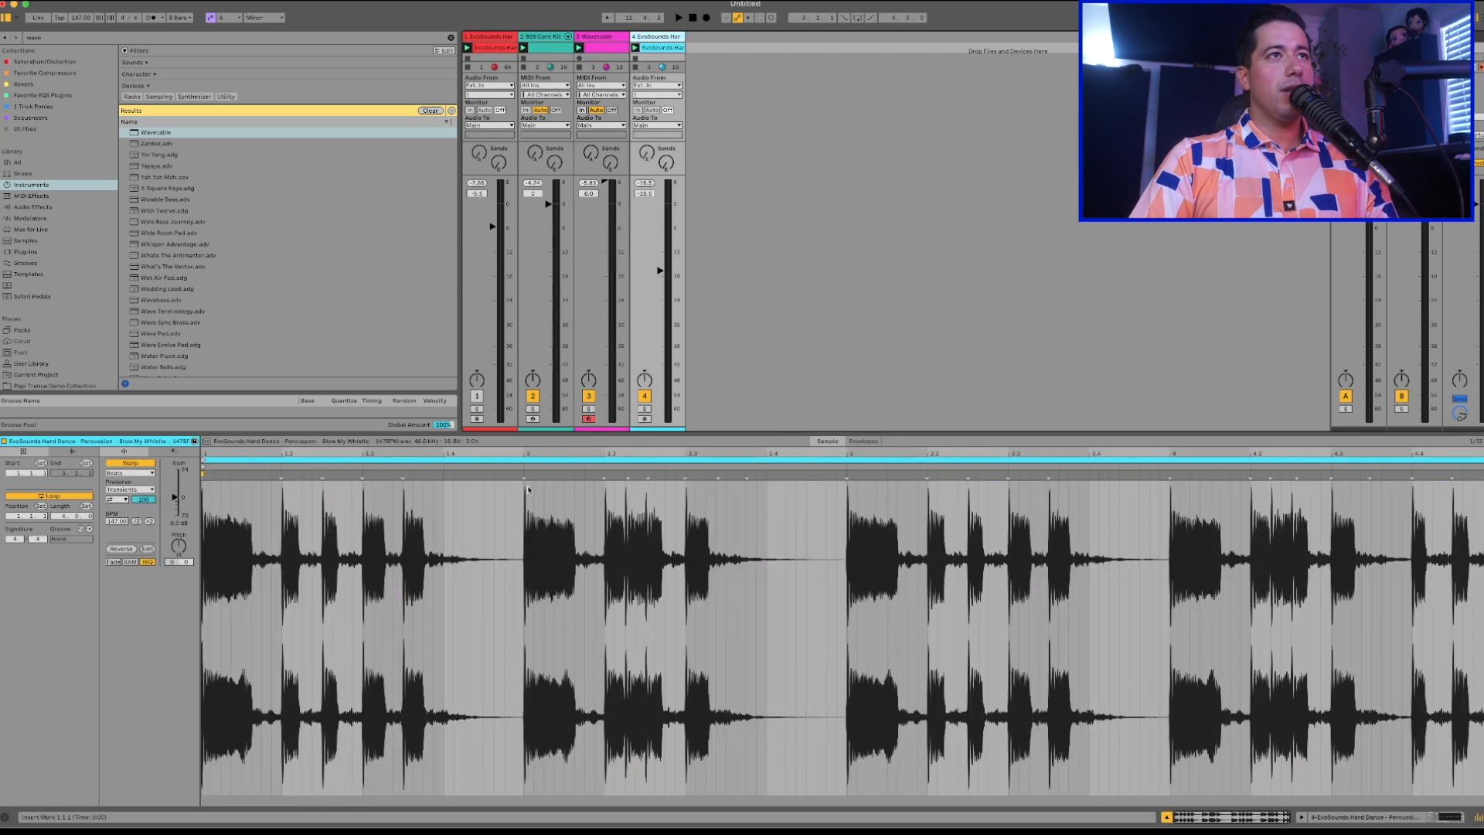
click(600, 48)
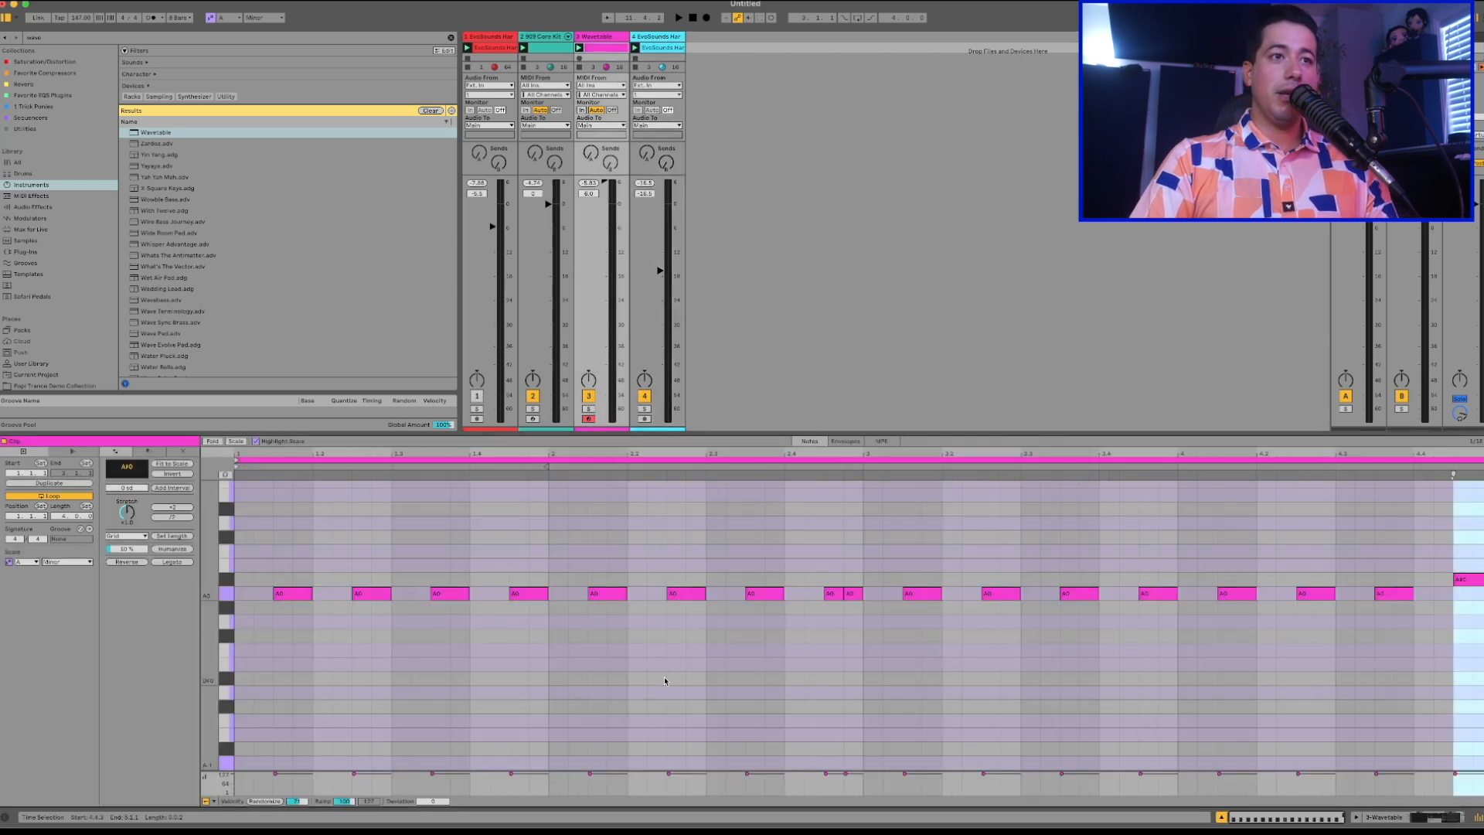
Rework bar 1's opening into back-to-back eighth-length A0 notes starting a sixteenth after the downbeat, and play it.
double_click(287, 608)
double_click(283, 608)
drag(310, 593, 269, 597)
double_click(296, 596)
key(space)
key(space)
drag(272, 594, 291, 594)
key(super+d)
key(super+d)
key(space)
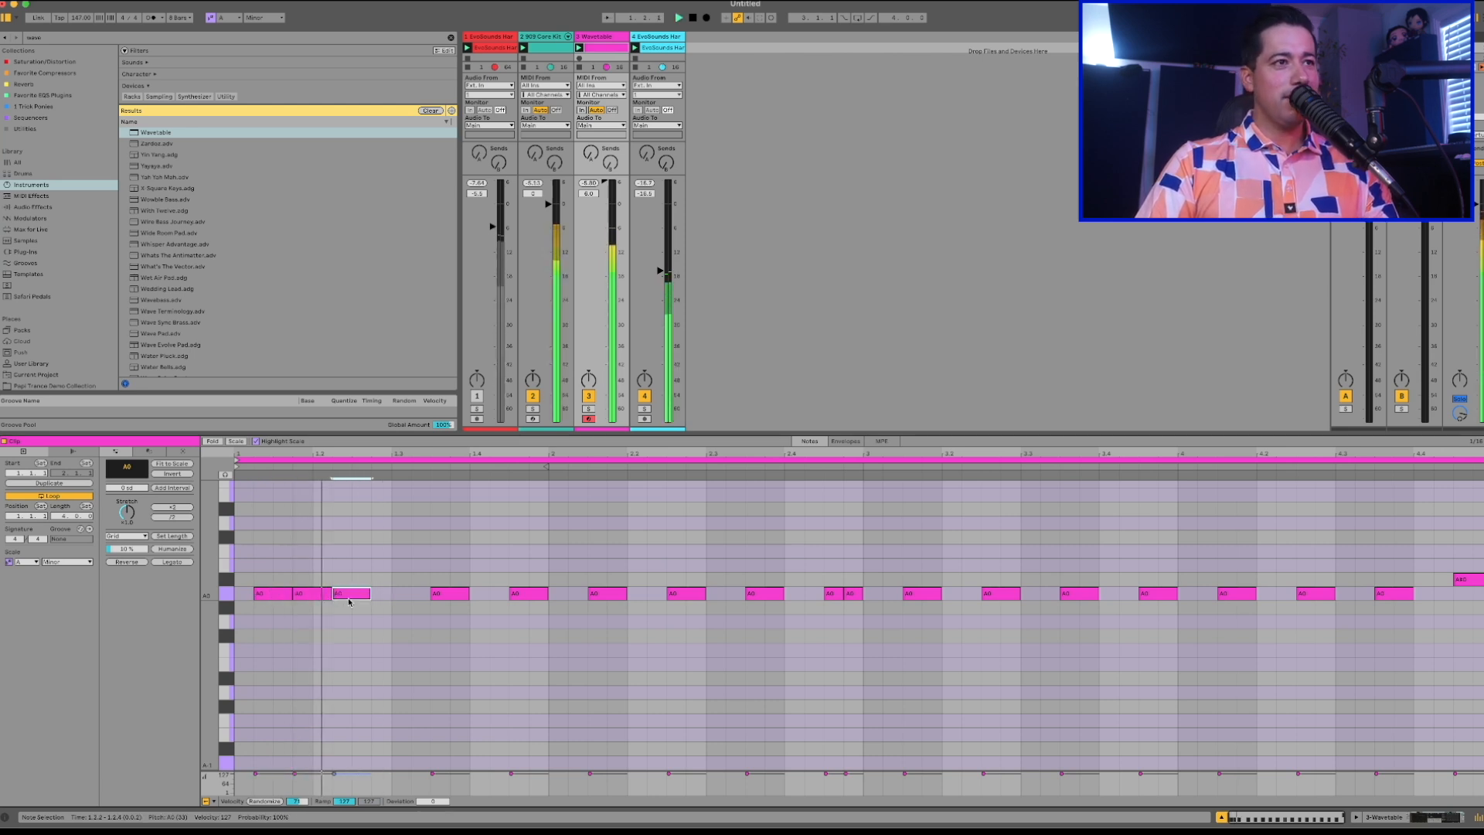
Move the third bass note onto the second off-beat and duplicate the two-beat, three-note pattern through the end of bar 3.
drag(337, 597, 248, 586)
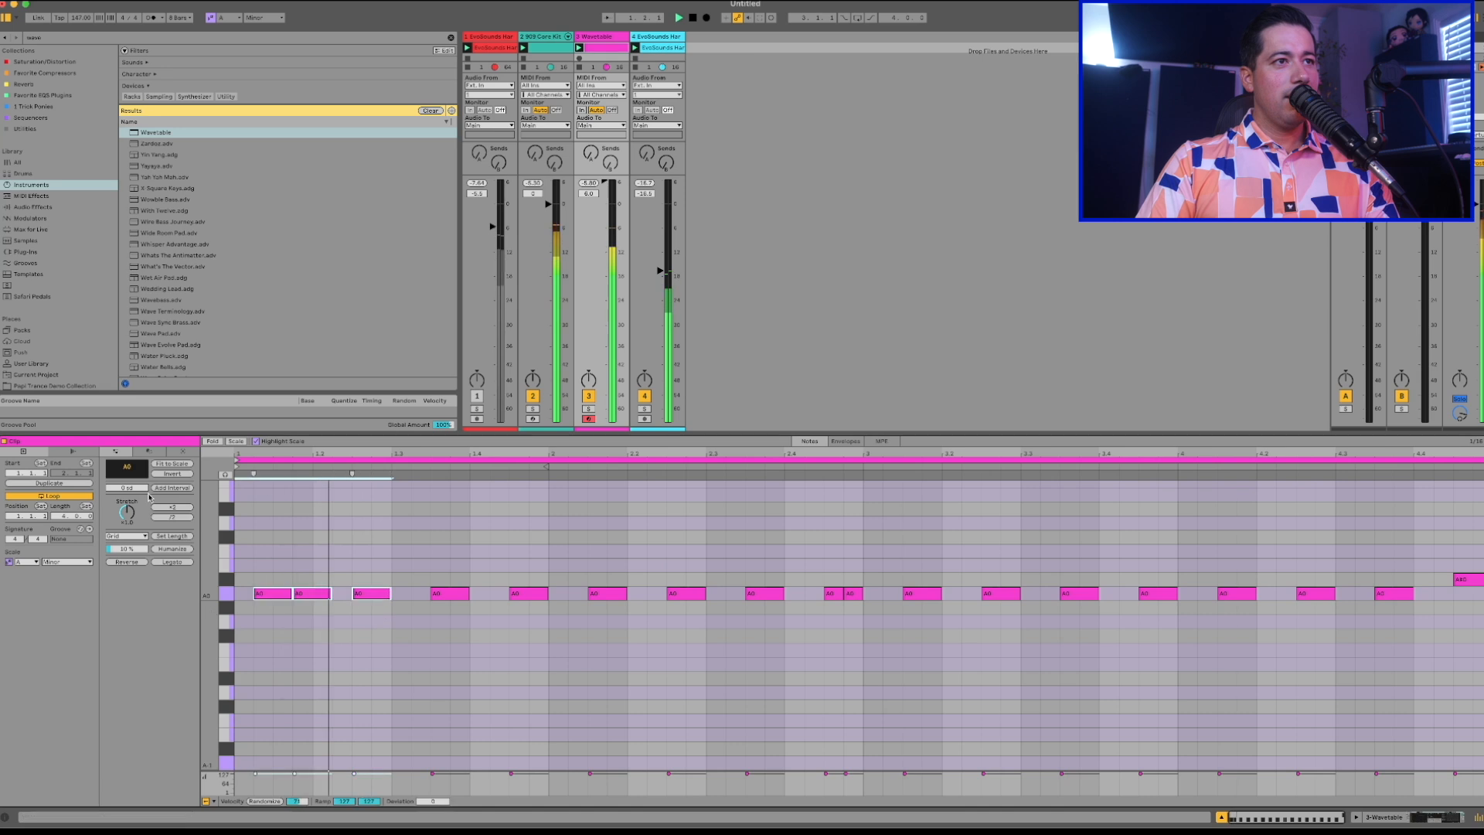
key(super+d)
key(super+d)
key(super+d)
key(super+d)
key(super+d)
key(super+d)
key(super+d)
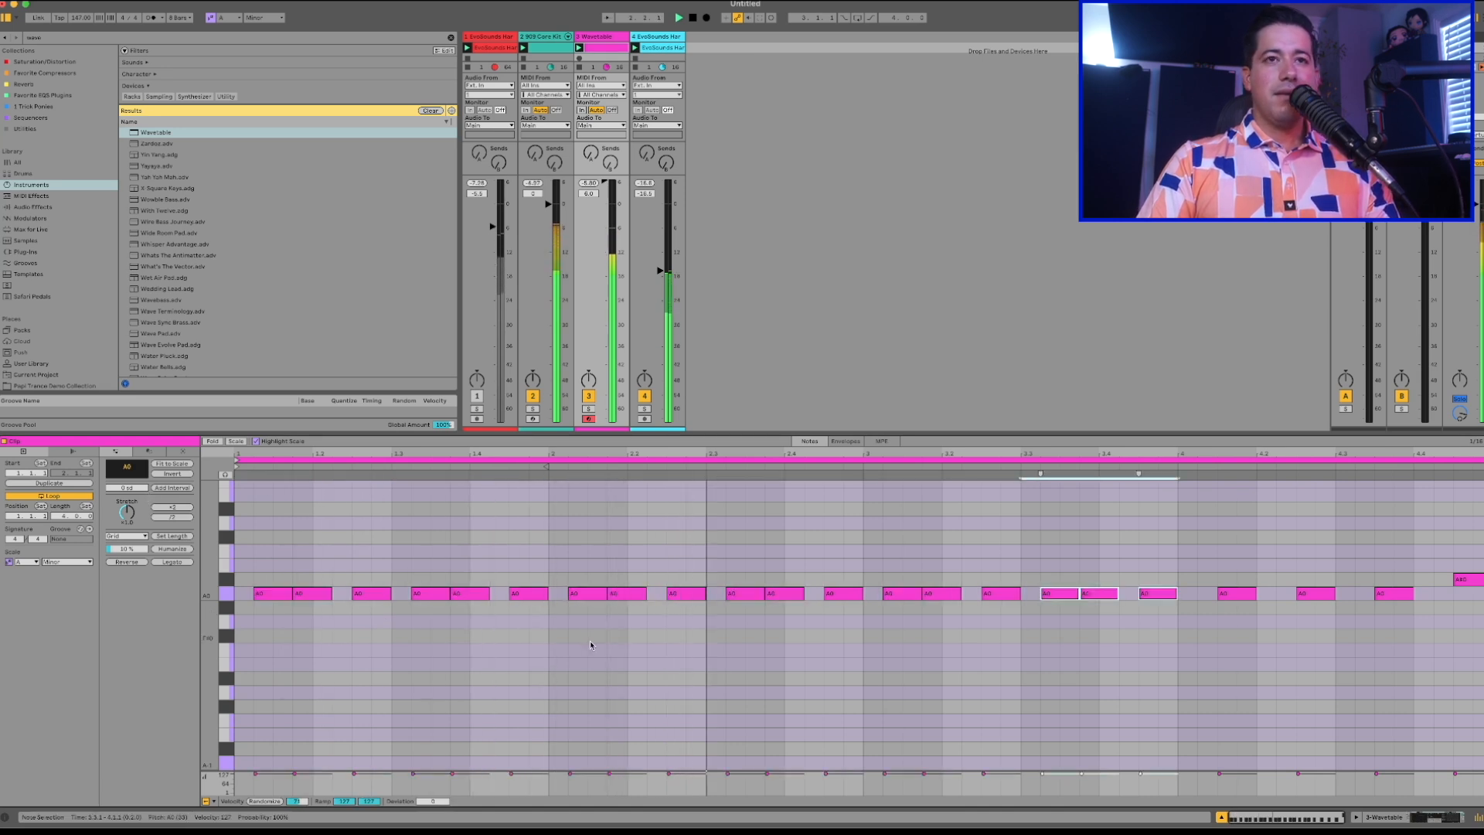
Replace bar 4's bass notes, including the closing A#0, with the same three-note A0 pattern used in bars 1 to 3, and play it.
double_click(1468, 582)
key(space)
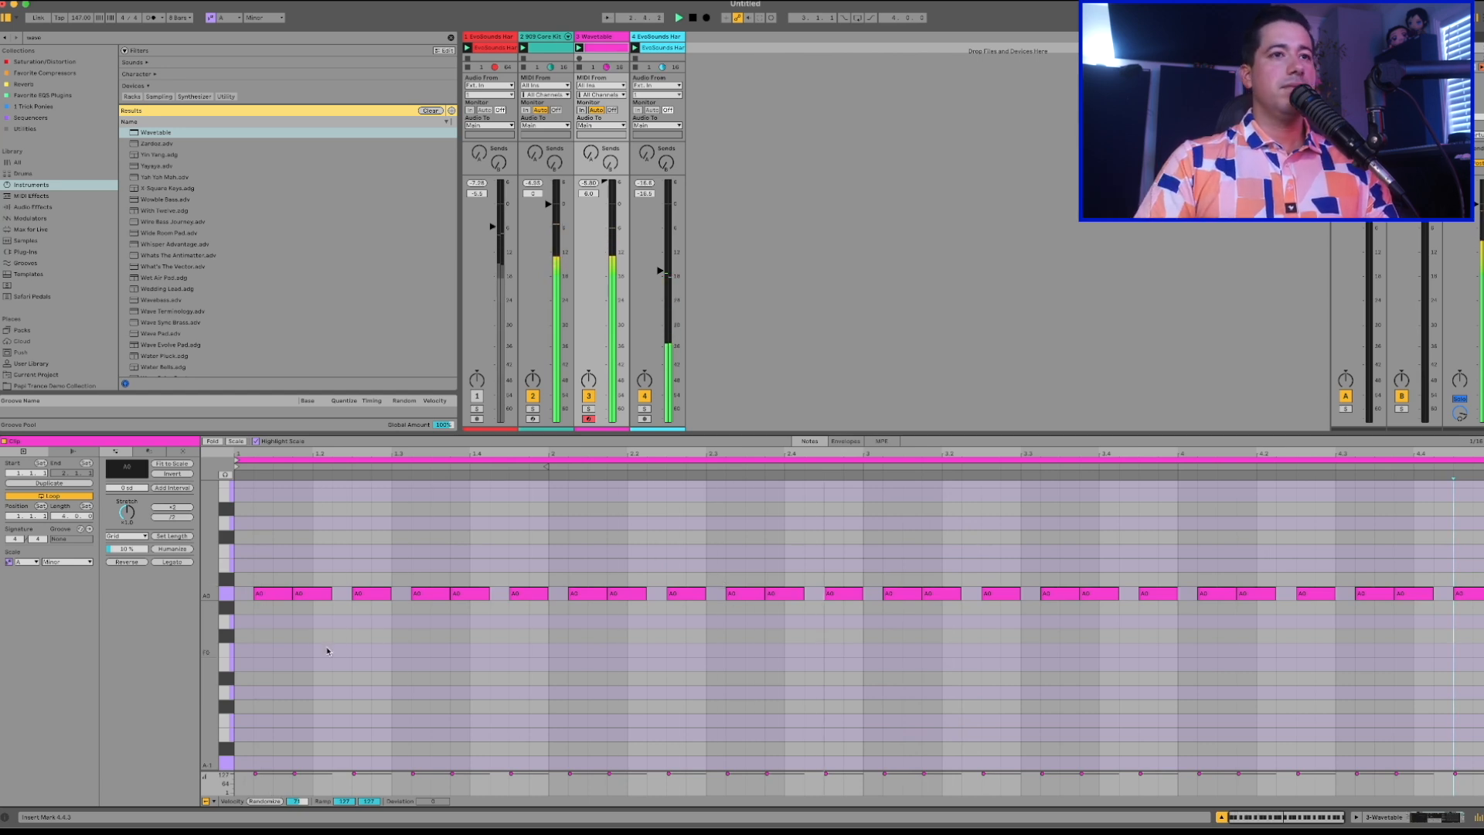
key(space)
Restrict the note editor to A minor scale notes and transpose bar 2's bass notes to F0.
drag(583, 618, 848, 532)
key(Down)
key(Down)
key(Down)
key(Up)
key(Up)
key(Up)
click(241, 442)
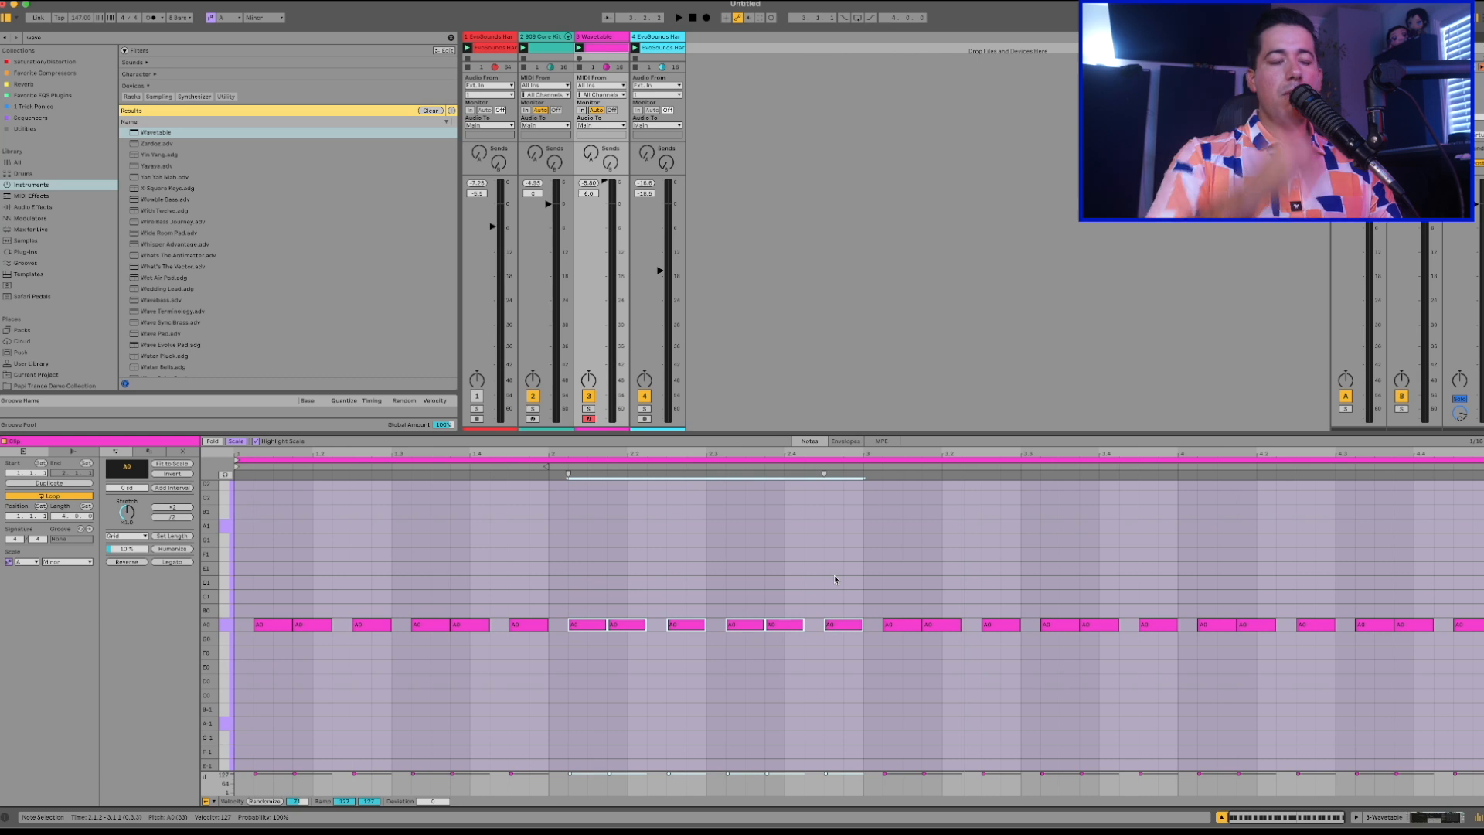
key(Down)
key(Down)
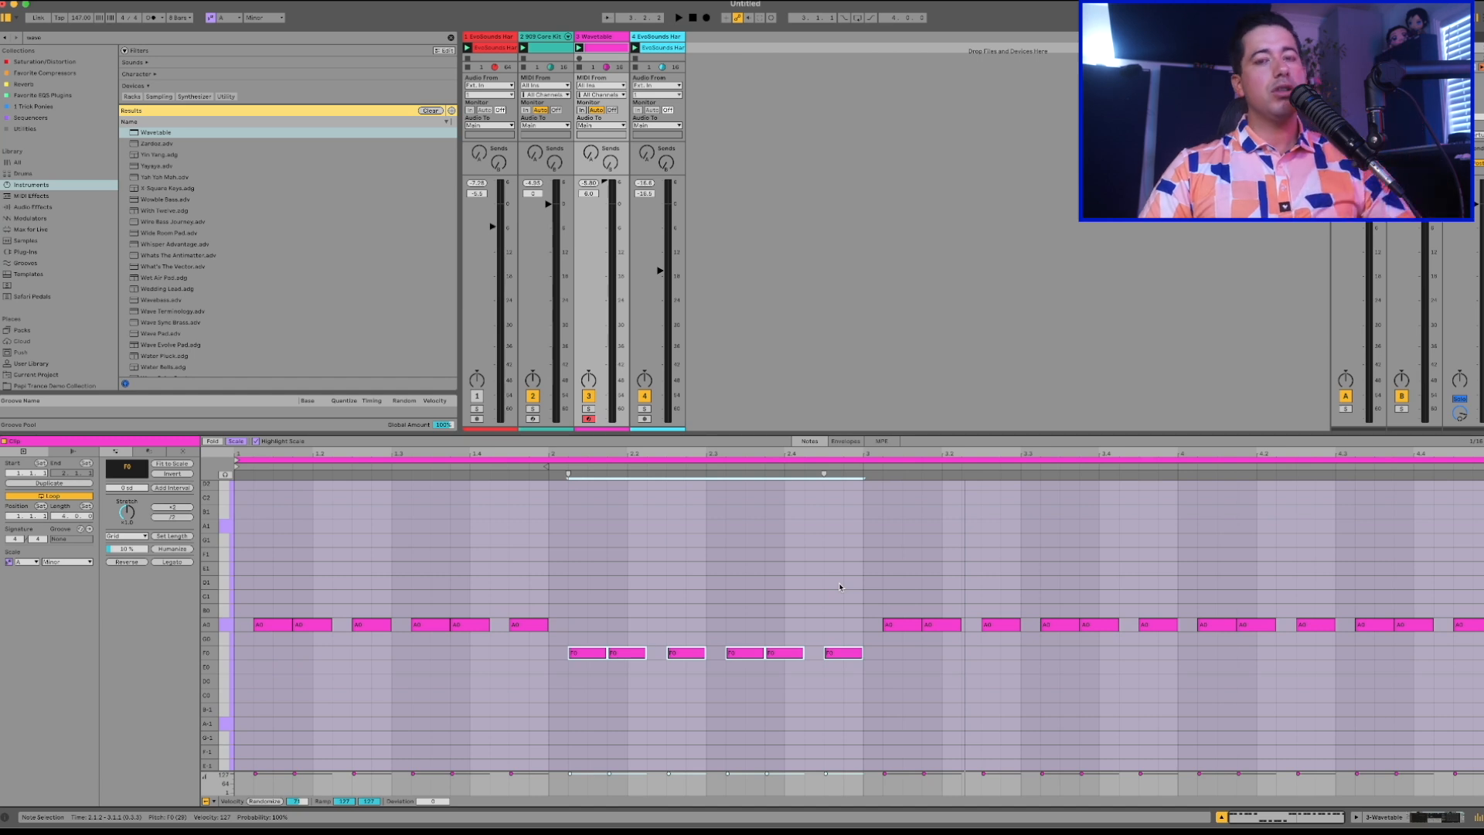
Play the clip while transposing bar 3's bass notes up to C1 and bar 4's notes up to D1.
key(space)
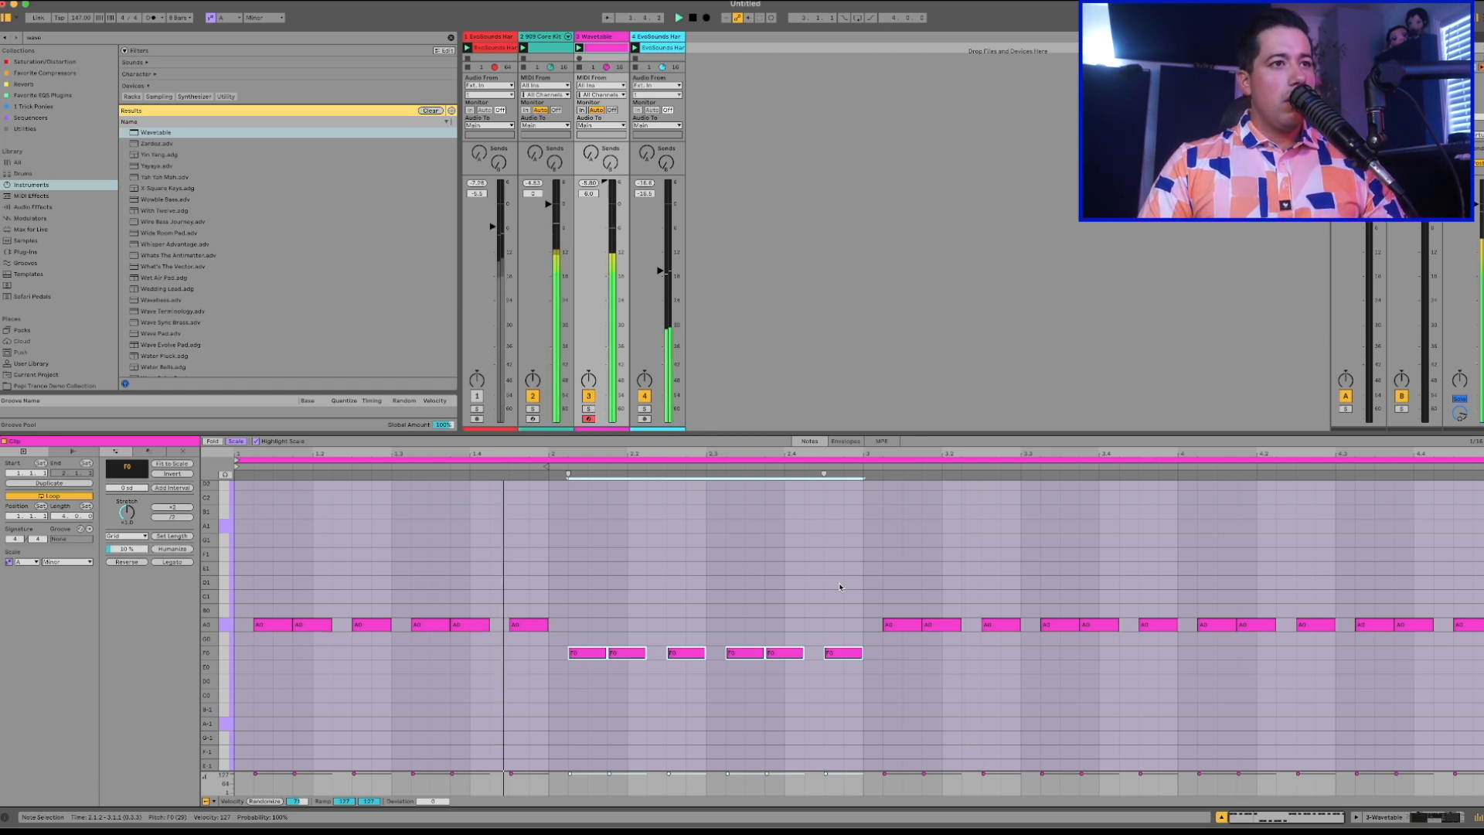
drag(880, 636, 1140, 601)
key(Up)
key(Up)
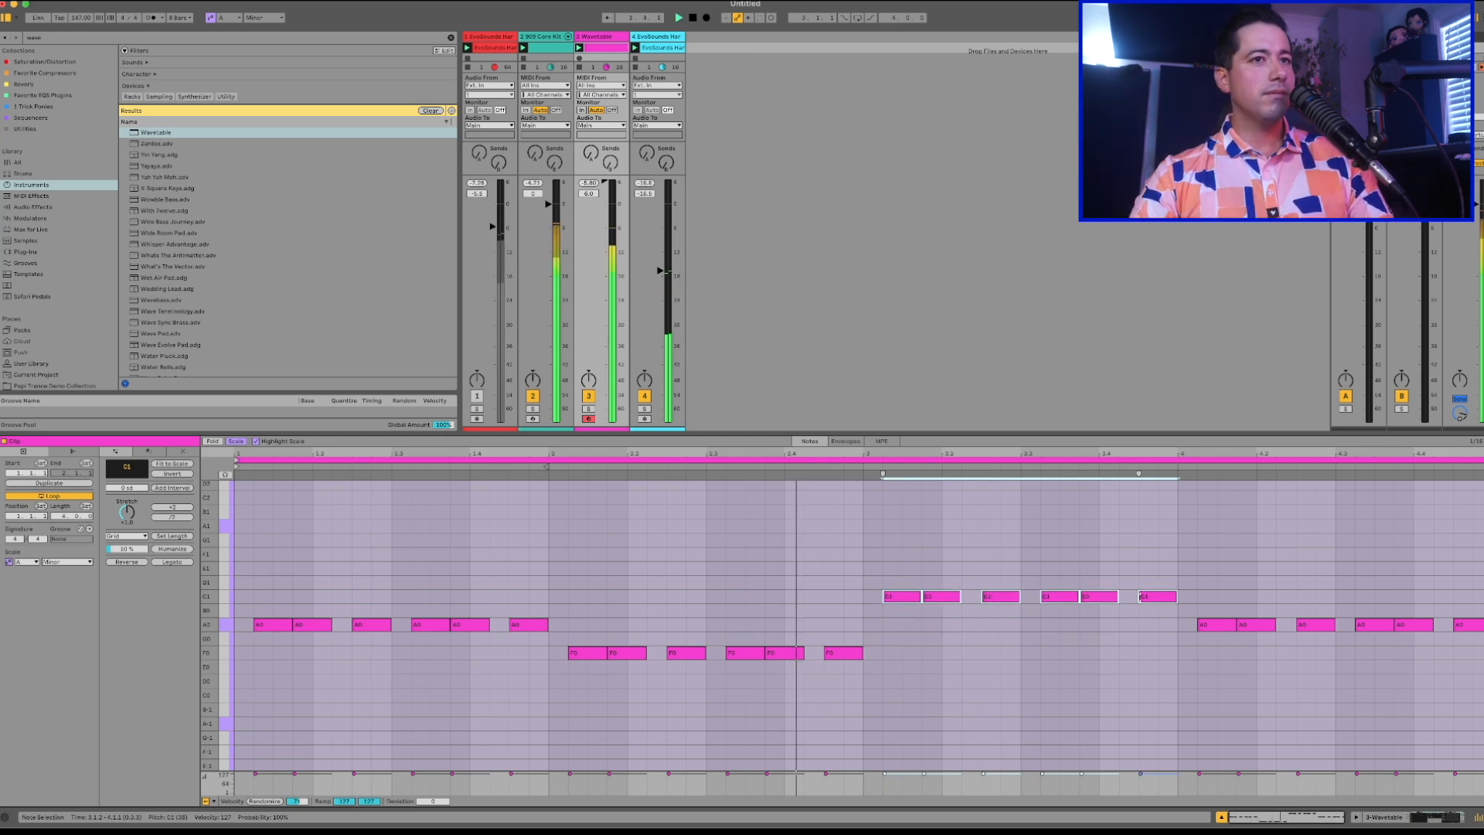
drag(1222, 682, 1477, 510)
key(Up)
key(Up)
key(Up)
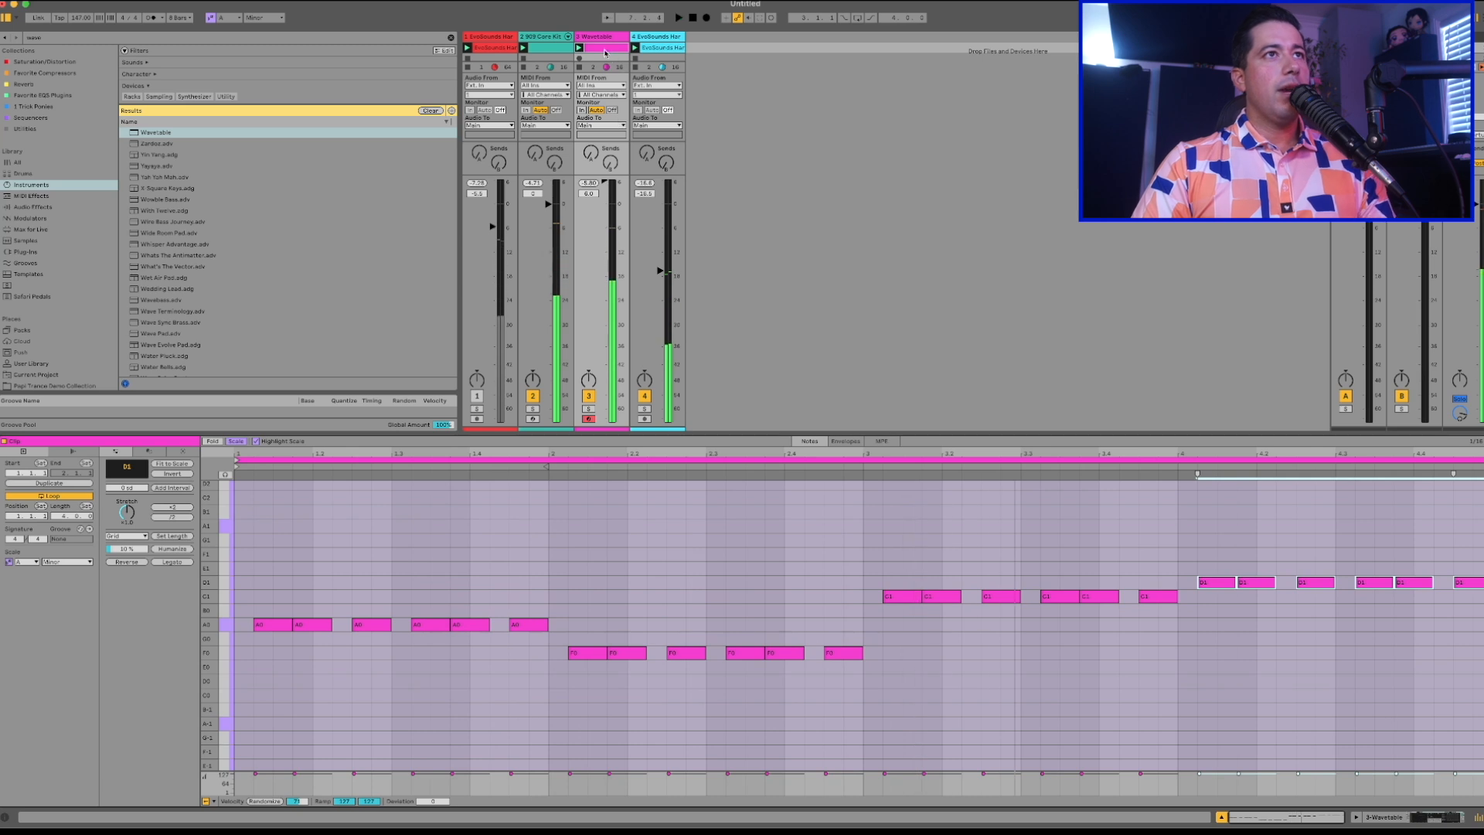
Duplicate the Wavetable track and replace the copy's pattern with one bar-long note per bar: A0, F0, C1 and D1.
key(ctrl+d)
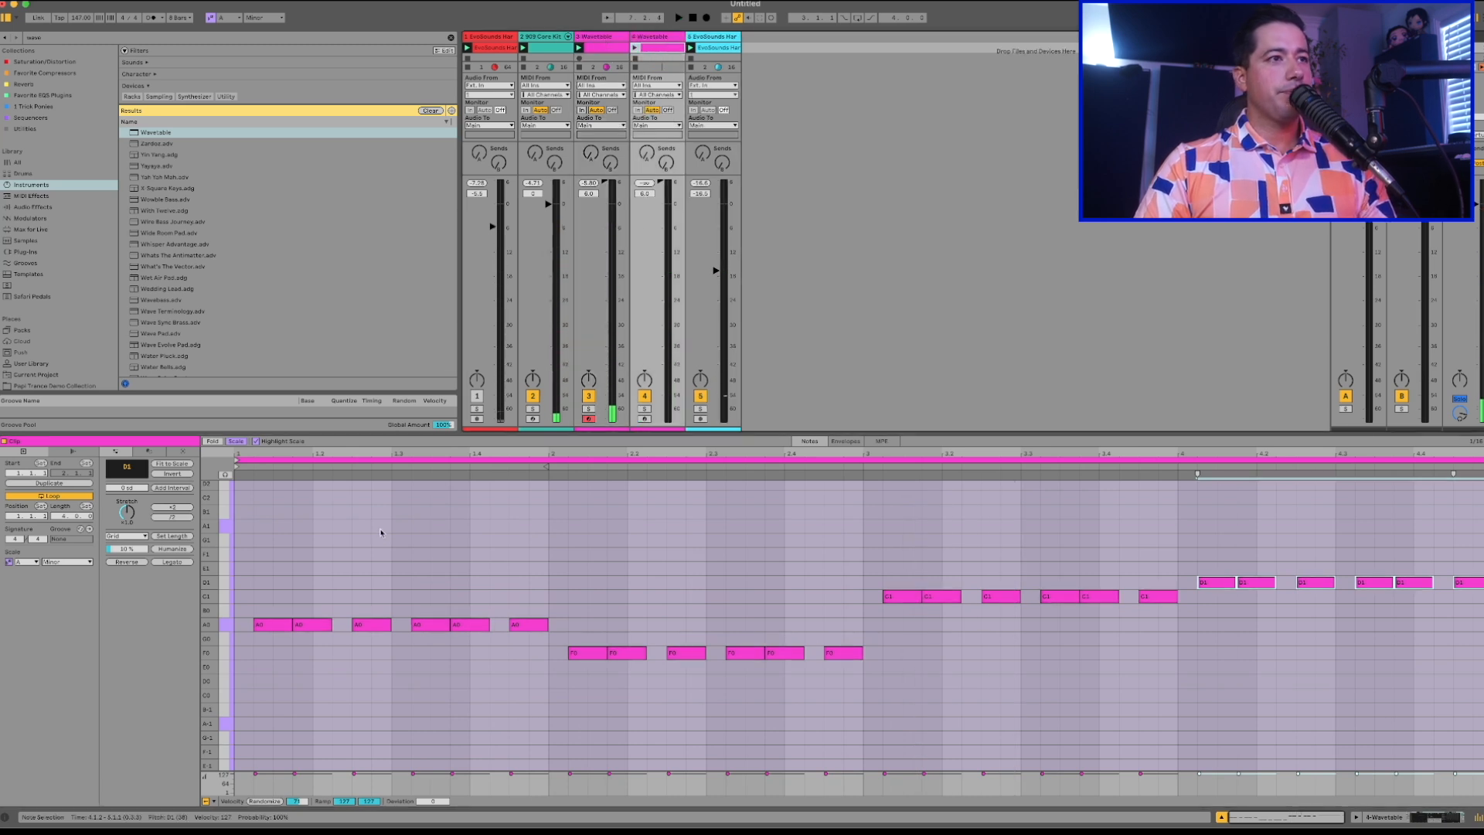
drag(266, 626, 548, 625)
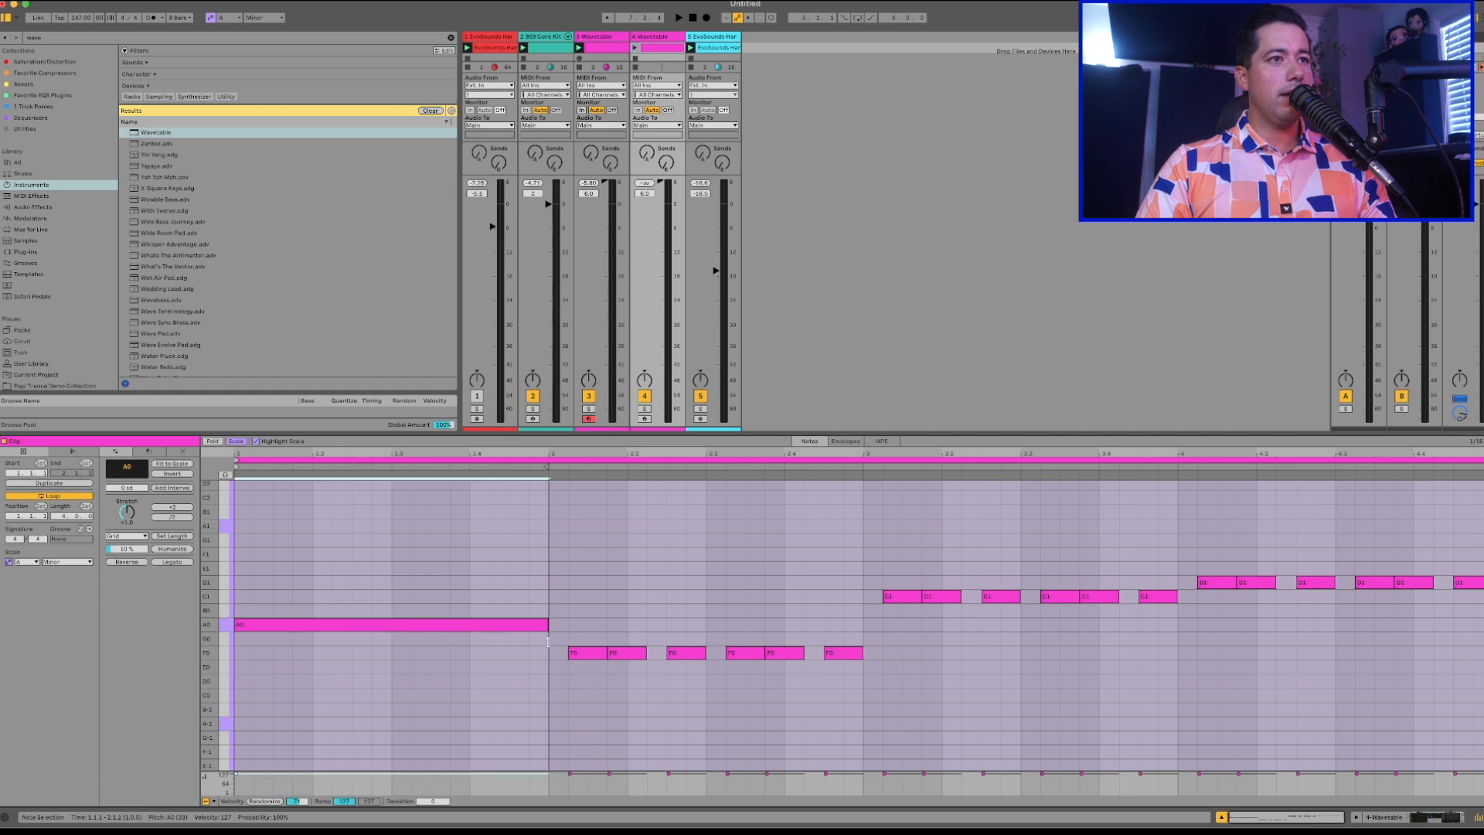
key(ctrl+d)
key(Down)
key(Down)
key(Down)
key(Down)
key(ctrl+d)
key(Up)
key(Up)
key(Up)
key(Up)
key(ctrl+d)
key(Up)
key(Up)
key(Down)
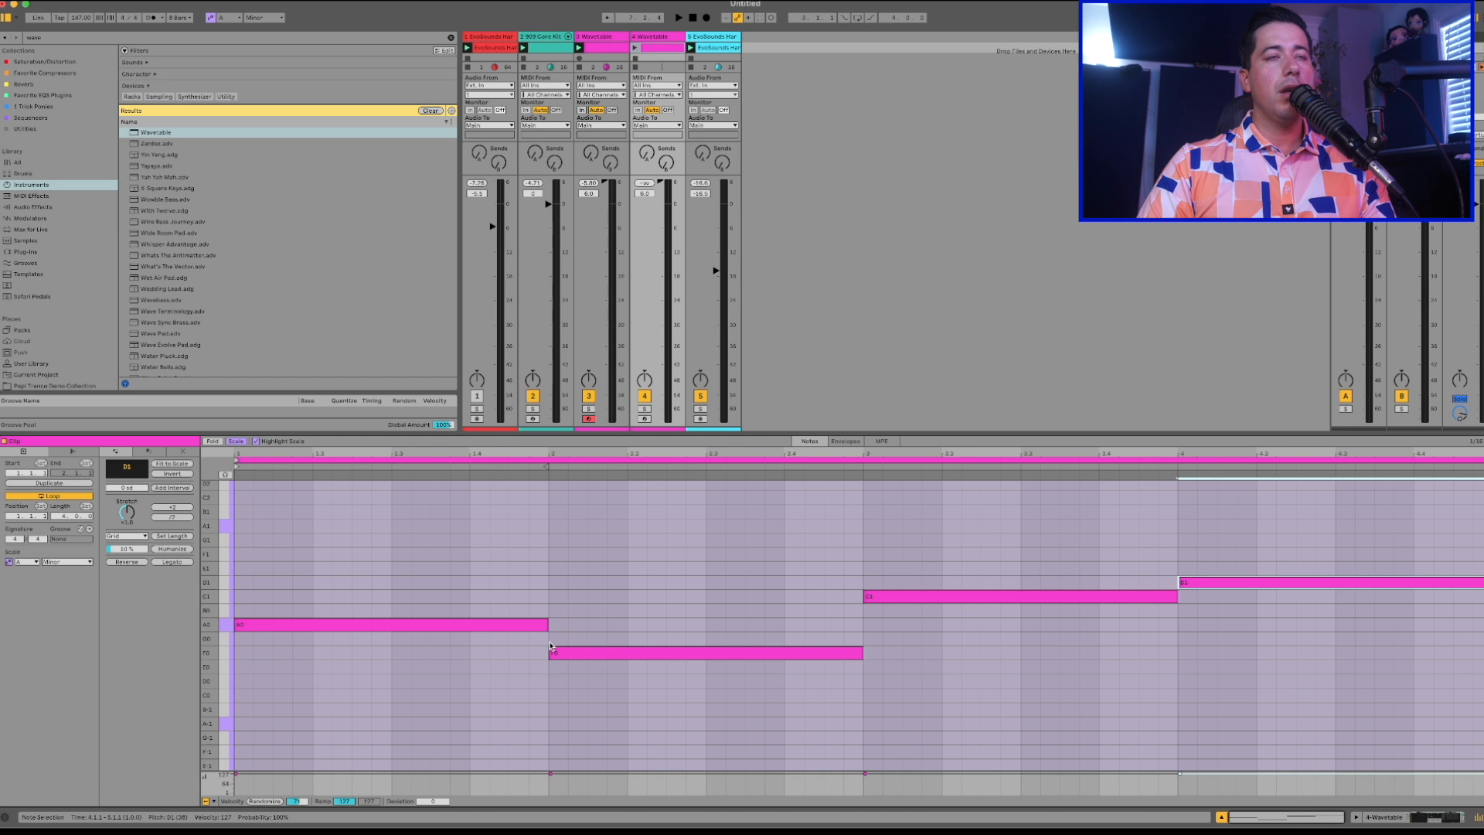
click(611, 48)
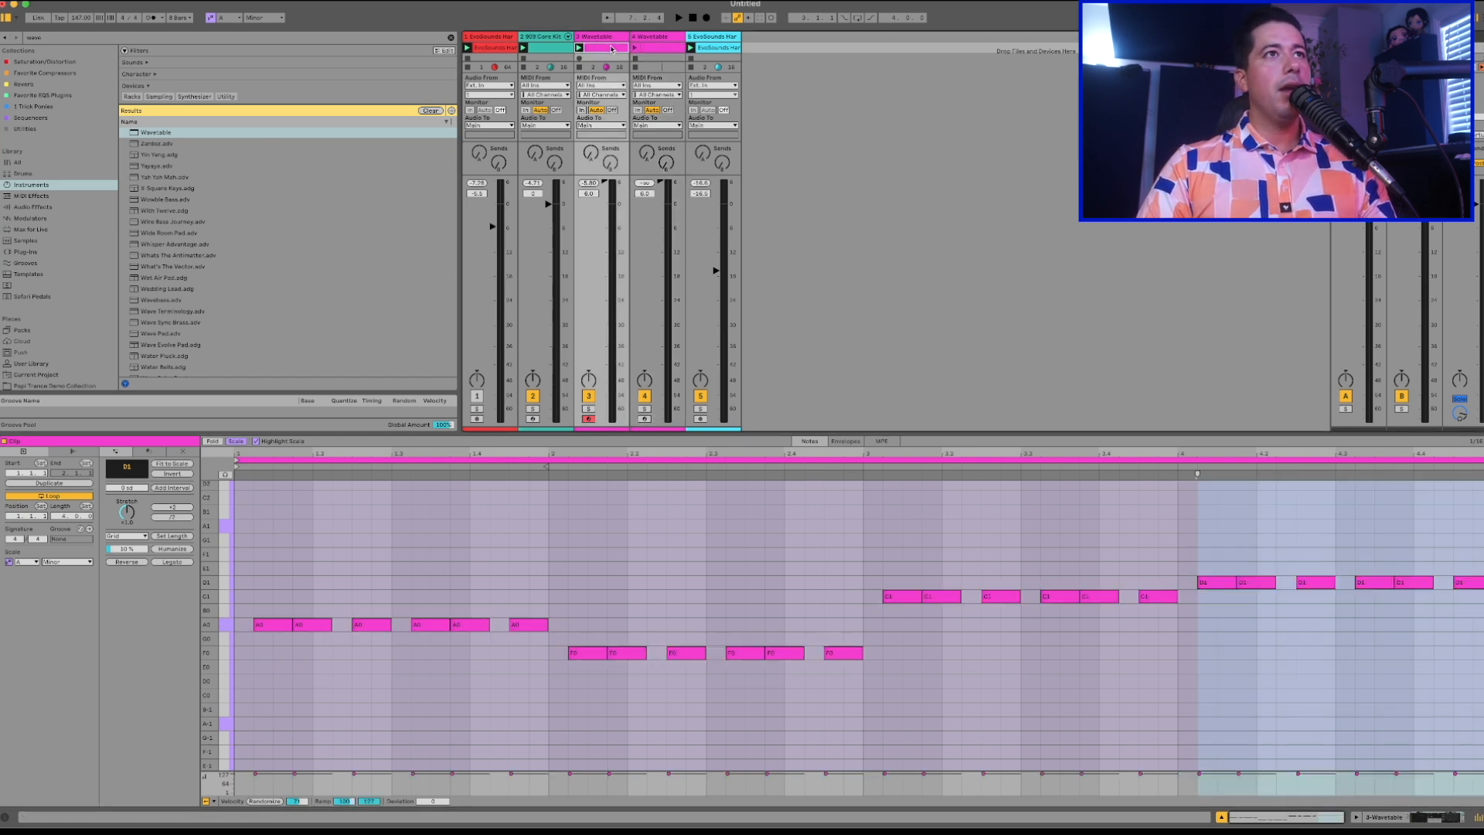
drag(265, 672, 1032, 525)
click(1263, 646)
click(282, 628)
click(468, 624)
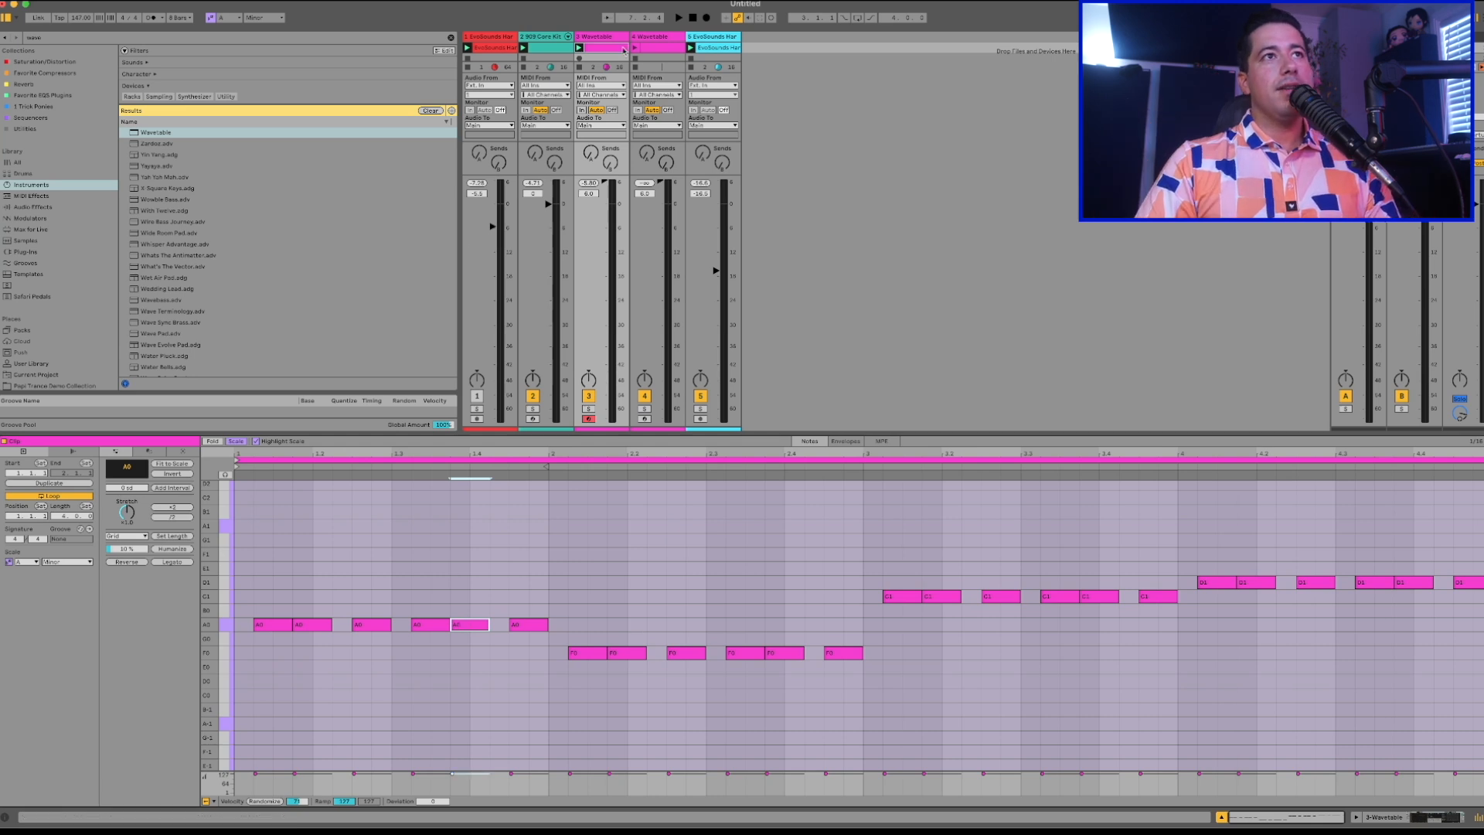
Stack C1 and E1 above the sustained A0 in bar 1 of the duplicated track's clip to form an A minor triad.
click(661, 48)
click(274, 638)
click(266, 624)
drag(267, 624, 265, 570)
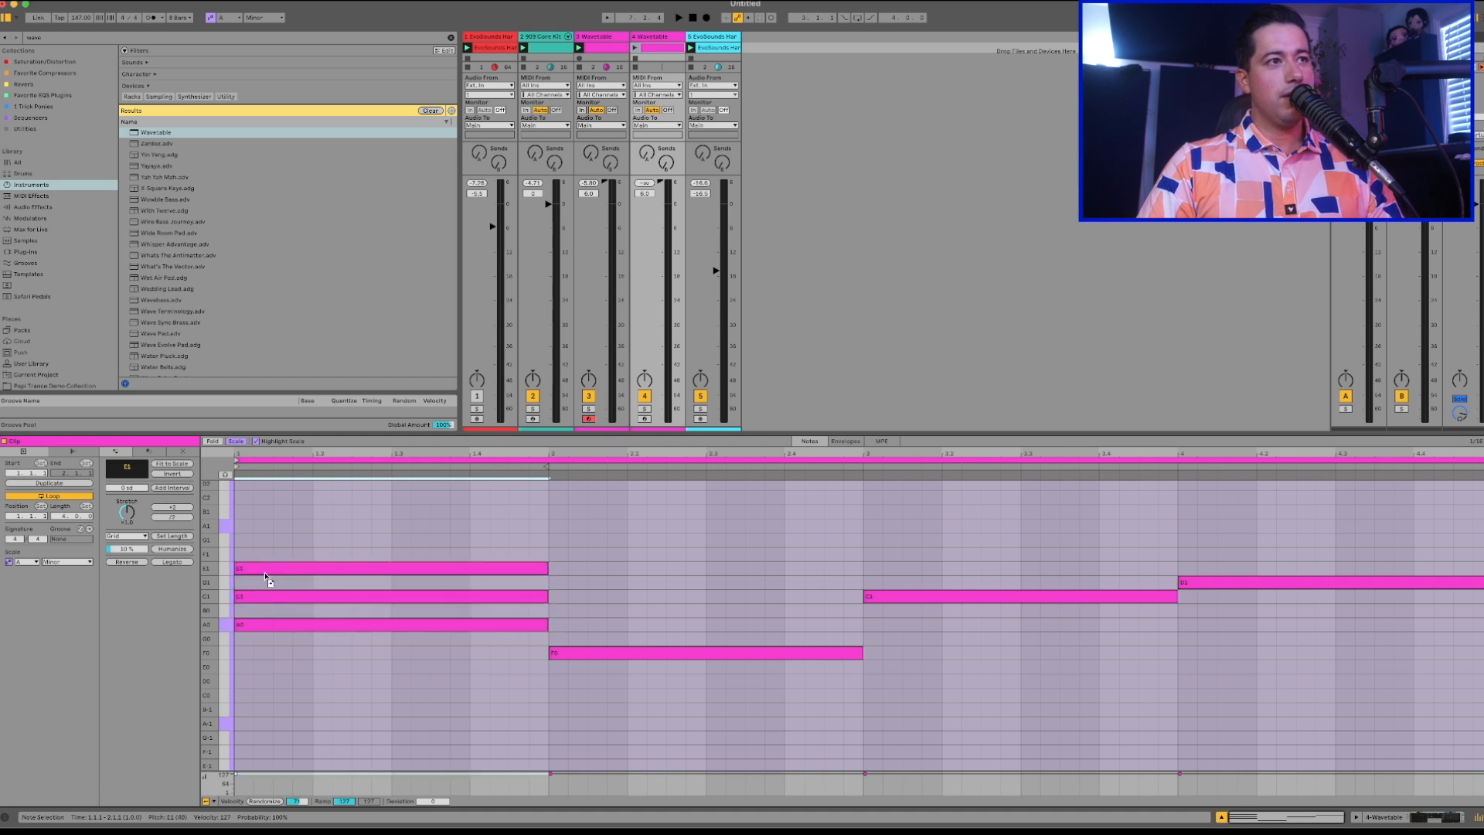
Duplicate bar 1's triad through bars 2 to 4, transposing it within the scale onto the F0, C1 and D1 roots.
drag(520, 646, 332, 558)
key(ctrl+d)
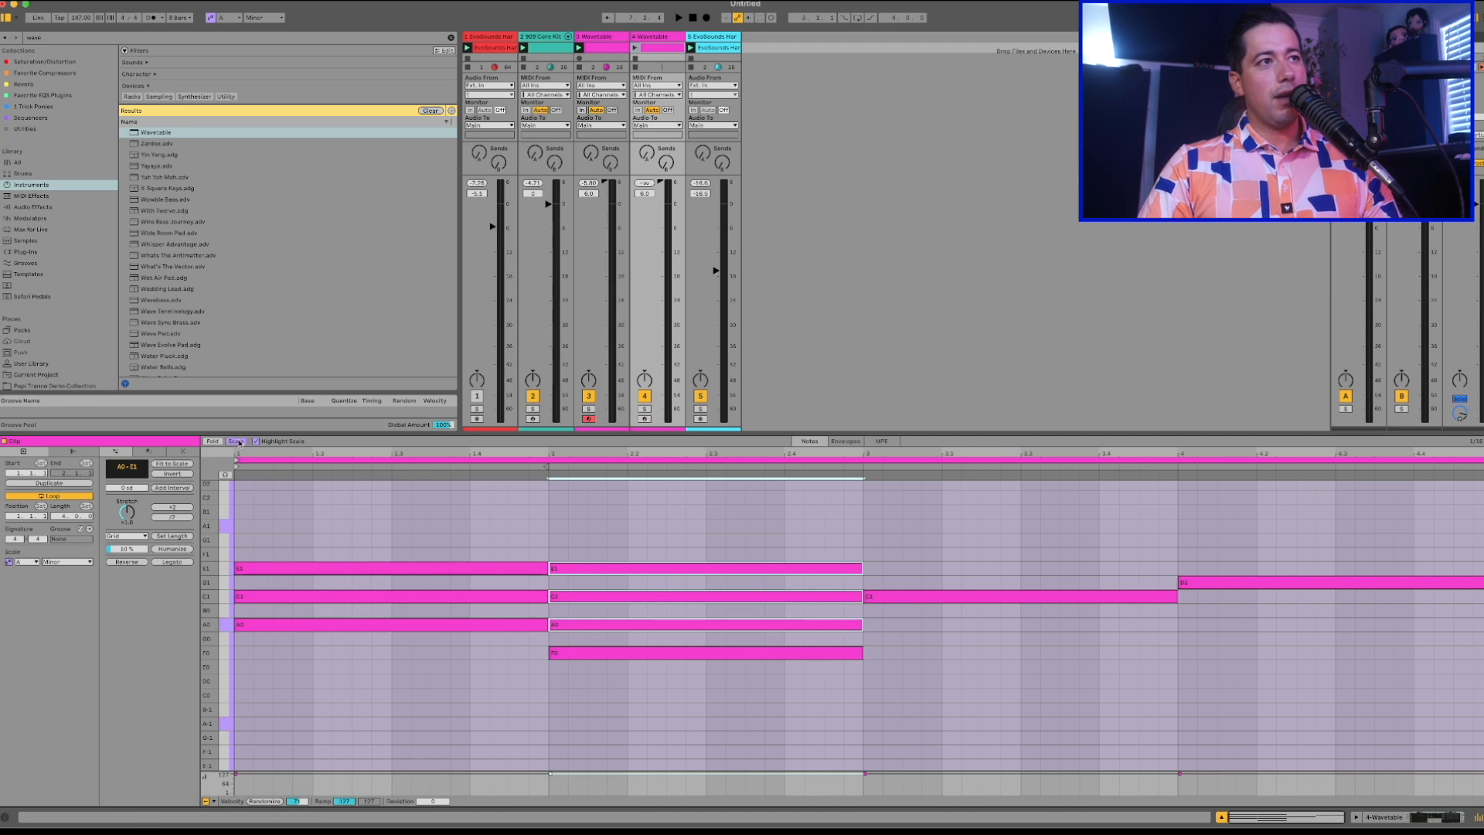
key(Down)
key(Down)
key(ctrl+d)
key(Up)
key(Up)
key(Up)
key(Up)
key(ctrl+d)
key(Up)
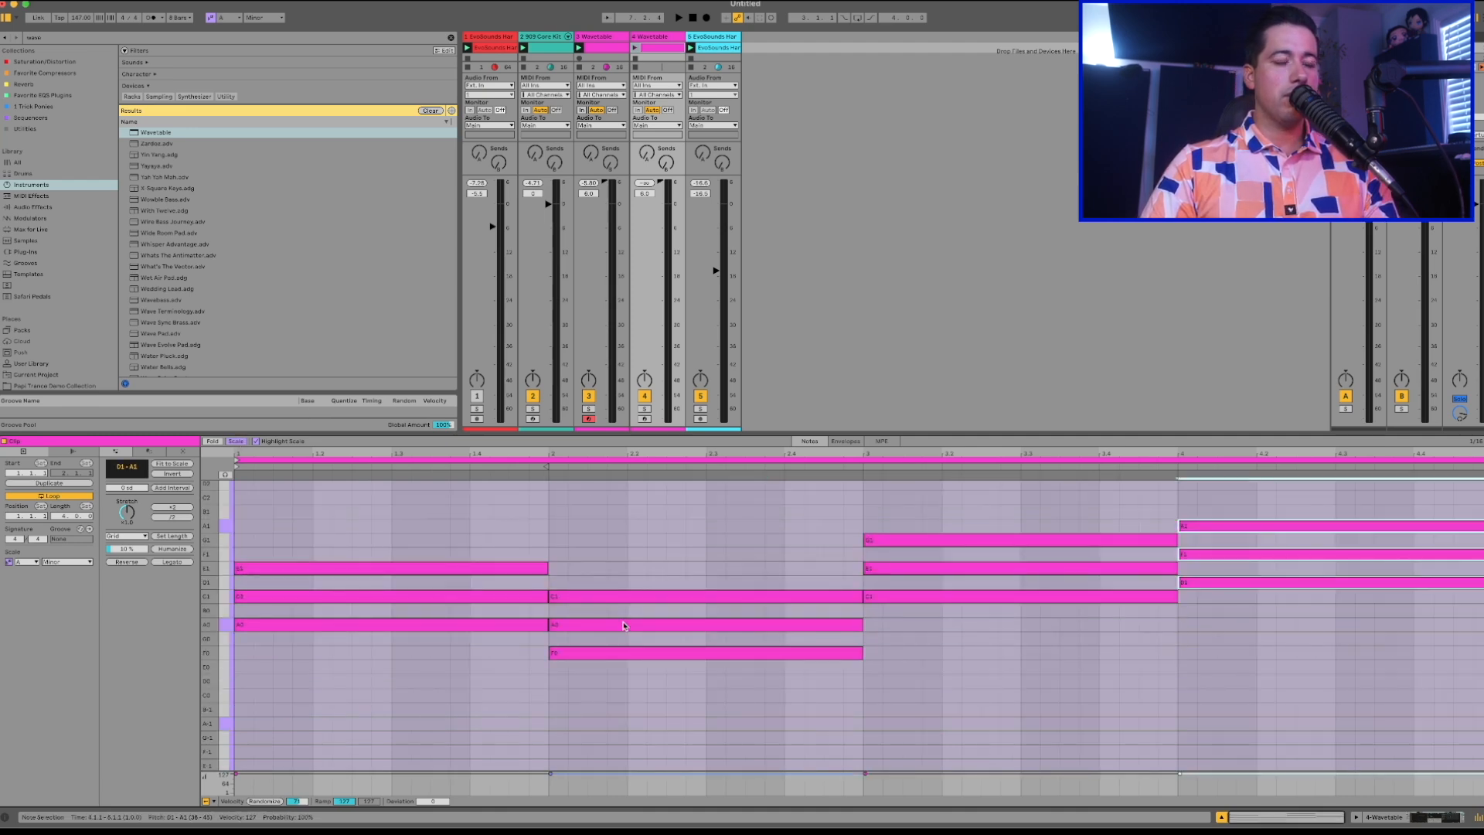
Show the duplicated track's device and search the instruments library for "analog".
double_click(667, 37)
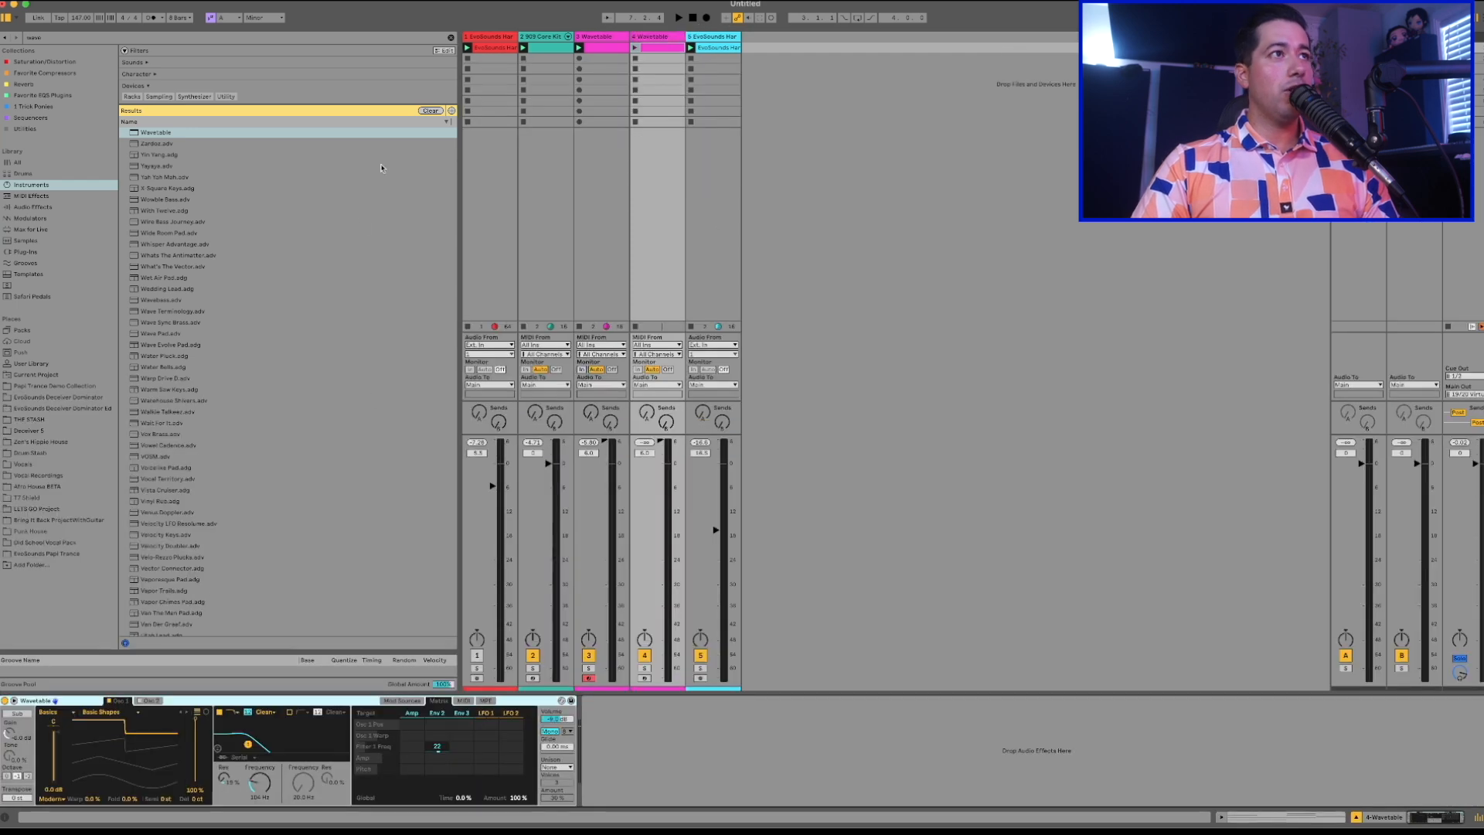
click(35, 196)
click(30, 185)
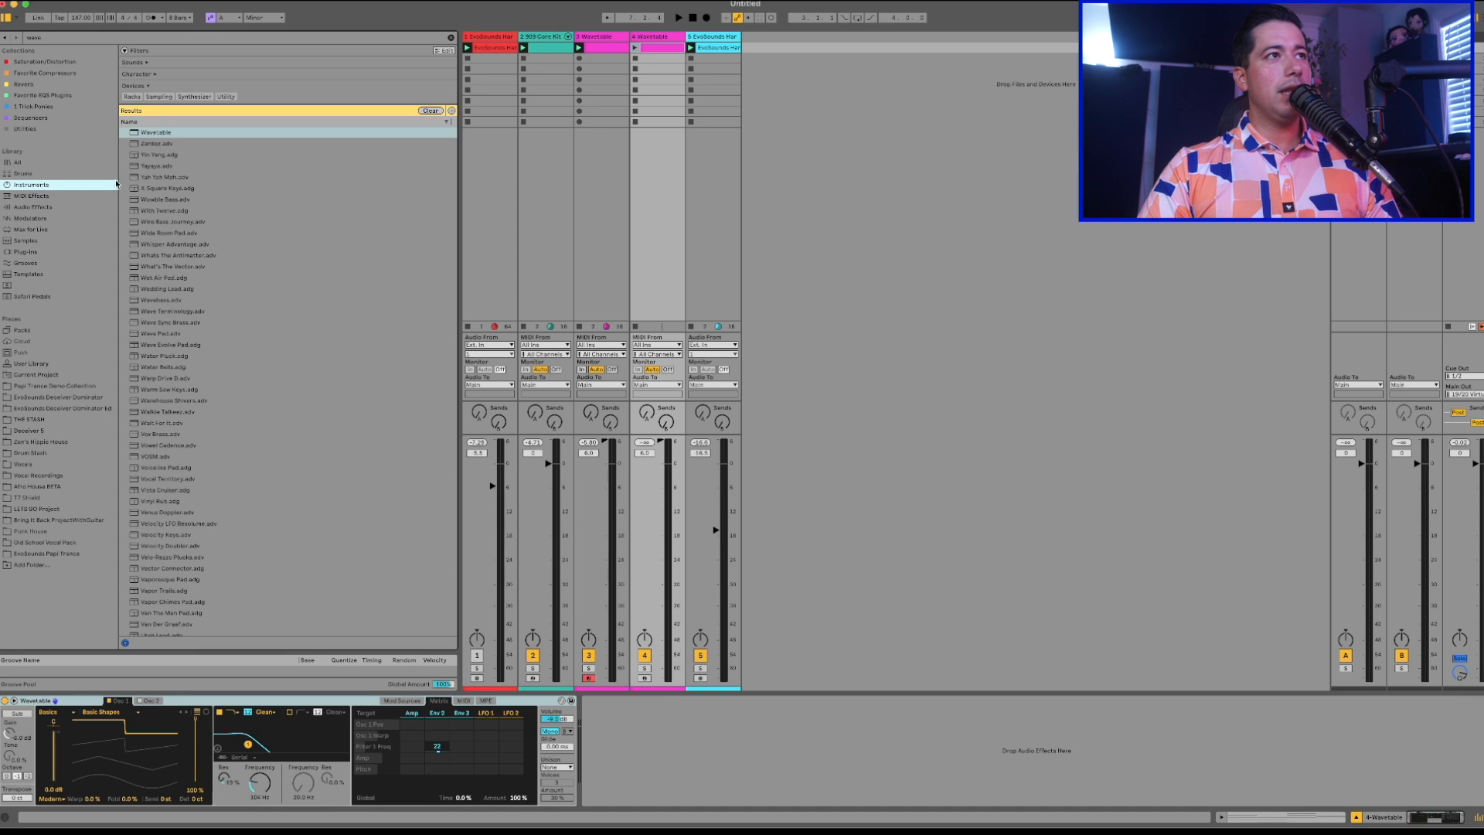
click(70, 39)
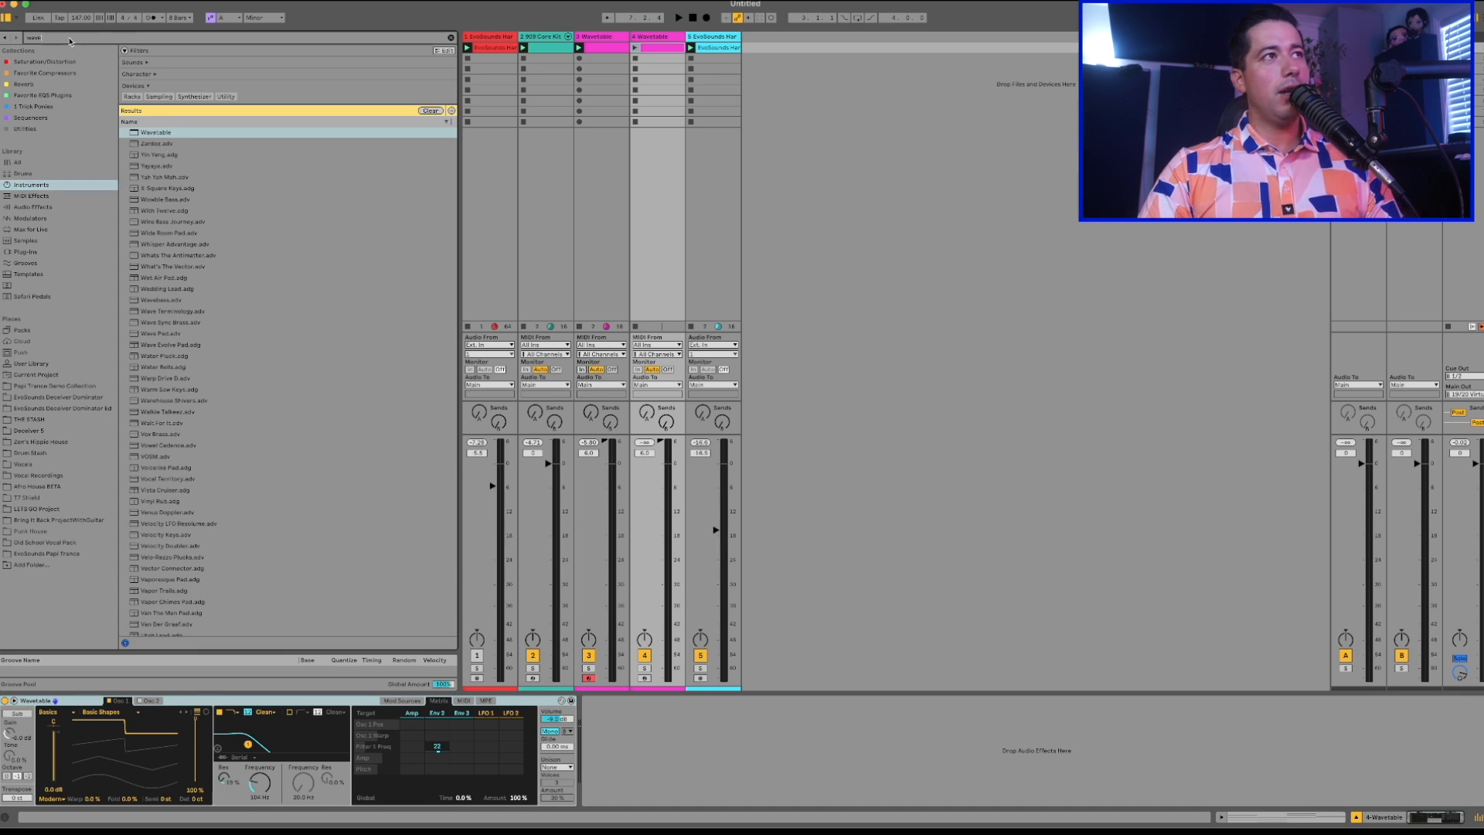
key(BackSpace)
text(analog)
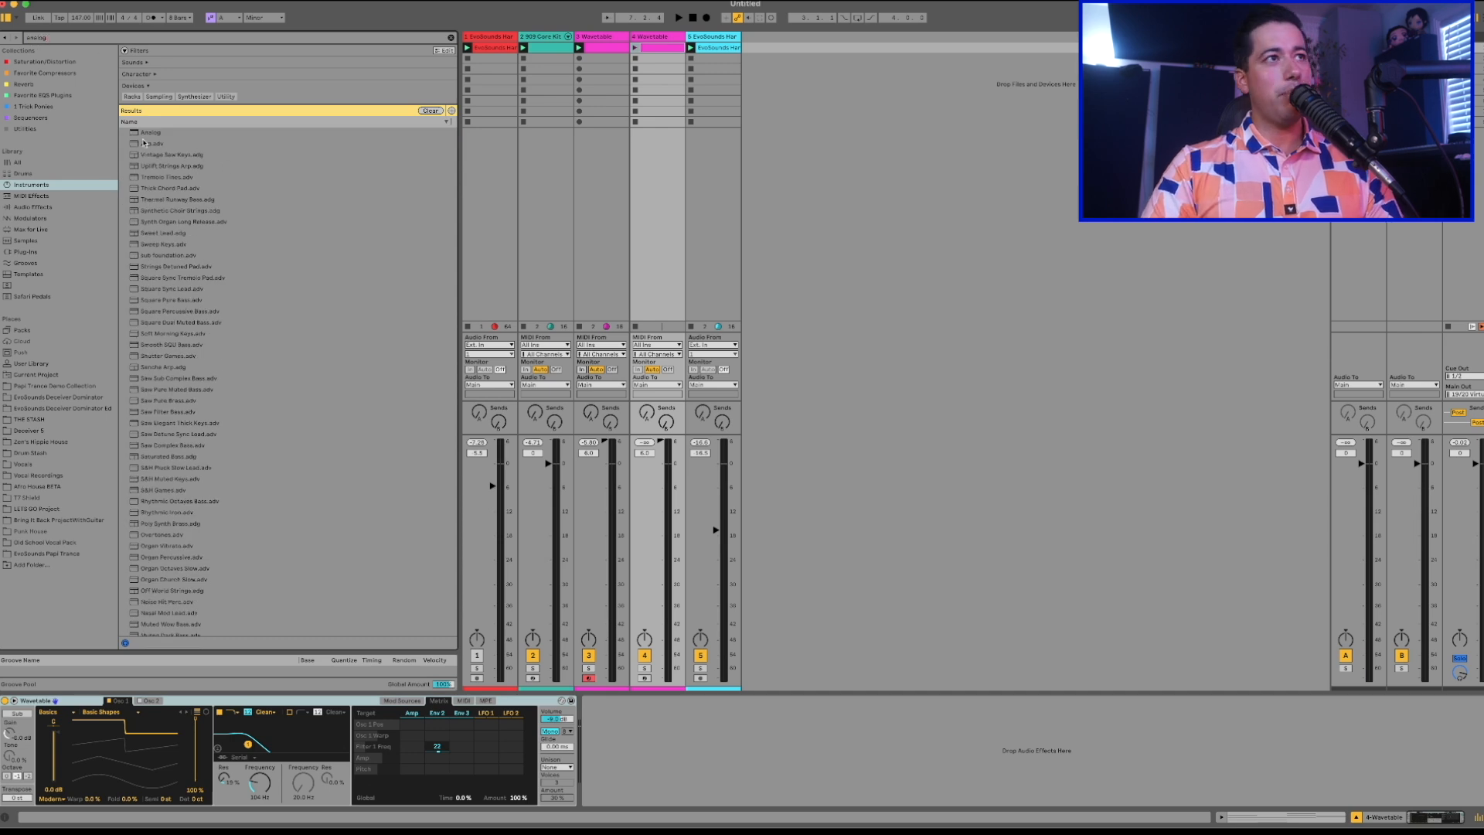
Route Cue Out to 19/20 Virtuals and preview the Uplift Strings Arp and Vintage Saw Keys presets.
click(164, 168)
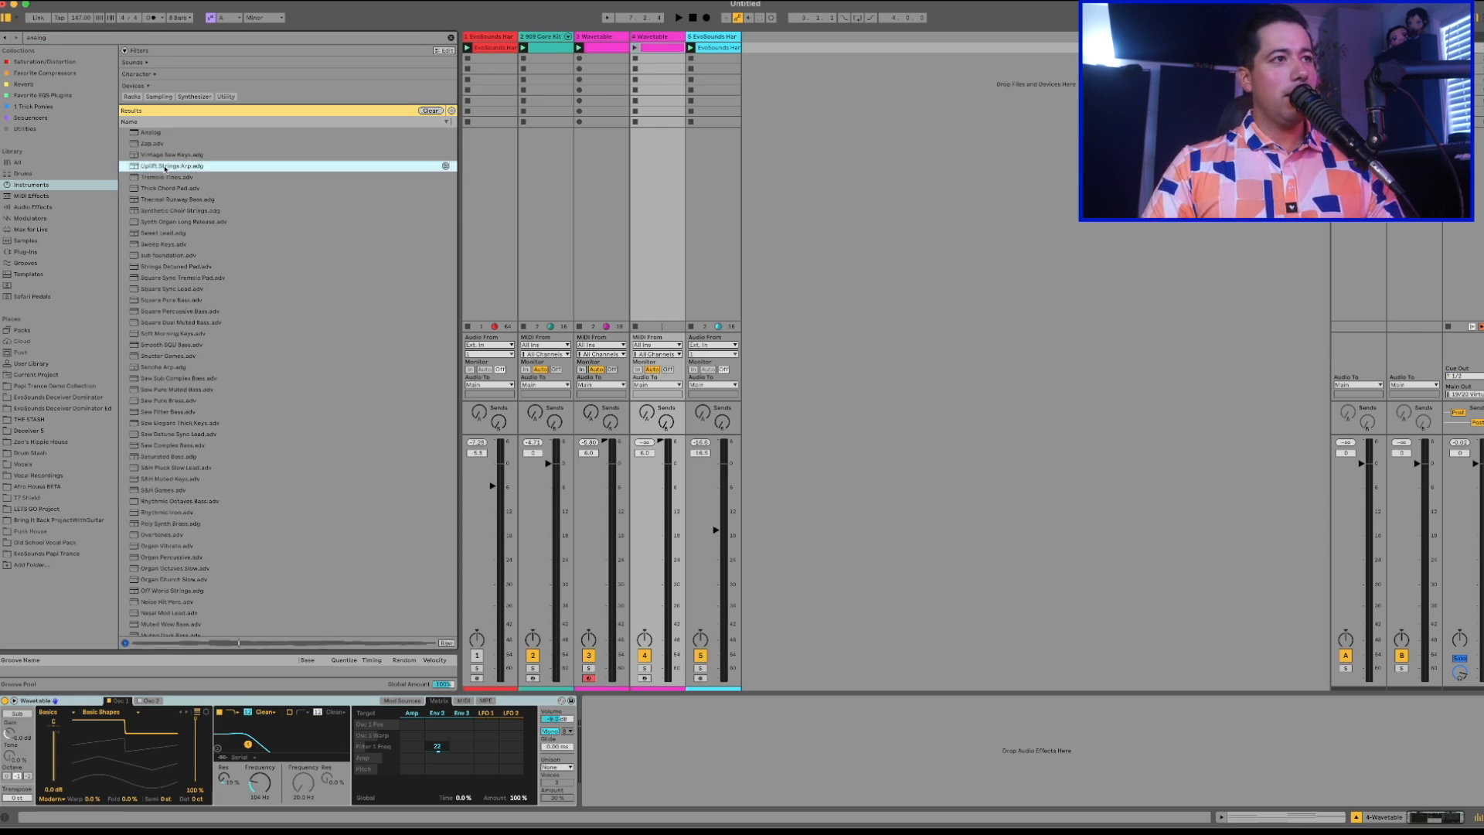
click(1466, 375)
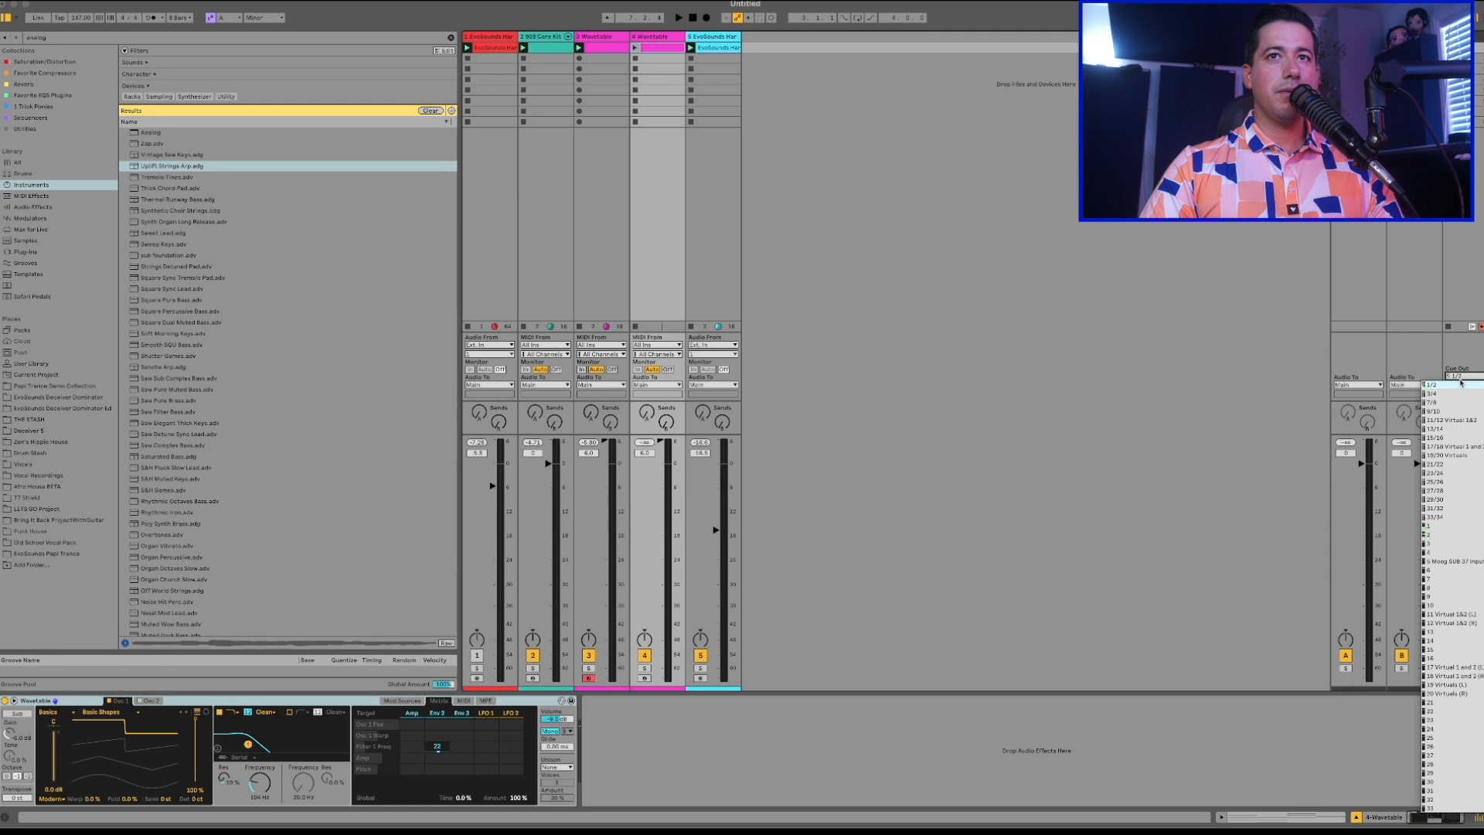
click(1446, 455)
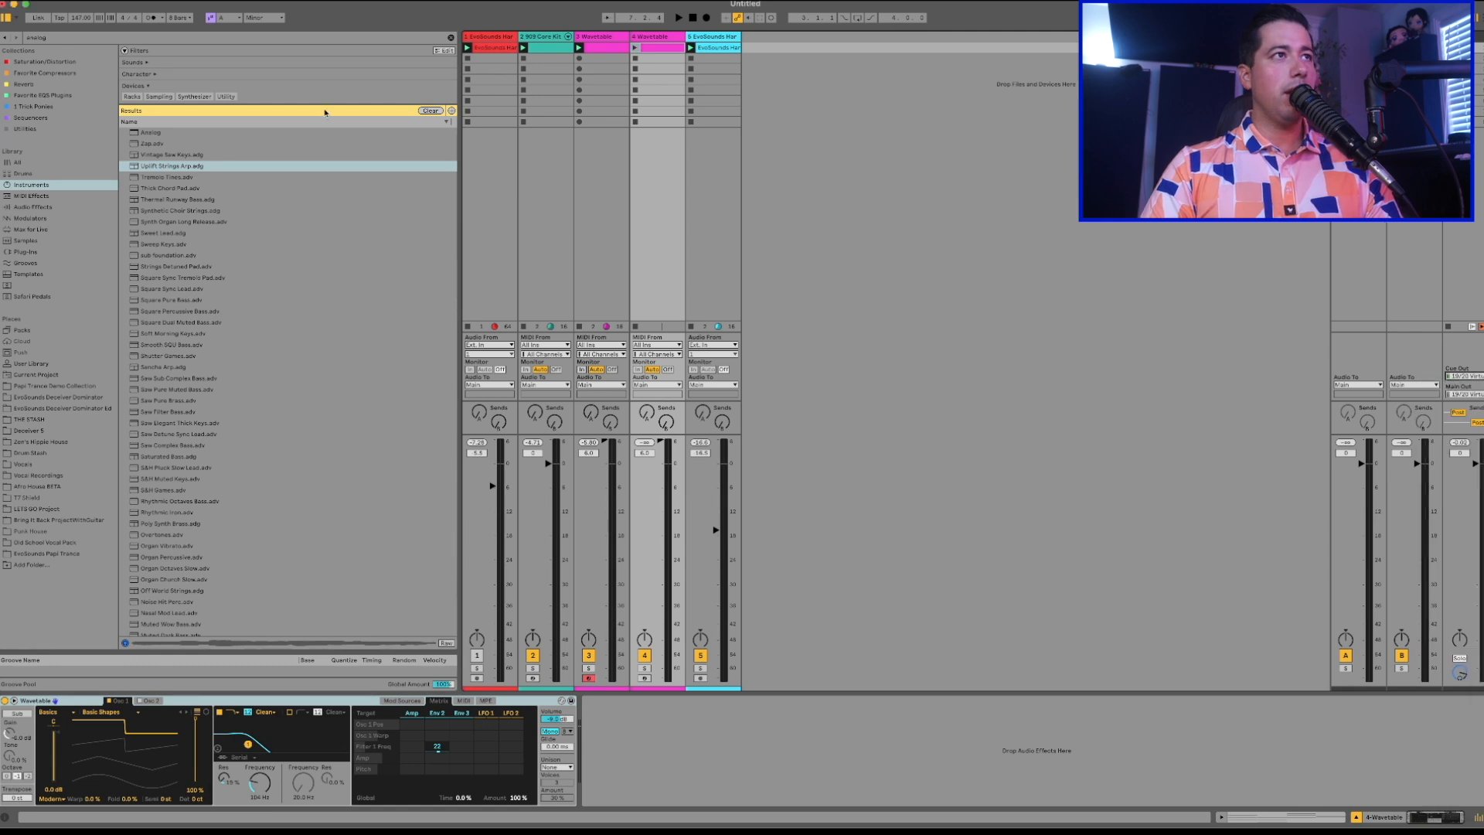
click(186, 157)
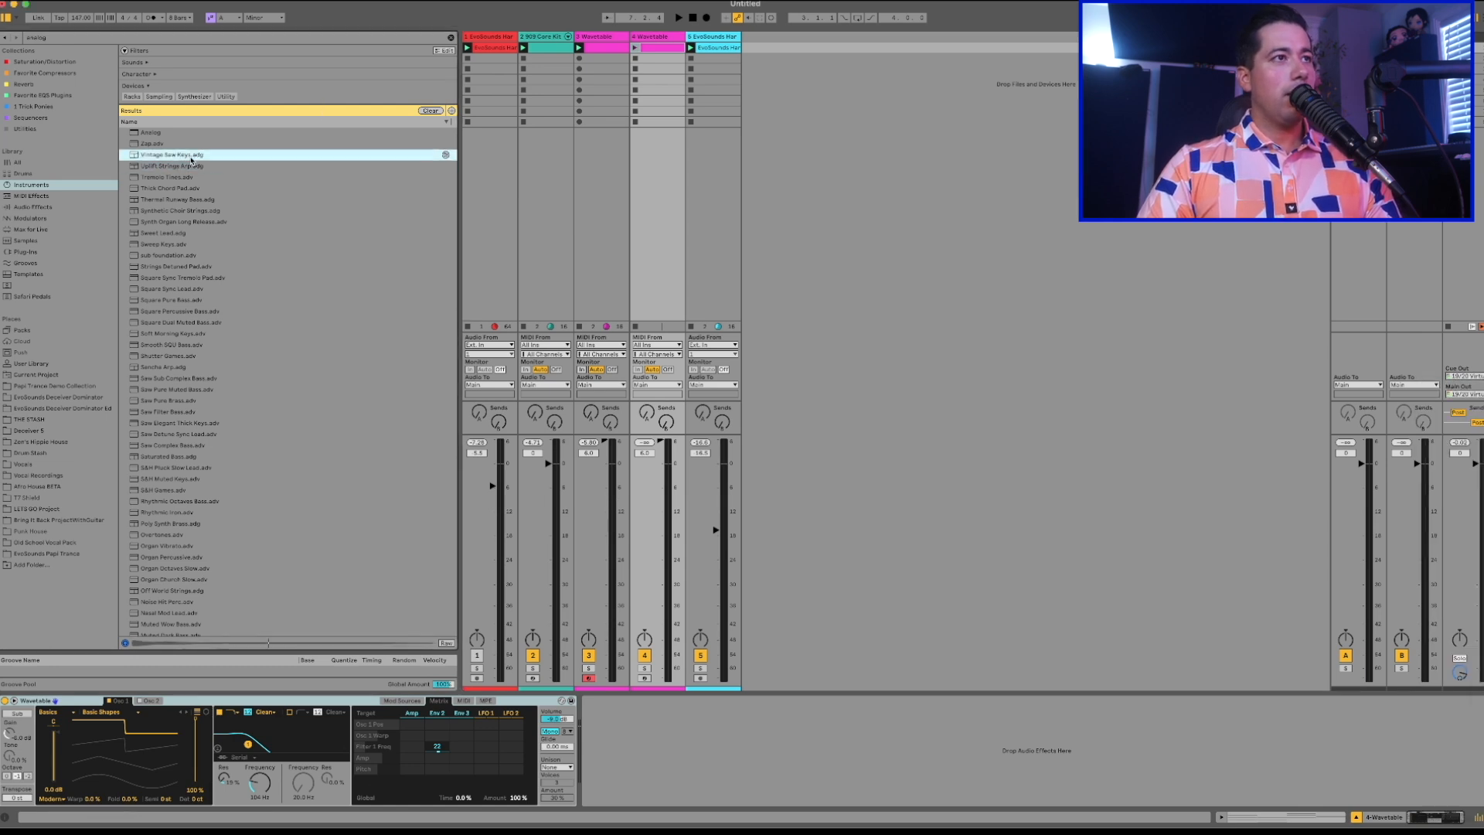
Load Vintage Saw Keys onto the duplicated track and lower the track's volume slightly while playing.
key(Return)
key(space)
drag(660, 442, 660, 452)
key(space)
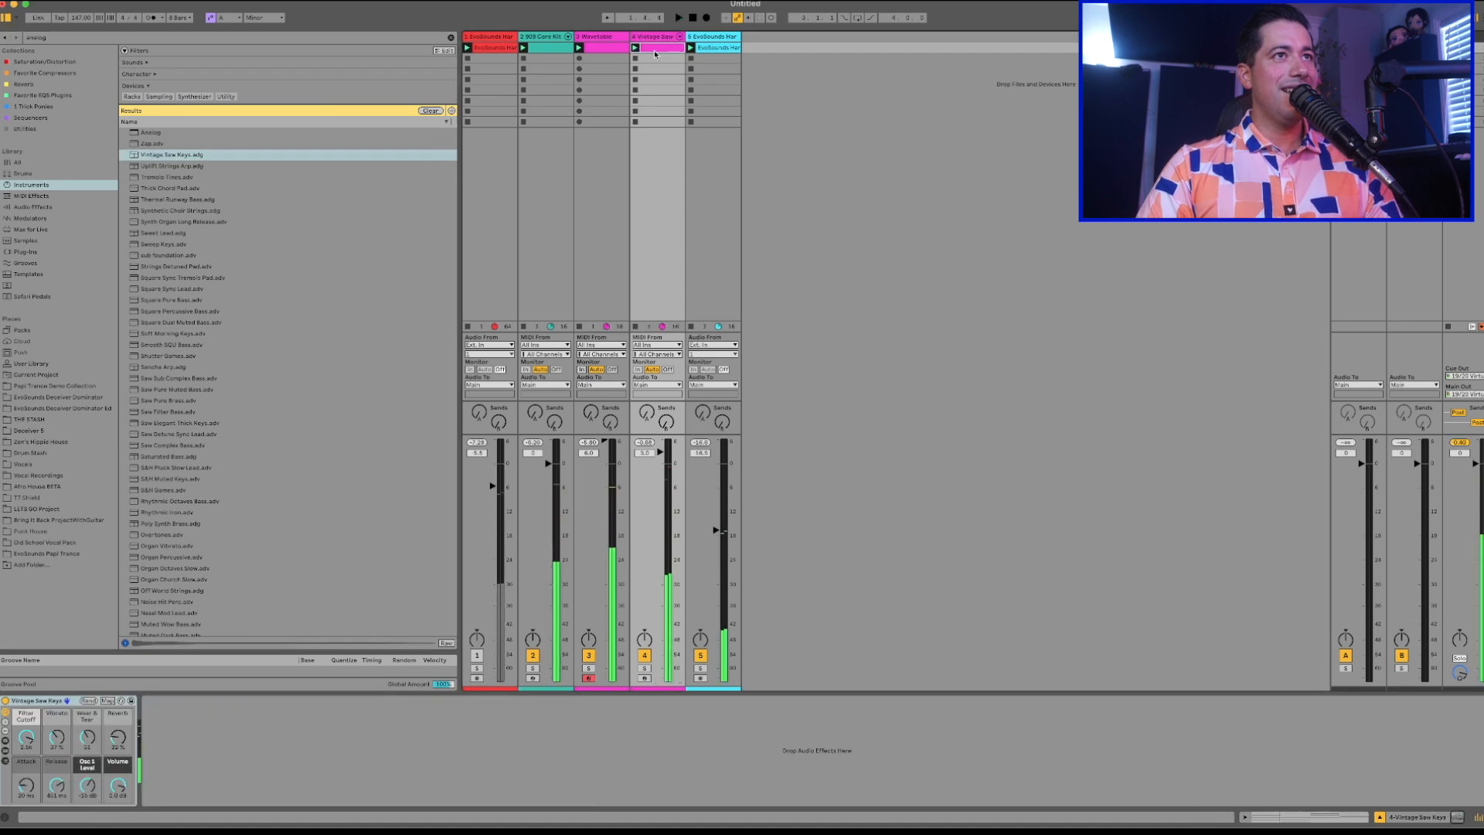
Transpose all chords in the duplicated clip up three octaves and lower its track volume to 0 dB during playback.
key(shift+Tab)
click(375, 762)
key(ctrl+a)
key(shift+Up)
key(shift+Up)
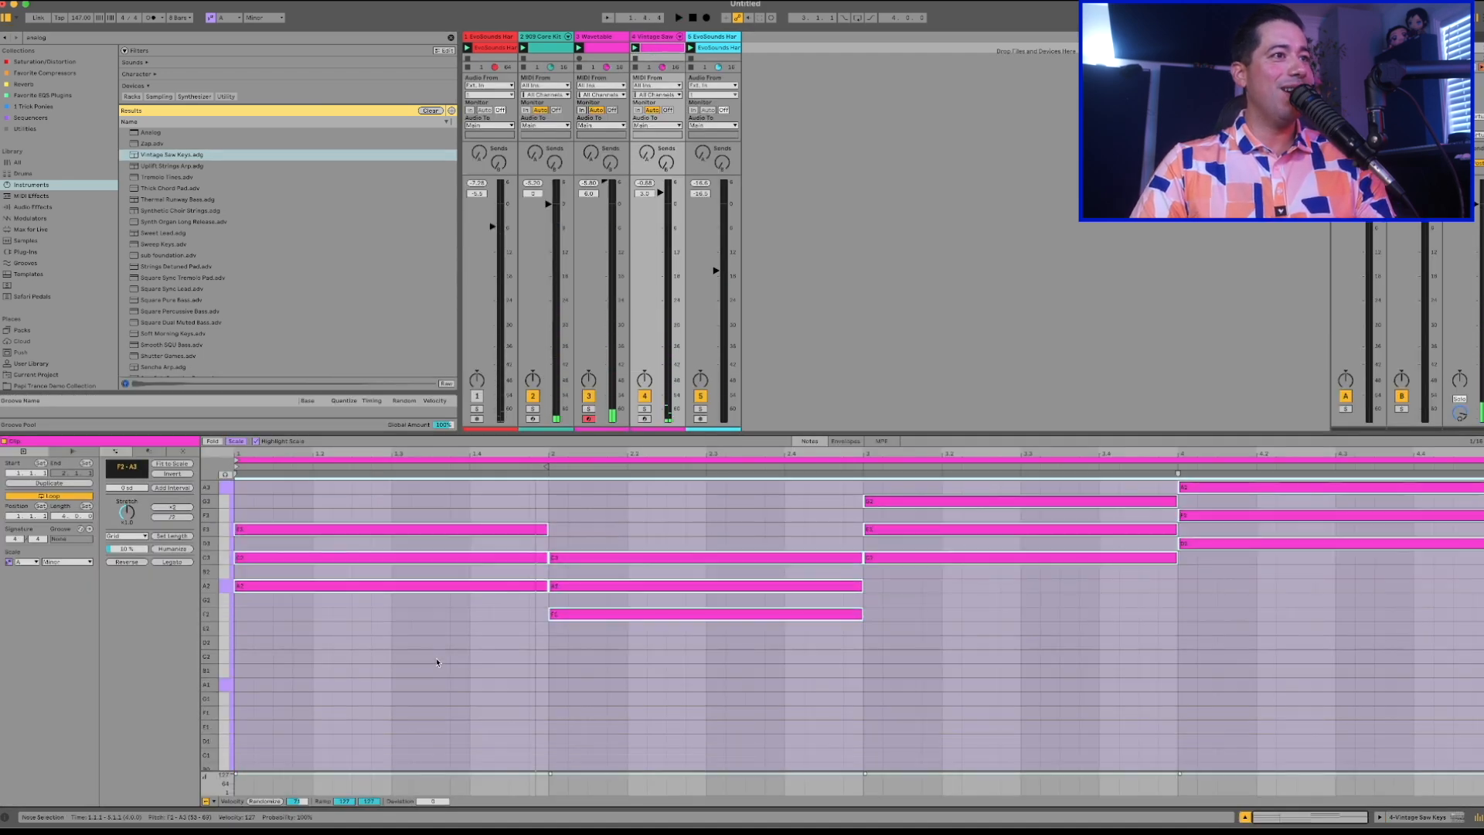
key(space)
drag(672, 200, 672, 211)
scroll(520, 652, up, 3)
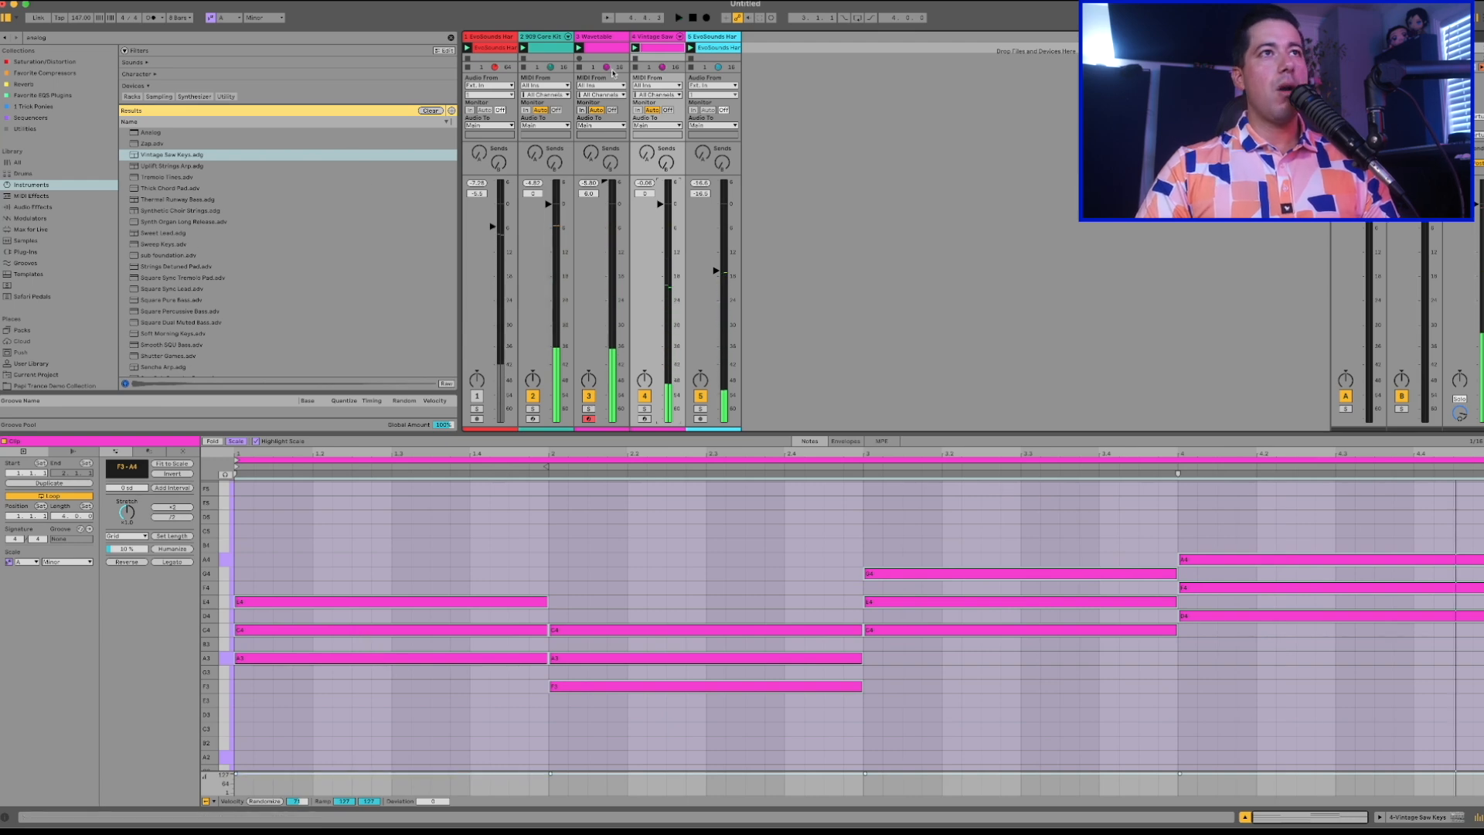
Try Thick Chord Pad in place of Vintage Saw Keys on the chord track and play it.
click(172, 178)
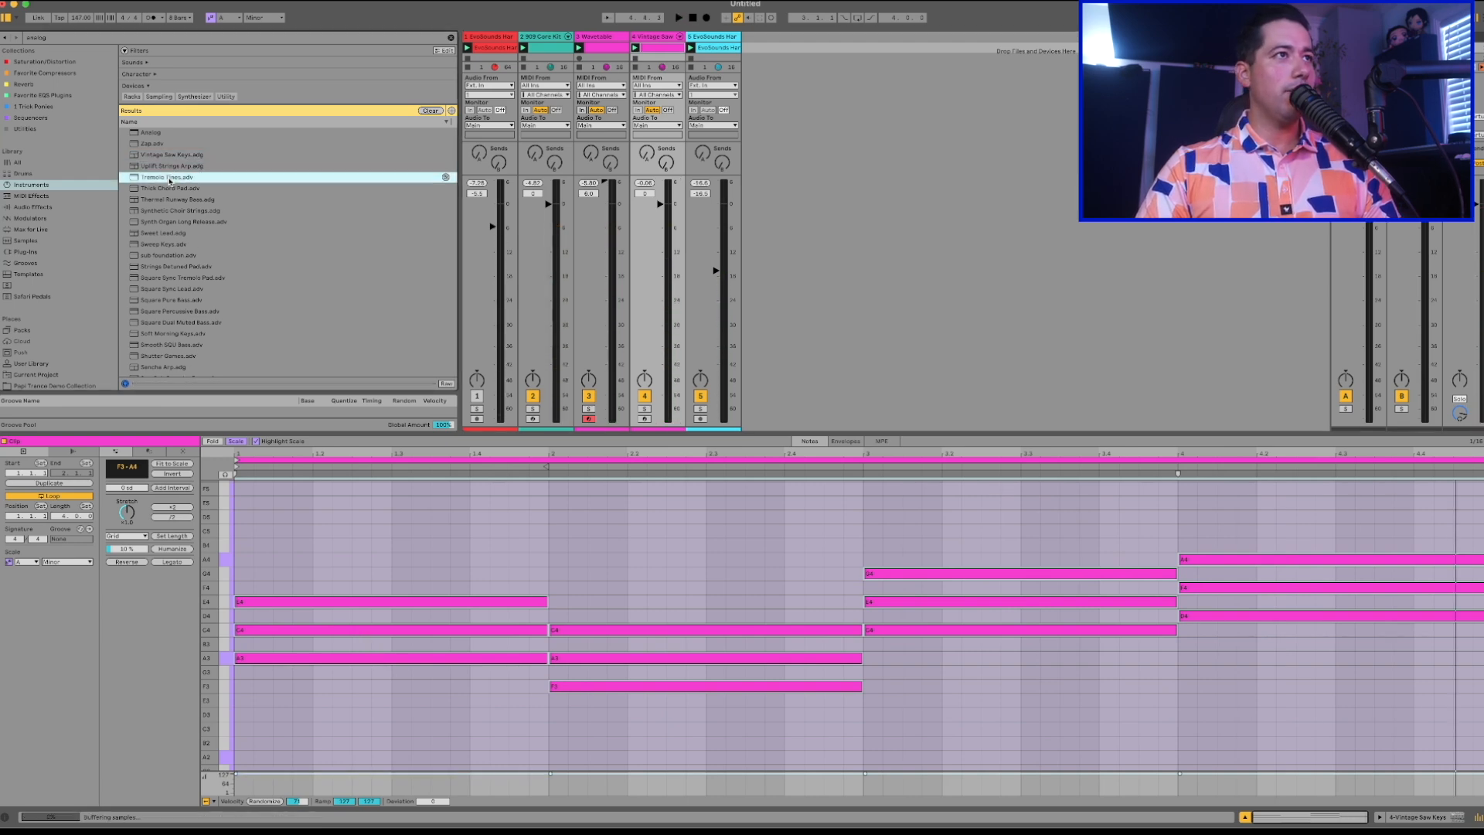
click(169, 189)
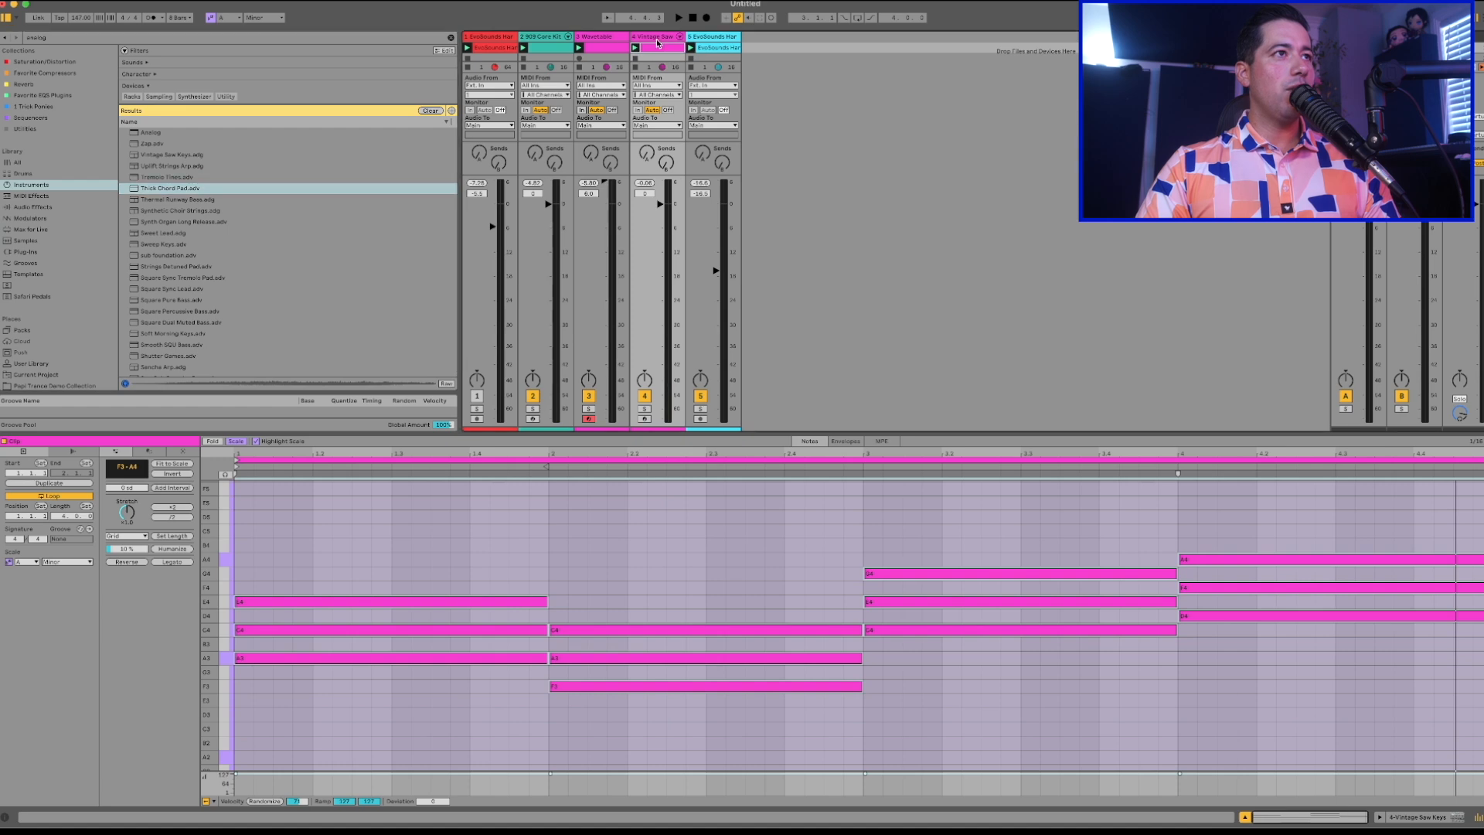
click(657, 38)
double_click(147, 187)
key(space)
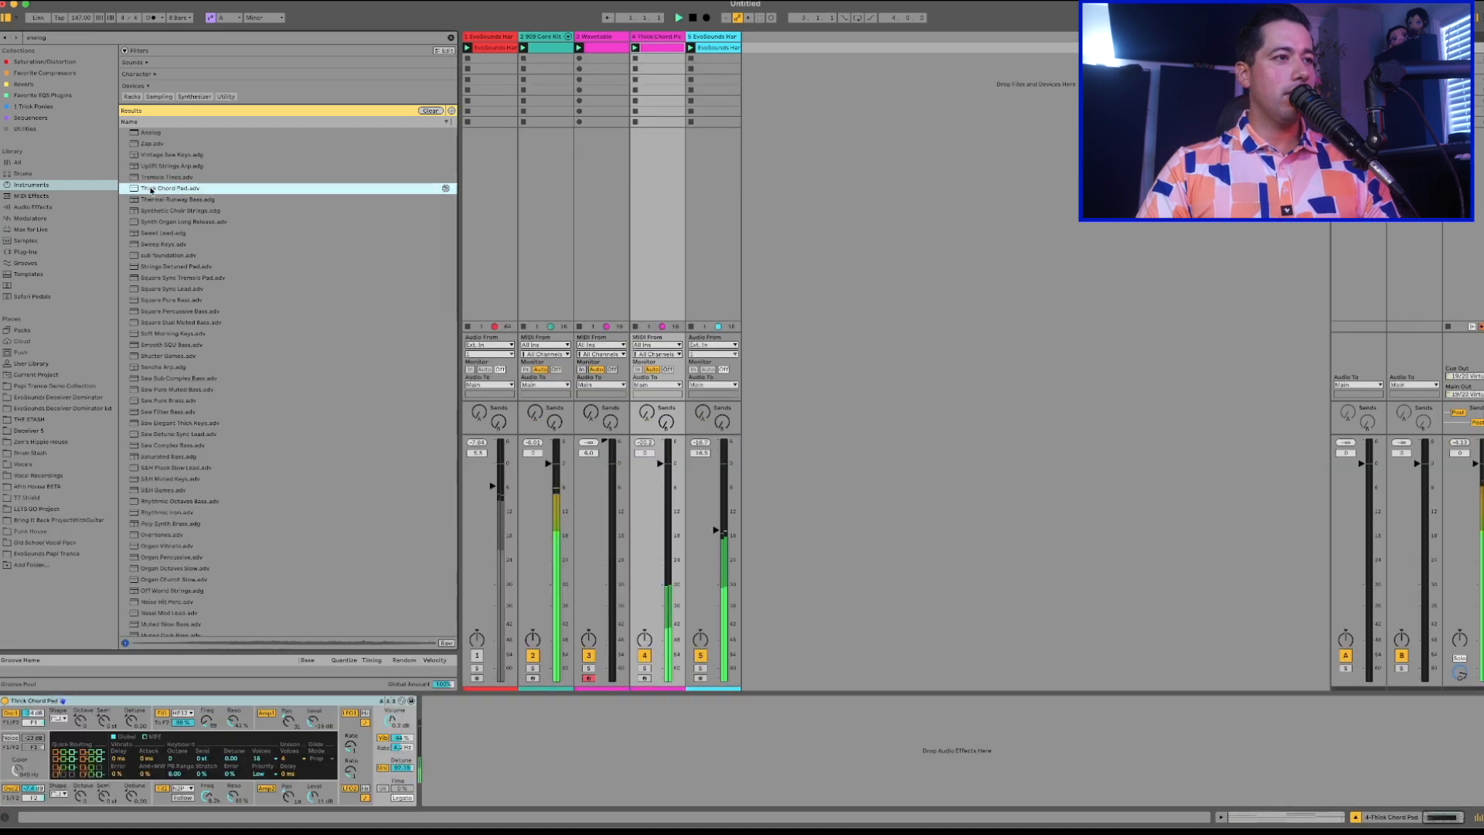
key(space)
Search the instruments library for "PAD", load The Greatest Pad onto the chord track and play it.
key(super+f)
text(PAD)
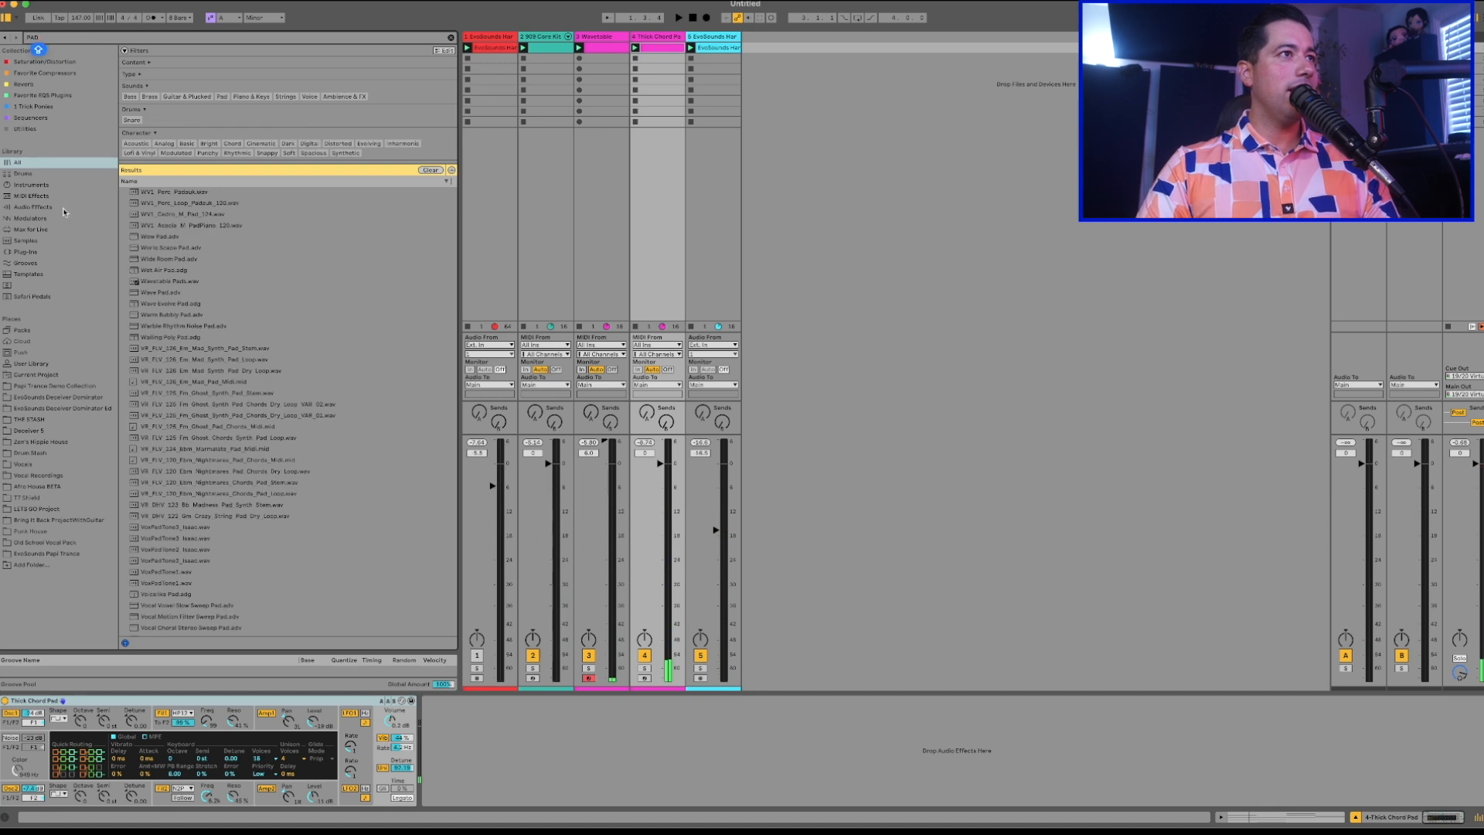
click(31, 185)
scroll(155, 310, down, 3)
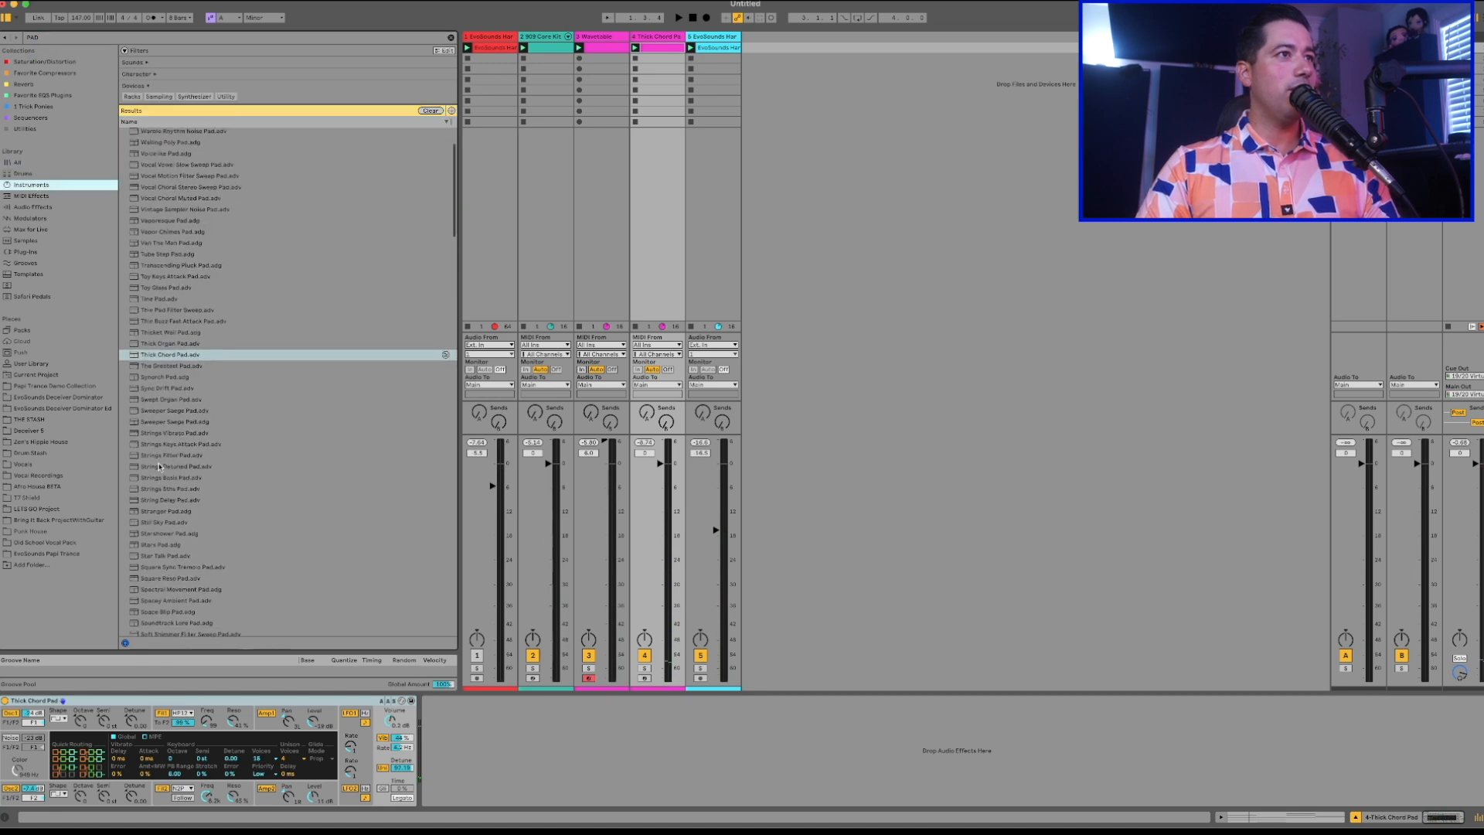
double_click(184, 364)
key(space)
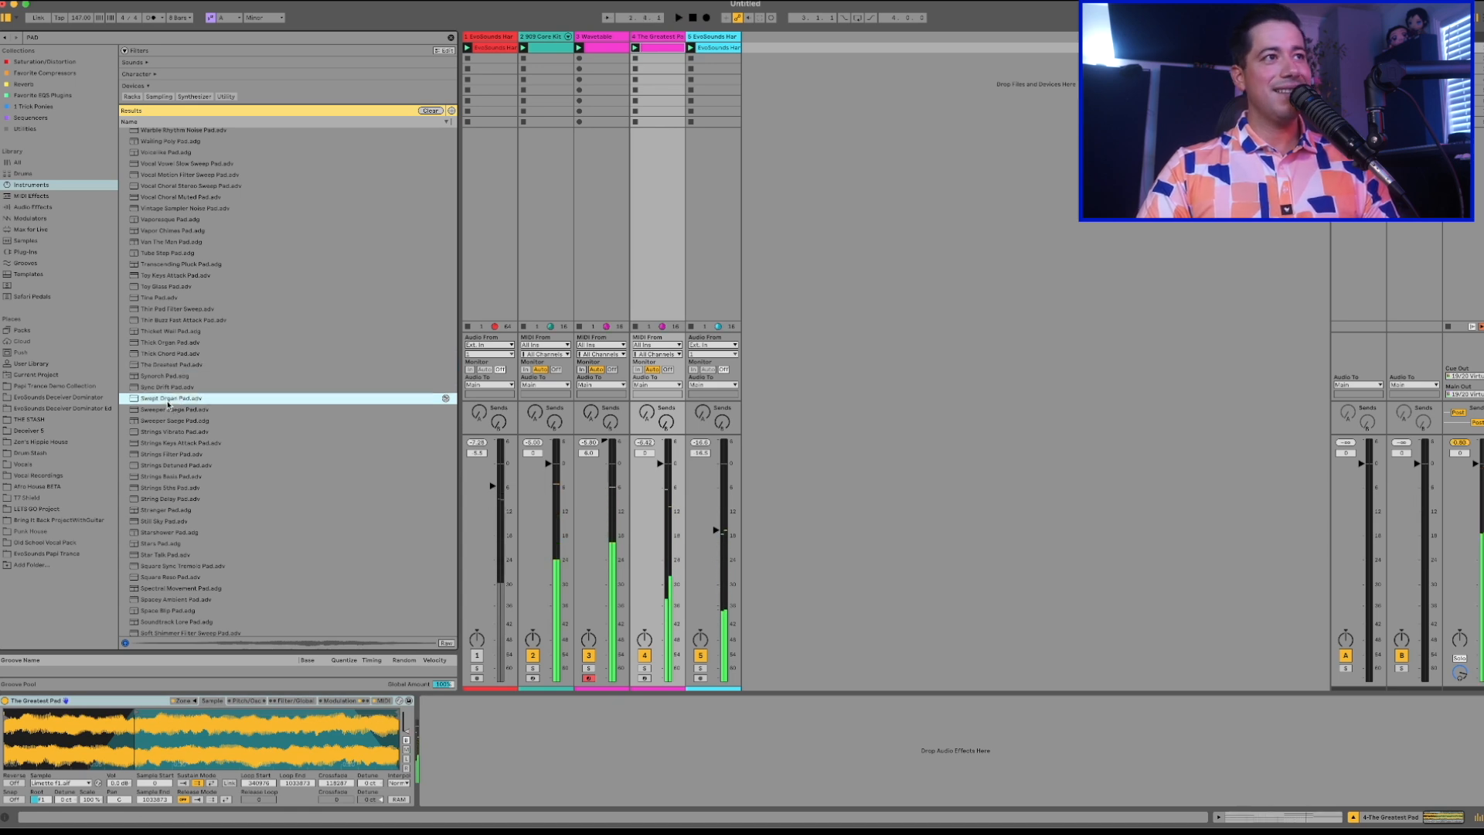
Try Swept Organ Pad and the two Sweeper pad presets on the chord track during playback.
double_click(169, 398)
double_click(166, 420)
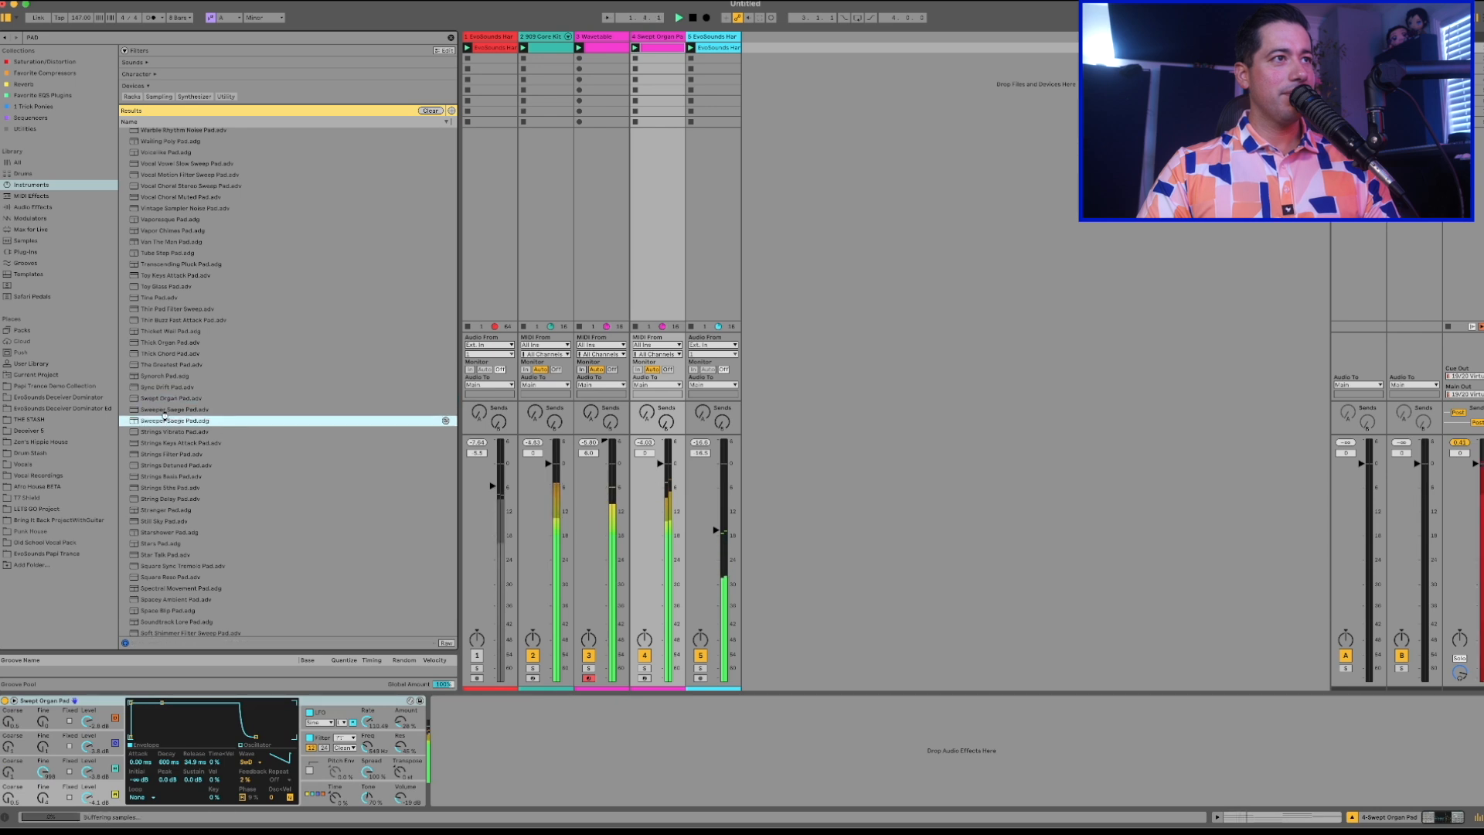
double_click(172, 409)
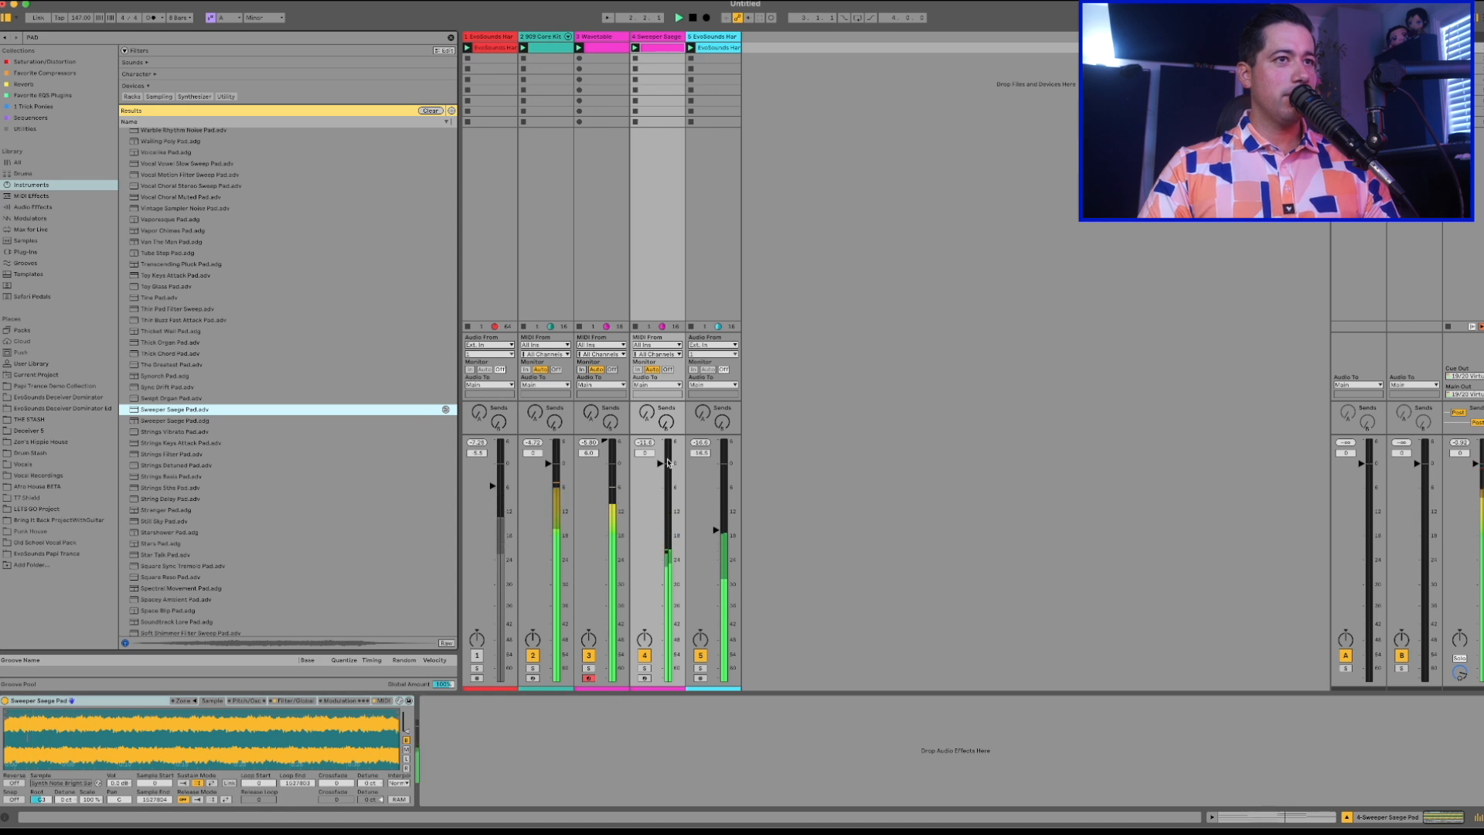
Load Strings Etho Pad onto the chord track and lower the track's volume slightly.
double_click(153, 488)
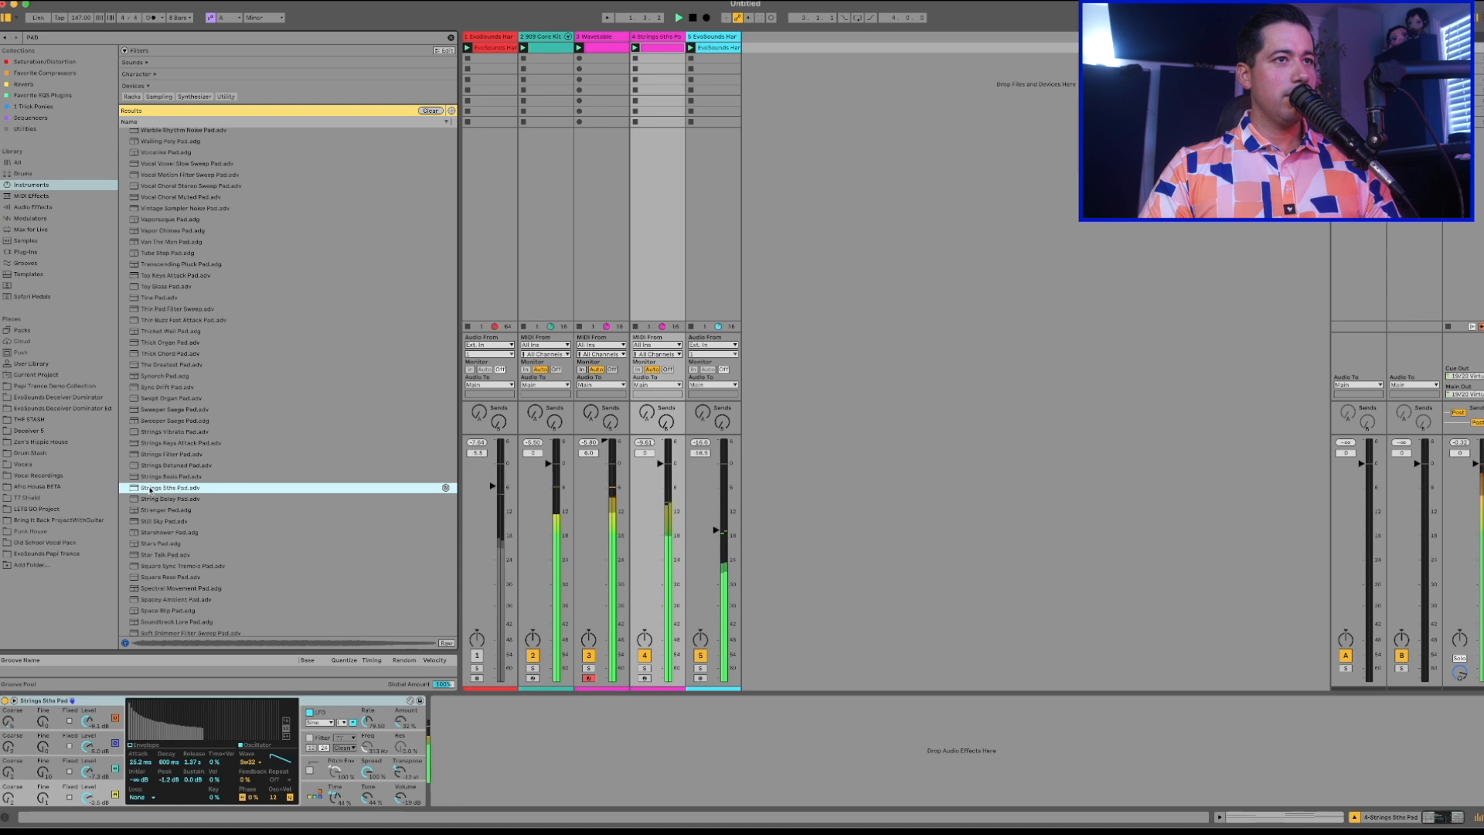
drag(659, 463, 659, 471)
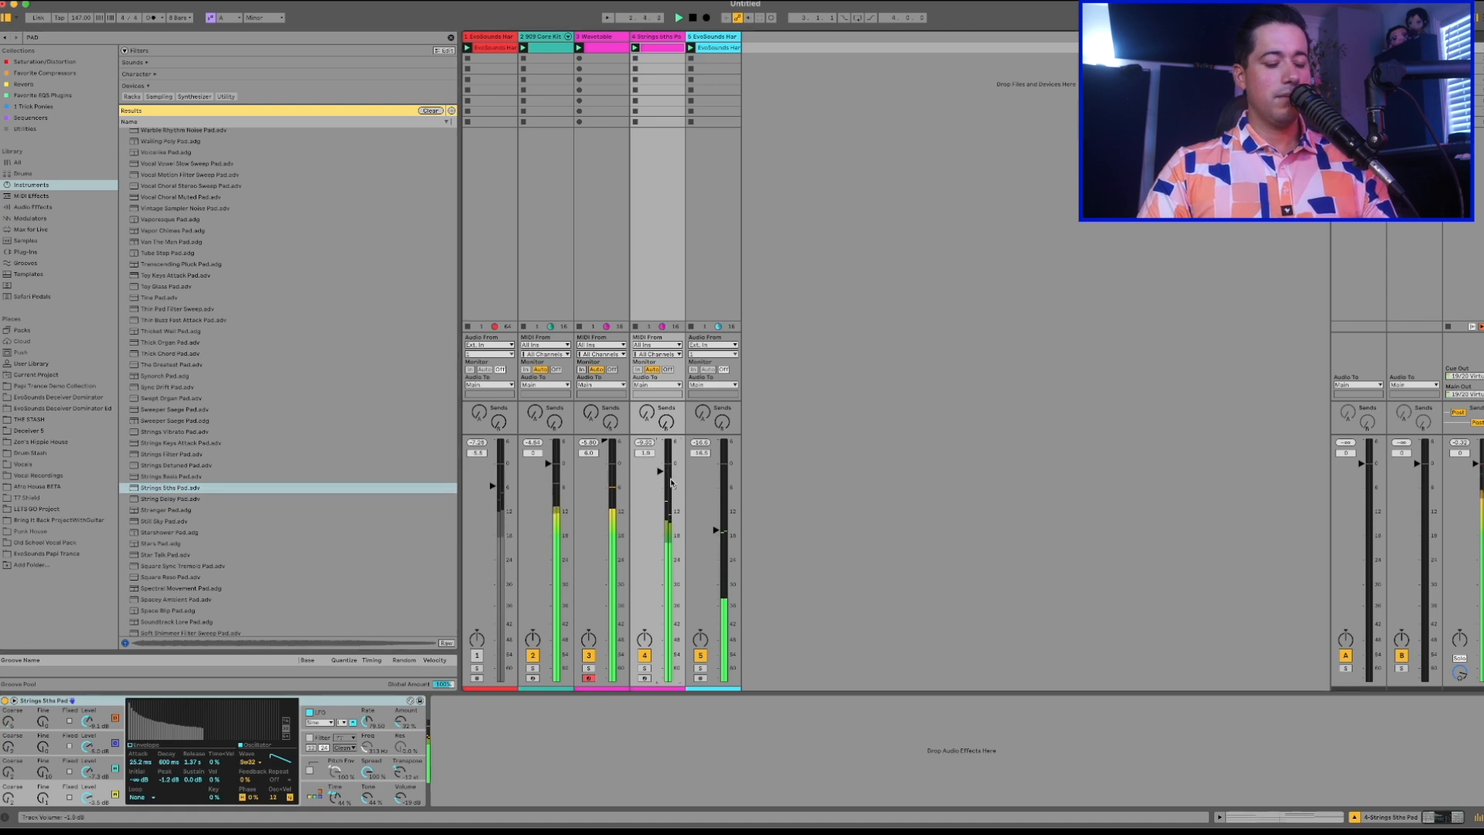
Try String Delay Pad on the chord track, replace it with Stranger Pad and raise its Sync macro during playback.
double_click(170, 499)
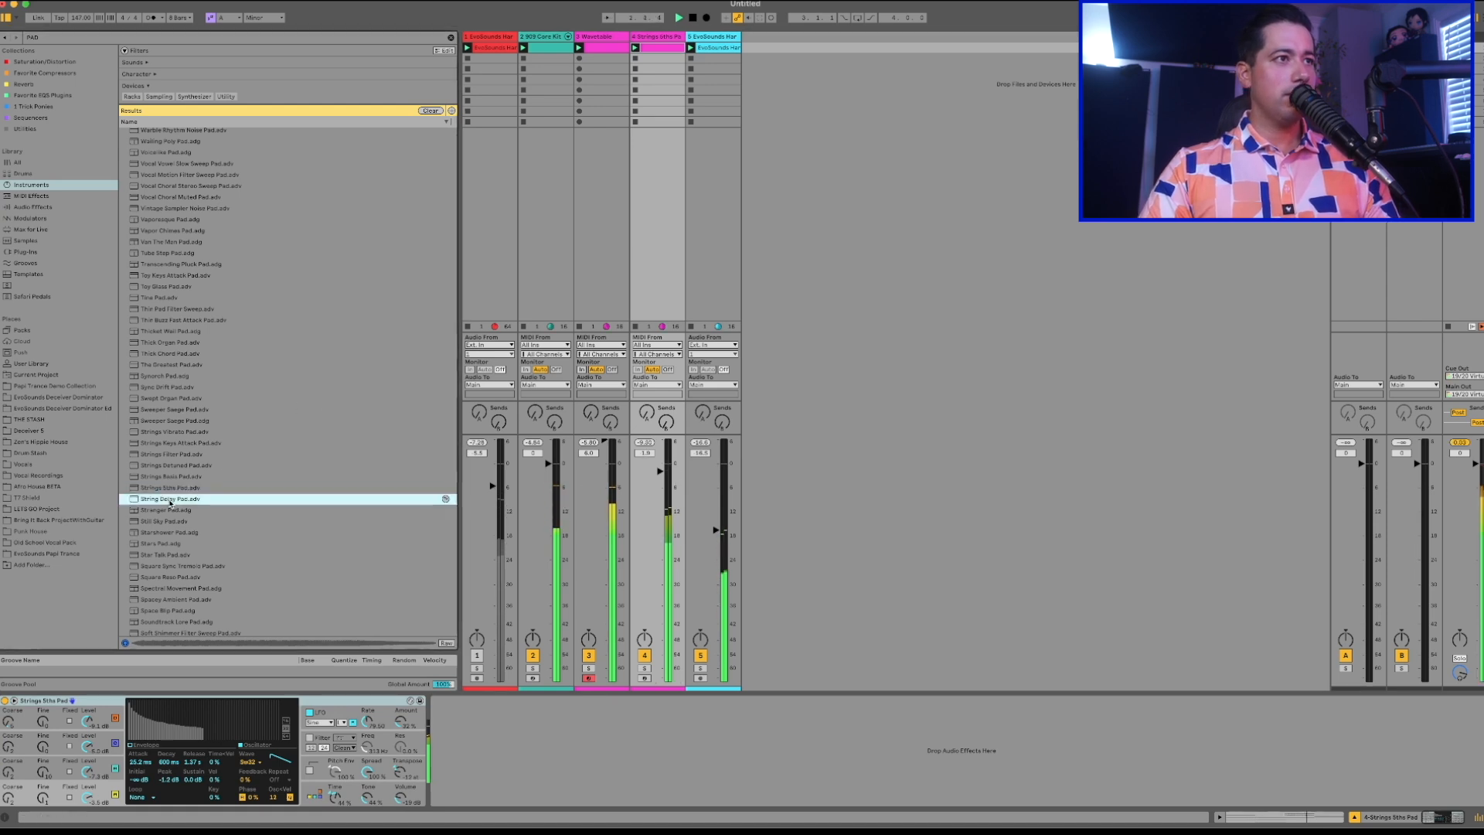
double_click(166, 510)
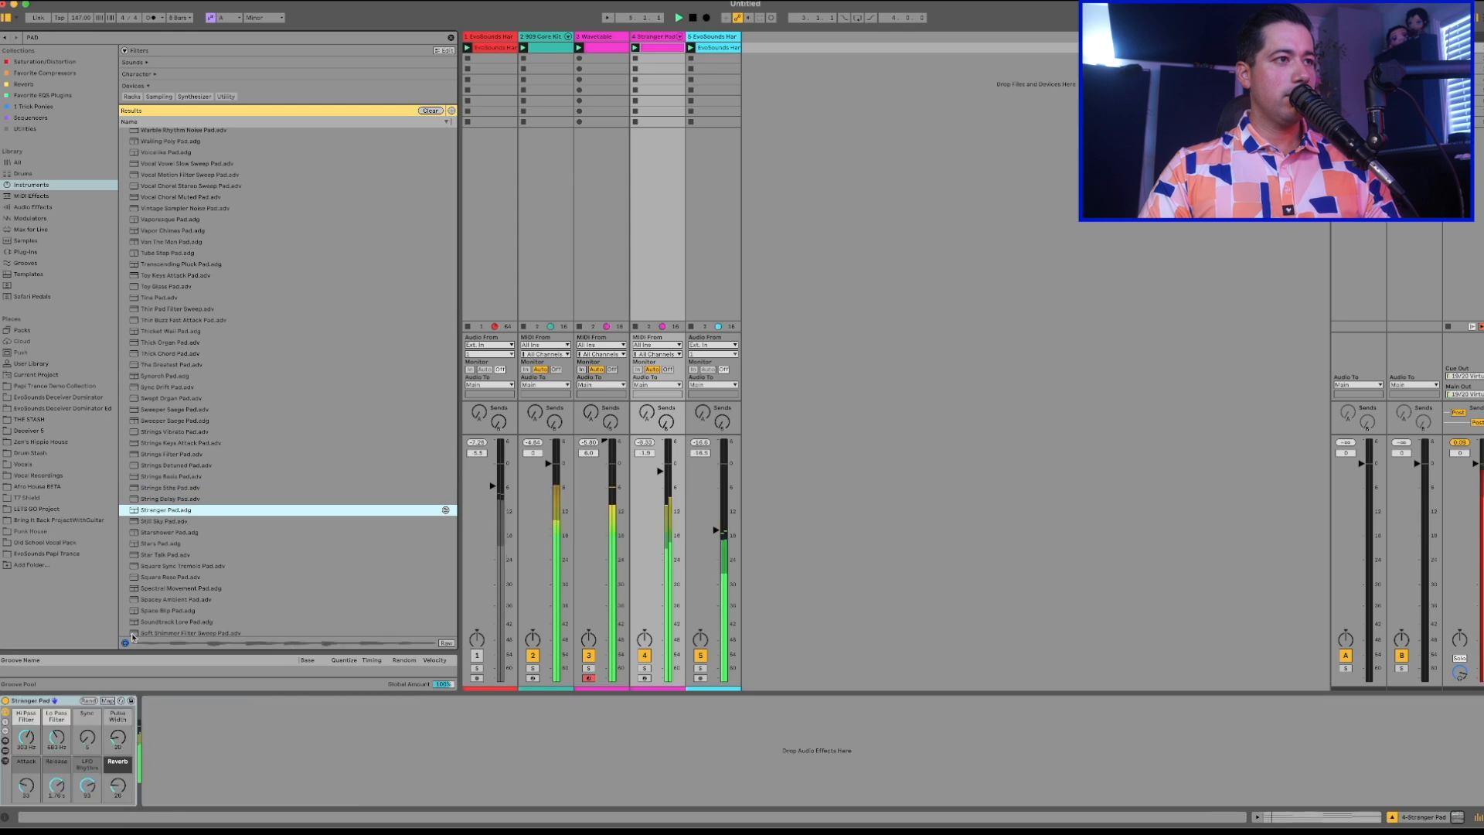
key(space)
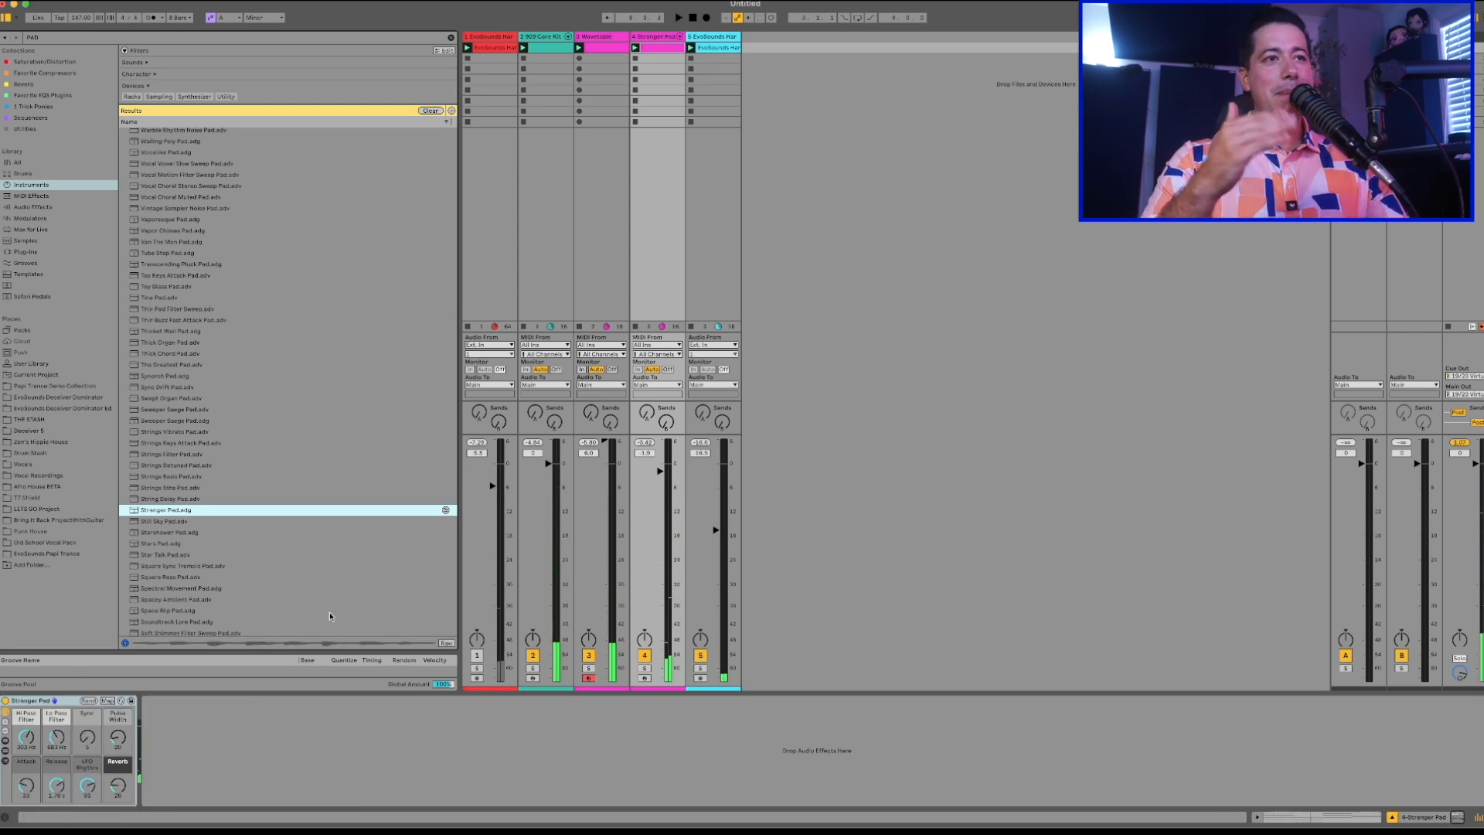
key(space)
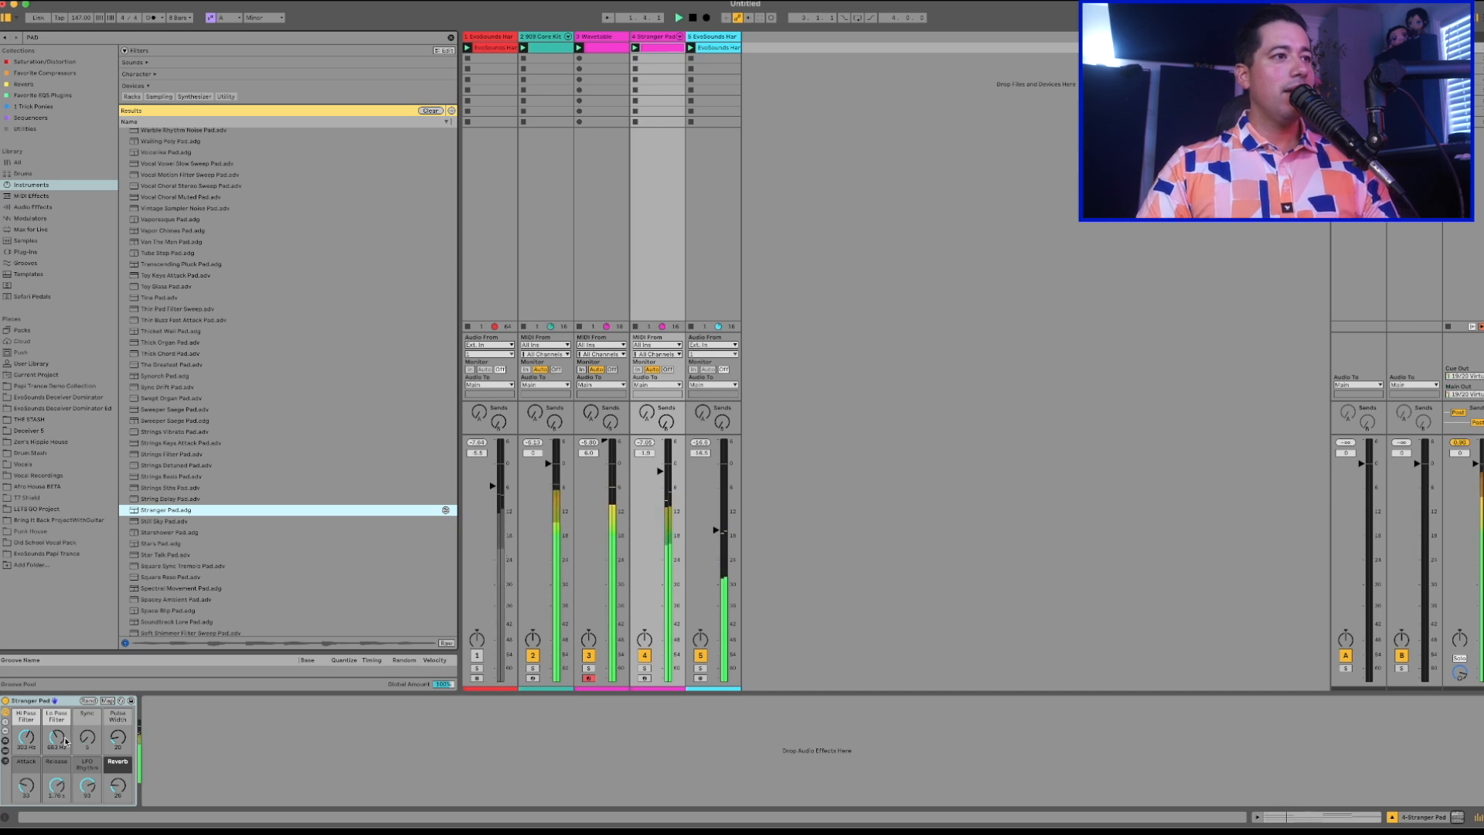
drag(91, 736, 91, 696)
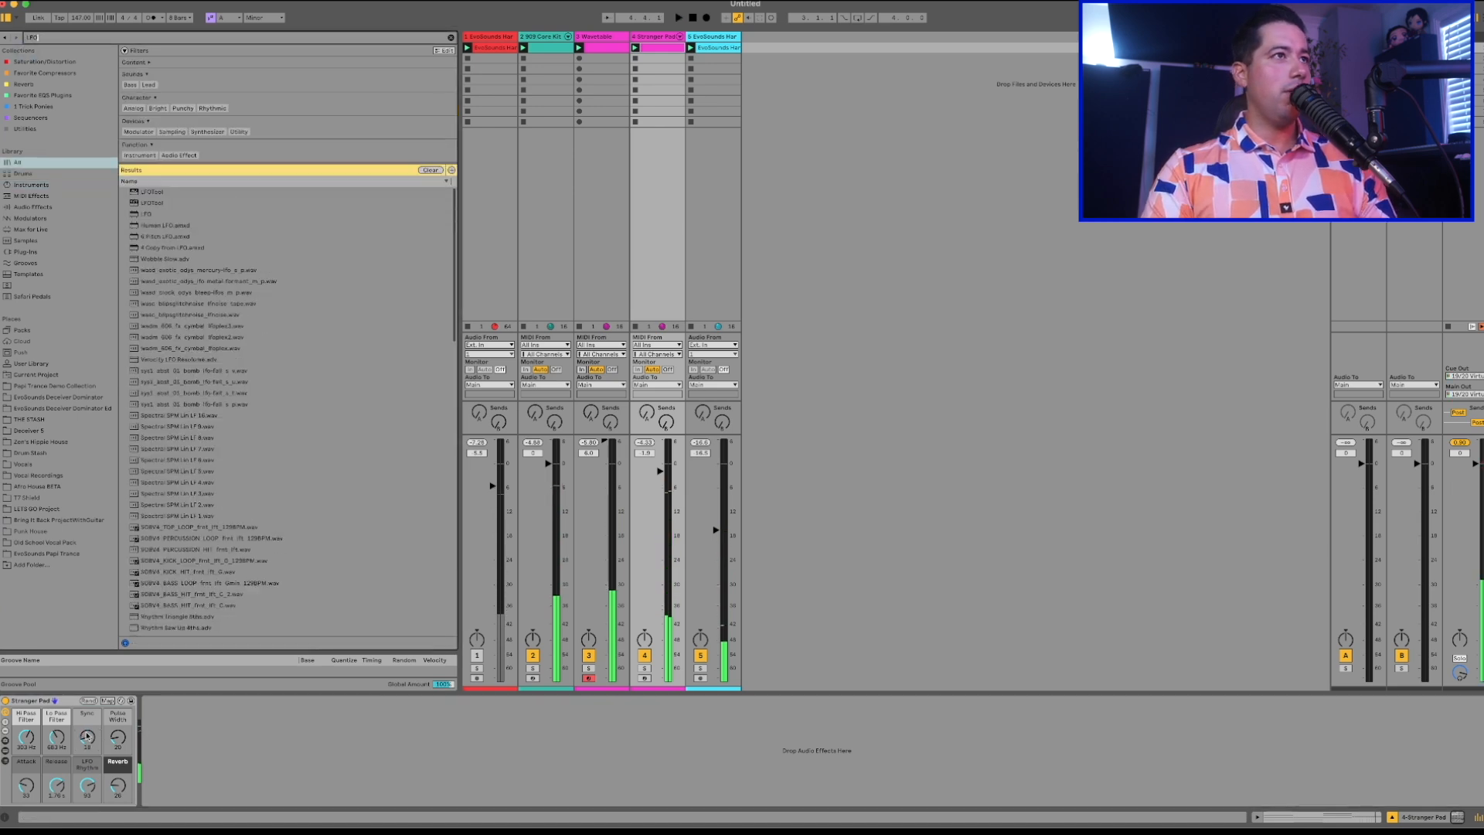
Search the whole library for "LFO", add the LFO modulator after Stranger Pad and map it to the Sync macro.
double_click(144, 213)
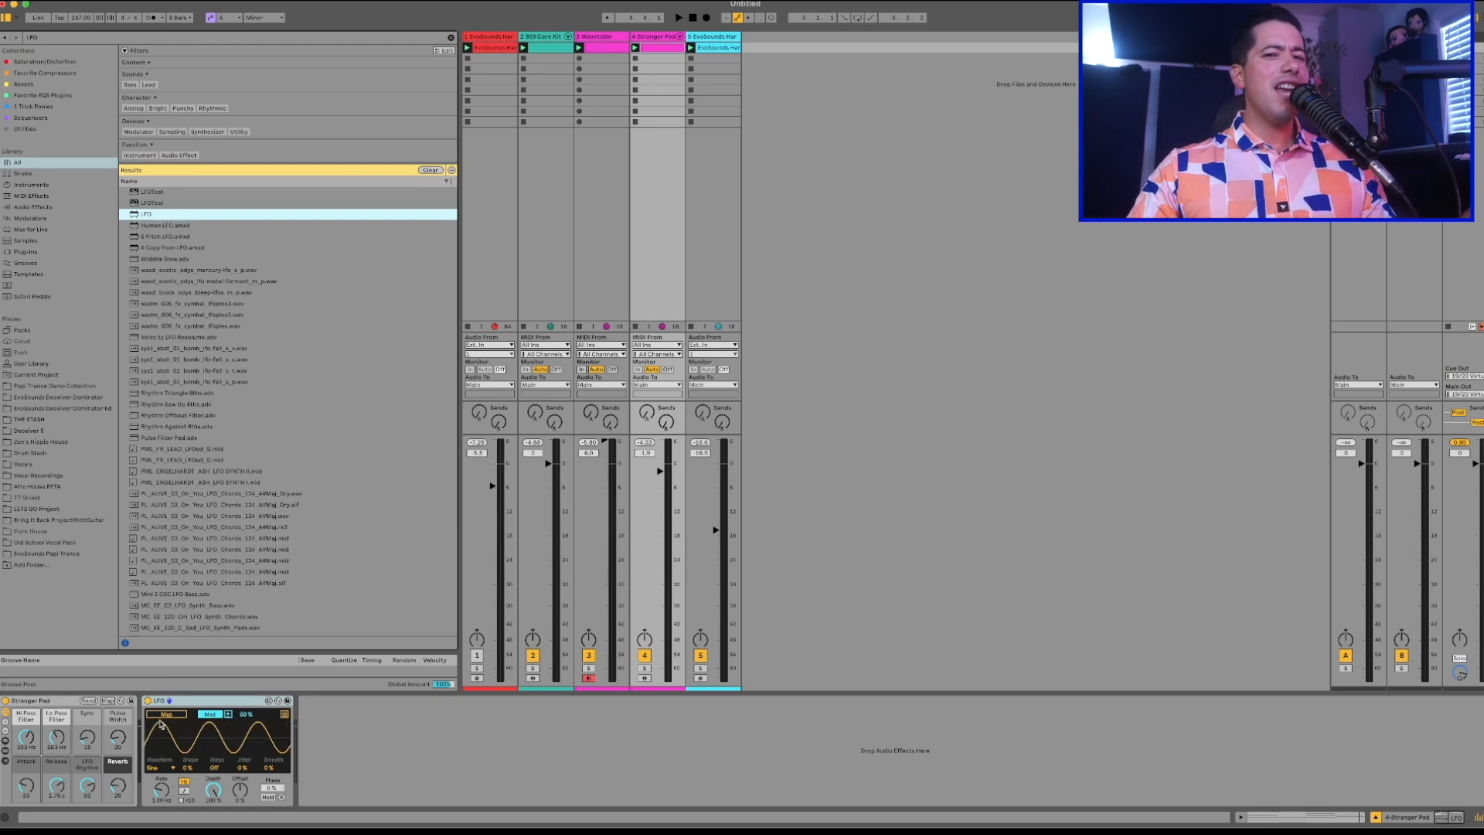
click(165, 715)
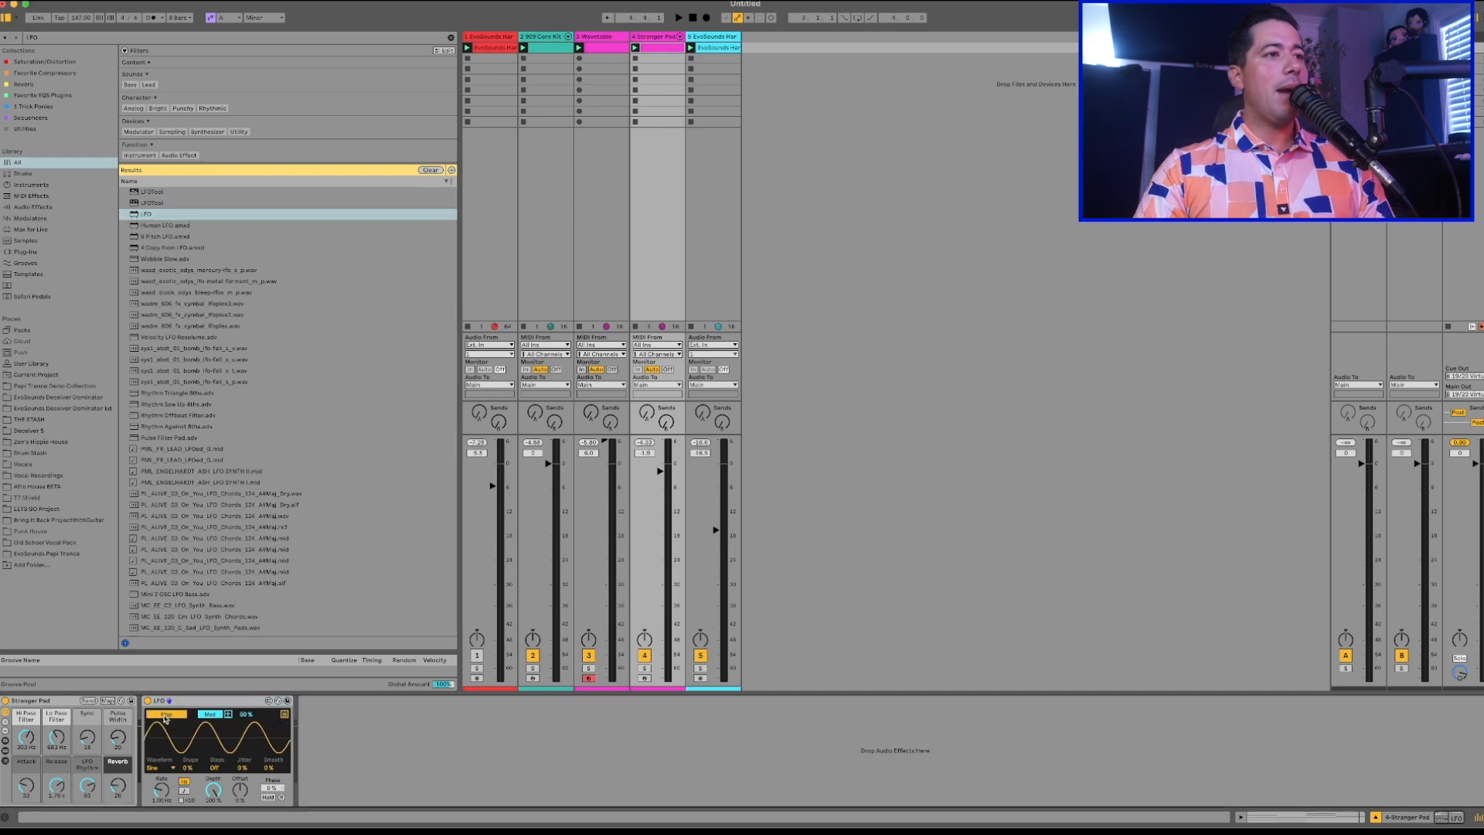
key(space)
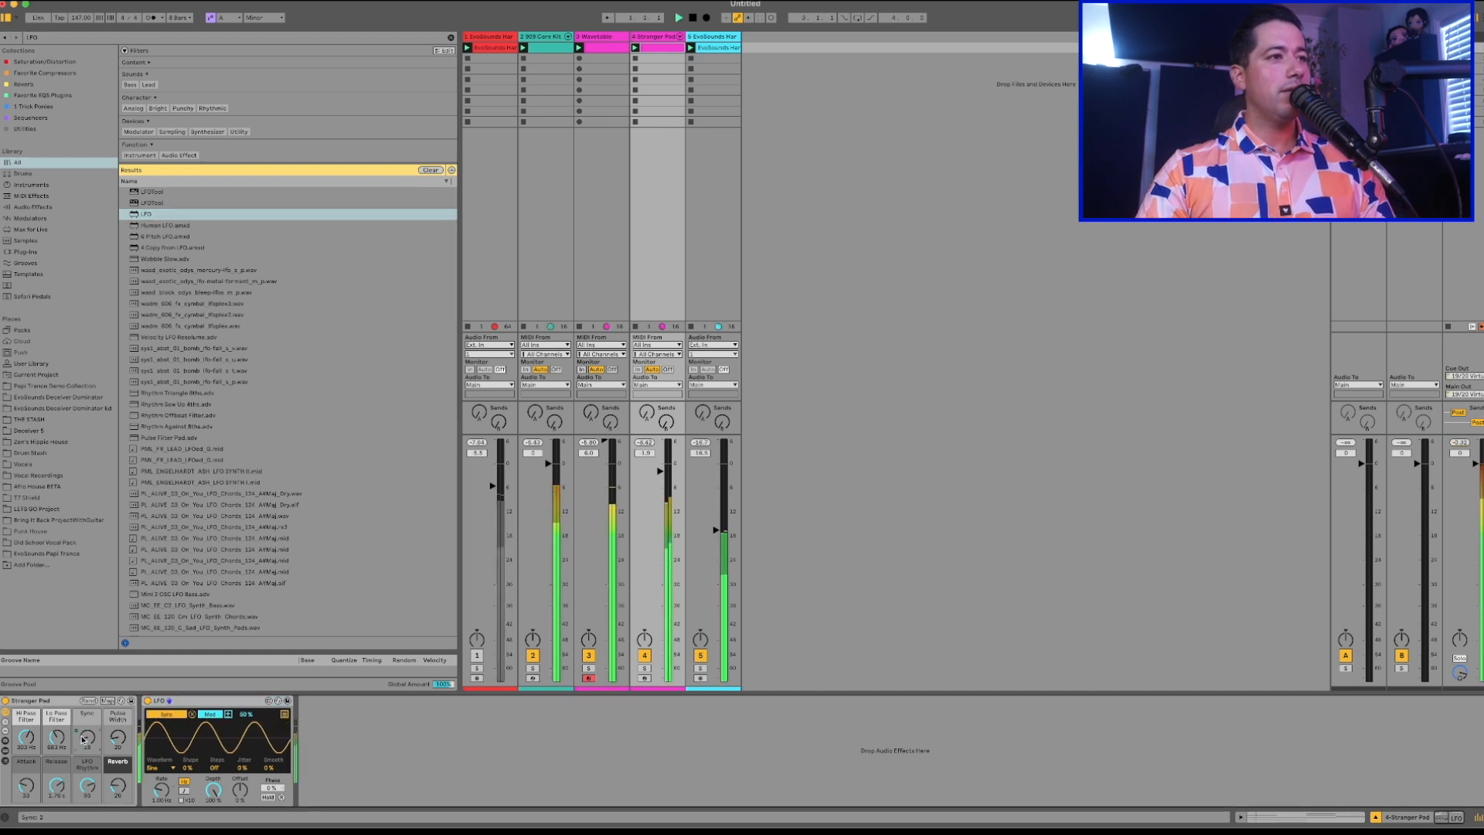
key(space)
Adjust the LFO's modulation range for Sync, slow its rate to about 0.11 Hz and play the loop.
drag(243, 715, 243, 727)
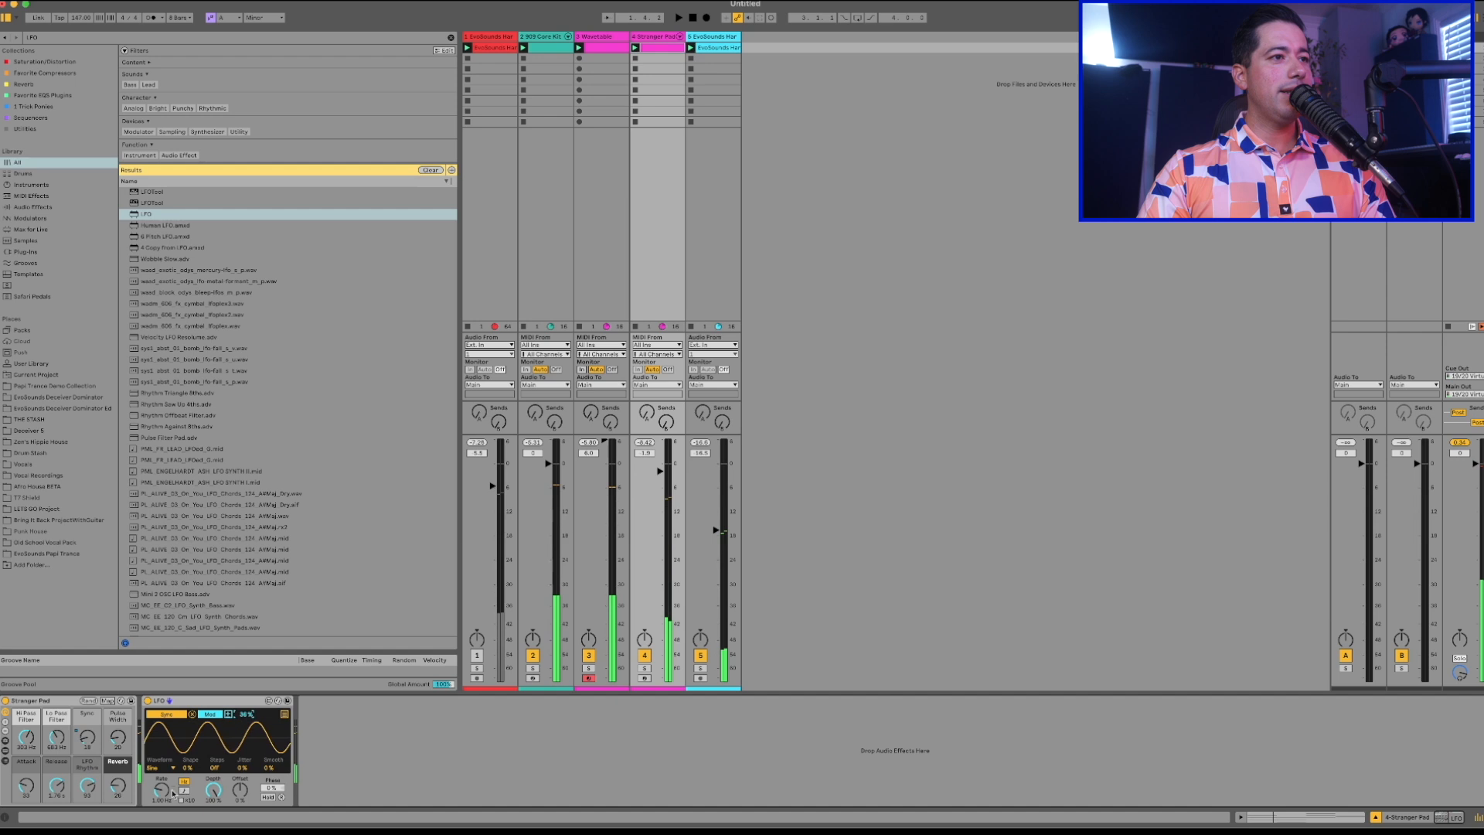
drag(161, 789, 161, 806)
key(space)
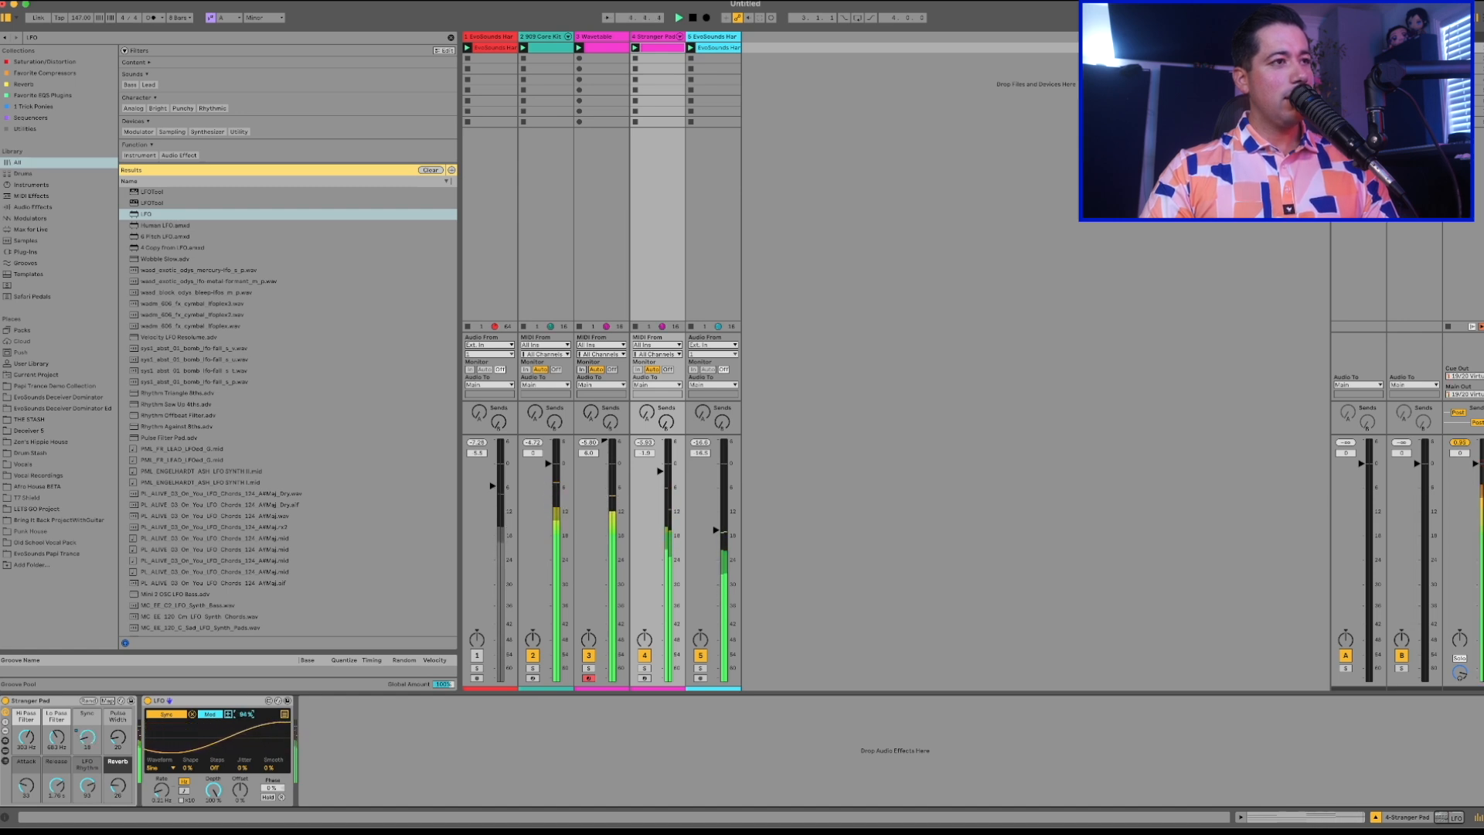
Map the LFO to Stranger Pad's Pulse Width and Attack macros with an adjusted Attack range, and lengthen the pad's Release.
click(284, 714)
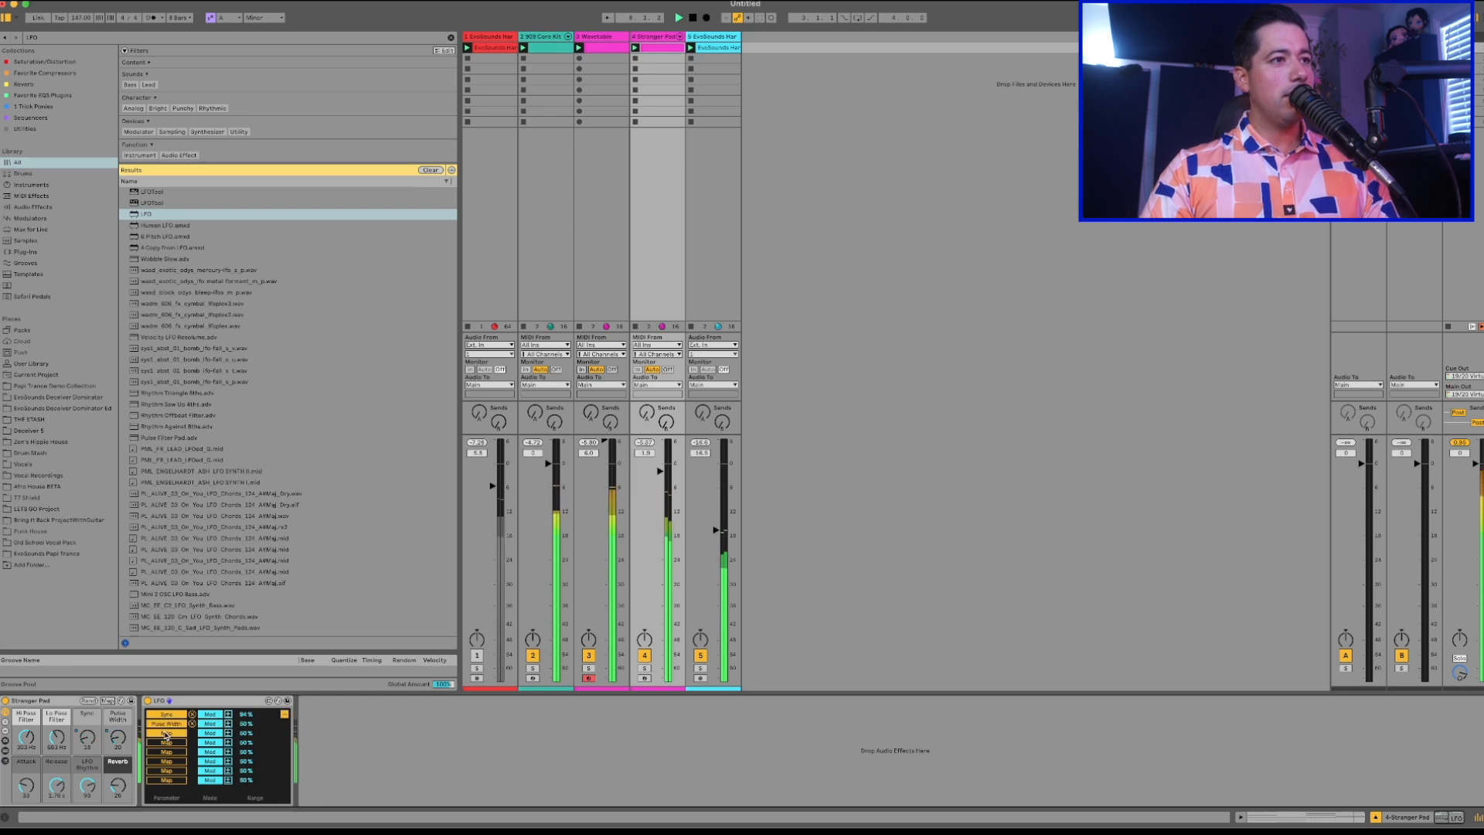
drag(250, 731, 250, 735)
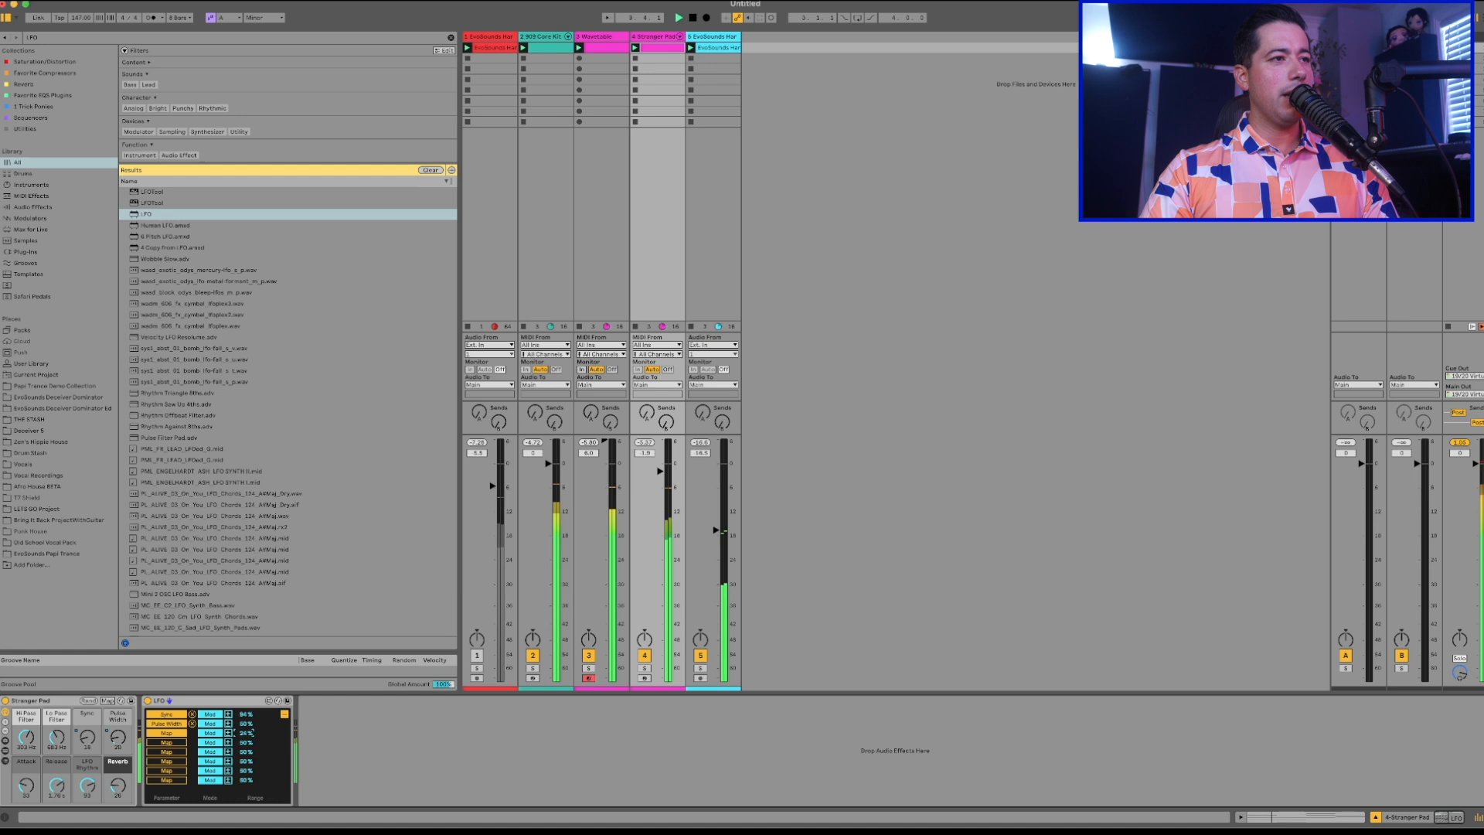
click(28, 784)
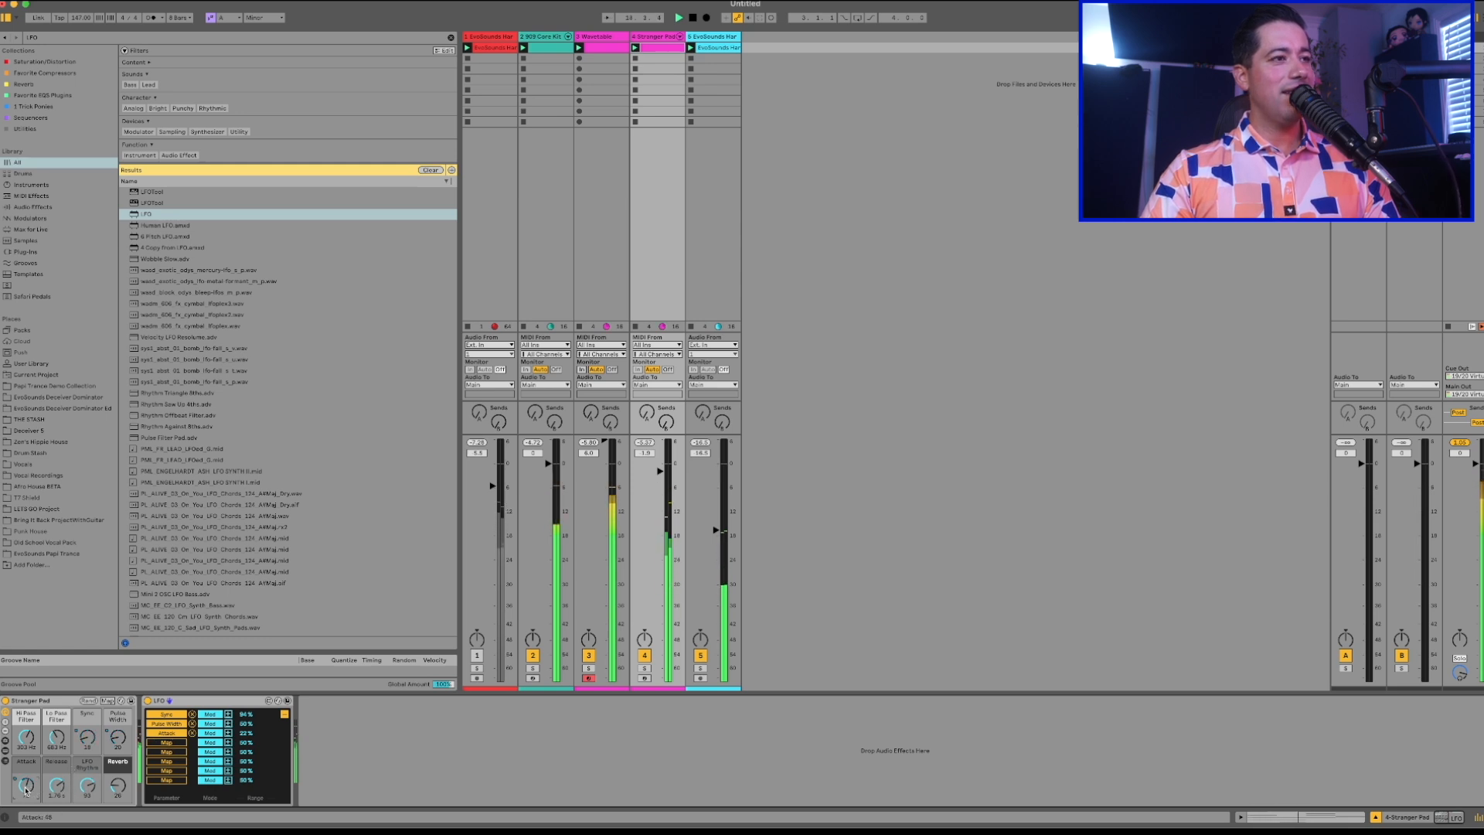
drag(239, 748, 240, 780)
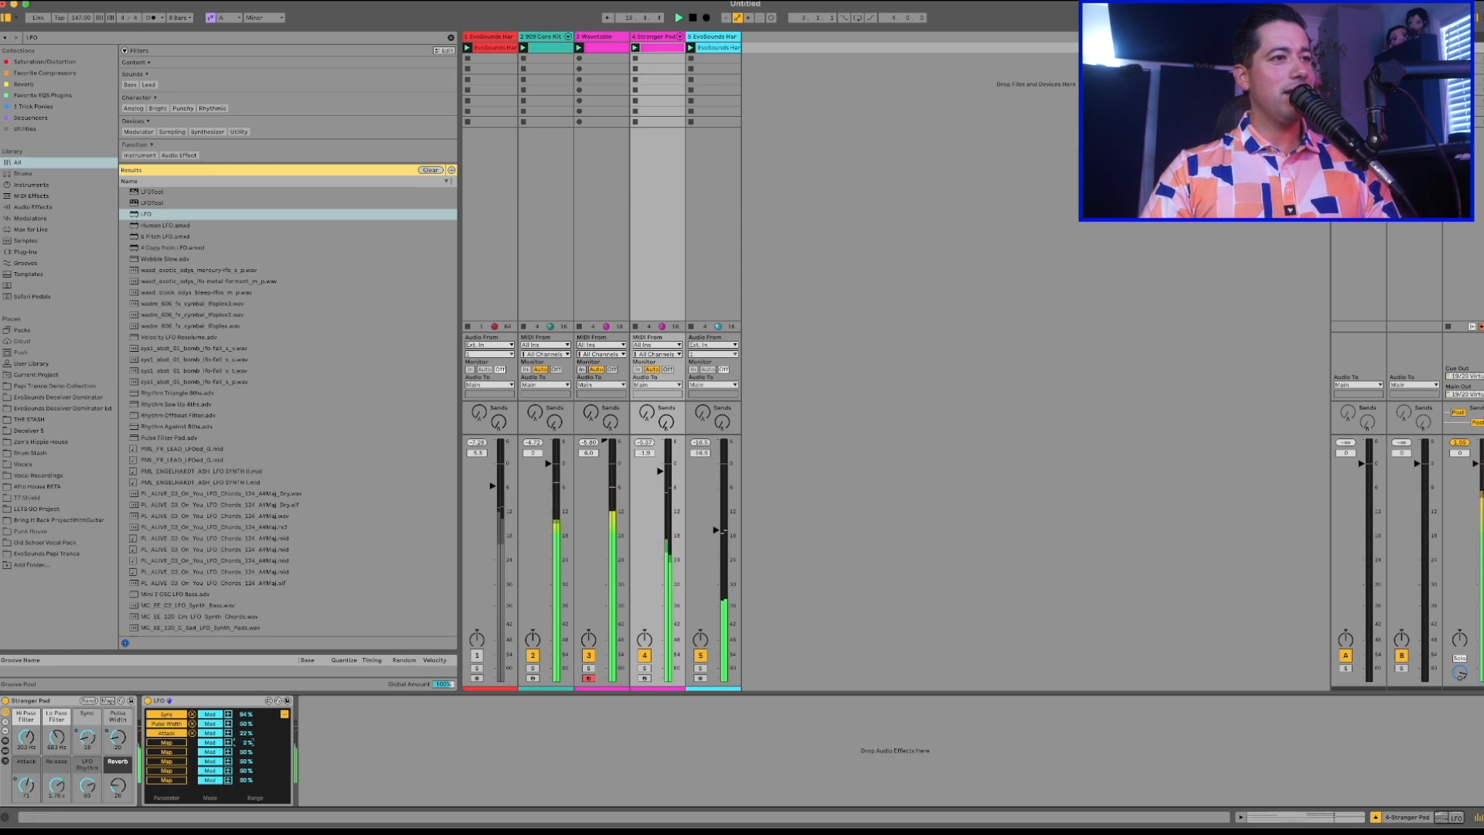
click(285, 714)
click(26, 786)
drag(56, 786, 57, 779)
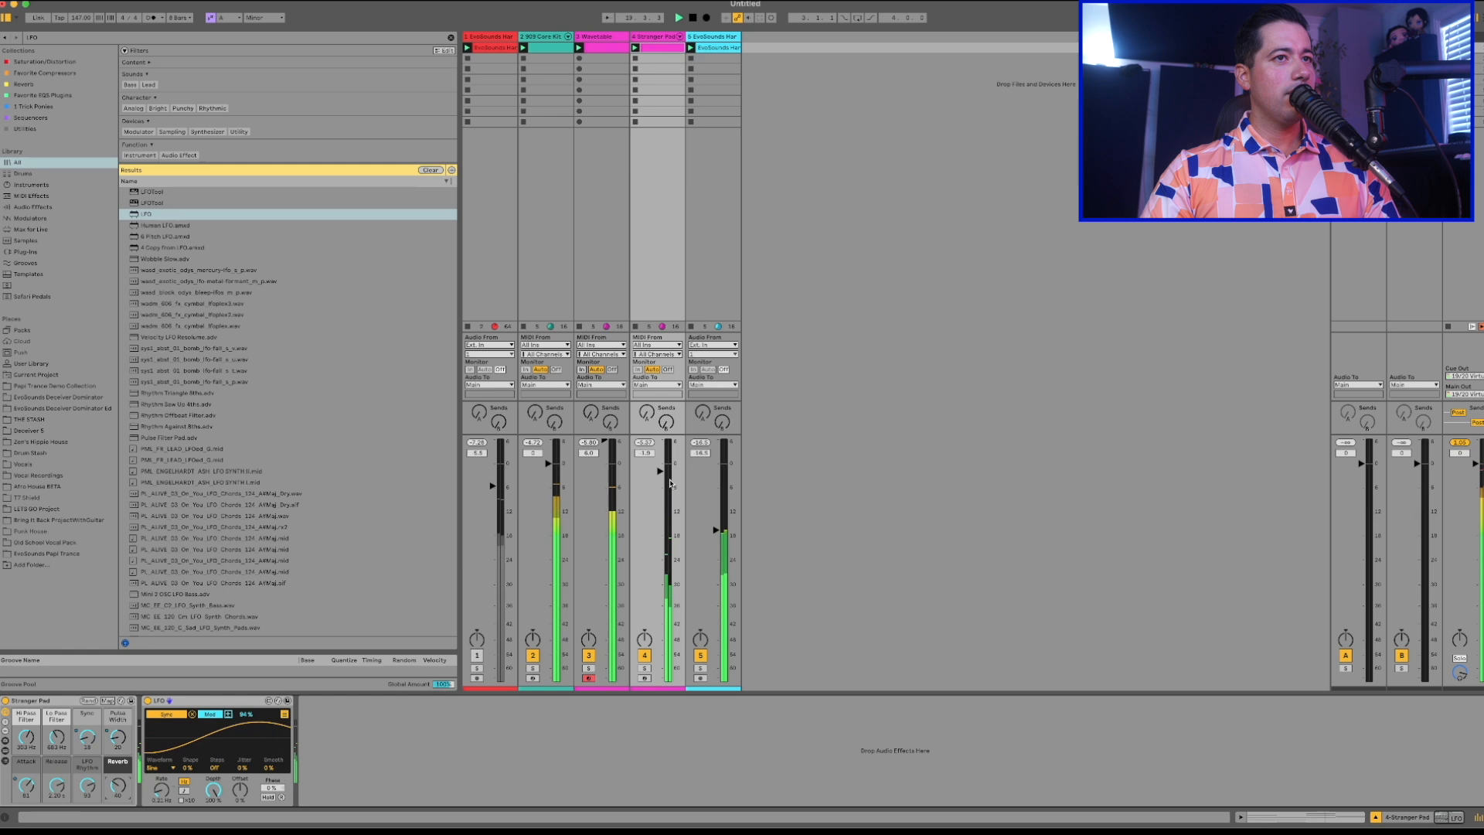
Pull the fifth track's volume all the way down and raise the pad track's volume to 0 dB.
drag(728, 533, 728, 683)
drag(669, 484, 669, 477)
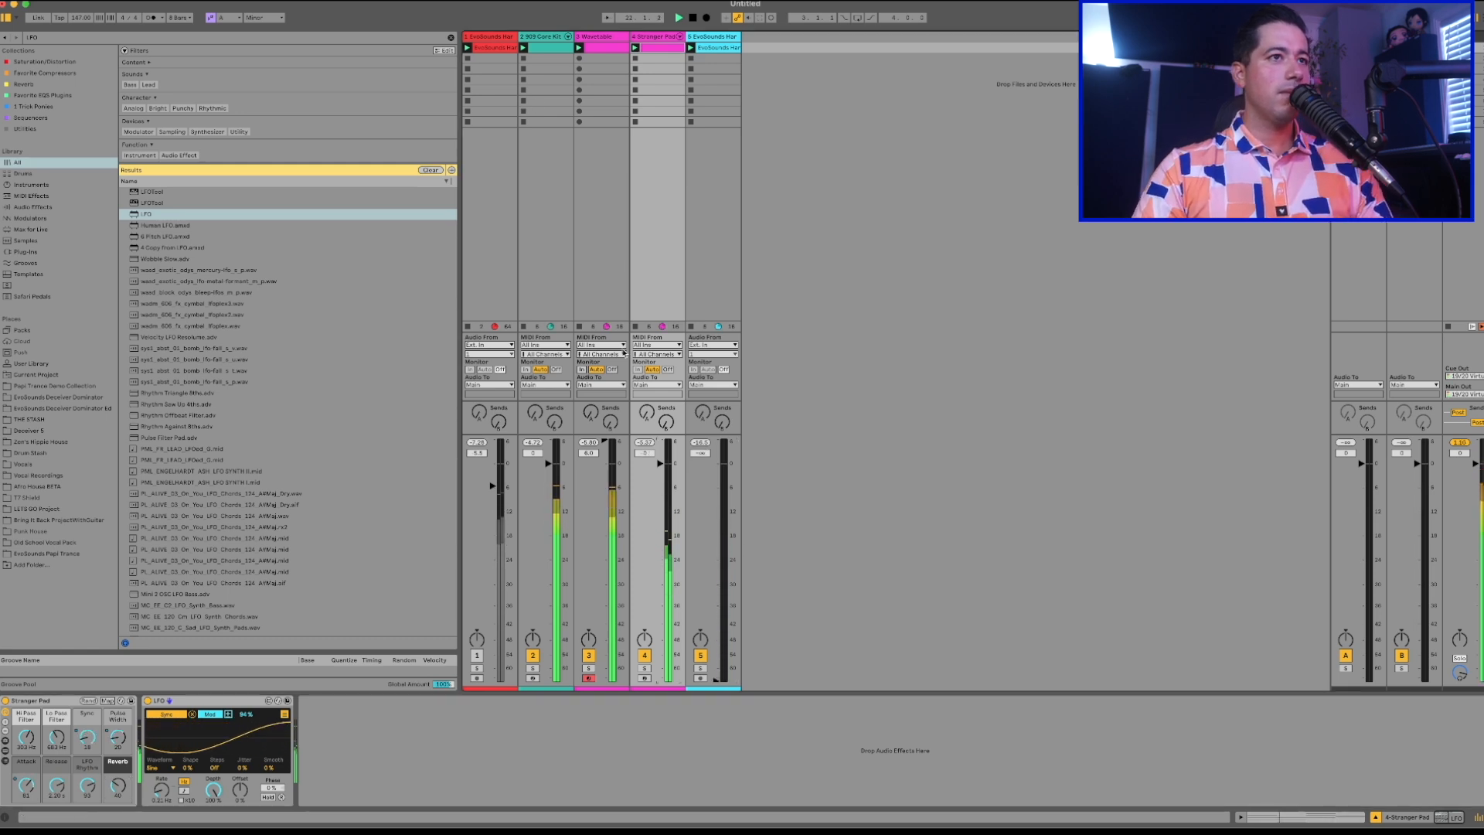
key(space)
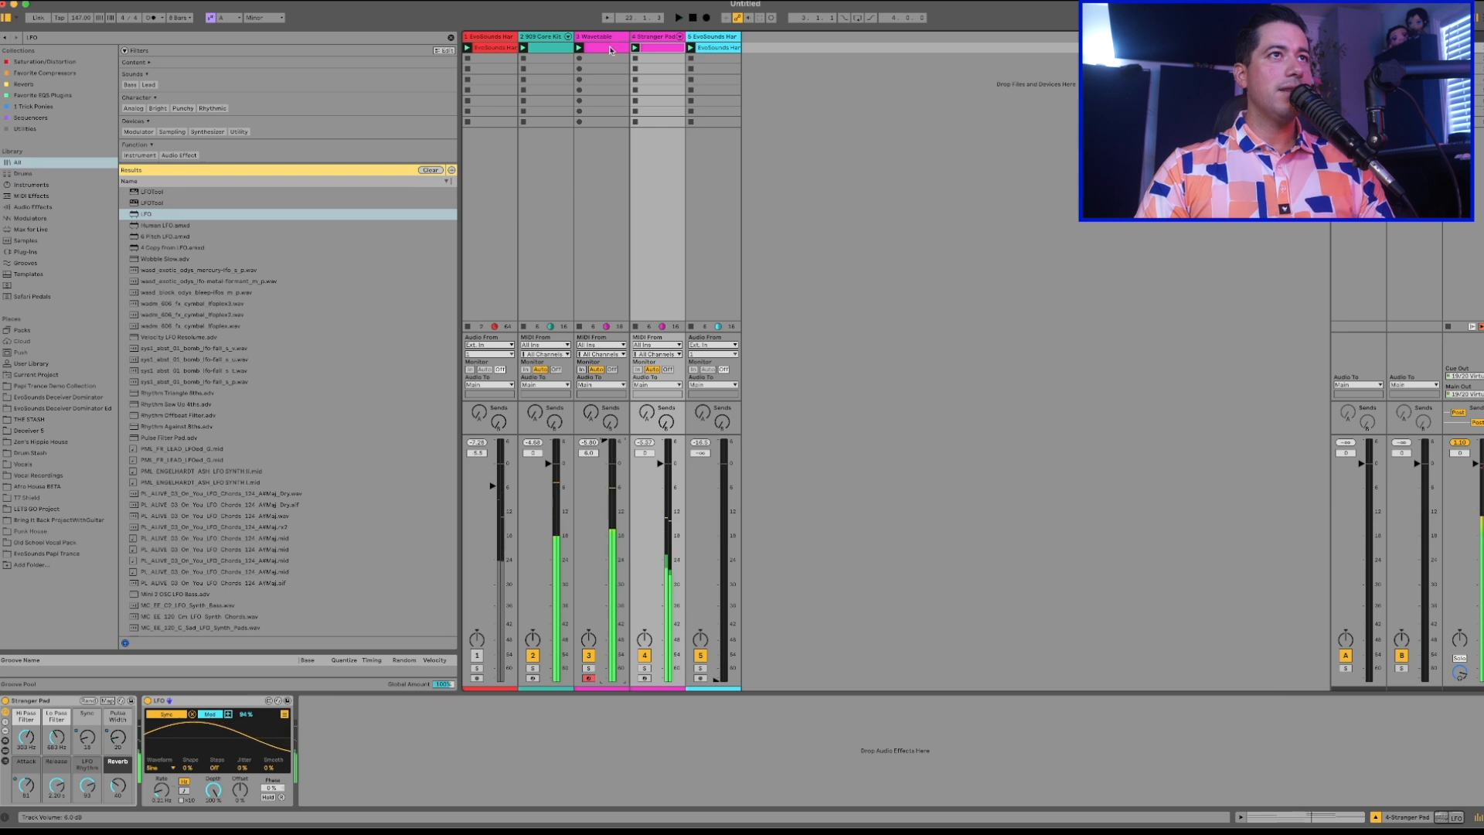
Rework the first bar of the Wavetable bass clip into four evenly spaced offbeat A0 notes.
double_click(608, 48)
drag(323, 625, 301, 625)
drag(428, 624, 217, 553)
key(super+d)
key(super+d)
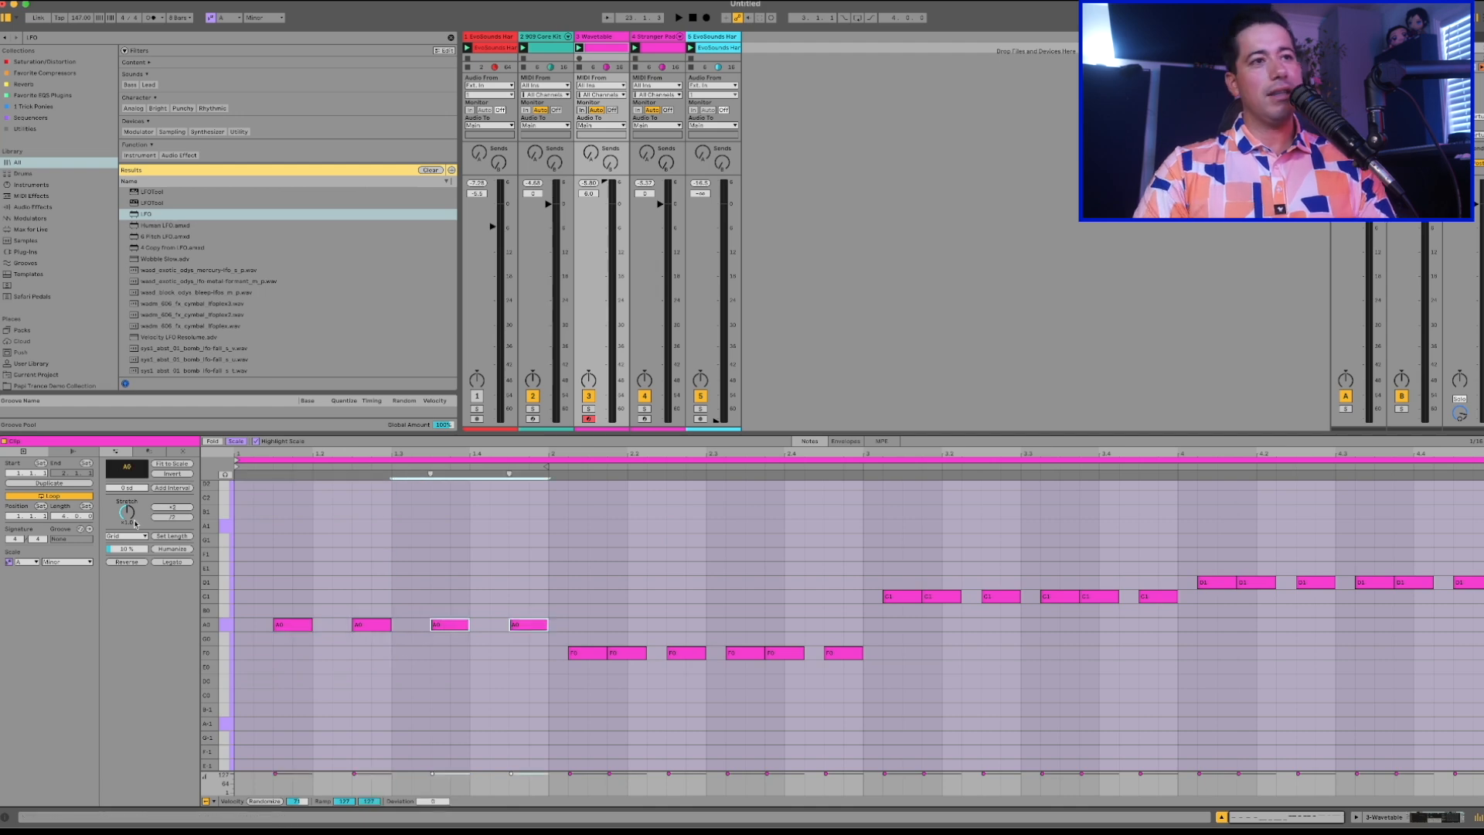
Fill the bass clip's second bar with four offbeat F0 notes and delete the old notes there.
key(Down)
key(Down)
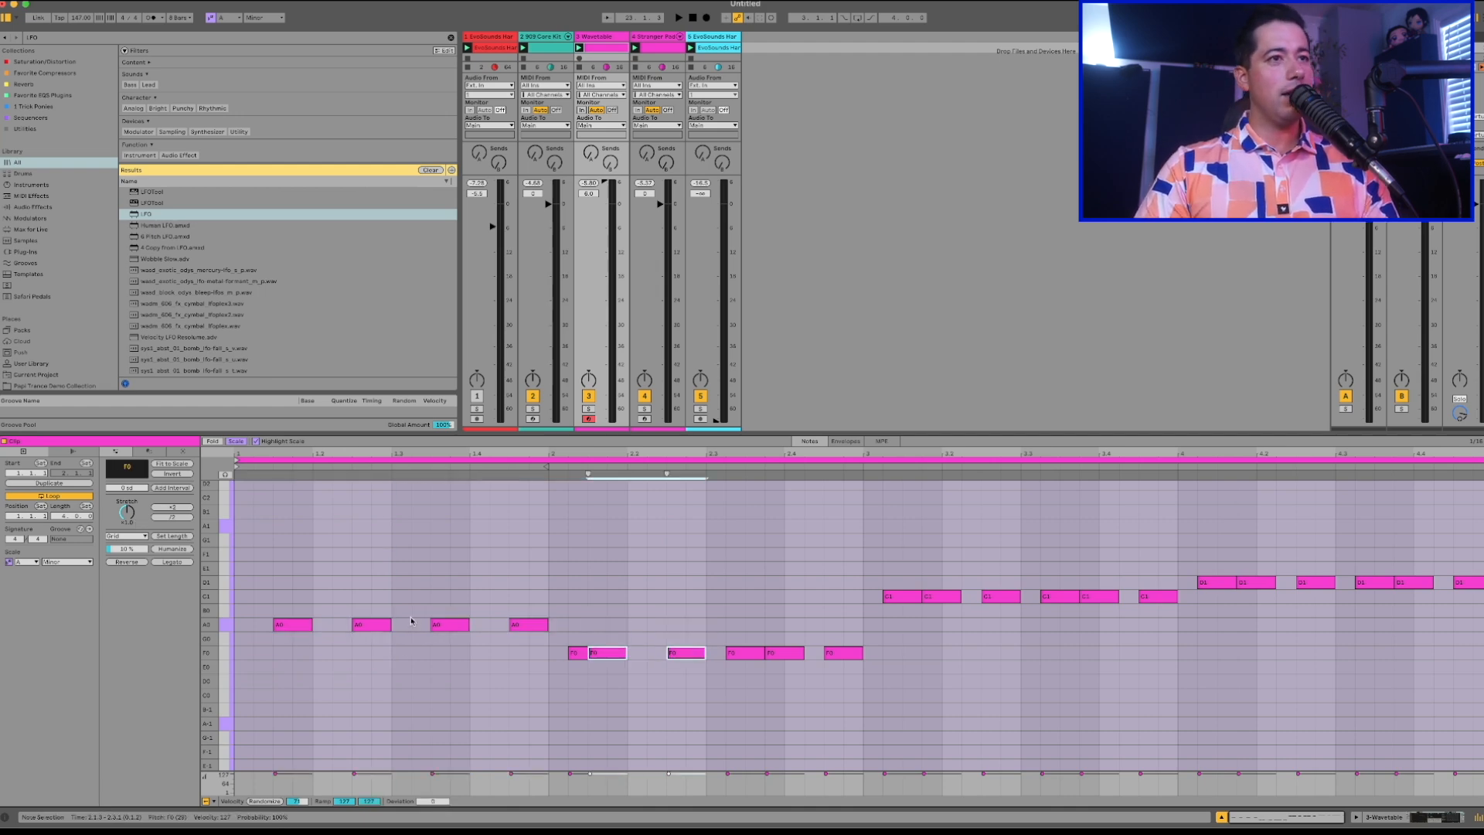
double_click(578, 655)
drag(557, 668, 702, 642)
key(super+d)
double_click(731, 655)
Clear bars three and four of the bass clip and duplicate the offbeat notes into bar three, transposed to C1.
drag(850, 630, 1465, 525)
key(Delete)
drag(862, 693, 550, 639)
key(super+d)
key(Up)
key(Up)
key(Up)
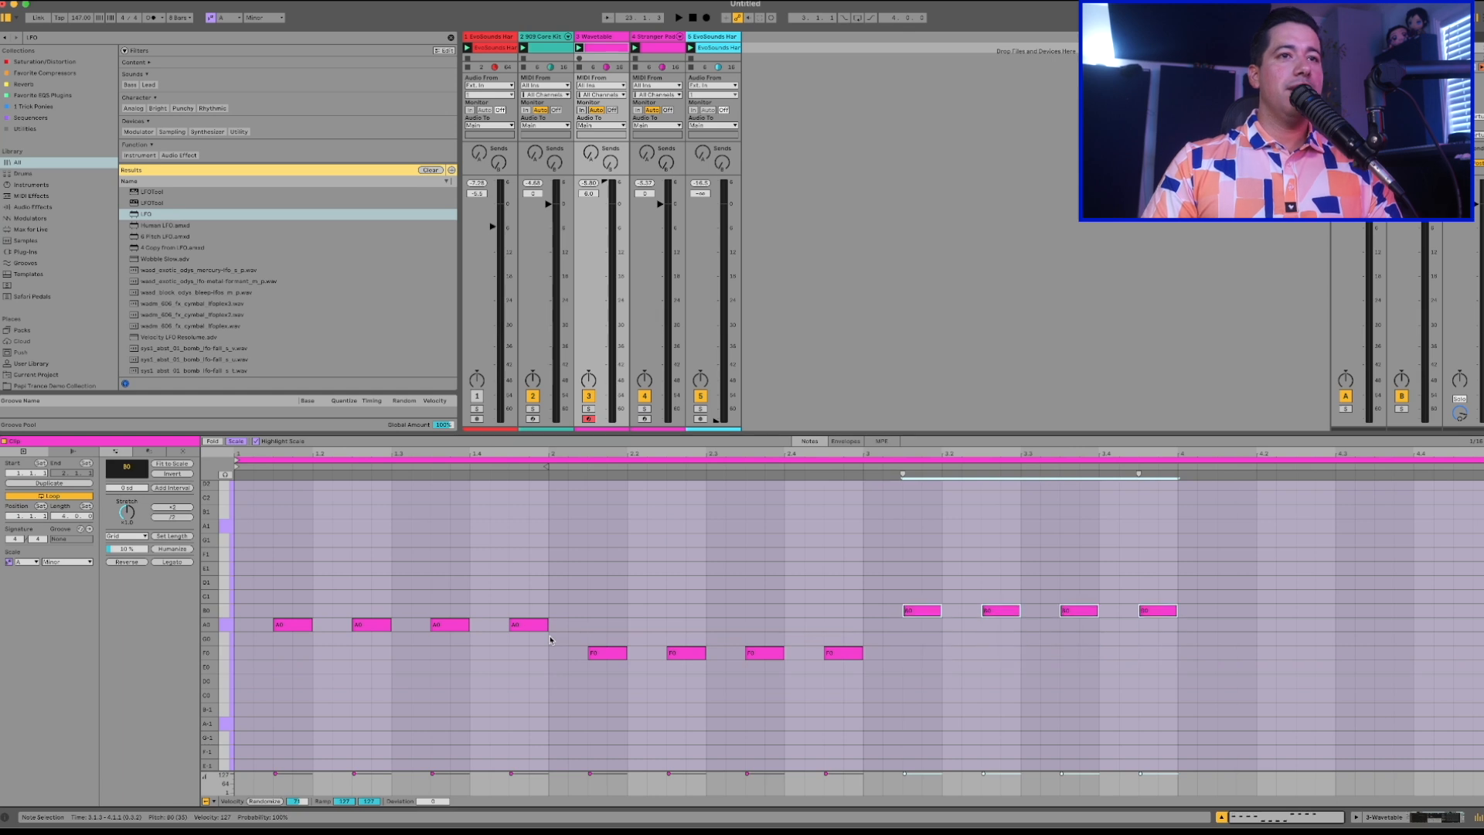
key(Up)
key(space)
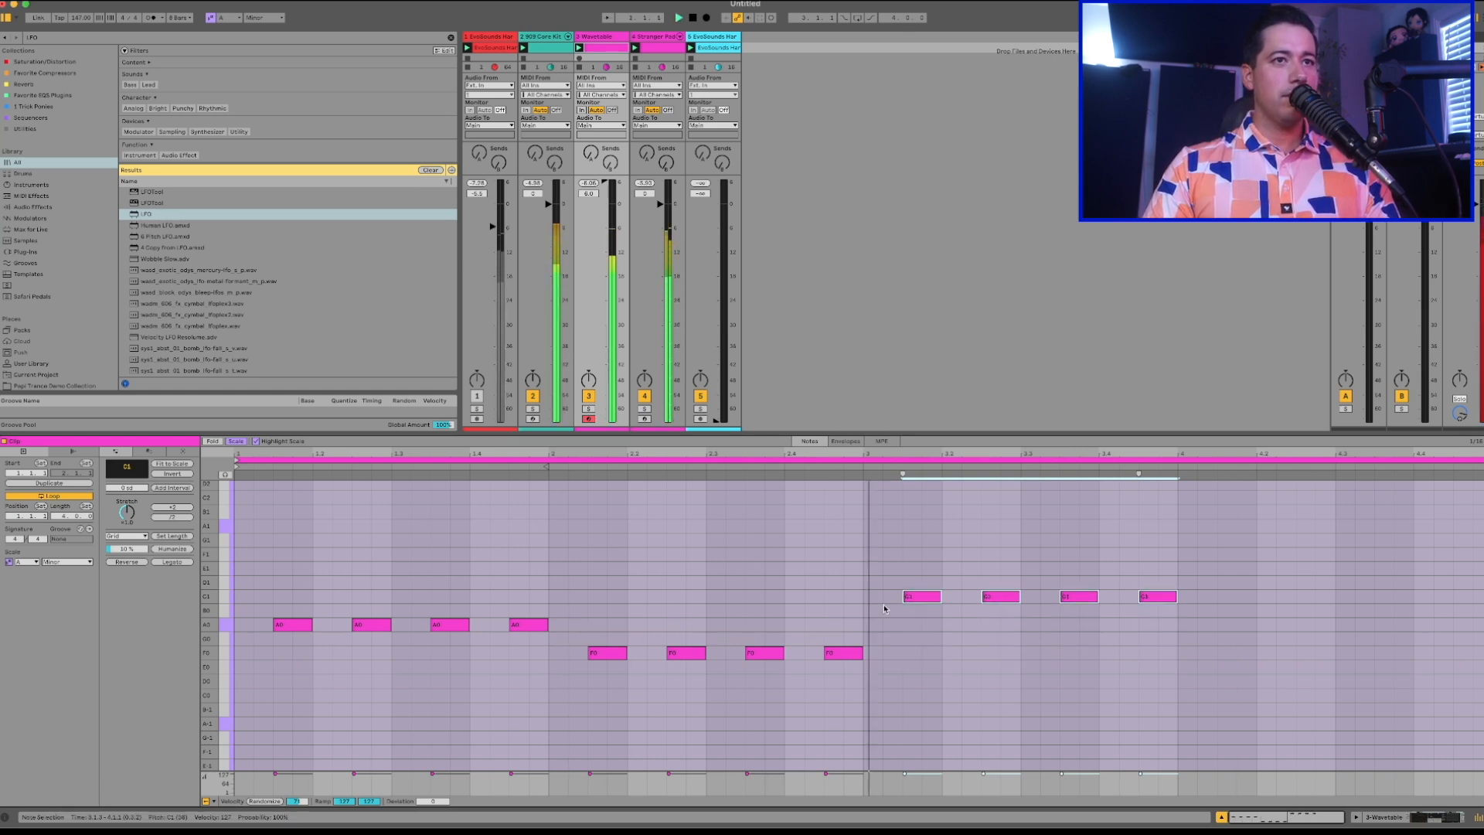
Duplicate the four C1 offbeat notes into the fourth bar and transpose the copies to D1.
key(super+d)
key(Up)
key(Right)
key(Right)
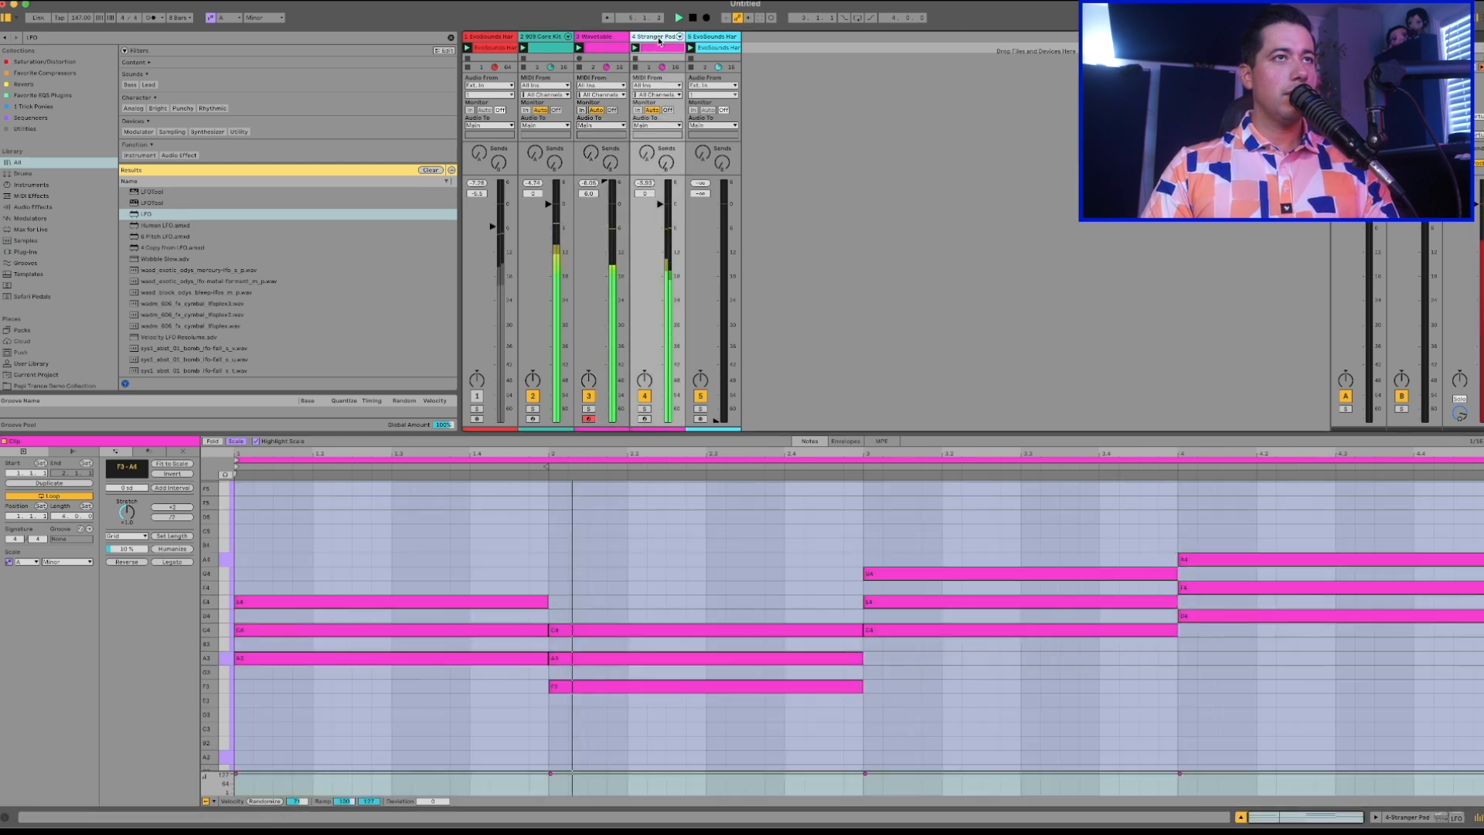
Insert a MIDI track after the pad track, name it "arp" and copy the pad's chord clip onto it.
click(657, 38)
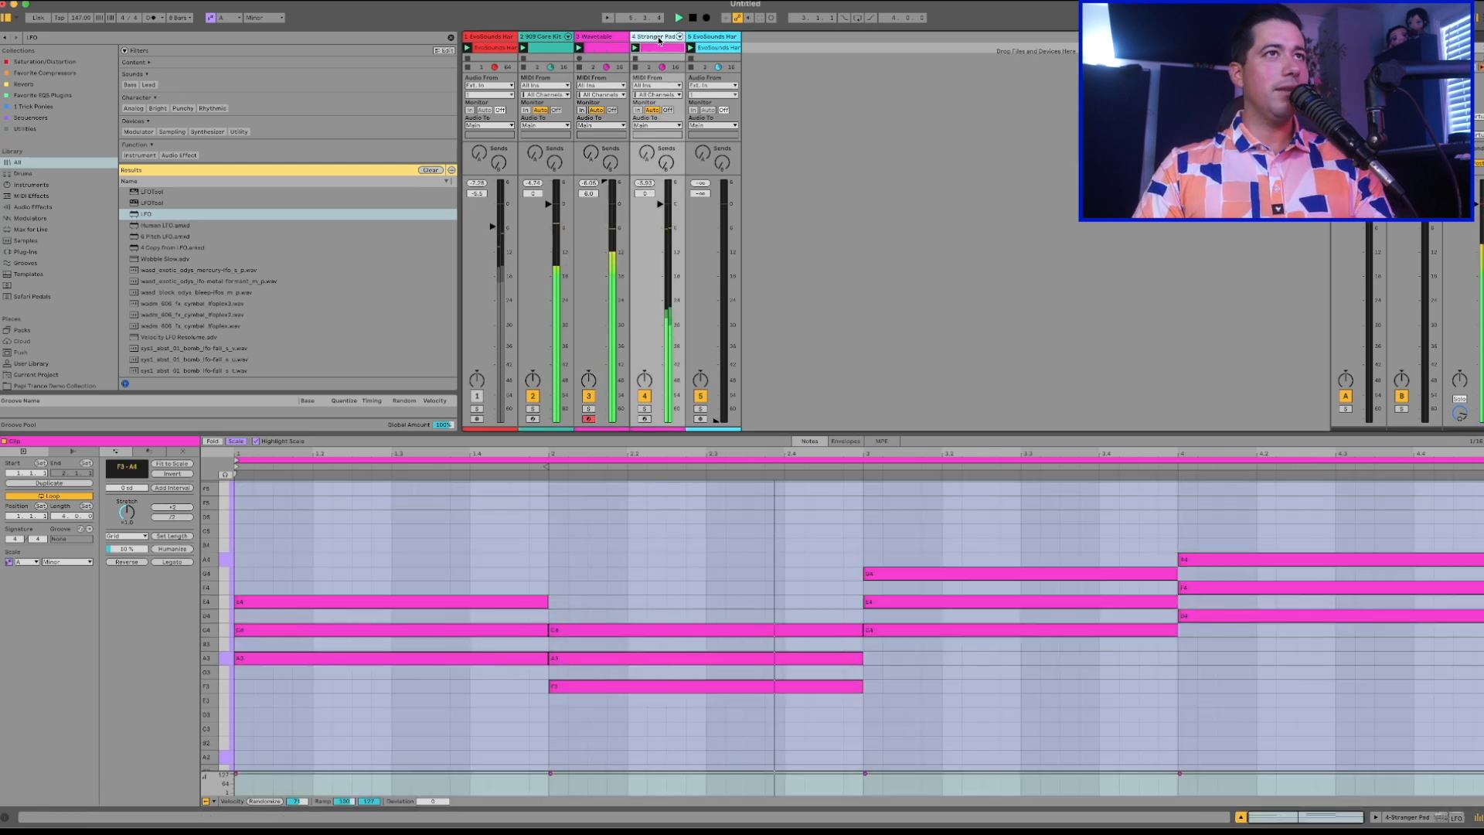
key(super+shift+t)
key(super+r)
text(arp)
key(Return)
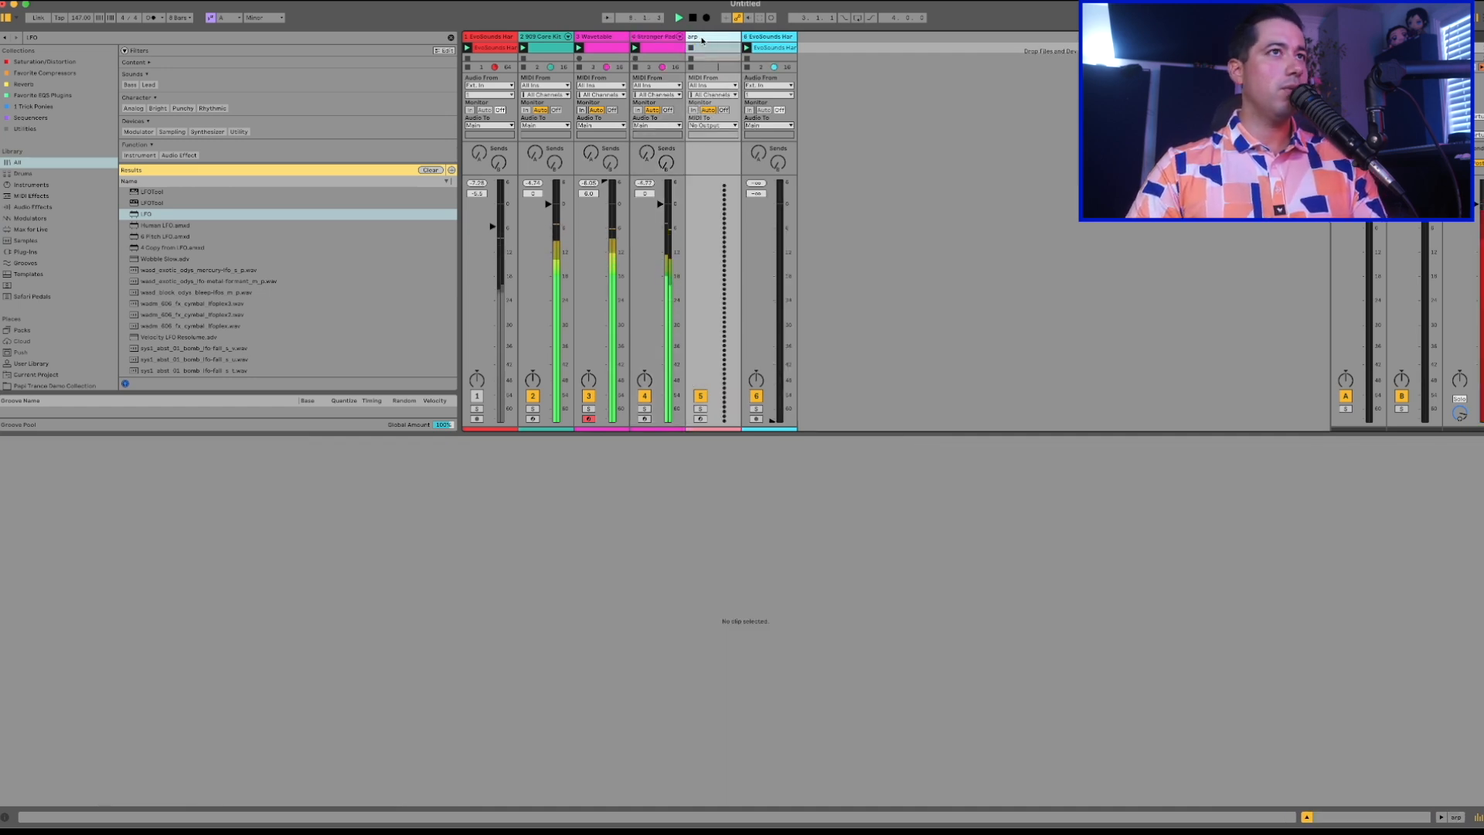
drag(658, 50, 709, 51)
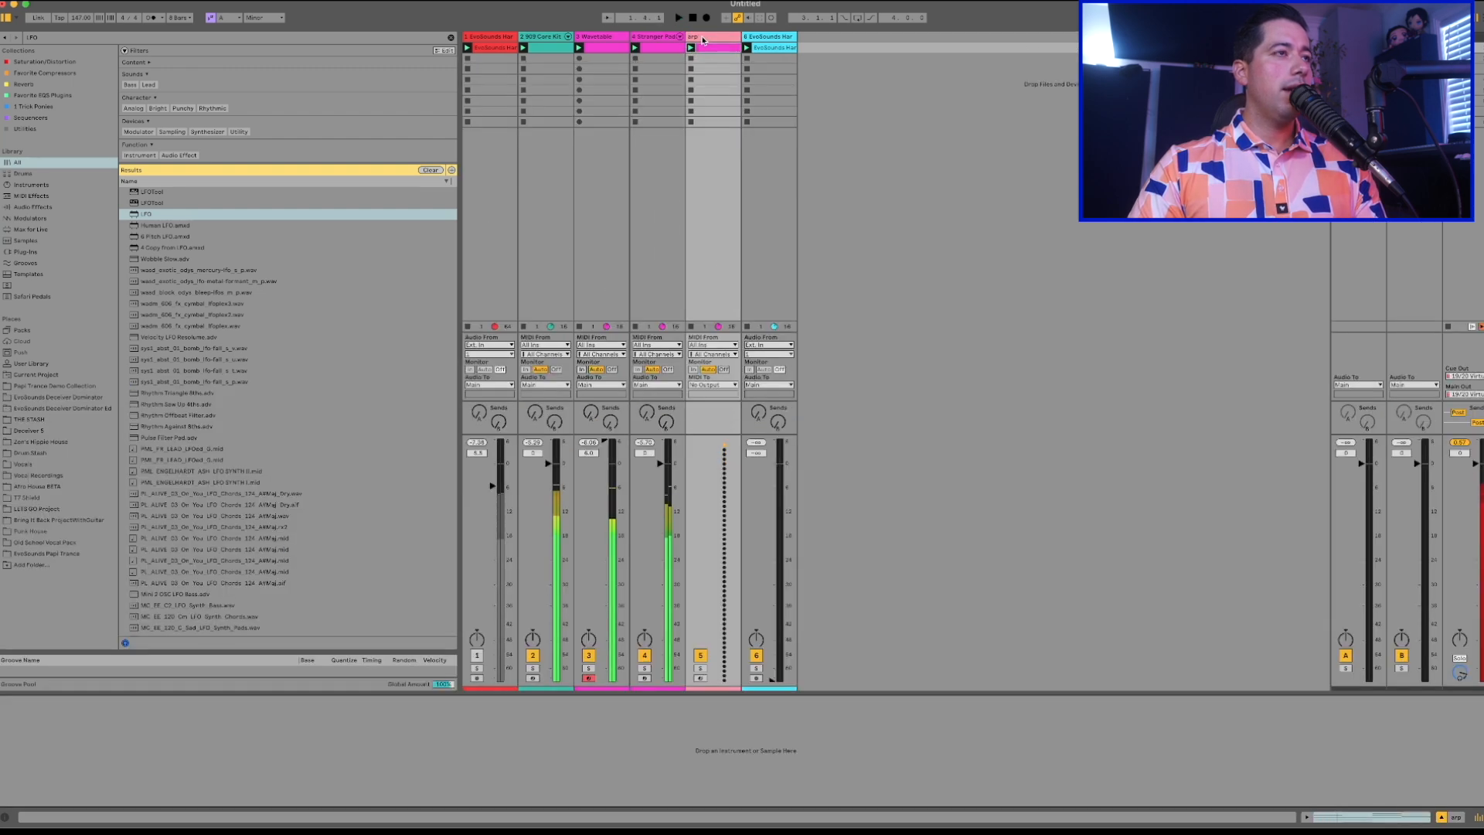
Search the instruments library for "arp" and preview the Metal Arp Pluck and Mouse Arp presets.
click(703, 37)
key(super+f)
text(arp)
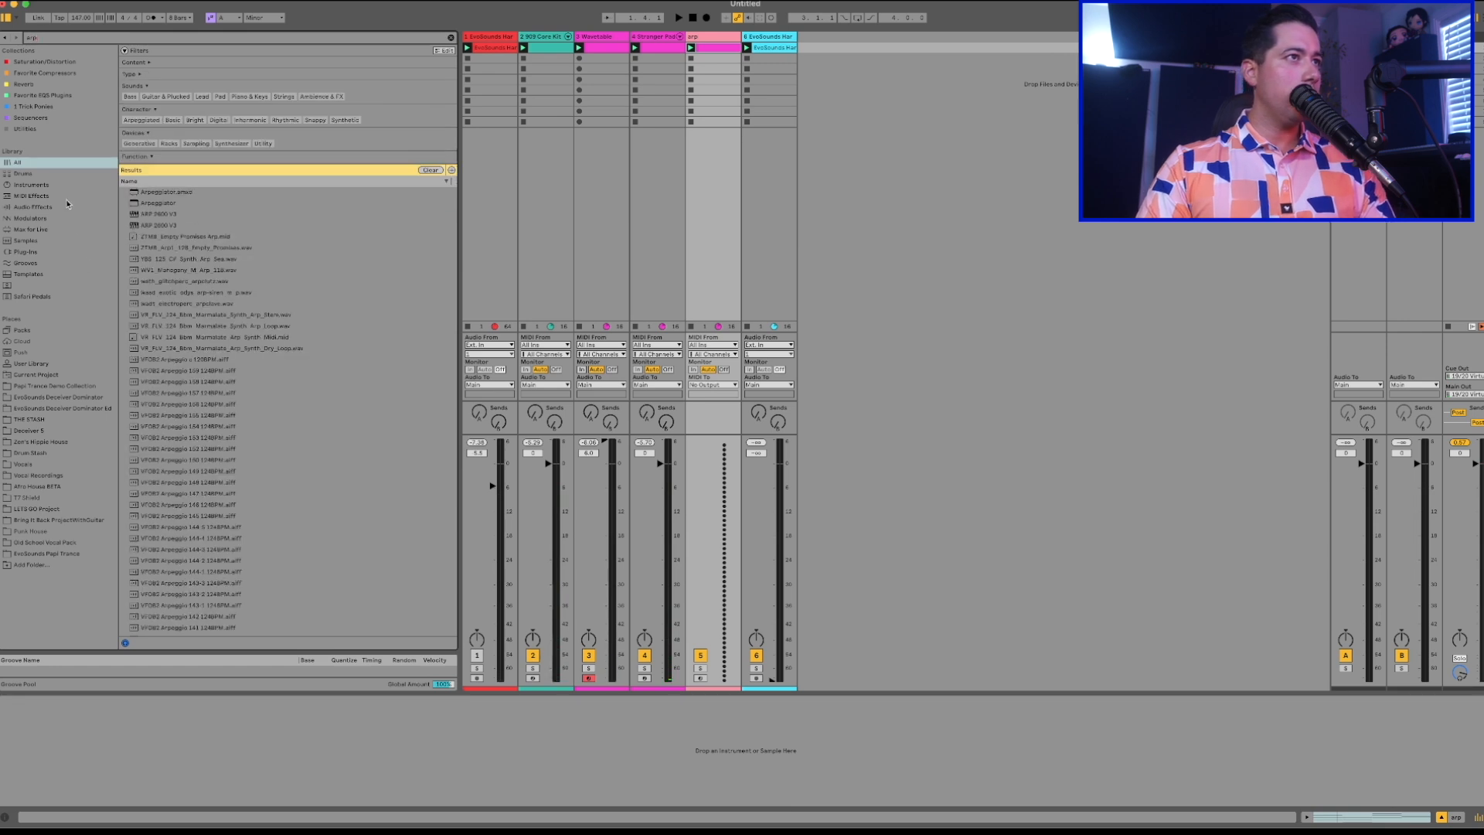
click(44, 186)
click(174, 256)
click(168, 244)
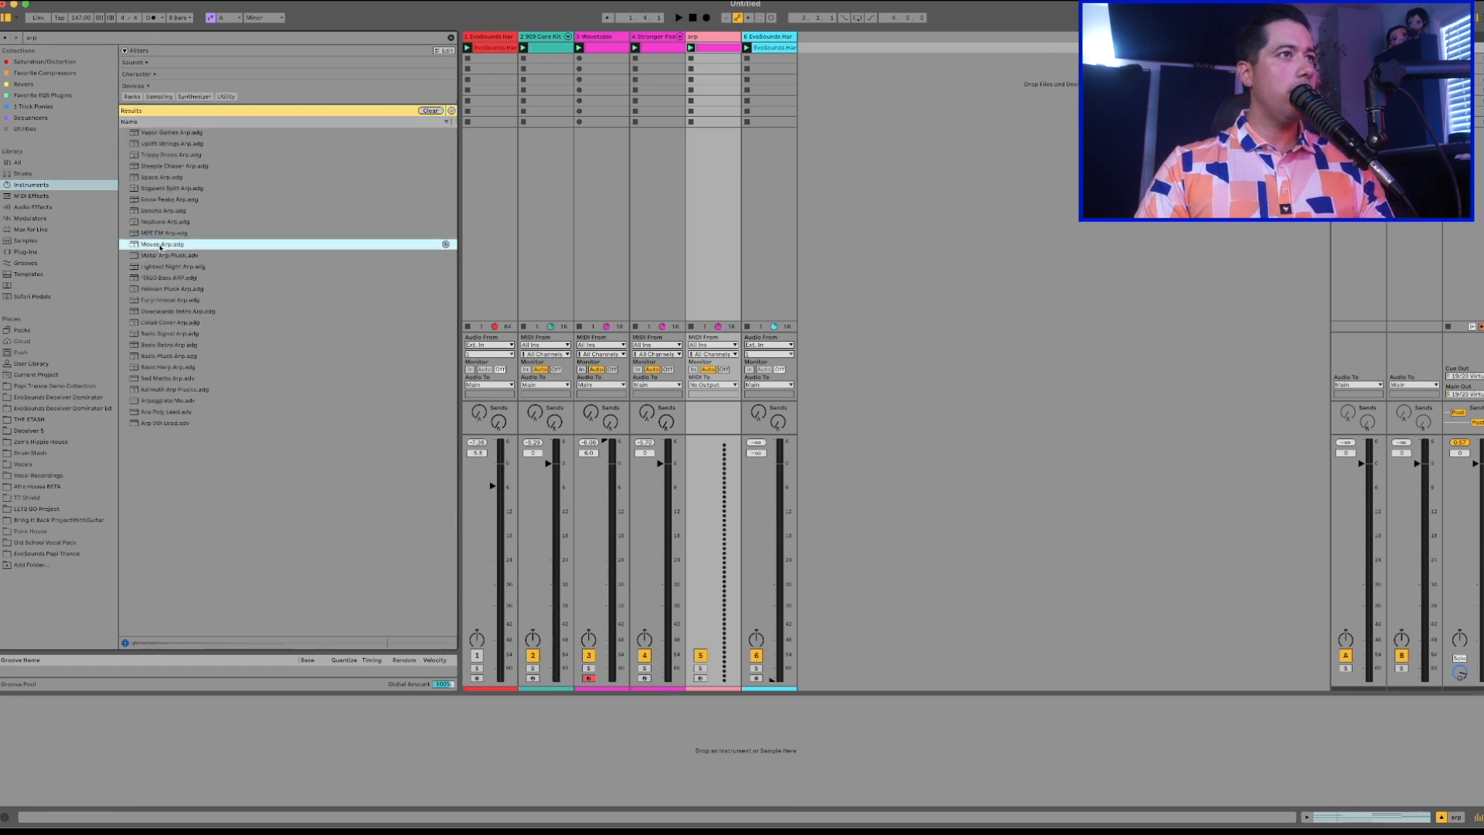
Try Mouse Arp on the arp track, then replace it with Metal Arp Pluck and play it.
click(695, 38)
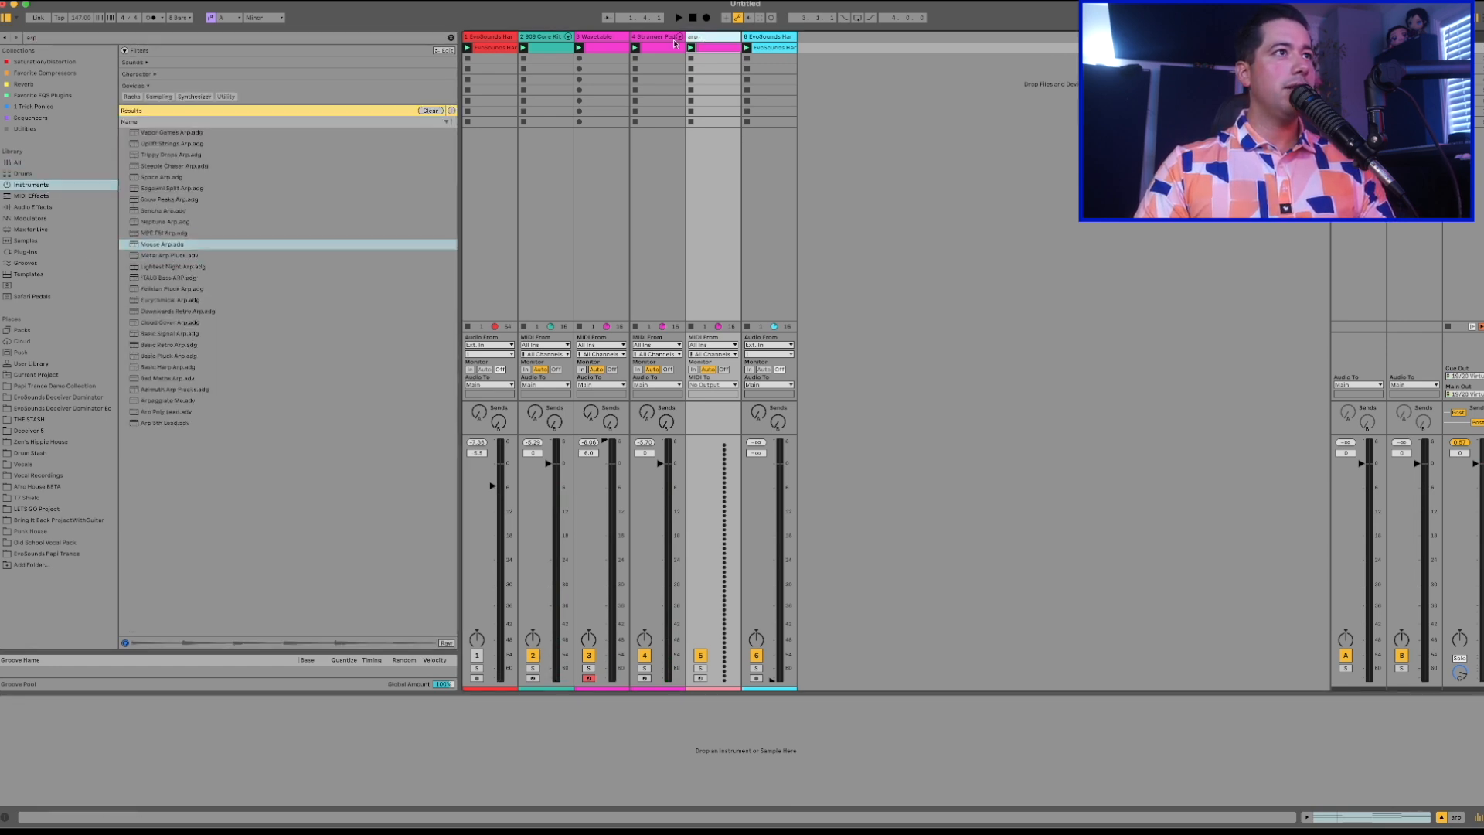
click(156, 246)
key(Return)
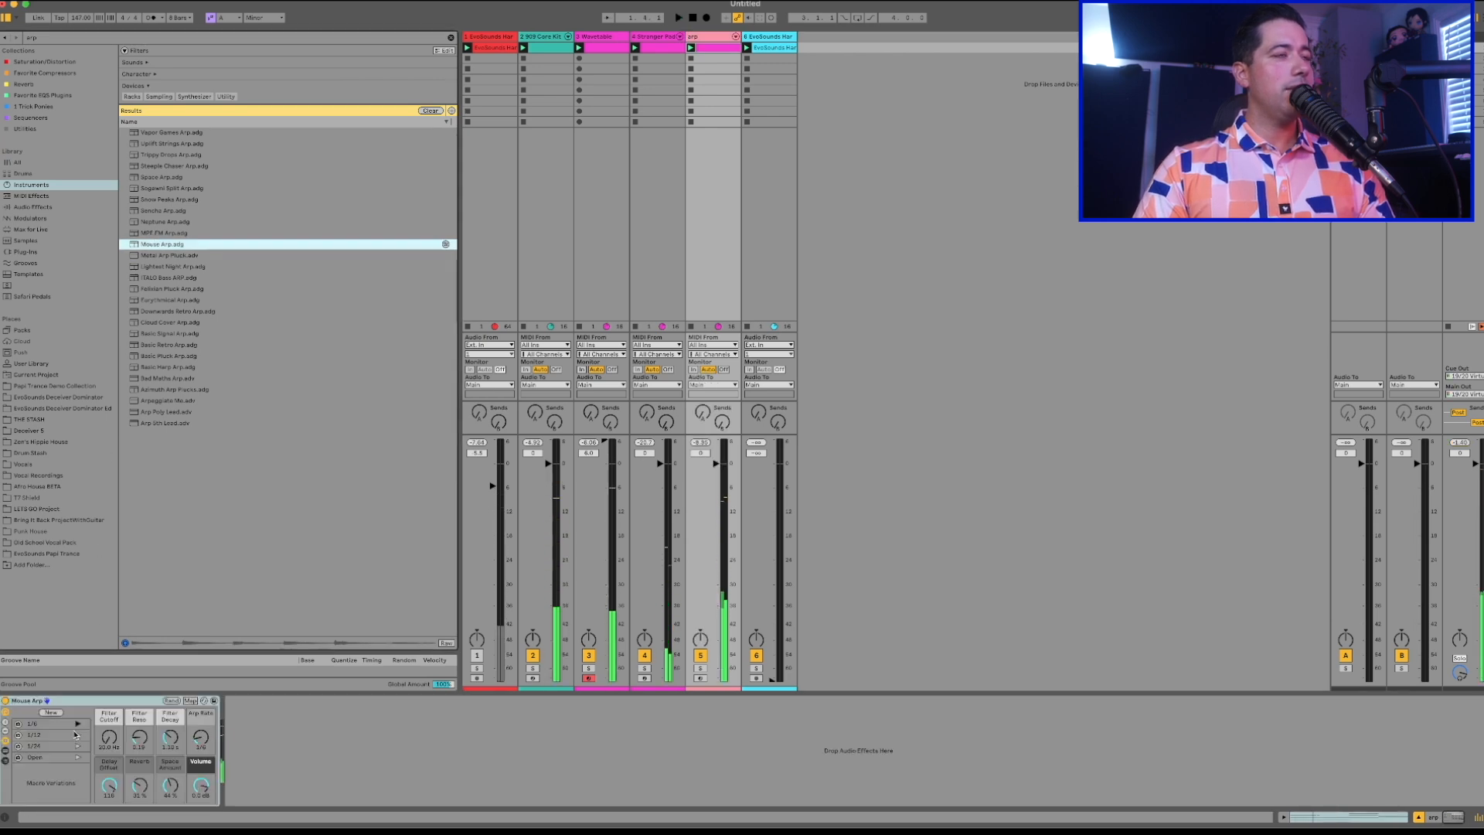
click(159, 255)
key(Return)
key(space)
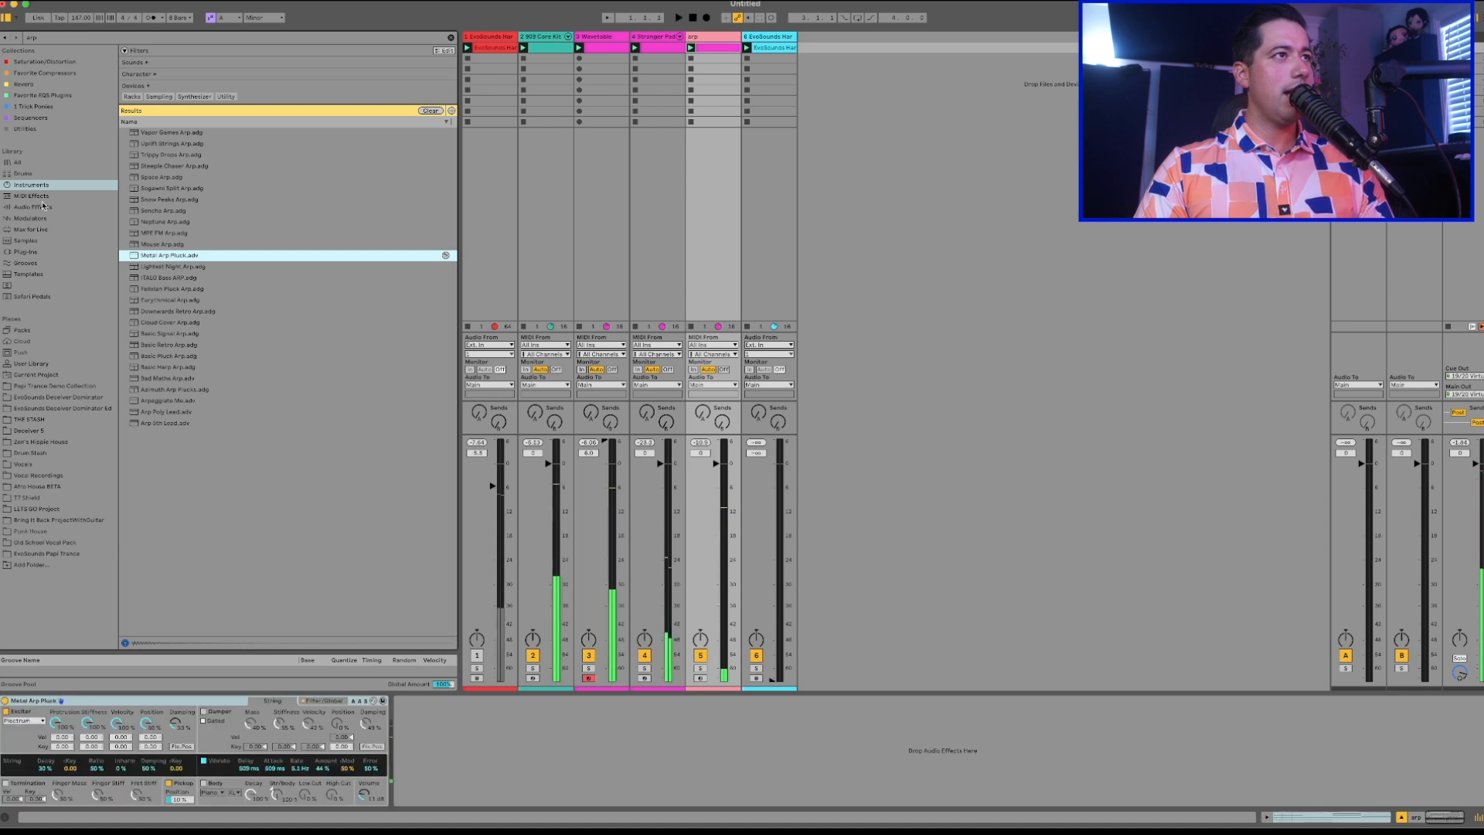
Add the Arpeggiator MIDI effect in front of Metal Arp Pluck and play the track.
click(32, 198)
click(178, 109)
key(Return)
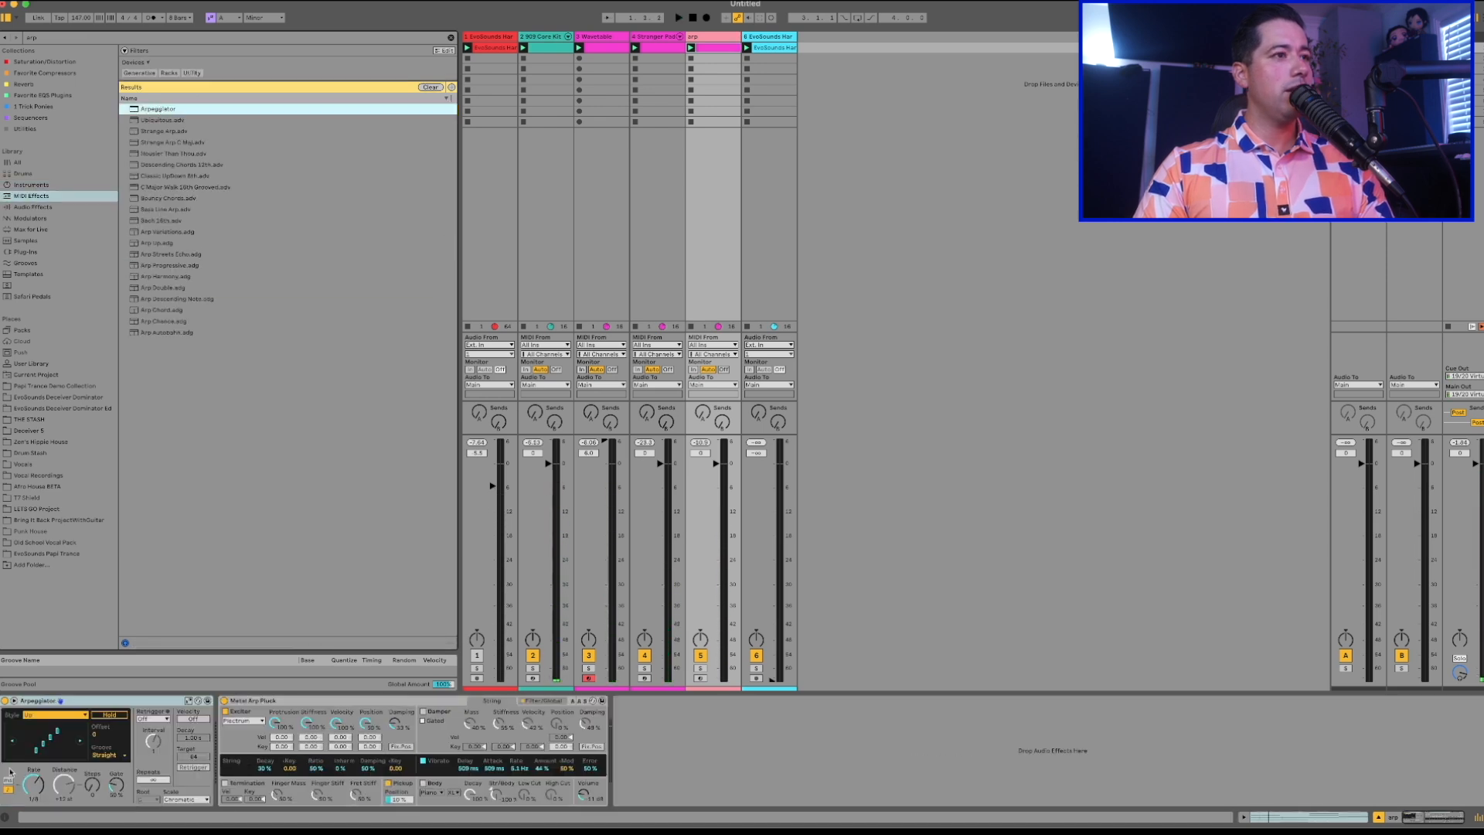
key(space)
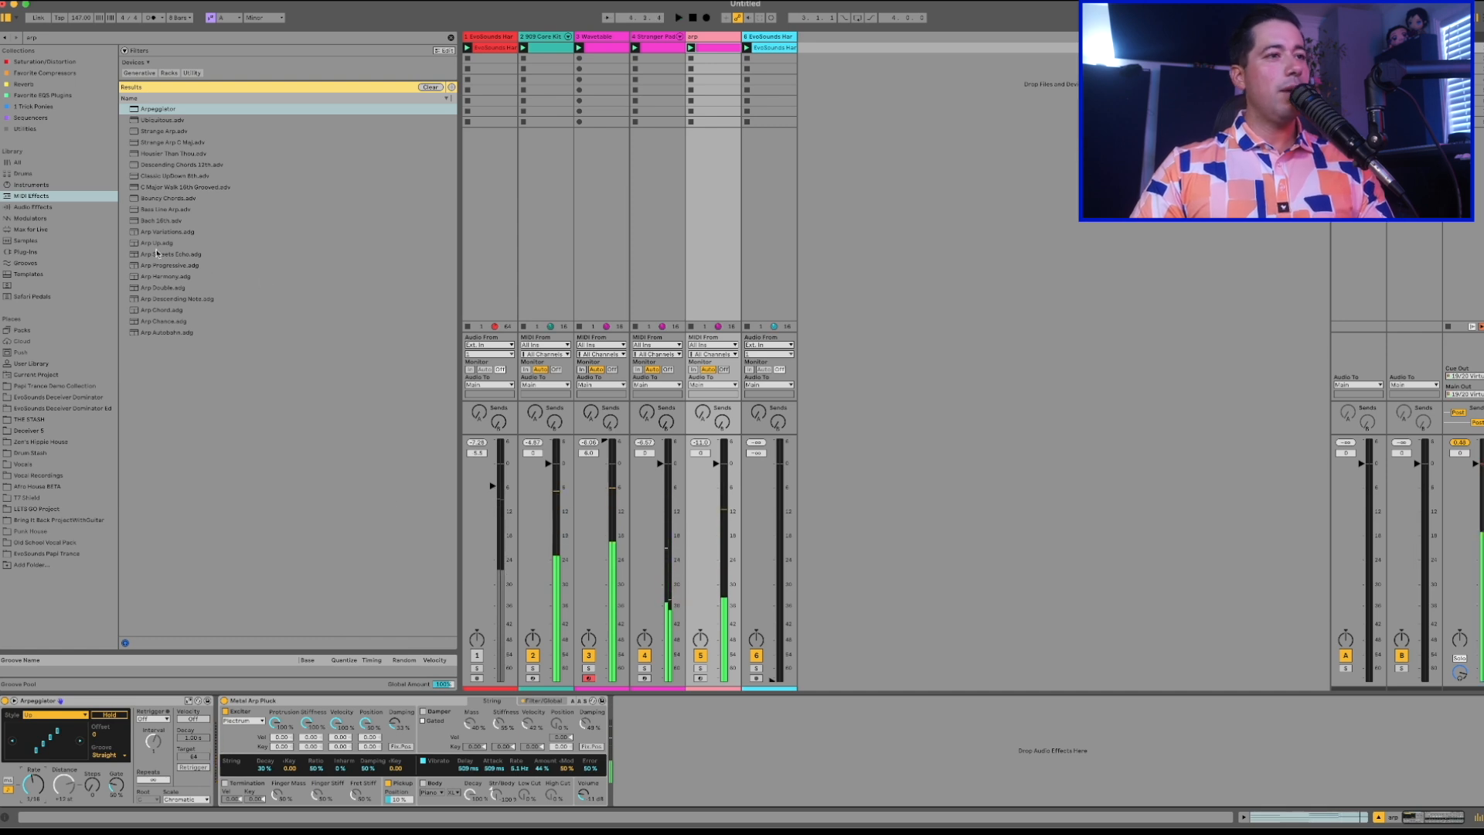
Return to the arp instrument presets and preview the first one in the results.
click(57, 205)
click(39, 194)
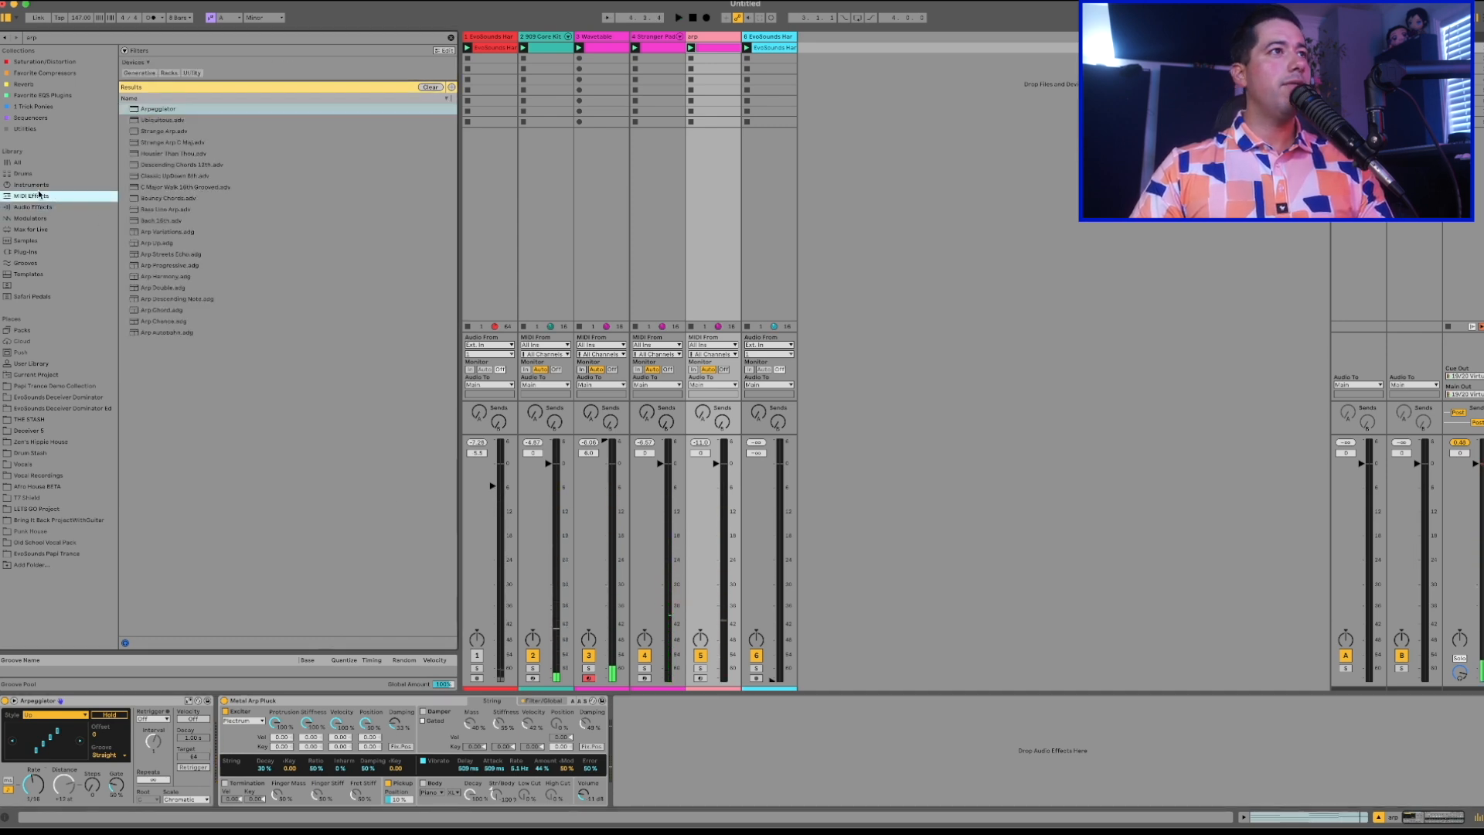
click(46, 186)
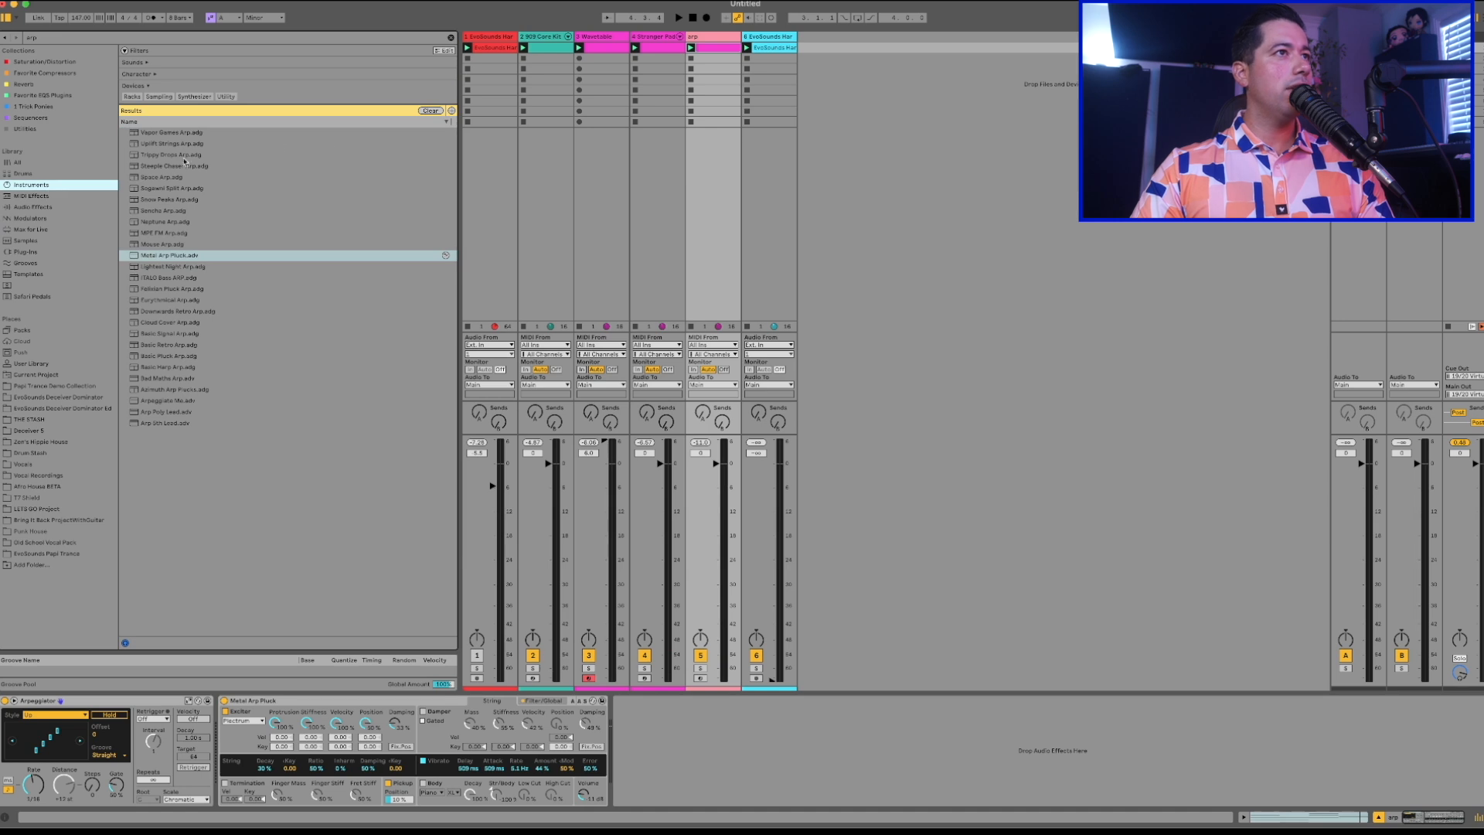
click(172, 133)
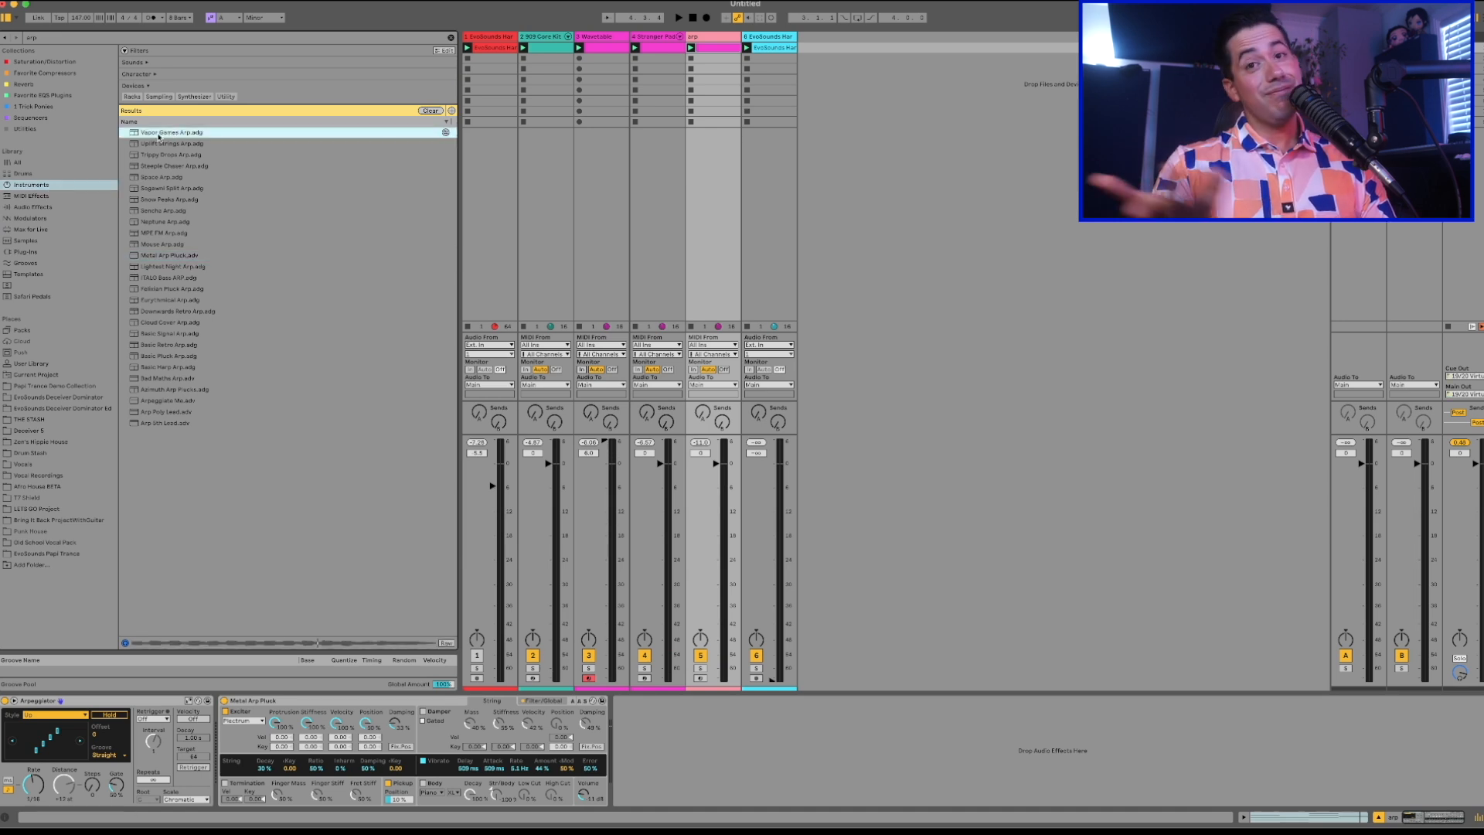
Load the Vapor Games Arp preset on the arp track, play it, and insert an empty MIDI track after it.
double_click(157, 133)
key(space)
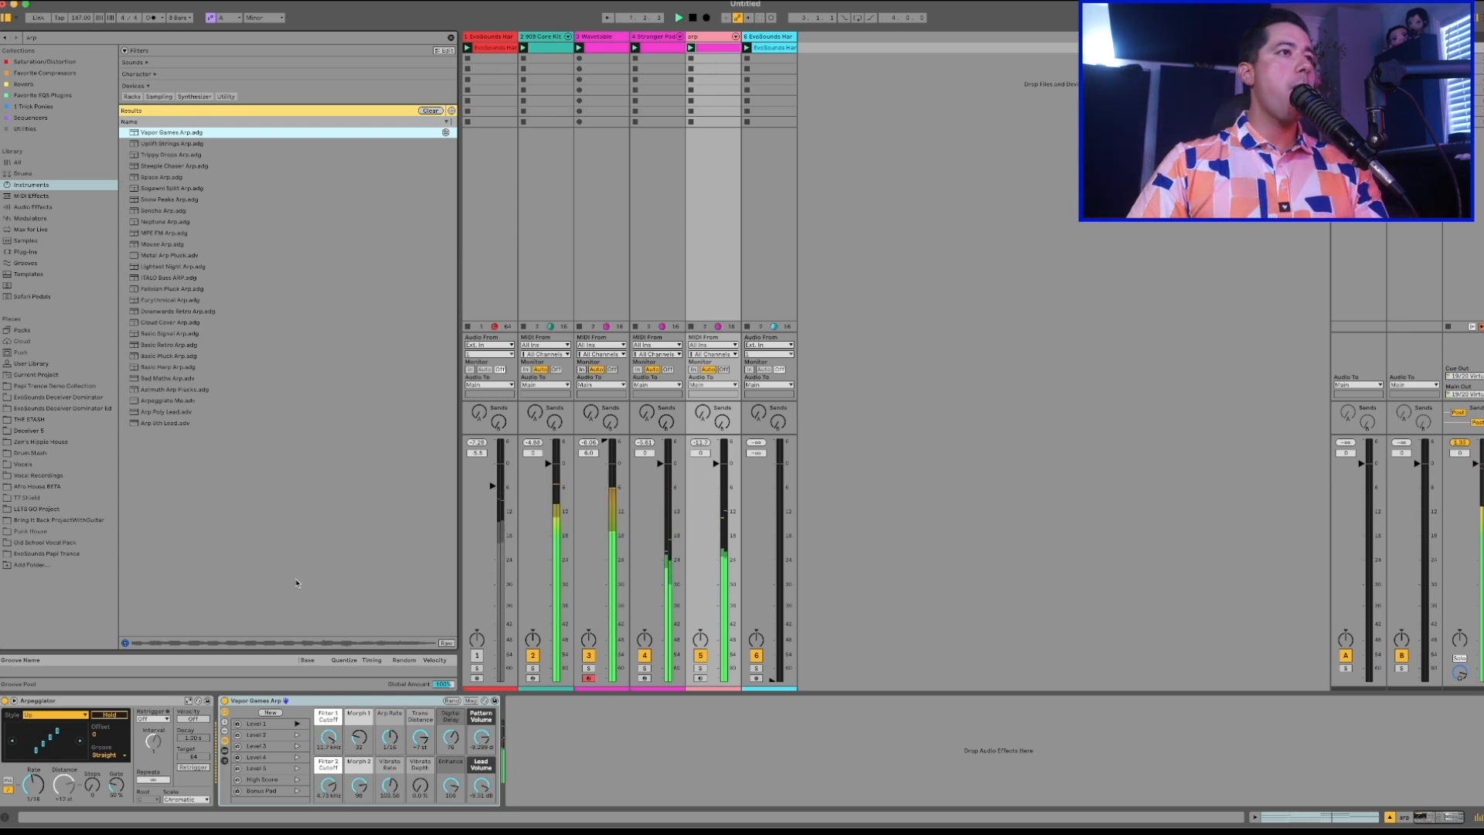
click(713, 36)
key(space)
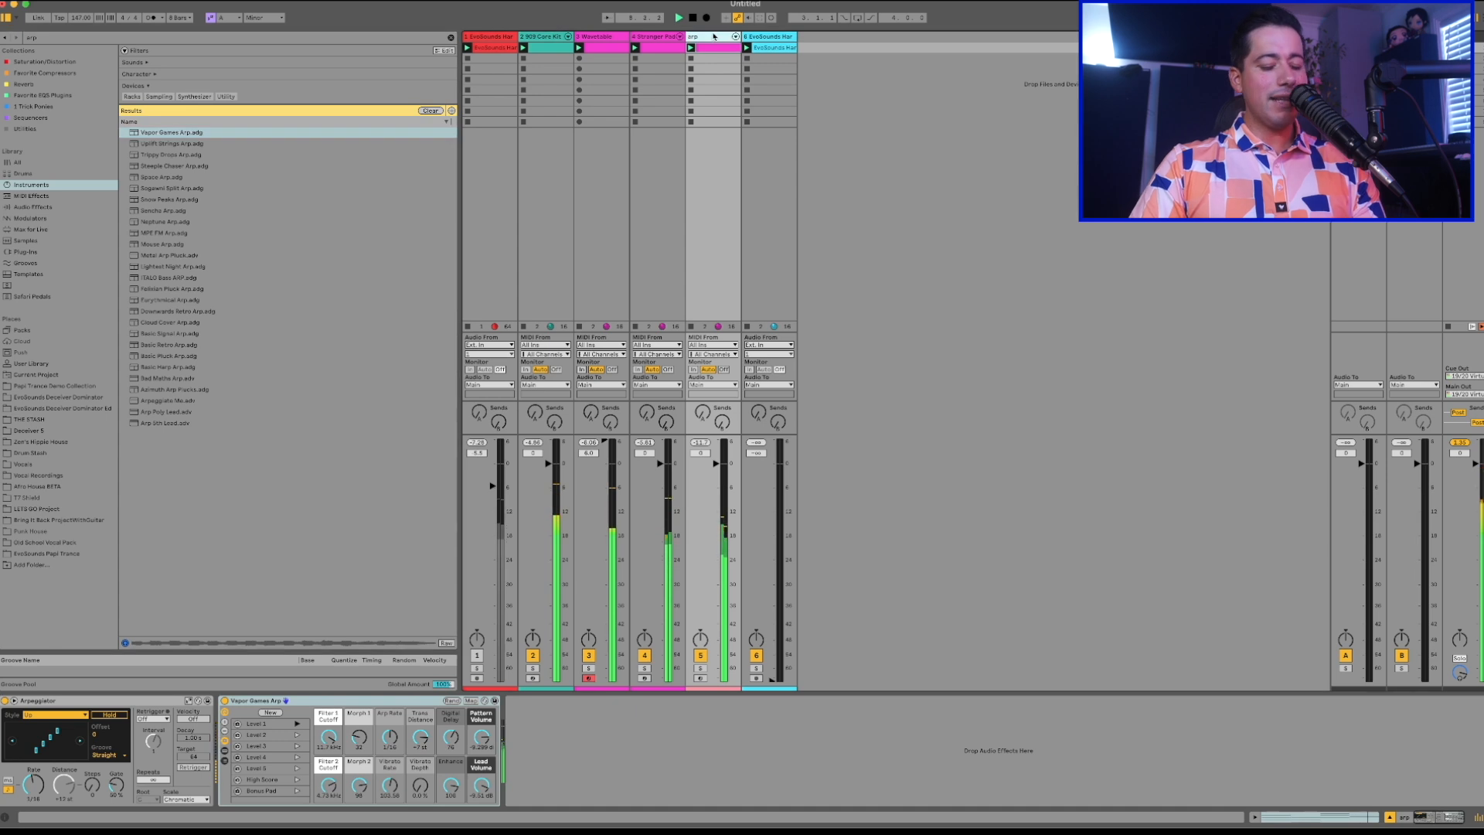
key(shift+super+t)
Raise the middle note of each of the four chords in the Stranger Pad clip by one octave.
double_click(624, 49)
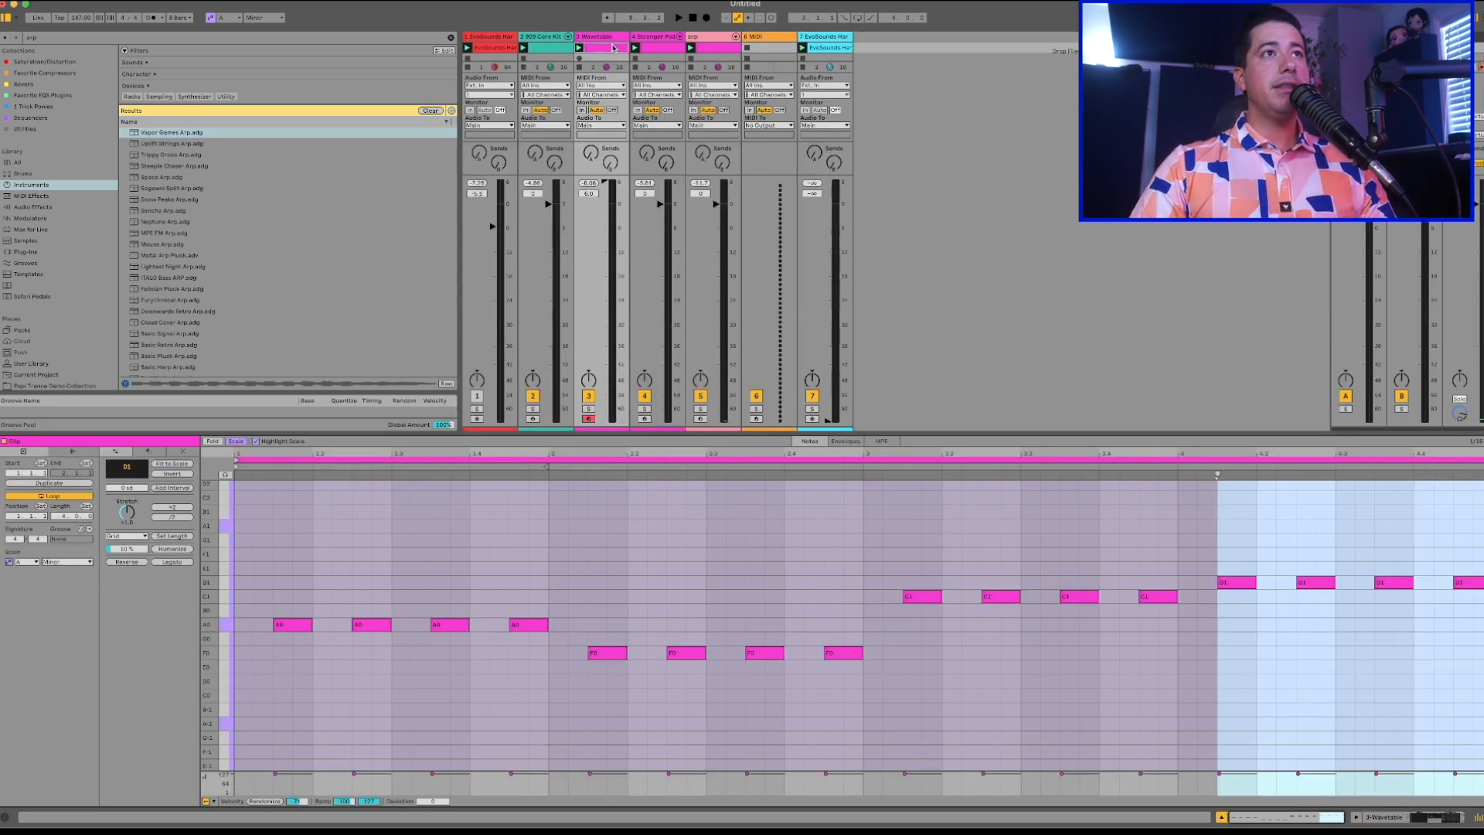
click(651, 48)
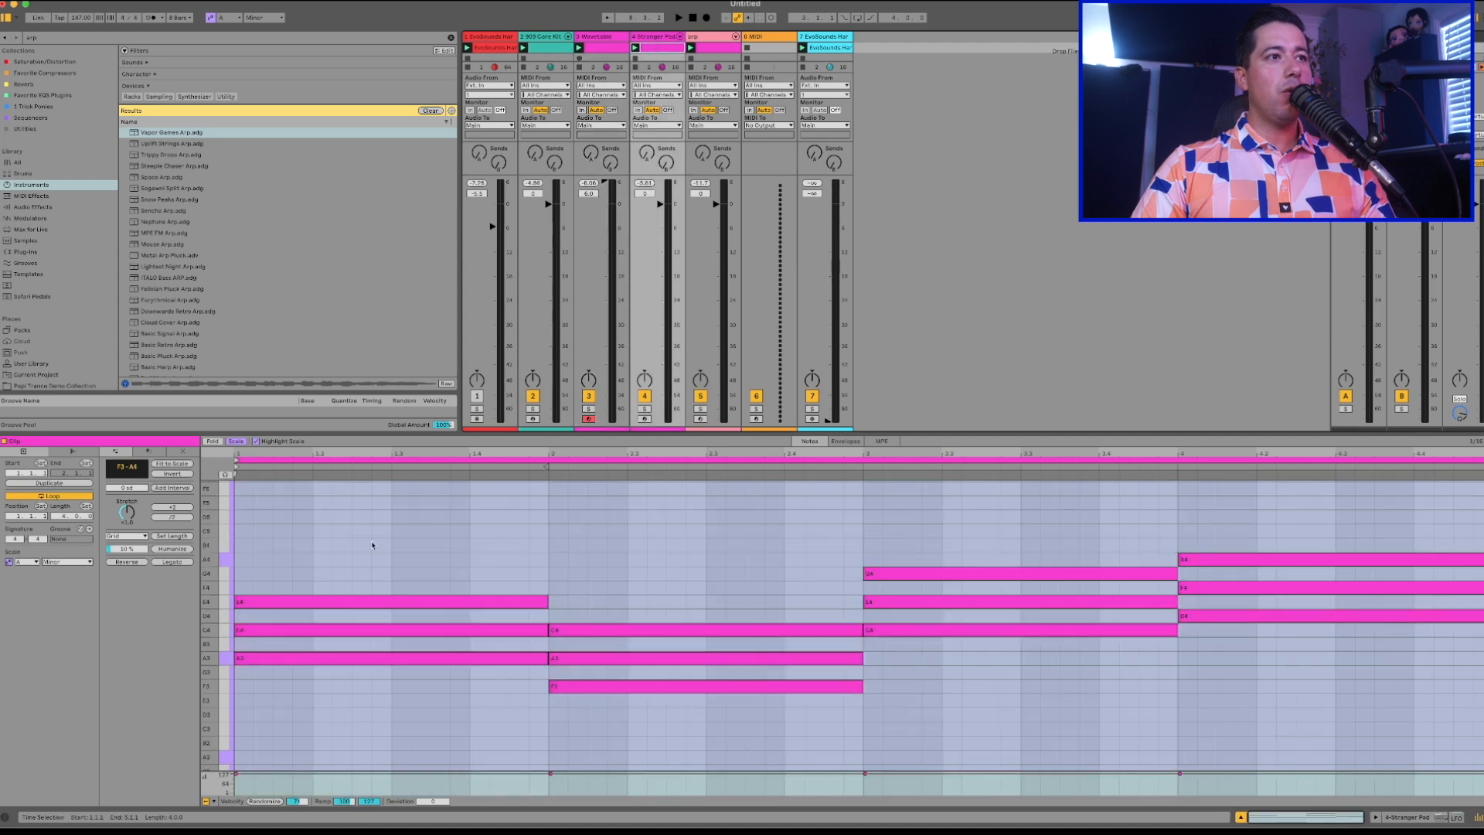
click(317, 626)
drag(318, 708, 1420, 313)
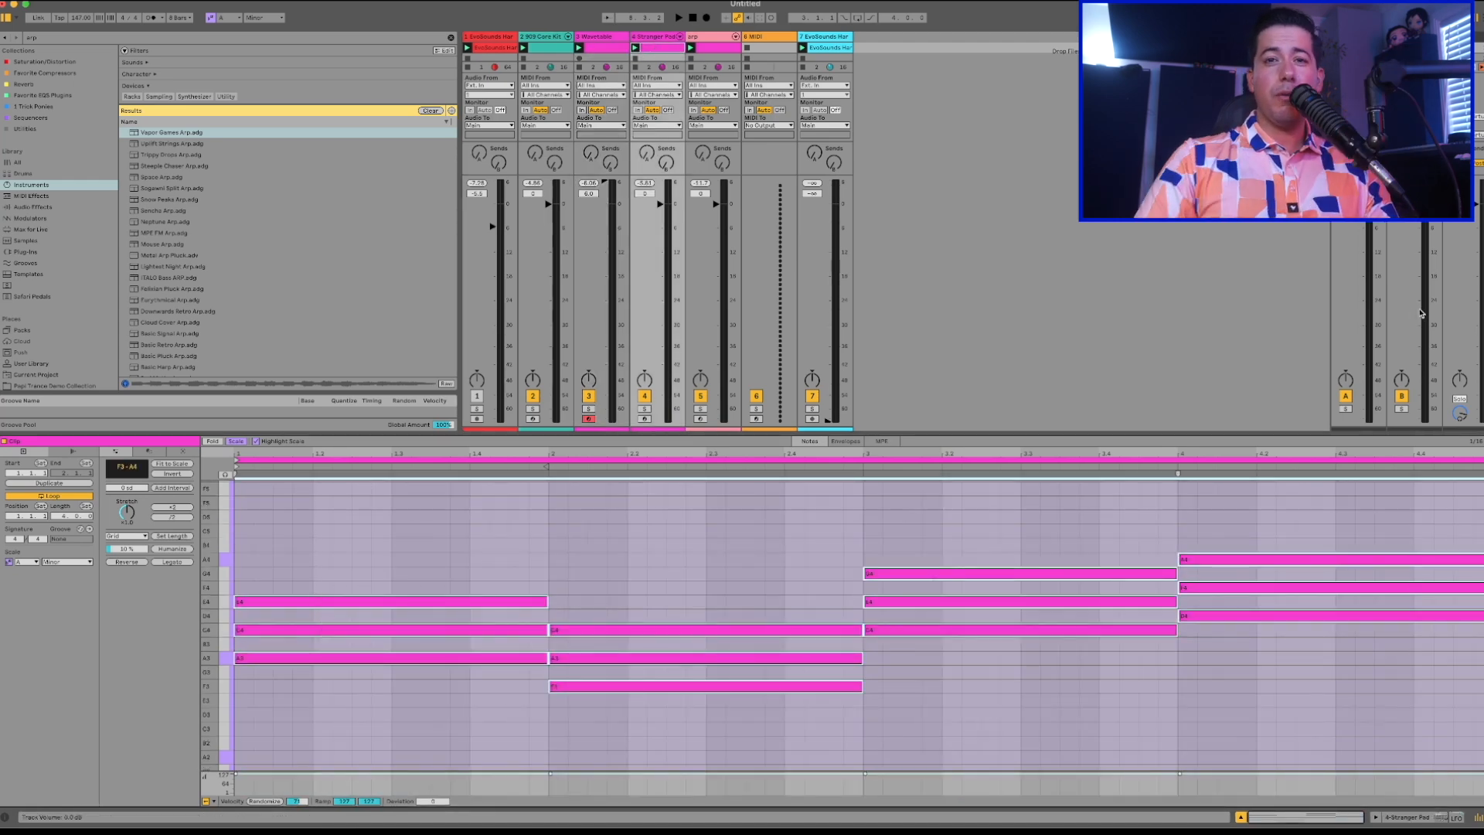
click(355, 630)
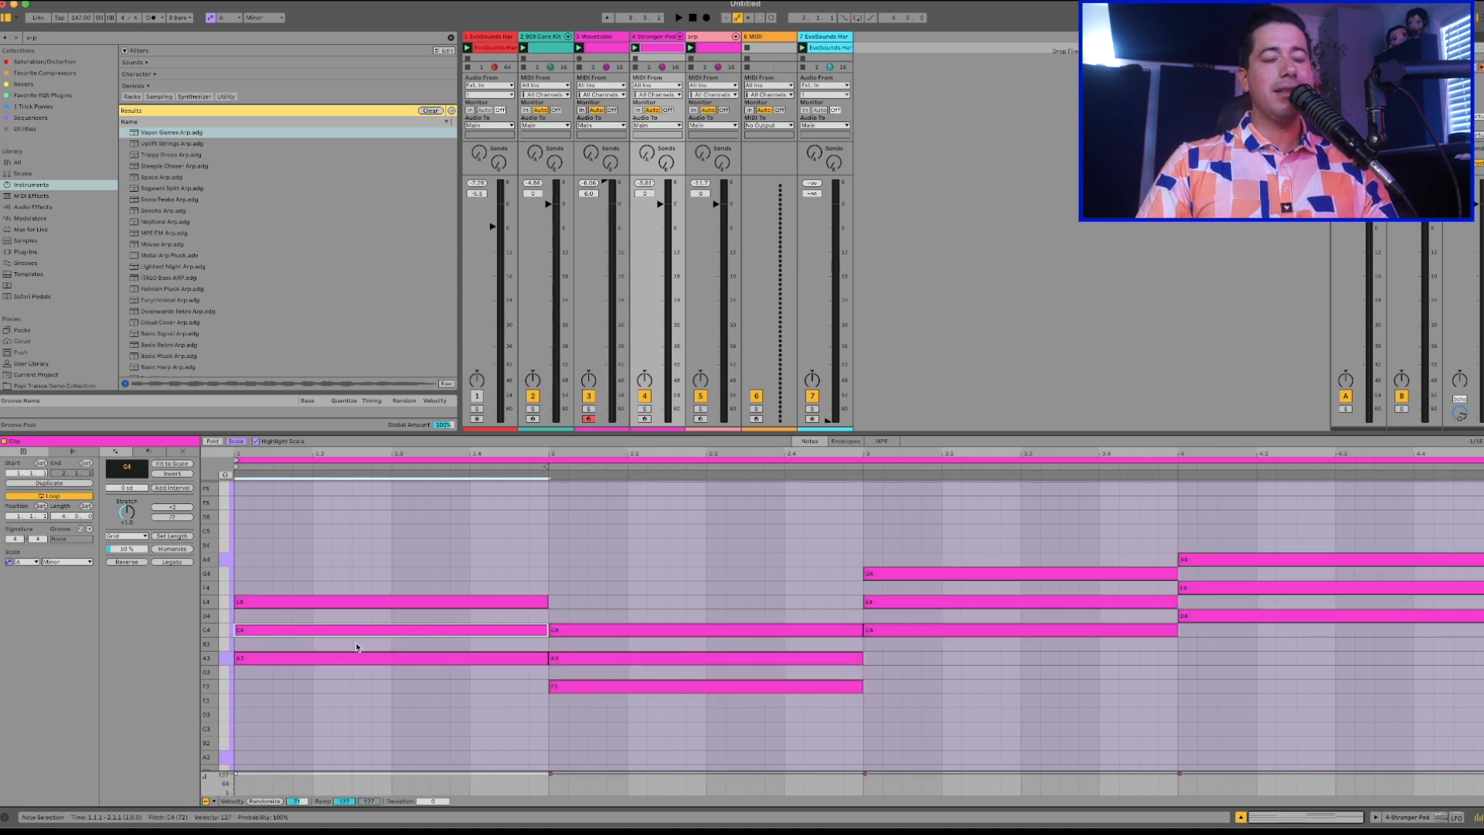
key(shift+Up)
click(533, 646)
click(564, 658)
key(shift+Up)
click(963, 602)
key(shift+Up)
click(1194, 589)
key(shift+Up)
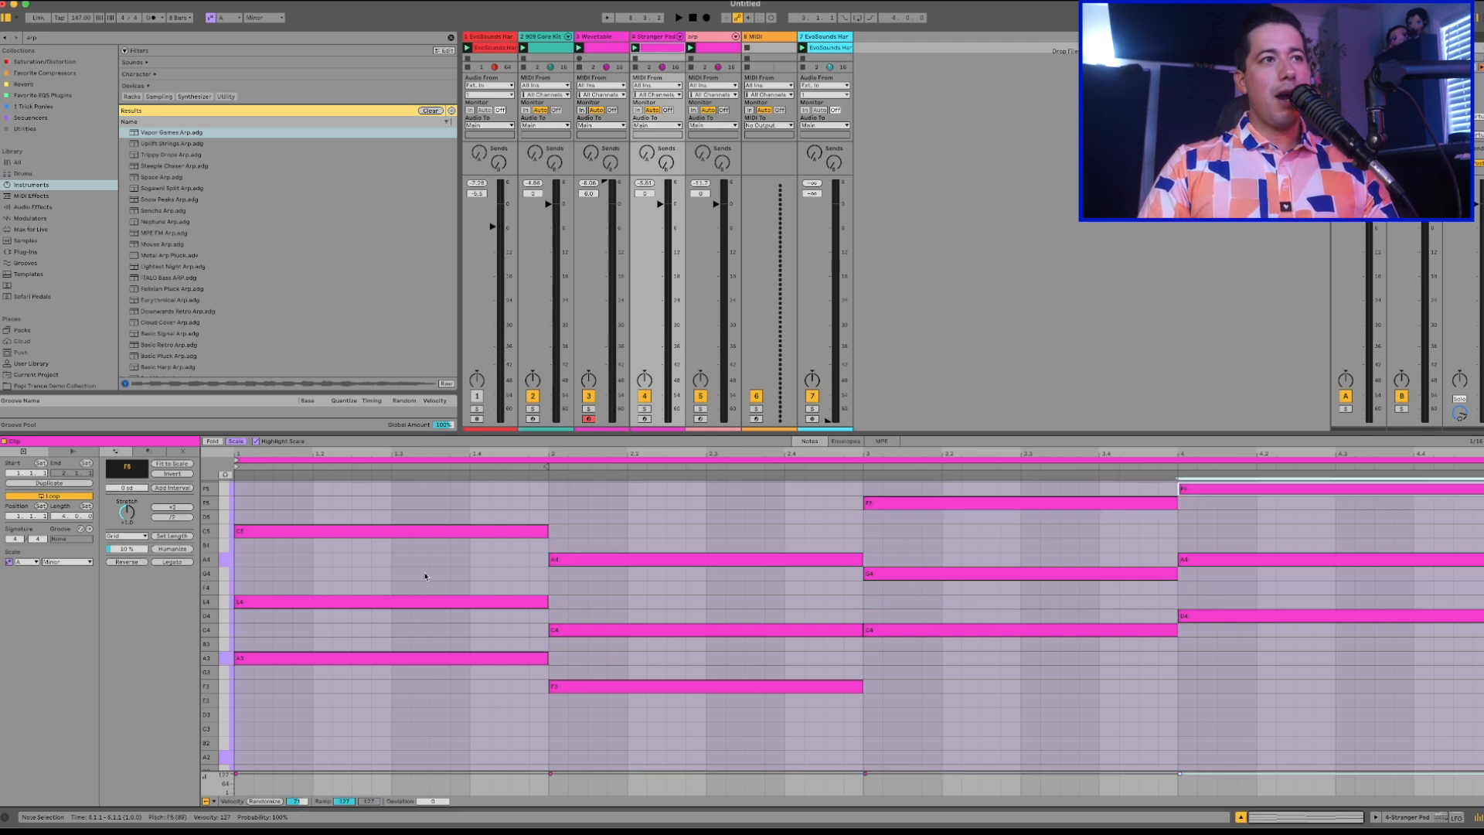
Check the raised note in the first pad chord and play the track with the wider voicing.
click(443, 531)
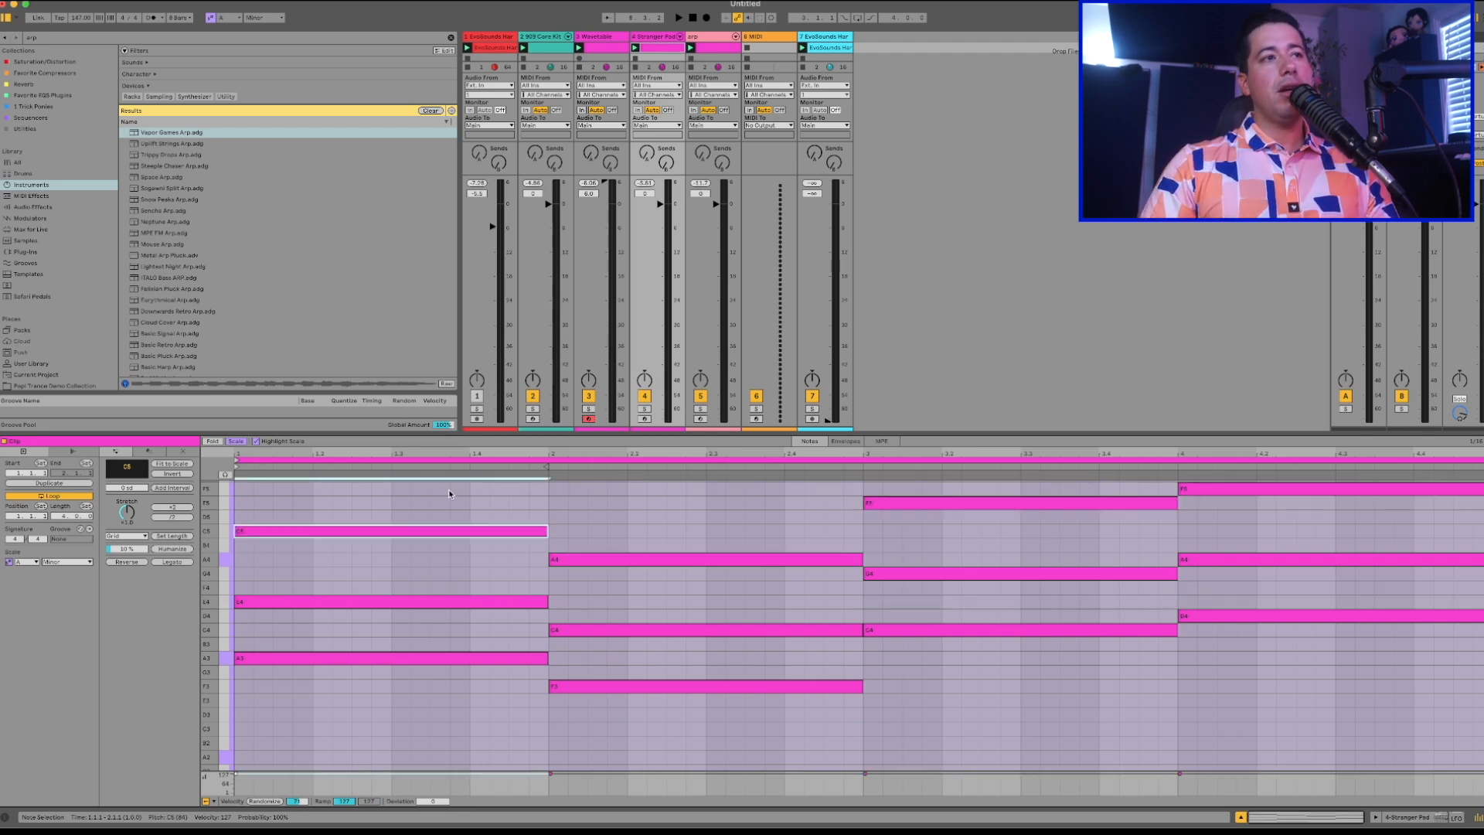
click(358, 570)
click(410, 531)
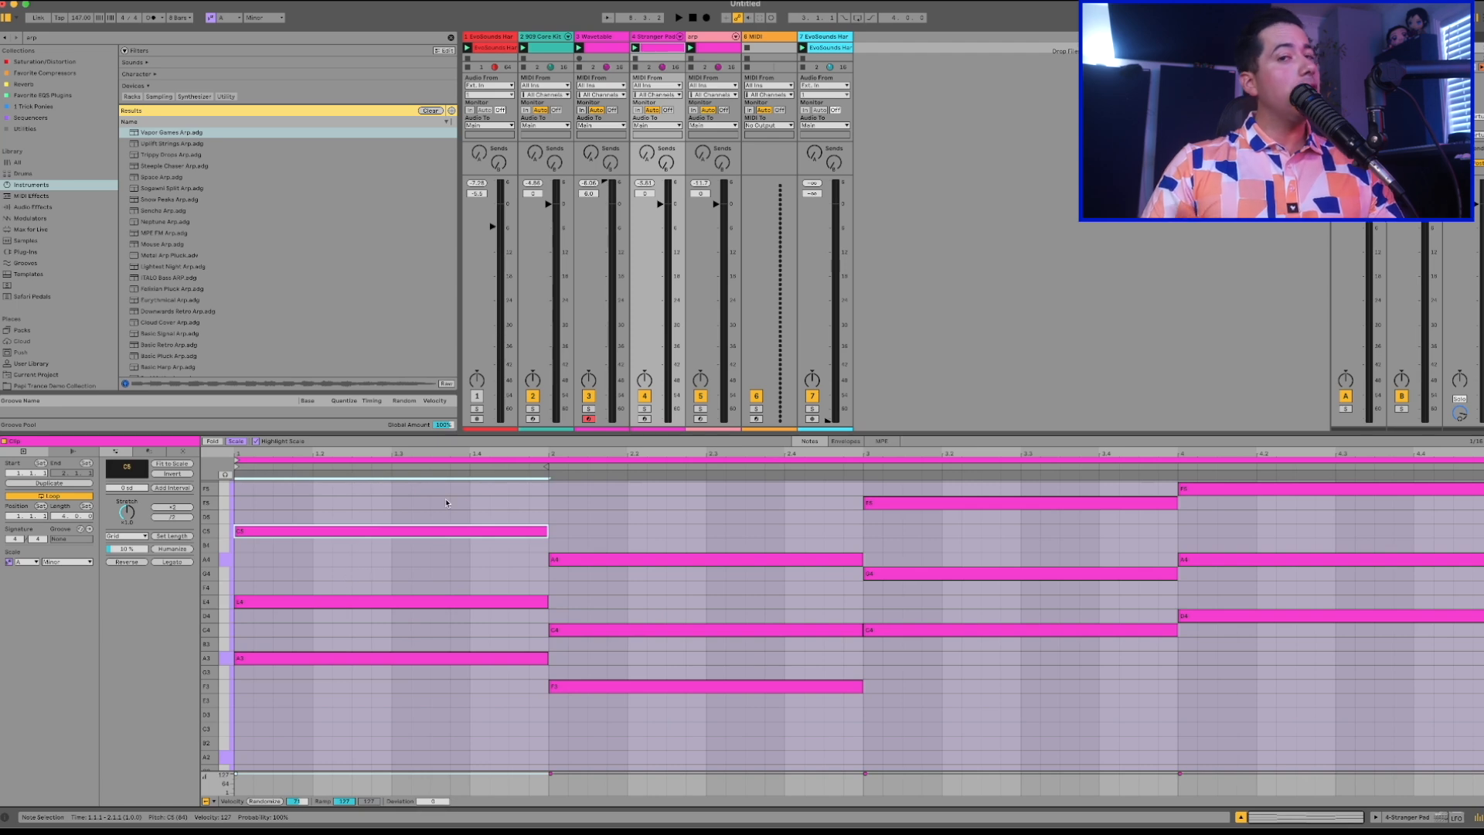
key(space)
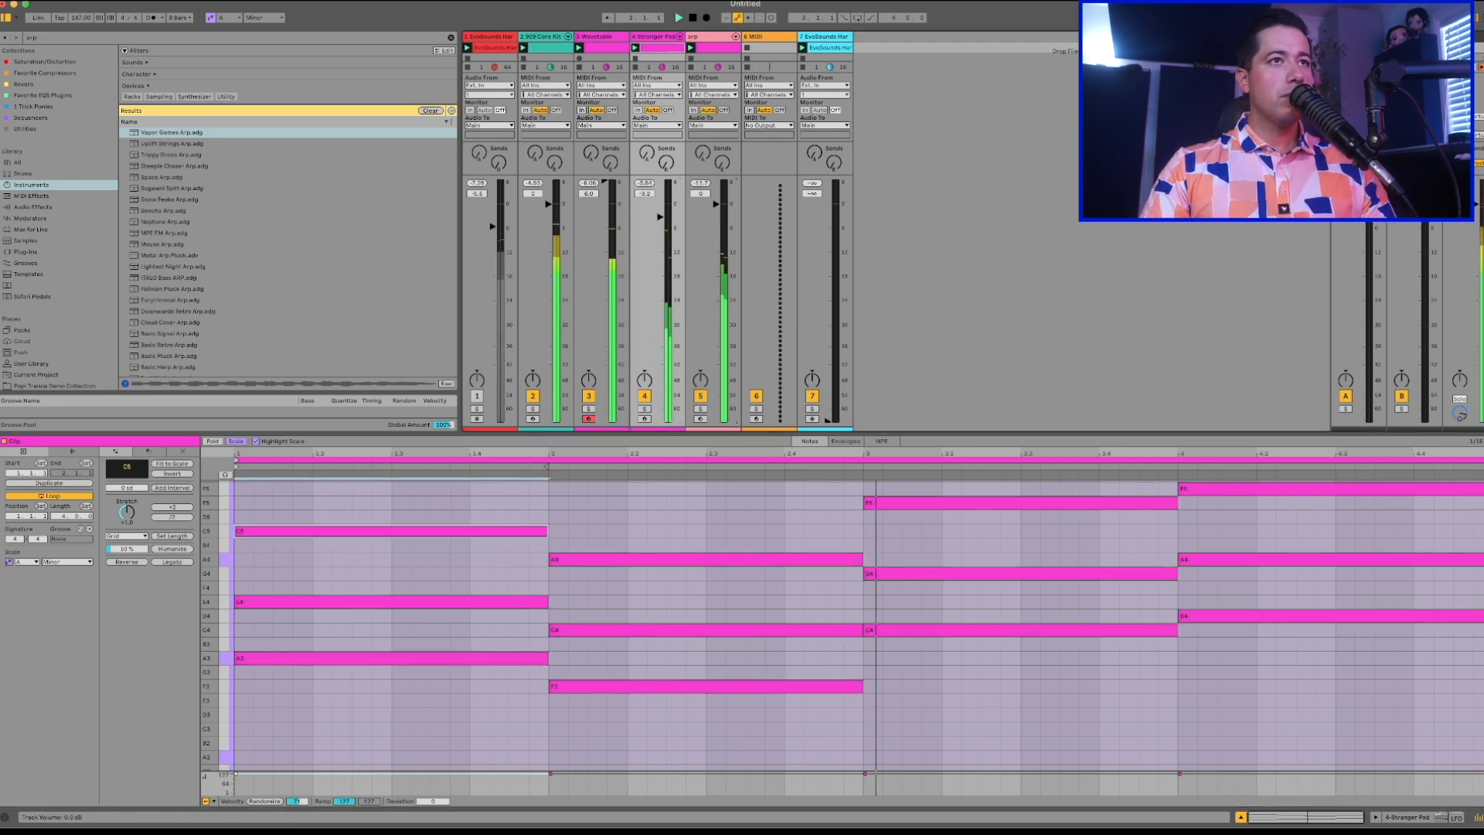
Transpose all notes in the arp clip up one octave and play the track.
click(717, 48)
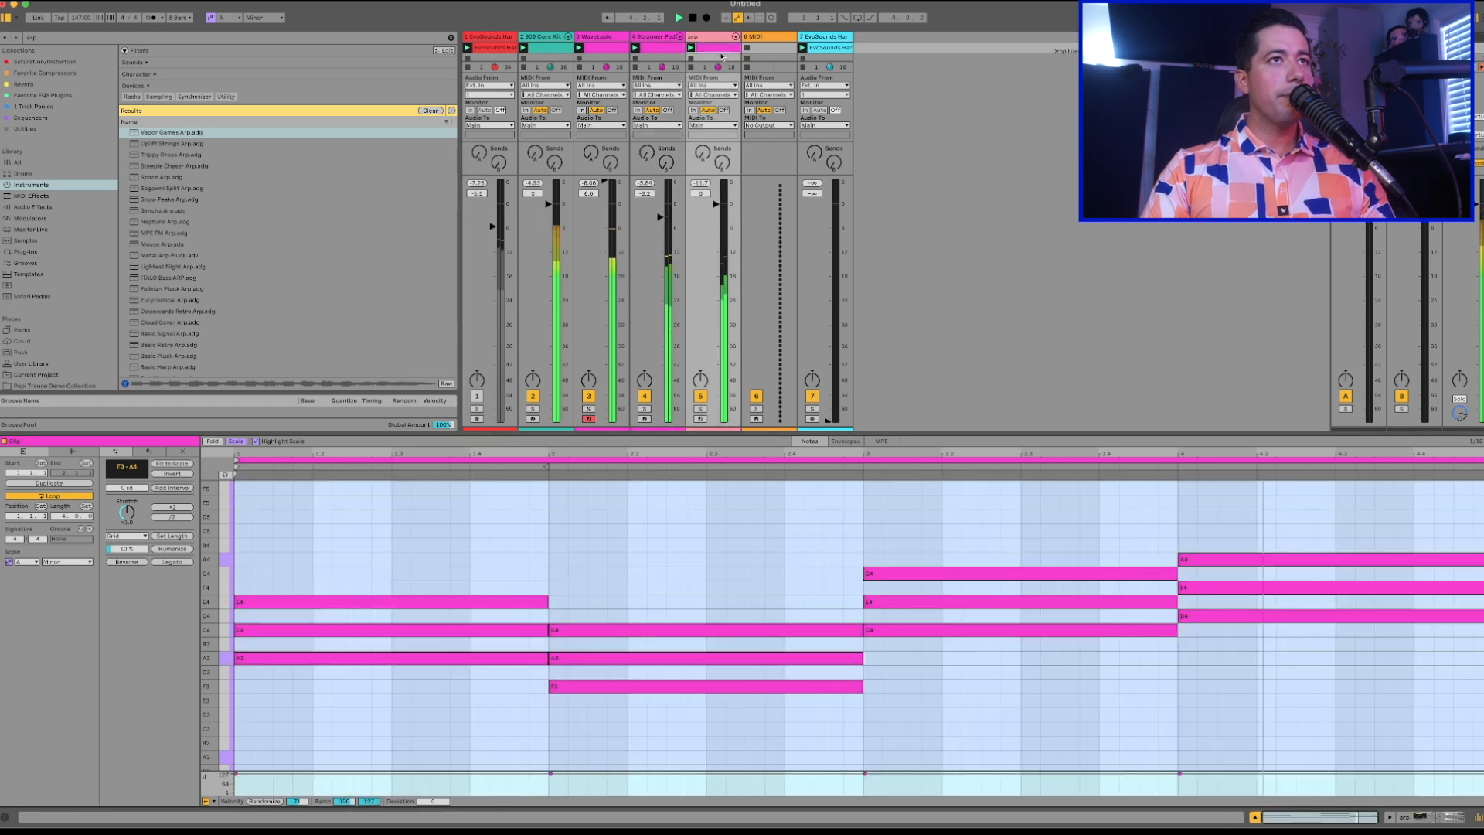
click(353, 581)
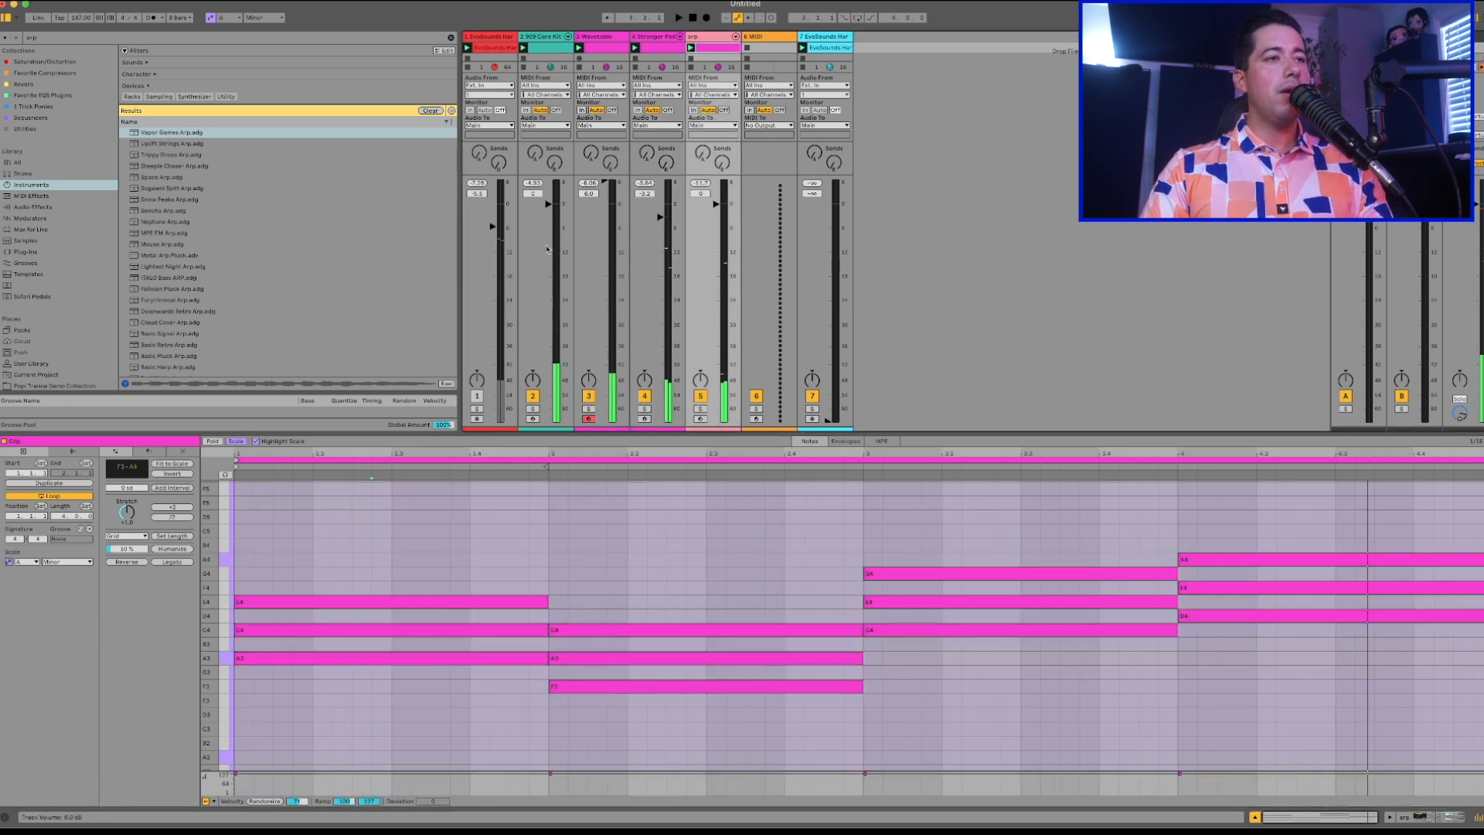
key(ctrl+a)
key(shift+Up)
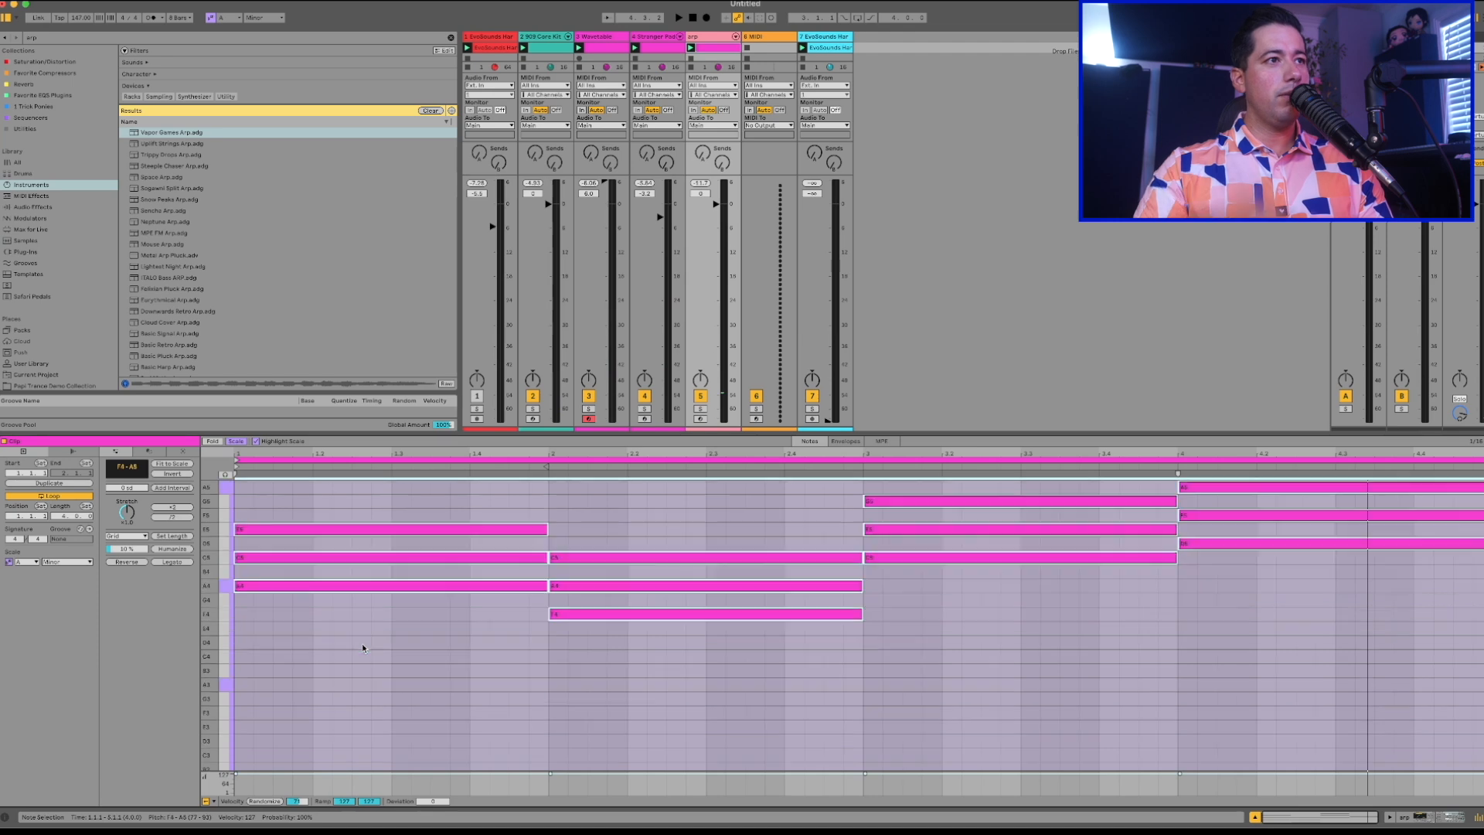
key(space)
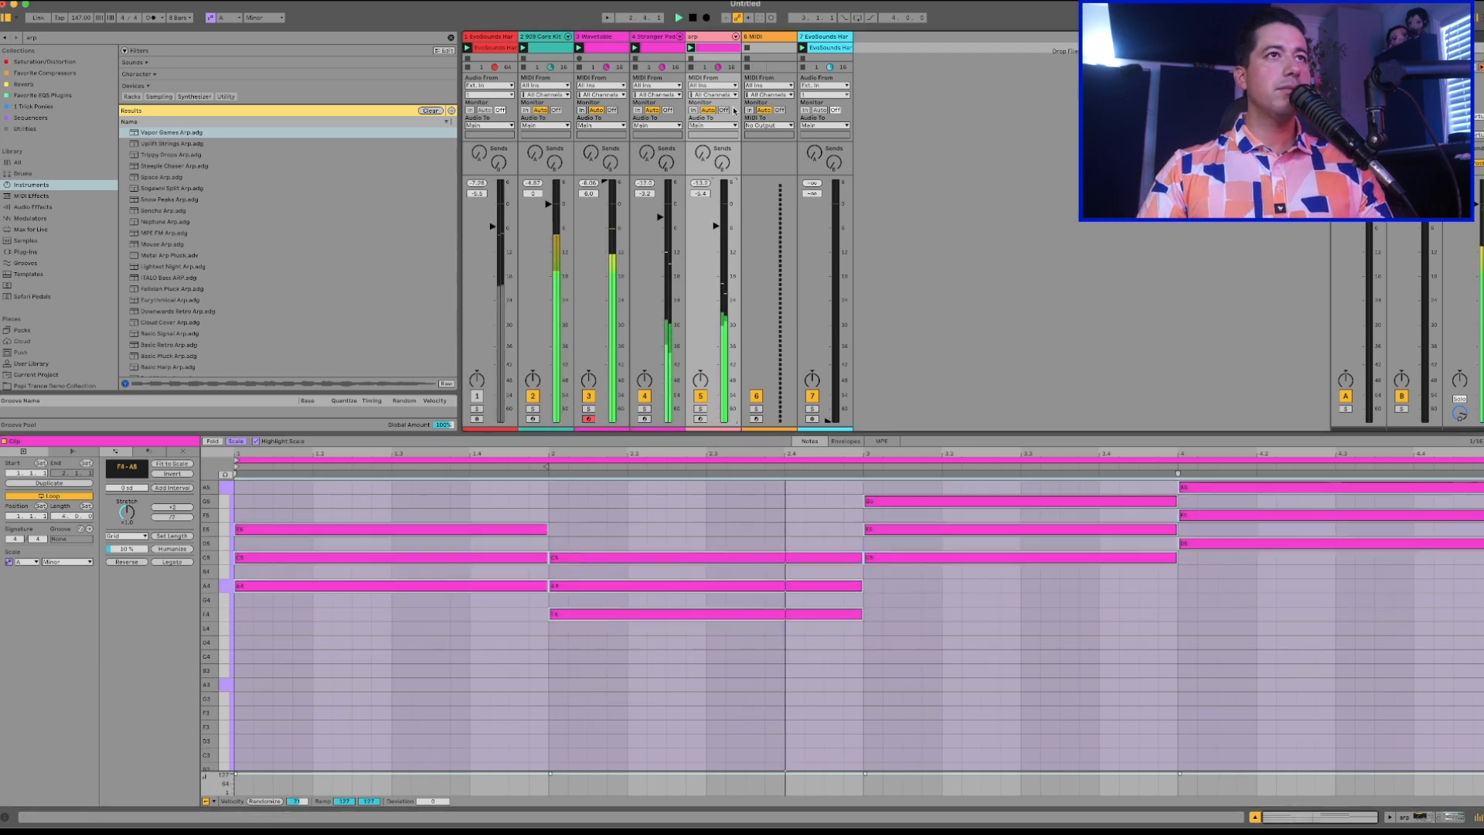
Insert a new MIDI track after the arp track and name it Melody.
key(super+shift+t)
key(super+r)
text(Melody)
key(Return)
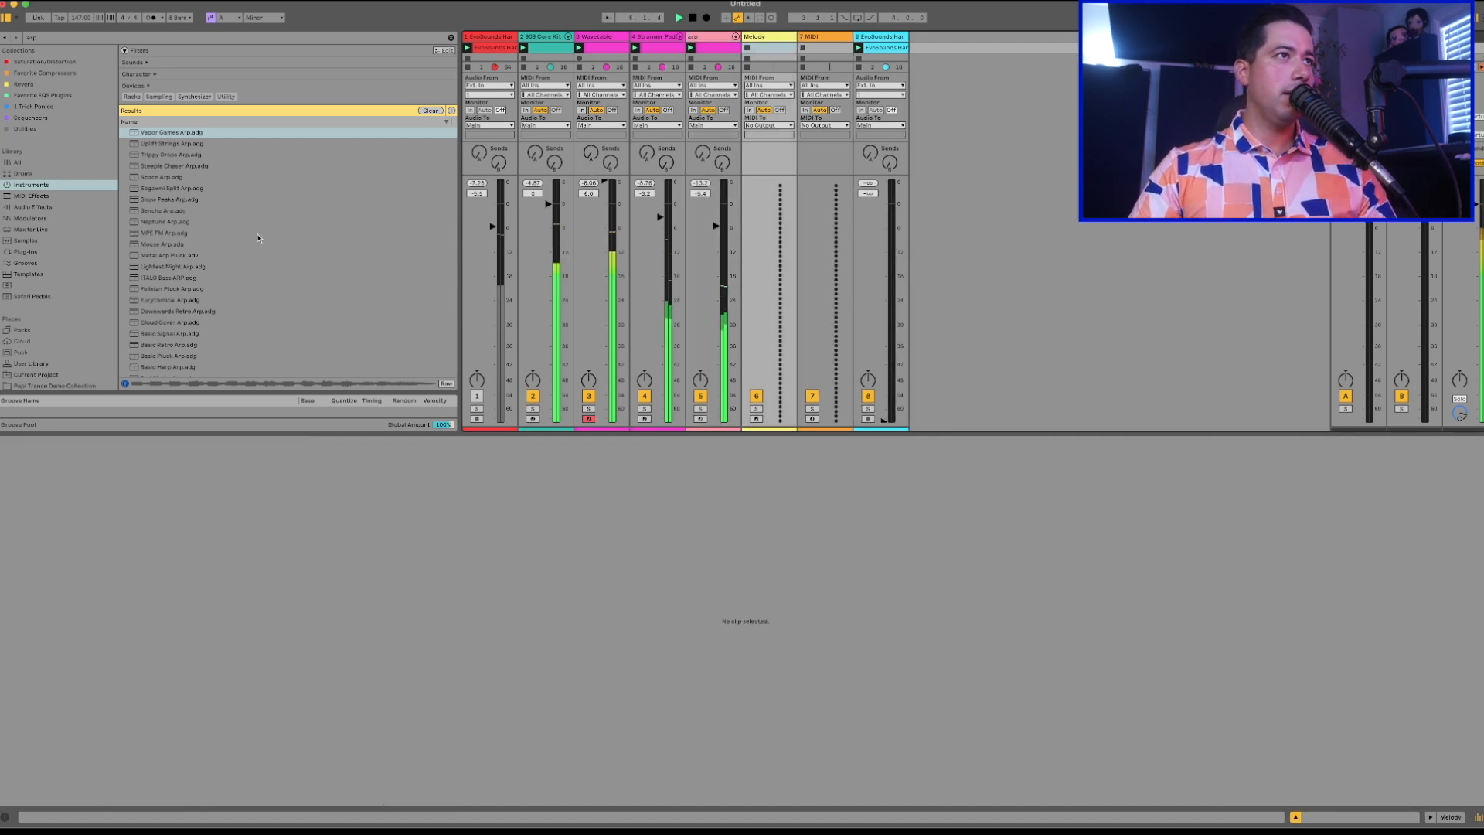
Search the whole library for SERUM and load the Serum synth onto the Melody track.
key(super+f)
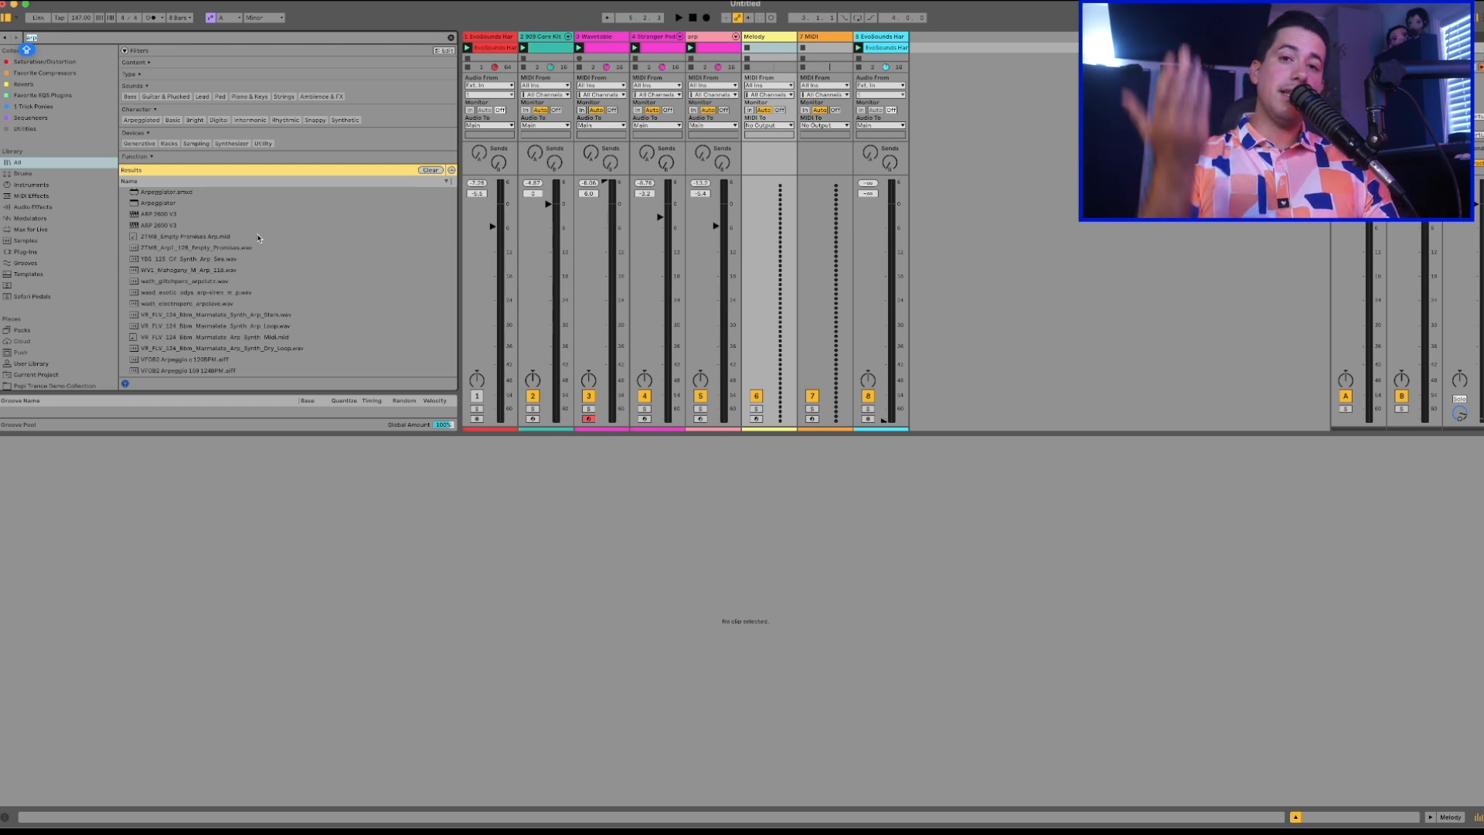
text(SERUM)
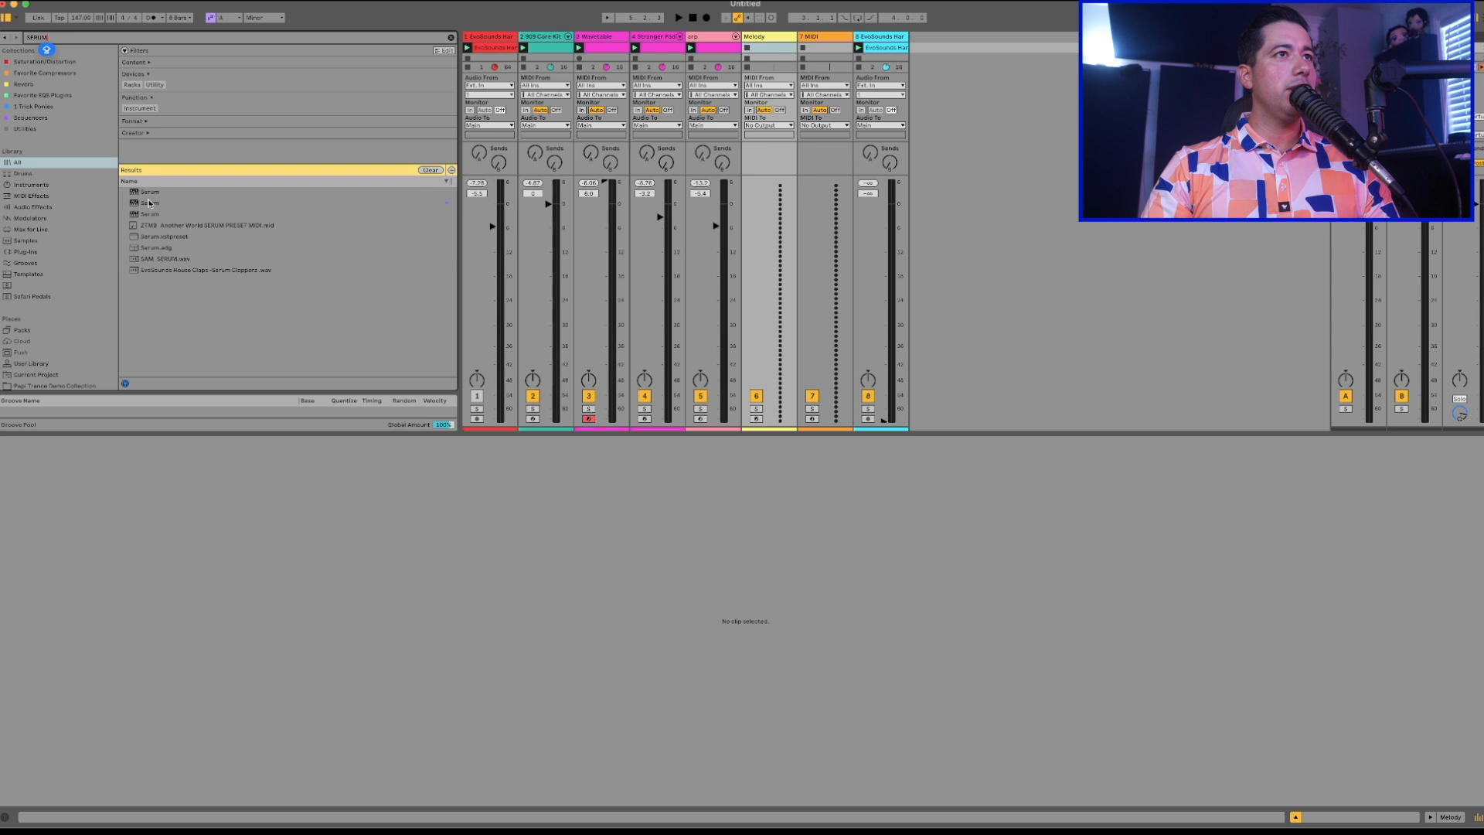
drag(150, 203, 772, 40)
Reposition the Serum window and browse the EvoSounds Papi Trance Vol 0.5 preset bank for a melody sound.
click(942, 158)
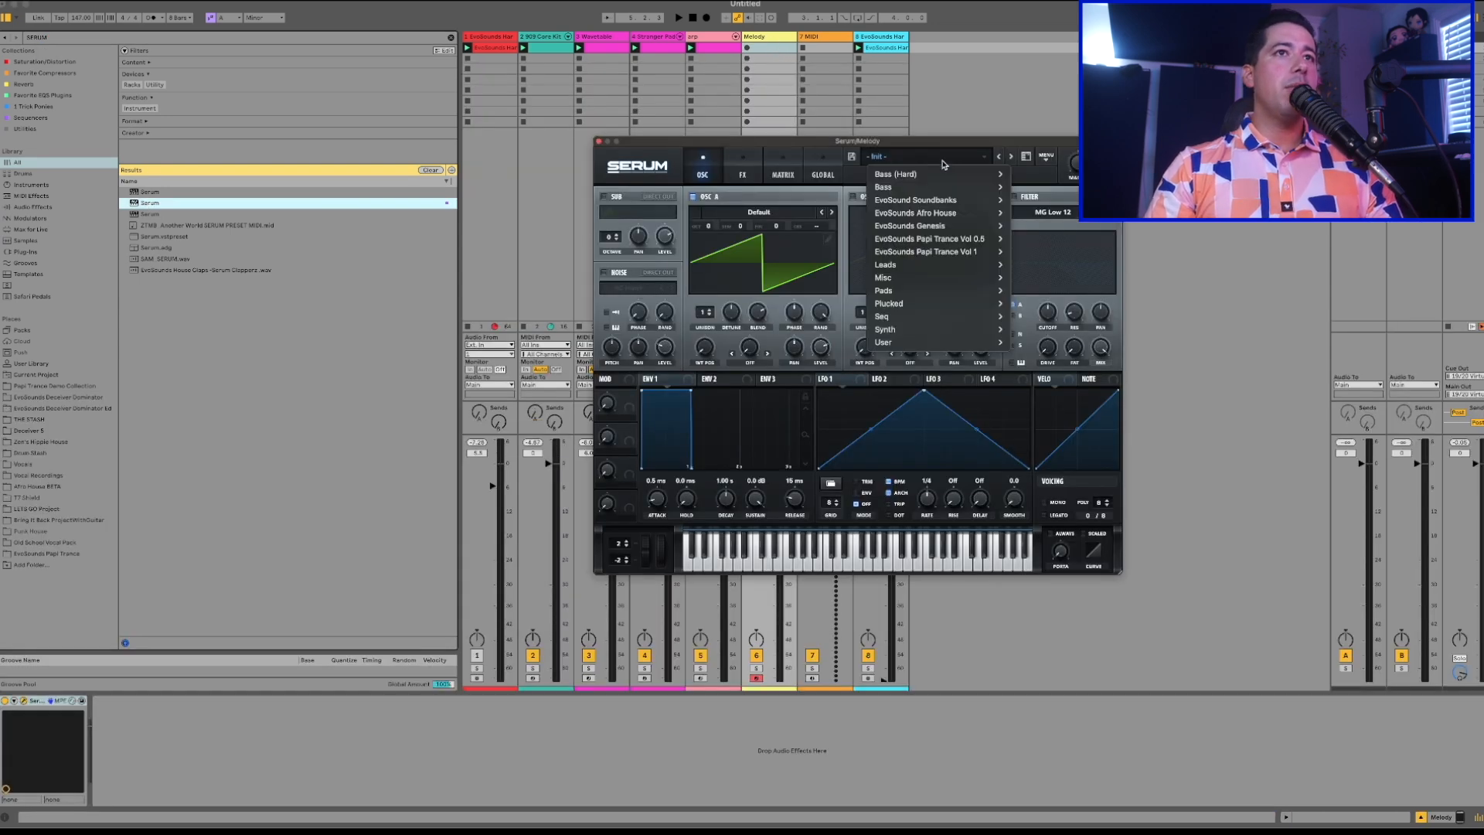
click(983, 146)
drag(983, 144, 855, 138)
click(817, 149)
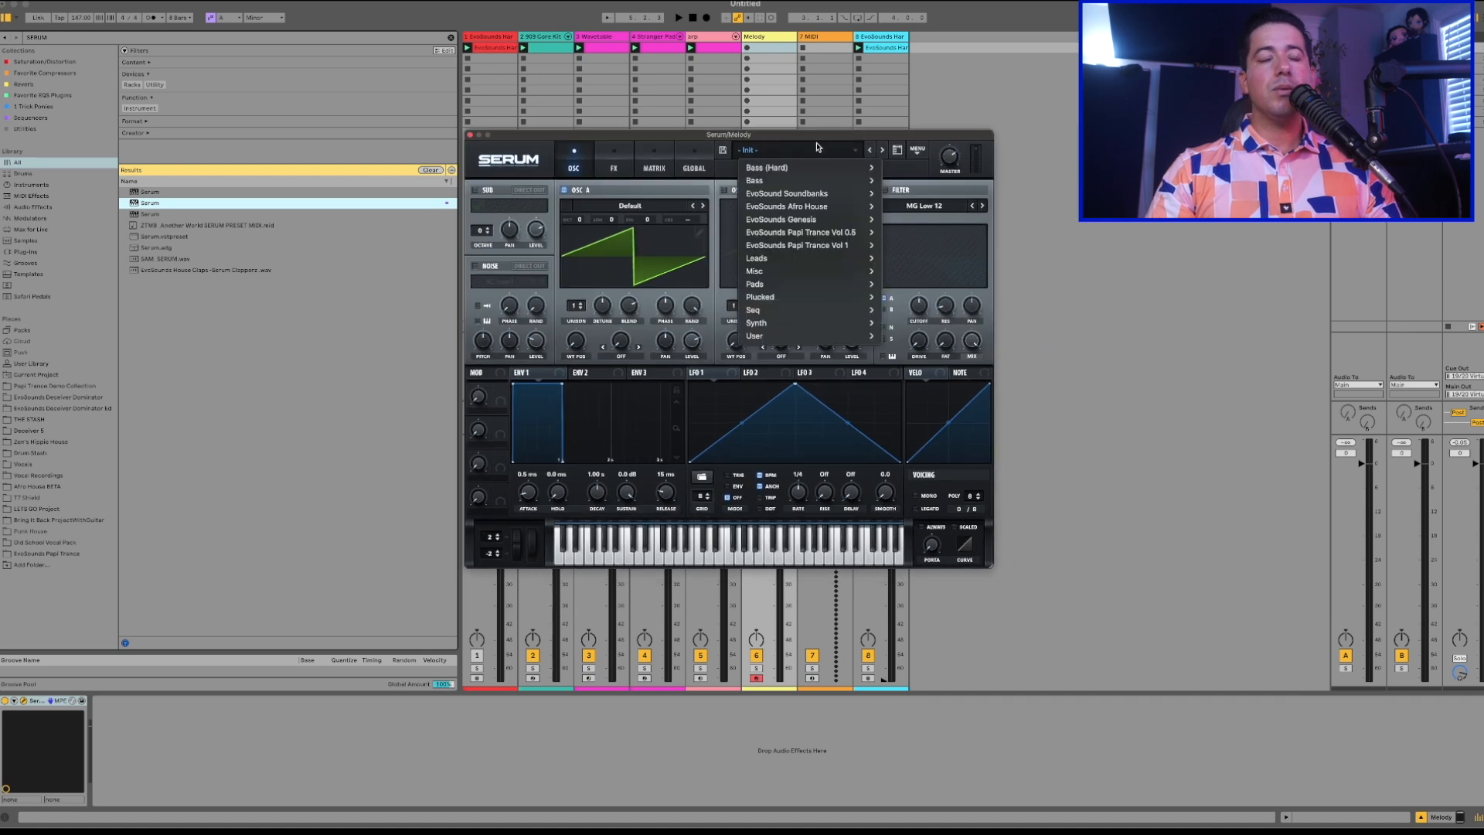
mouse_move(823, 233)
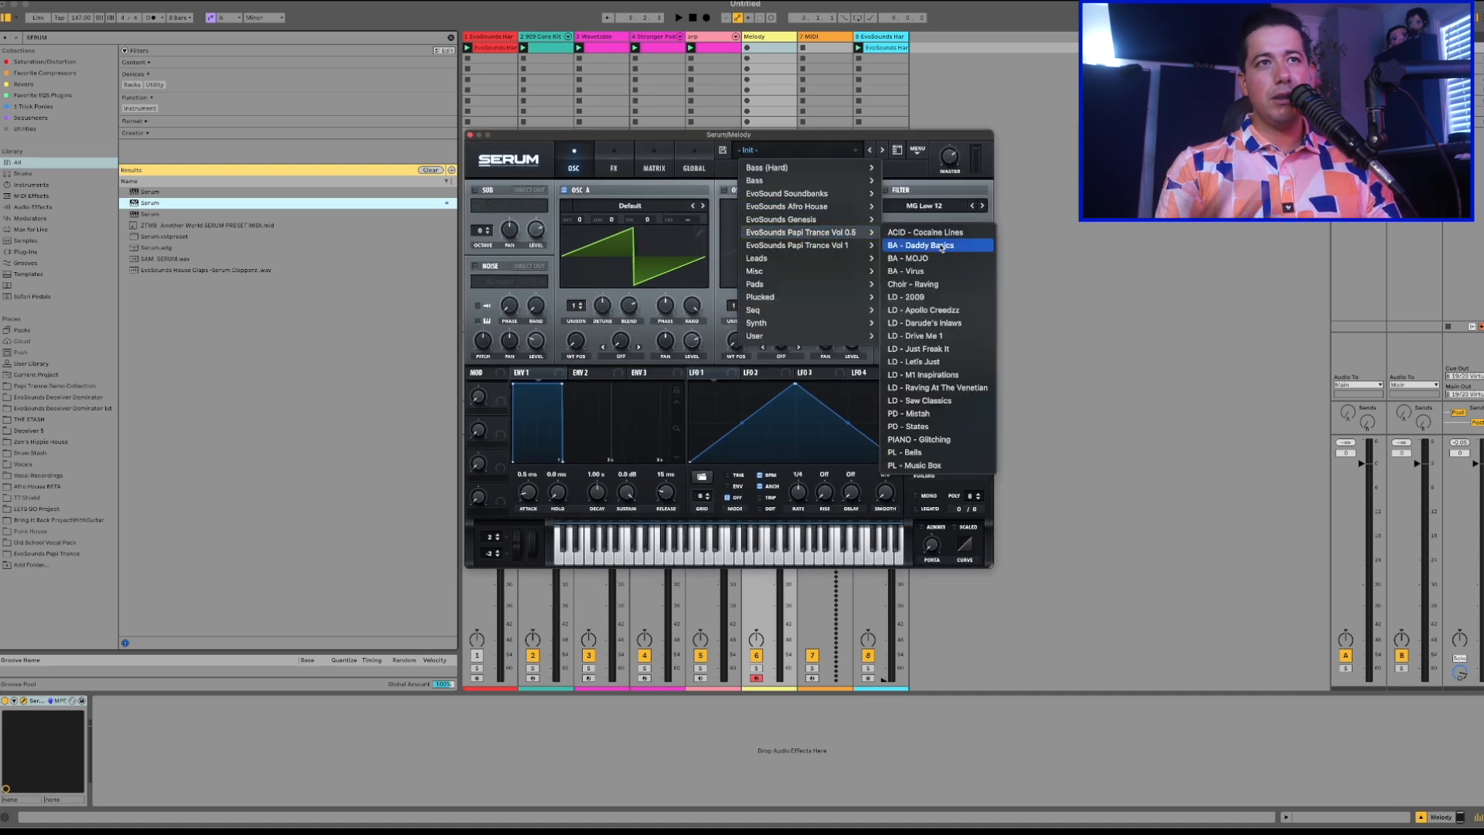
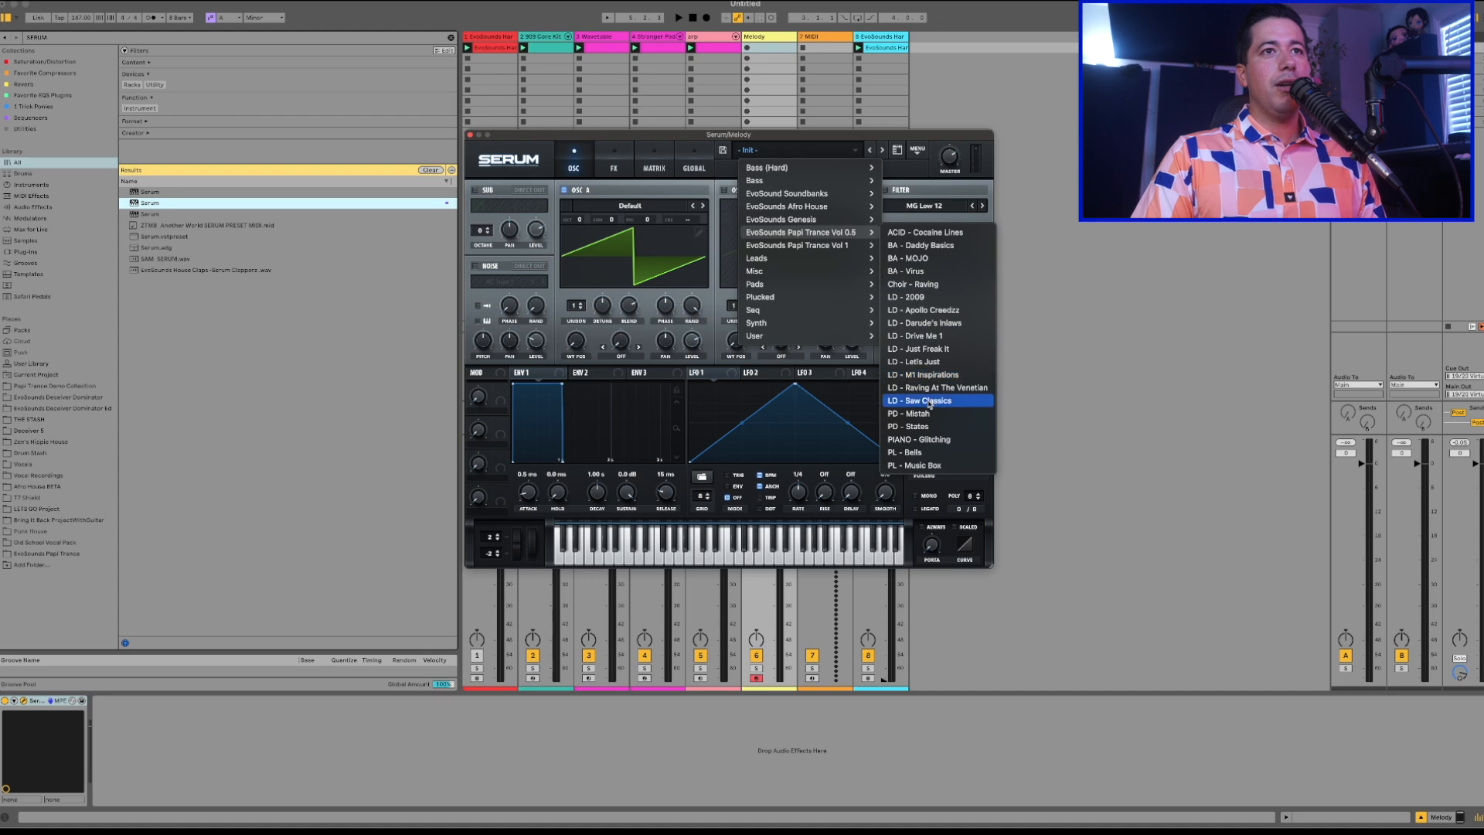
Audition the LD - Let's Just preset in Serum, load LD - Just Freak It, and close the synth window.
click(933, 368)
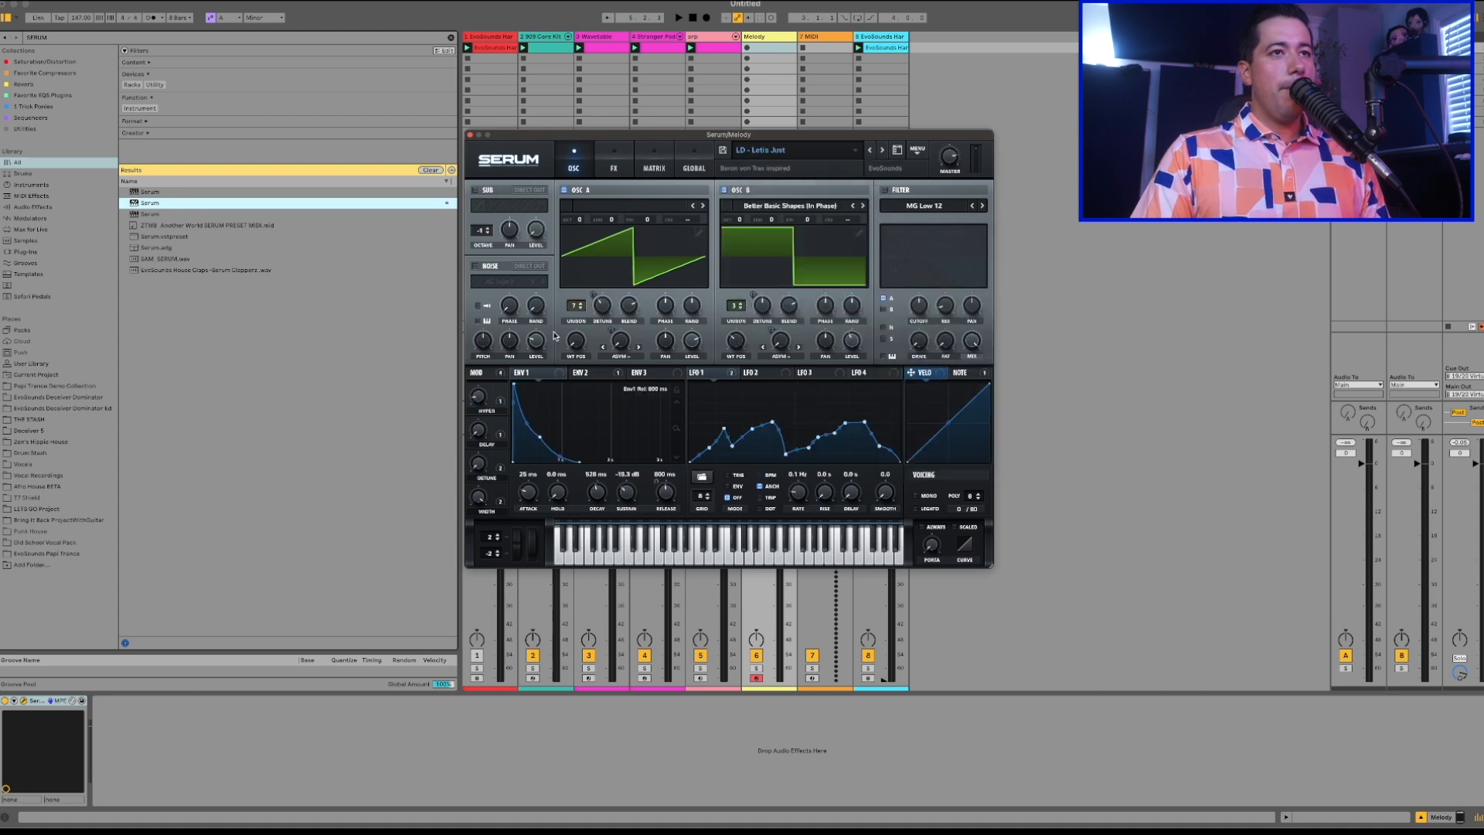
click(1004, 605)
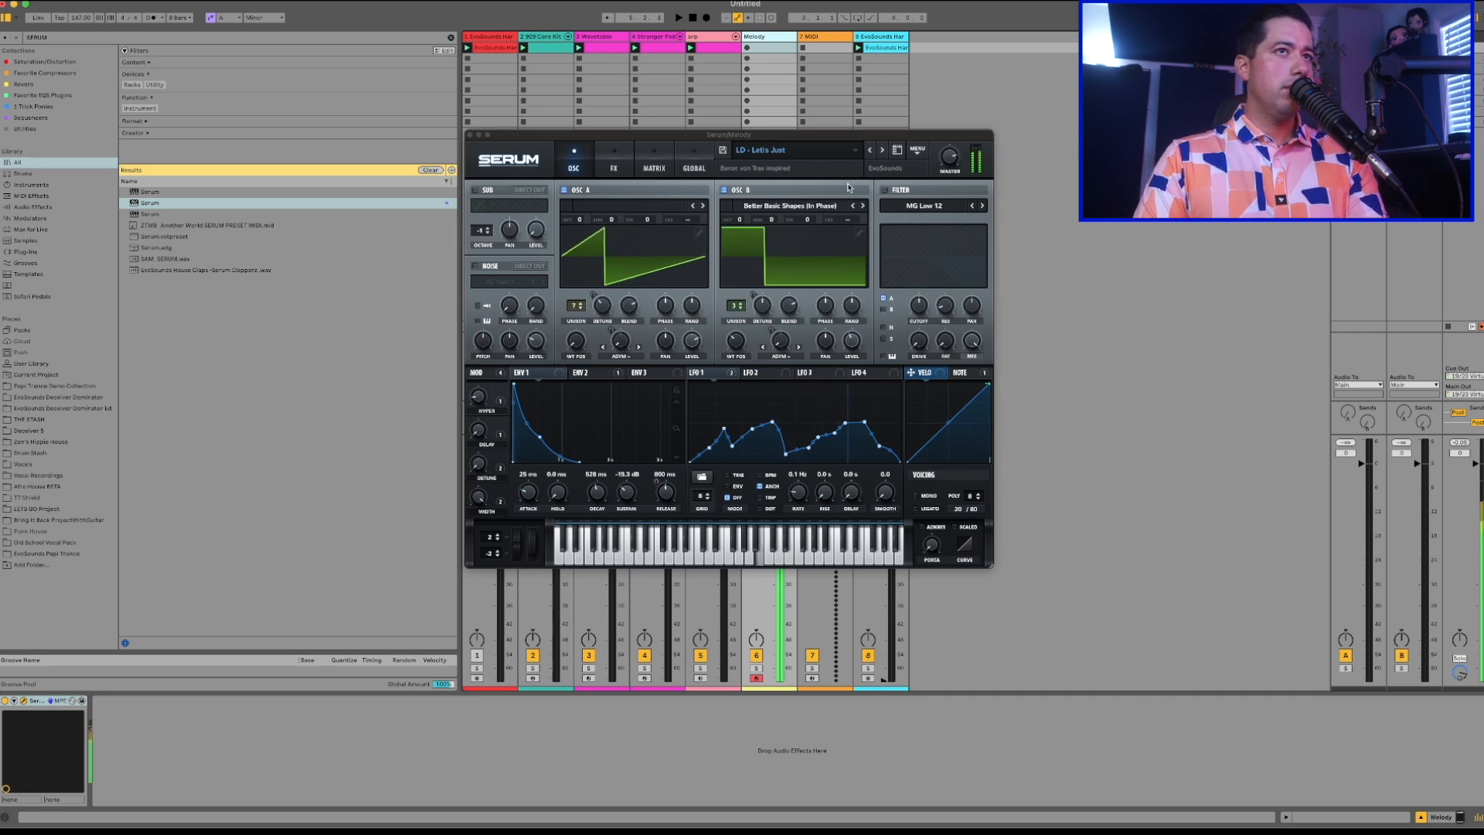
click(871, 151)
click(883, 151)
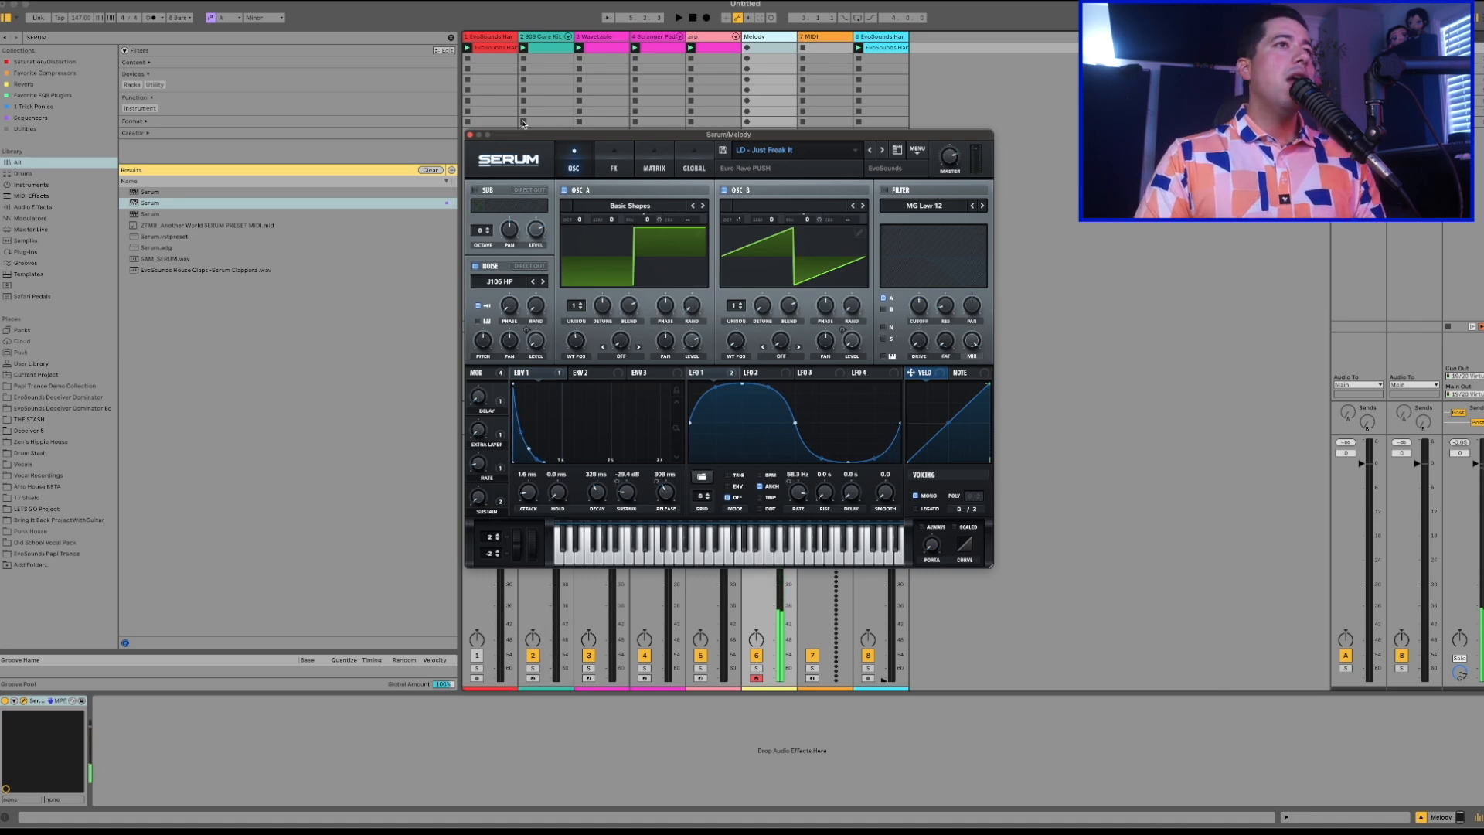
click(470, 134)
Copy the pad track's chord clip into the first slot of the Melody track and open it in the note editor.
click(704, 53)
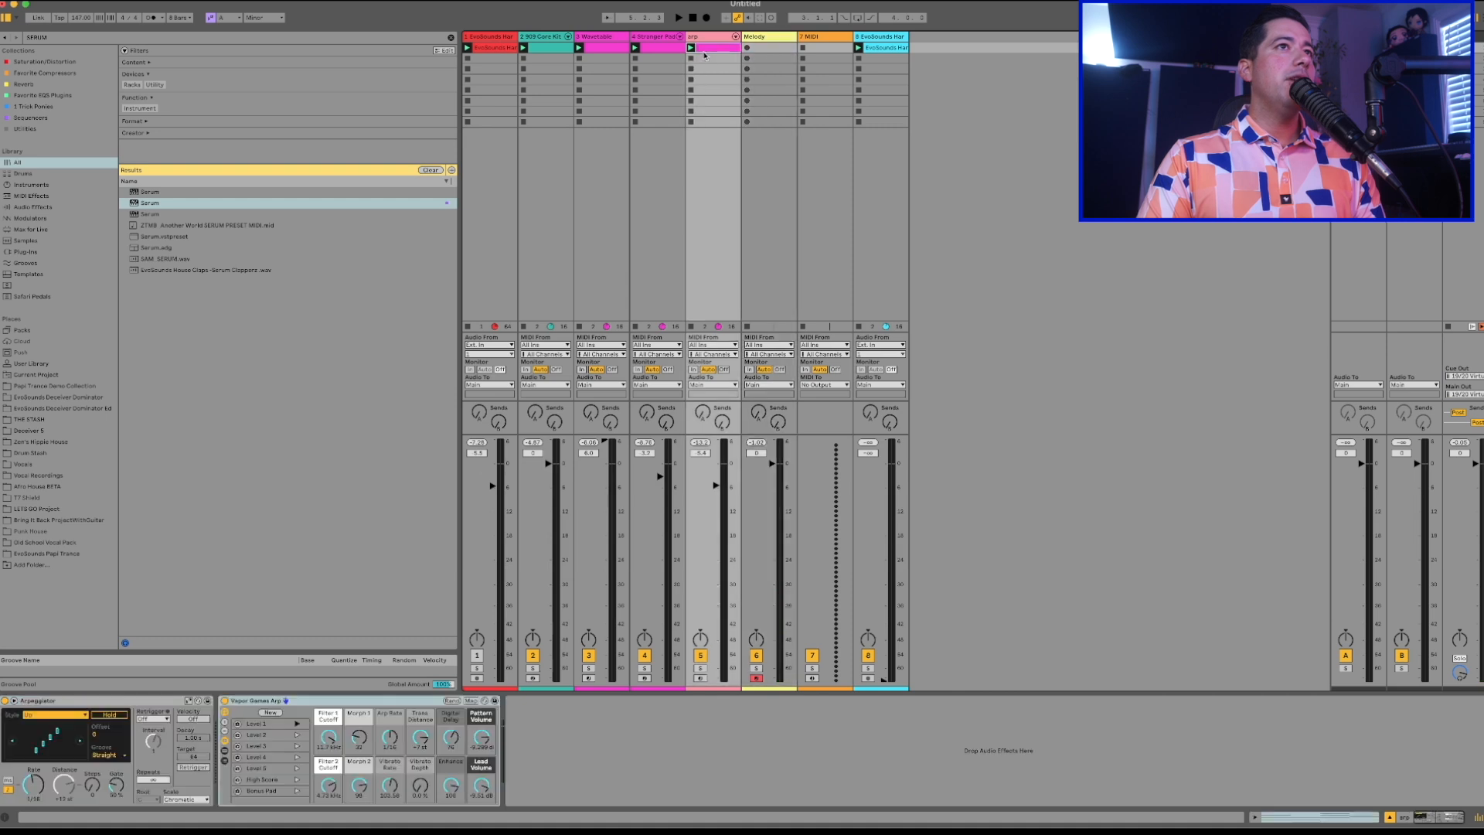
click(659, 50)
drag(659, 52, 764, 48)
double_click(764, 48)
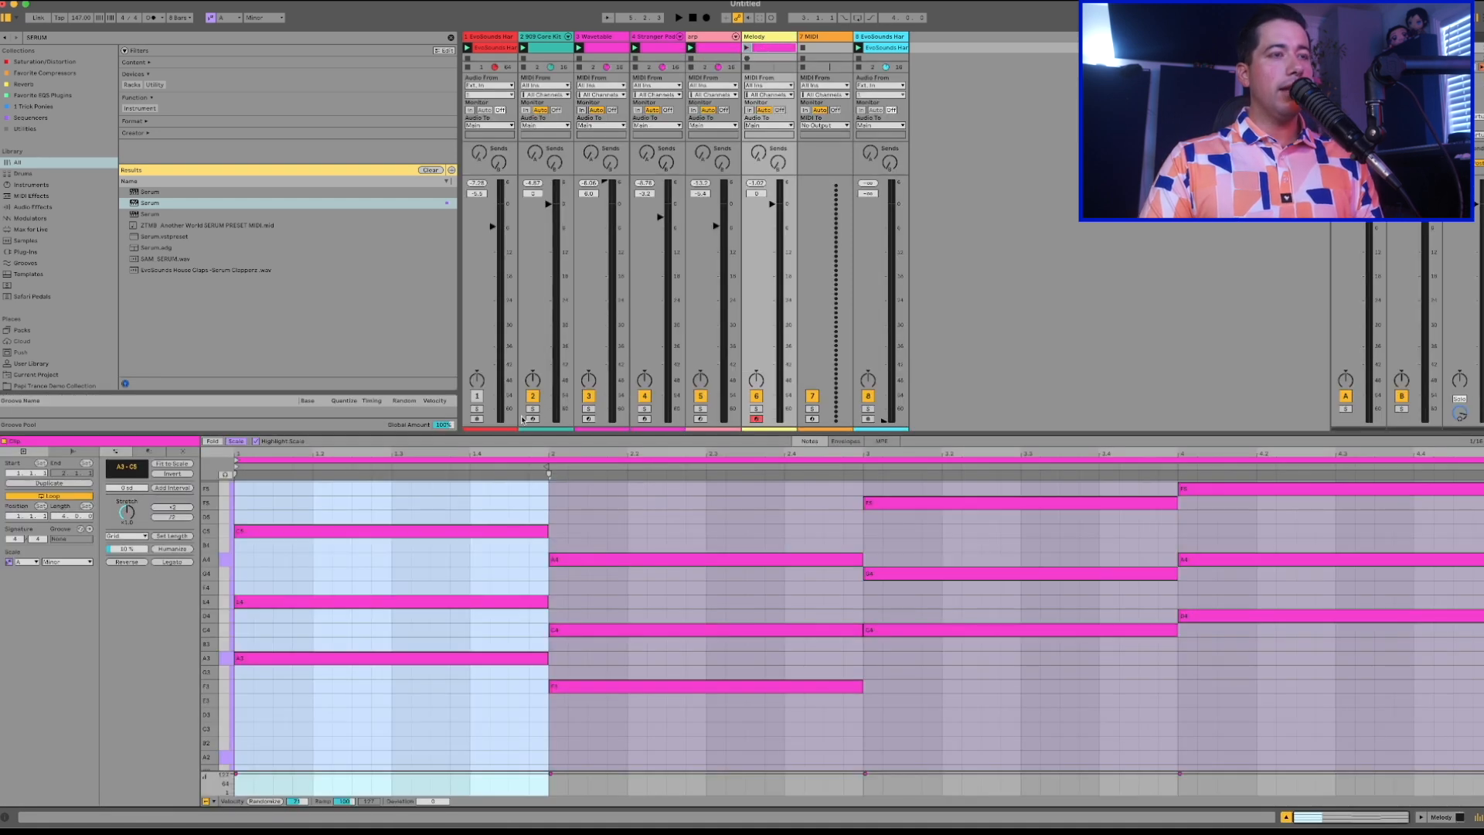
Play the track and examine the copied chord notes in the Melody clip, checking A4, E4 and C5.
drag(215, 538, 215, 571)
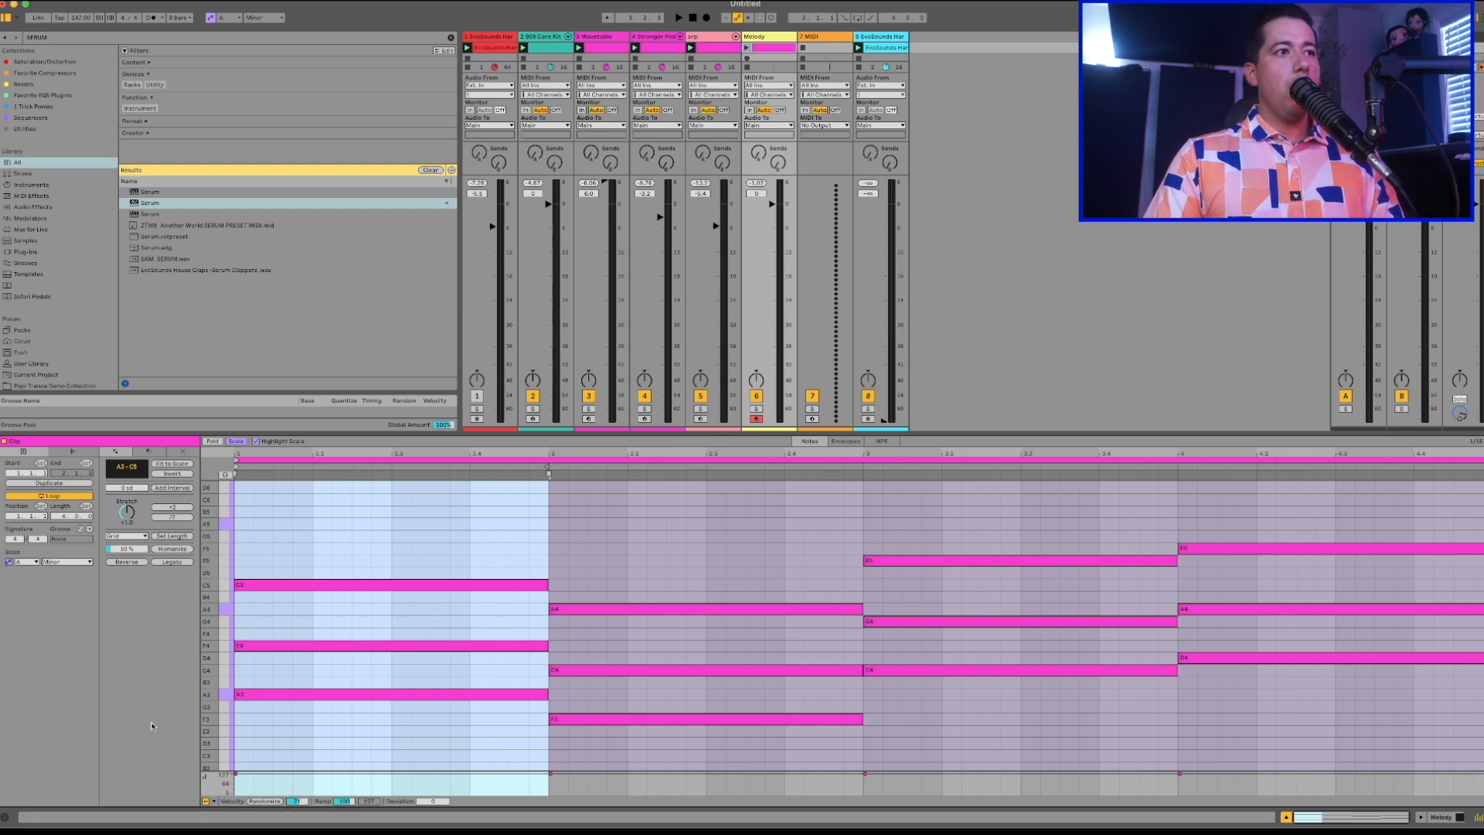
click(352, 585)
click(225, 609)
drag(207, 609, 221, 609)
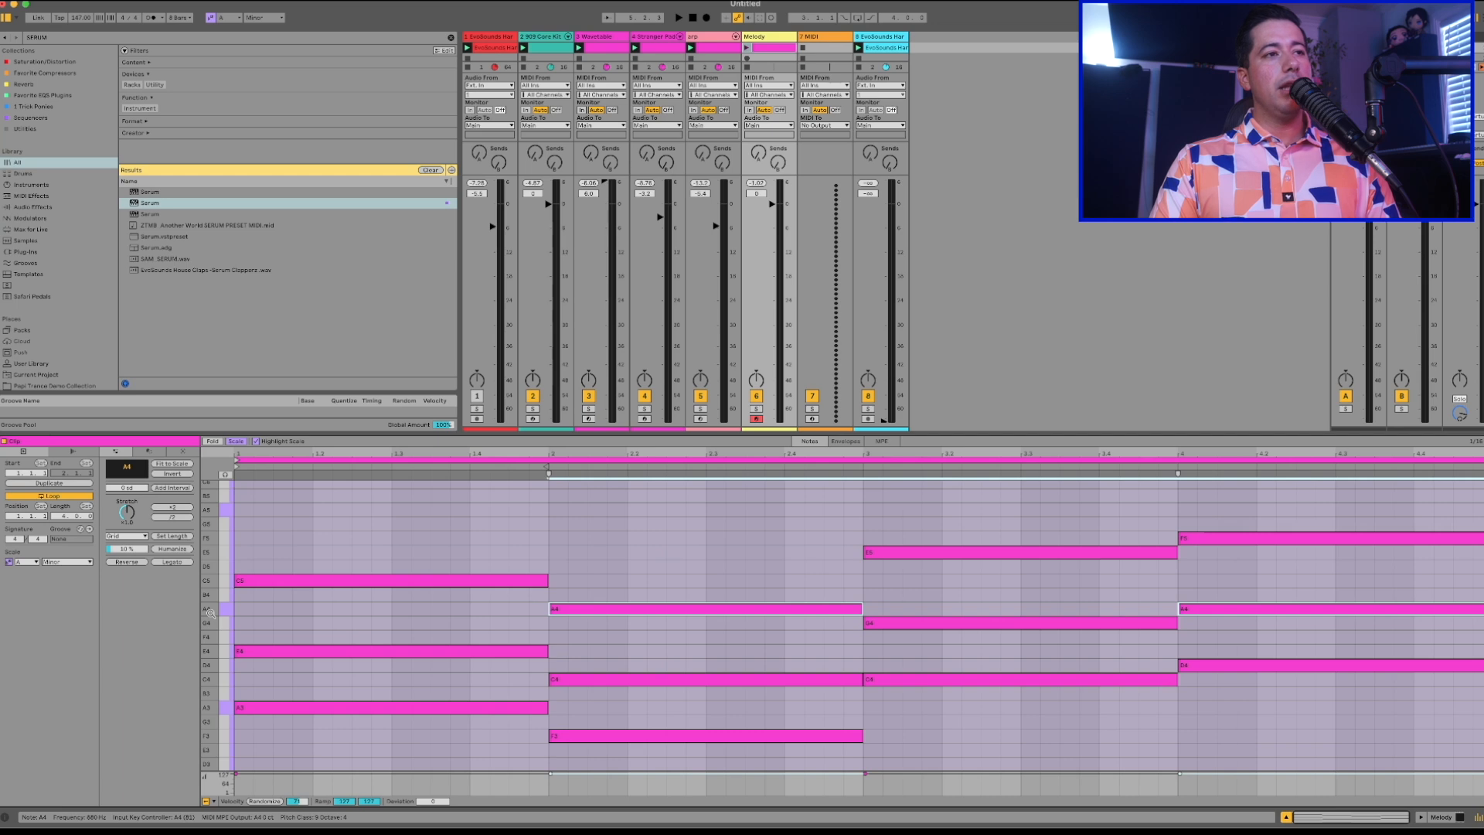
click(287, 654)
key(space)
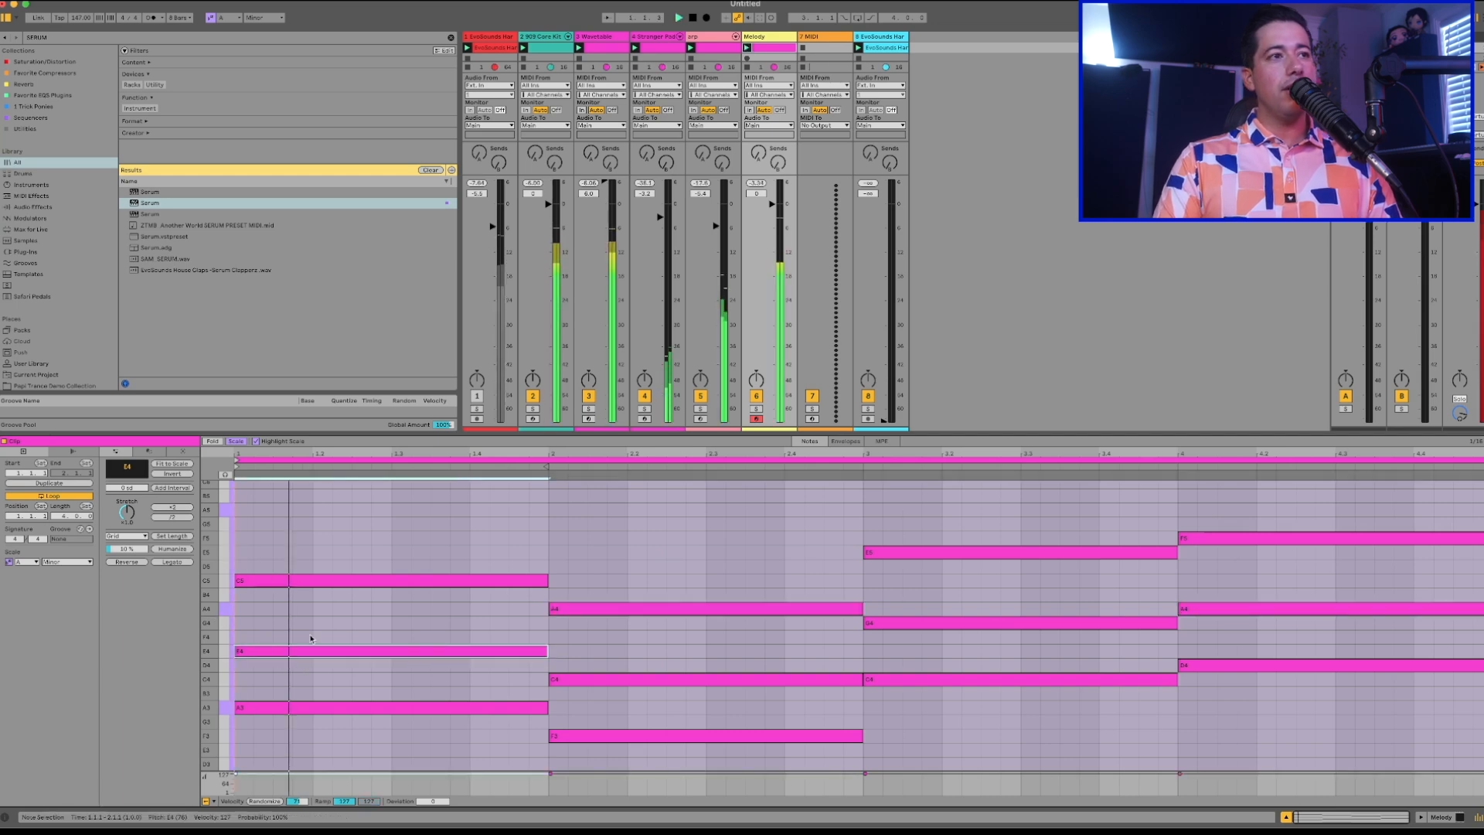
scroll(373, 742, up, 1)
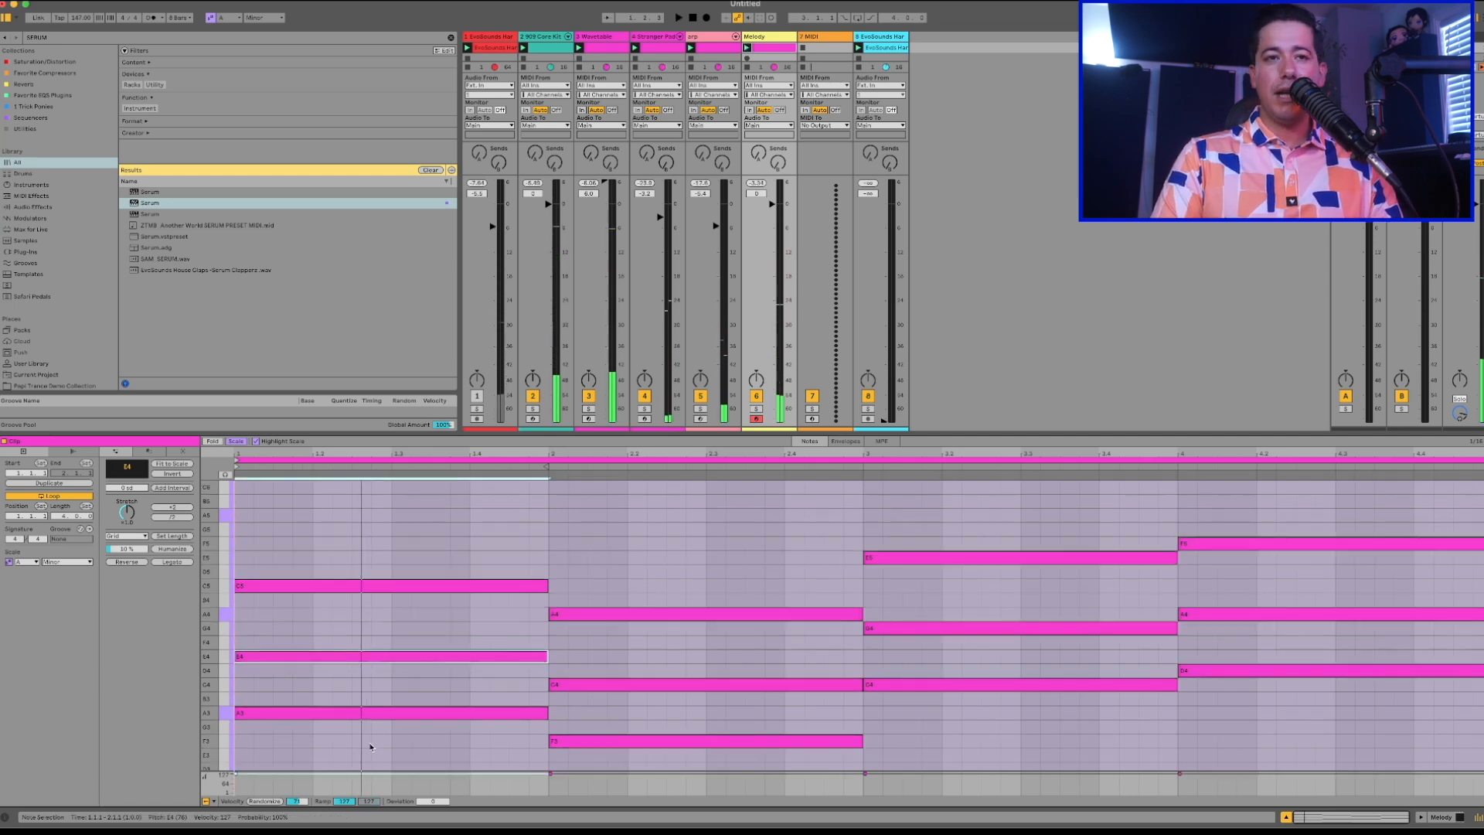
scroll(371, 744, down, 3)
scroll(409, 714, up, 2)
scroll(413, 711, down, 2)
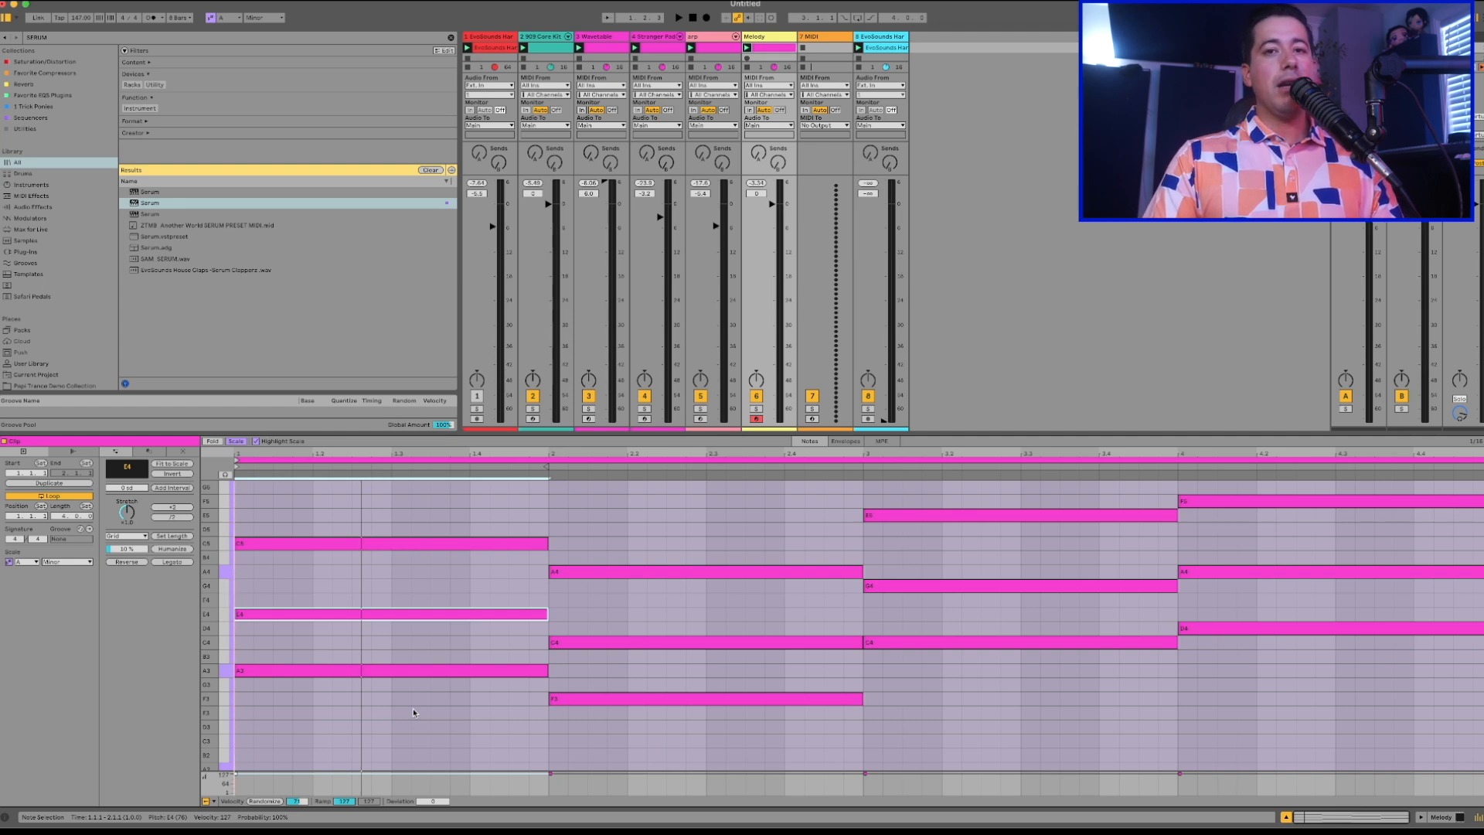
click(264, 544)
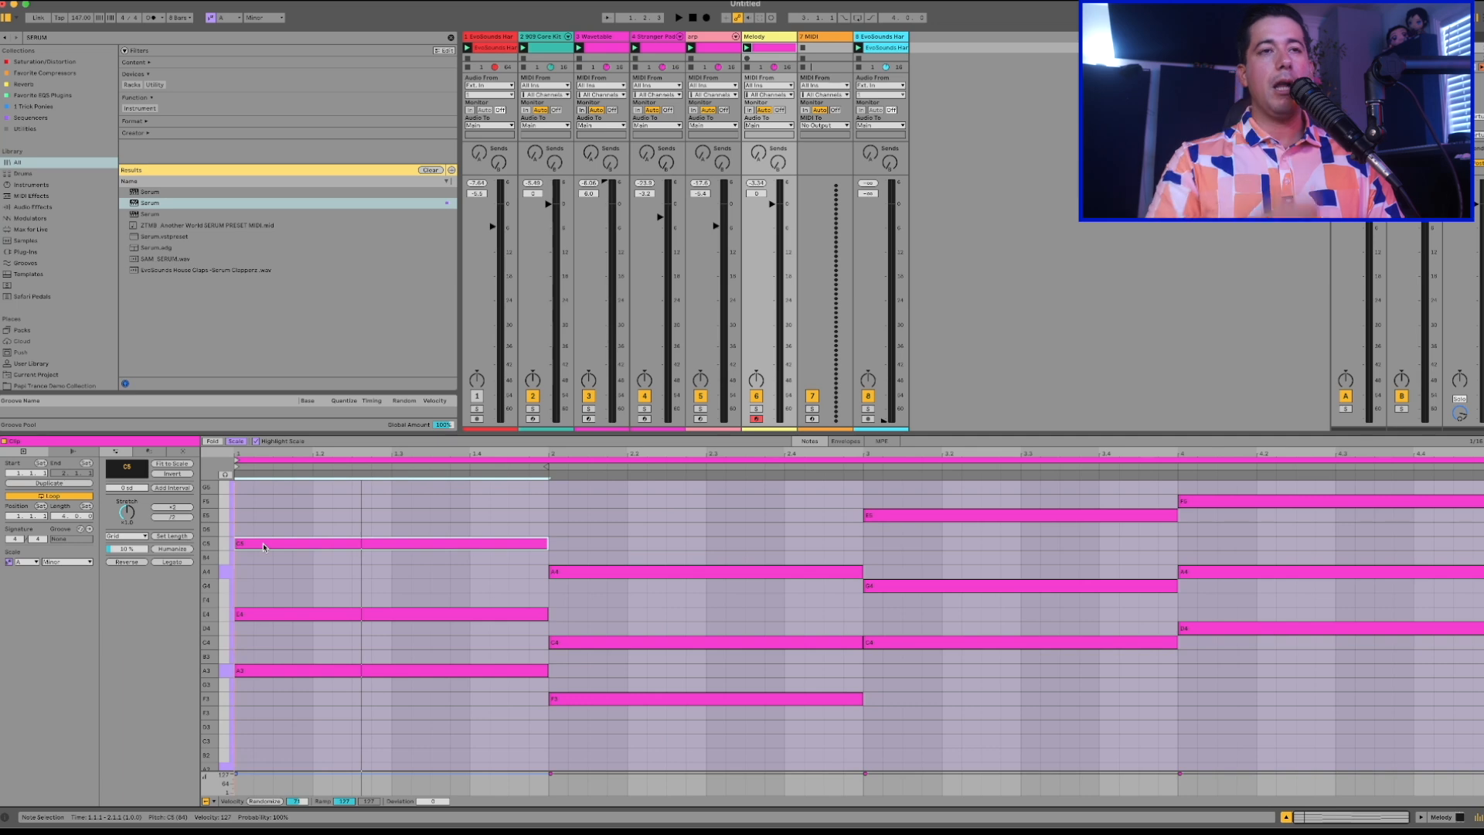
Transpose the high chord notes across the Melody clip down one octave to tighten the voicings.
click(287, 513)
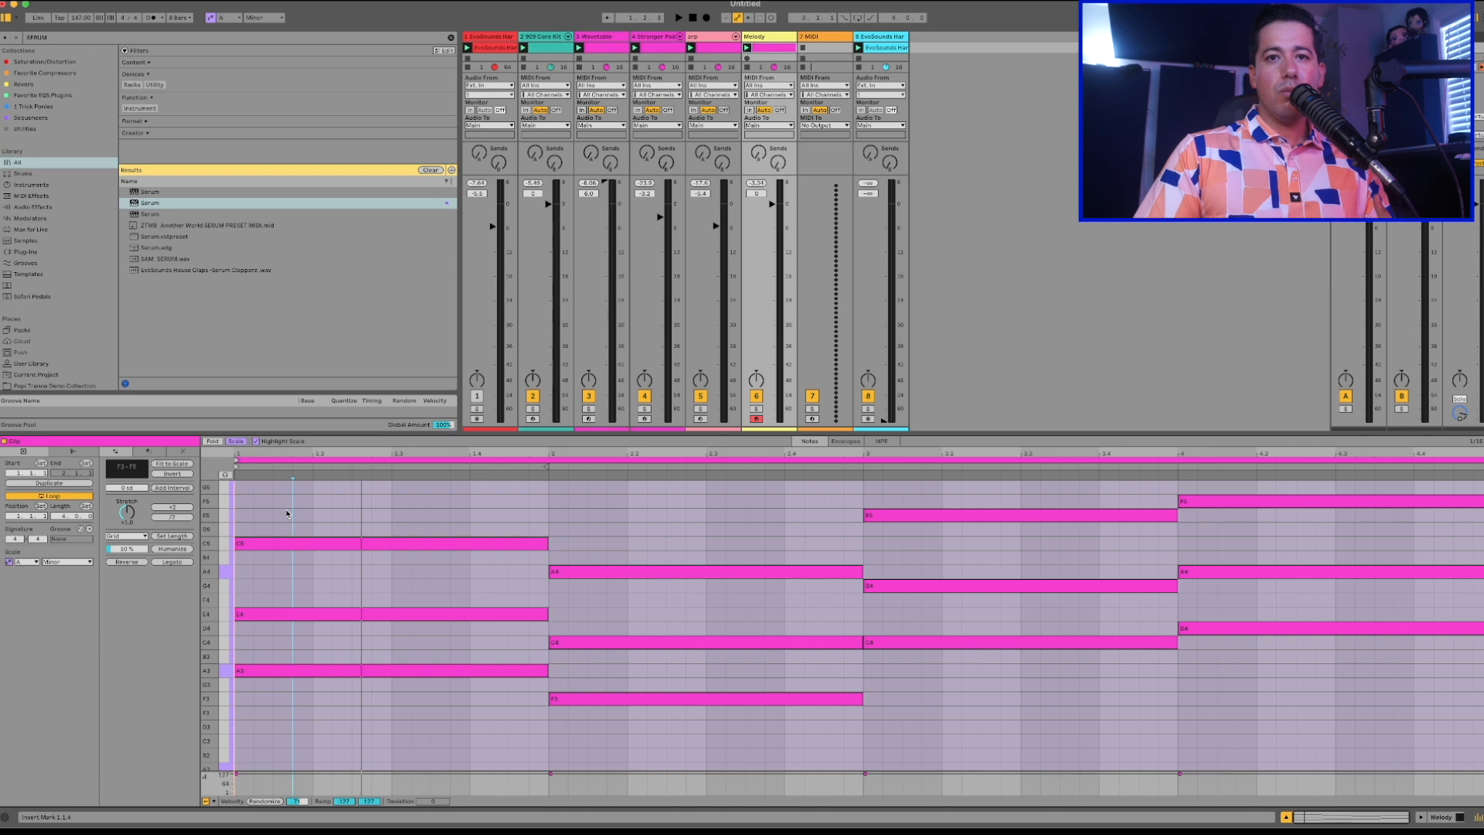
drag(496, 595, 607, 494)
key(shift+Down)
drag(969, 553, 1190, 502)
key(shift+Down)
Deactivate all chord notes in the Melody clip as a silent guide and check the first chord's A3 and E4.
scroll(299, 698, down, 1)
key(ctrl+a)
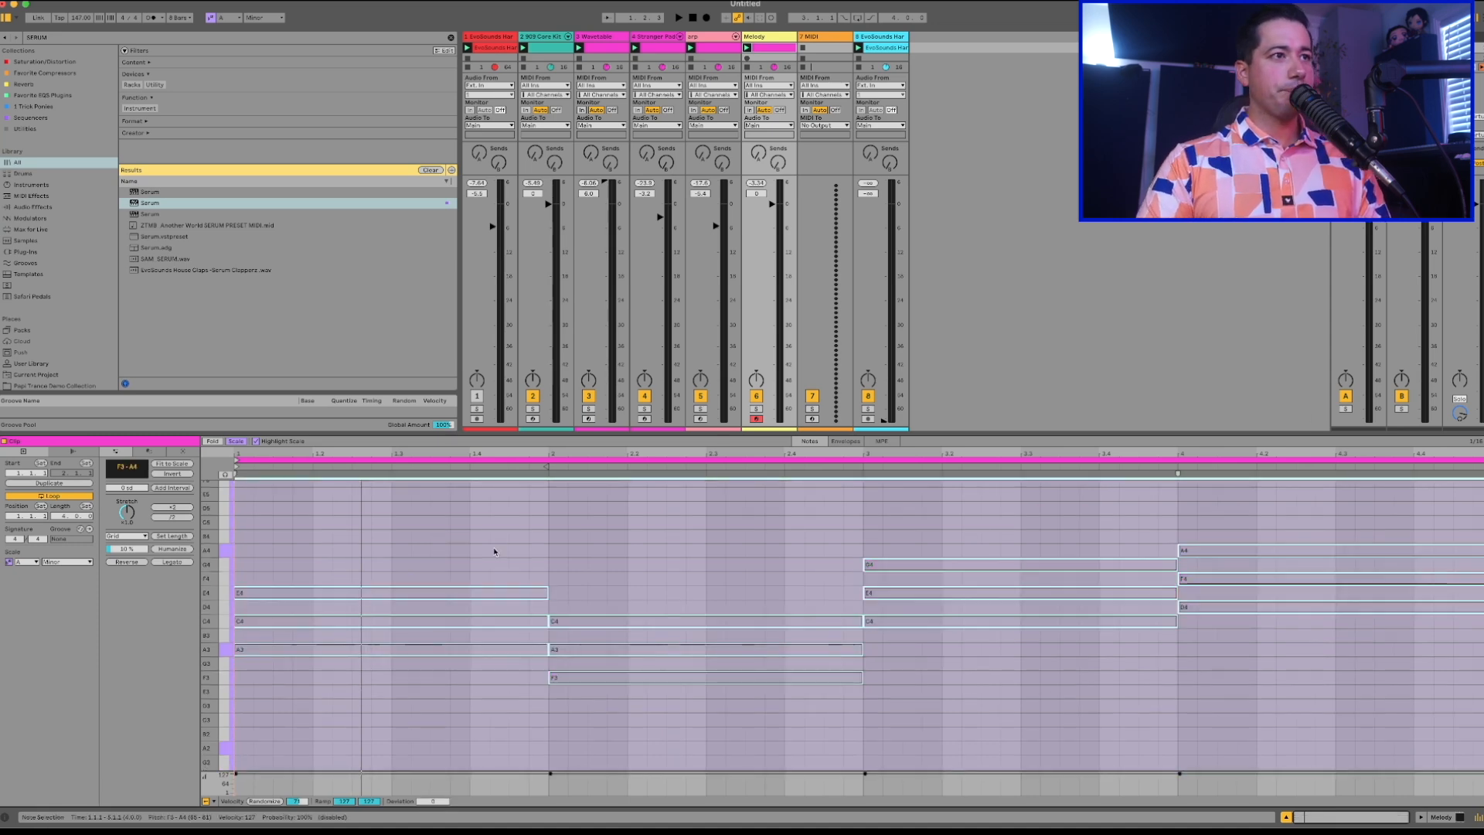
click(262, 662)
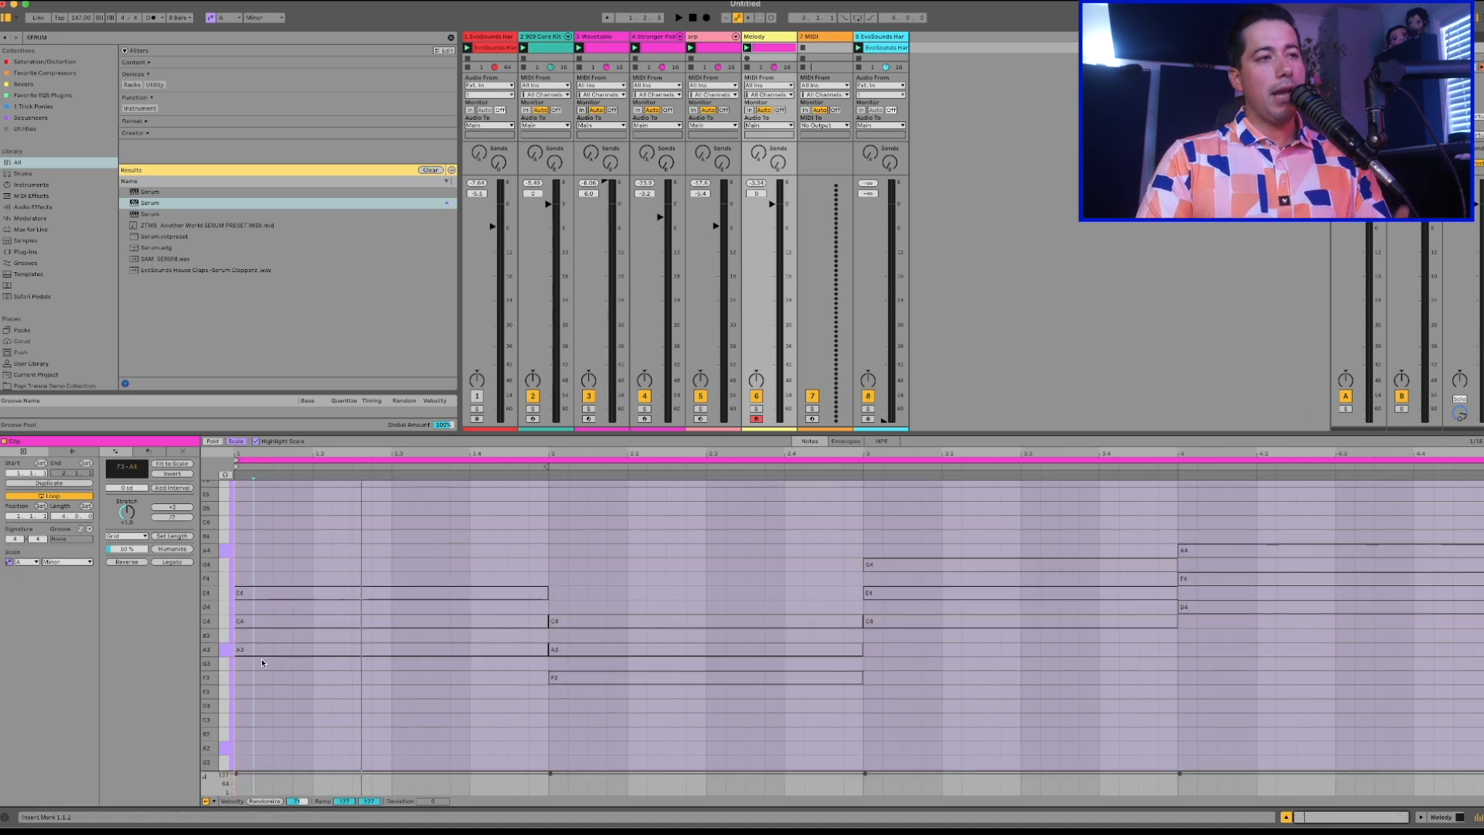
scroll(261, 662, up, 1)
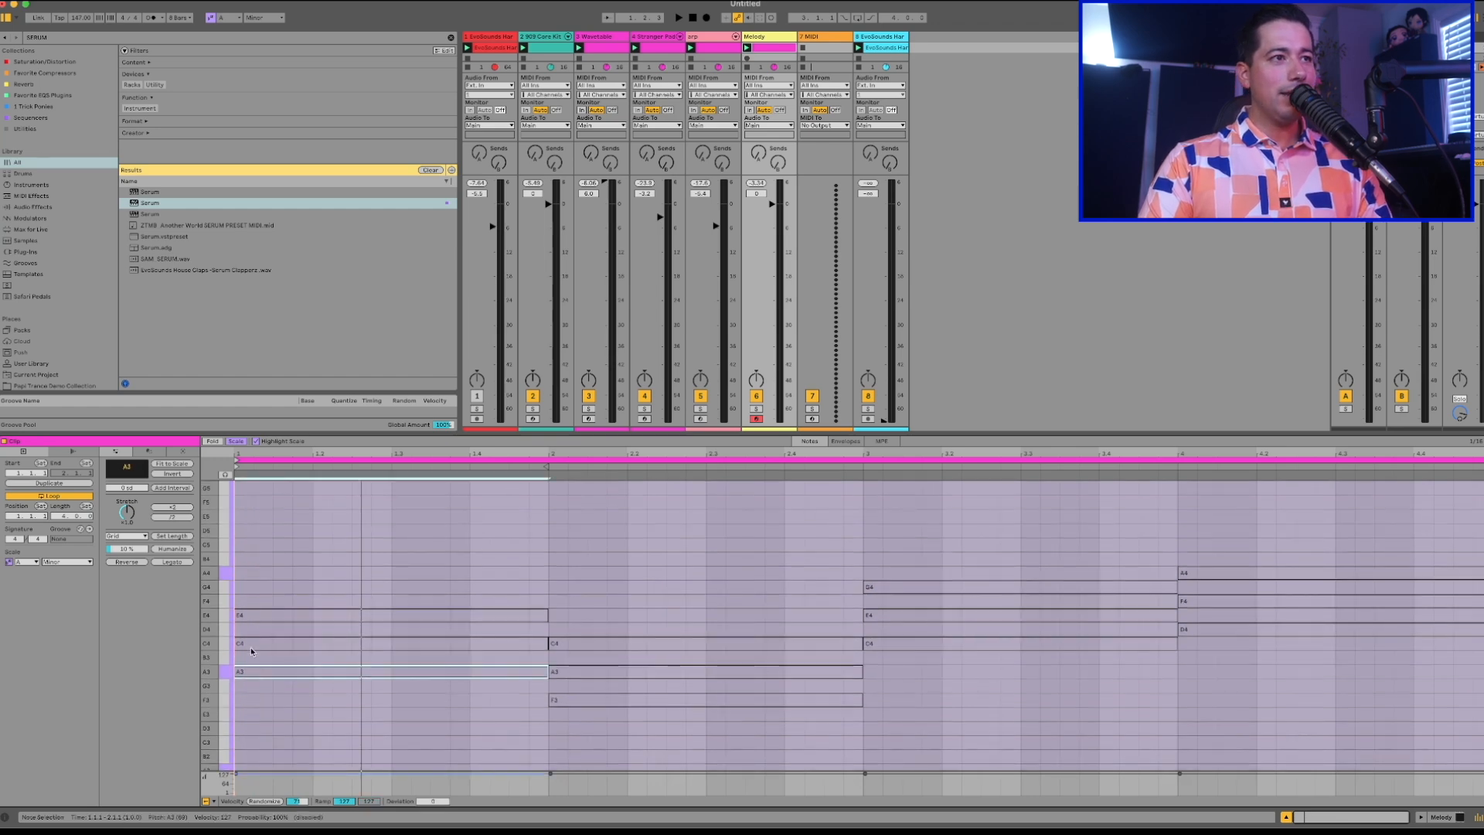
click(258, 615)
scroll(258, 616, down, 2)
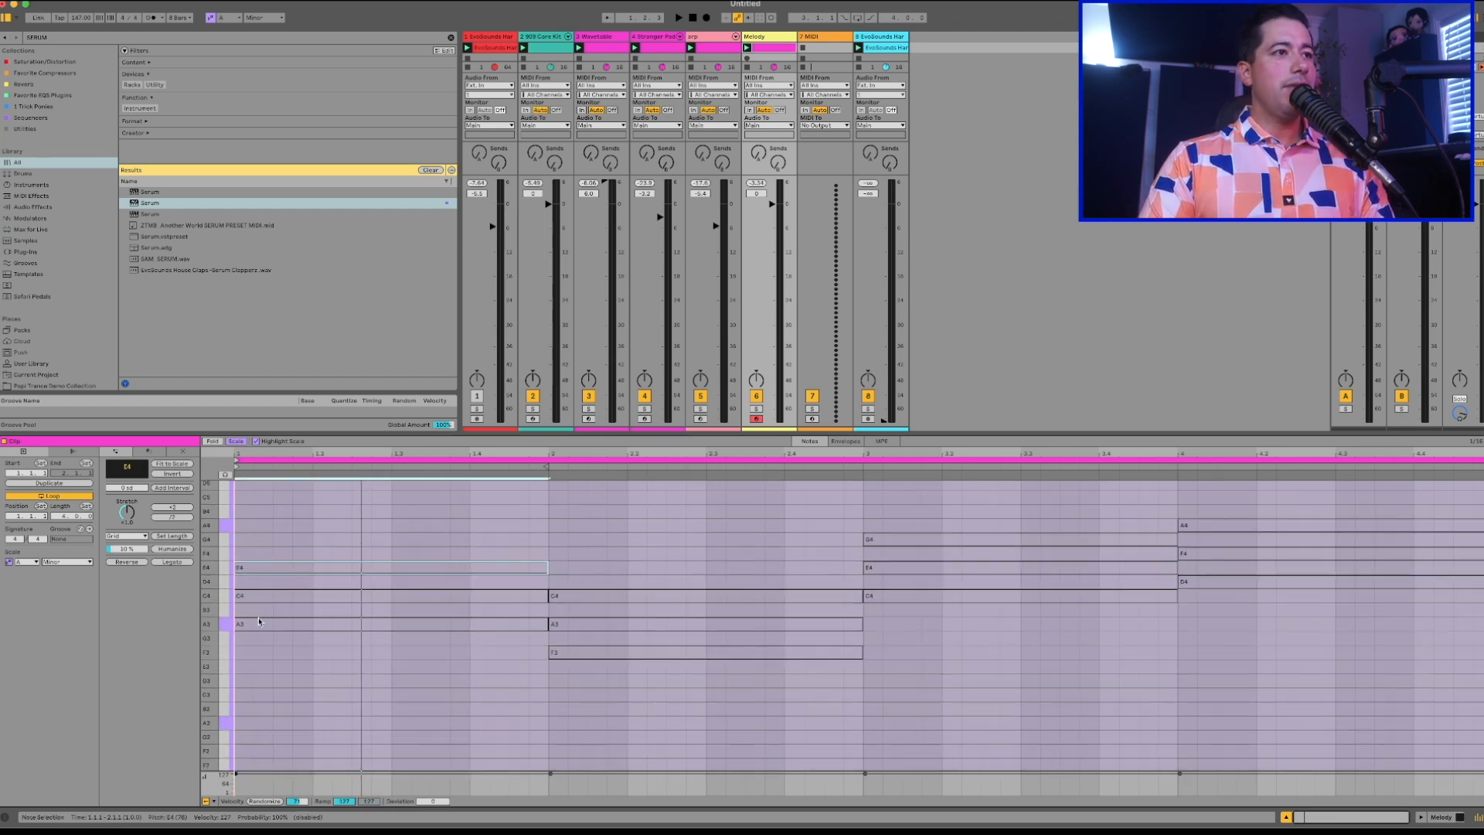
Draw a short A2 note at the start of the Melody clip and test it on the second sixteenth at E3 and A2.
double_click(248, 726)
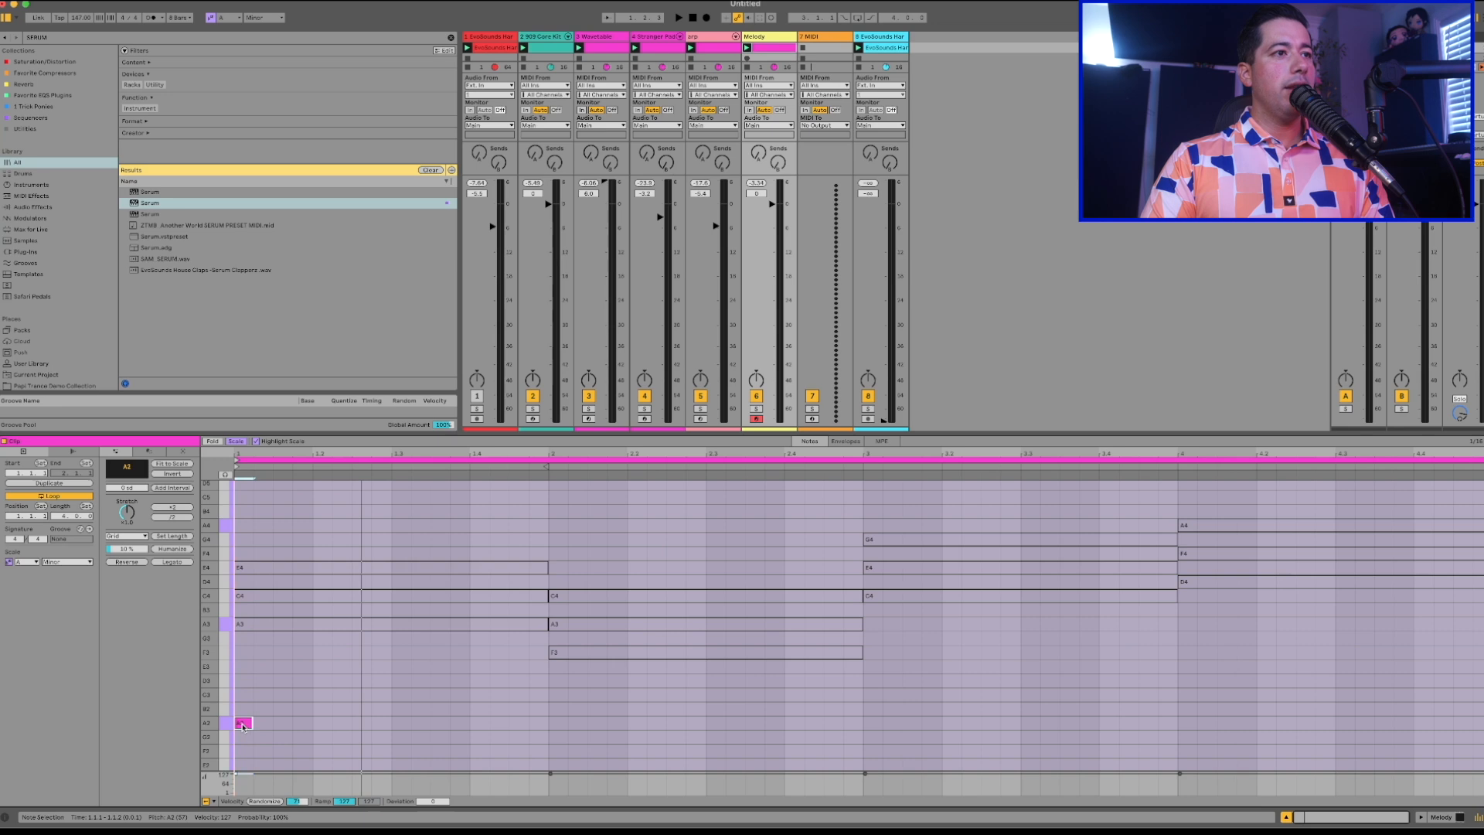
drag(245, 701, 261, 669)
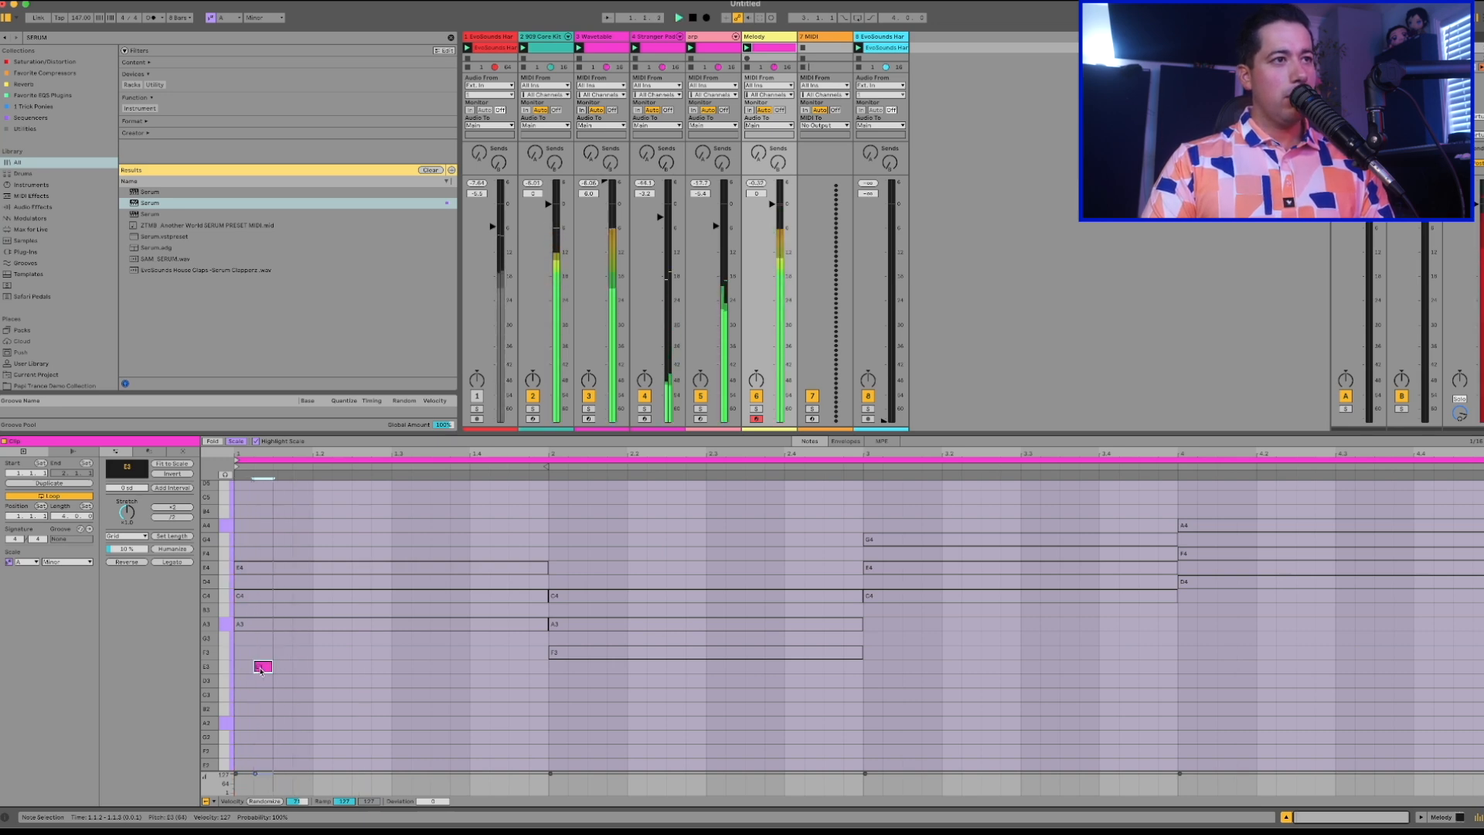
right_click(257, 670)
click(248, 681)
drag(263, 668, 264, 725)
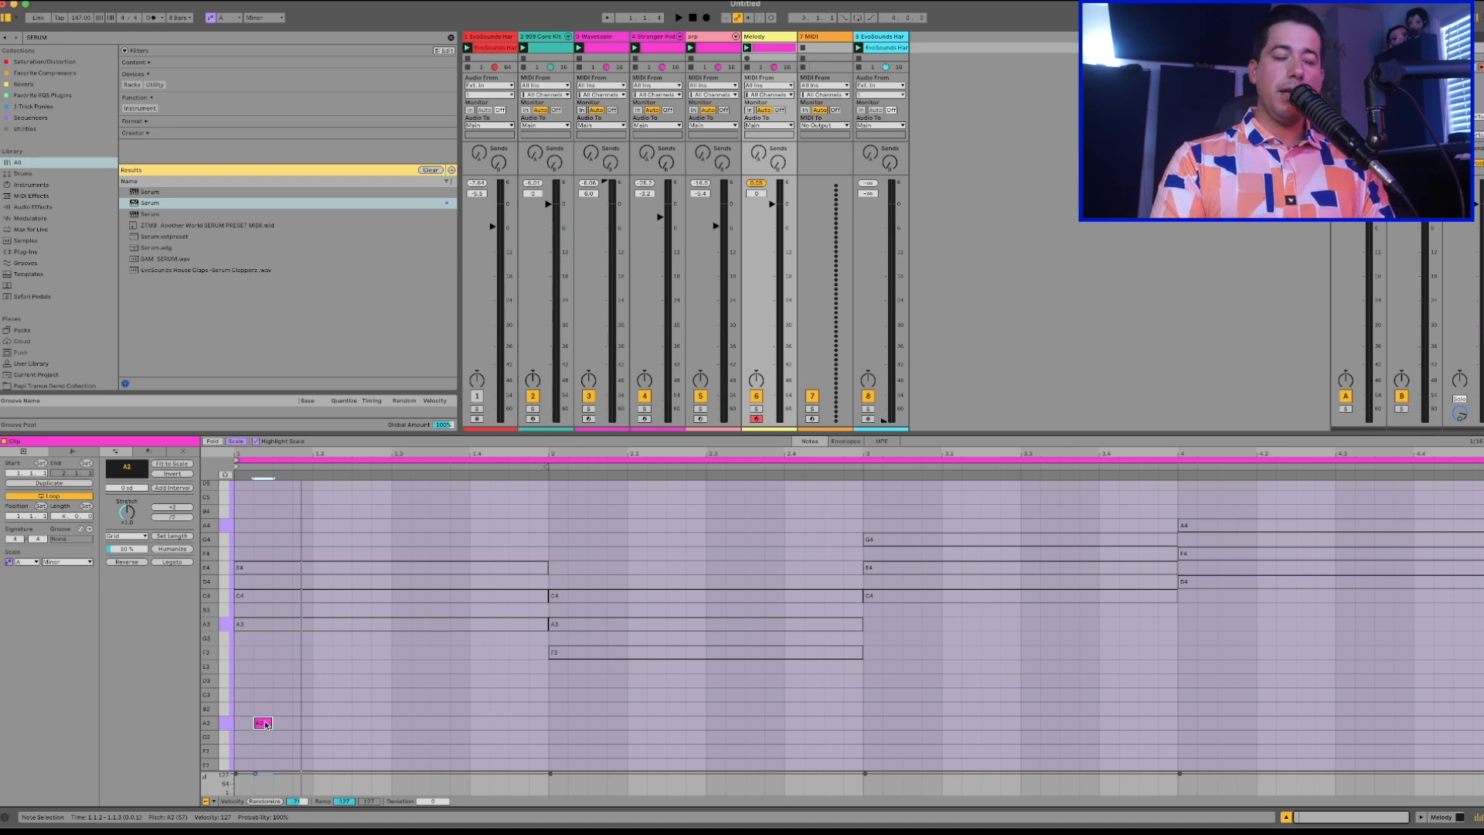
drag(242, 725, 261, 725)
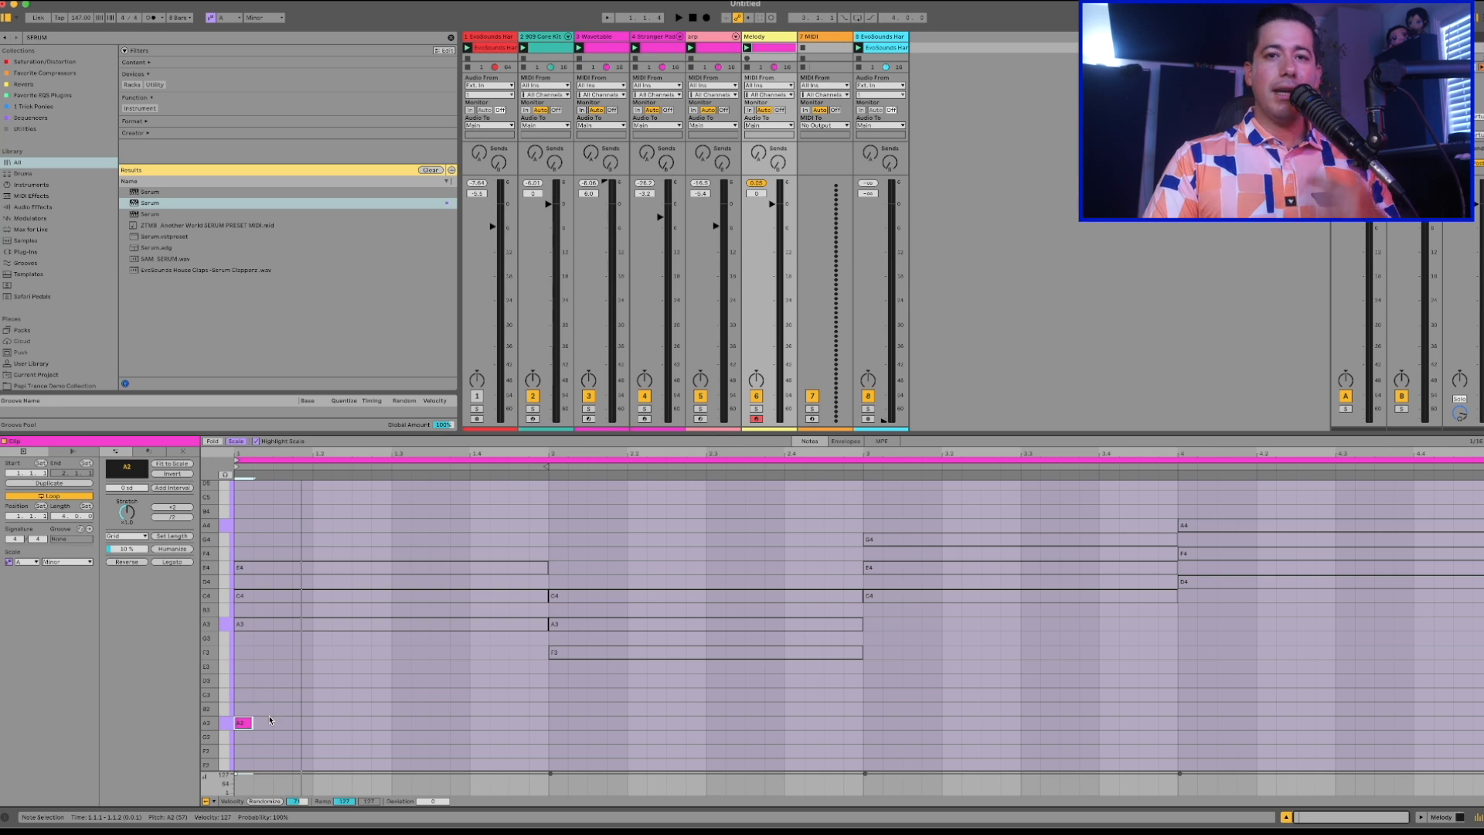
Move the short melody note to B2 on the second sixteenth of bar 1 and play the track.
key(Up)
key(Up)
key(Right)
key(space)
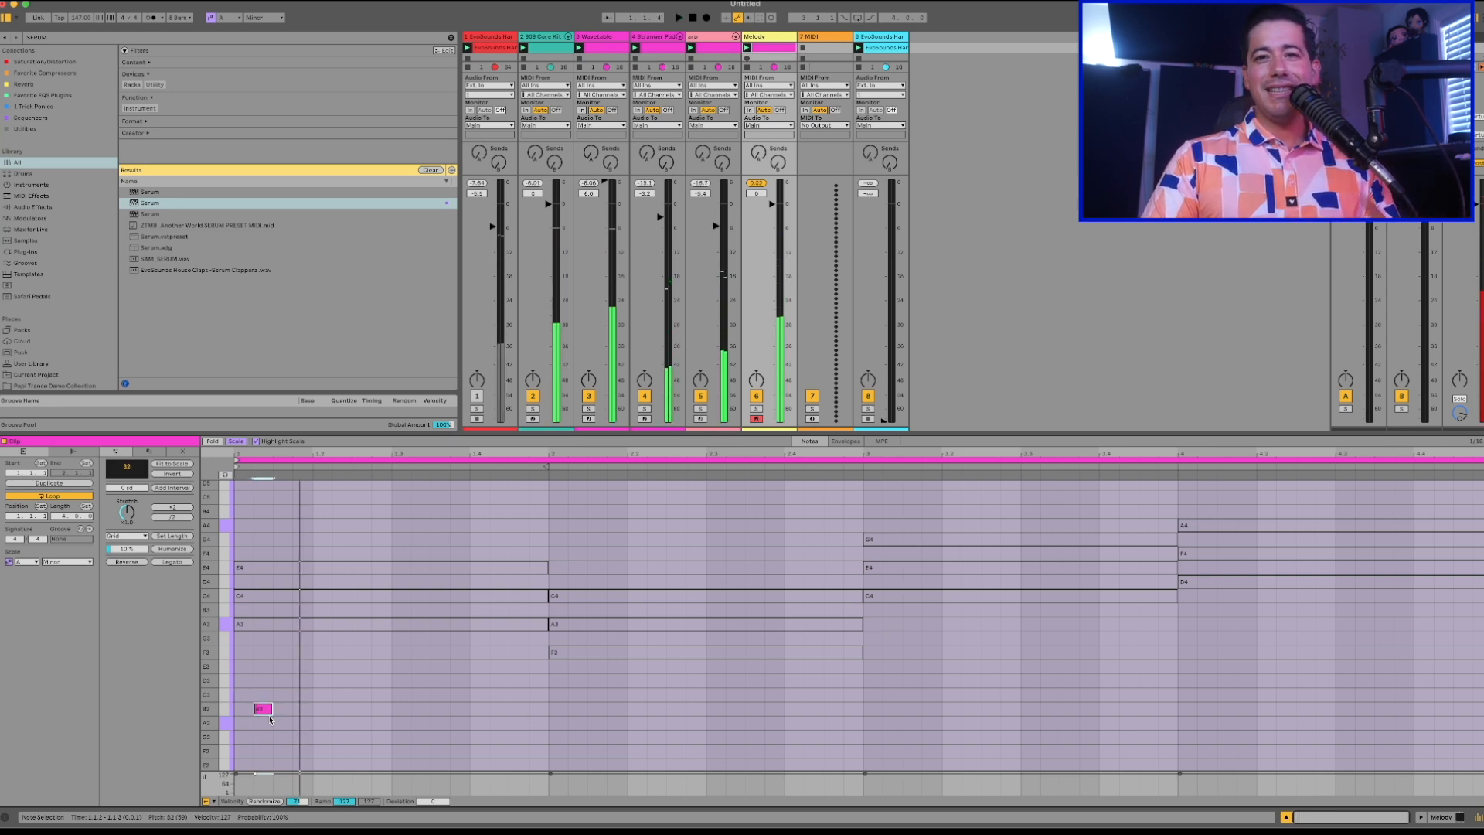
double_click(306, 695)
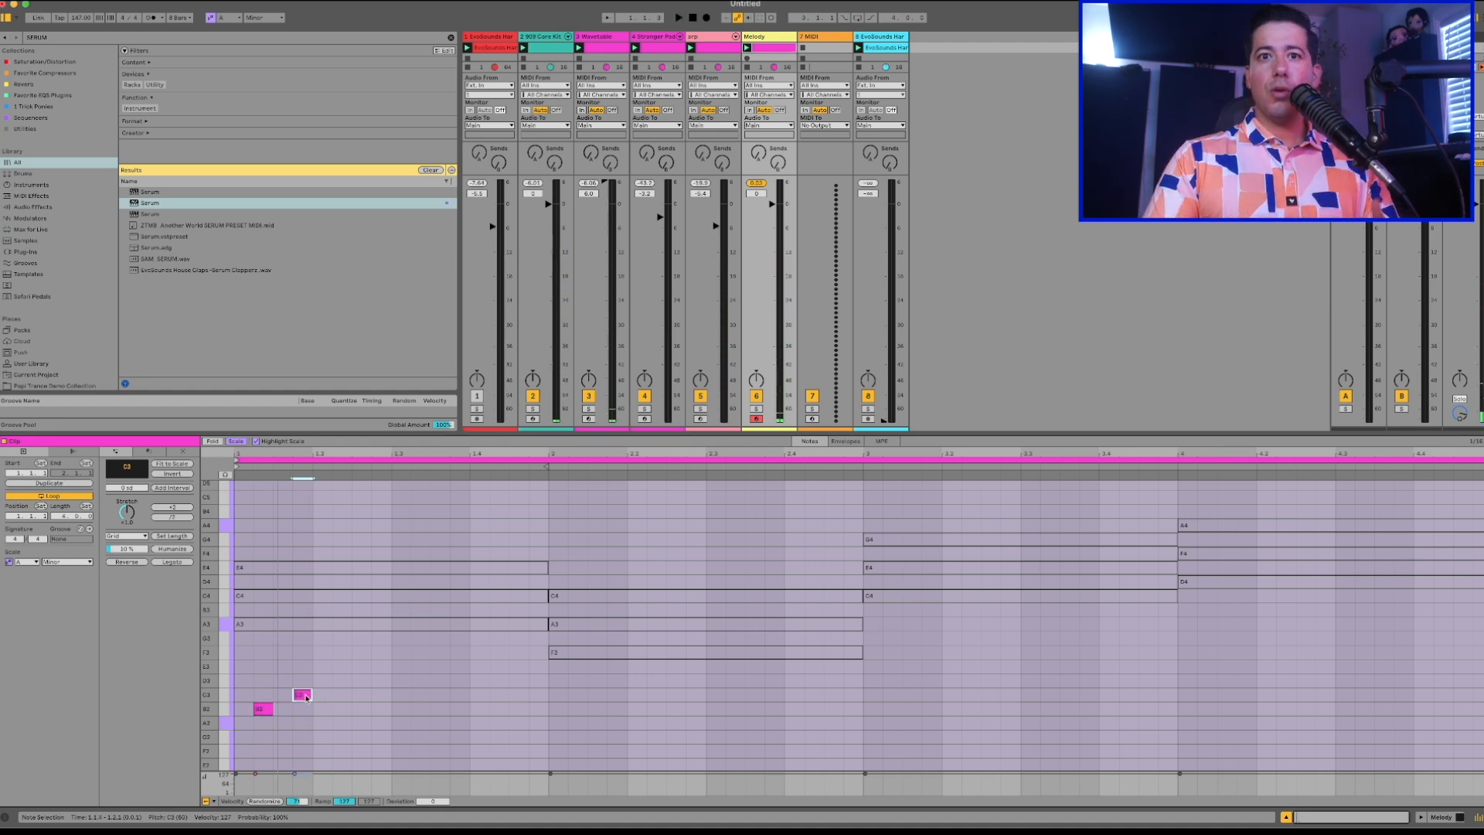
key(space)
drag(305, 696, 286, 697)
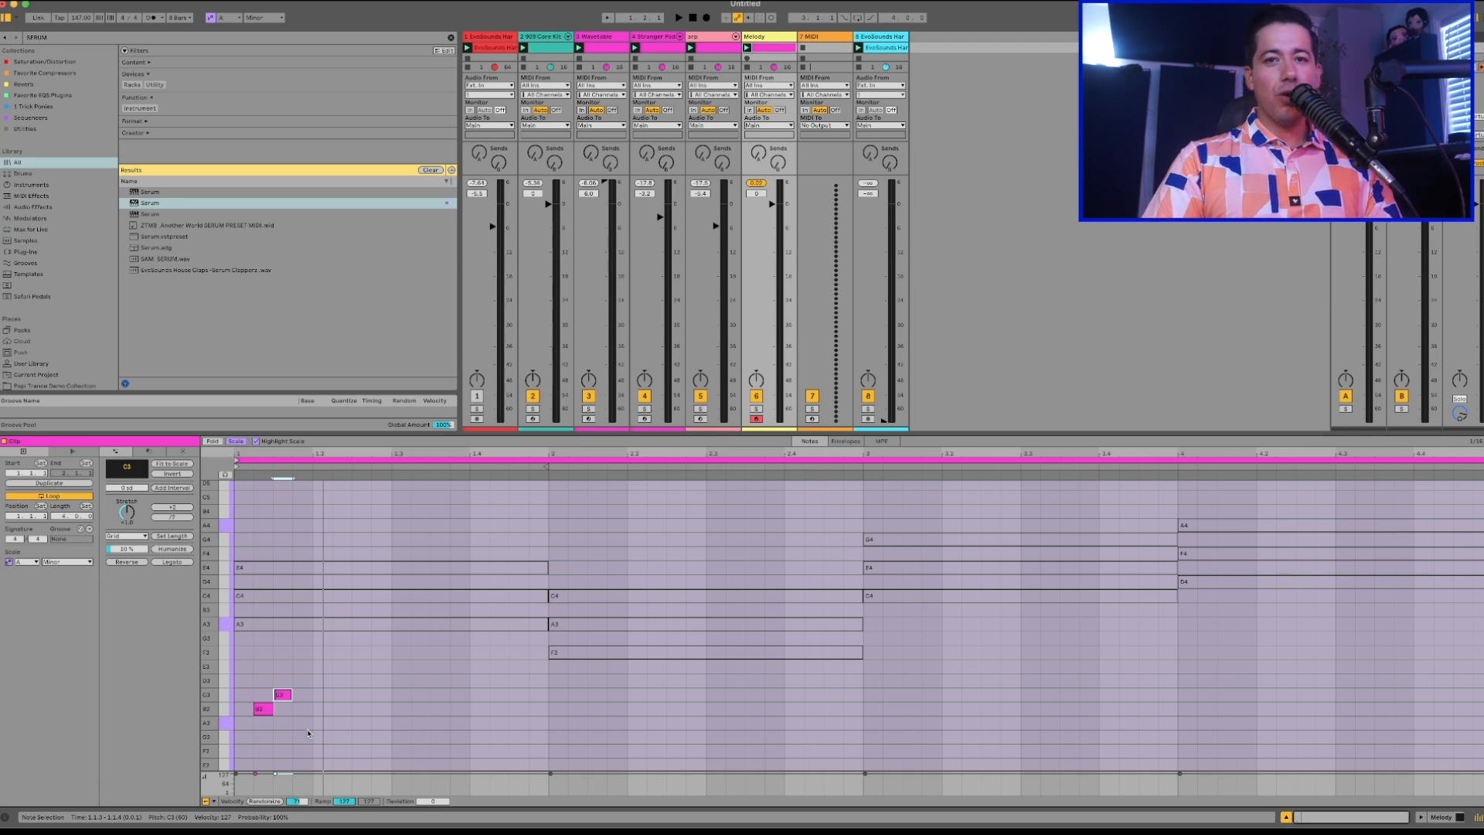
double_click(284, 694)
Add B2 sixteenth notes at 1.1.4, 1.2.3, 1.3.3 and 1.4.3 in the Melody clip while playing the track.
double_click(302, 709)
key(space)
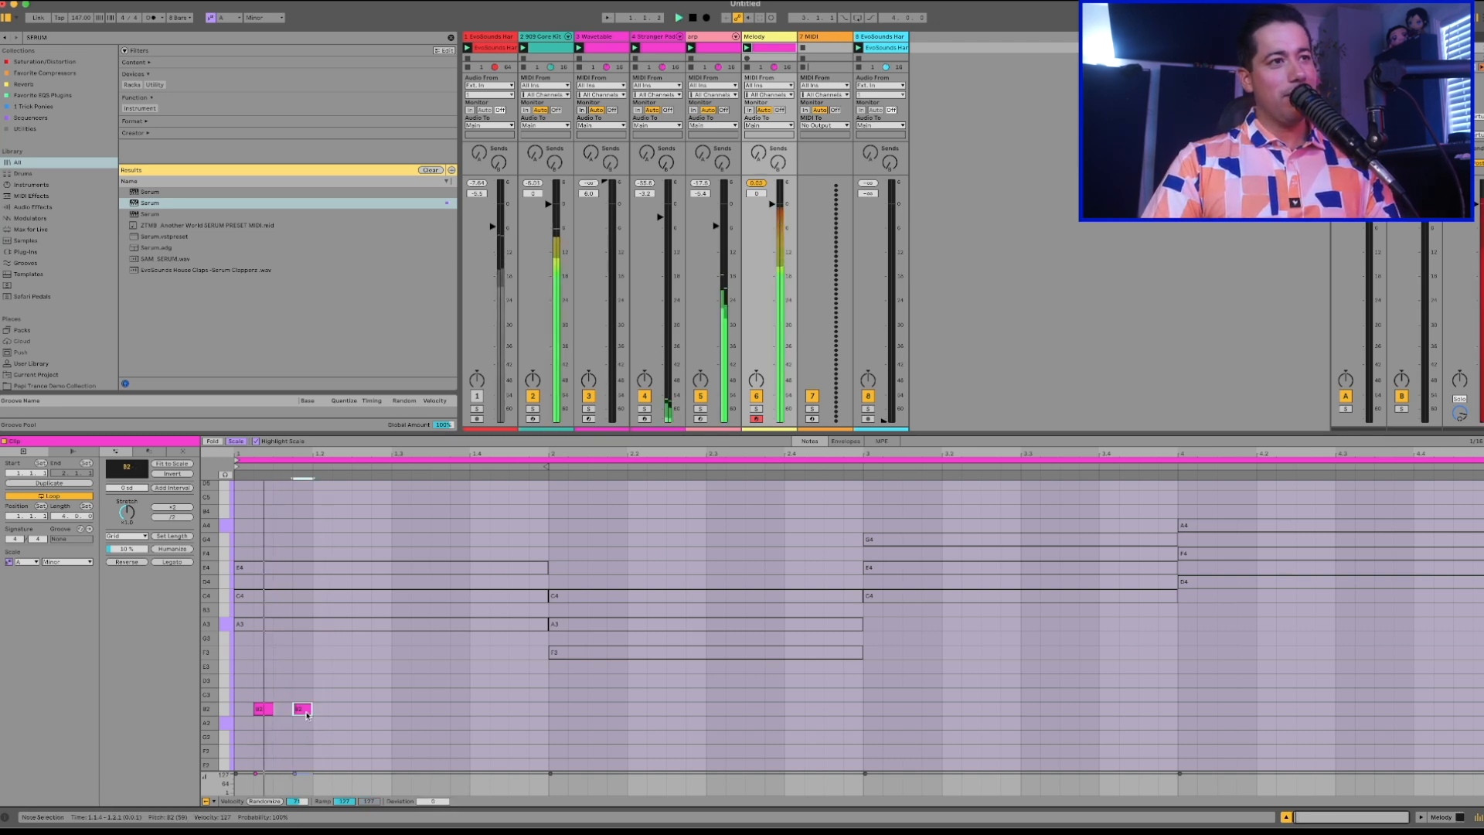
double_click(361, 712)
key(space)
key(space)
double_click(440, 710)
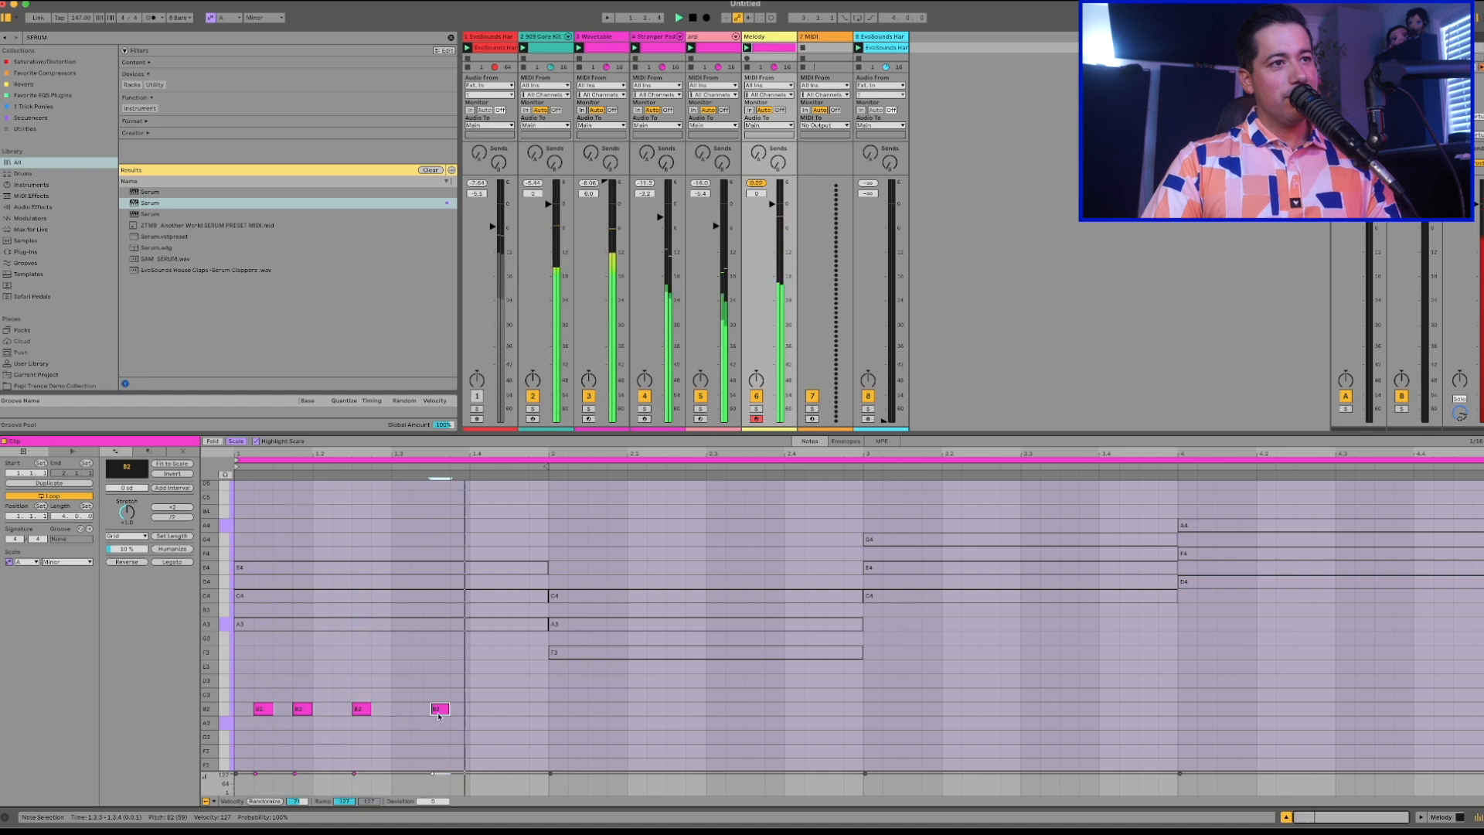
double_click(518, 709)
Transpose all five active melody notes through nearby pitches during playback, setting them to E3.
key(super+a)
key(Down)
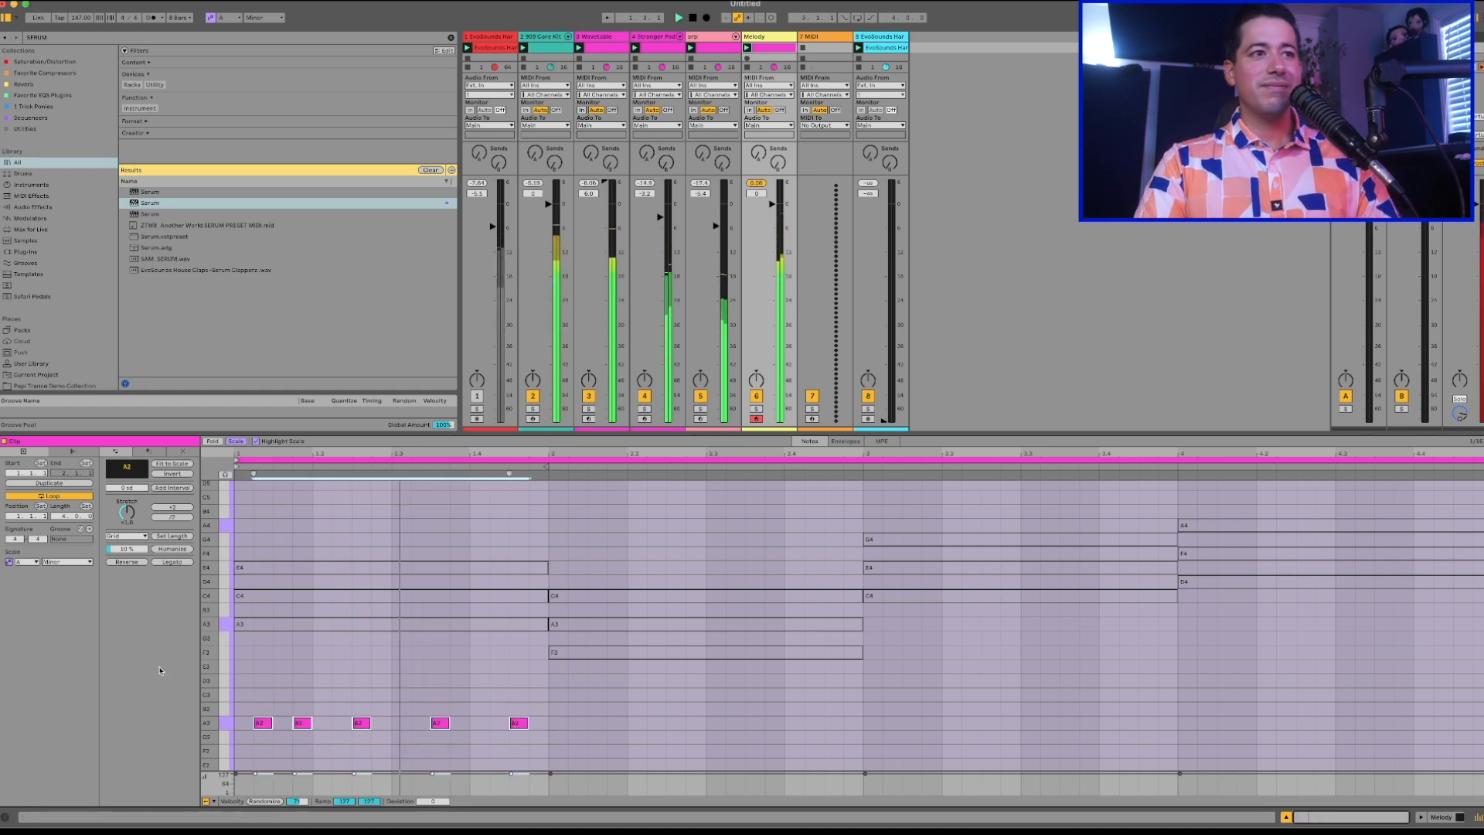
key(Up)
key(Up)
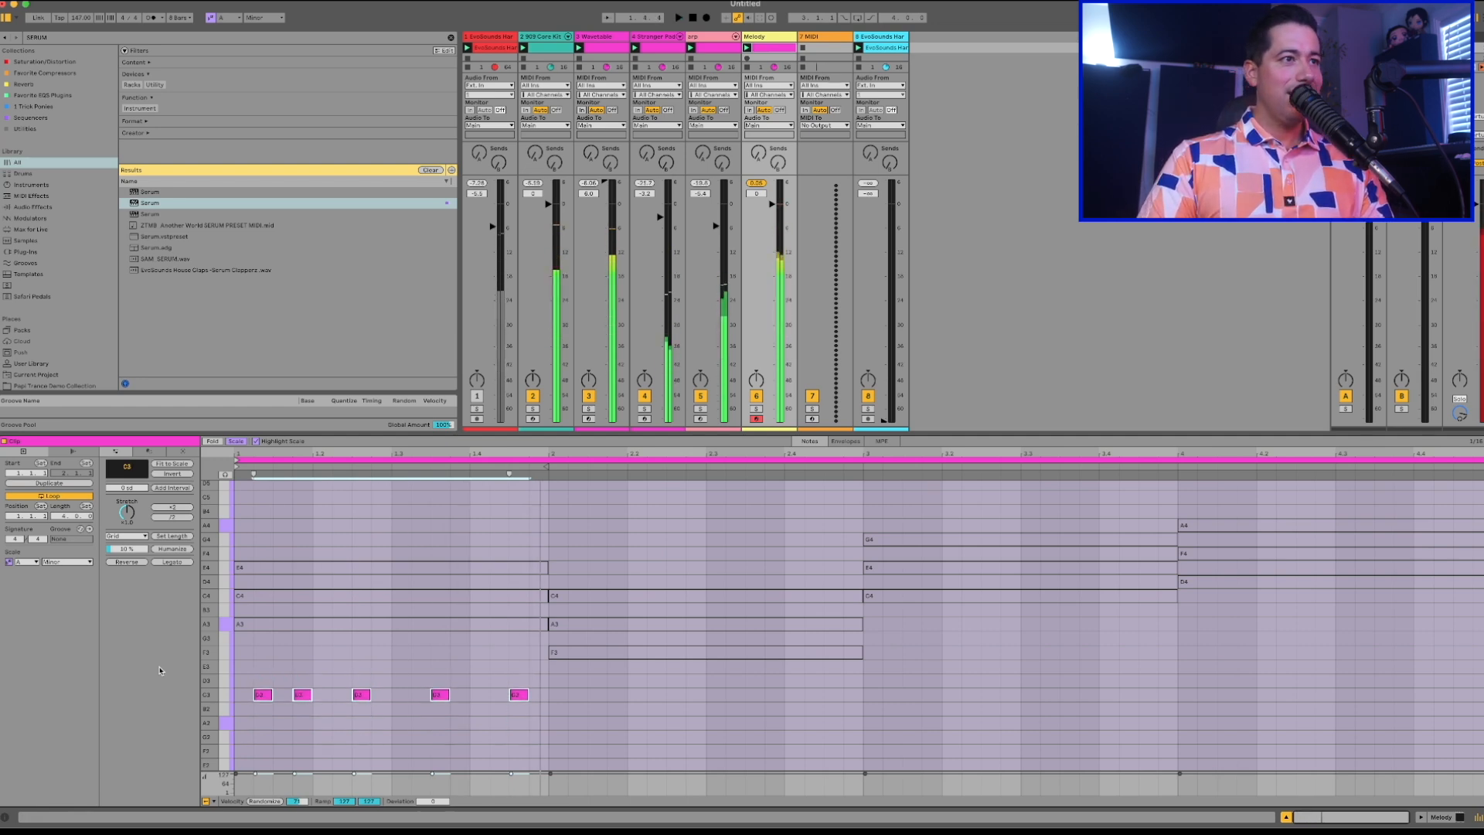
key(Up)
key(Up)
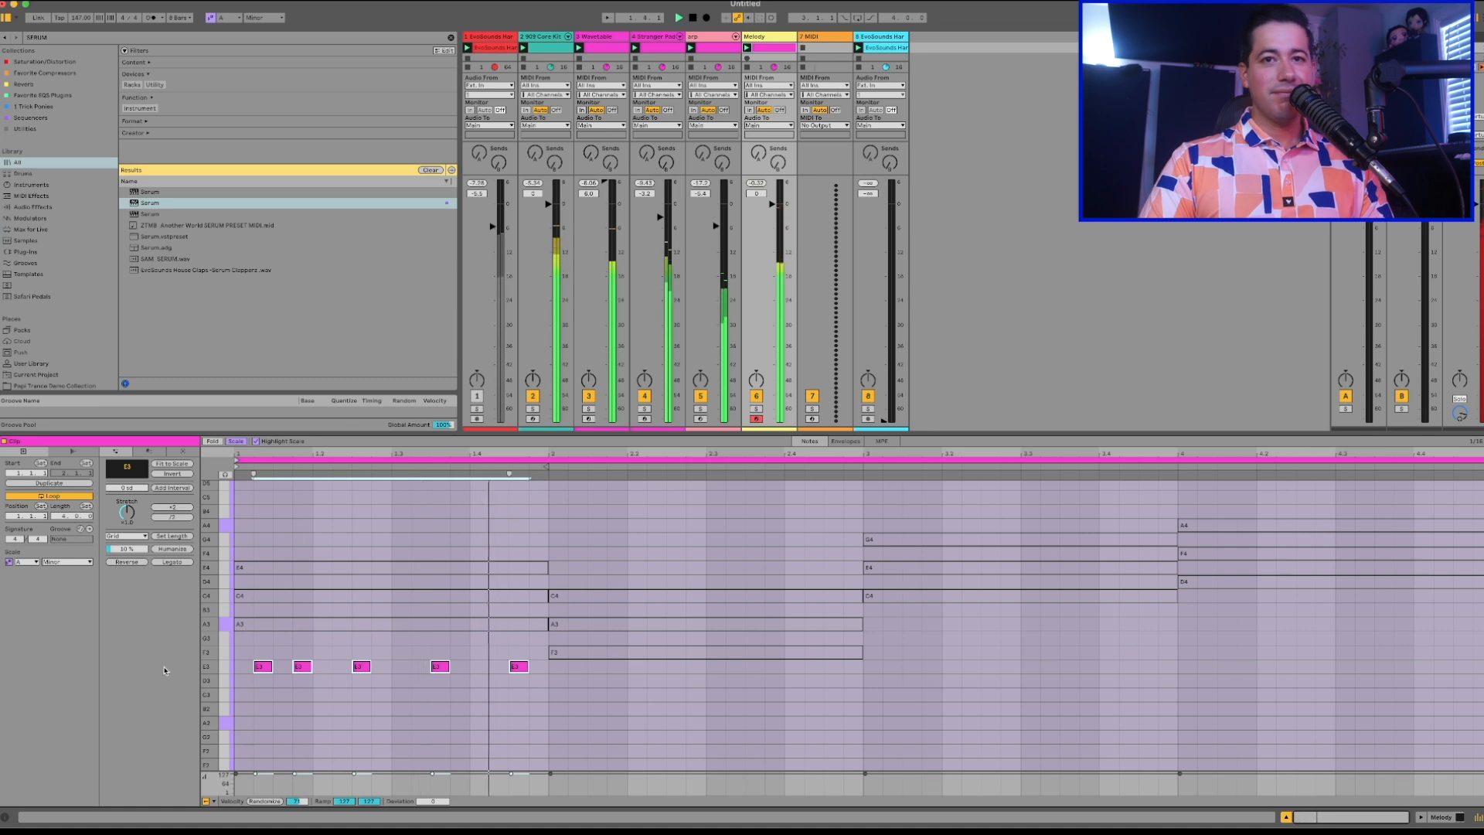
Lower the first and third melody notes, at 1.1.2 and 1.2.3, to A2.
scroll(291, 720, down, 2)
click(298, 616)
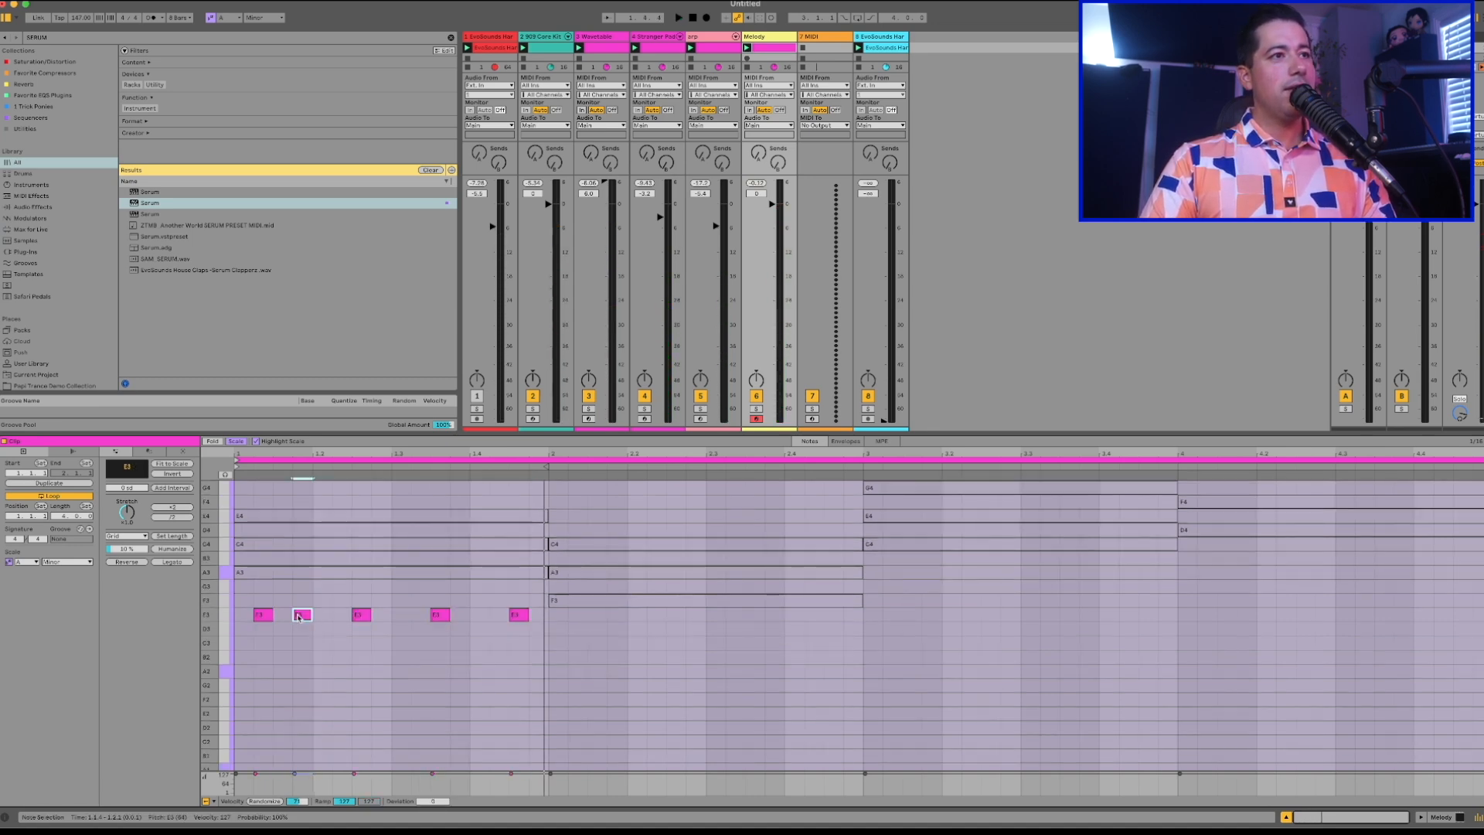
click(267, 616)
key(Down)
key(Down)
key(Down)
key(Down)
click(361, 616)
key(Down)
key(Down)
key(Down)
Lower the fourth melody note, at 1.3.3, to C3 and play the track.
key(Down)
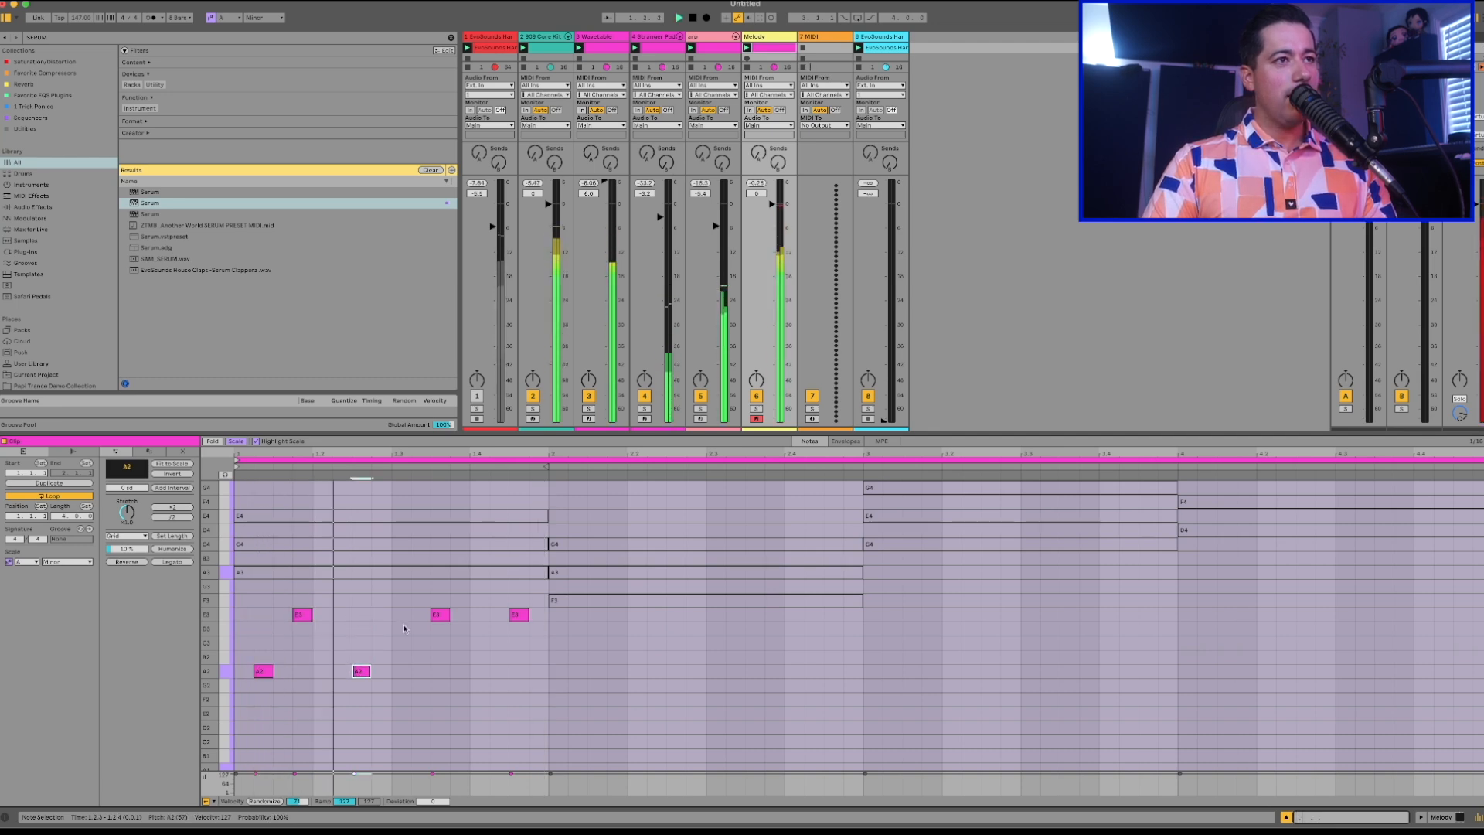
click(445, 615)
key(Down)
key(Down)
key(Down)
key(Up)
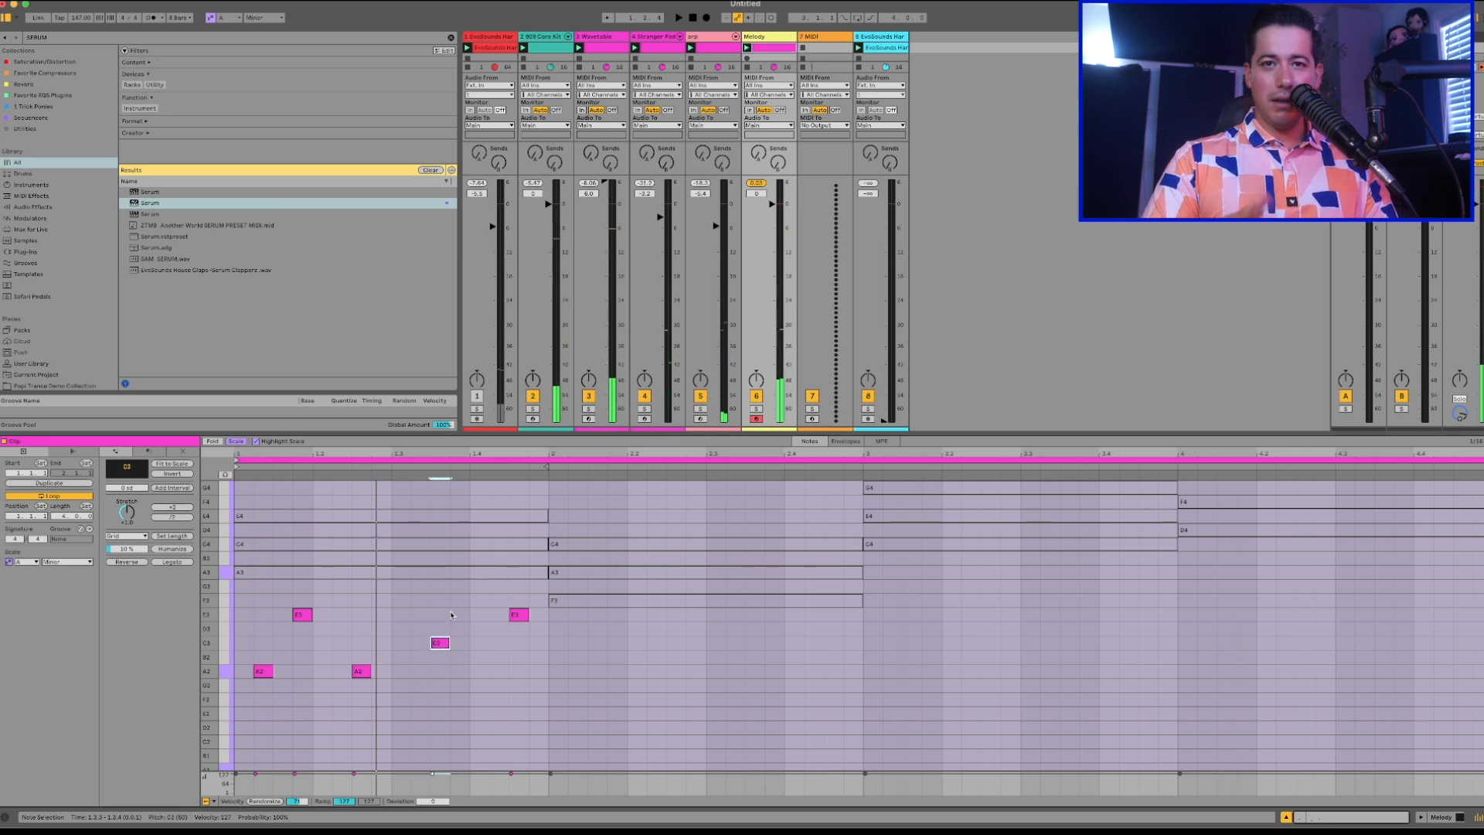
key(space)
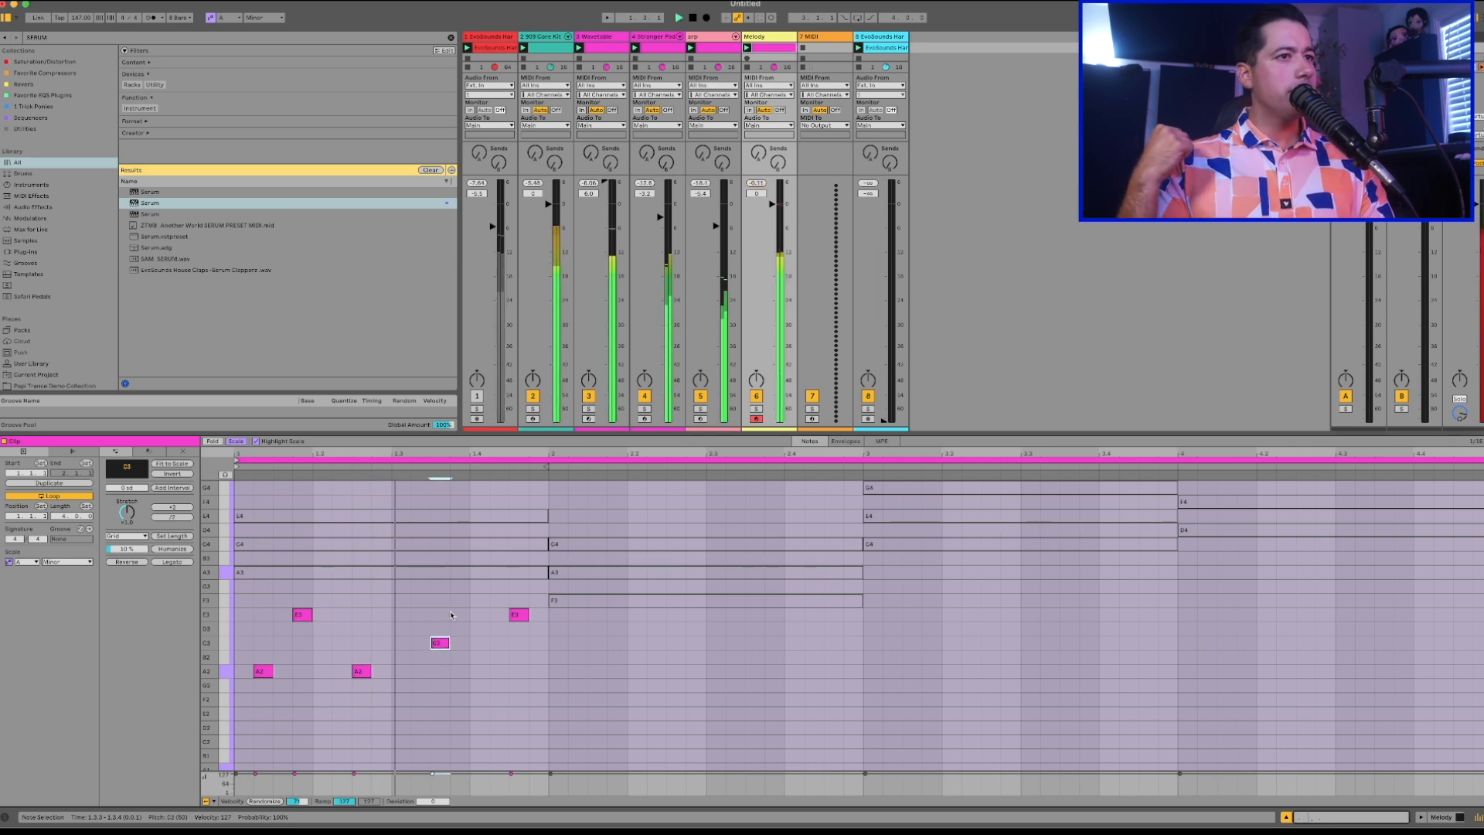
Try the last melody note, at 1.4.3, on several lower pitches including B2 during playback.
click(502, 620)
click(511, 617)
key(Down)
key(Down)
key(Down)
key(Down)
key(Up)
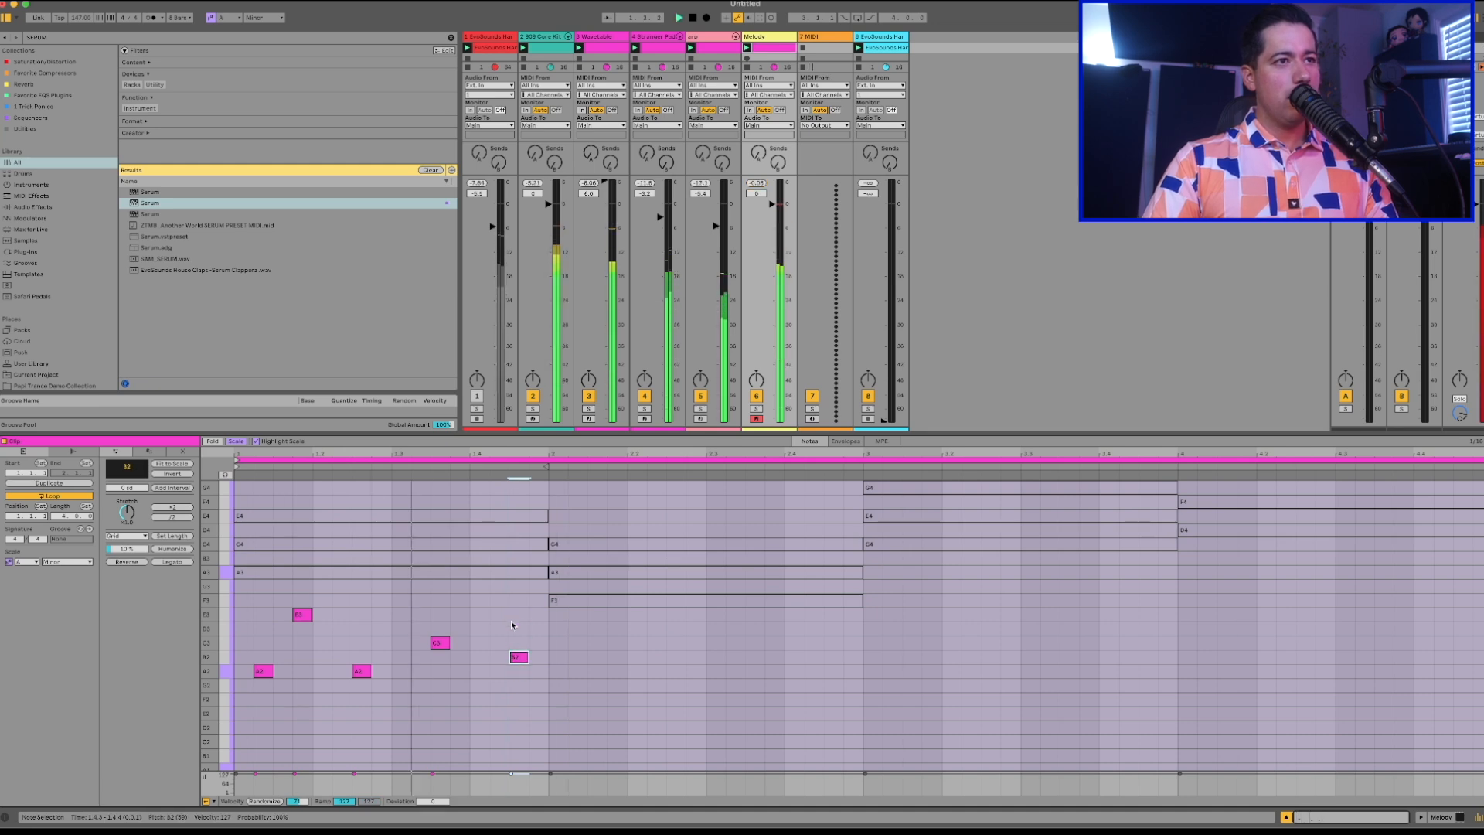
key(Down)
key(Up)
key(Up)
Lower the fourth melody note to A2 and shift the last E3 note one sixteenth earlier to 1.4.2.
drag(443, 646, 444, 677)
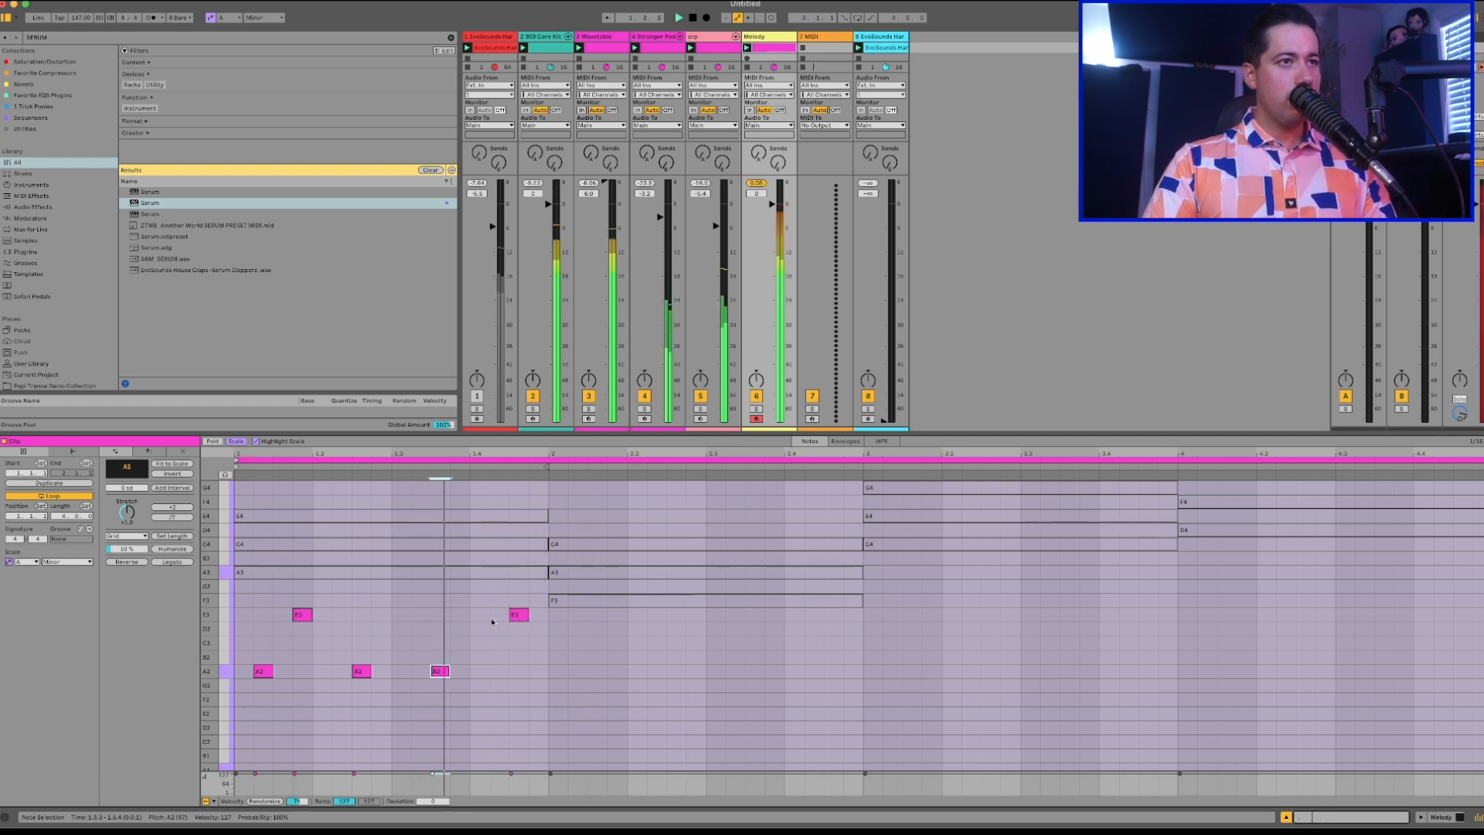
drag(514, 616, 495, 616)
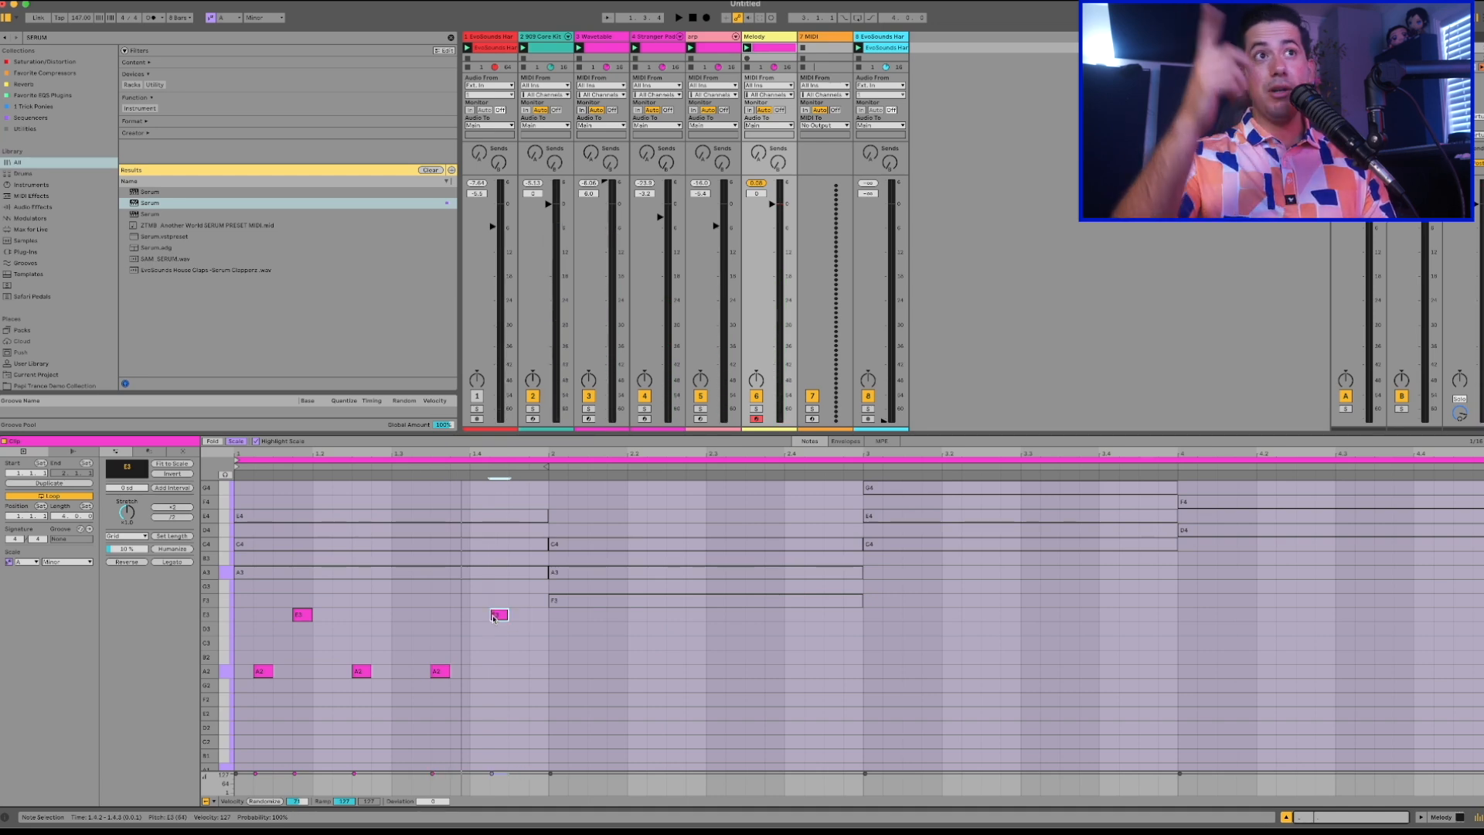
Move the last melody note to C3 at 1.3.4 and add an A2 note at 1.4.3 and an E3 note at 1.4.4.
key(space)
drag(493, 618, 498, 649)
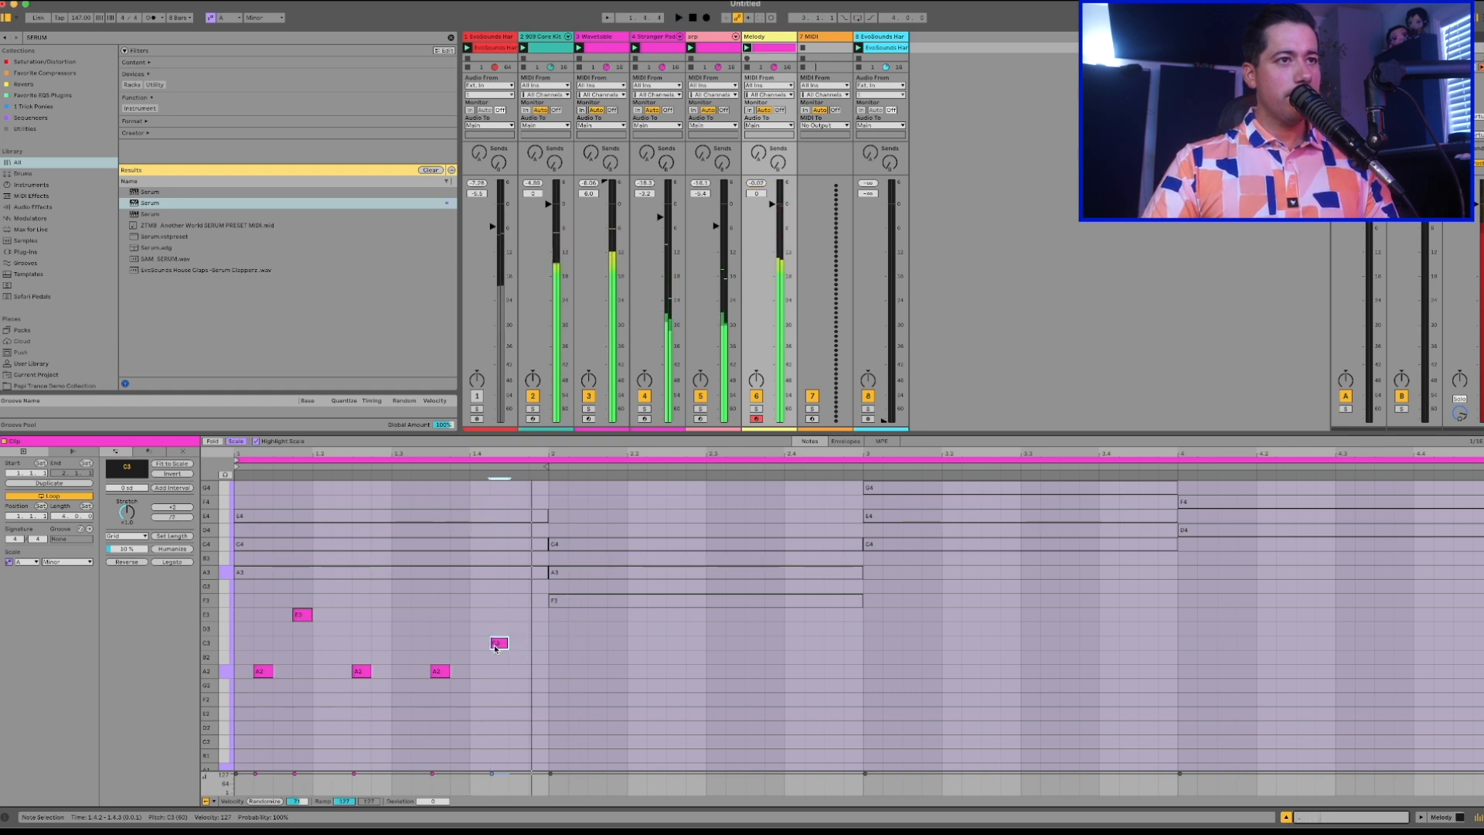
mouse_move(499, 643)
mouse_down()
mouse_move(508, 623)
mouse_move(507, 653)
mouse_up()
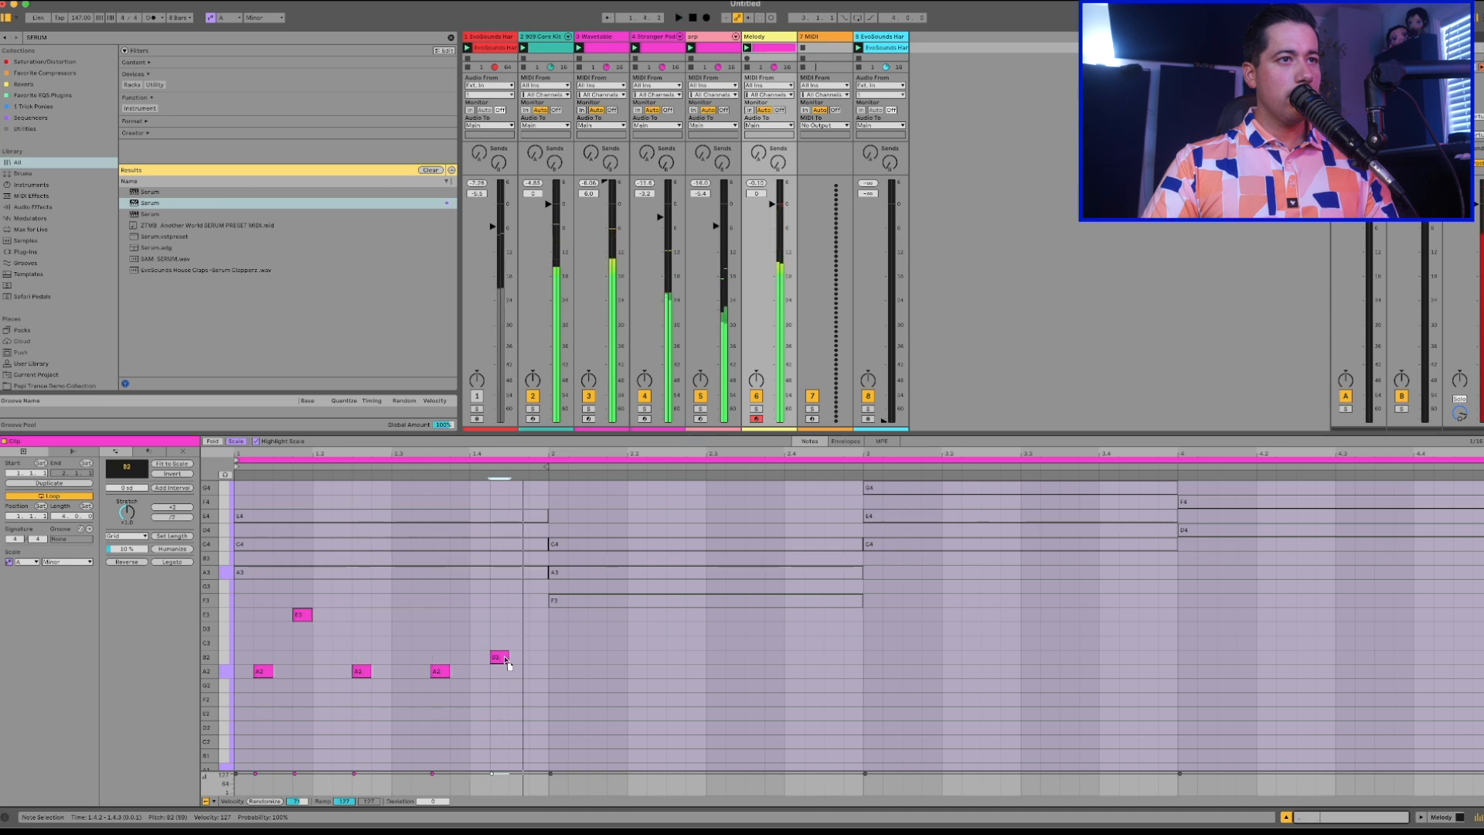
drag(500, 663, 470, 651)
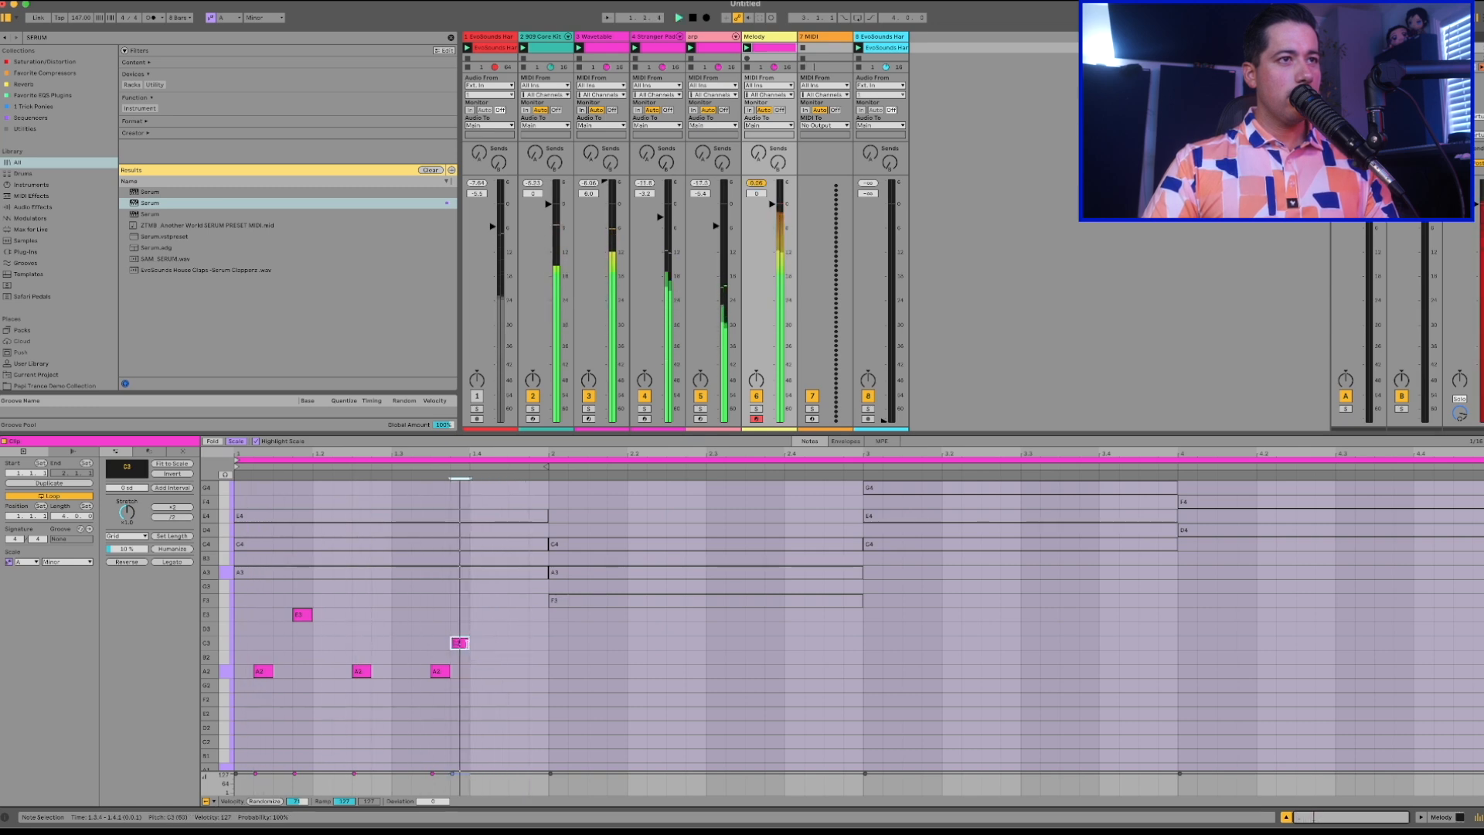
double_click(539, 615)
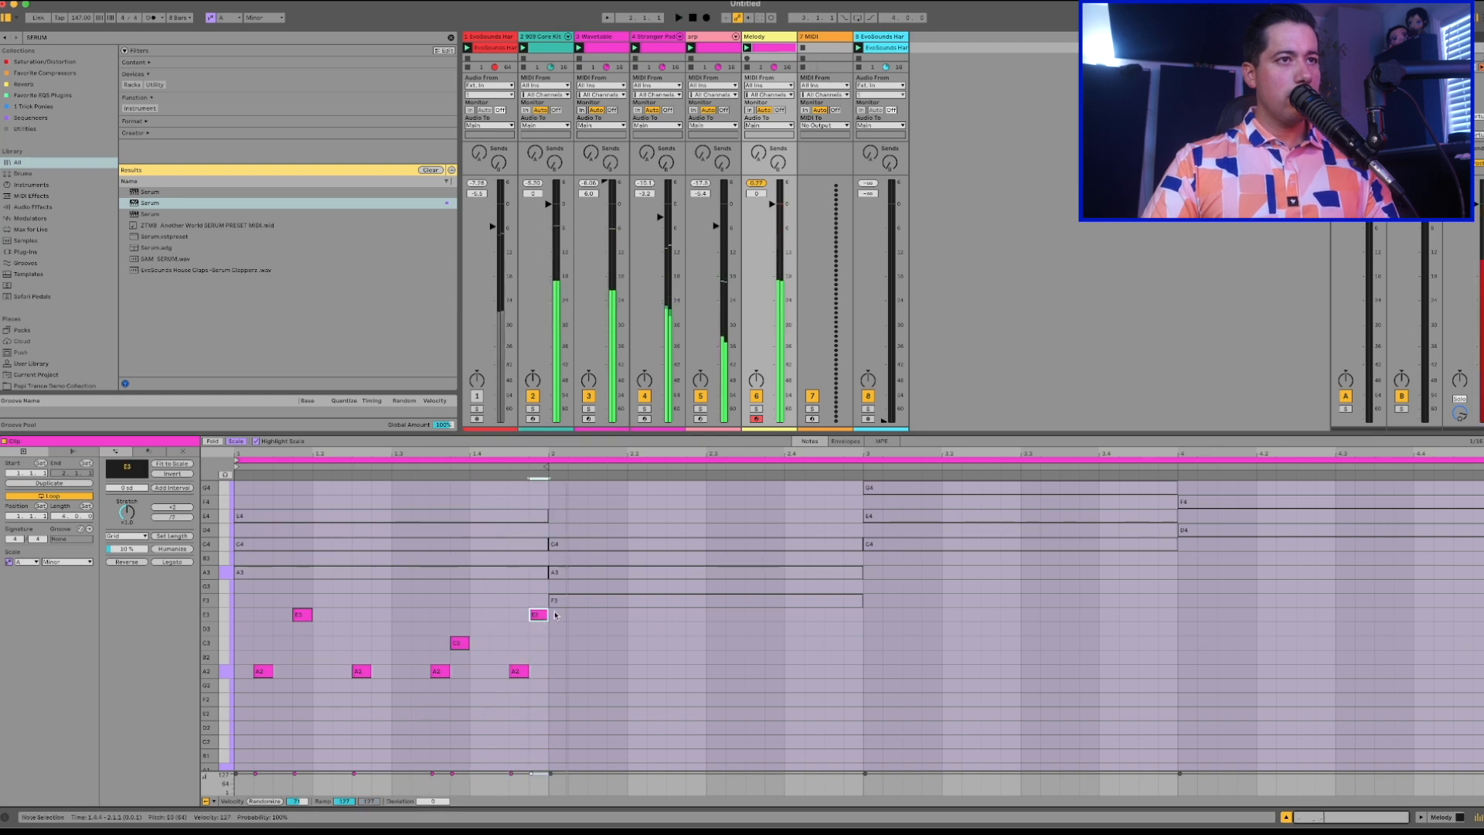
Audition the second chord's notes and raise the third melody note, at 1.2.3, to E3.
scroll(555, 615, up, 1)
click(559, 609)
click(569, 594)
click(573, 556)
key(space)
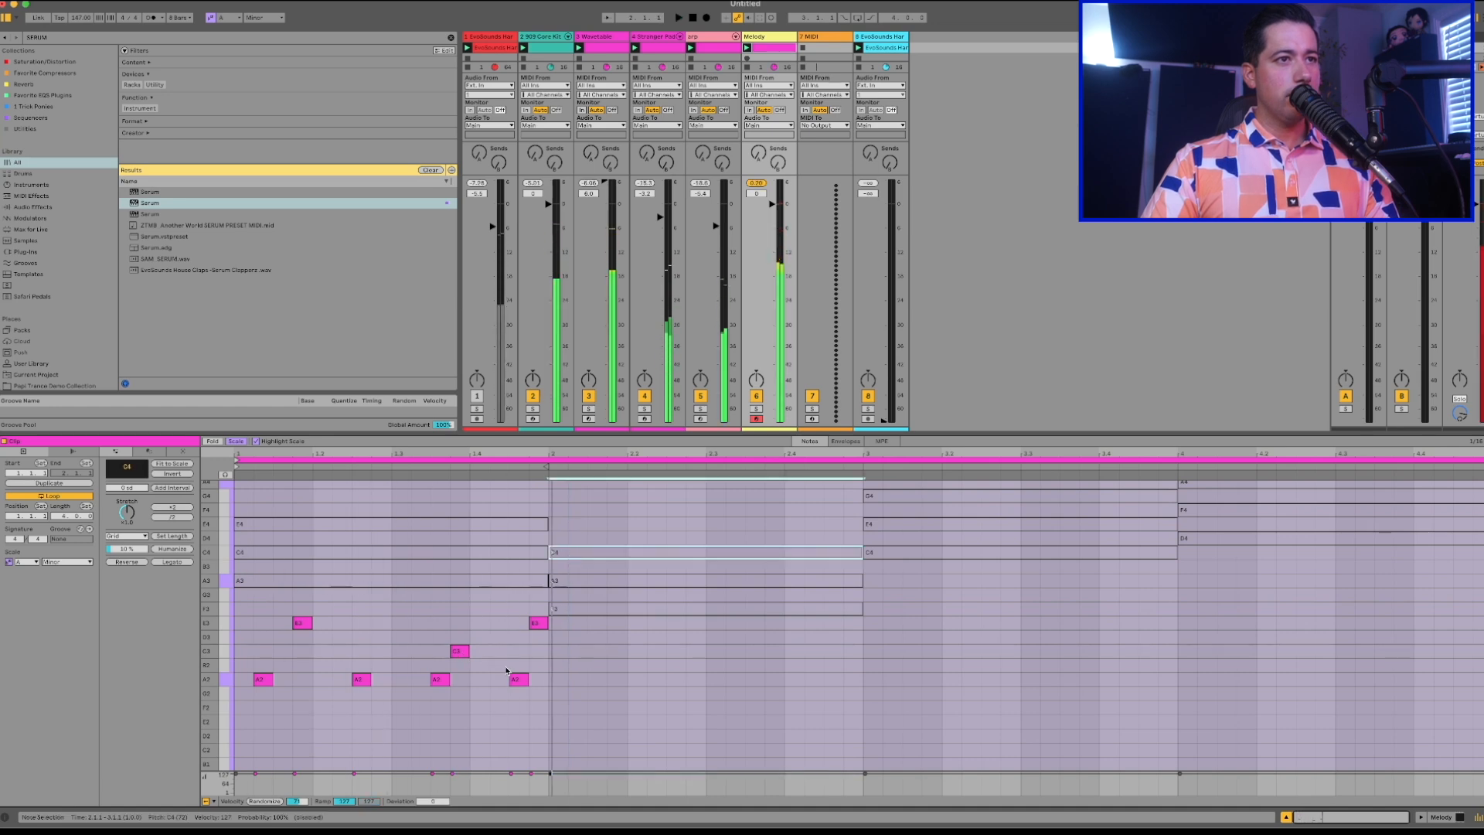
drag(361, 680, 360, 624)
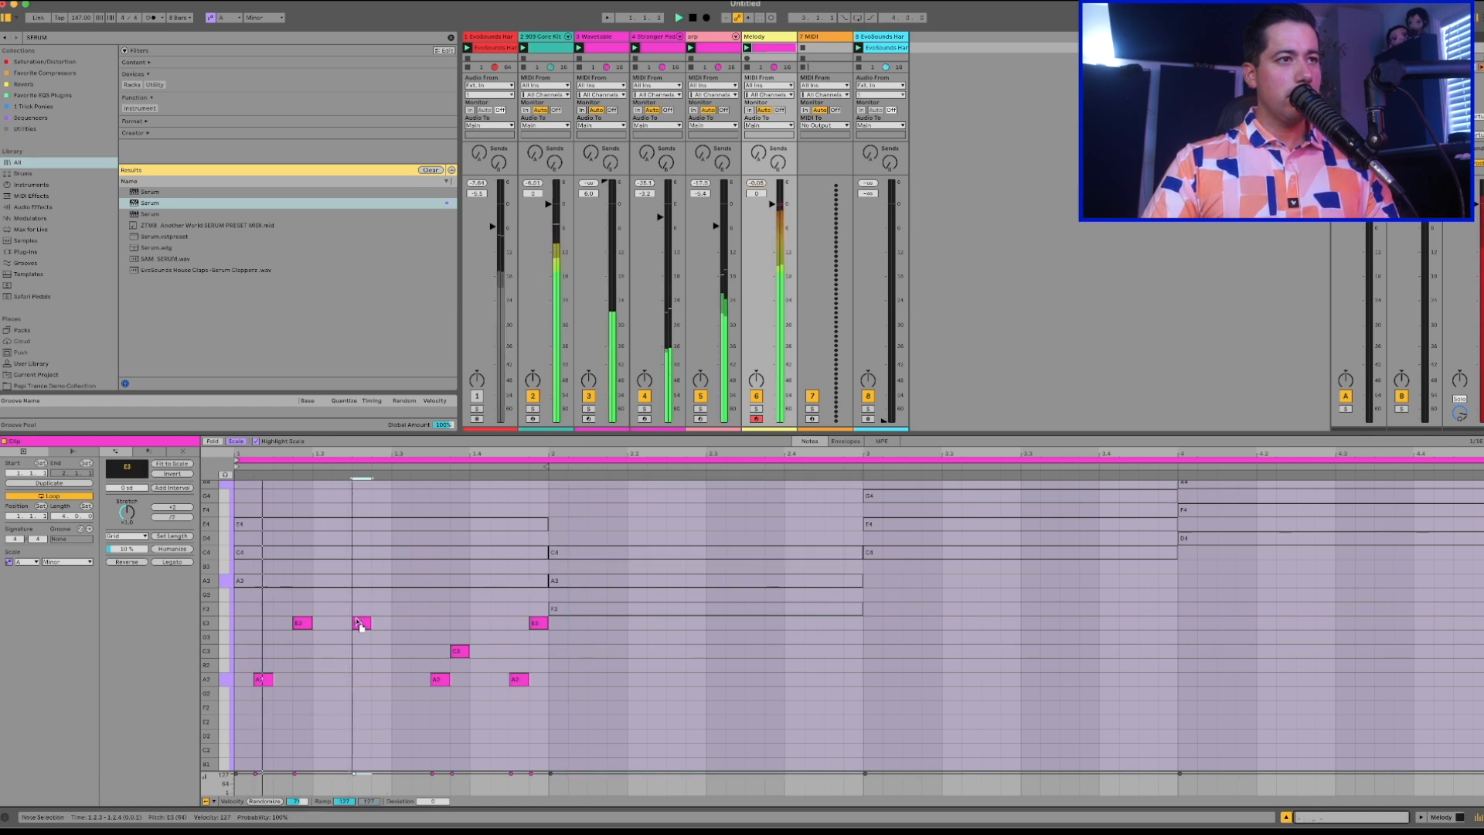
Try the fourth melody note, at 1.3.3, on E3 and return it to A2 during playback.
drag(446, 681, 451, 624)
click(525, 680)
key(space)
drag(439, 623, 441, 679)
Delete the C3 note at 1.3.4 and lower the last melody note, at 1.4.4, to C3.
click(458, 653)
key(Delete)
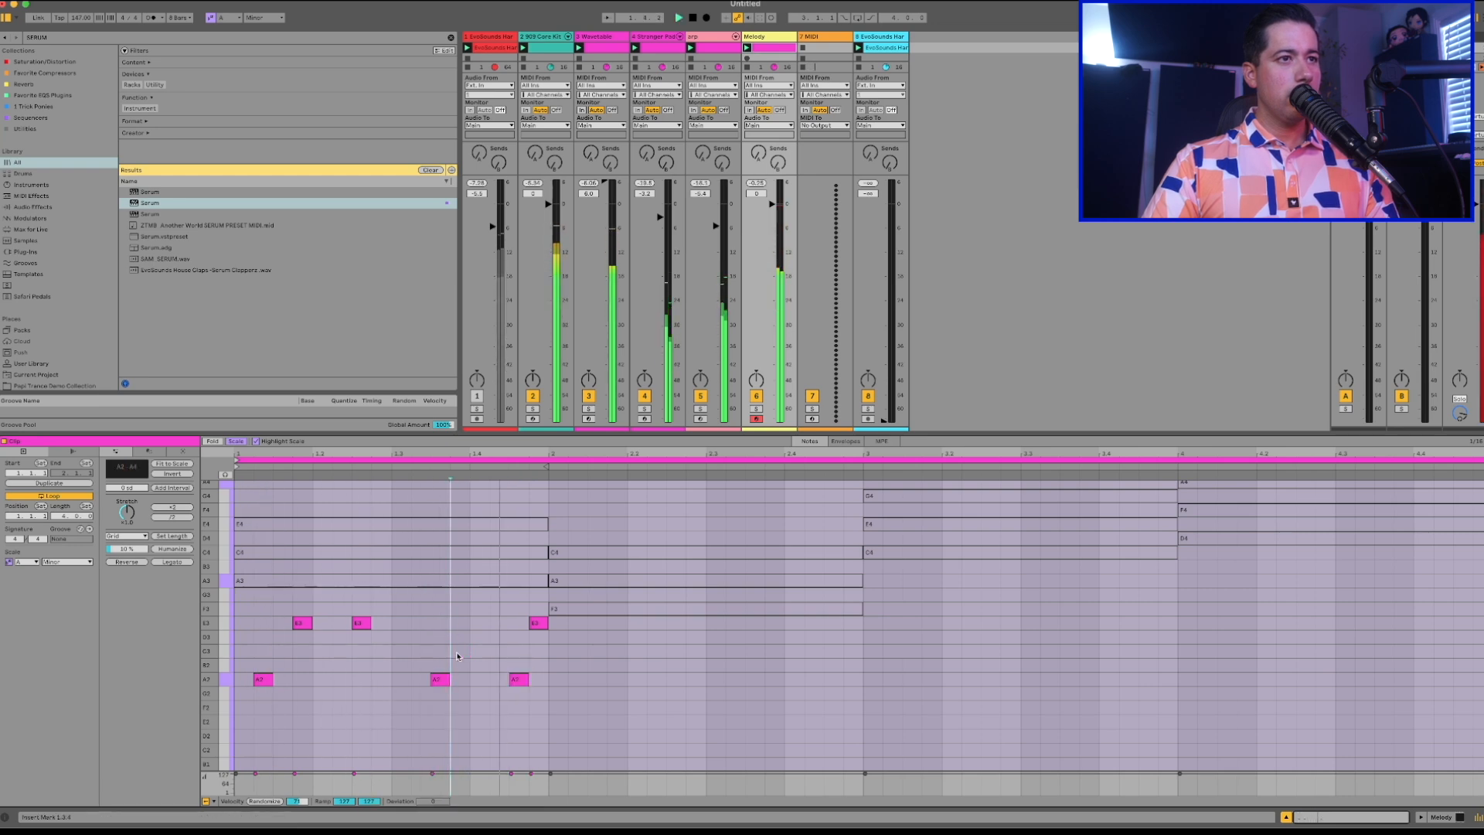
drag(536, 623, 537, 651)
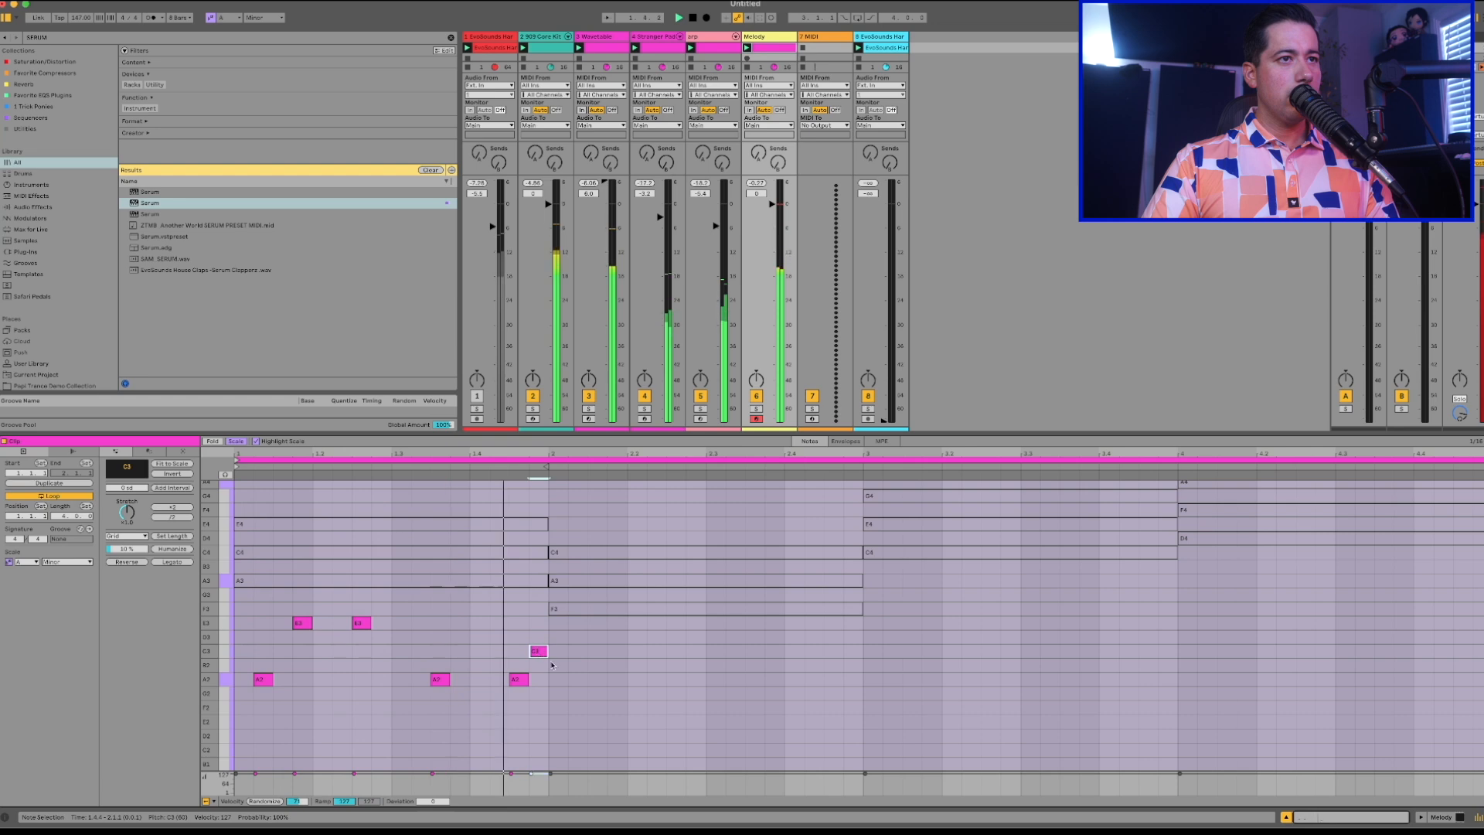
key(space)
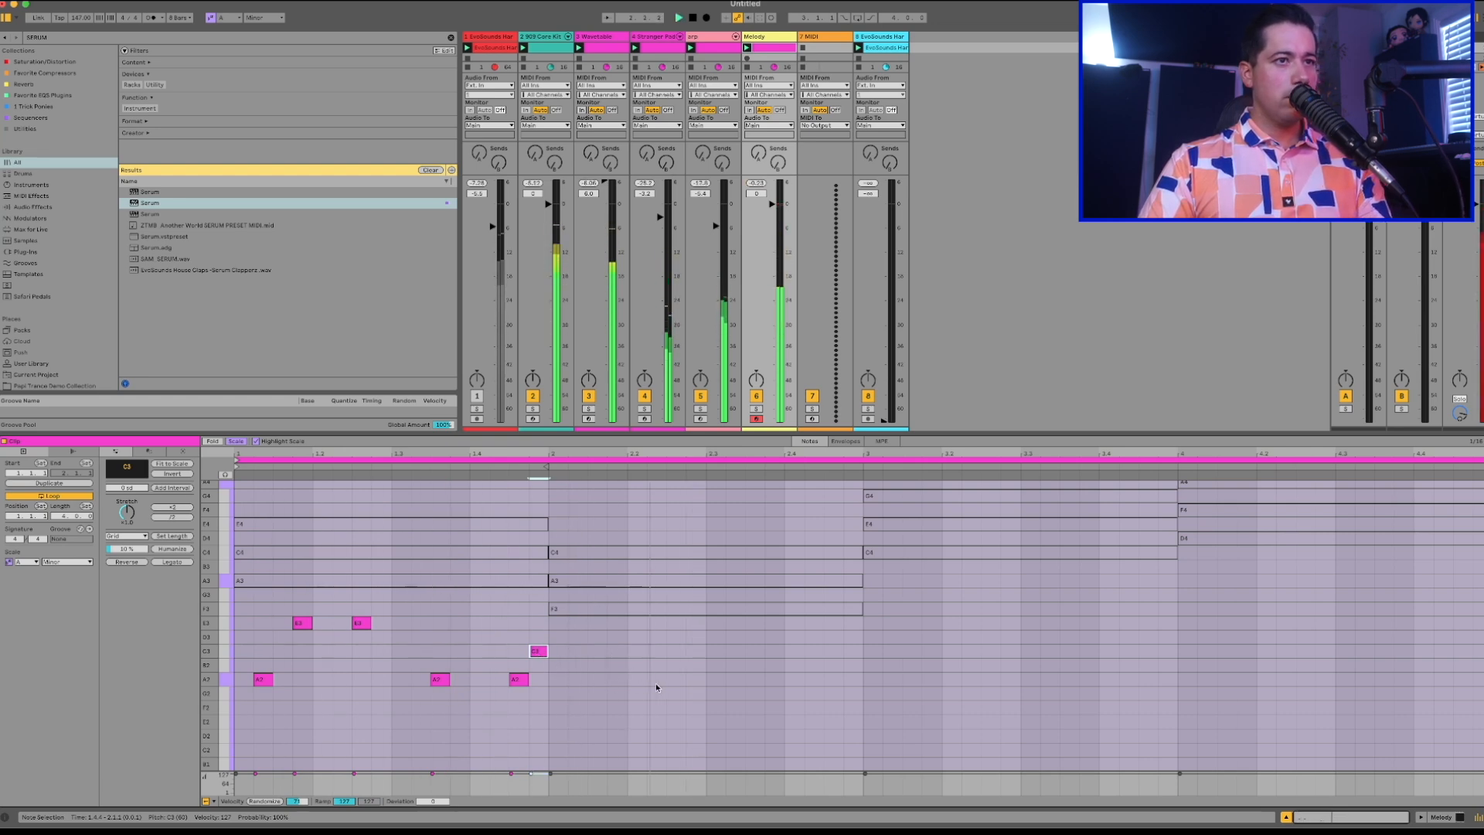
Add three A2 melody notes, each two sixteenths long, at 2.2.3, 2.3.3 and 2.4.3, and play the track.
click(600, 680)
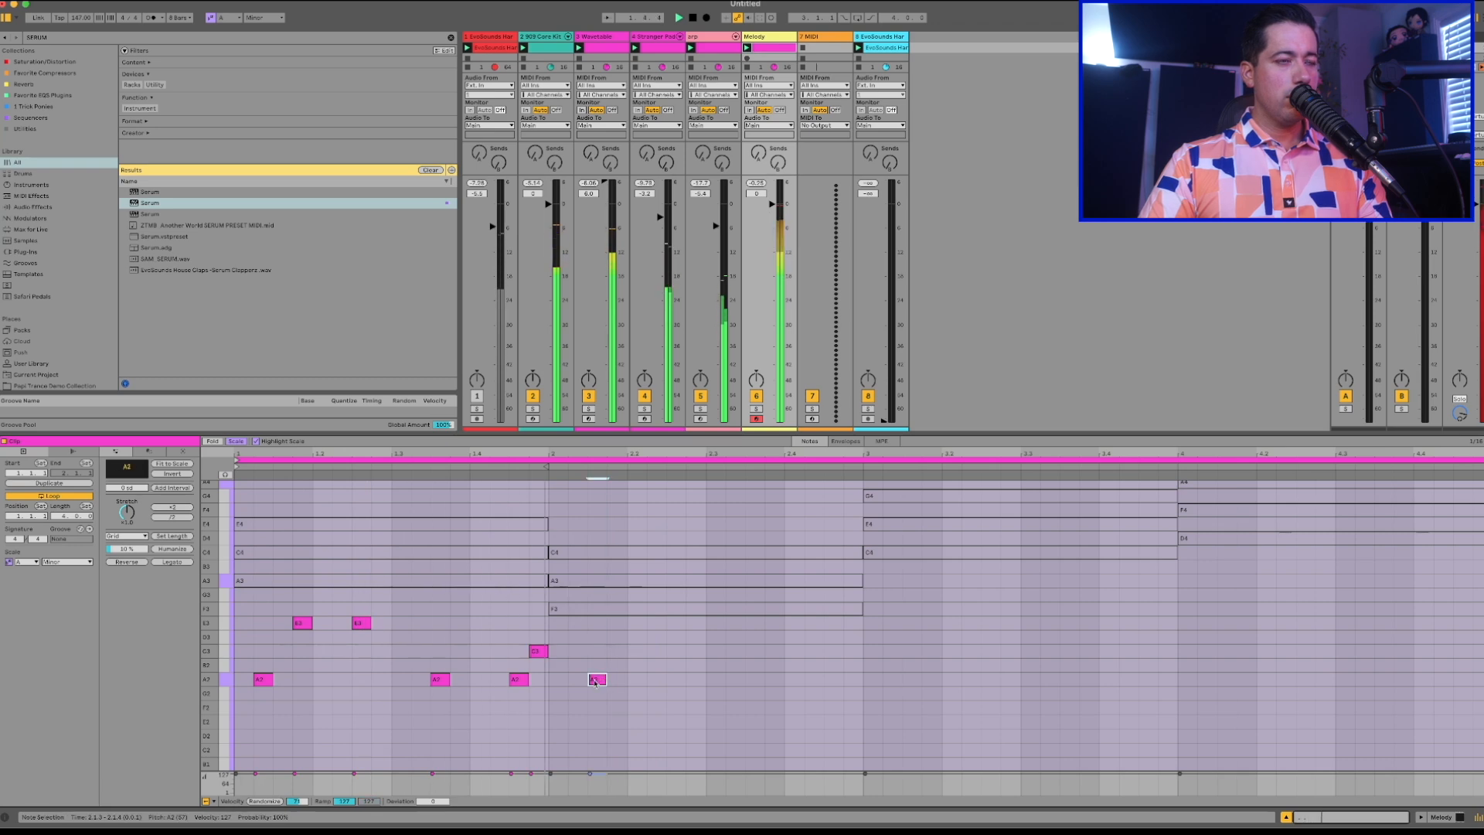
drag(601, 680, 619, 684)
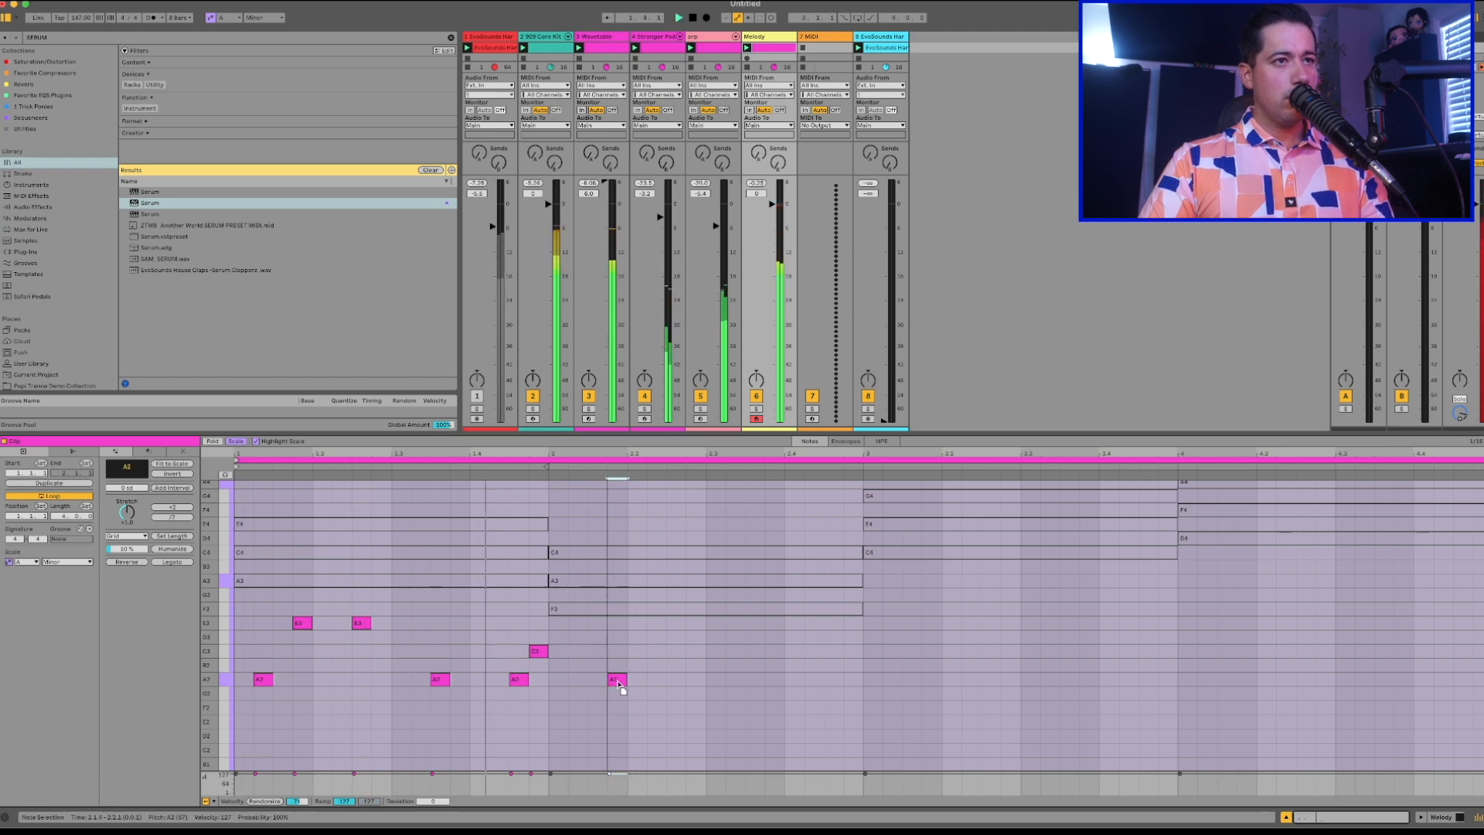
drag(621, 685, 782, 684)
double_click(757, 684)
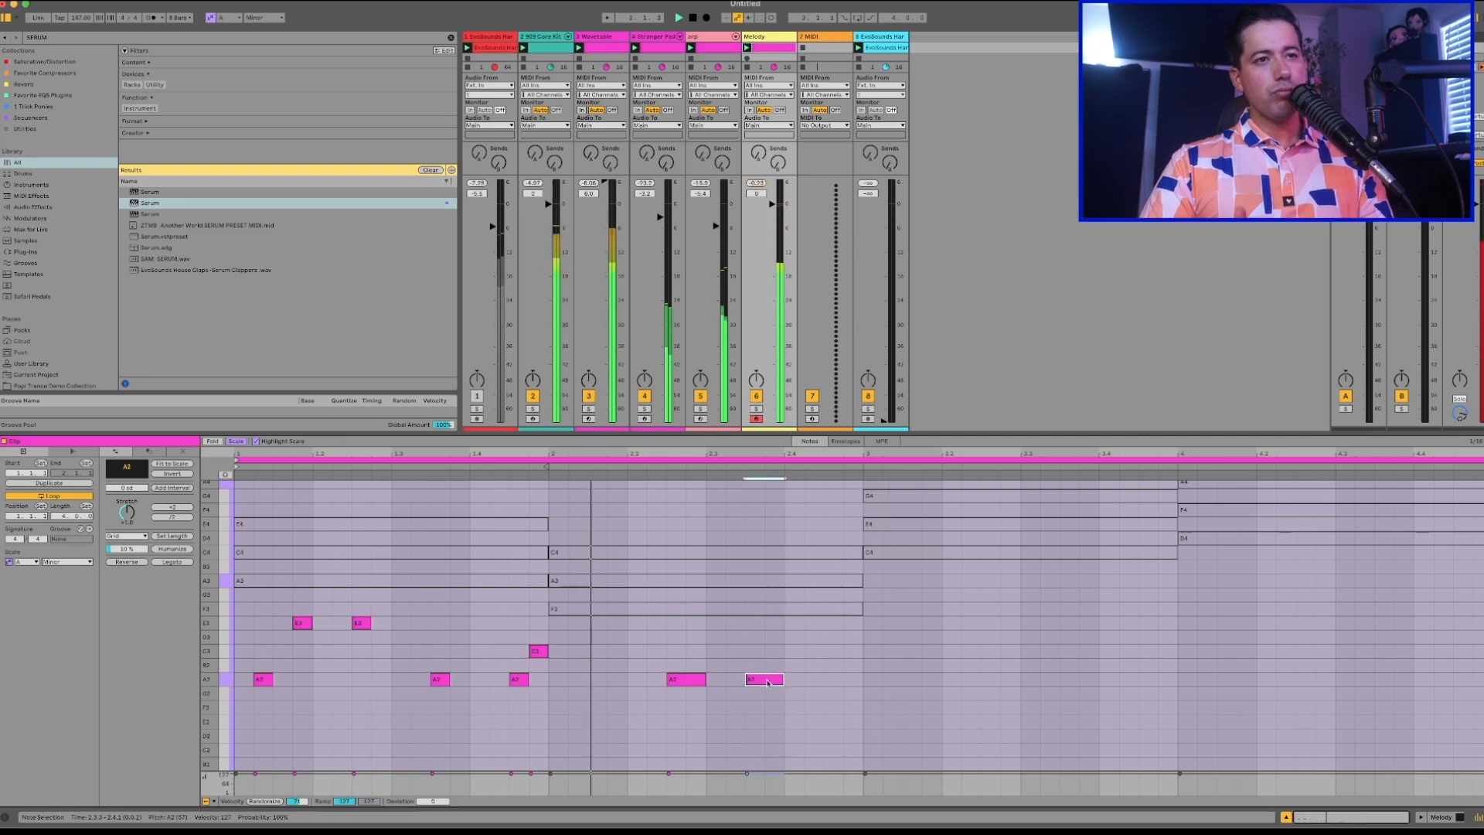
double_click(831, 682)
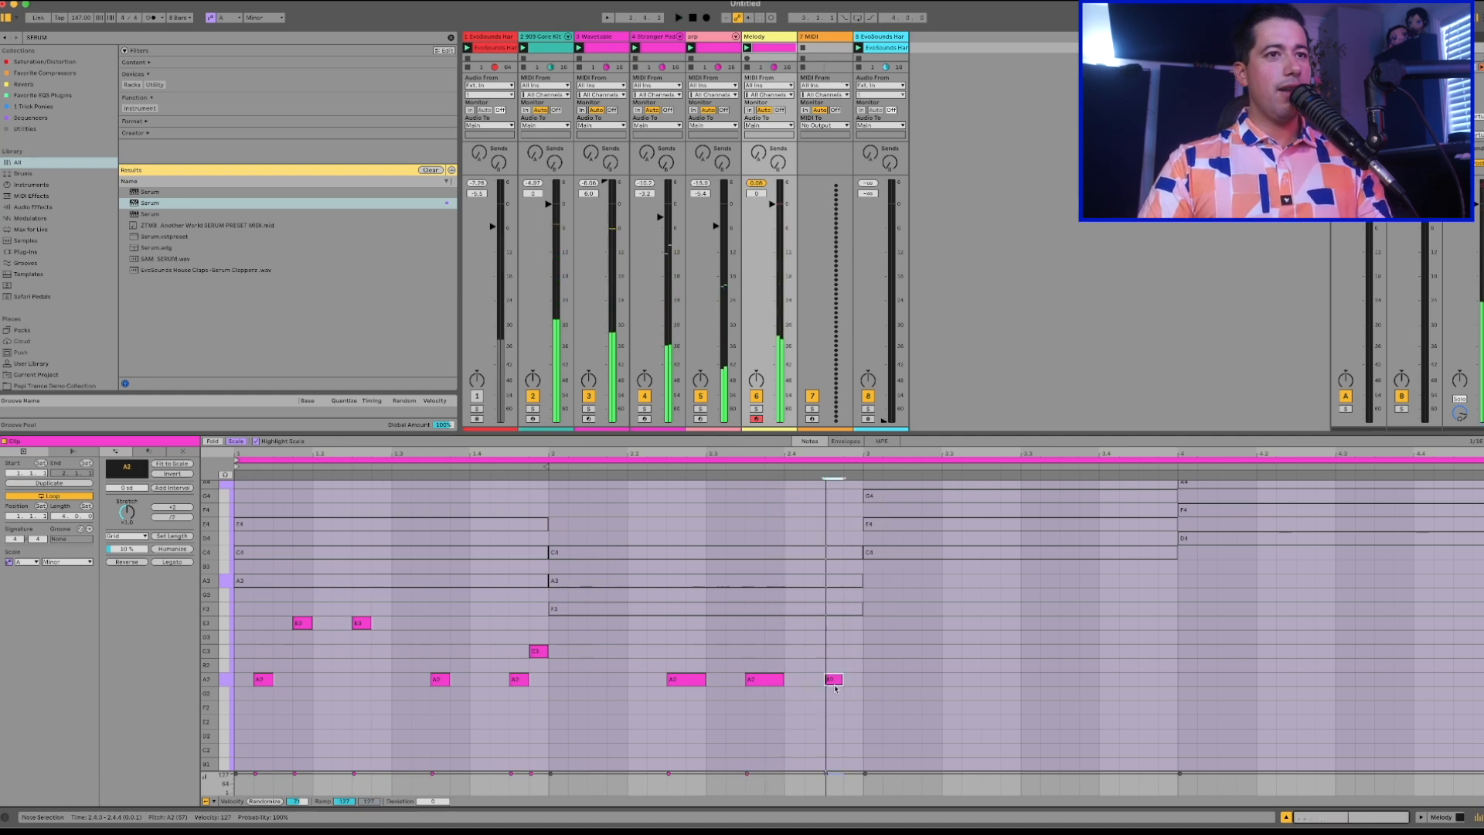
drag(842, 680, 862, 679)
key(space)
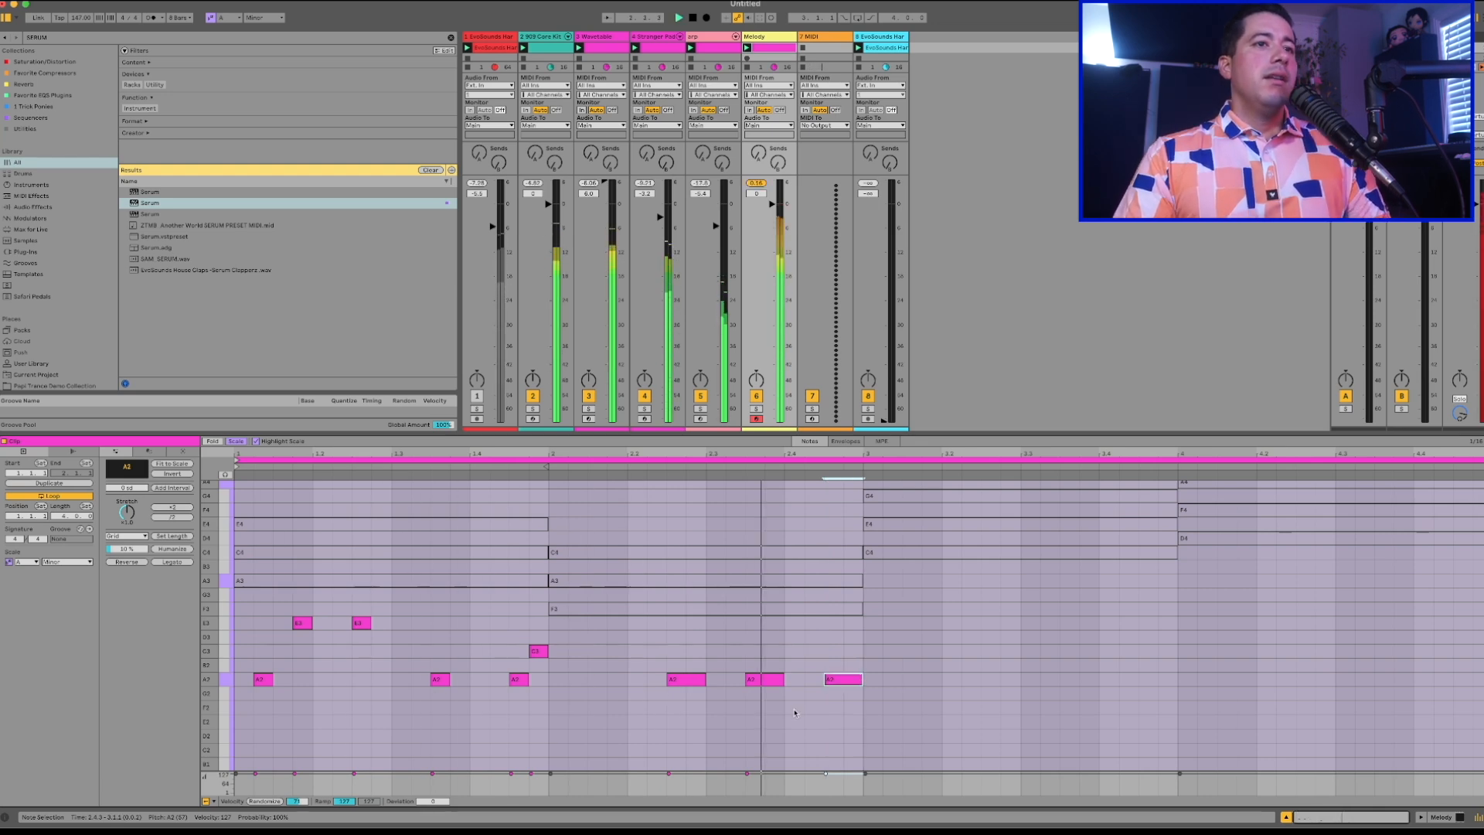
Raise the three second-bar melody notes together from A2 to C3 and listen to the result.
drag(853, 698, 683, 656)
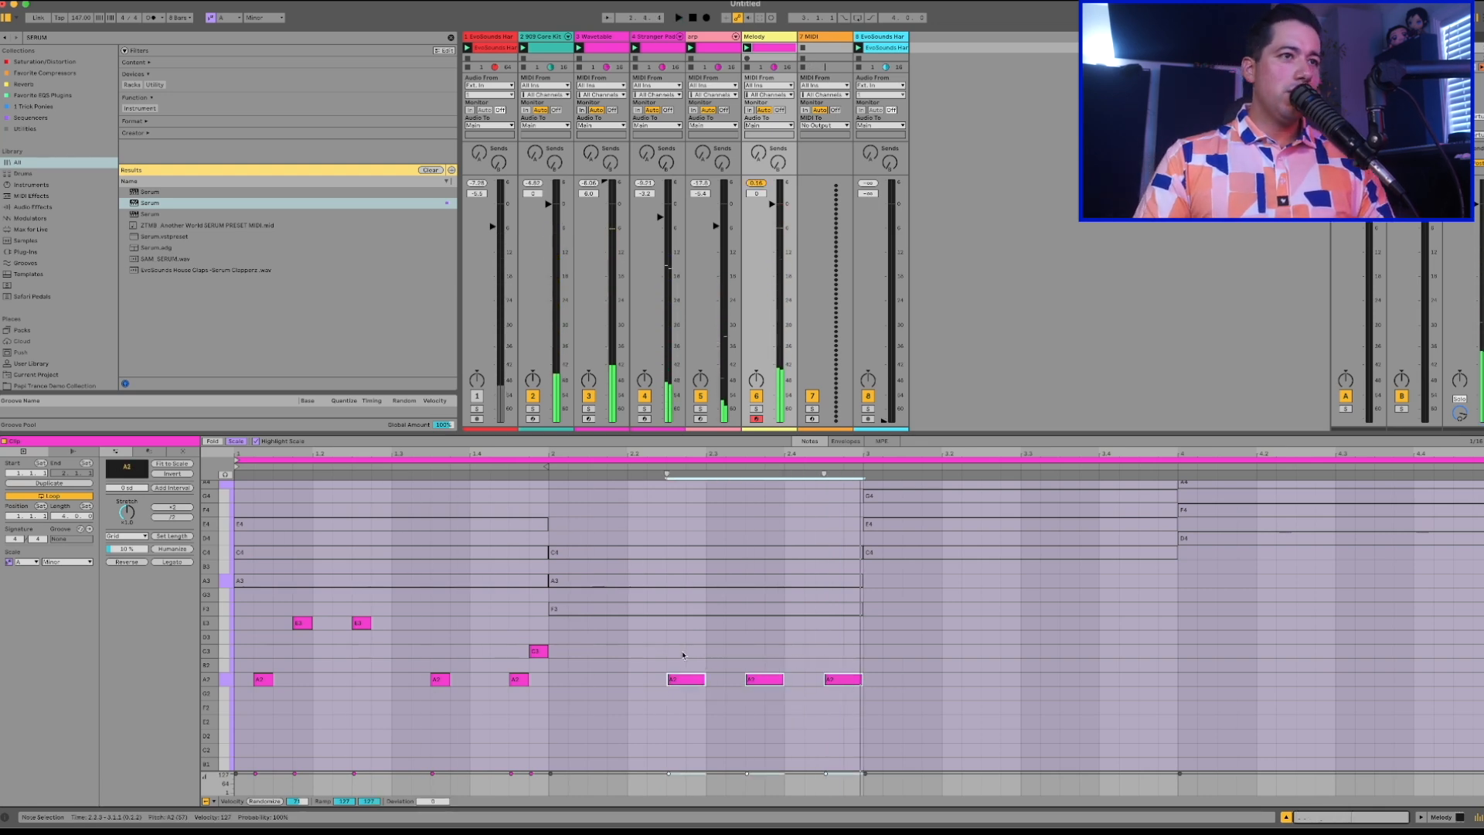
key(Up)
key(Up)
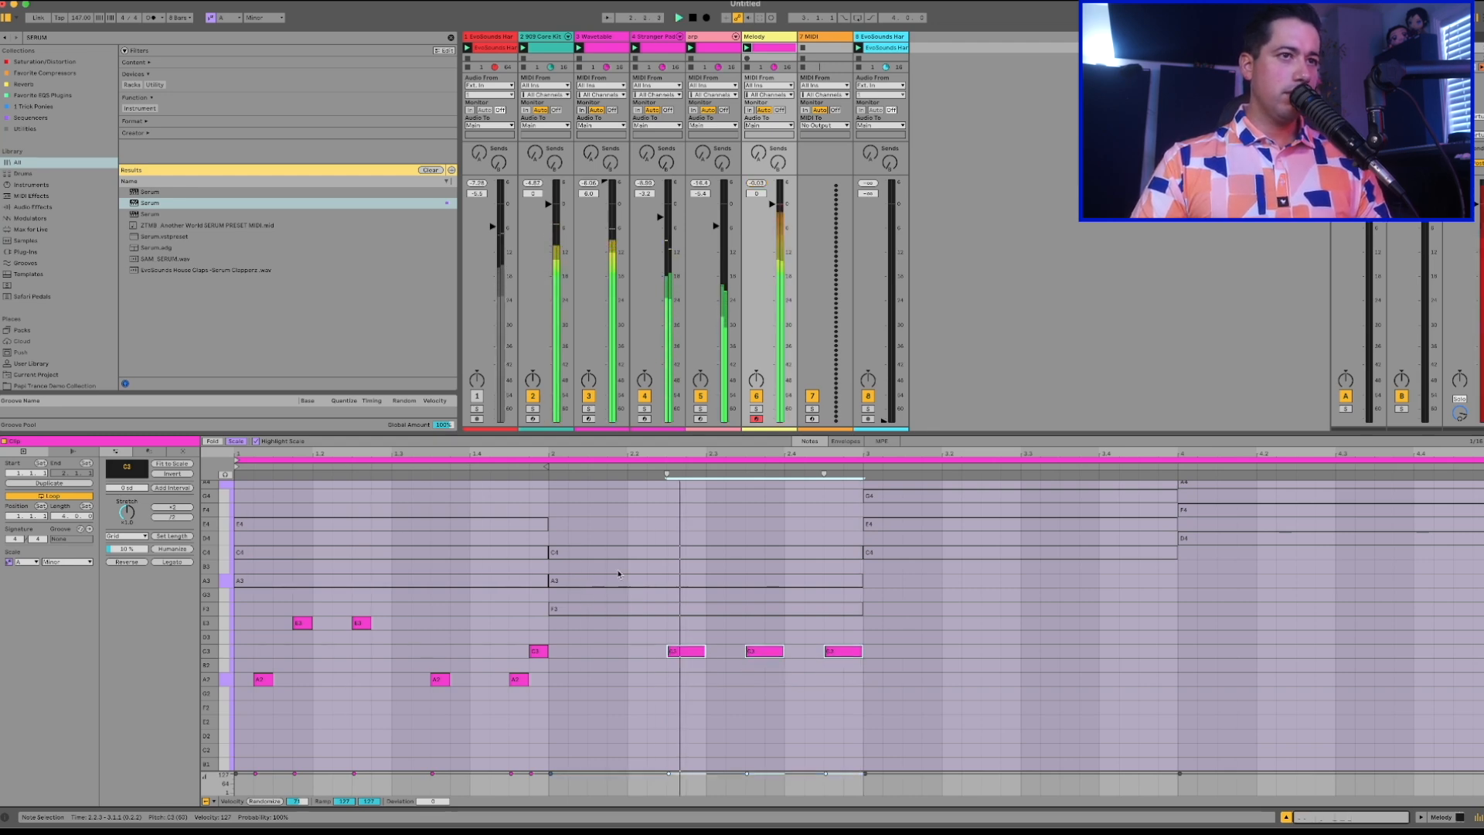
key(space)
Copy the first bar's melody notes into the third bar.
click(876, 554)
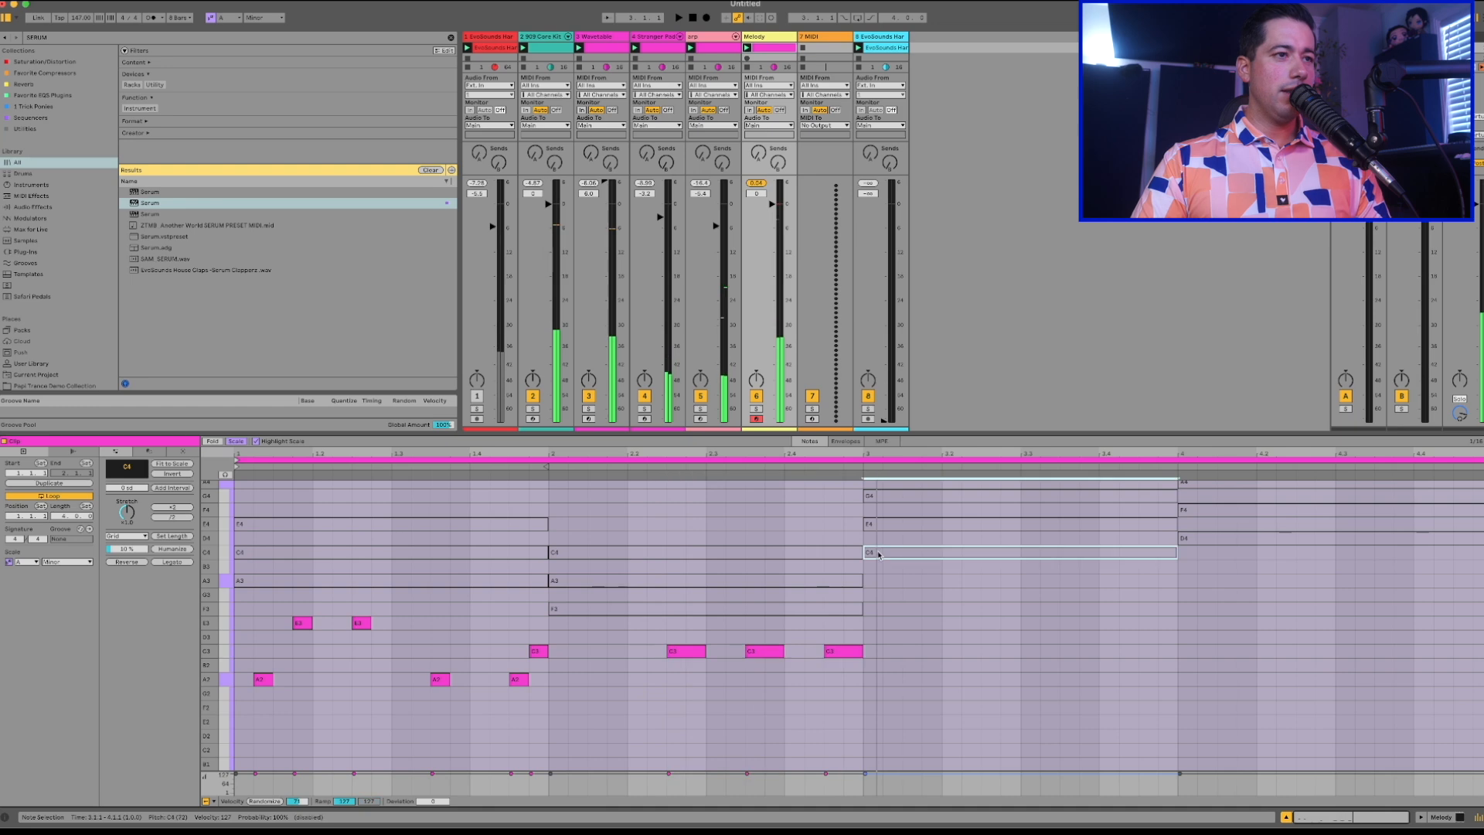
drag(548, 730, 237, 607)
key(ctrl+v)
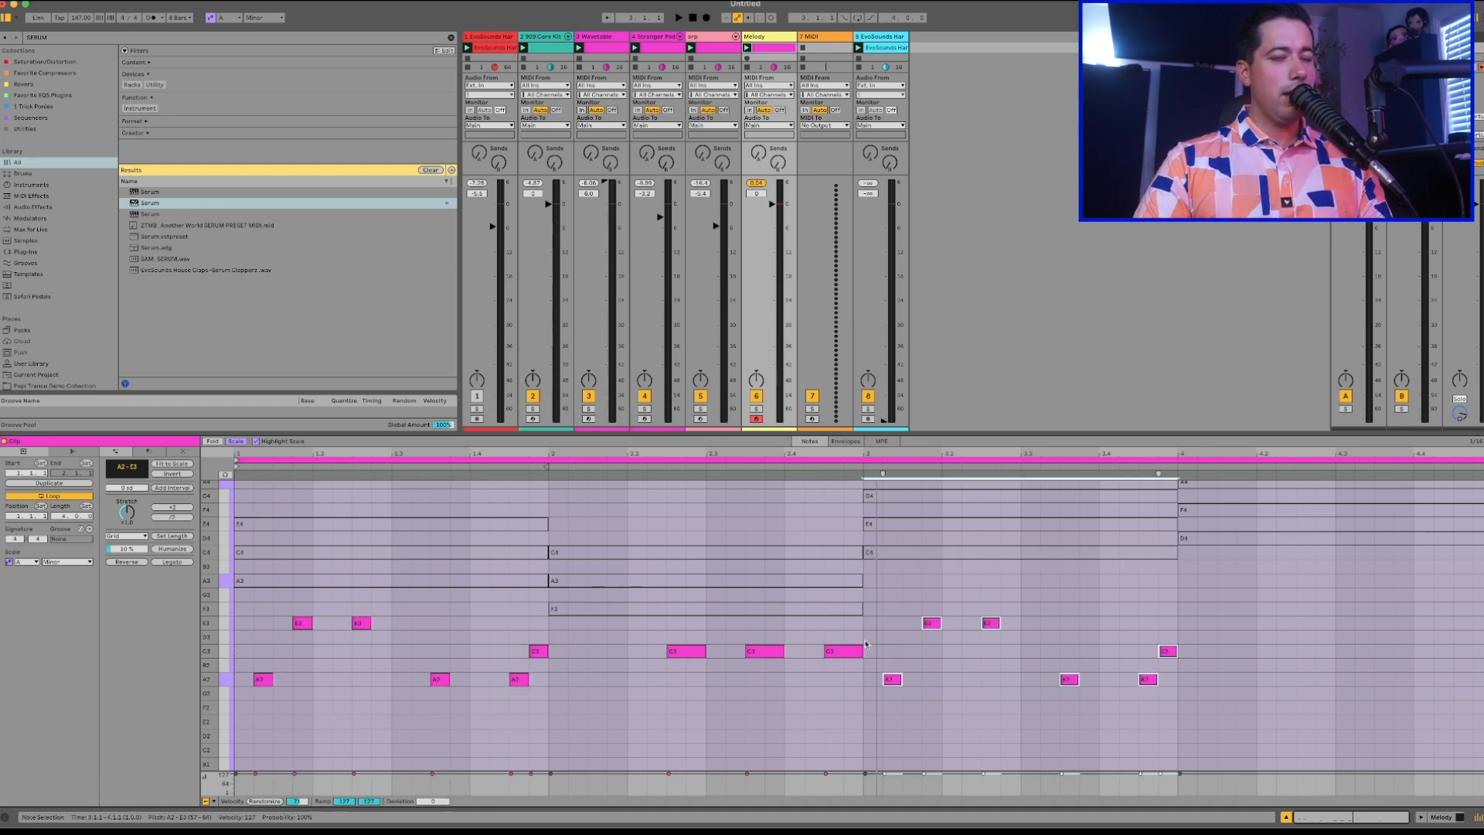
Try the copied third-bar notes two scale steps higher, return them to A2 through E3, and play the track.
key(Up)
key(Up)
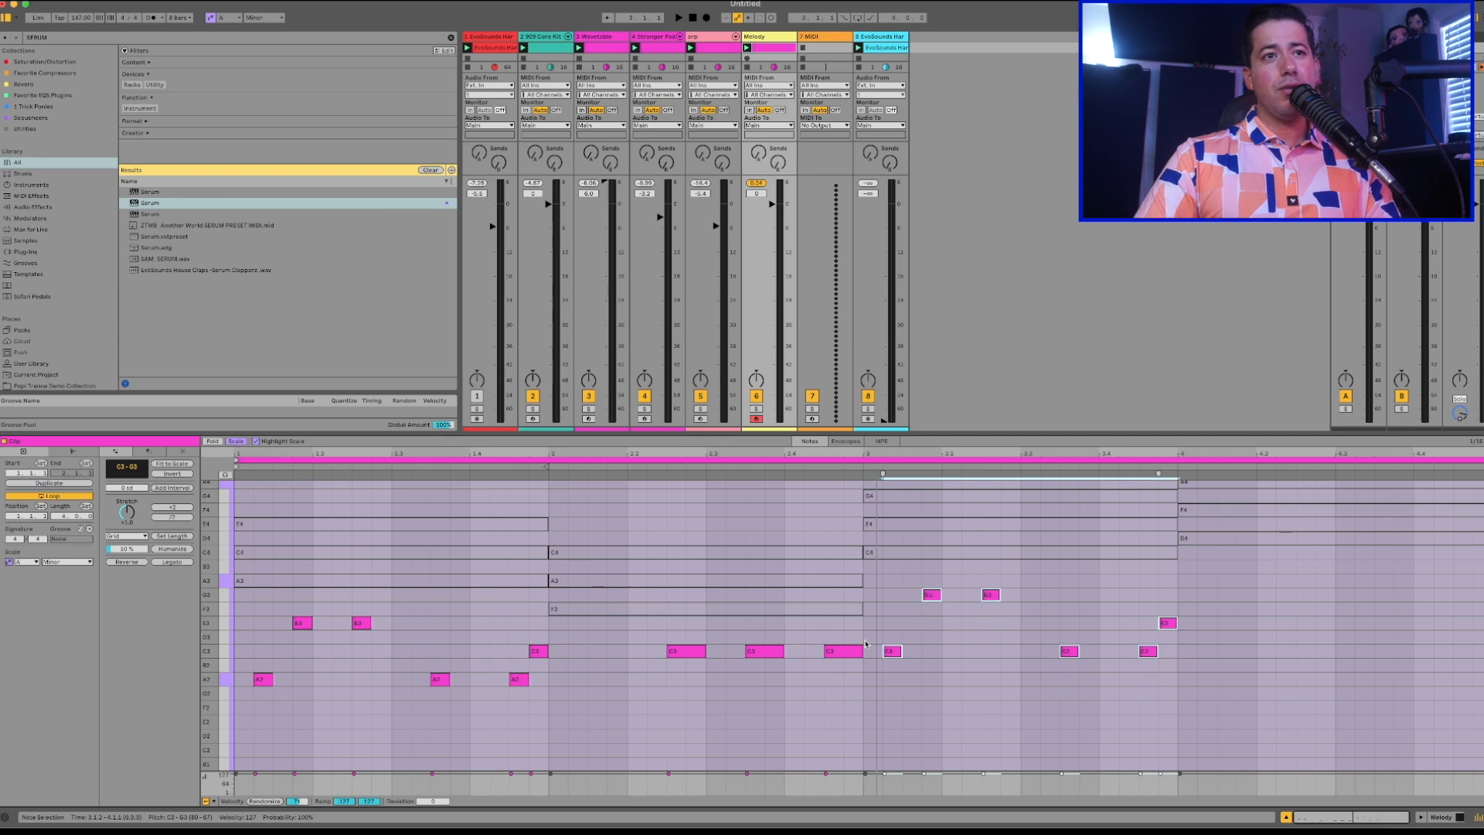
key(Down)
key(Down)
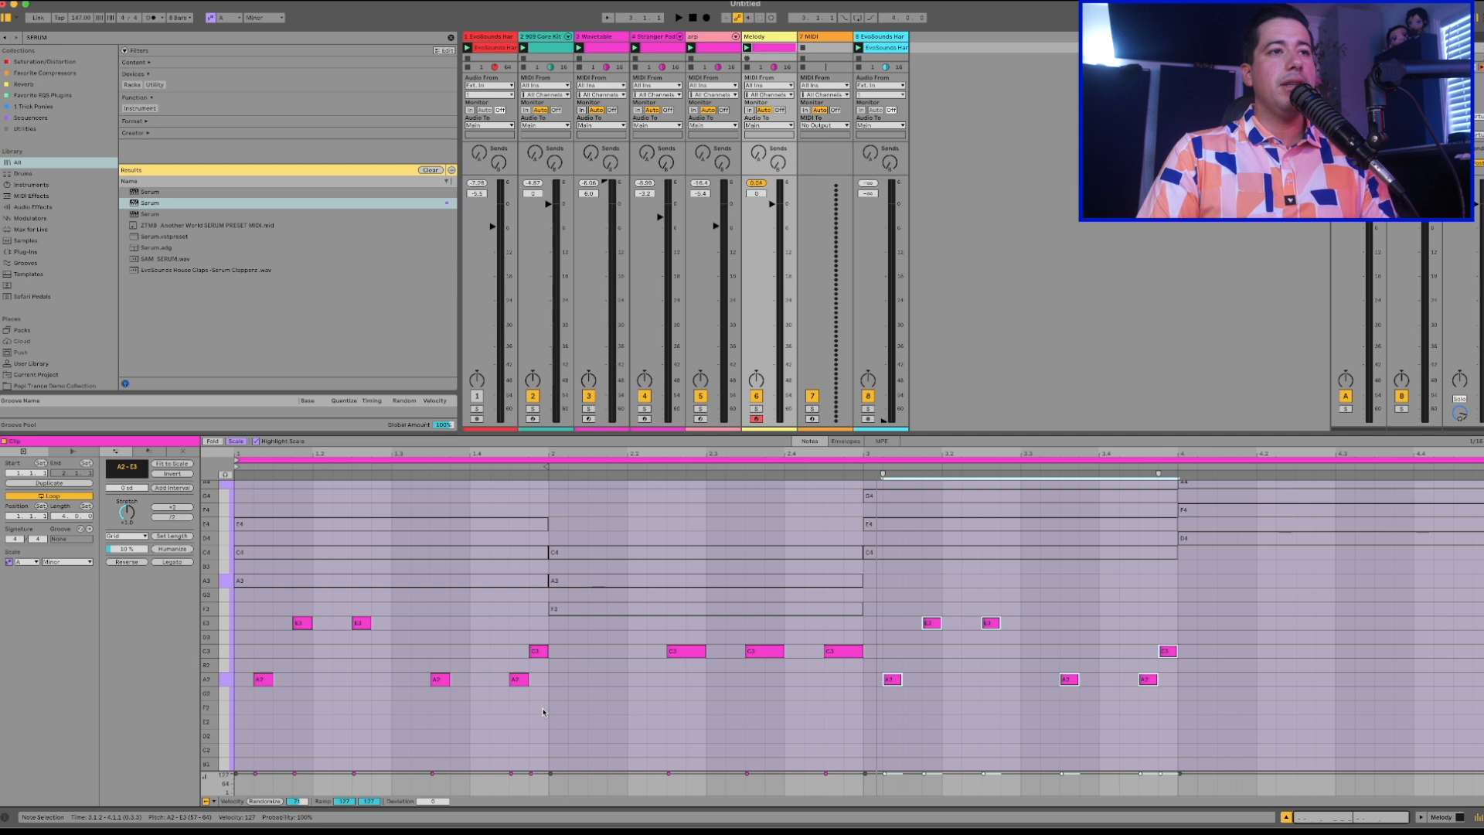
drag(551, 711, 1482, 633)
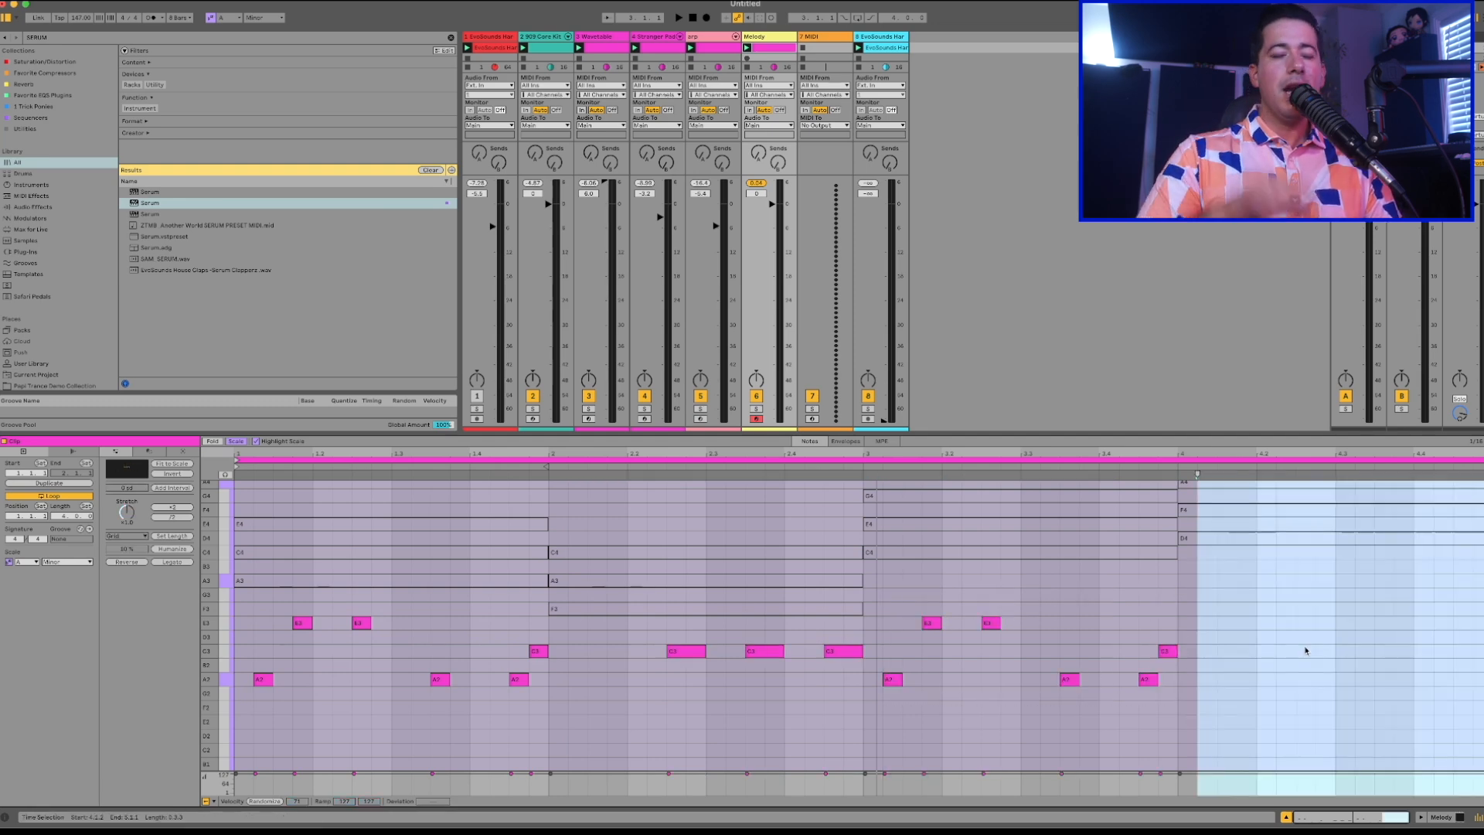
drag(1189, 728, 1481, 672)
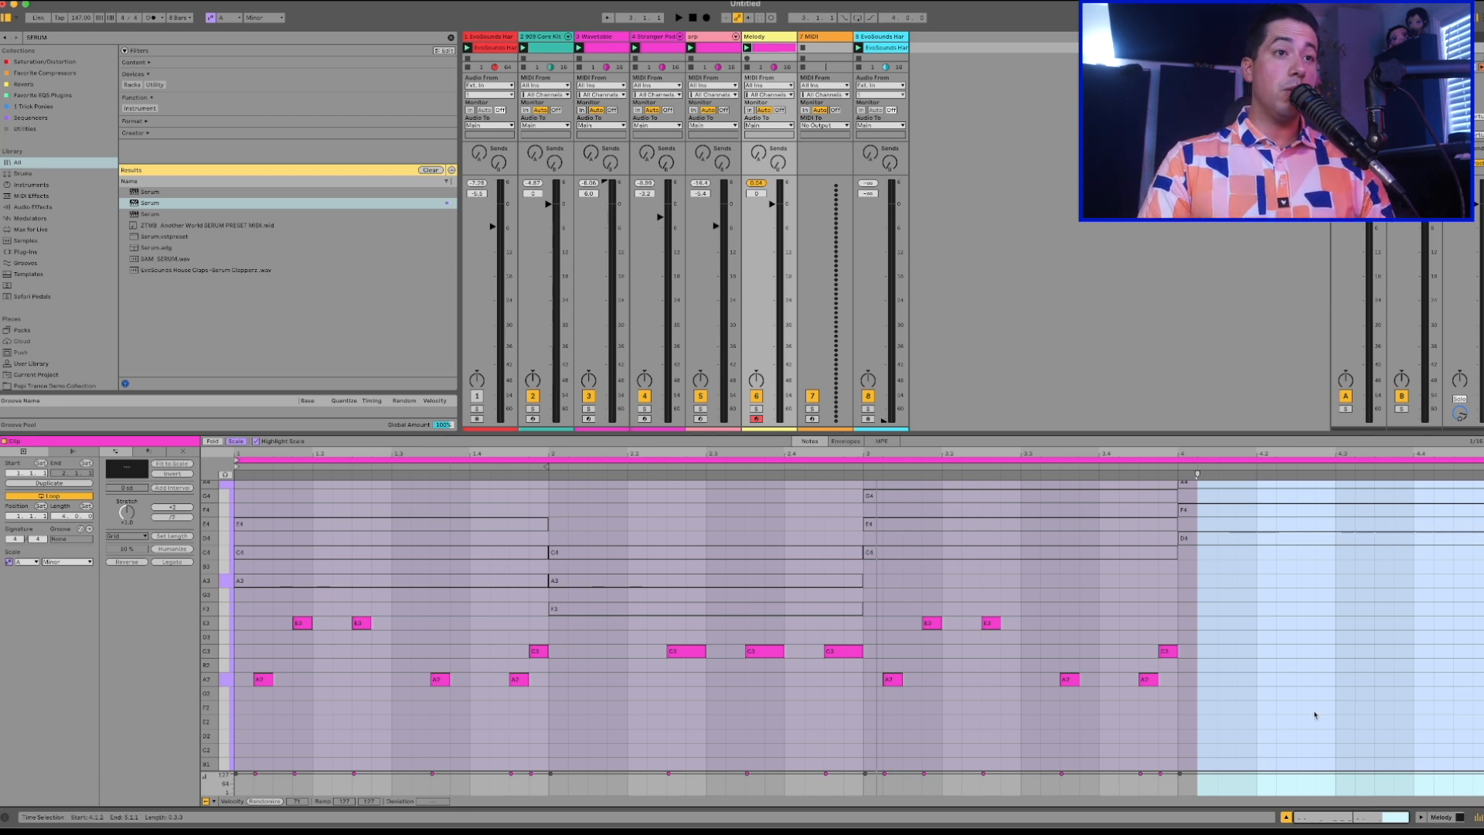
key(space)
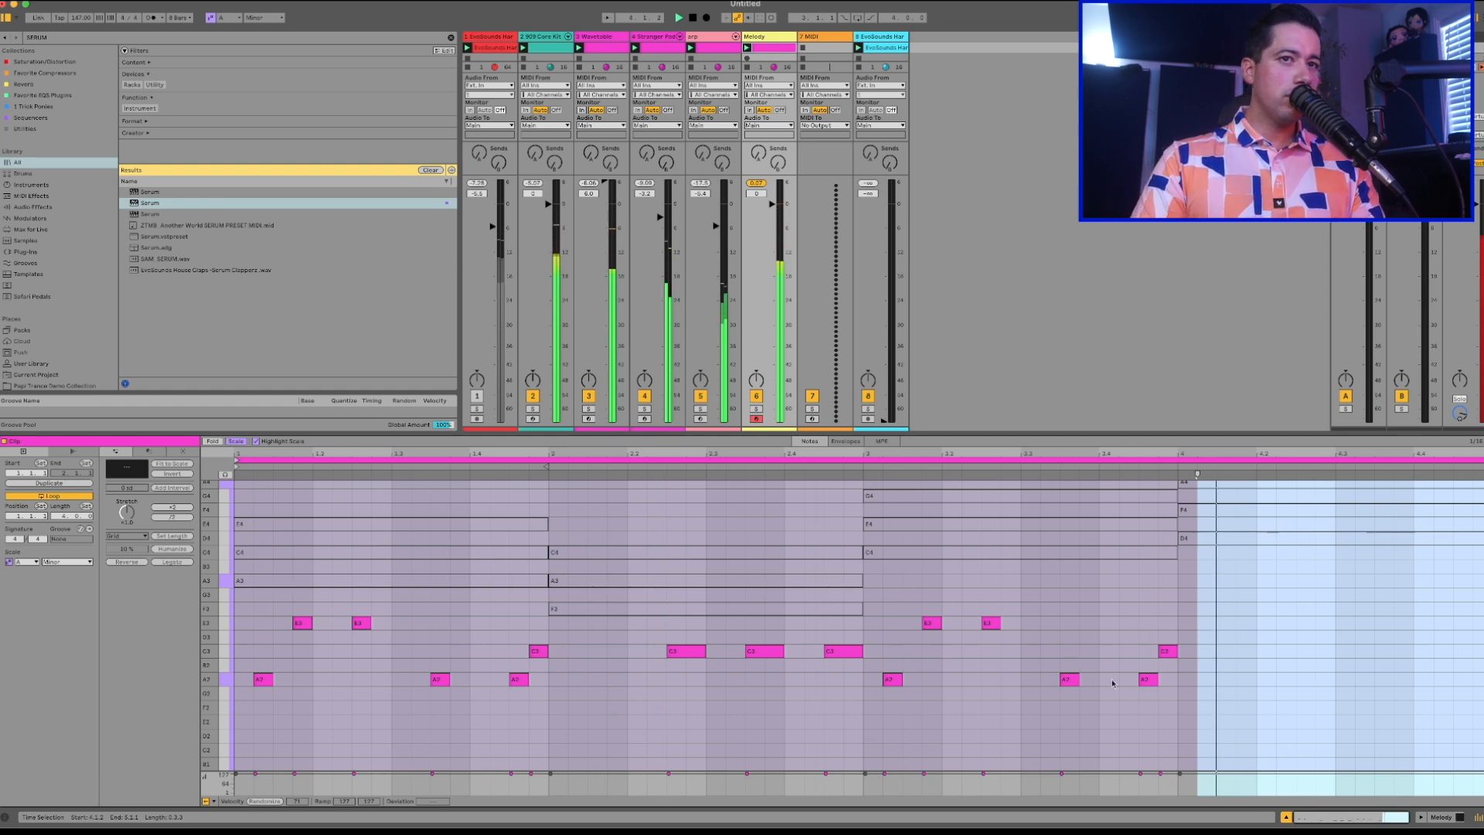
Raise all third-bar melody notes two scale steps, so the pattern spans C3 to G3, and listen to it.
drag(1169, 705, 897, 593)
key(Up)
key(Up)
key(Up)
key(Up)
key(Up)
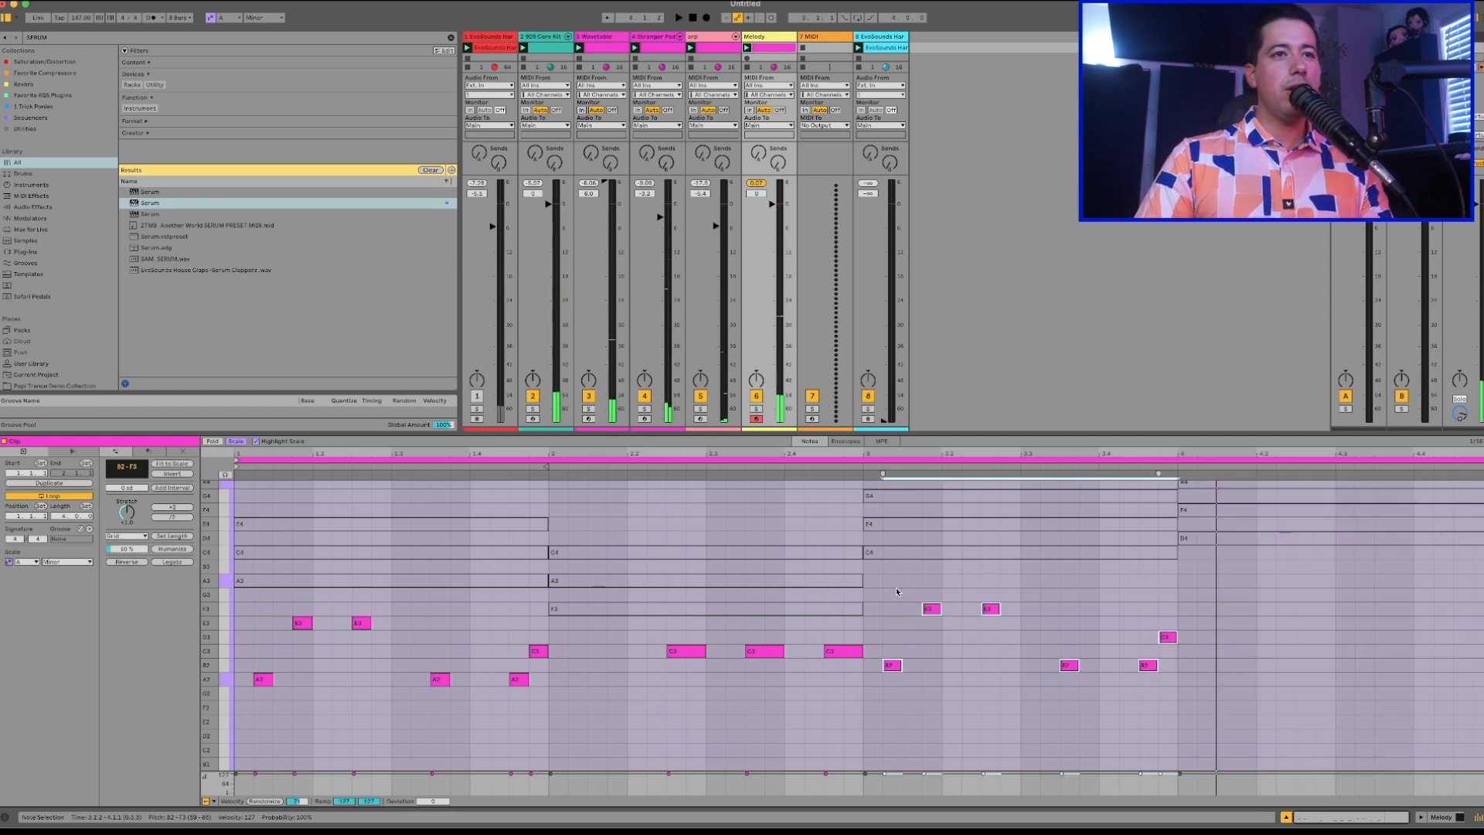
key(space)
key(Down)
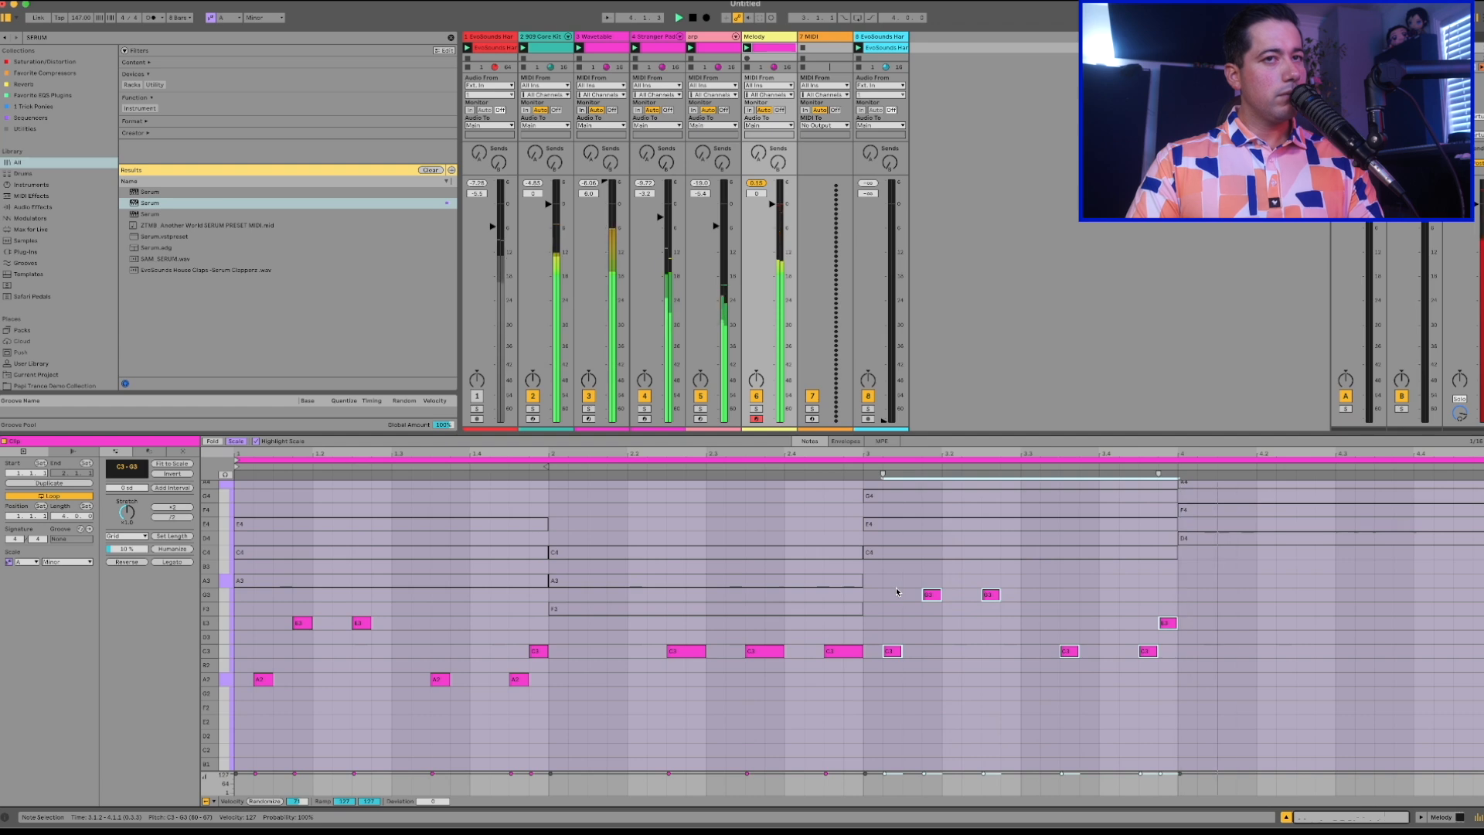
scroll(1228, 619, up, 3)
click(1194, 551)
key(space)
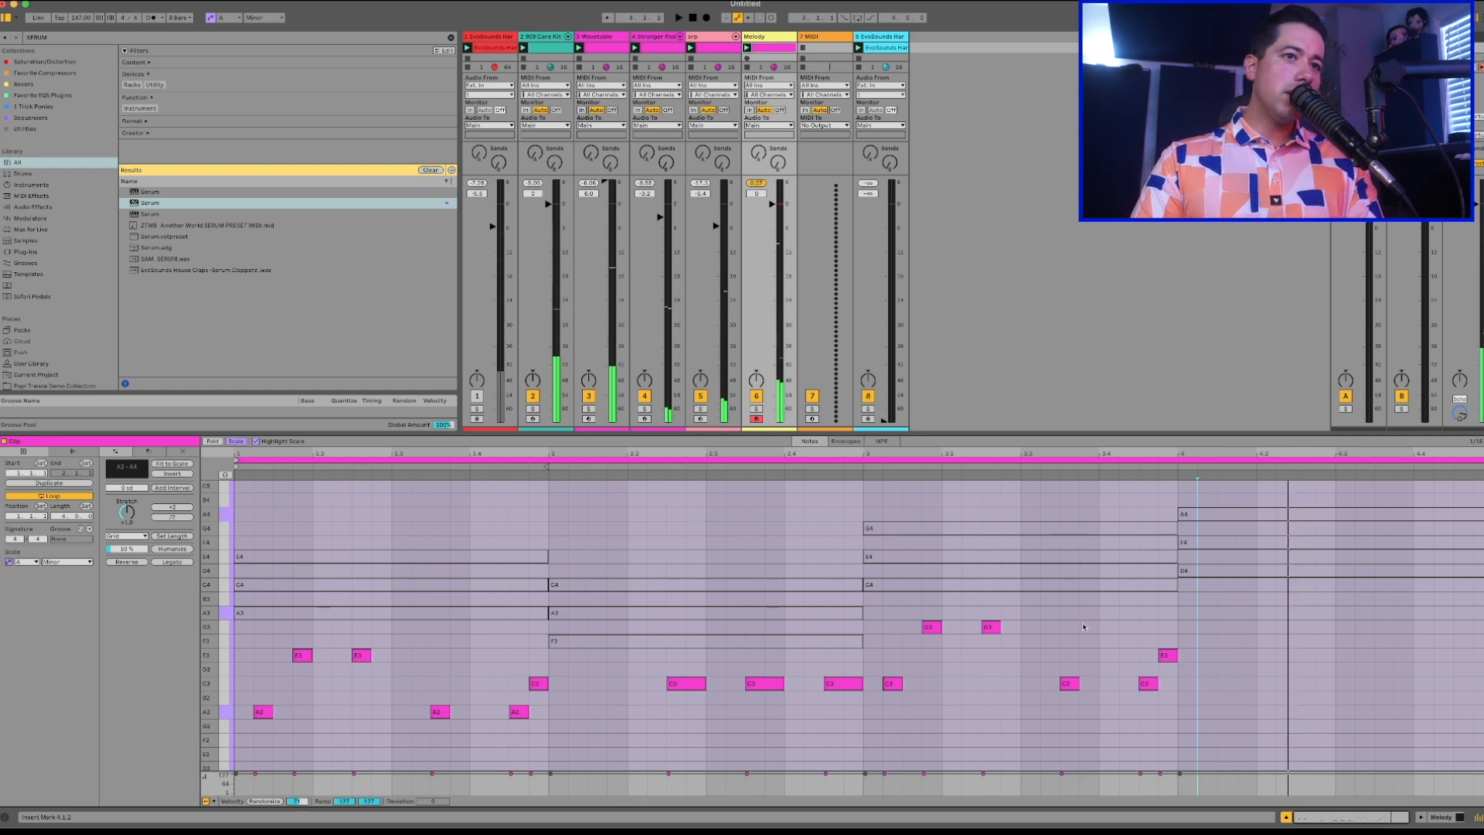
Copy the second bar's three C3 notes into the fourth bar and play the track.
drag(851, 708, 551, 661)
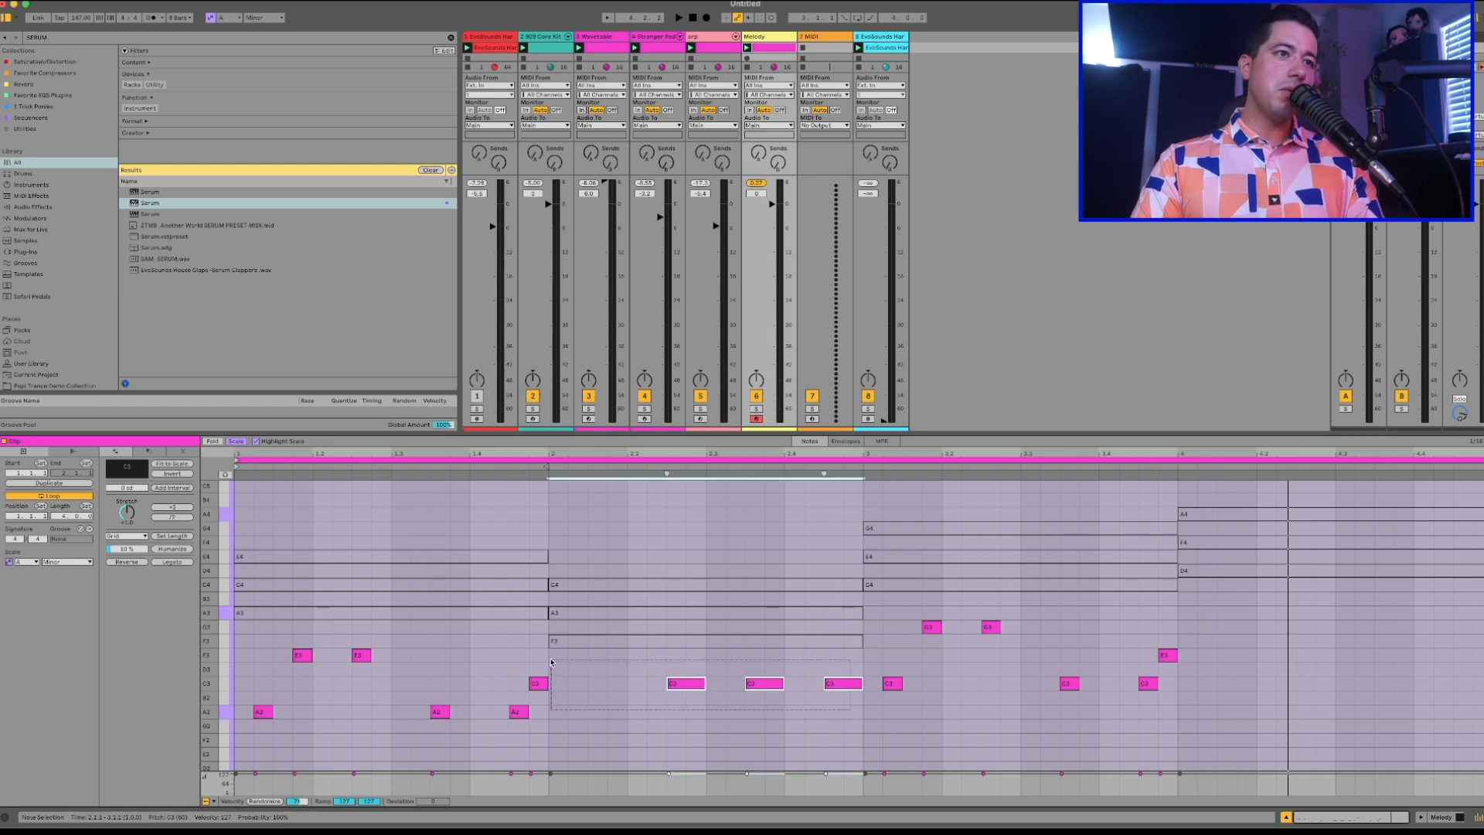
click(1181, 635)
key(super+v)
key(space)
Try the three fourth-bar notes together on G3 and E3 during playback.
key(Up)
key(Up)
key(Up)
key(Up)
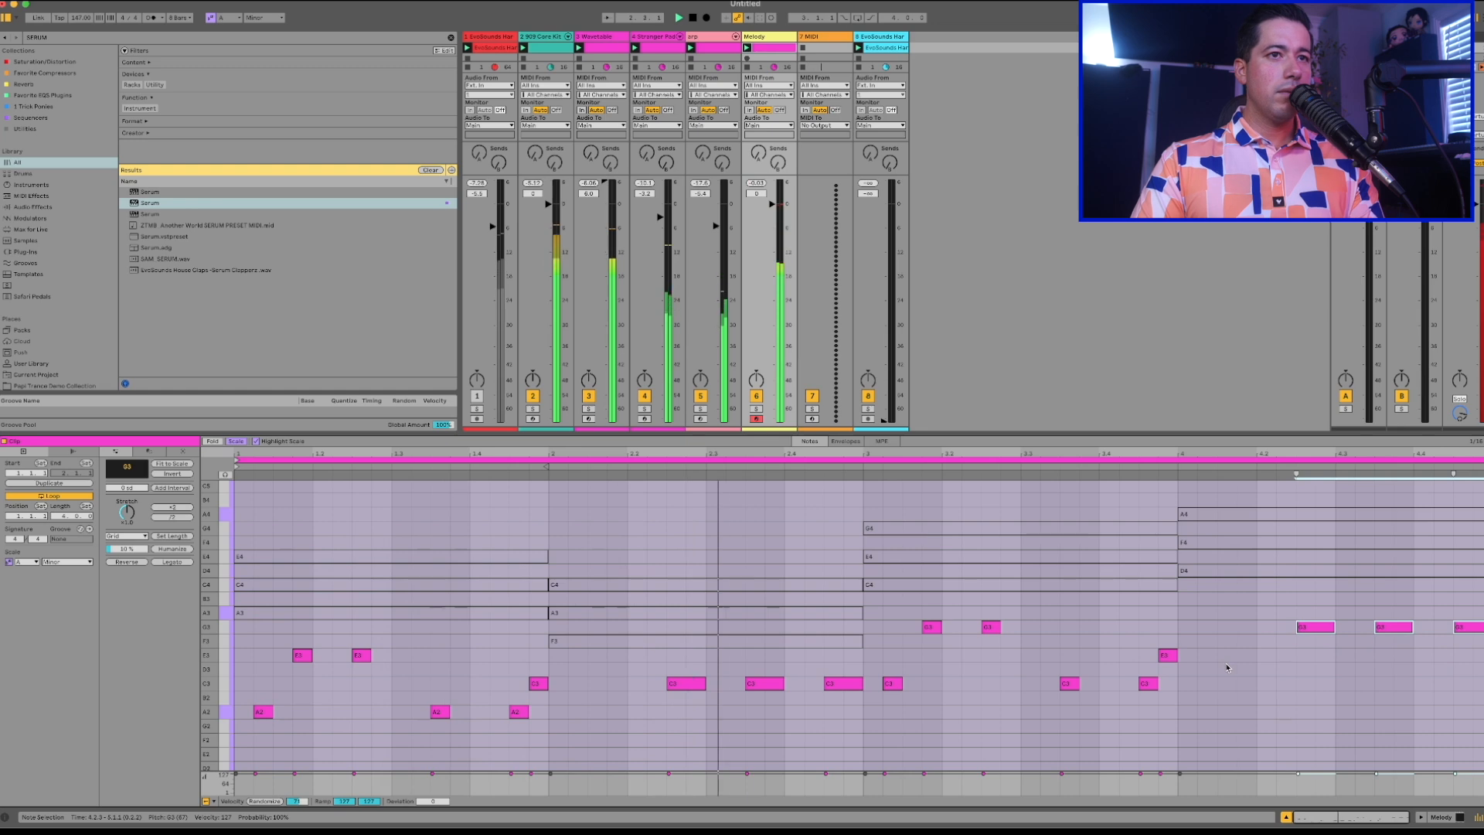
key(Down)
key(Down)
click(1298, 672)
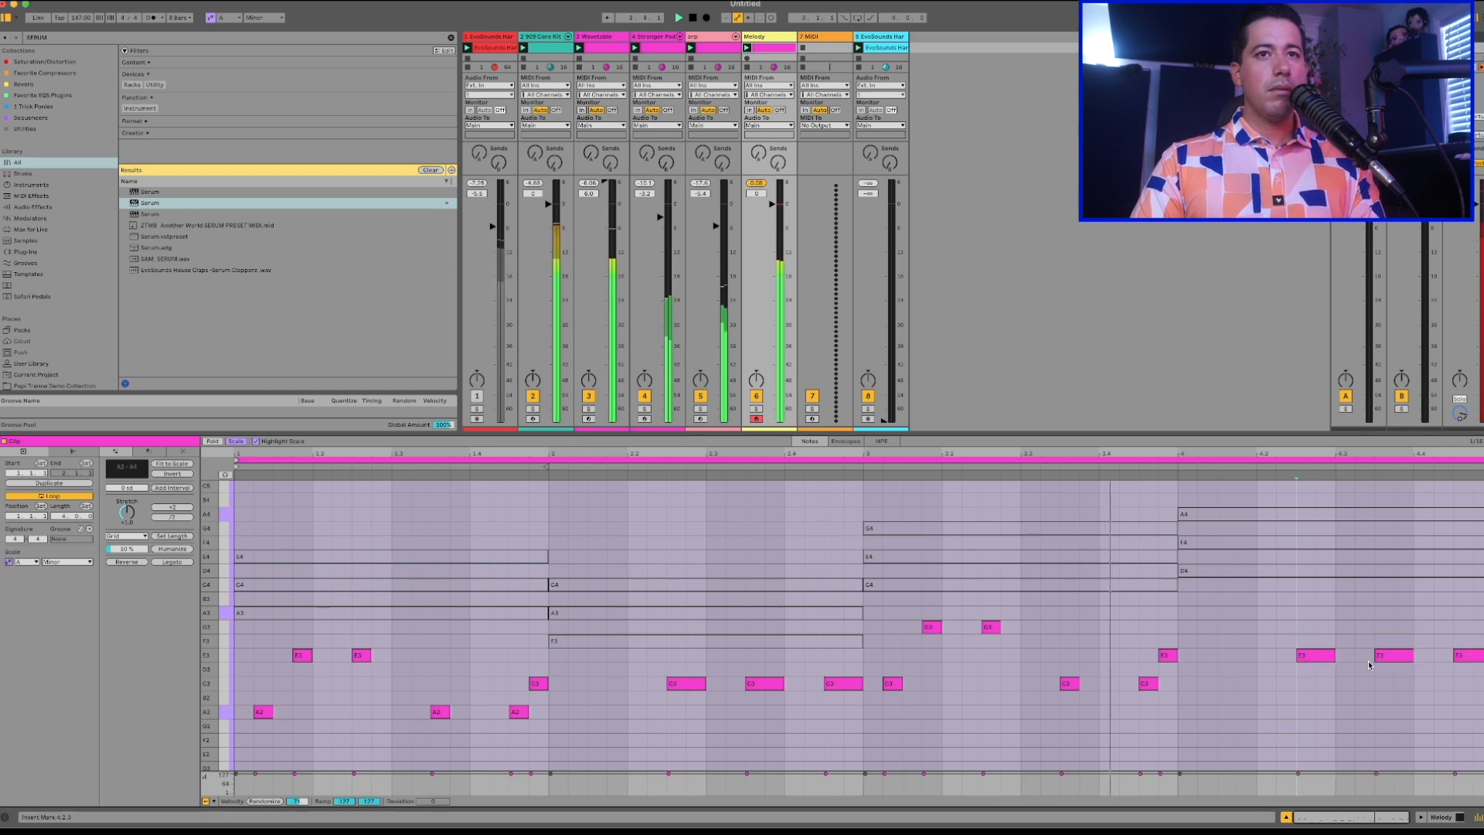
Set the three fourth-bar melody notes to a descending A3, F3 and D3.
click(1327, 657)
click(1233, 515)
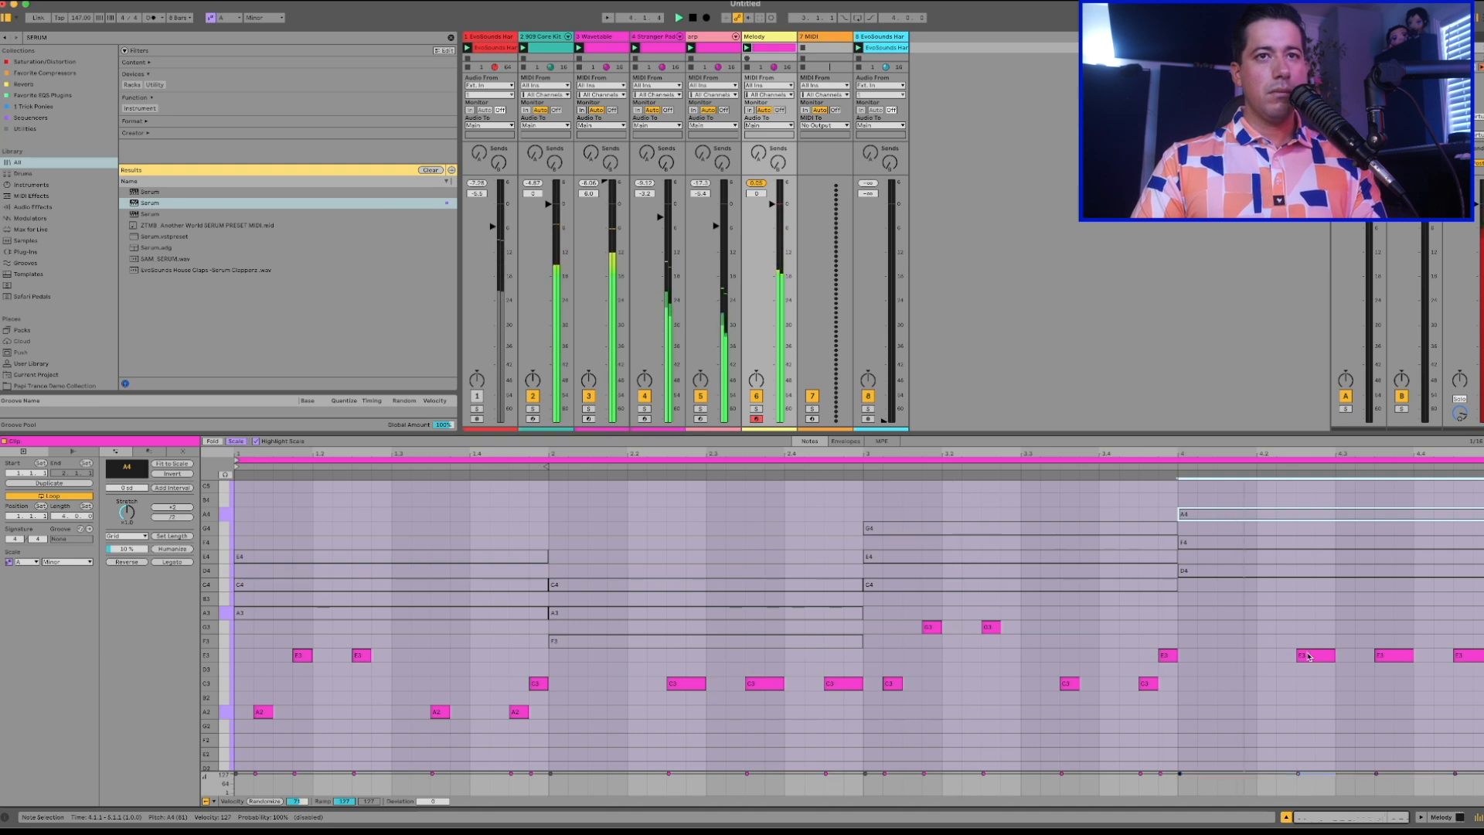
drag(1308, 657, 1308, 616)
drag(1380, 651, 1382, 638)
drag(1466, 655, 1467, 670)
Play the track and lower the Melody track's volume to about -5 dB.
key(space)
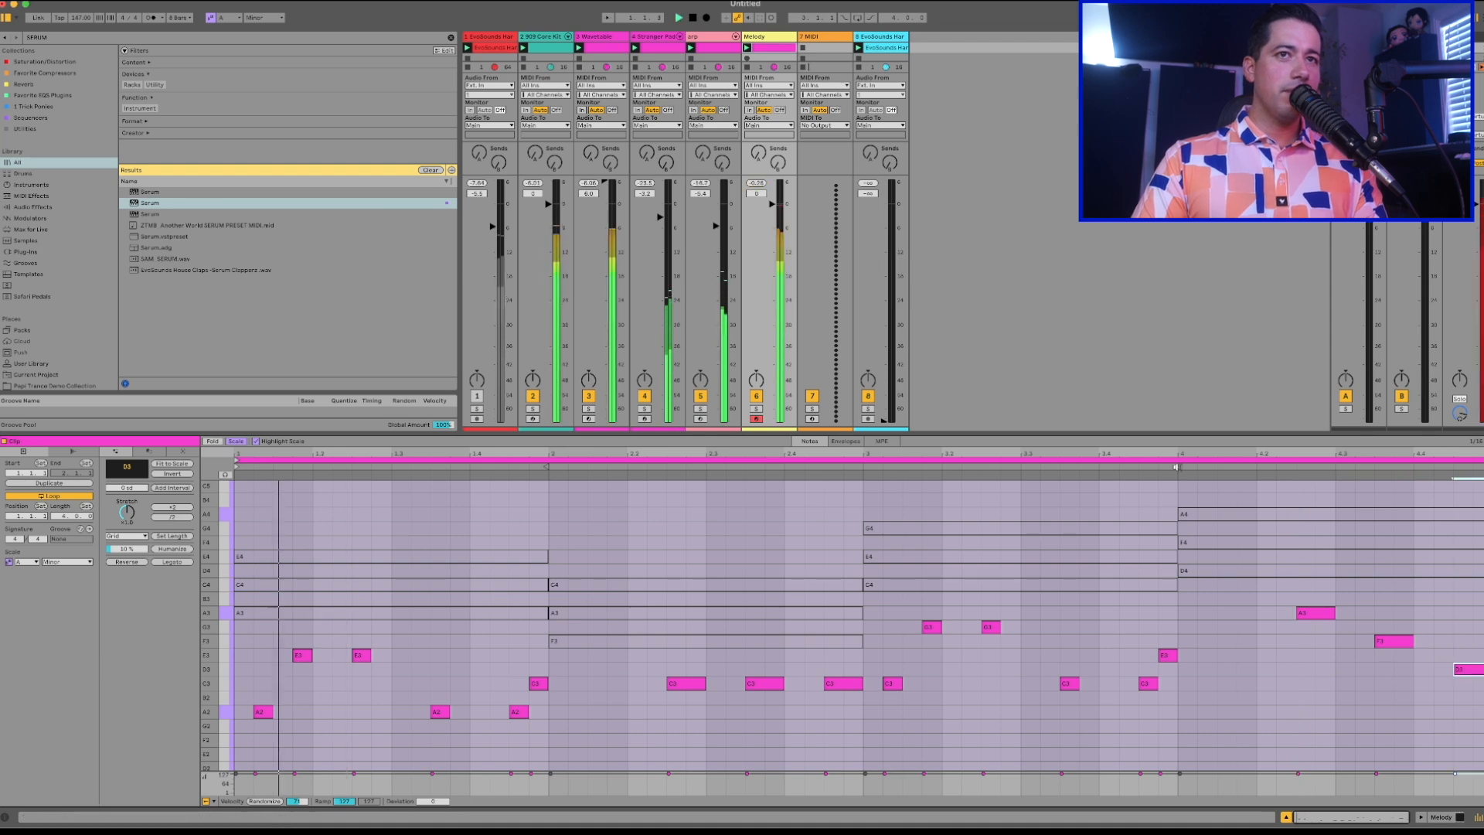
drag(771, 203, 772, 224)
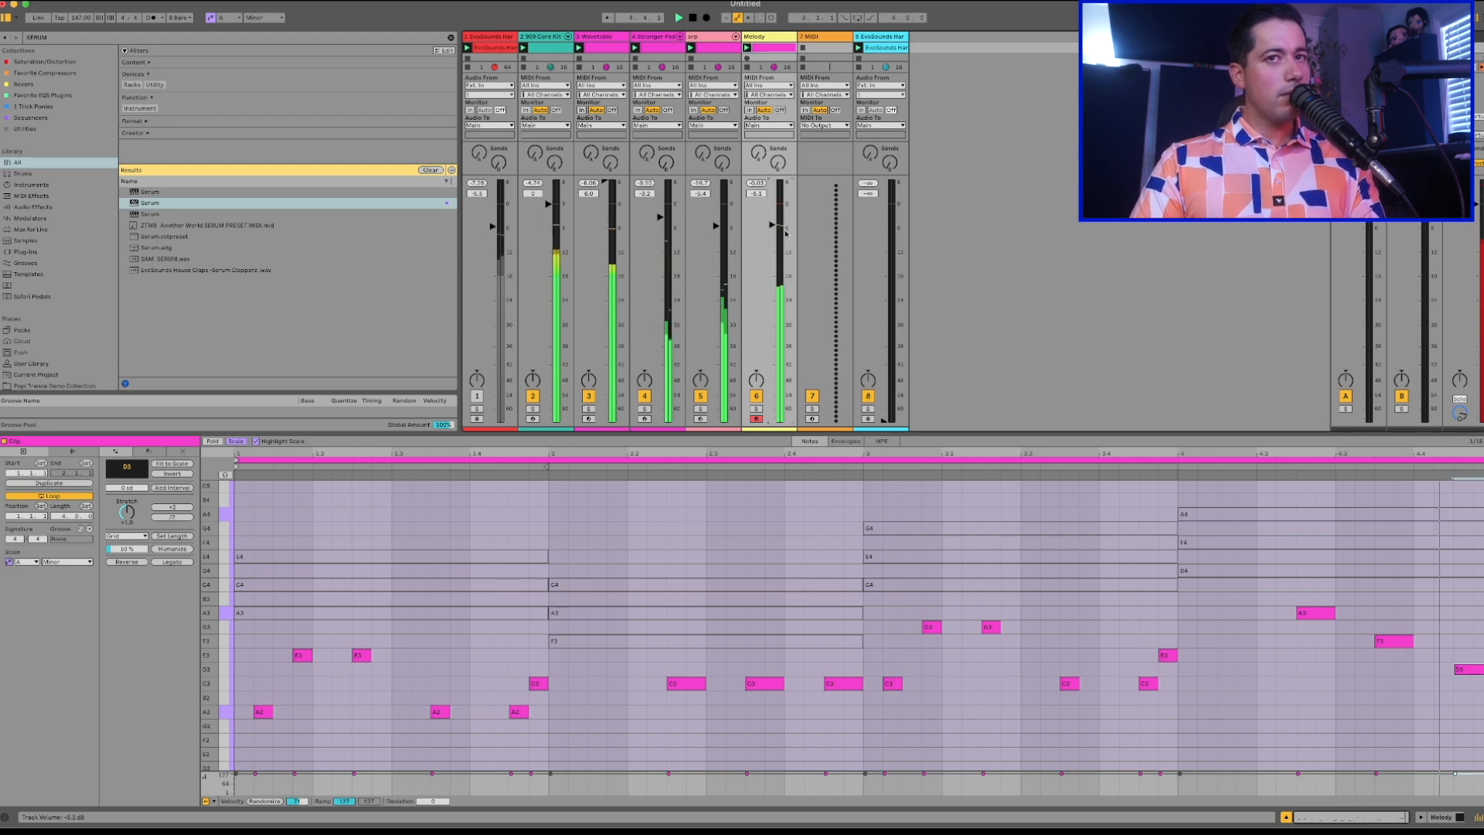
key(space)
Try the last melody note, at 4.4.3, on lower pitches down to A2, and return it to D3 while listening.
click(1465, 669)
key(Up)
key(Down)
key(Down)
key(Down)
key(space)
key(Down)
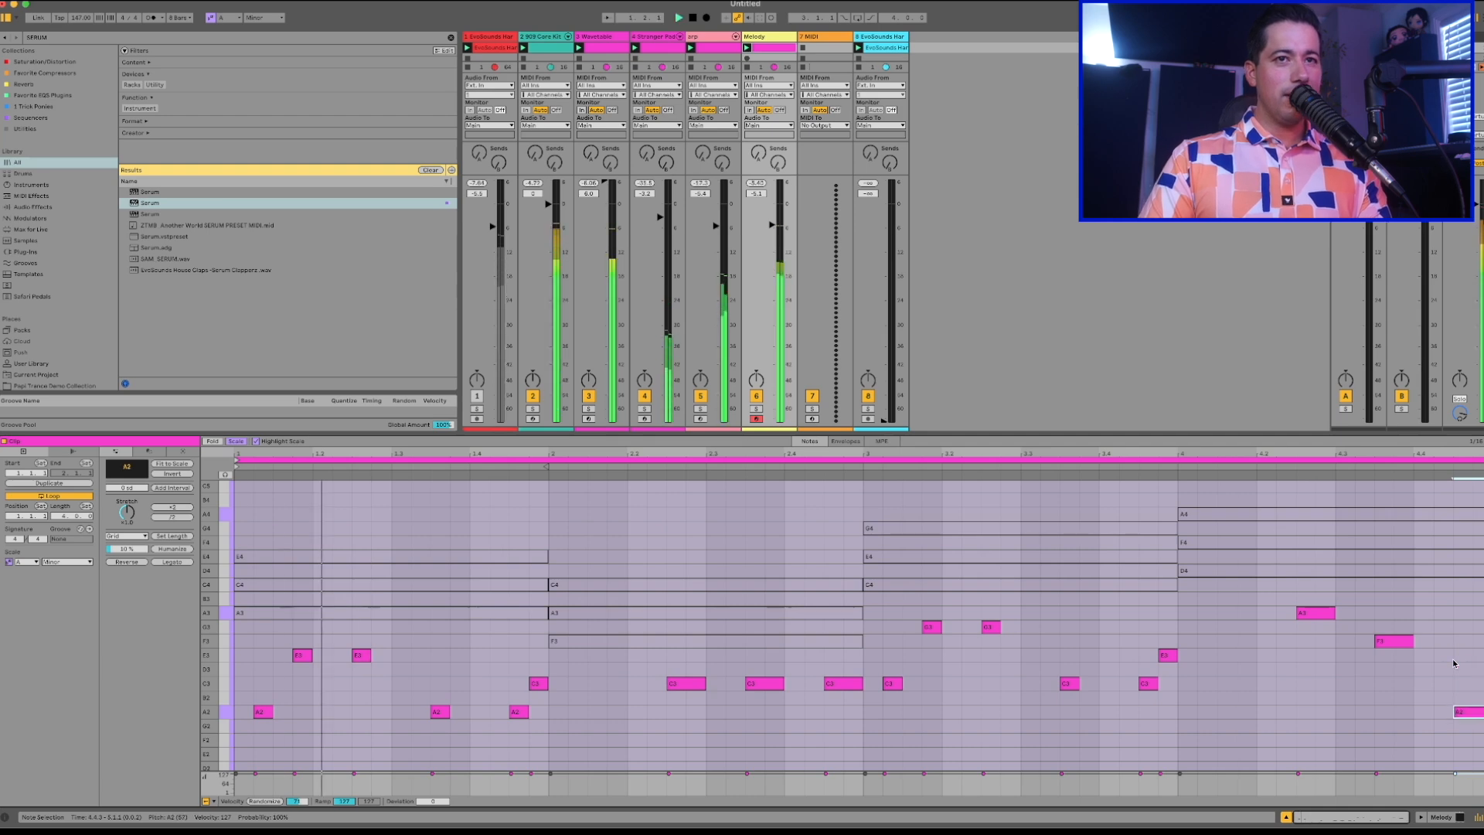
click(1393, 643)
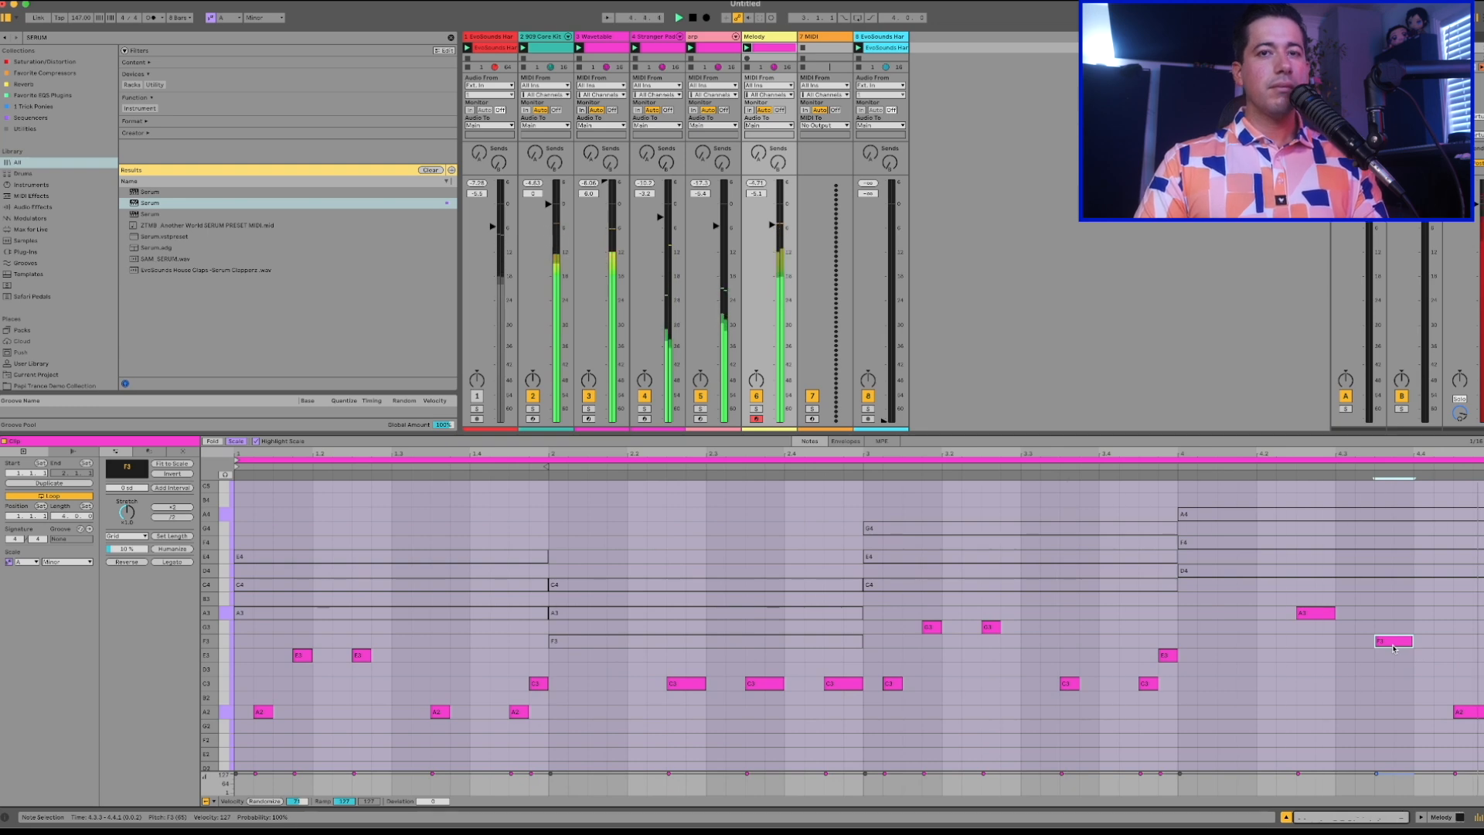
key(space)
drag(1473, 714, 1471, 675)
key(space)
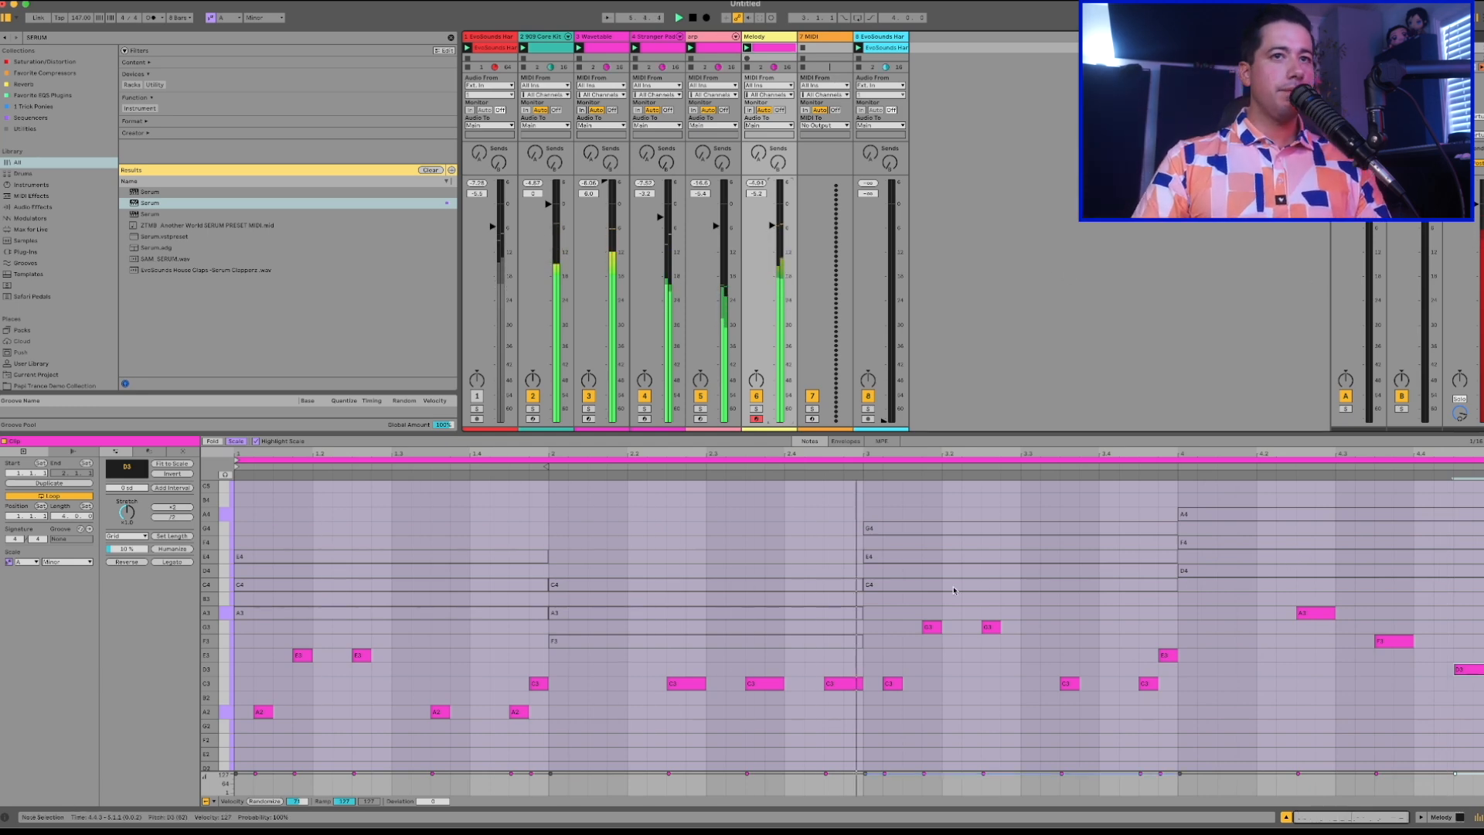
Set the last melody note, at 4.4.3, to E3 and fine-tune the Melody and arp track volumes during playback.
mouse_move(1469, 669)
mouse_down()
mouse_move(1474, 616)
mouse_move(1471, 685)
mouse_up()
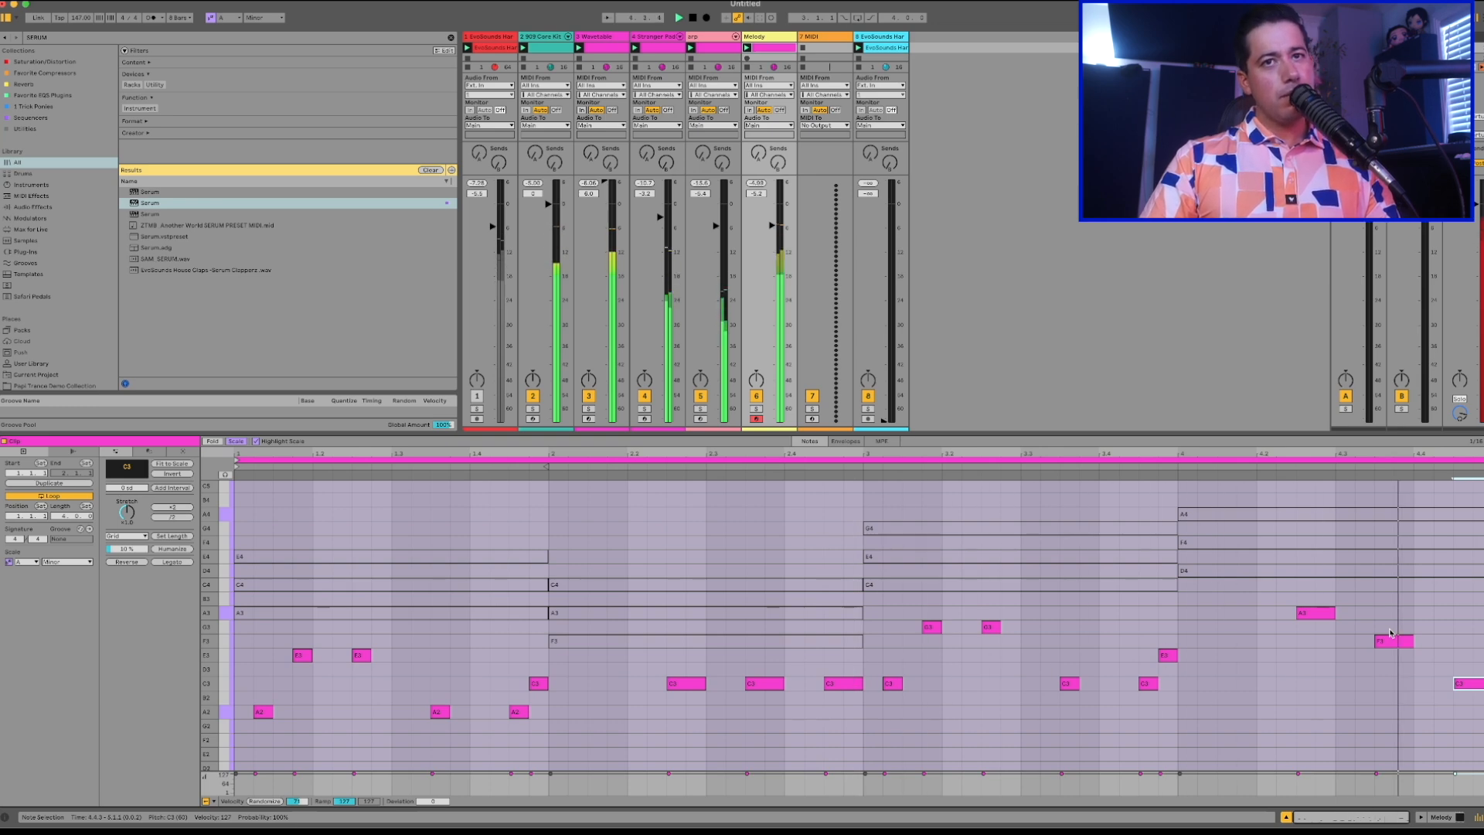
drag(1470, 684, 1468, 656)
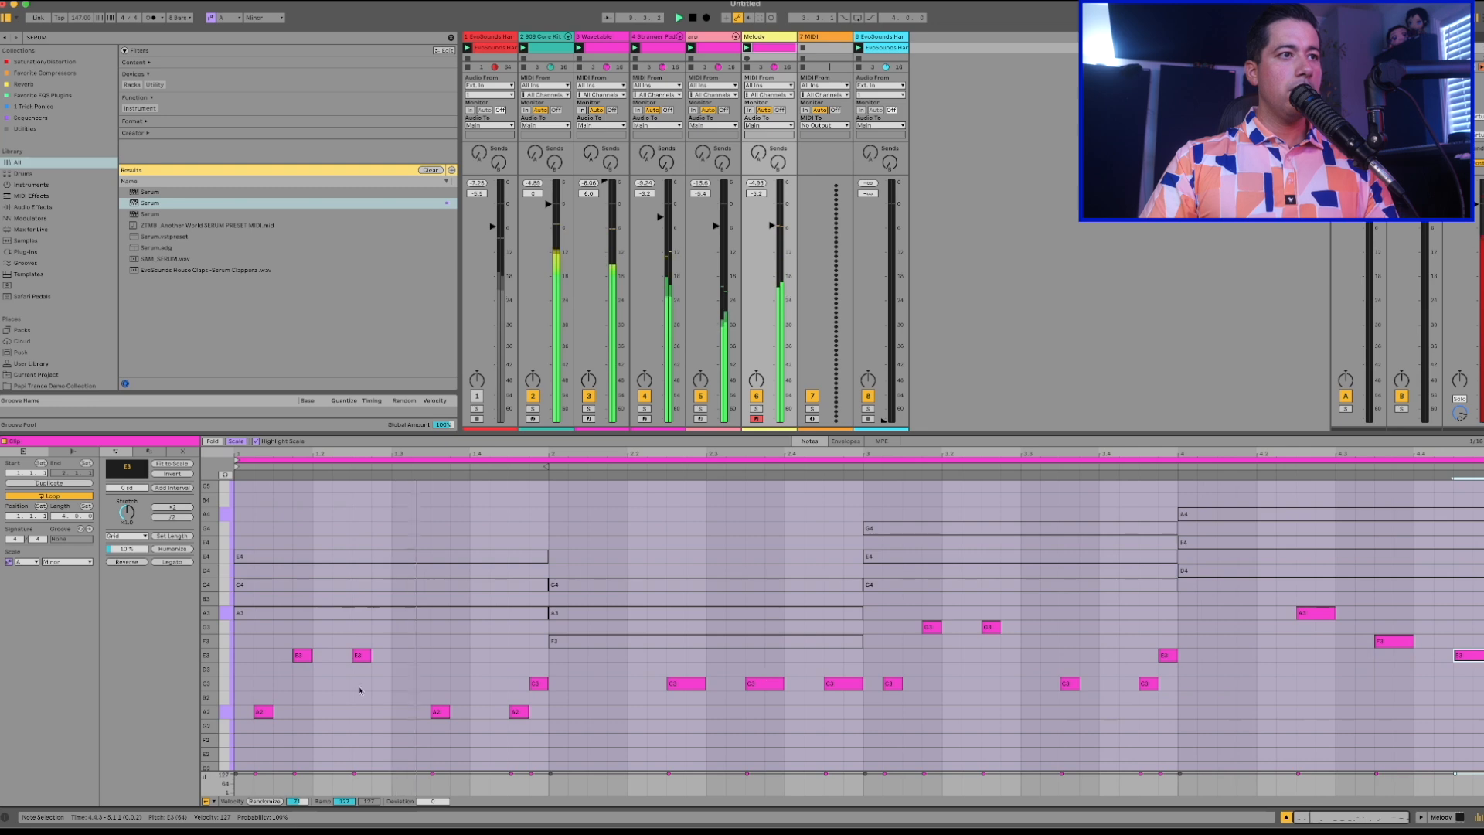
drag(772, 238, 773, 244)
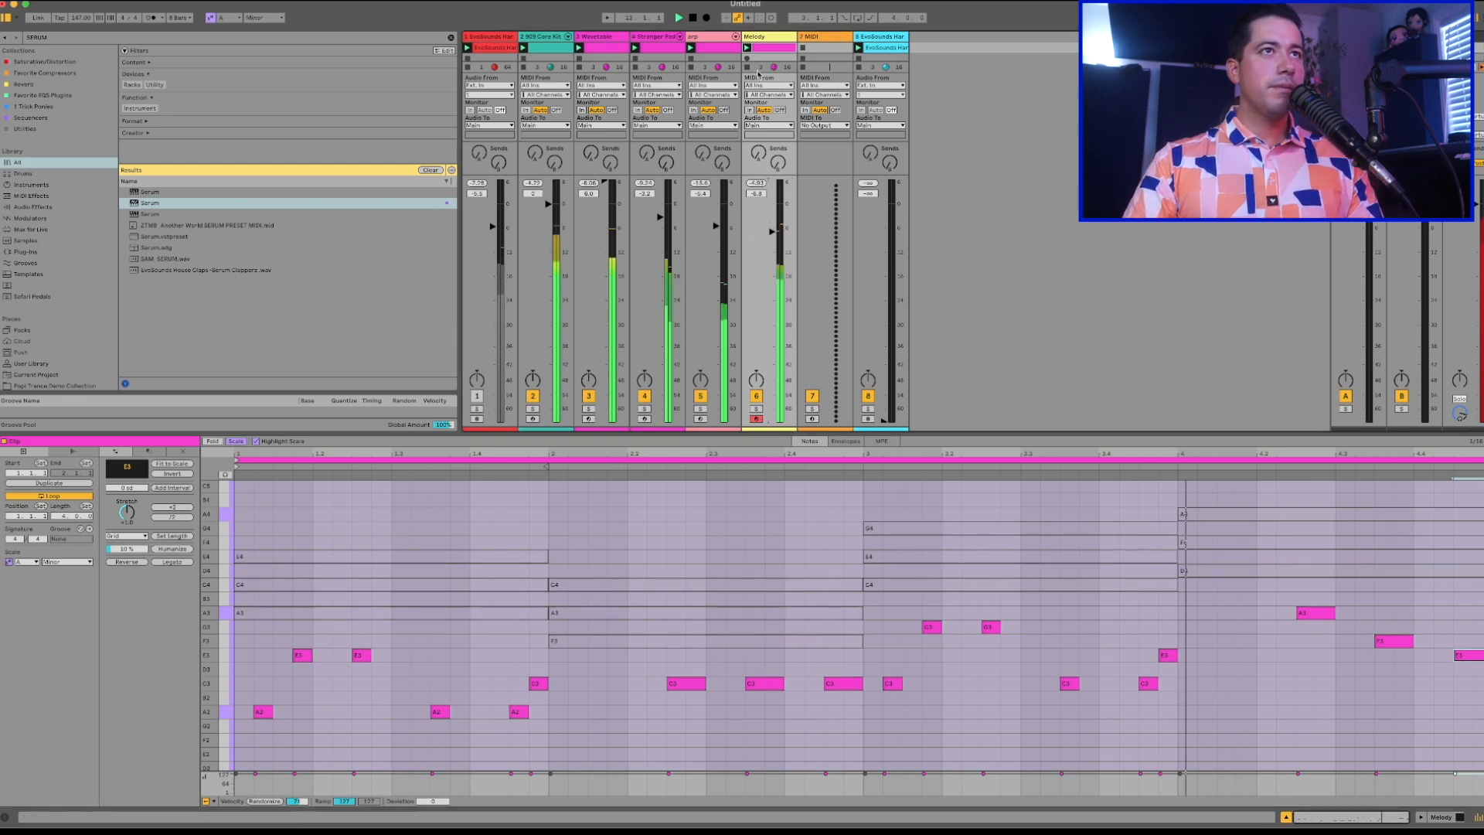
drag(716, 226, 716, 224)
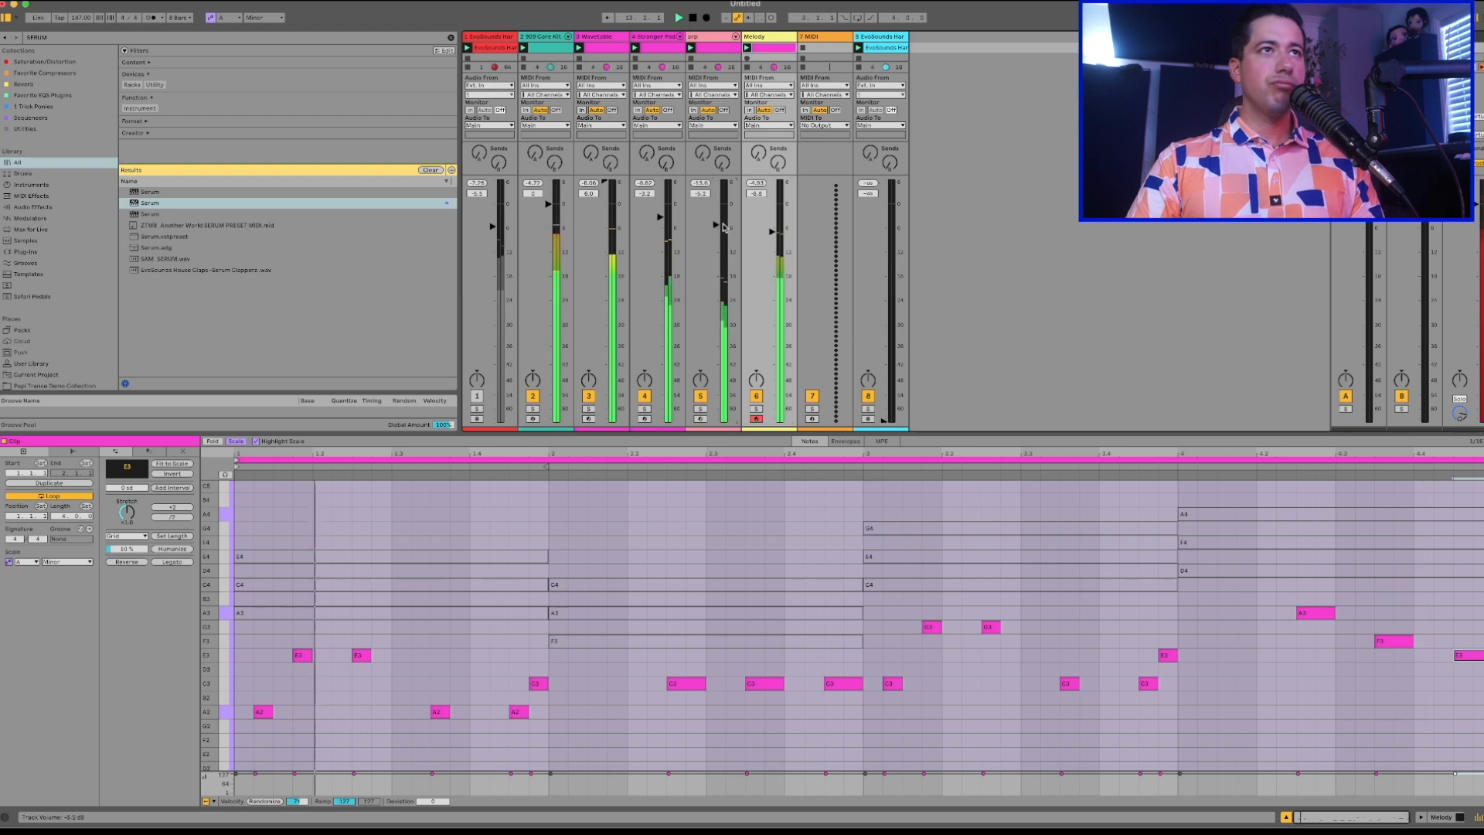
Try the Stranger Pad's fourth-bar chord one scale step higher, with E4 as its lowest note.
click(649, 48)
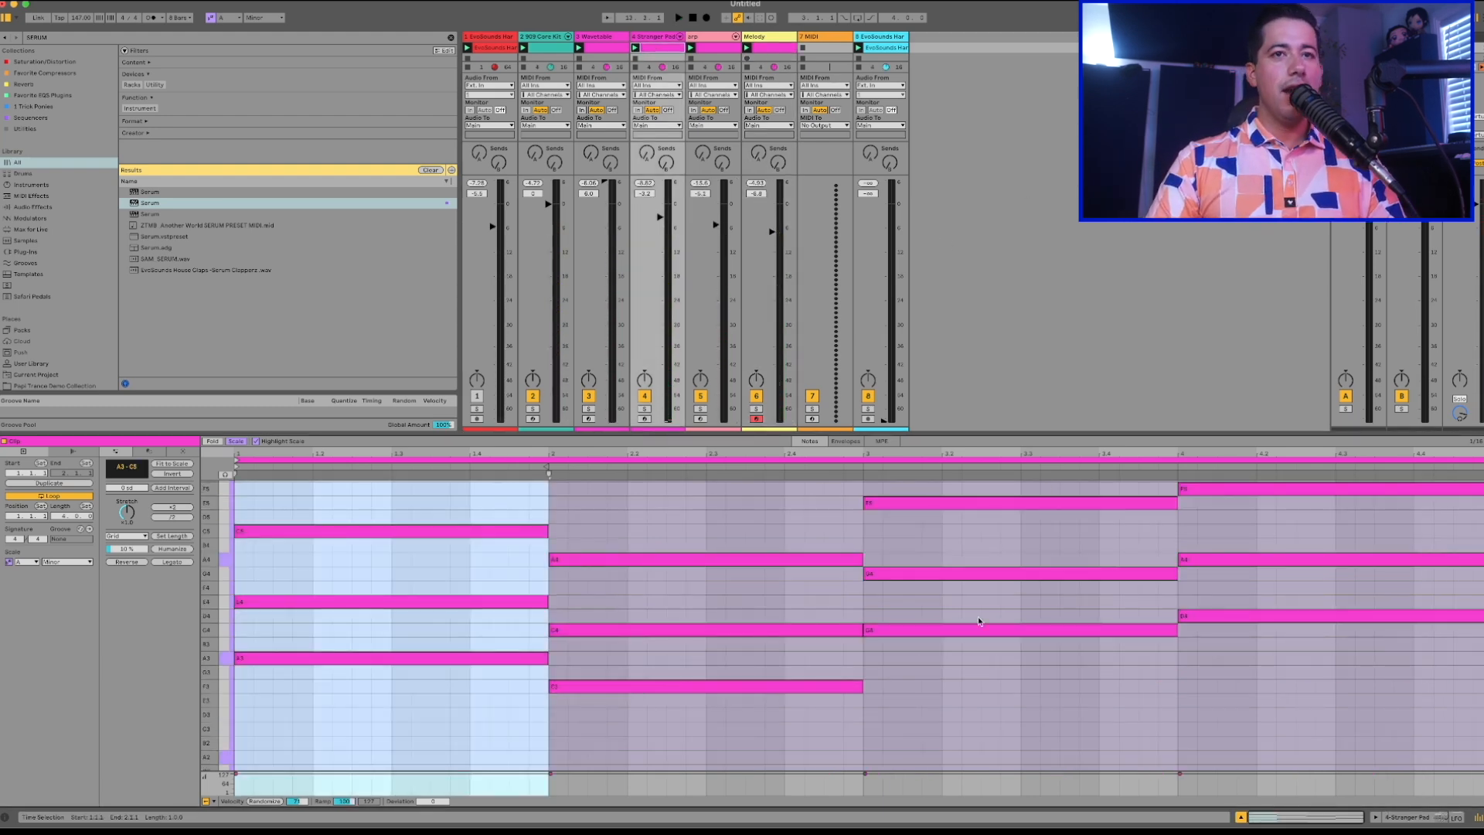
click(1202, 625)
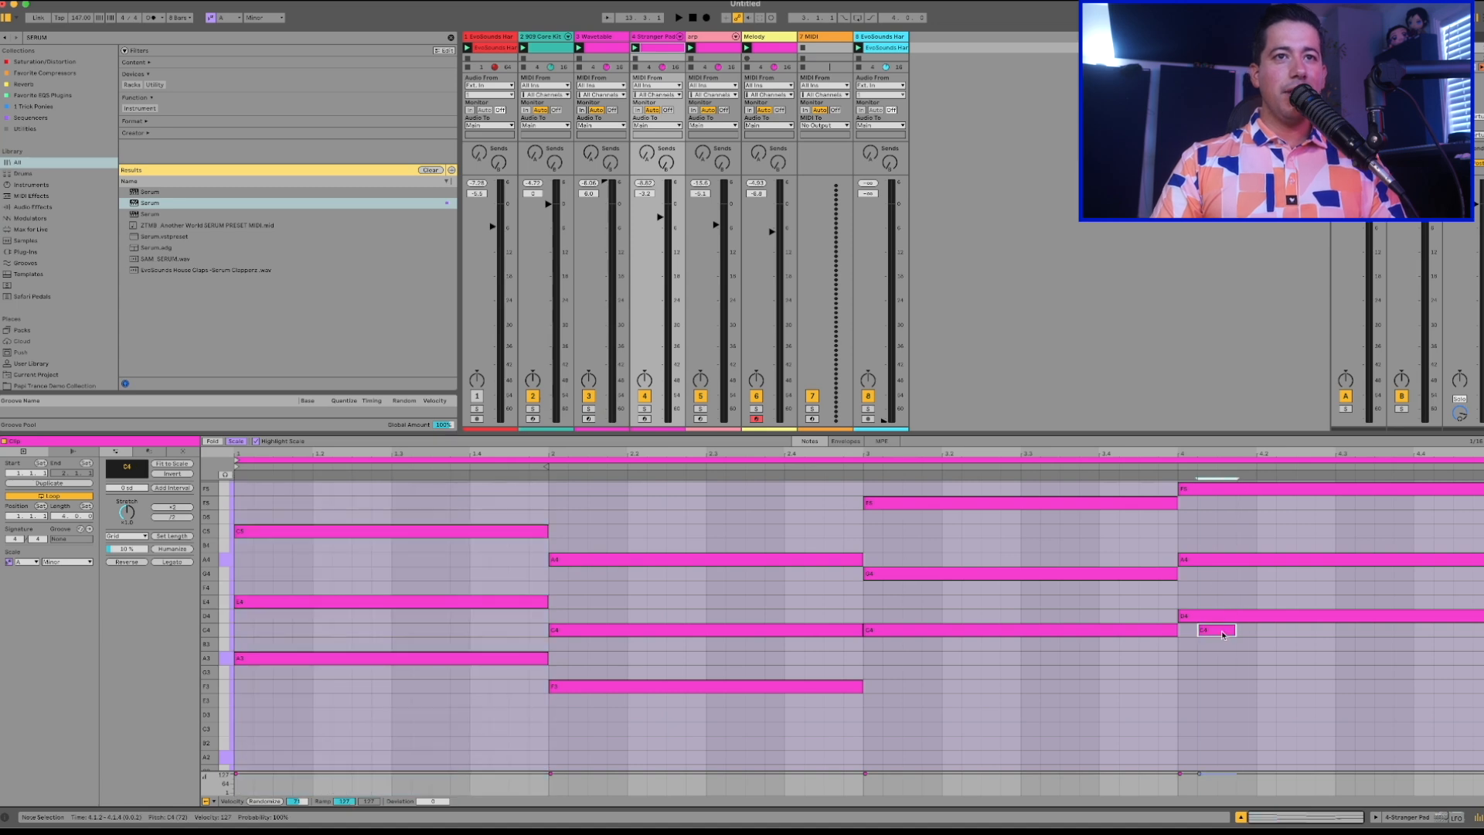
drag(1219, 608, 1256, 323)
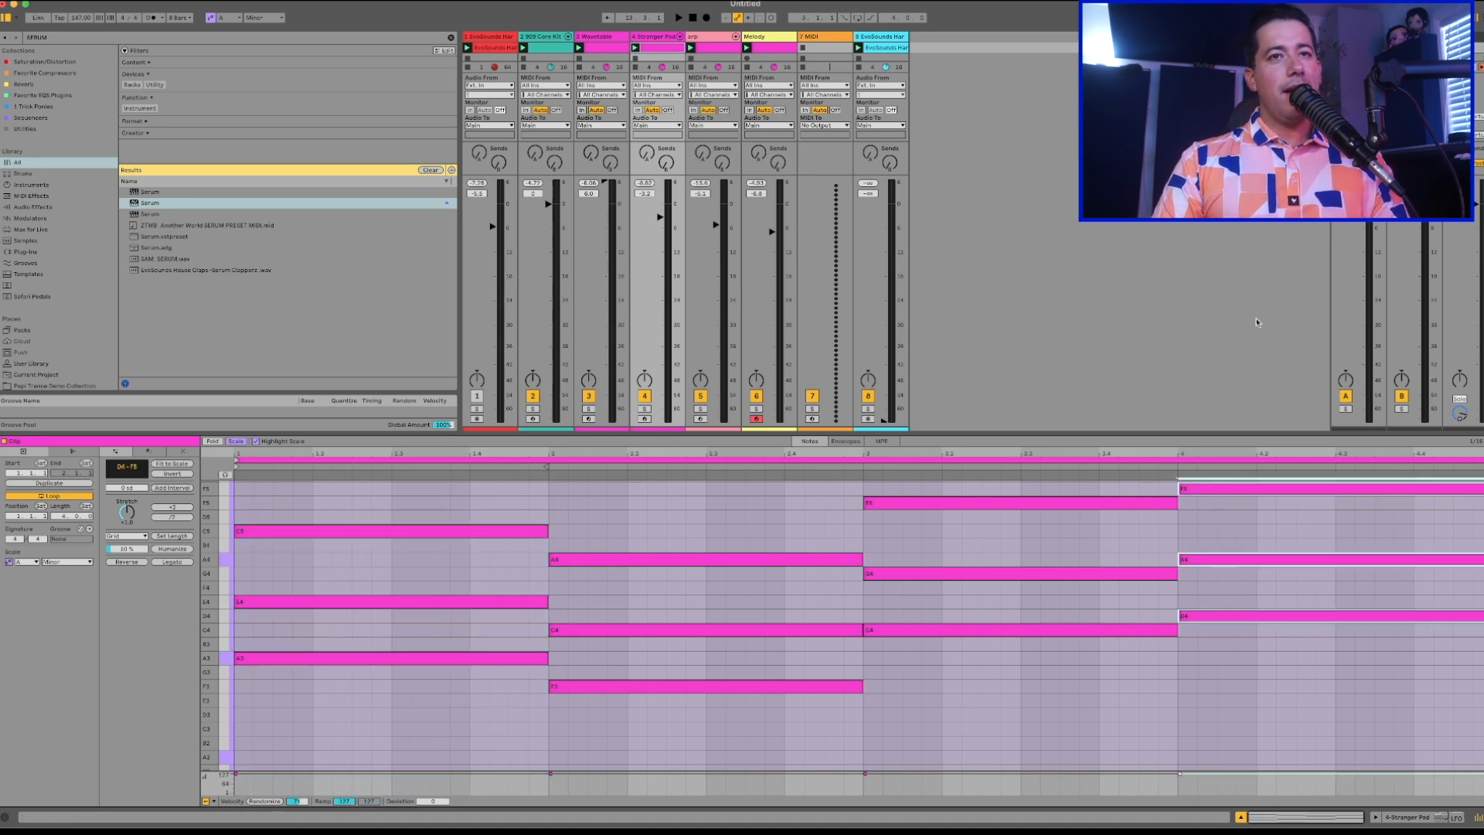
key(Down)
key(Down)
key(Up)
key(Up)
key(Up)
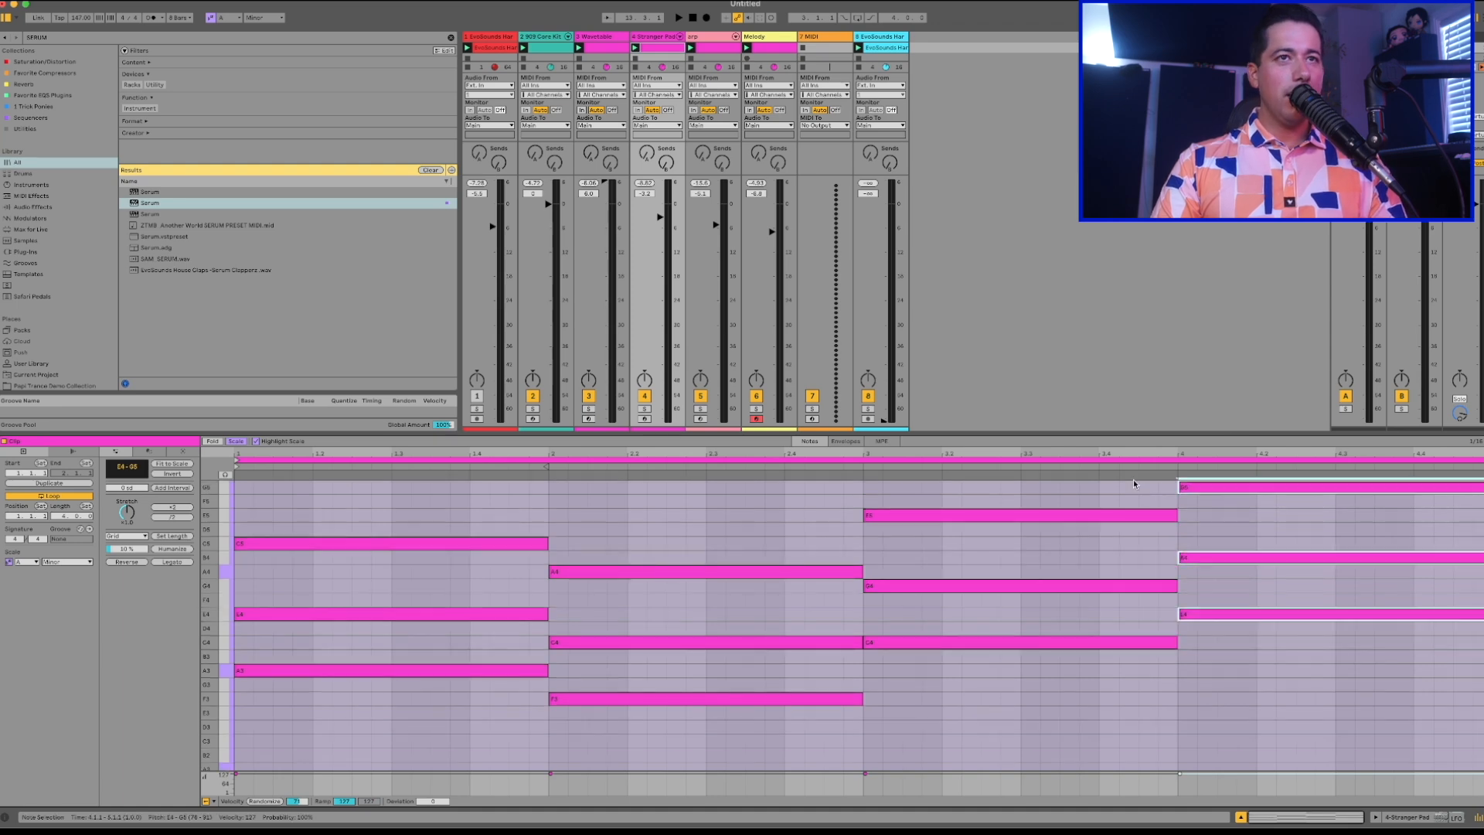
Try the fourth-bar bass notes on E1 and start playback.
click(617, 52)
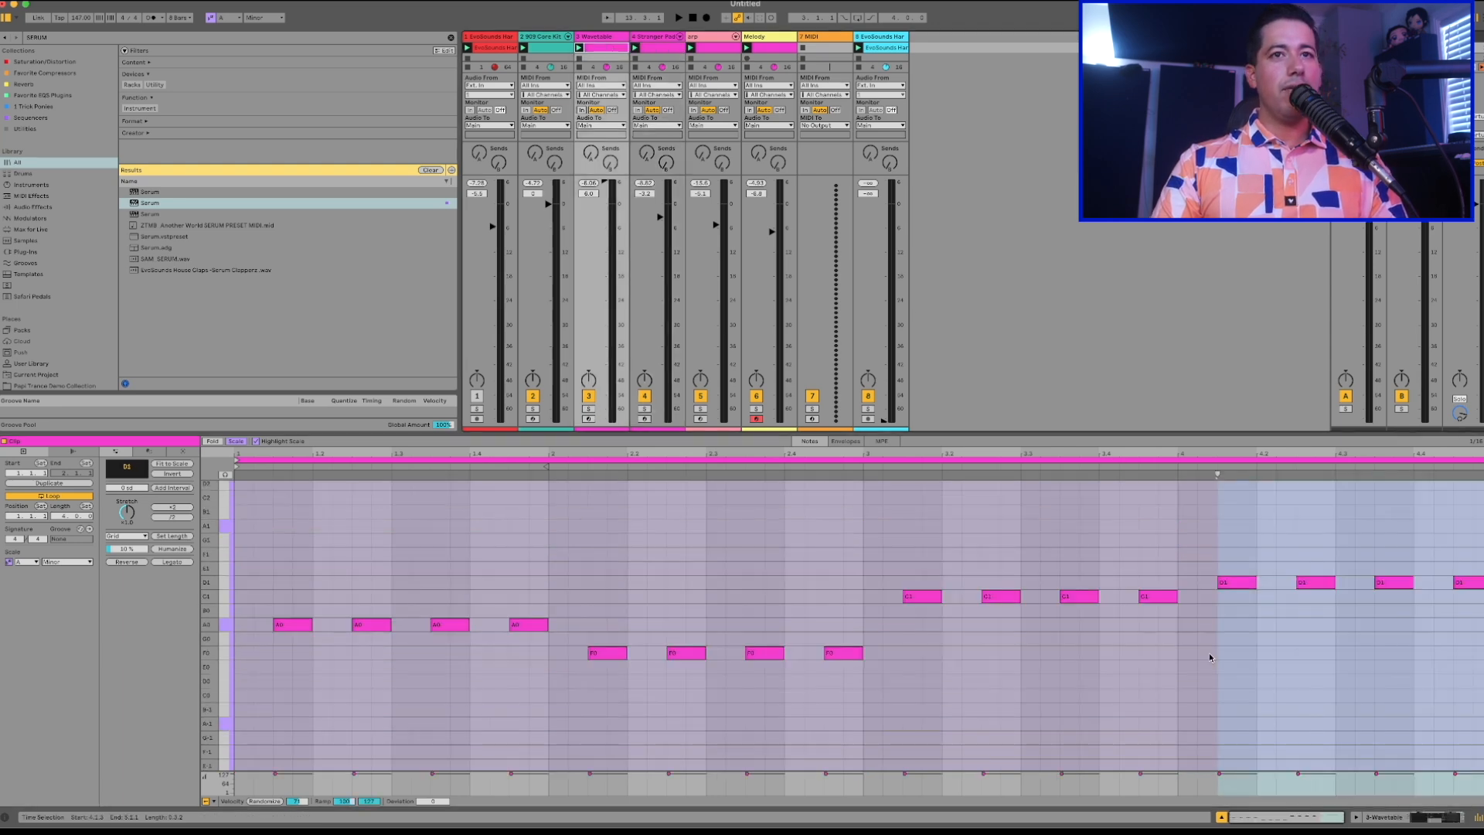
key(Up)
key(space)
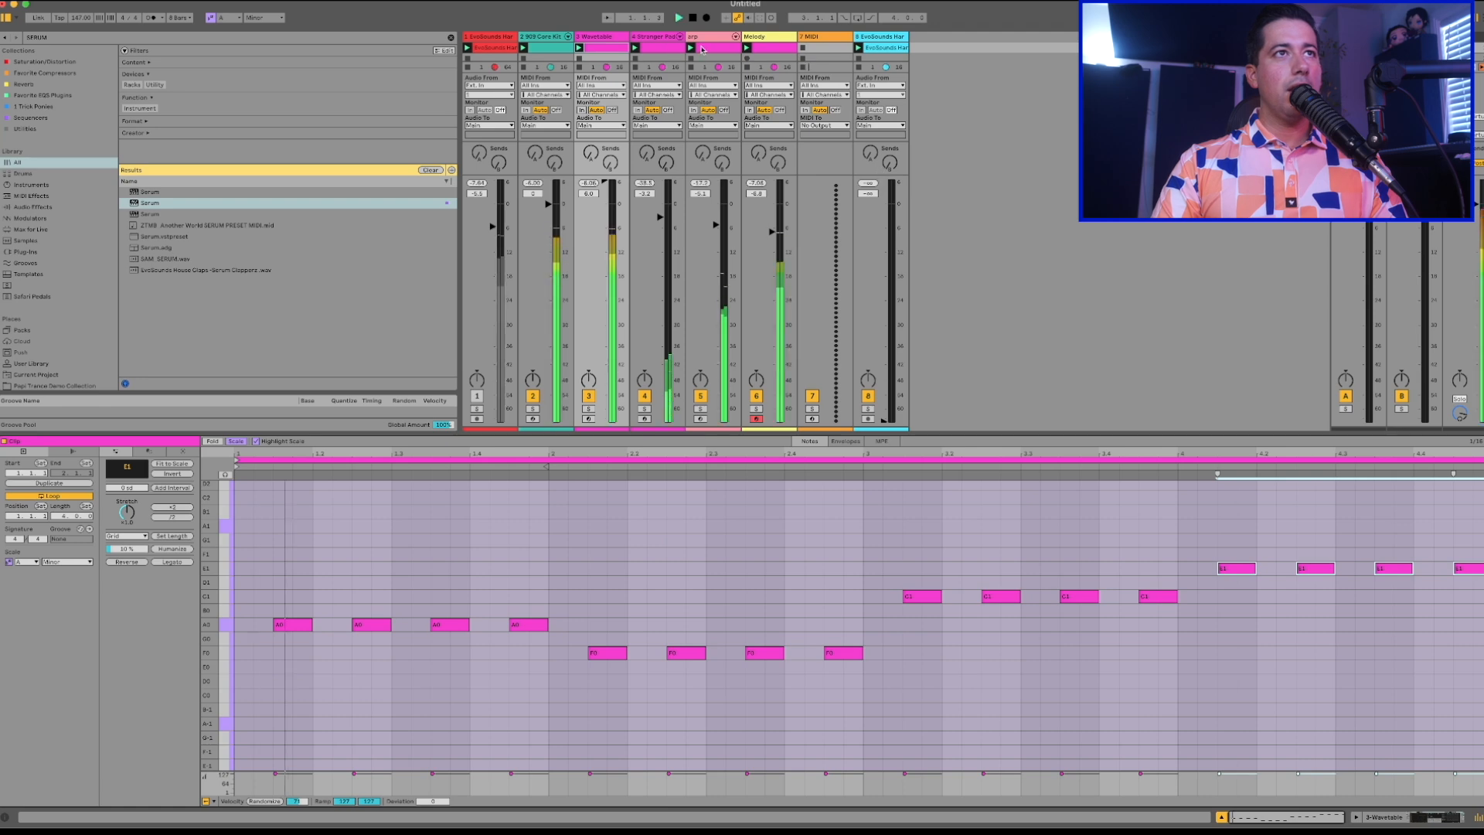
Try the arp's fourth-bar chord one scale step higher, from E5 to B5, and listen to the changed progression.
click(713, 49)
key(space)
drag(1279, 630, 1352, 326)
key(Up)
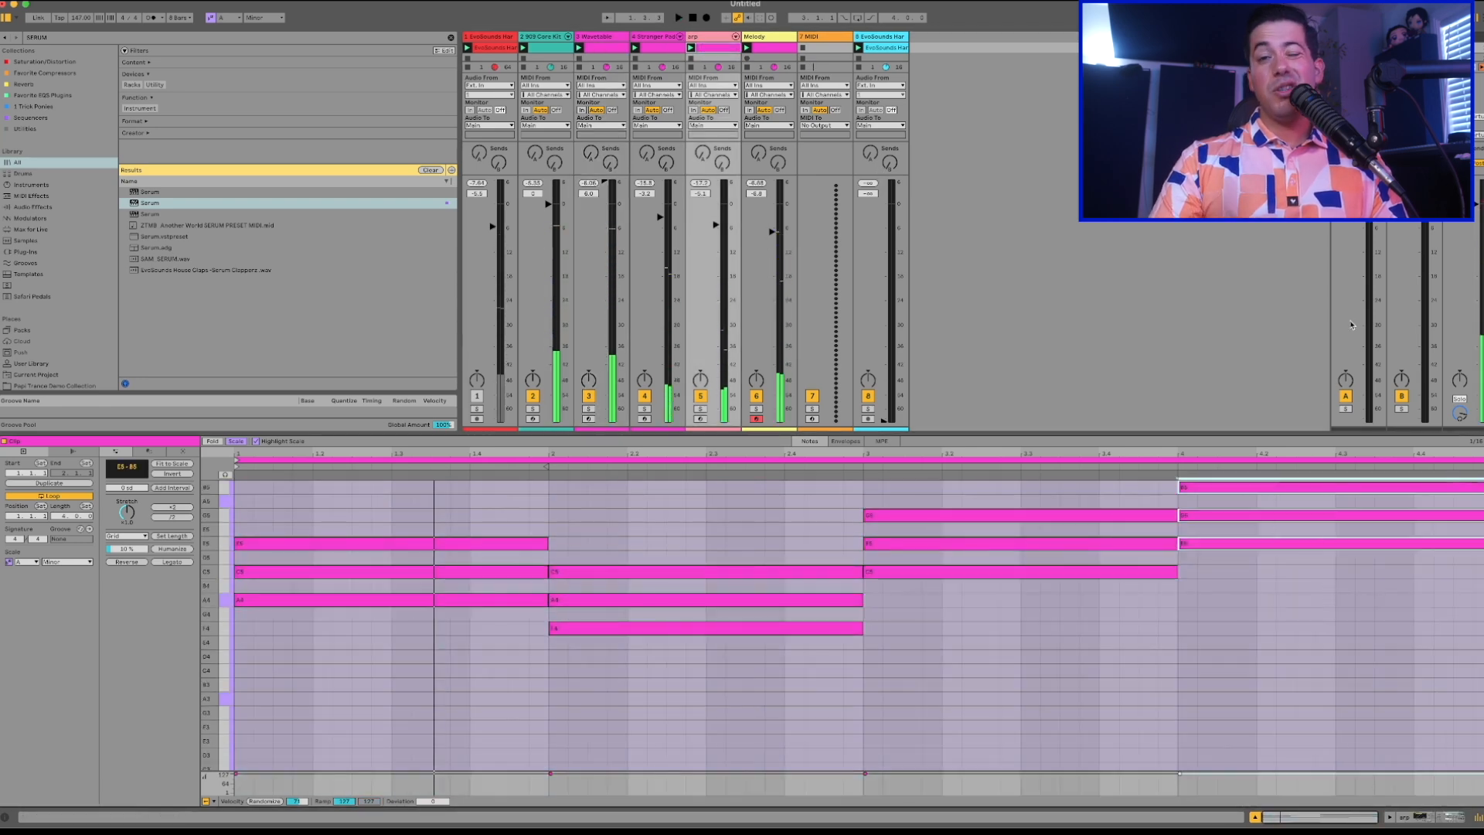
key(space)
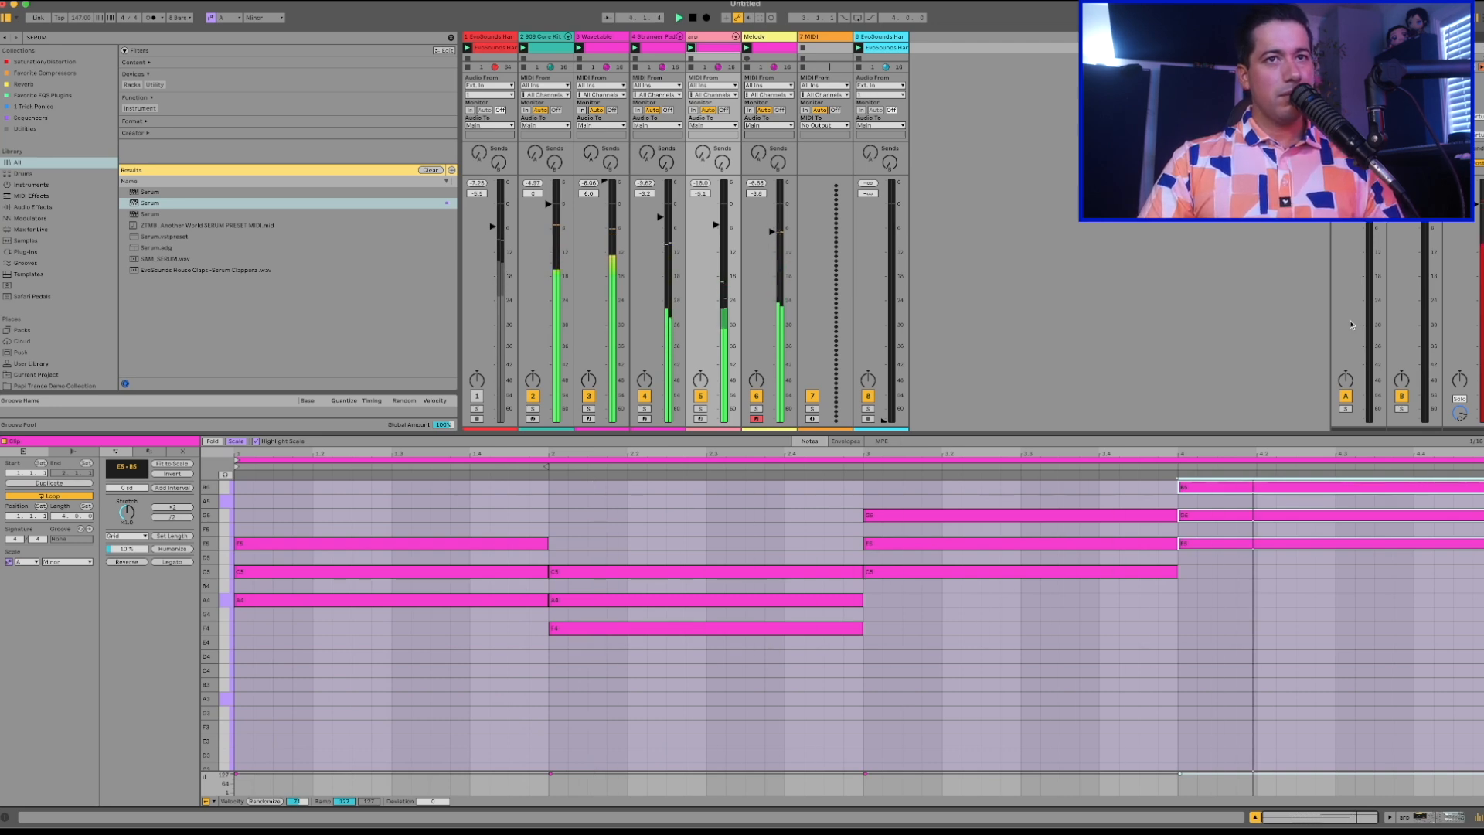
key(space)
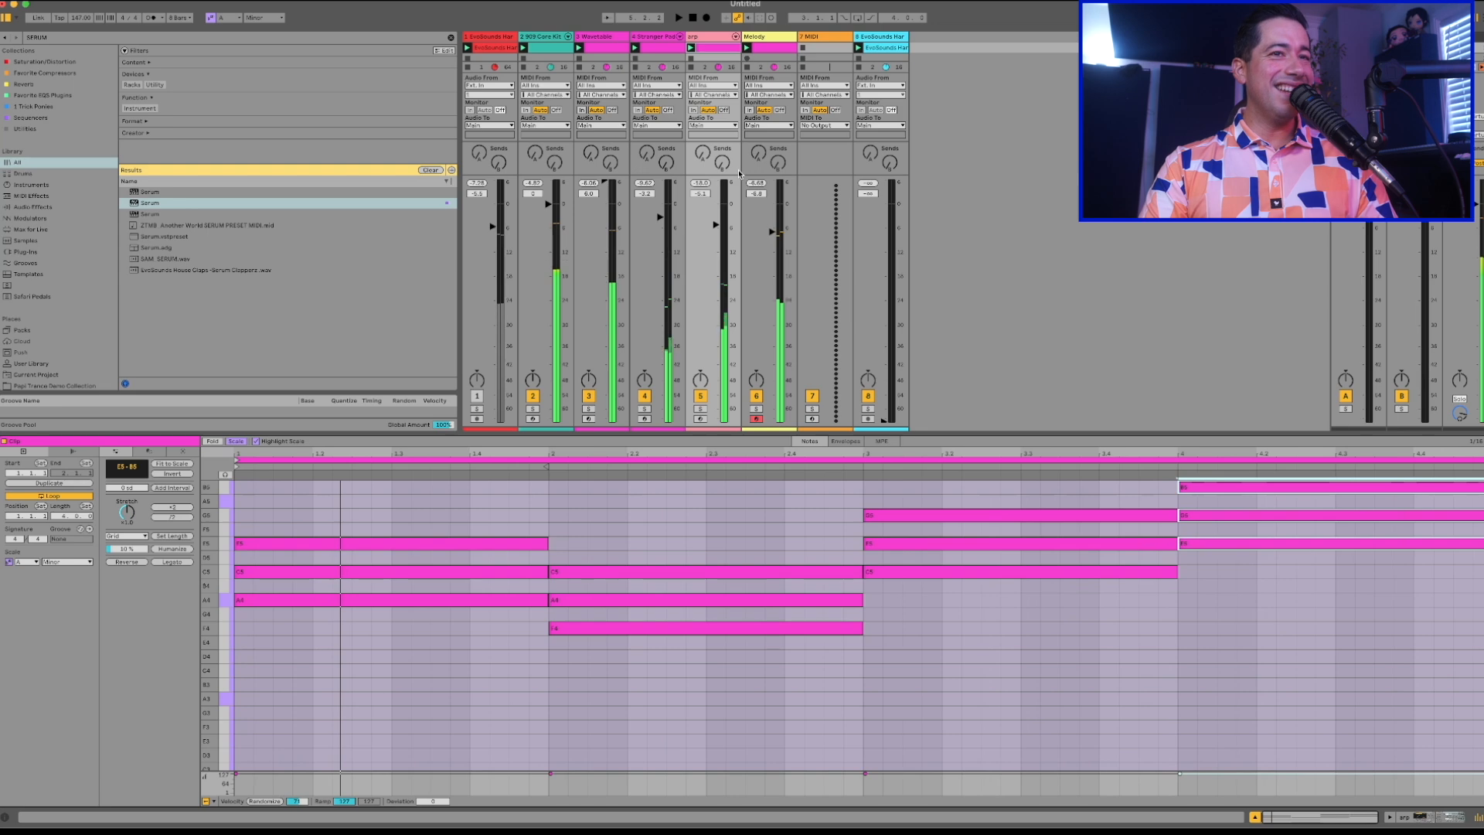
Return the arp's fourth-bar chord to D5 to A5 and the fourth-bar bass notes to D1.
key(Down)
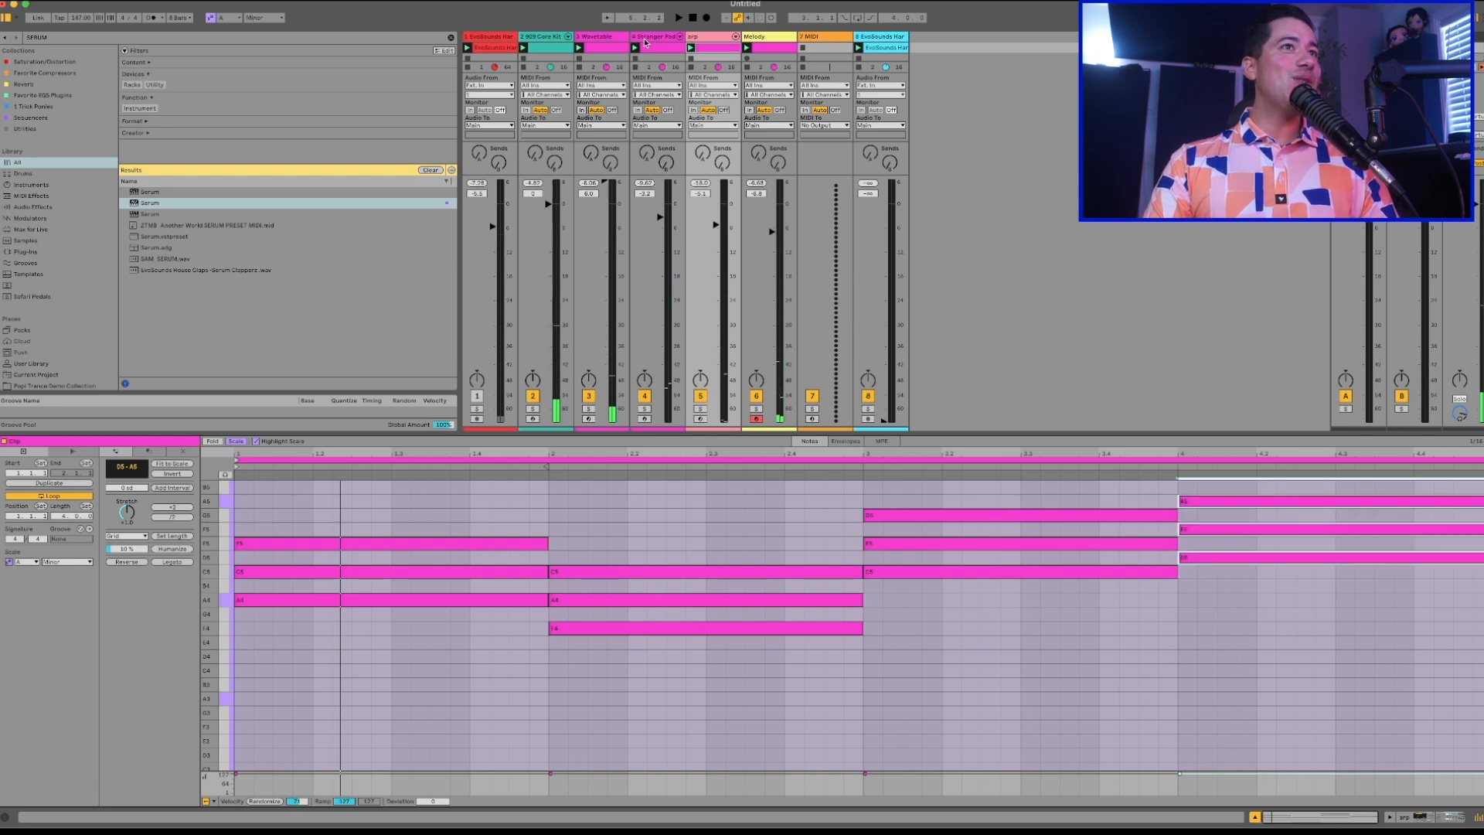
click(599, 46)
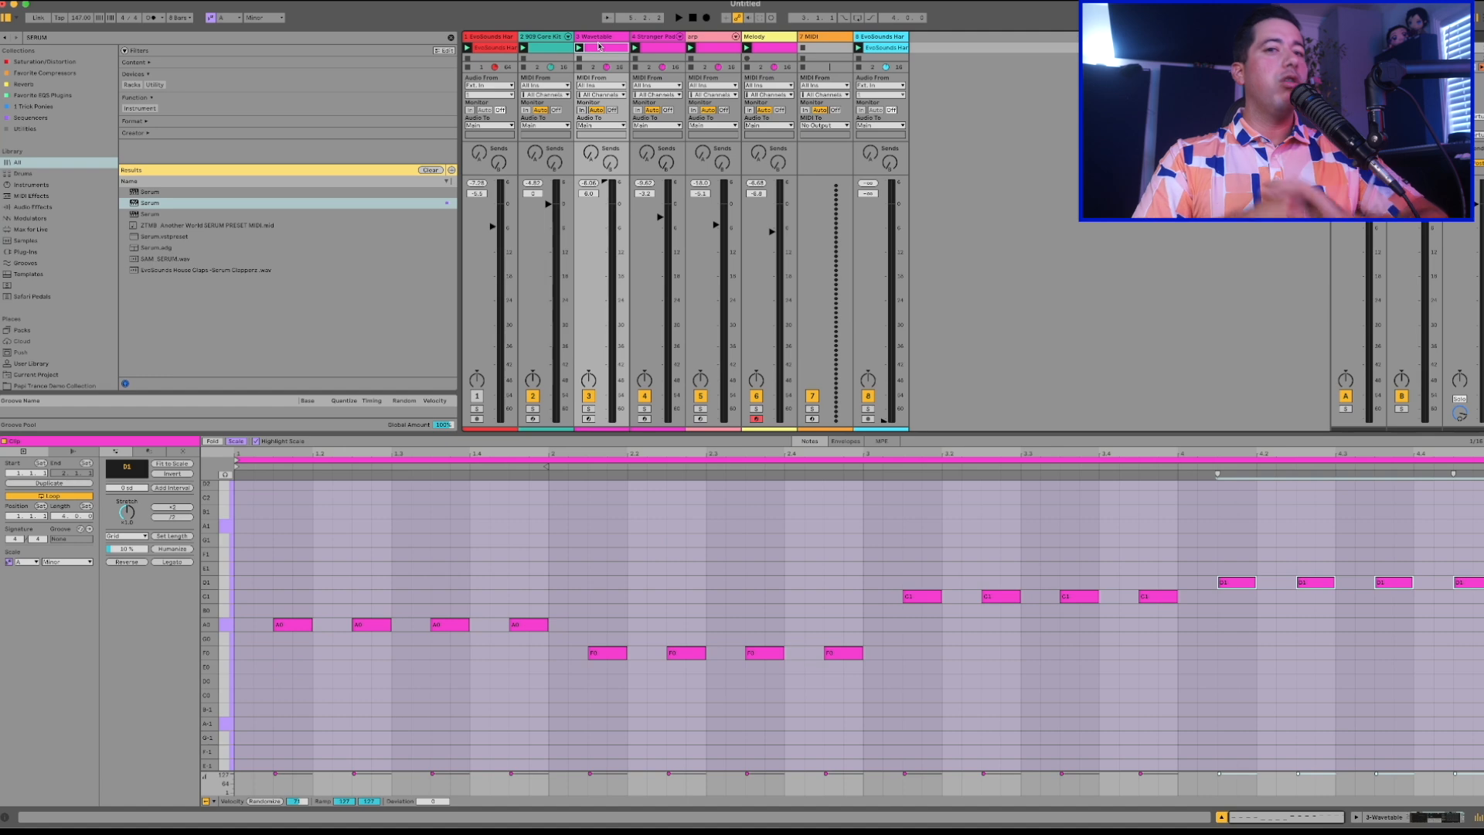
Play the track and rebalance the mix, raising the arp's volume and slightly lowering the pad's and the bass's.
key(space)
click(547, 47)
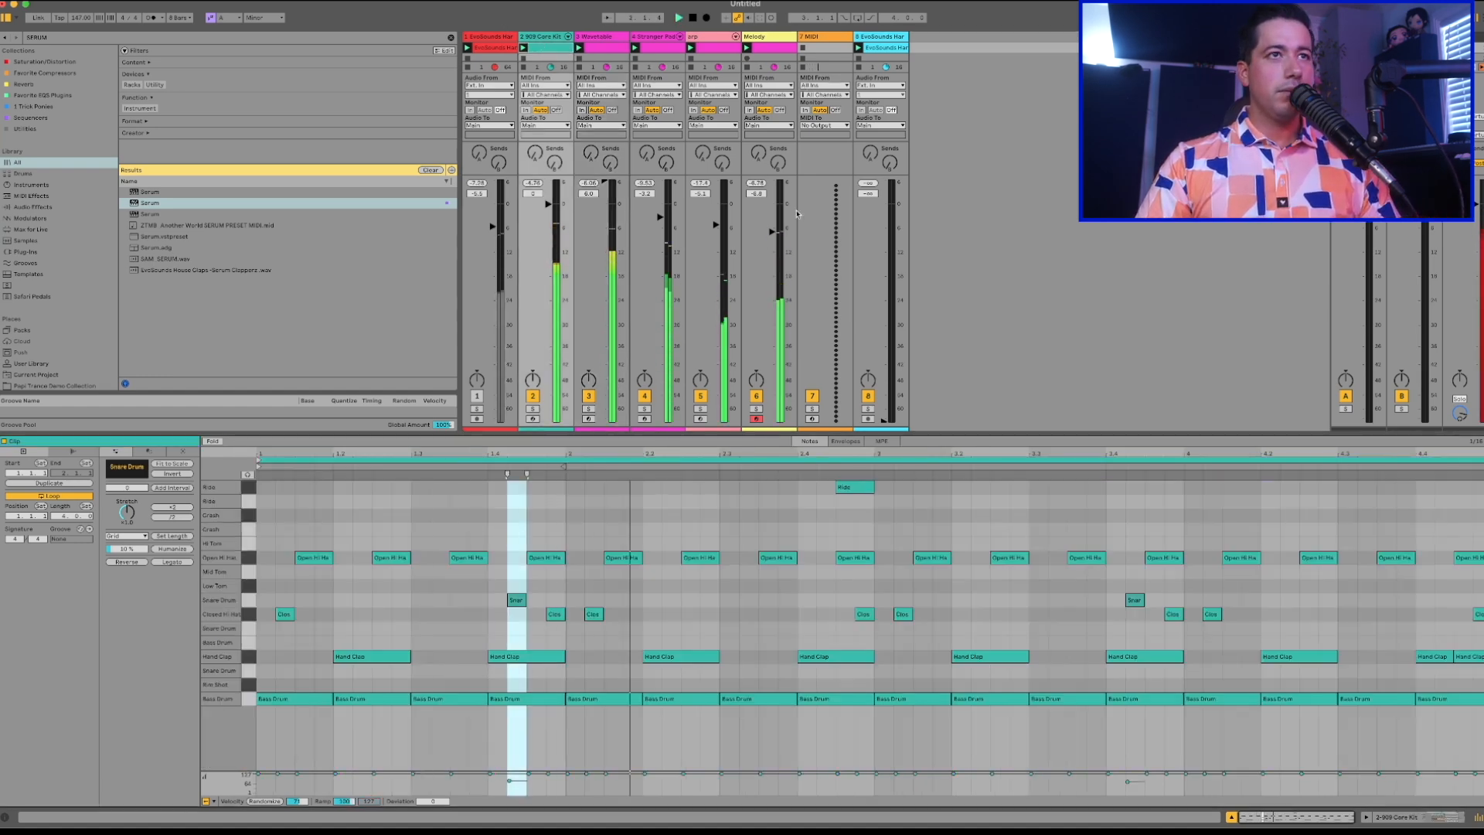
click(759, 36)
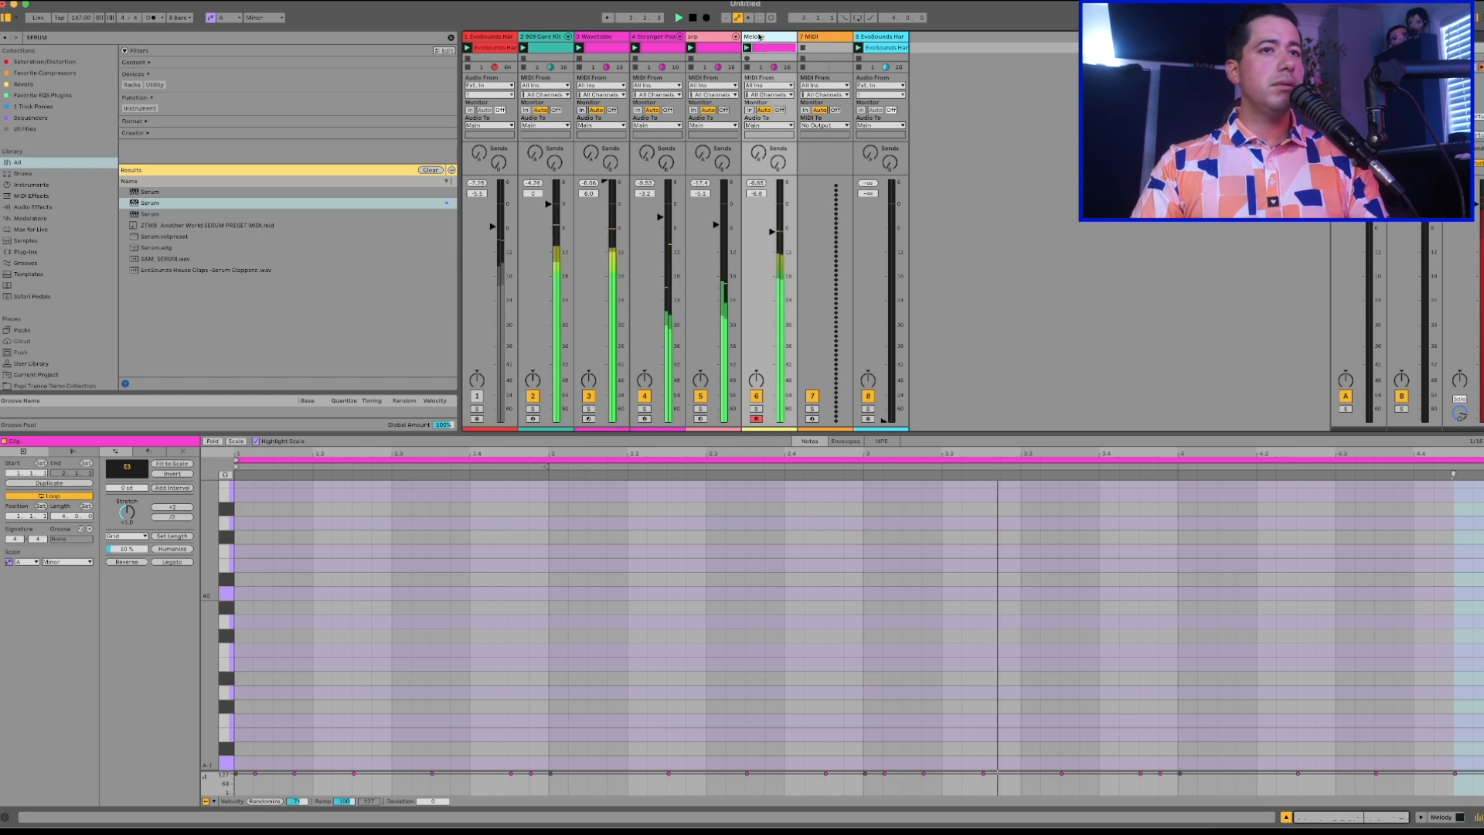
double_click(759, 36)
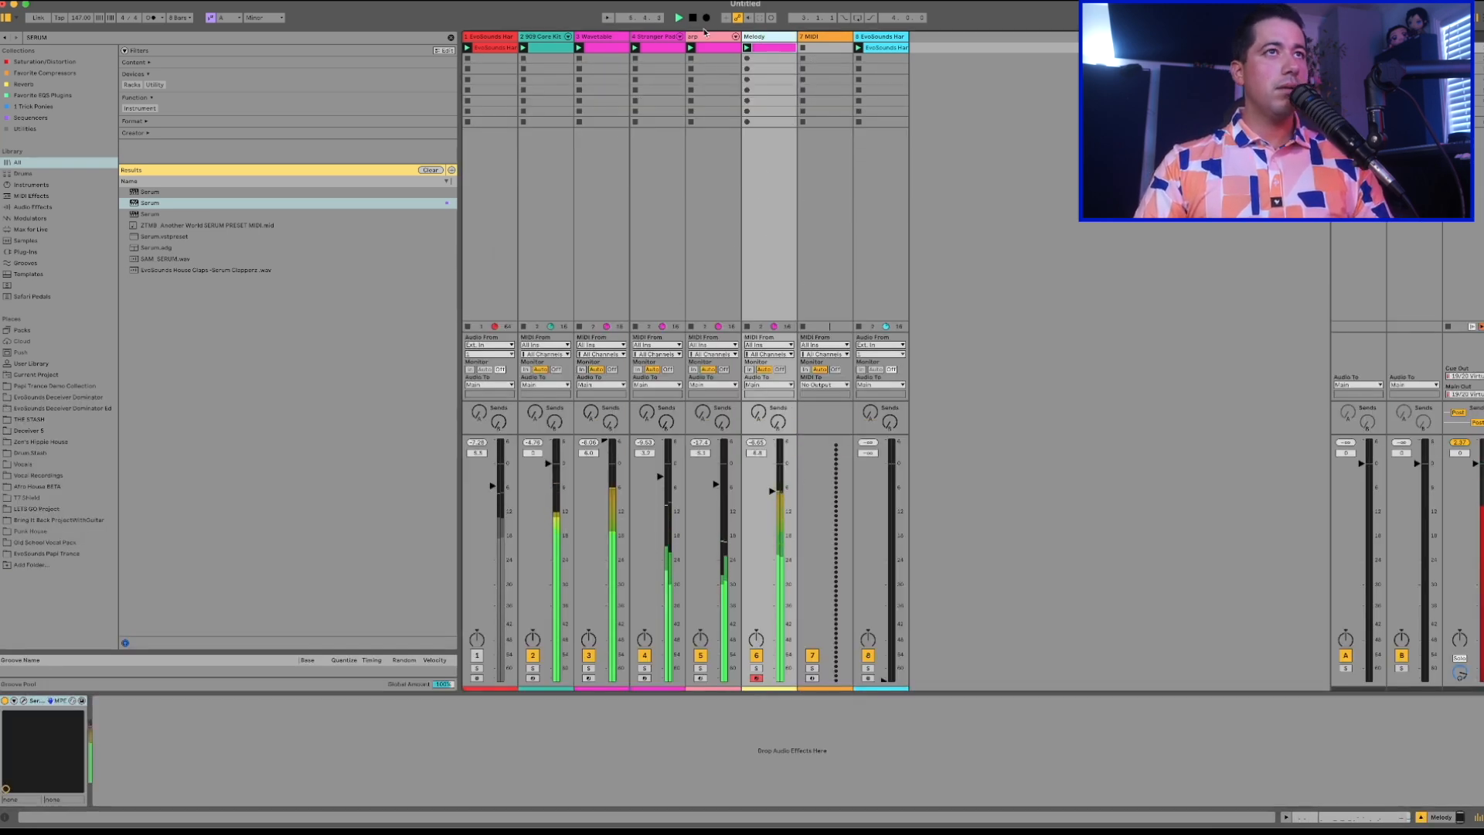
drag(716, 484, 716, 465)
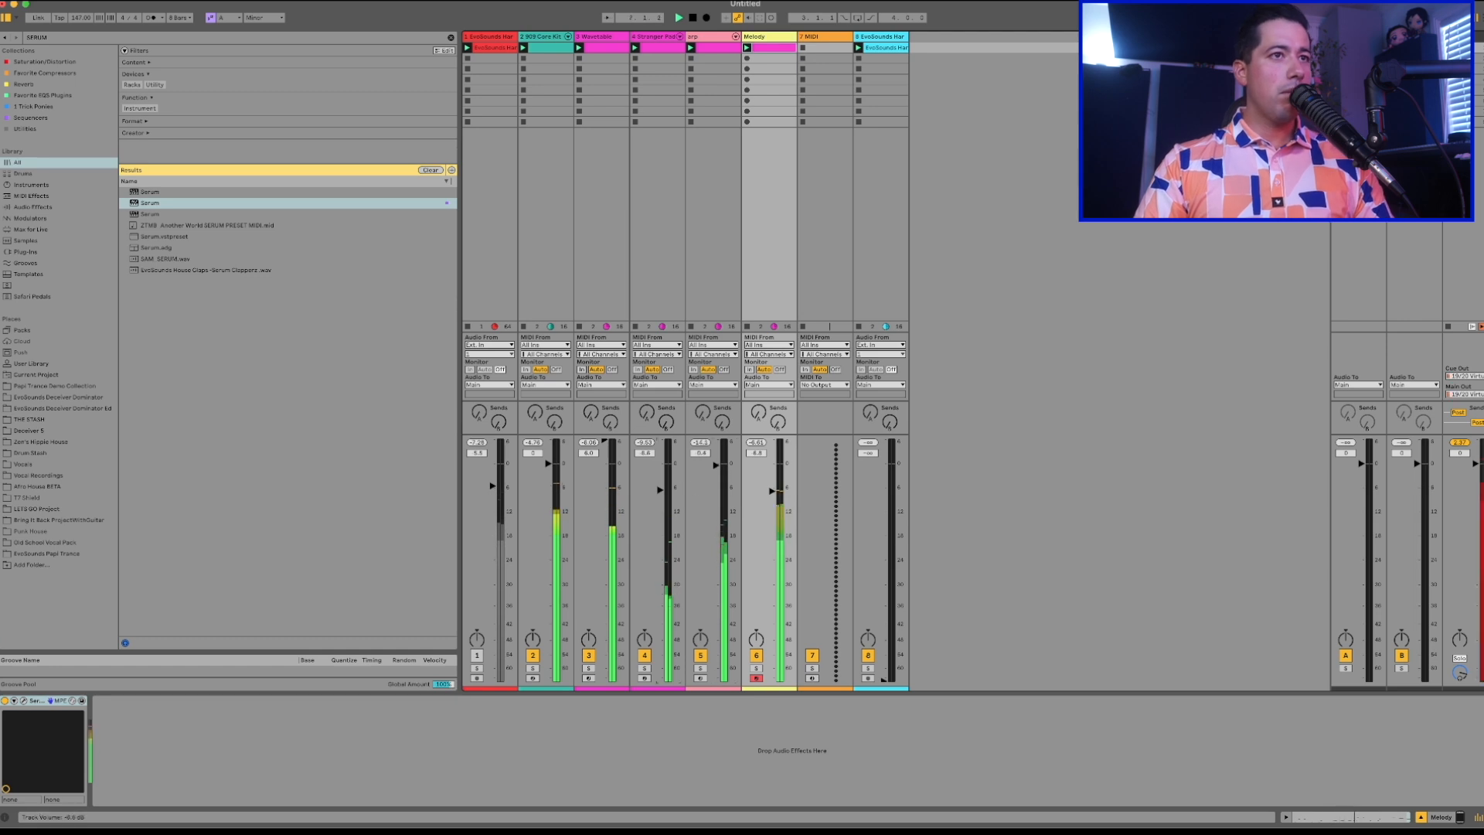
drag(613, 456, 613, 462)
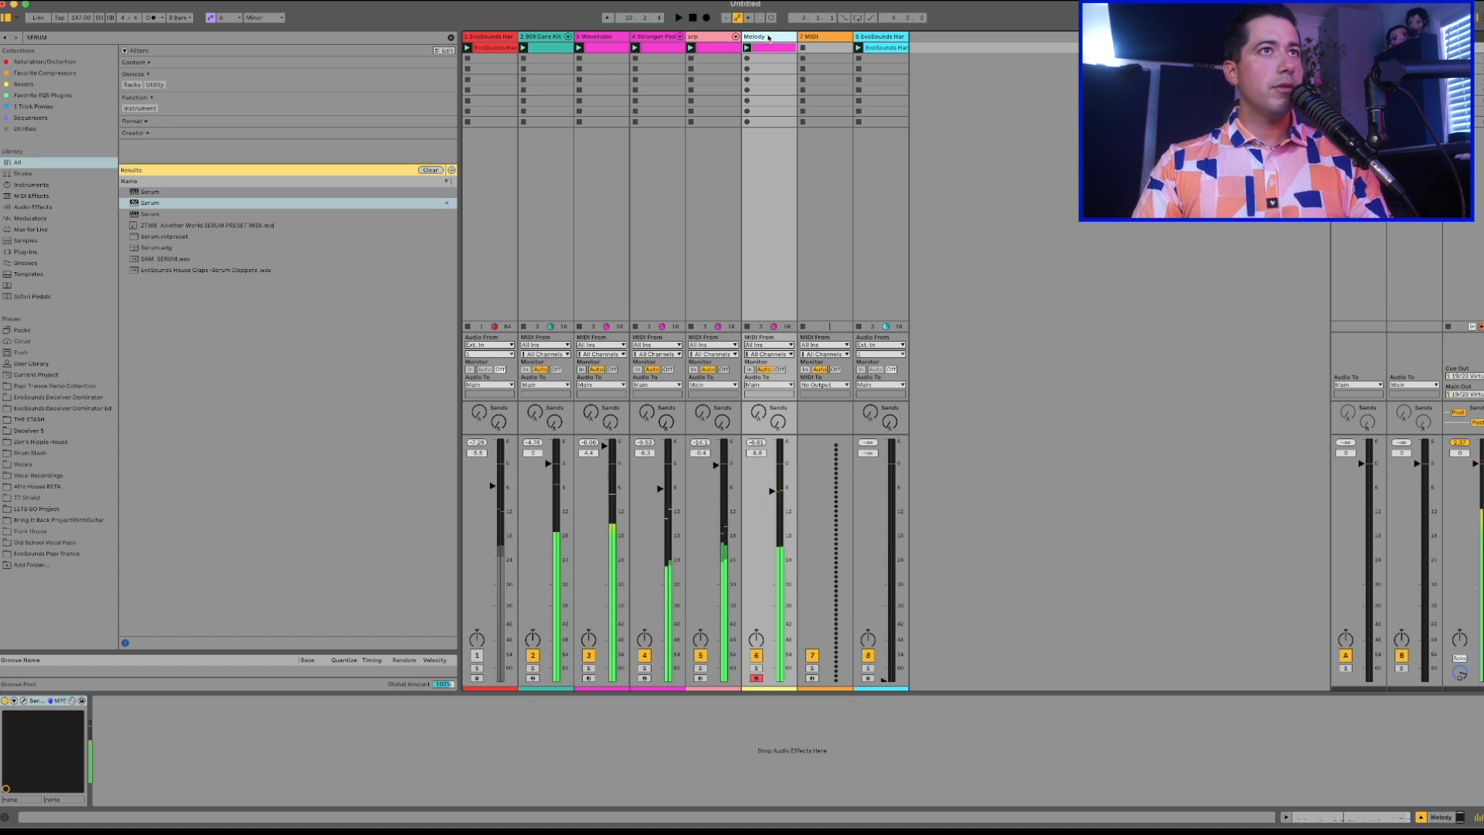
Duplicate the Melody track and select the original.
key(super+d)
click(781, 33)
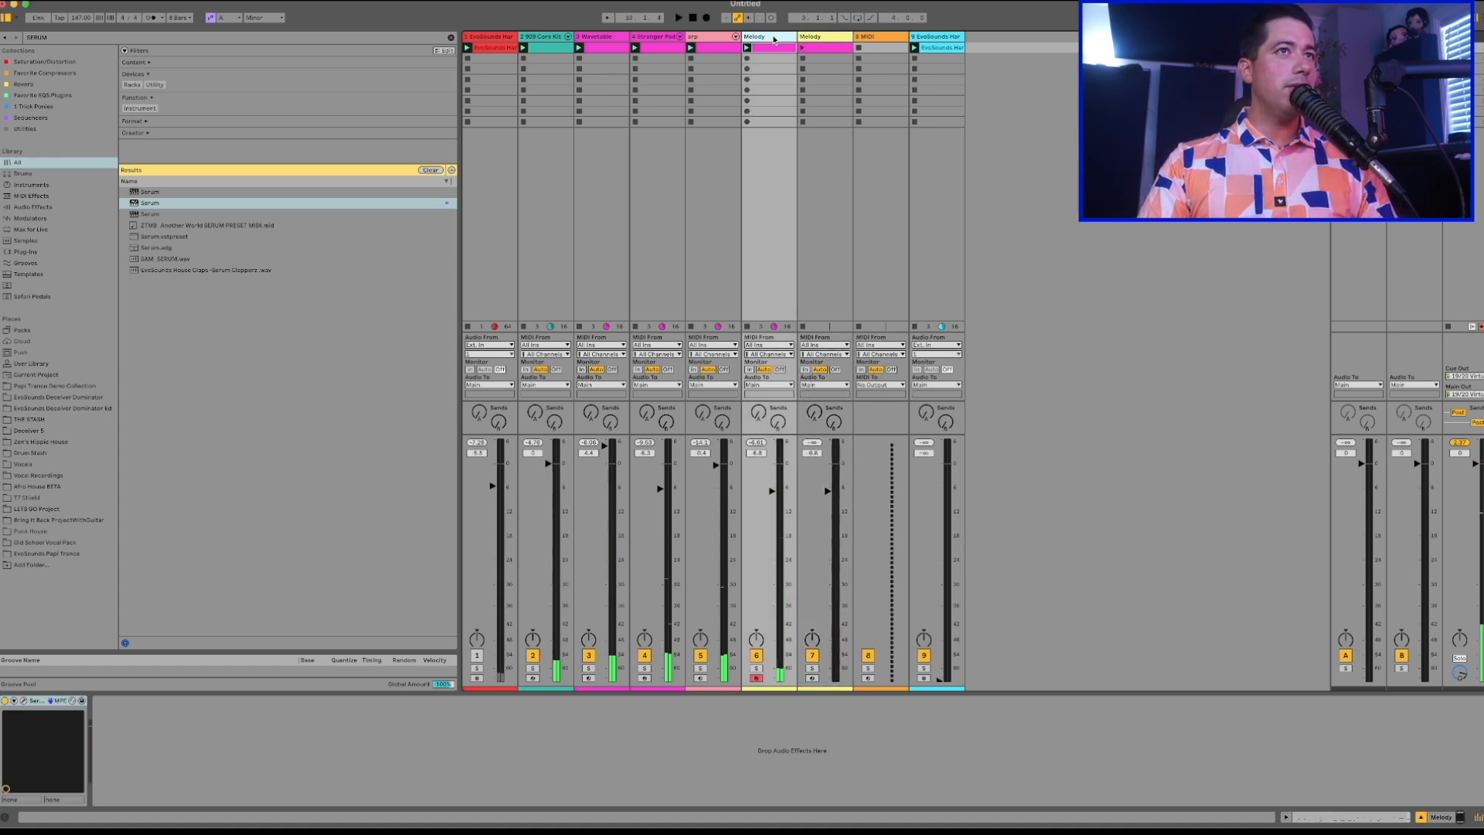
Search the browser for SPLICE and add Splice Bridge to the set on its own track.
click(34, 37)
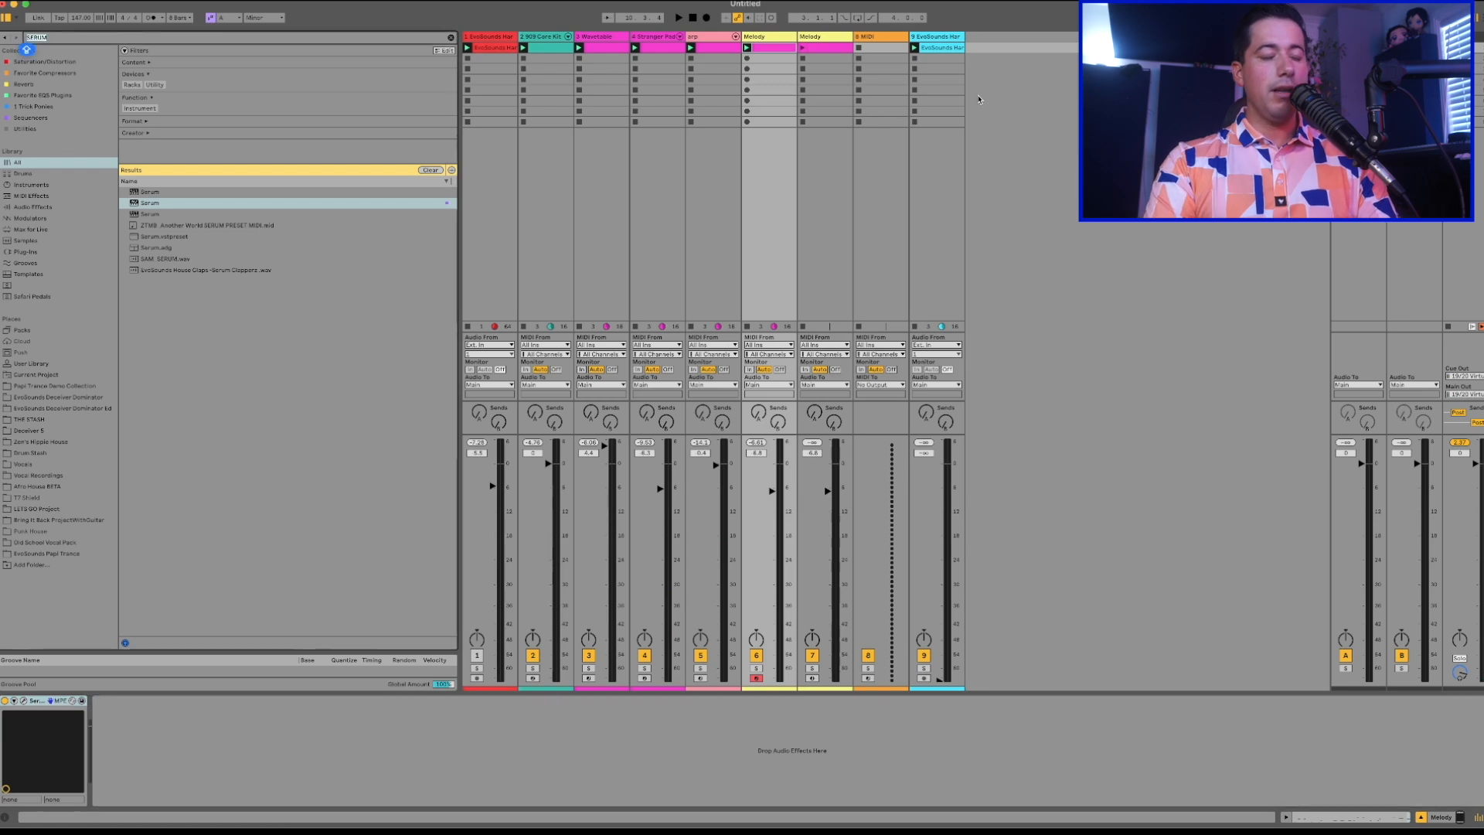
text(SPLICE)
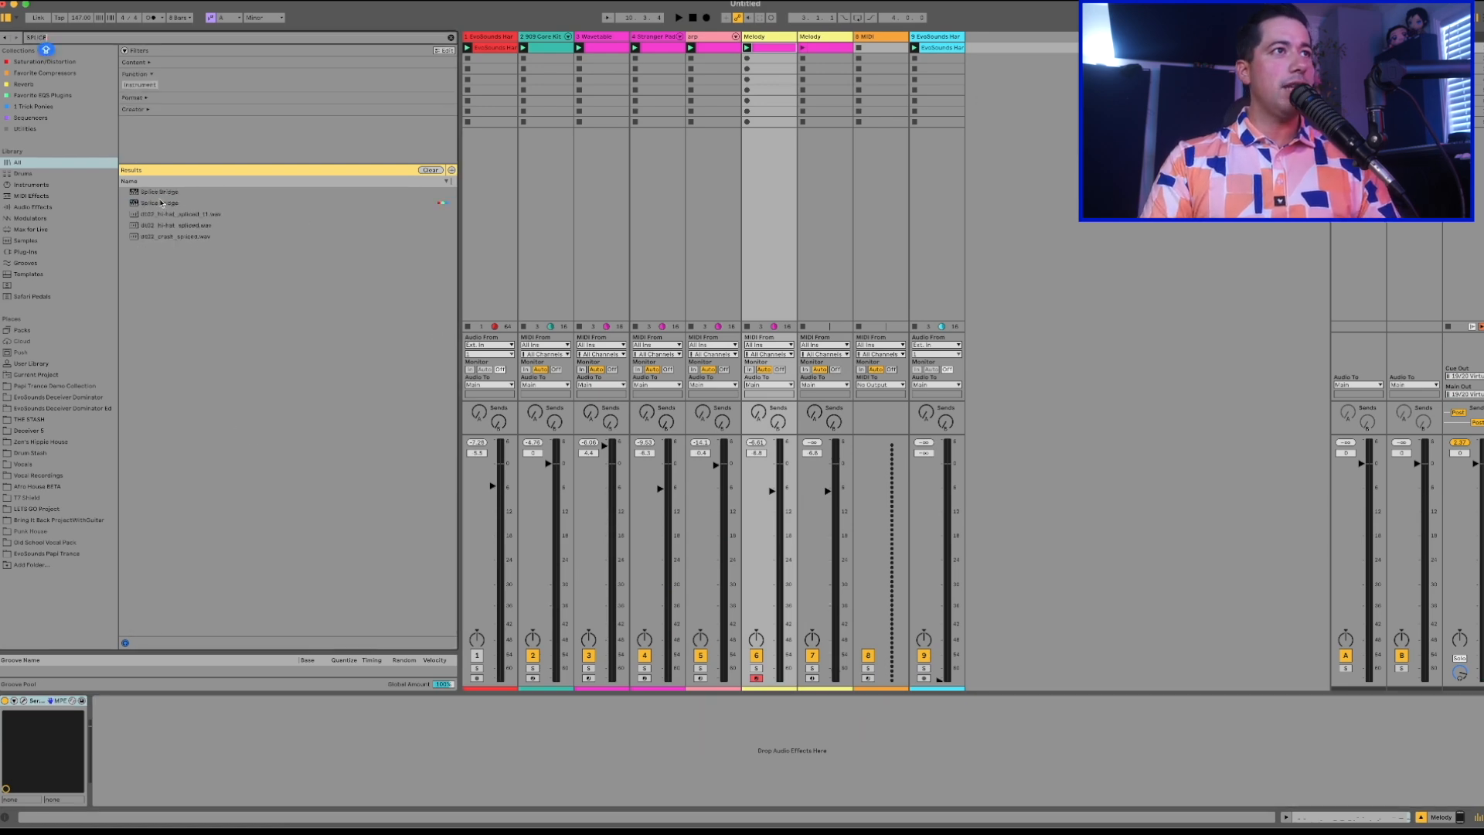
drag(162, 203, 473, 147)
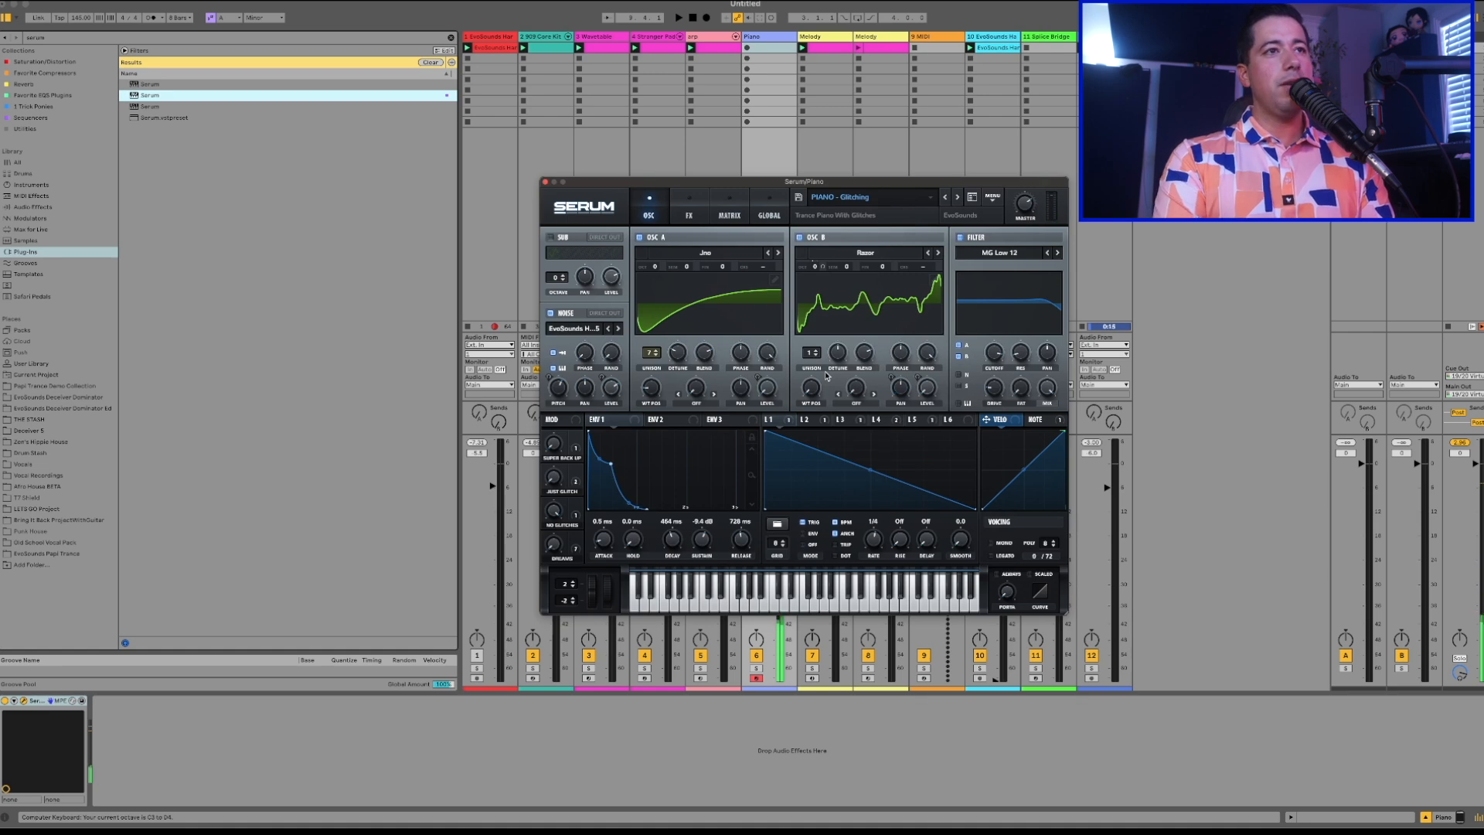
Copy the melody clip into the first slot of the Piano track and close the Serum window.
key(space)
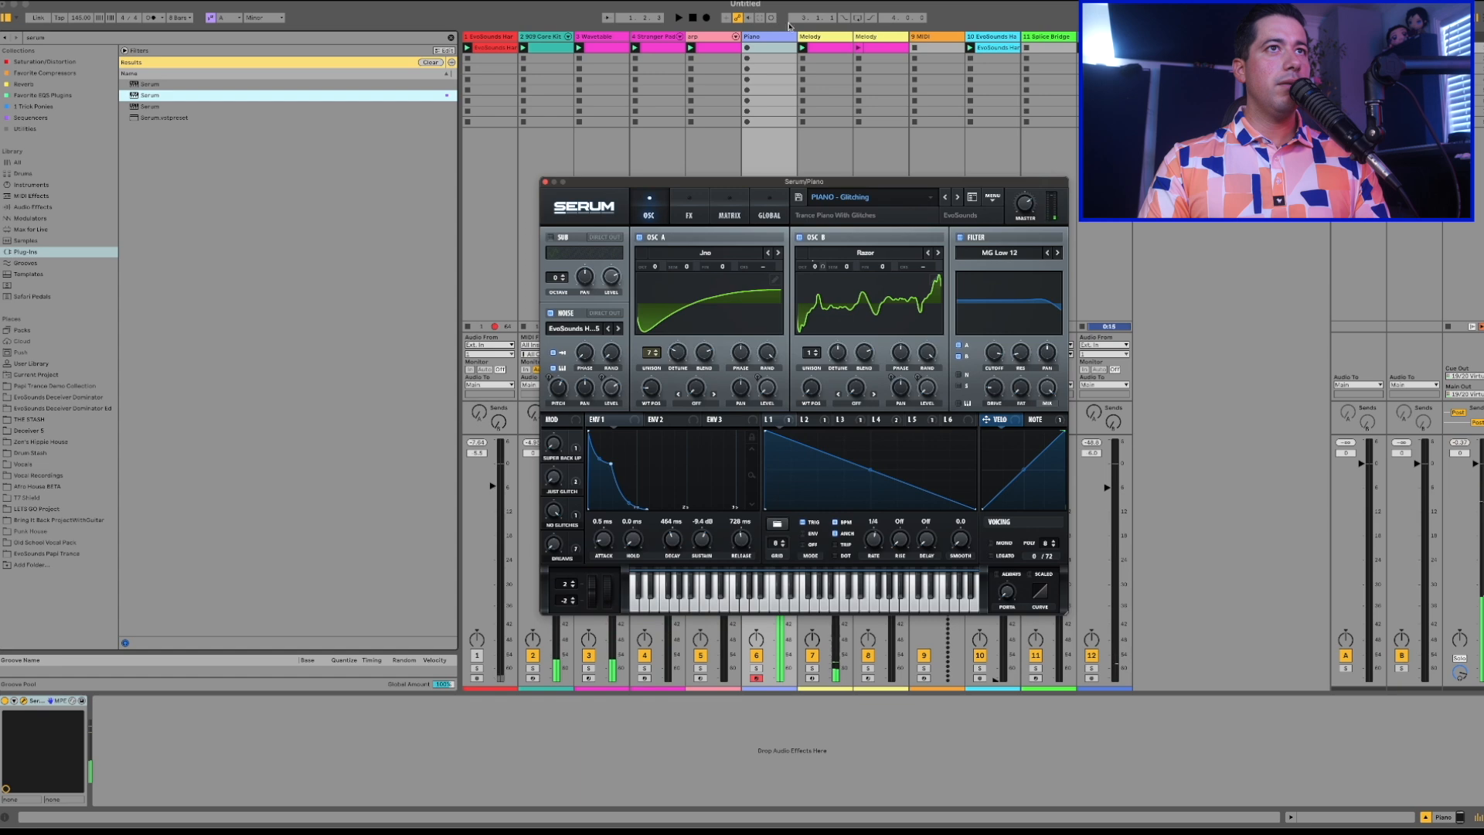
click(826, 53)
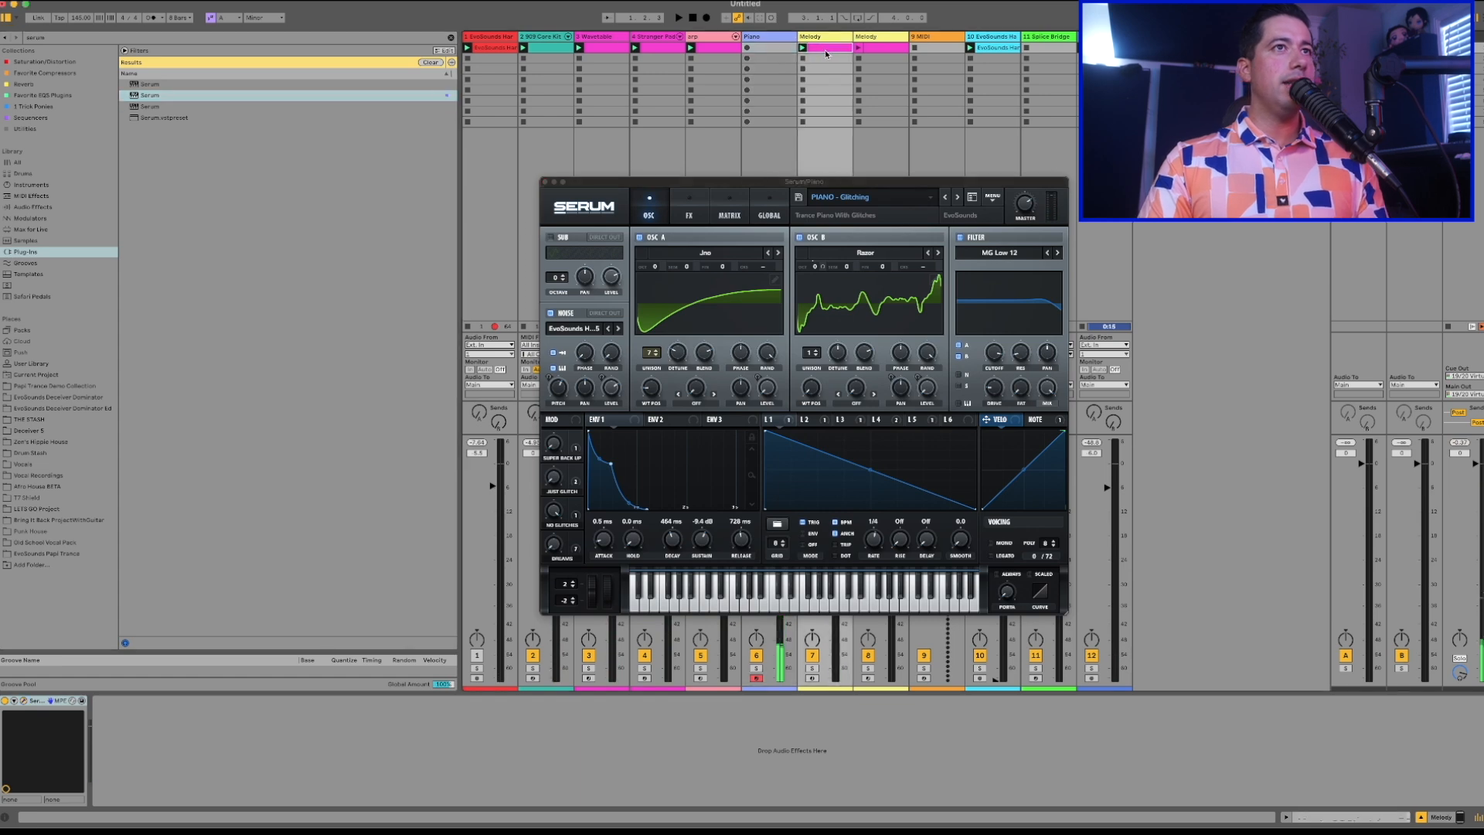
double_click(753, 48)
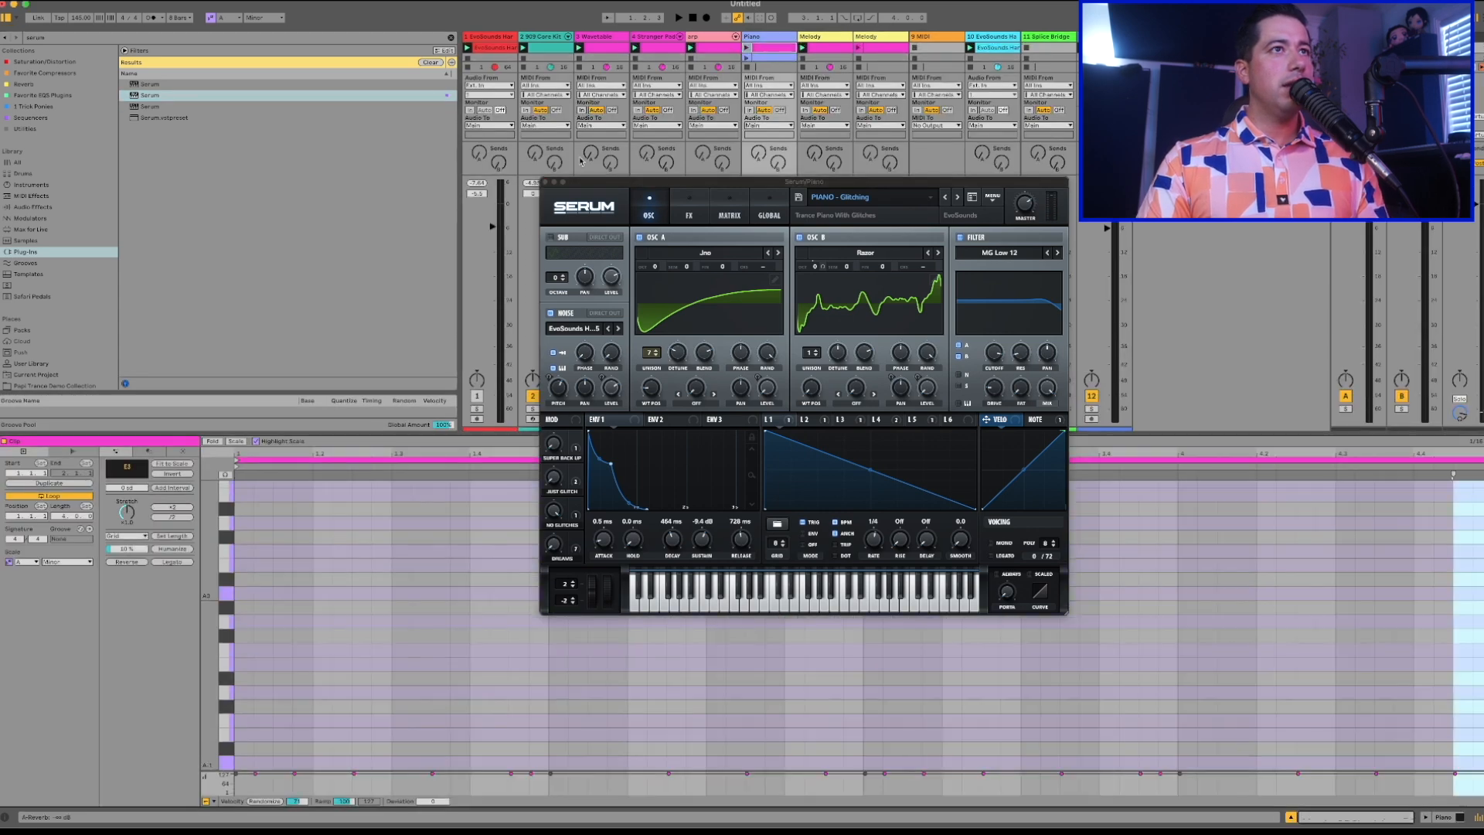
click(544, 183)
click(818, 48)
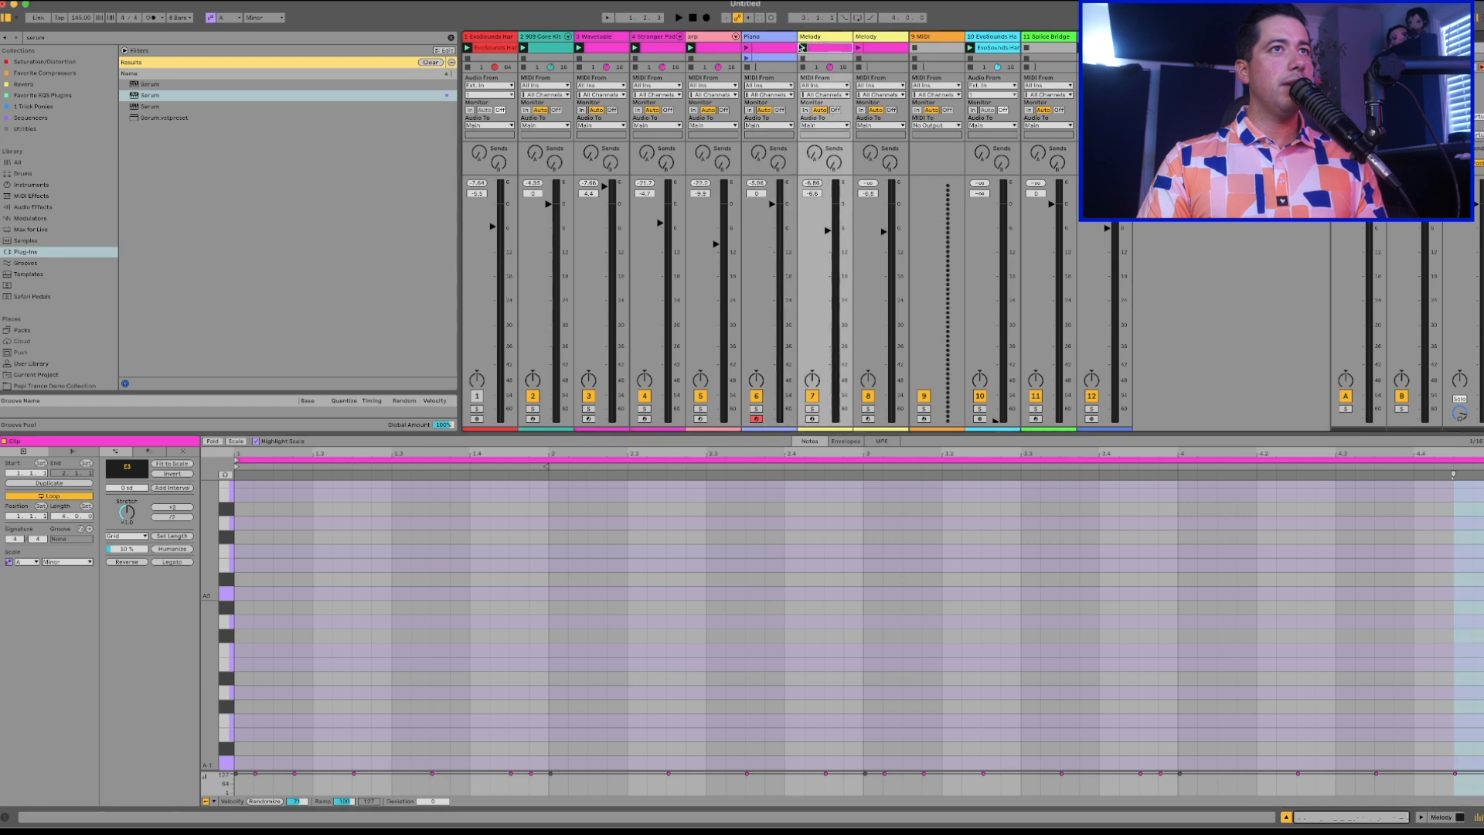
shift+click(775, 47)
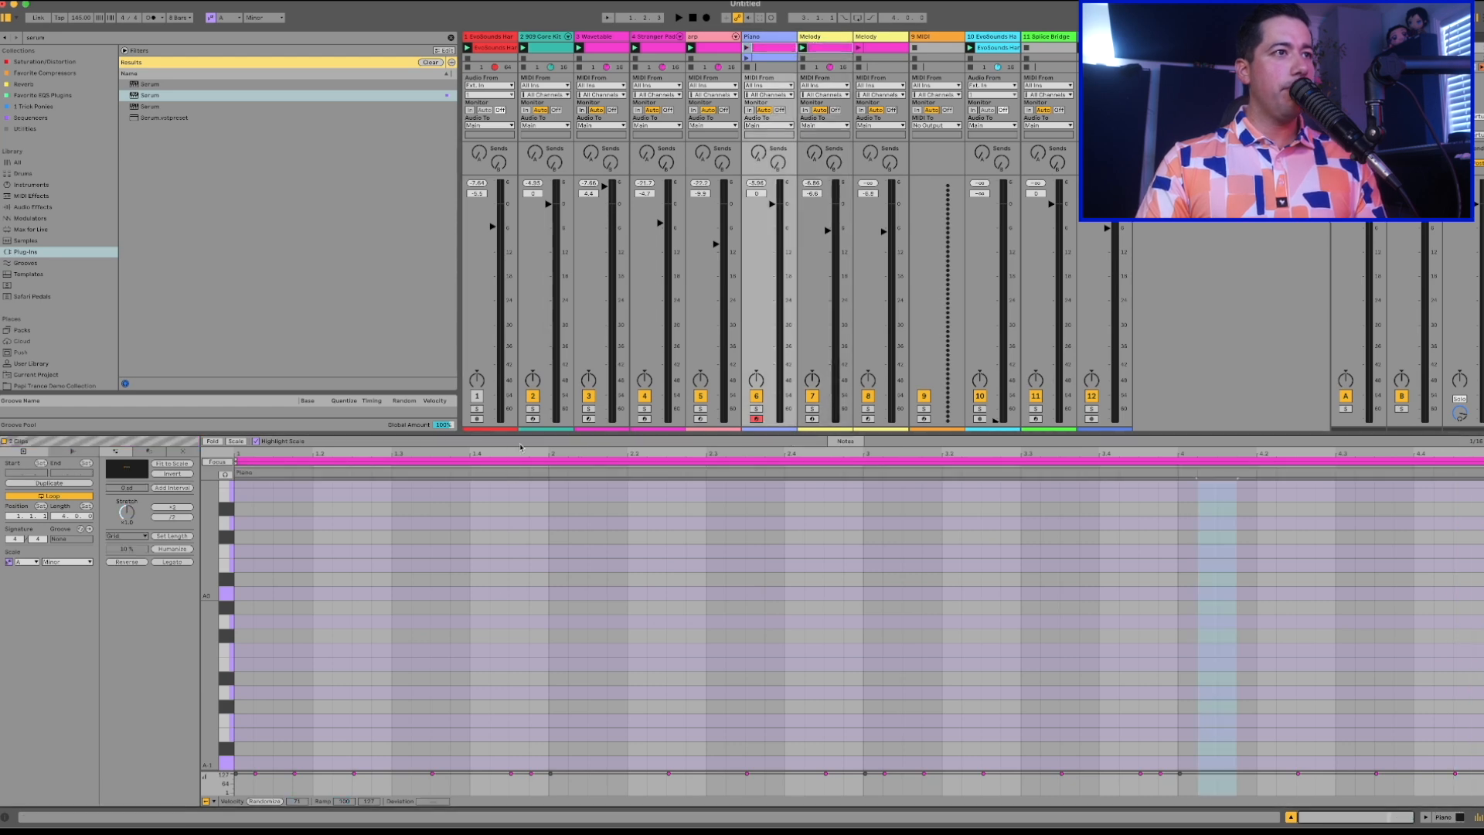
Enlarge the note editor for the Piano clip and start playback.
drag(492, 435, 491, 224)
scroll(416, 469, up, 10)
key(space)
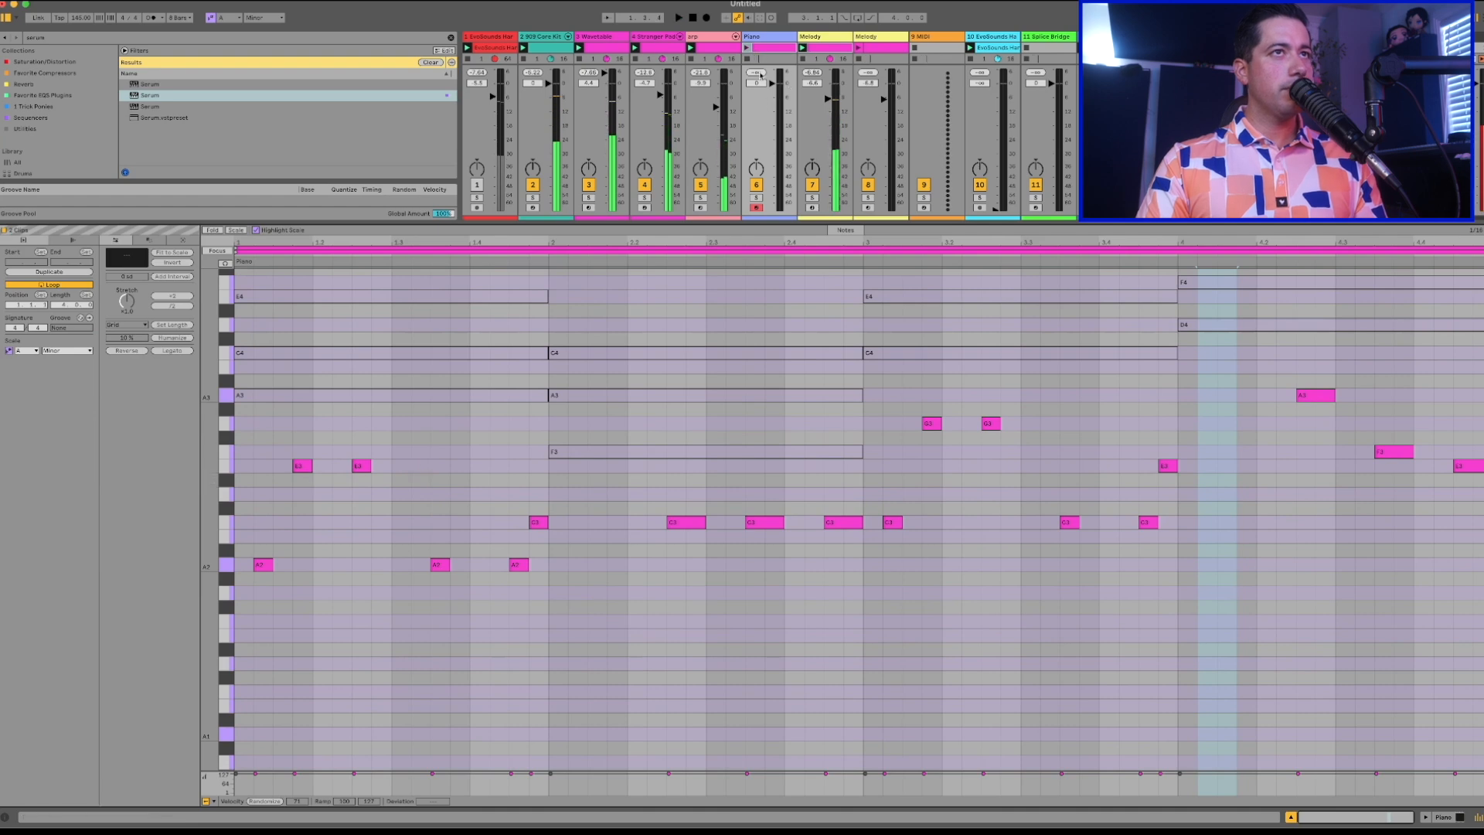
Transpose all notes in the Piano clip up one octave.
click(768, 48)
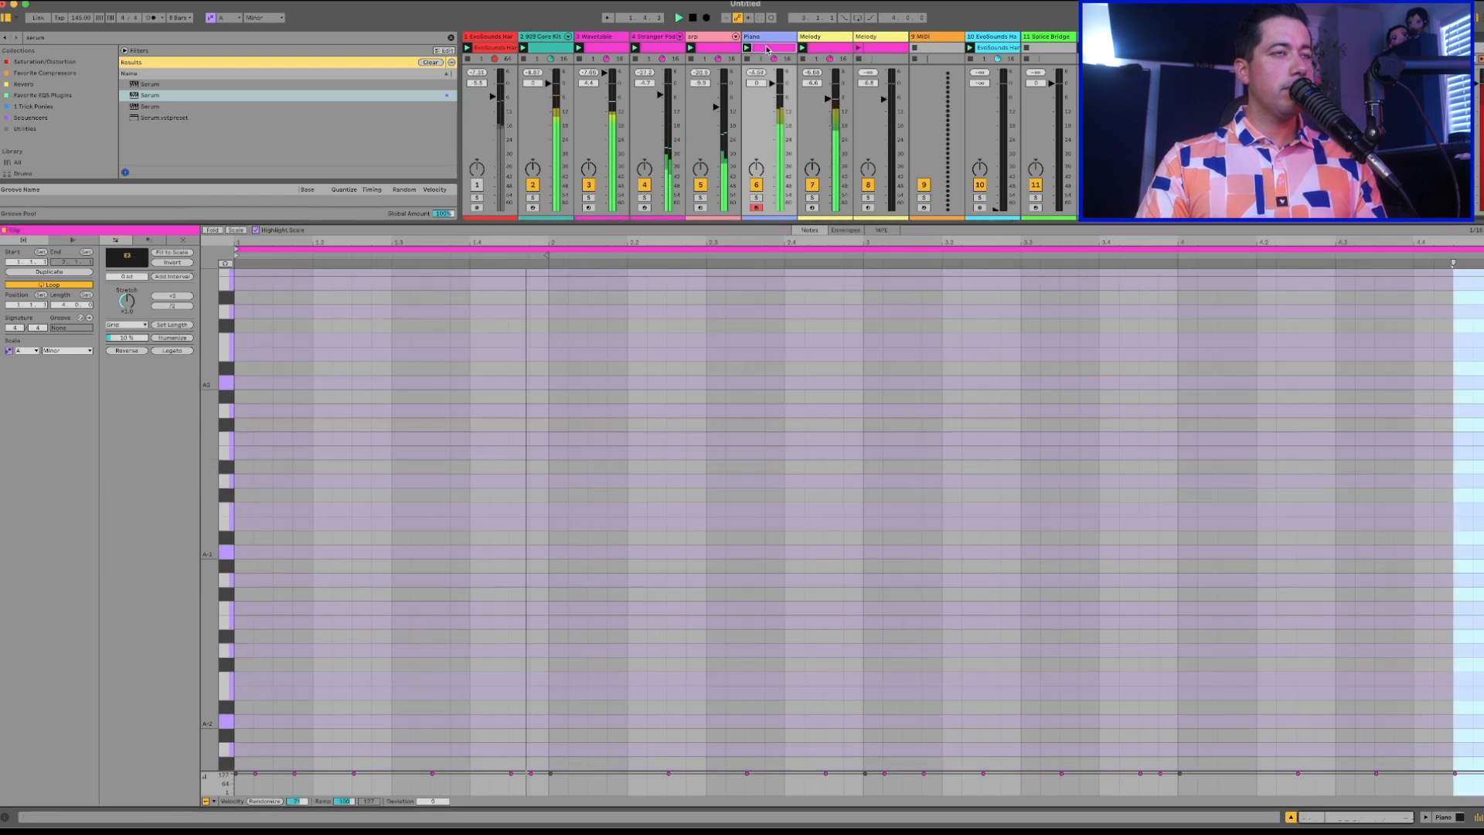
double_click(361, 498)
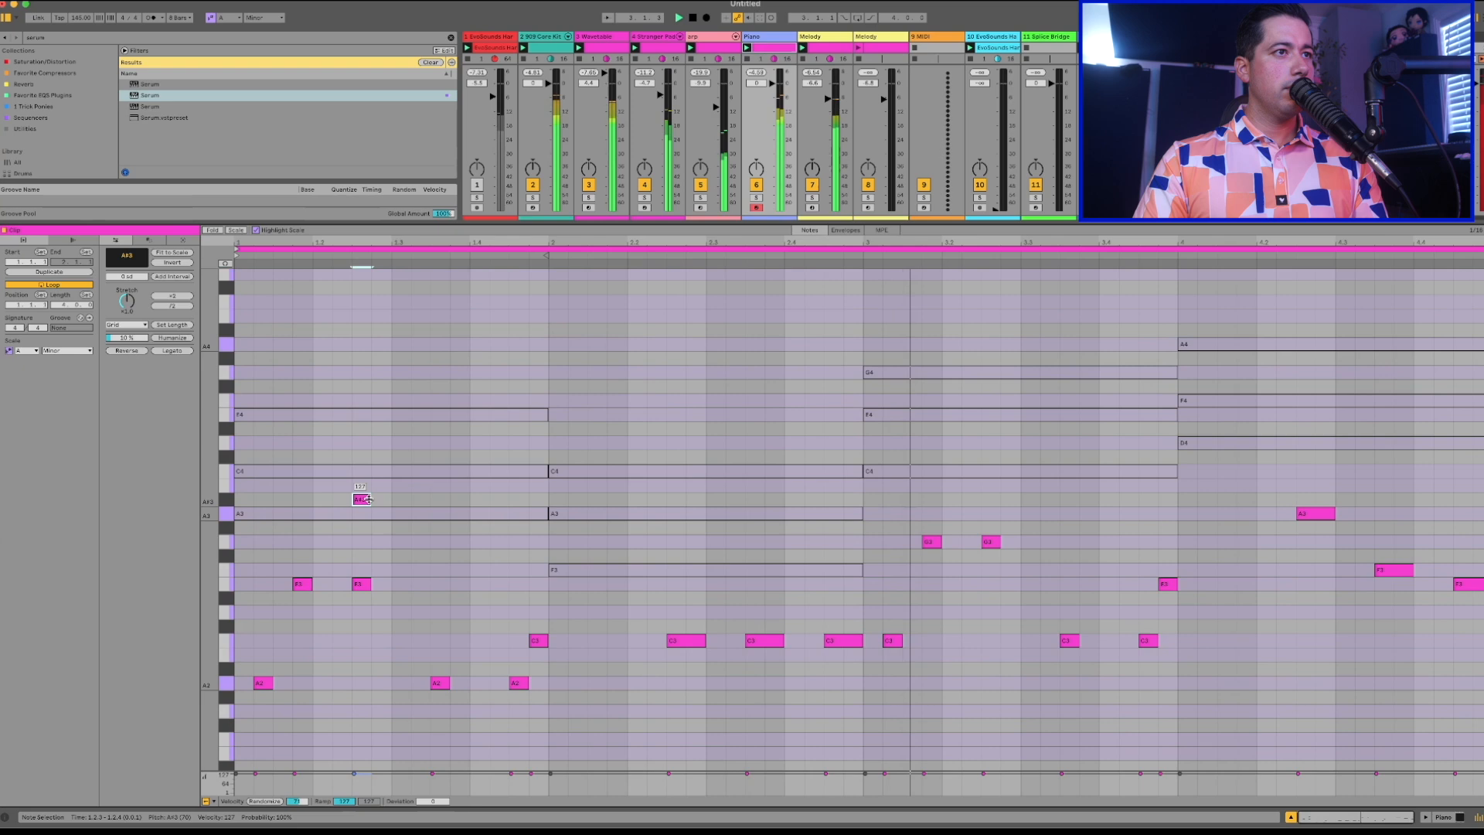
double_click(361, 498)
key(ctrl+a)
key(shift+Up)
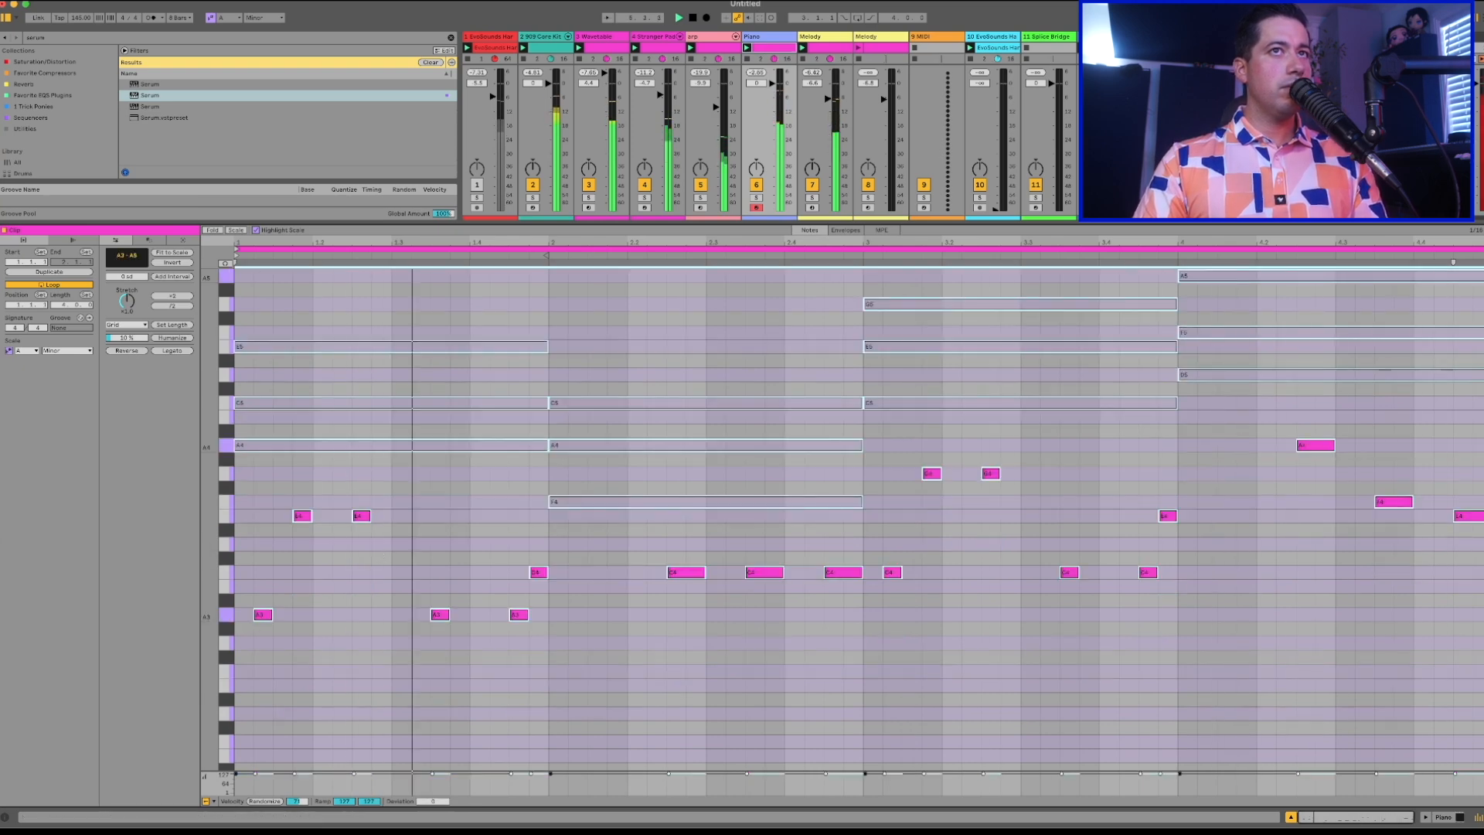
Balance the Piano track's volume against a much quieter Melody track during playback, and open the Melody clip.
drag(772, 84, 827, 210)
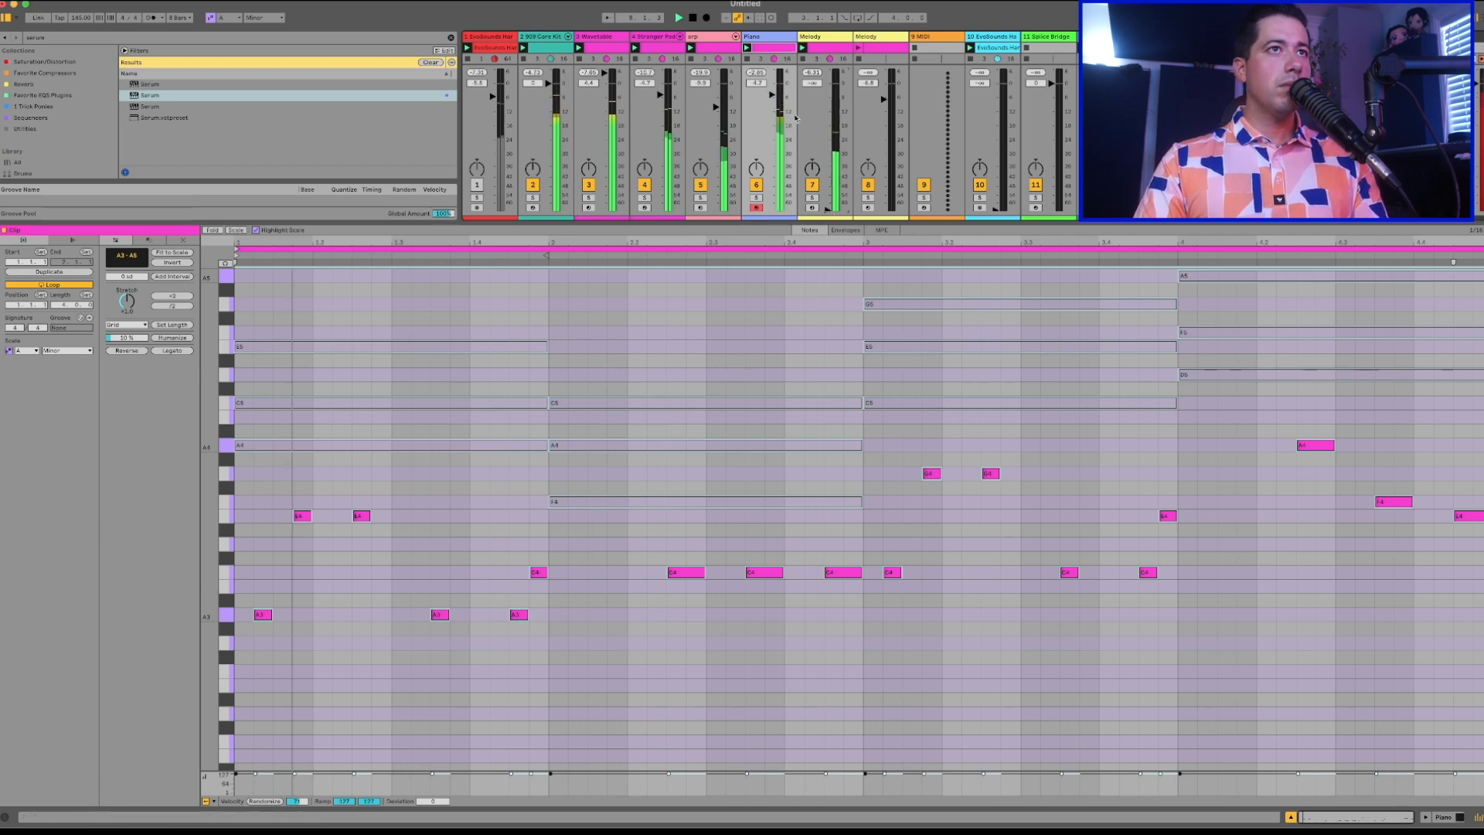
drag(772, 95, 772, 89)
click(828, 209)
click(829, 51)
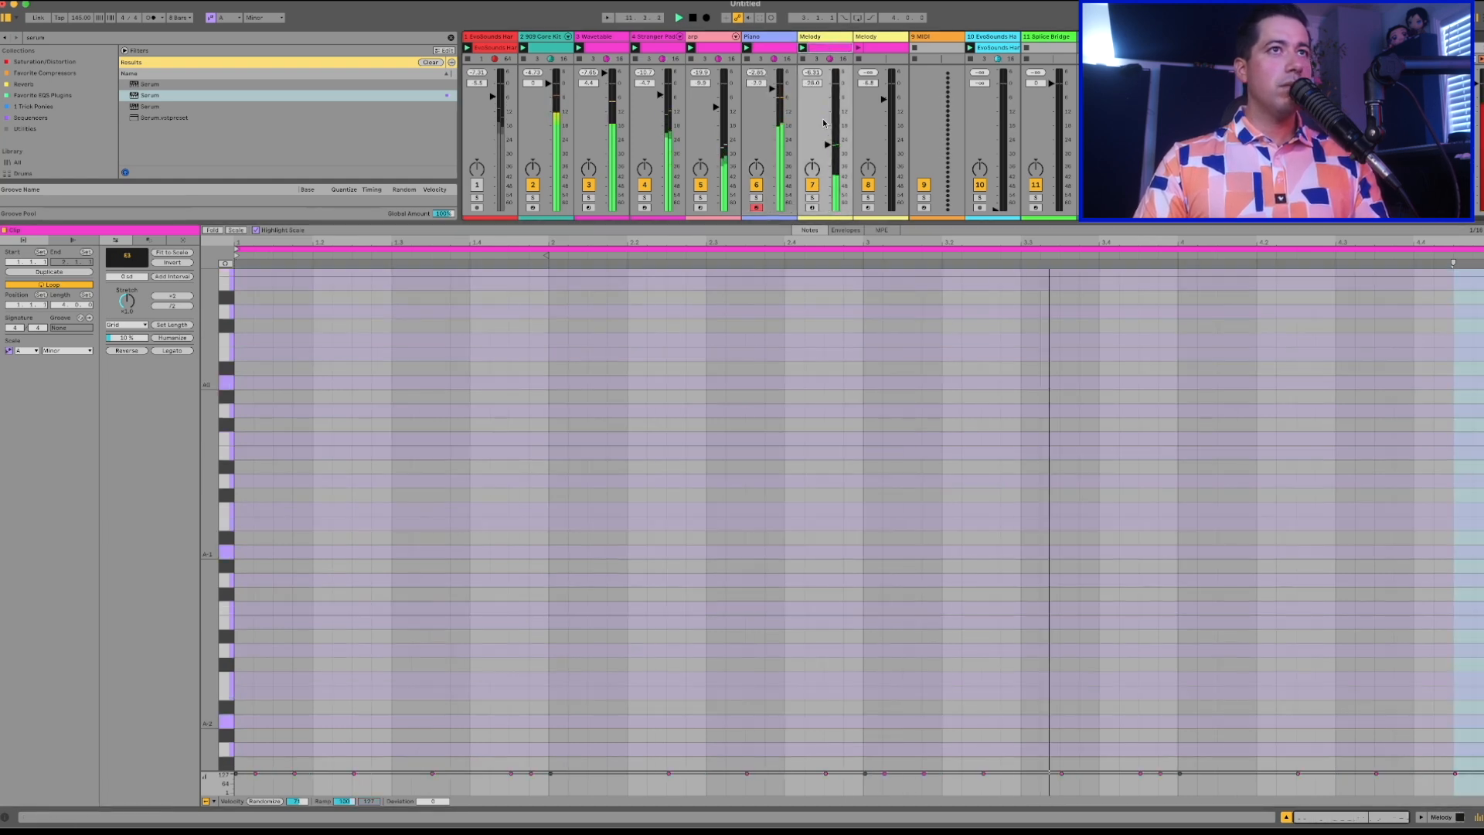
Raise the Melody track's volume, stop playback, and compare the notes of the Stranger Pad and Piano clips.
drag(827, 83, 828, 102)
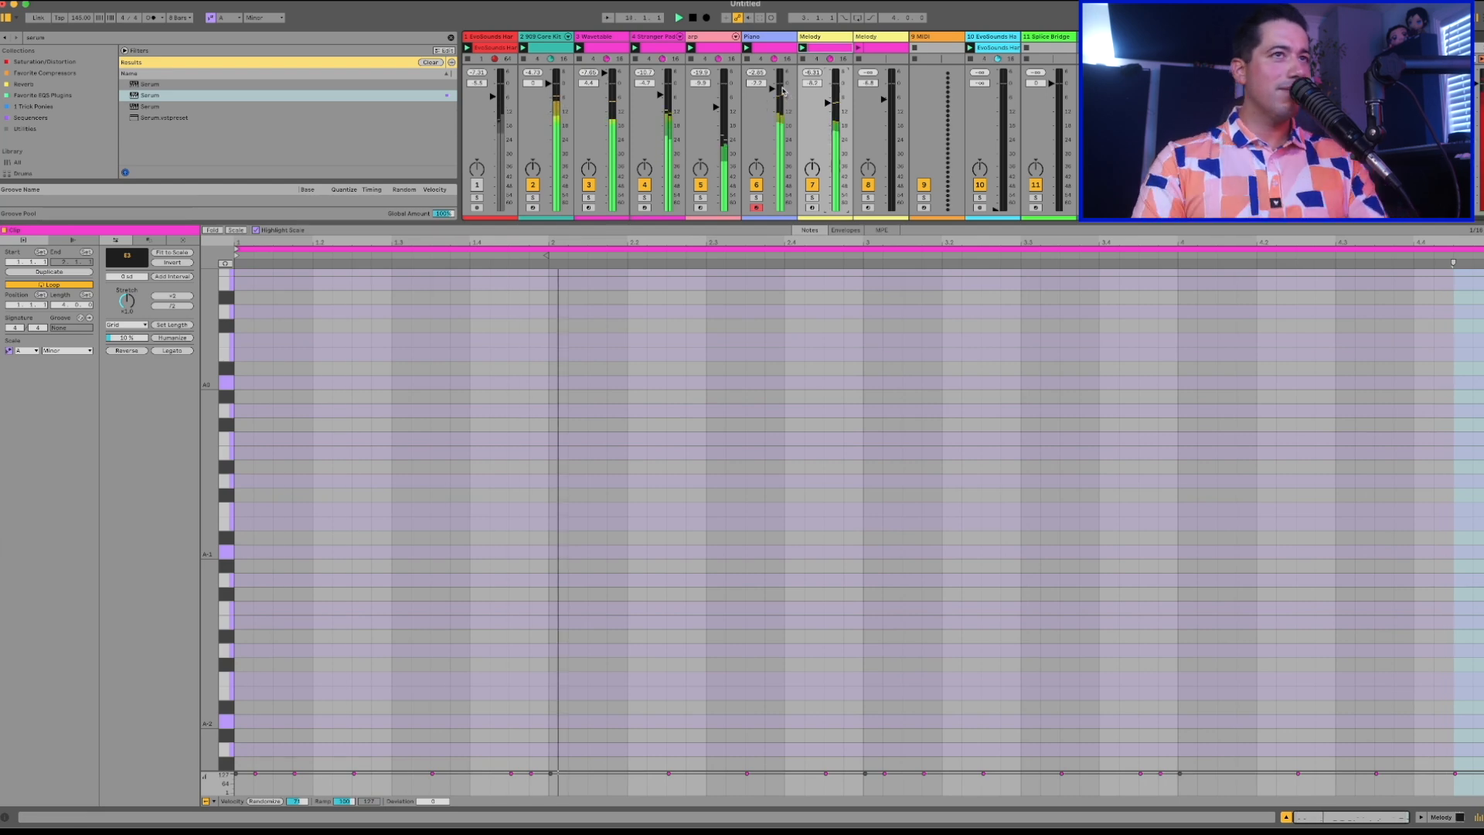
click(739, 52)
click(655, 51)
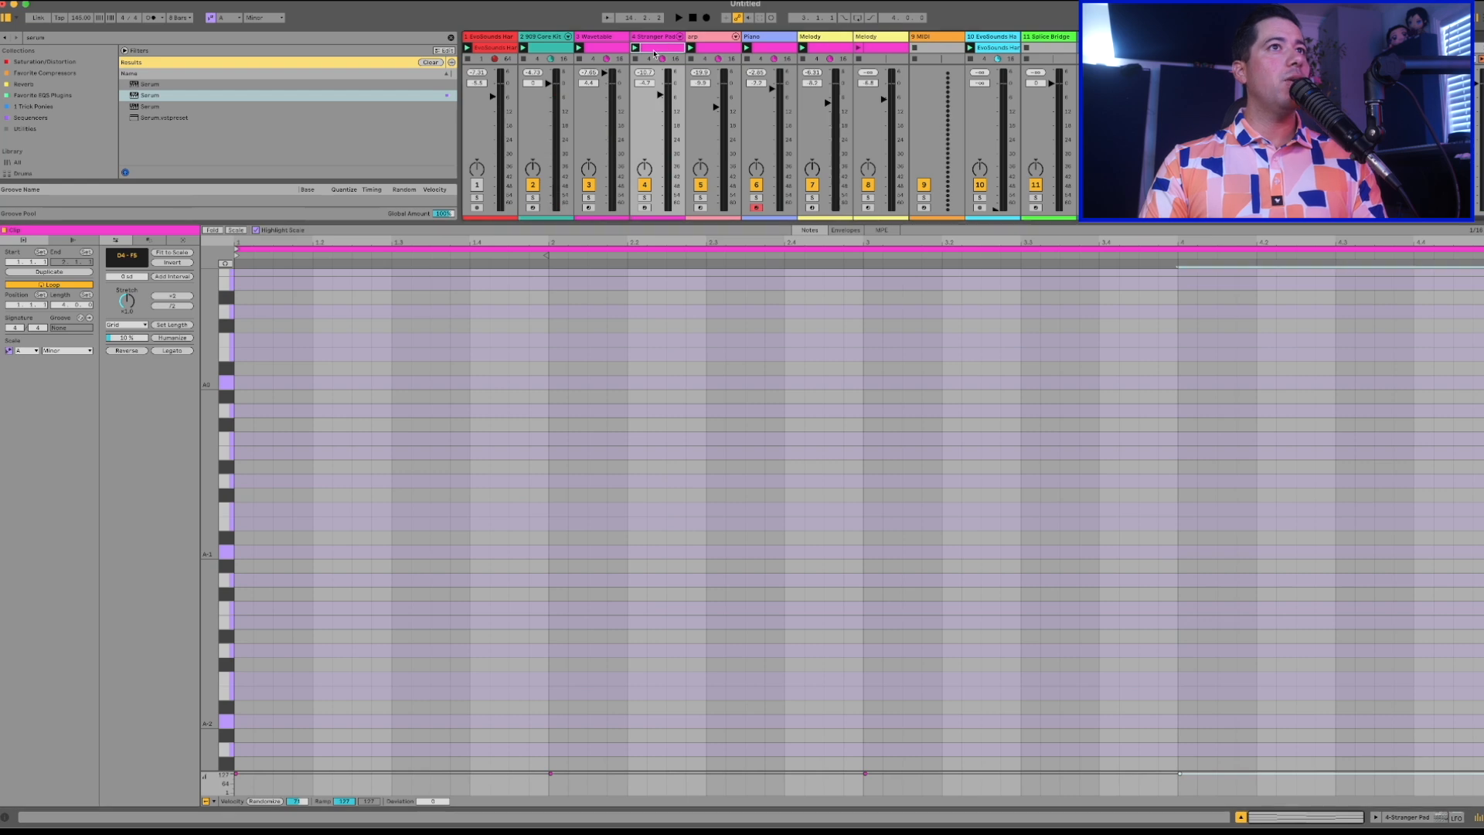
click(757, 47)
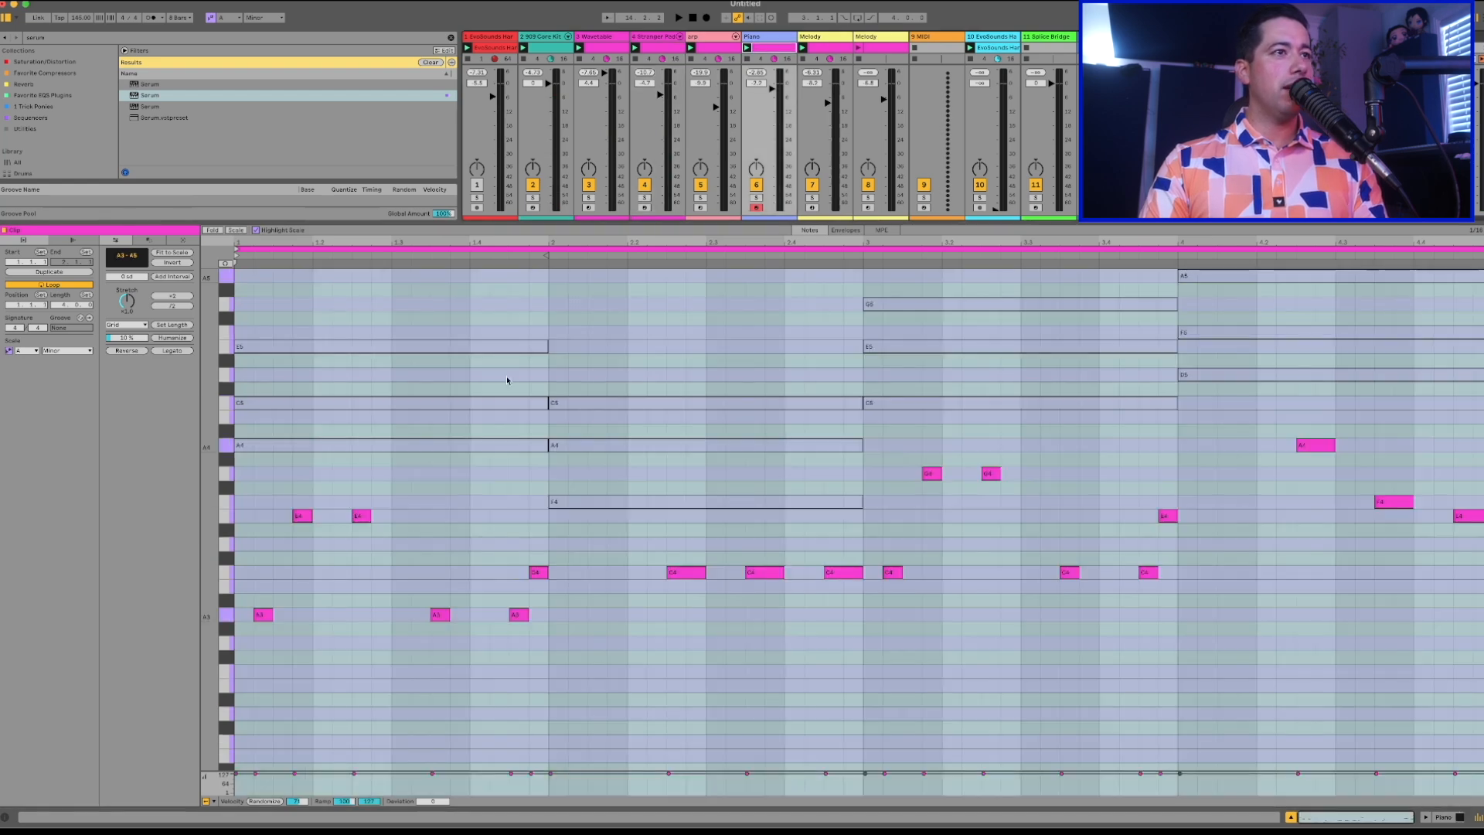
click(437, 533)
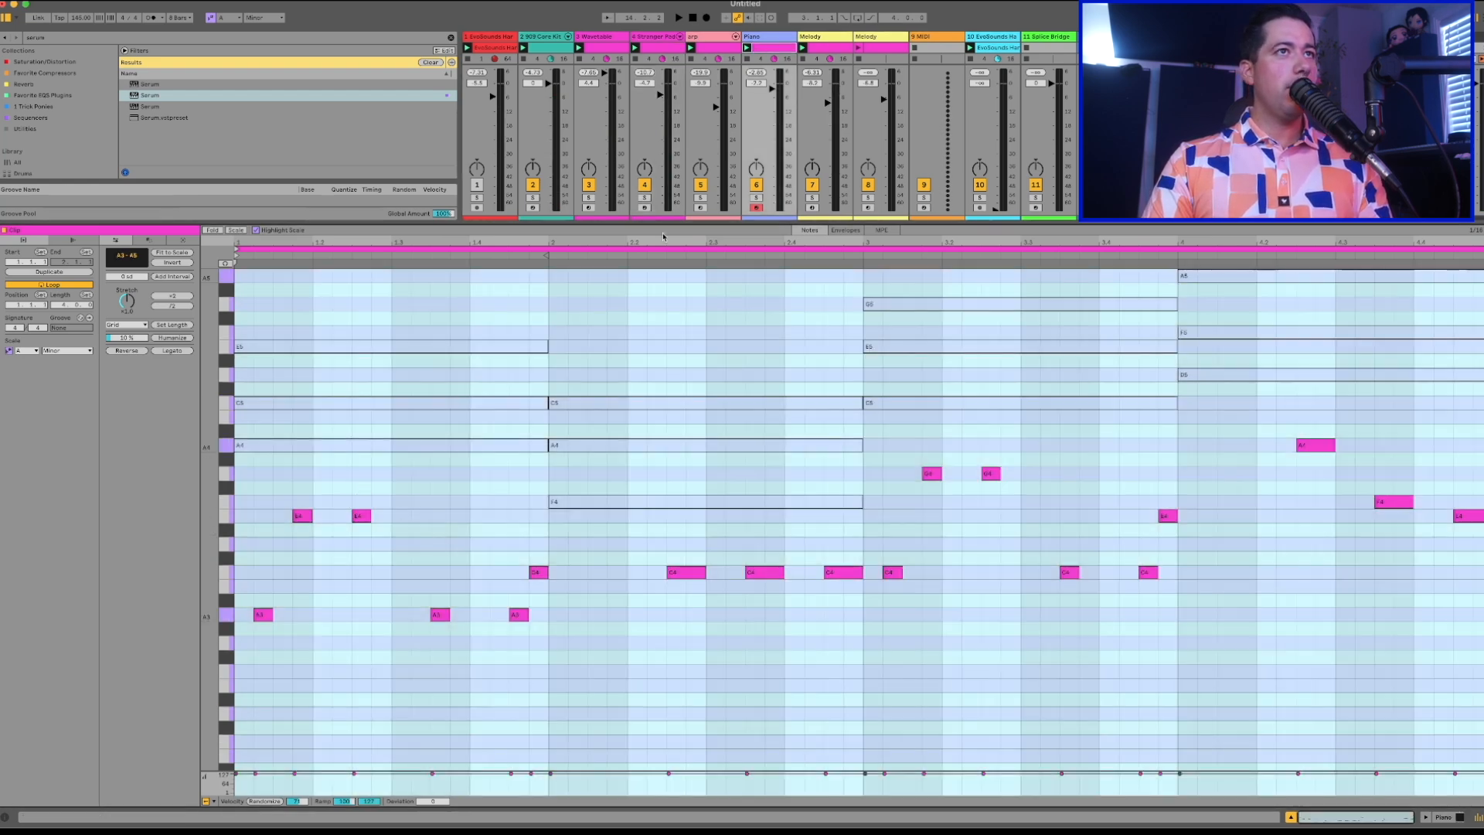
Replace all notes in the Piano clip with the Stranger Pad clip's chord notes and transpose them down one octave.
click(674, 48)
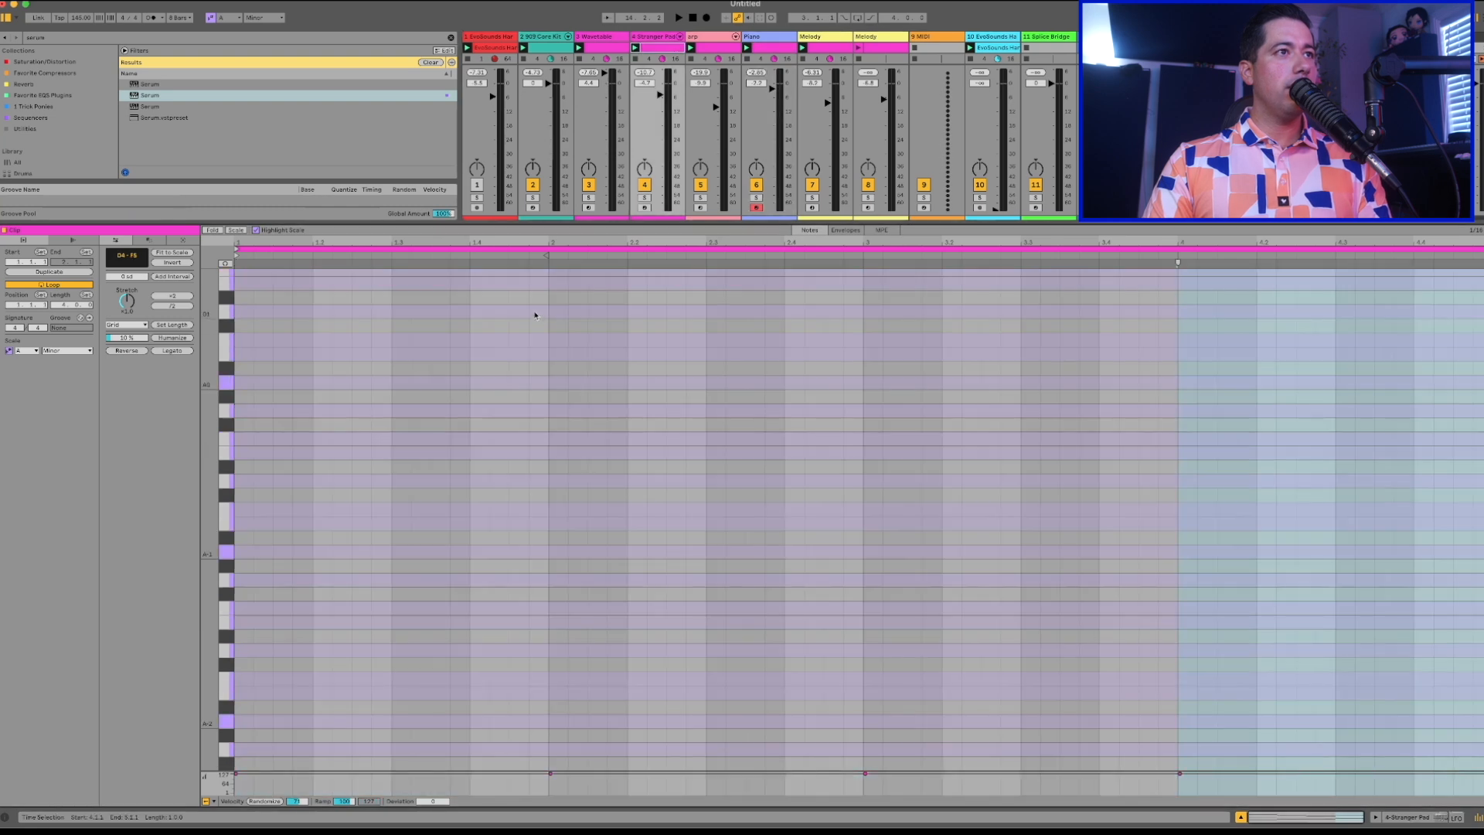
key(super+a)
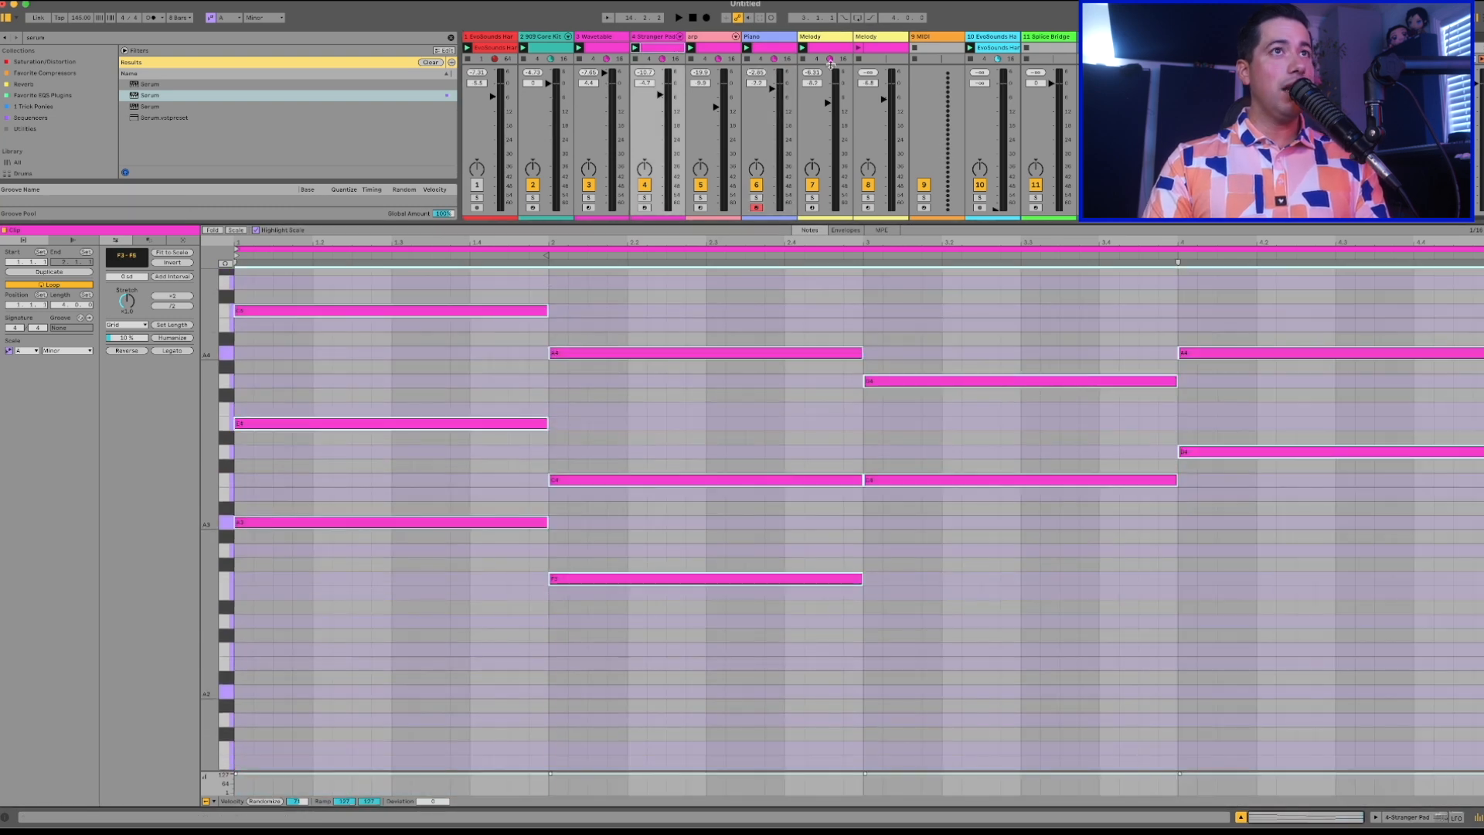
click(760, 35)
click(399, 528)
key(super+a)
key(Delete)
key(super+v)
key(space)
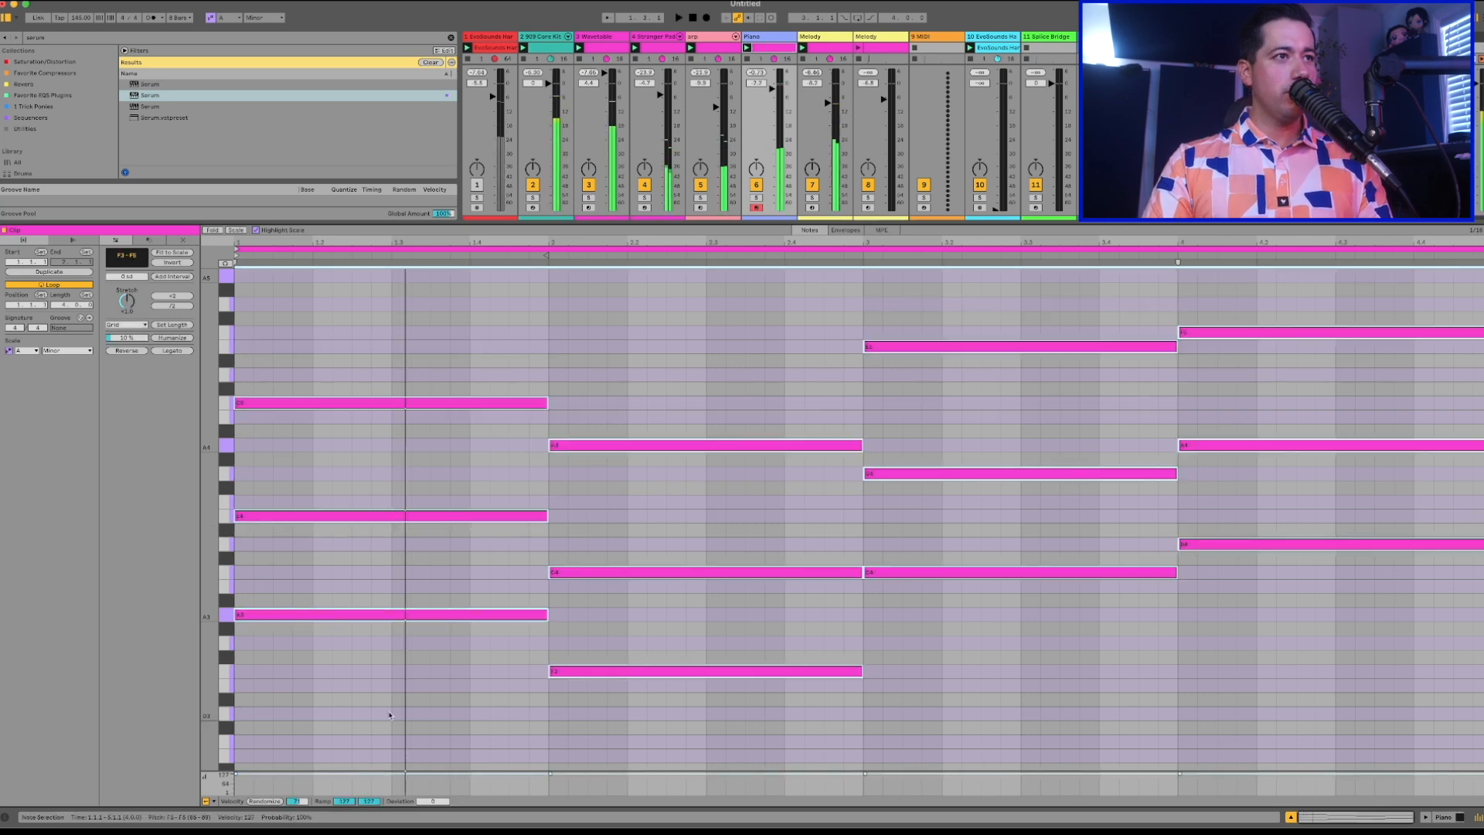
key(shift+Down)
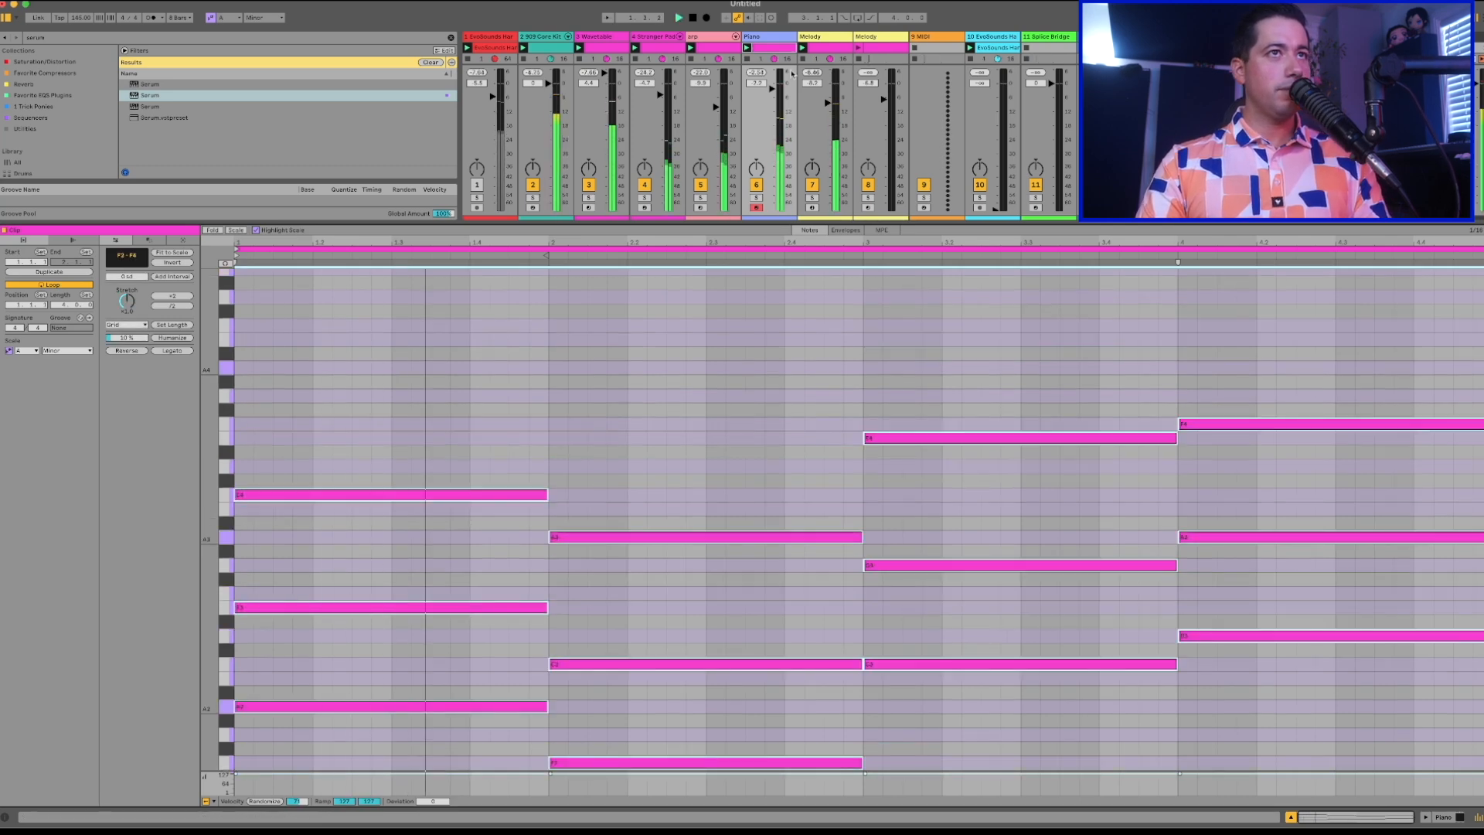
Adjust the Super Back Up, Dreams and Just Glitch macros of the Piano track's Serum during playback, and lower the track's volume.
double_click(758, 36)
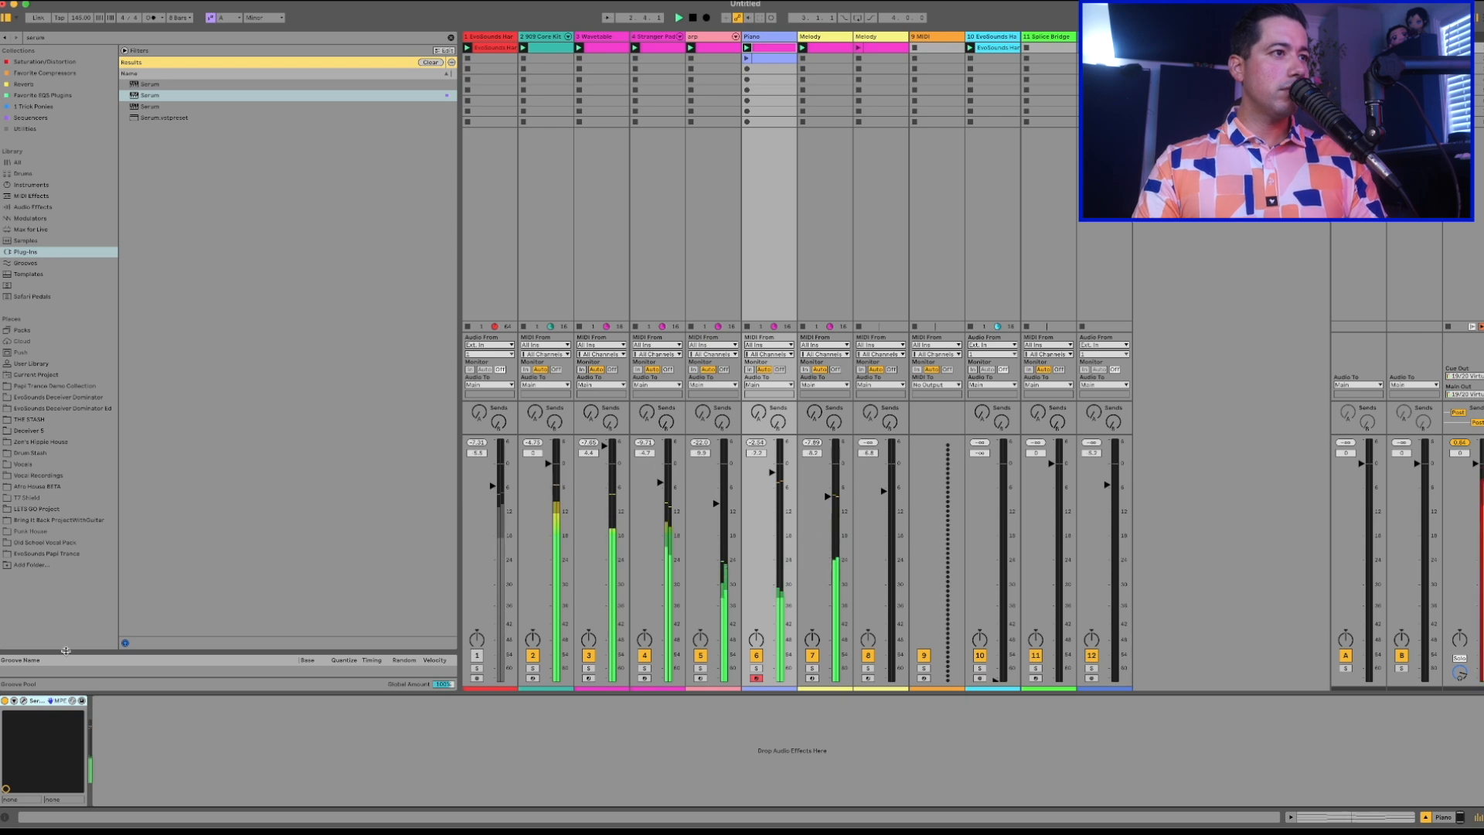
click(23, 701)
drag(557, 450, 586, 385)
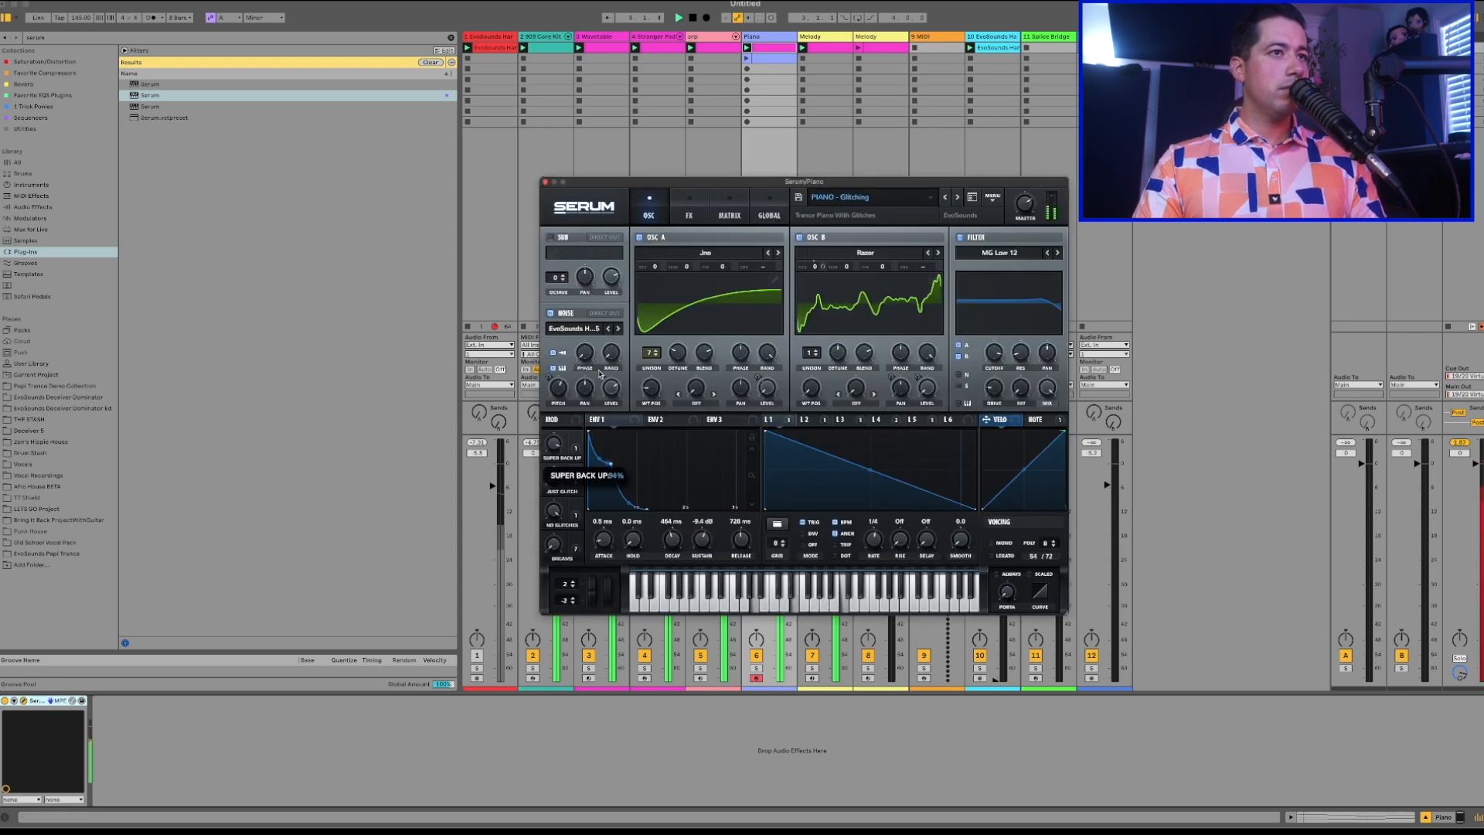
drag(558, 519, 554, 536)
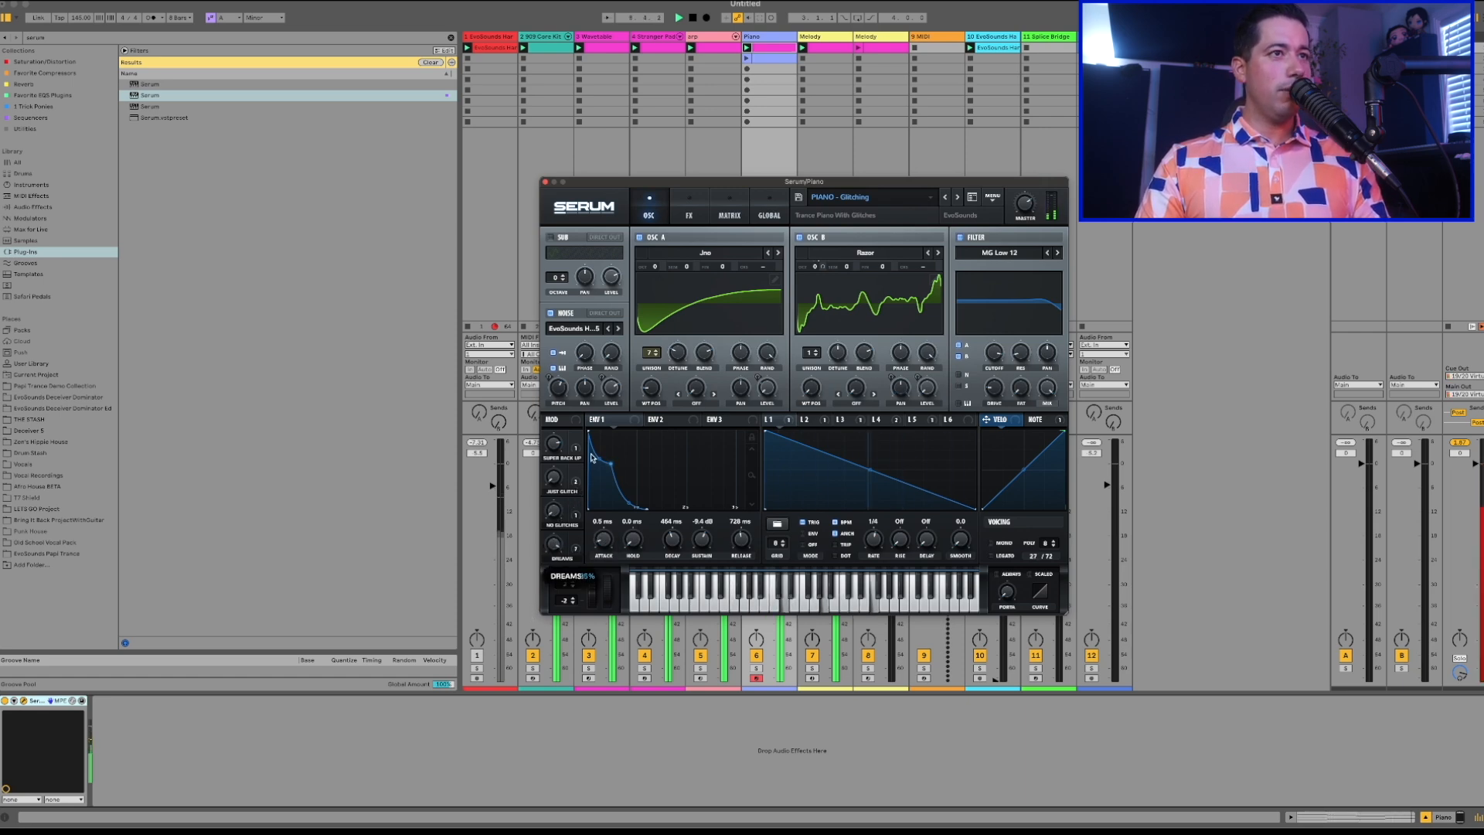
drag(553, 482, 565, 429)
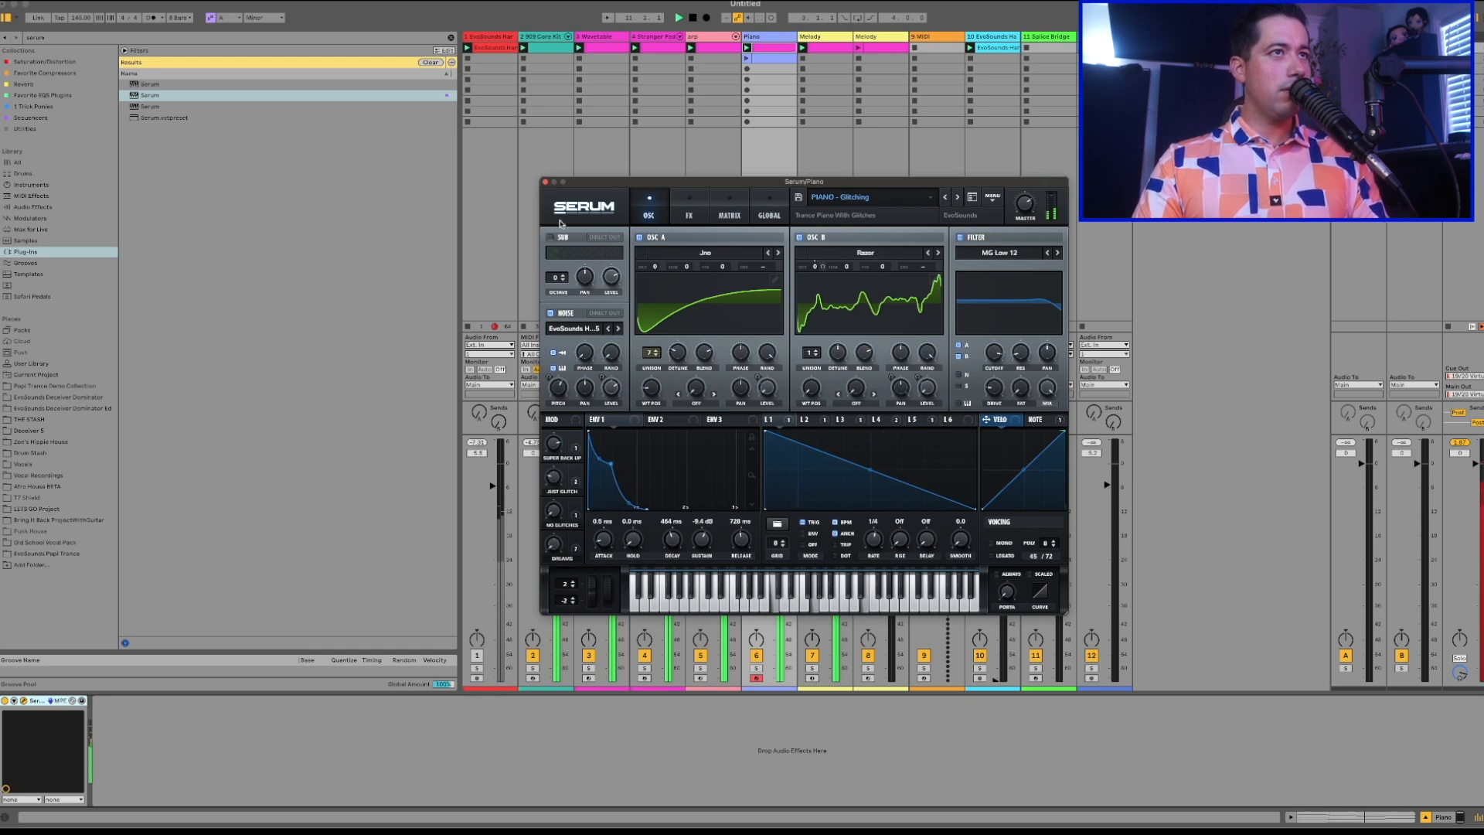
click(545, 183)
drag(772, 472, 771, 487)
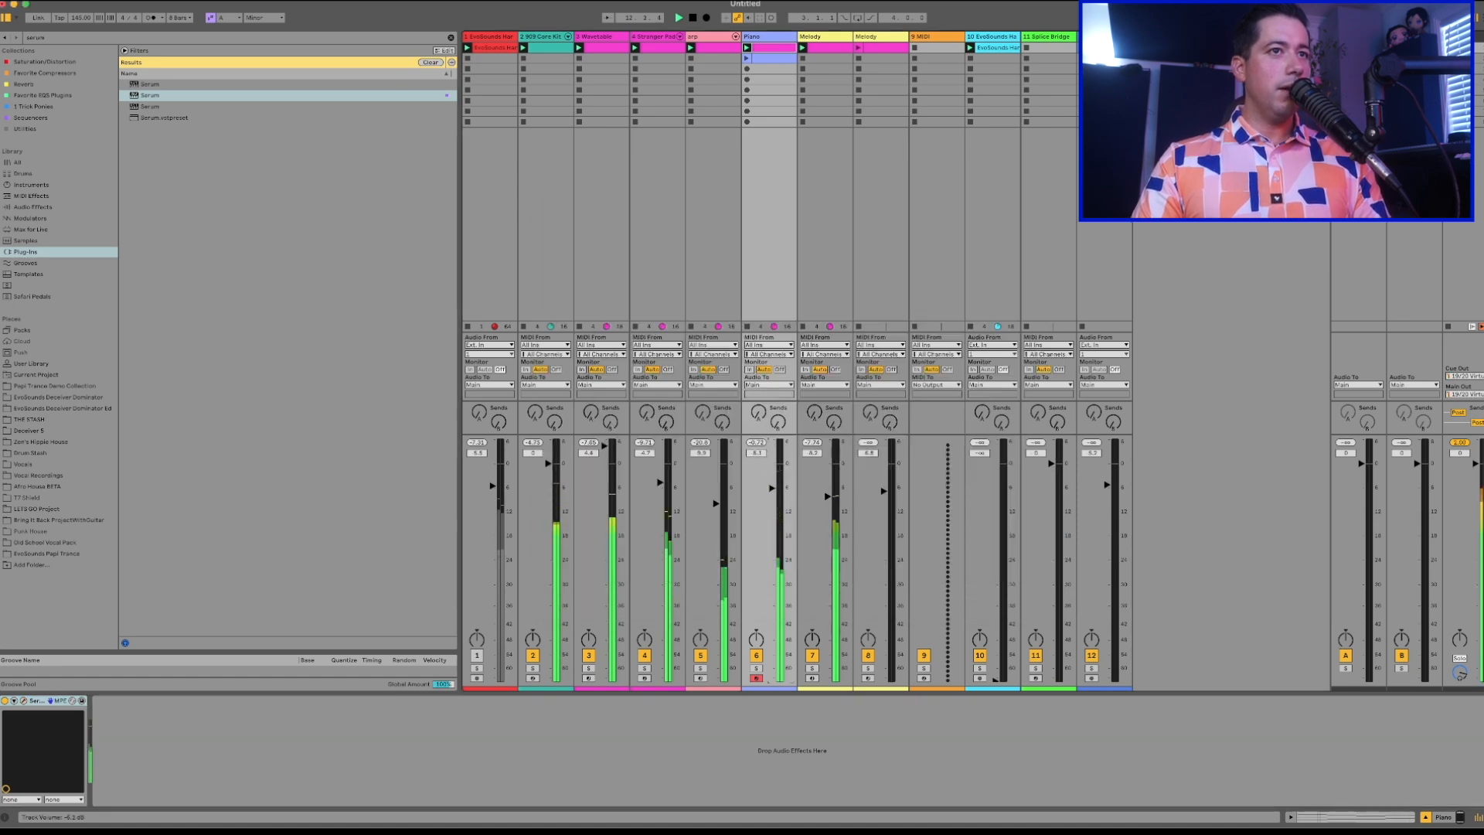
Try the vocal harmonies clip with Warp and Loop enabled and its first vocal transient moved earlier.
key(space)
double_click(1105, 48)
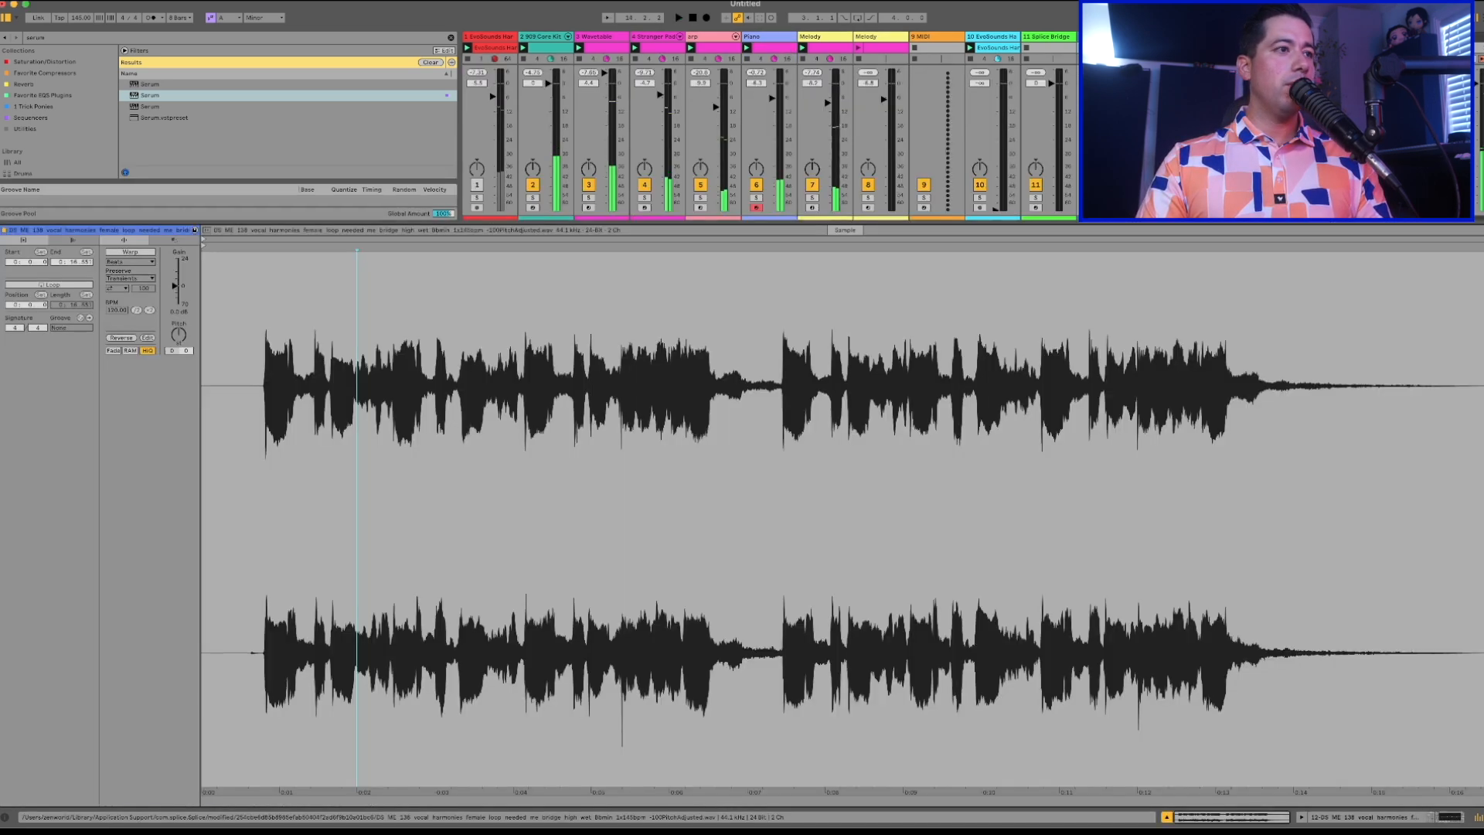
key(space)
click(123, 253)
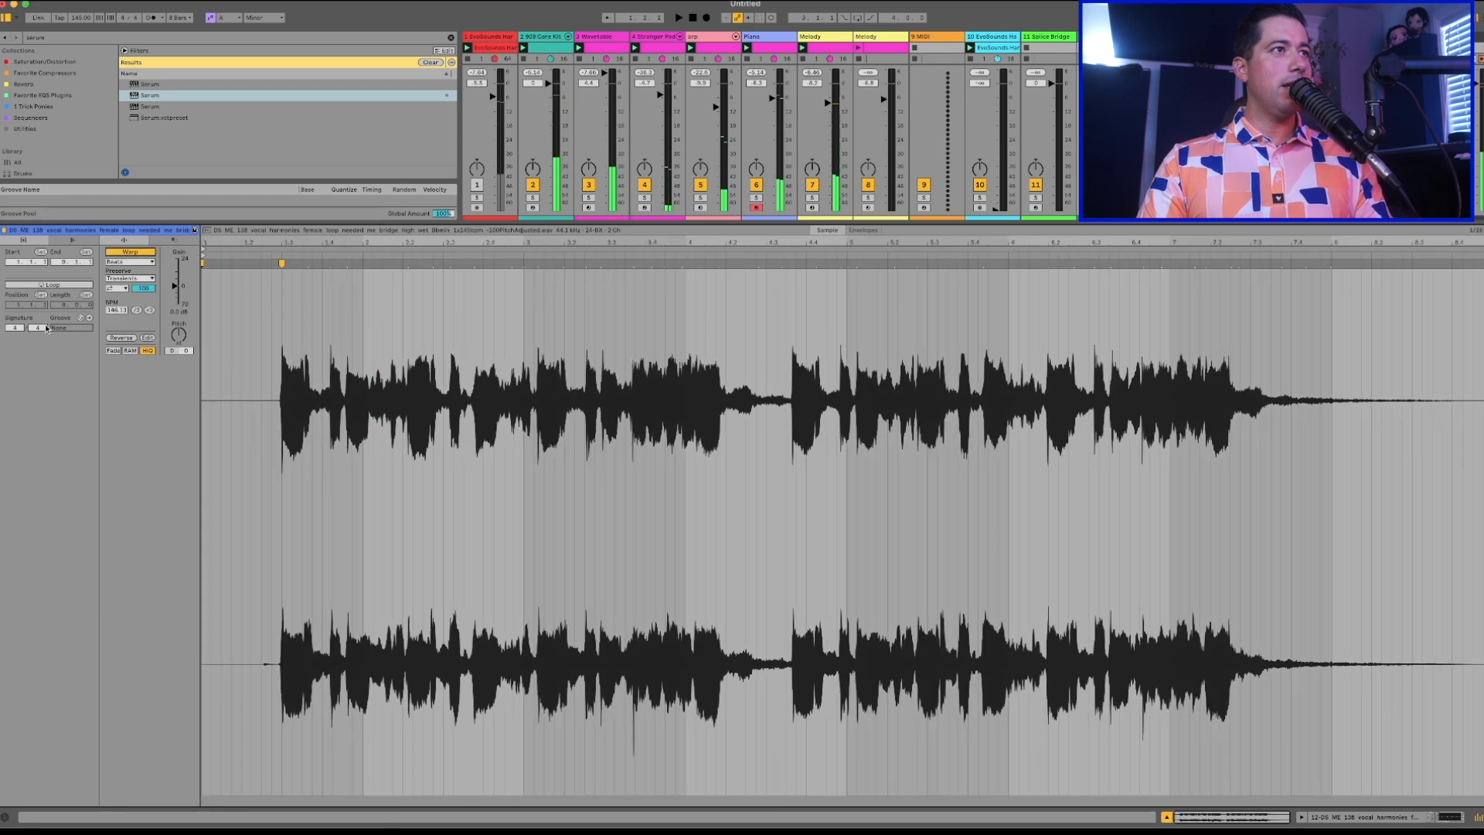
click(48, 286)
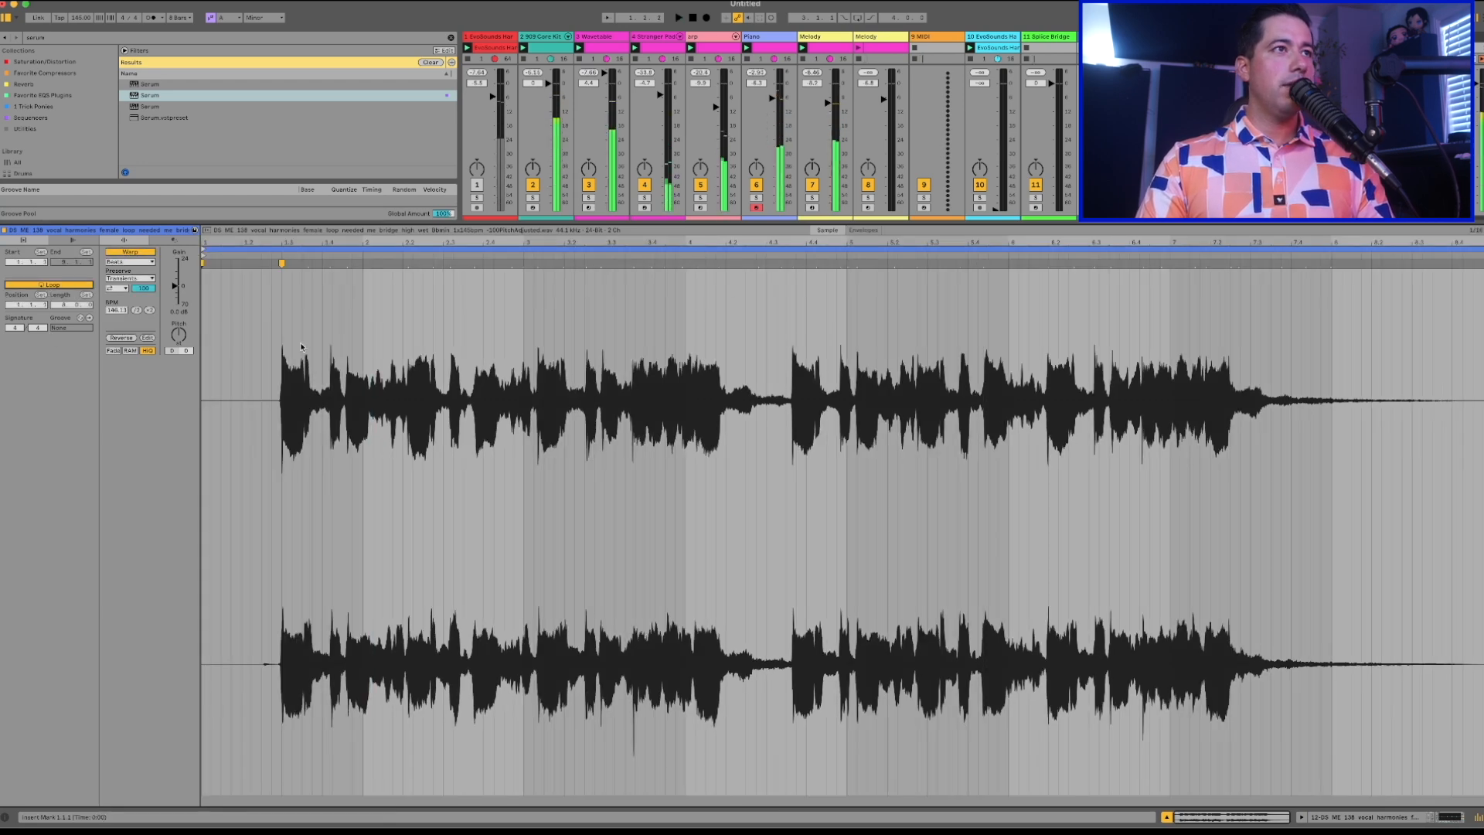
drag(281, 262, 265, 261)
key(space)
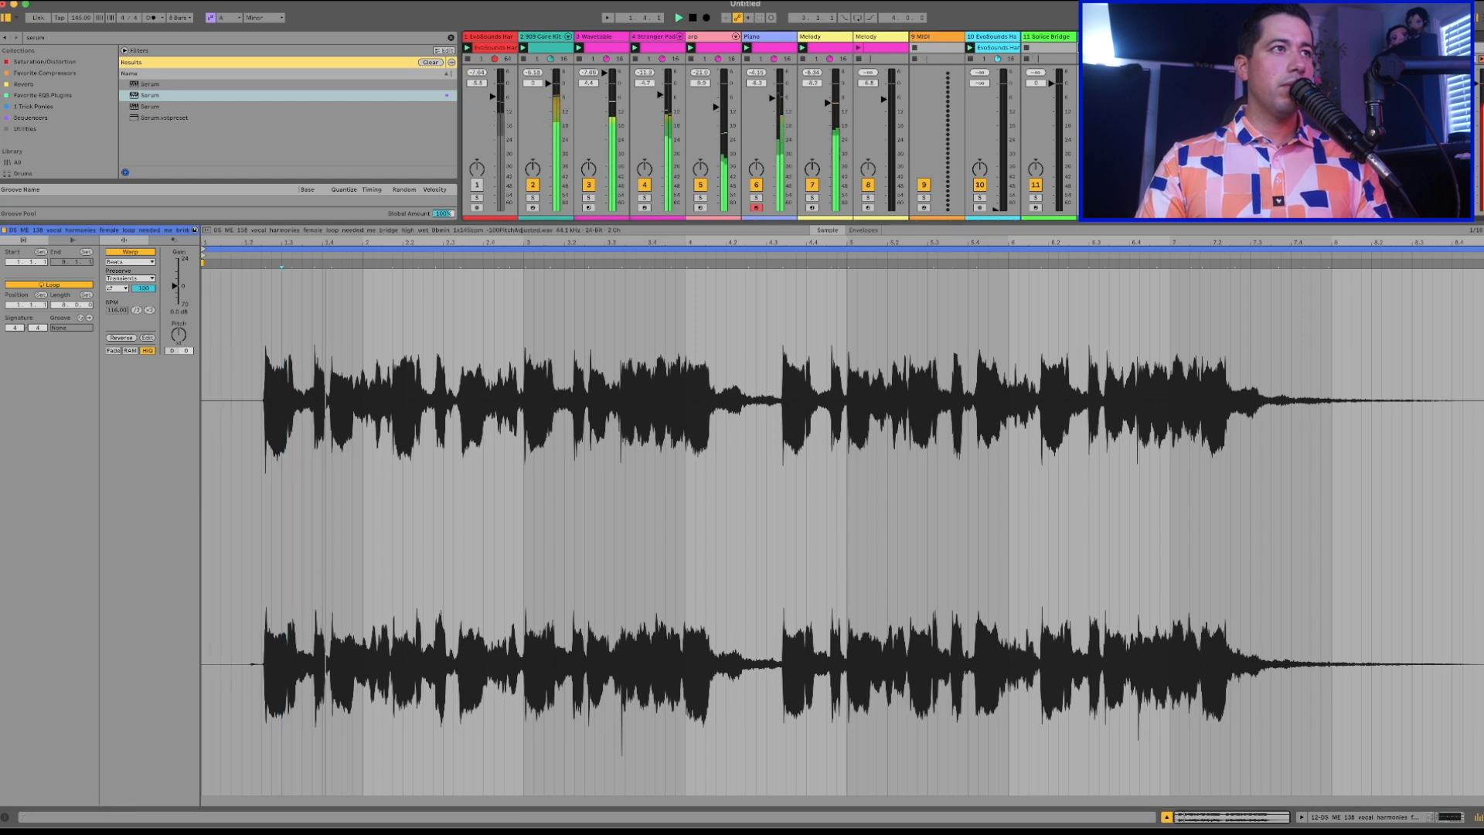
Compare the vocal harmonies clip with and without Warp, try shifting its first transient back, and replay it unwarped.
click(130, 252)
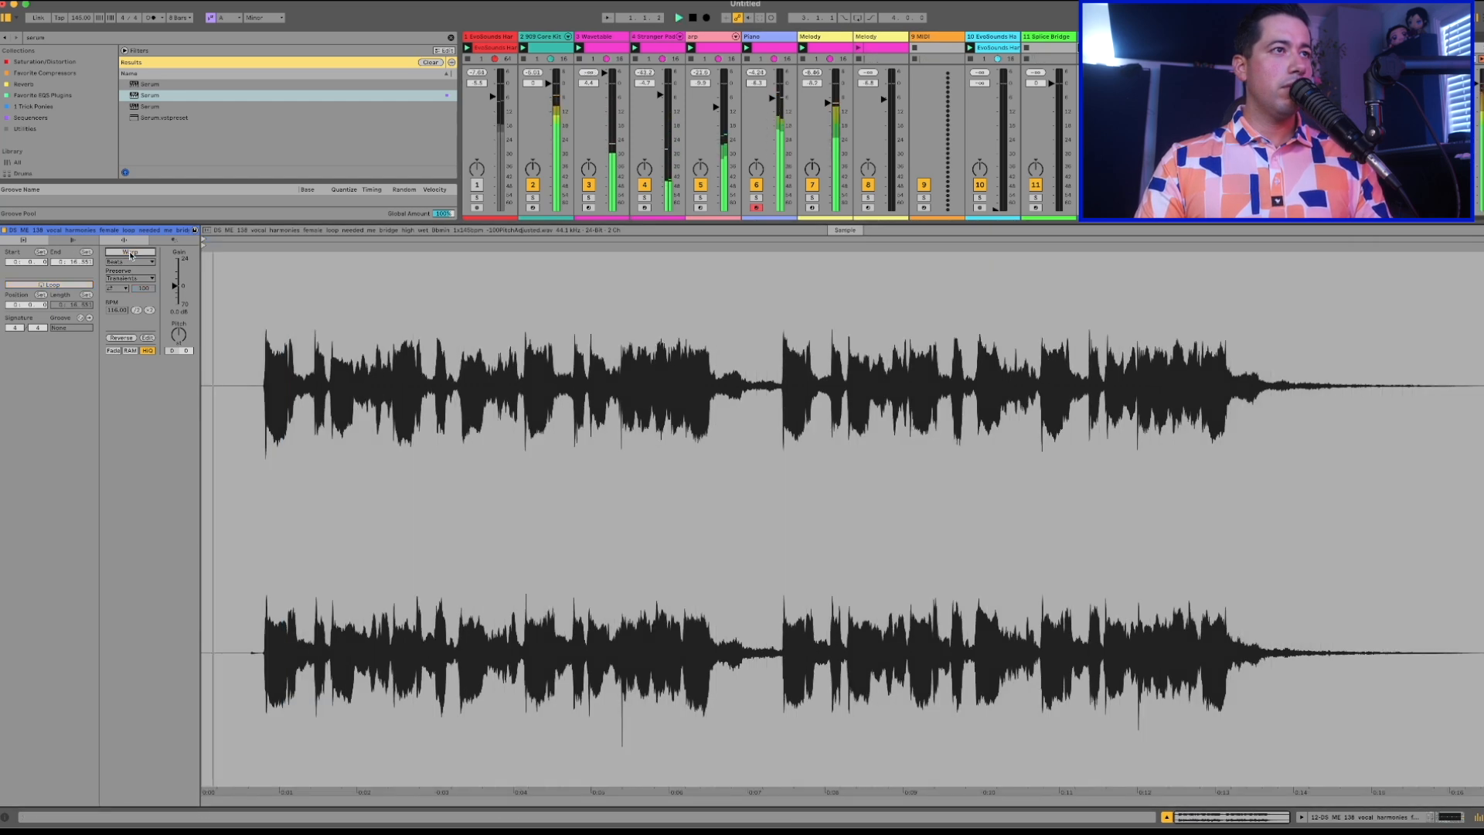
click(130, 252)
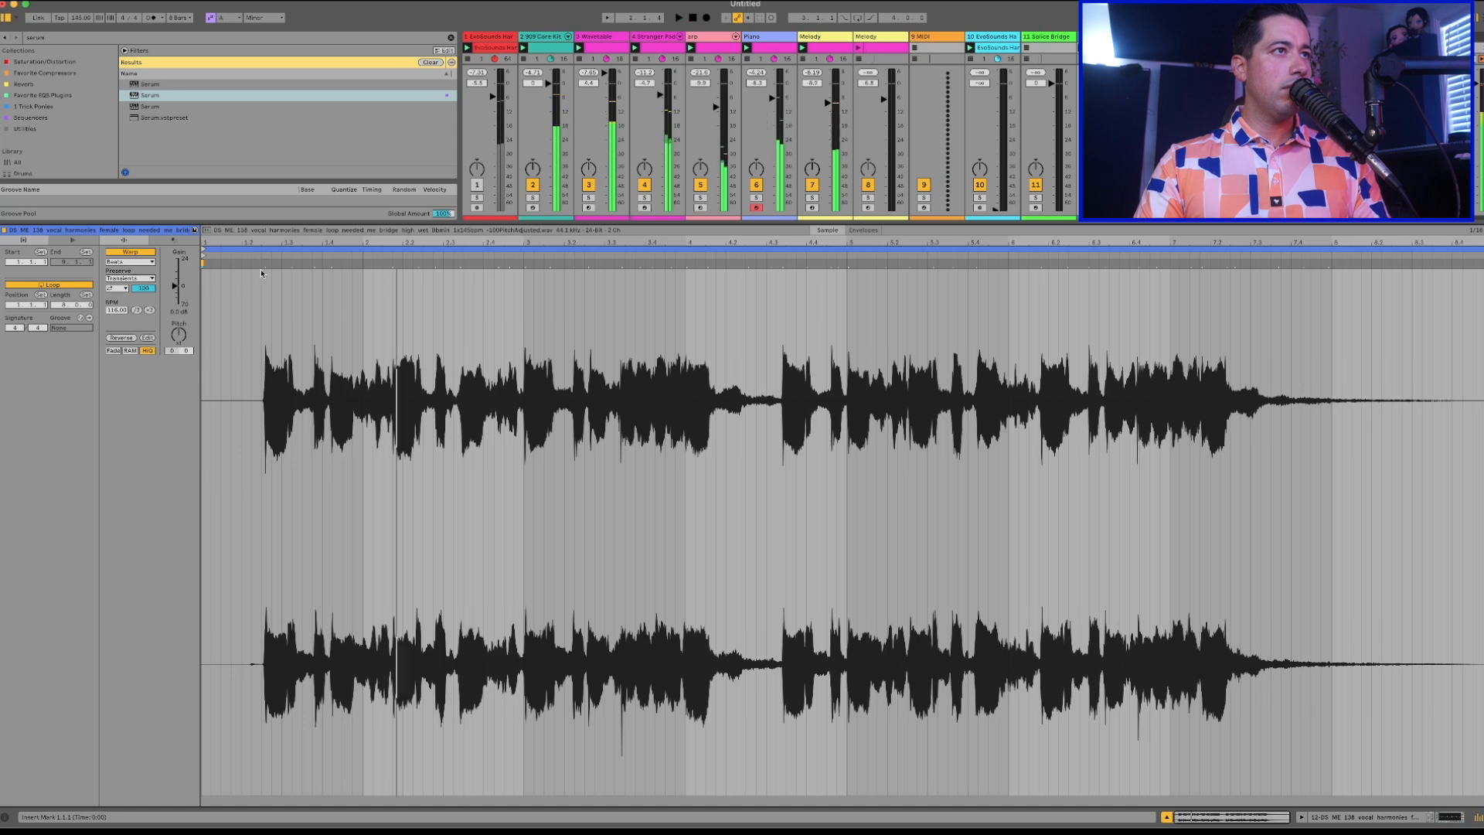
drag(266, 265, 279, 265)
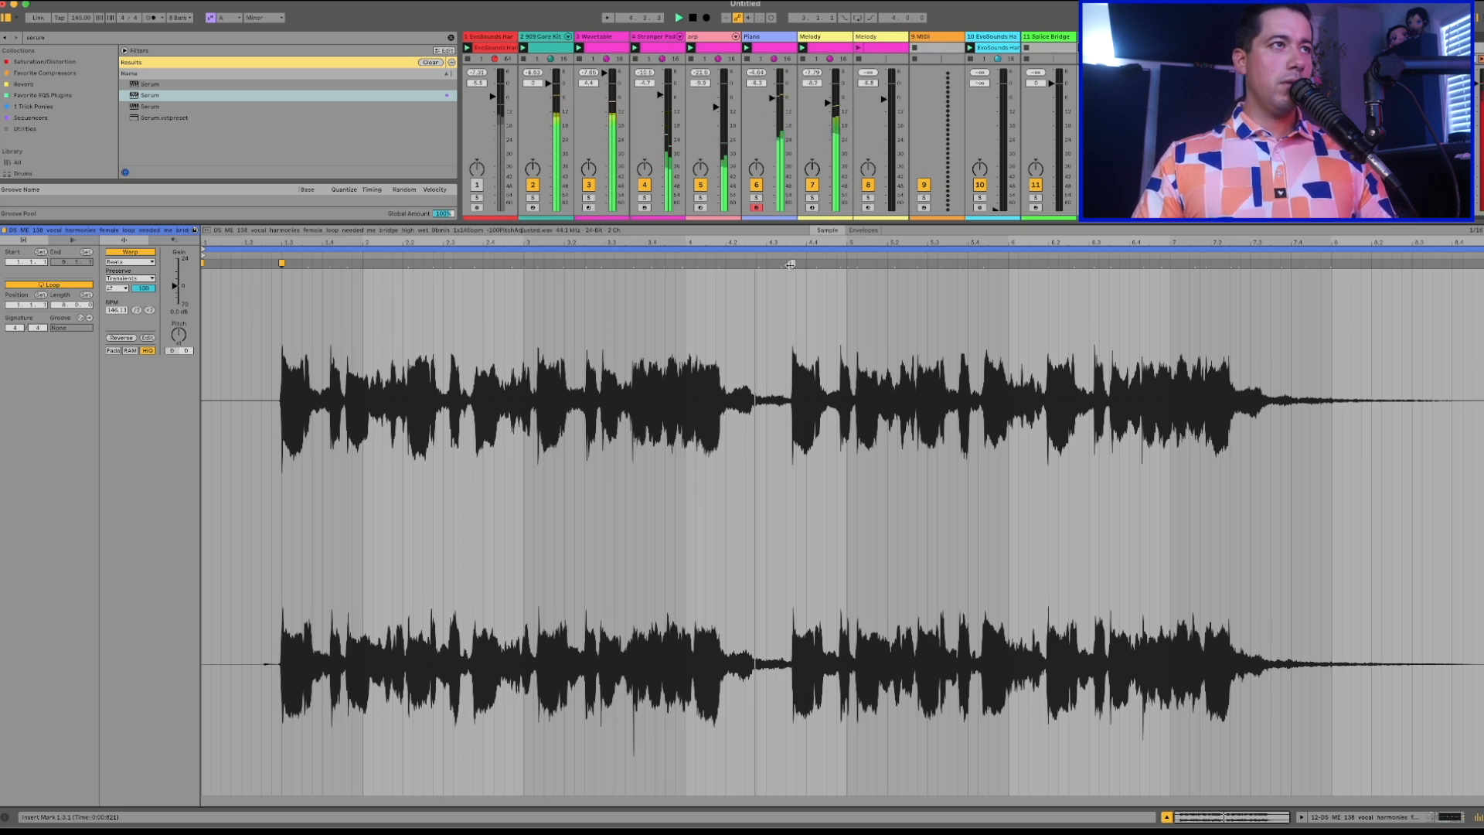
key(space)
click(129, 251)
key(space)
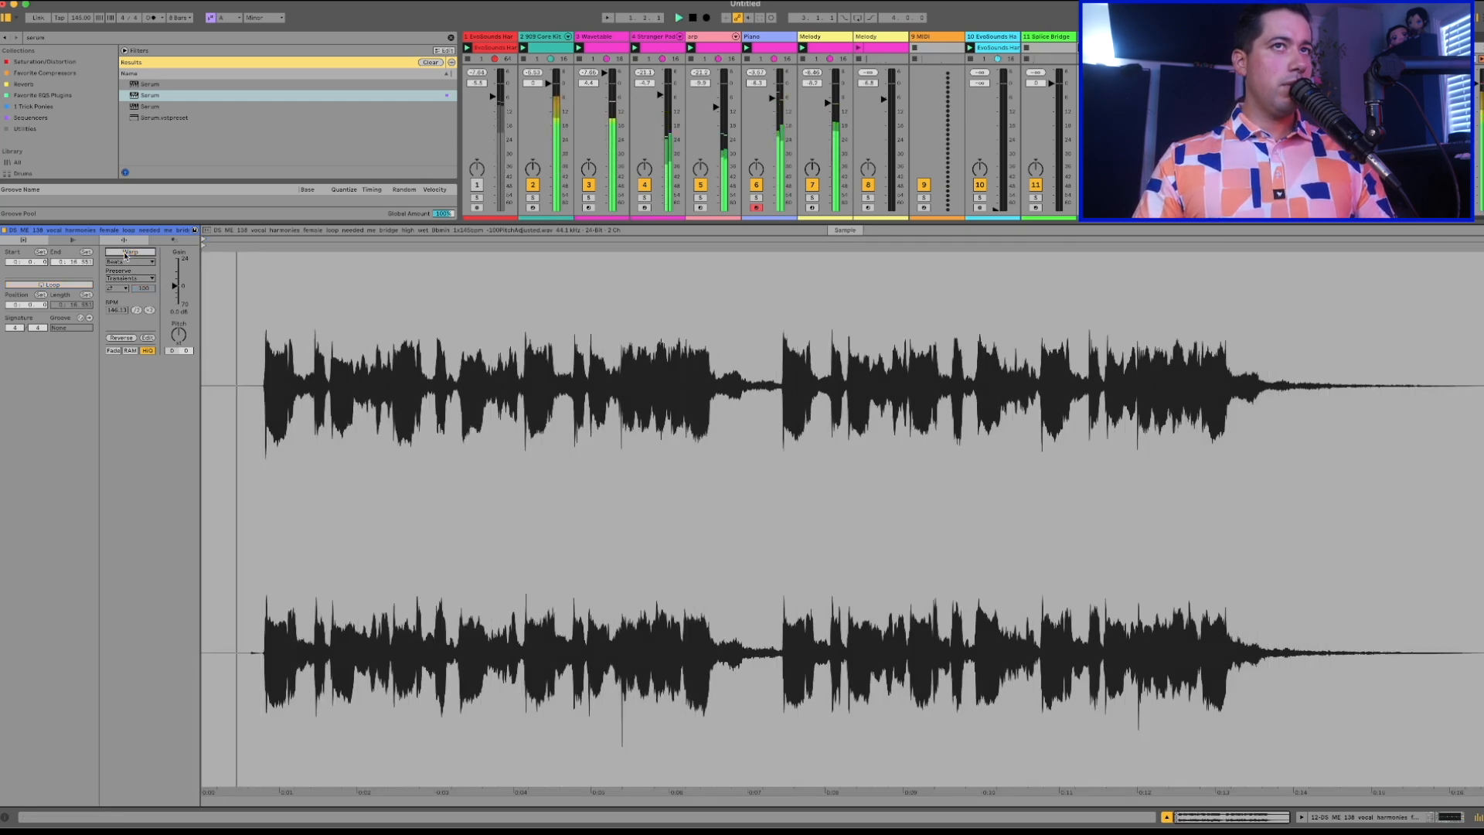
Hide the clip editor, enlarge the mixer, and lower the Piano track to about -9 dB and the vocal harmonies track to -6.0 dB.
drag(927, 223, 788, 789)
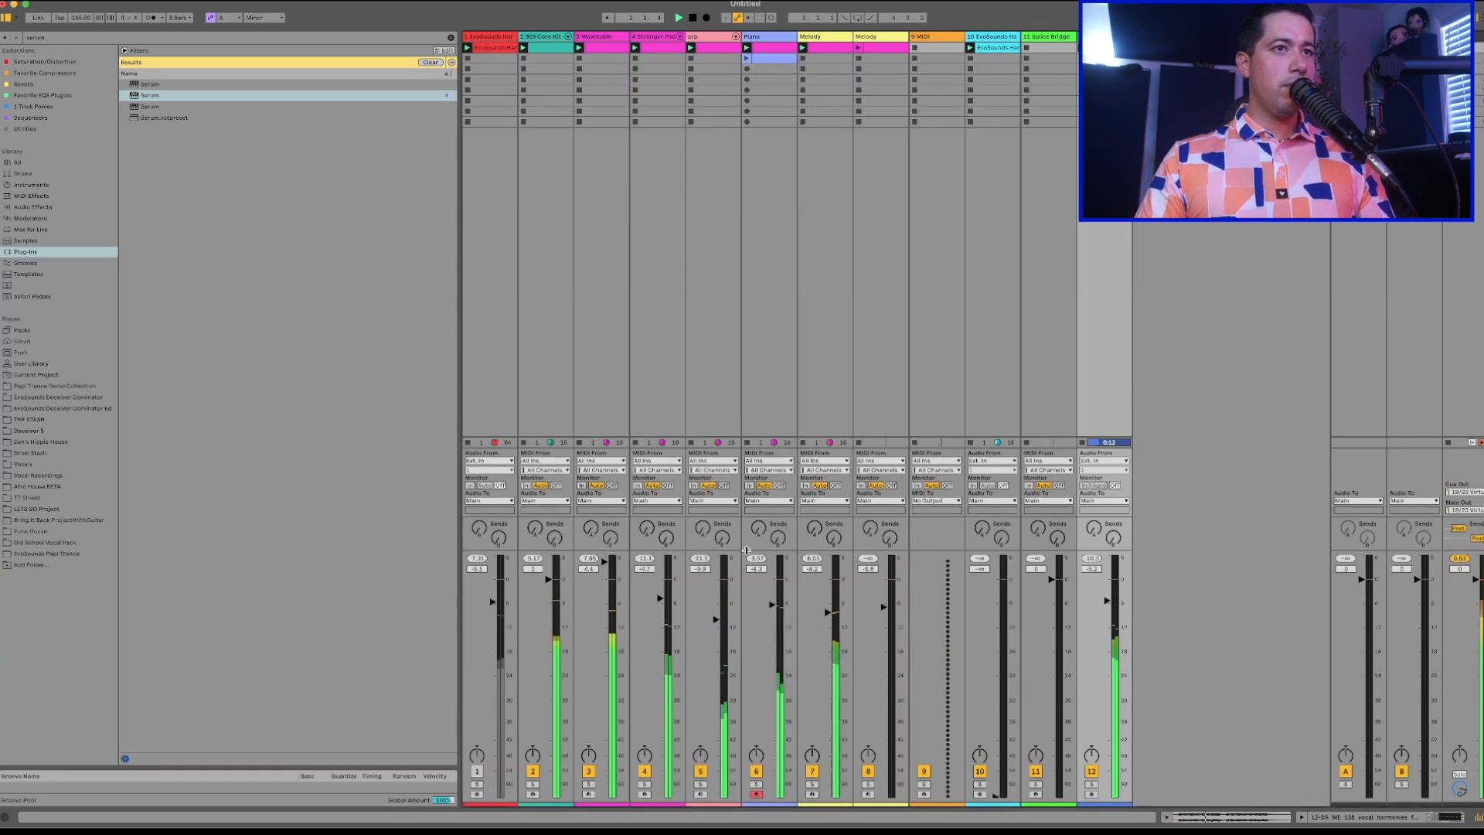
drag(748, 551, 742, 393)
drag(772, 480, 772, 497)
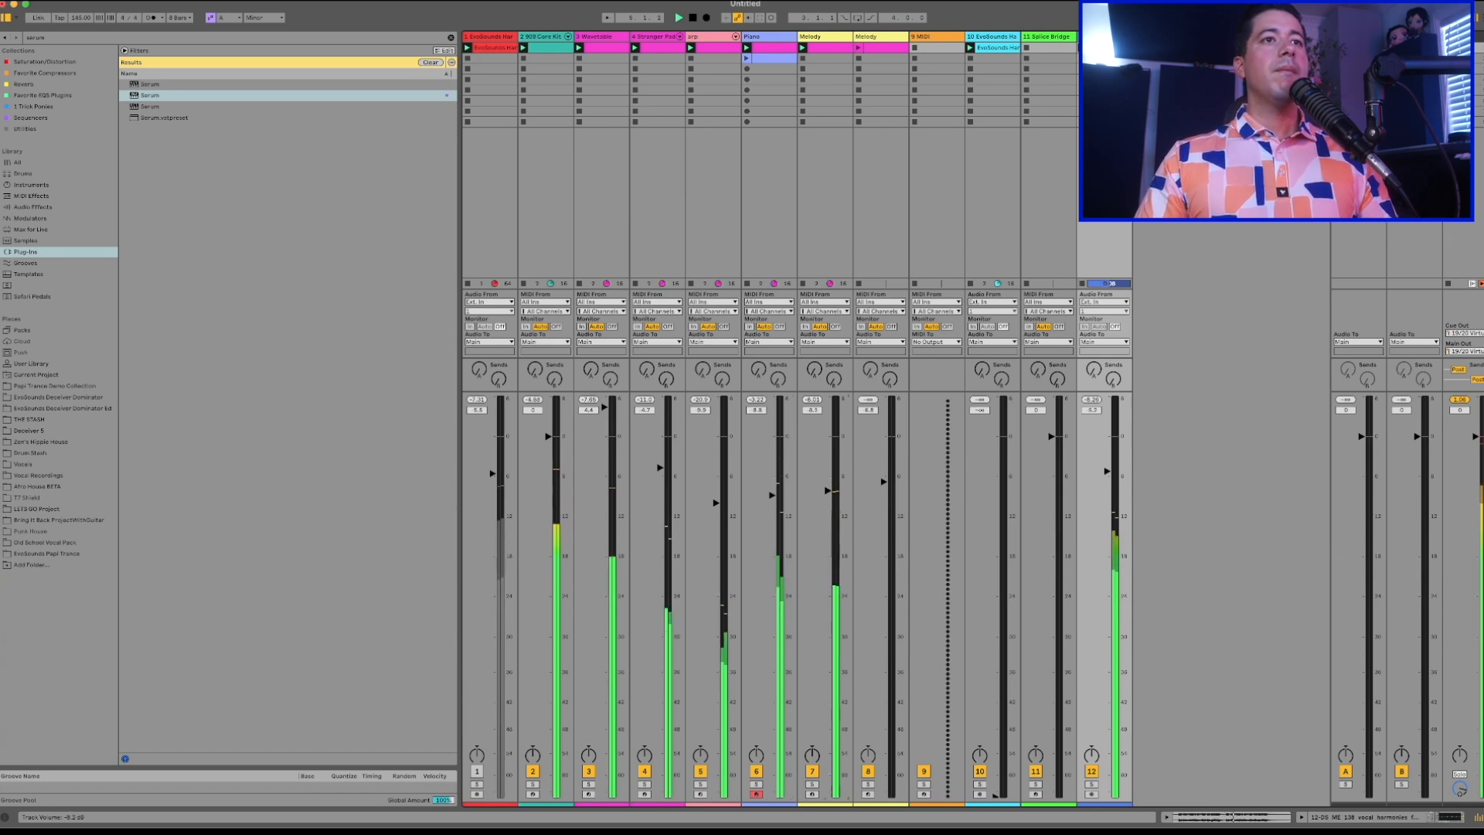
drag(1109, 471, 1109, 476)
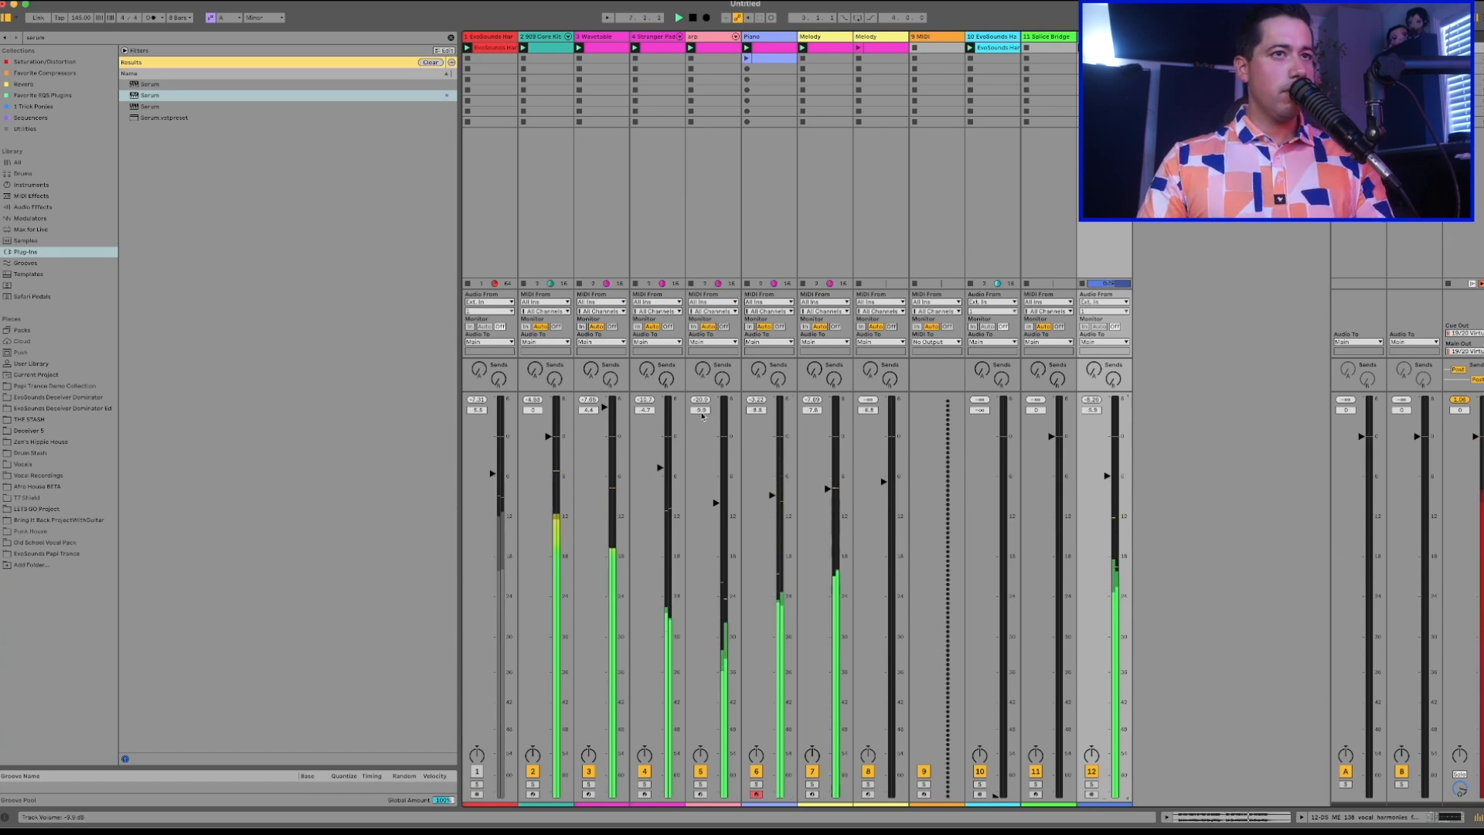
Review the Serum settings on the Piano track and close the plug-in window.
click(721, 38)
double_click(761, 37)
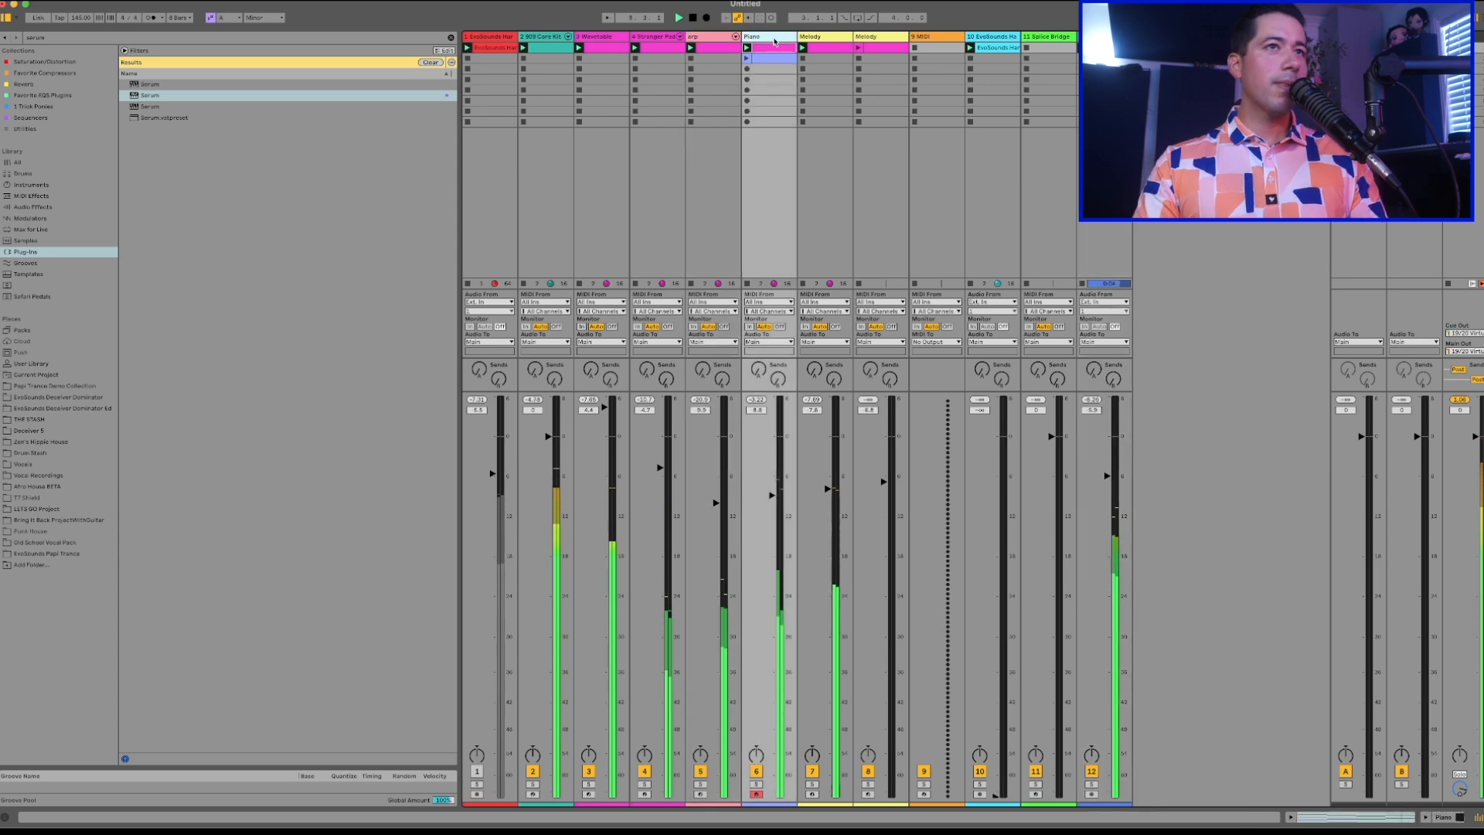
click(24, 701)
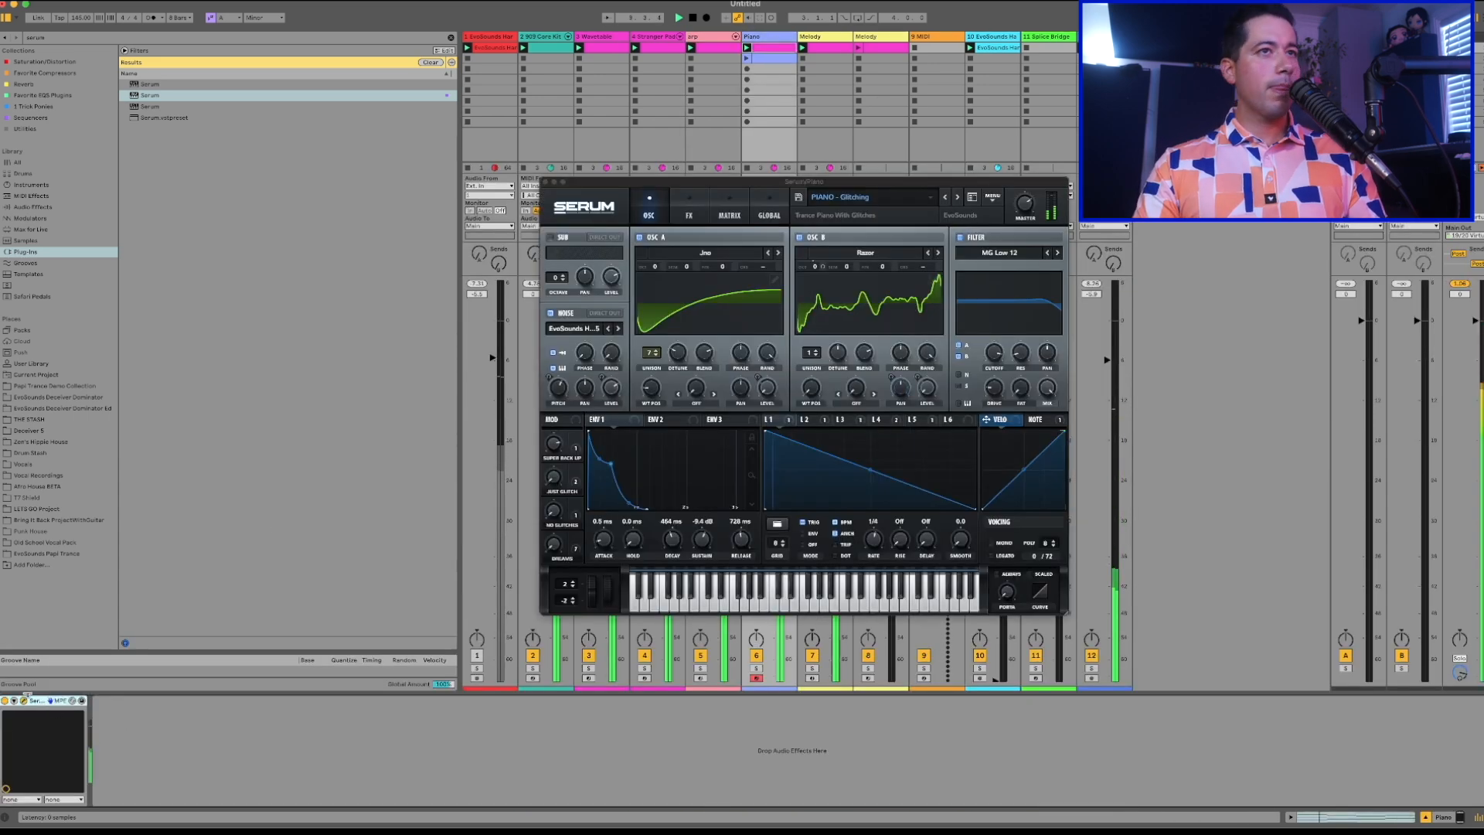
click(545, 183)
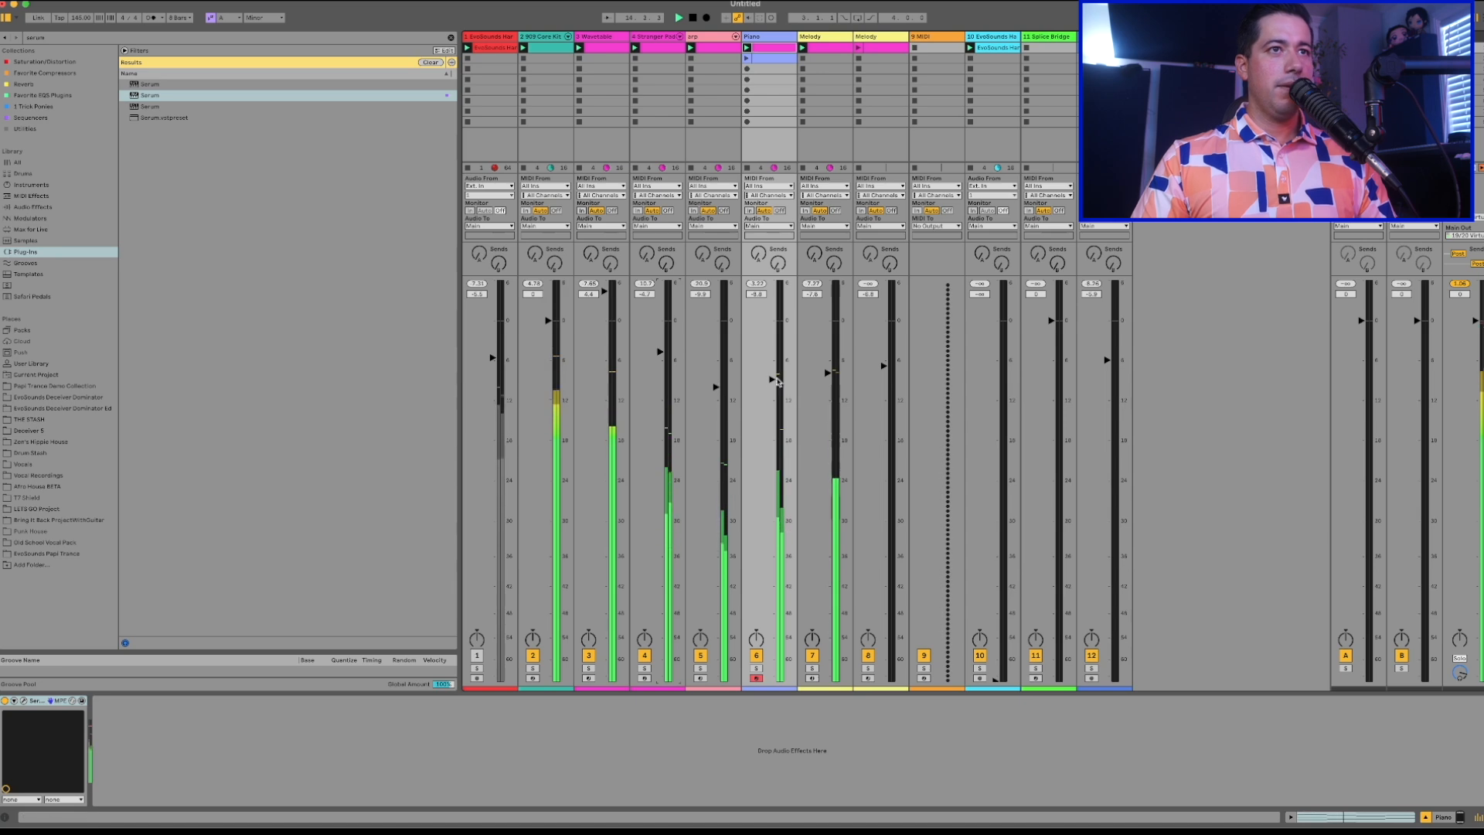
Stop playback, switch to the Arrangement View, and select the first eight bars of the first track.
key(Tab)
key(space)
key(Tab)
key(Tab)
scroll(596, 98, up, 3)
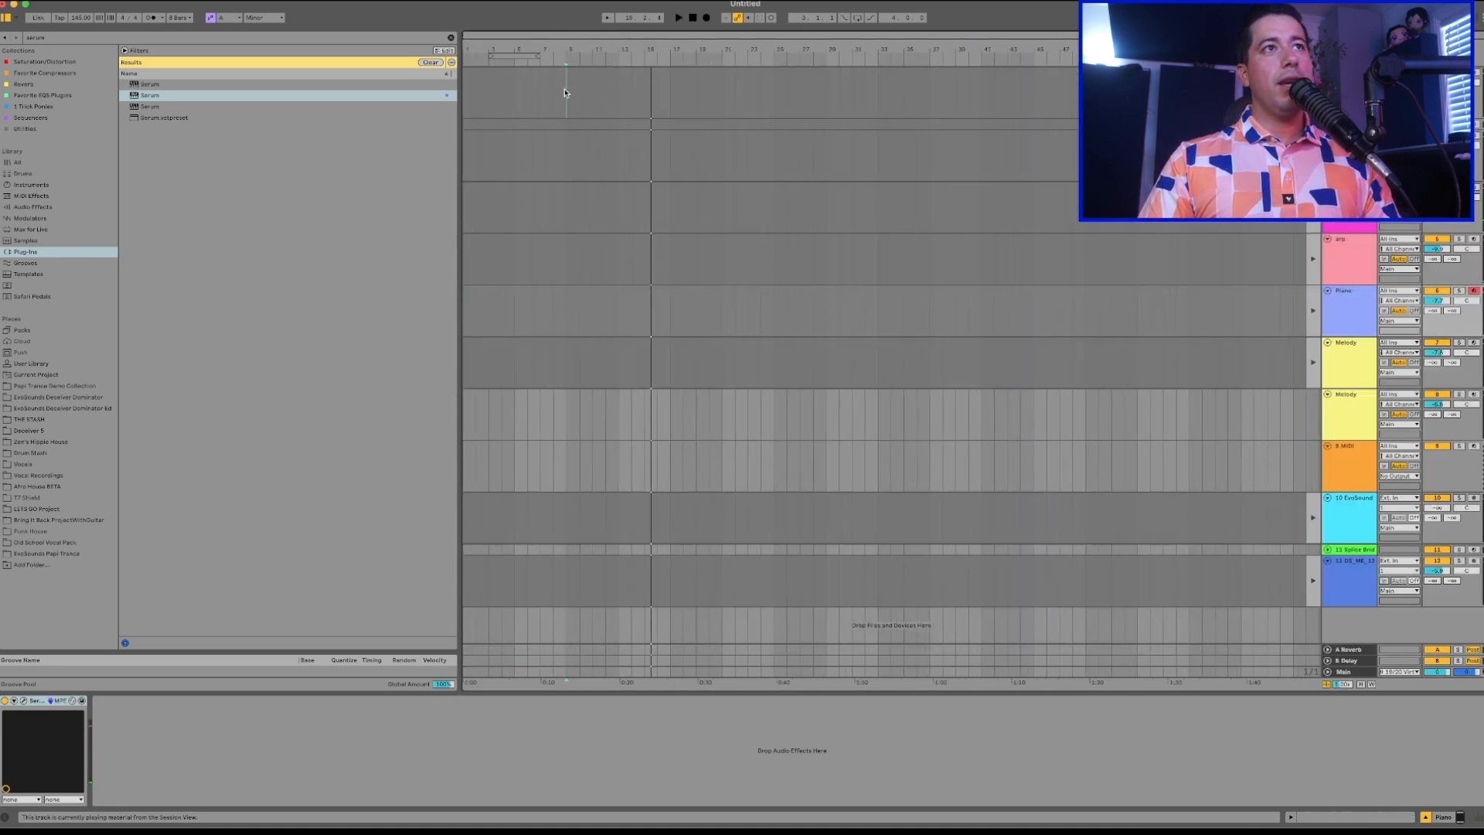
drag(564, 93, 399, 106)
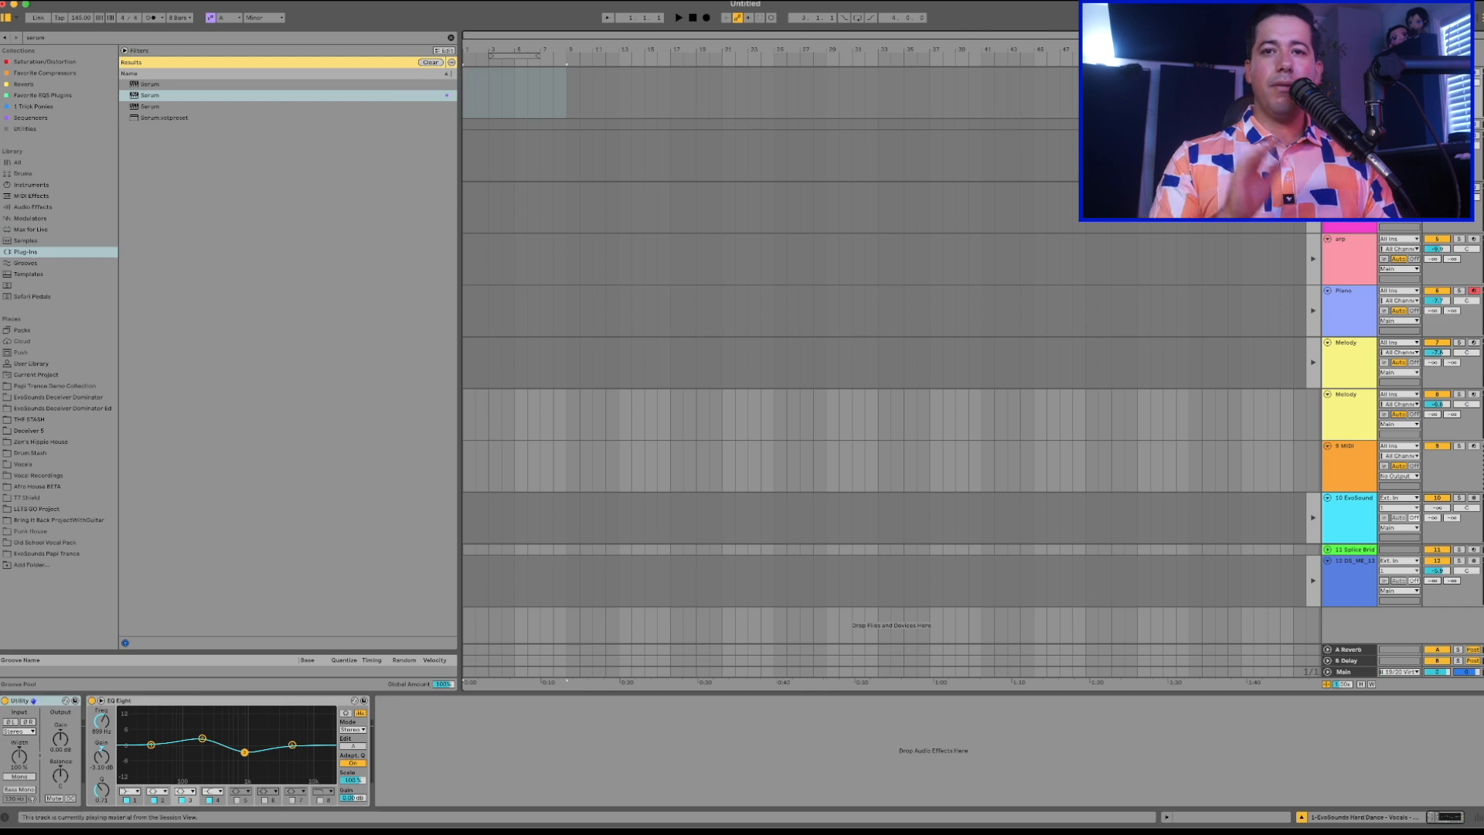
Record the playing session clips into the arrangement from bar 1 for eight bars, and stop playback.
key(Tab)
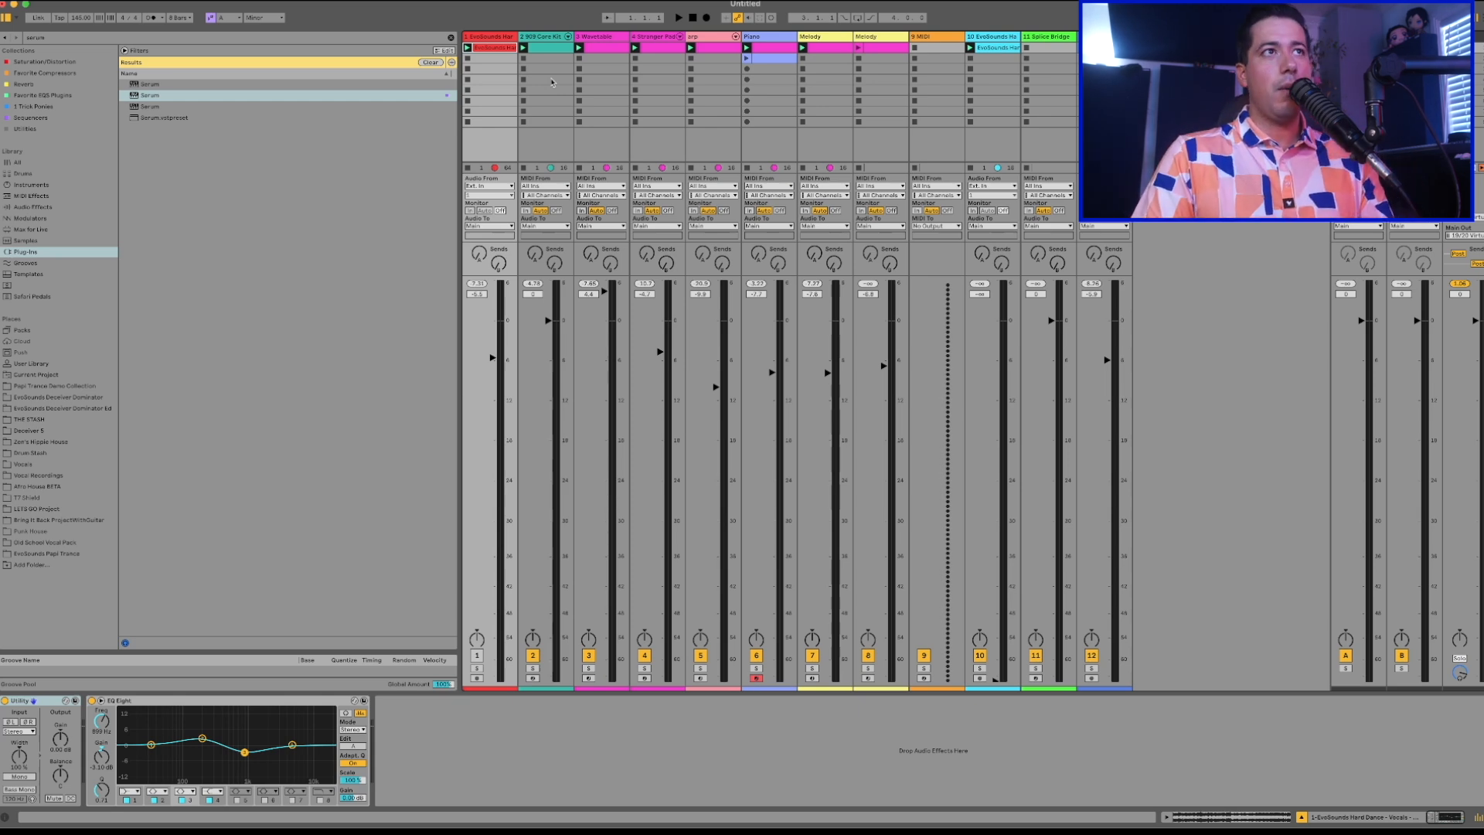
key(Tab)
click(466, 94)
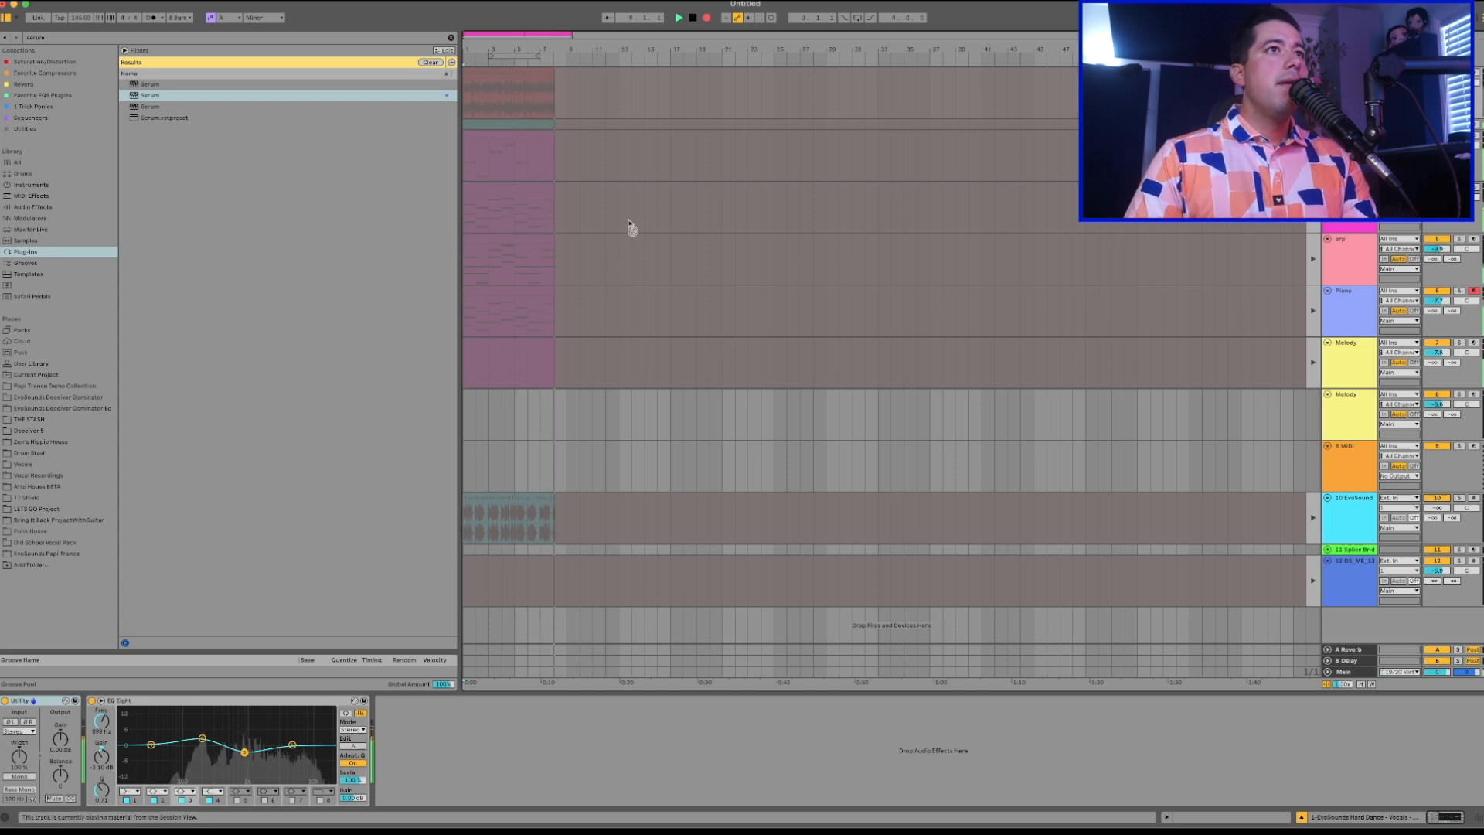
key(space)
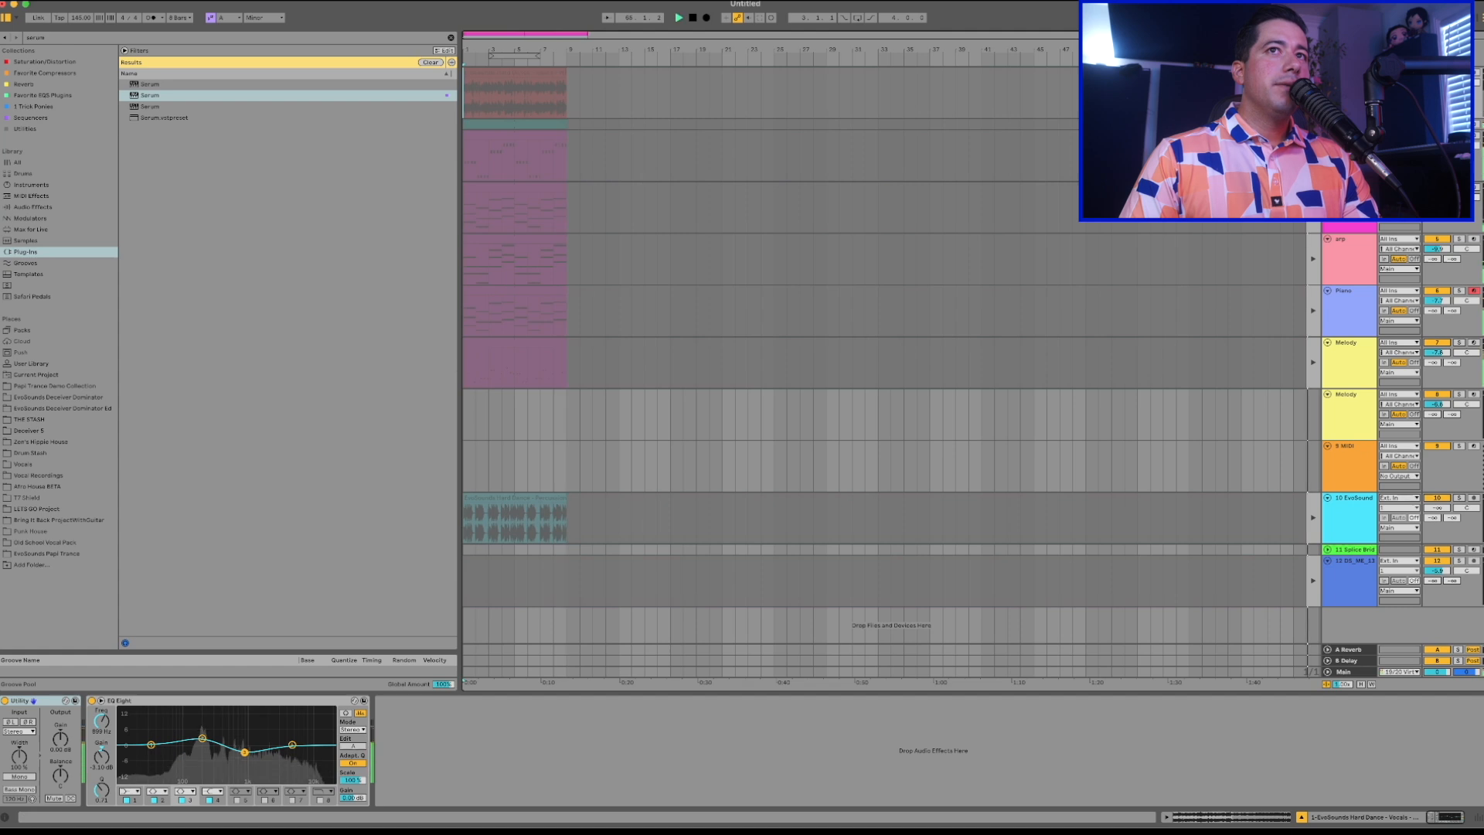
key(space)
Select the recorded eight-bar block across all tracks and move it to start at bar 25.
key(plus)
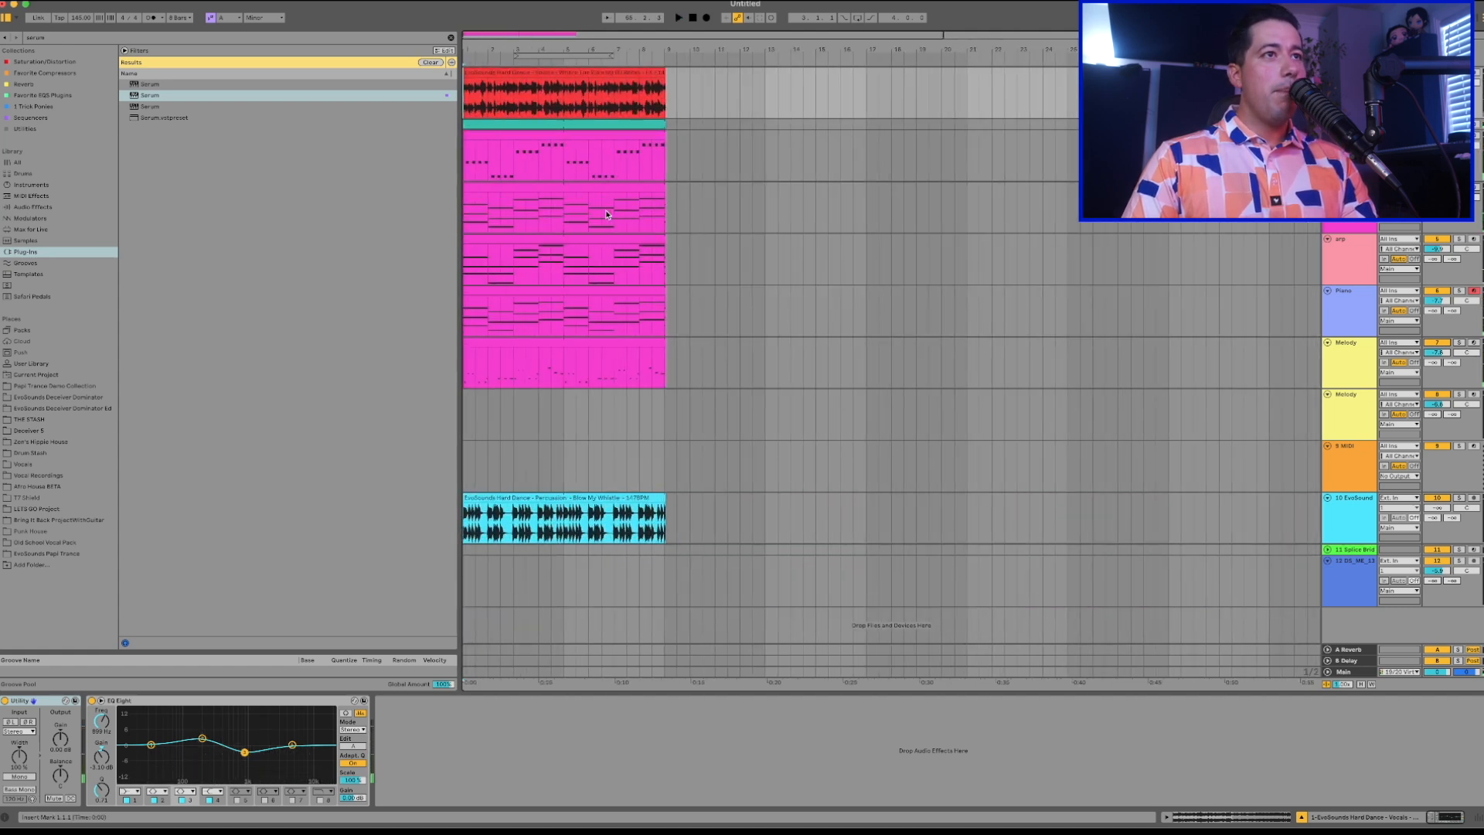
click(550, 342)
drag(677, 98, 541, 552)
mouse_move(665, 533)
mouse_down()
mouse_move(466, 97)
mouse_move(1080, 115)
mouse_up()
Copy the Piano clip from bar 25 to bar 9 on its own track and play it back.
click(1042, 201)
click(1101, 124)
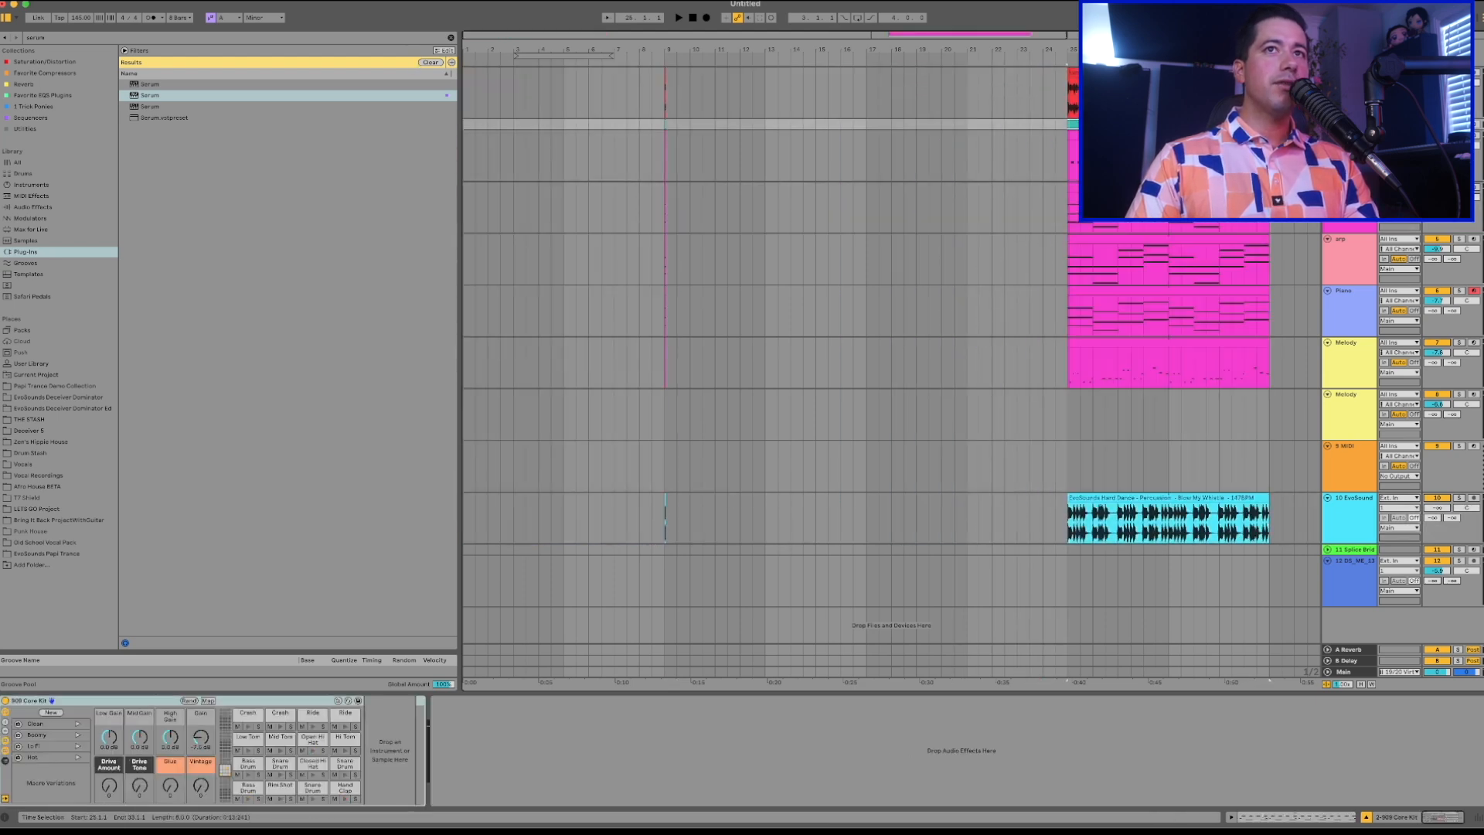
click(1097, 230)
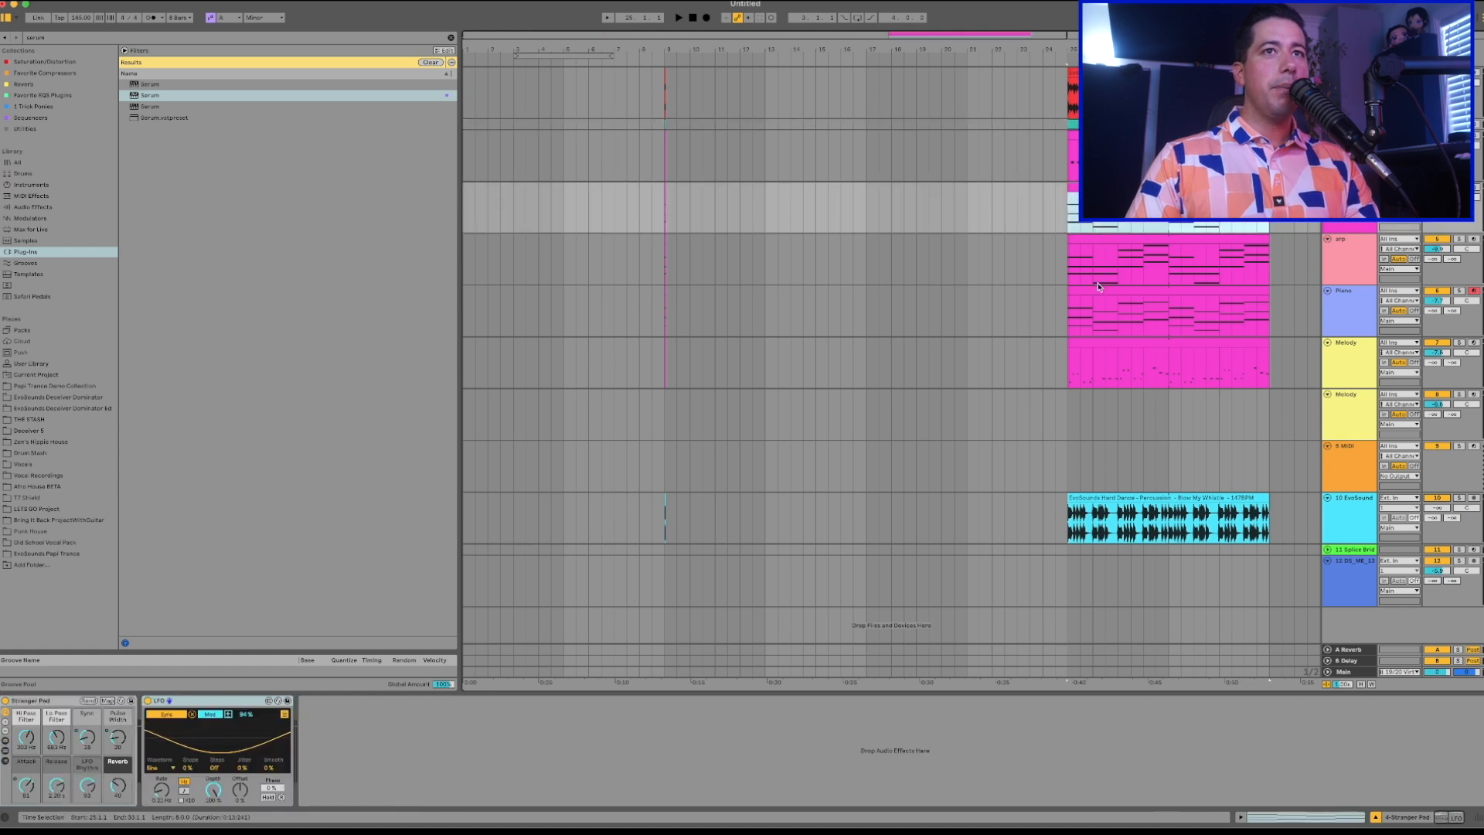
click(1063, 291)
click(661, 317)
key(ctrl+v)
key(space)
drag(663, 266, 867, 51)
drag(828, 340, 615, 511)
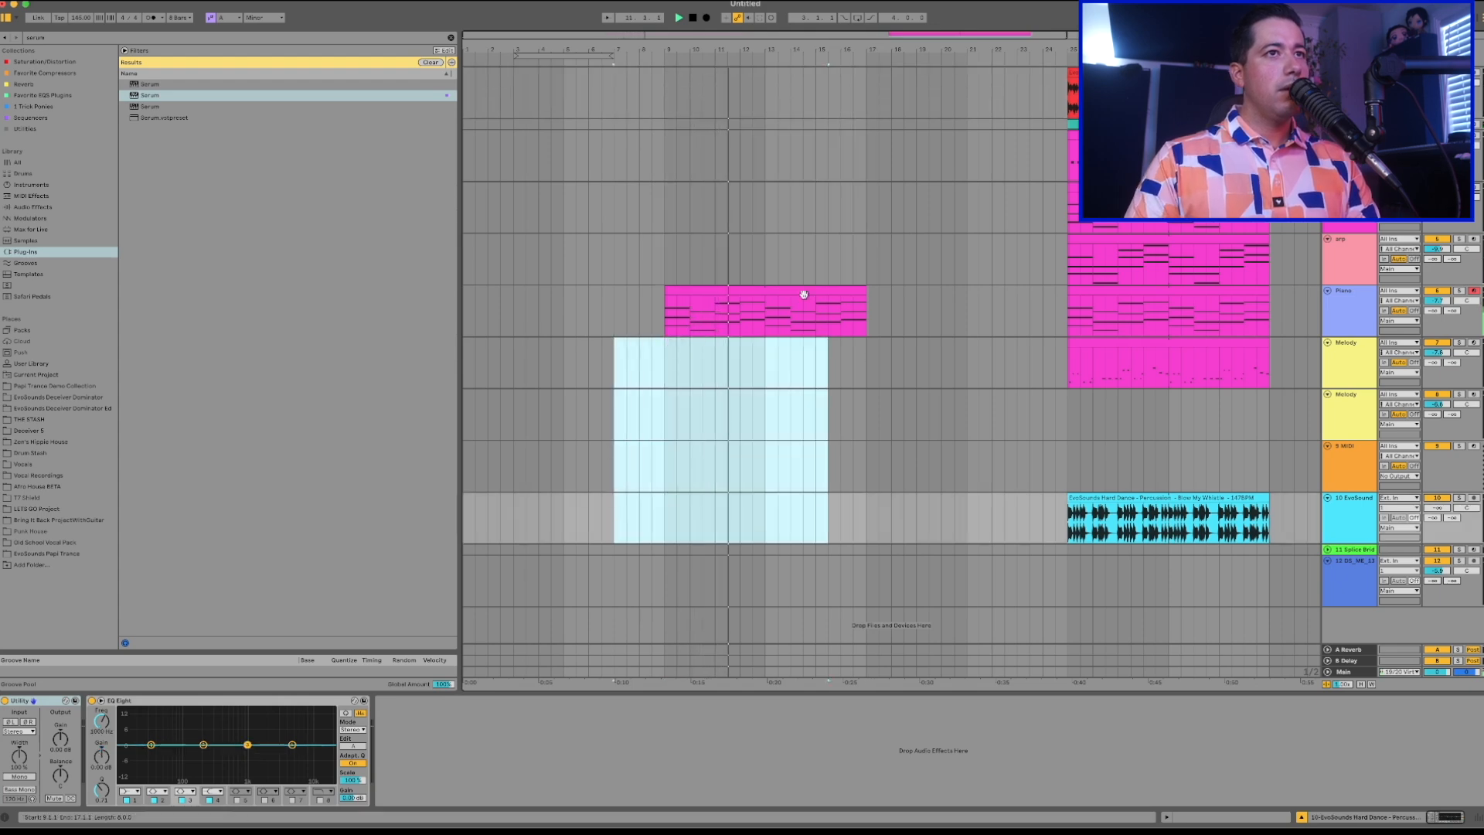
Open the Piano clip at bar 9 in an enlarged note editor and transpose all its notes down one octave.
double_click(680, 291)
key(space)
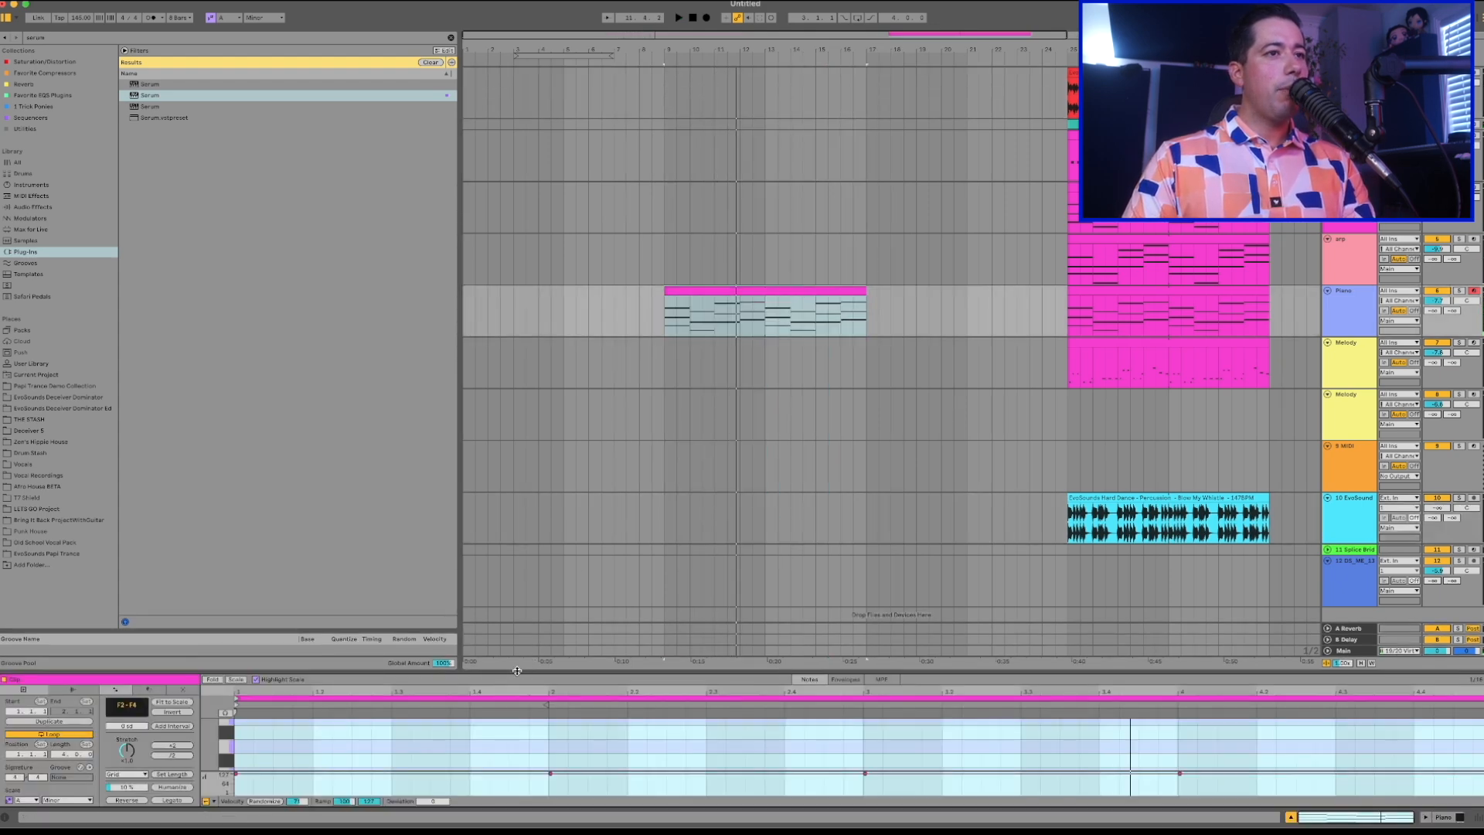
drag(517, 670, 518, 444)
key(ctrl+a)
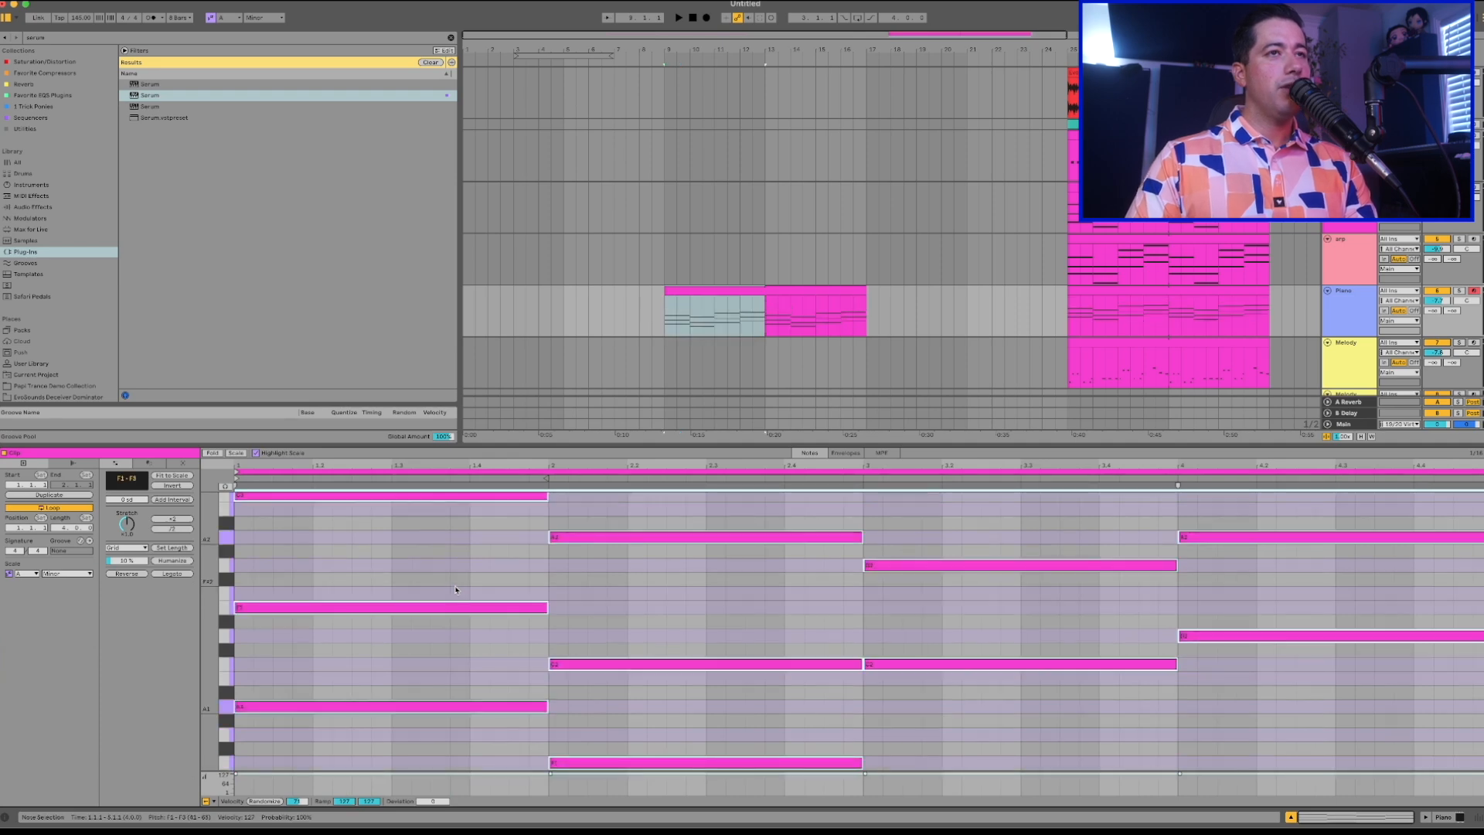
key(shift+Down)
key(shift+Up)
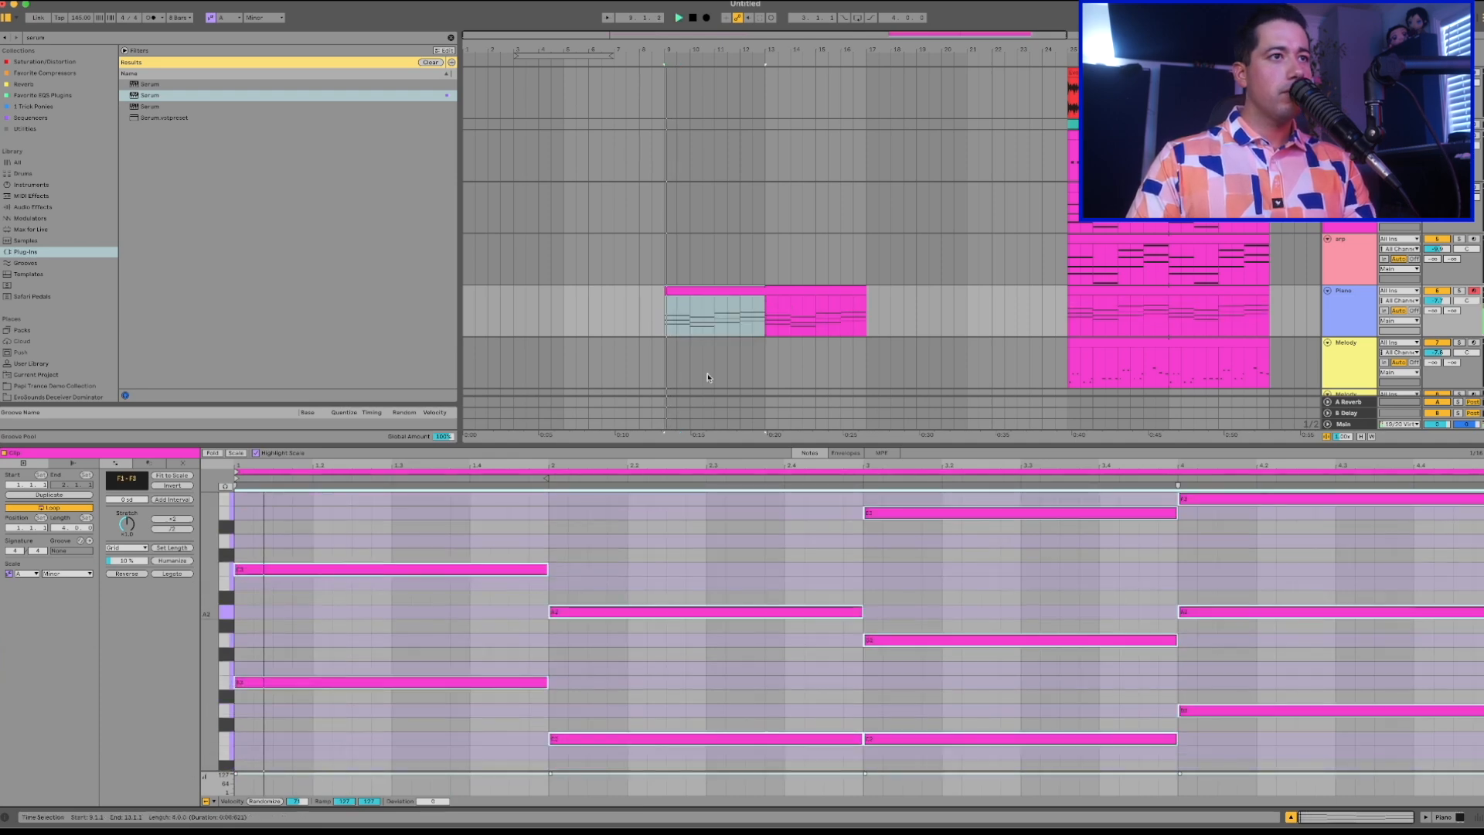
Duplicate the lowered eight-bar Piano clip so the copy starts at bar 17.
click(758, 290)
key(ctrl+d)
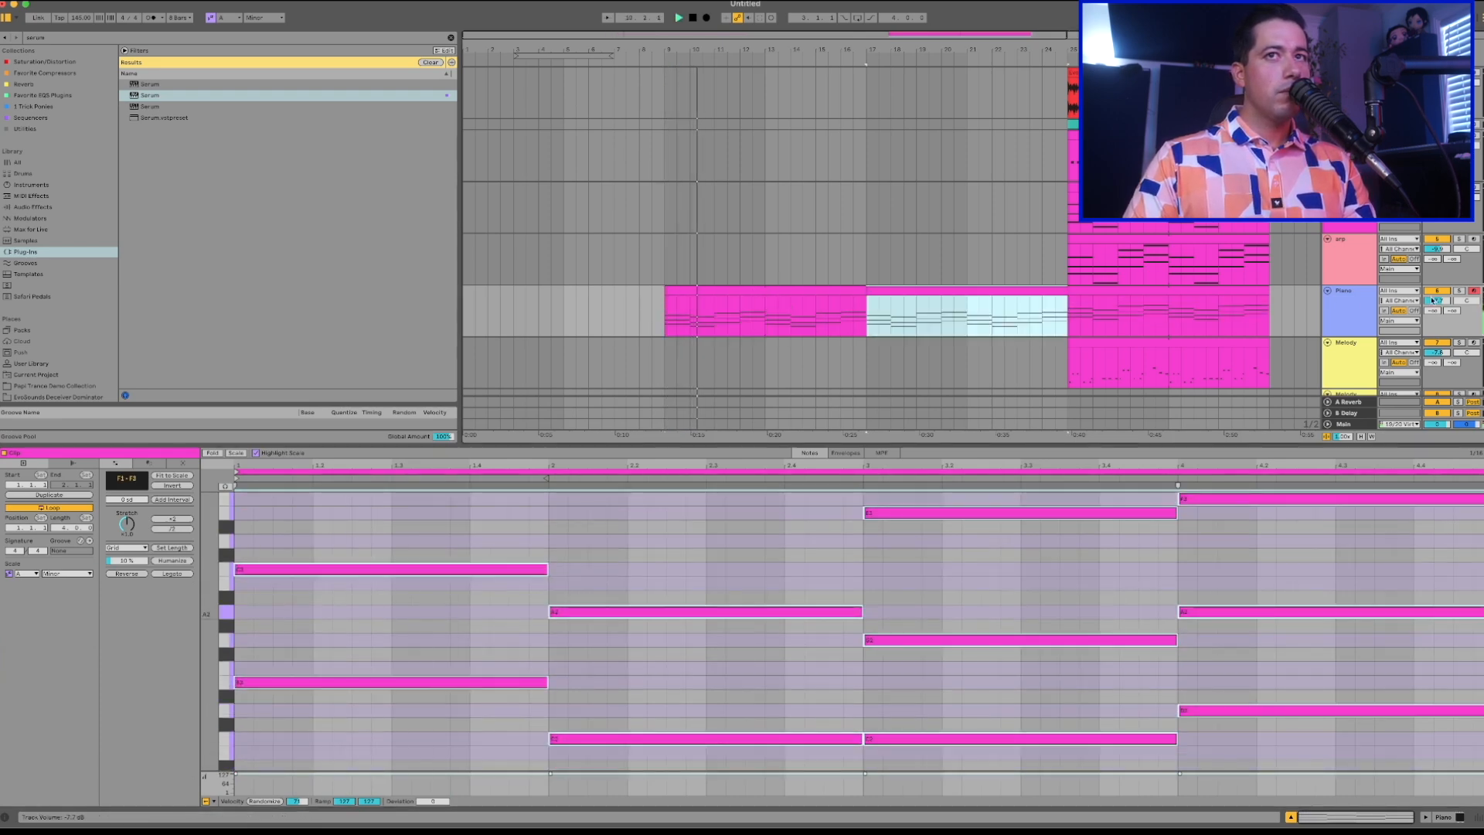
scroll(1064, 290, down, 3)
scroll(1064, 289, up, 3)
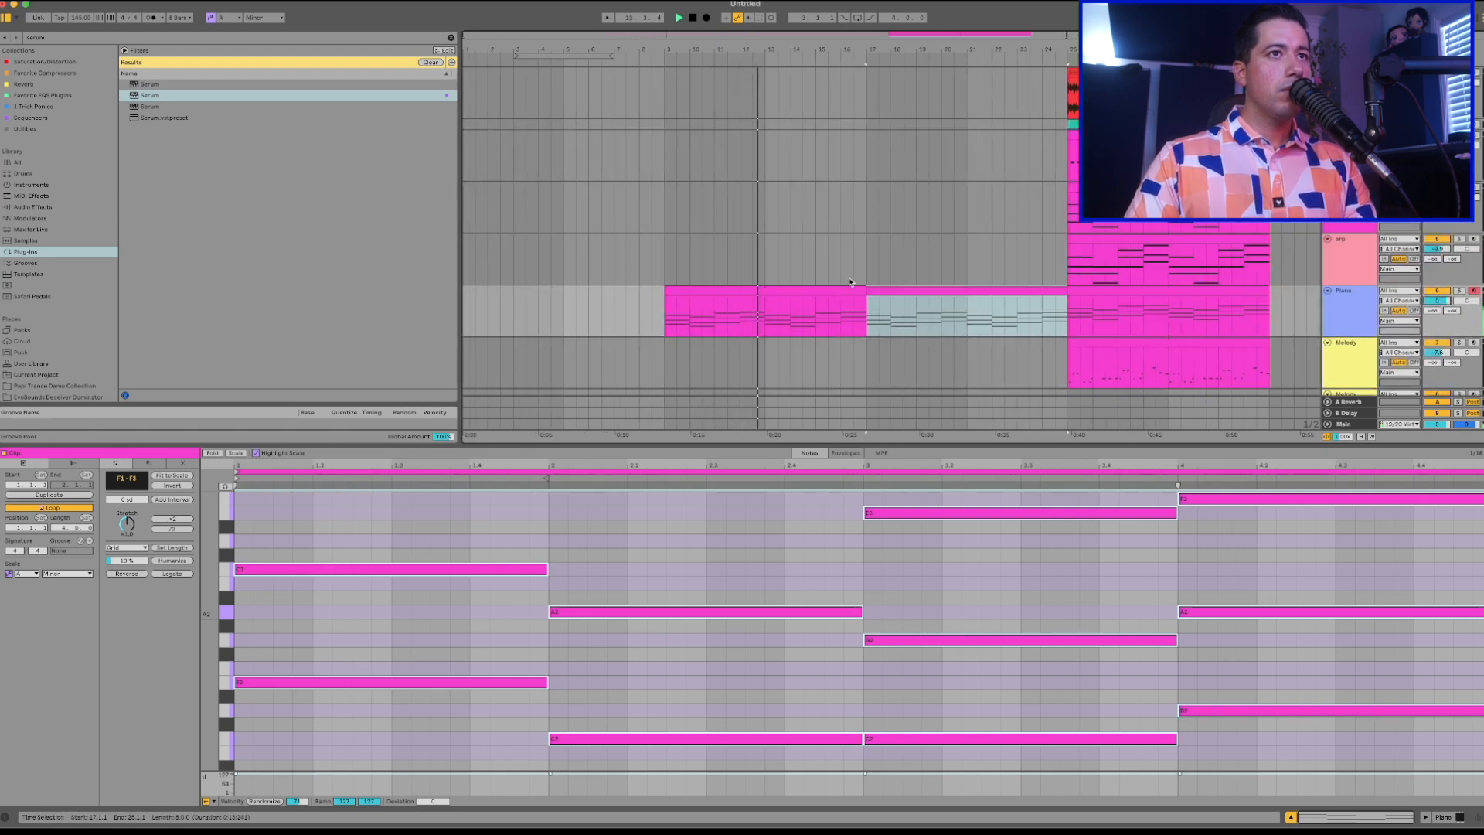
click(796, 292)
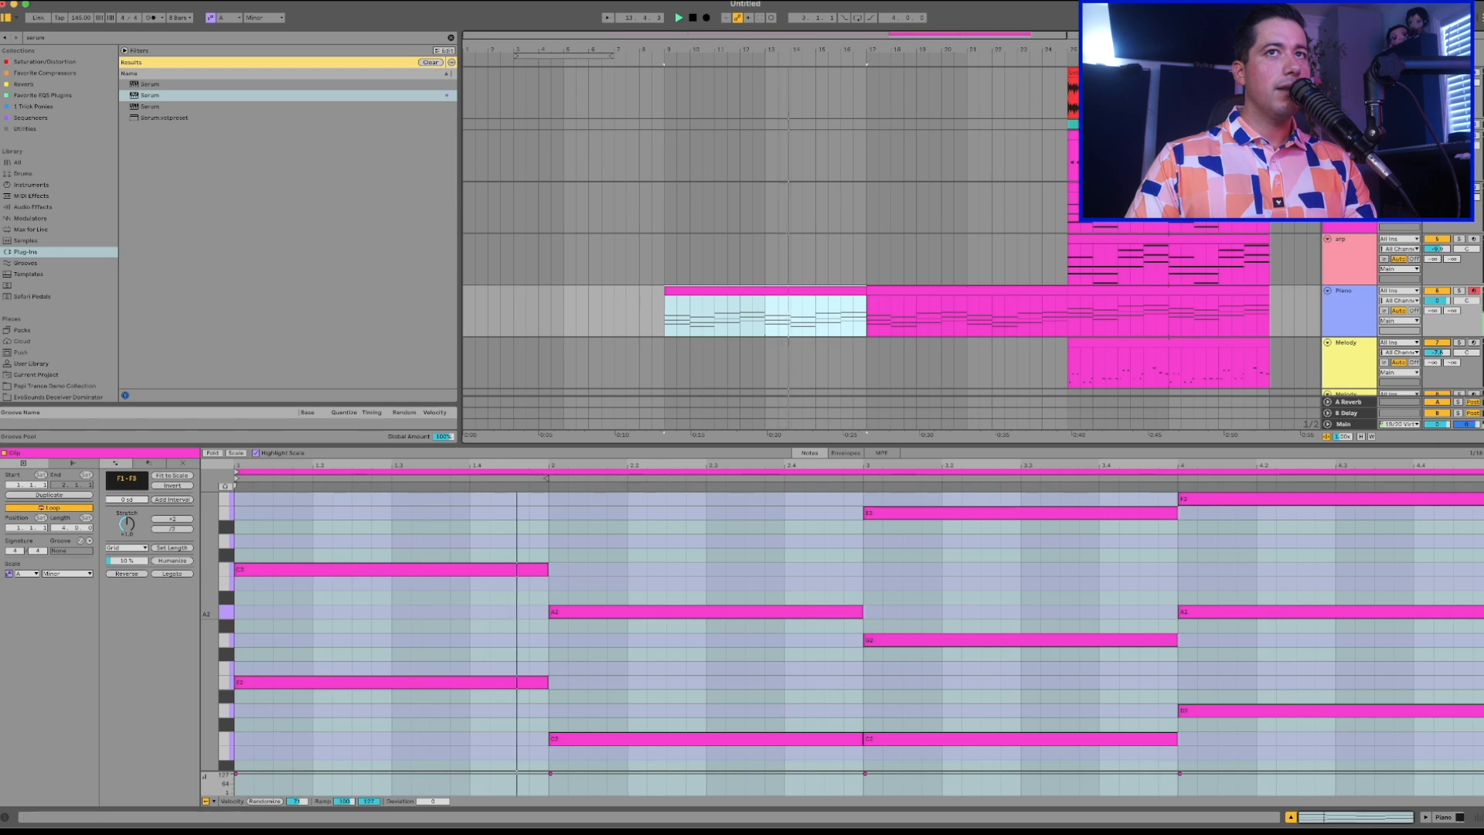
Expand the 909 Core Kit track and copy its drum clip from bar 25 to bar 9.
click(1327, 125)
click(1159, 125)
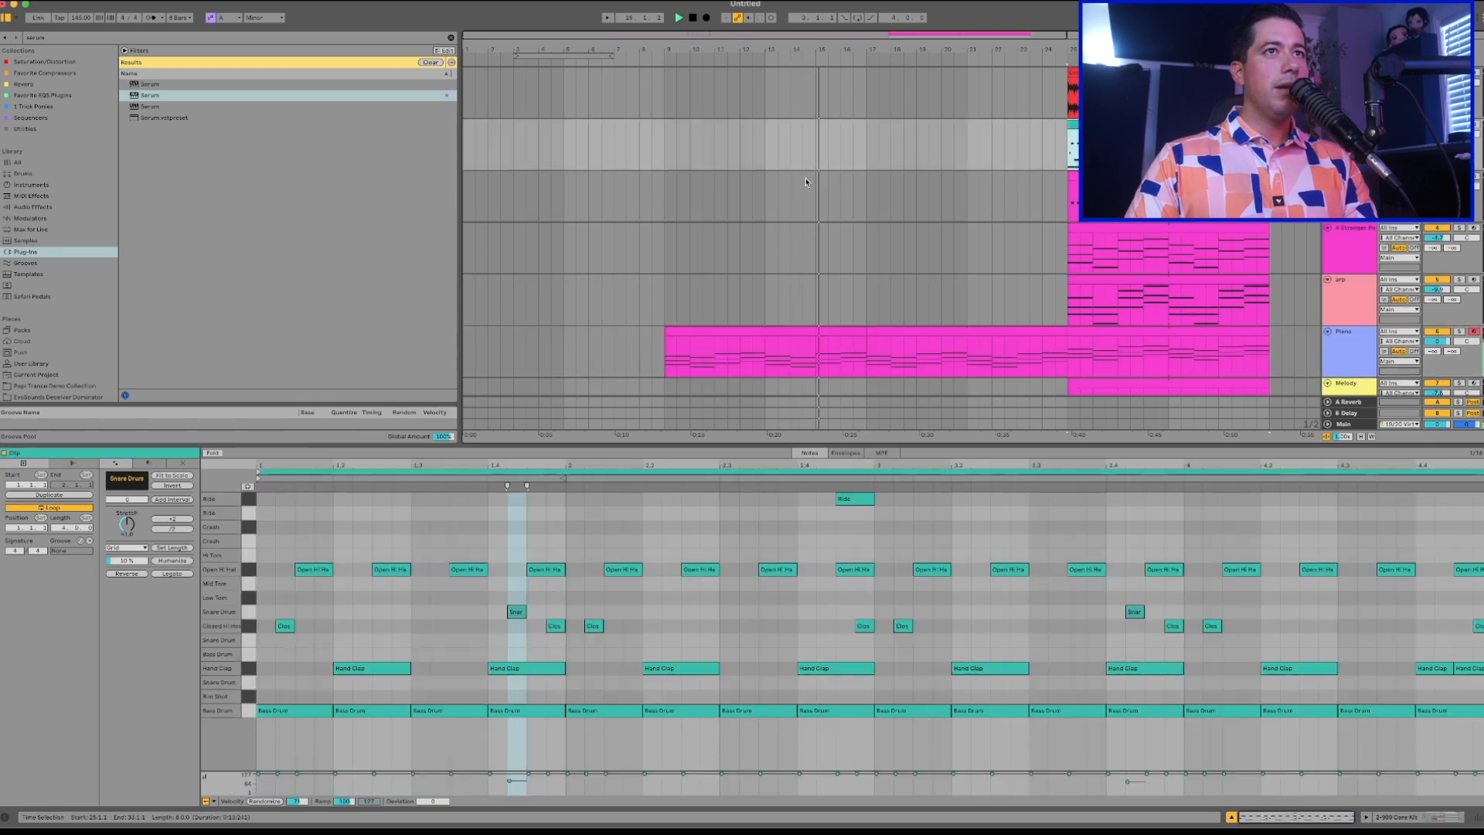
click(674, 151)
key(super+v)
Delete the snare, closed hi-hat, ride and bass drum notes from the drum clip at bar 9, keeping open hats and claps.
click(688, 125)
drag(263, 589, 1476, 639)
key(Delete)
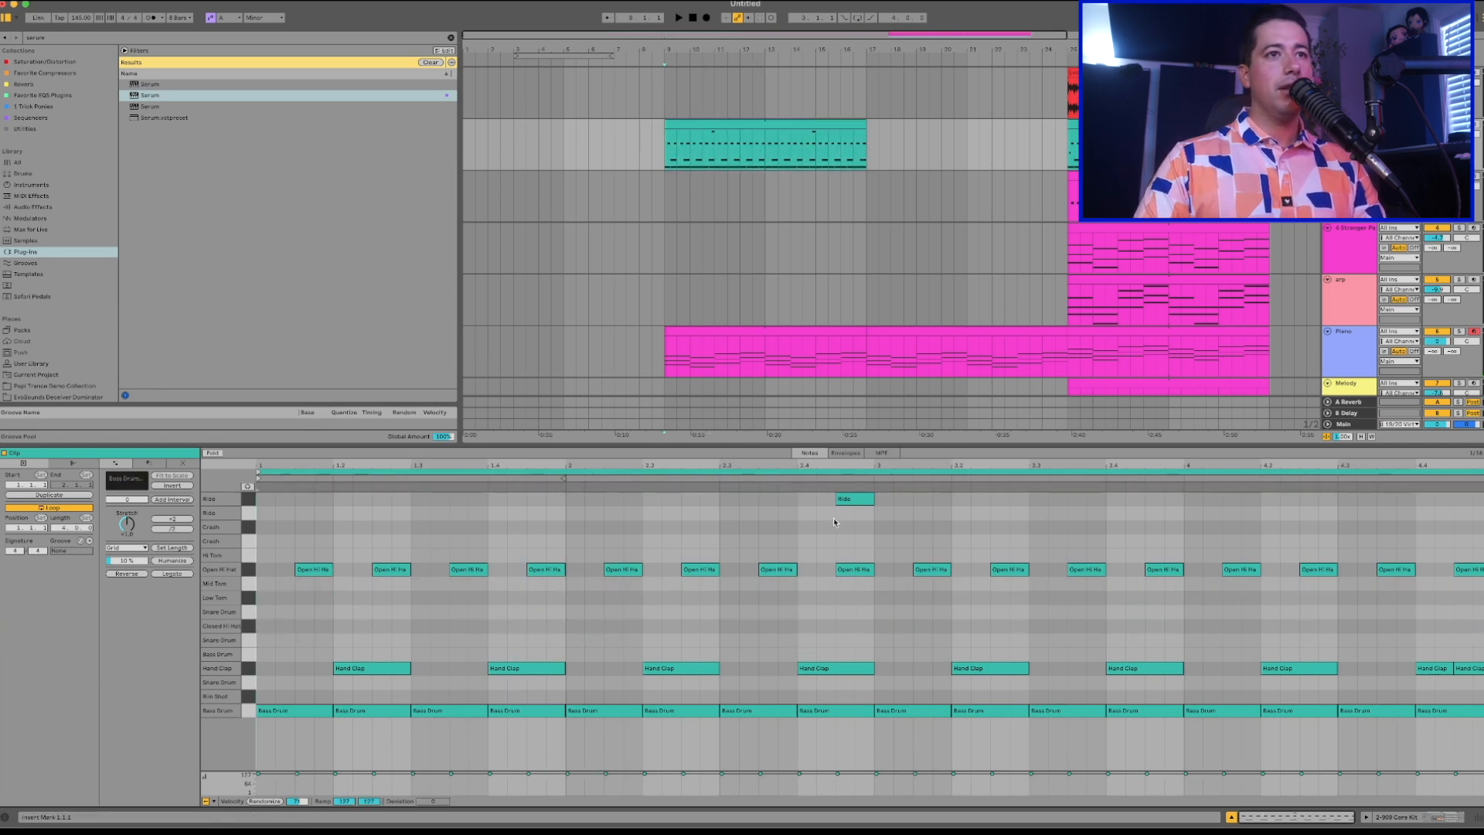
drag(322, 641, 1171, 769)
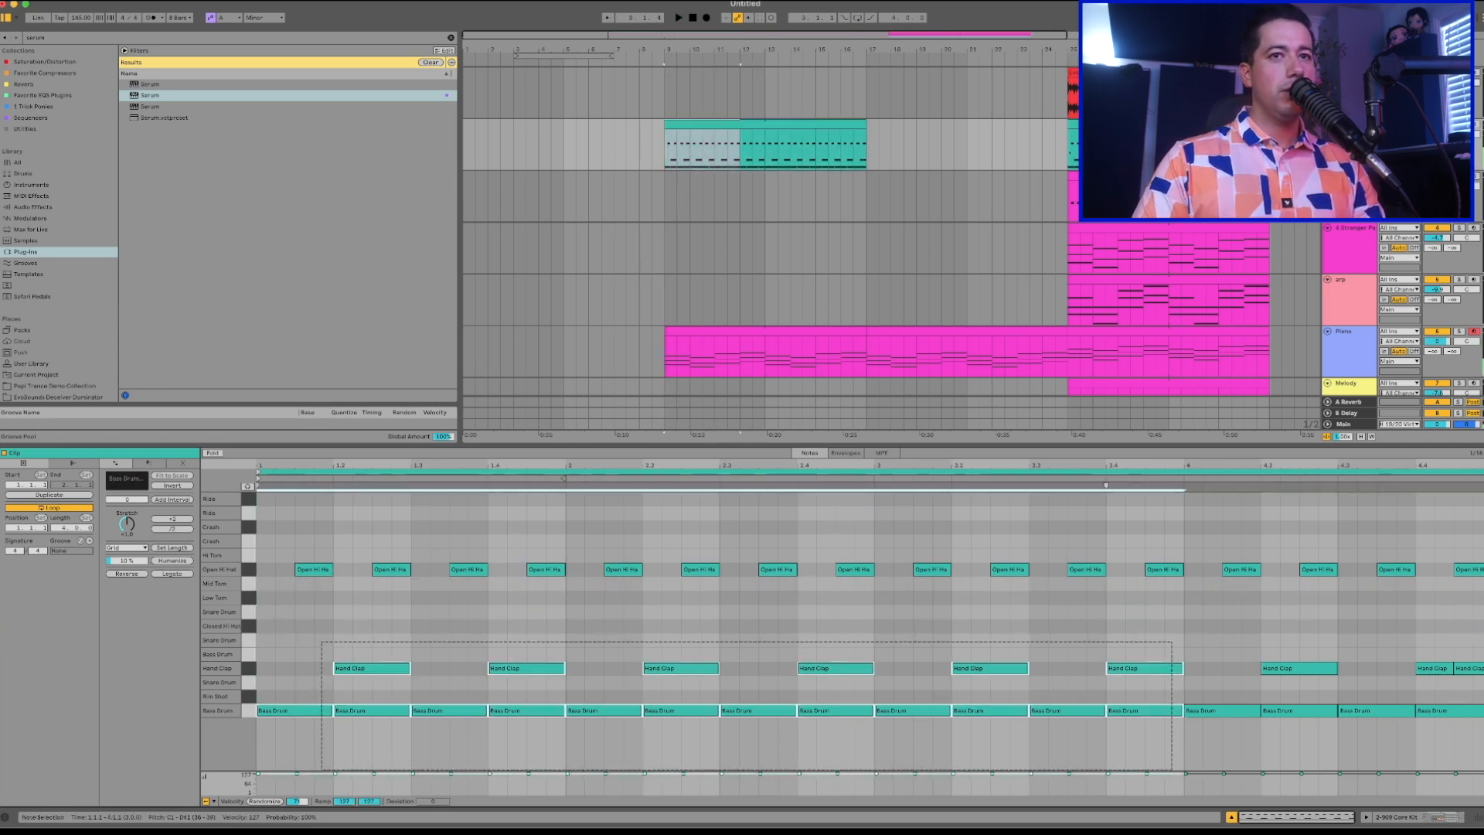
drag(1456, 730, 707, 708)
drag(264, 693, 260, 693)
key(Delete)
key(space)
Find Auto Filter among the audio effects by searching for "auto" and add it to the 909 Core Kit track.
click(760, 126)
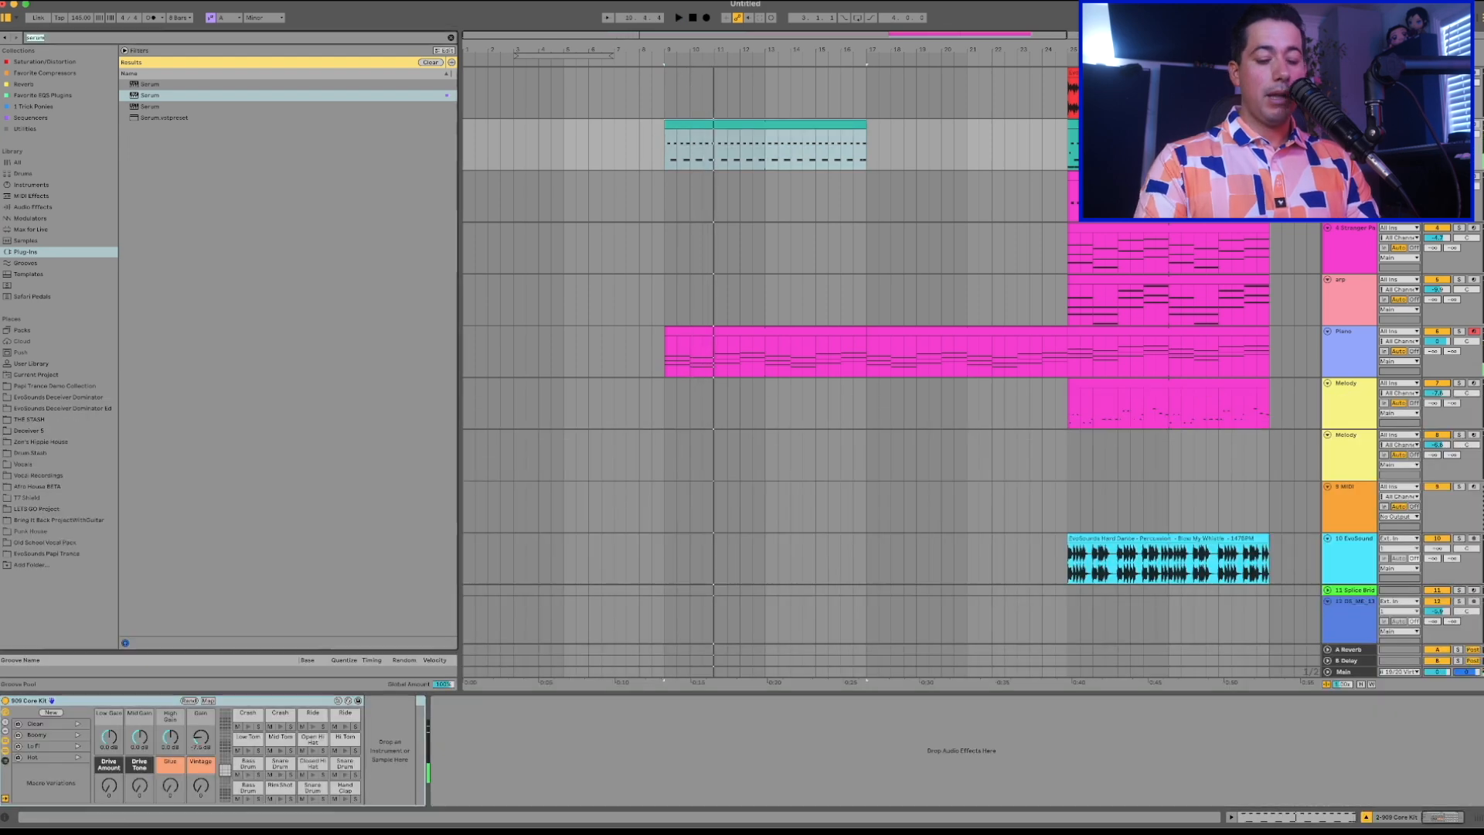
text(o)
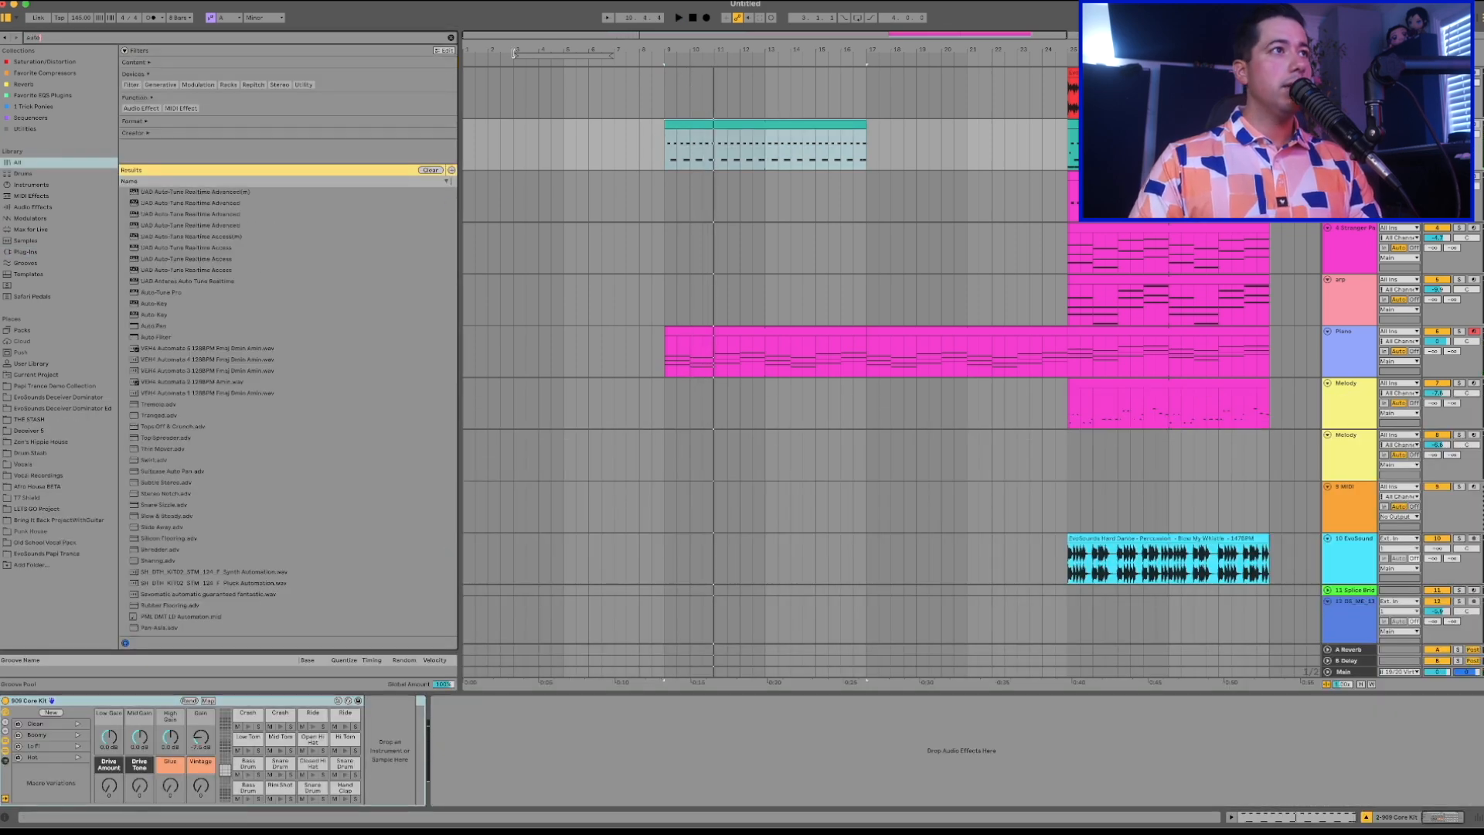
click(24, 207)
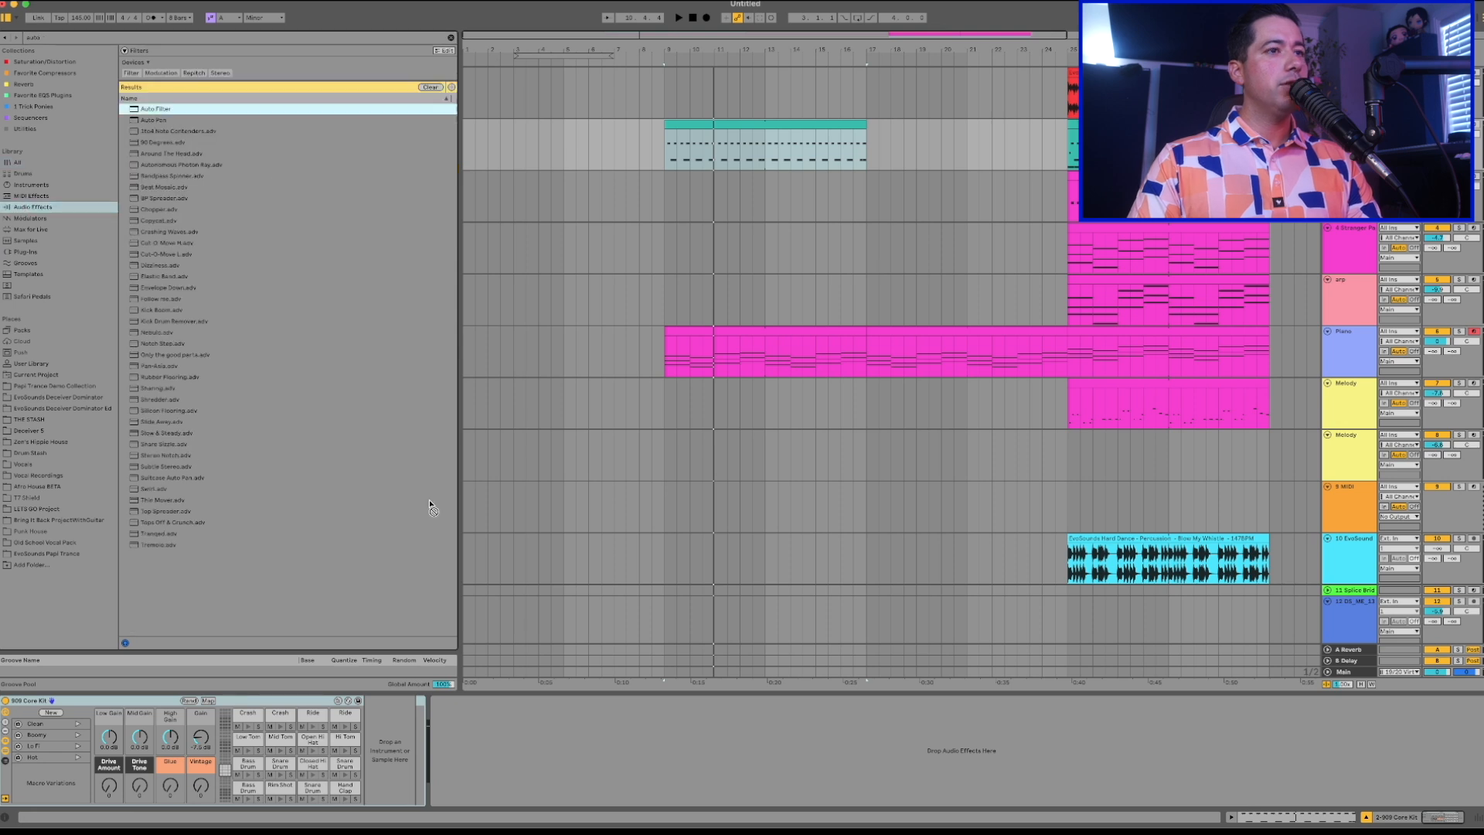
drag(490, 722, 538, 743)
key(space)
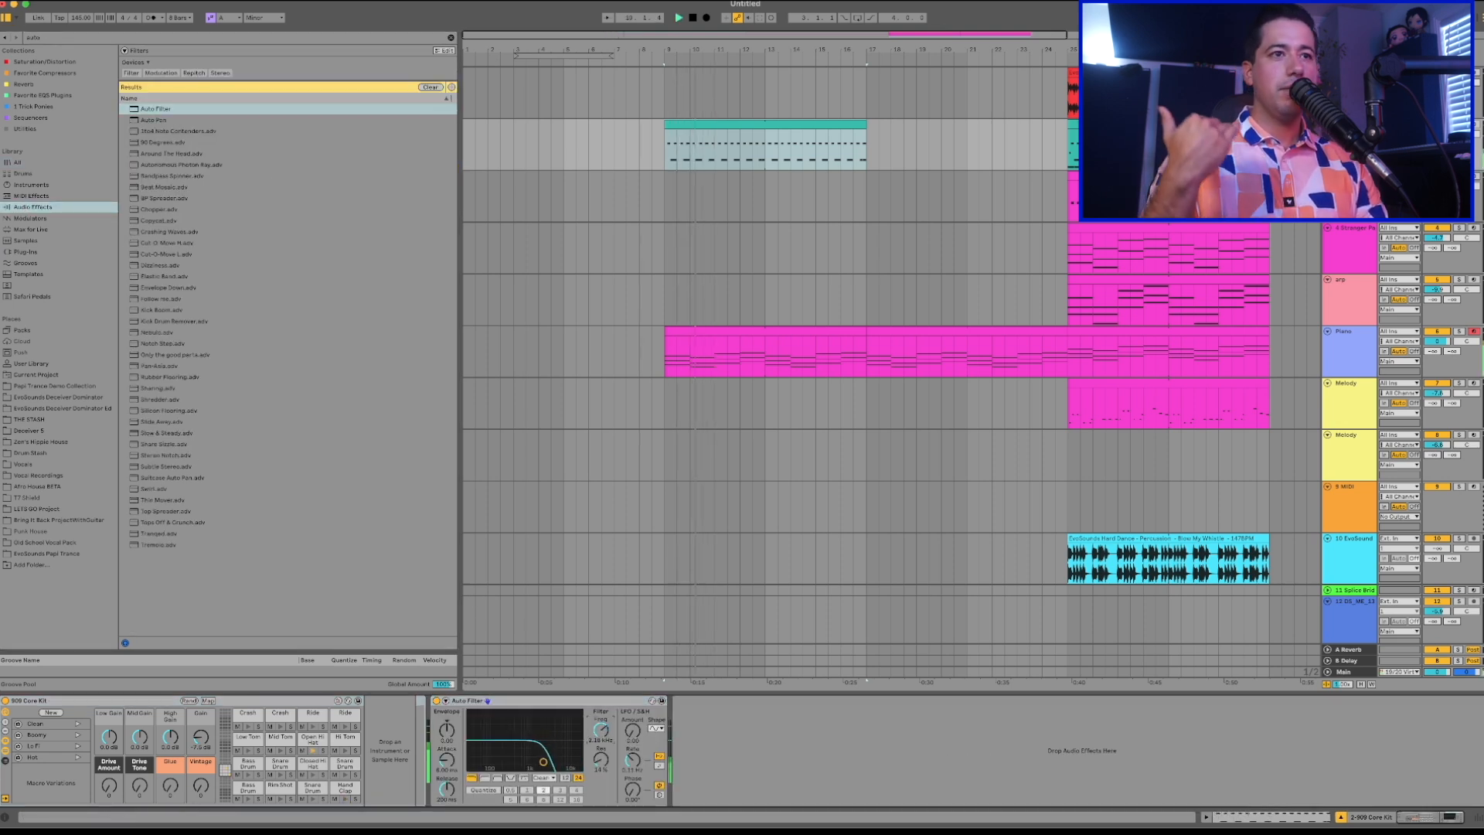
Bring the female vocal harmonies clip from the Session View into its arrangement track at bar 9.
scroll(1002, 431, down, 1)
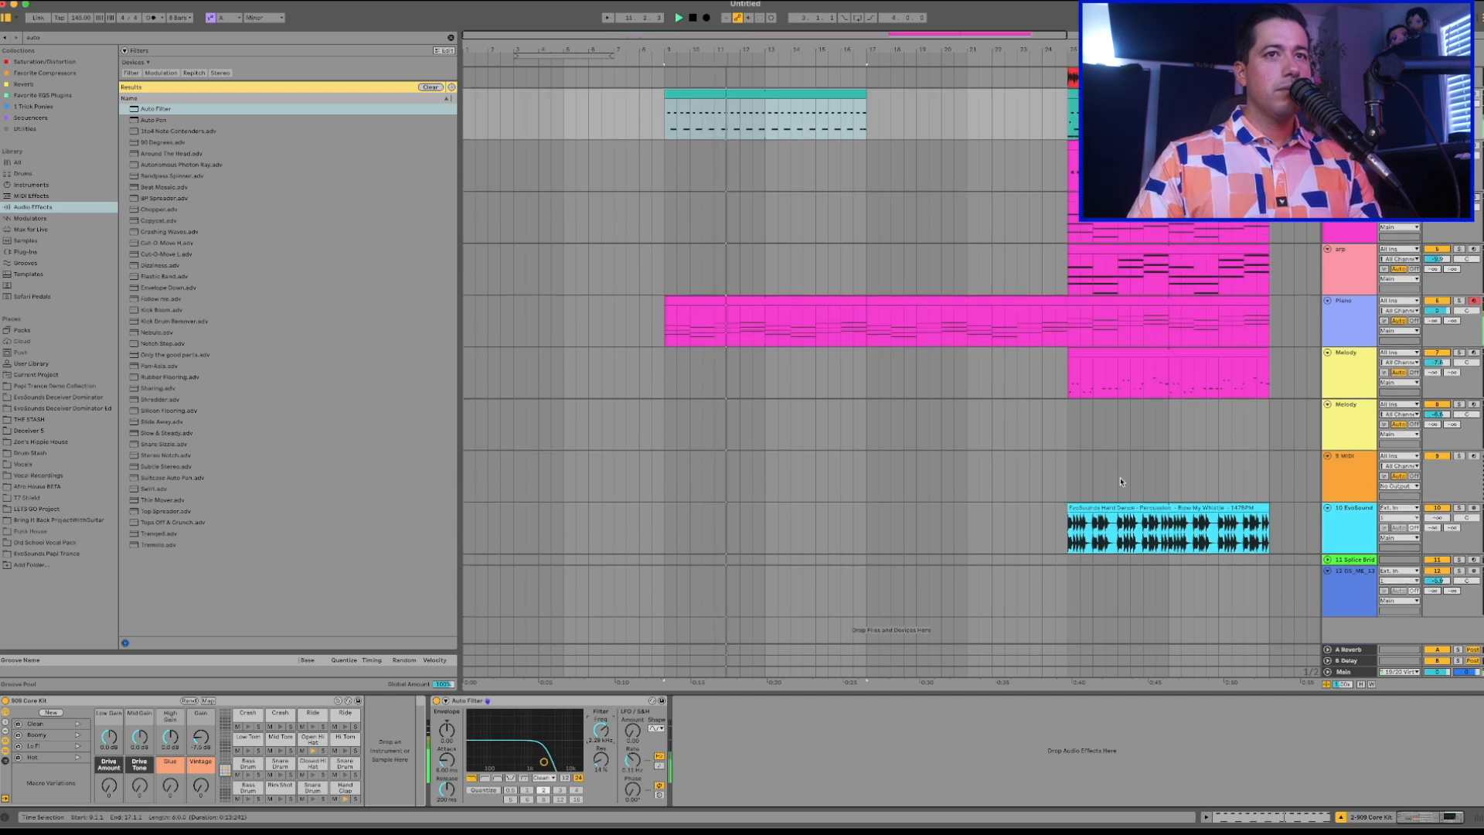
key(Tab)
drag(1036, 74, 661, 603)
key(Tab)
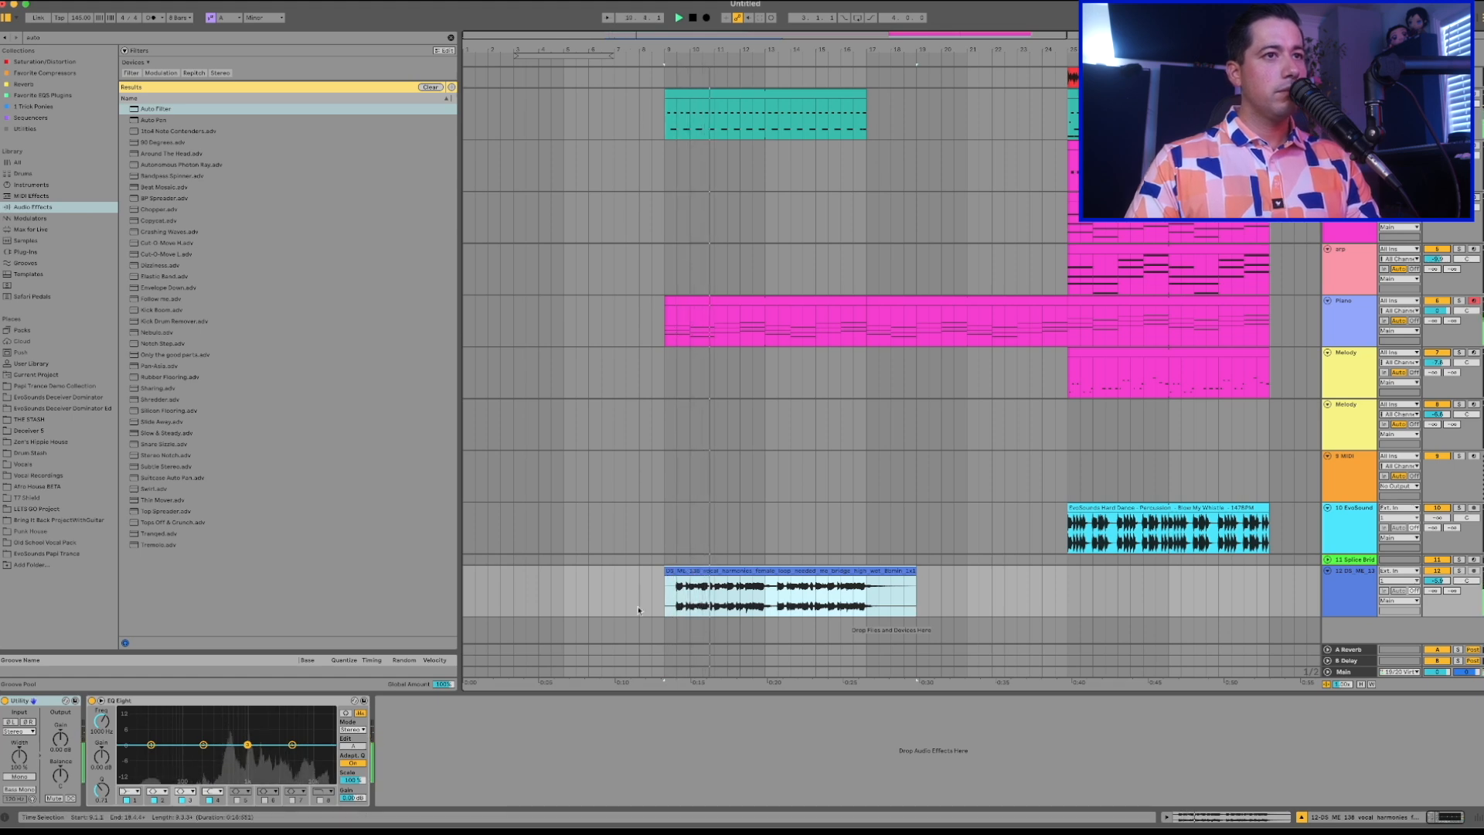
Open the vocal harmonies clip and trim its silent tail so it ends at about bar 18.
click(700, 574)
double_click(700, 574)
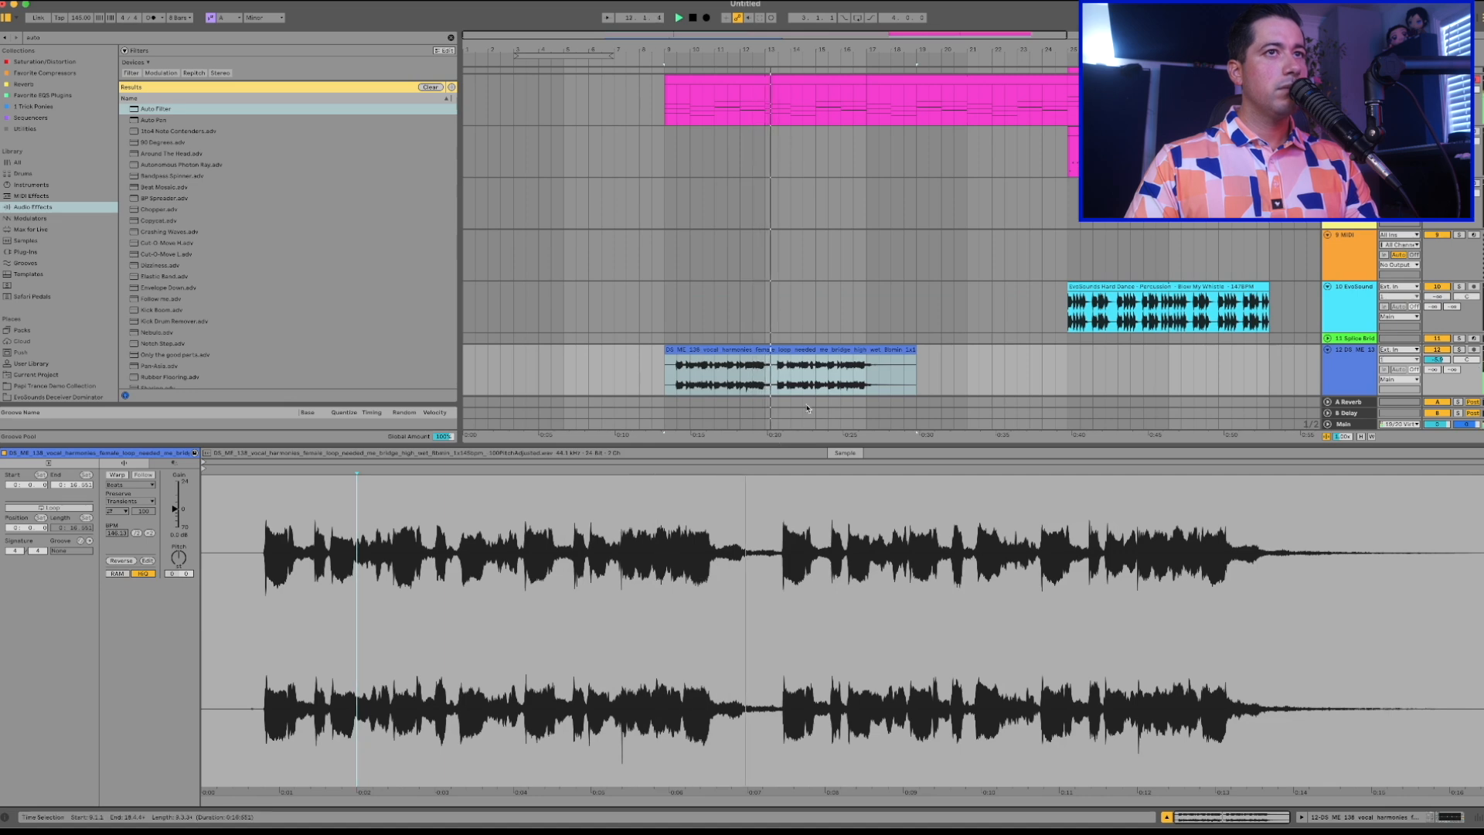
scroll(726, 353, up, 5)
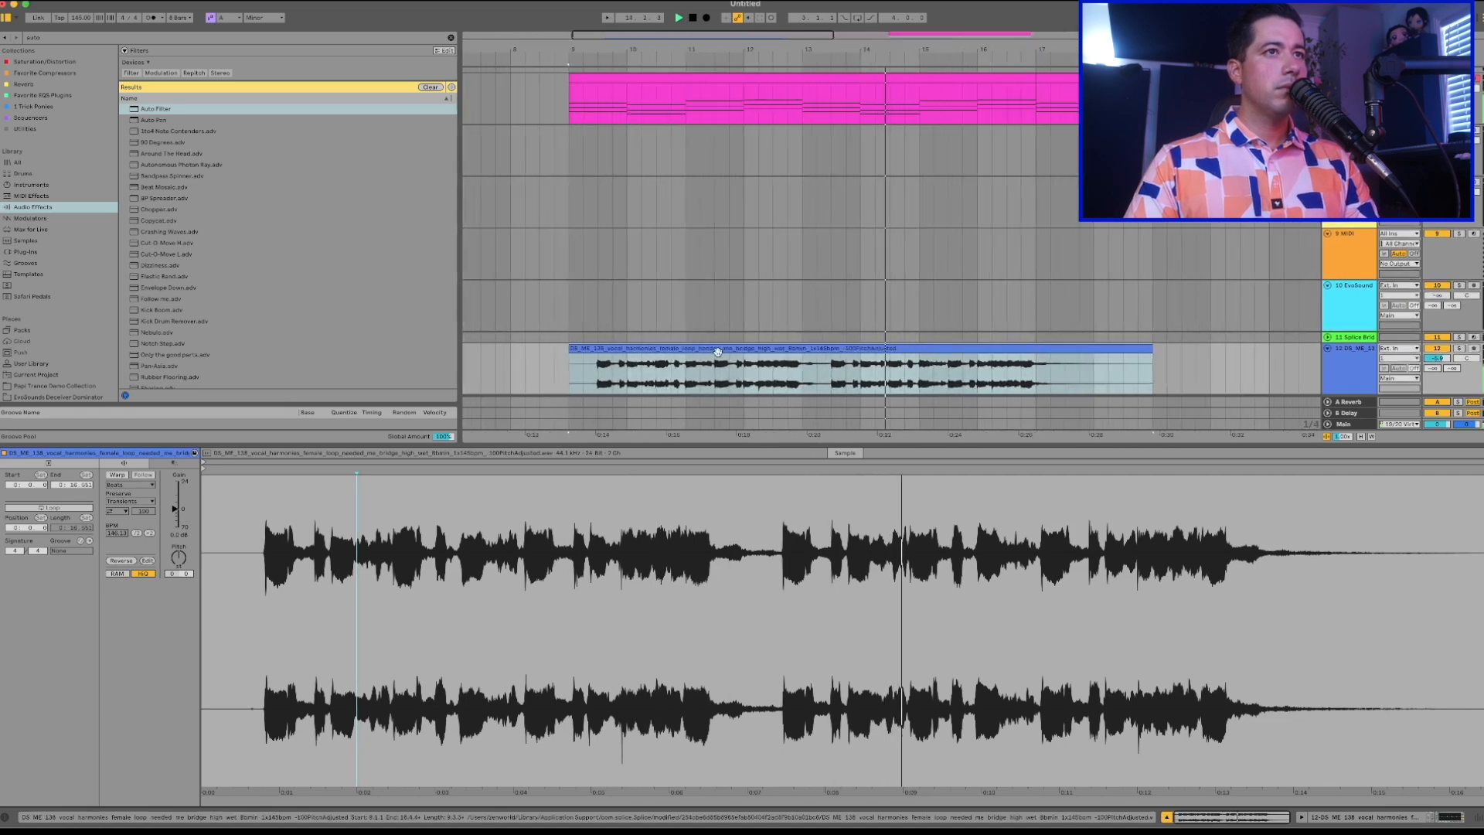
scroll(718, 352, down, 5)
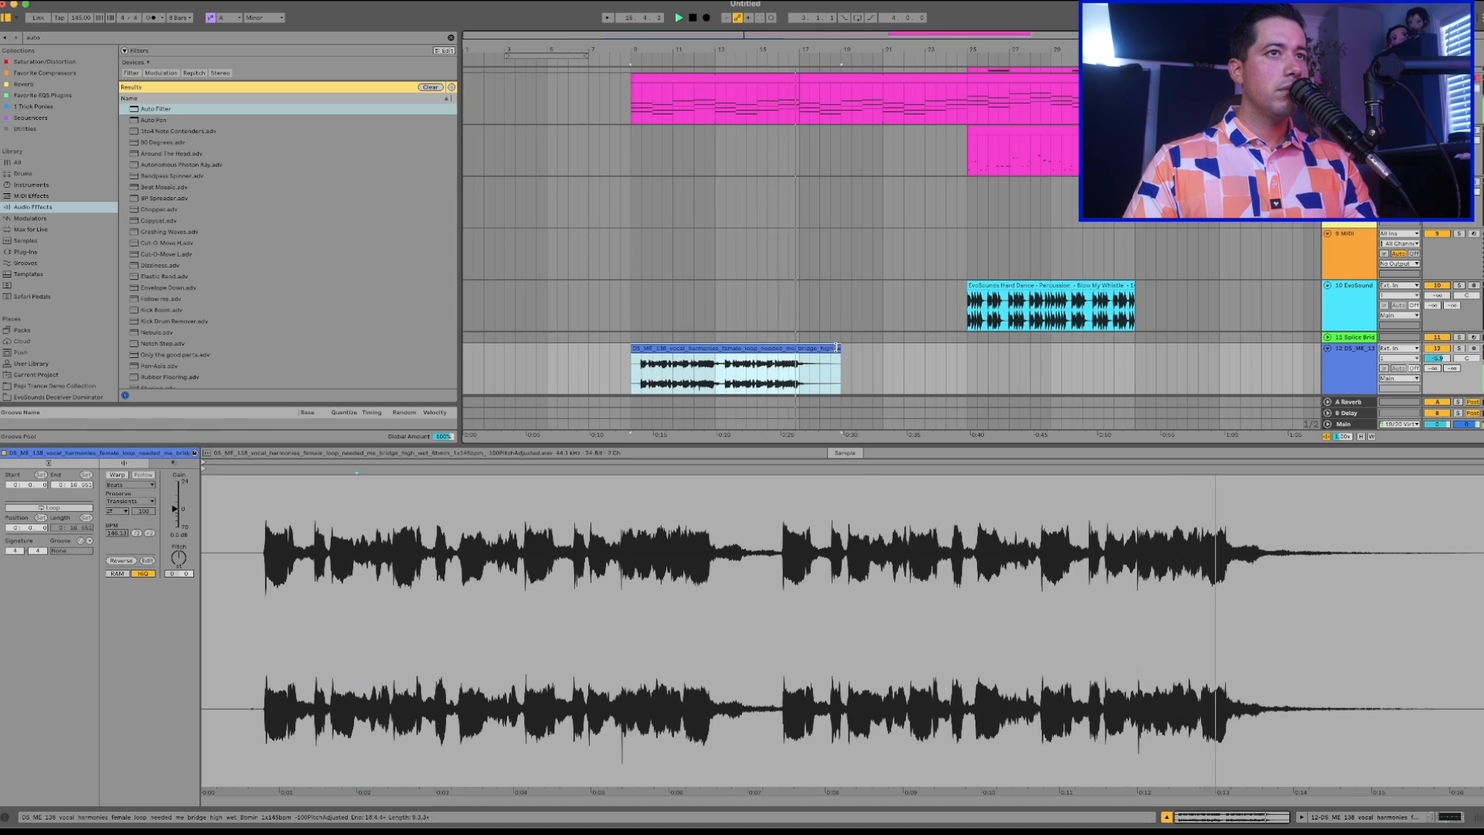
drag(840, 367, 820, 367)
scroll(819, 352, up, 5)
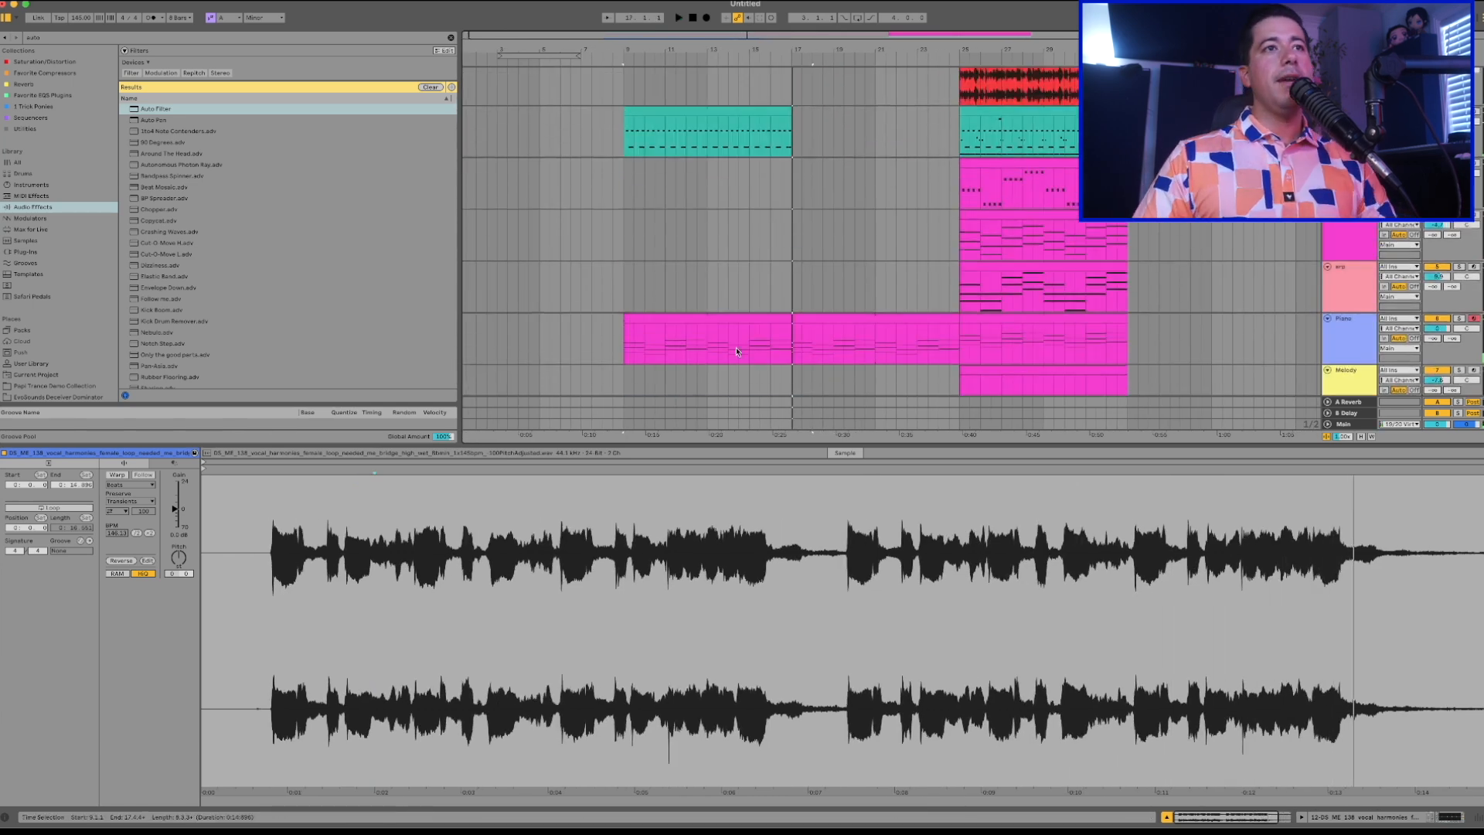
Copy the Wavetable bass clip from bar 25 to bar 17 and play it back.
click(707, 327)
drag(630, 335, 822, 323)
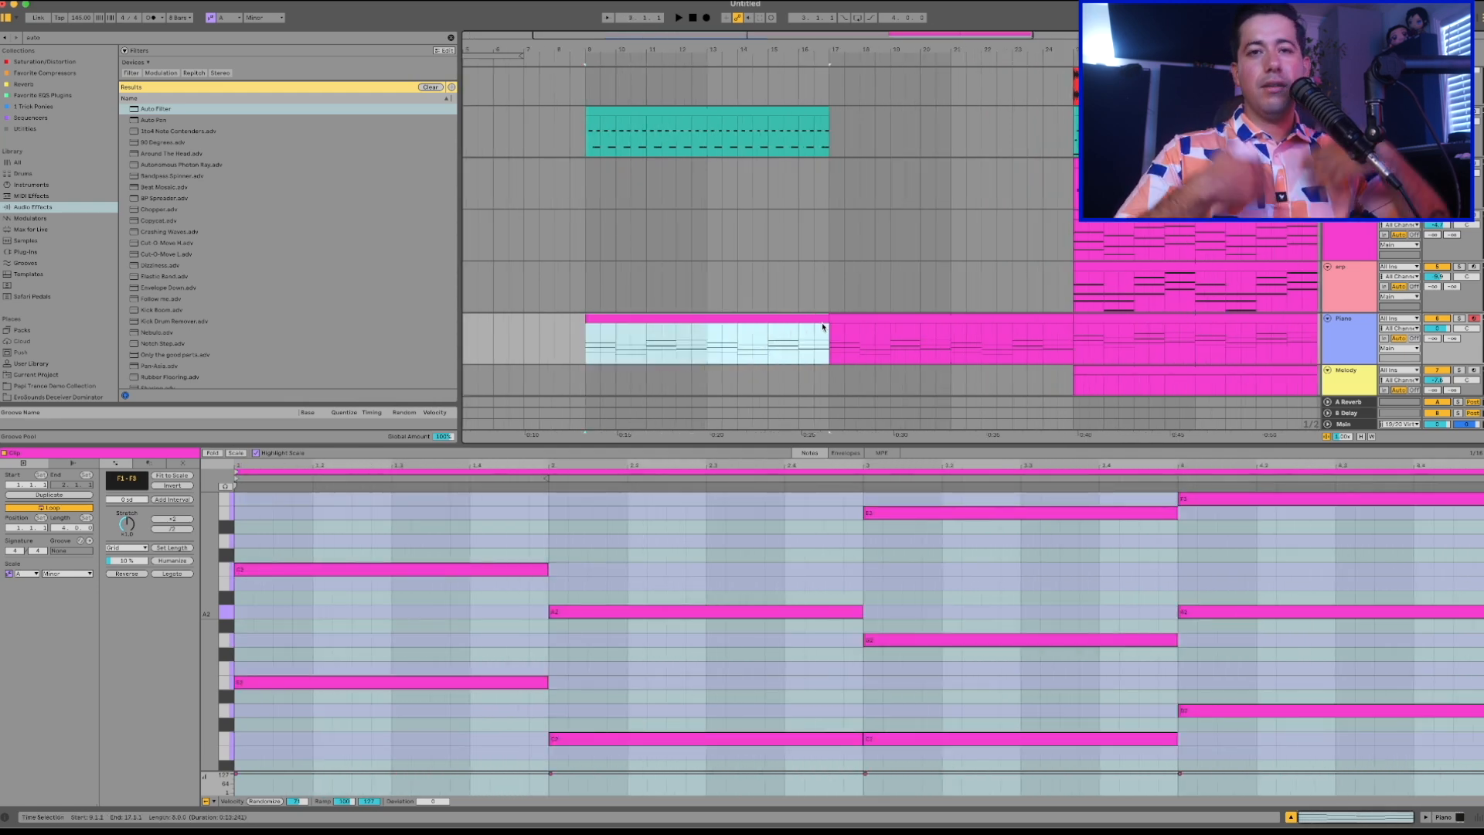
click(1198, 184)
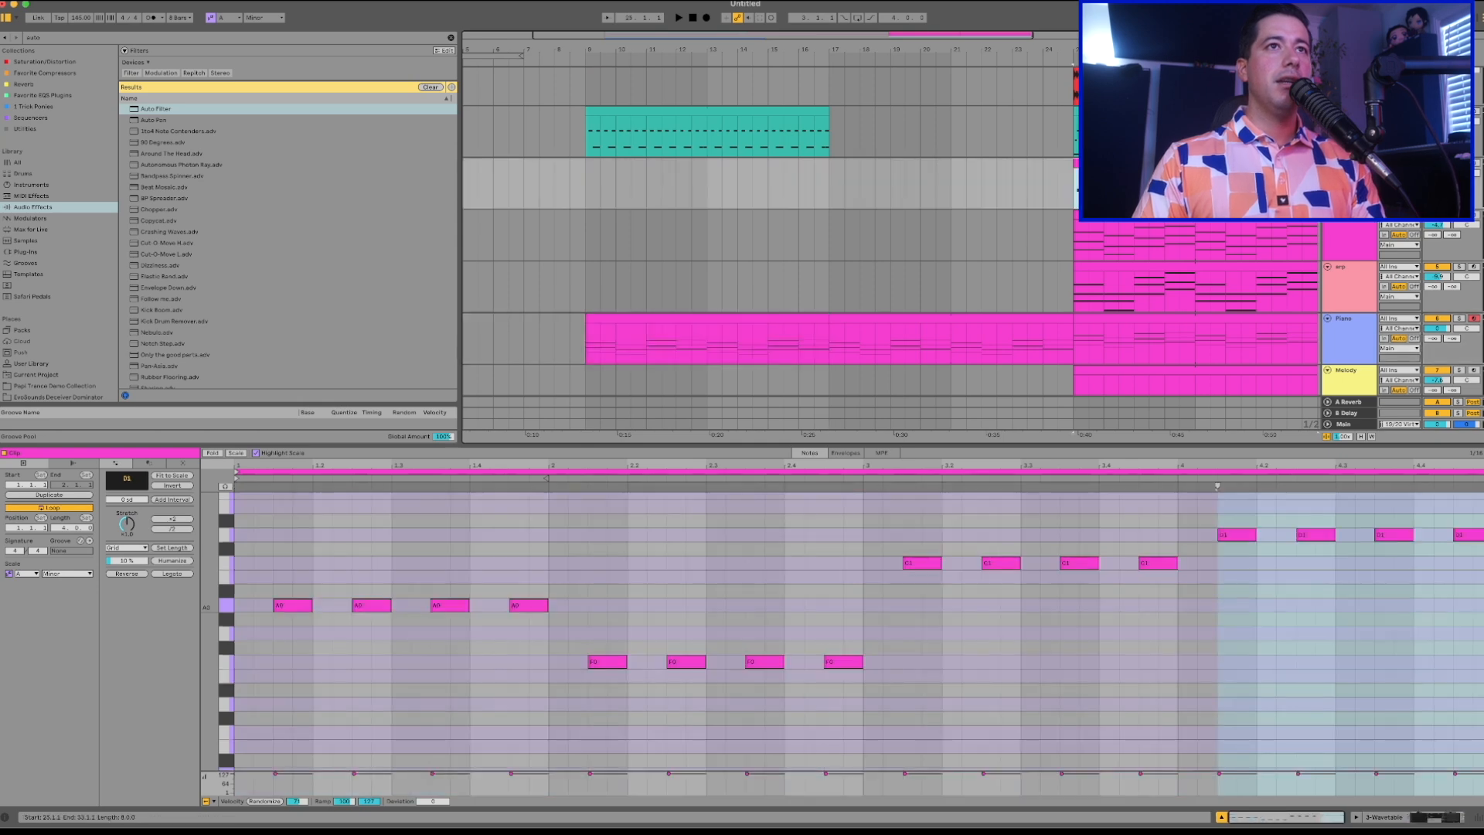
click(851, 194)
key(ctrl+v)
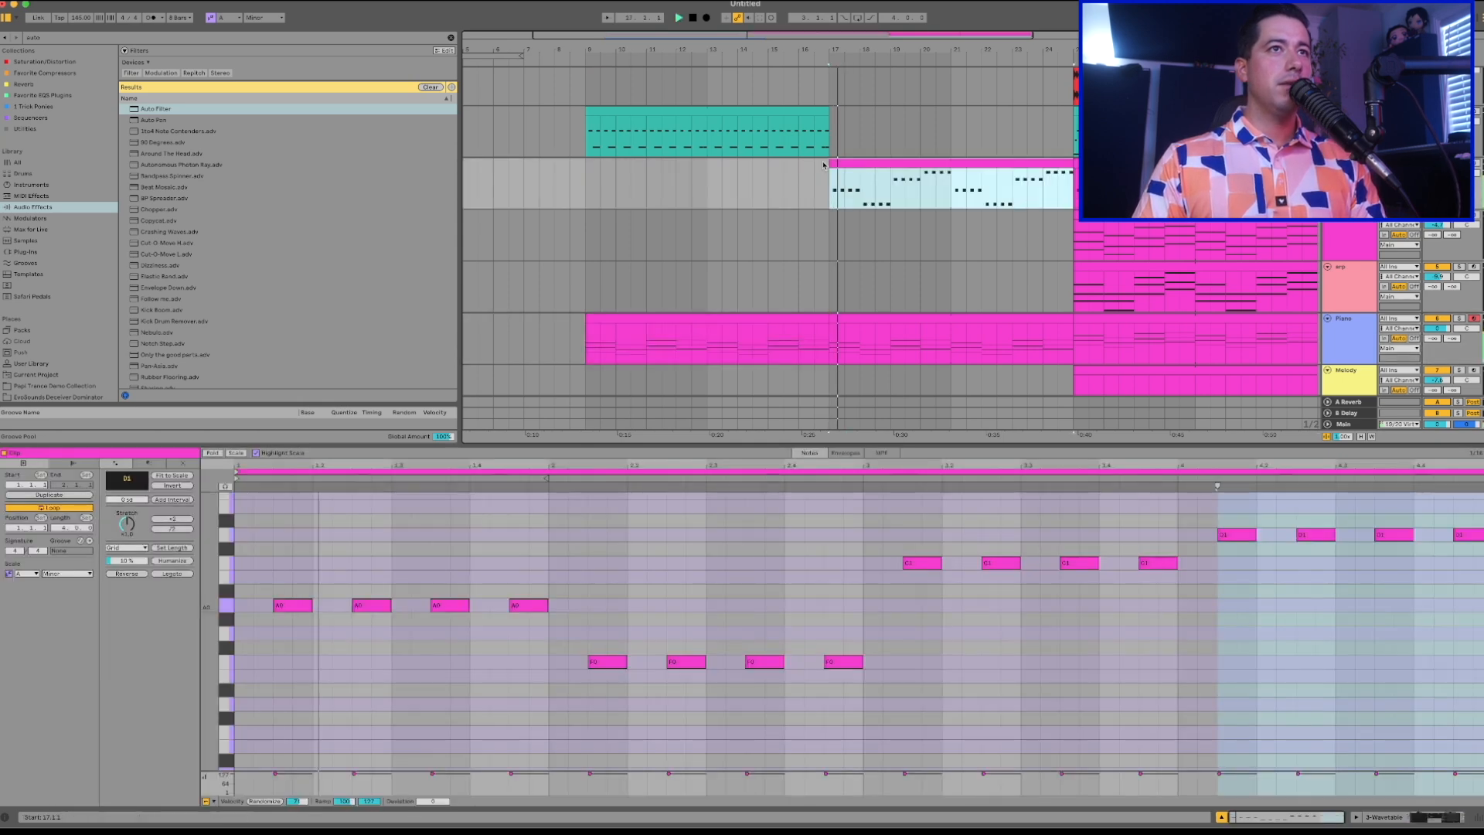
Duplicate the thinned-out 909 drum clip so the copy fills bars 17 to 25.
click(780, 153)
key(space)
key(ctrl+d)
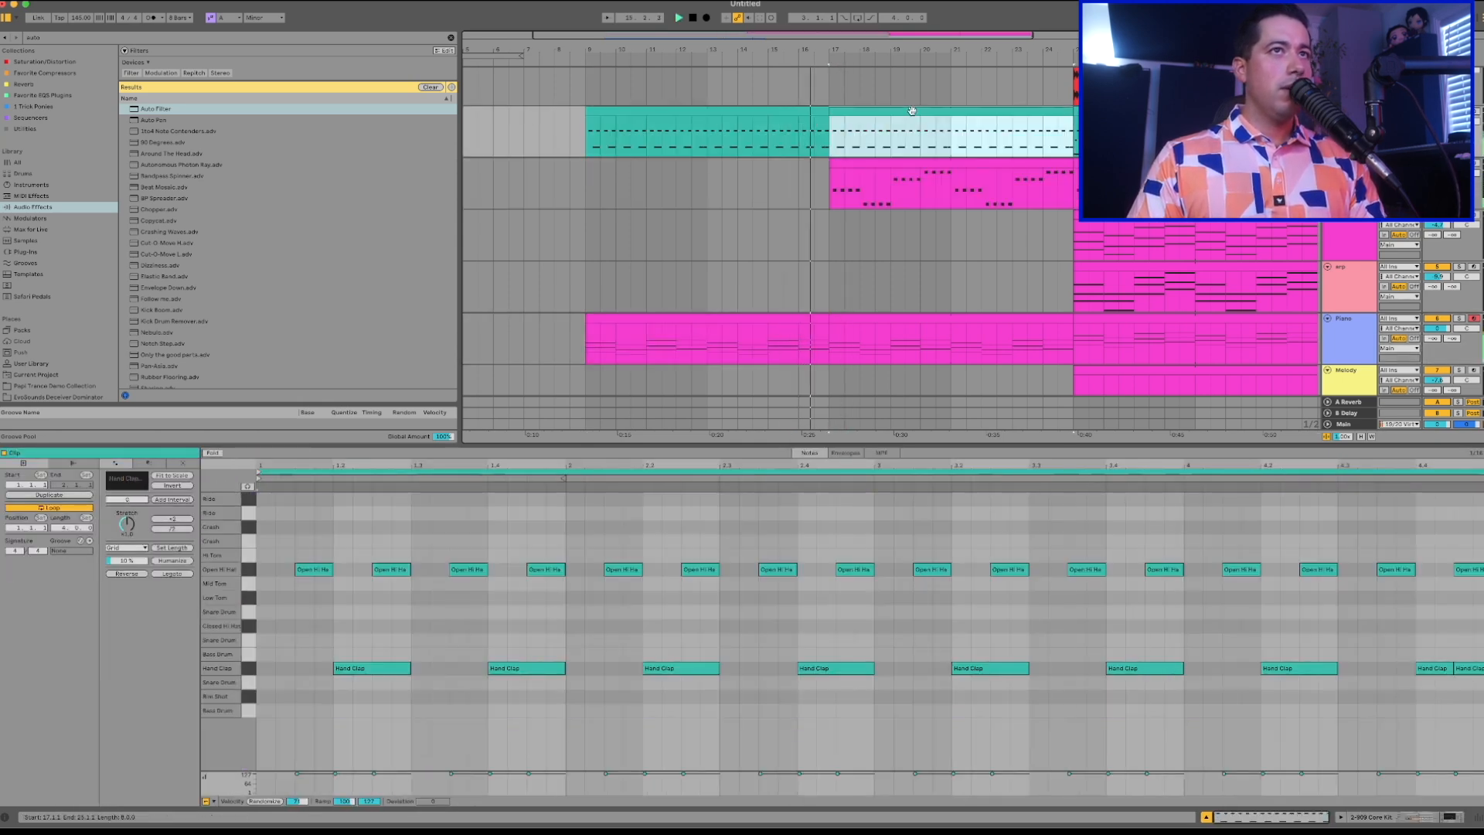
Delete the duplicated Piano clip between bars 17 and 25.
scroll(909, 112, down, 5)
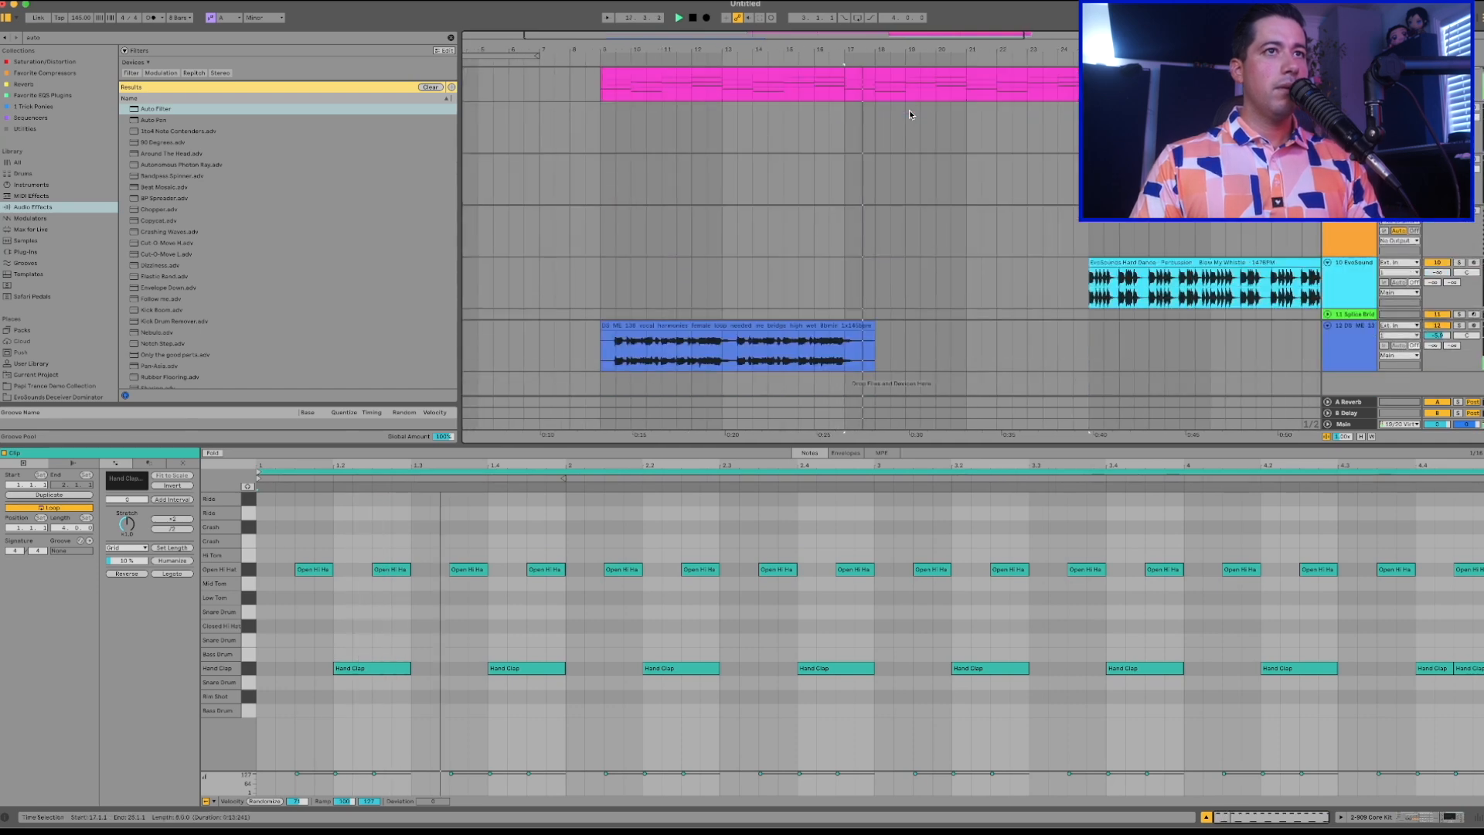
click(830, 271)
key(space)
scroll(829, 270, up, 4)
click(891, 190)
key(Delete)
Play the transition into bar 17 and check the vocal harmonies and percussion clips.
click(796, 143)
key(space)
scroll(798, 147, down, 5)
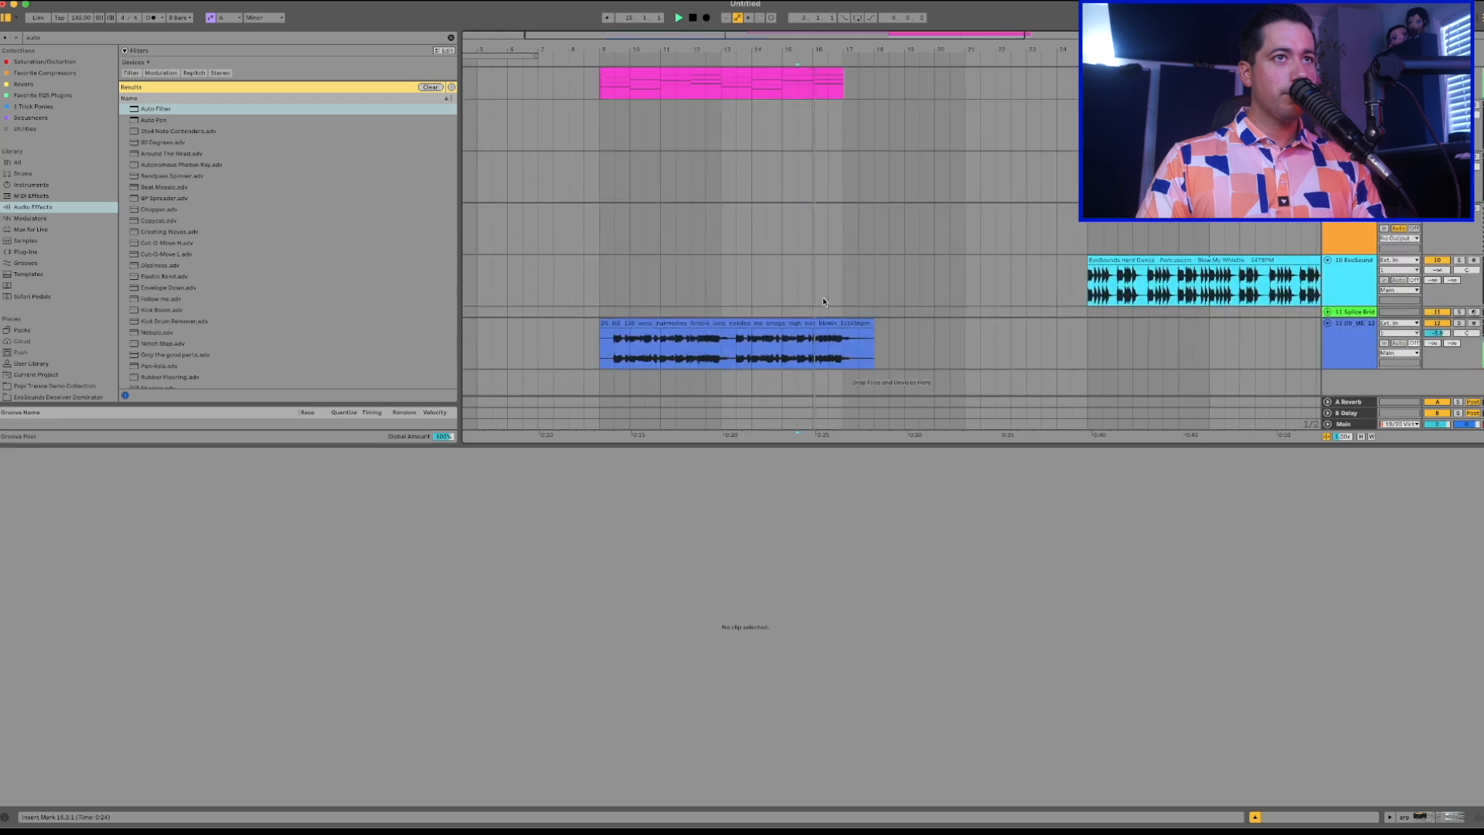
click(817, 320)
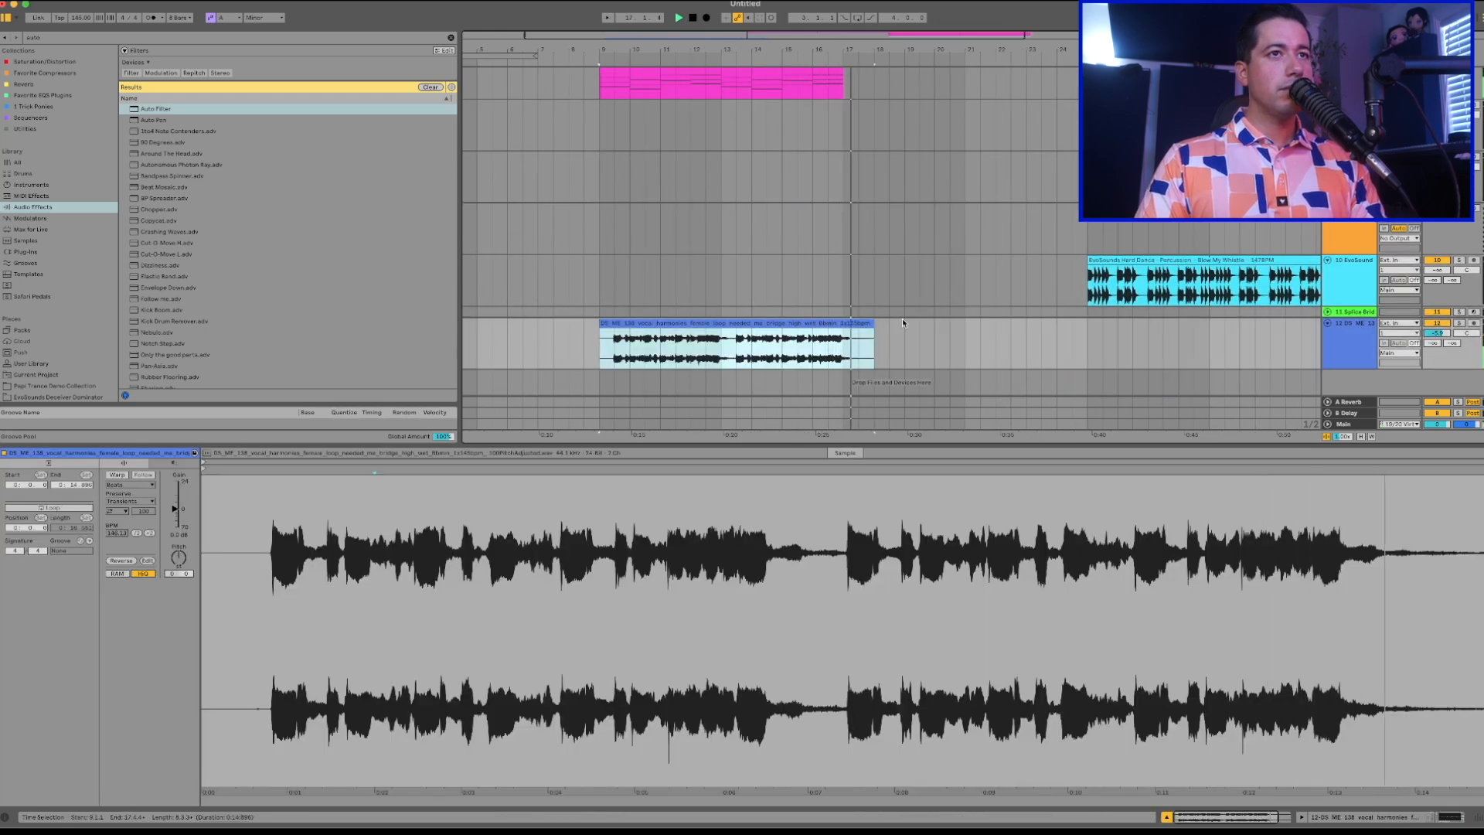
scroll(902, 318, up, 5)
scroll(902, 319, up, 2)
scroll(902, 318, down, 6)
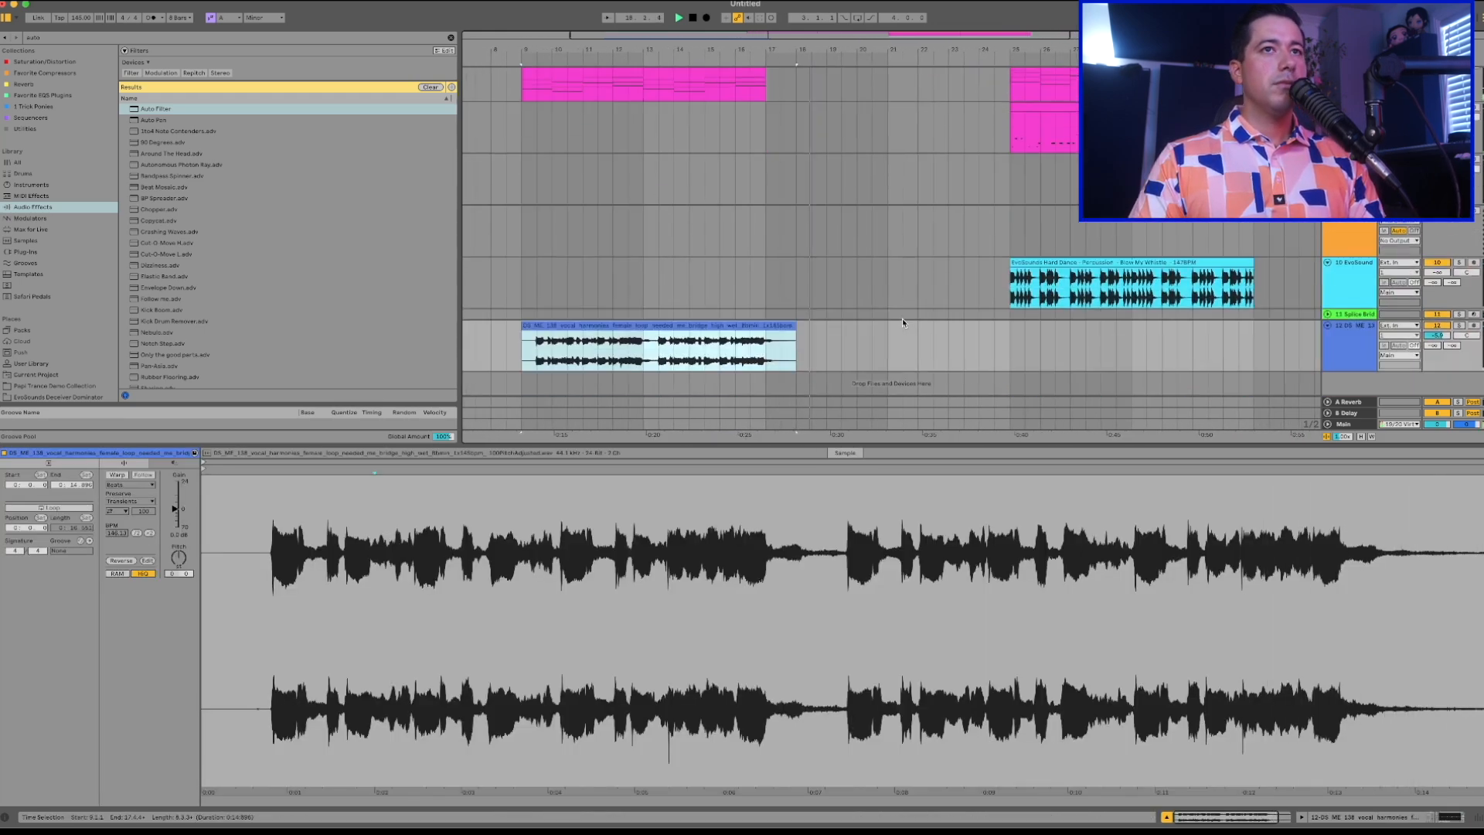
click(1036, 282)
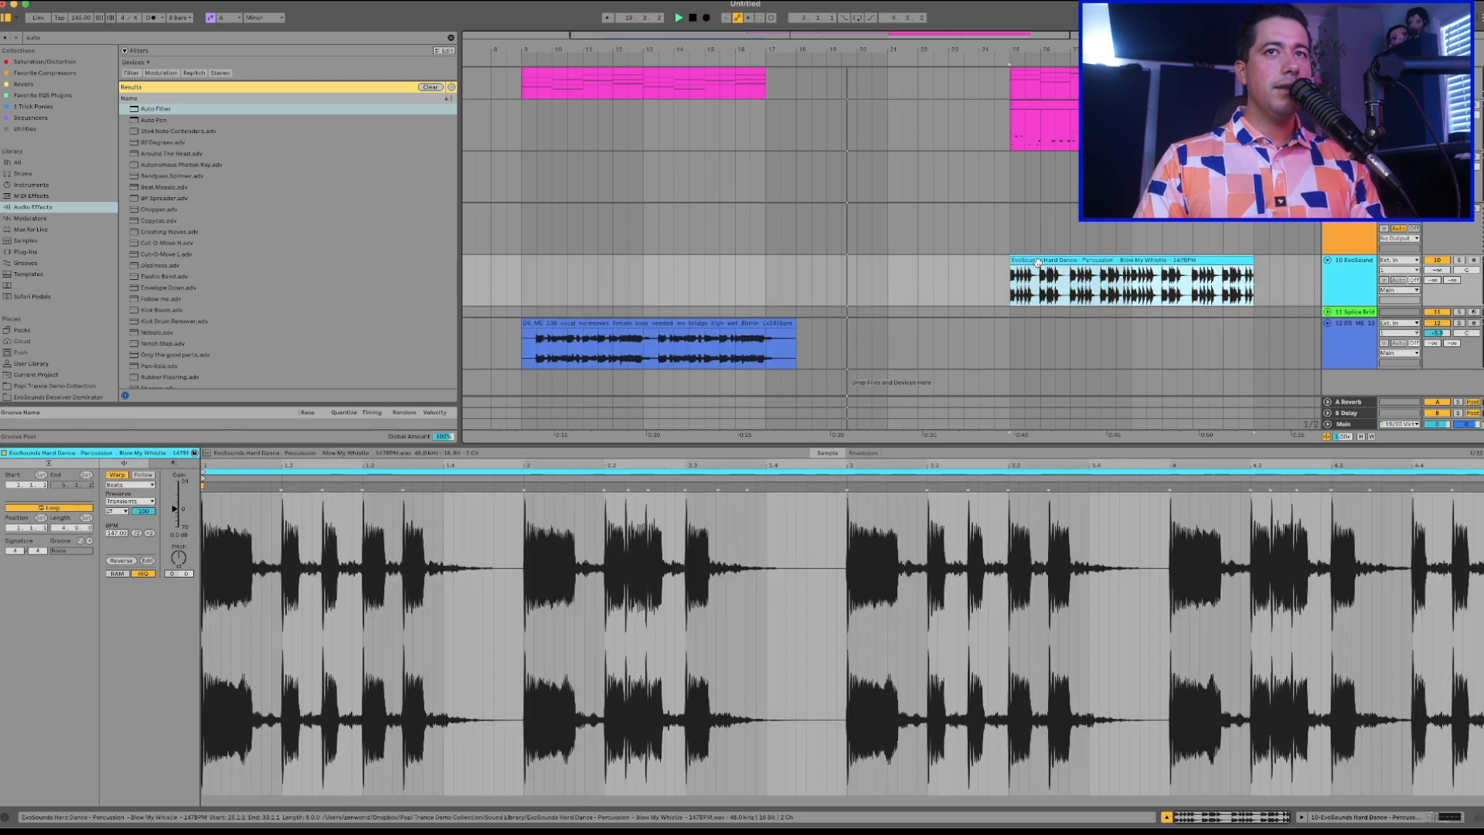
scroll(1037, 266, up, 3)
scroll(1037, 262, up, 3)
key(space)
Copy the arp clip from bar 25 to bar 17 on its own track.
click(1035, 279)
key(super+c)
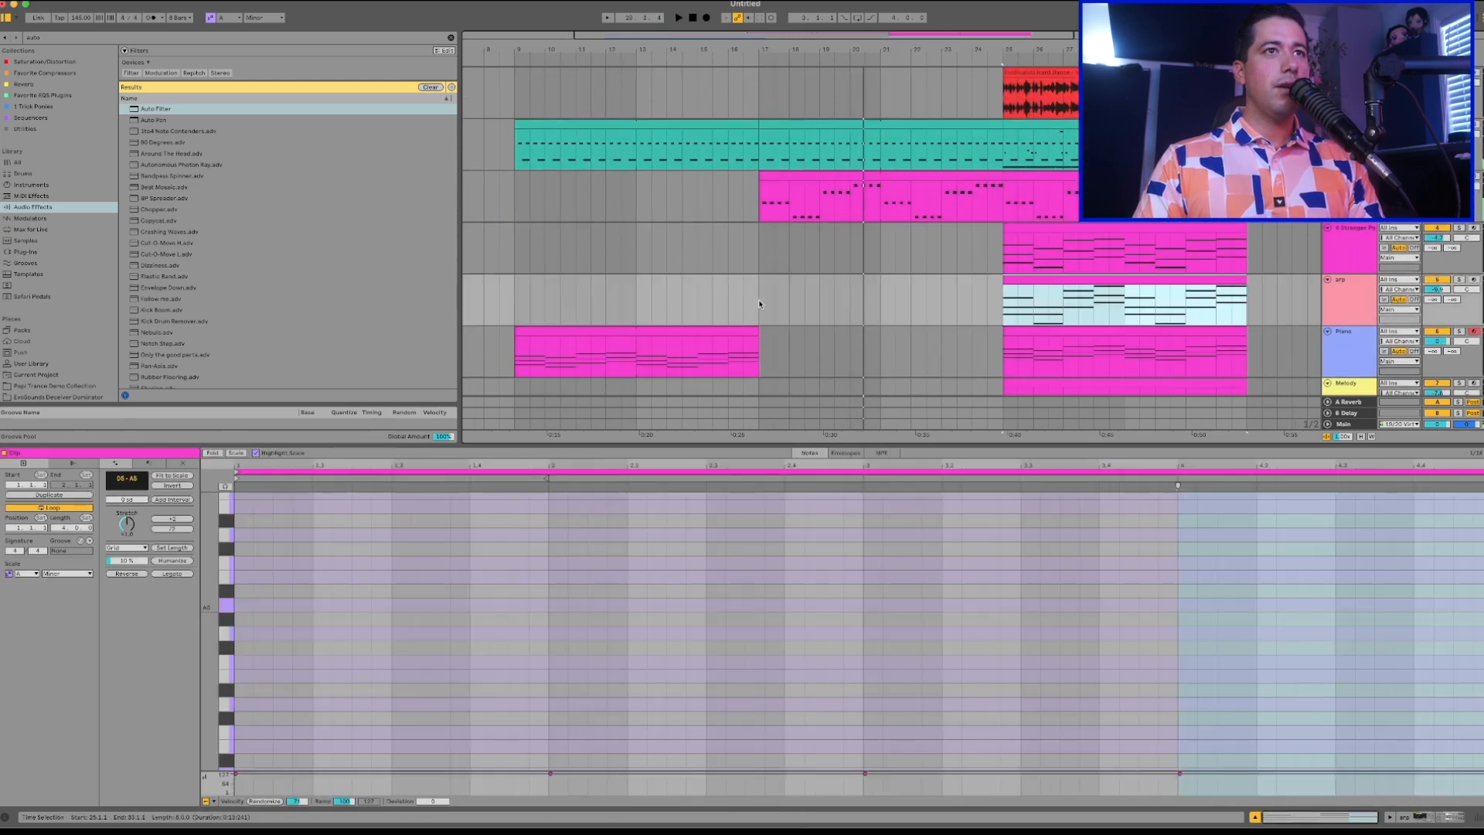
click(757, 300)
key(super+v)
Clear bar 24 on the drum, bass and arp tracks to leave a one-bar gap before bar 25.
key(space)
mouse_move(785, 279)
mouse_down()
mouse_move(614, 288)
mouse_move(789, 284)
mouse_up()
drag(1002, 279, 966, 246)
Copy the Stranger Pad clip from bar 25, align the copy to start at bar 17, and play it back.
scroll(1042, 199, down, 2)
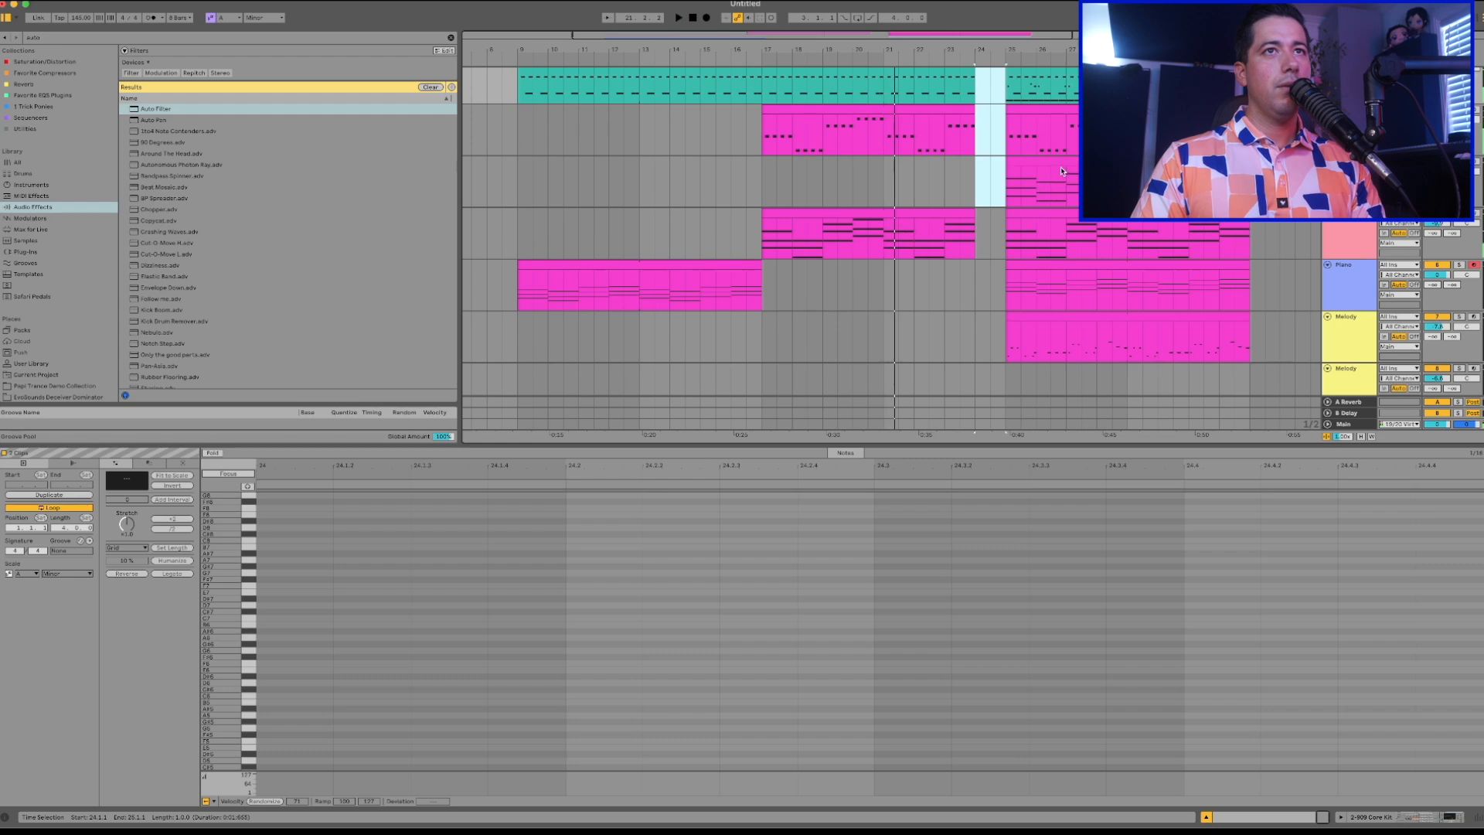
click(1060, 157)
click(752, 182)
key(super+v)
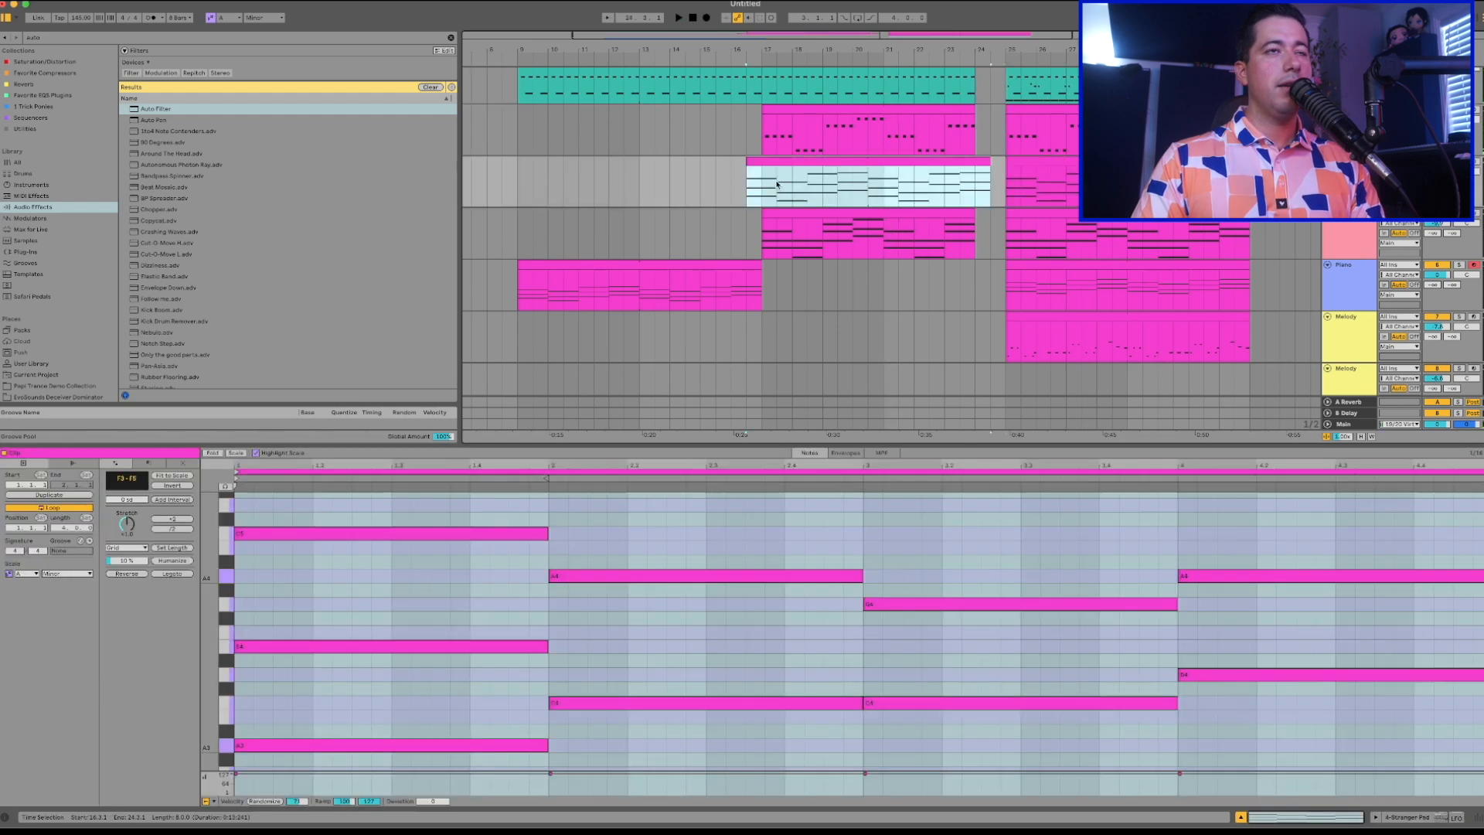
drag(770, 161, 783, 161)
key(space)
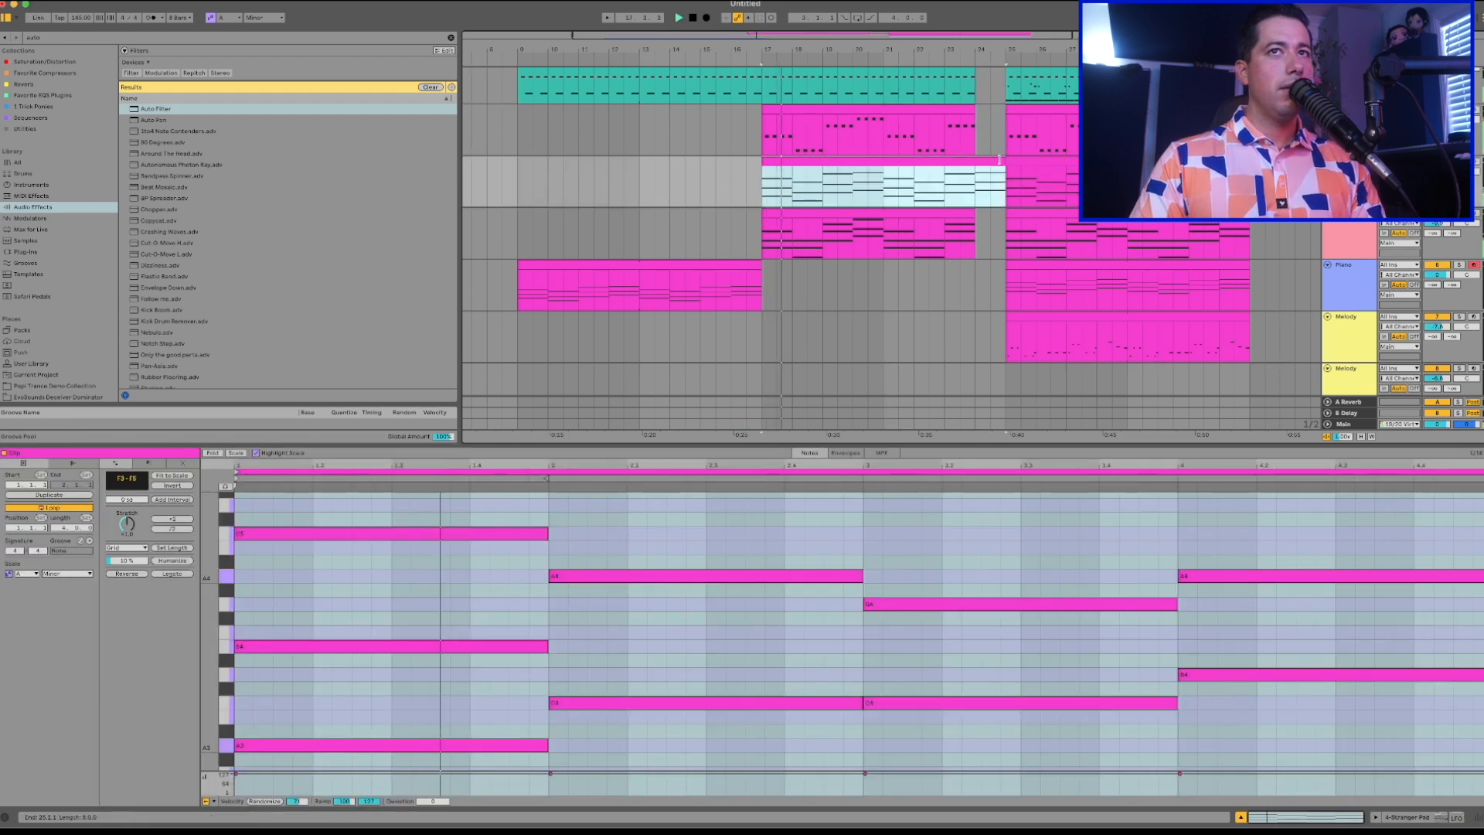
Trim the end of the build-up Stranger Pad clip back to bar 24 and lower the pad track's volume.
drag(1004, 161, 977, 159)
click(1436, 171)
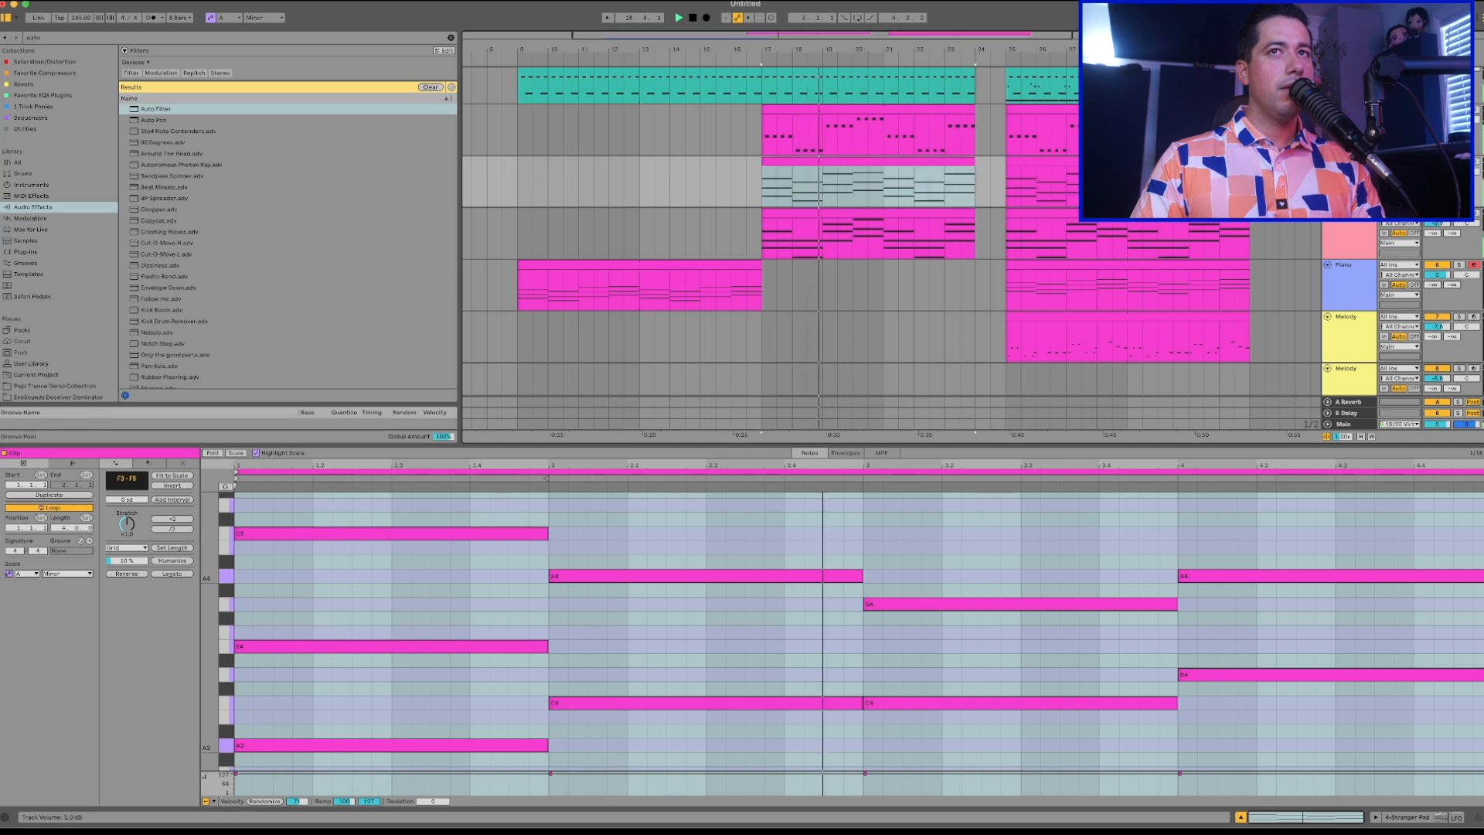
drag(1436, 172, 1437, 177)
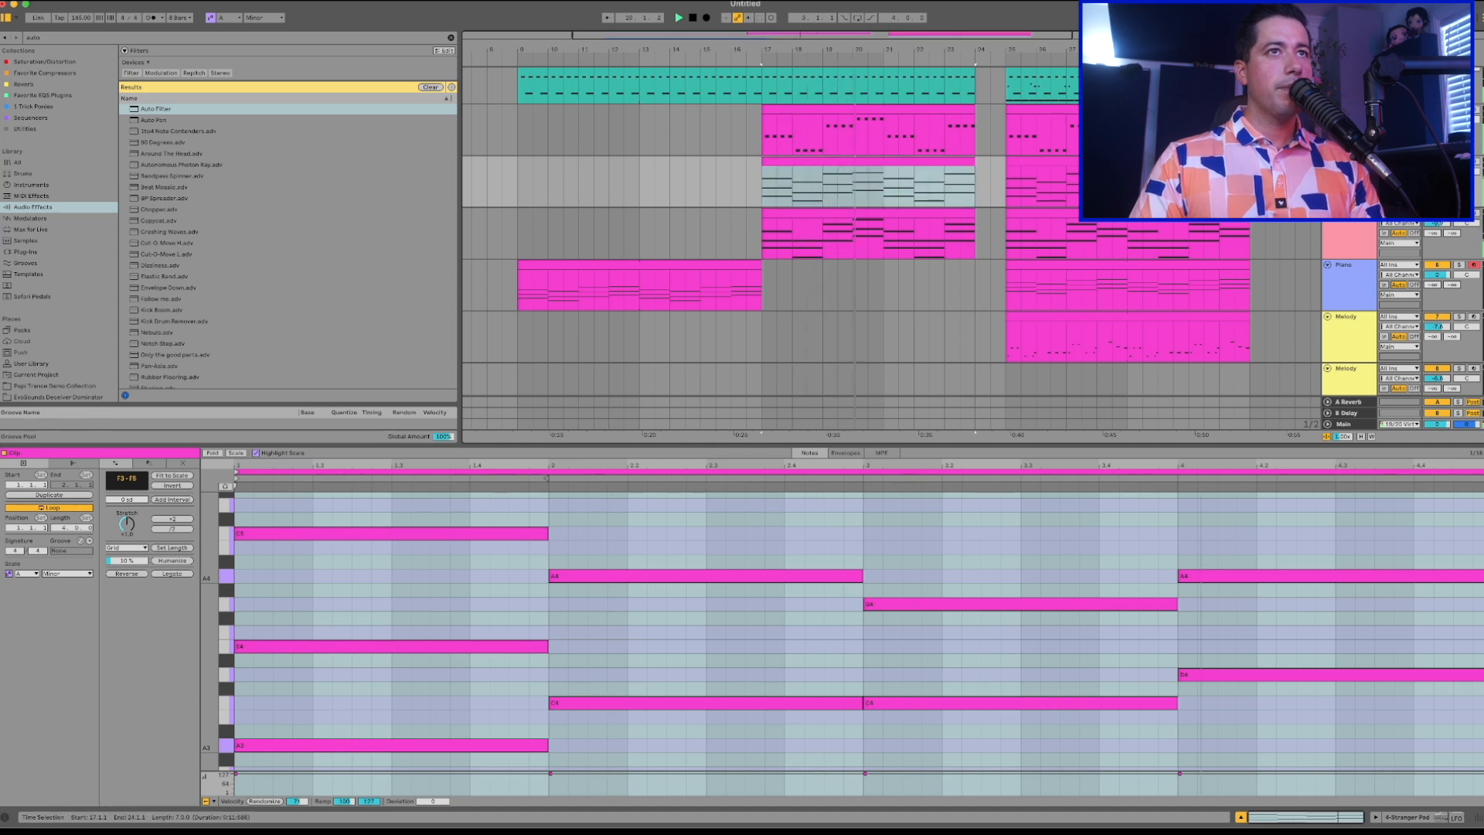
Automate the drum track's Auto Filter frequency to rise from bar 17 to bar 24.
scroll(911, 173, up, 2)
click(888, 122)
key(shift+Tab)
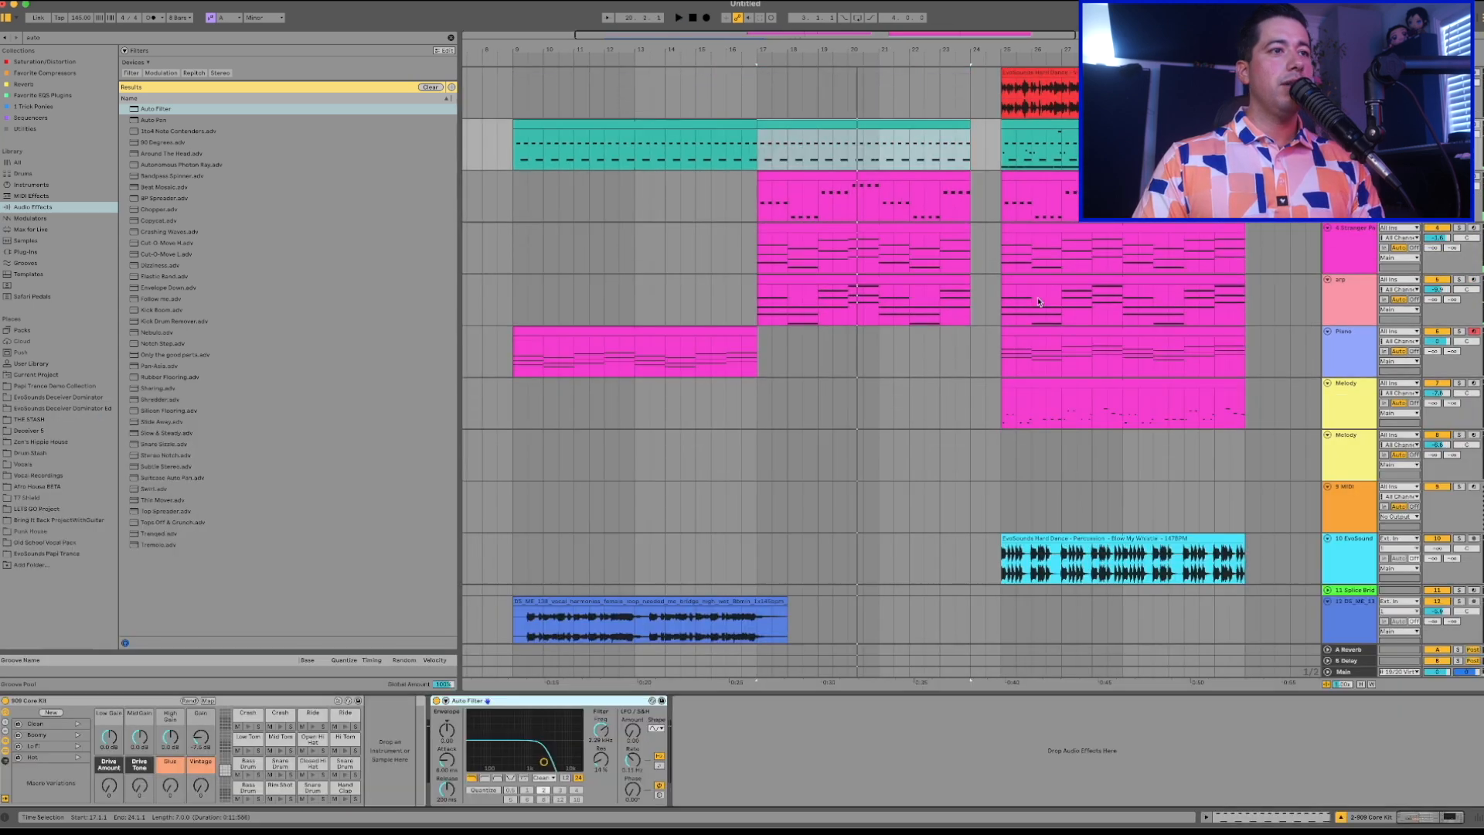
right_click(602, 732)
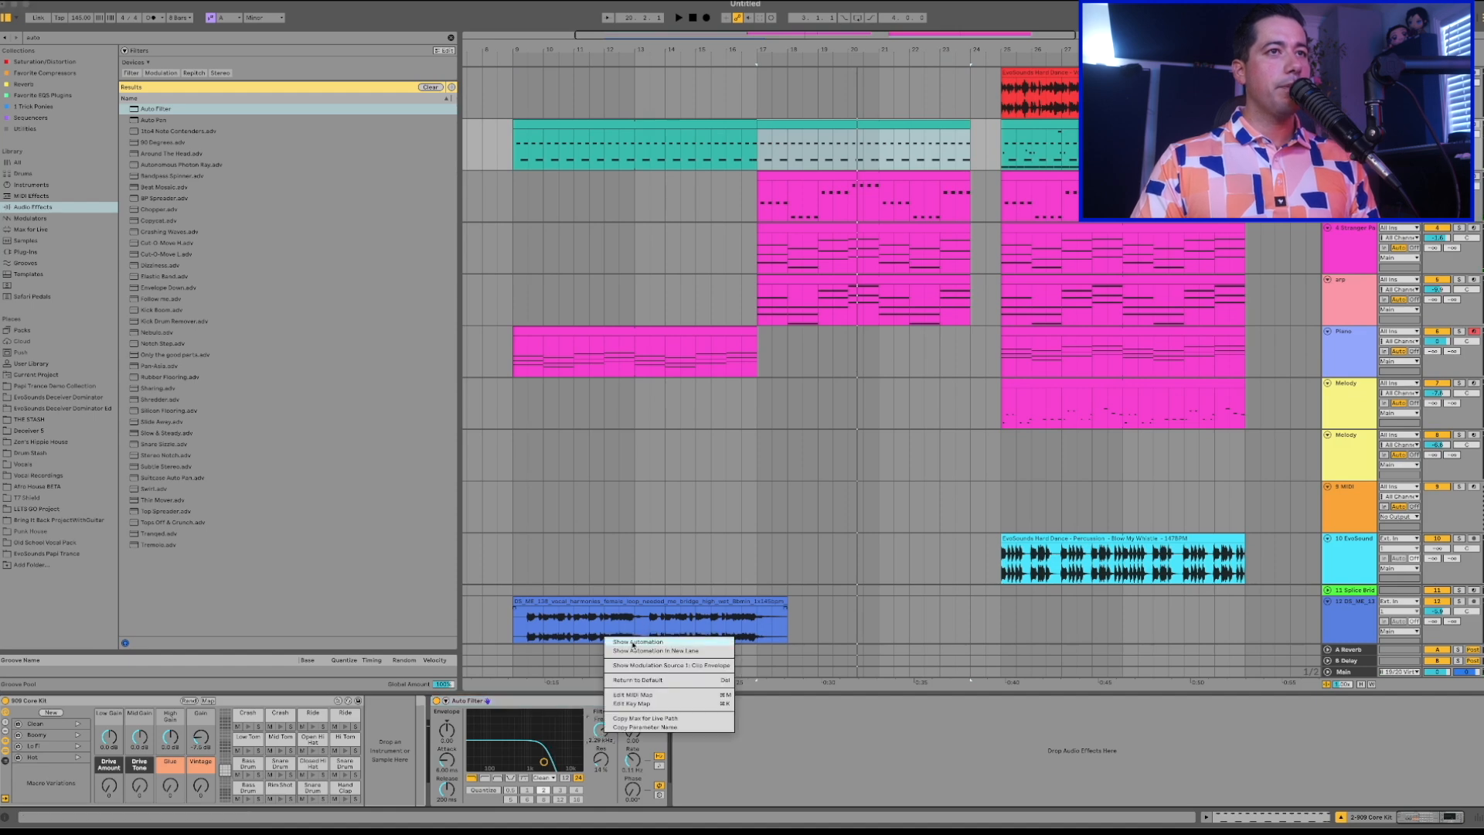
click(637, 641)
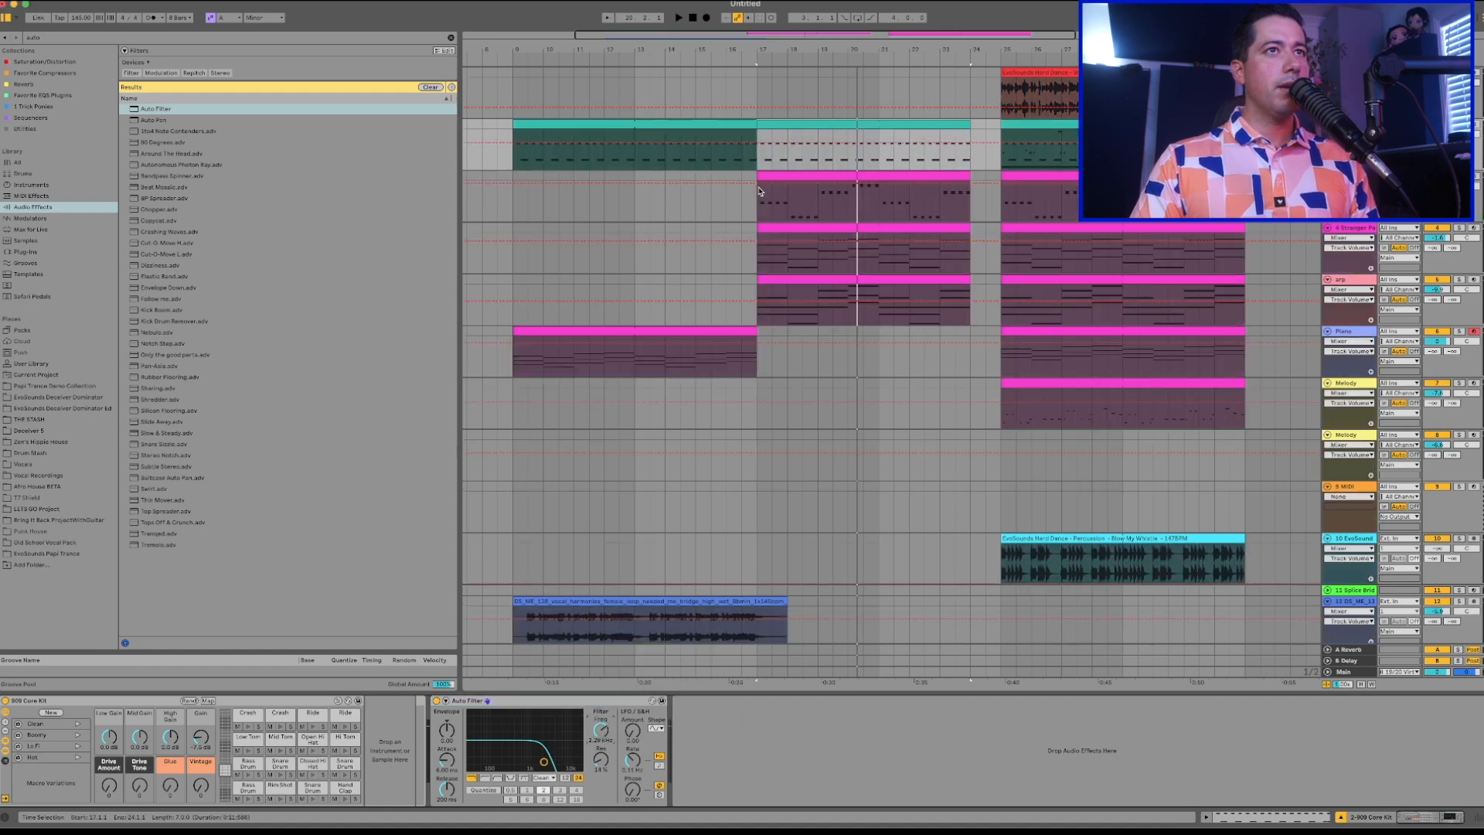
click(757, 143)
drag(758, 143, 971, 130)
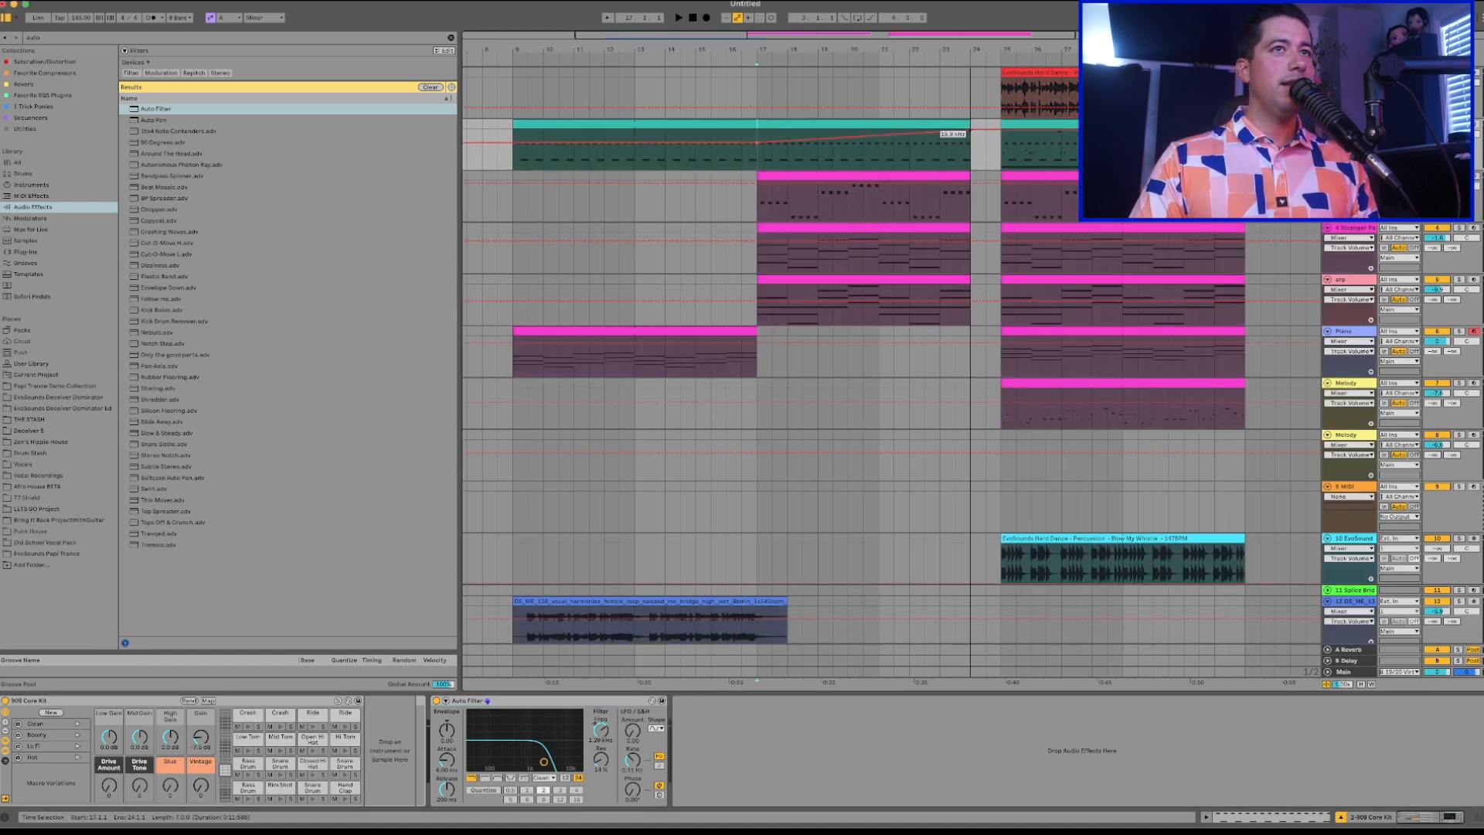
Add a sixteenth-note snare roll to the drum clip at bar 17 and repeat it across the clip's loop.
double_click(945, 124)
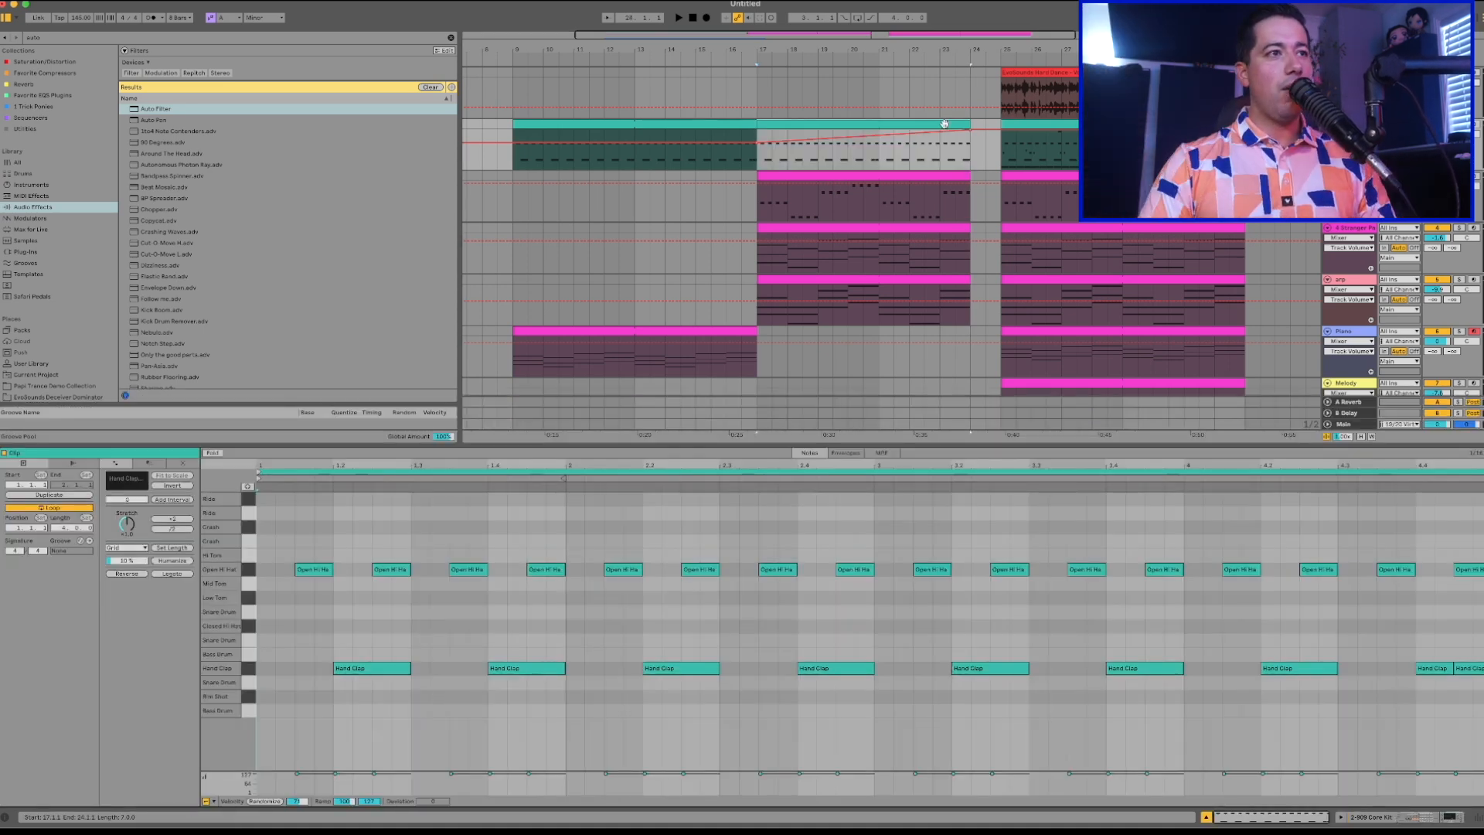
double_click(273, 616)
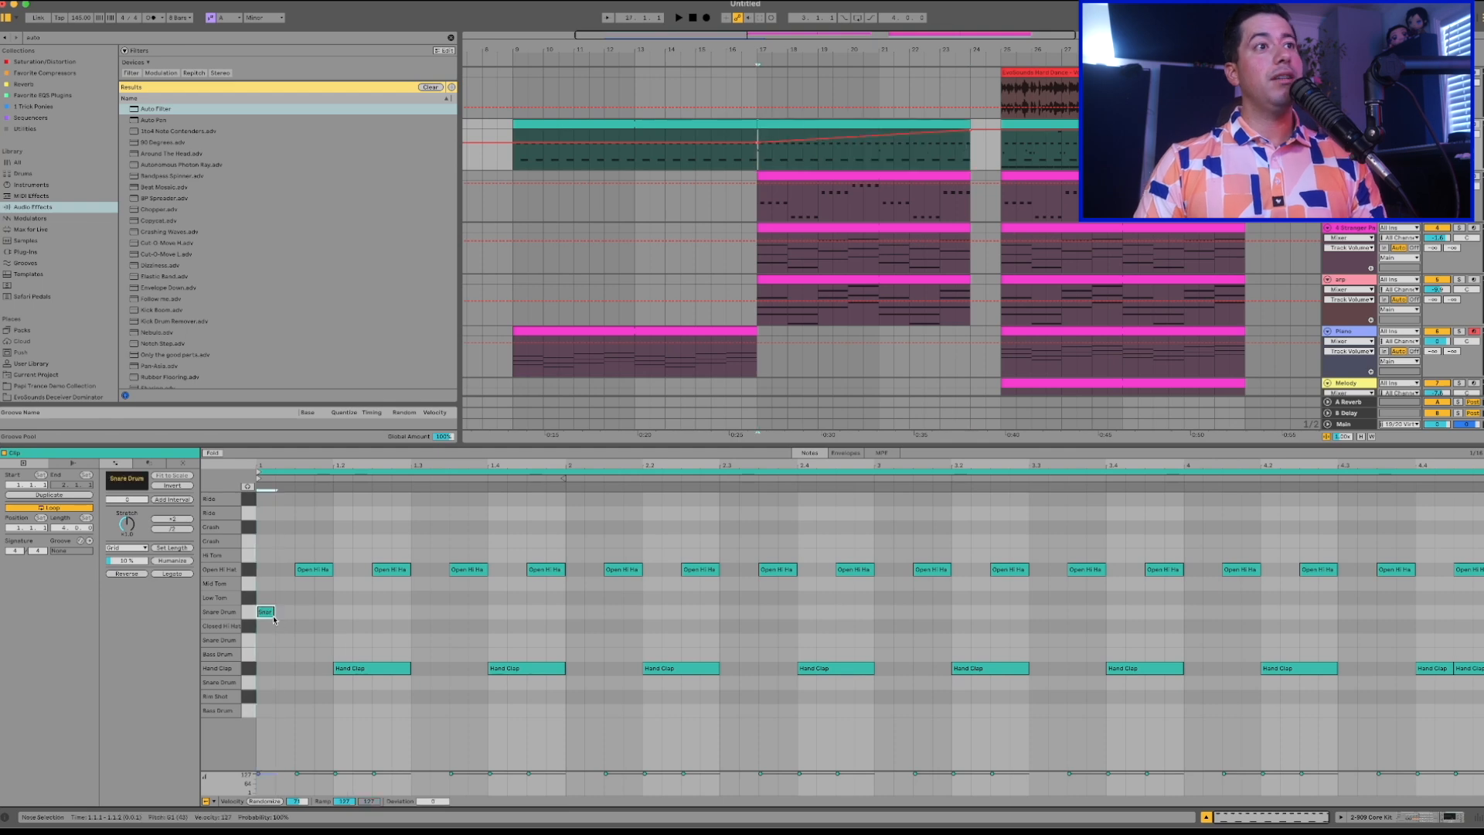
click(252, 613)
key(ctrl+d)
key(ctrl+d)
key(ctrl+d)
key(ctrl+d)
key(ctrl+d)
key(ctrl+d)
key(ctrl+d)
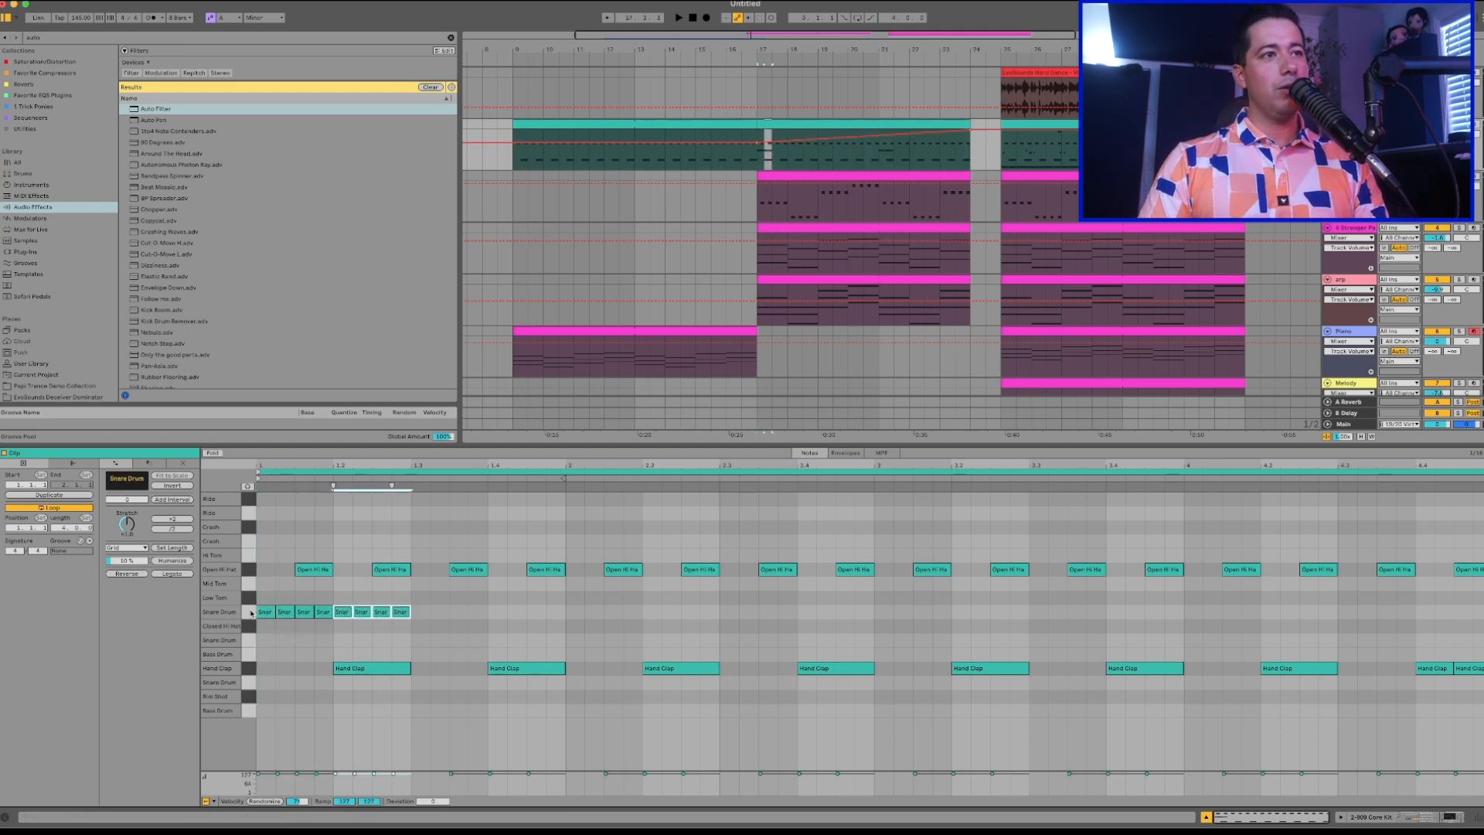
key(space)
key(ctrl+d)
key(ctrl+d)
key(ctrl+d)
key(ctrl+d)
key(ctrl+d)
key(ctrl+d)
key(ctrl+d)
key(ctrl+d)
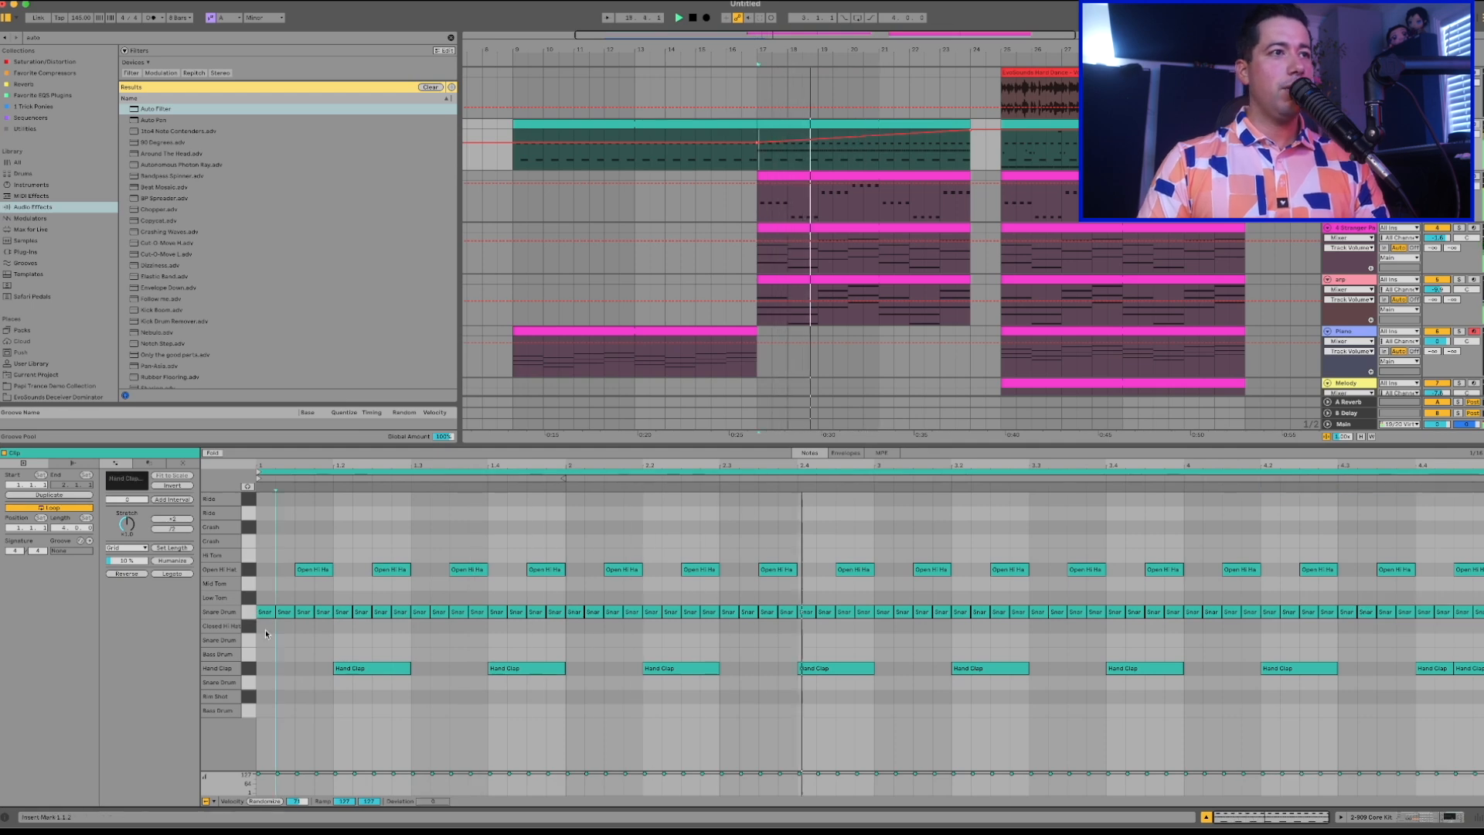
Ramp the snare roll's velocities upward across the looped pattern and play it back.
click(251, 613)
key(space)
drag(266, 596, 1482, 631)
drag(344, 801, 344, 833)
key(space)
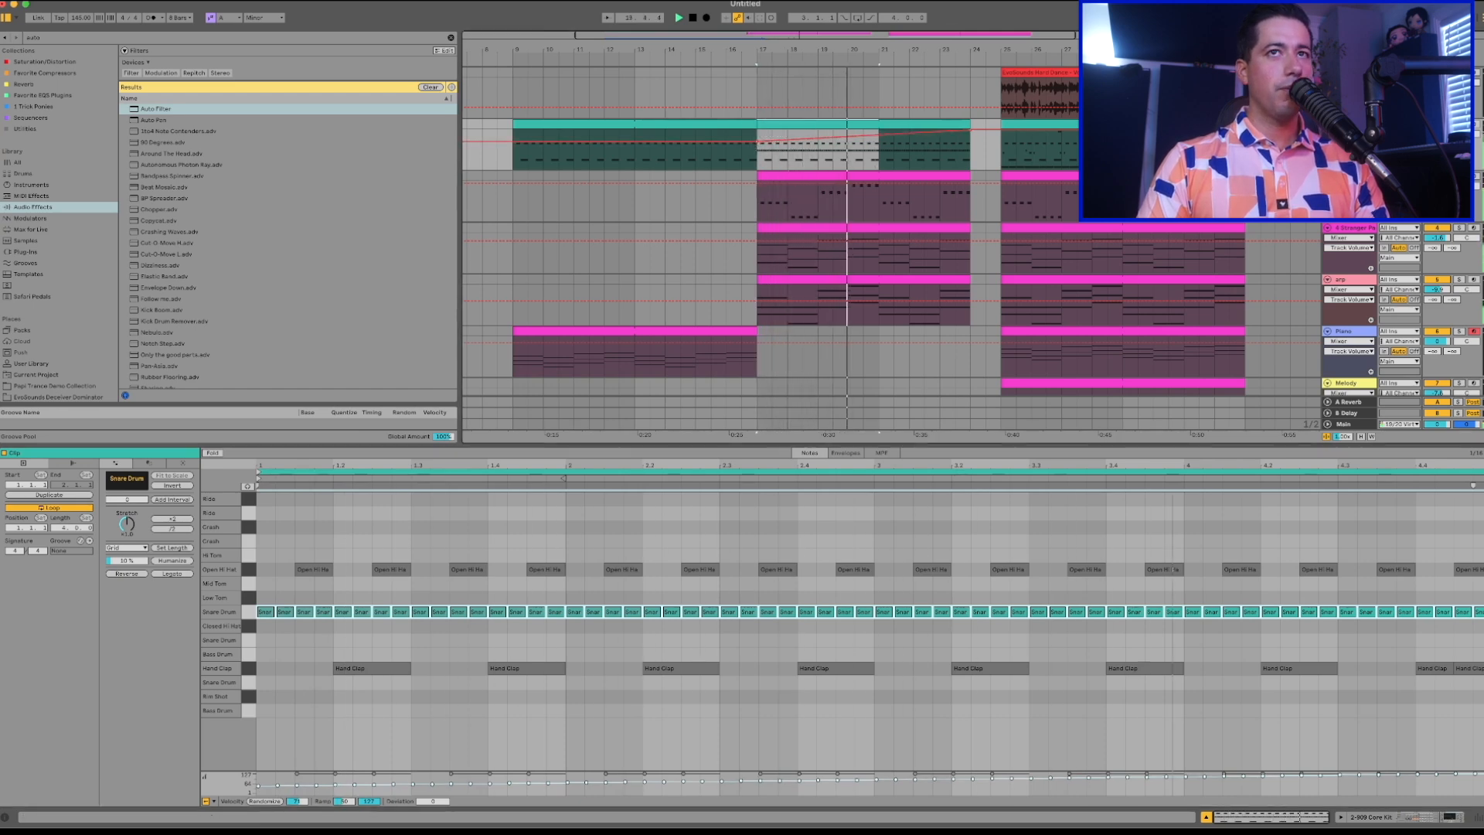
Consolidate the drum clip between bars 17 and 24 into one continuous seven-bar clip.
click(1346, 177)
scroll(1338, 292, down, 8)
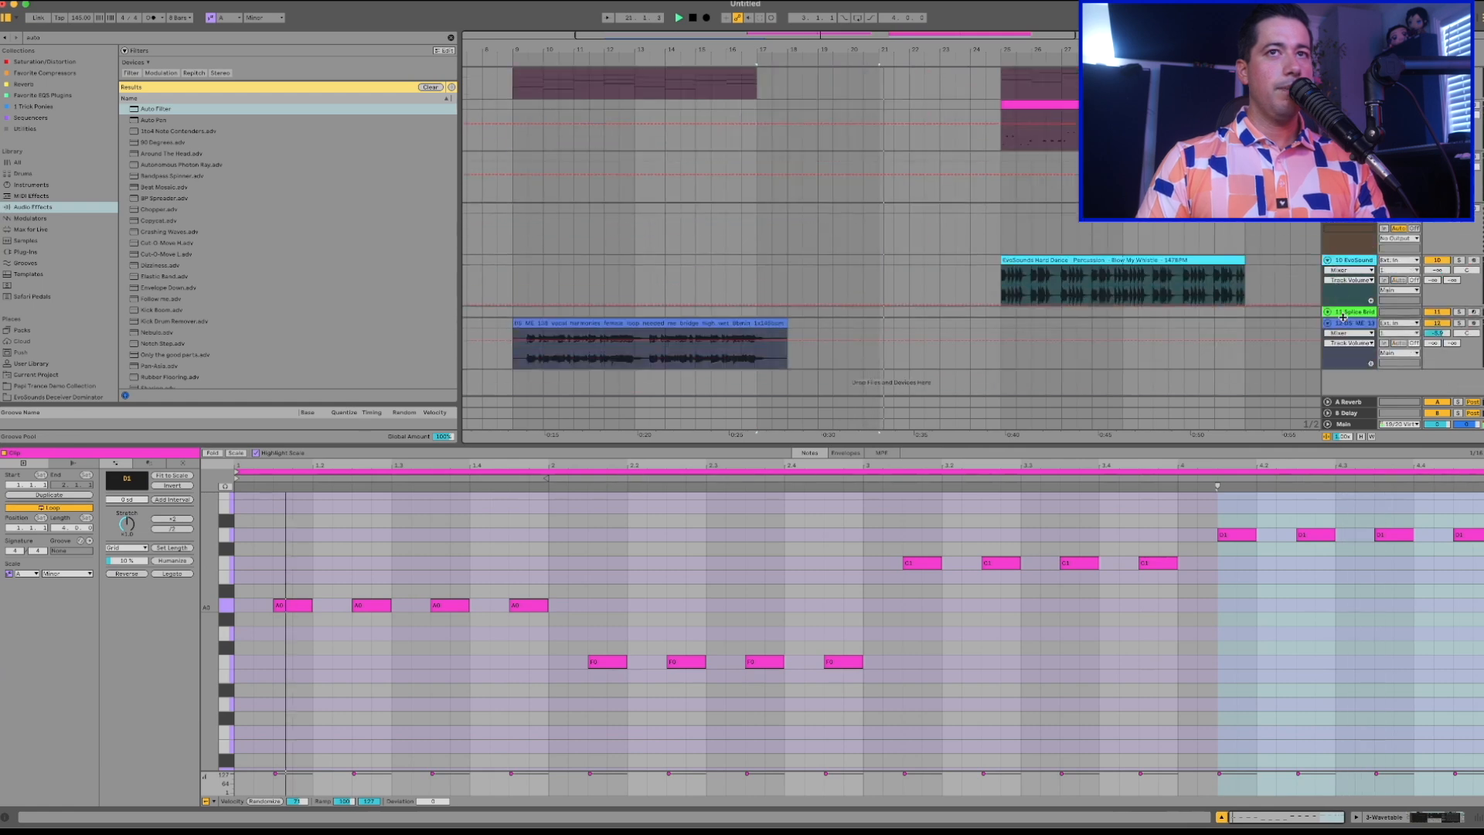
scroll(1343, 317, up, 8)
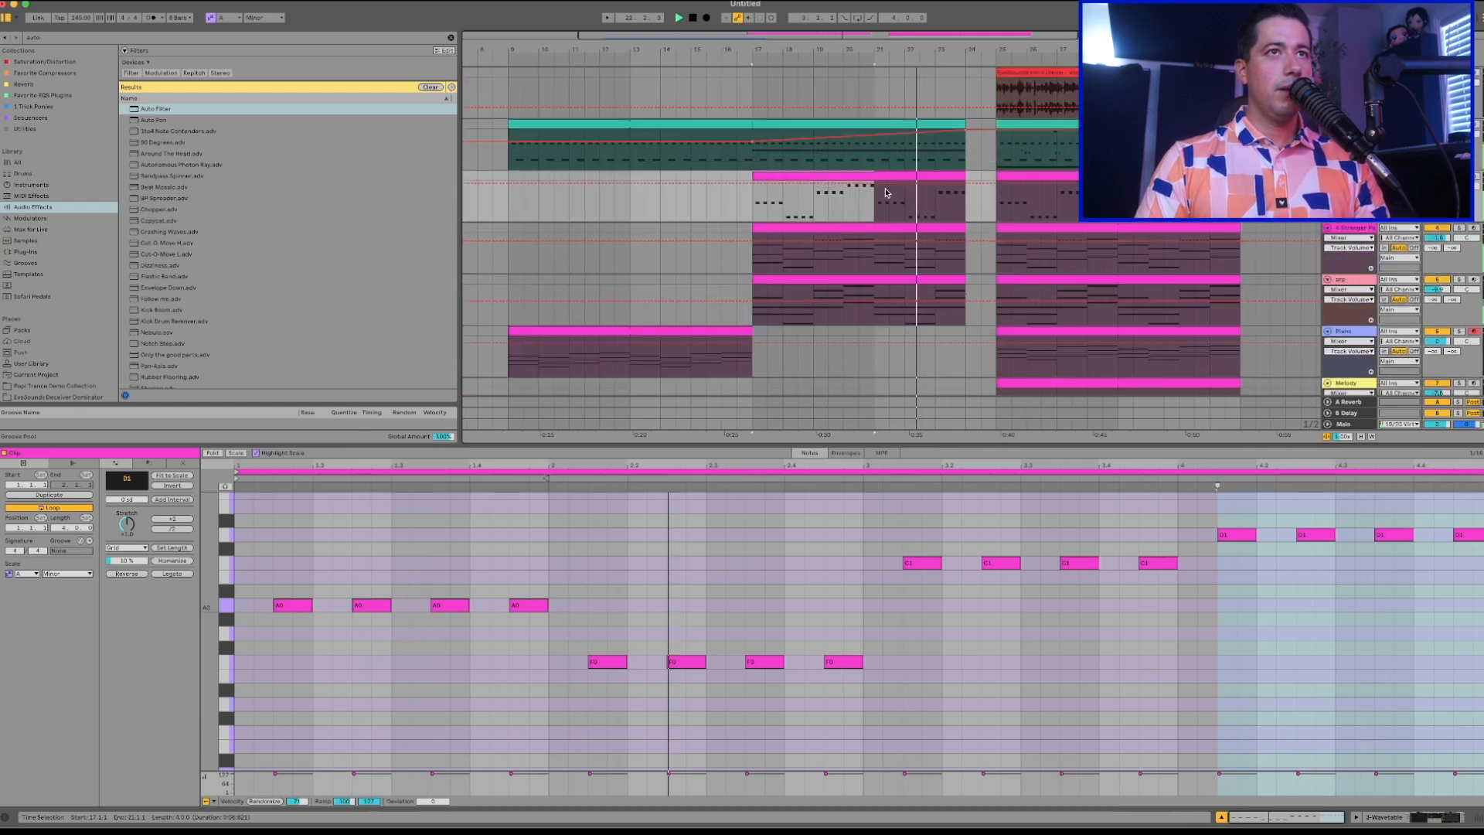
click(901, 128)
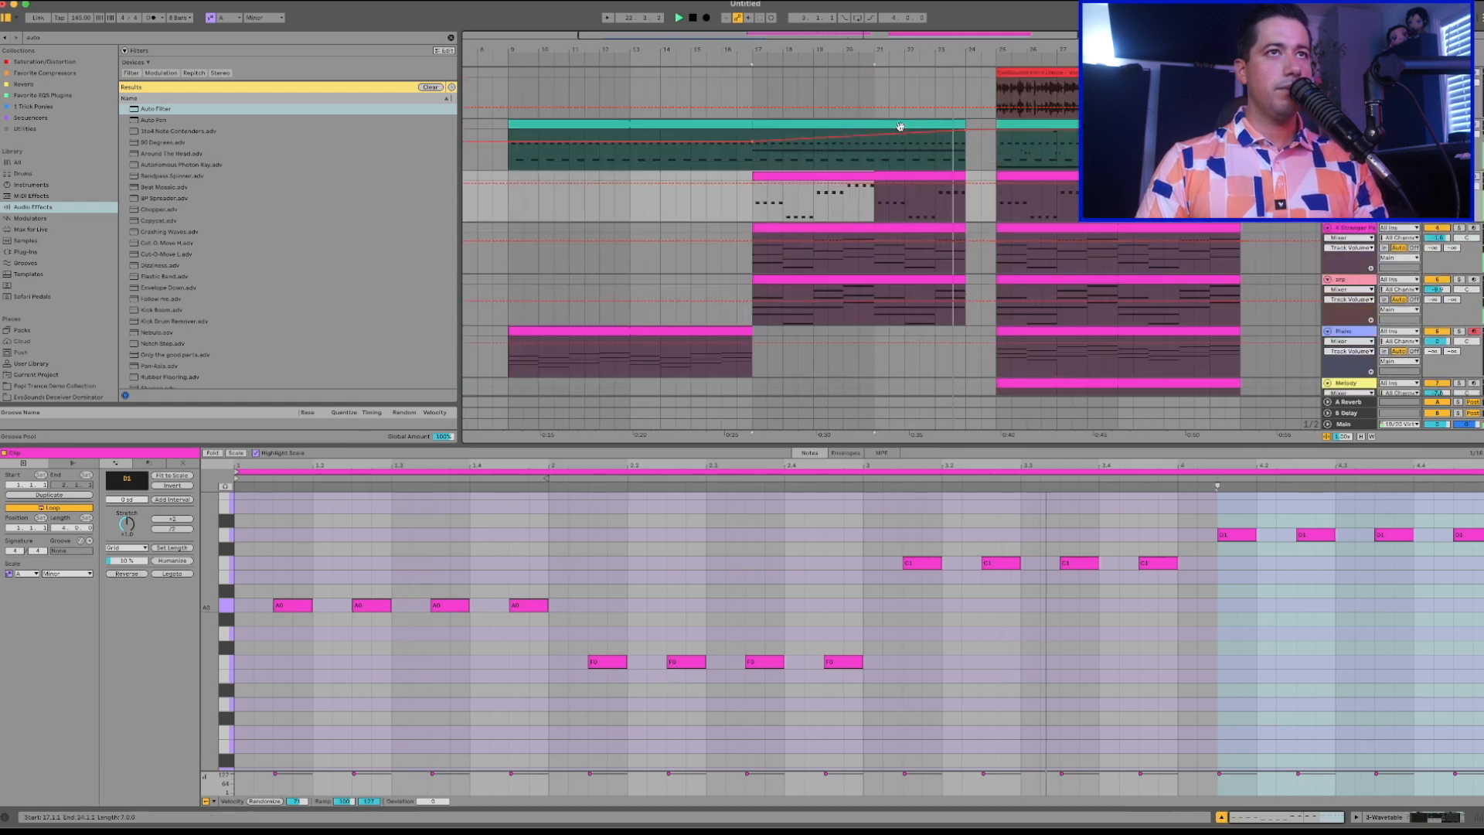
click(896, 127)
key(super+j)
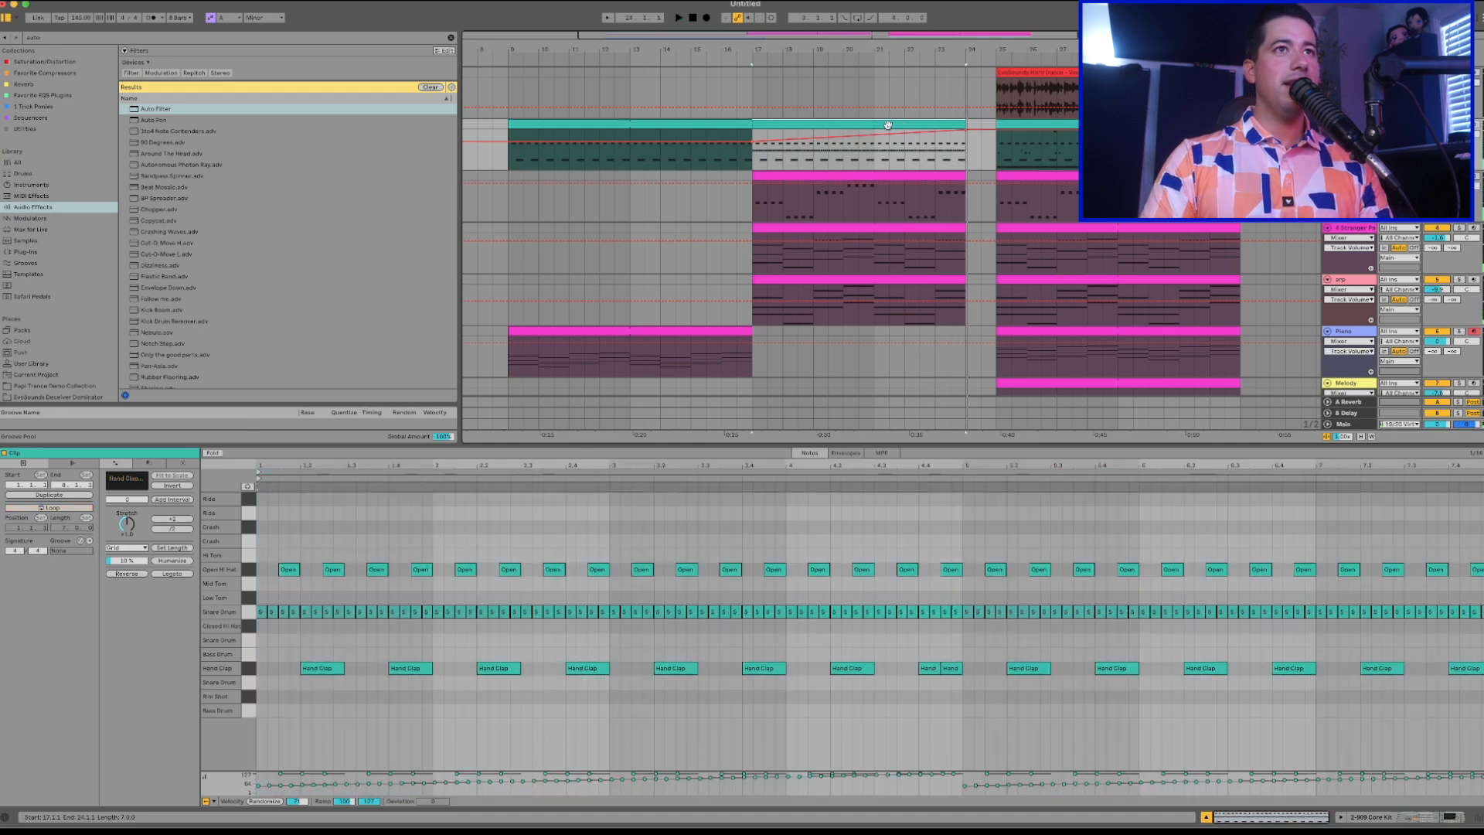
Ramp the velocities of all snare roll notes from low to high across the consolidated seven-bar clip.
key(super+a)
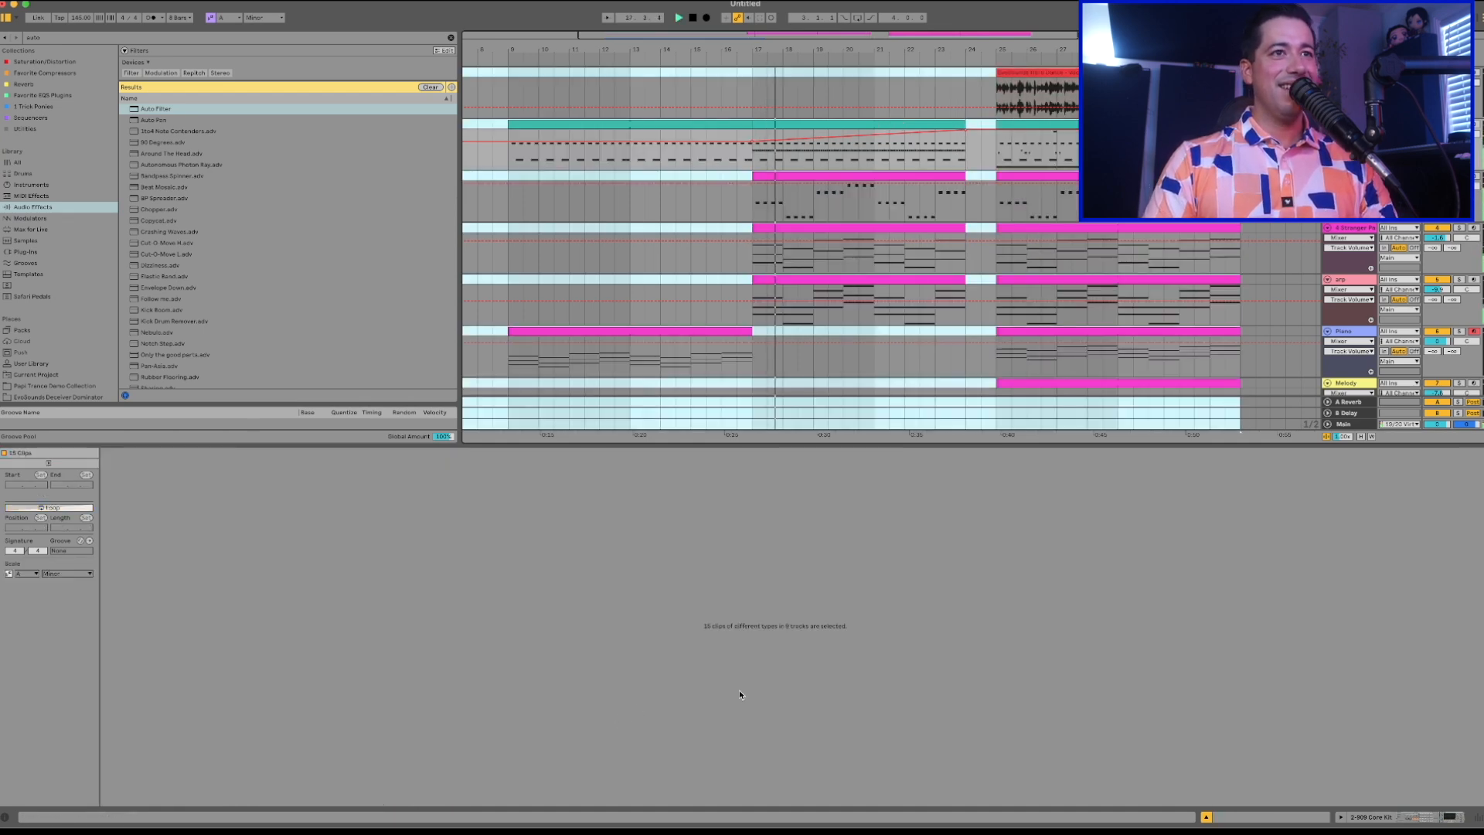
click(811, 122)
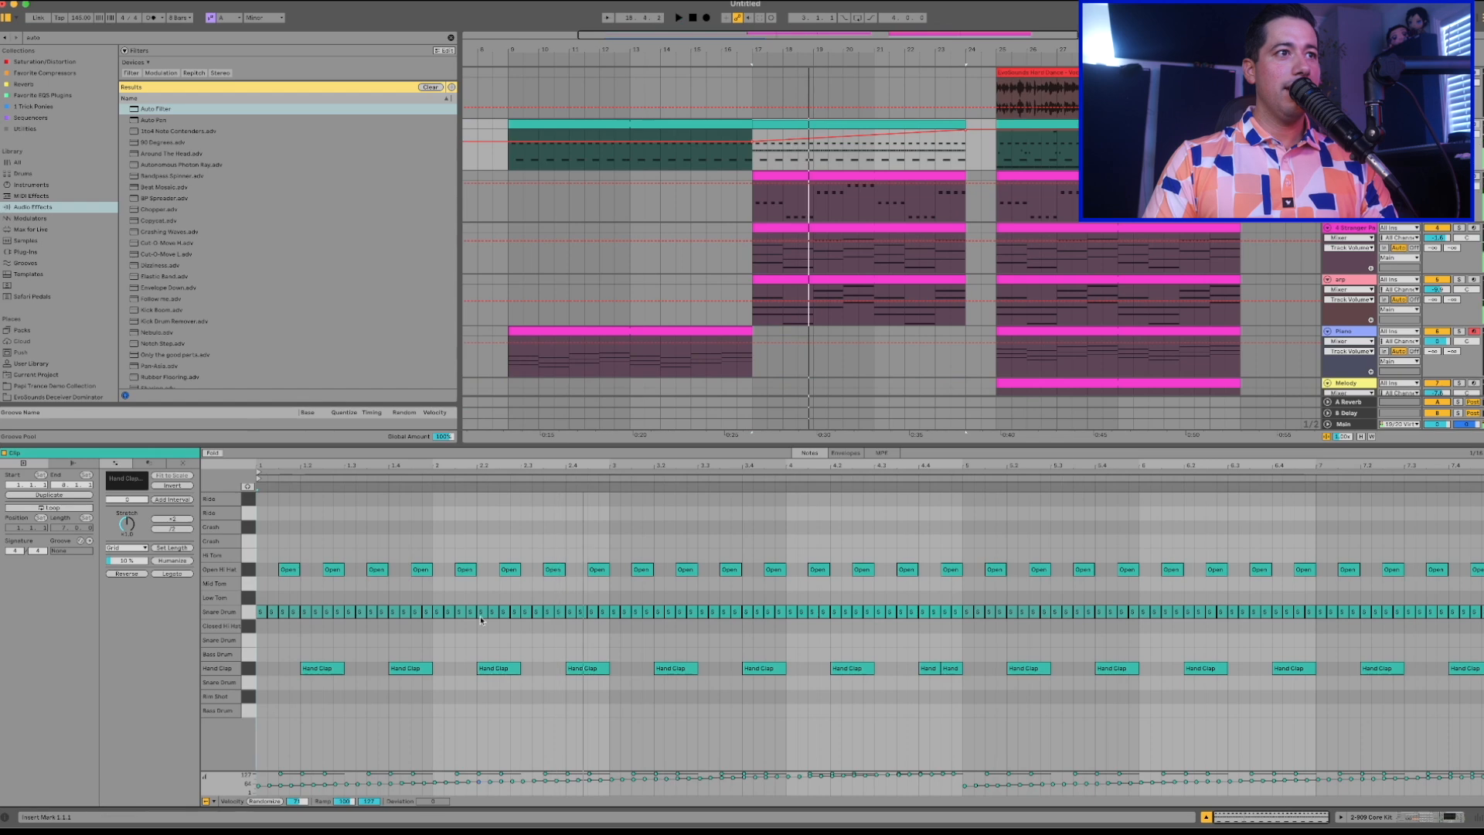
drag(255, 630, 1317, 620)
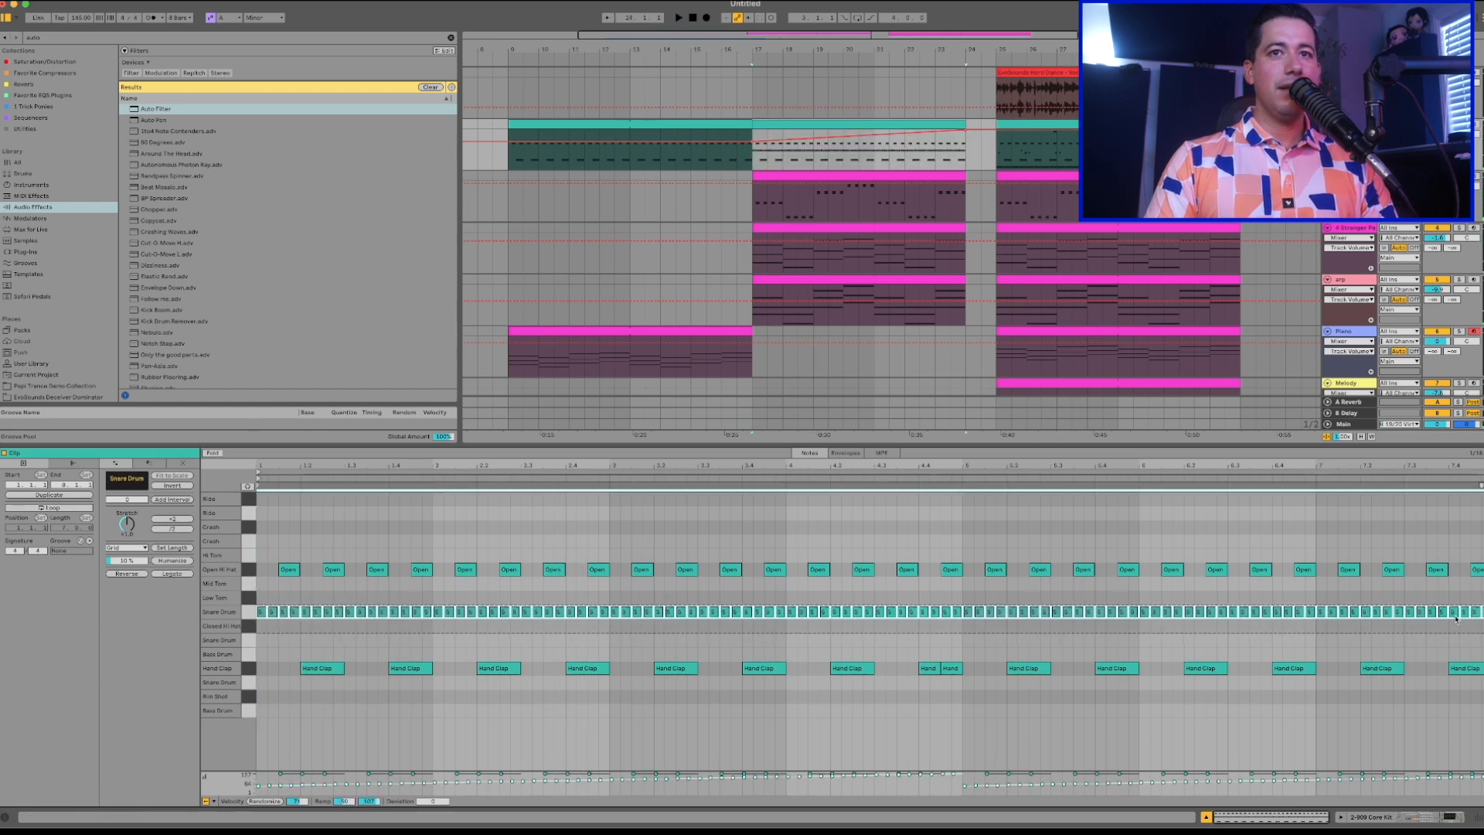
drag(1478, 610, 1477, 611)
drag(344, 801, 344, 813)
key(space)
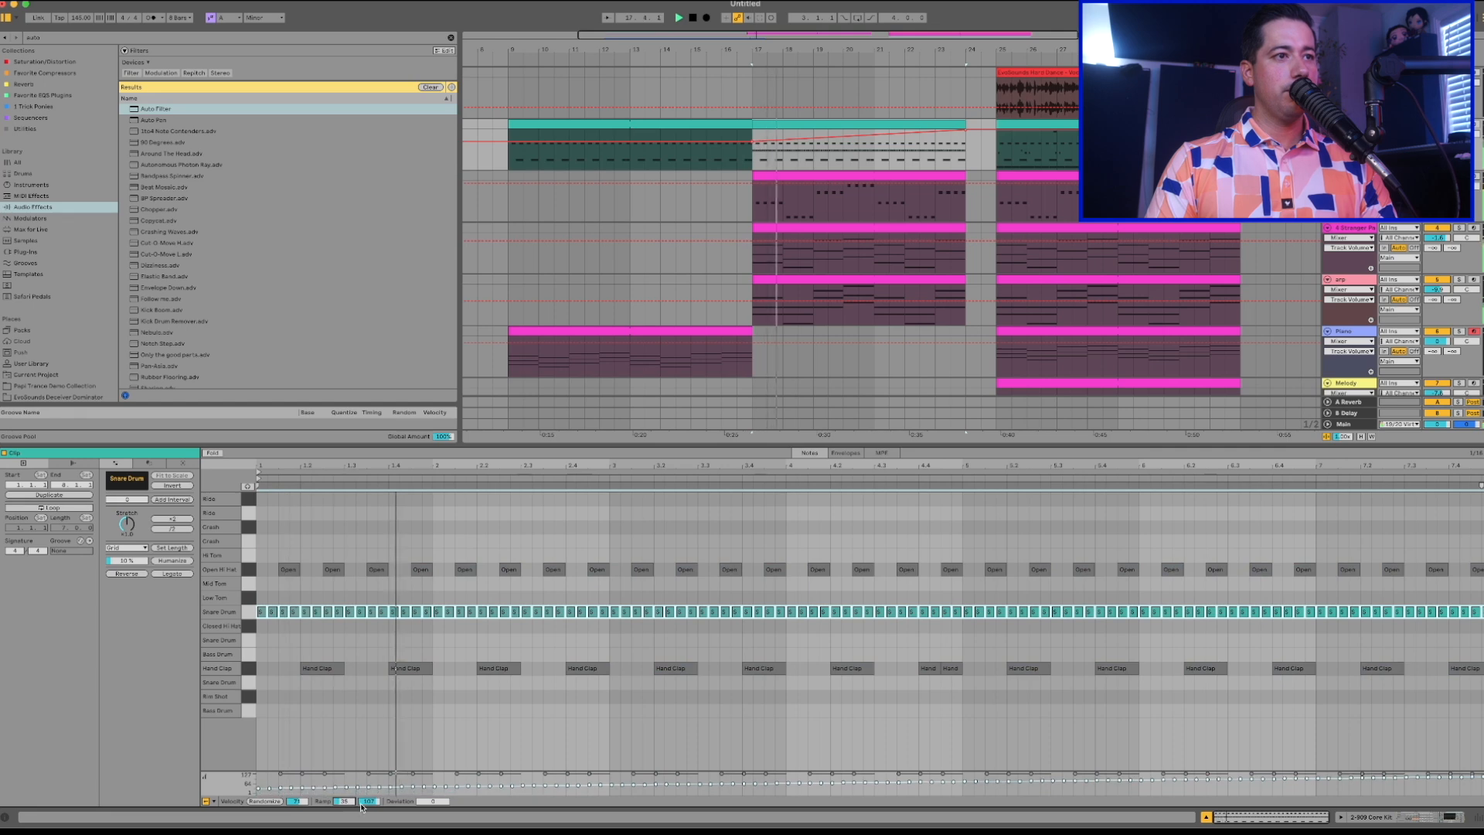
drag(330, 803, 330, 796)
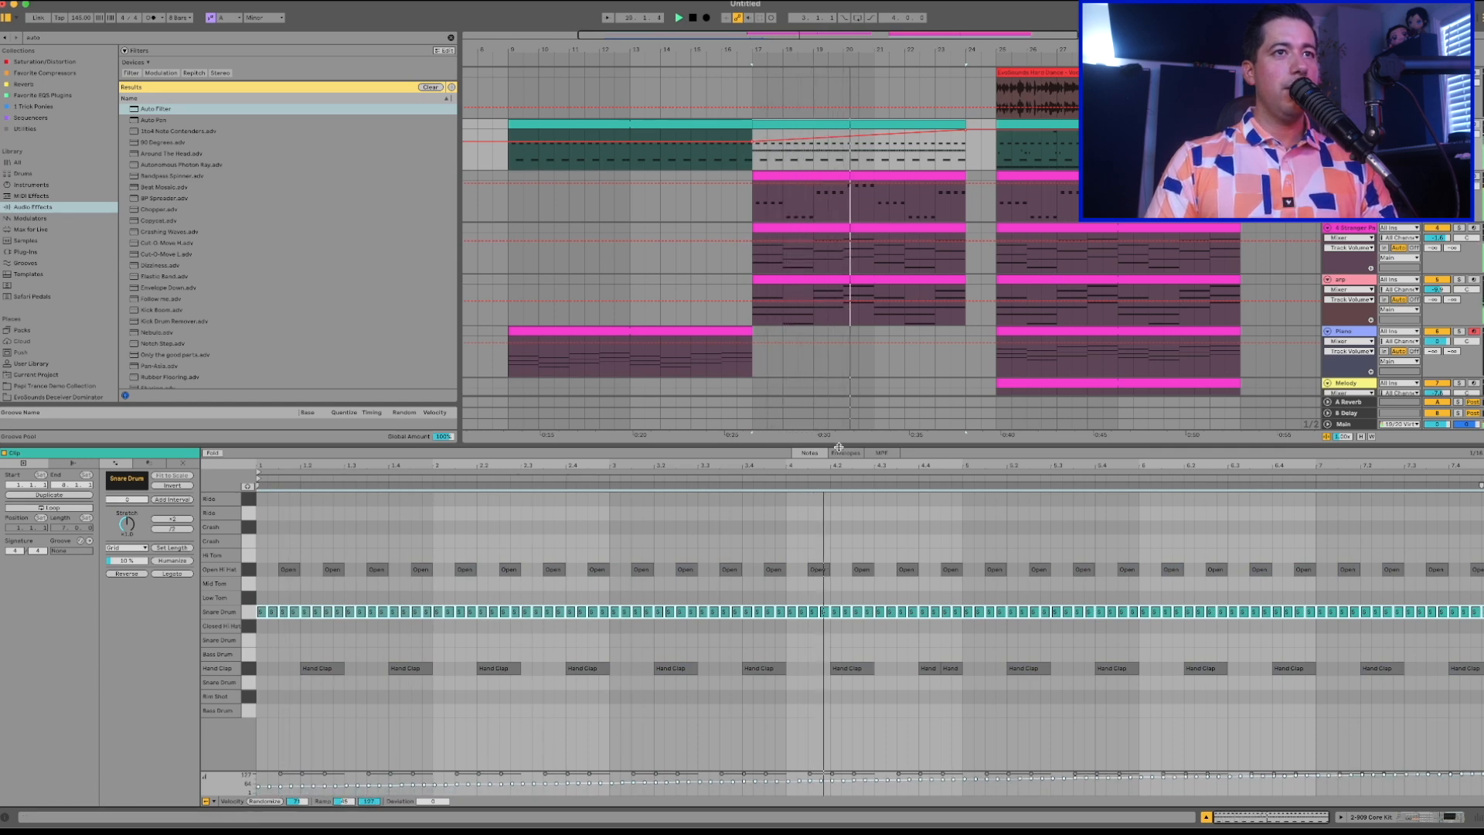
Insert a MIDI track below the arp track and name it ANALOG.
click(1205, 817)
key(ctrl+shift+t)
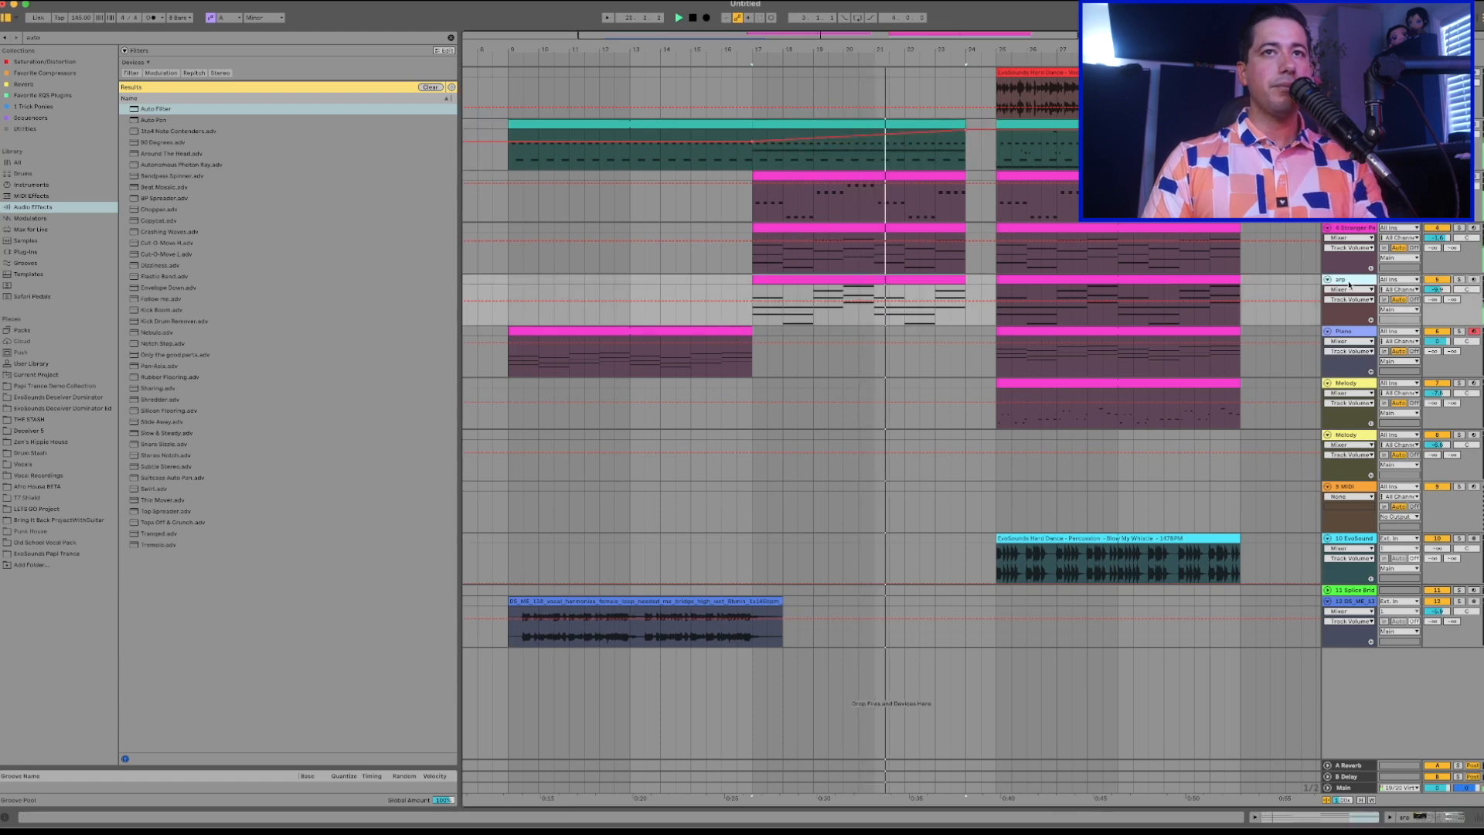
text(ANALOG)
key(Return)
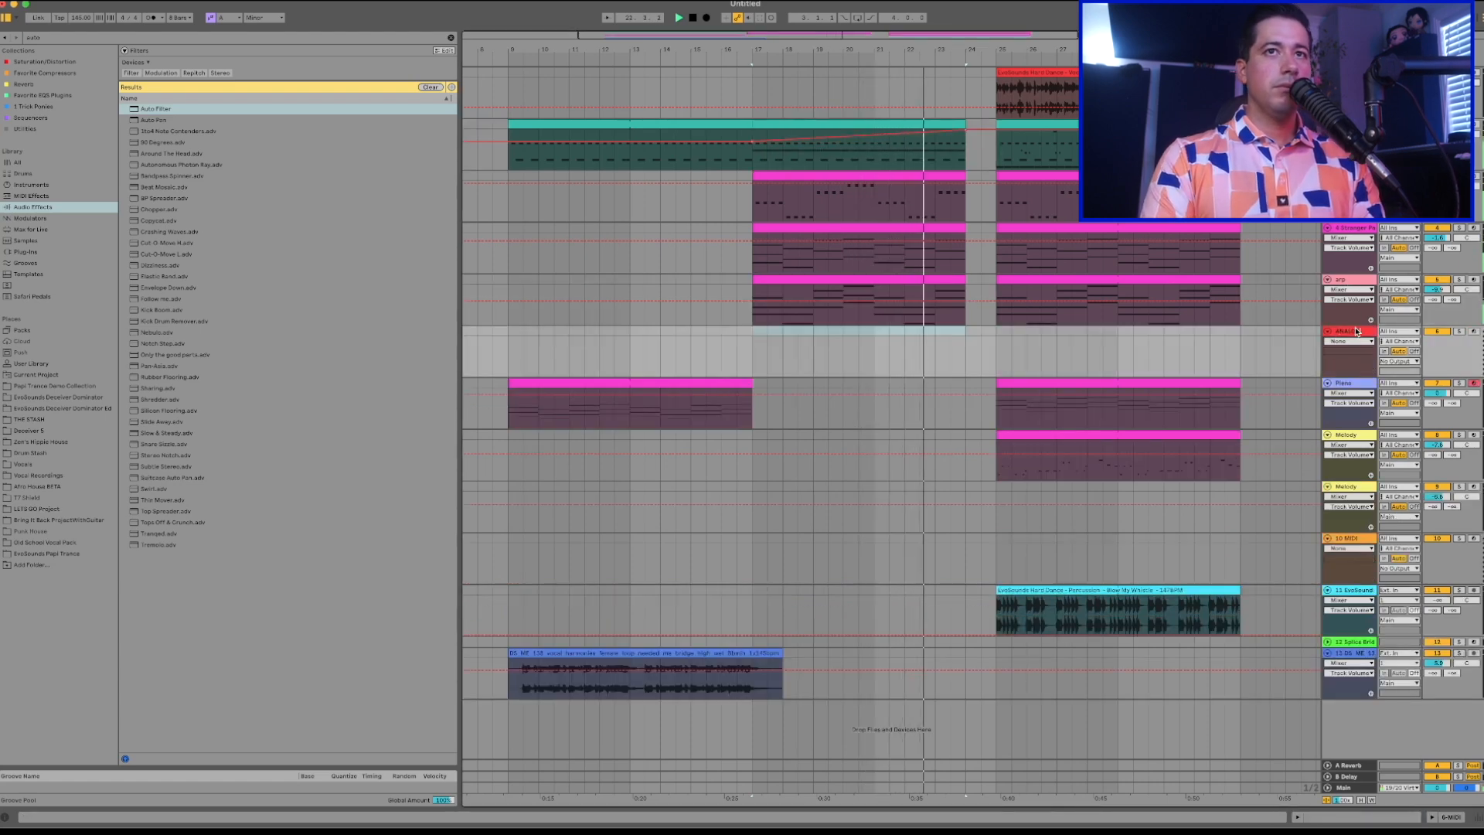
Find the Analog instrument, load it onto the ANALOG track and change the first oscillator's waveform.
key(ctrl+f)
text(ANA)
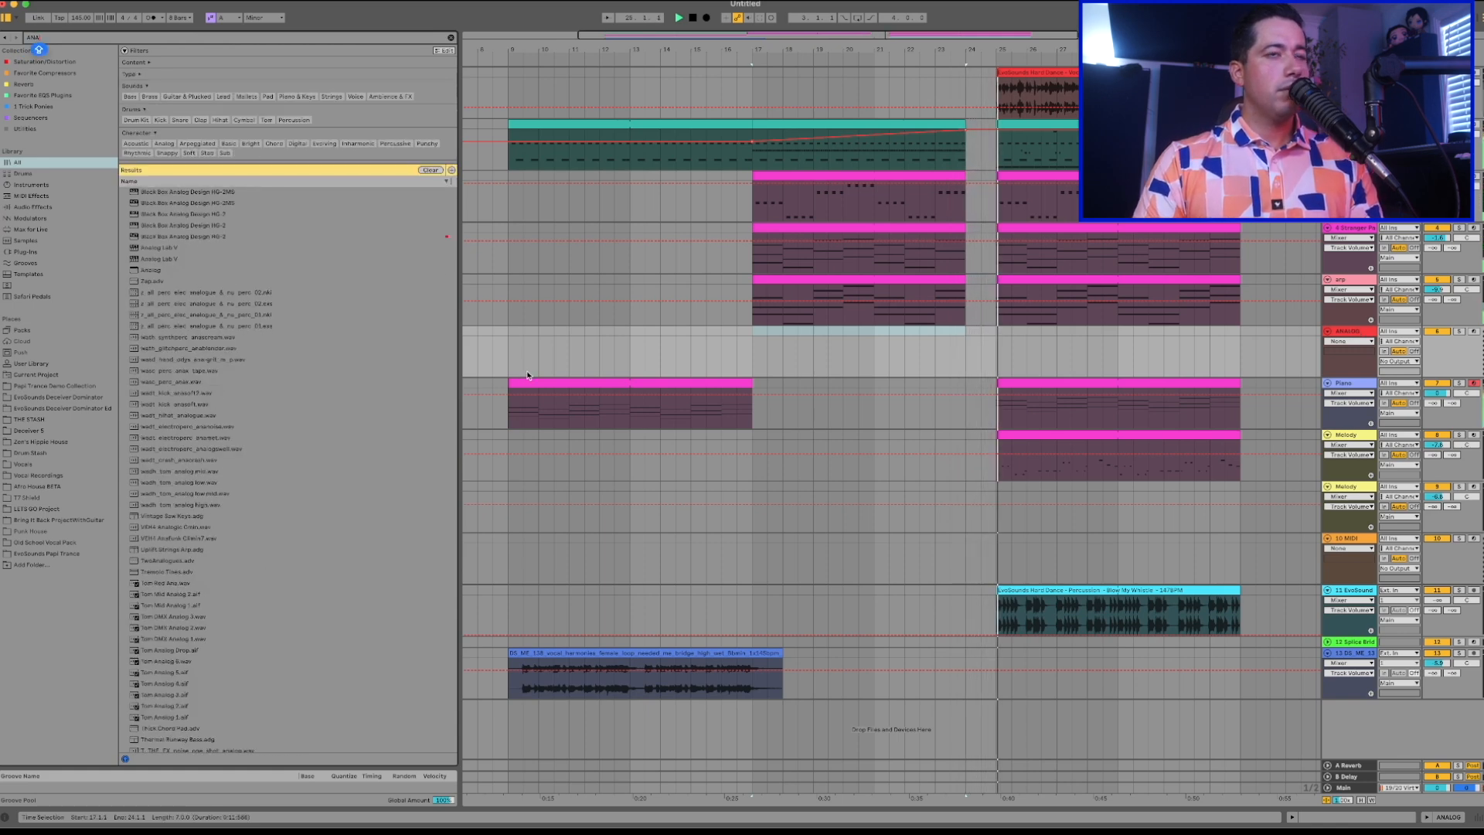
click(936, 301)
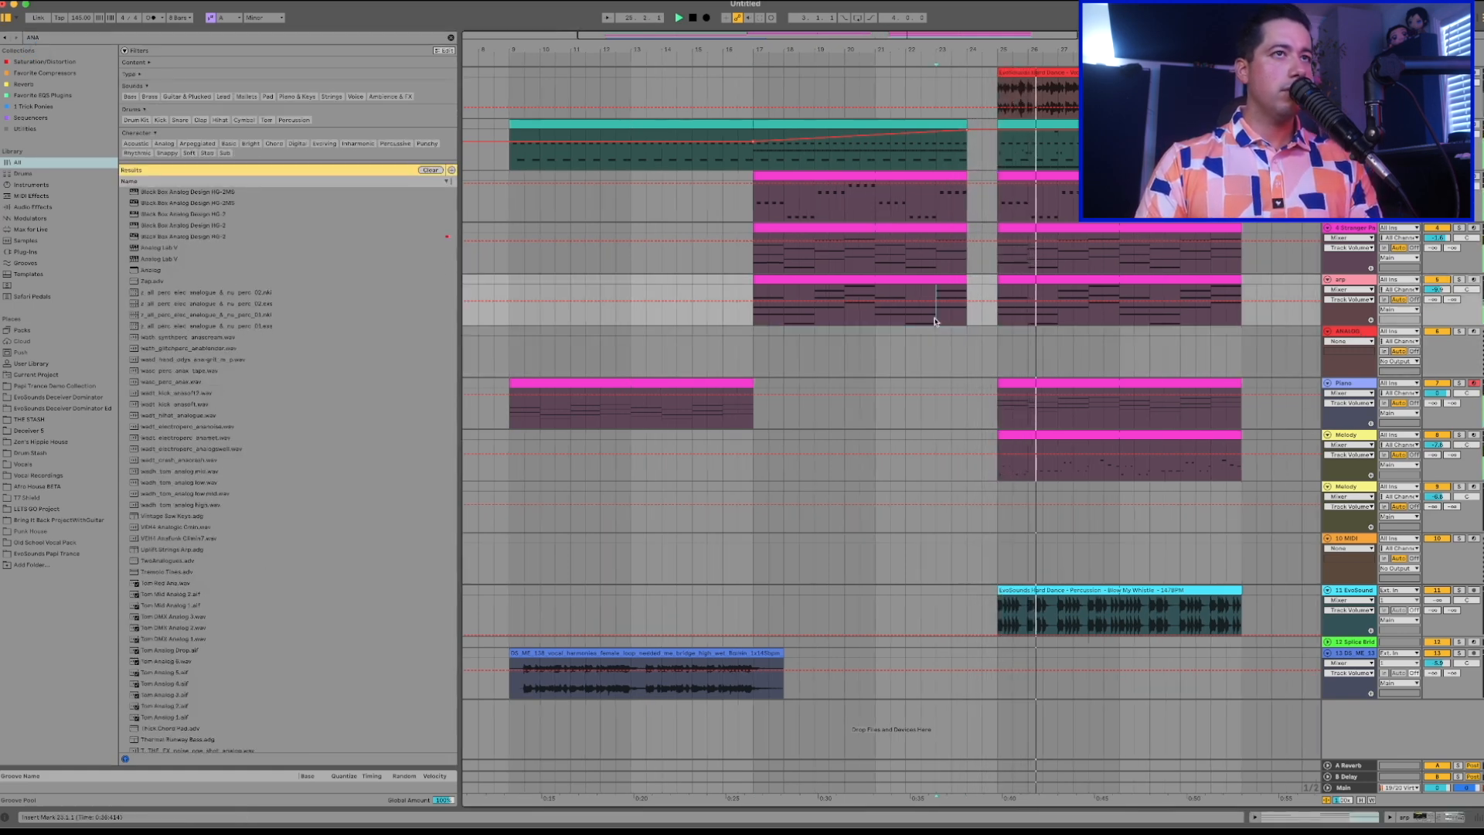
click(159, 270)
click(184, 225)
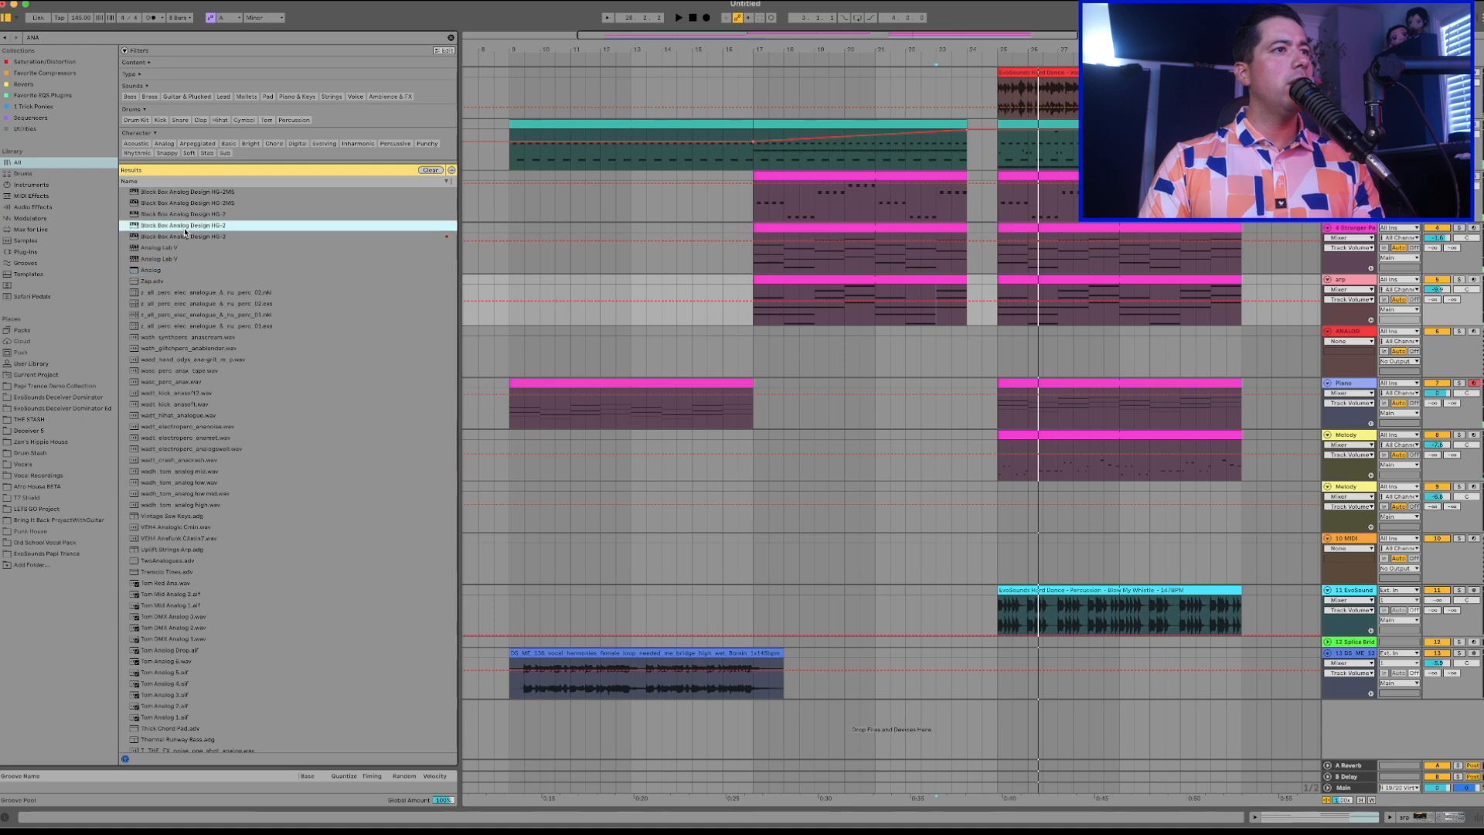
click(18, 173)
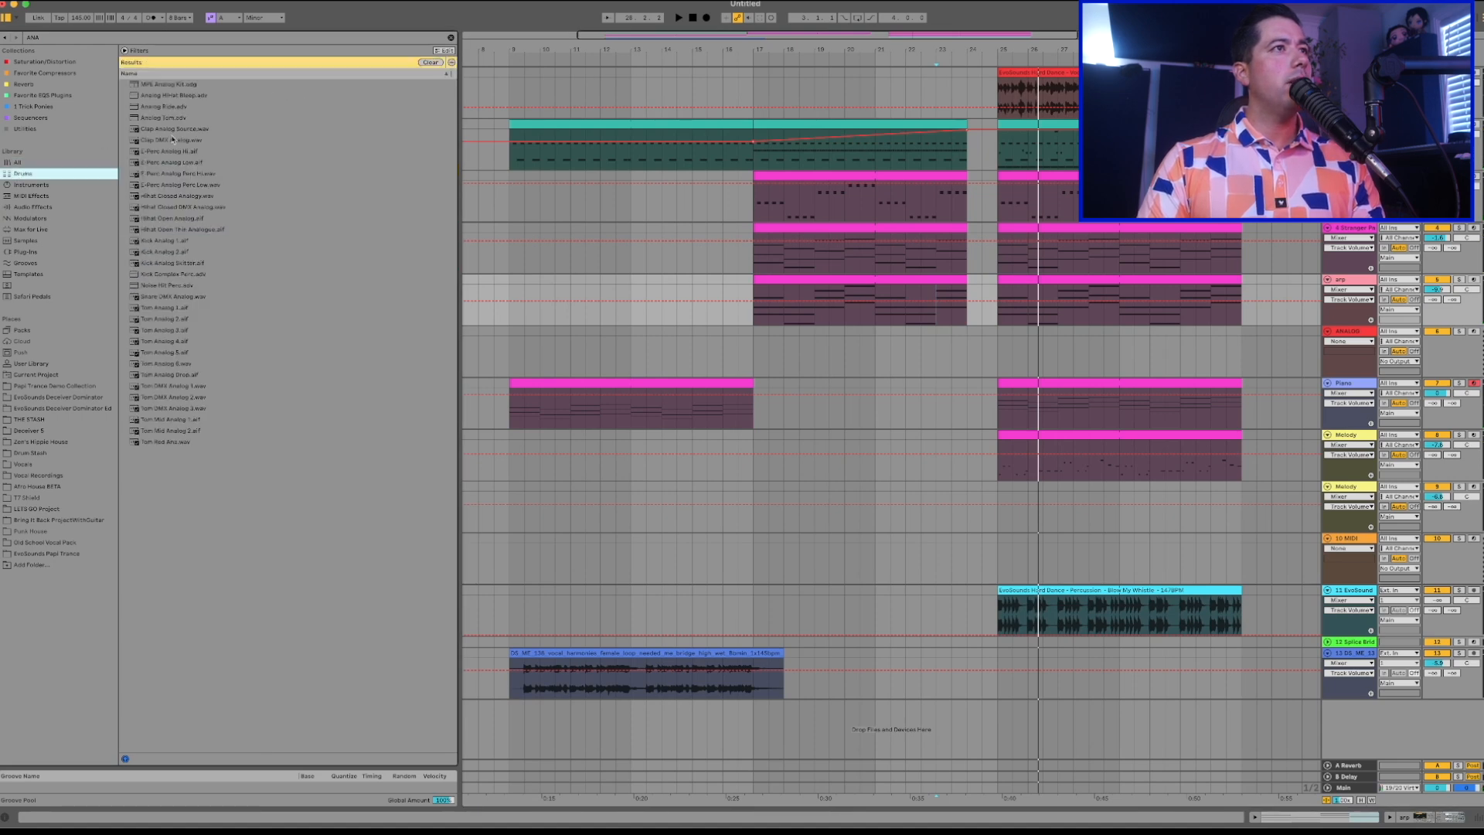
click(177, 118)
click(179, 196)
click(38, 186)
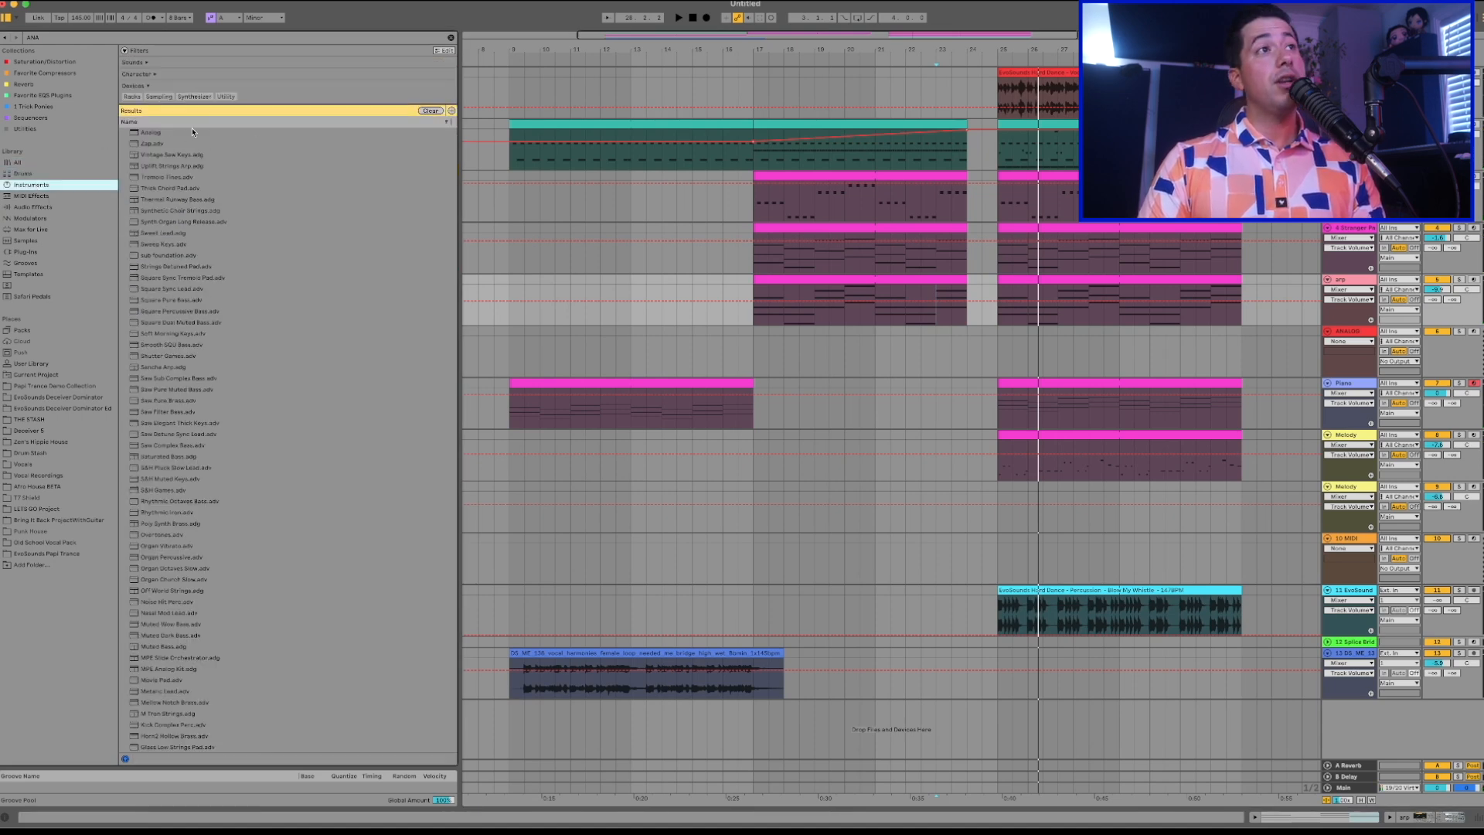
click(160, 134)
drag(159, 134, 1372, 361)
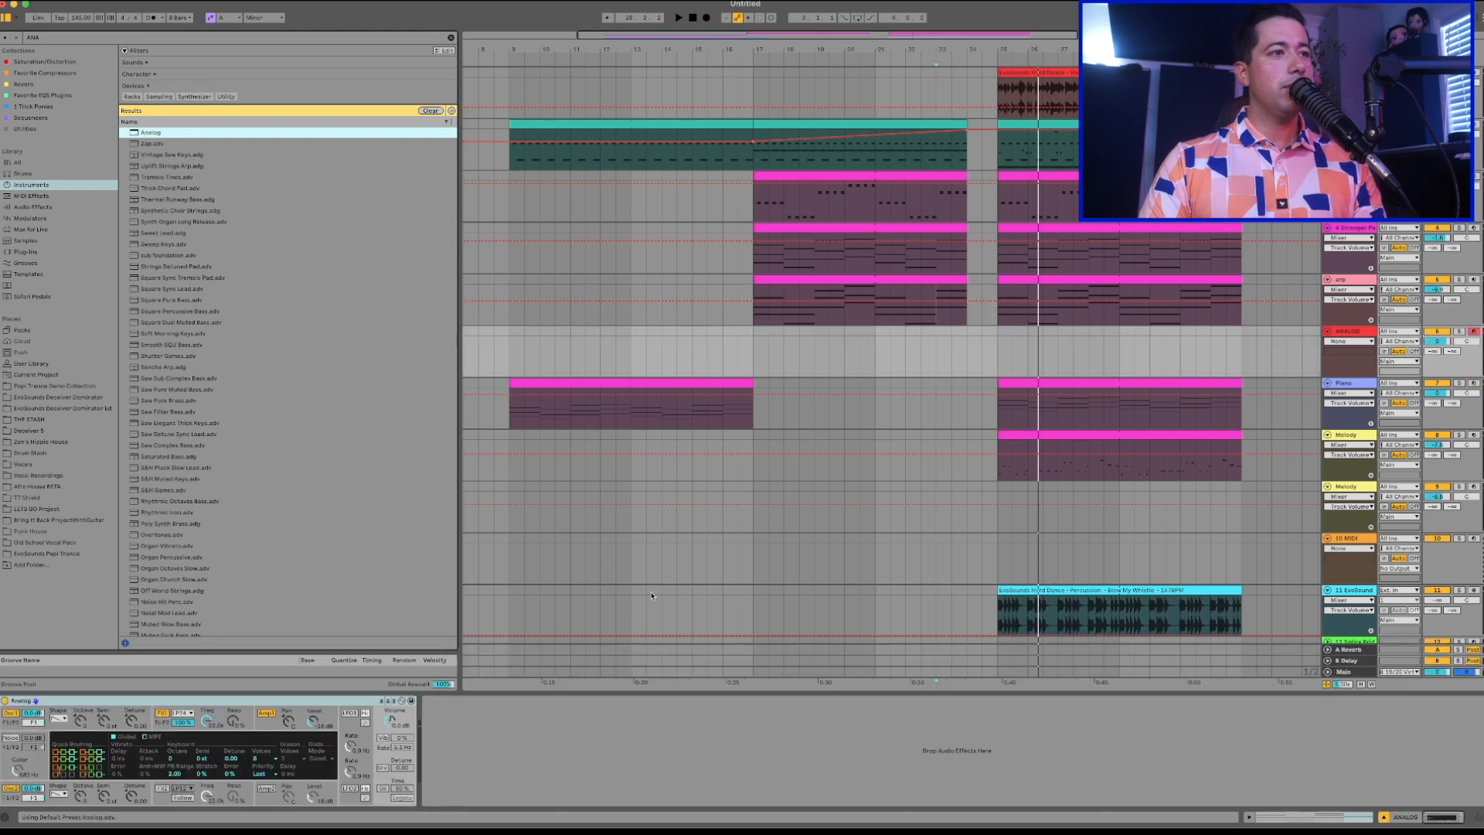
click(63, 722)
click(58, 755)
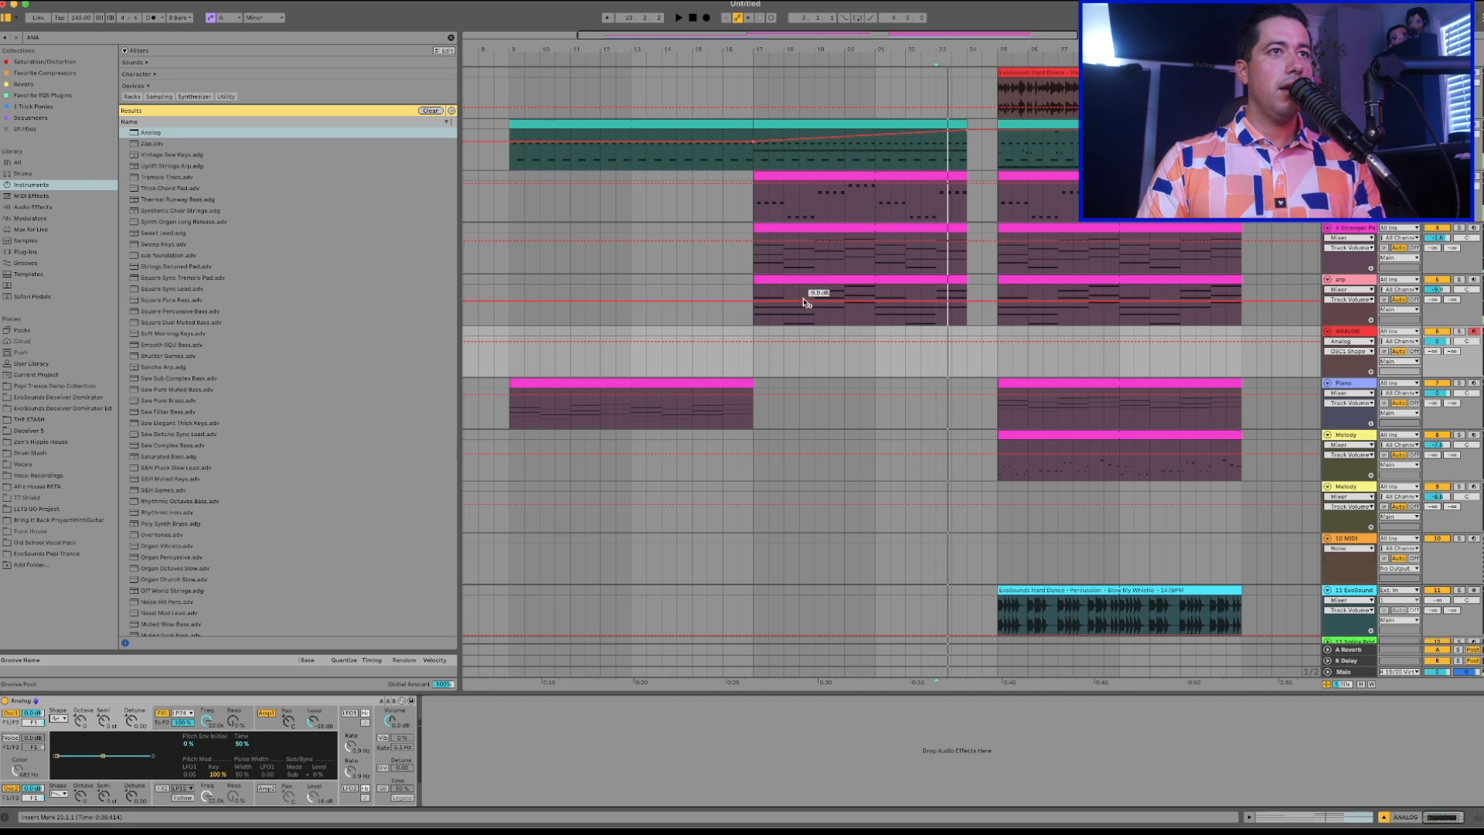
Create a MIDI clip on the ANALOG track from bar 17 to bar 25 and draw one sustained note across it.
key(a)
key(space)
drag(755, 334, 991, 339)
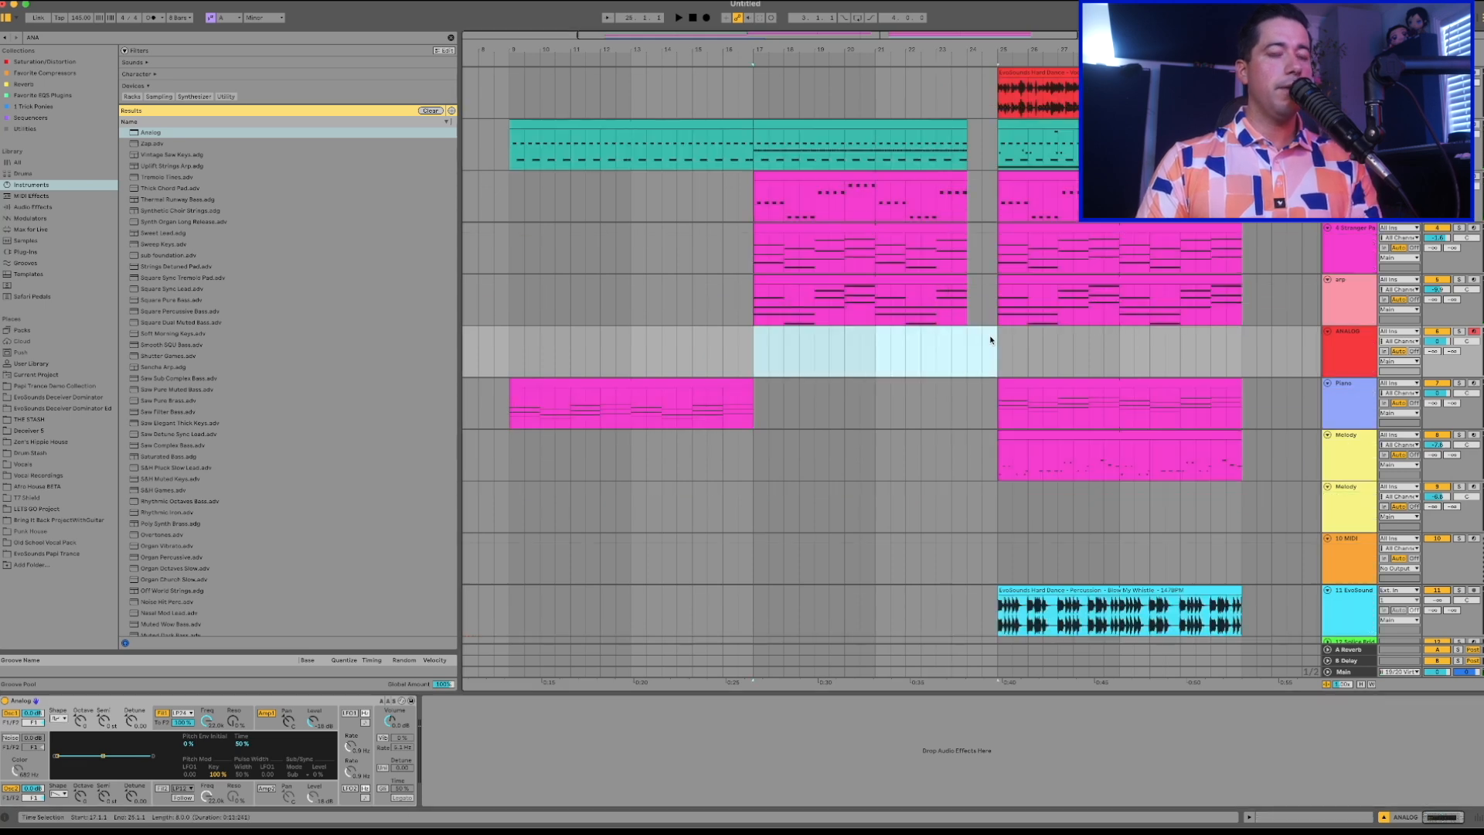
key(super+shift+m)
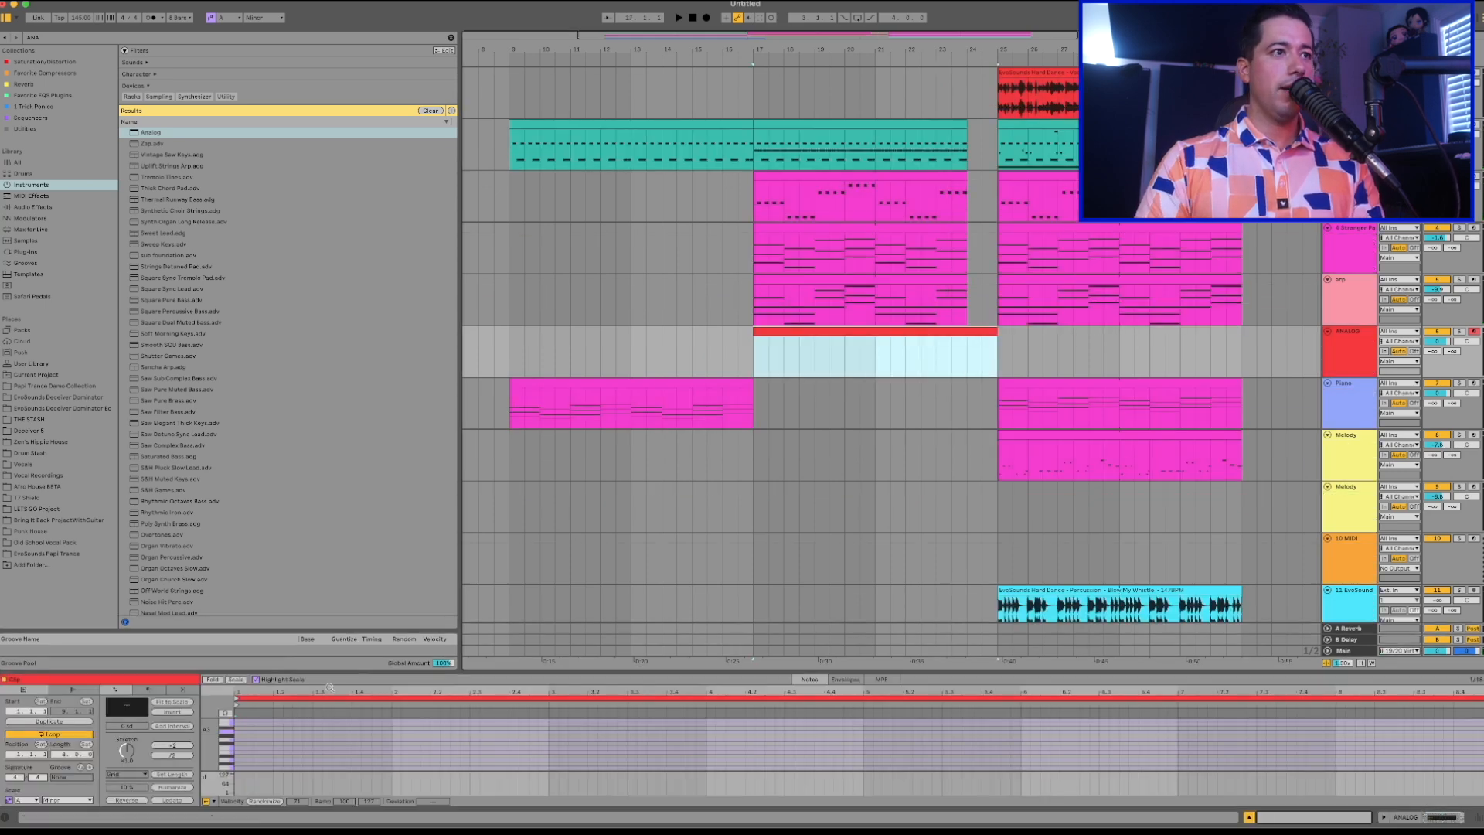
double_click(240, 734)
drag(240, 733, 1453, 731)
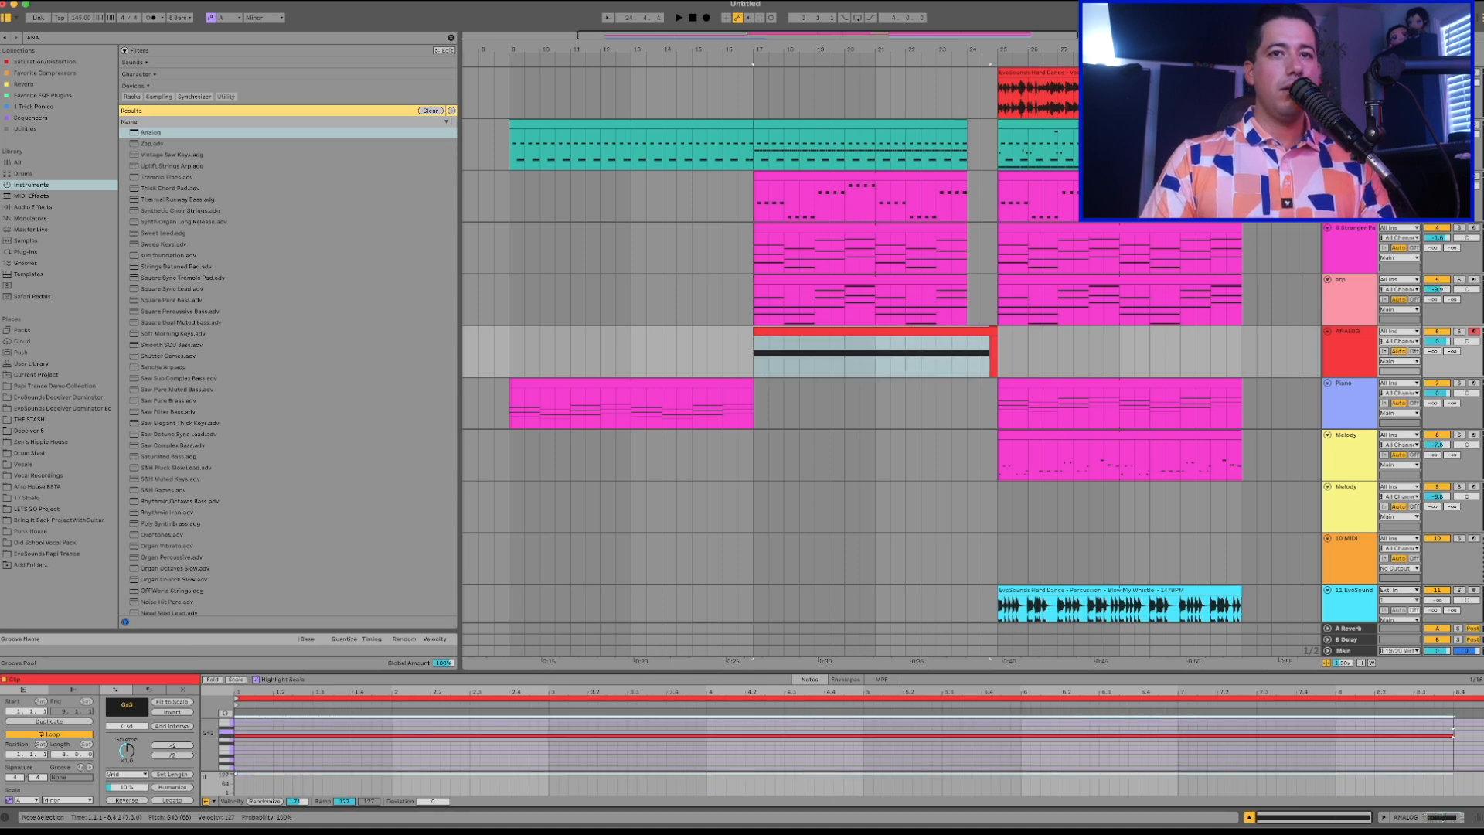
Play back the sustained note and lower the frequency of Analog's first filter.
key(space)
double_click(1354, 340)
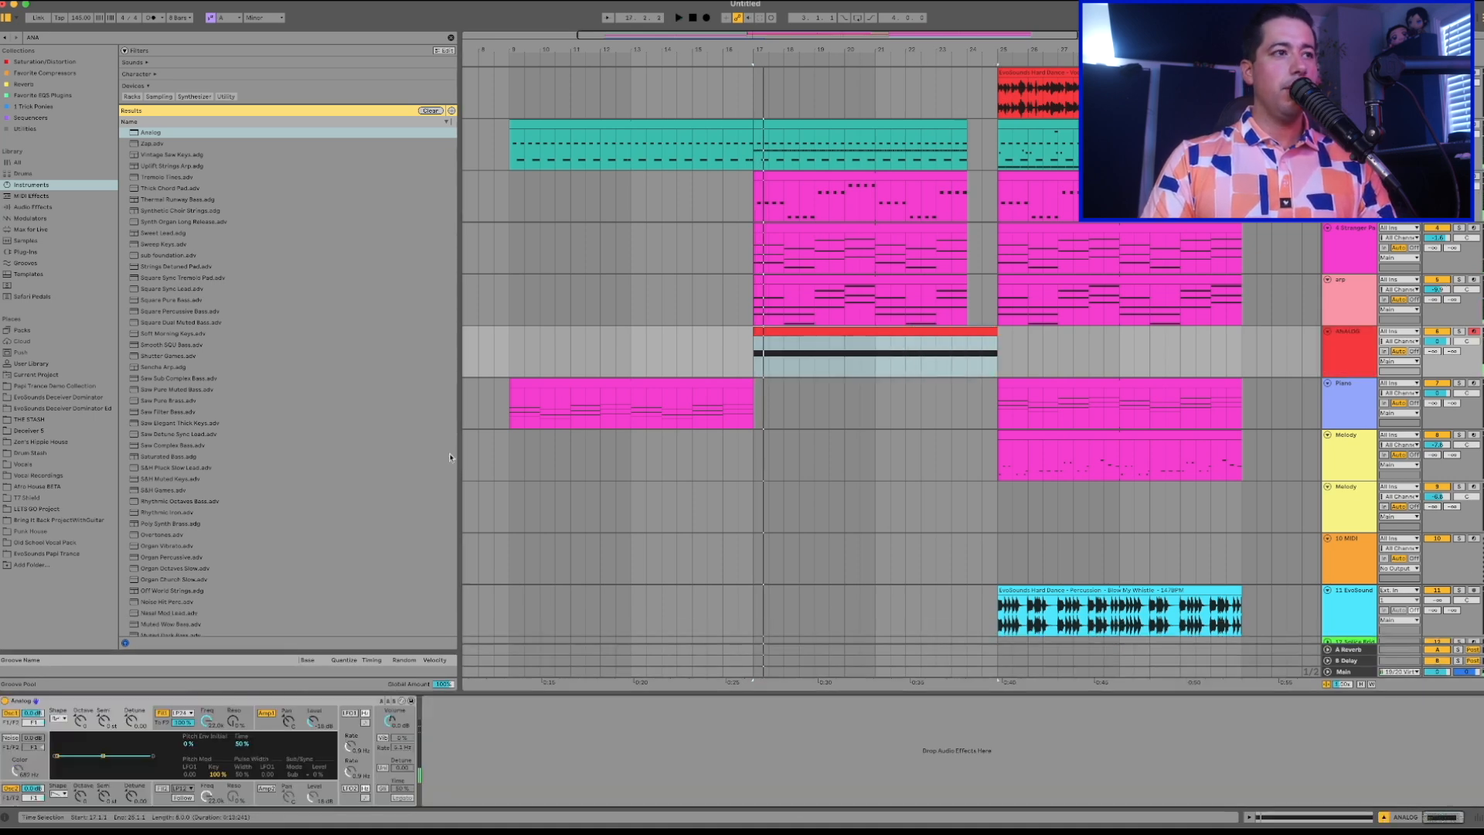
key(space)
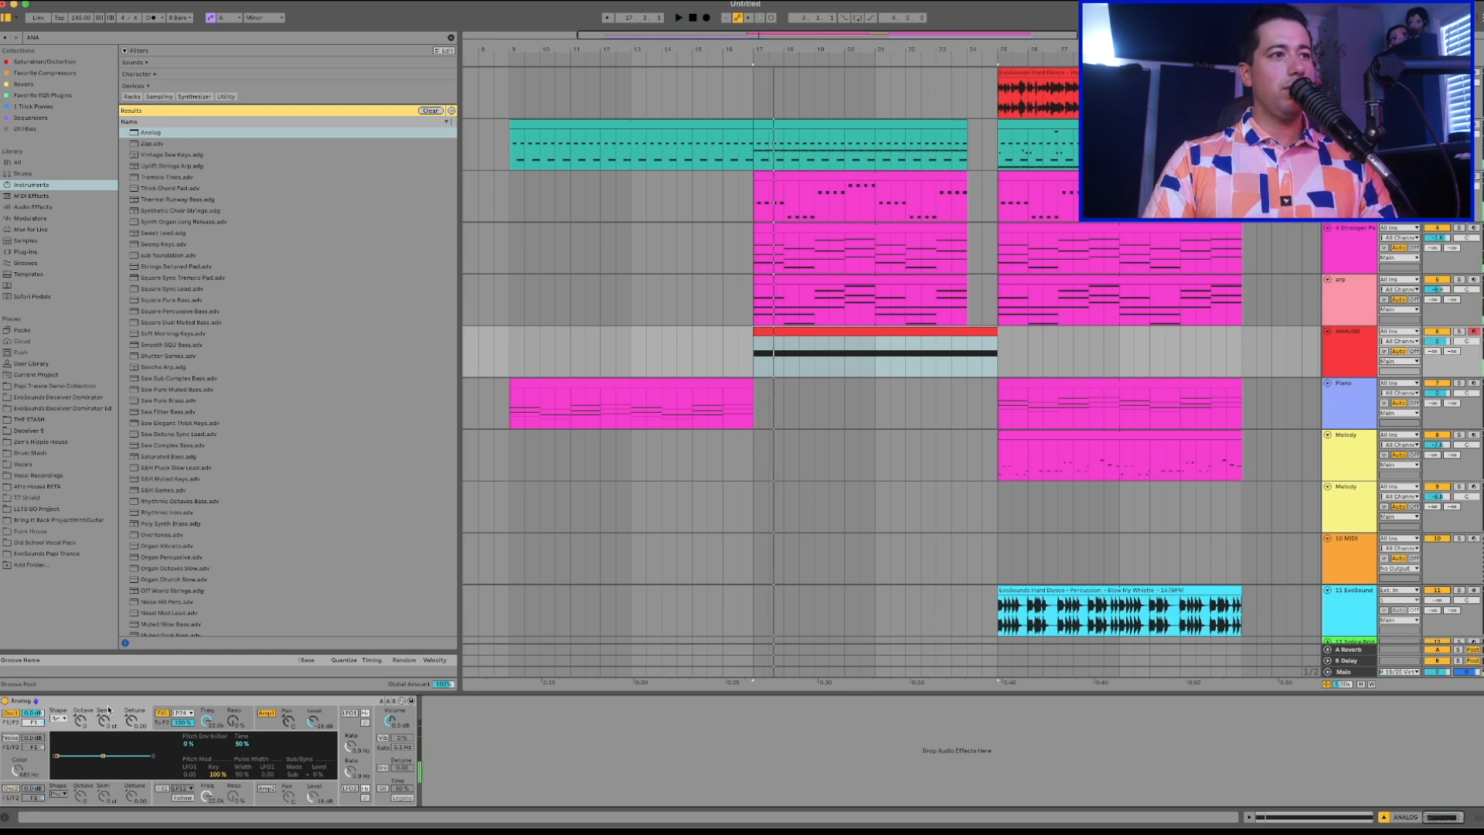
drag(207, 720, 207, 765)
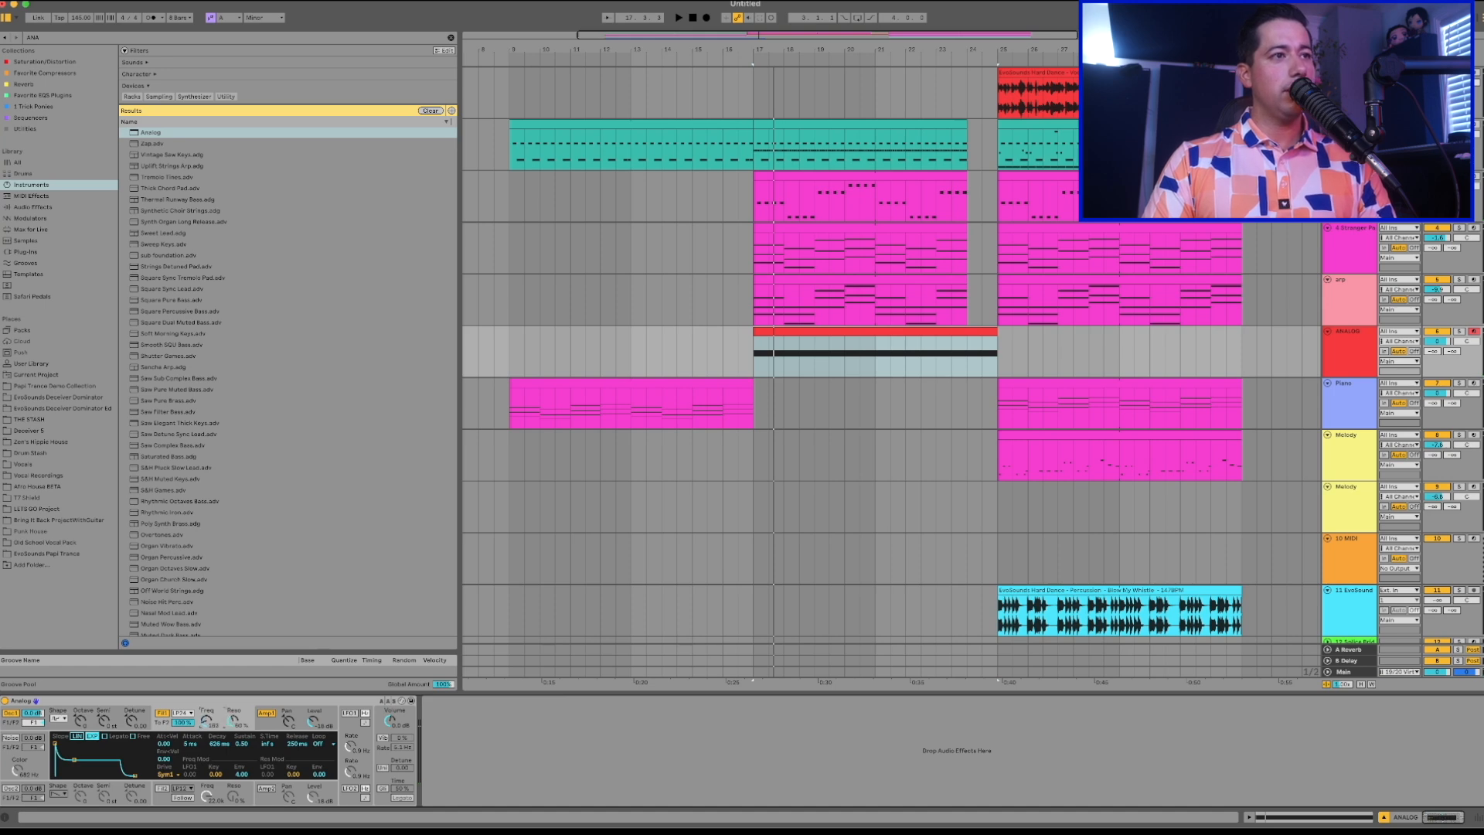
Fine-tune the frequency of Analog's first filter and play back the sustained note to check it.
drag(207, 720, 207, 707)
key(space)
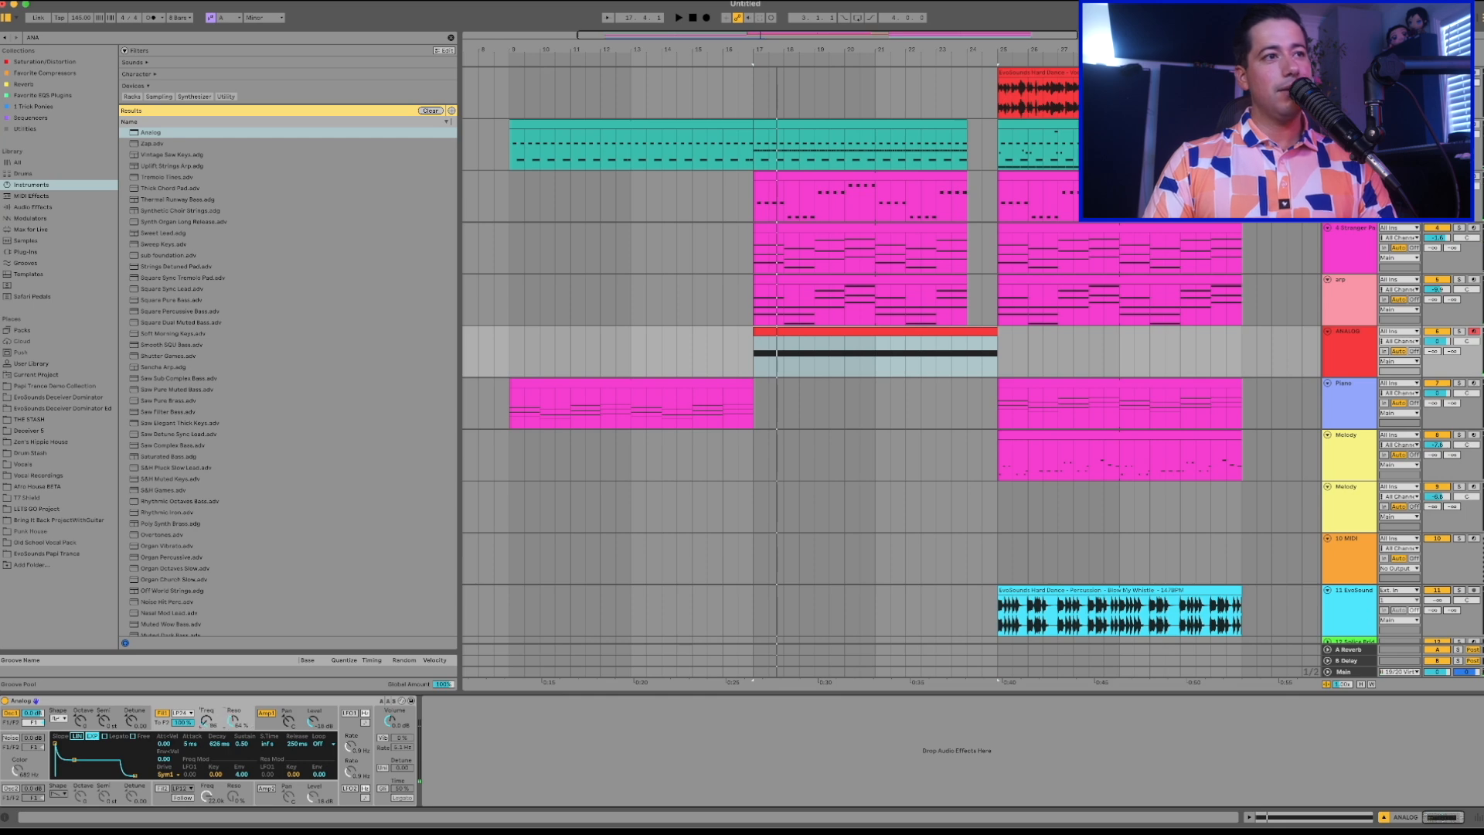
key(space)
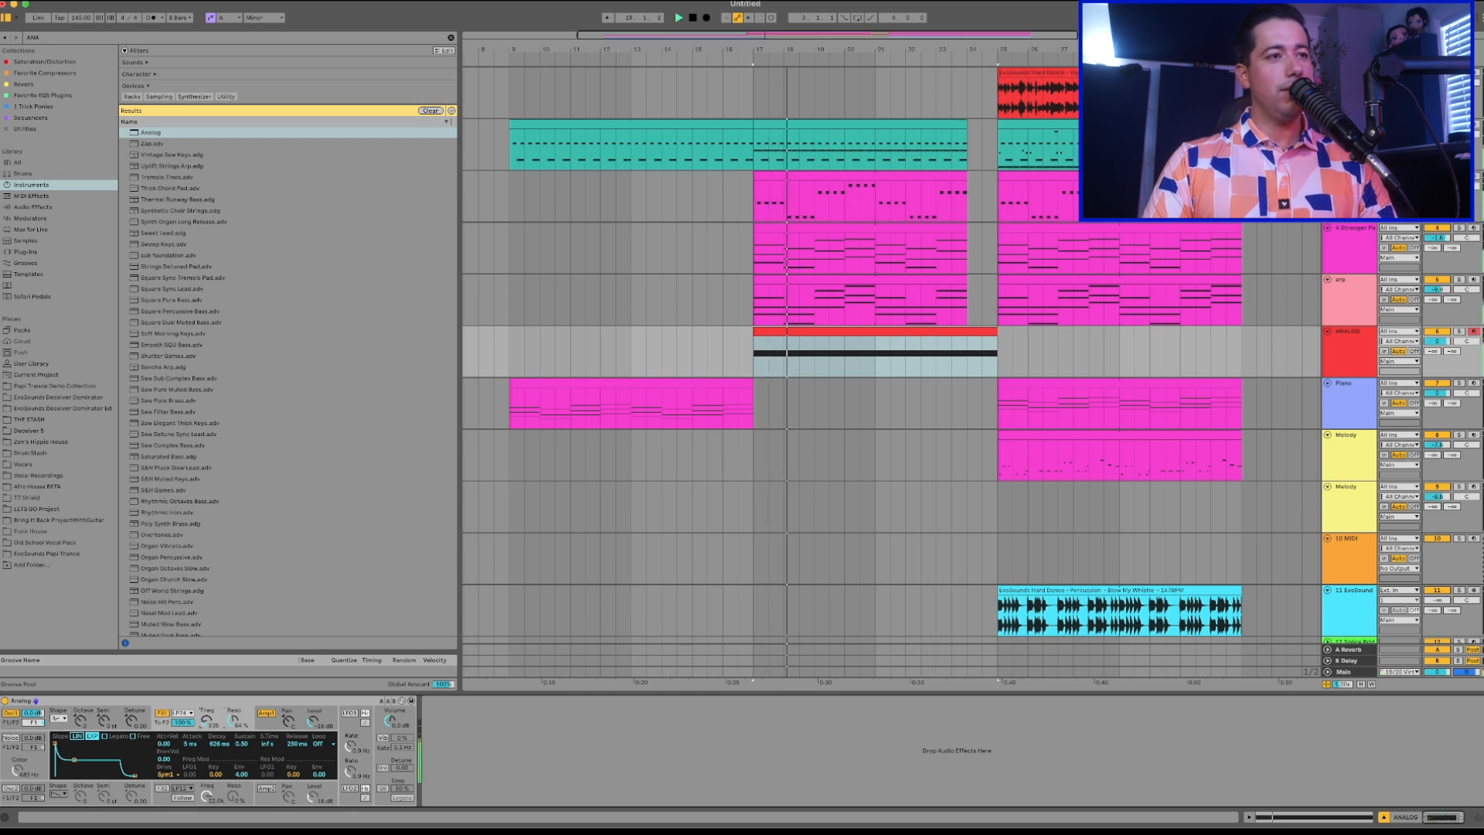
key(space)
Automate the first filter's frequency on the ANALOG track with a ramp rising from bar 17 to bar 25.
key(a)
click(748, 335)
key(space)
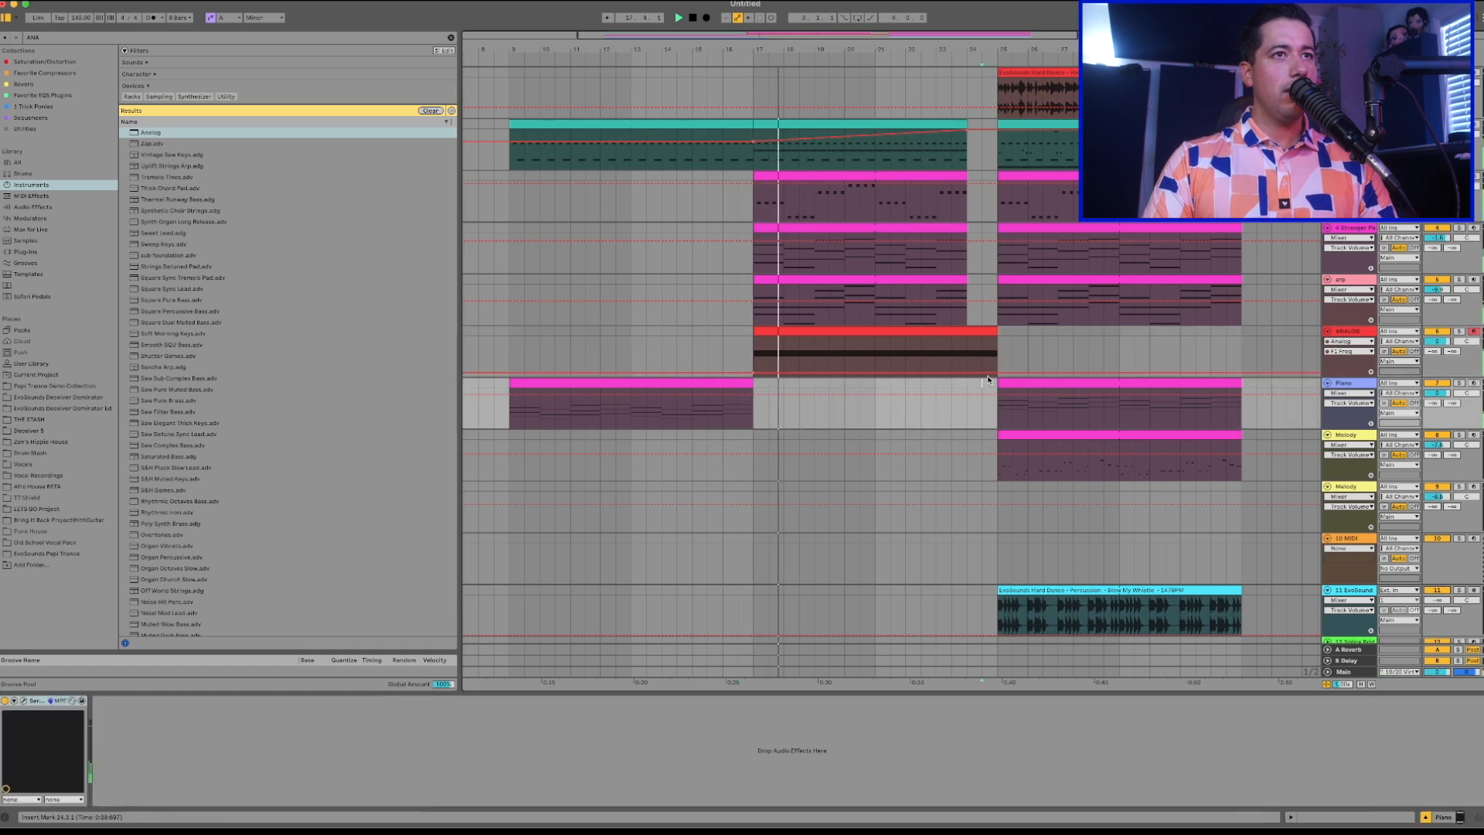
drag(973, 374, 996, 336)
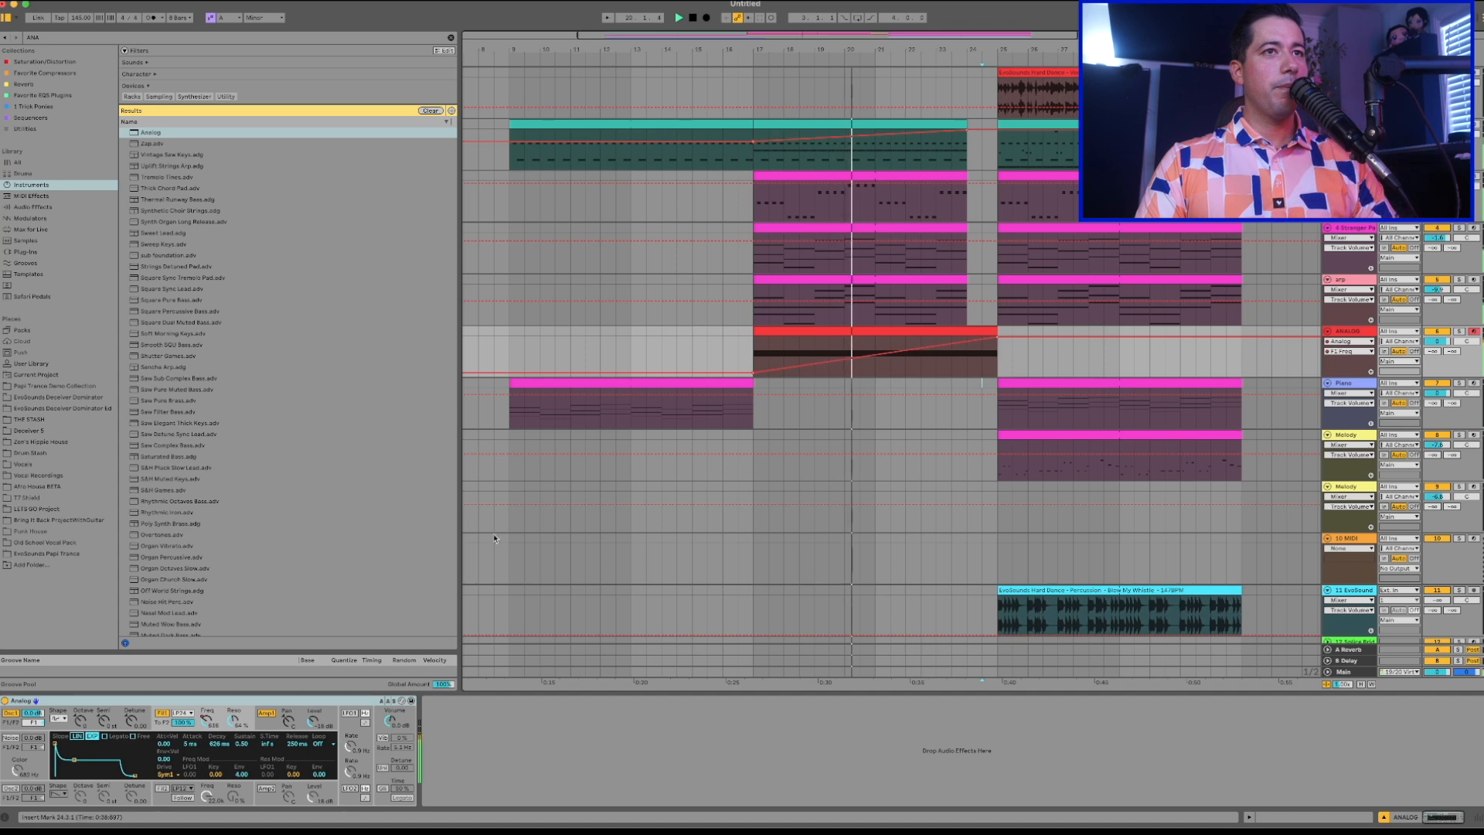
Shorten the ANALOG clip and its filter ramp to end at bar 24, and lower the ANALOG track's volume.
drag(996, 332, 966, 331)
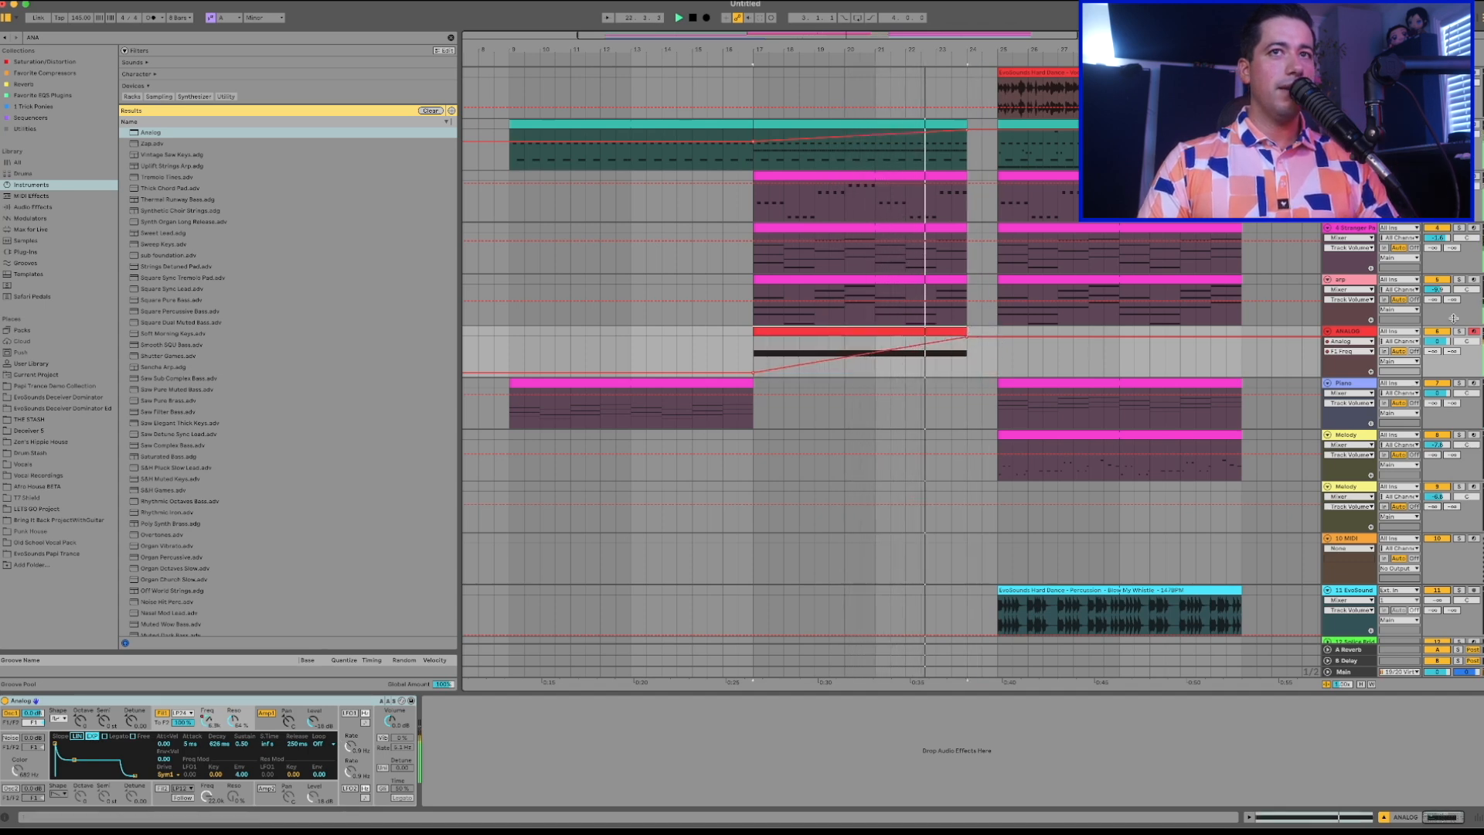
drag(1442, 343, 1442, 354)
key(a)
Duplicate the drop clips from the vocal track through the first Melody track, bars 25 to 33, directly after themselves.
scroll(1072, 361, down, 3)
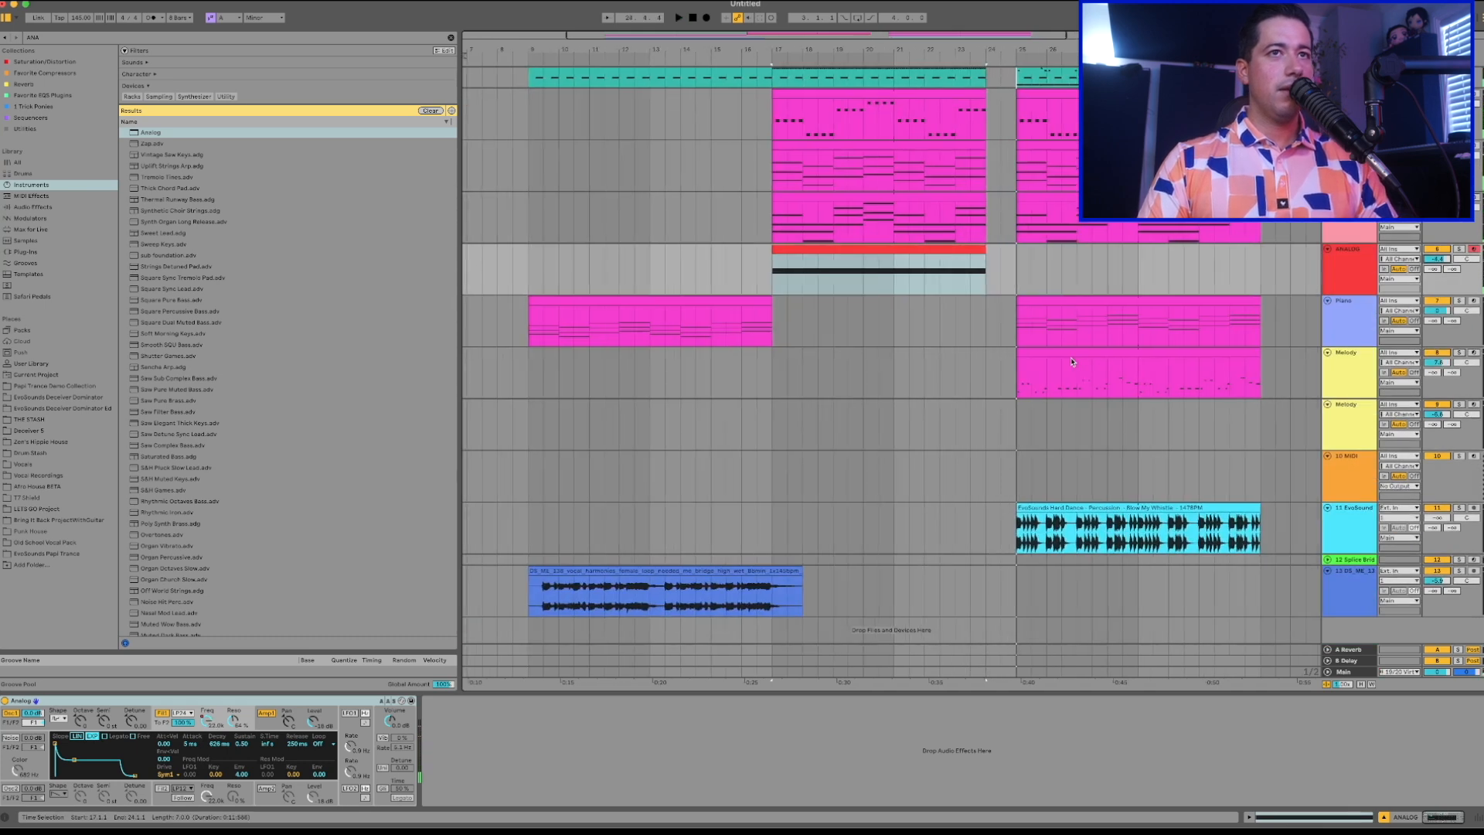
scroll(1071, 361, up, 3)
scroll(1071, 361, right, 3)
click(913, 88)
drag(914, 87, 1153, 464)
key(ctrl+d)
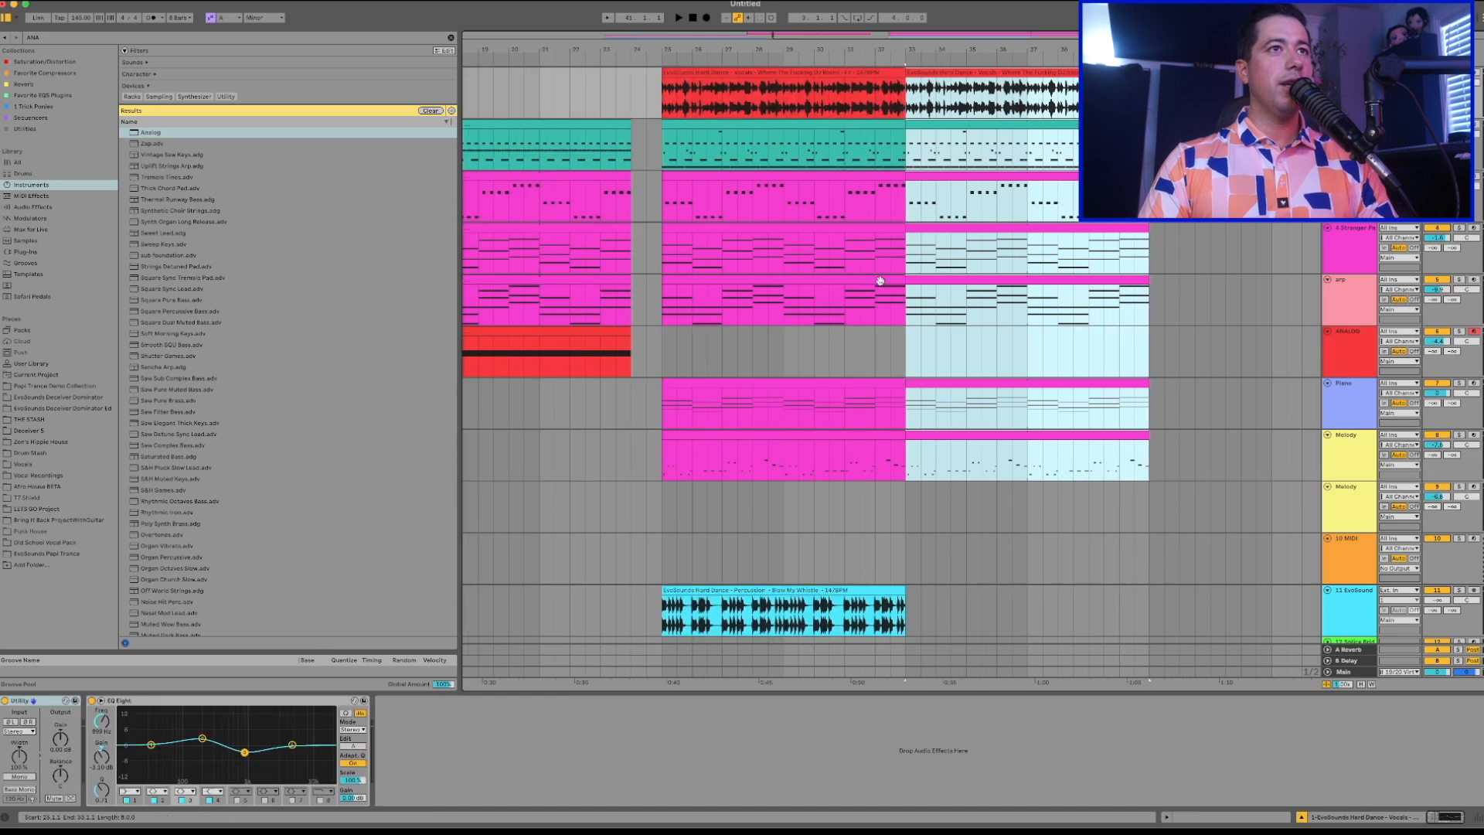
Copy the first Melody track's drop clip and paste it at bar 17 to cover the build-up.
scroll(880, 280, left, 3)
click(746, 271)
click(849, 419)
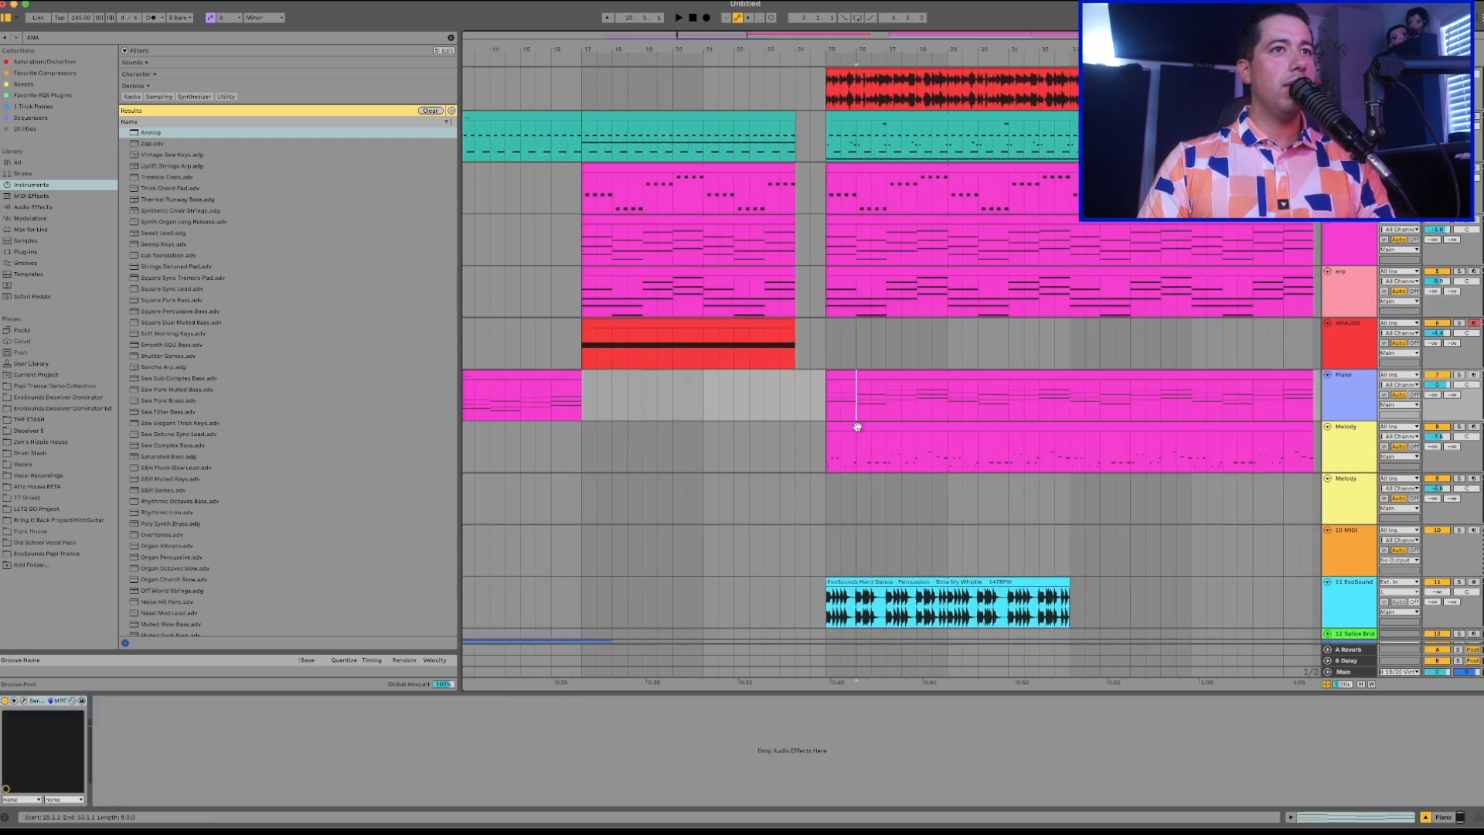
click(857, 426)
key(super+c)
click(584, 449)
key(super+v)
Play the build-up from bar 16 and delete the Stranger Pad clip between bars 17 and 24.
click(556, 412)
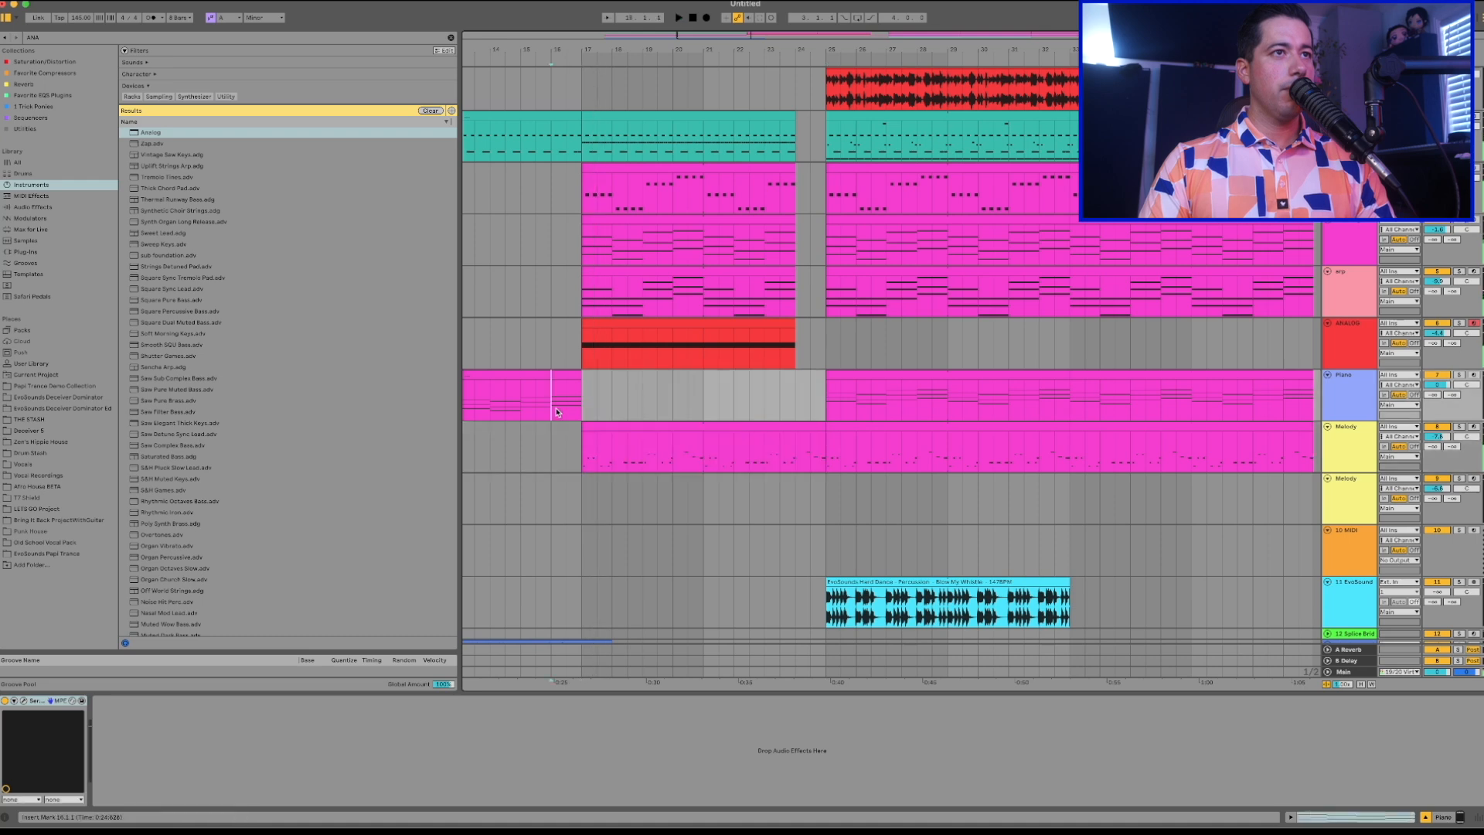
scroll(577, 411, left, 2)
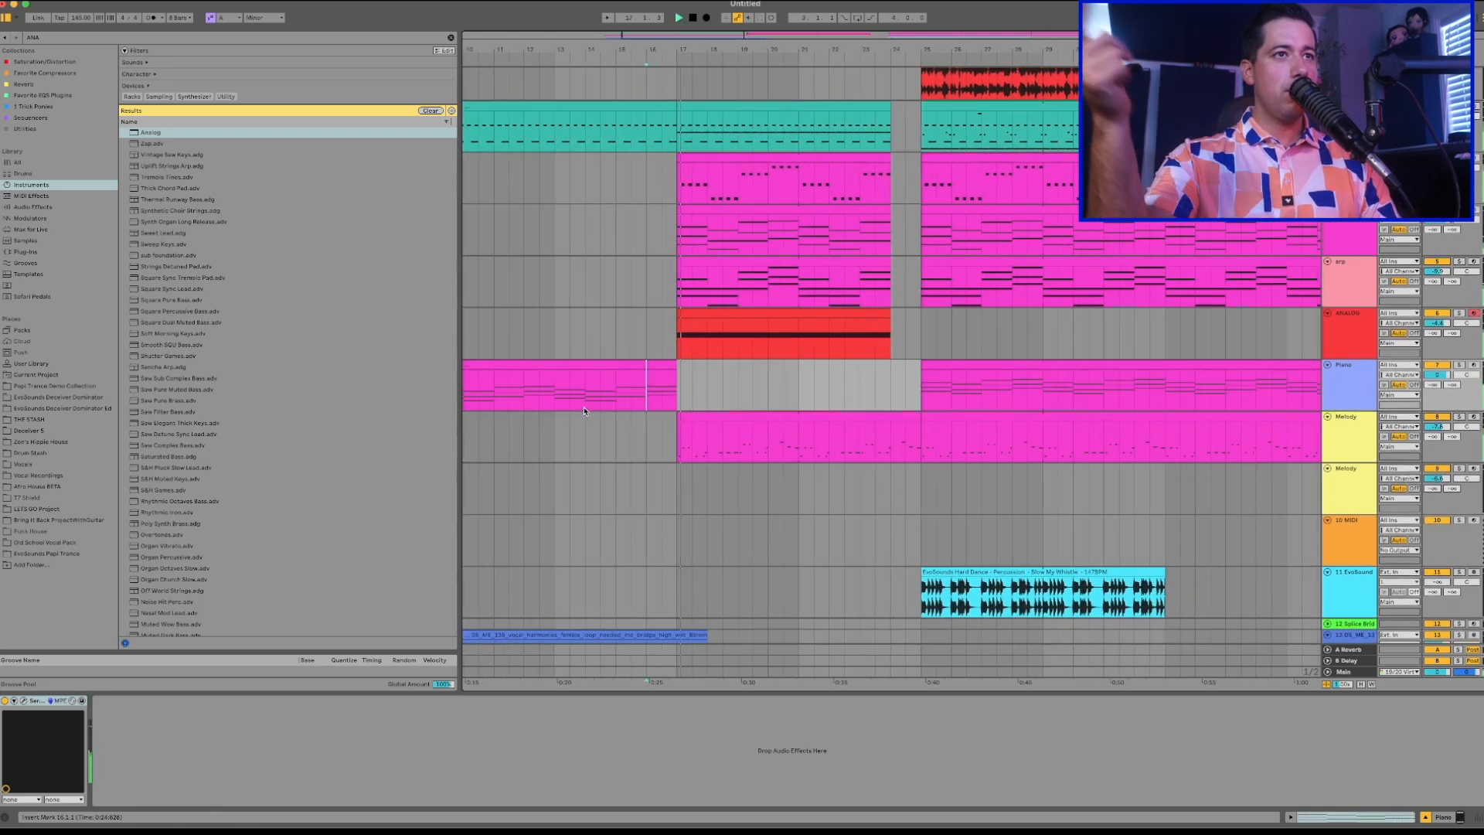
scroll(584, 410, right, 3)
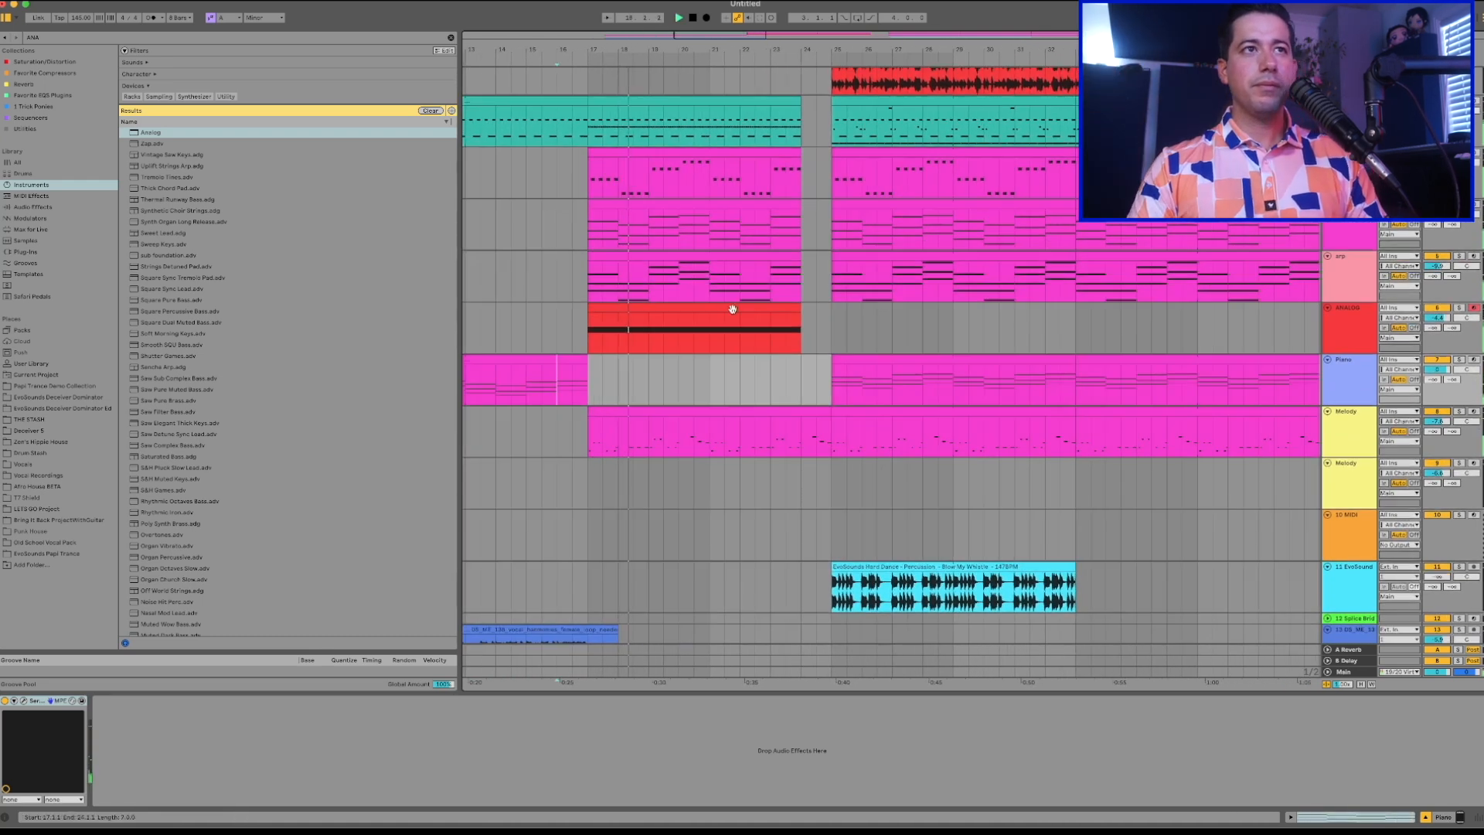
click(734, 204)
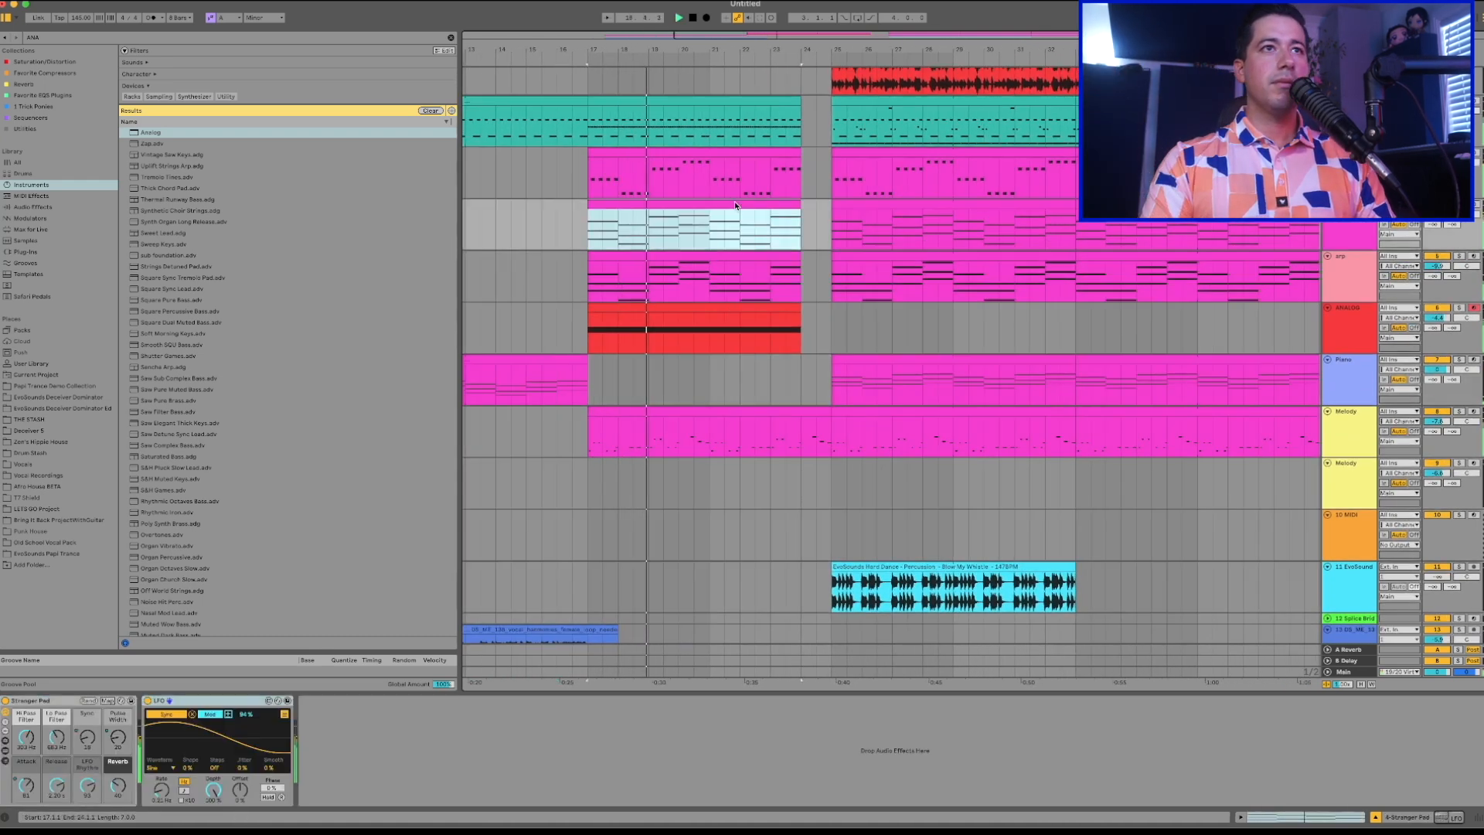
click(754, 255)
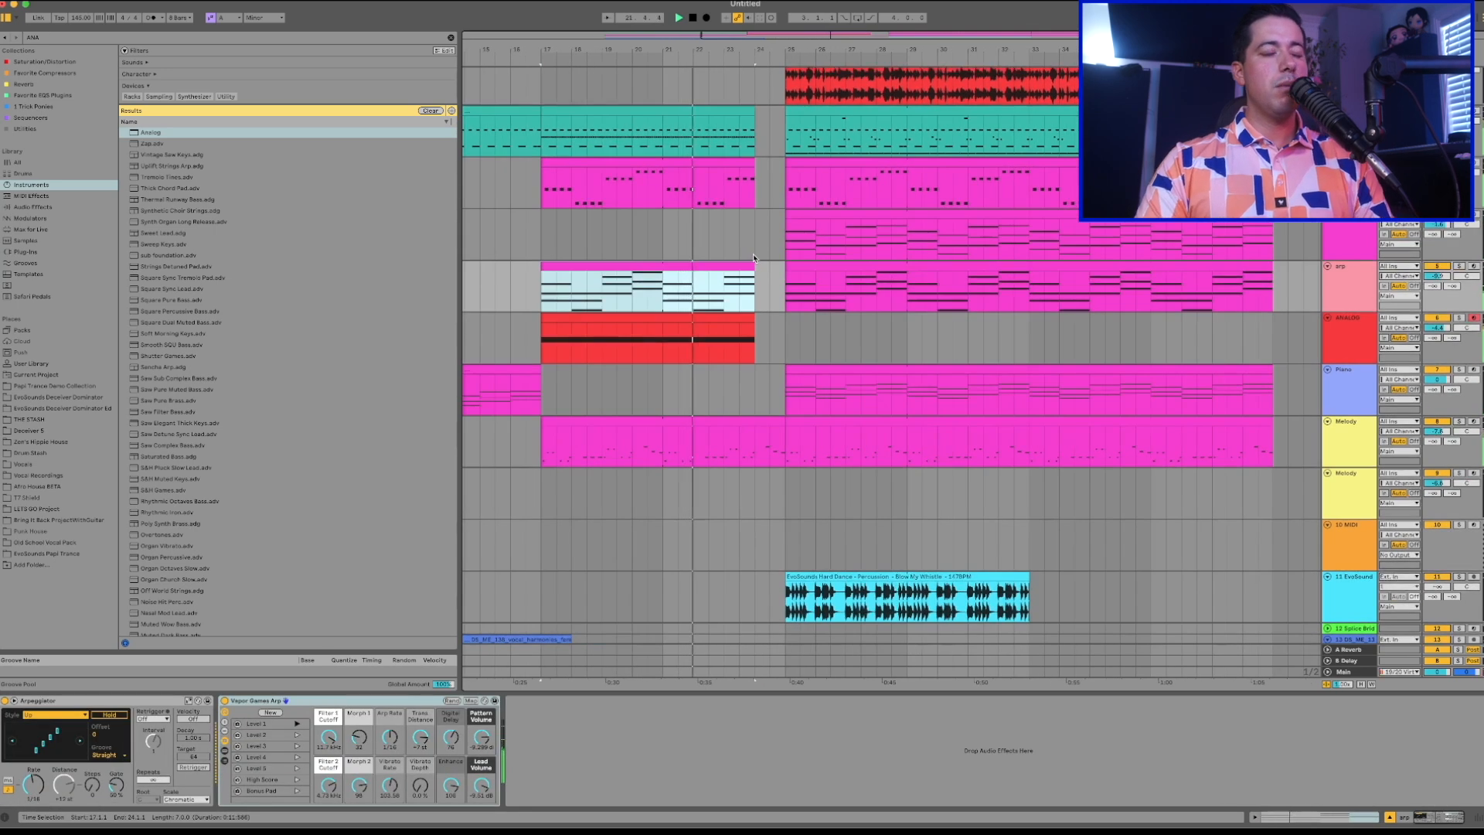
Lower the ANALOG track's volume and trim the first Melody track's build-up clip to end at bar 24.
drag(1436, 326, 1436, 332)
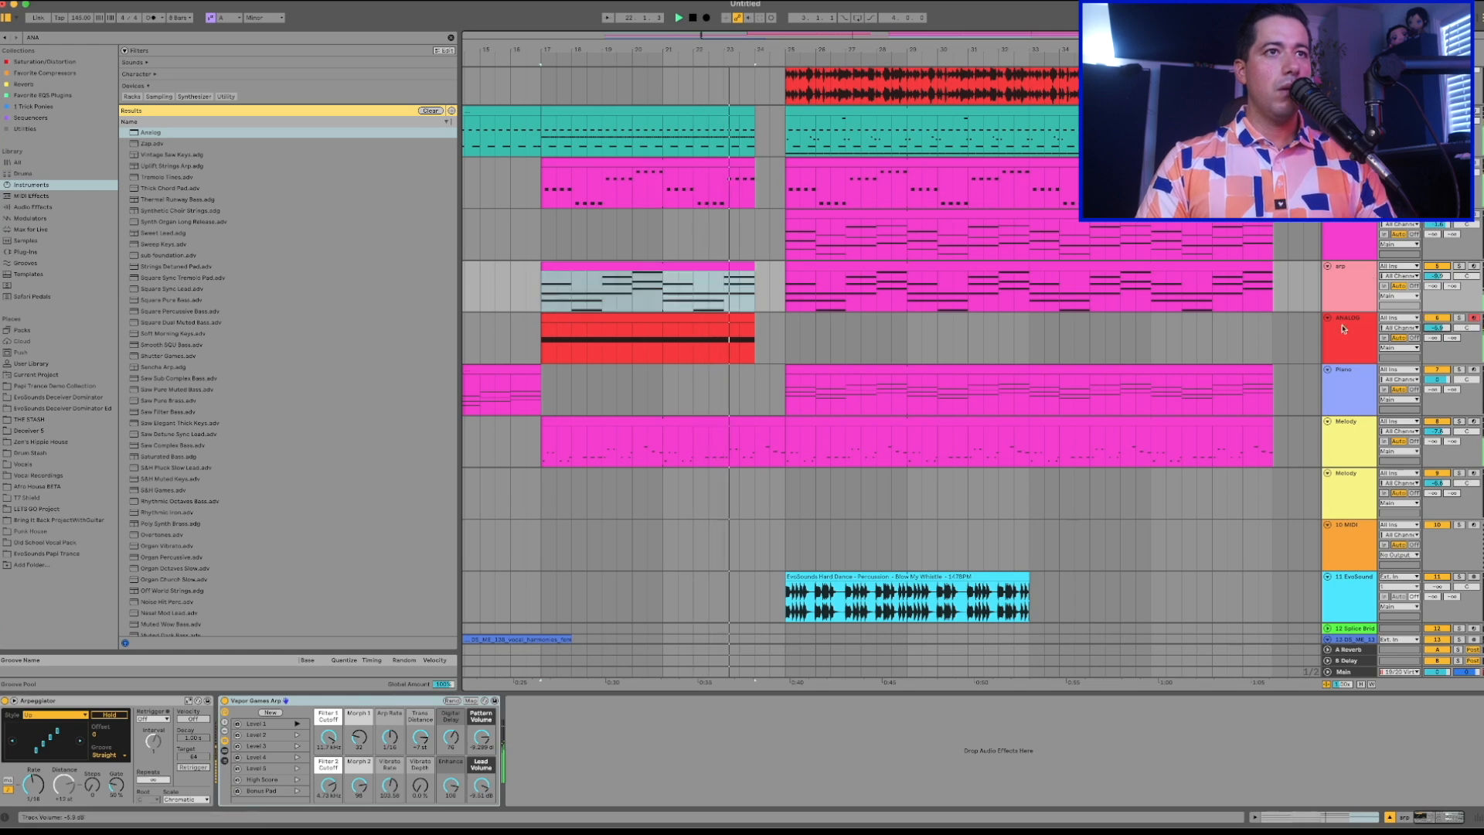
click(779, 421)
scroll(779, 421, down, 3)
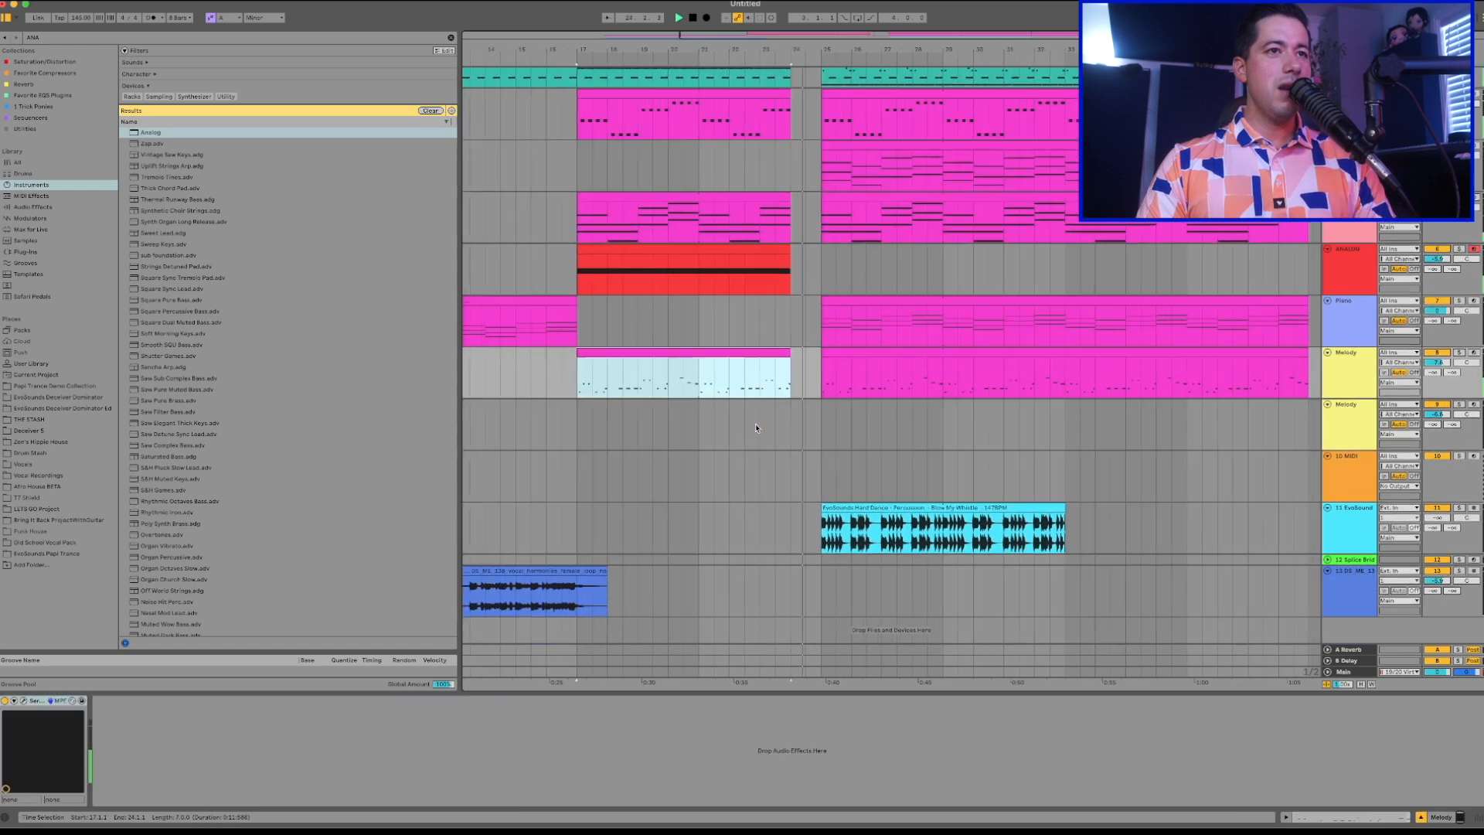
key(space)
Copy bar 16 of the vocal harmonies clip to bar 24, extend its end slightly past bar 25, and play it back.
click(568, 606)
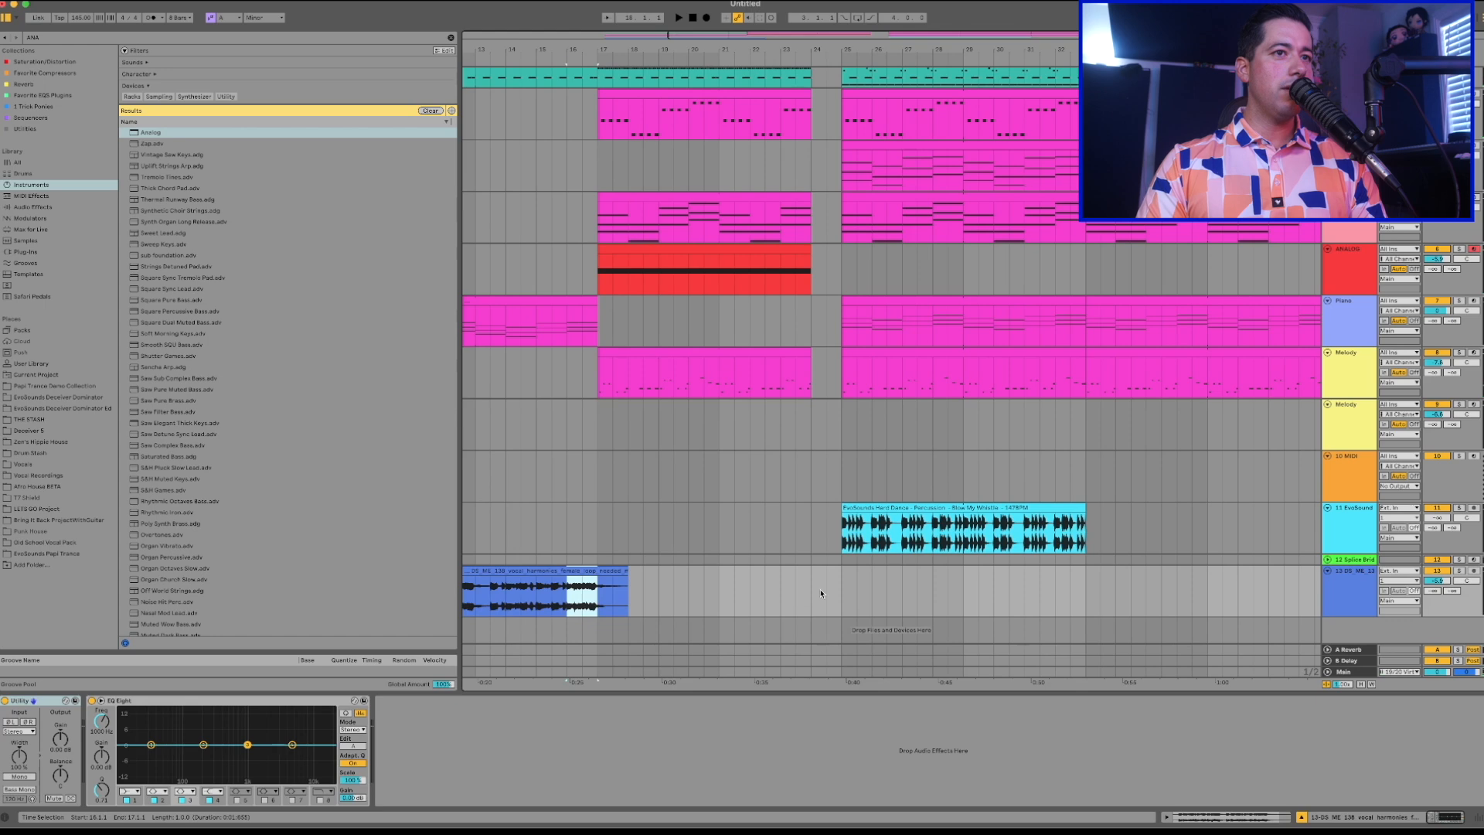
click(821, 594)
key(ctrl+v)
key(space)
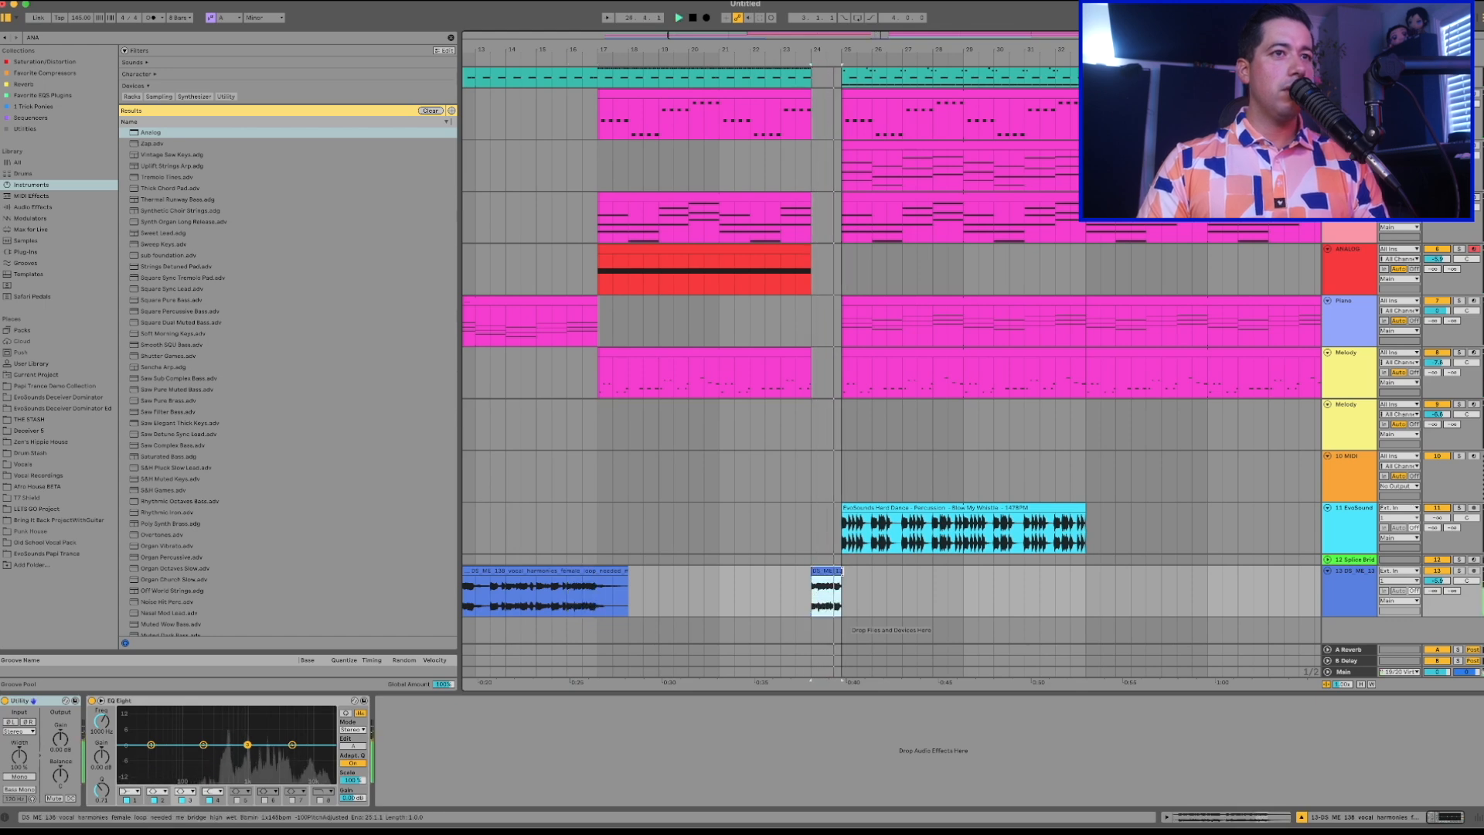
scroll(1015, 383, up, 1)
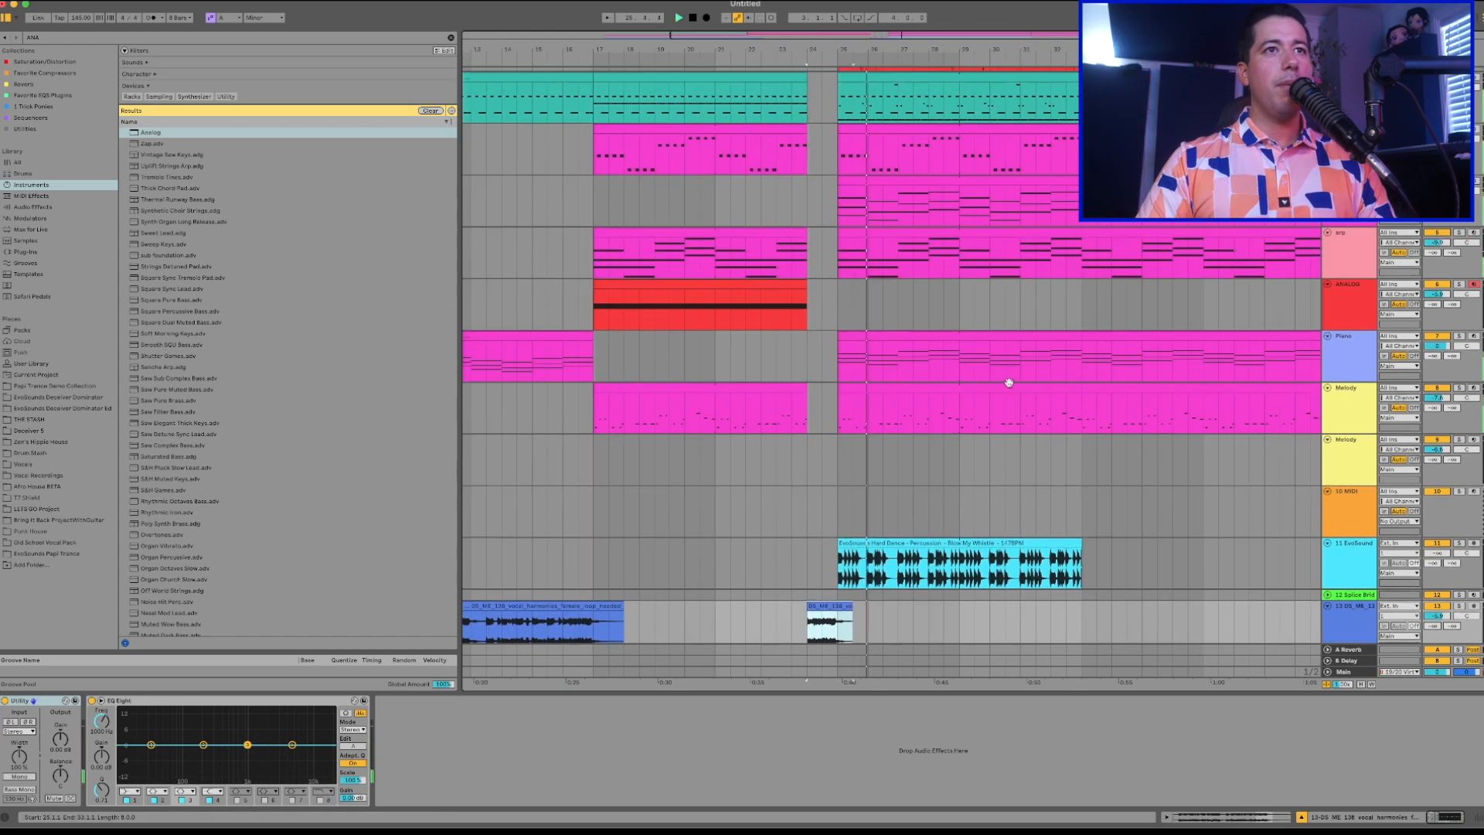
key(space)
Inspect the Piano clips around the build-up and play the transition into the drop from bar 23.
scroll(1014, 383, left, 2)
click(952, 331)
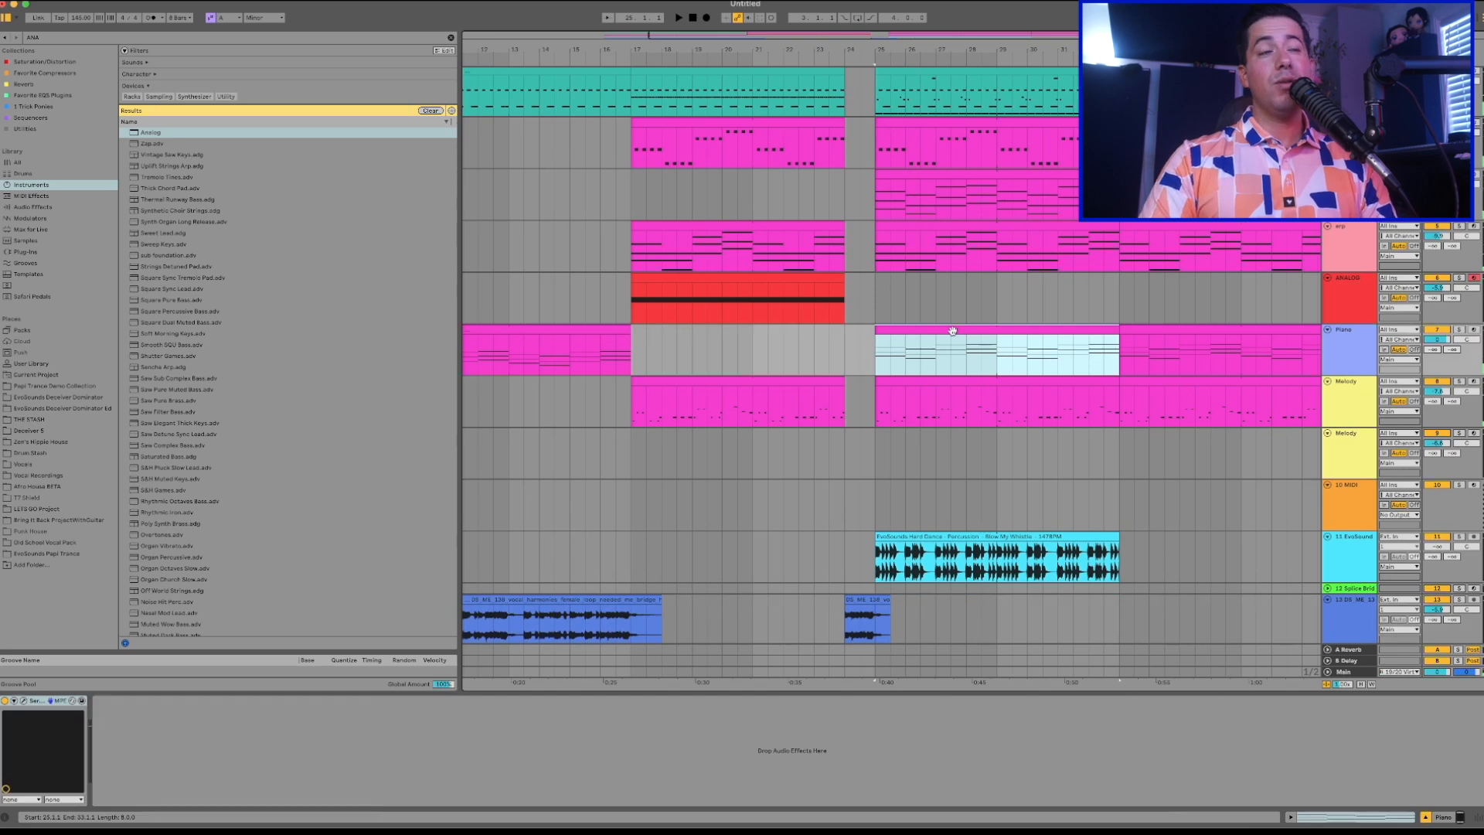
click(607, 332)
click(878, 333)
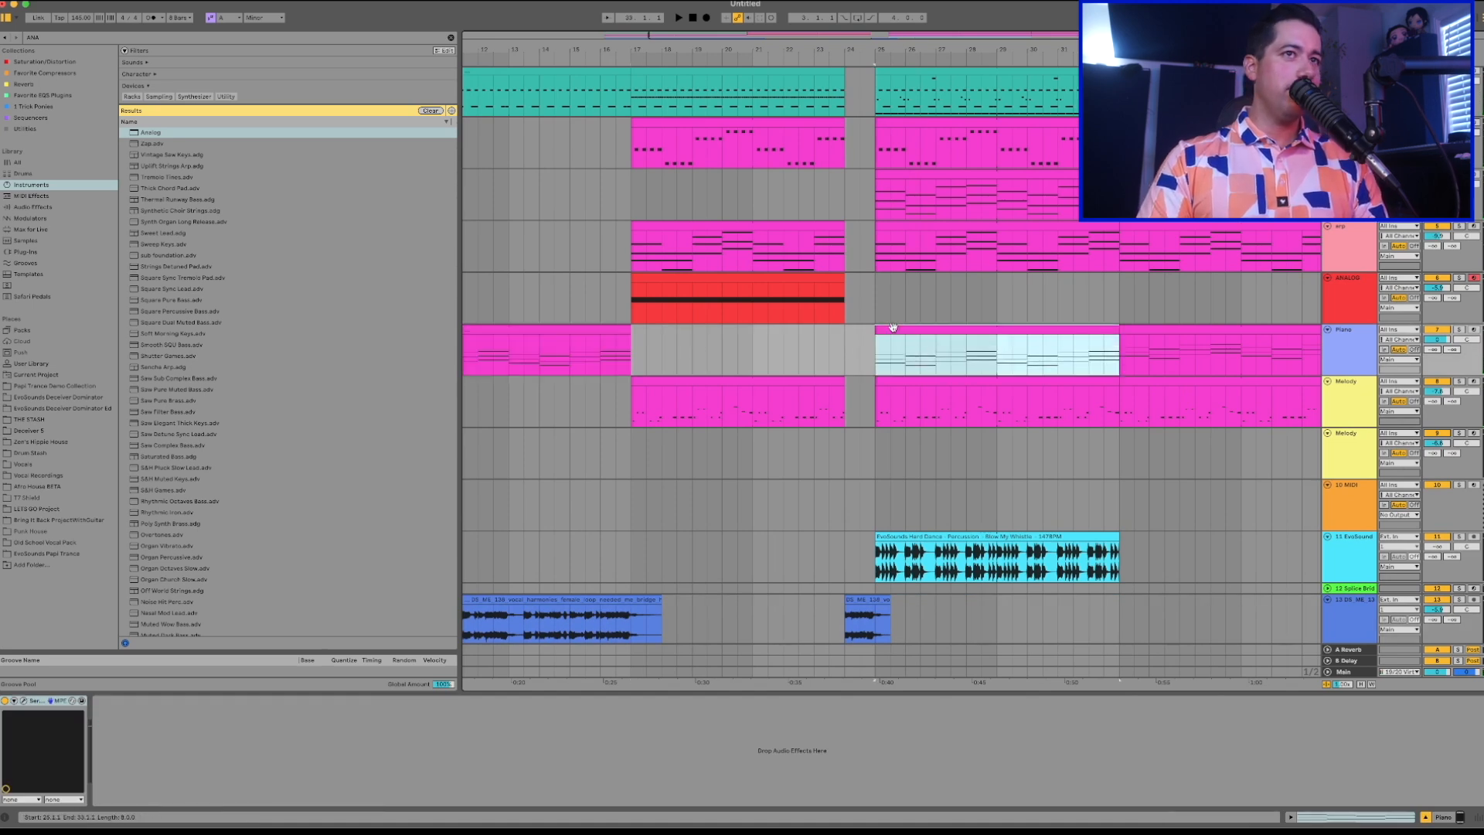
scroll(892, 326, left, 1)
click(833, 346)
key(space)
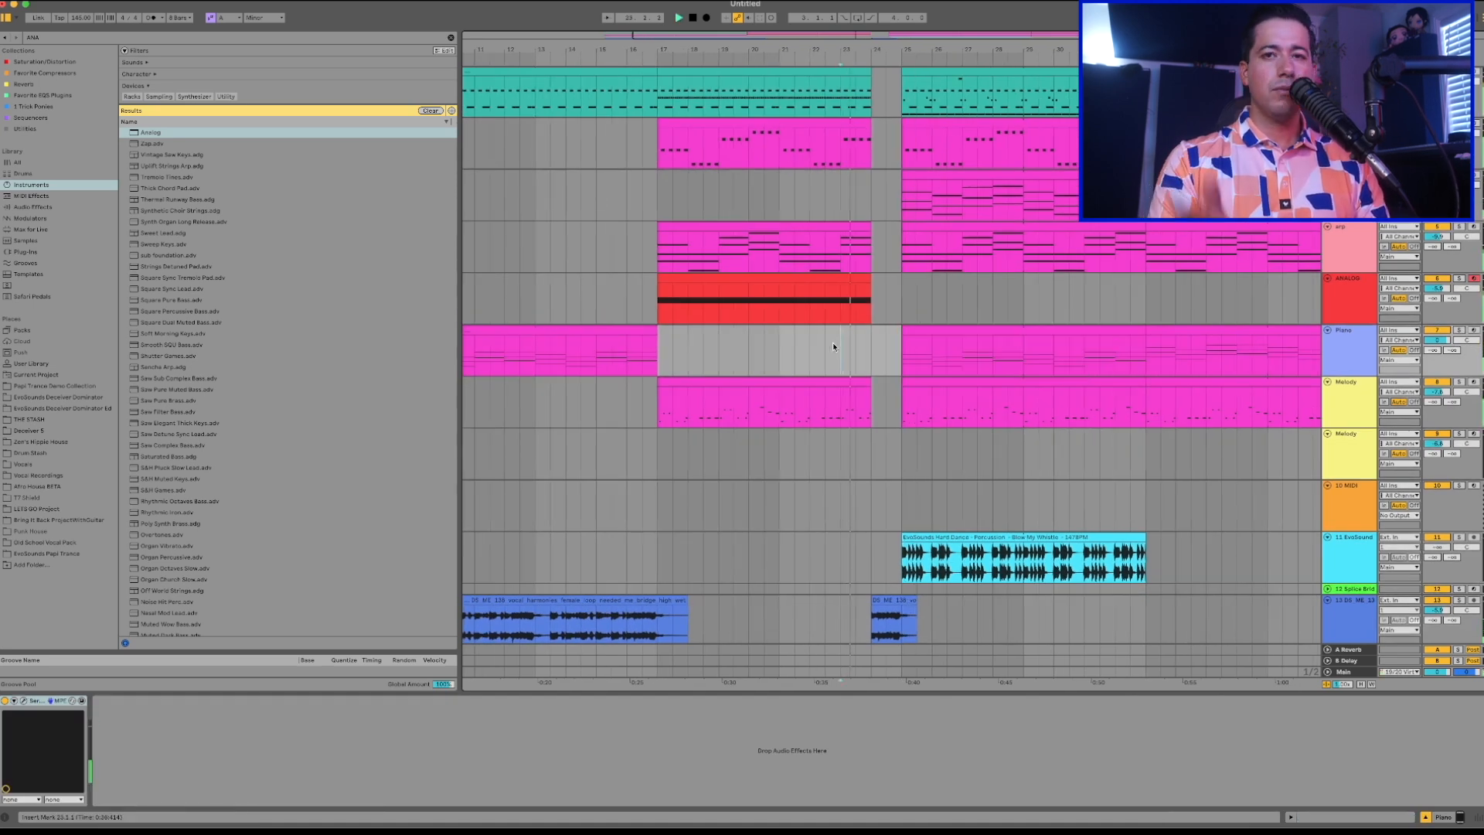
scroll(827, 351, up, 2)
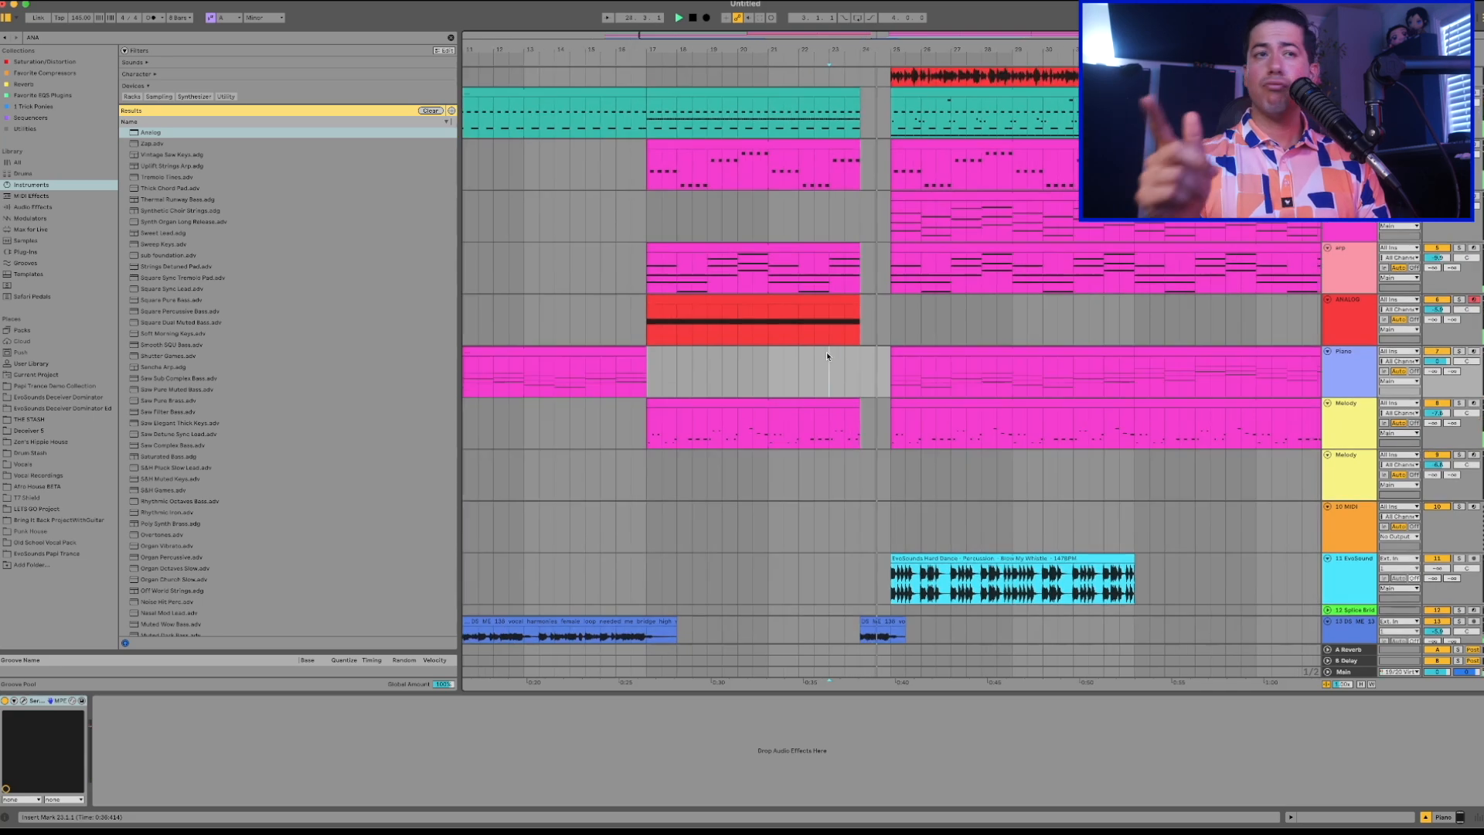
scroll(1298, 312, down, 1)
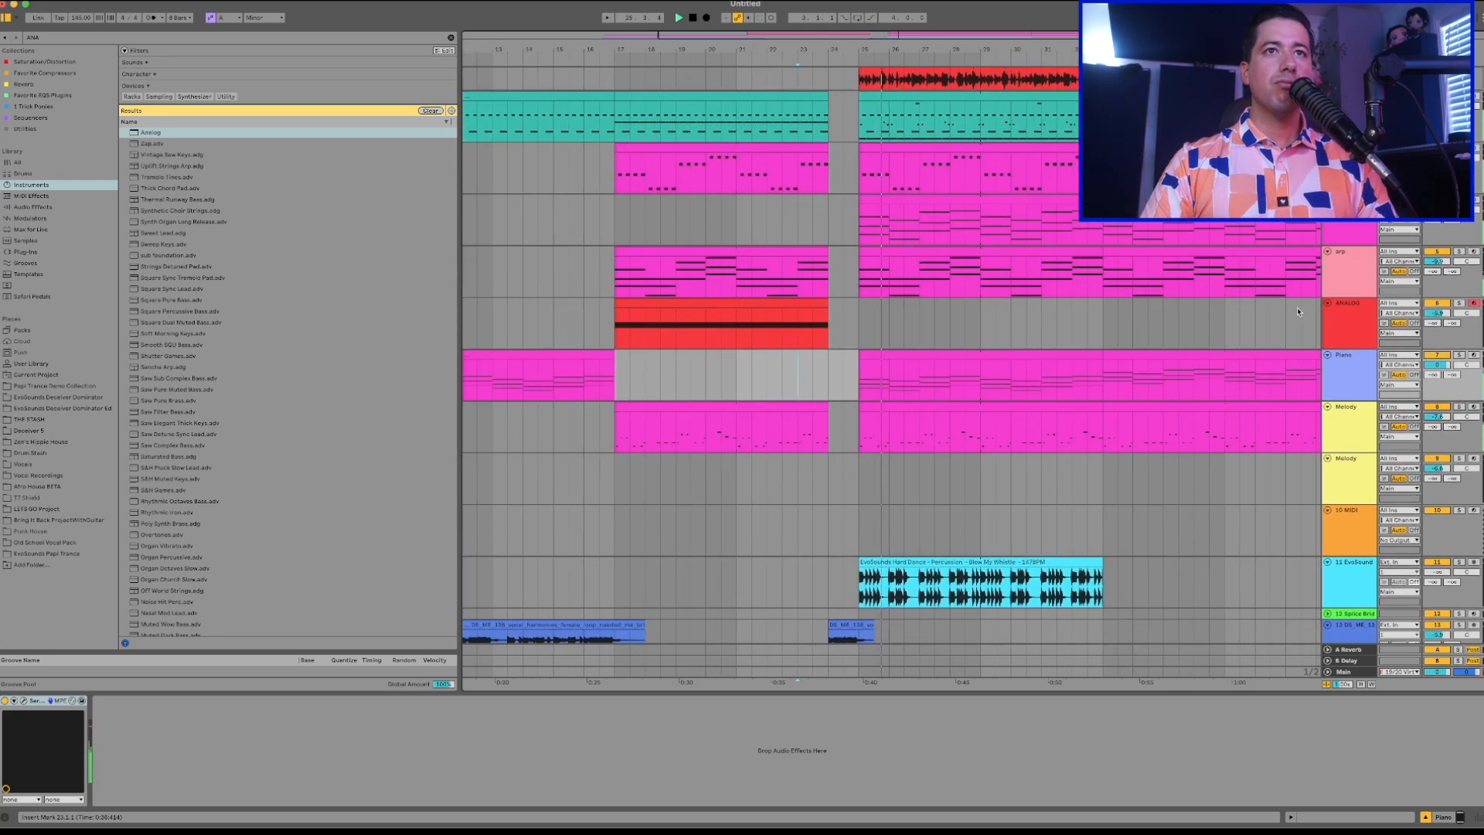
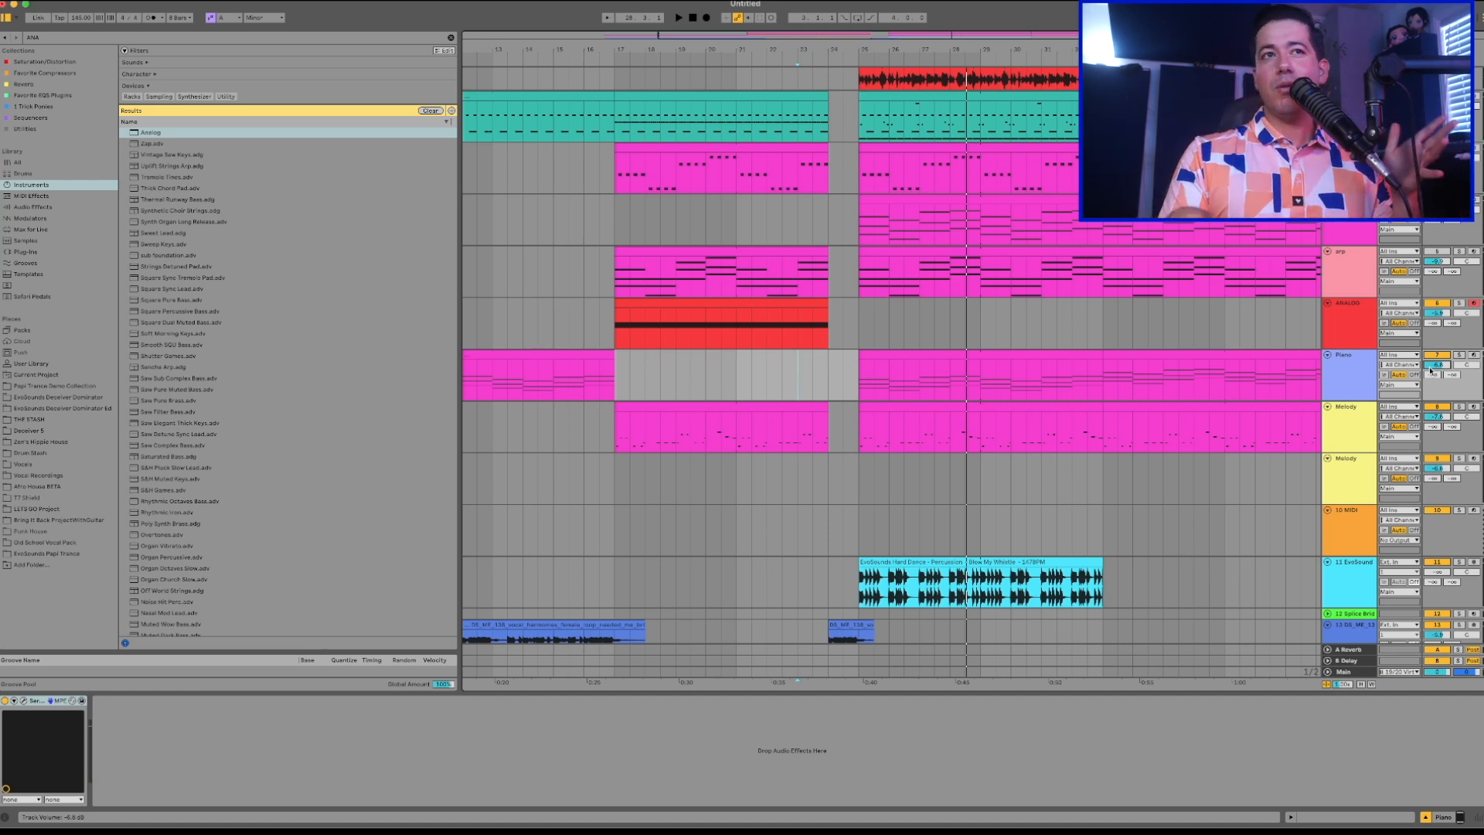
Duplicate the Piano clip from bars 9–17 into bars 17–25.
scroll(1136, 357, left, 5)
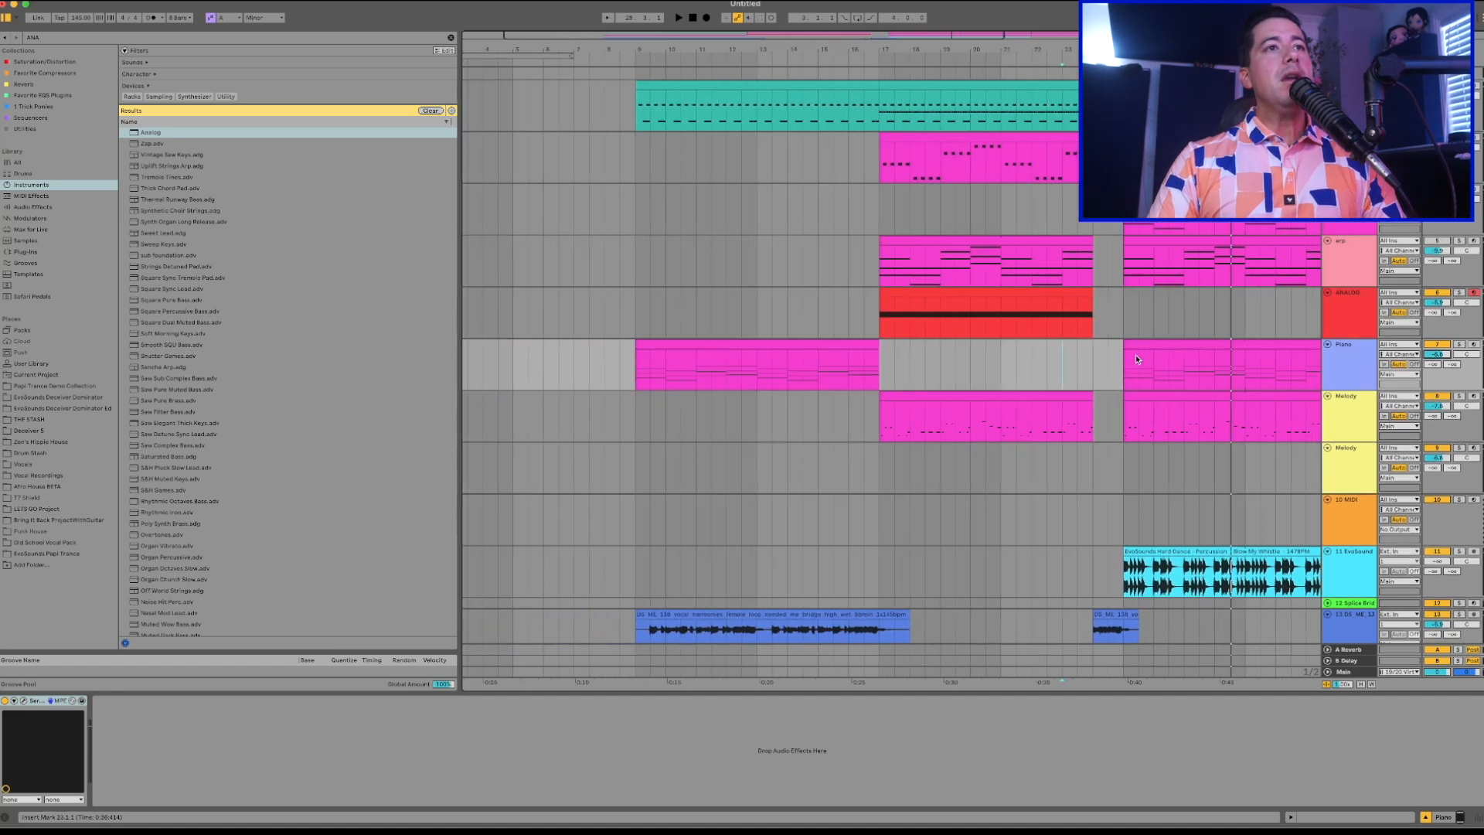
click(732, 355)
key(space)
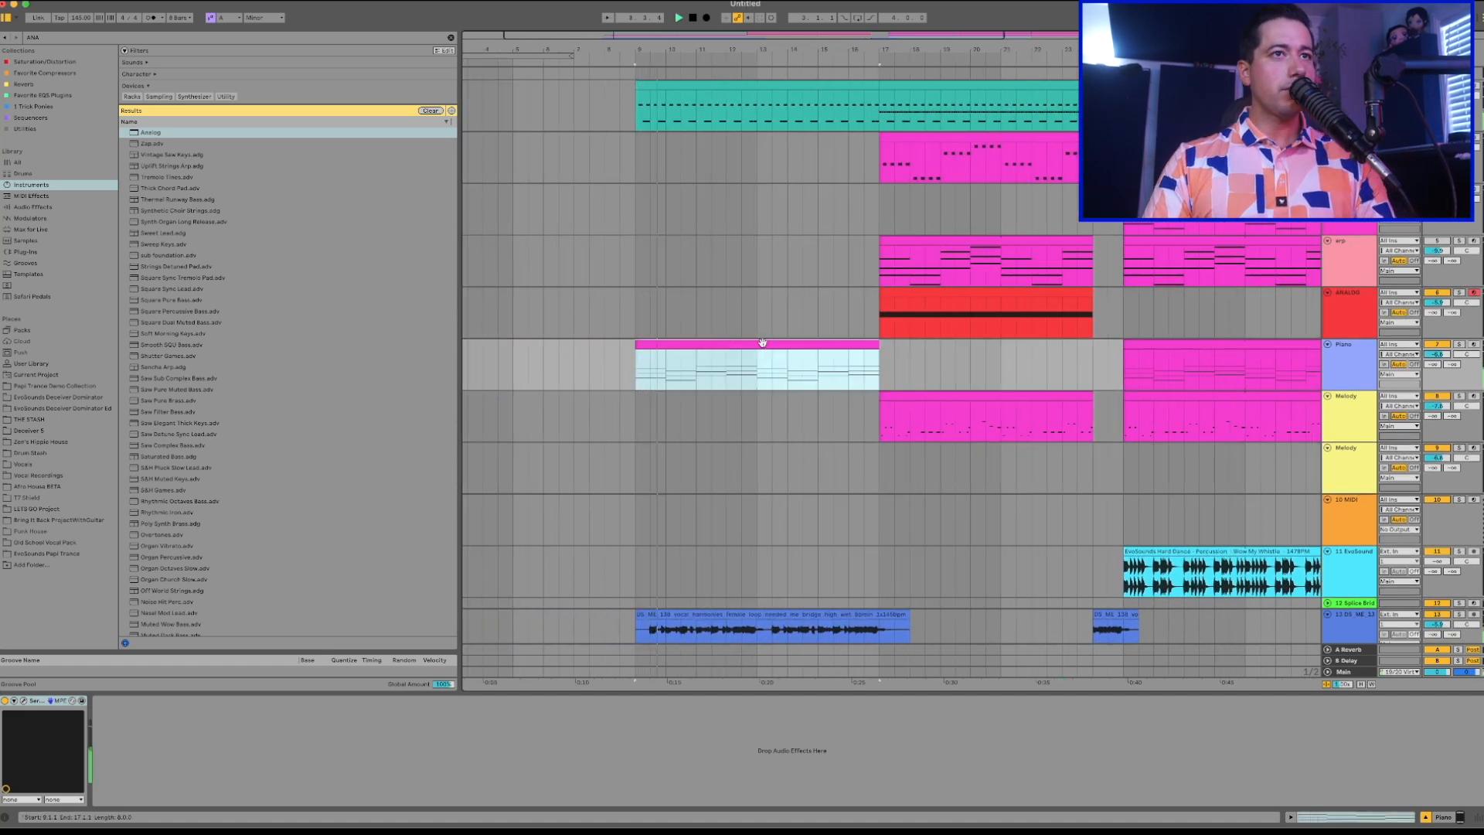
key(ctrl+d)
Move the long vocal harmonies clip one bar earlier to start at bar 8, play it back and open the clip.
scroll(837, 371, down, 3)
key(space)
drag(706, 571, 669, 570)
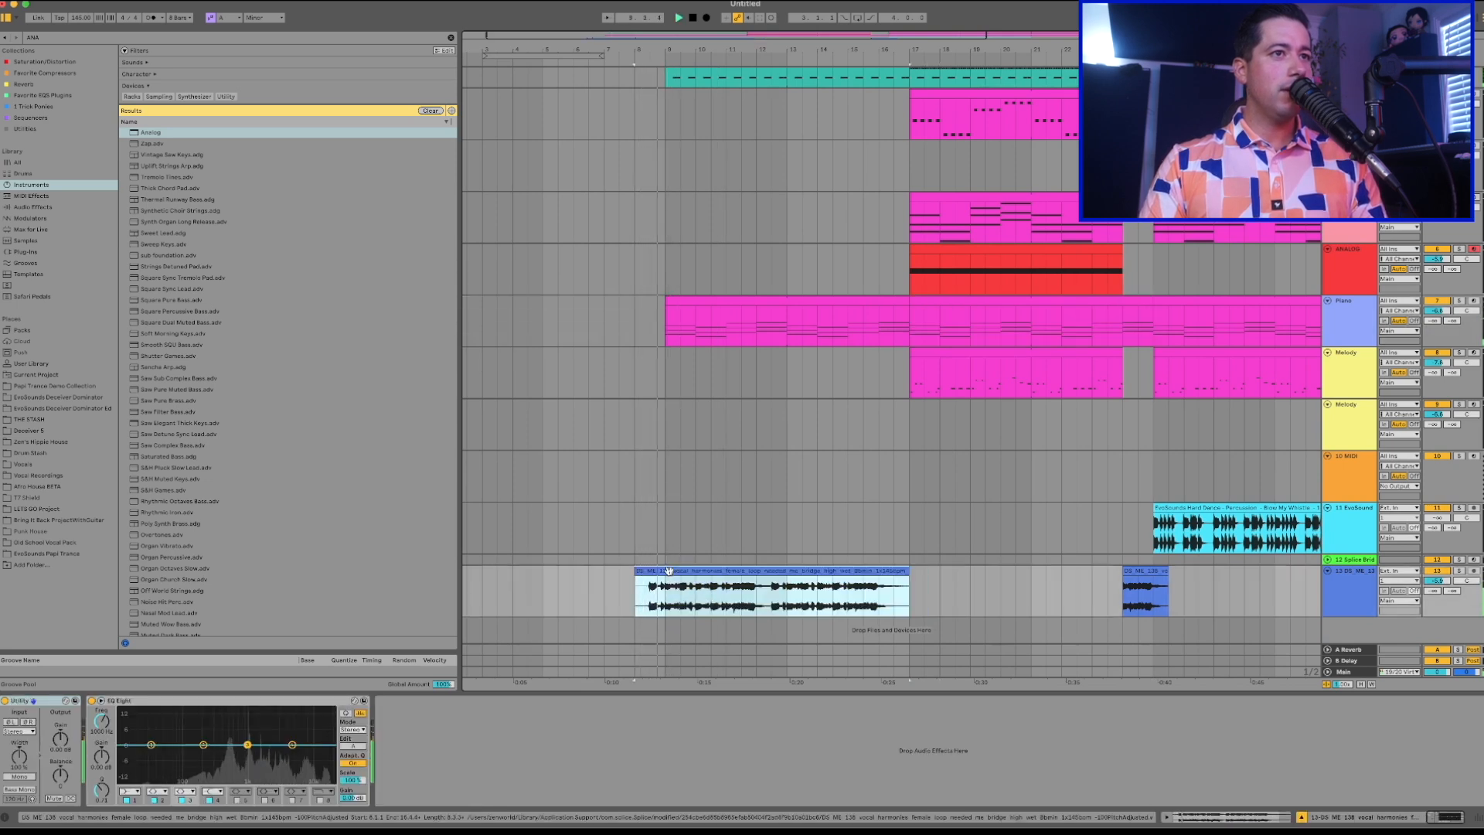
key(space)
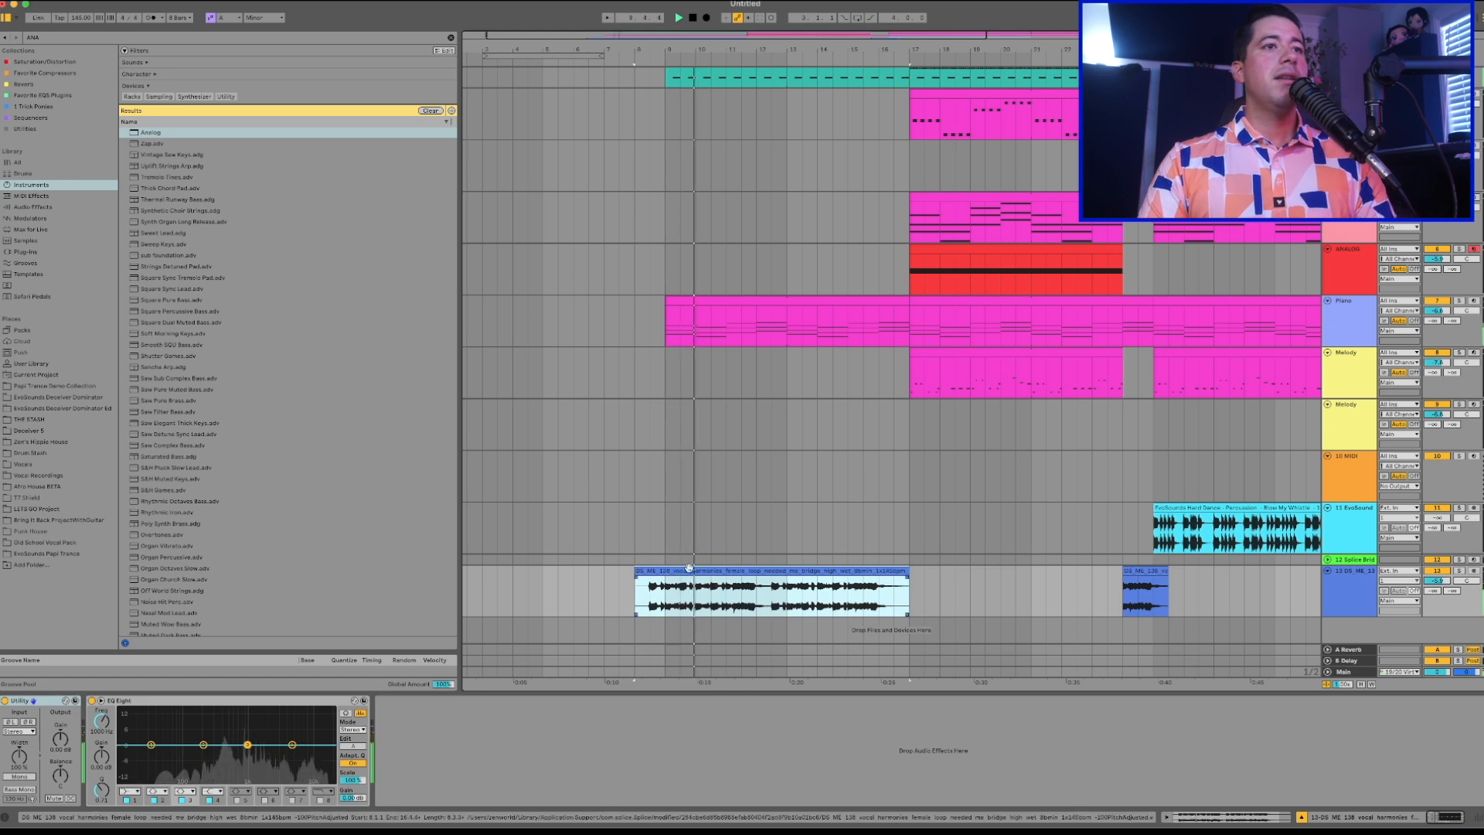
click(687, 571)
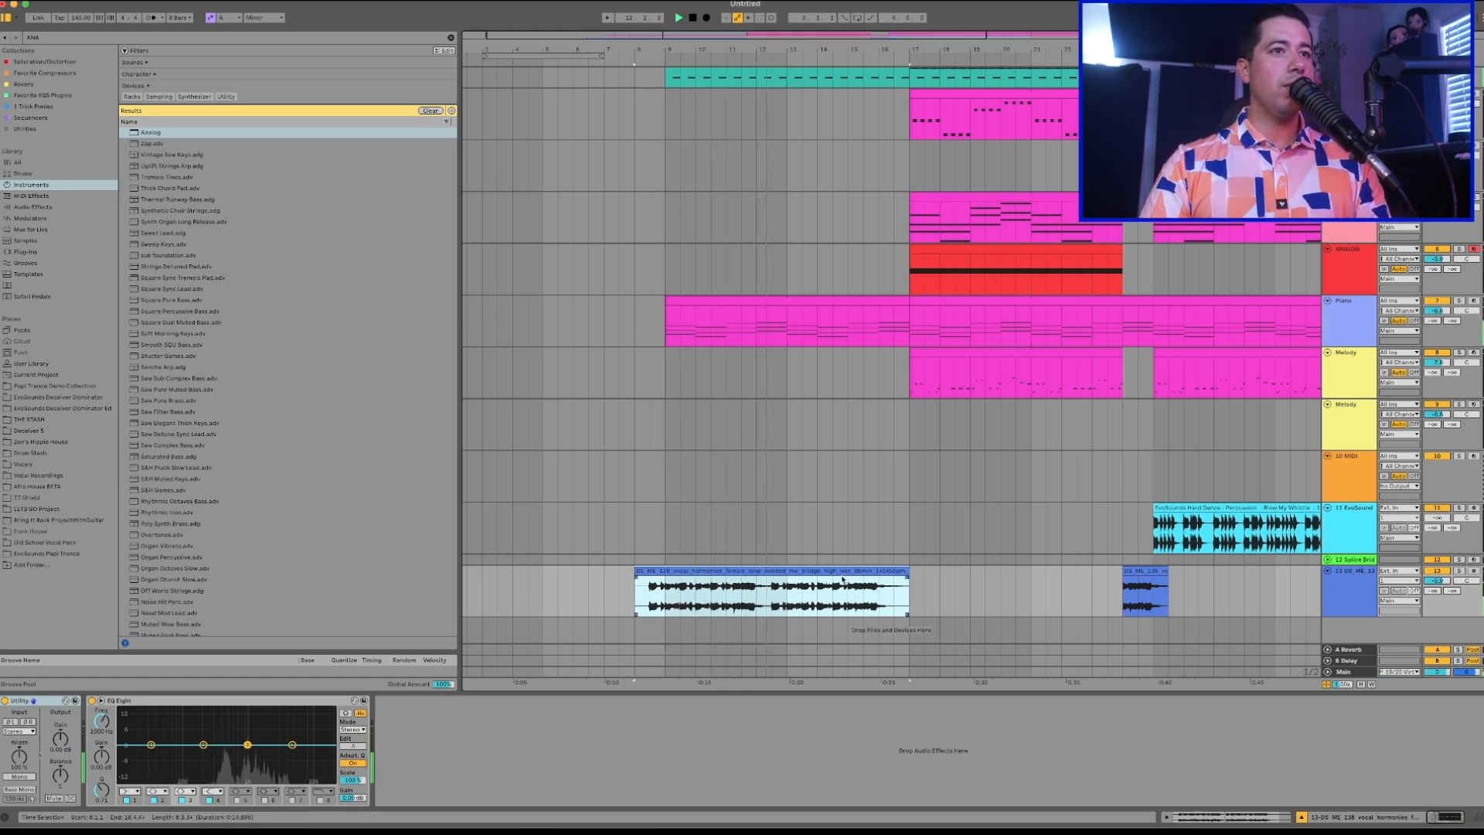
scroll(833, 570, right, 1)
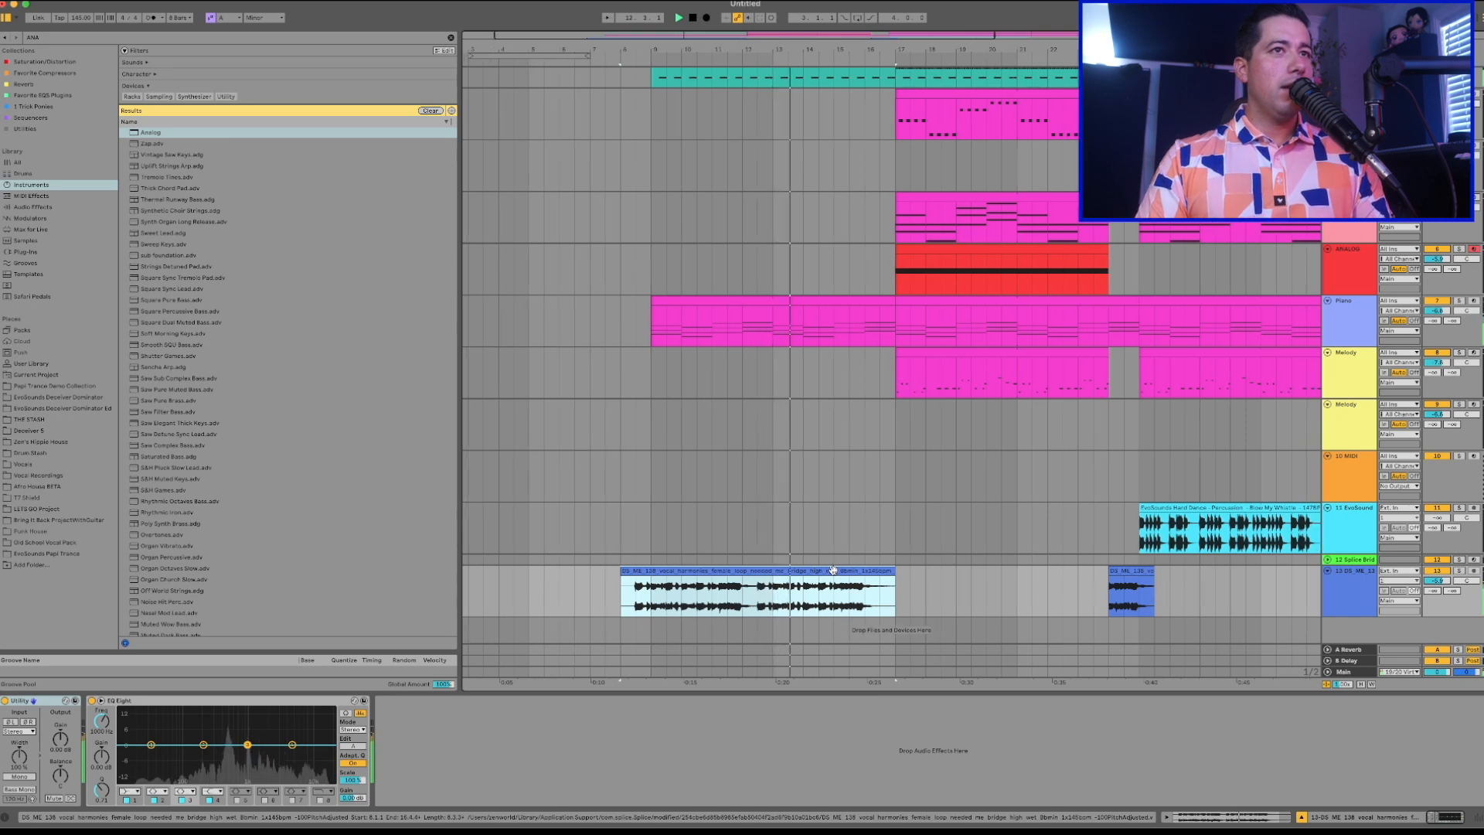
double_click(833, 570)
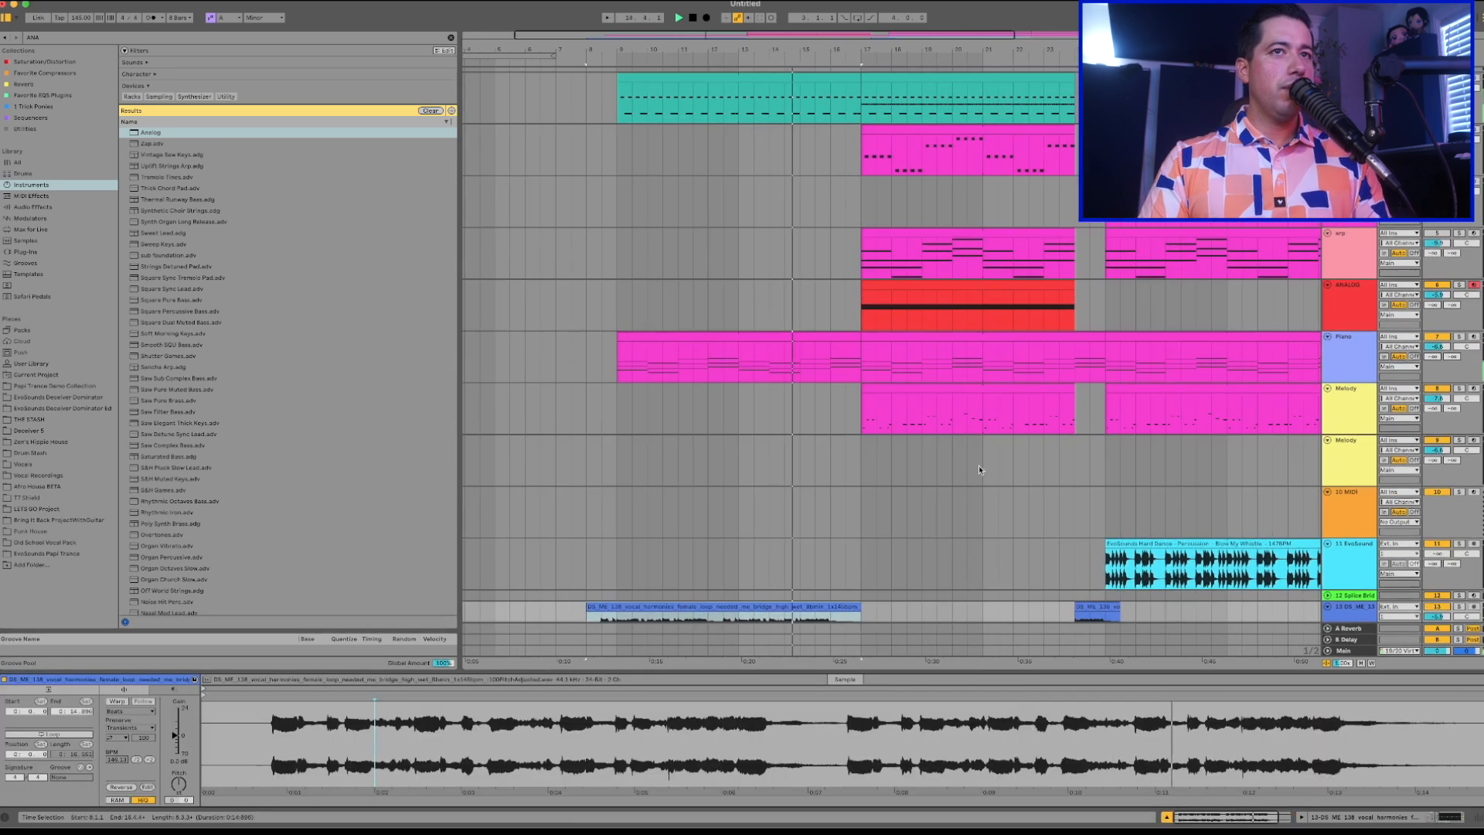
Play the transition into bar 17 and inspect the Melody, ANALOG, Stranger Pad, wavetable and arp tracks.
scroll(881, 398, up, 2)
scroll(872, 378, left, 1)
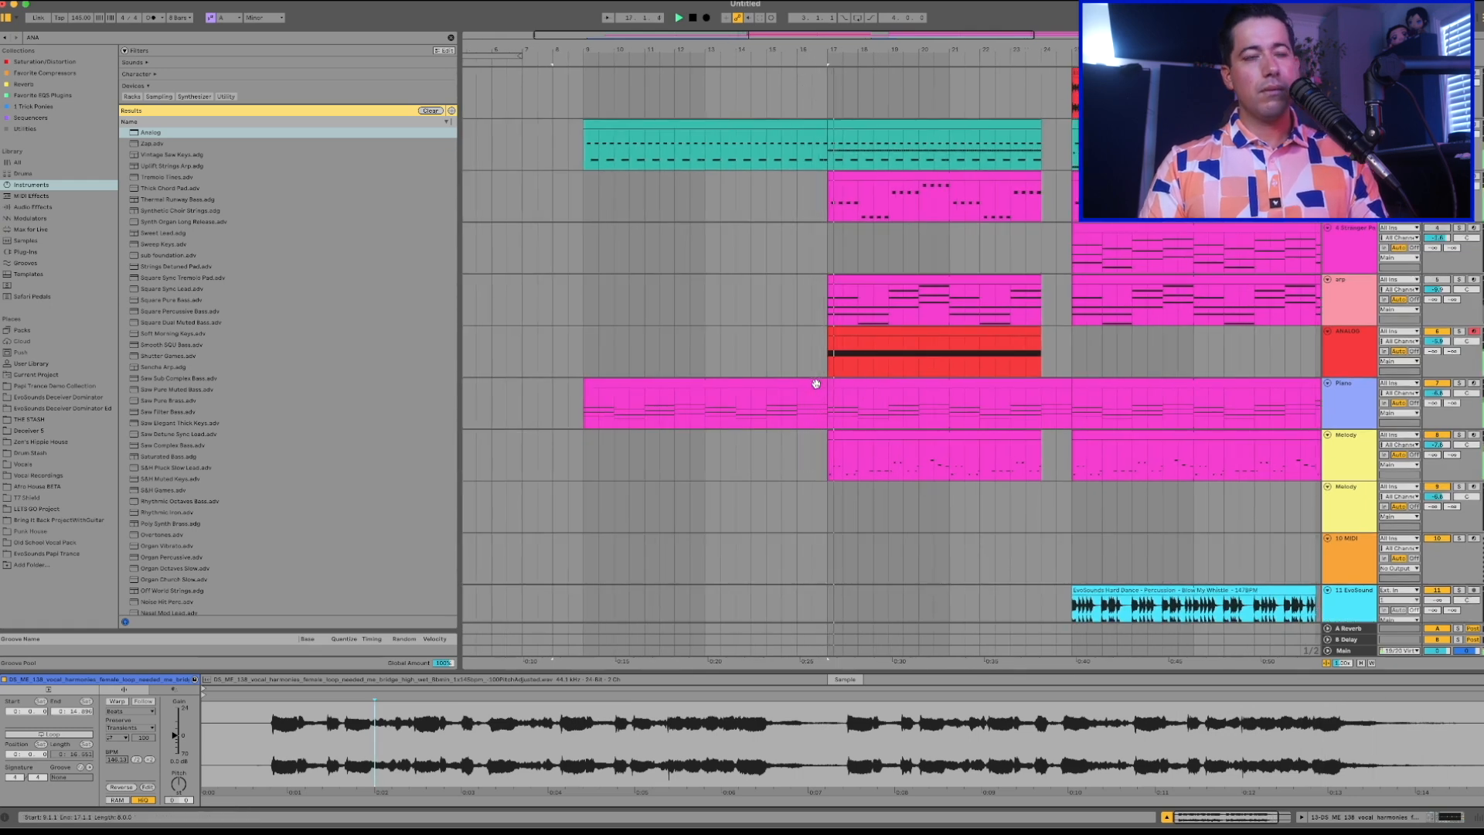
click(831, 442)
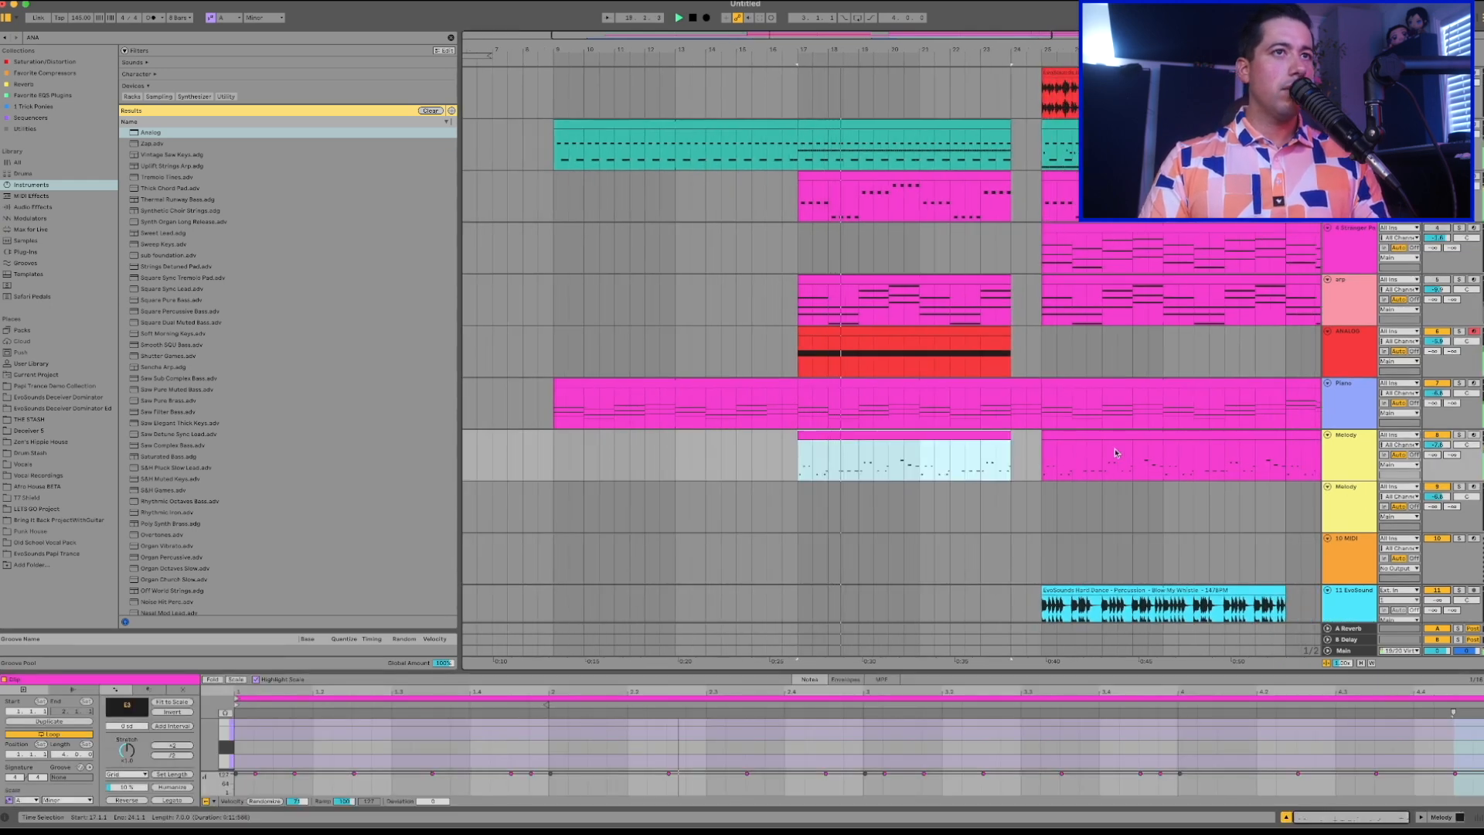
click(828, 332)
click(834, 270)
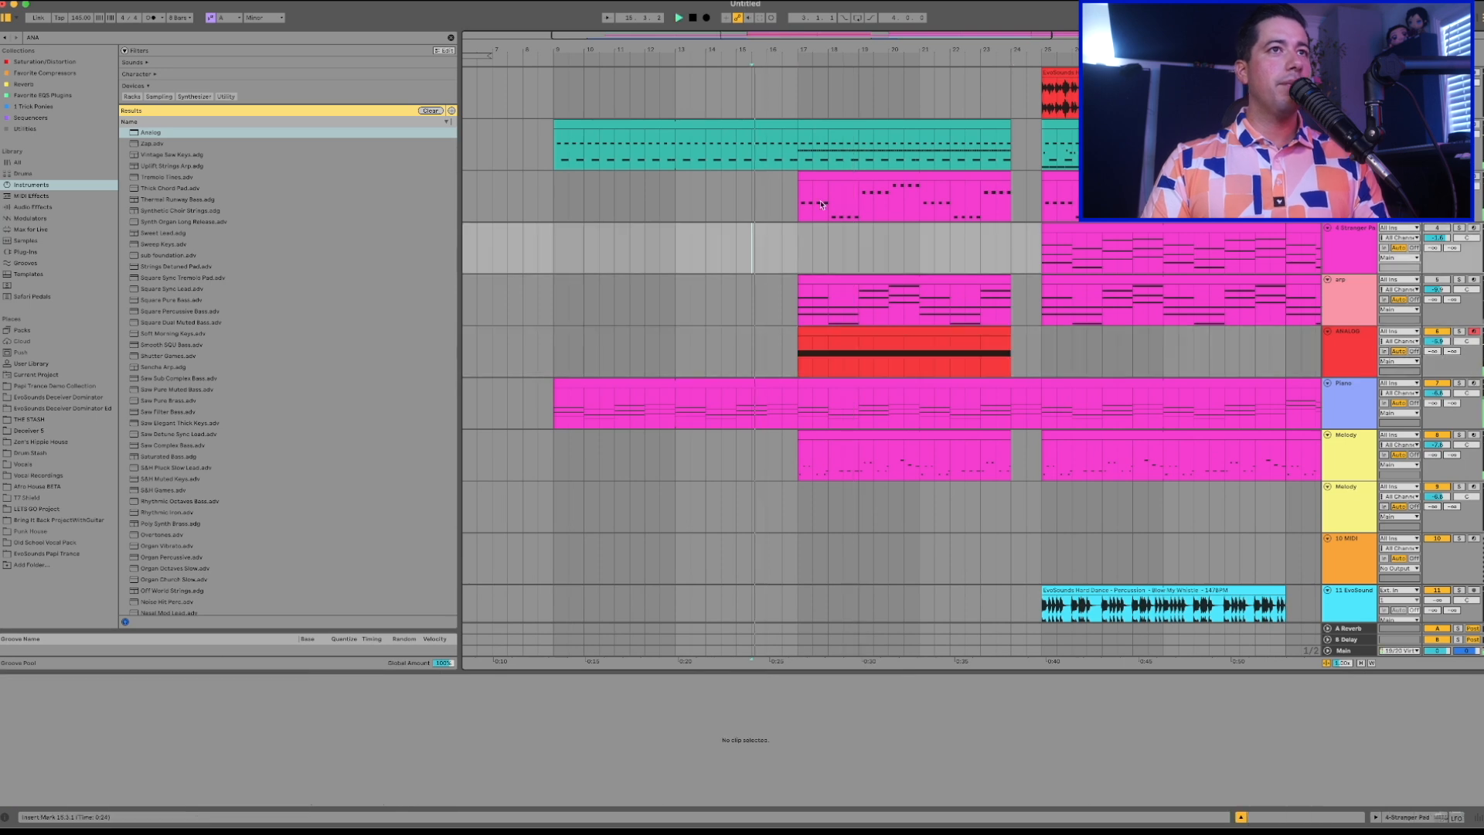
click(835, 183)
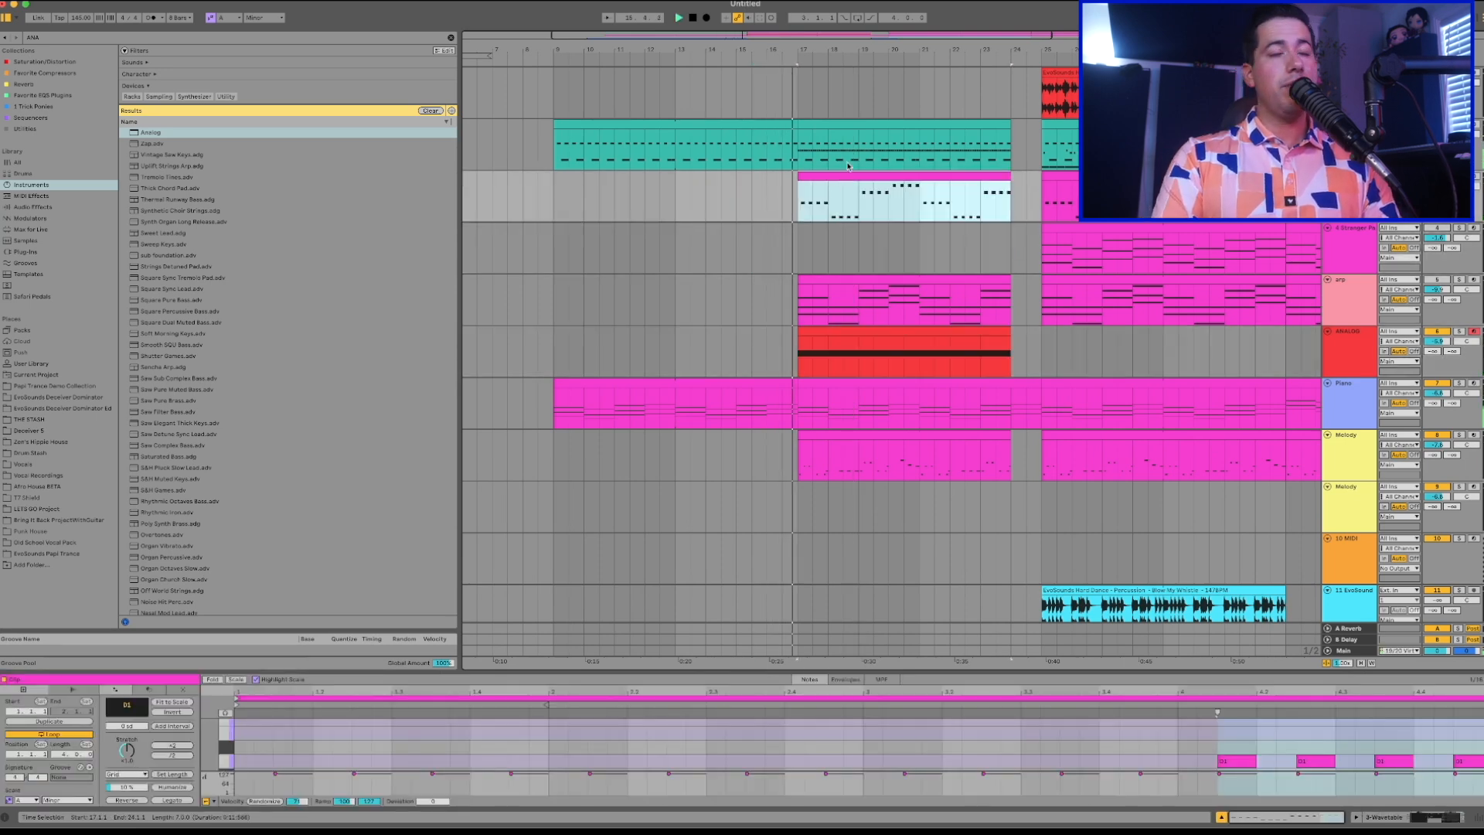
click(876, 280)
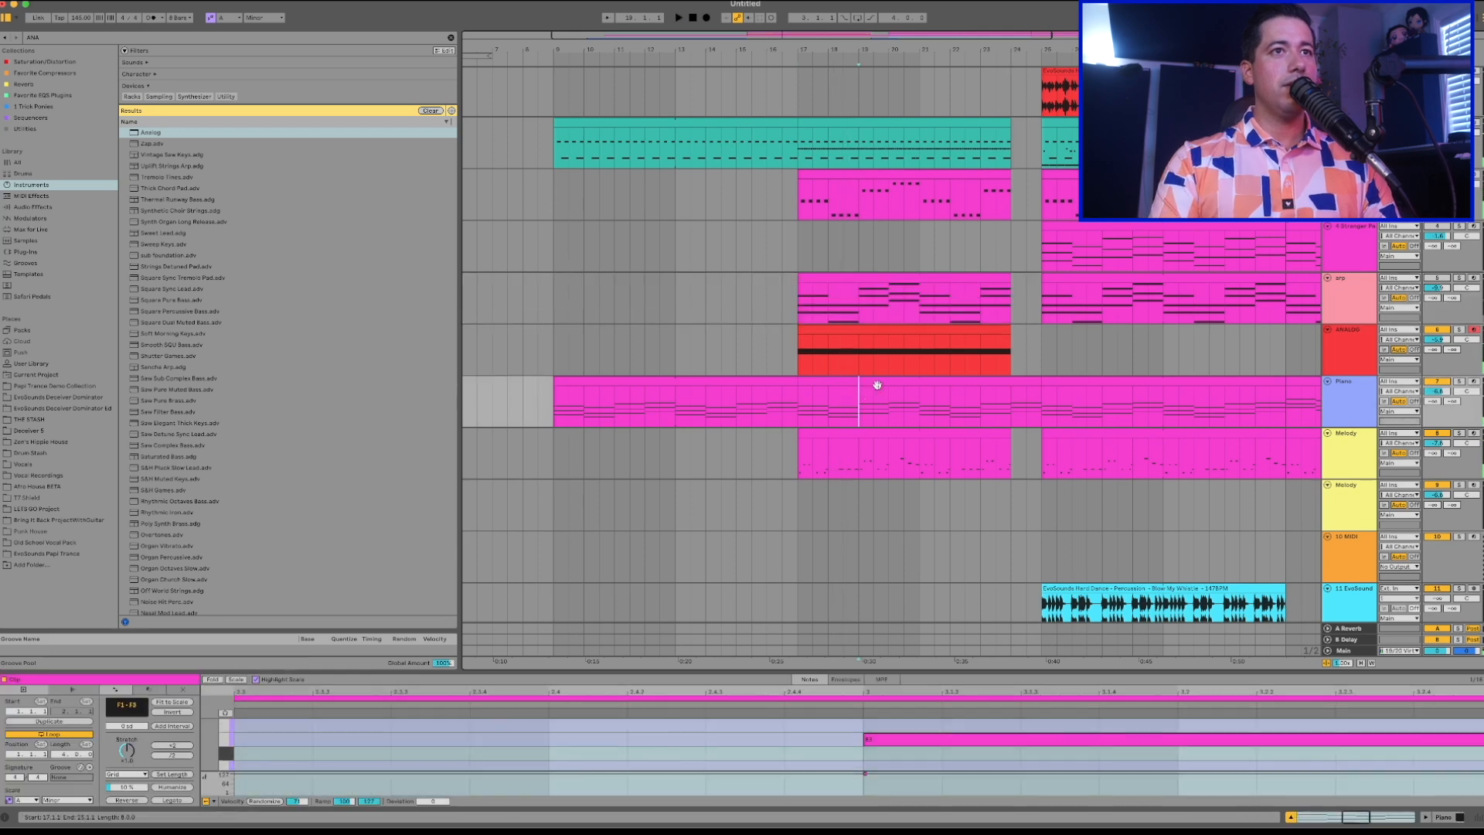
Delete the Piano clip between bars 17 and 25 and play the transition from bar 16.
click(867, 393)
key(Delete)
click(767, 323)
key(space)
scroll(766, 323, down, 2)
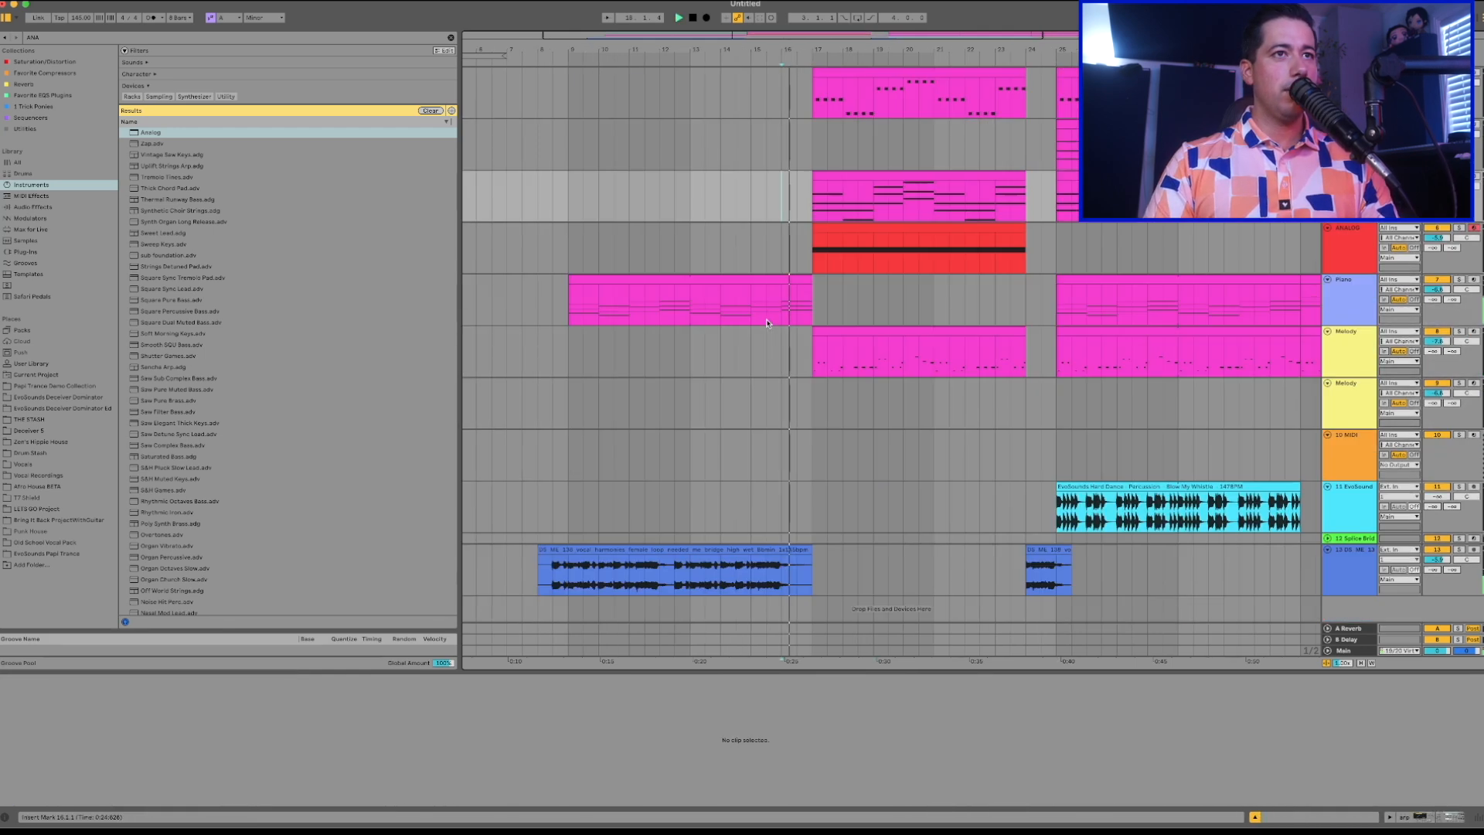
Add a new audio track below the vocal harmonies track and name it "crash".
click(1355, 591)
key(super+t)
text(crash)
key(Return)
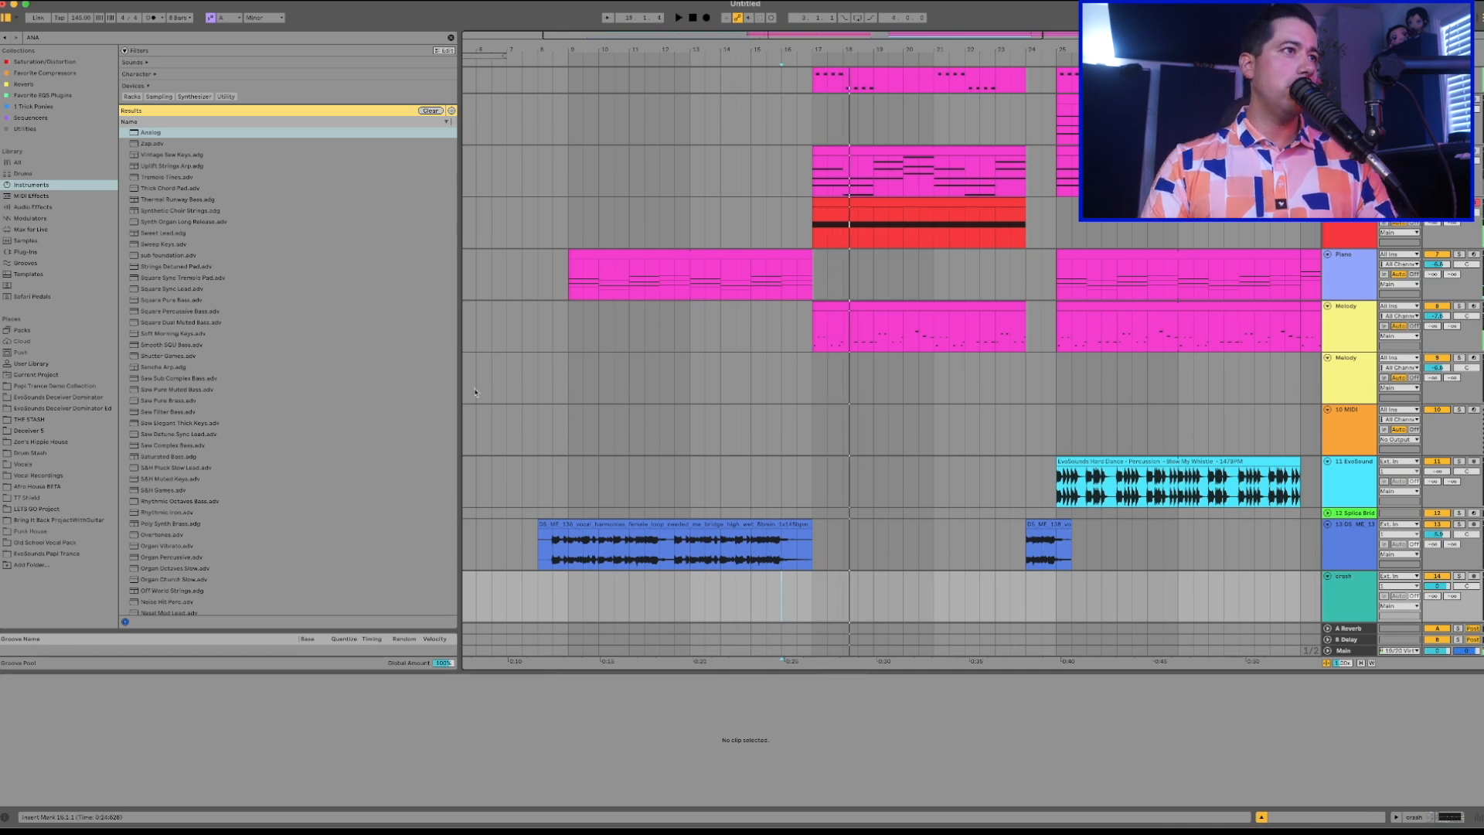
Clear the browser search and open the Sound Library in the Papi Trance Demo Collection.
click(61, 397)
click(43, 390)
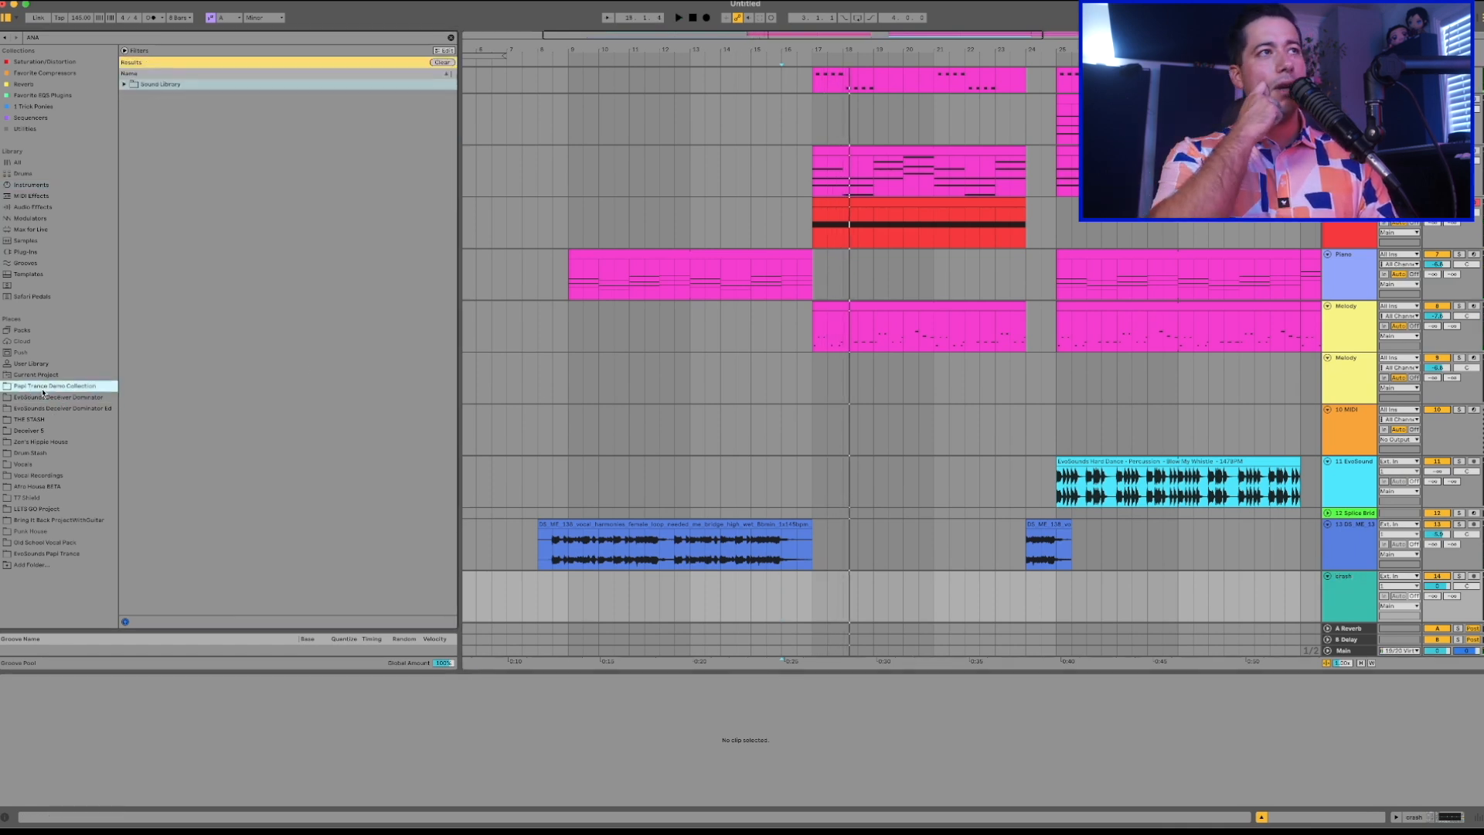
click(453, 38)
click(125, 85)
click(210, 95)
Preview the cymbal and crash samples and place the Crashes - Glory 147BPM sample on the crash track at bar 17.
key(Down)
key(Down)
click(292, 176)
click(297, 165)
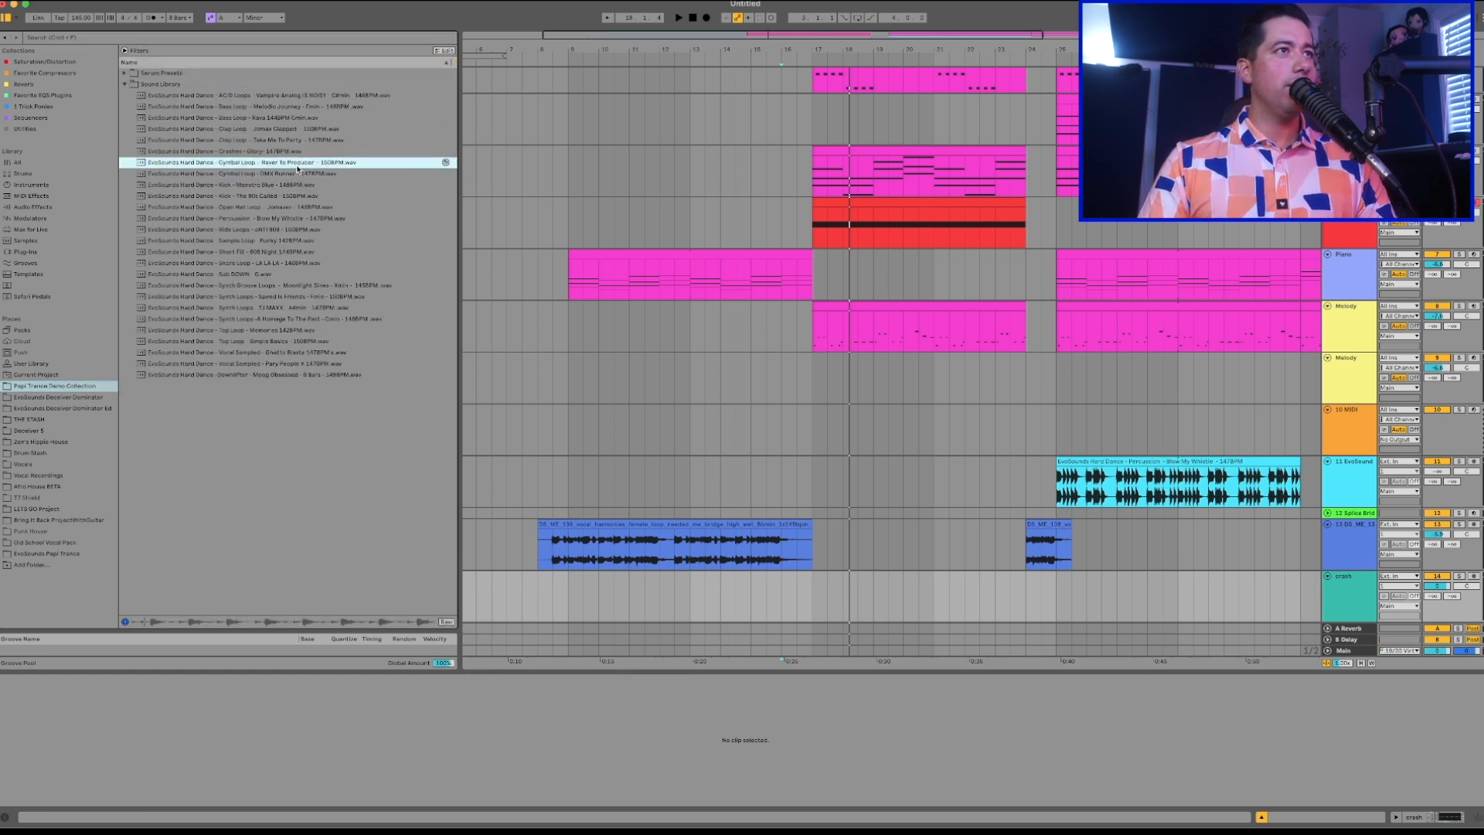
click(284, 153)
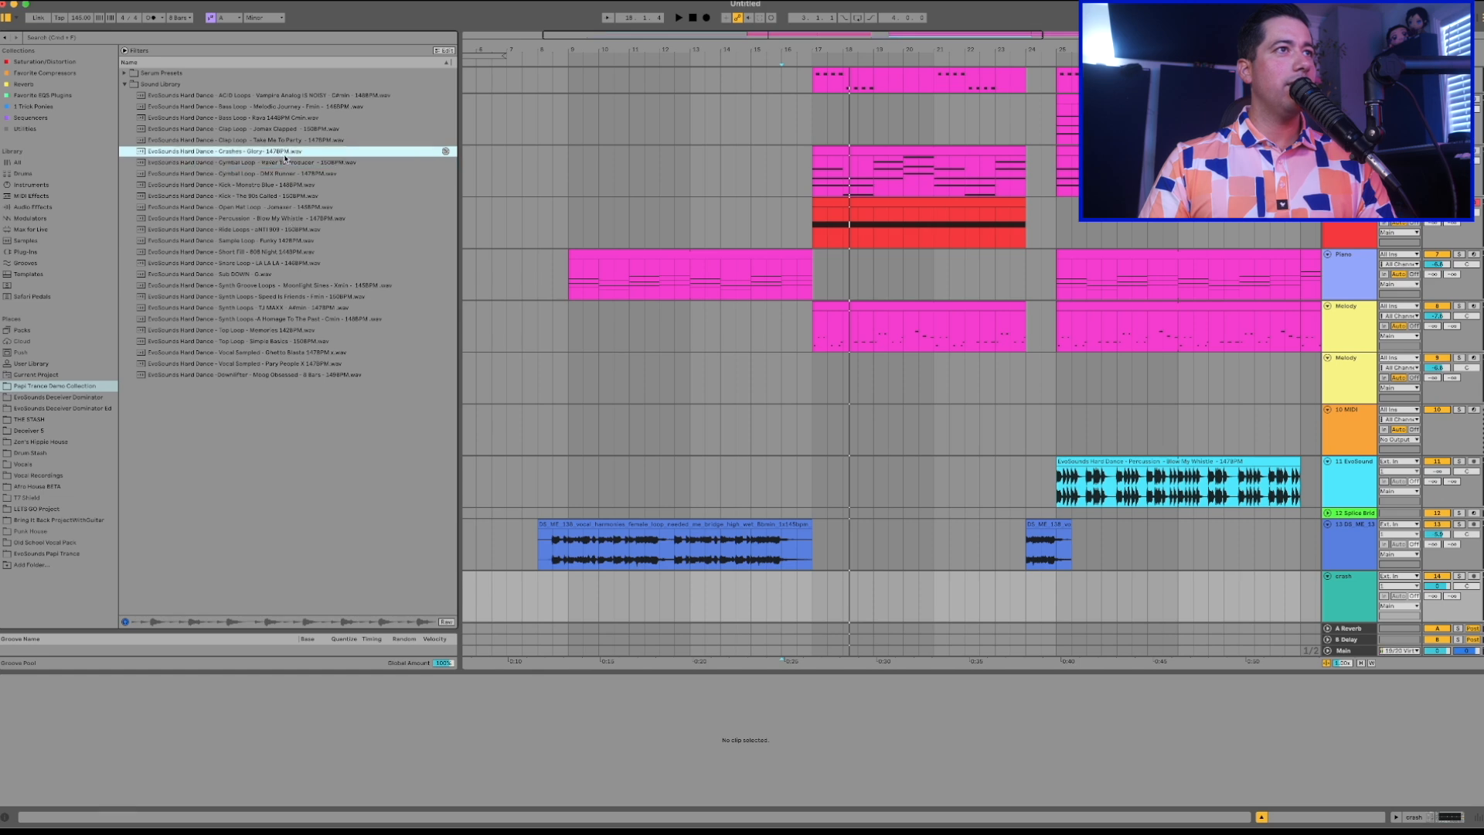
drag(260, 155, 811, 594)
Play from bar 15, lower the crash track's volume and turn off warping for the crash clip.
click(778, 591)
key(space)
drag(1436, 583, 1436, 587)
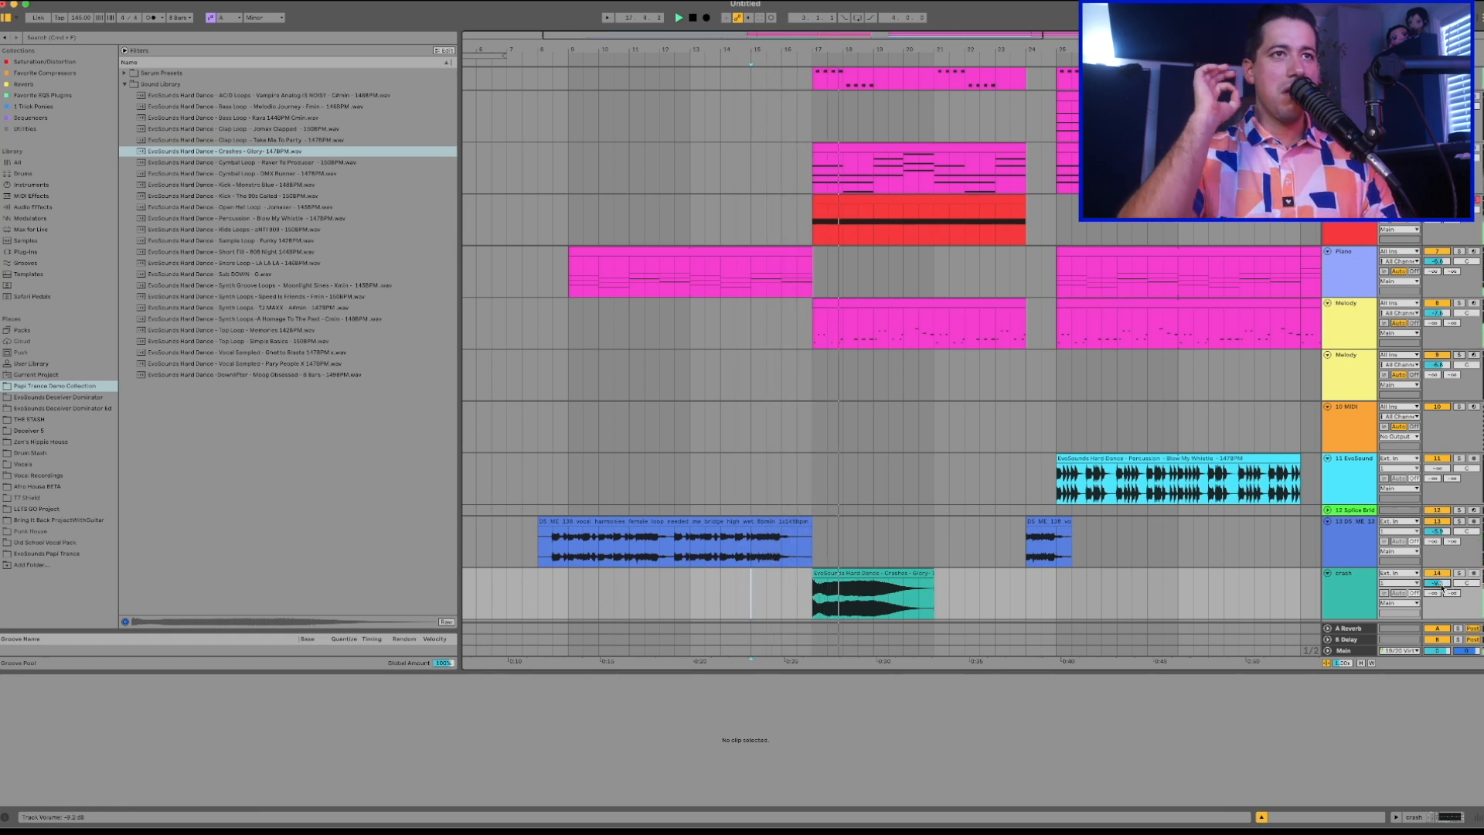
click(825, 589)
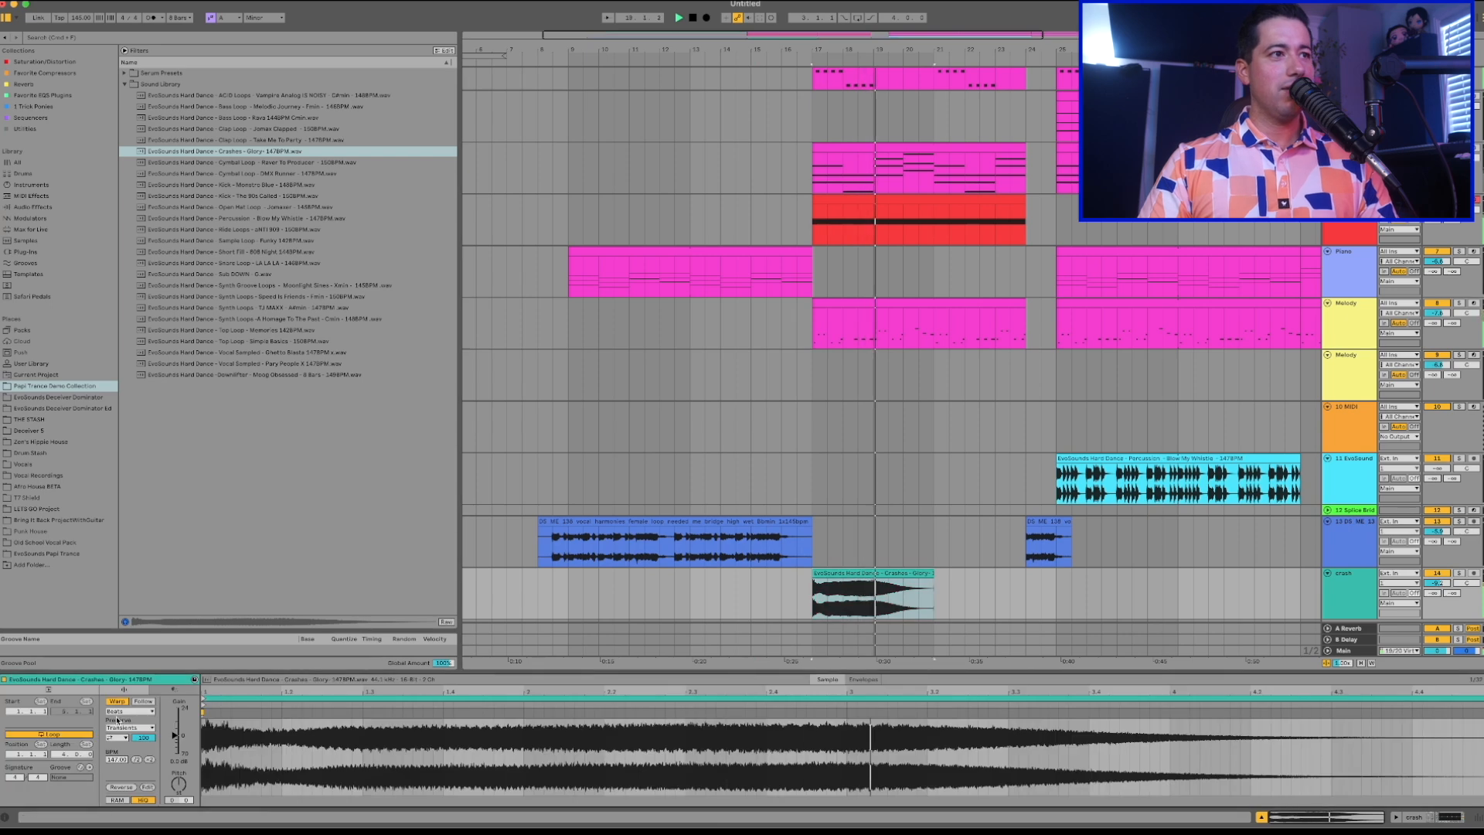
drag(1436, 583, 1437, 587)
scroll(1391, 408, up, 3)
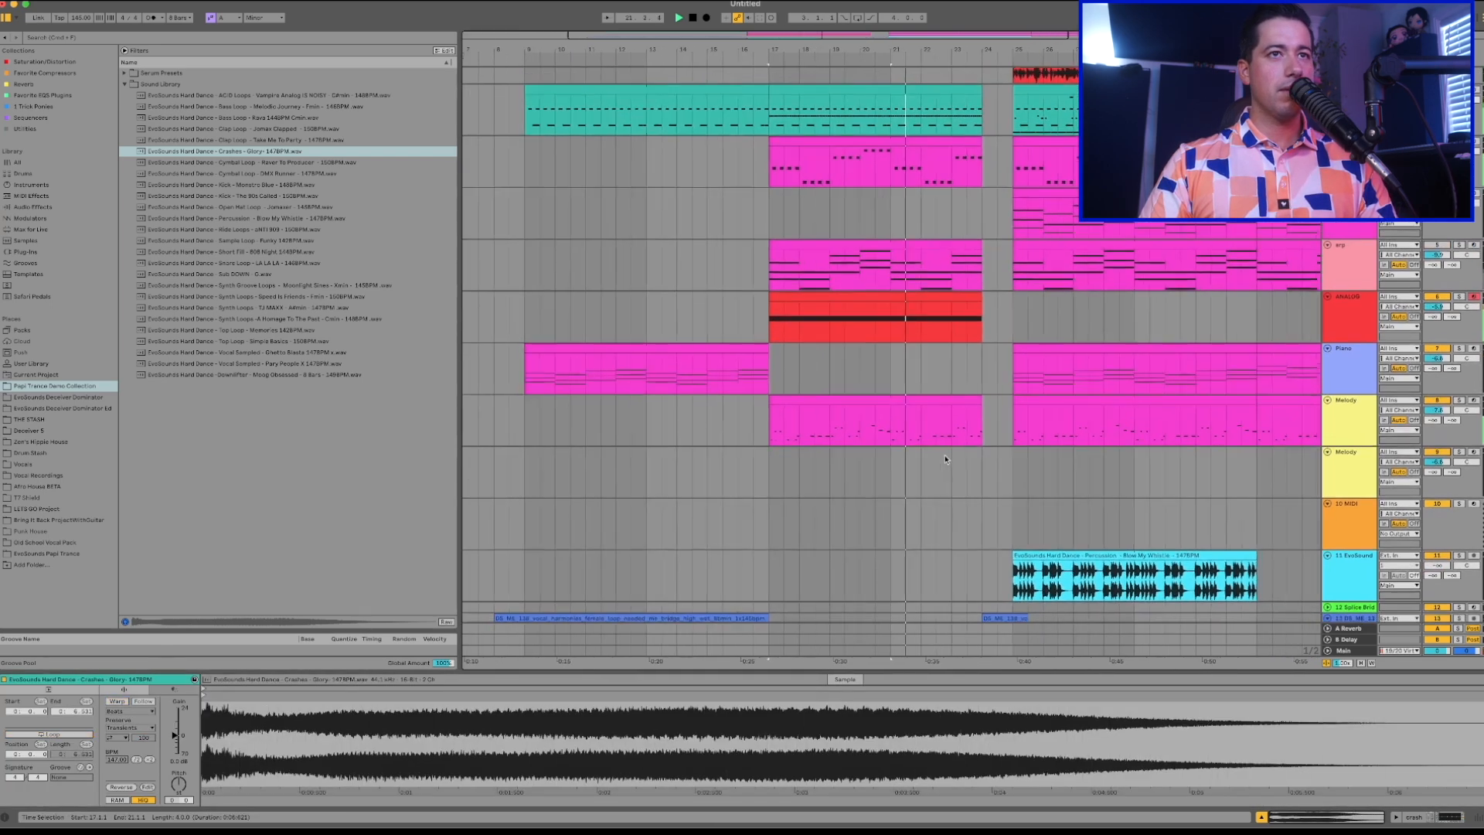
Lower the peak of the ANALOG track's F1 Freq automation at bar 24 while playing the build-up.
click(1368, 413)
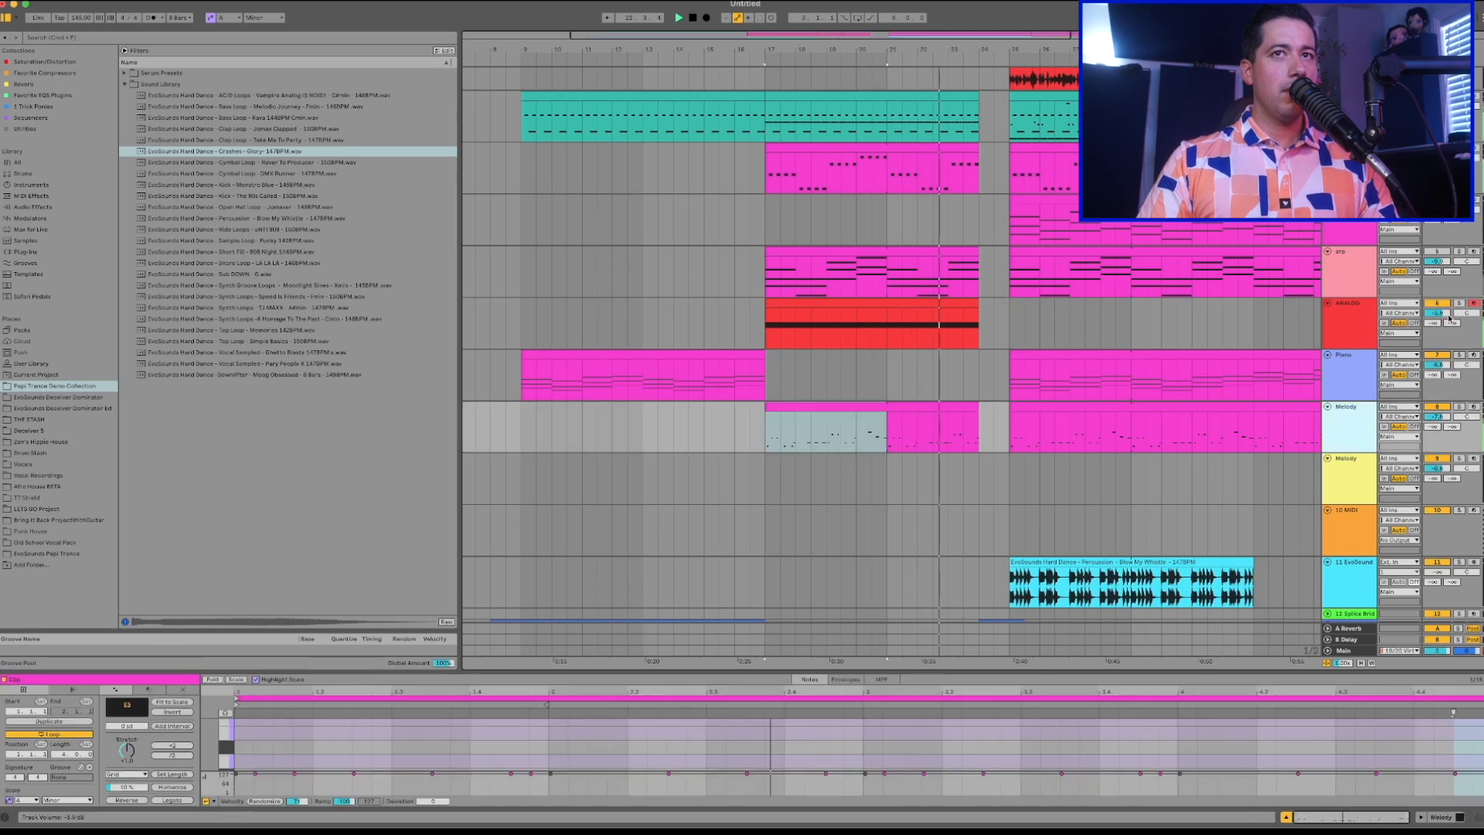
click(1343, 323)
click(209, 721)
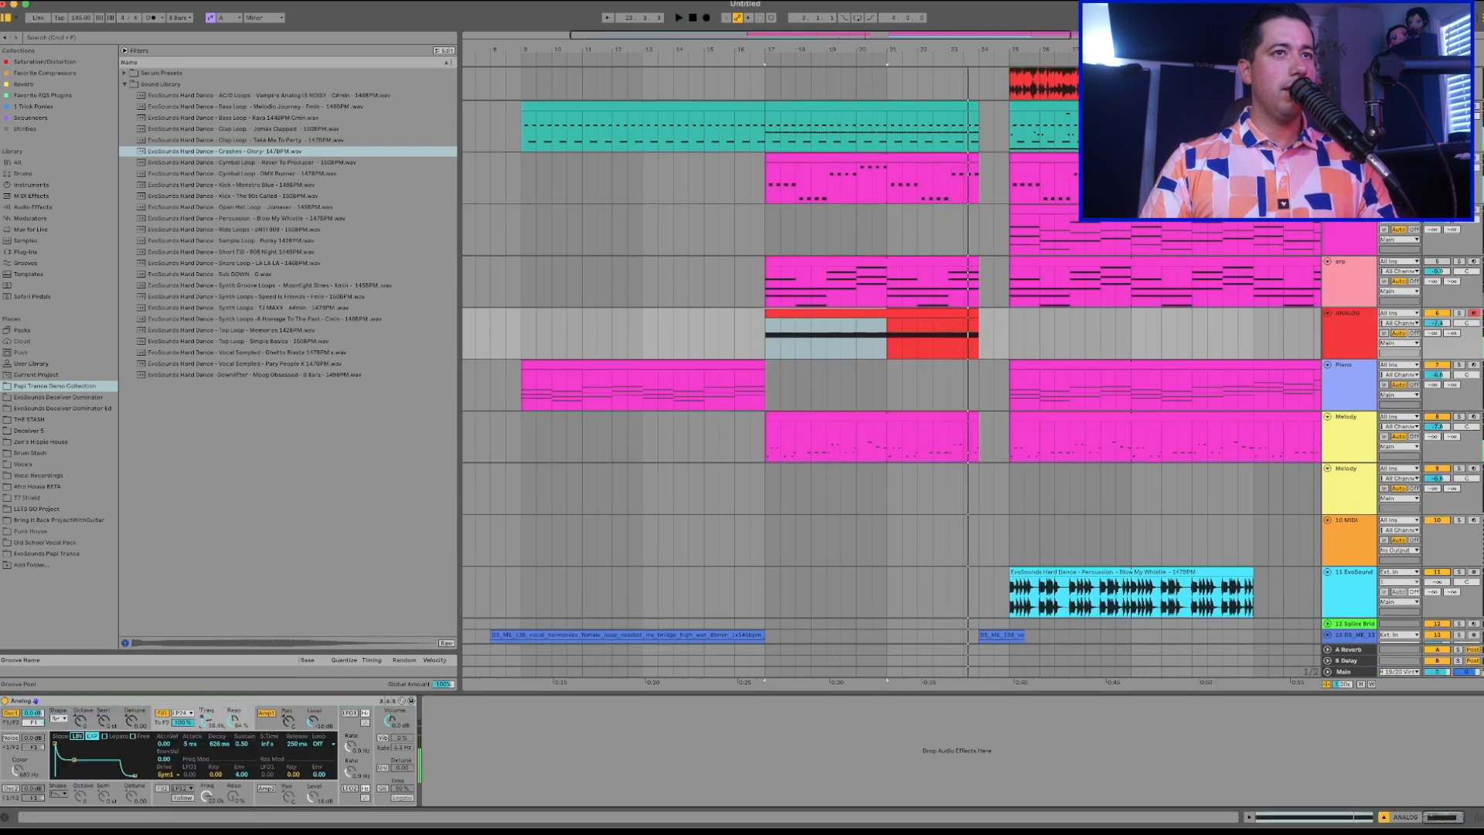
key(a)
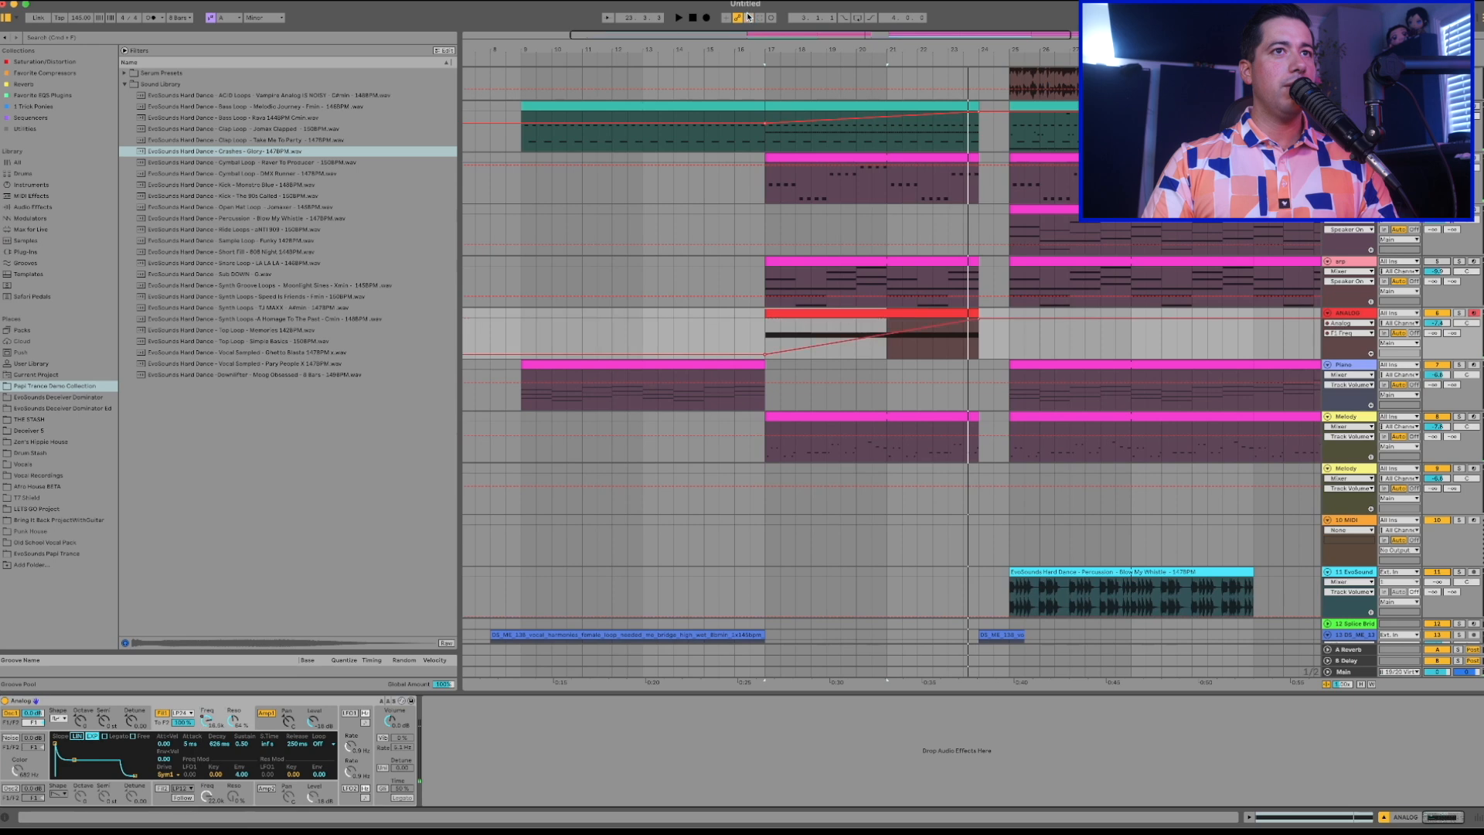
key(space)
drag(979, 318, 978, 330)
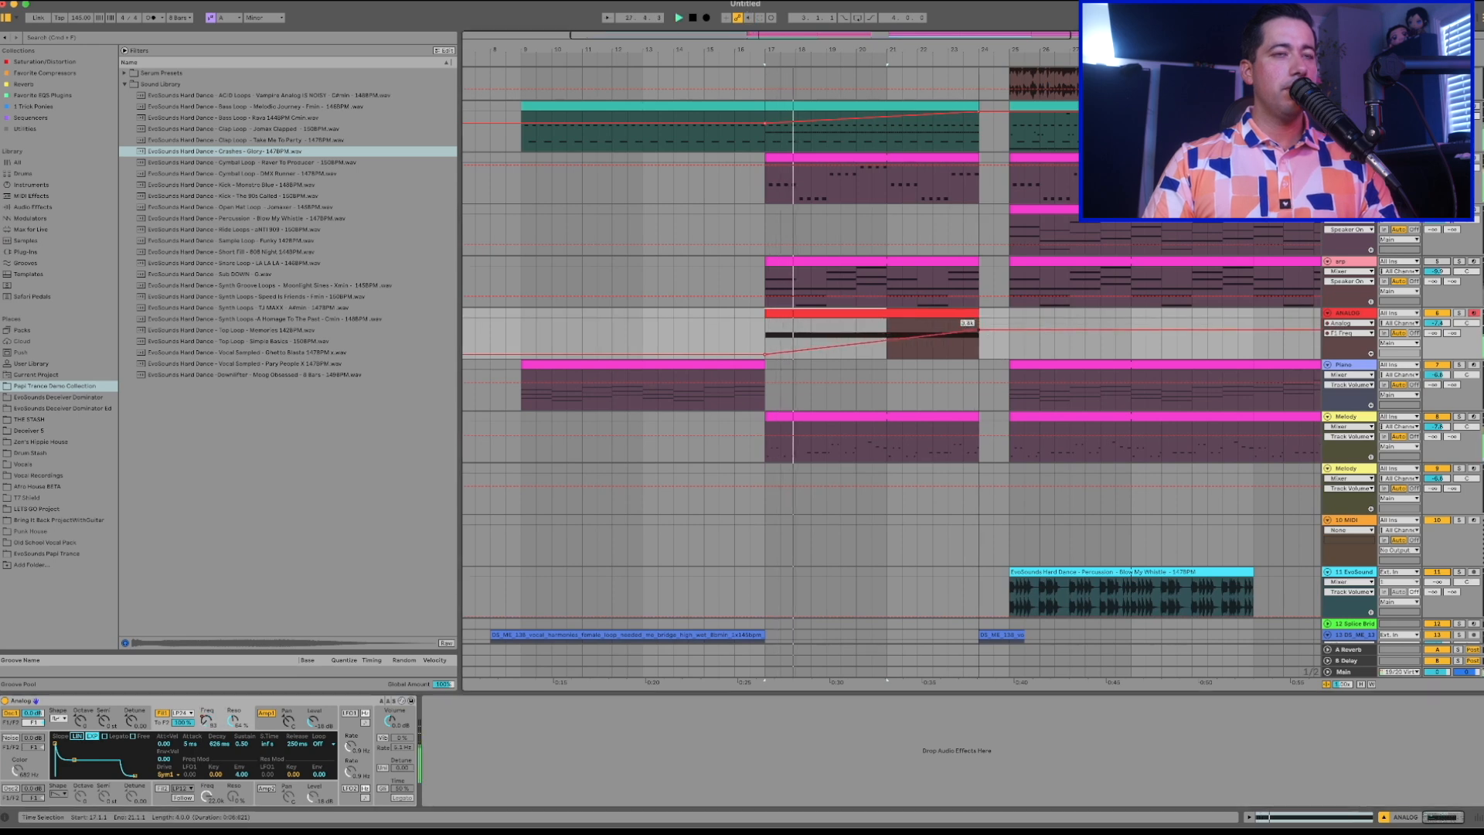
drag(765, 355, 765, 356)
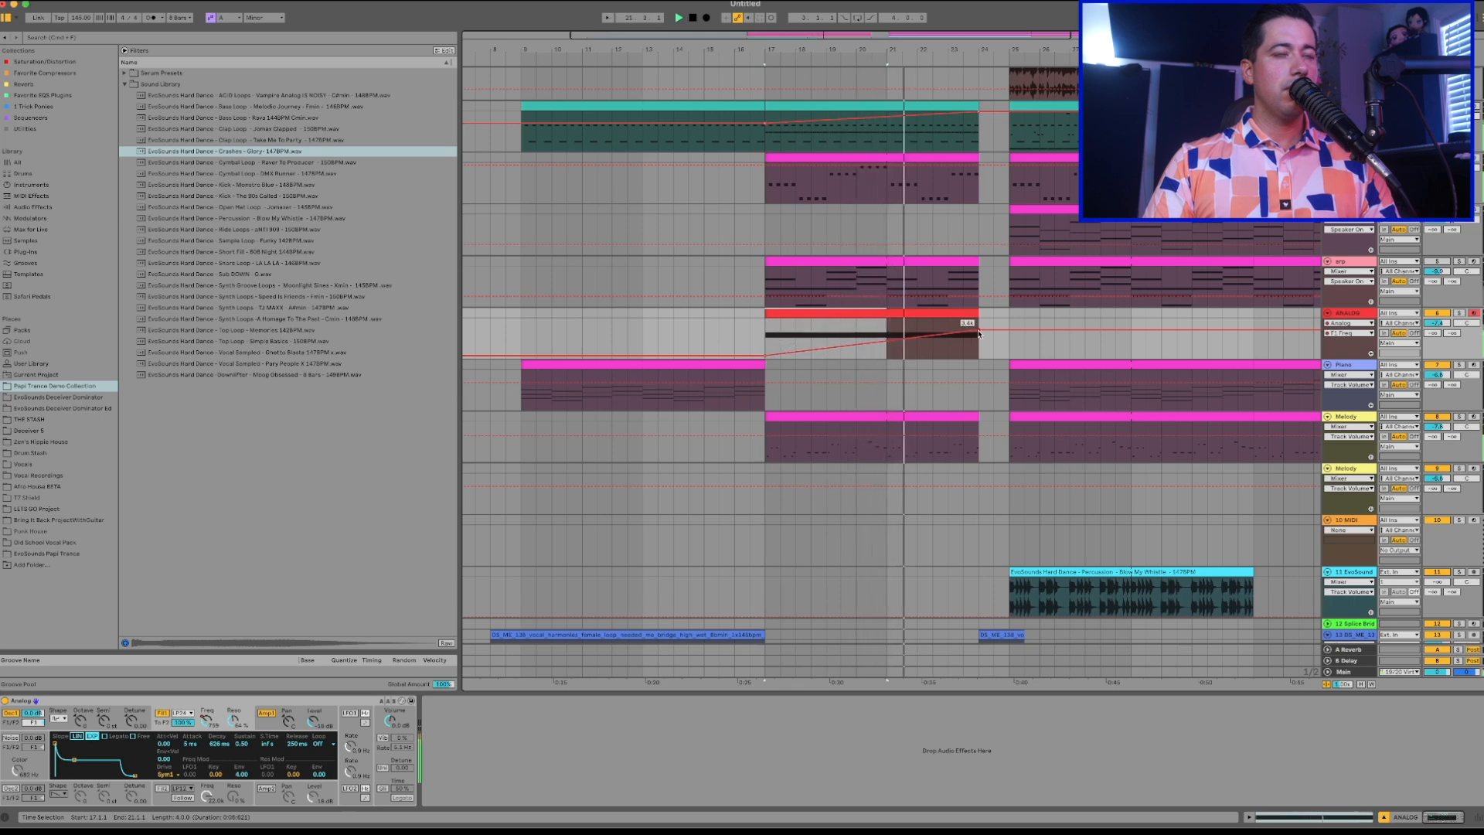
drag(978, 333, 997, 334)
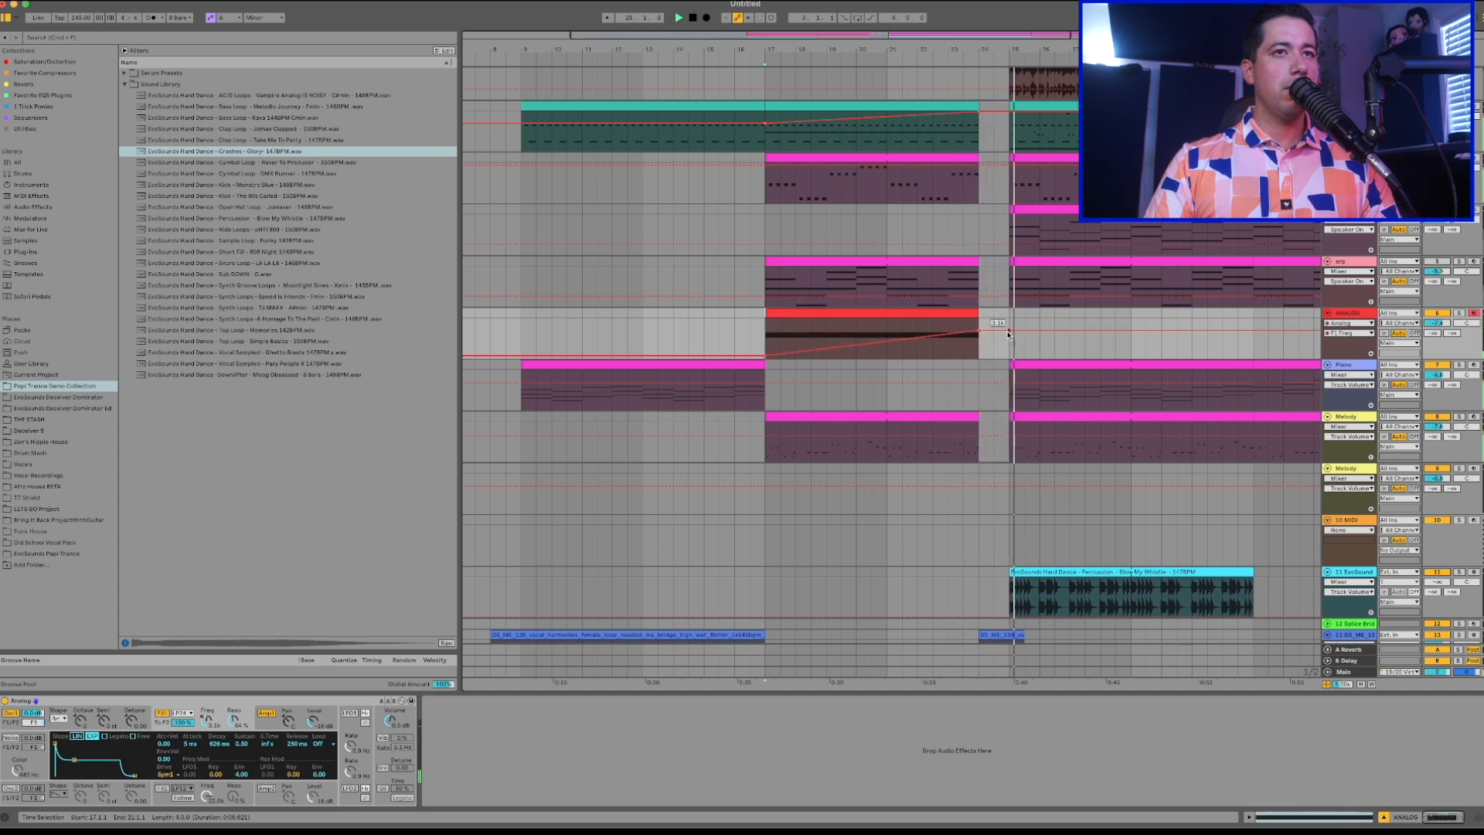
Delete the Piano clip between bars 25 and 33 and select the arp clip in the drop.
click(862, 362)
click(969, 358)
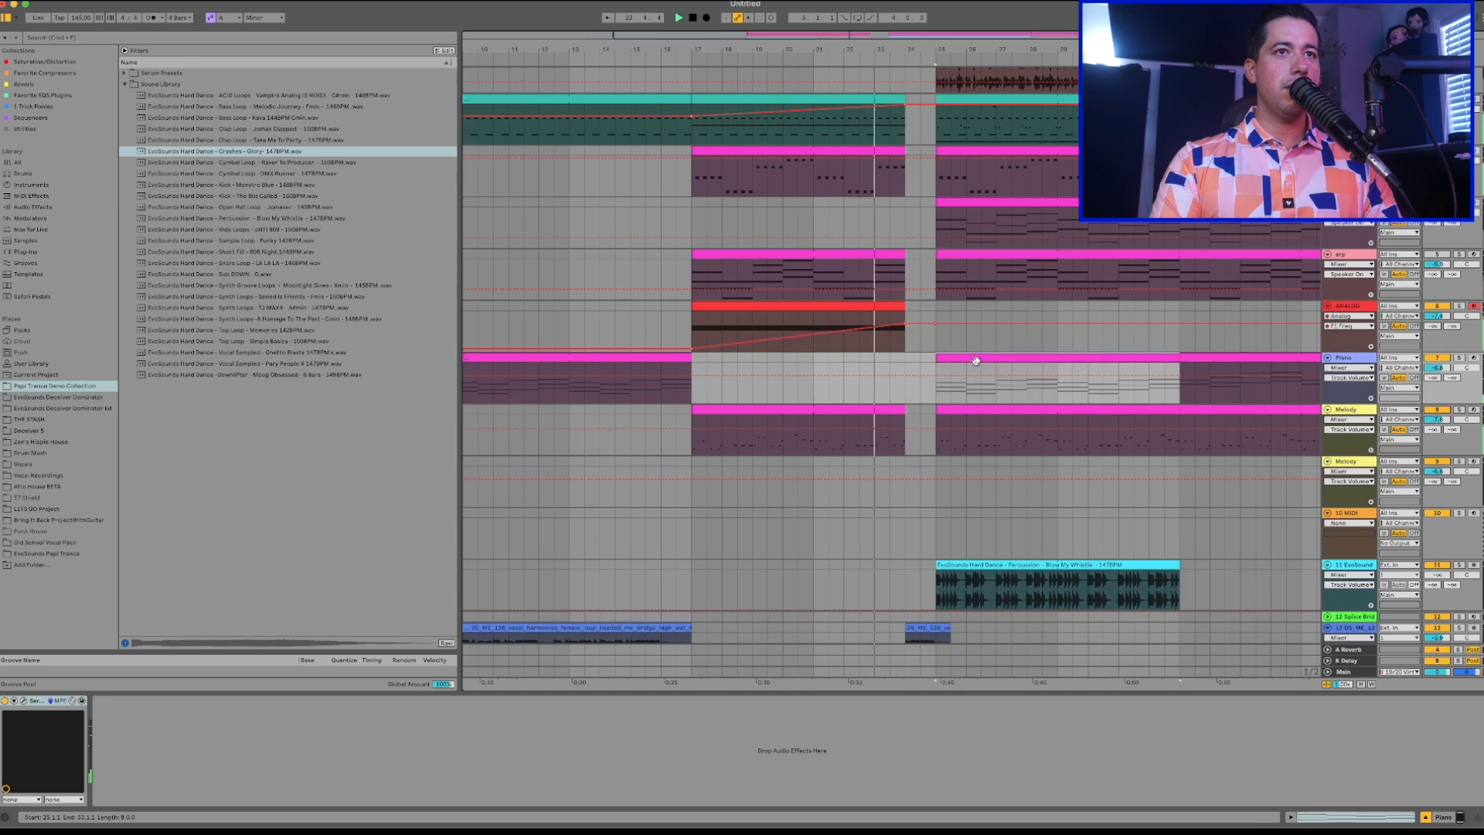
scroll(974, 362, up, 1)
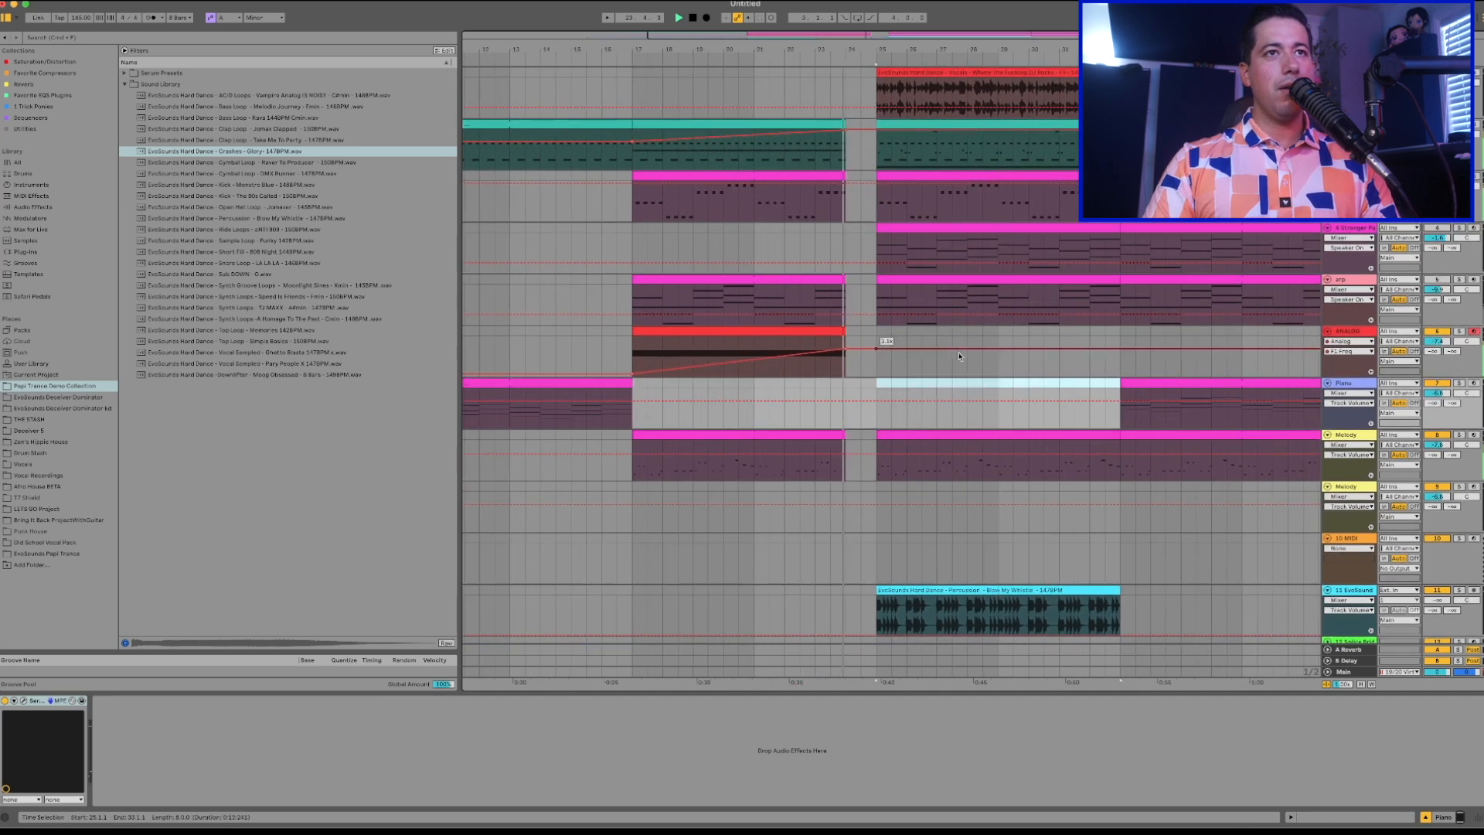
click(922, 283)
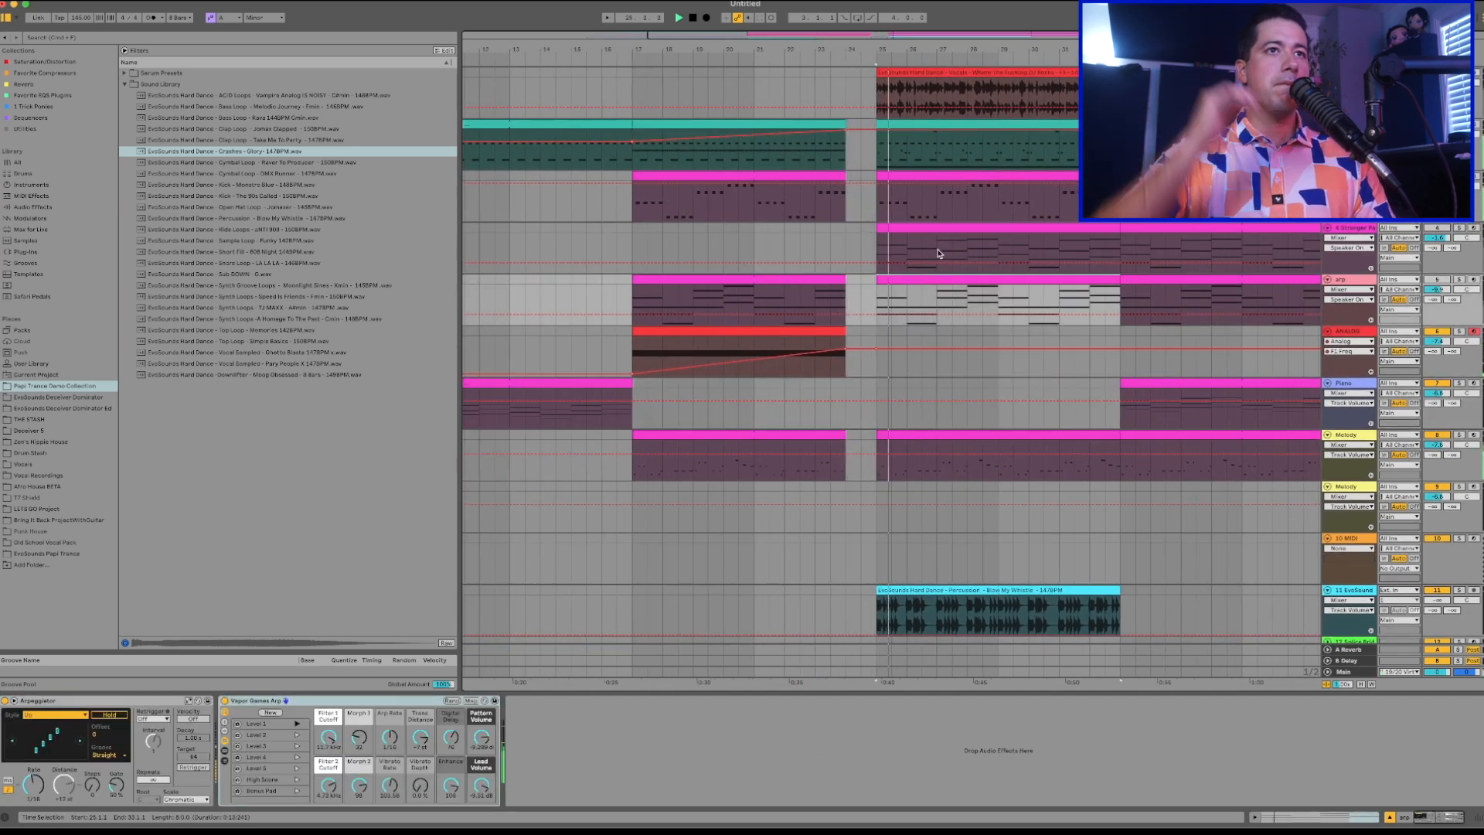
Try a copy of the crash clip at bar 25, shortened to end at bar 27, and delete it after playback.
scroll(943, 251, down, 3)
click(826, 592)
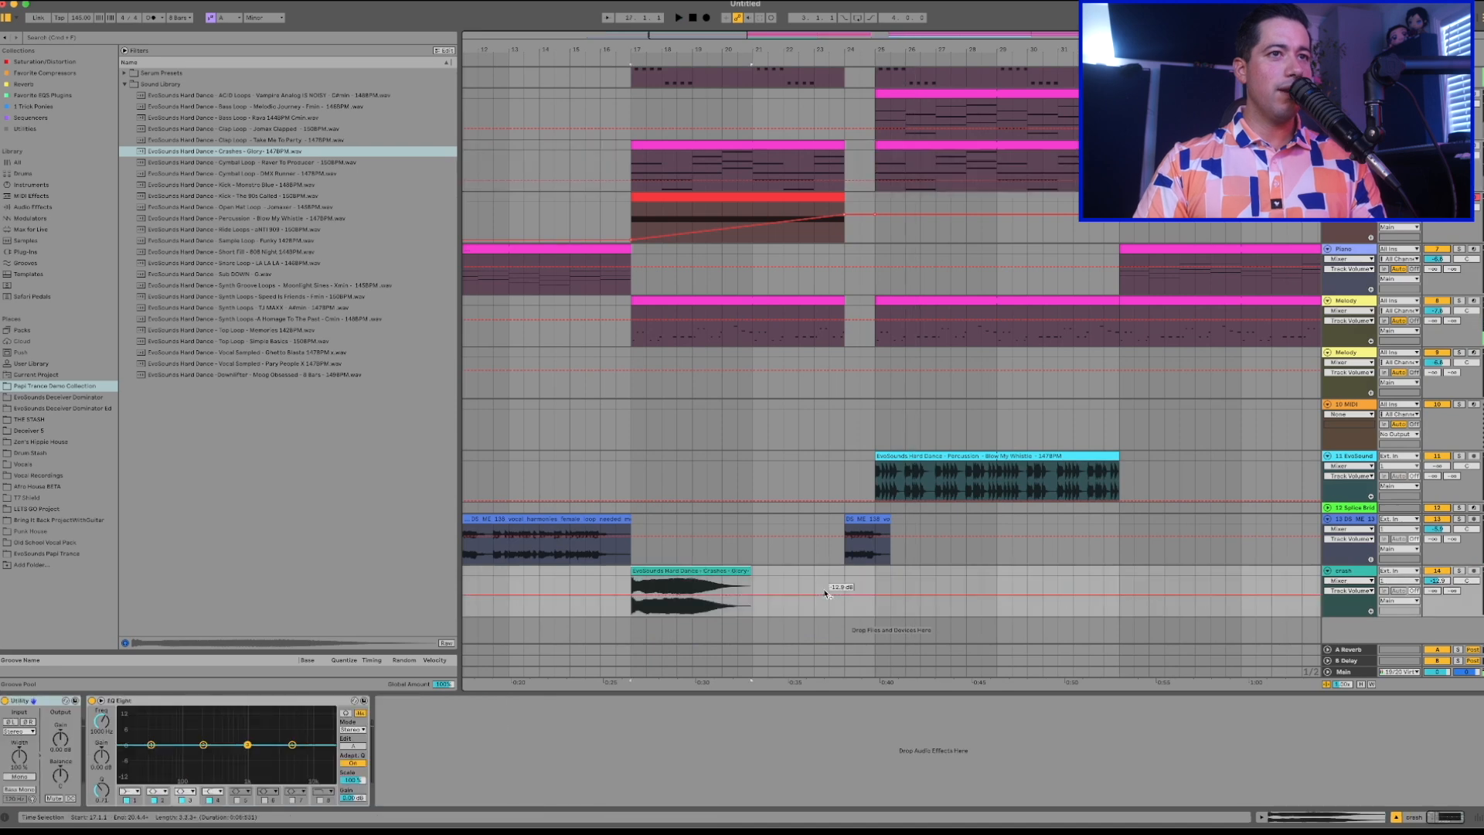
click(871, 585)
key(super+v)
drag(994, 572, 932, 571)
key(a)
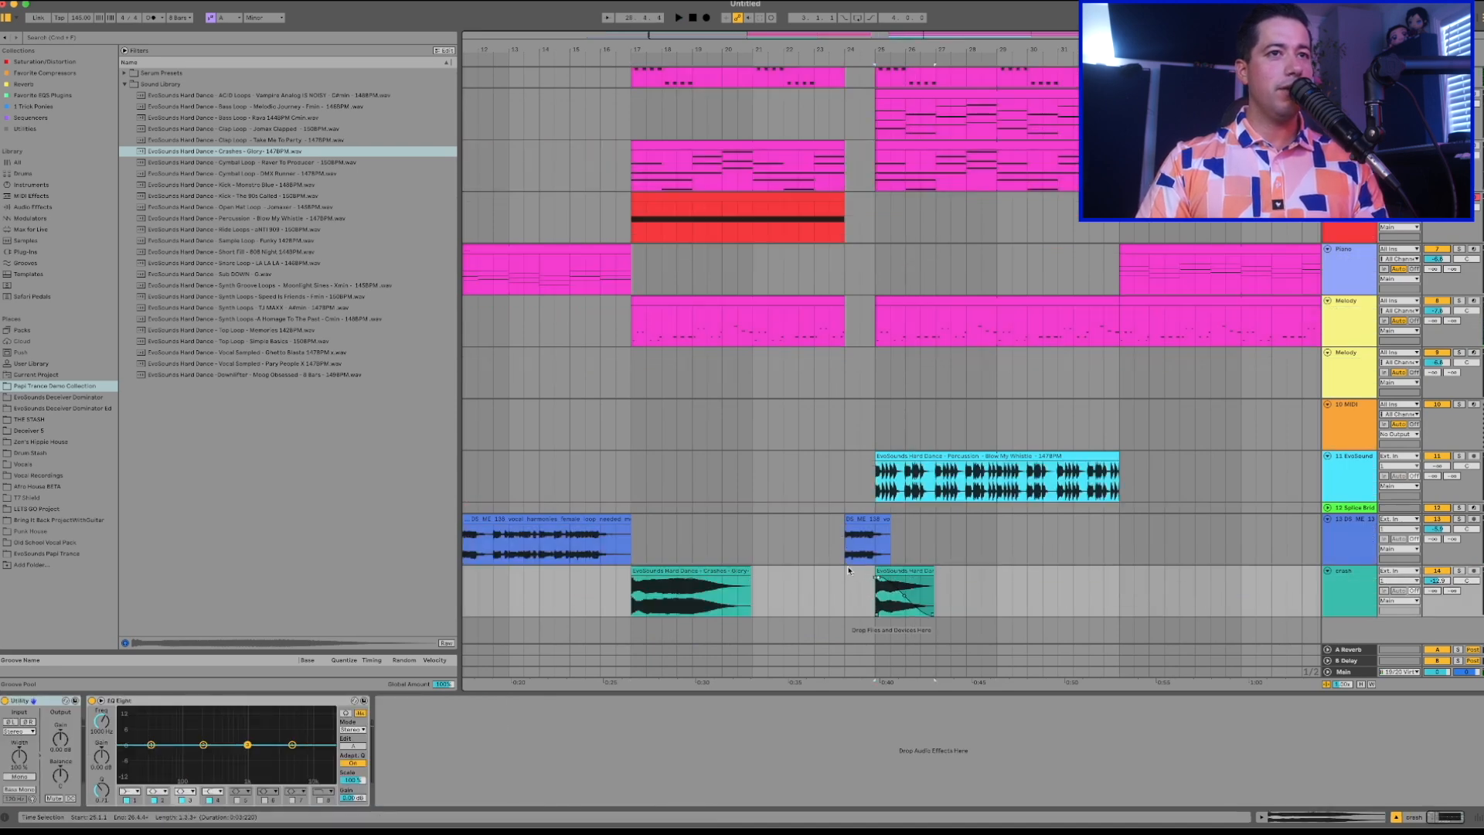
key(space)
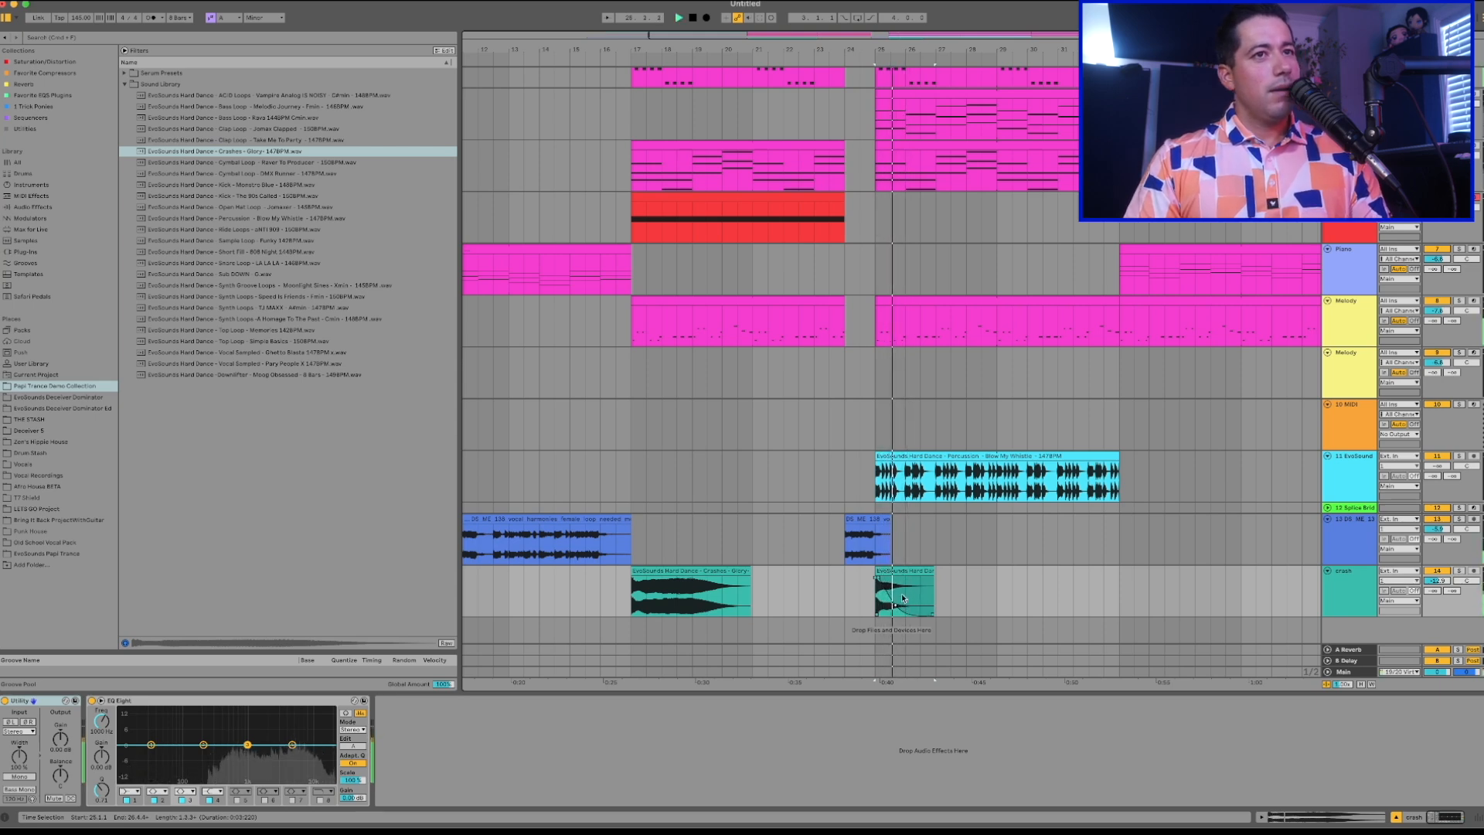
key(Delete)
Search the browser for "909" and limit the results to instruments.
key(super+f)
text(909)
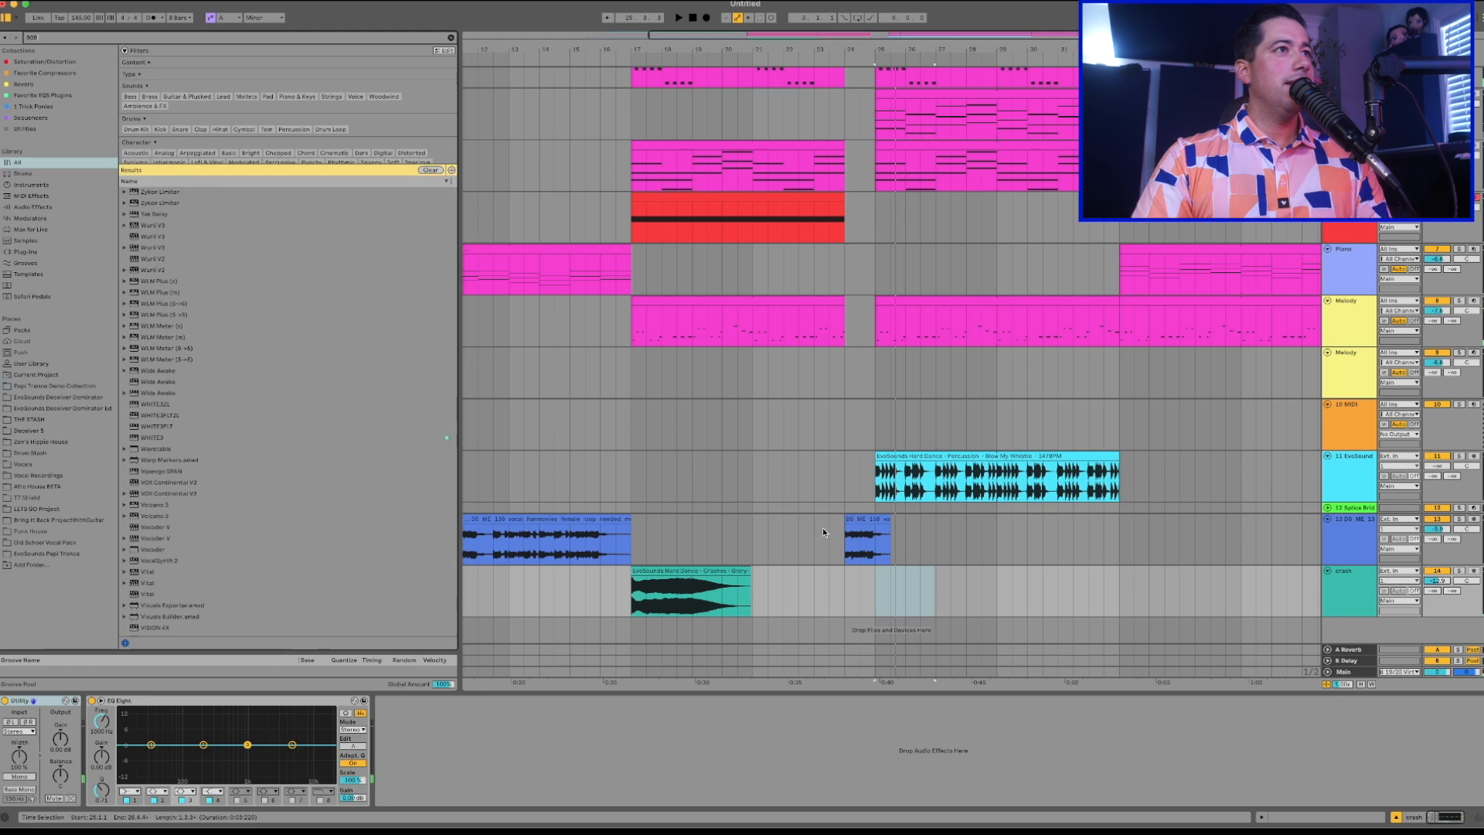
click(31, 184)
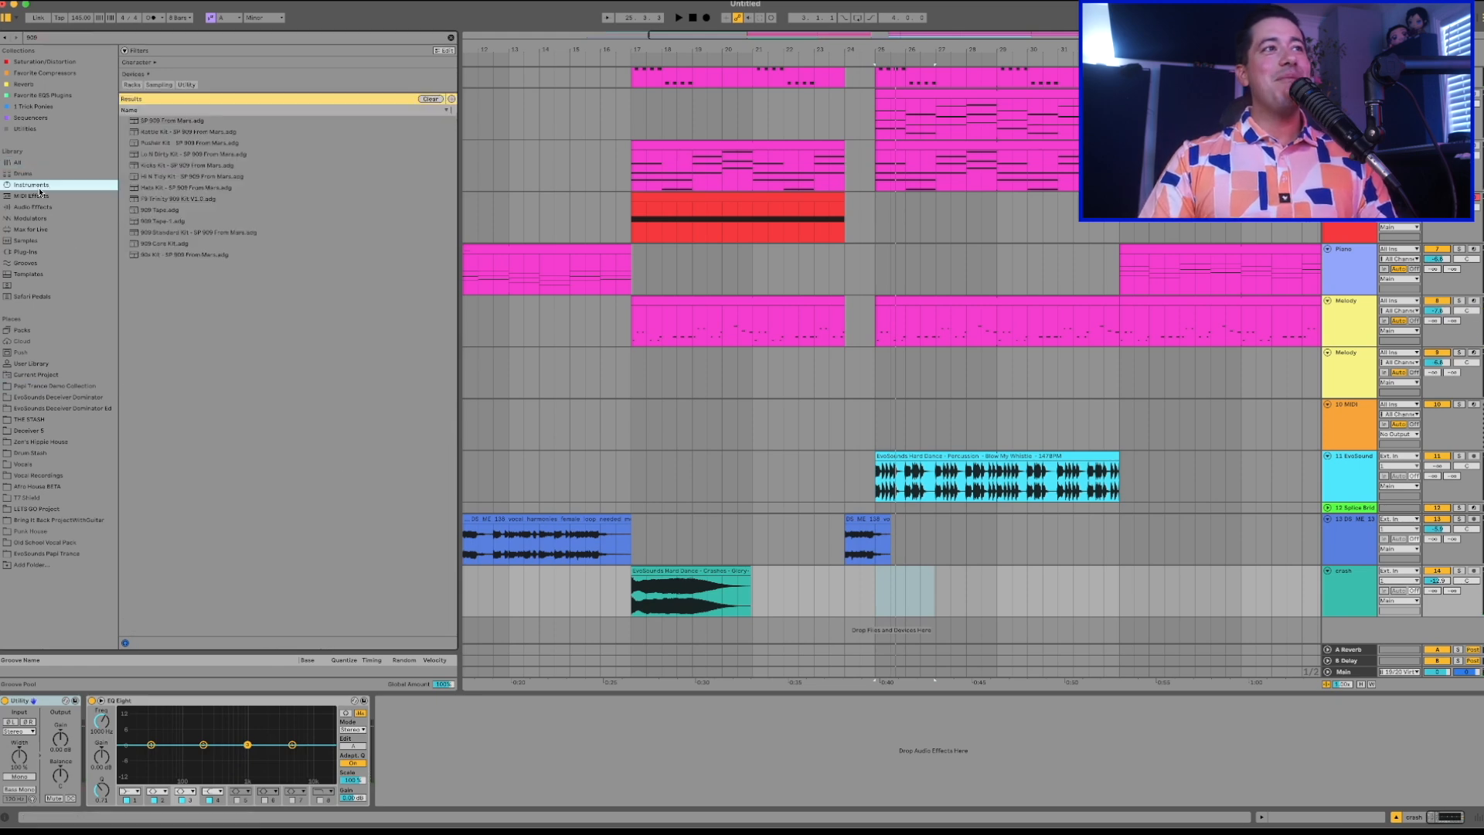
click(35, 196)
click(34, 185)
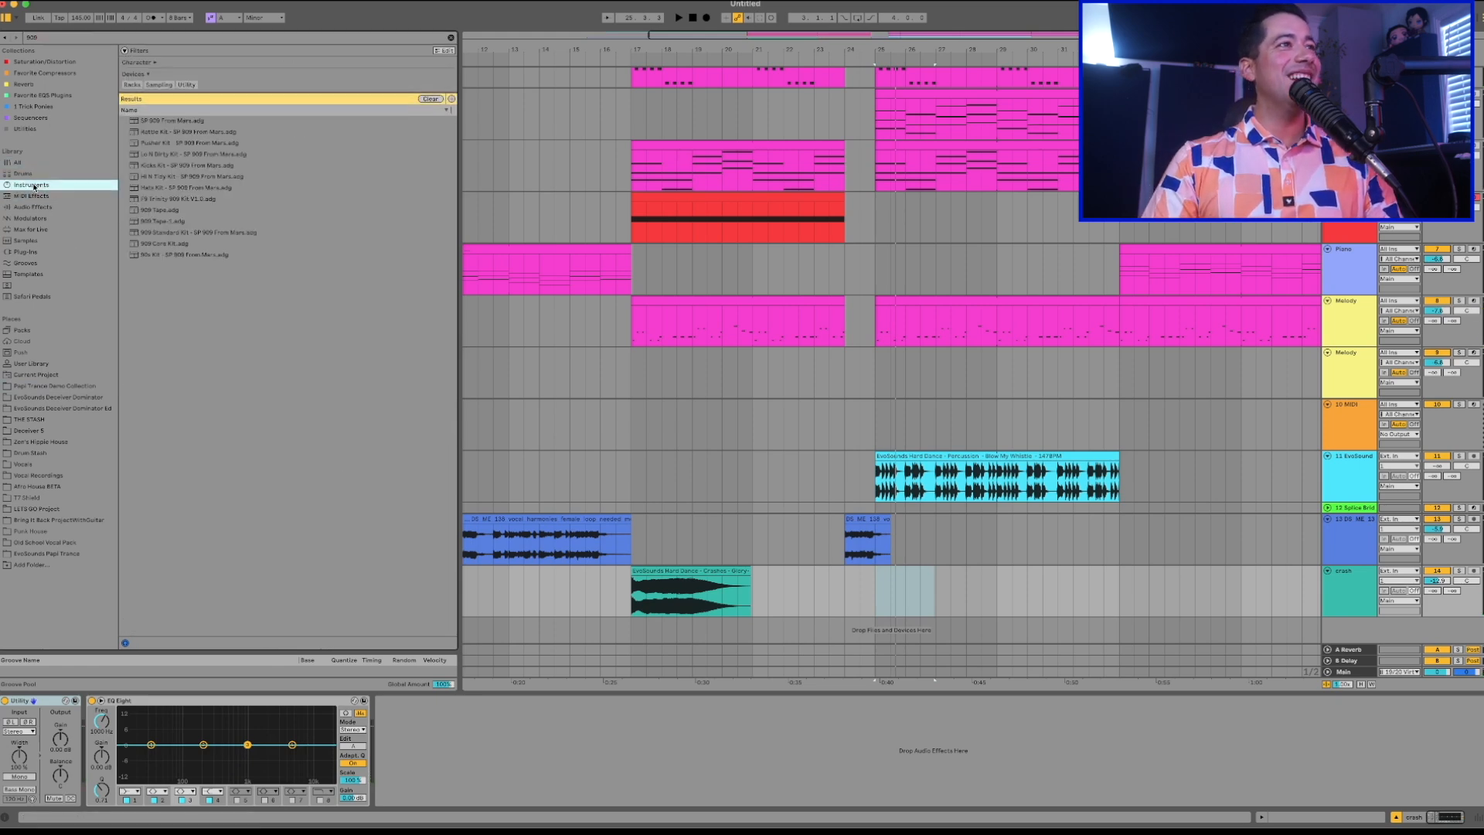
Audition the 909 samples among the drum results and place Crash 909.aif on a new audio track at bar 25.
click(24, 174)
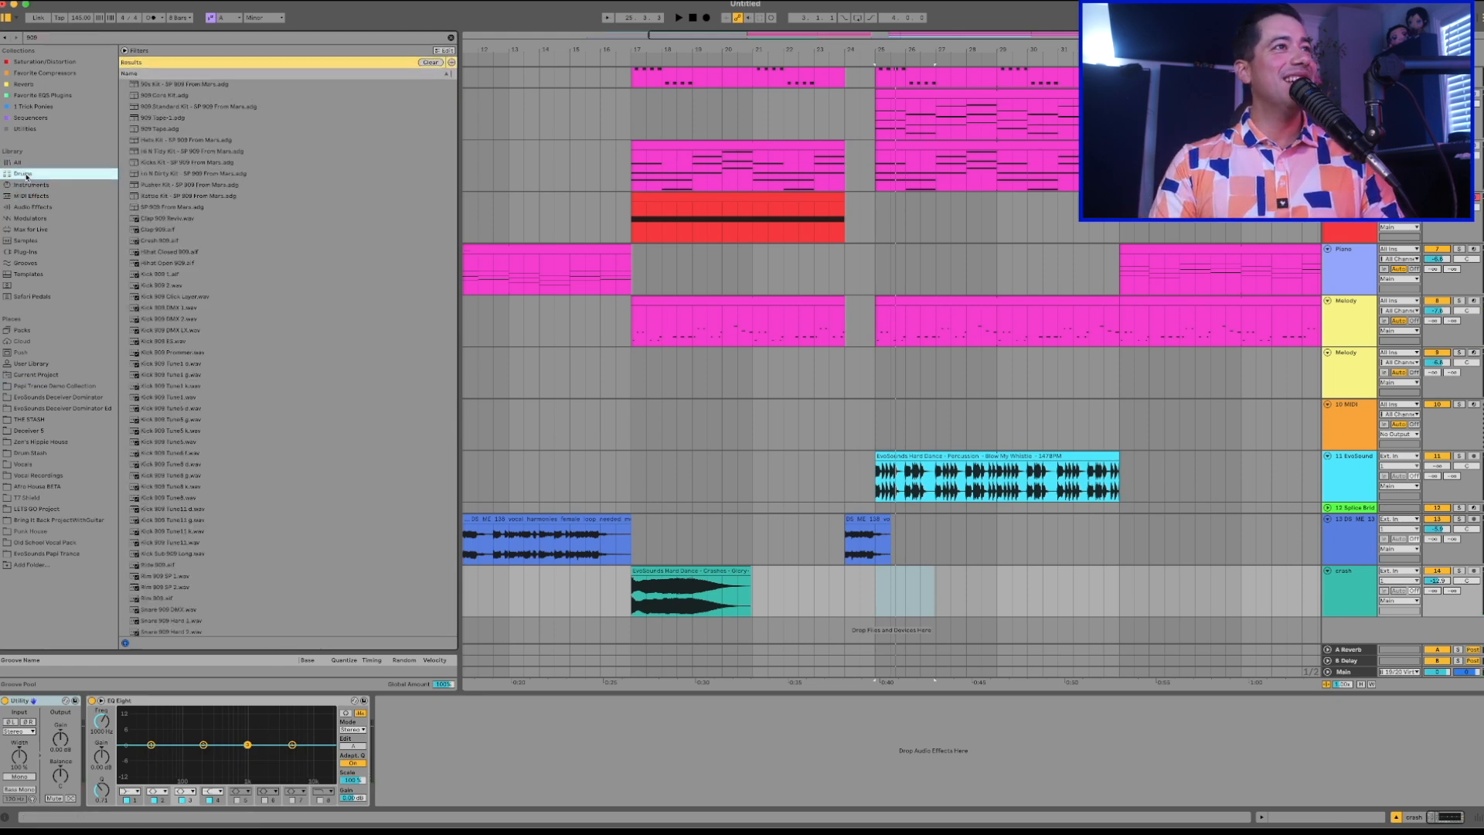
click(169, 225)
click(154, 242)
drag(213, 250, 882, 623)
Adjust the Crash 909 track's volume while playing the start of the drop.
key(space)
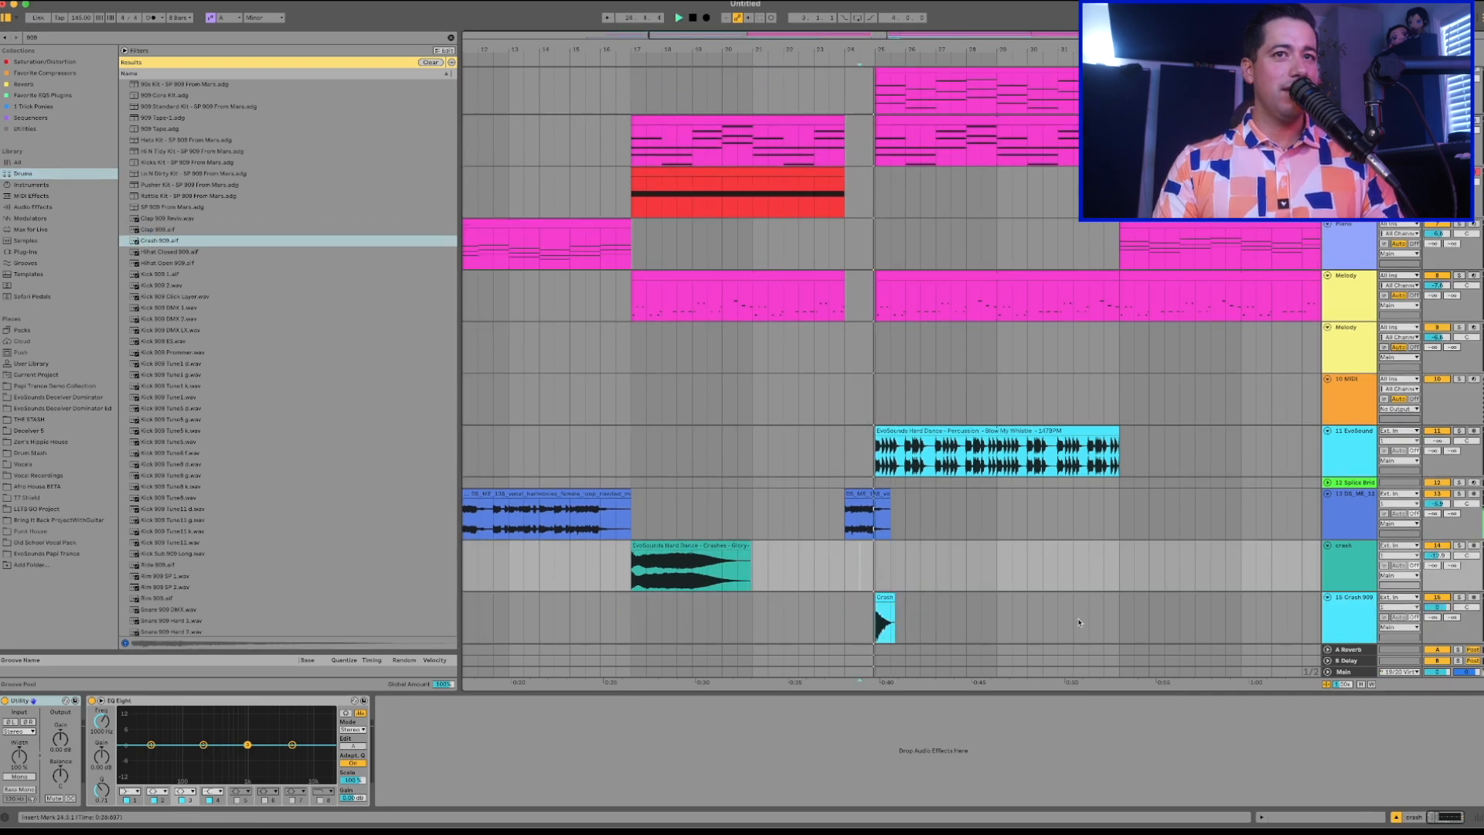
drag(1433, 607, 1434, 610)
key(space)
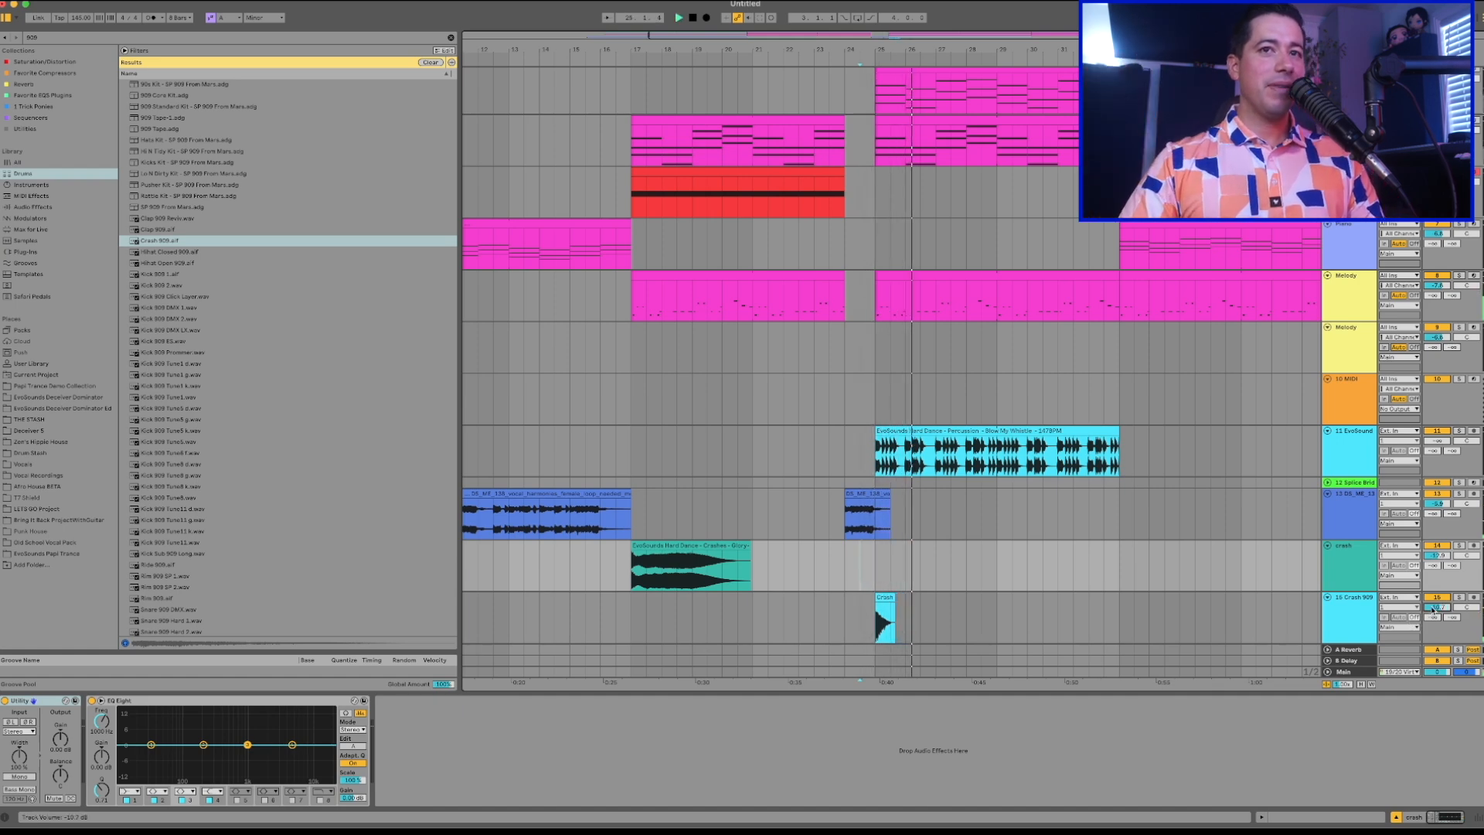
Add the Echo audio effect to the Crash 909 track, set it to Ping Pong and adjust its dry/wet mix during playback.
double_click(889, 605)
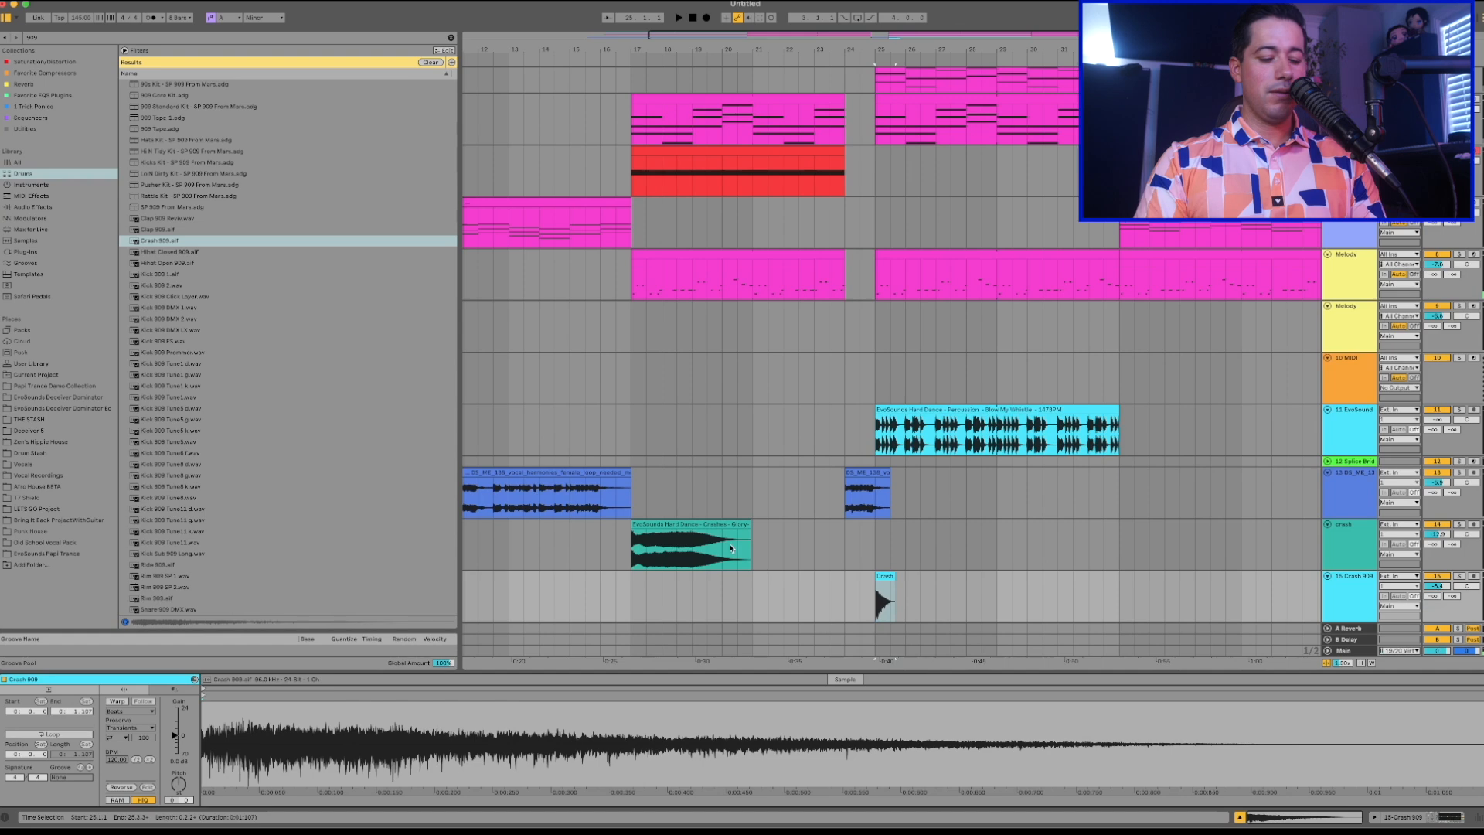
key(super+f)
text(echo)
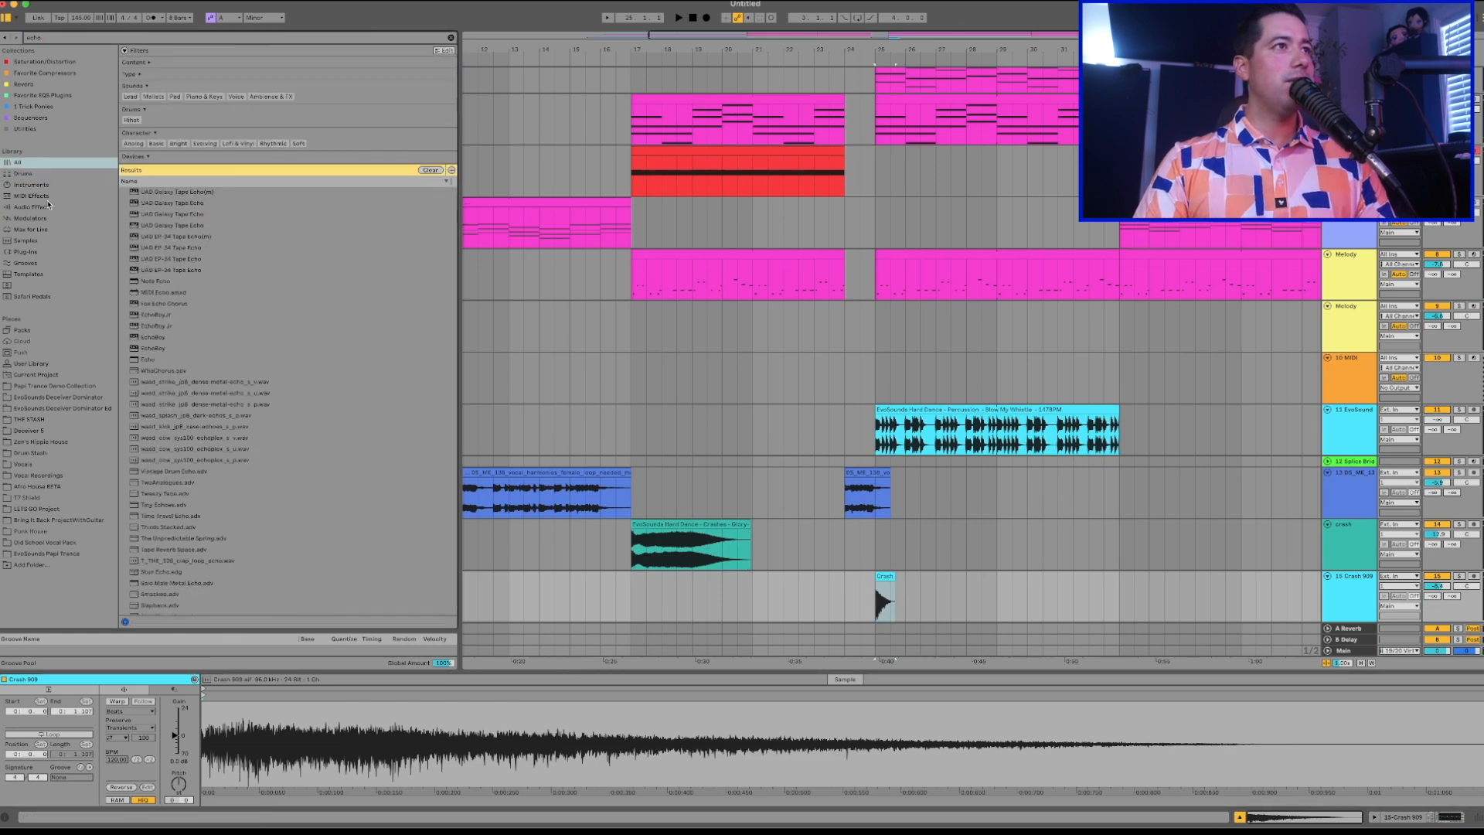
click(34, 207)
double_click(148, 132)
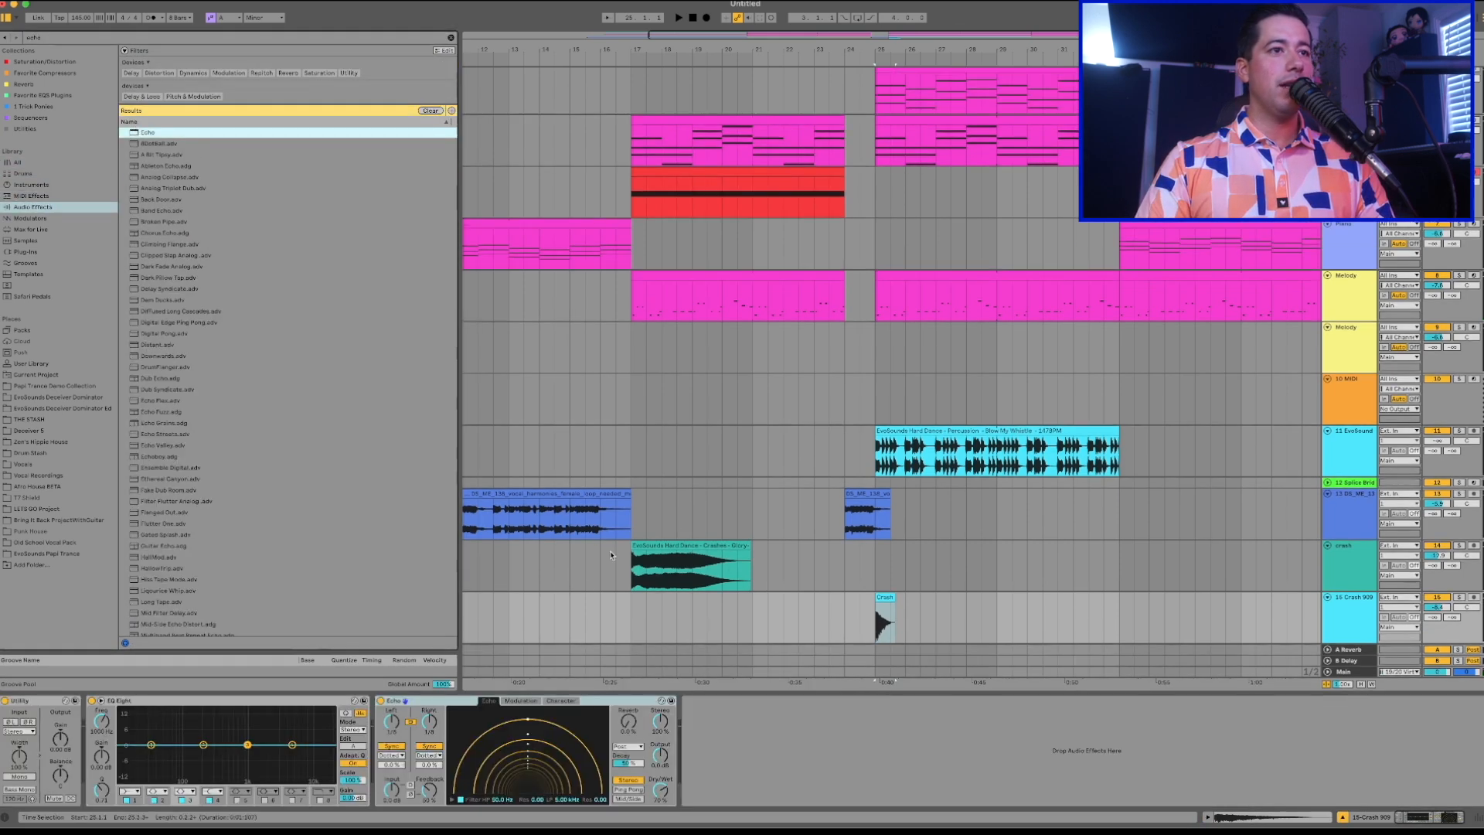
click(660, 791)
key(space)
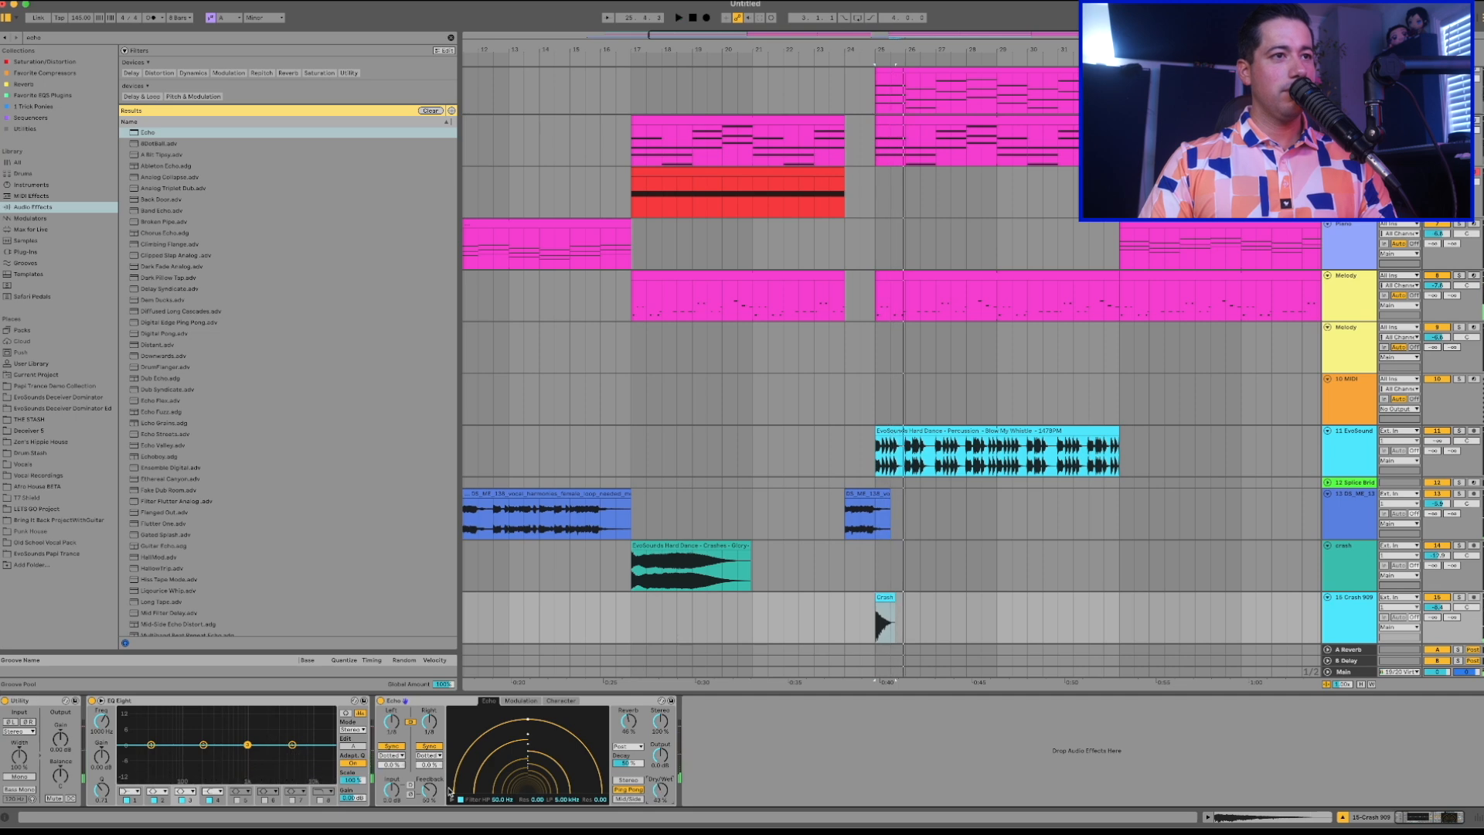
key(space)
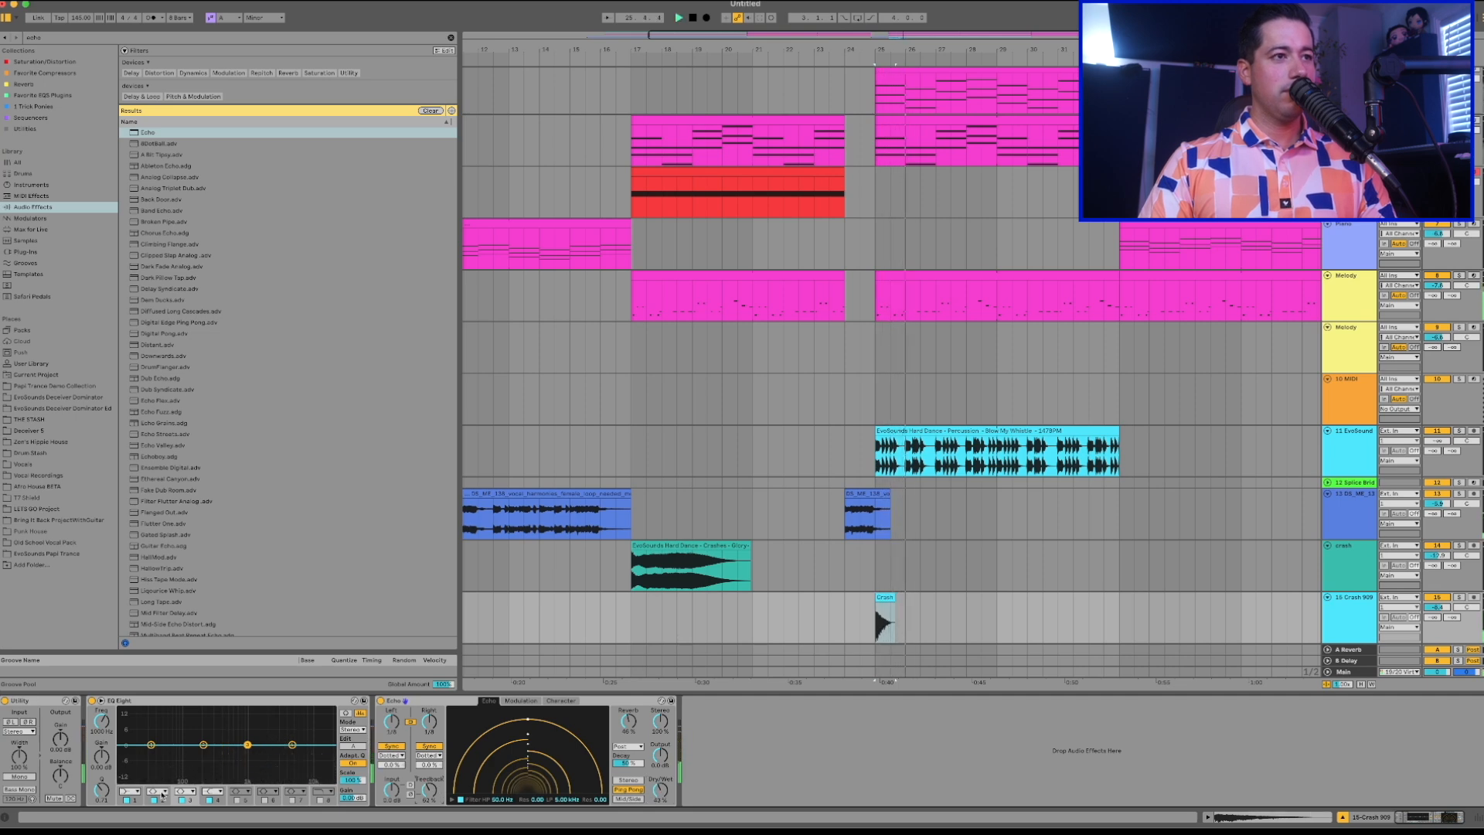
Try a copy of the first bar of the bar 24 vocal at bar 28 in the drop.
scroll(650, 620, right, 2)
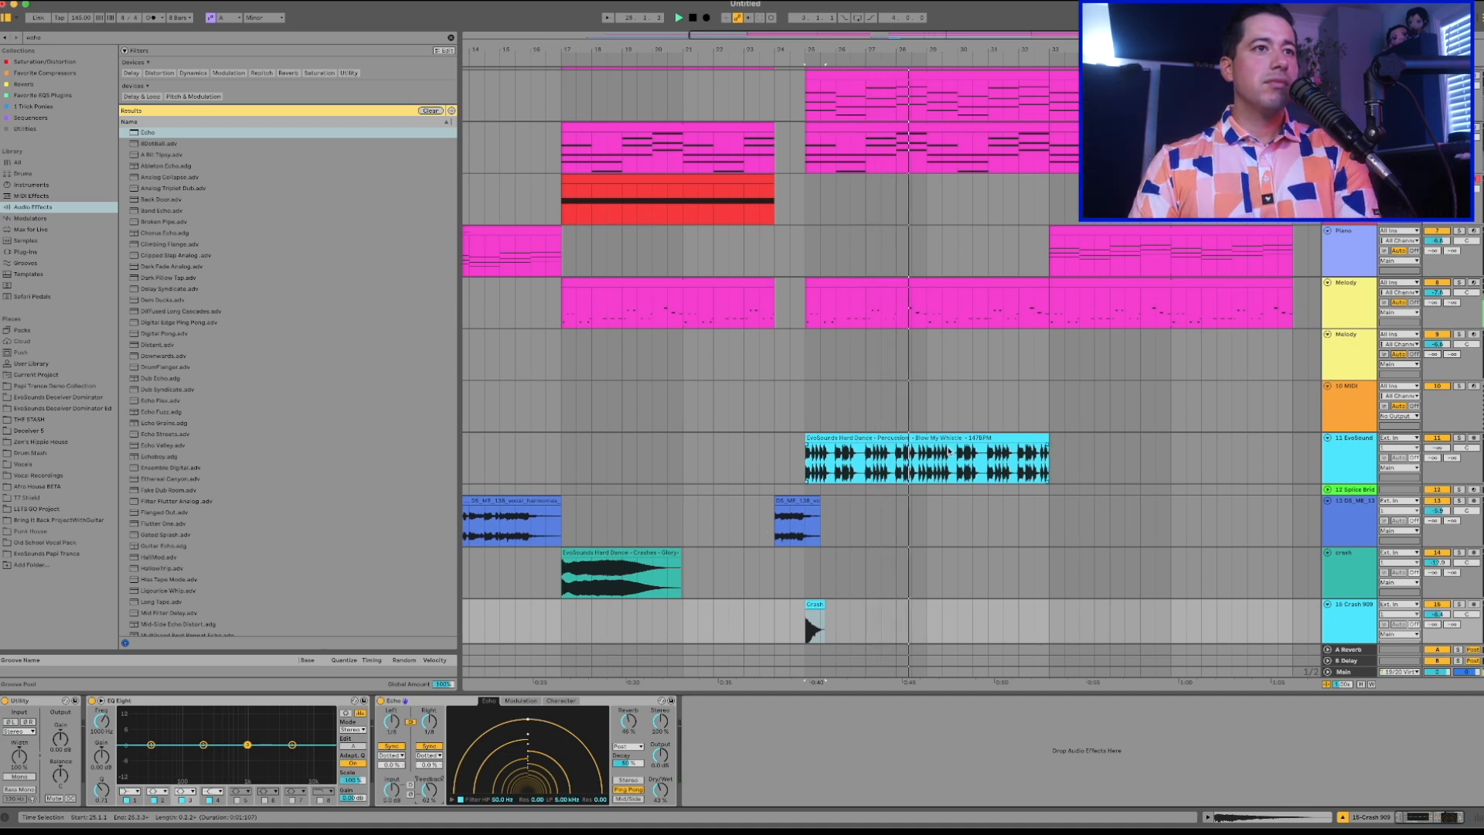
scroll(911, 457, down, 1)
scroll(912, 457, left, 1)
click(825, 492)
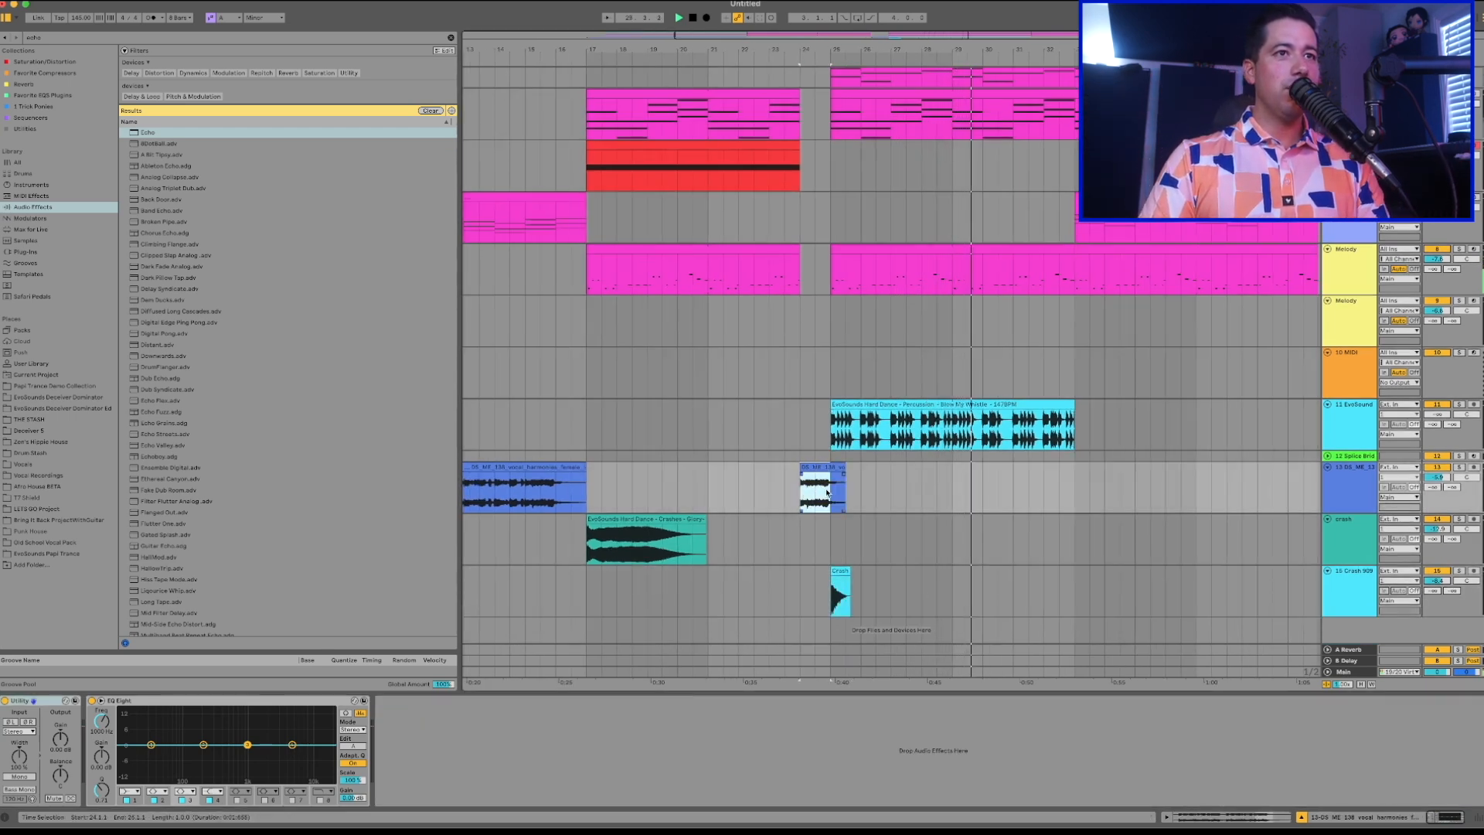
click(937, 488)
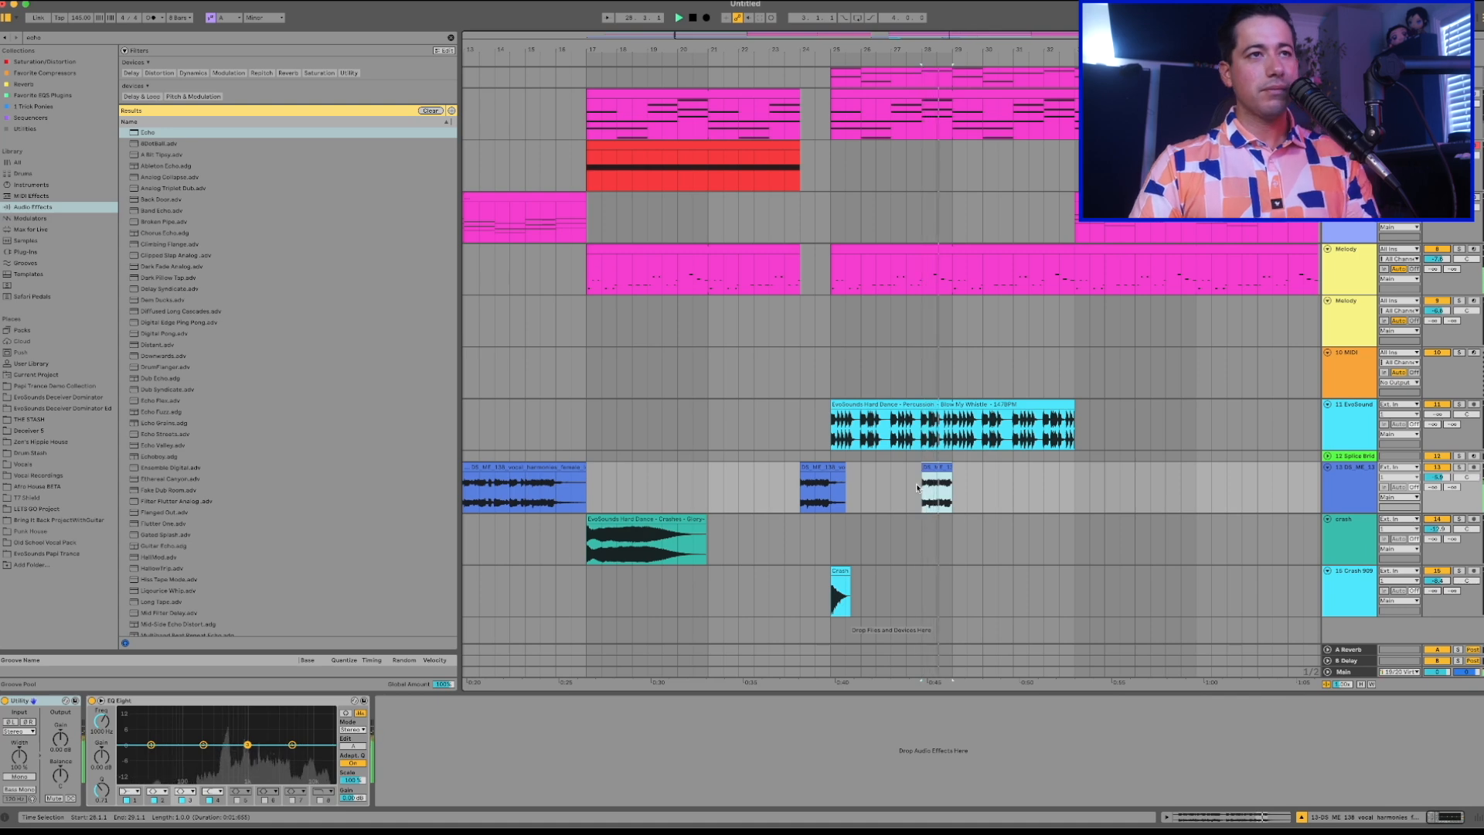
key(space)
scroll(897, 489, left, 5)
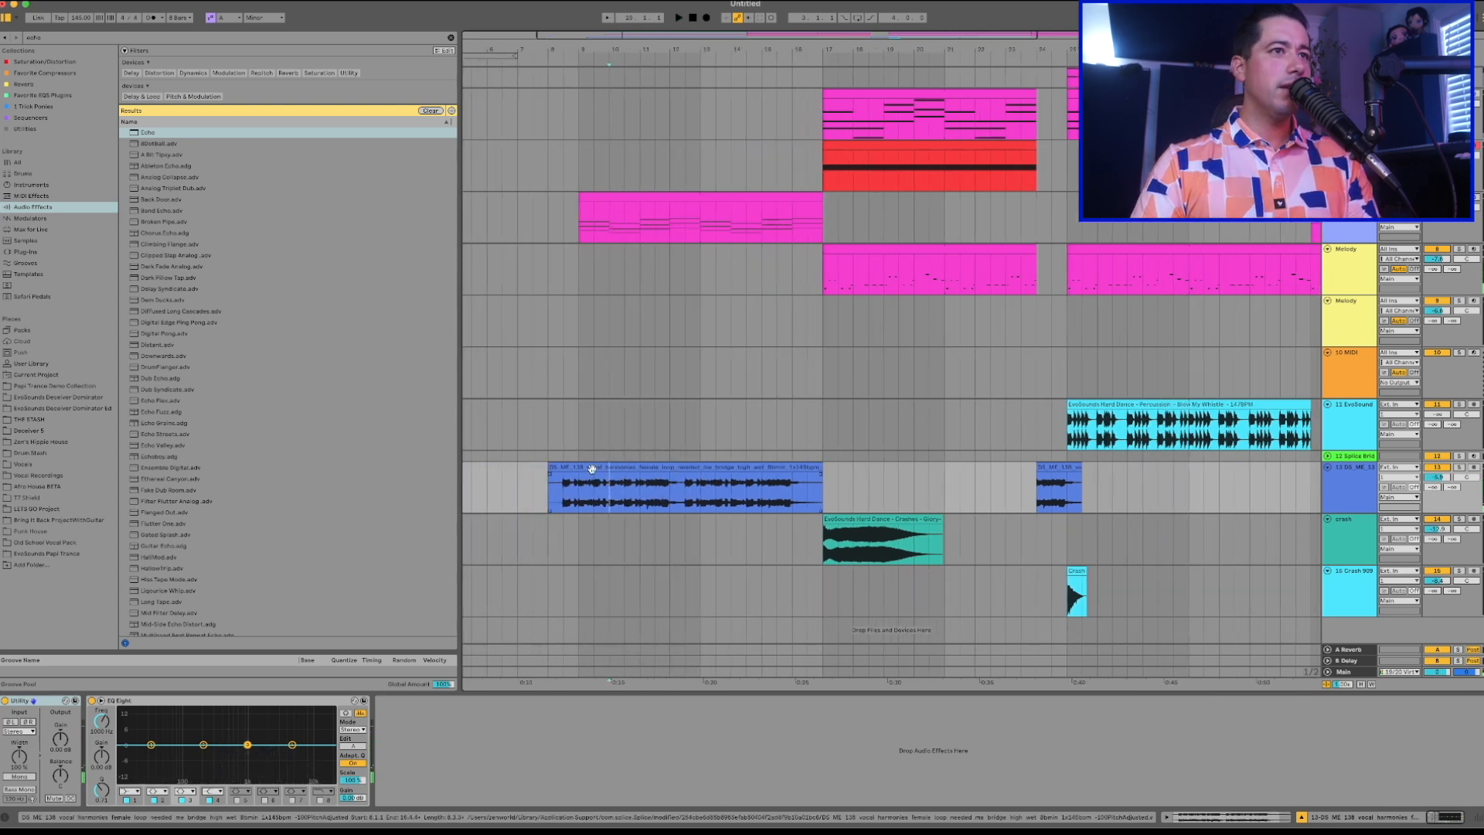
Play the long vocal clip before the build-up and check a phrase near its start.
click(590, 467)
key(space)
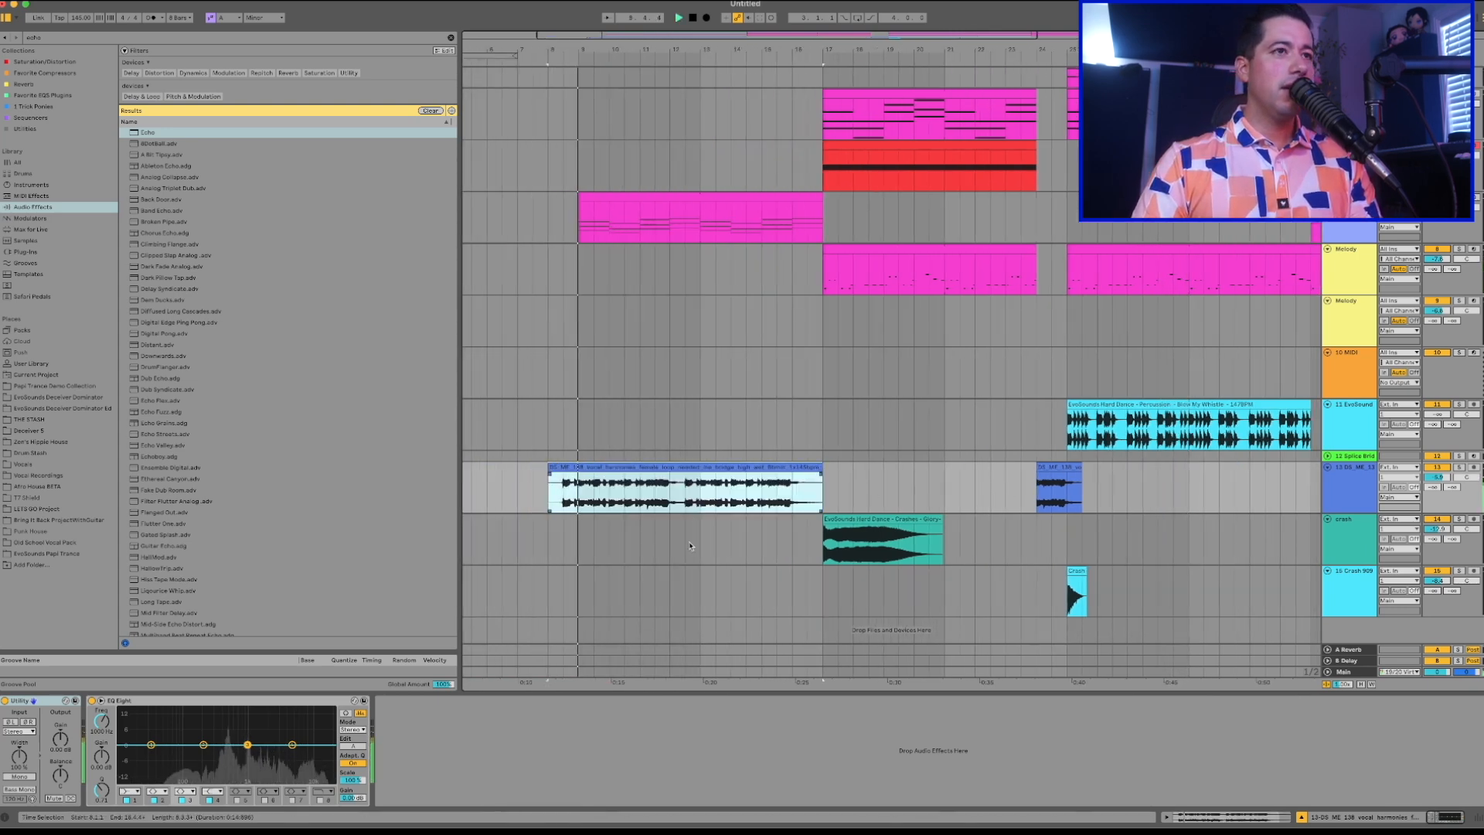
click(563, 494)
drag(564, 495, 648, 491)
scroll(651, 490, right, 5)
scroll(651, 490, up, 1)
key(space)
Play the transition from bar 24 into the drop and examine how the tracks work together.
click(805, 447)
key(space)
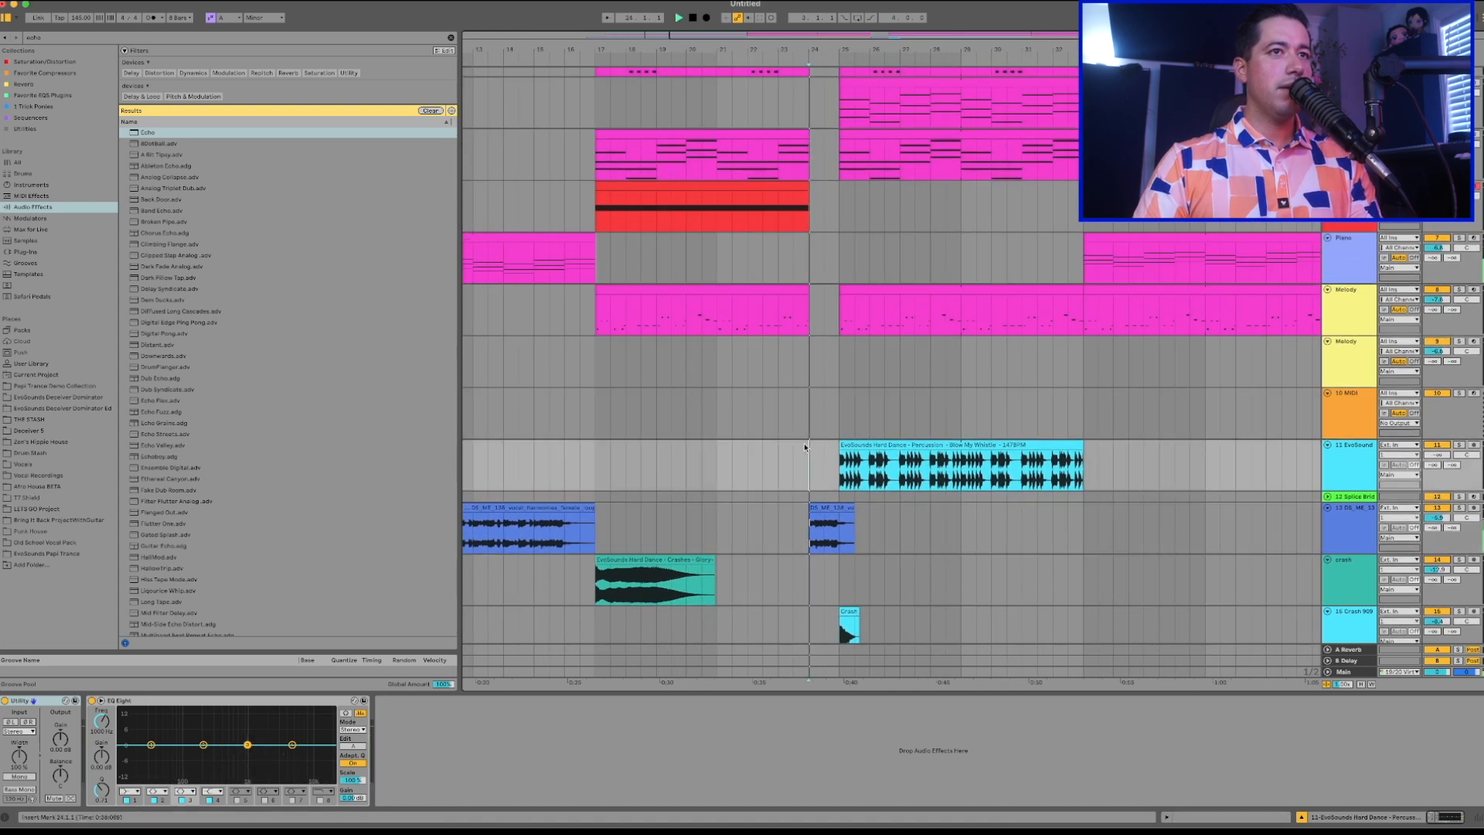
scroll(804, 448, right, 2)
scroll(804, 448, down, 1)
click(868, 501)
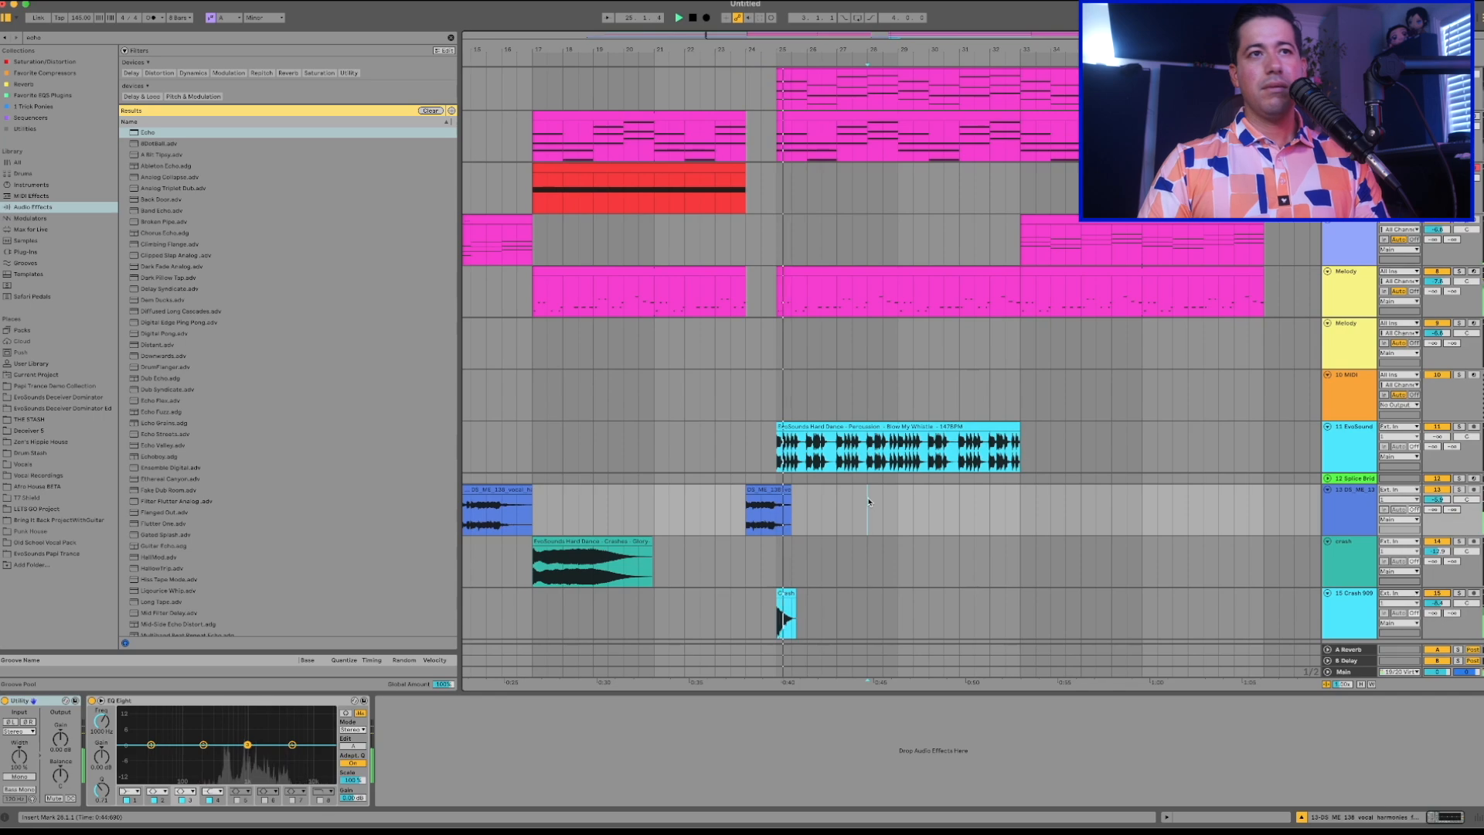
scroll(868, 501, down, 1)
scroll(868, 502, left, 1)
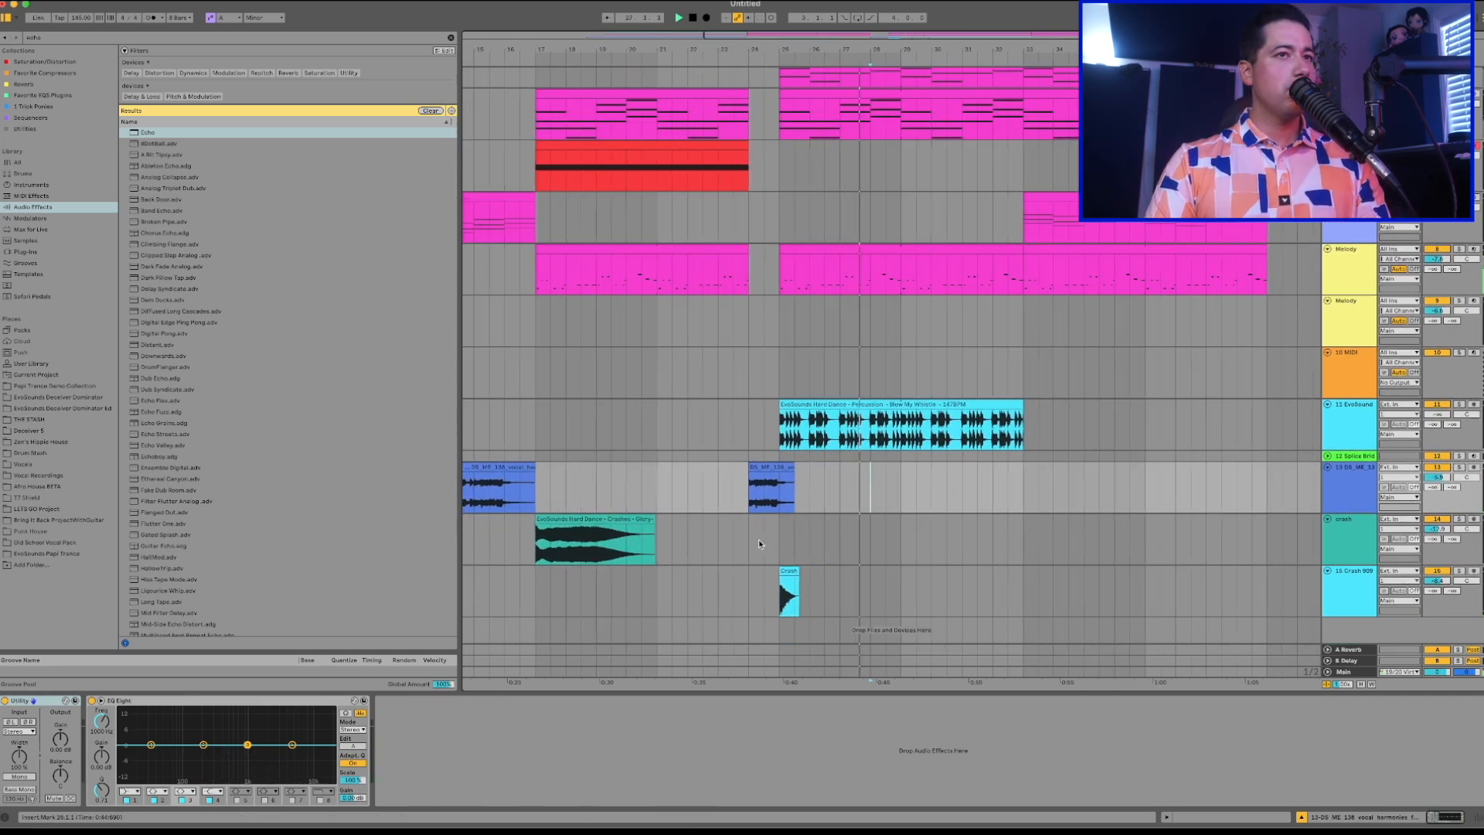
scroll(758, 540, up, 2)
scroll(759, 539, left, 1)
scroll(758, 540, up, 2)
scroll(758, 539, right, 1)
scroll(804, 509, down, 4)
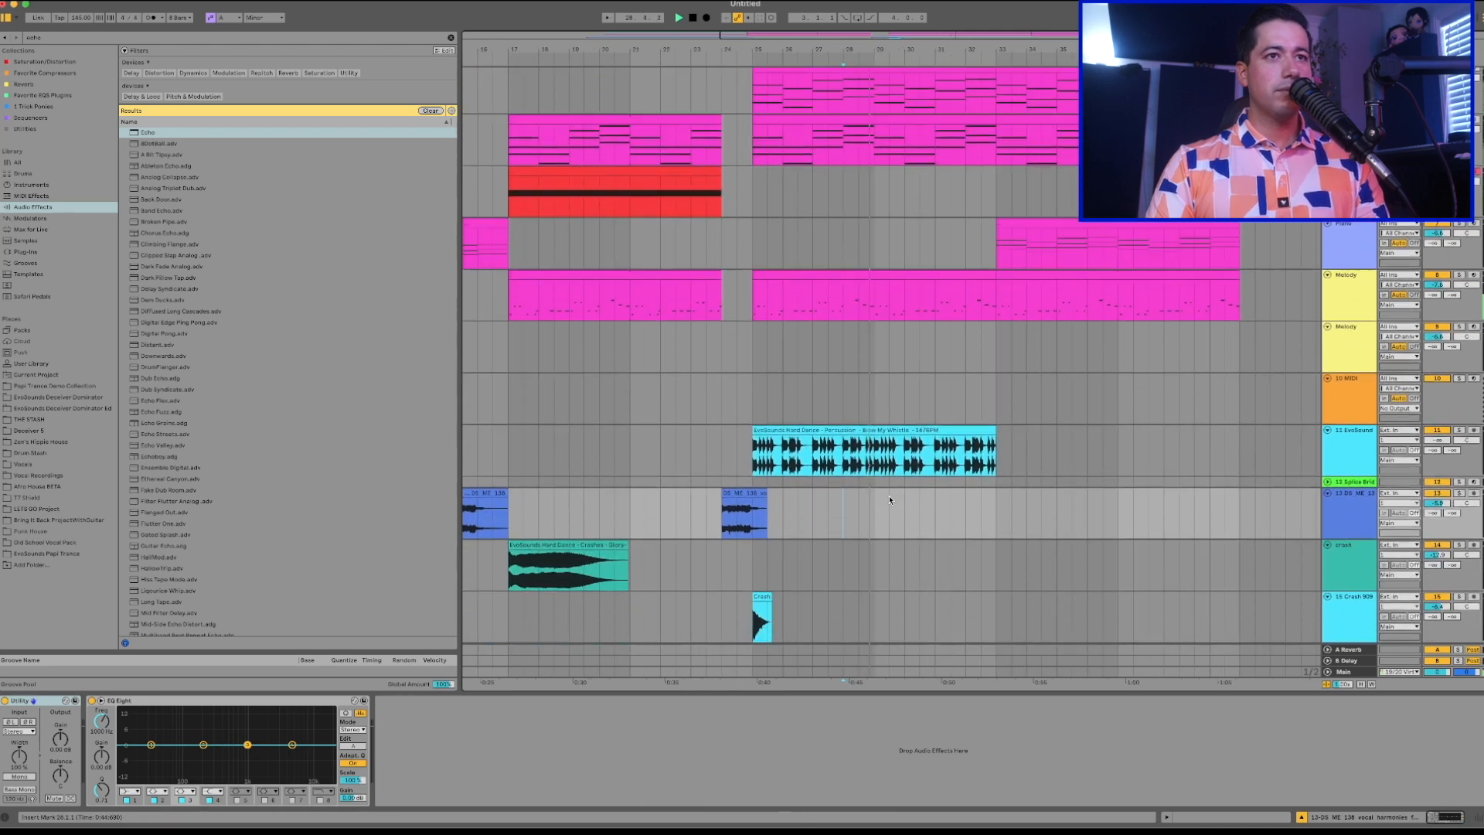
scroll(978, 477, up, 5)
scroll(978, 478, right, 1)
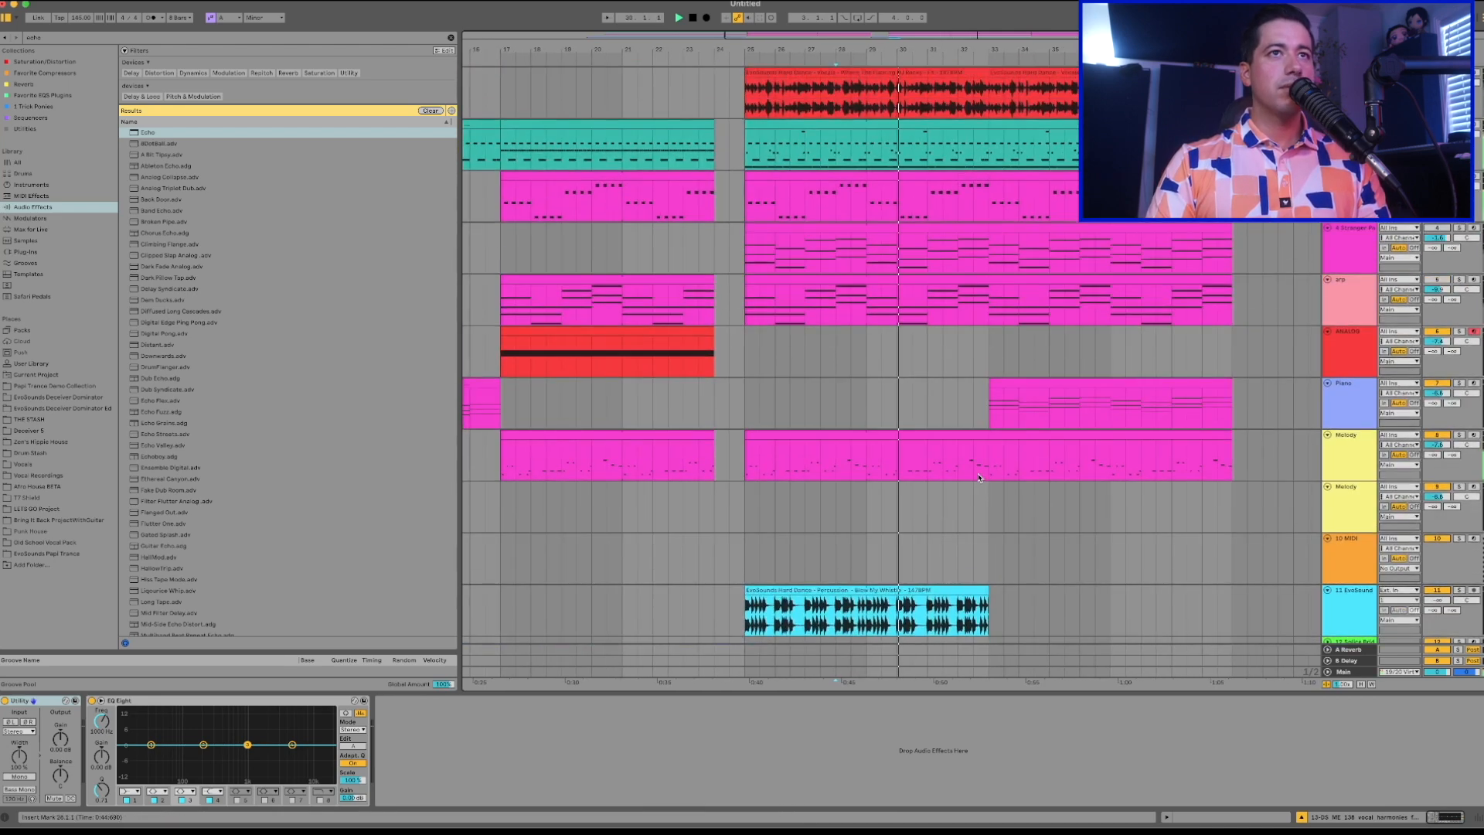
Insert EQ Eight on the Main track and set its second band to a low-cut filter.
click(1339, 672)
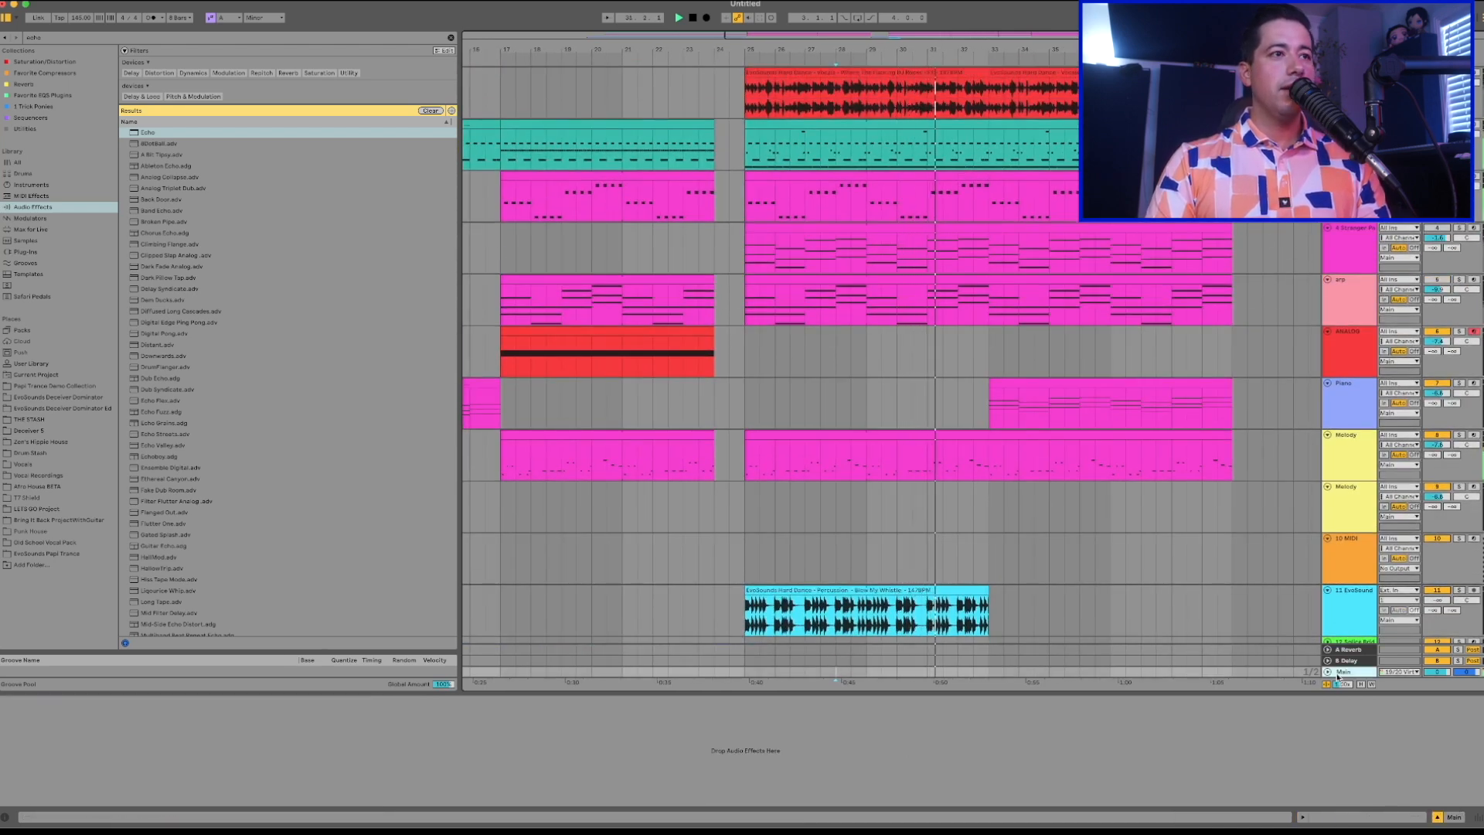
key(super+f)
text(eq)
click(35, 208)
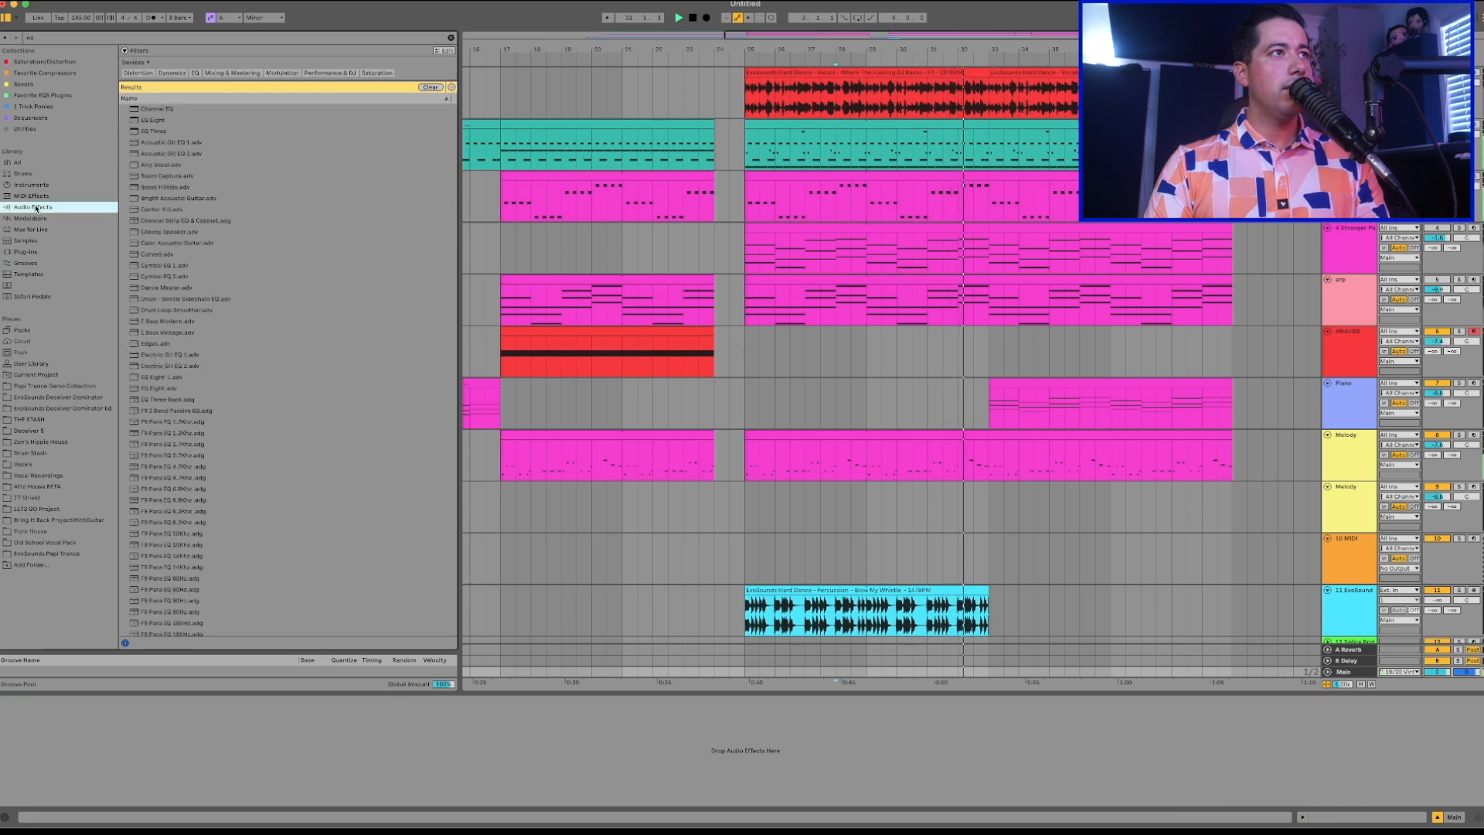
click(168, 120)
key(Return)
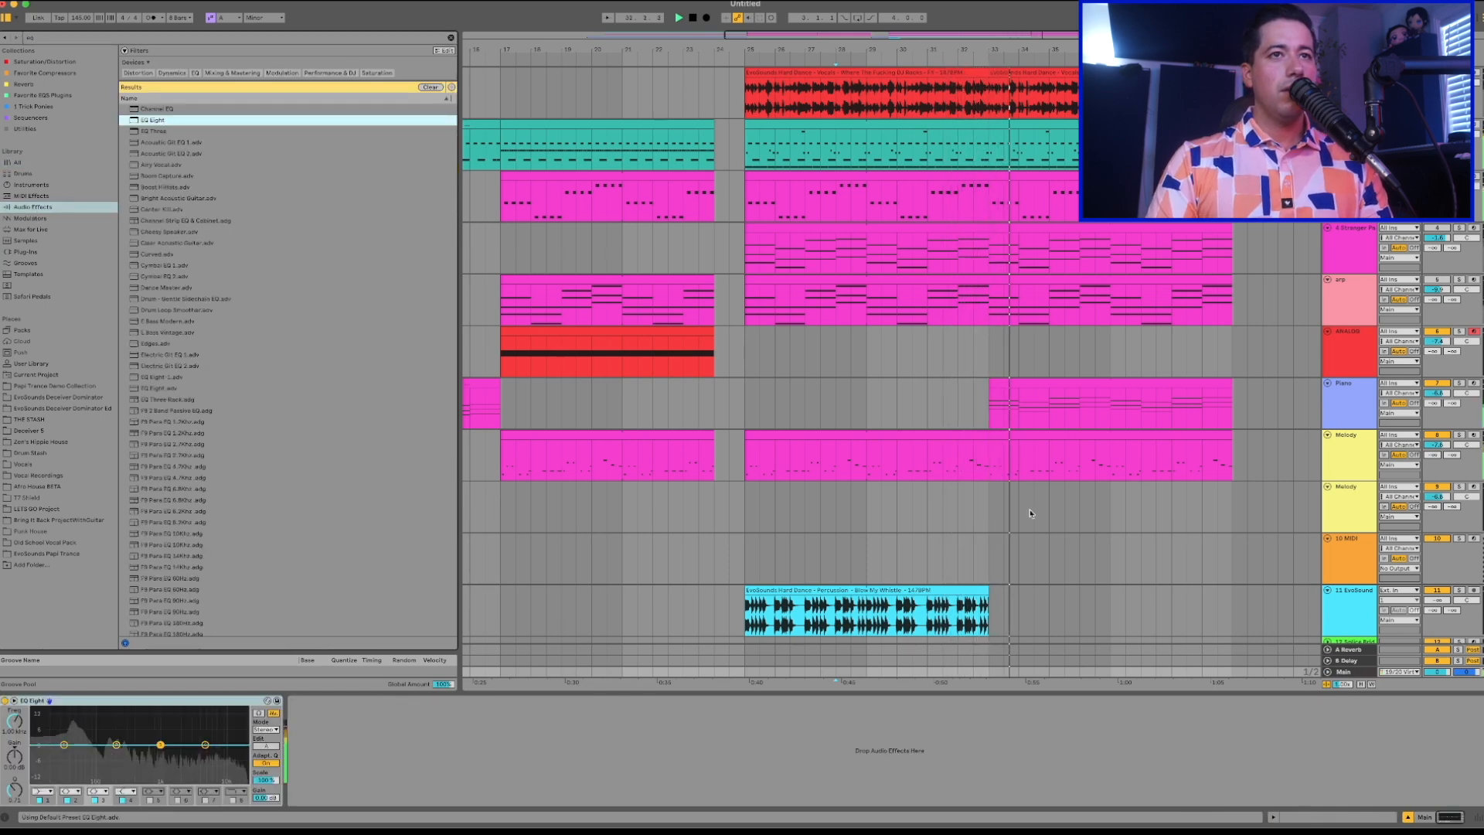
click(70, 792)
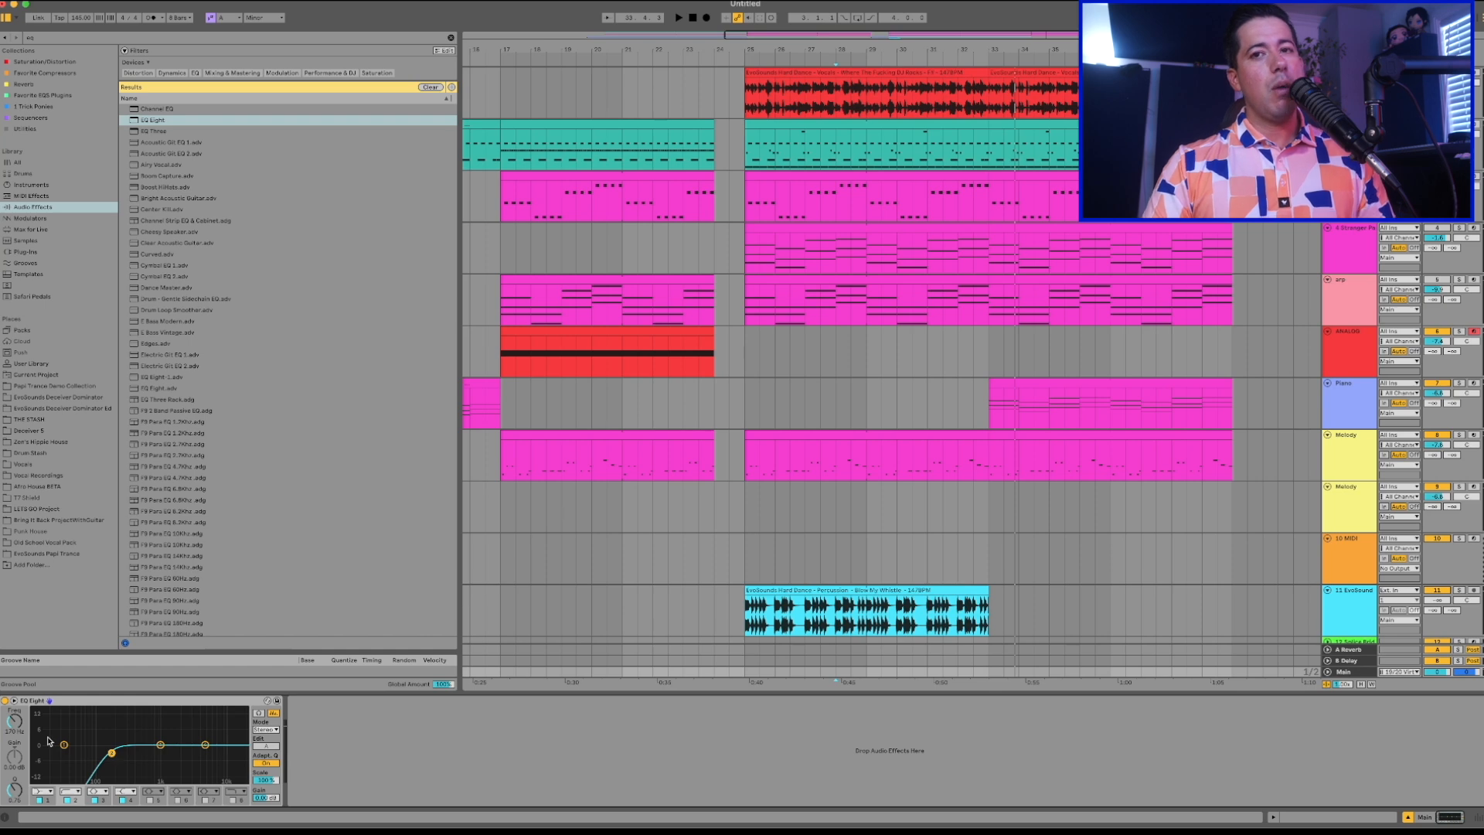
Automate the Main track's EQ Eight Device On to switch on at bar 32 and off at bar 33.
key(a)
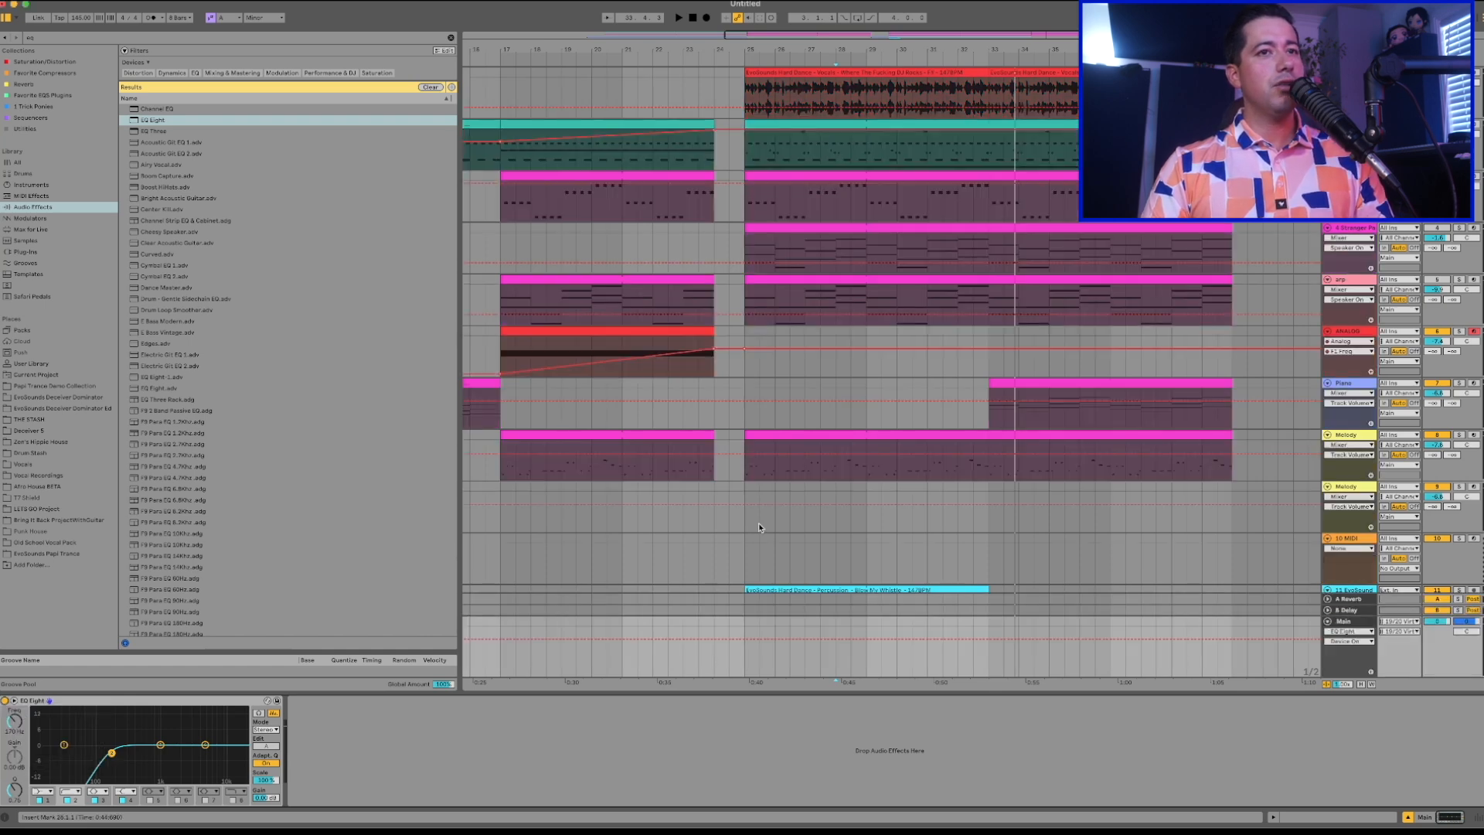
click(928, 576)
key(space)
click(956, 661)
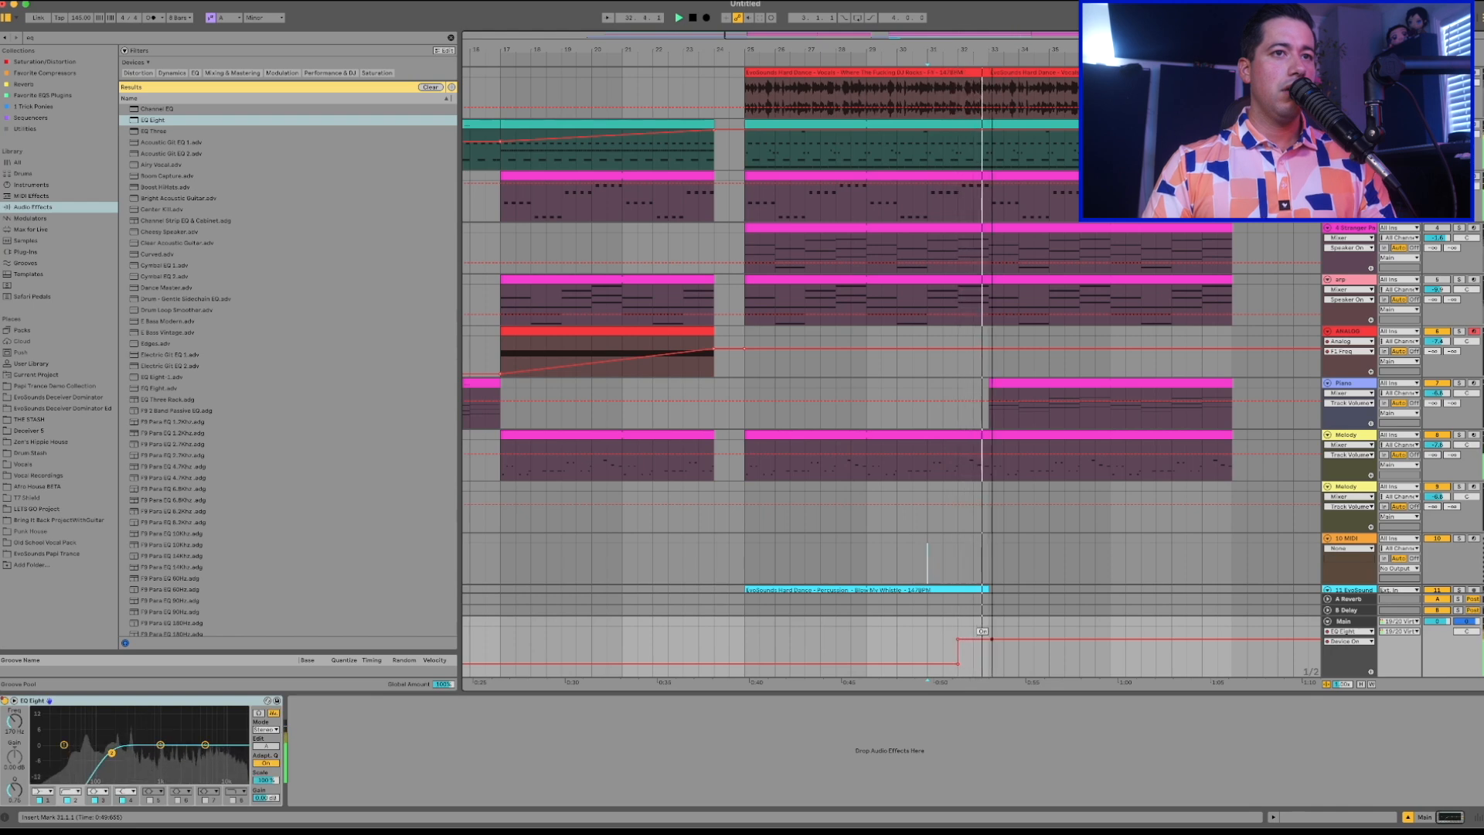
click(989, 641)
scroll(927, 490, down, 5)
scroll(927, 490, left, 1)
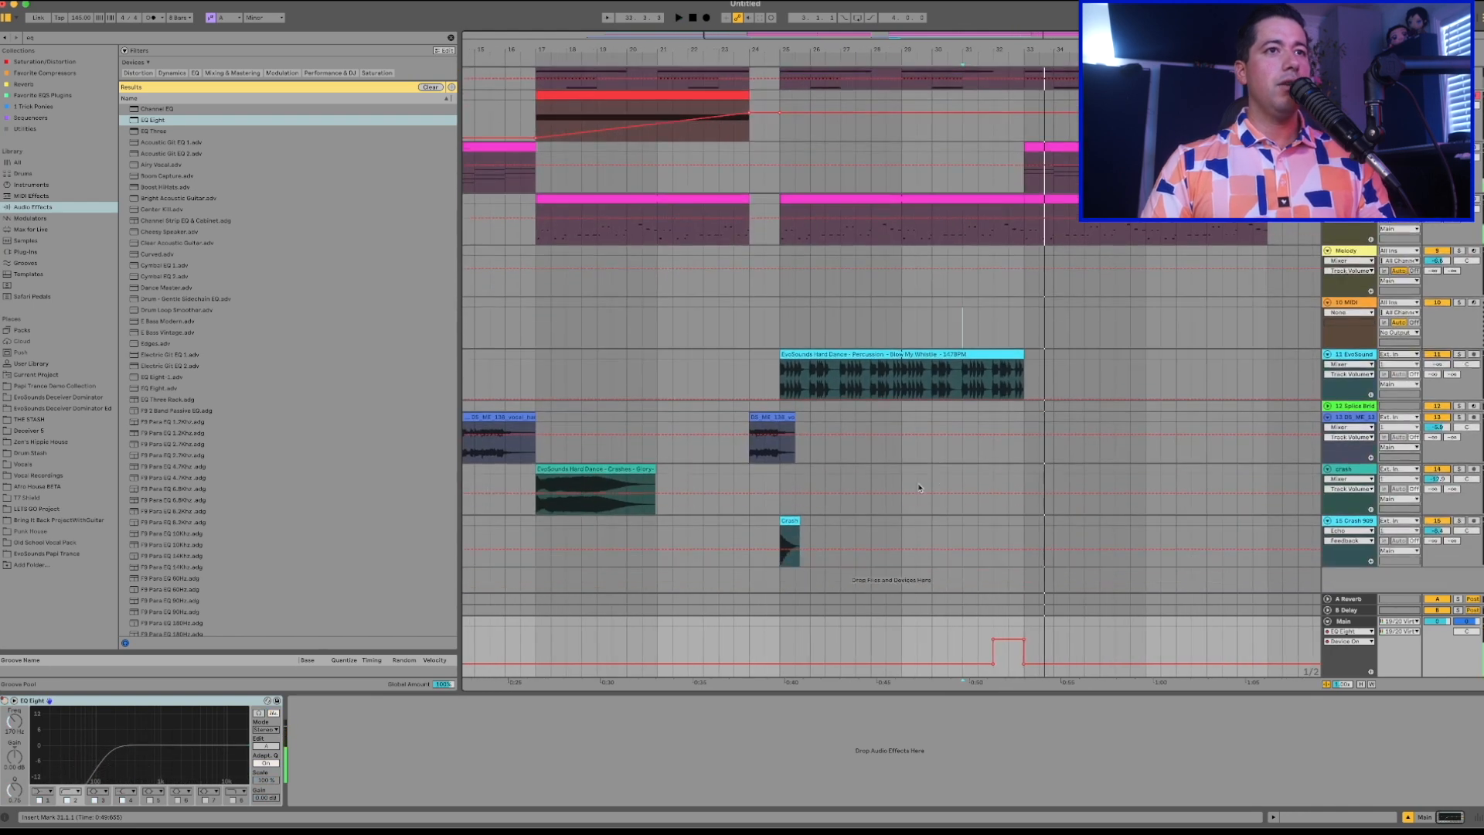
Copy the bar 17 crash clip towards the end of the drop's first eight bars and reverse it.
click(773, 418)
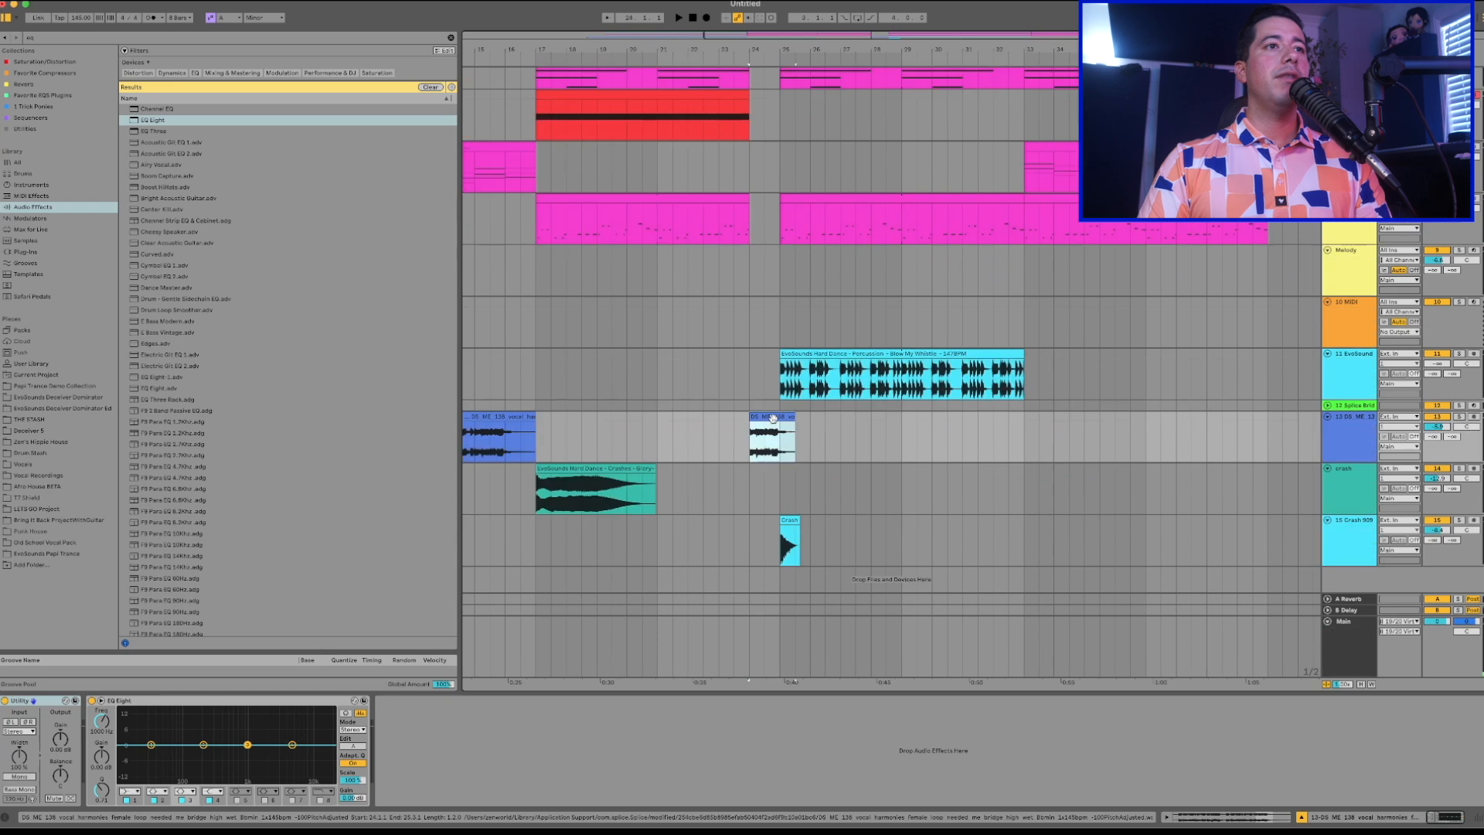
double_click(613, 469)
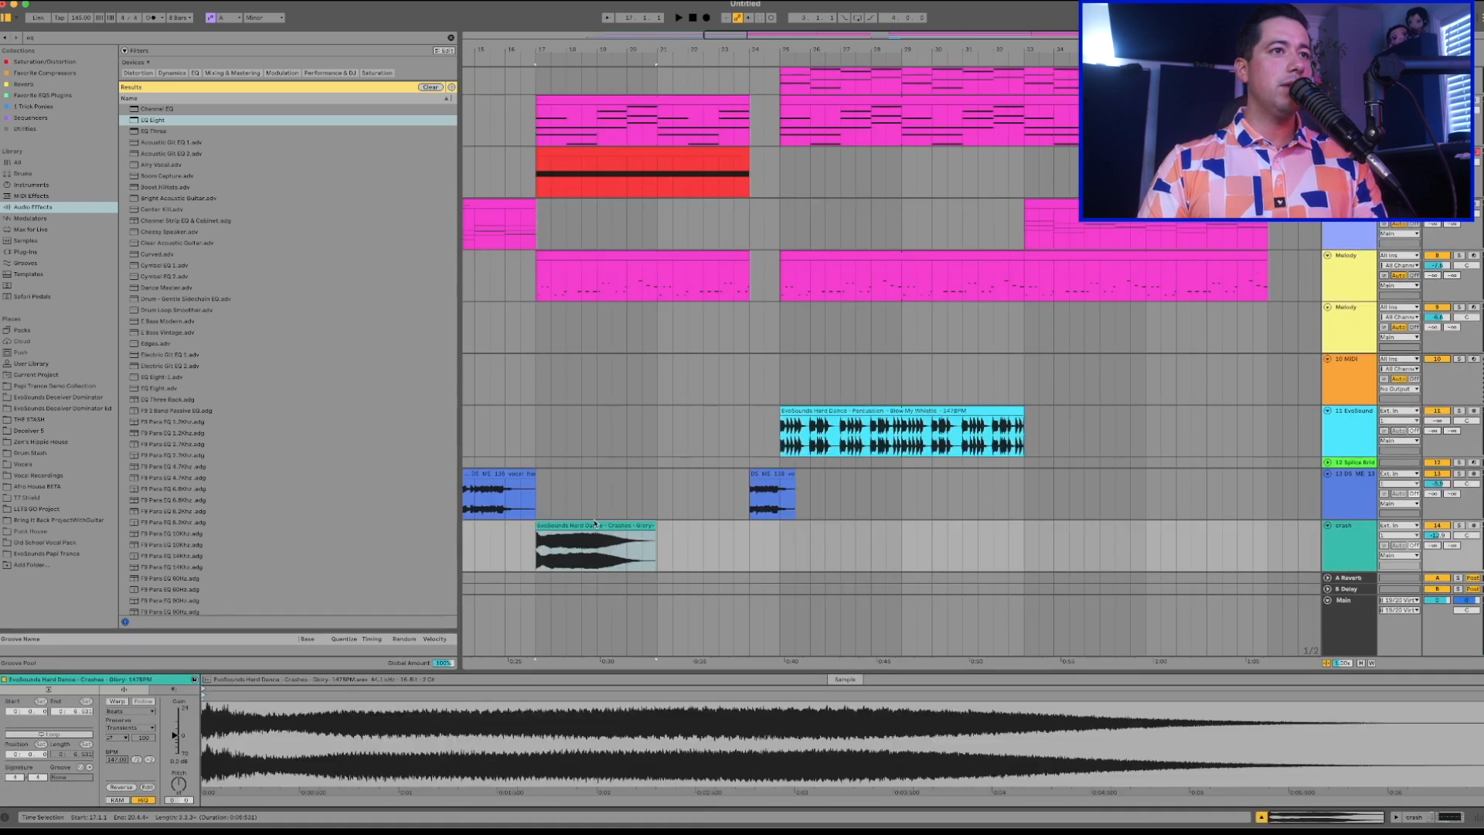
scroll(592, 522, down, 1)
click(949, 504)
key(super+v)
click(959, 505)
click(969, 504)
key(r)
Shorten the reversed crash clip to end at bar 33 while playing it.
drag(993, 496, 1037, 496)
key(space)
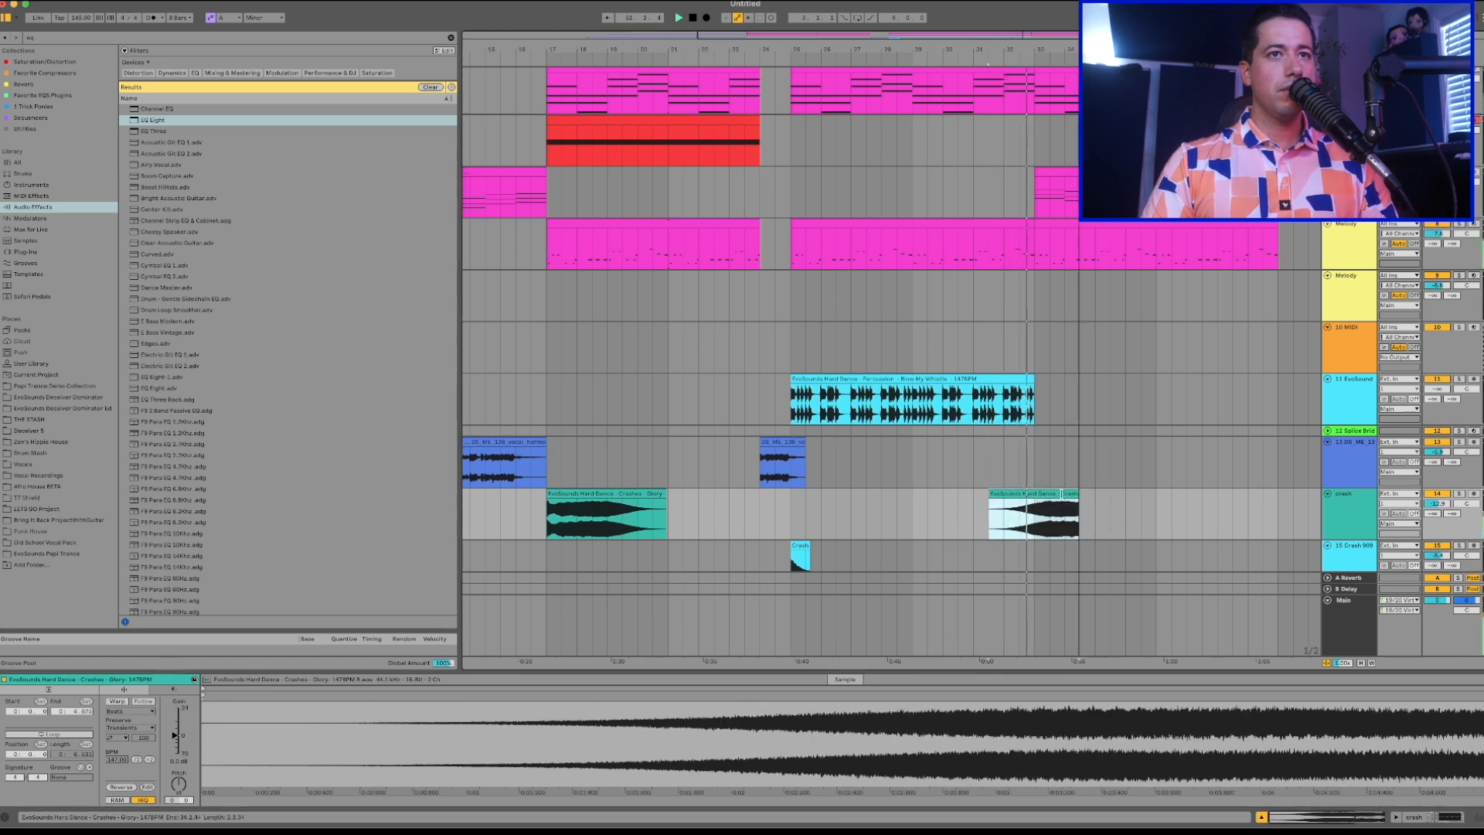
drag(1105, 493, 1036, 495)
Paste a copy of the Crash 909 hit at bar 33 on its track.
scroll(1038, 497, down, 1)
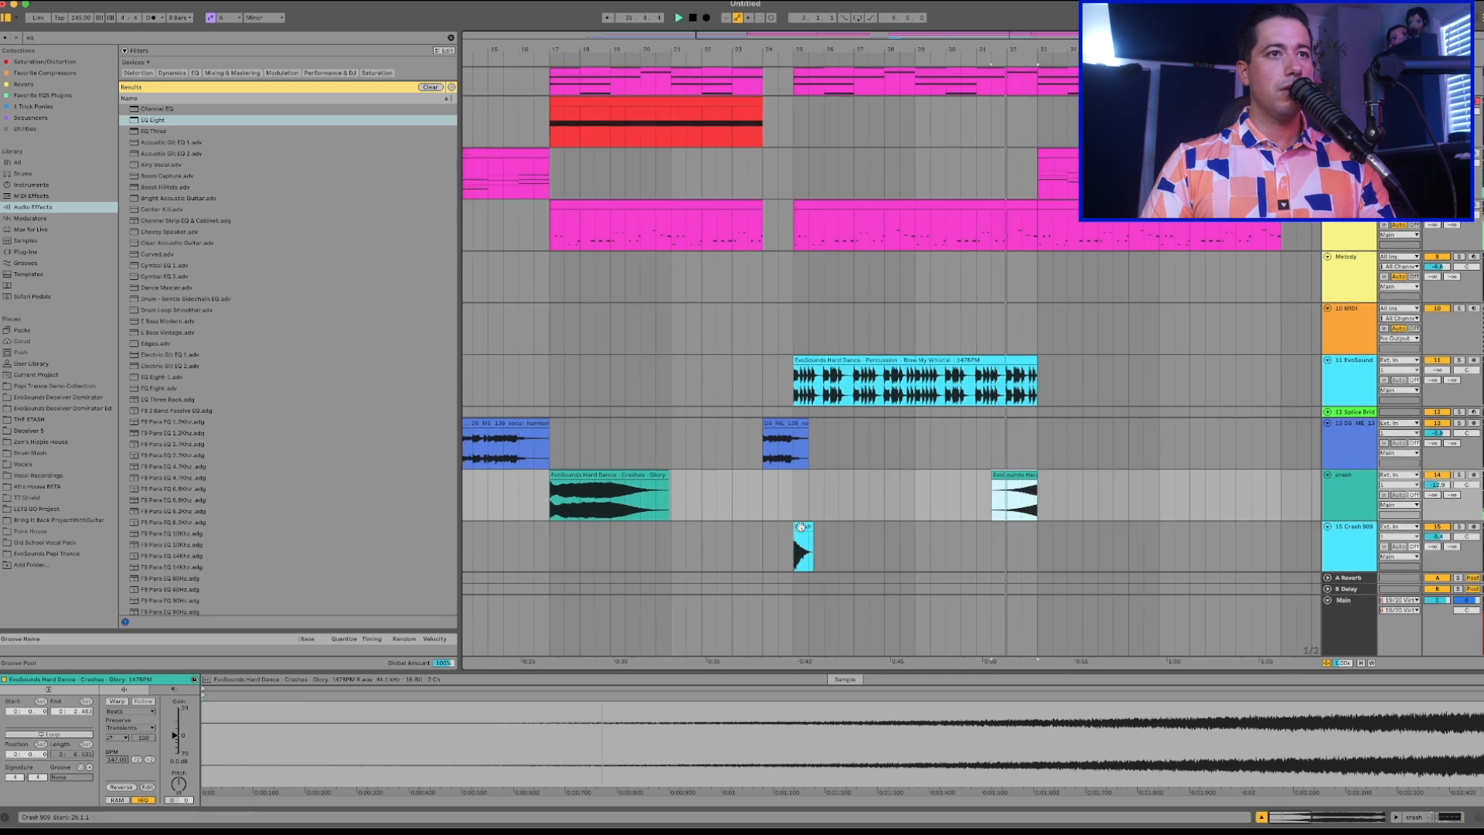
click(1030, 552)
key(super+v)
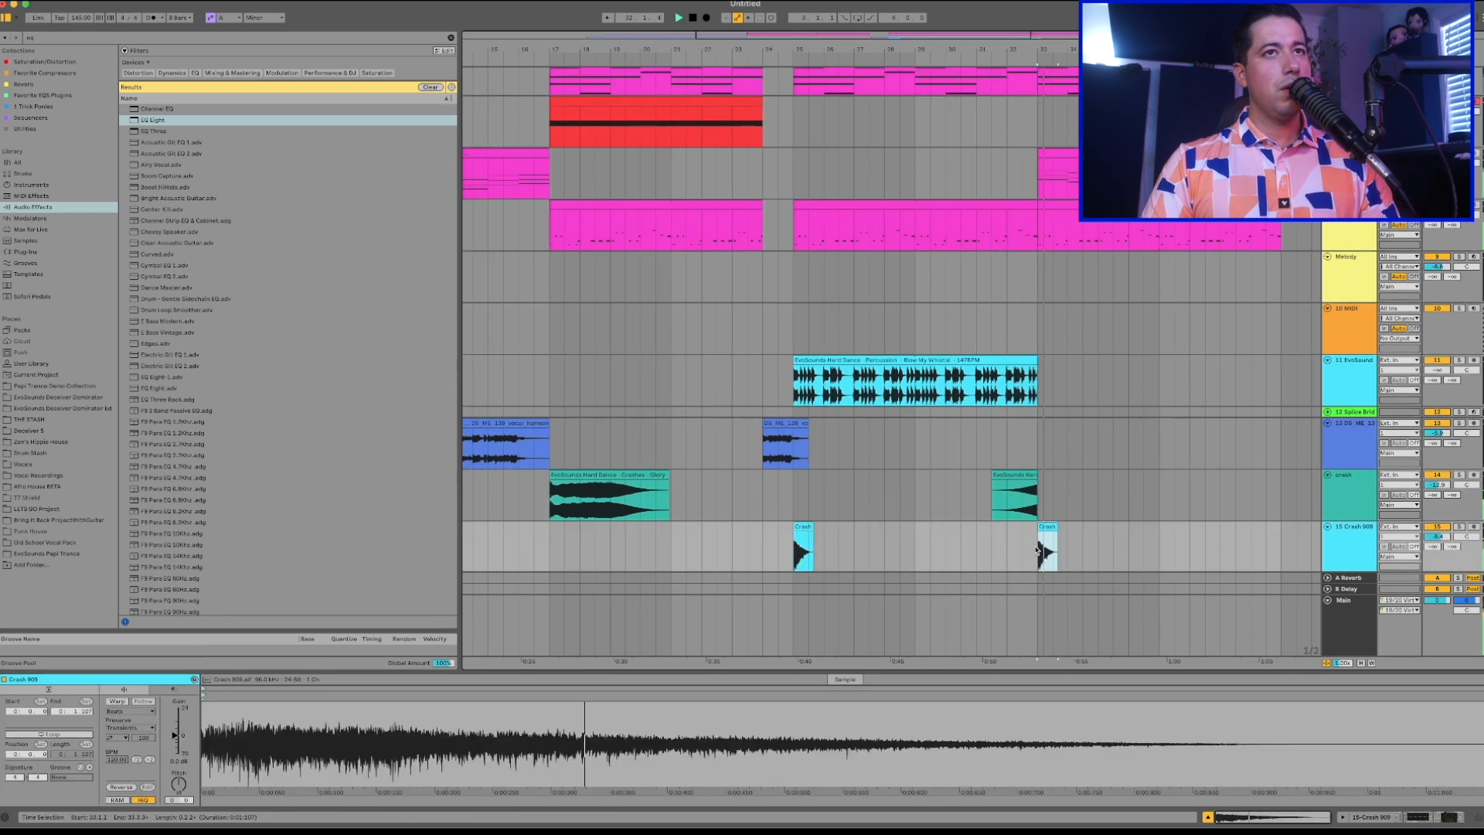
scroll(1038, 550, up, 10)
right_click(978, 238)
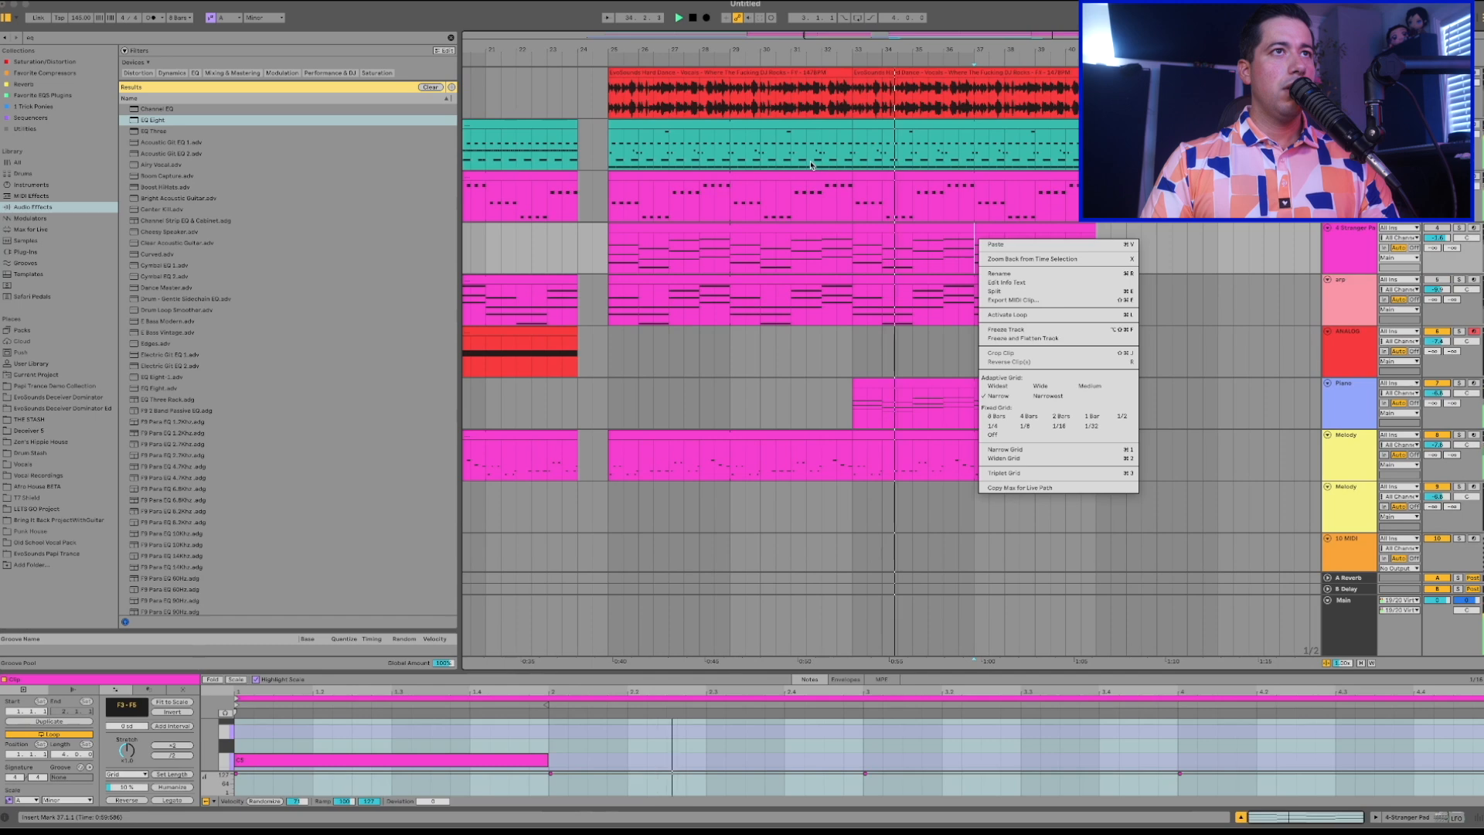
key(Escape)
scroll(730, 127, left, 5)
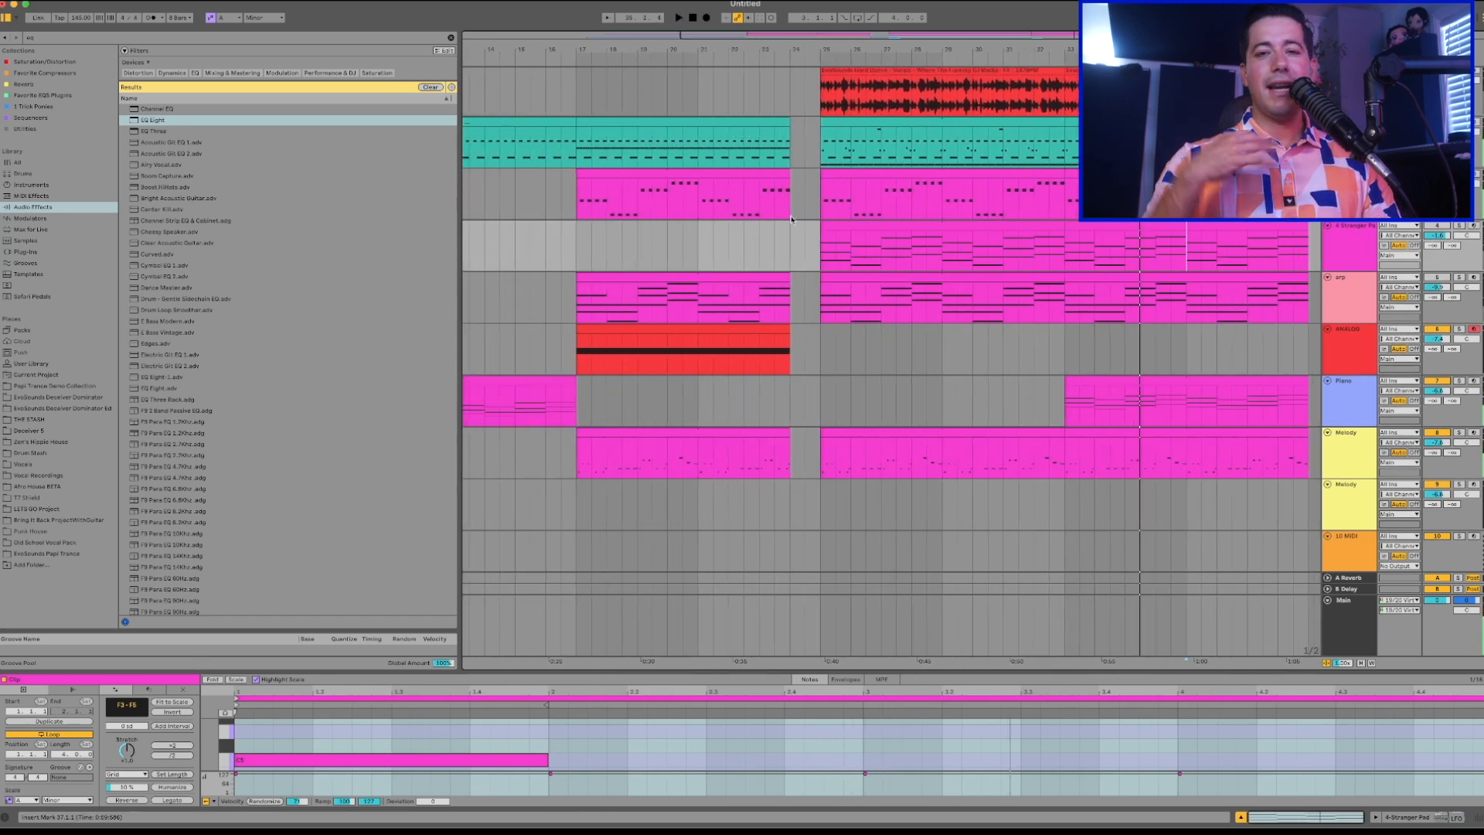
drag(1074, 353, 1217, 354)
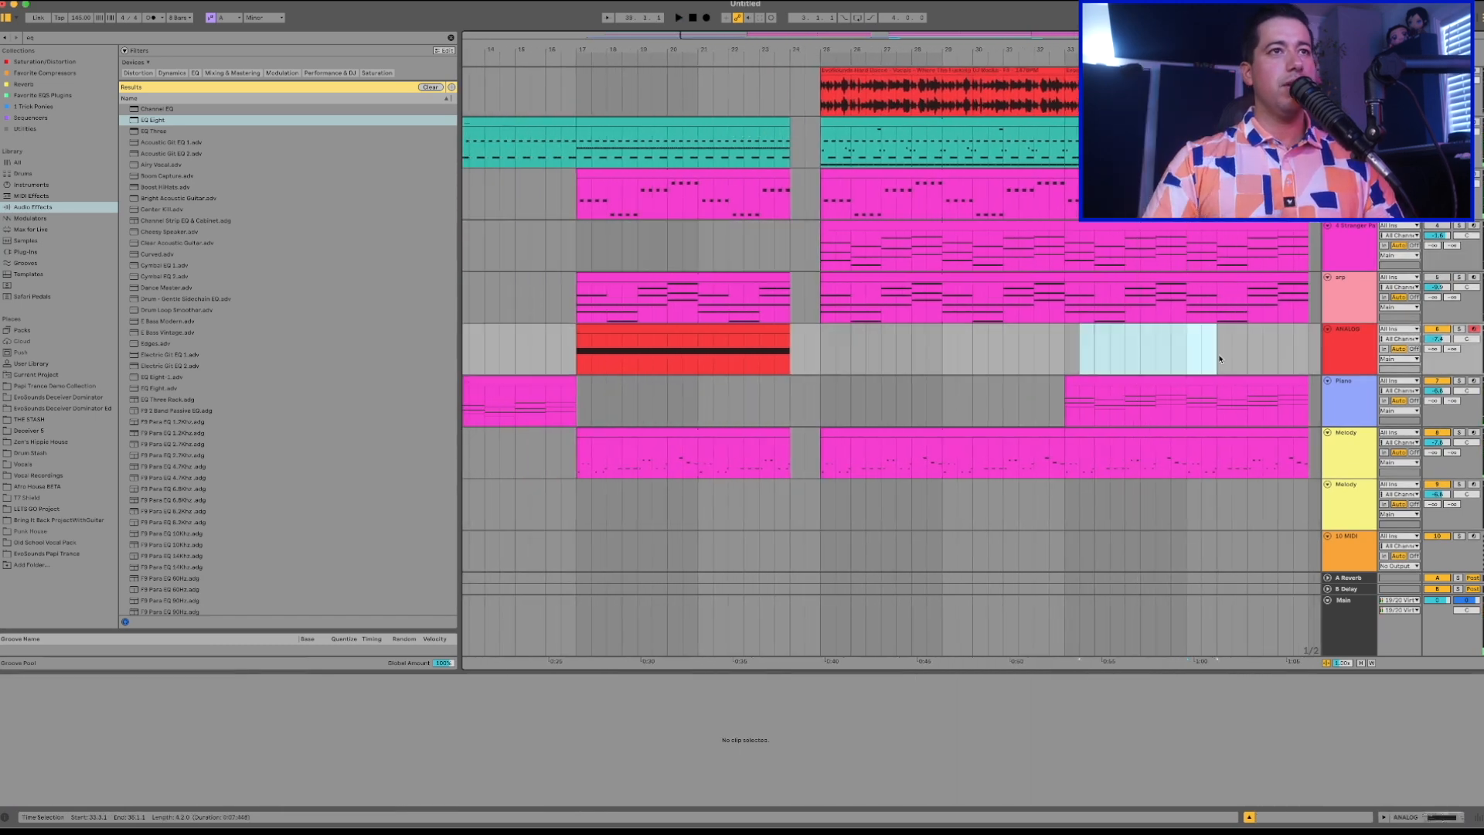
scroll(961, 379, left, 3)
scroll(961, 379, left, 1)
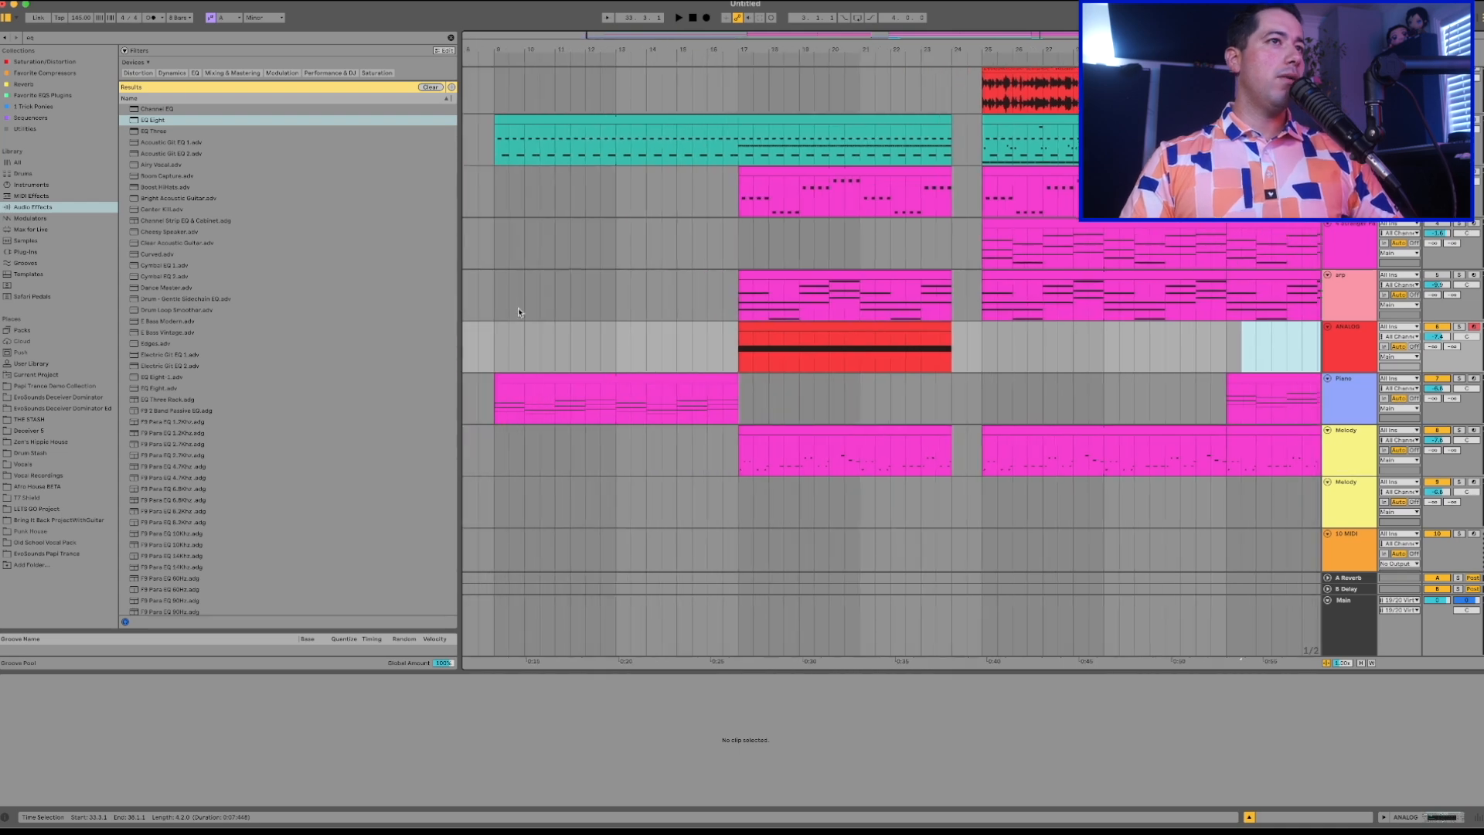
Play the arrangement from bar 9 to review the intro and build-up.
click(498, 307)
scroll(605, 334, down, 3)
scroll(605, 335, left, 2)
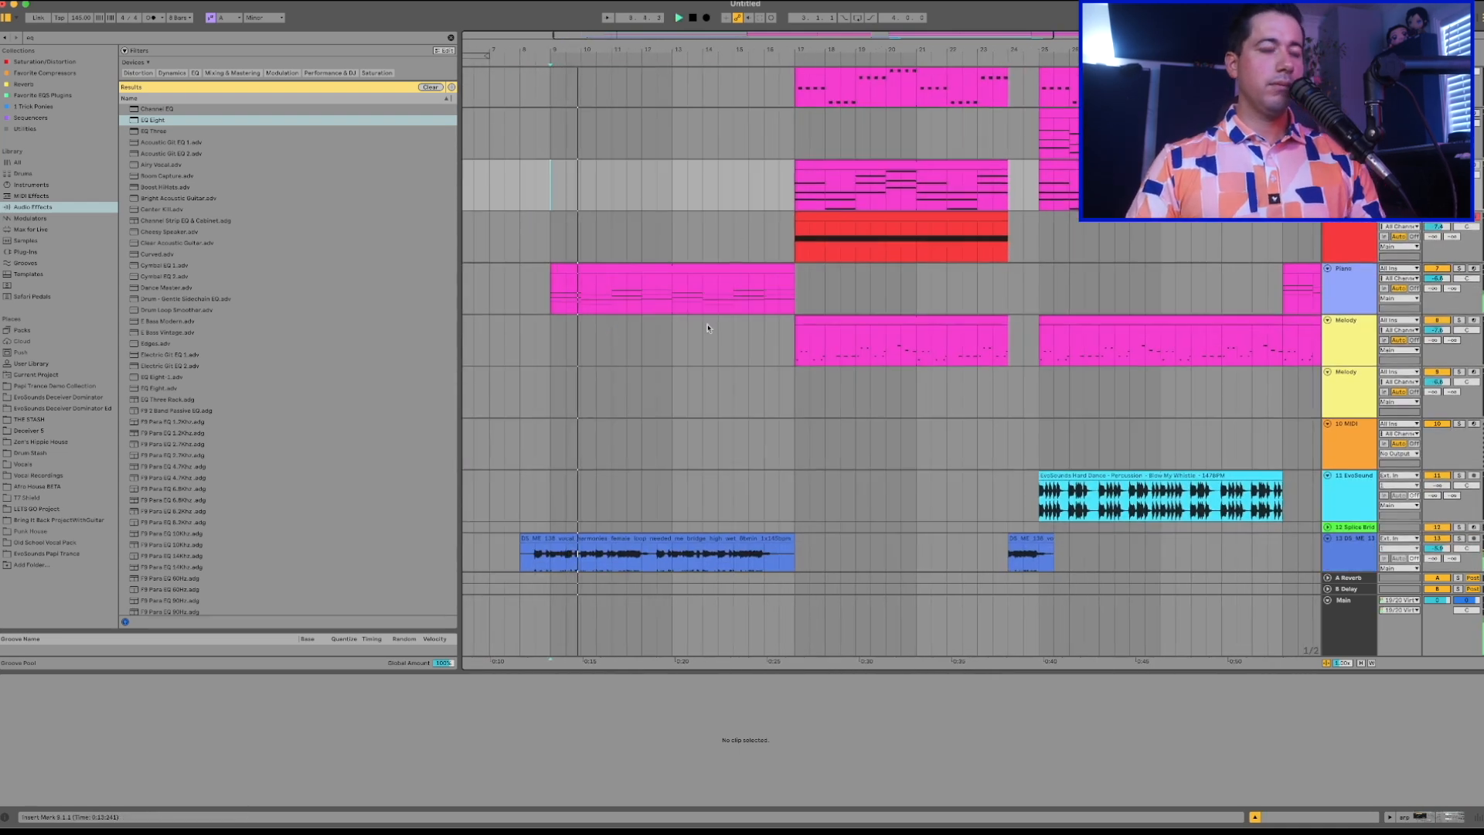
Copy the arp clip from bar 17 to bar 9 so the chords cover the section up to bar 17.
scroll(605, 335, down, 2)
scroll(605, 335, left, 2)
scroll(918, 226, up, 4)
click(917, 238)
key(super+c)
click(609, 252)
key(super+v)
click(682, 258)
drag(817, 239, 849, 238)
scroll(850, 240, down, 3)
scroll(850, 240, left, 1)
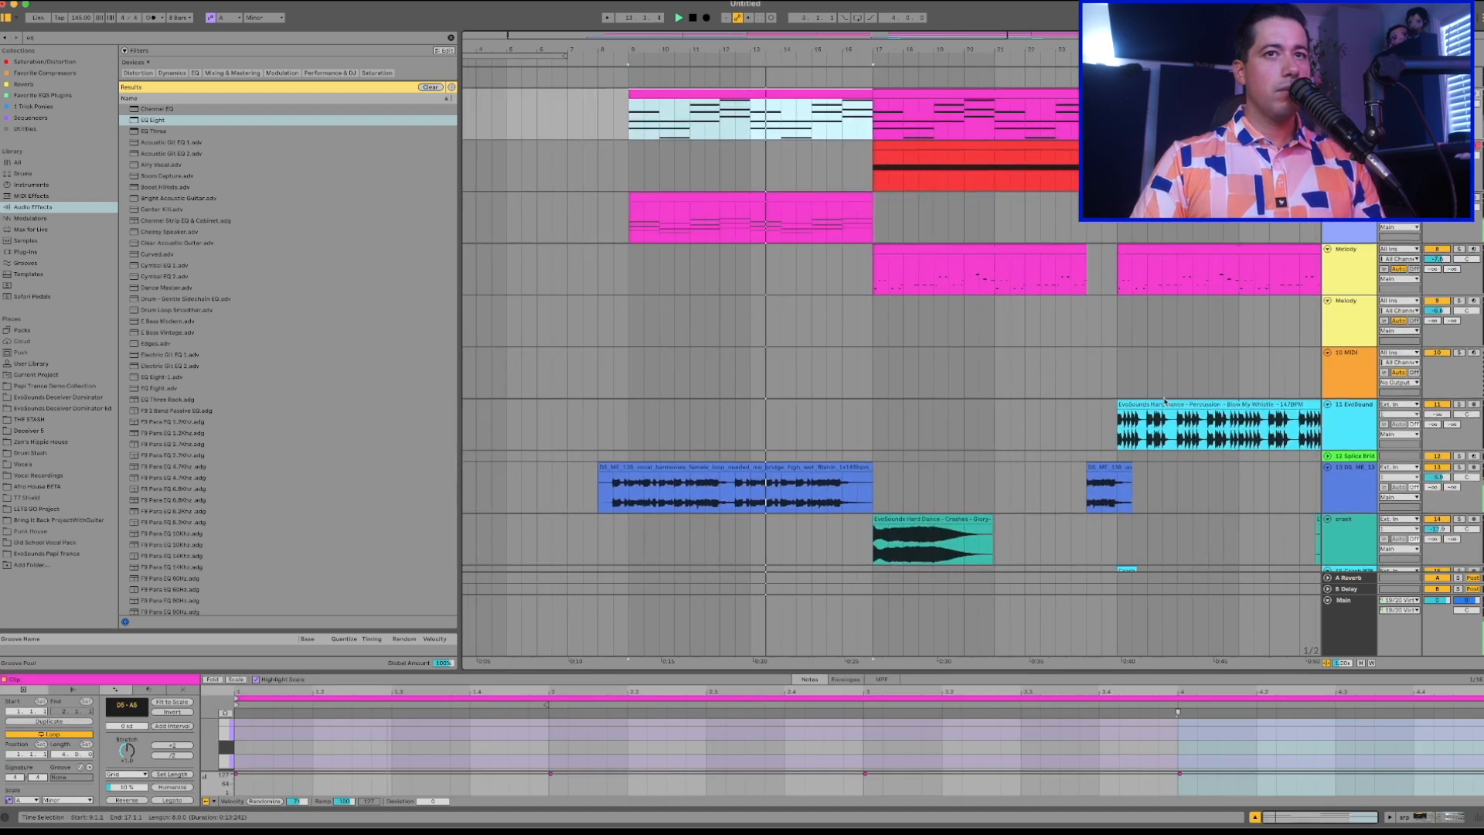
click(1349, 469)
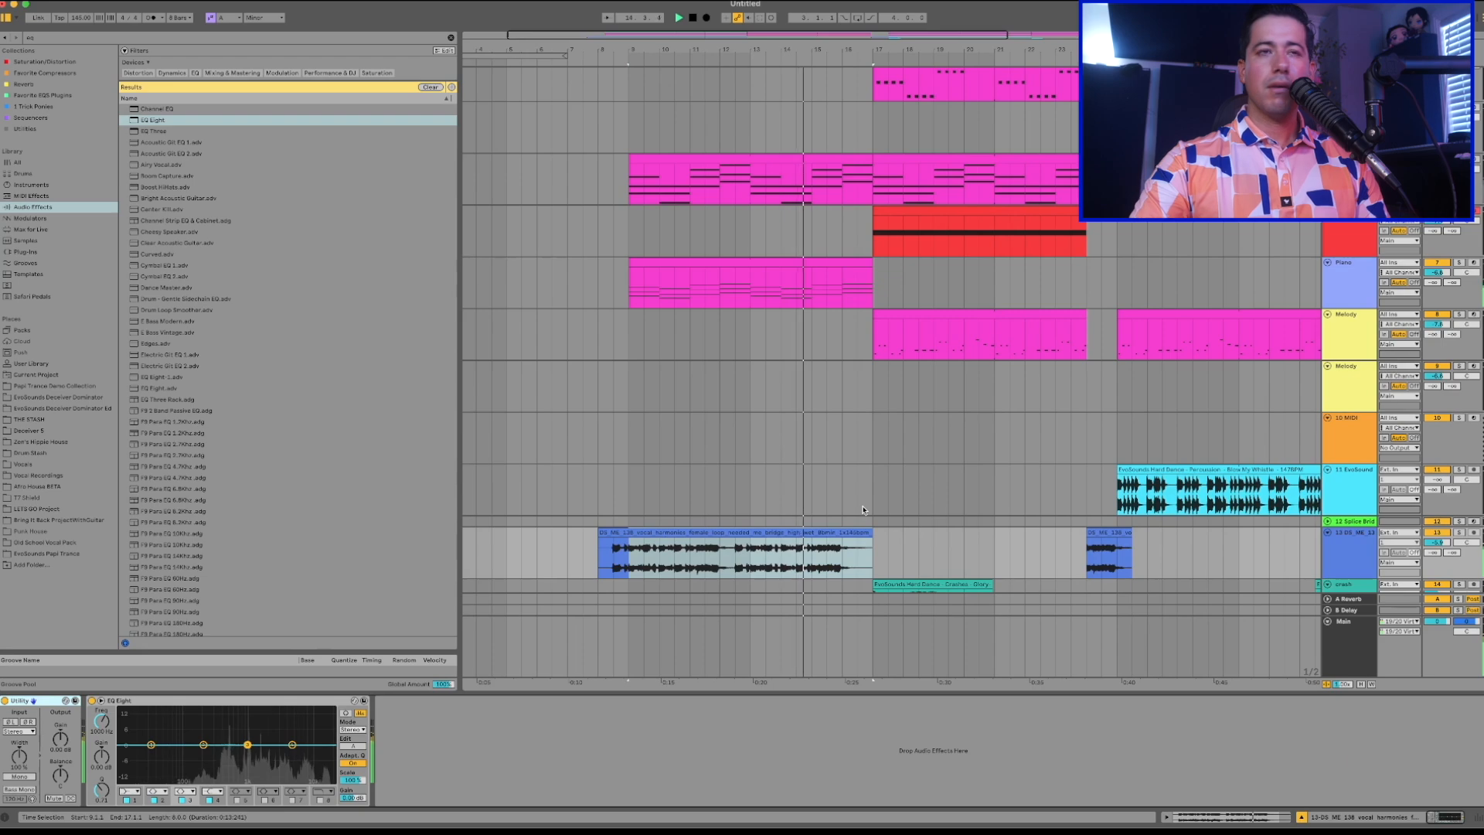
scroll(863, 509, up, 3)
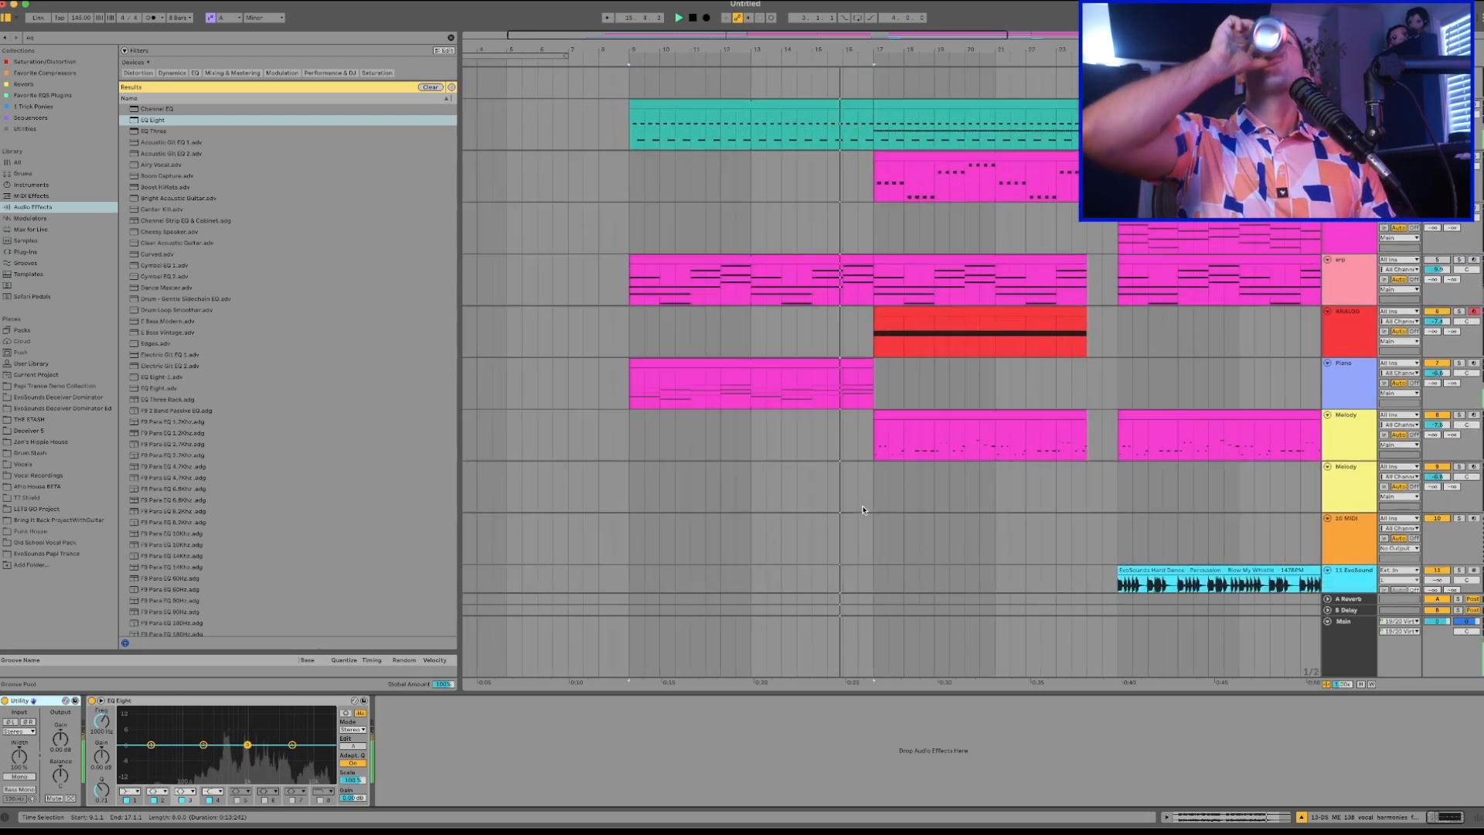
scroll(863, 509, down, 5)
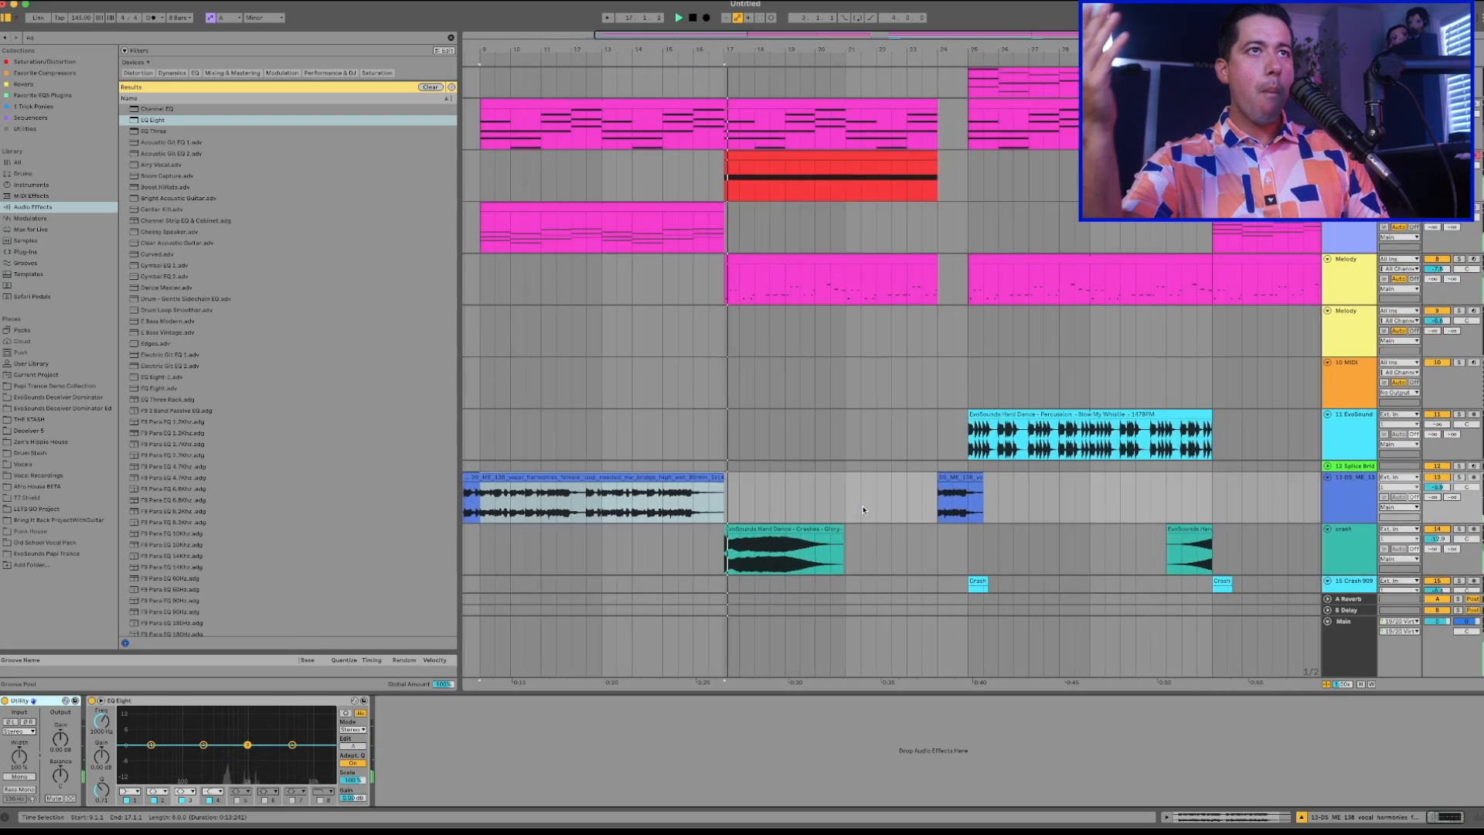
Add an Auto Filter to the upper Melody track, which plays from bar 17.
click(1332, 289)
key(space)
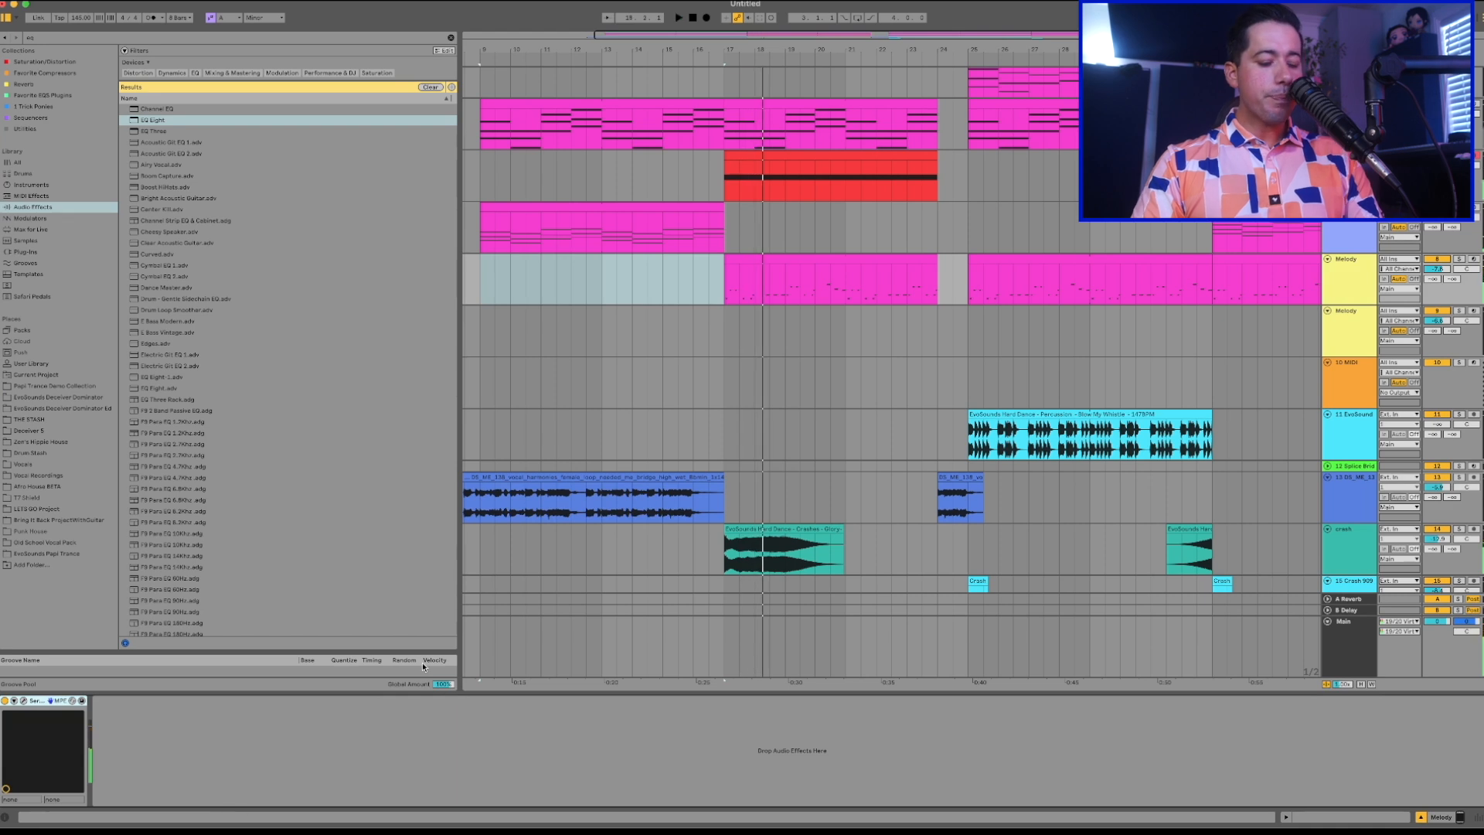
key(super+f)
text(auto)
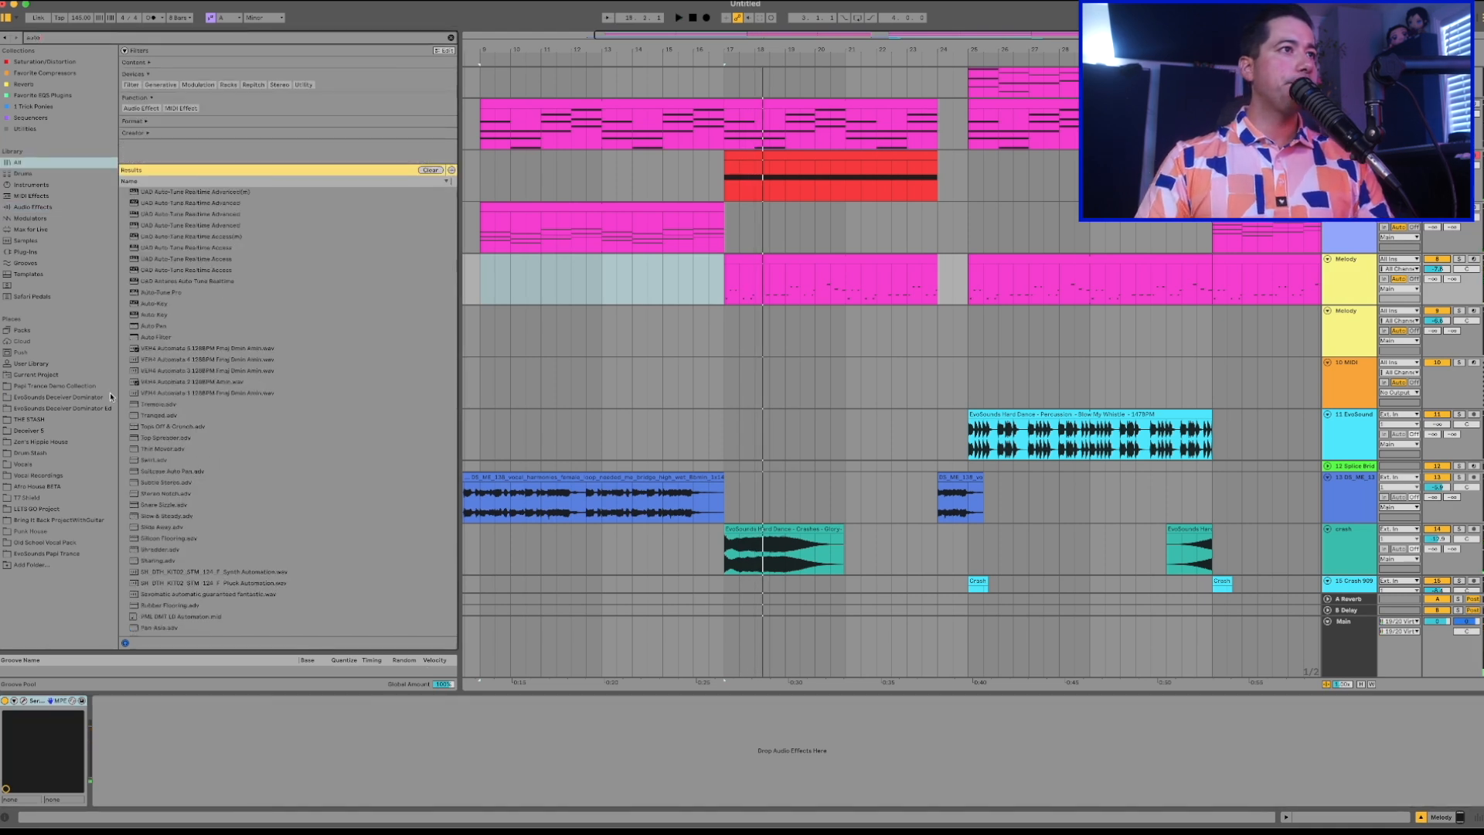
click(32, 207)
click(156, 110)
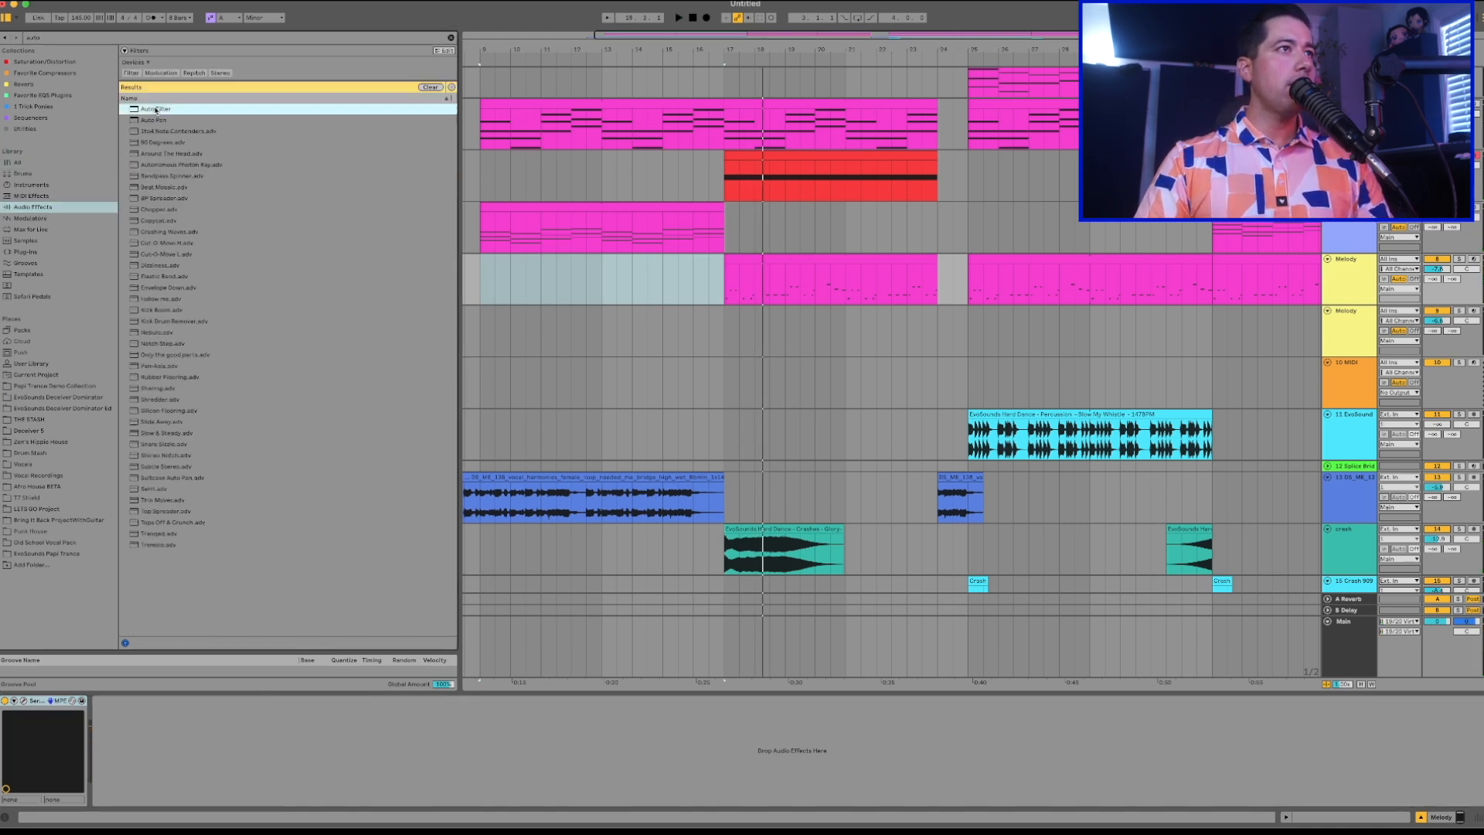
key(Return)
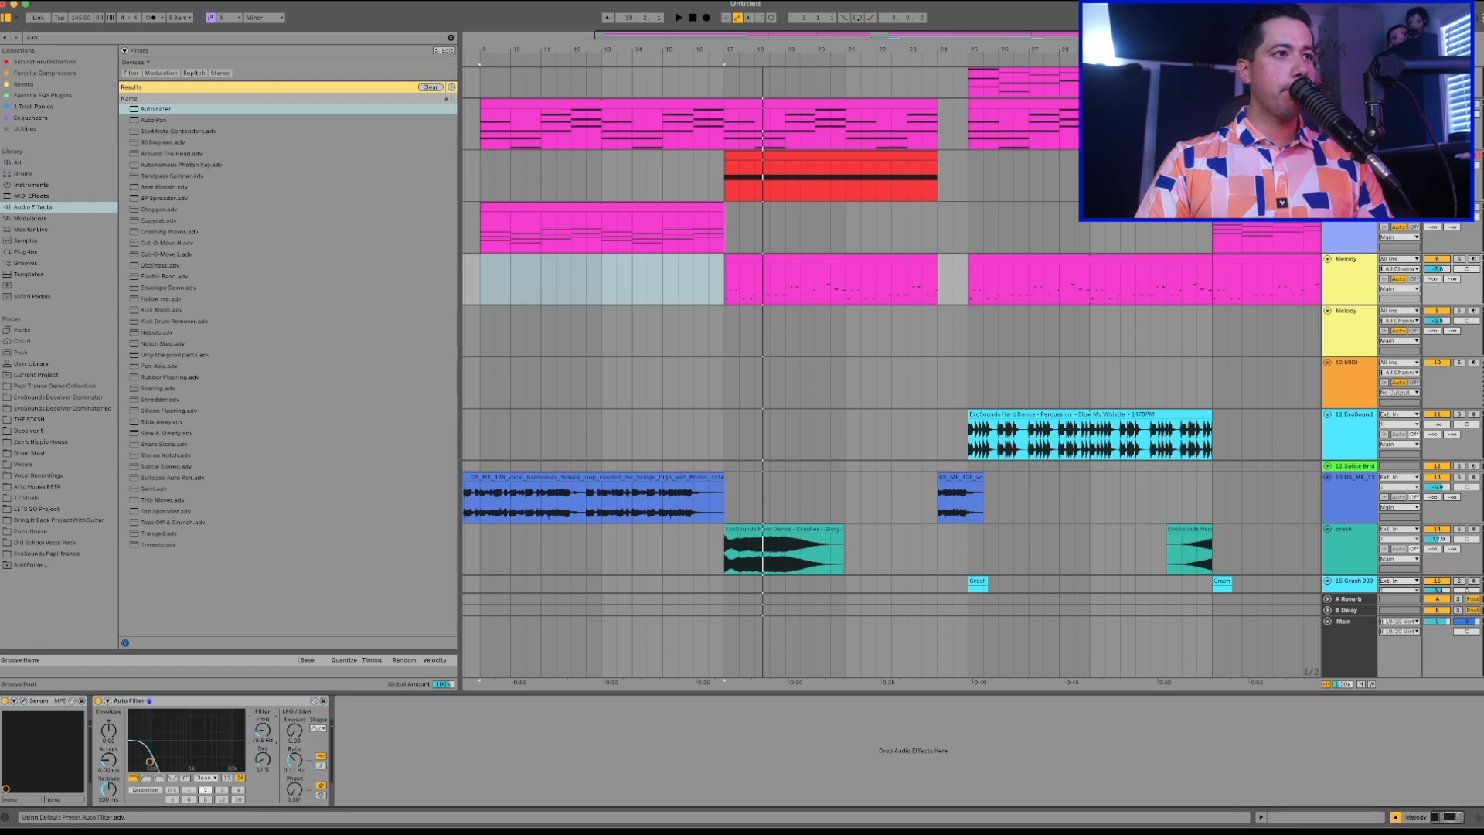
Automate the Melody track's Auto Filter frequency to rise gradually from bar 17 to bar 24 and play the transition.
key(a)
click(725, 299)
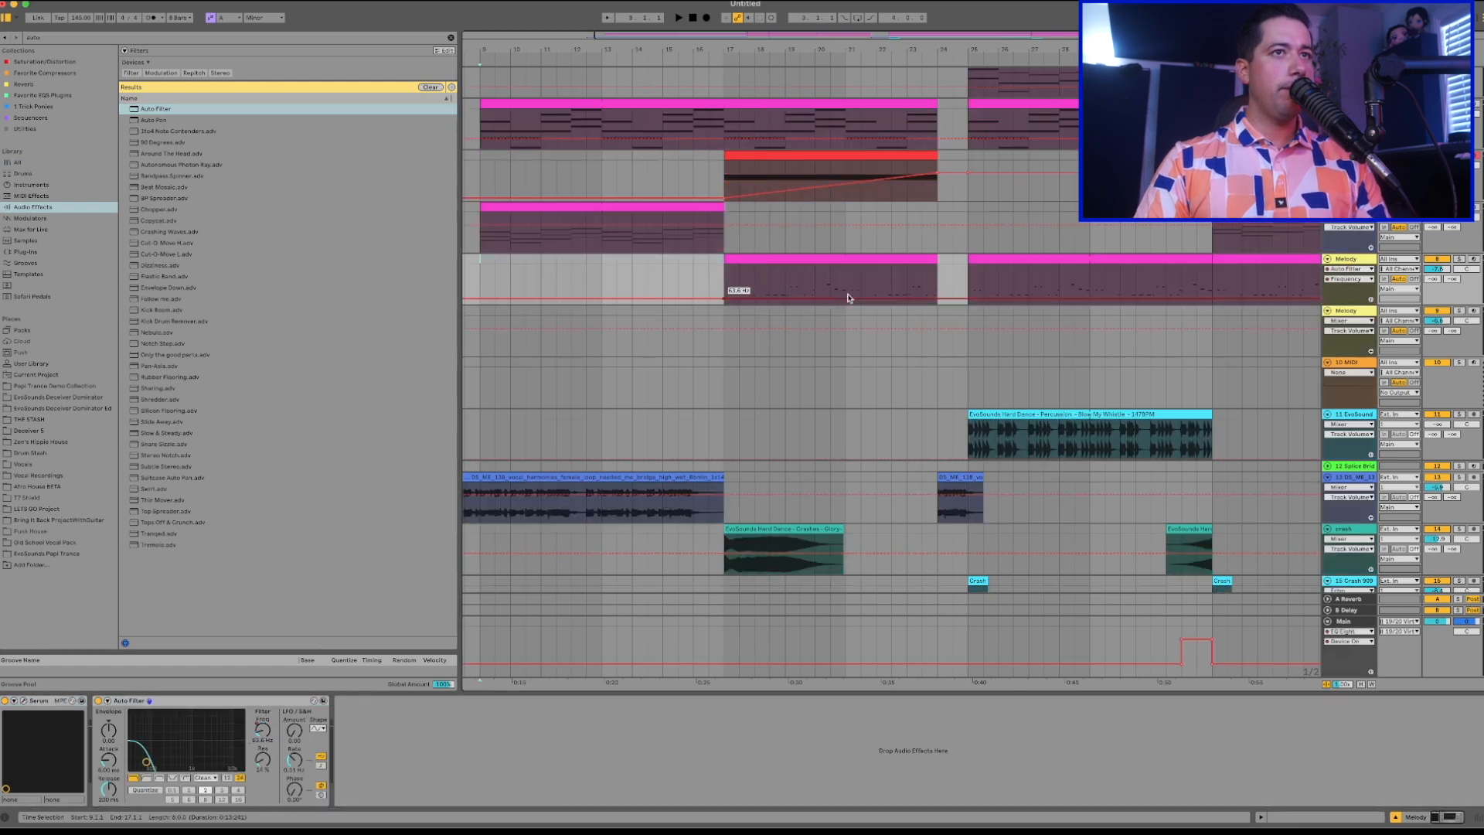
drag(935, 300, 937, 274)
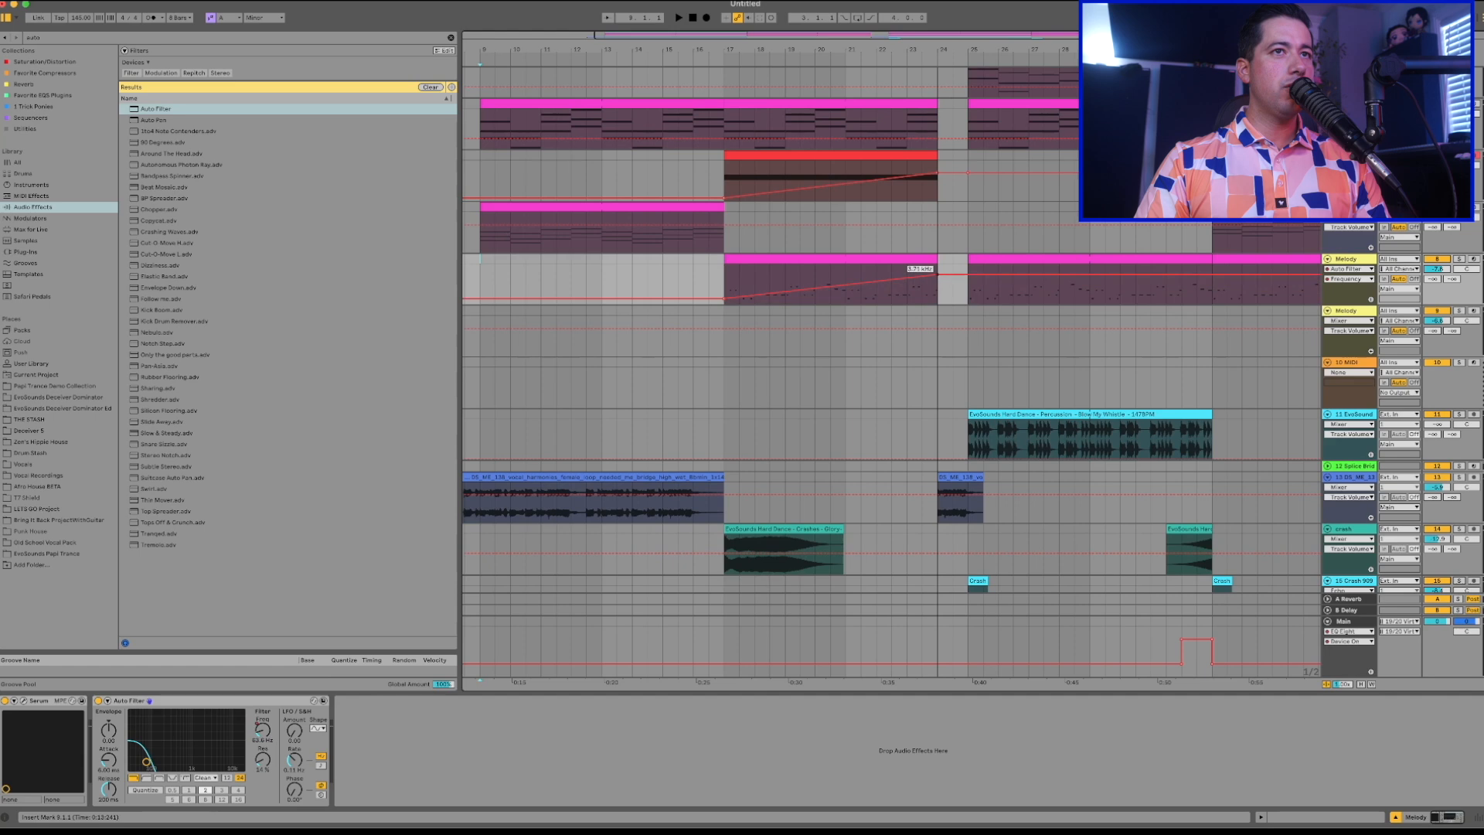
key(a)
key(space)
click(795, 261)
click(707, 262)
key(space)
key(space)
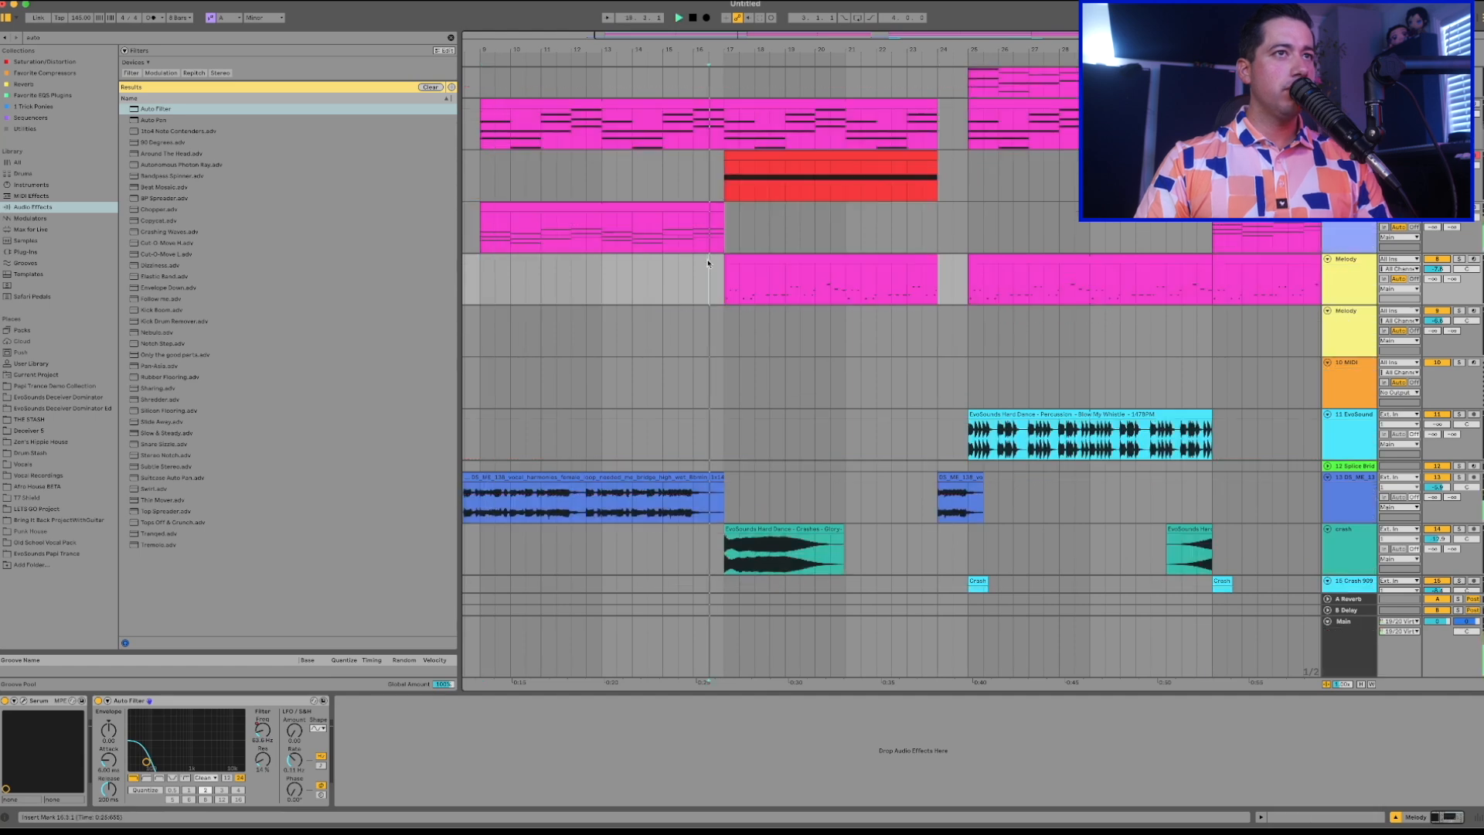
Raise the starting frequency of the Melody filter sweep at bar 17 during playback.
click(738, 262)
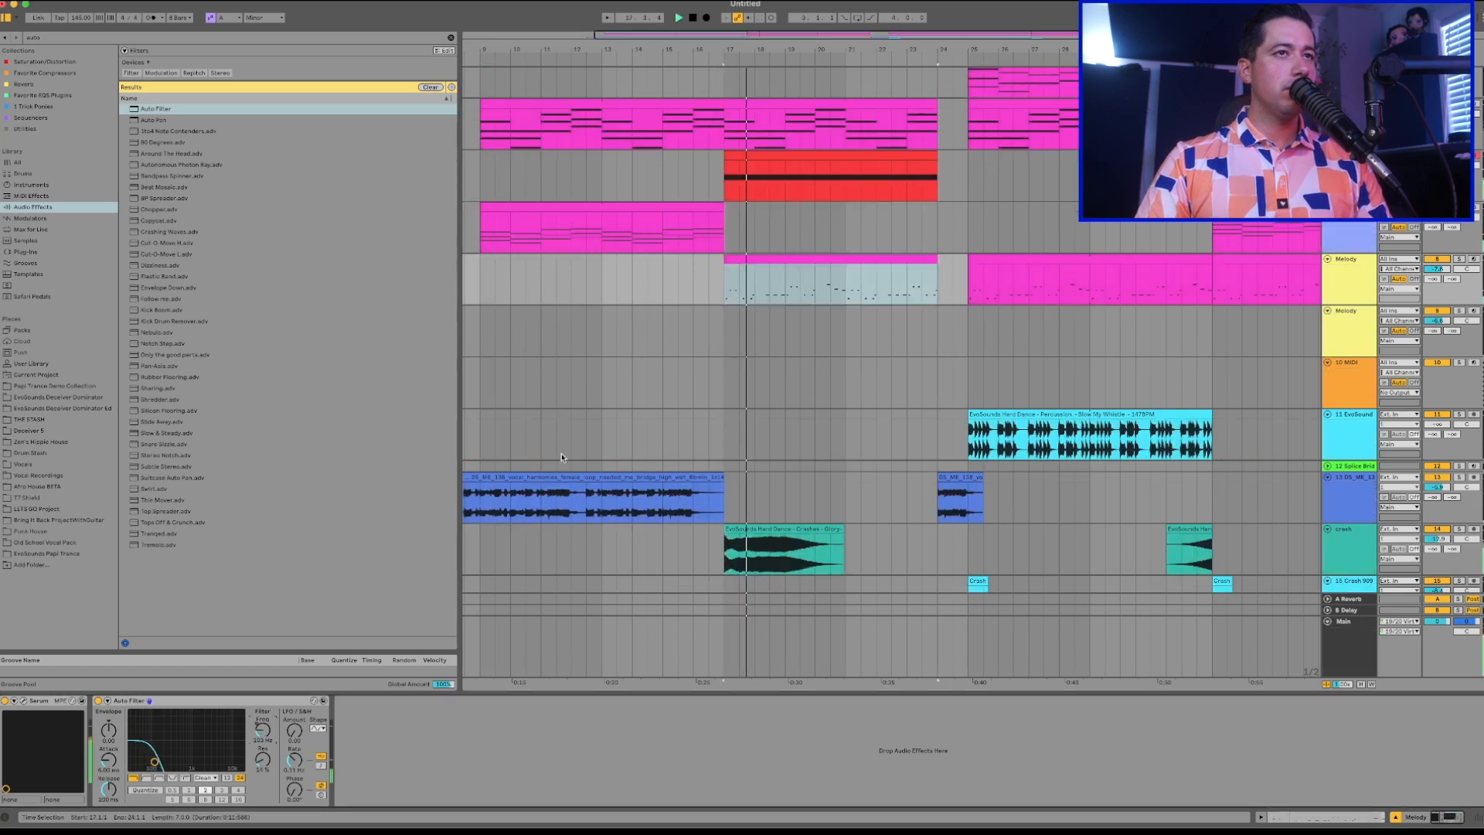
key(a)
drag(724, 298, 724, 292)
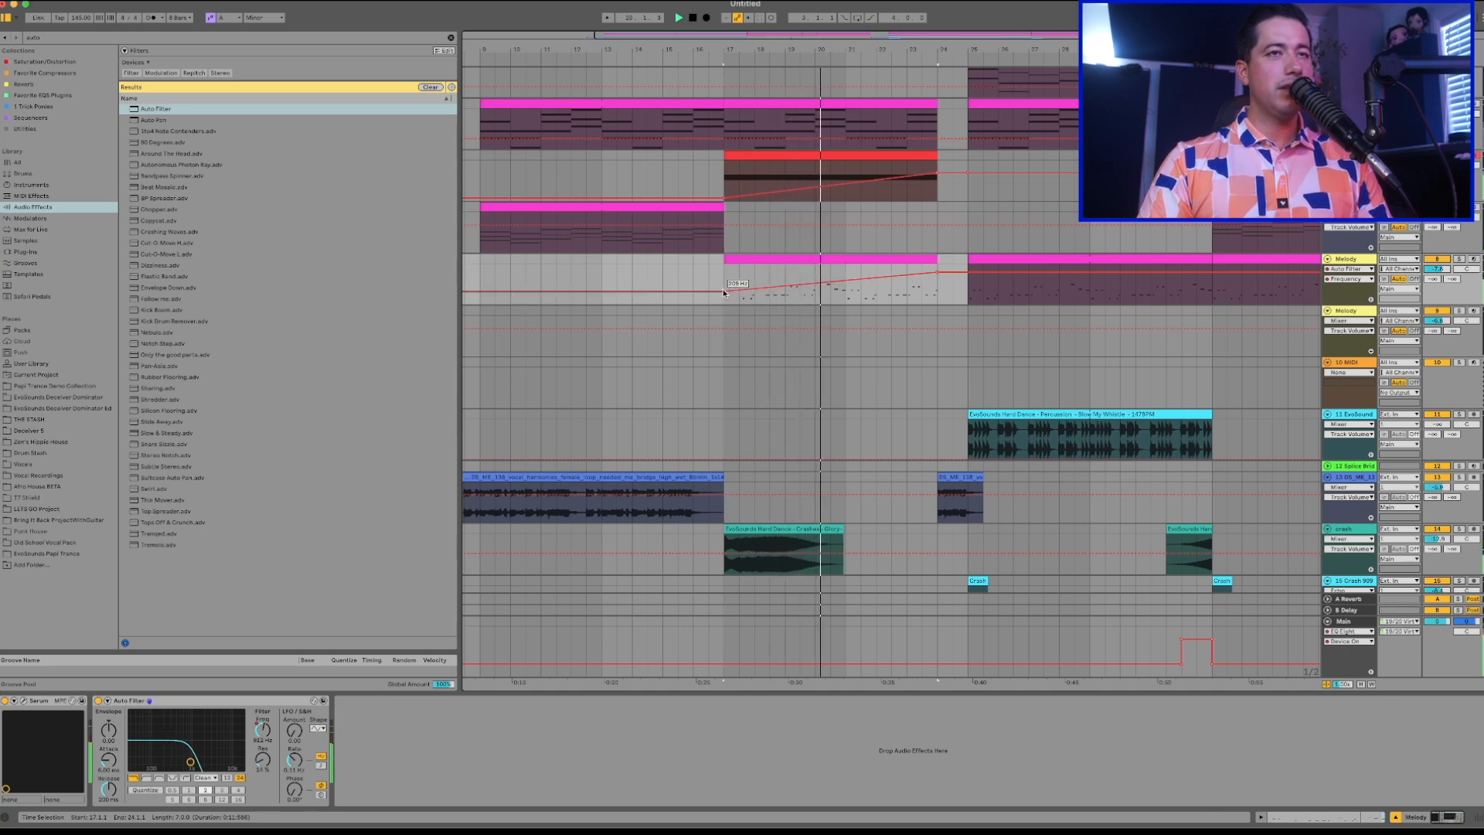
key(a)
Play the build-up into the bar 25 drop and examine the bar 17 drum clip's notes in an enlarged editor.
drag(847, 282, 729, 285)
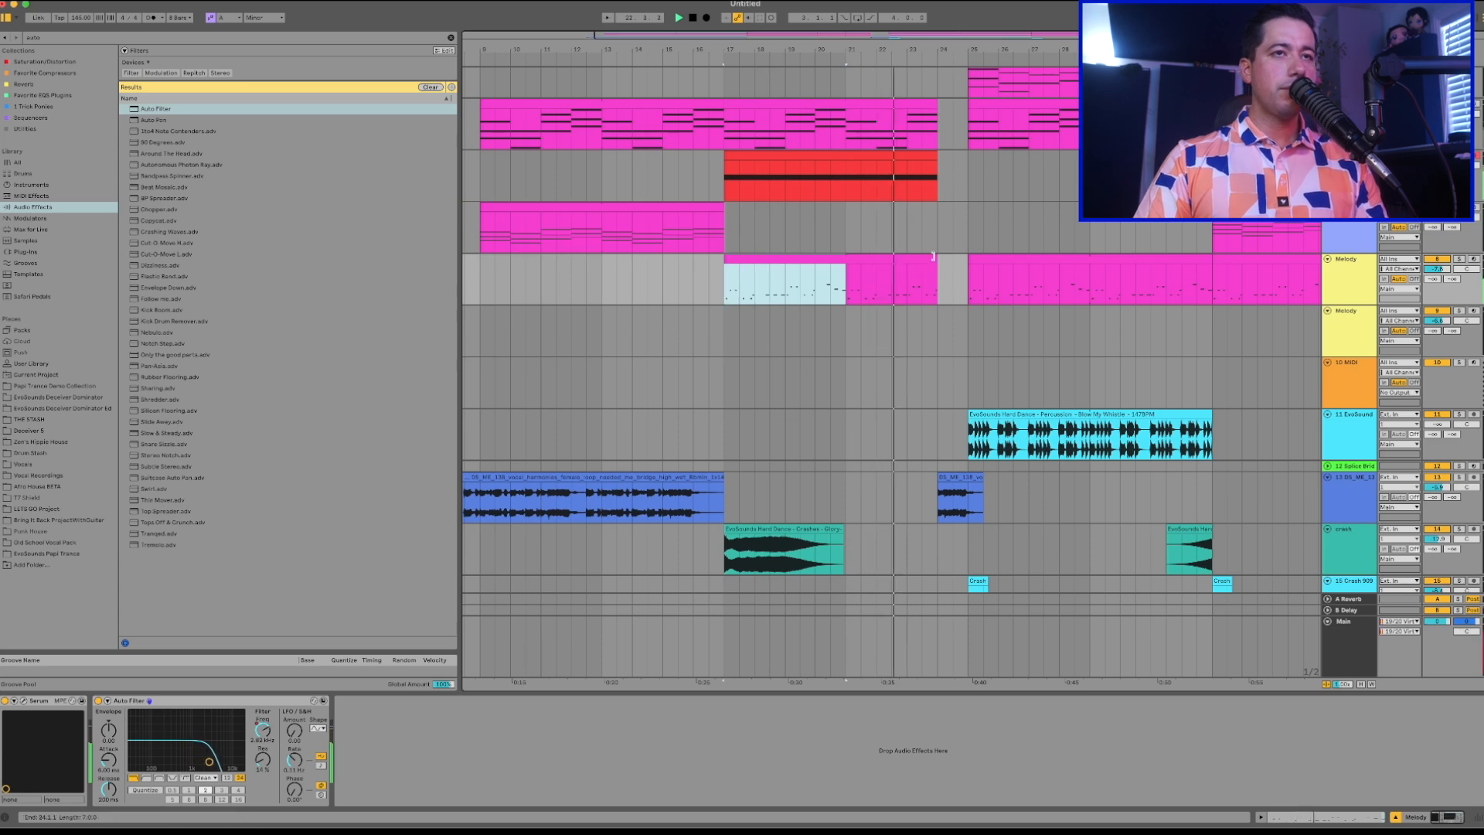
shift+click(924, 292)
scroll(923, 292, right, 3)
scroll(923, 292, down, 1)
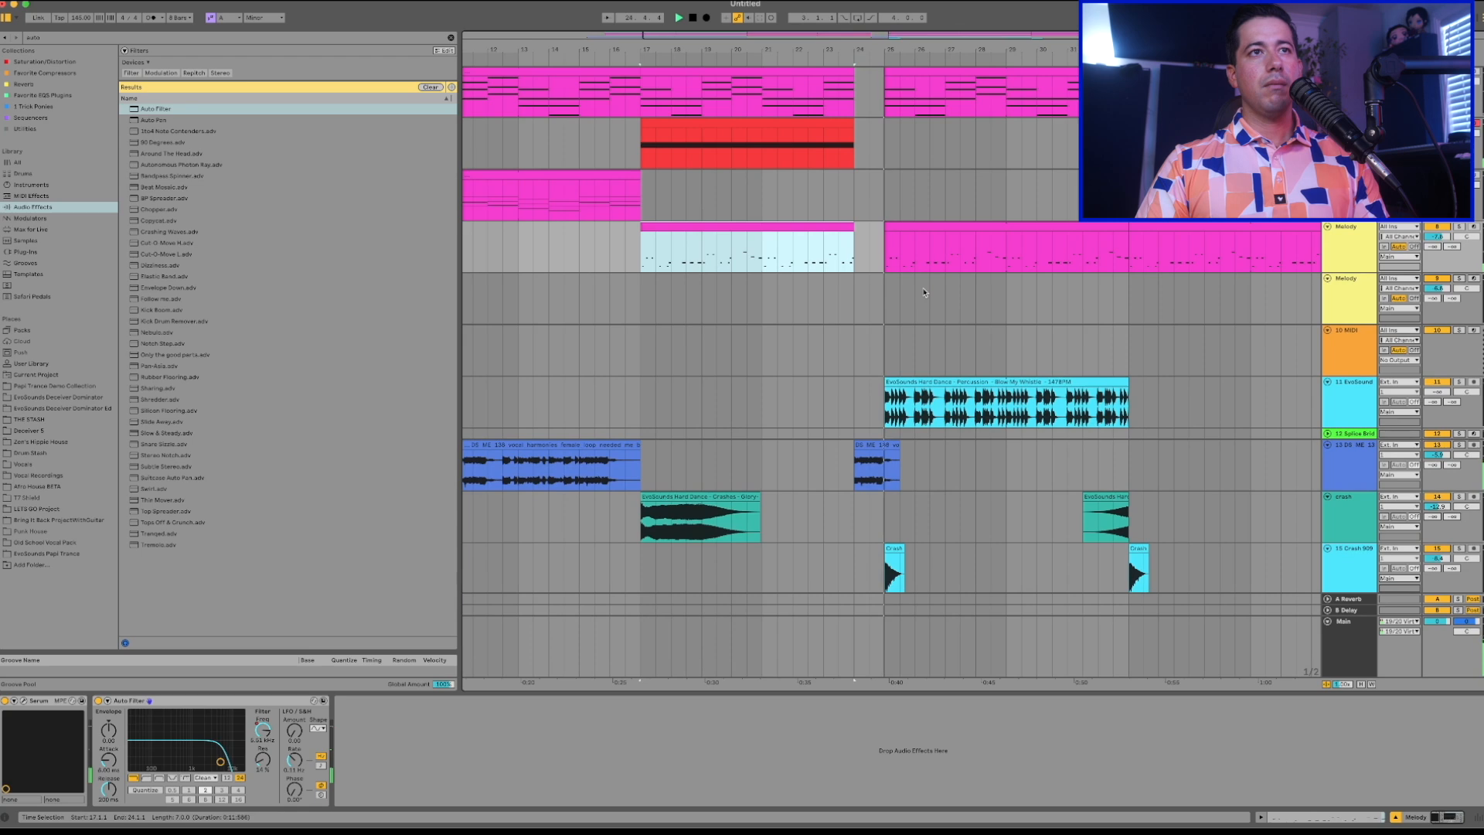
scroll(924, 292, up, 5)
double_click(747, 142)
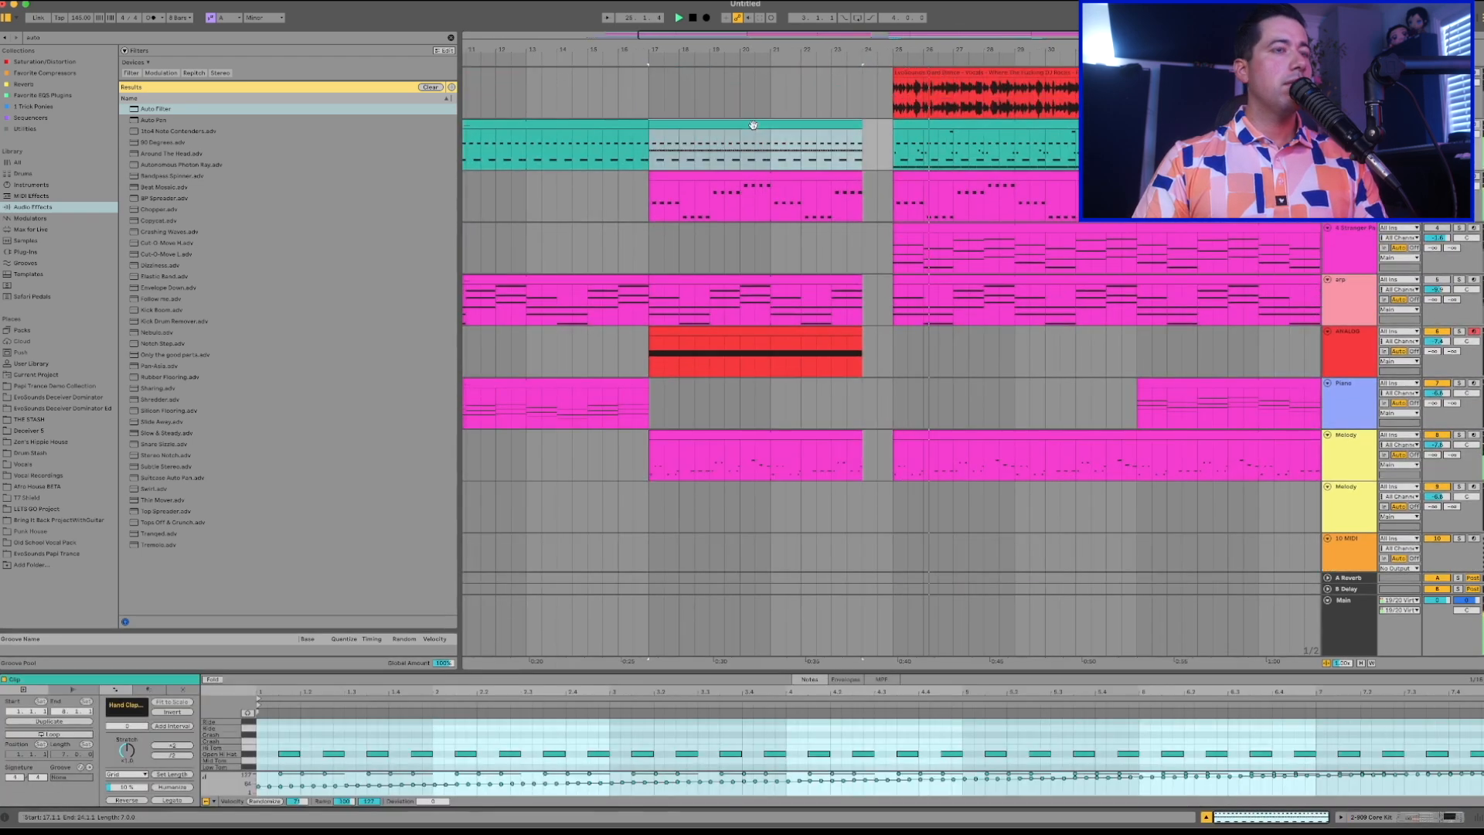
drag(542, 669, 614, 395)
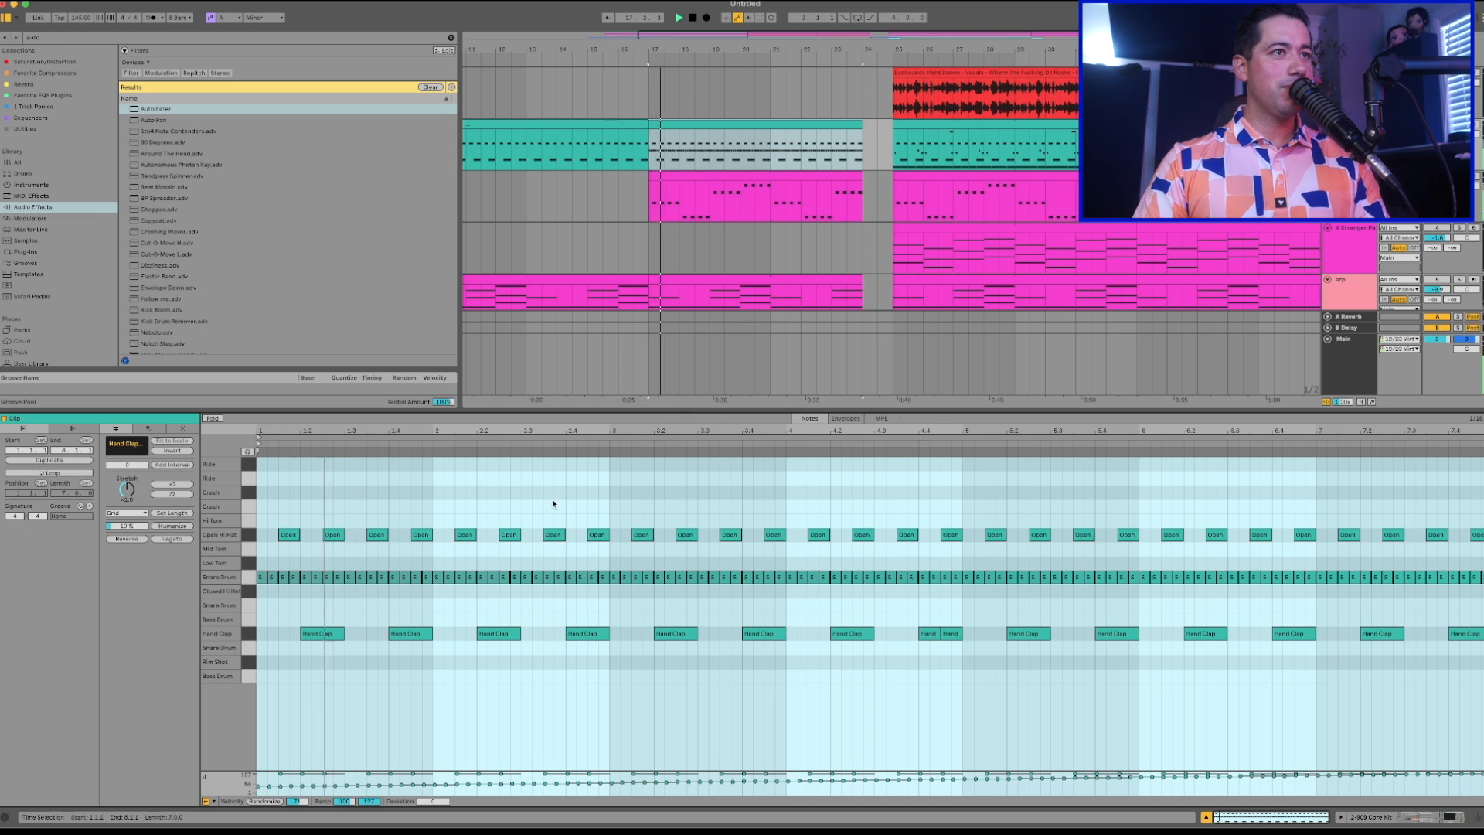
scroll(612, 286, down, 3)
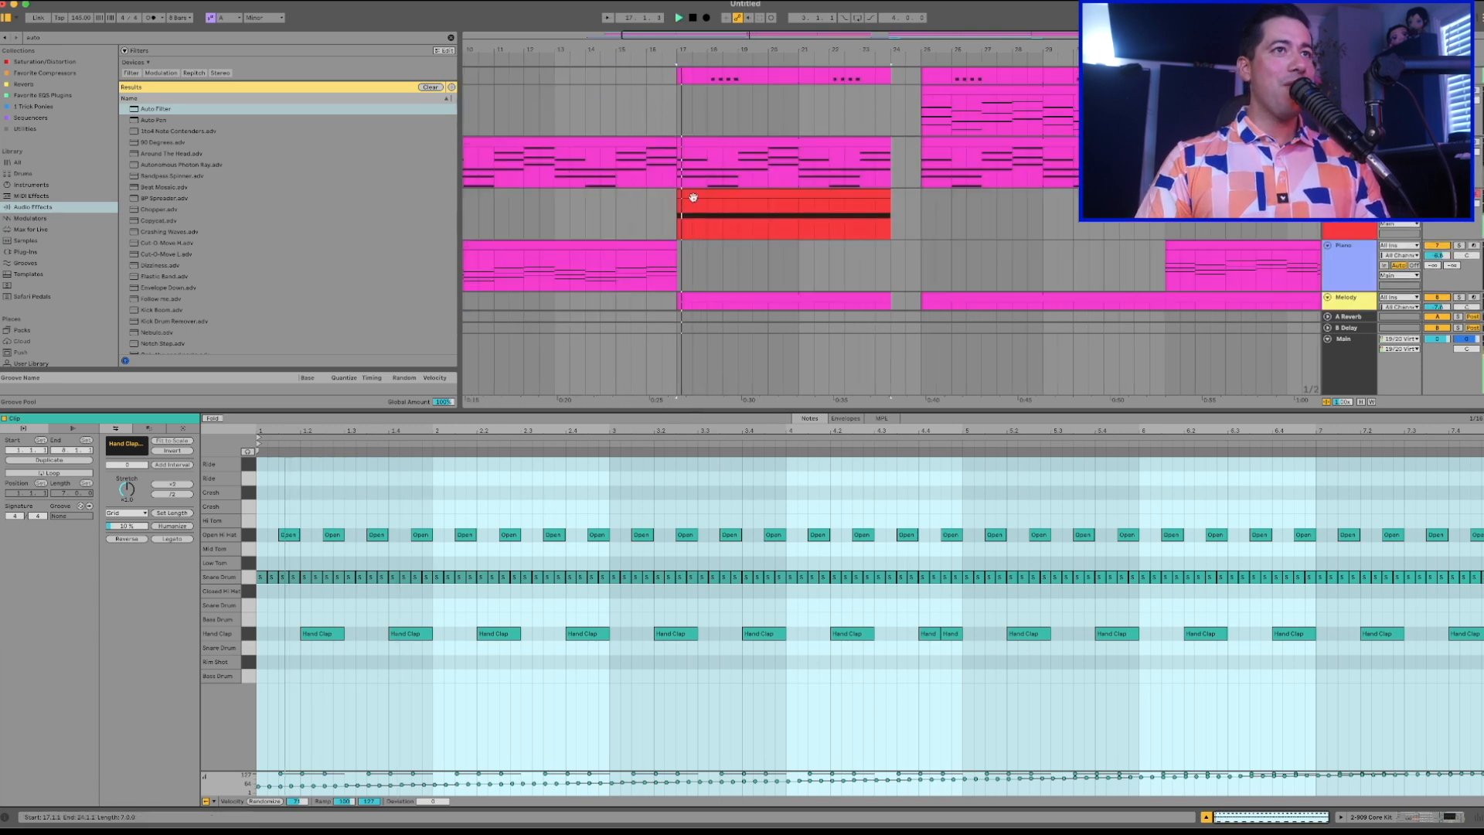
Set the envelope sustain of the Analog synth to 1.00 and listen to its build-up clip.
click(718, 236)
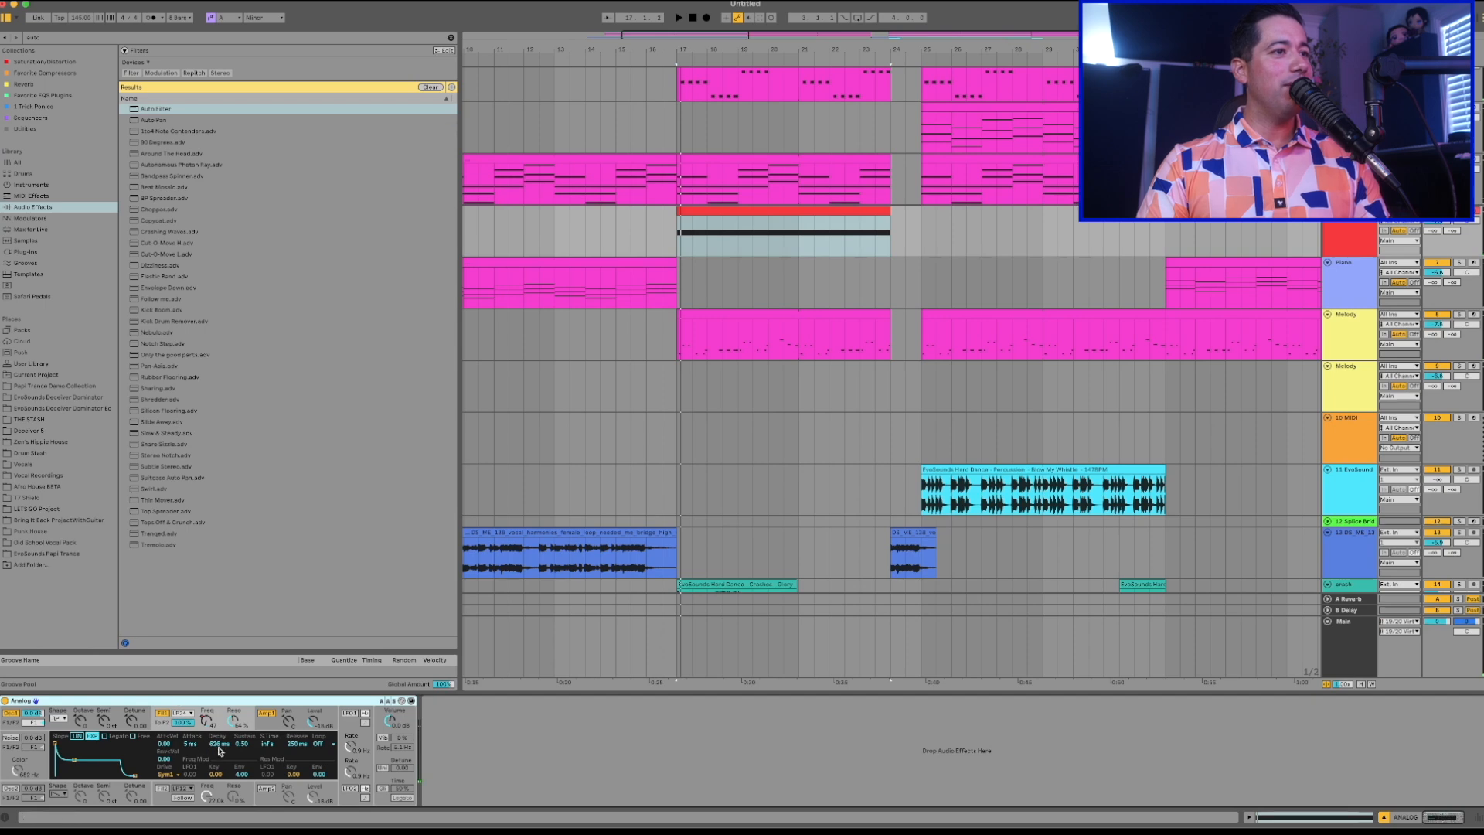
drag(243, 748, 242, 717)
key(space)
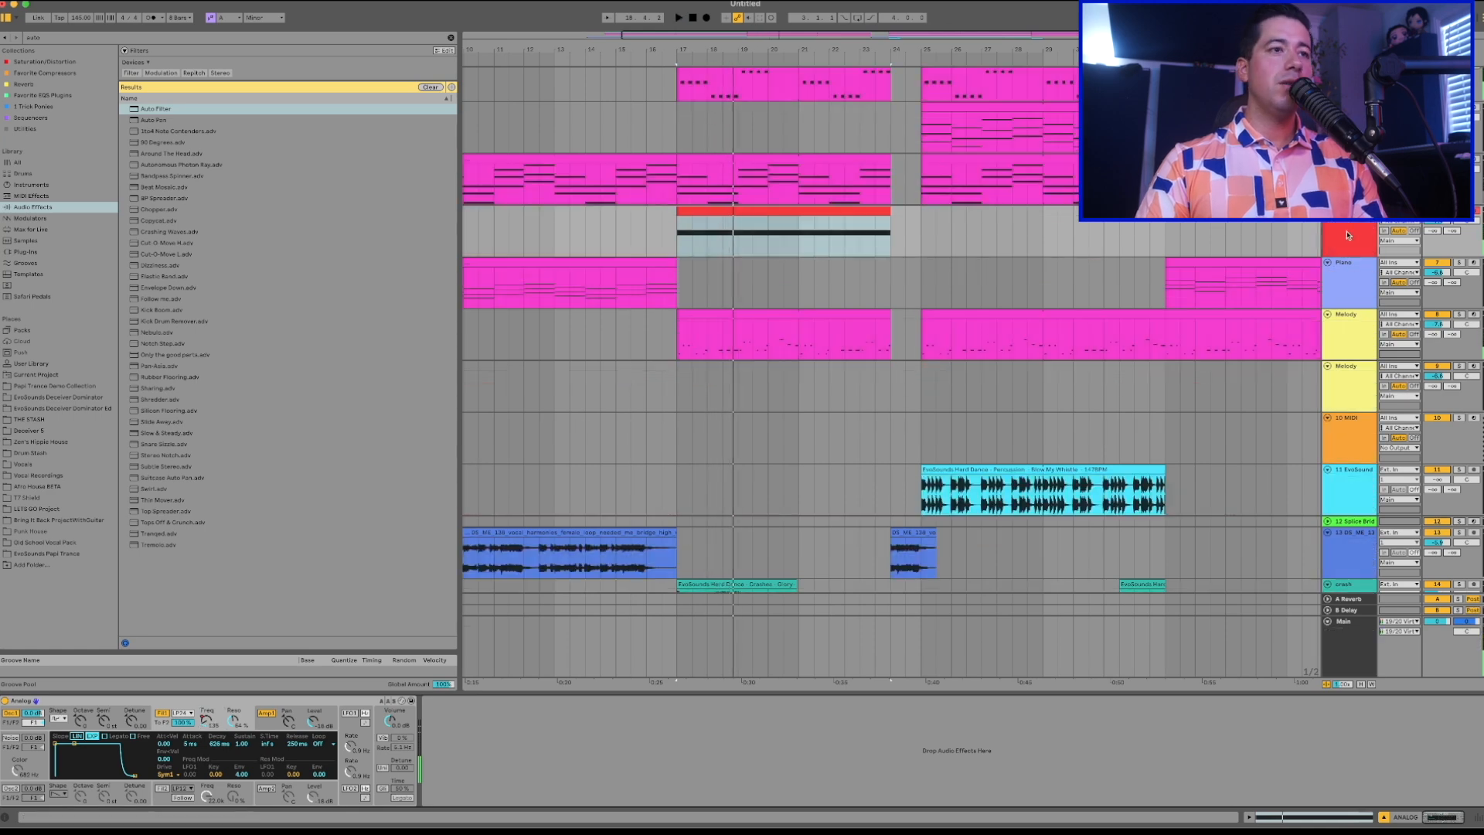
Add a Utility device after the synth on the Analog track.
key(super+f)
text(uti)
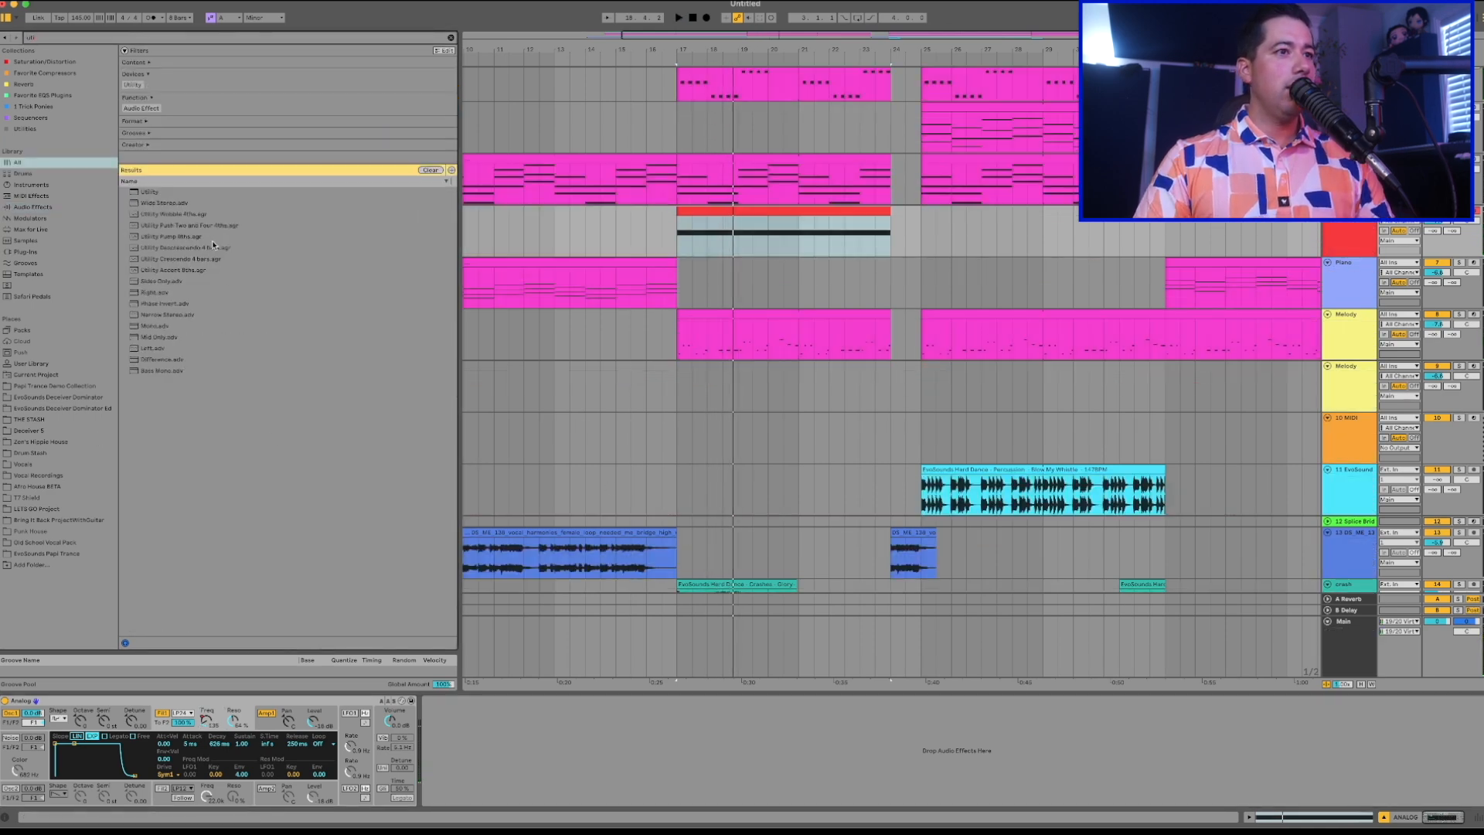
drag(151, 195, 437, 776)
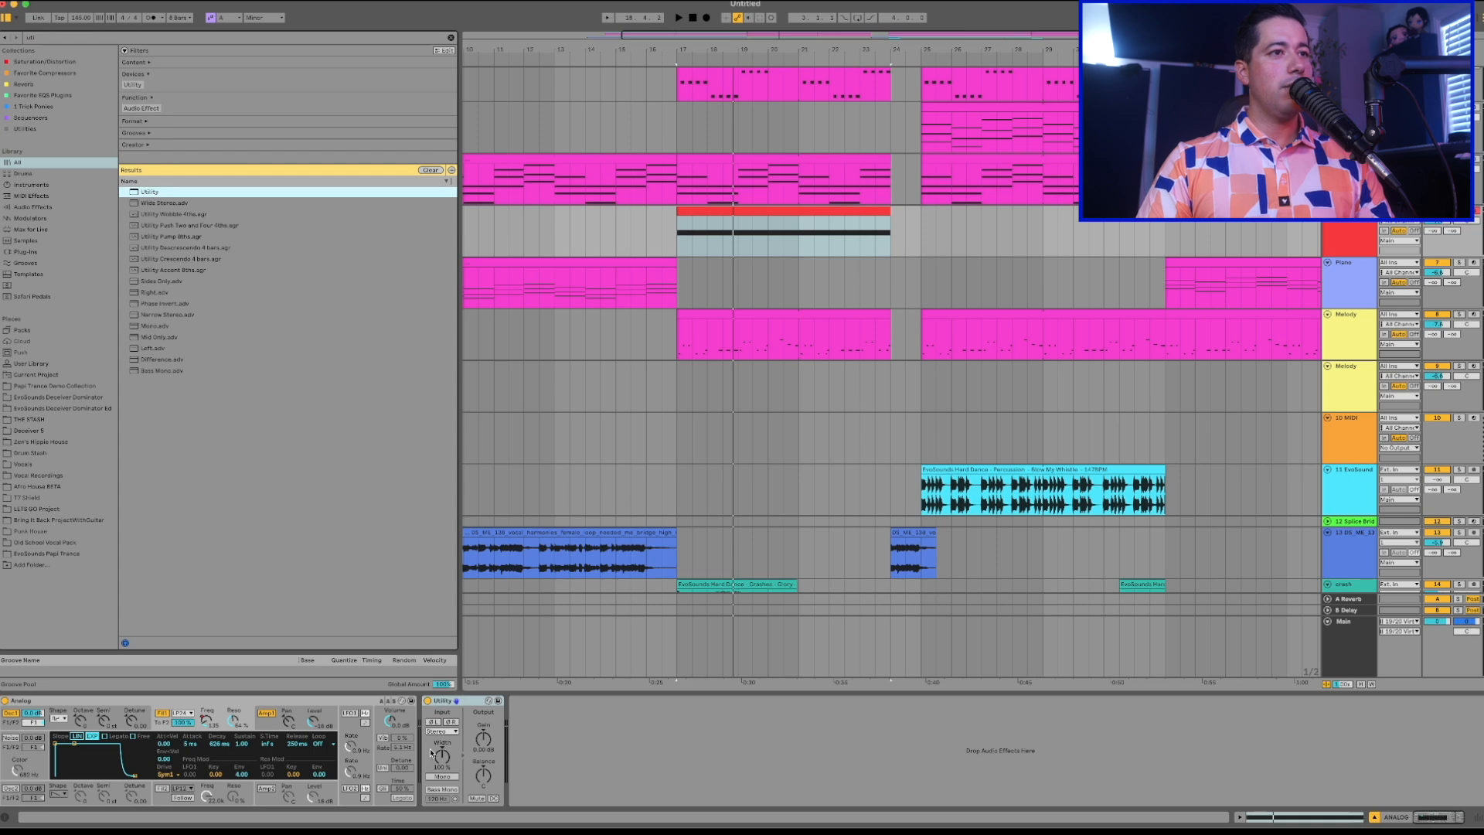
Automate the Analog track's Utility gain to rise from bar 17 to bar 24 and make the track lane taller.
key(a)
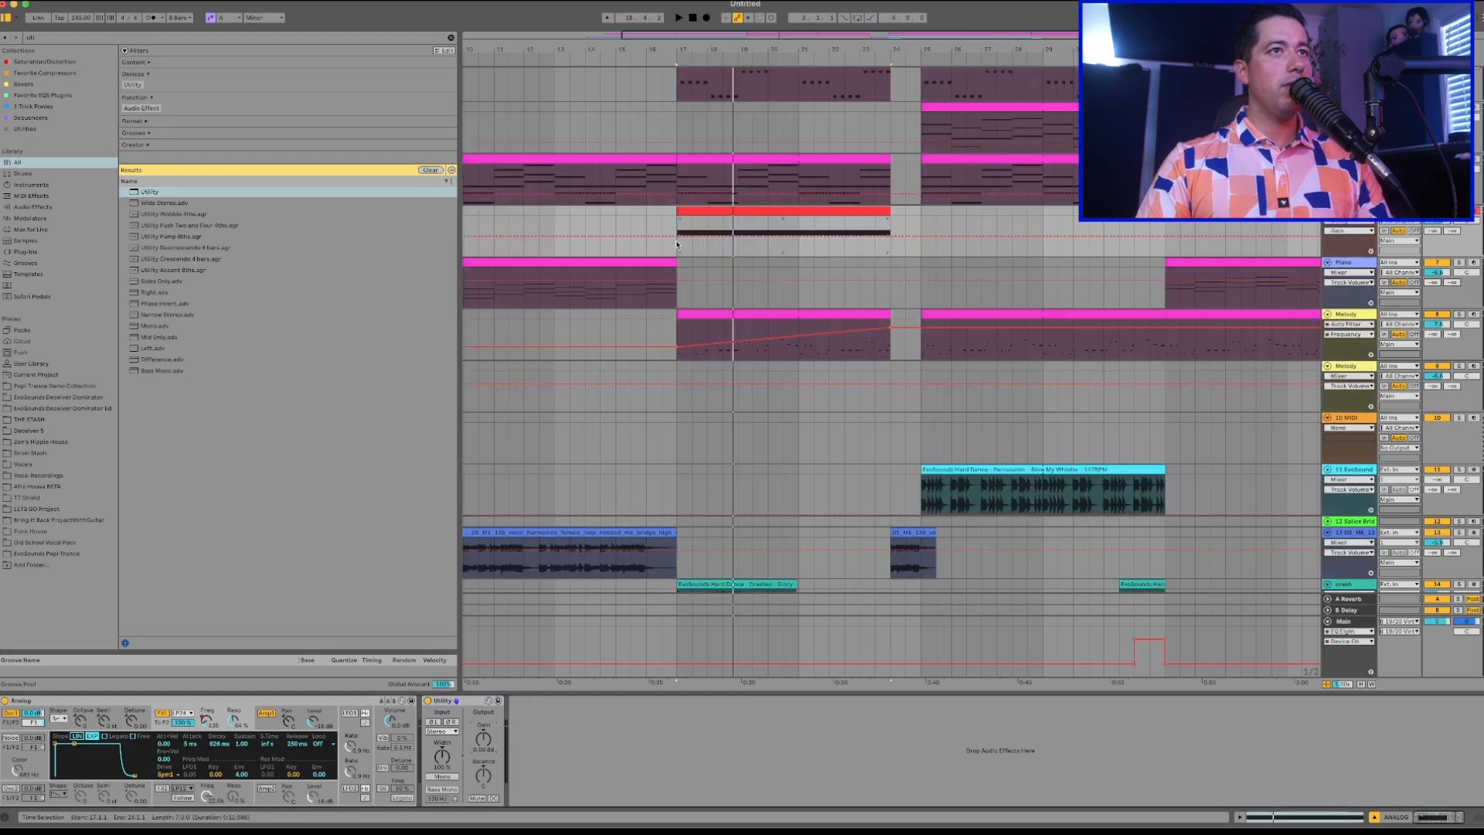
click(888, 234)
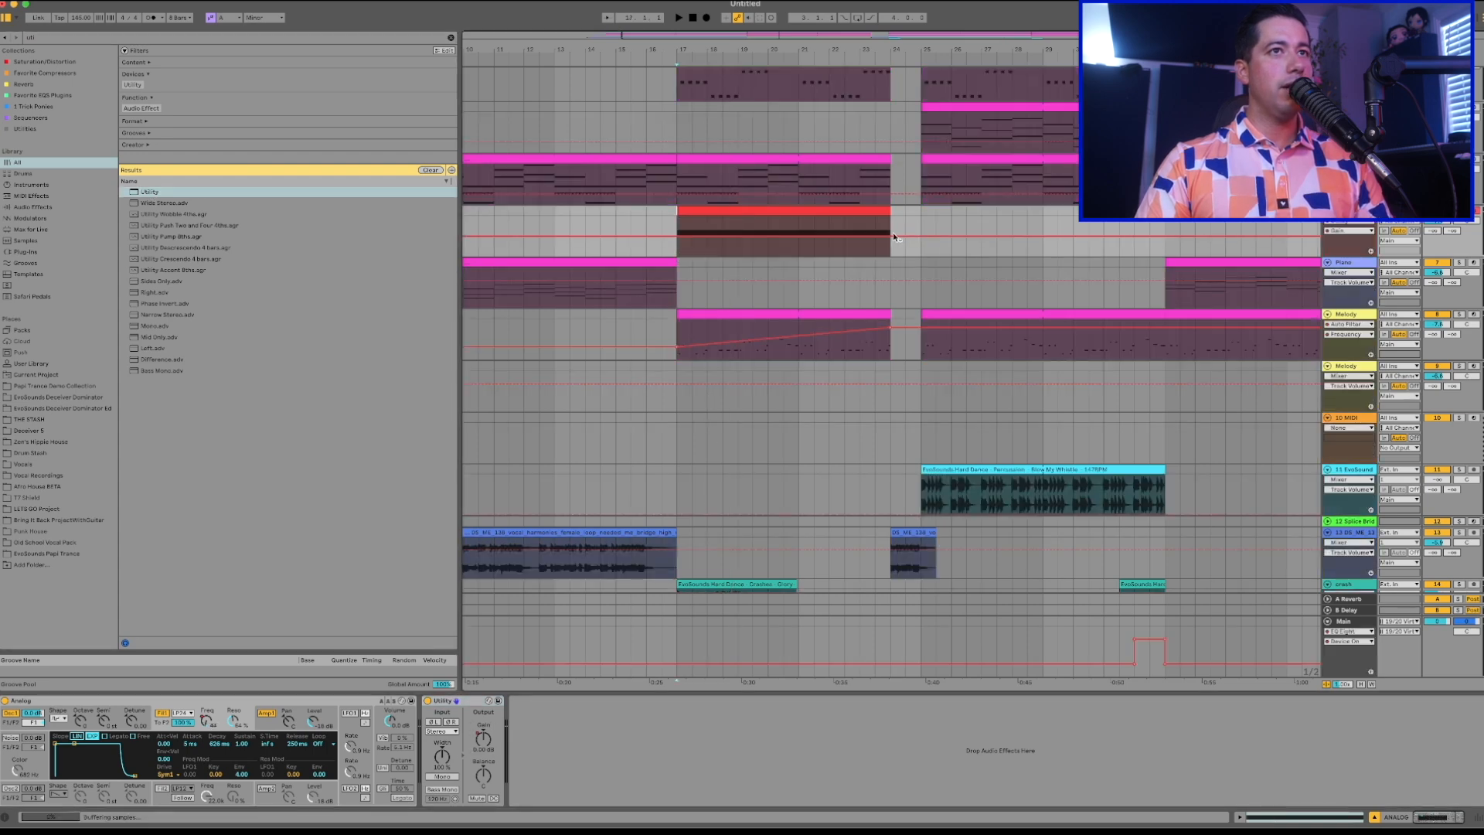
drag(683, 237, 677, 254)
key(space)
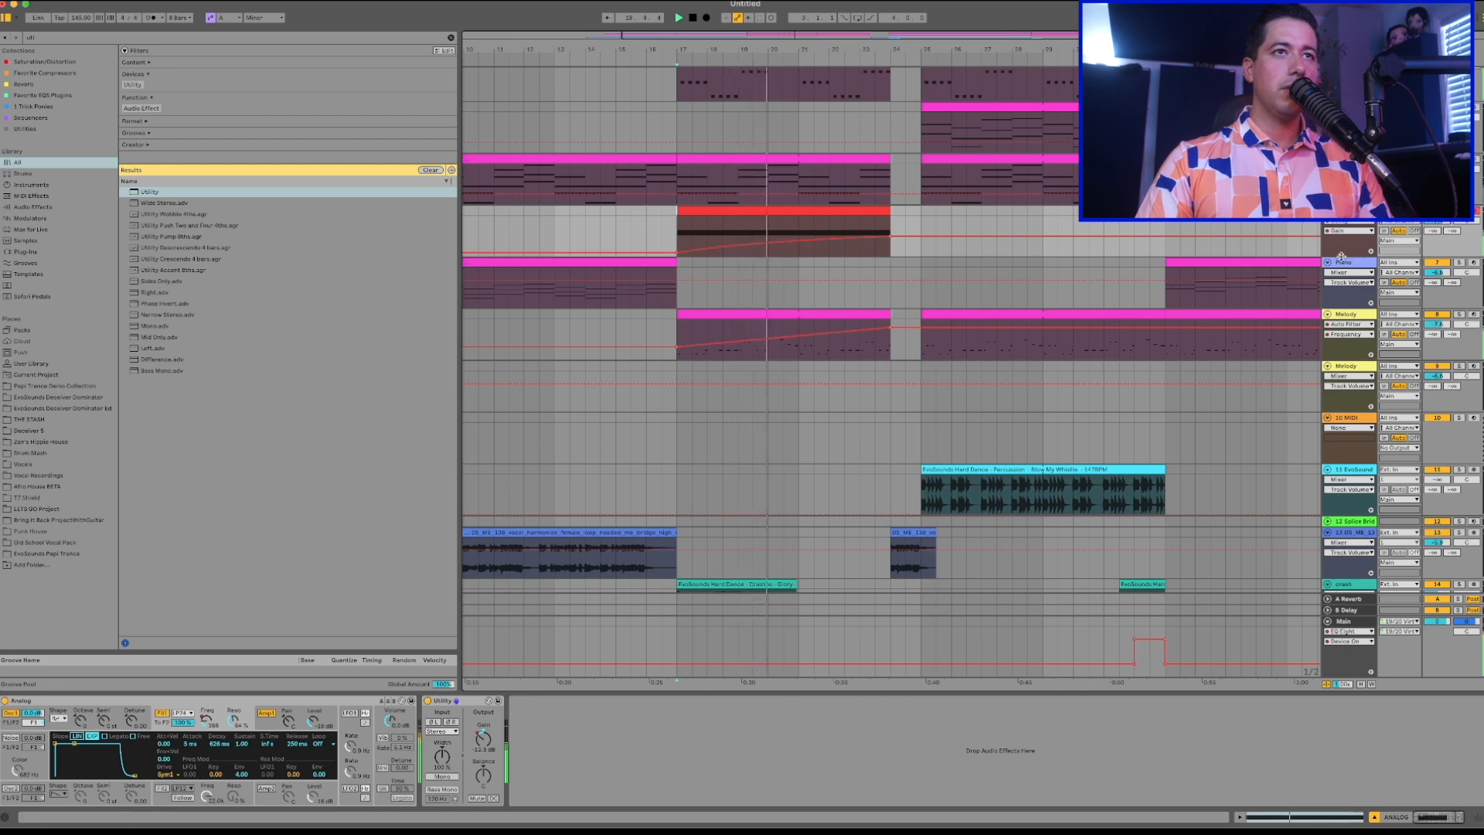
drag(1340, 255, 1341, 325)
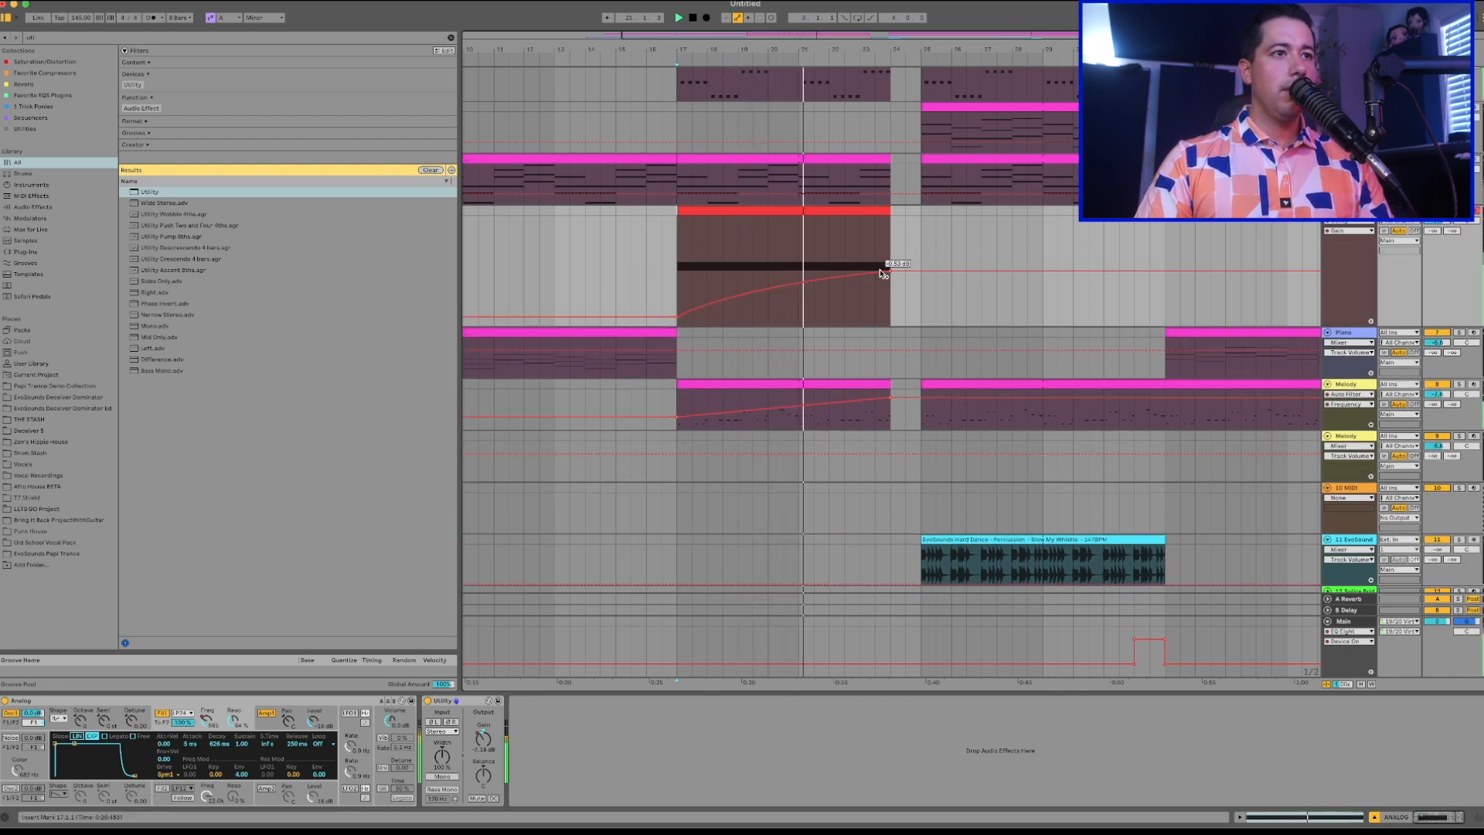
Add a Chorus-Ensemble effect after the Utility on the Analog track.
key(super+f)
text(chorus)
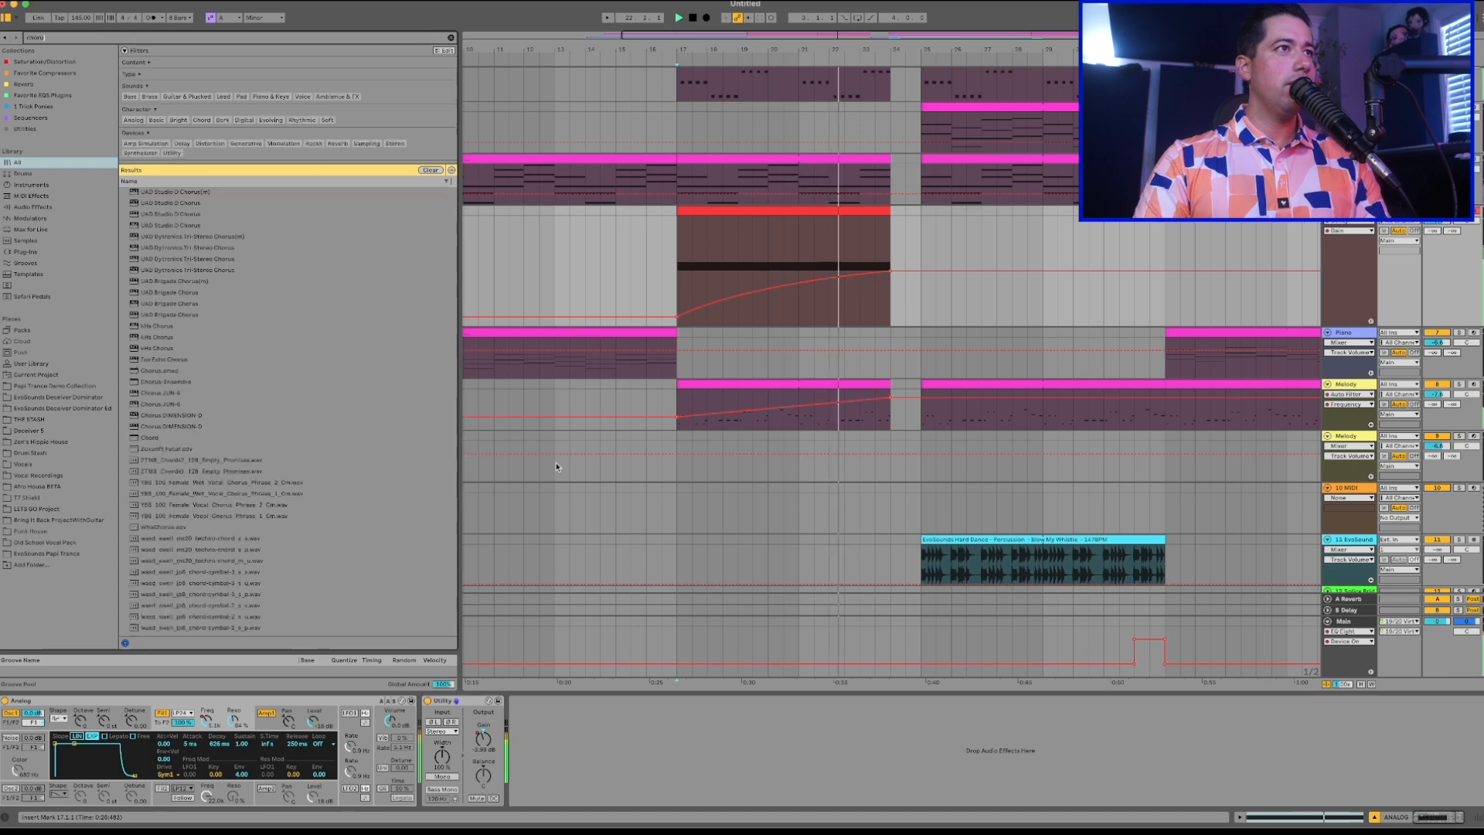
click(31, 205)
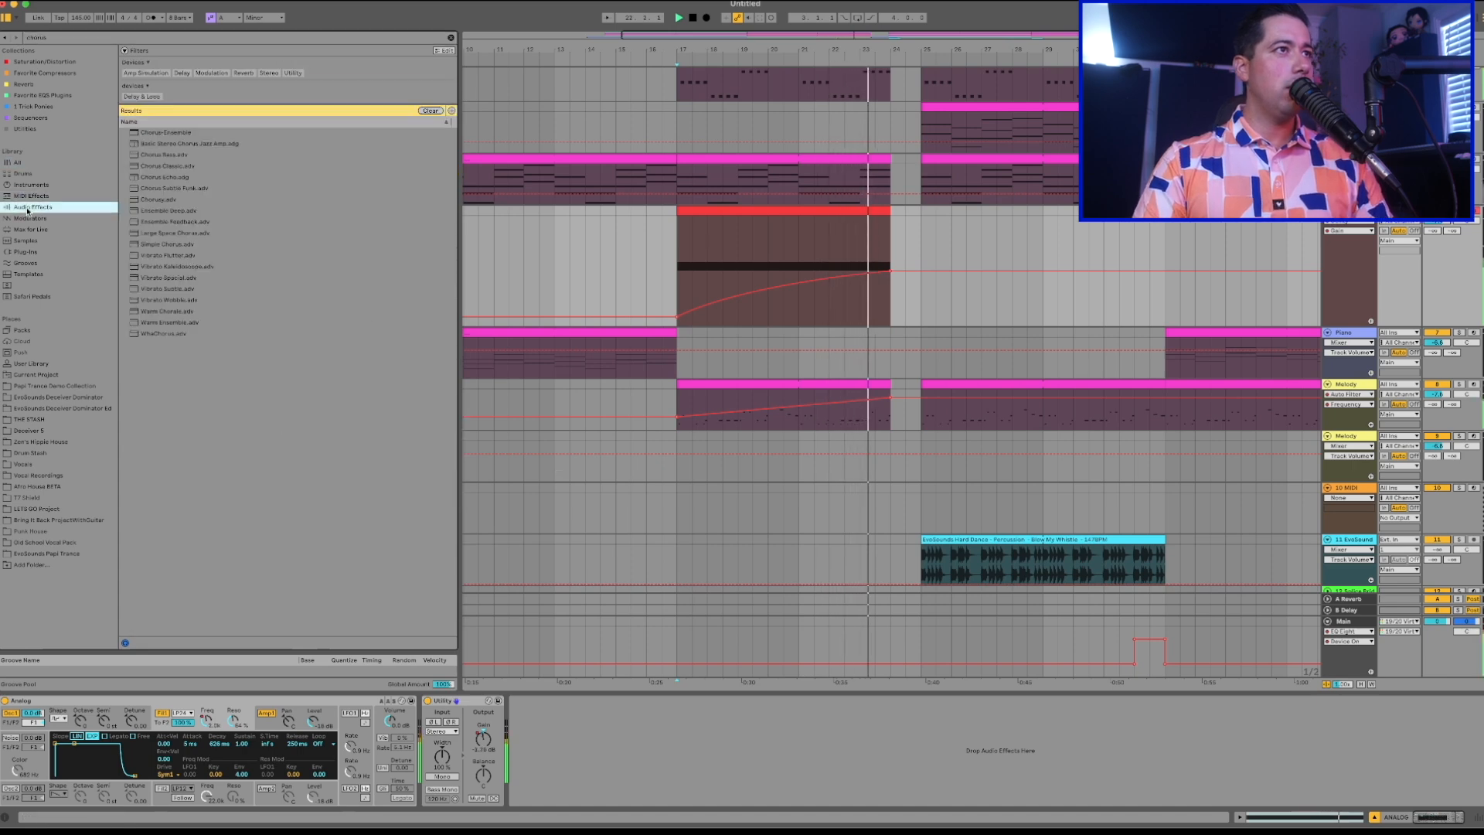
double_click(164, 132)
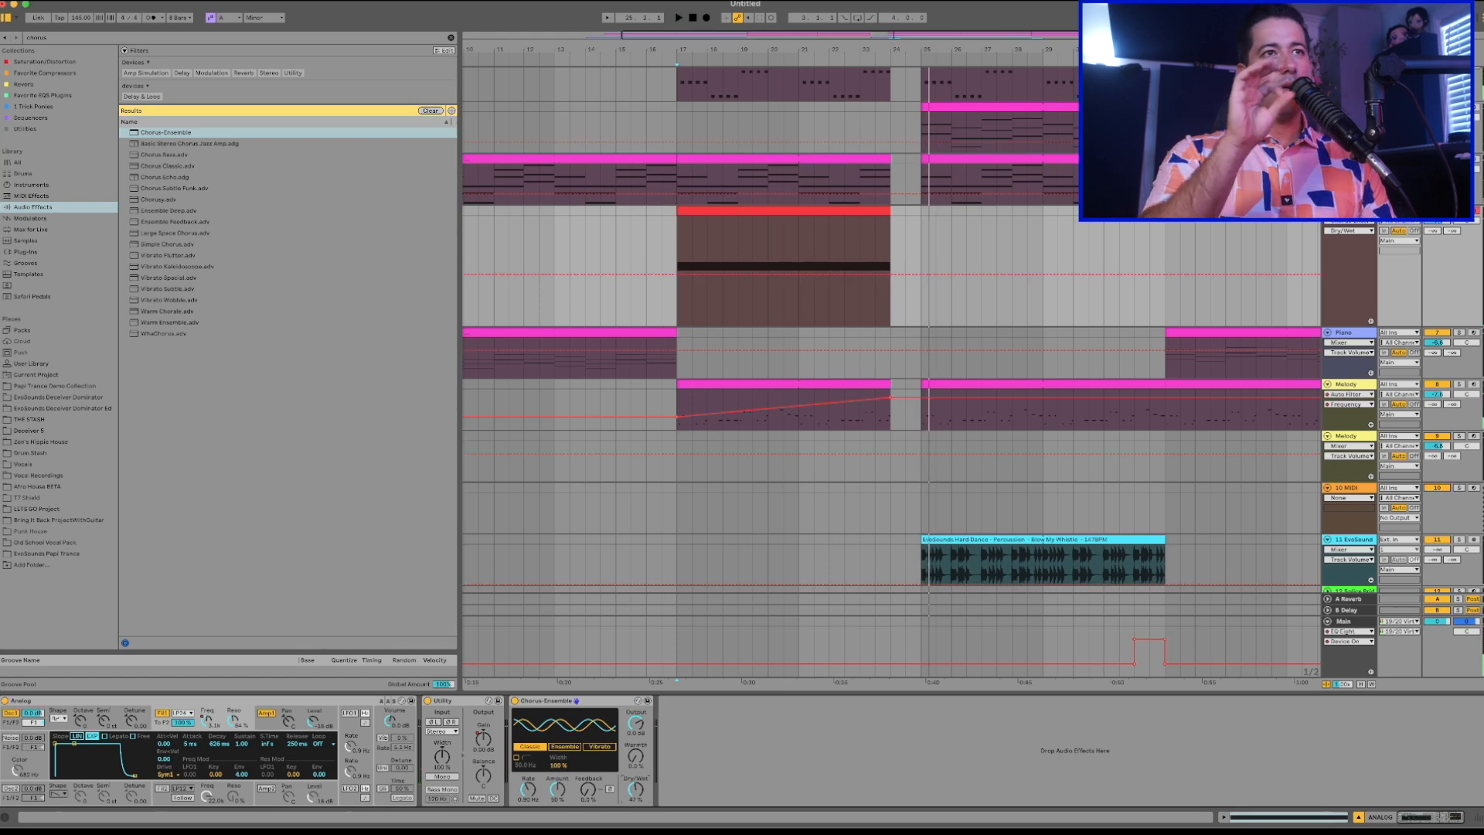
Raise the Chorus-Ensemble amount and feedback on the Analog track while playing the build-up.
key(space)
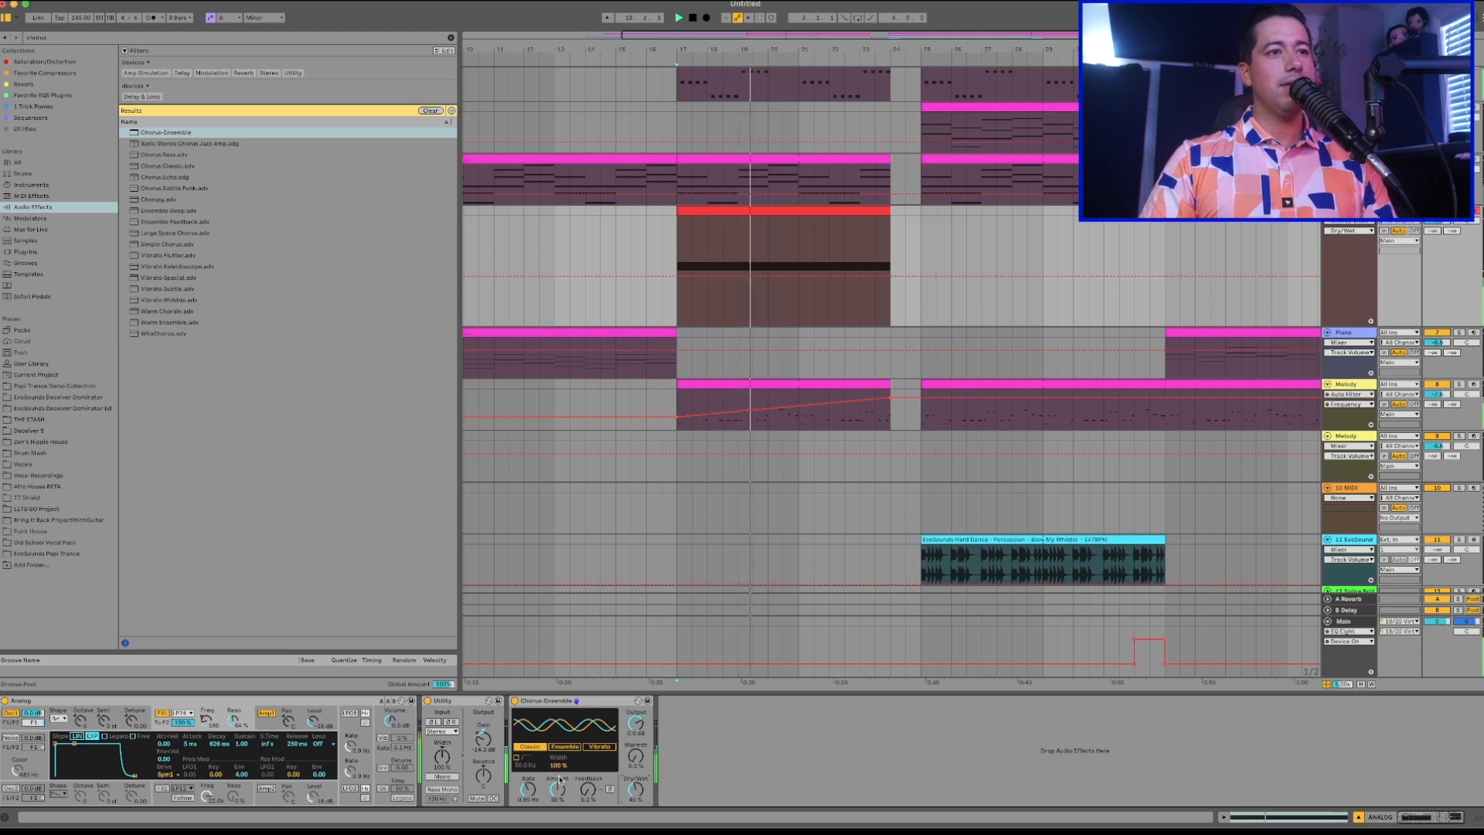
mouse_move(559, 780)
mouse_down()
mouse_move(559, 796)
mouse_move(588, 778)
mouse_up()
click(516, 758)
click(516, 758)
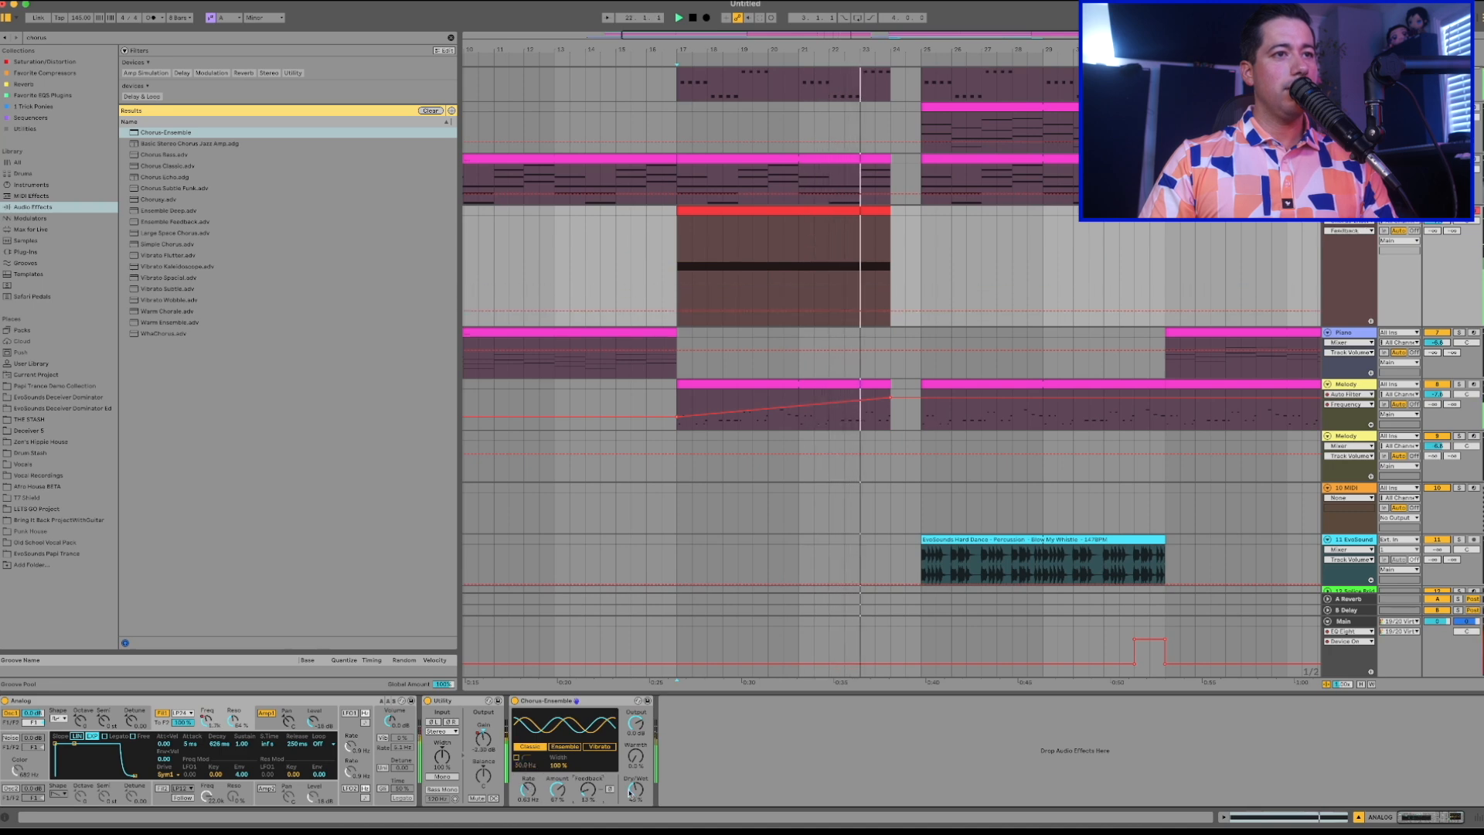
Automate the Analog track's Utility mute to switch on from bar 24 to bar 25 and play the build-up.
key(a)
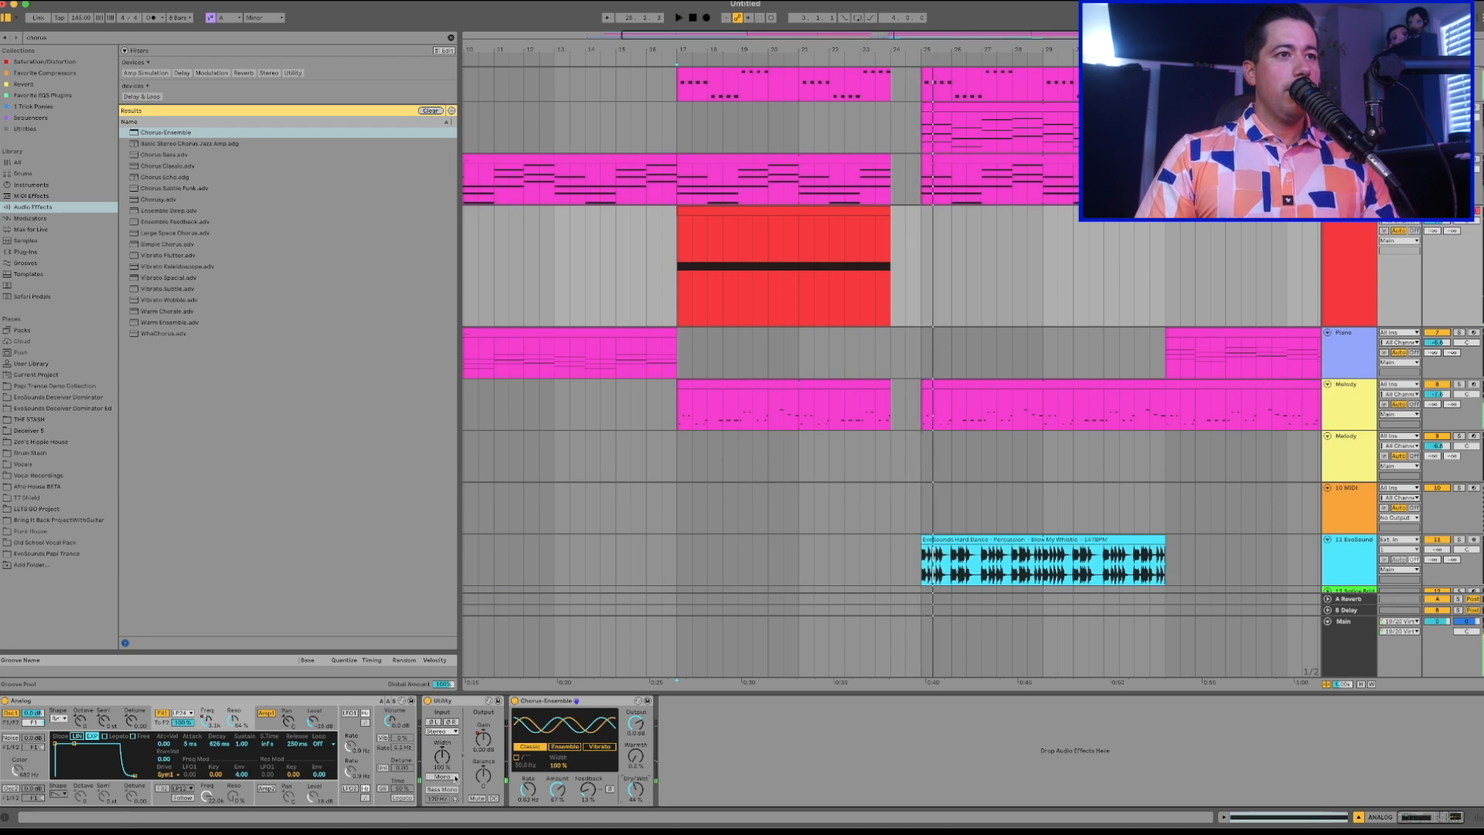
key(a)
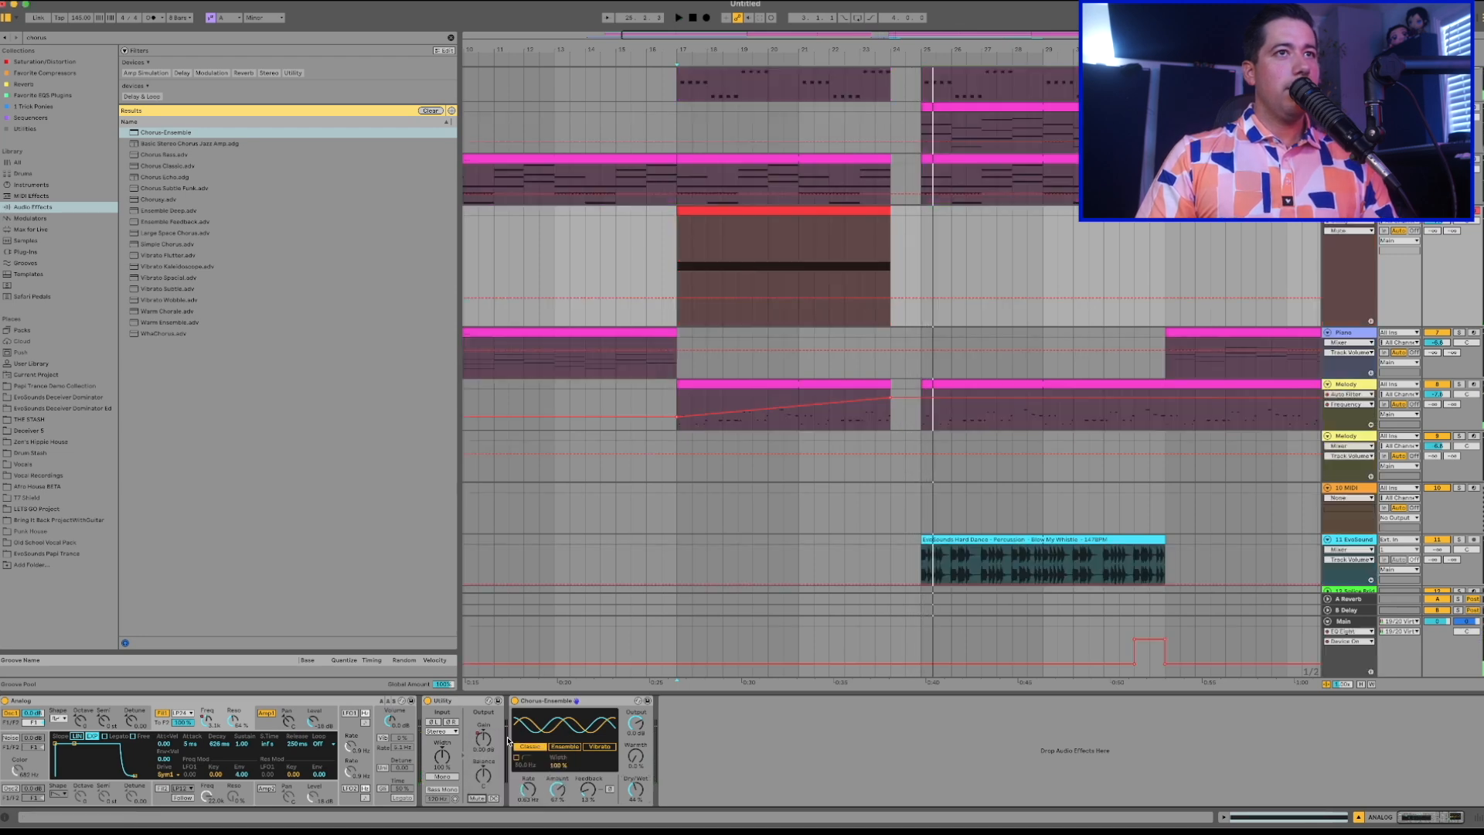
click(890, 297)
mouse_move(890, 297)
mouse_down()
mouse_move(874, 244)
mouse_move(890, 244)
mouse_move(921, 300)
mouse_up()
key(space)
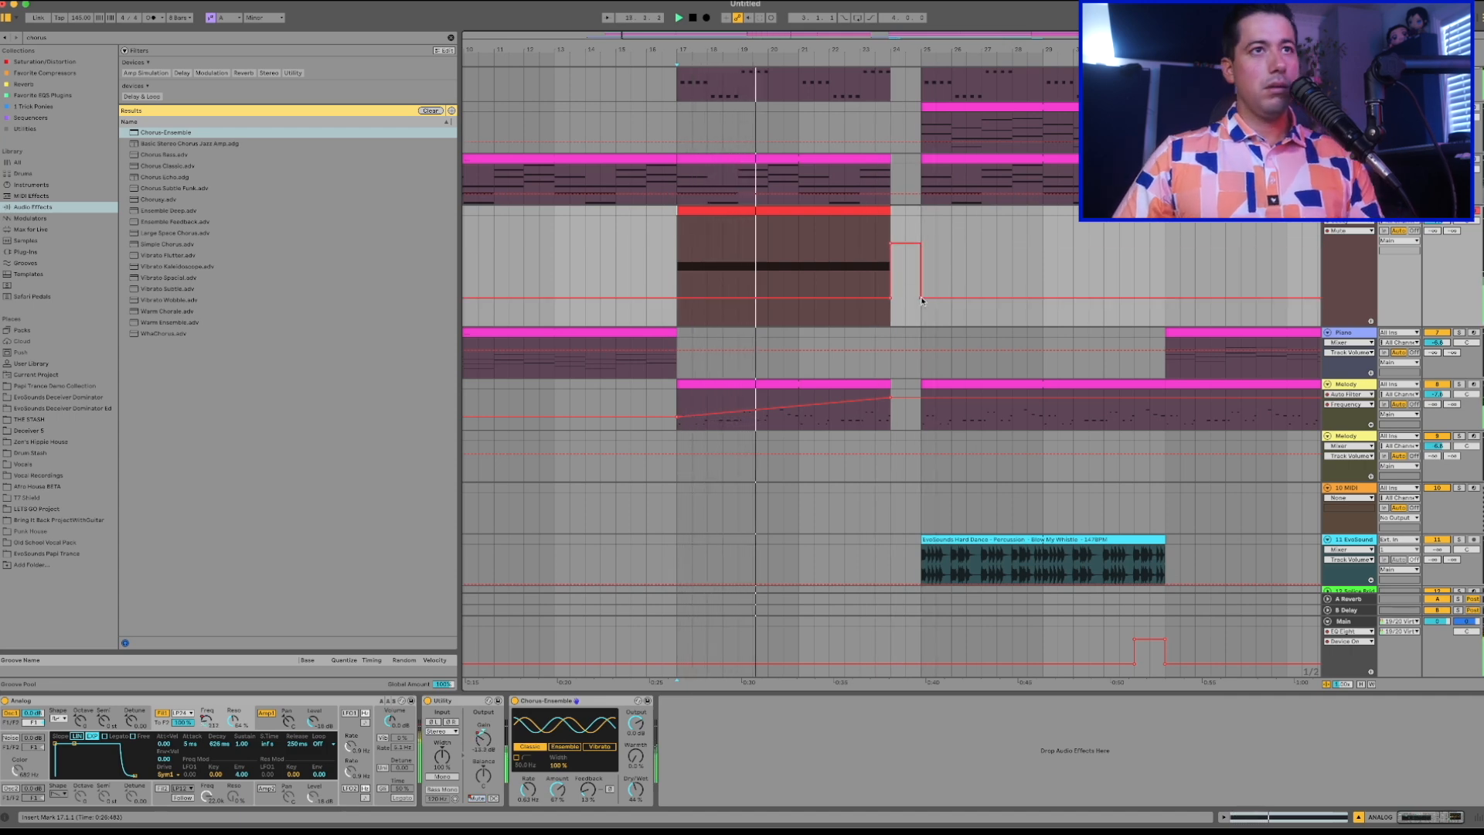
key(a)
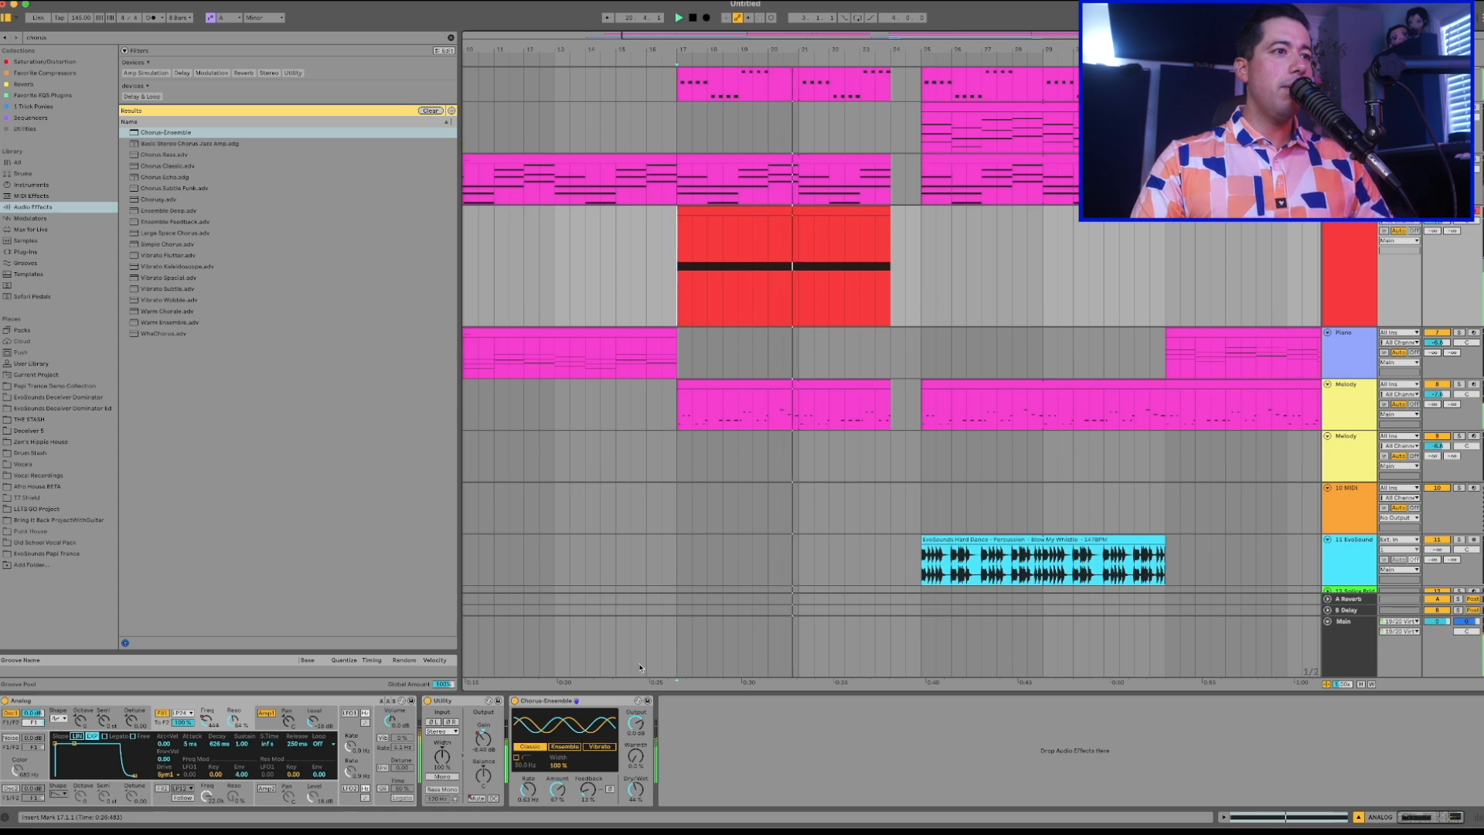
Raise the start of the Analog track's filter frequency automation at bar 17 and play through into the drop.
key(a)
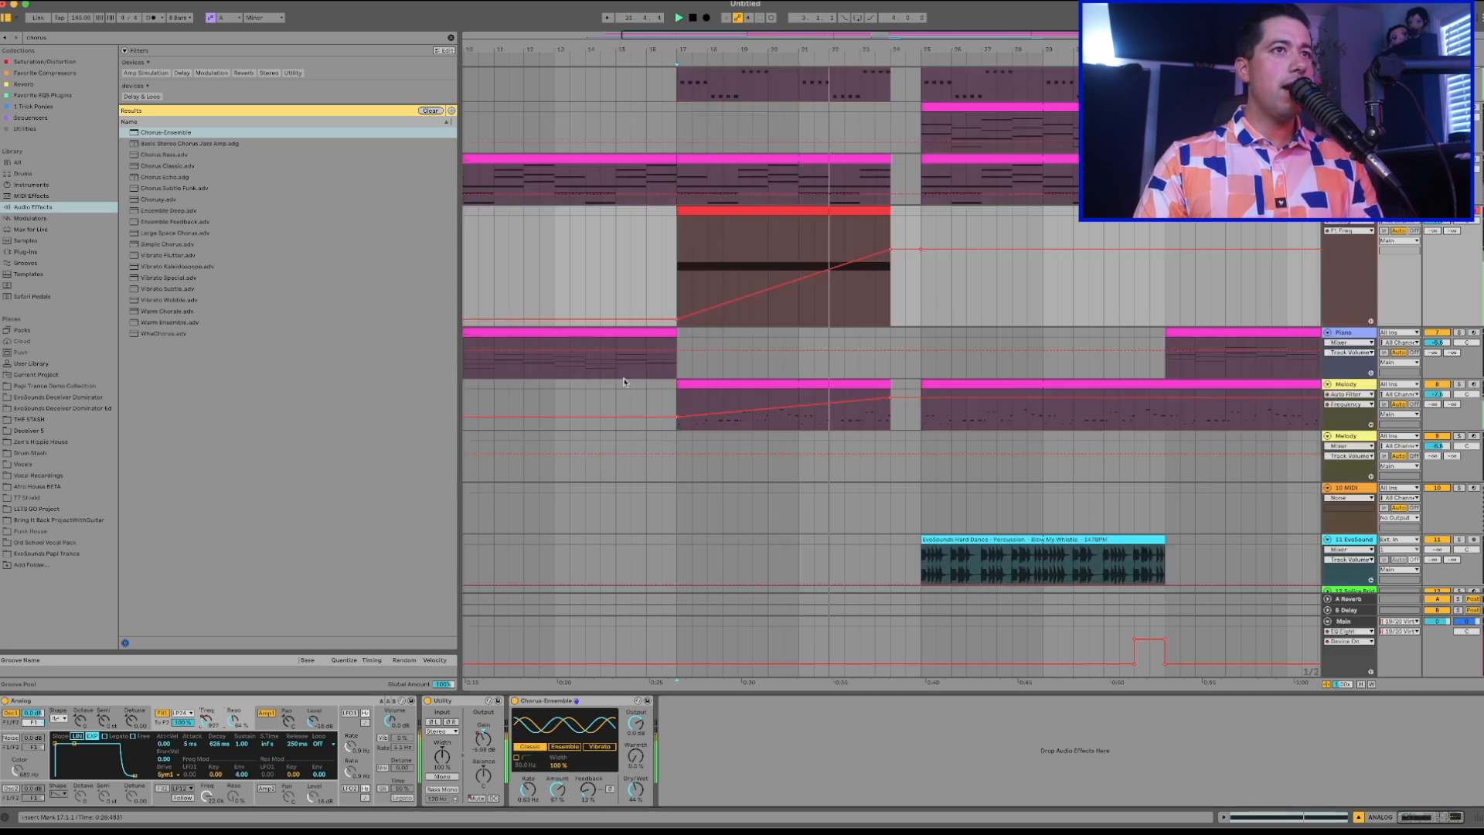
drag(675, 326, 701, 299)
key(a)
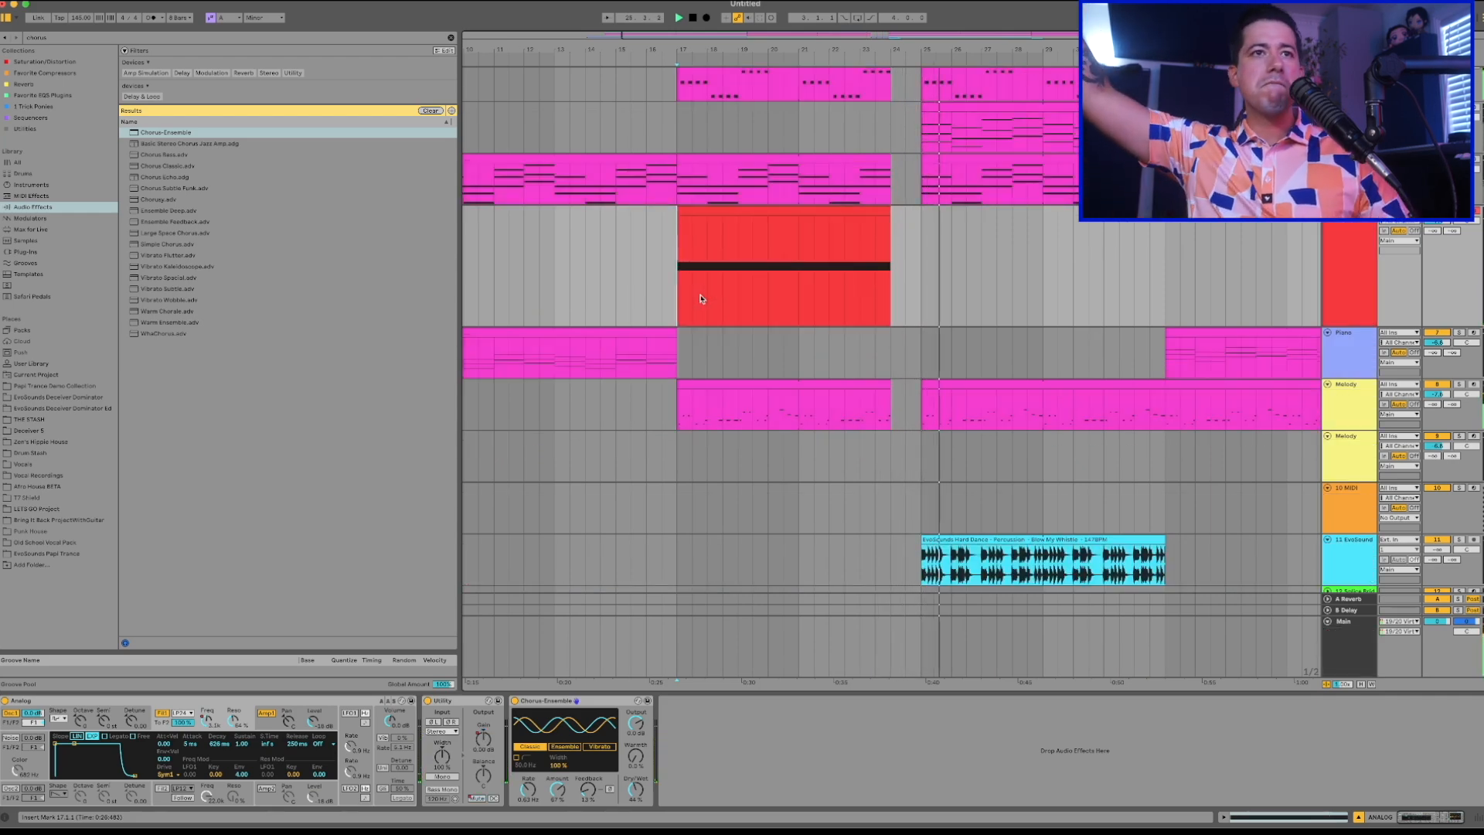
scroll(701, 298, down, 5)
scroll(701, 299, up, 6)
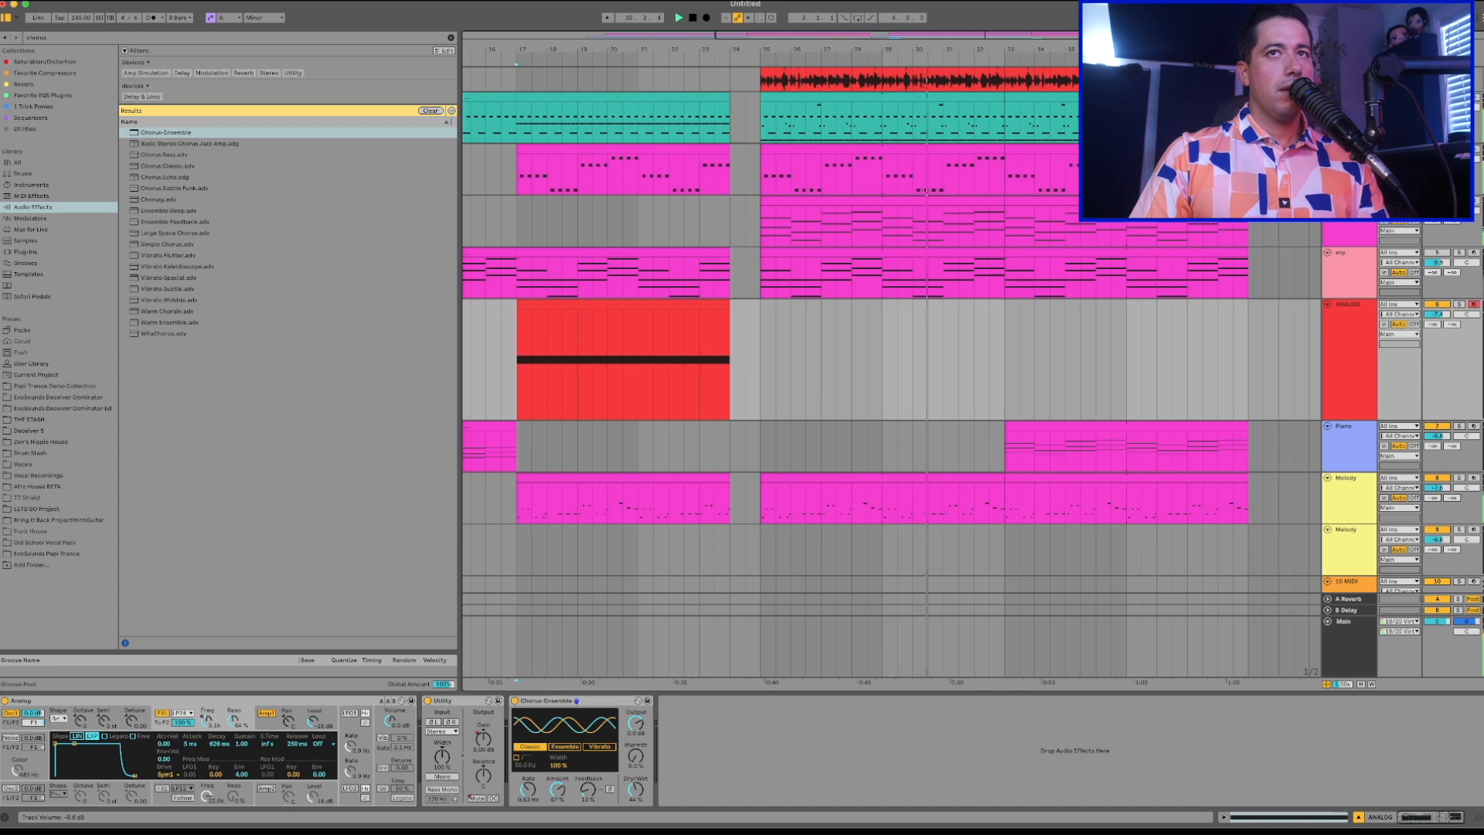
key(space)
Add a Compressor after the LFO on the Stranger Pad track.
click(1348, 201)
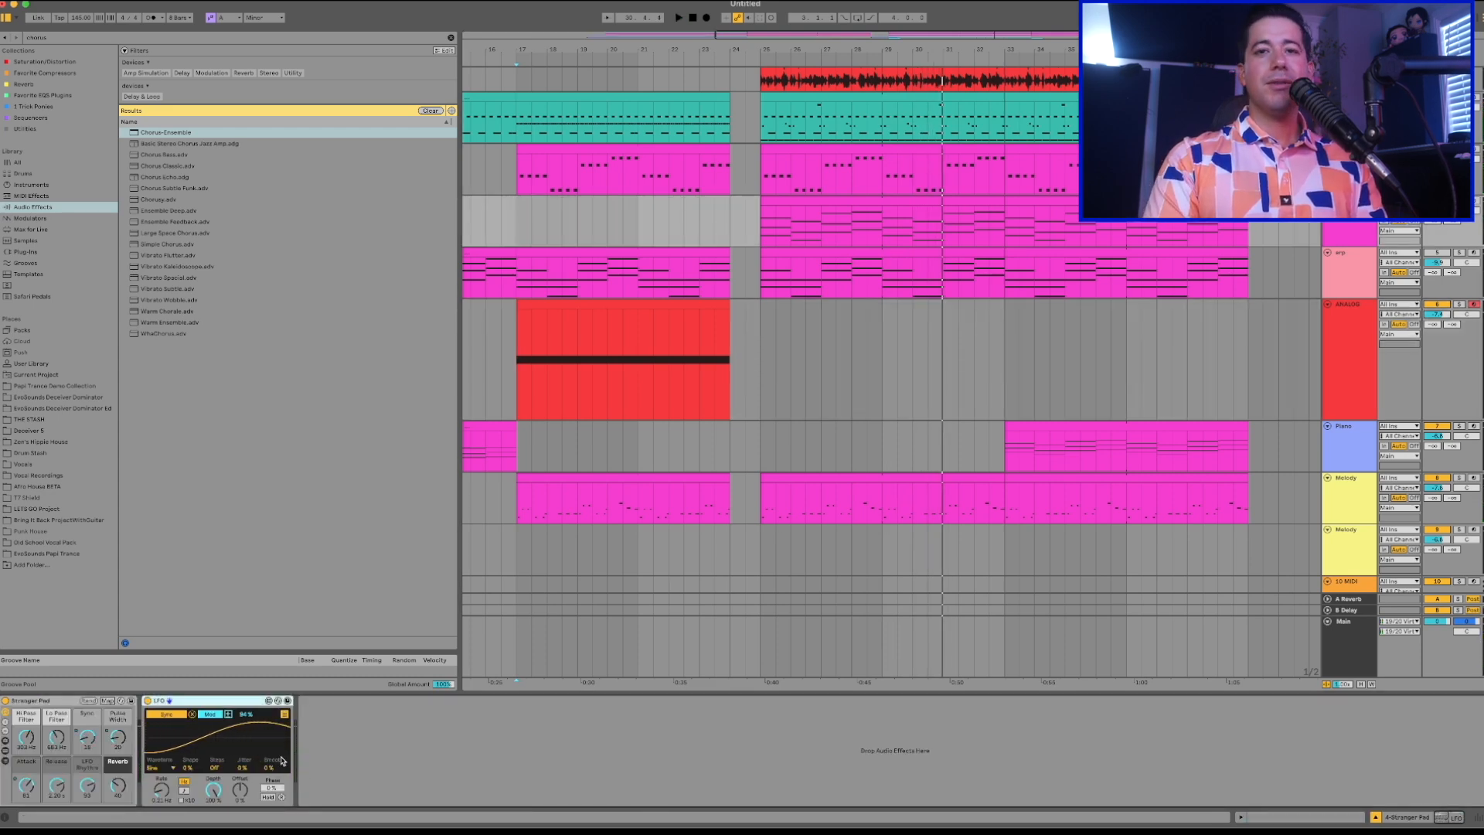
key(super+f)
text(compre)
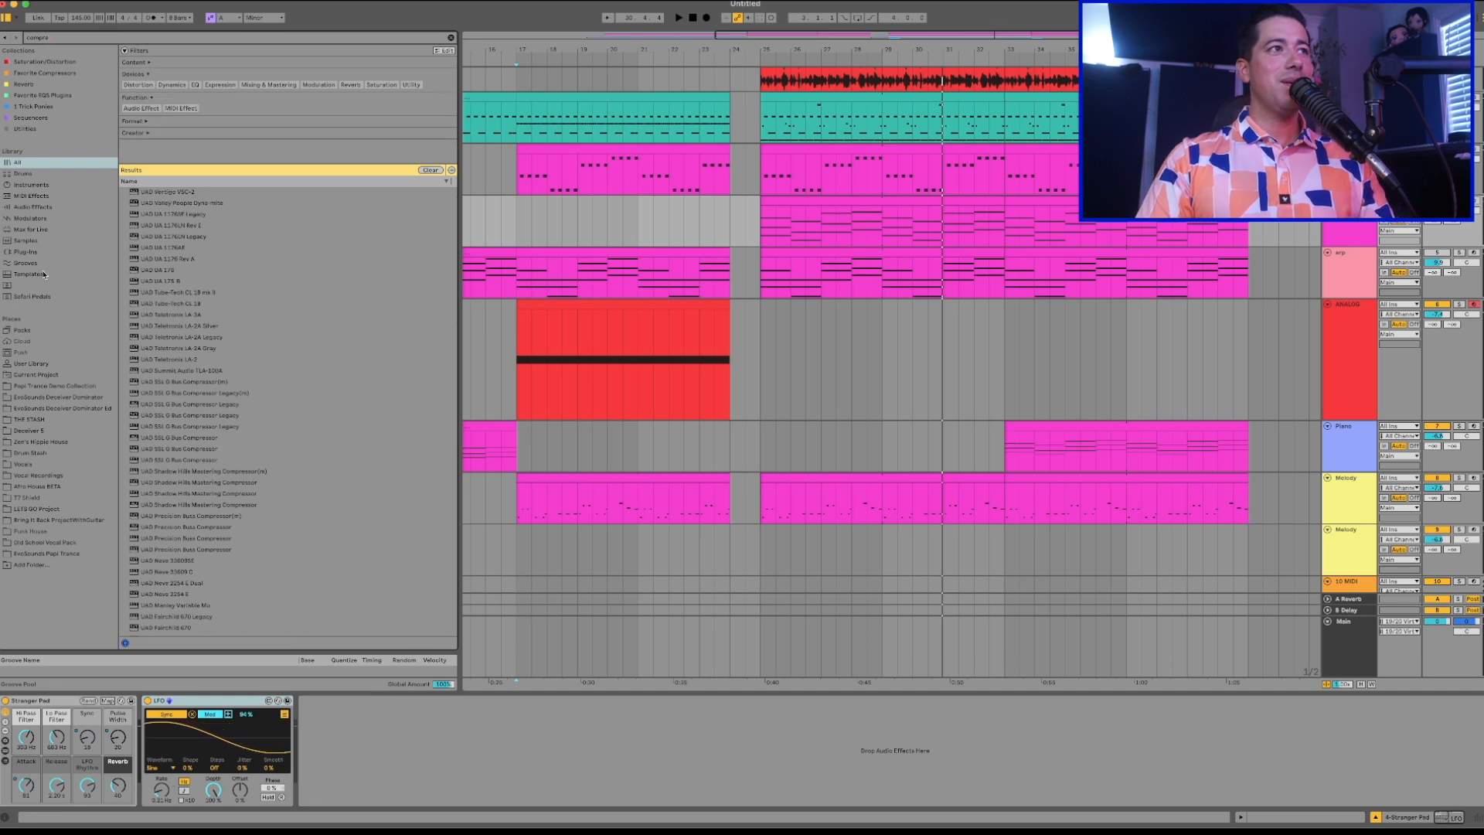
click(33, 208)
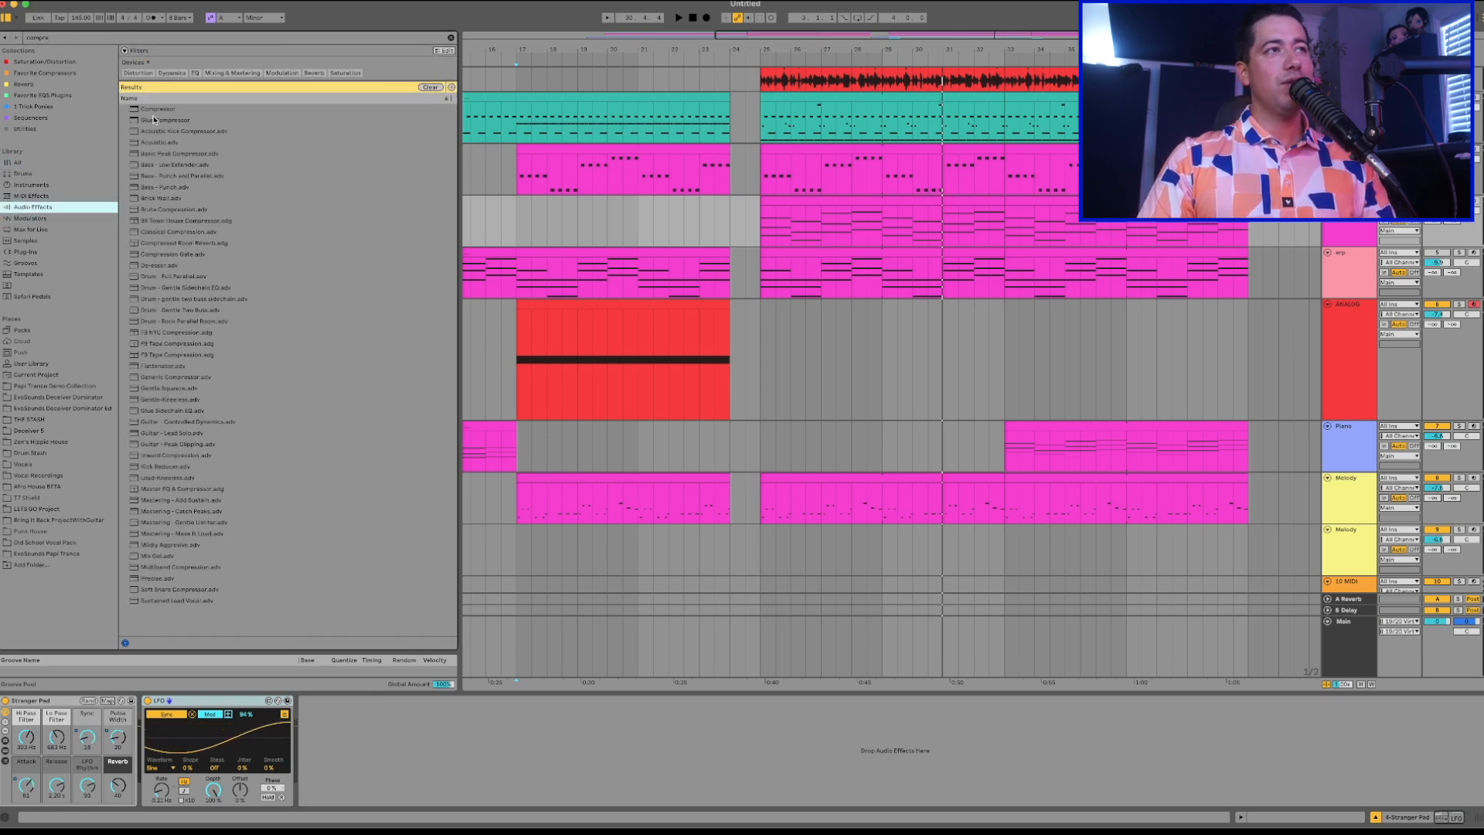
click(151, 114)
drag(328, 740, 327, 736)
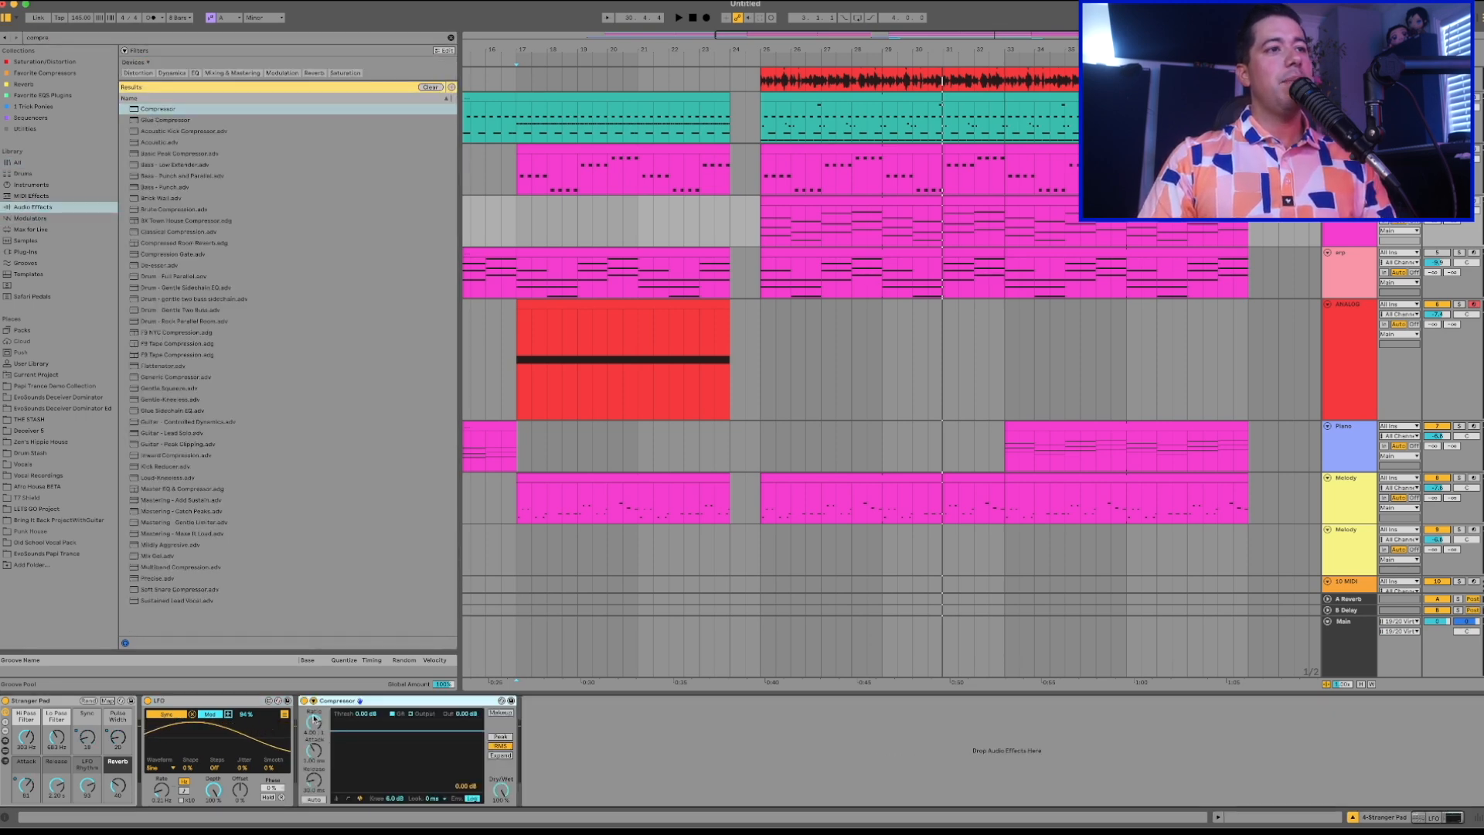
Enable the Compressor's sidechain with the 909 Core Kit's Bass Drum Pre FX as its audio source.
click(313, 701)
click(321, 729)
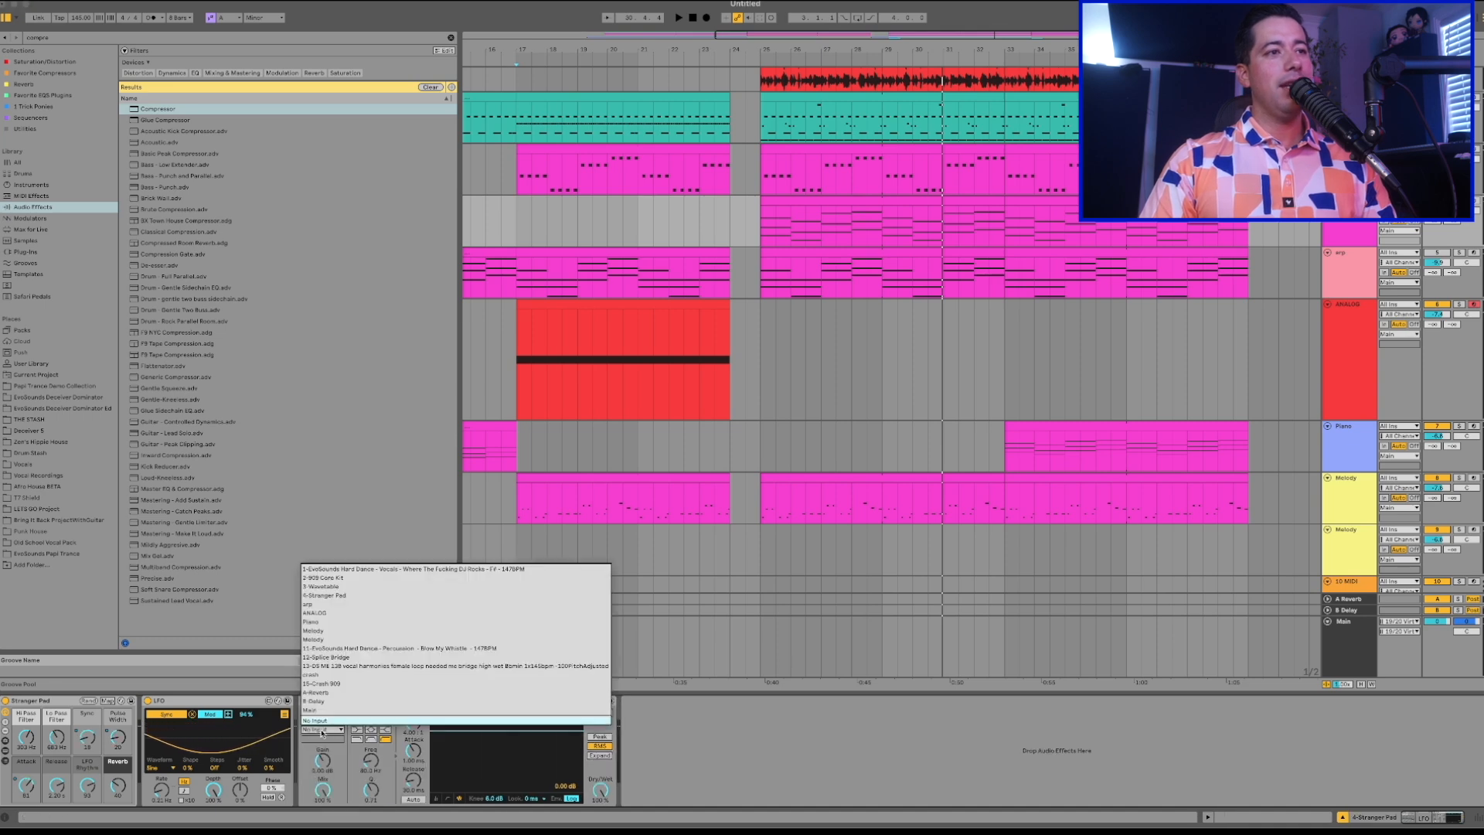
click(412, 578)
click(323, 738)
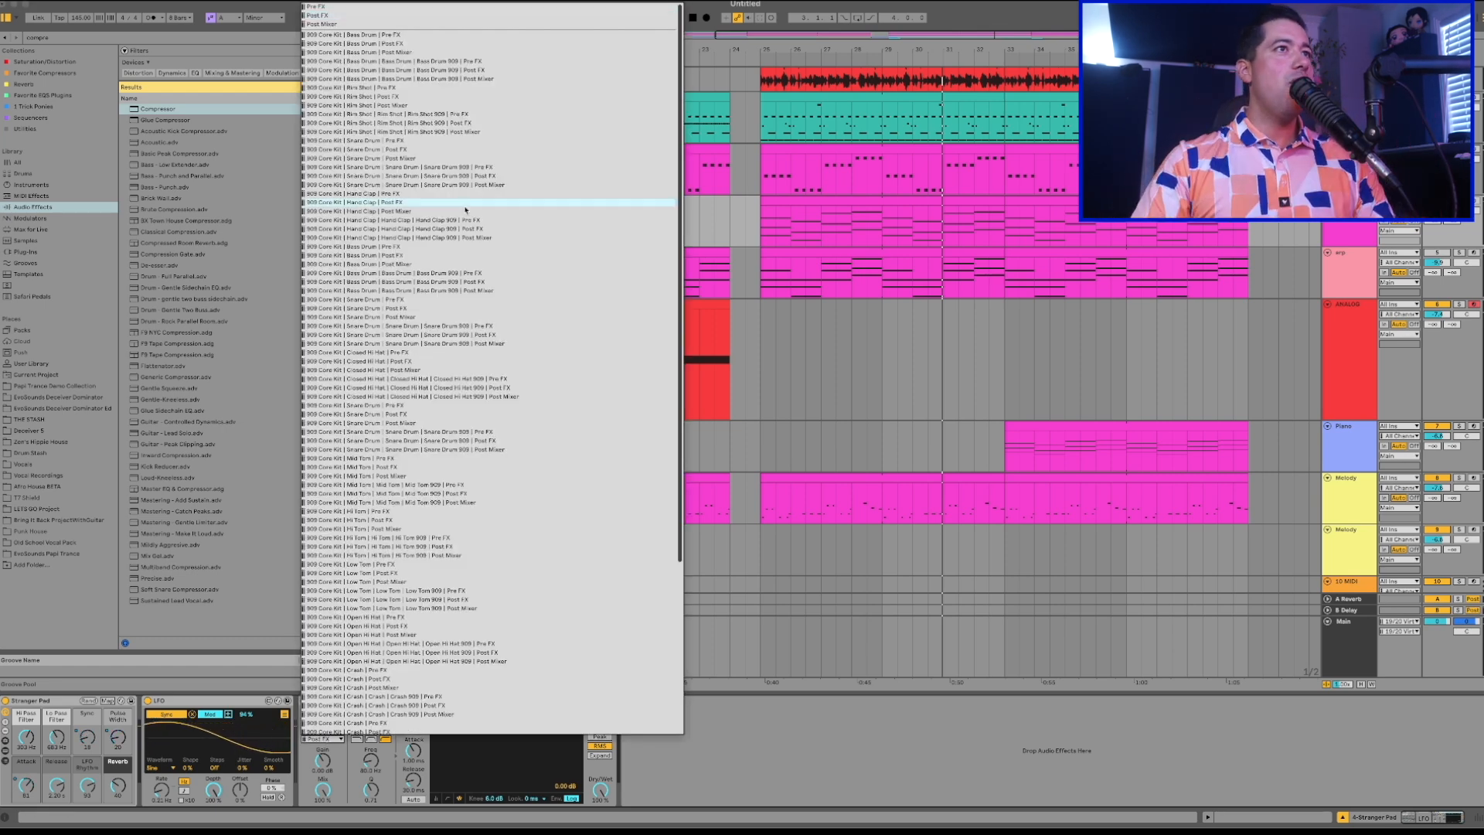
click(393, 35)
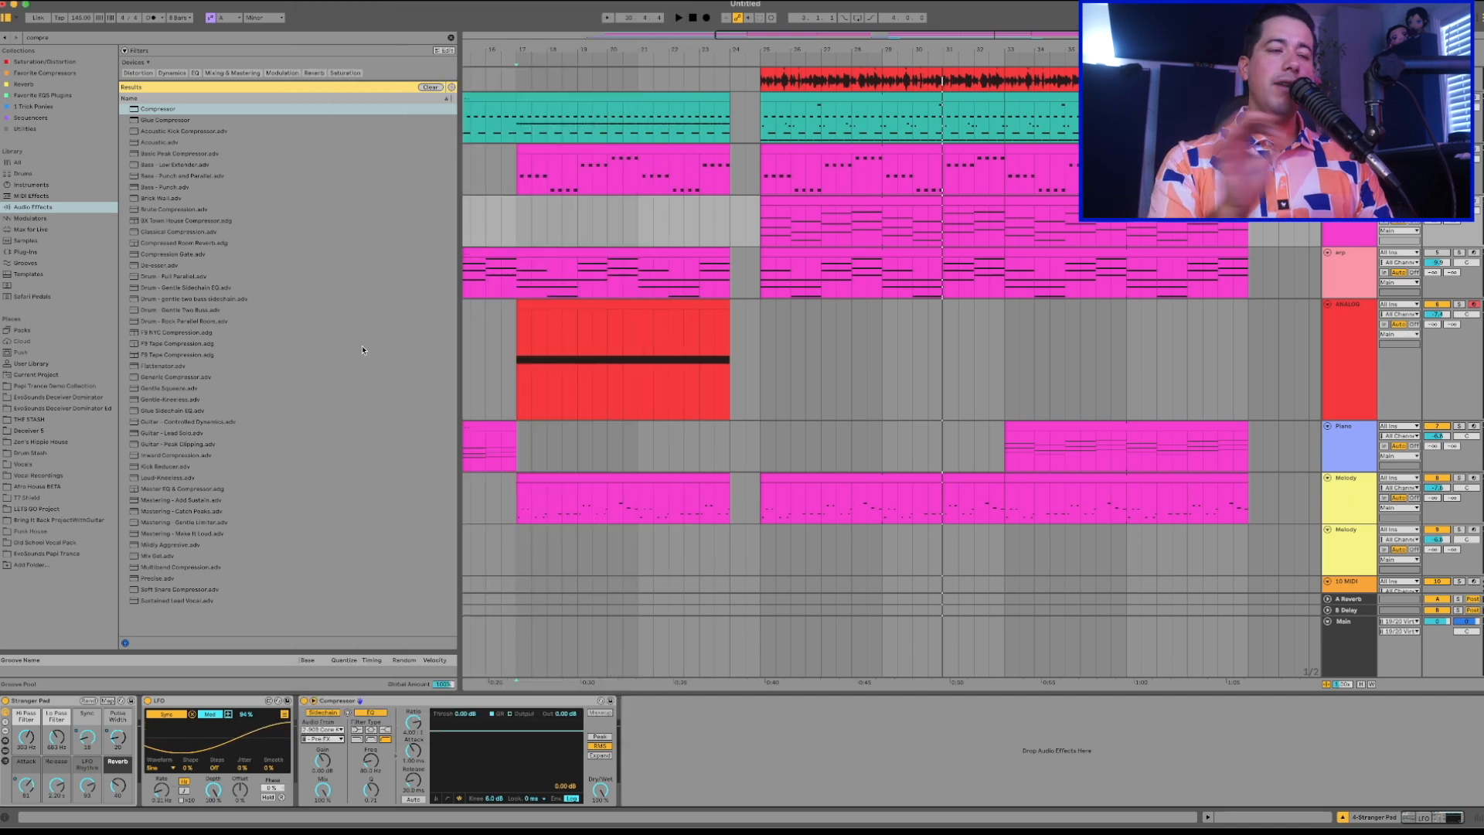
Switch the Stranger Pad Compressor to Peak detection and lower its threshold while playing the drop.
click(822, 95)
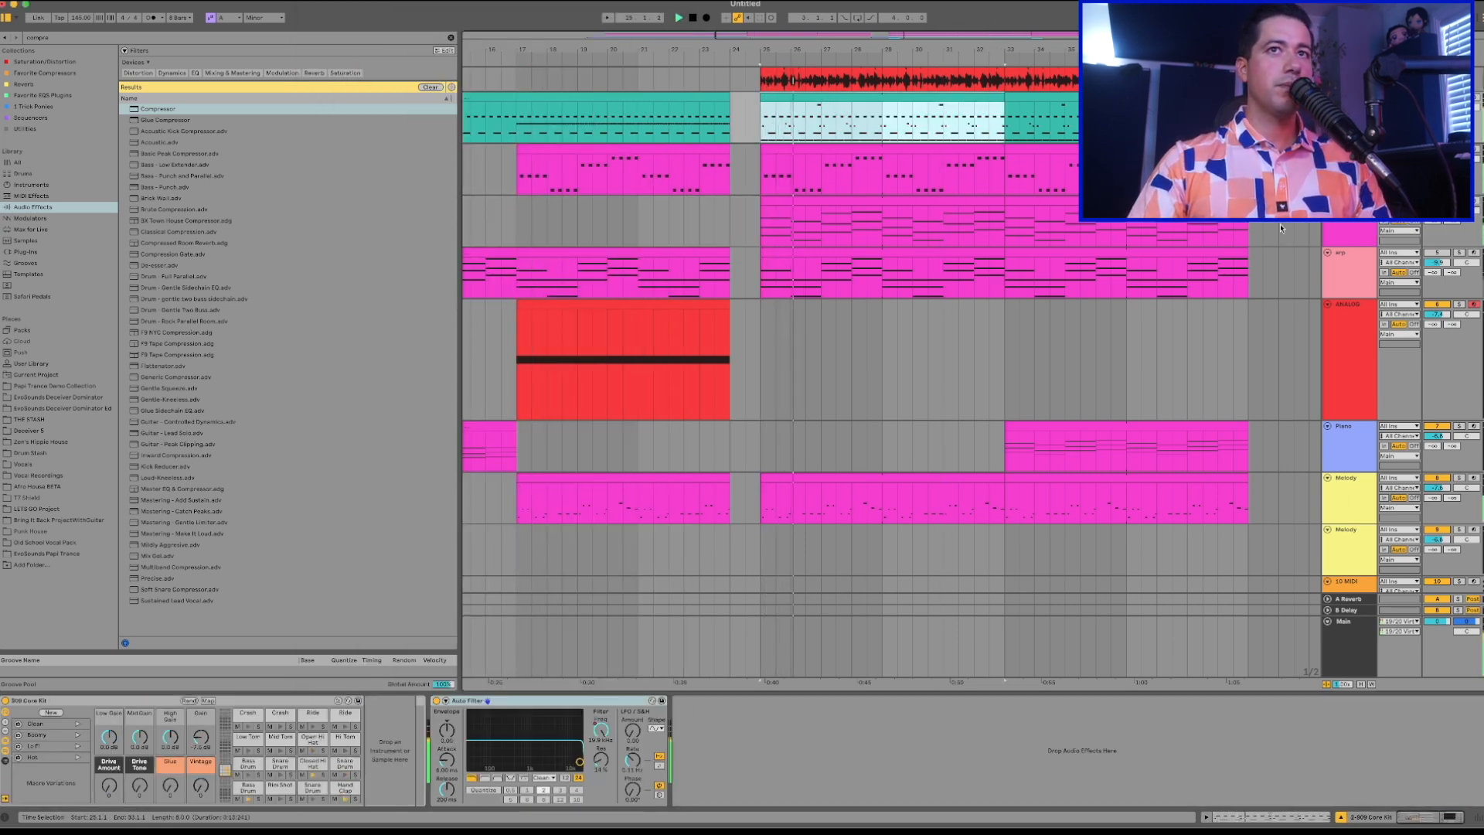
click(1343, 233)
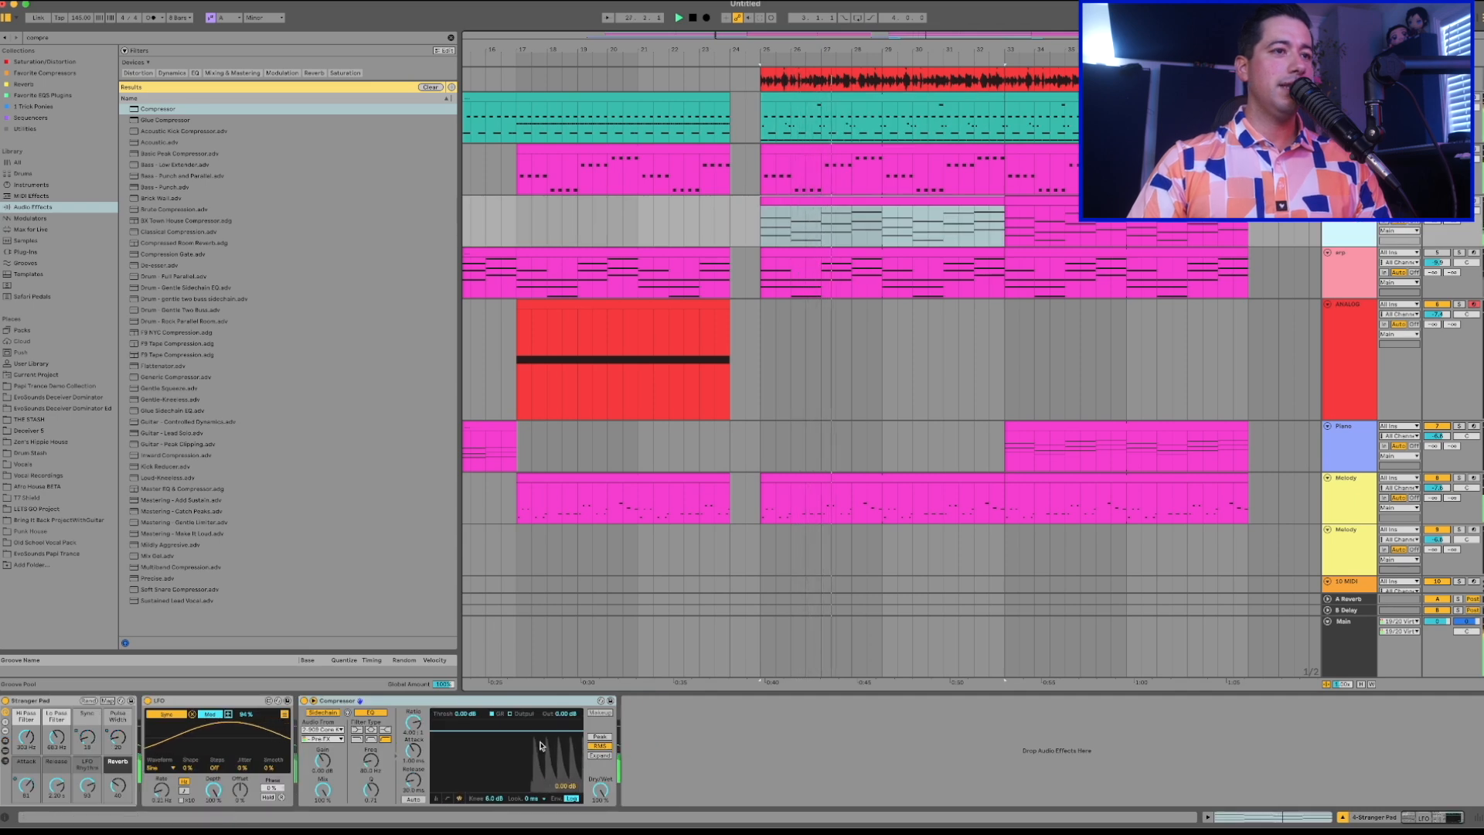
click(437, 798)
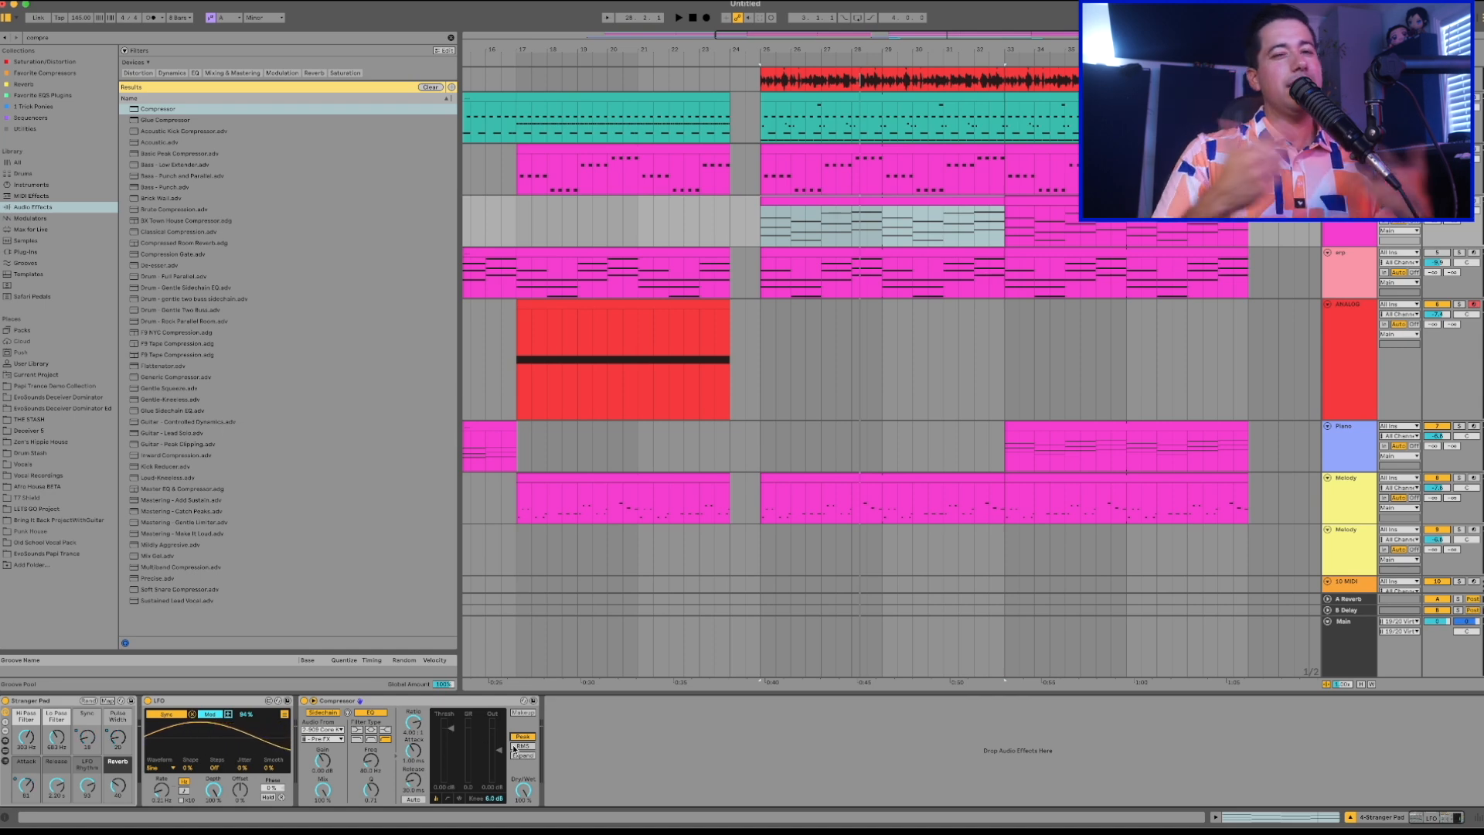
key(space)
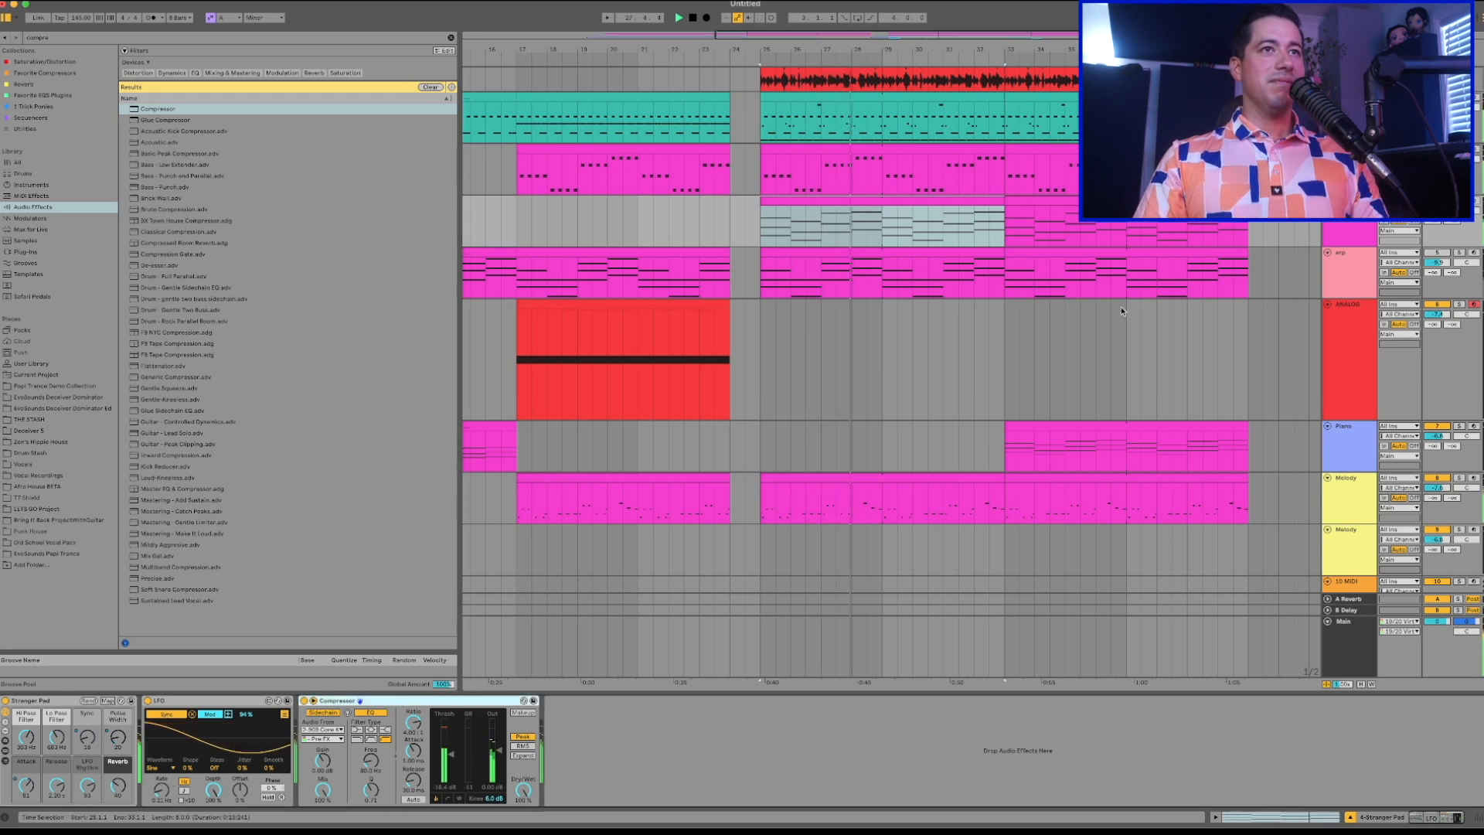
key(space)
Copy the sidechain Compressor from the Stranger Pad track to the end of the Melody track's device chain.
click(1354, 261)
click(1347, 233)
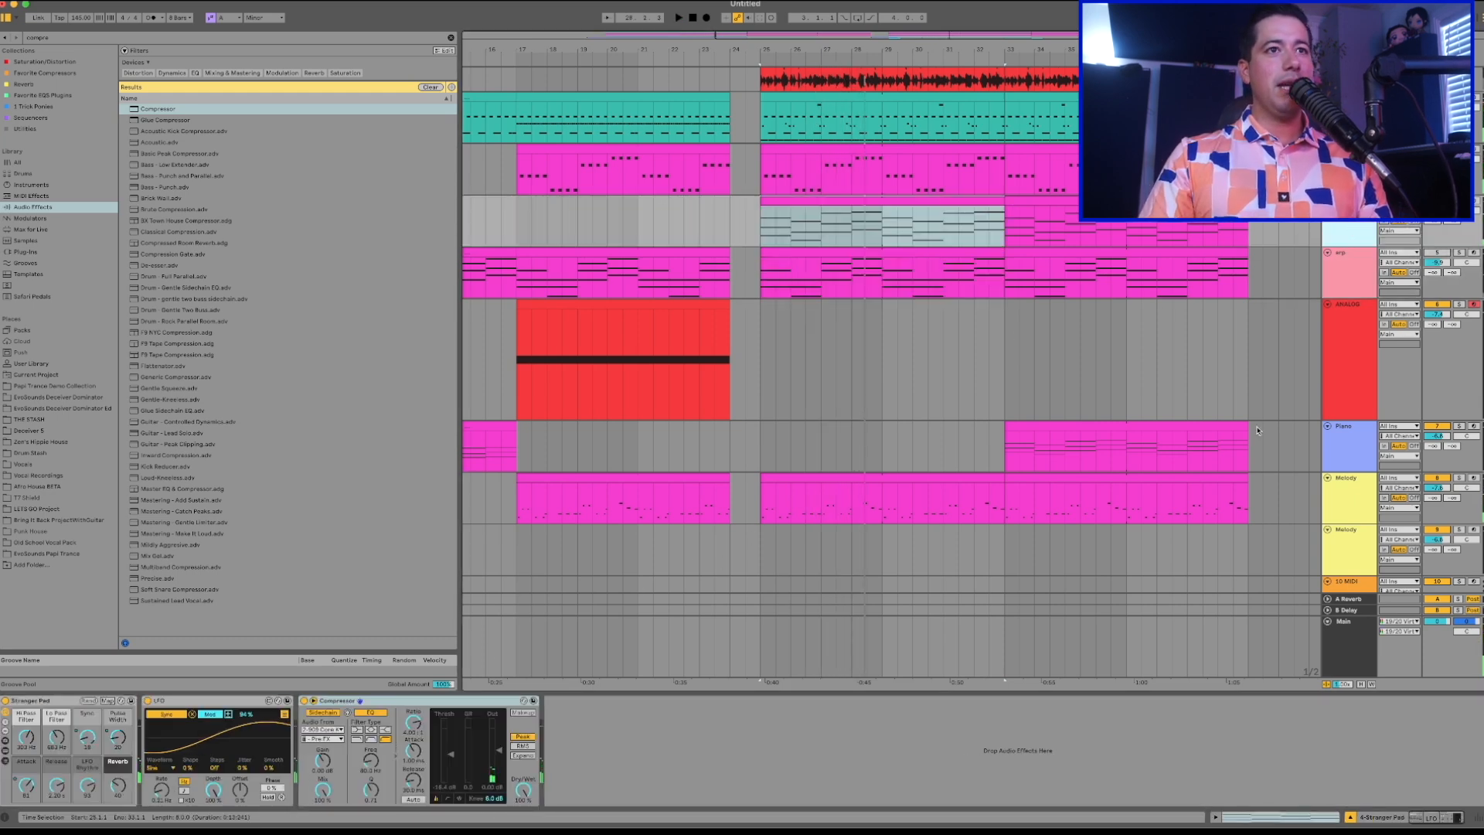
scroll(1257, 431, down, 2)
click(1349, 464)
key(space)
Raise the Melody track's Auto Filter frequency automation from bar 24 onward.
key(a)
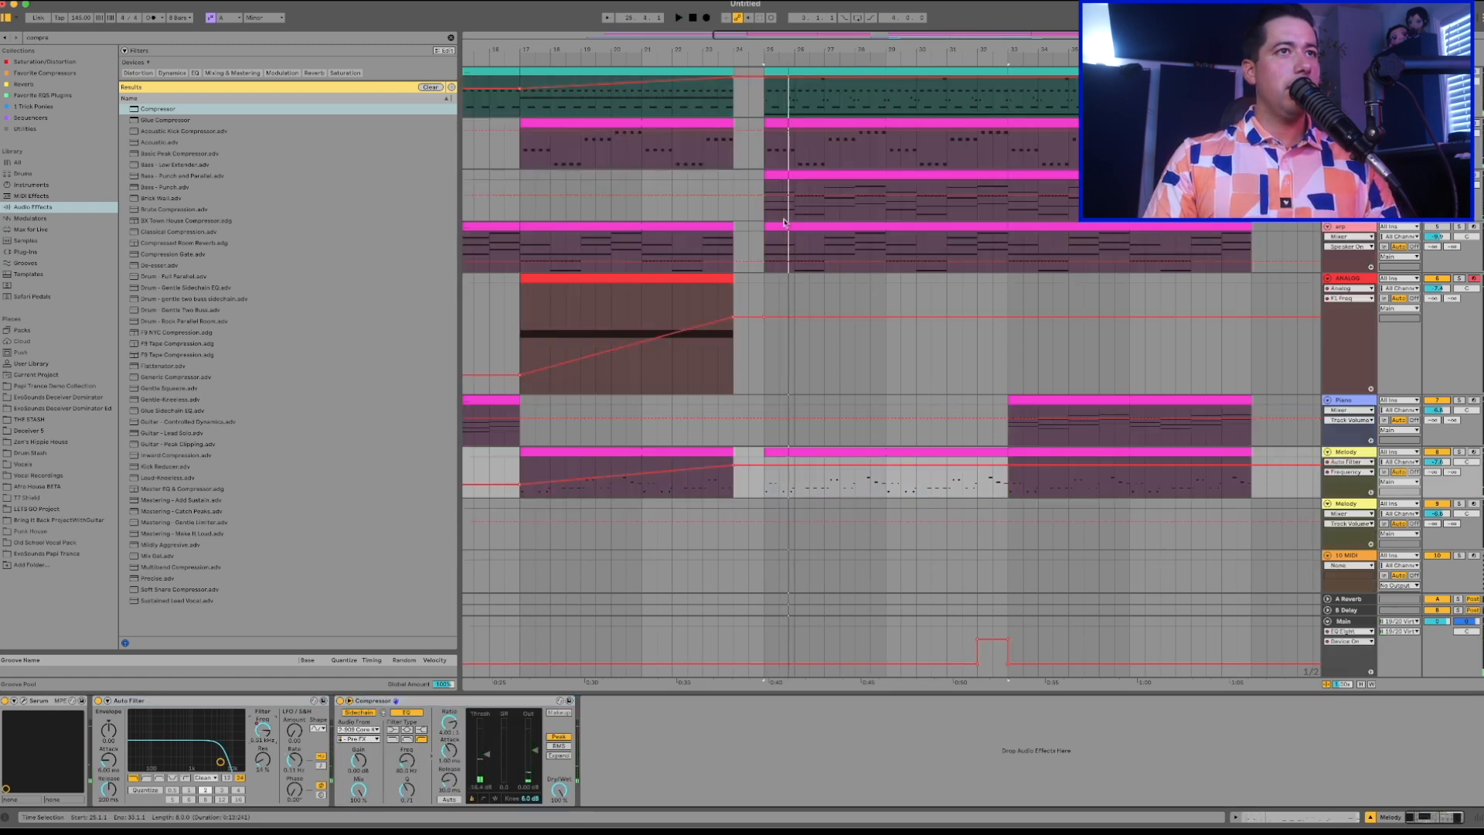
click(812, 226)
click(781, 455)
key(space)
key(space)
drag(733, 466, 734, 458)
Adjust the Melody track's Compressor threshold and track volume while playing the drop.
click(487, 754)
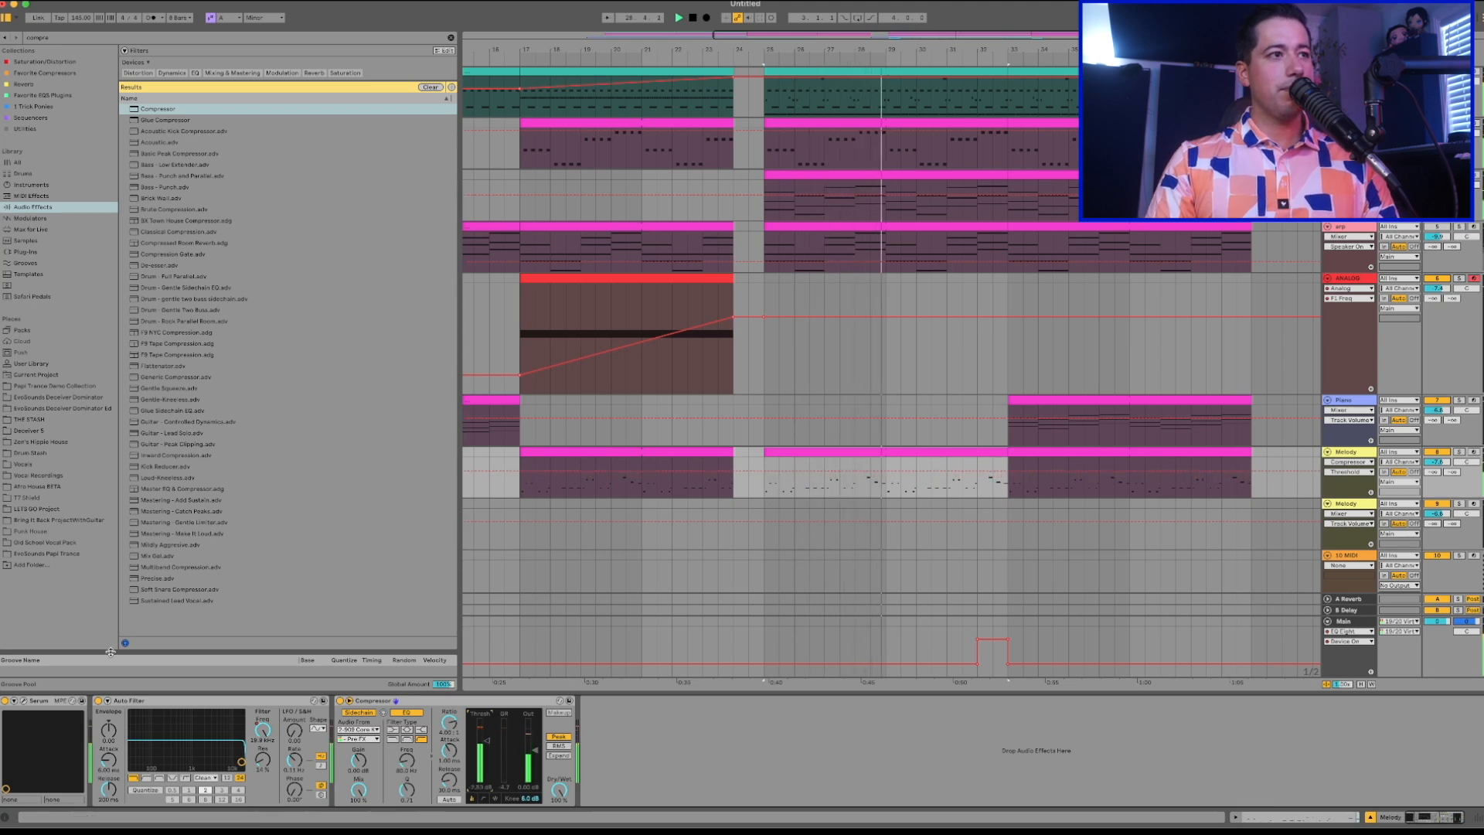
click(1434, 462)
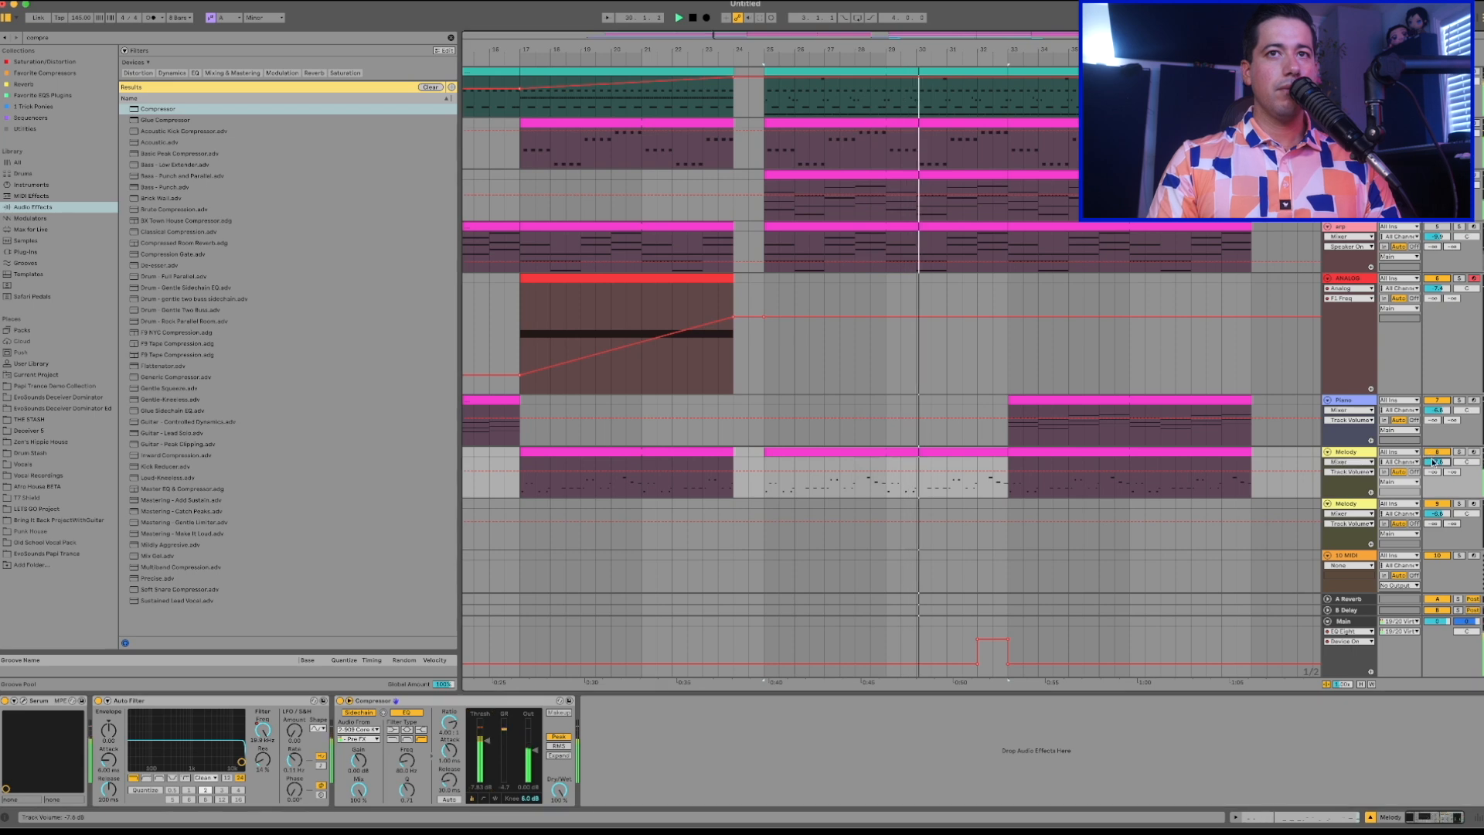
click(773, 309)
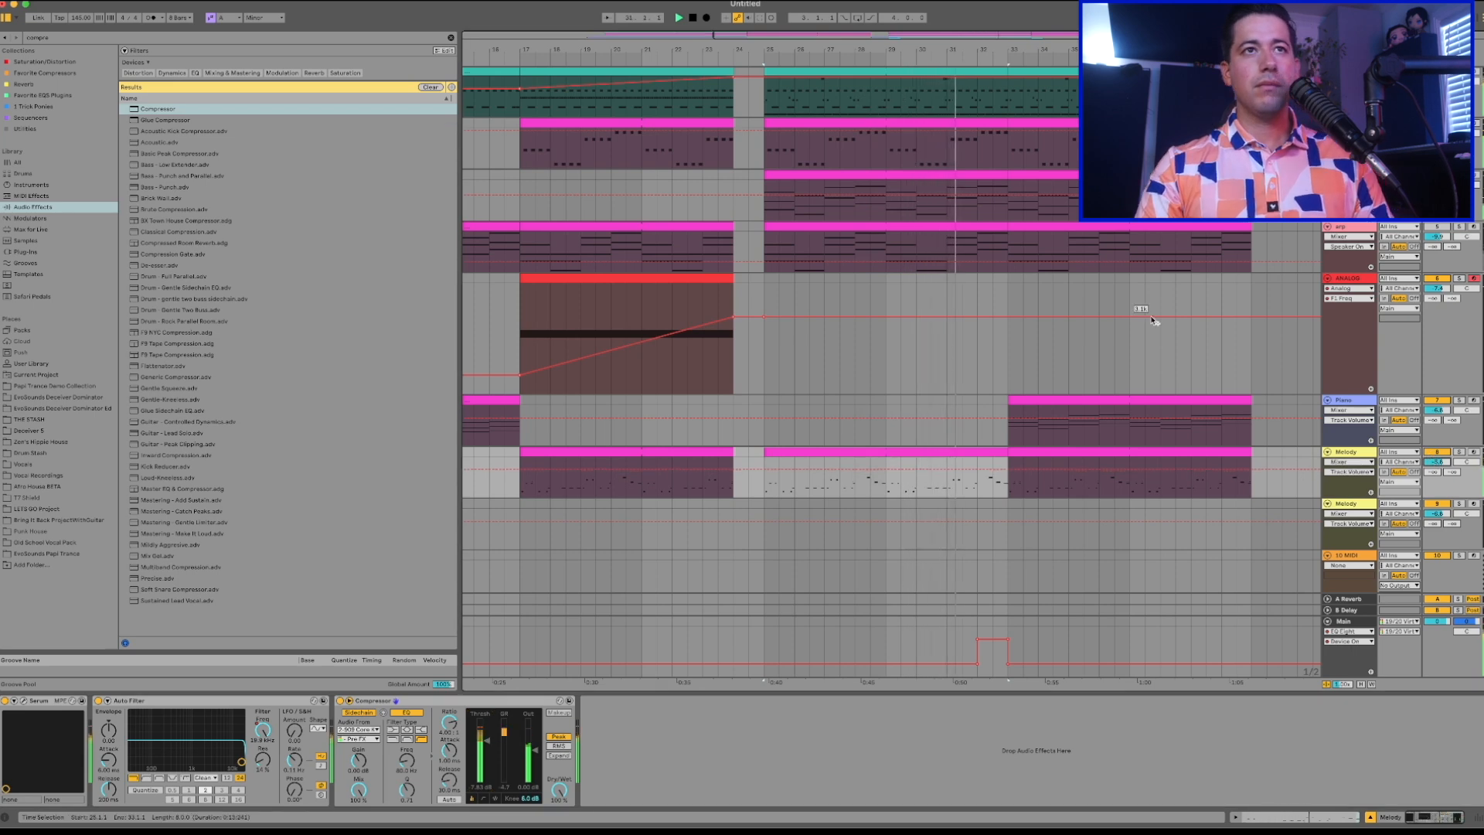
key(a)
scroll(1151, 320, up, 2)
key(space)
Open the drop's drum clip notes, select the drum section at bar 32, and reduce the clip view's height.
double_click(961, 123)
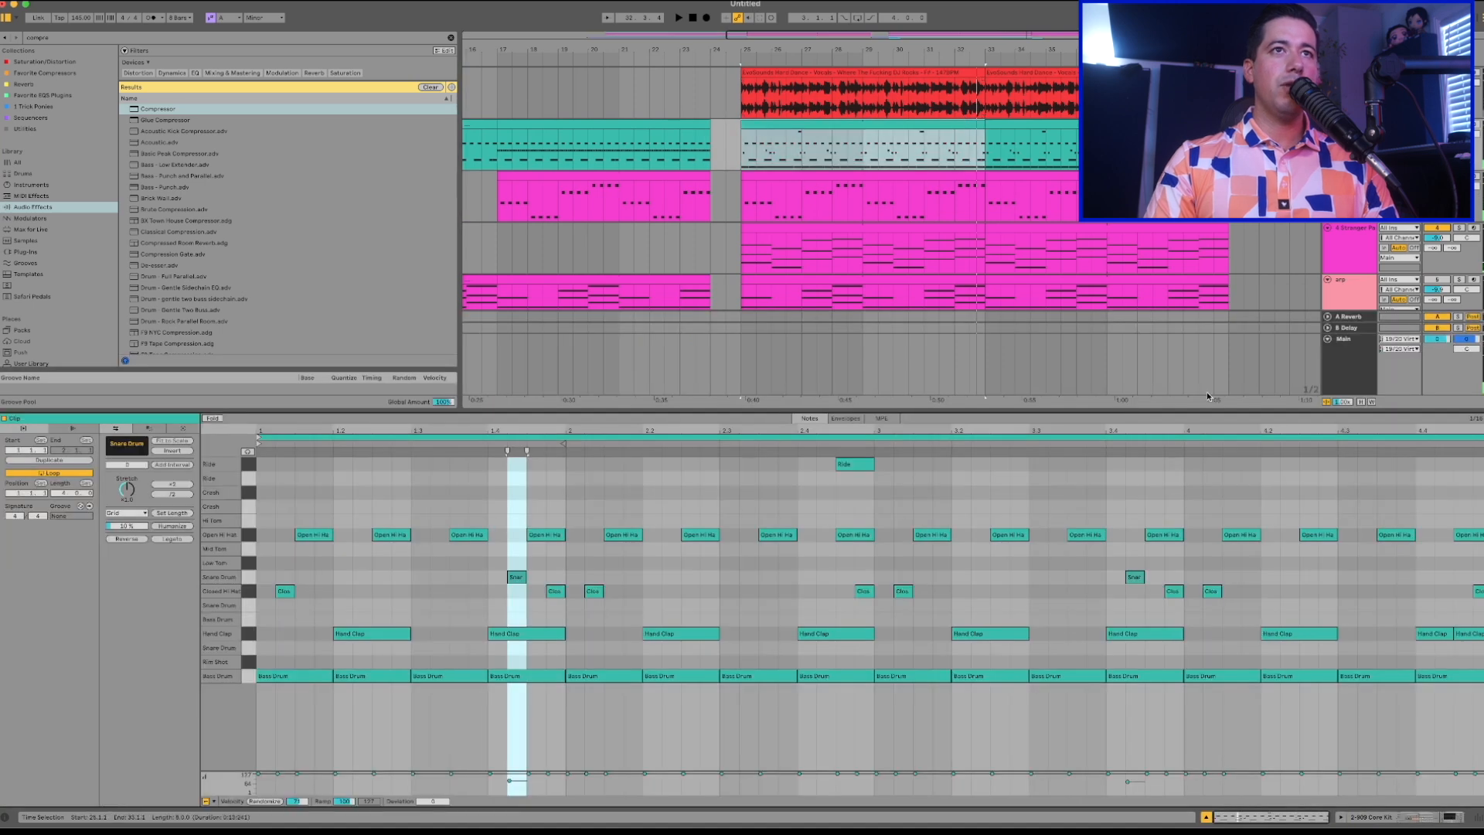
click(961, 137)
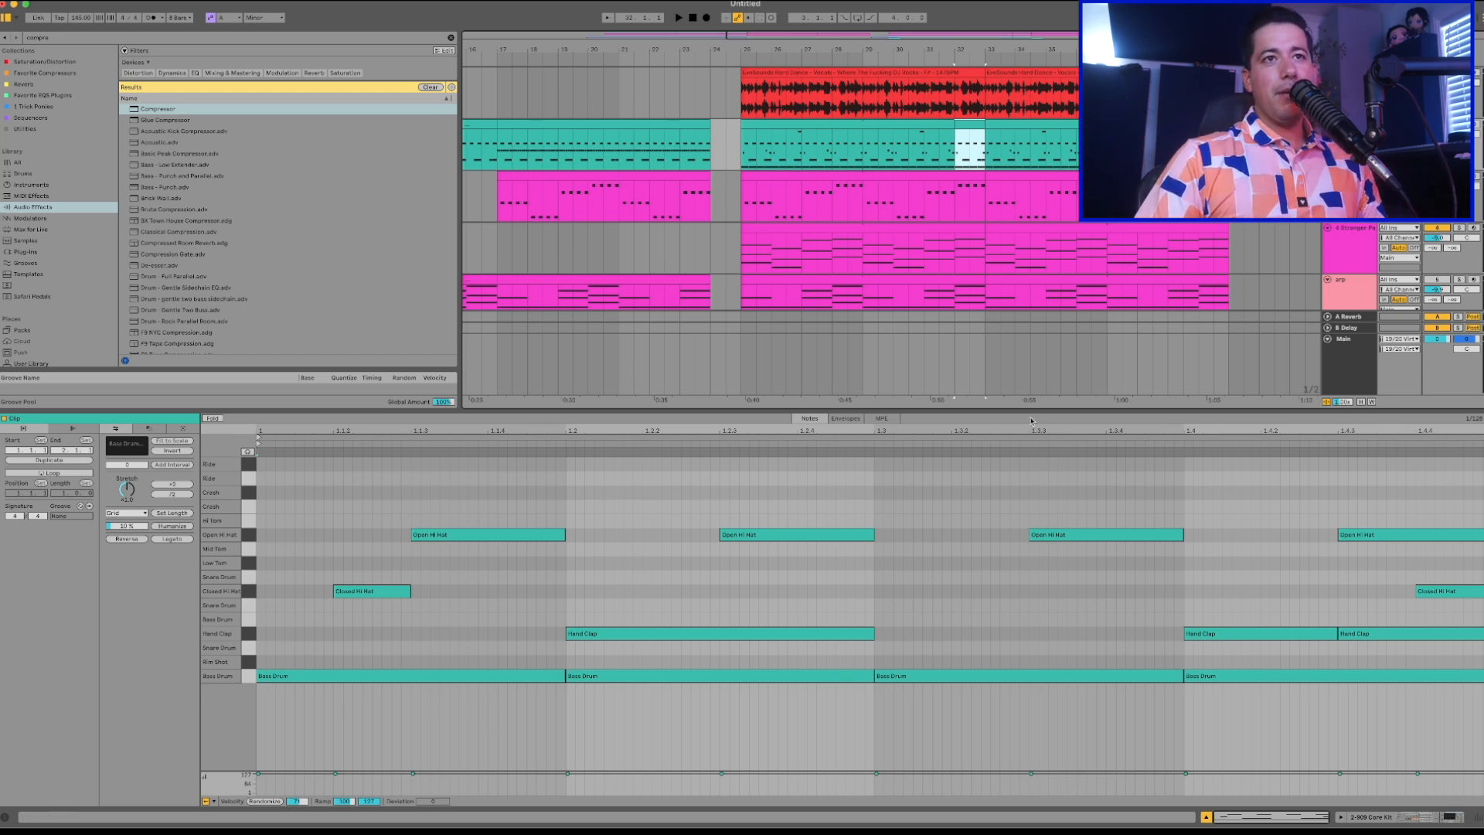
drag(1033, 410, 912, 735)
scroll(832, 435, down, 3)
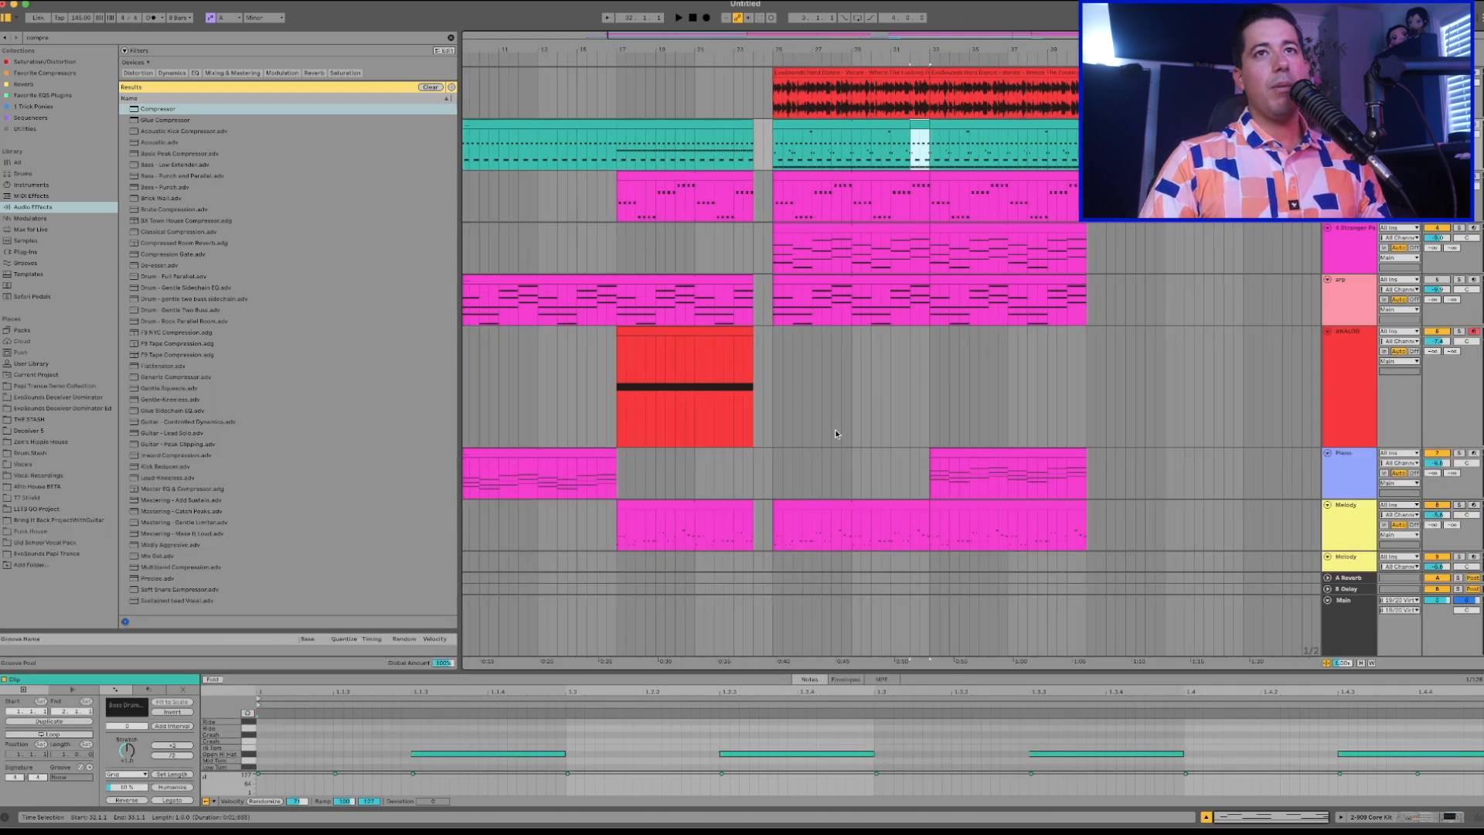
scroll(836, 434, down, 5)
scroll(837, 435, up, 2)
scroll(837, 434, up, 5)
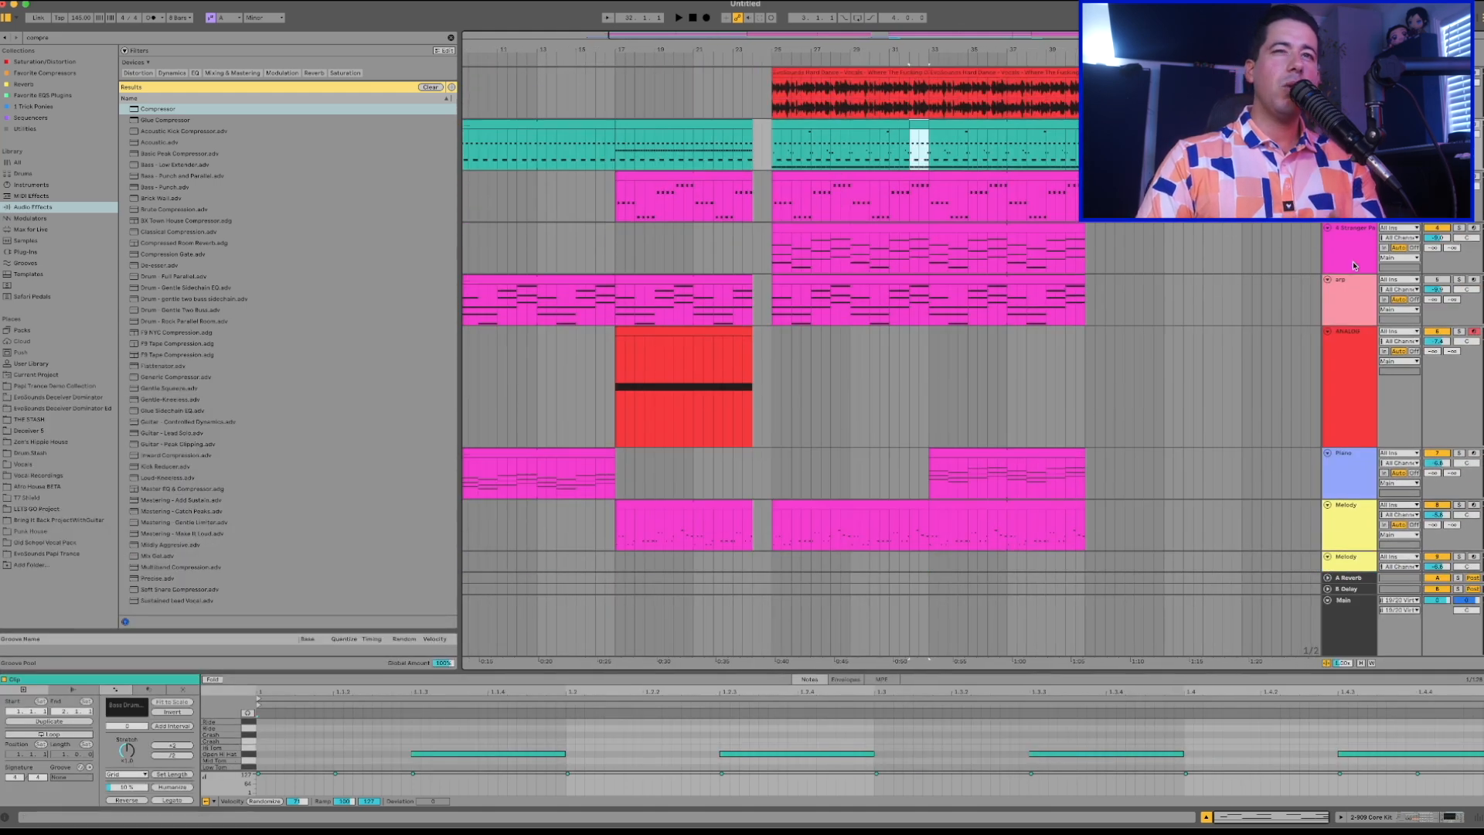
Rename the Stranger Pad track as CHORDS GATE.
click(918, 192)
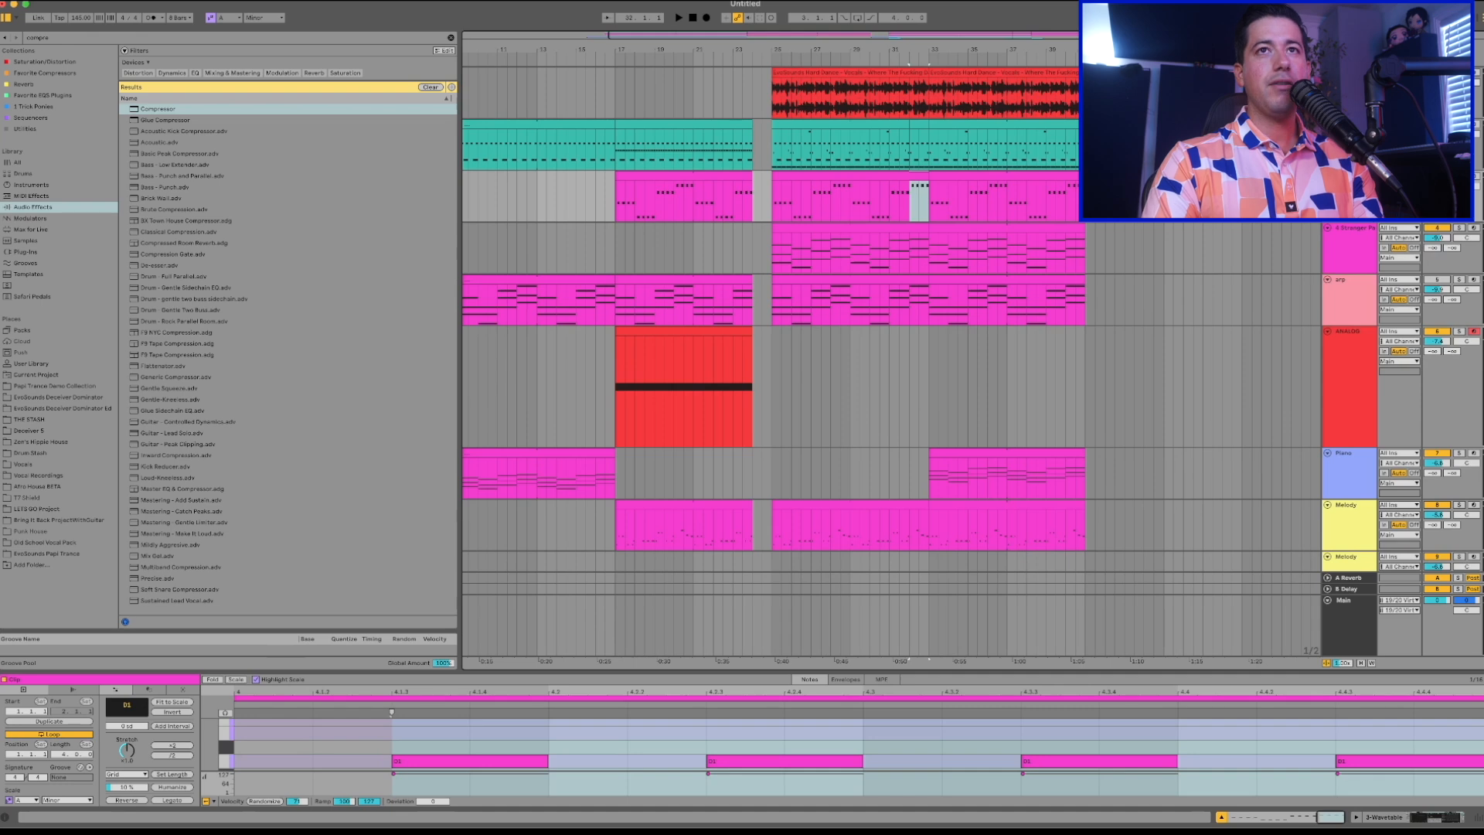
click(1351, 236)
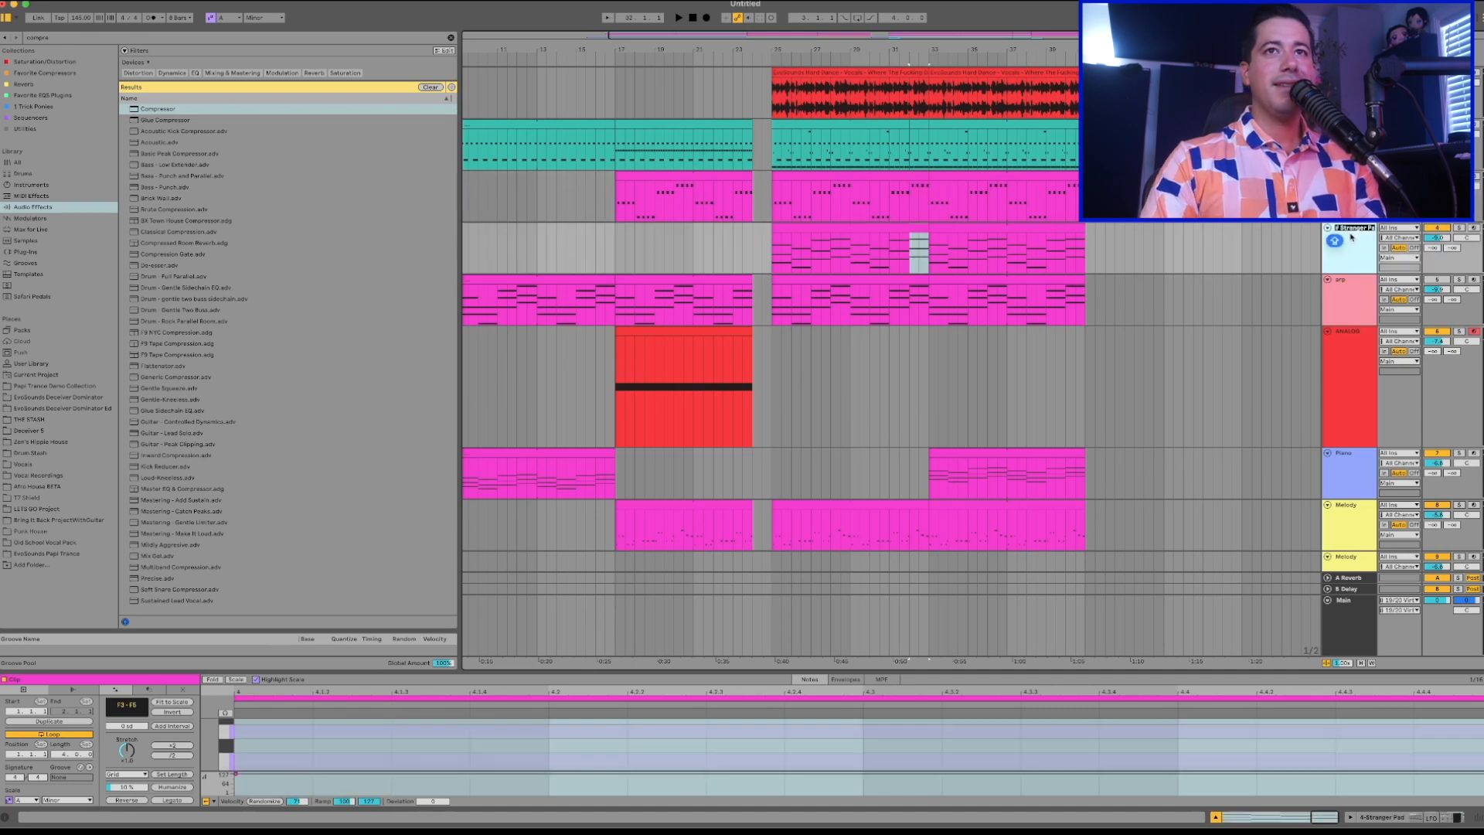
text(ATE)
key(Return)
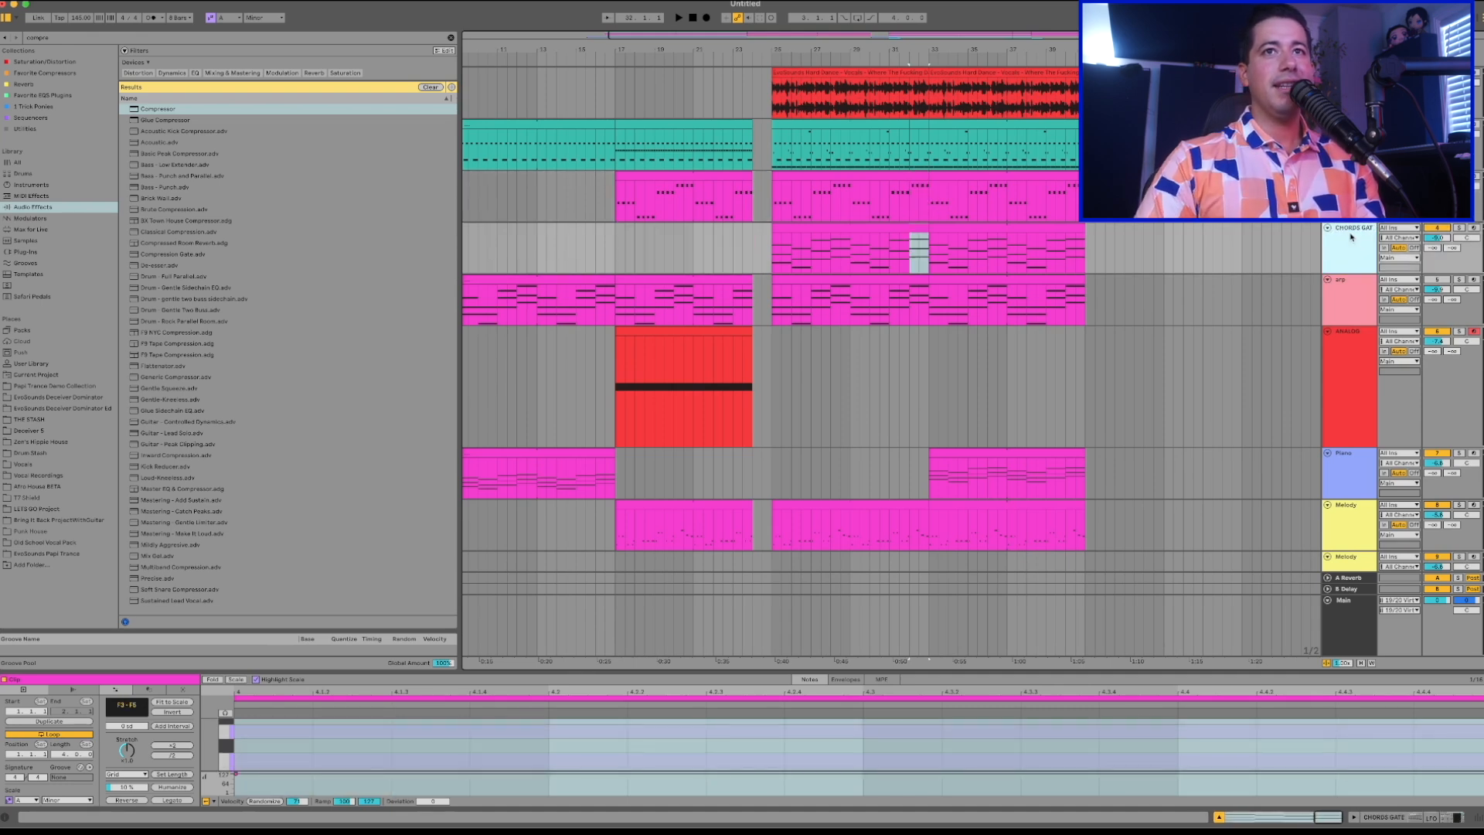
Rename the arp track as ARP.
click(1347, 293)
key(super+r)
text(ARP)
key(Return)
scroll(1348, 302, down, 2)
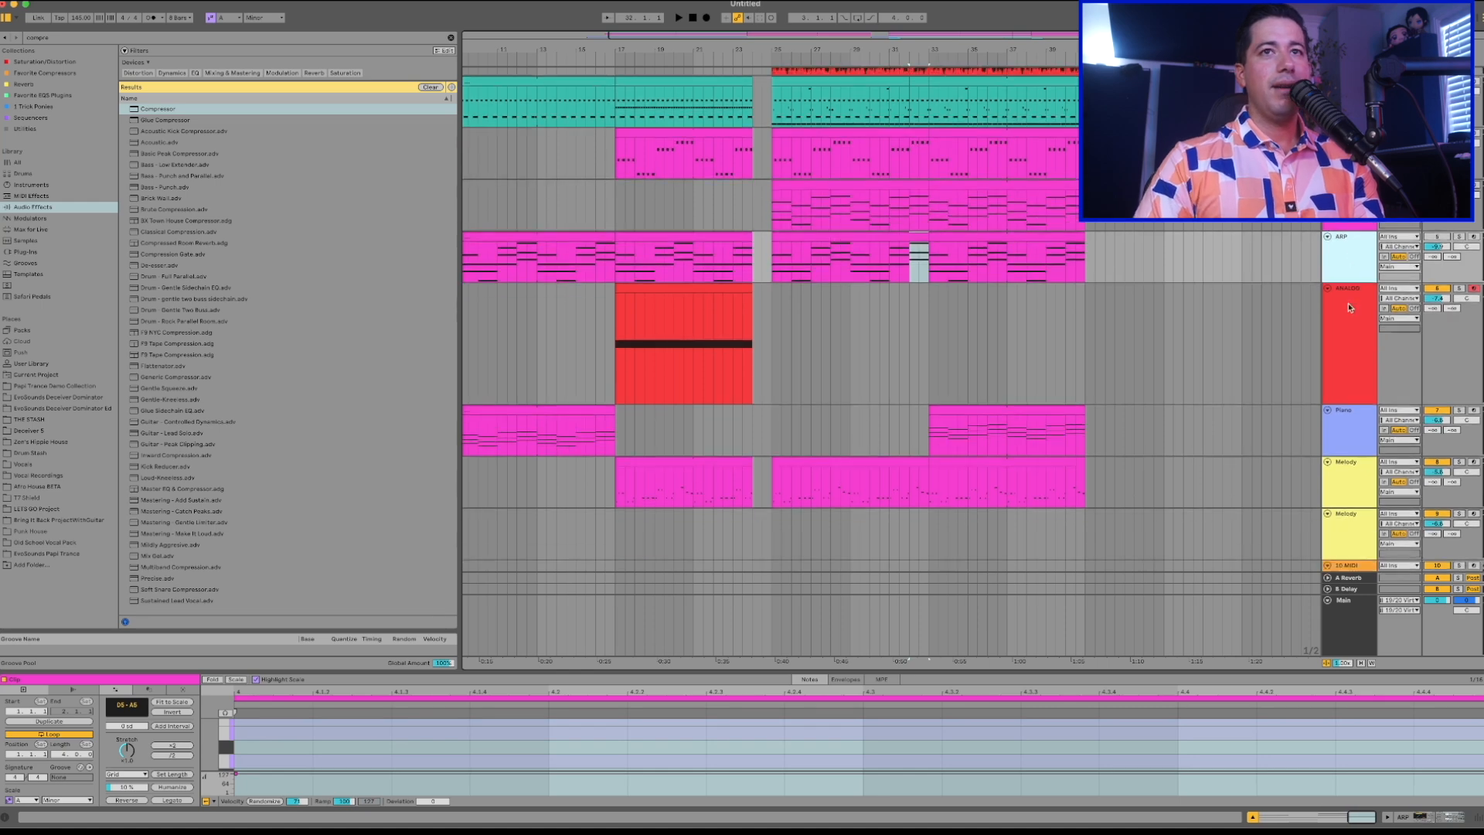
Rename the Analog track as NOISE UP.
click(1348, 316)
key(super+r)
text(NOISE UP)
key(Return)
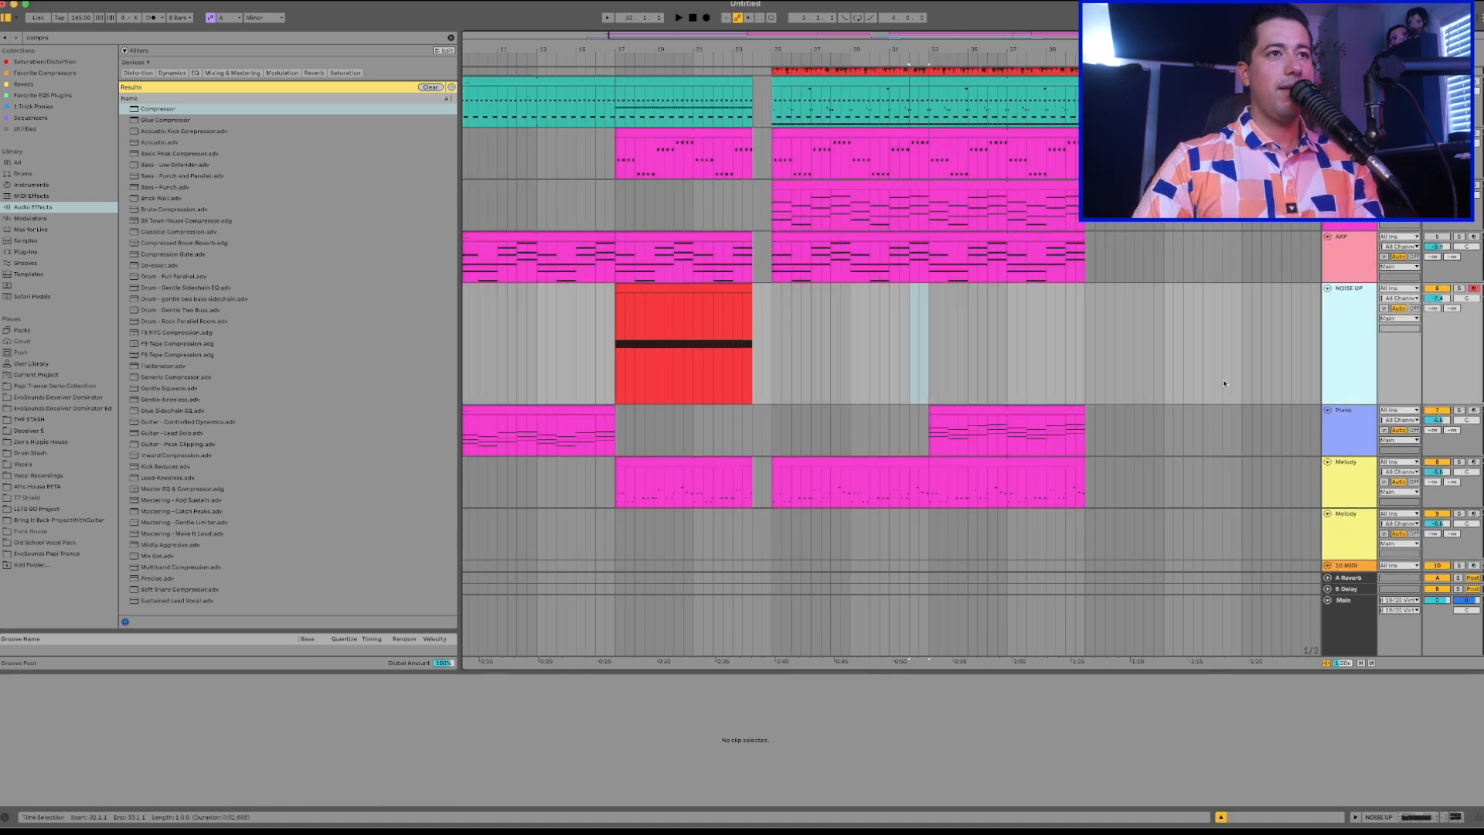
Rename the track holding the Blow My Whistle sample as VOCAL.
scroll(1309, 337, down, 4)
scroll(1309, 338, left, 2)
click(1341, 310)
scroll(1345, 348, down, 2)
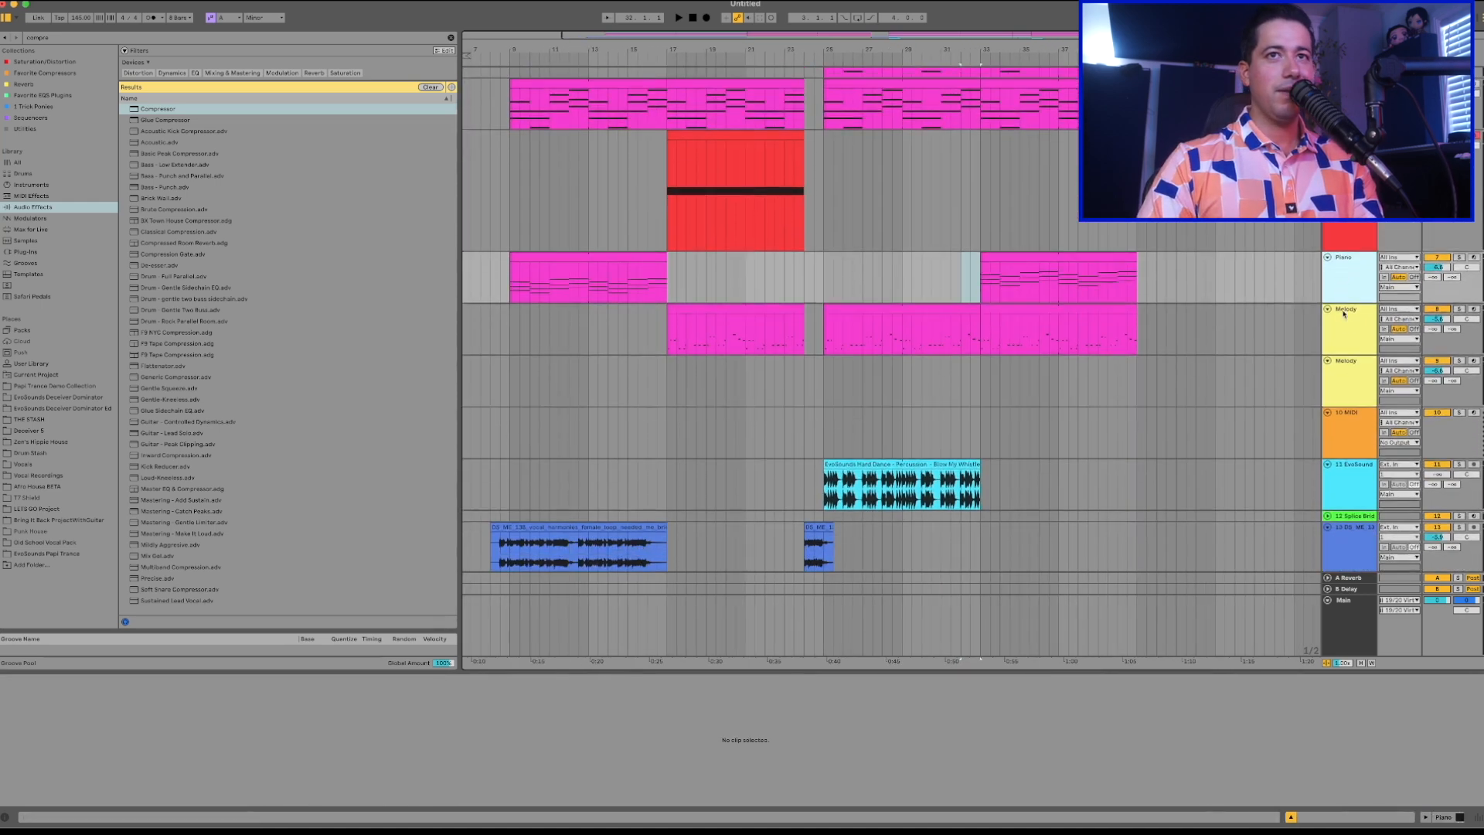
scroll(1348, 402, down, 2)
click(1353, 442)
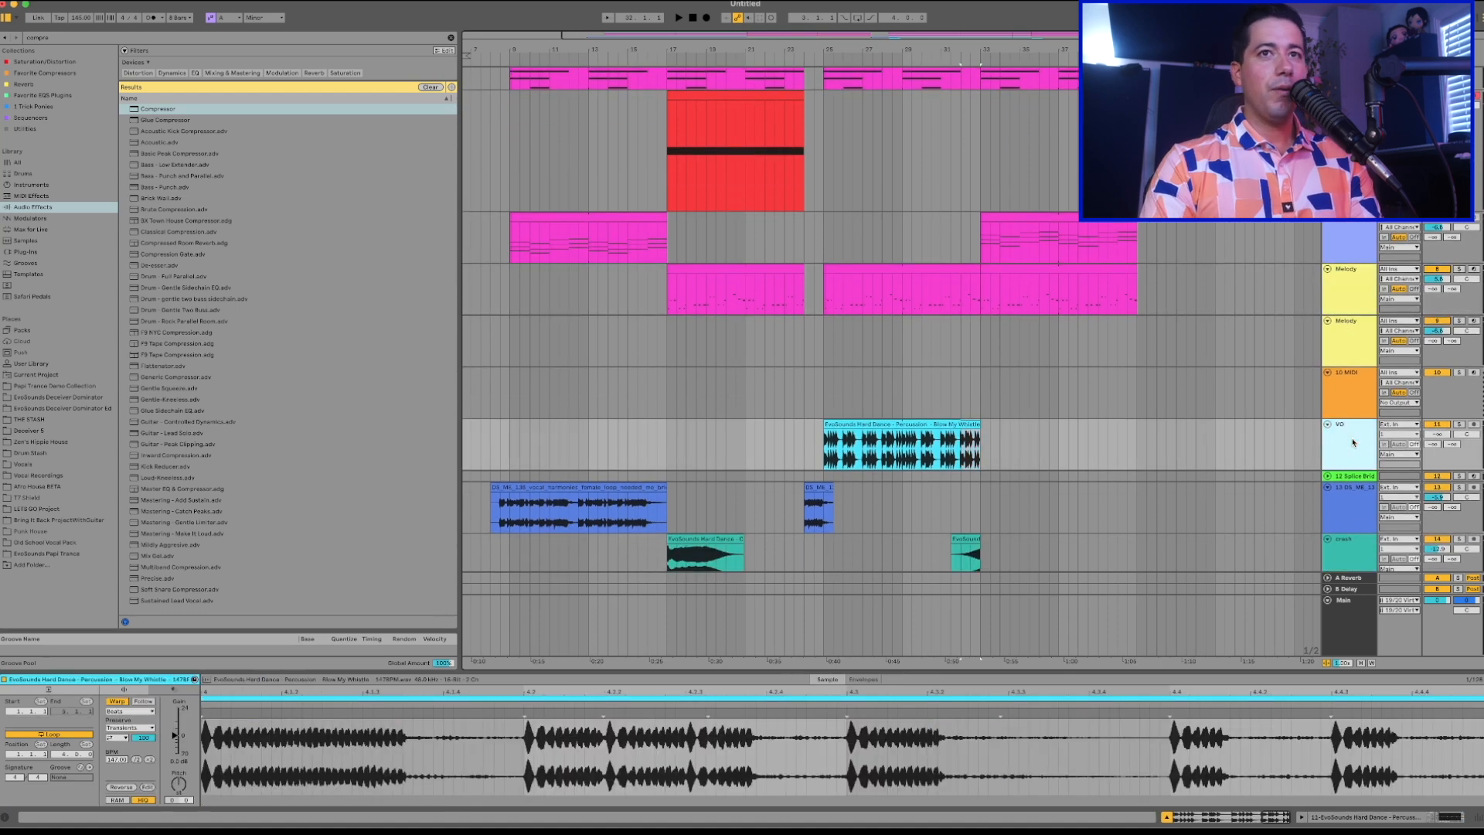
Rename the blue vocal harmonies track as Vocal.
scroll(1351, 433, down, 2)
click(1347, 418)
key(super+r)
text(Vocal)
key(Return)
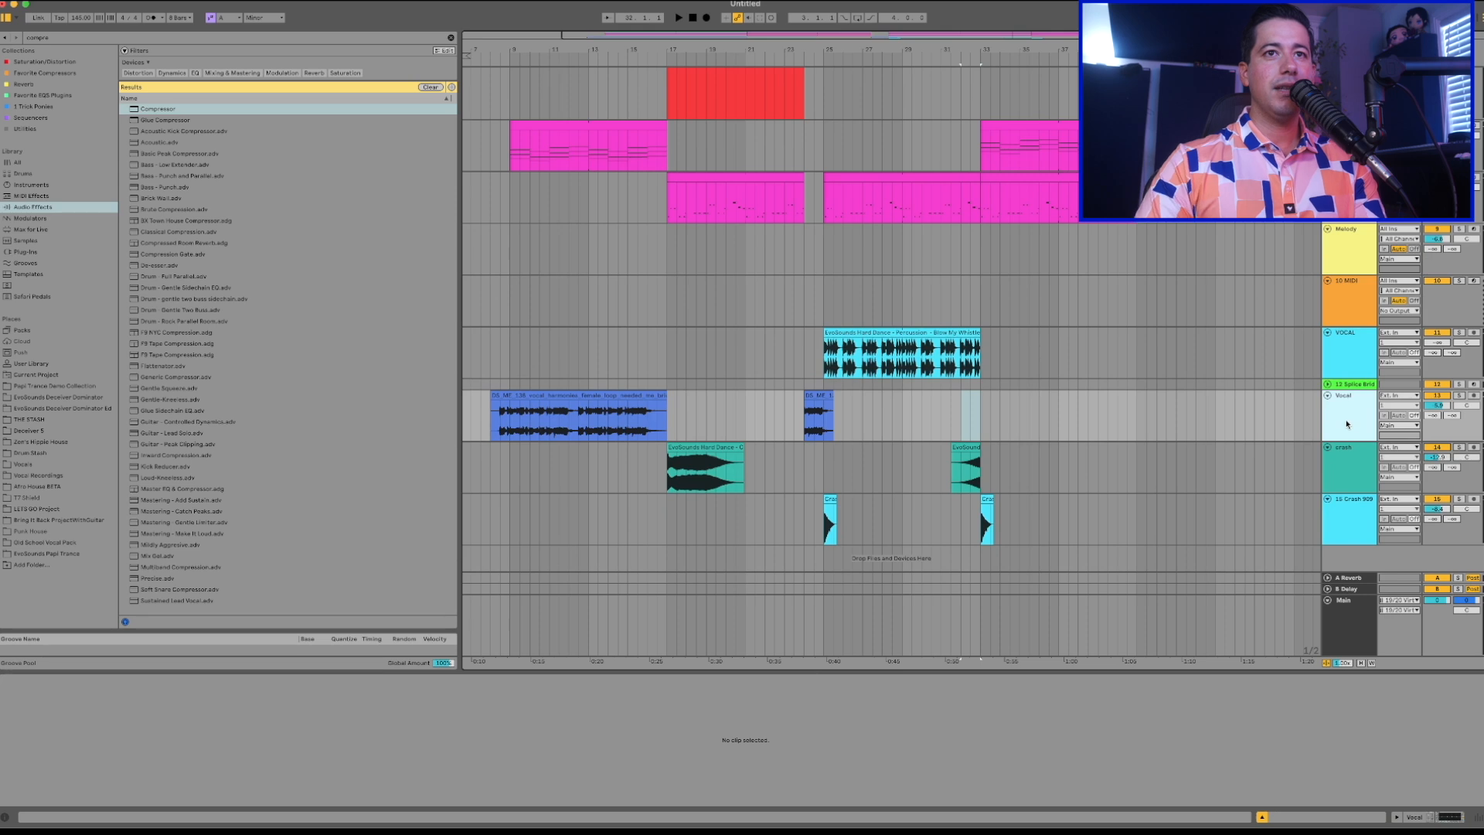
Rename the green crash track as crash 1 and give the Crash 909 track a new name.
click(1344, 460)
key(super+r)
text(crash 1)
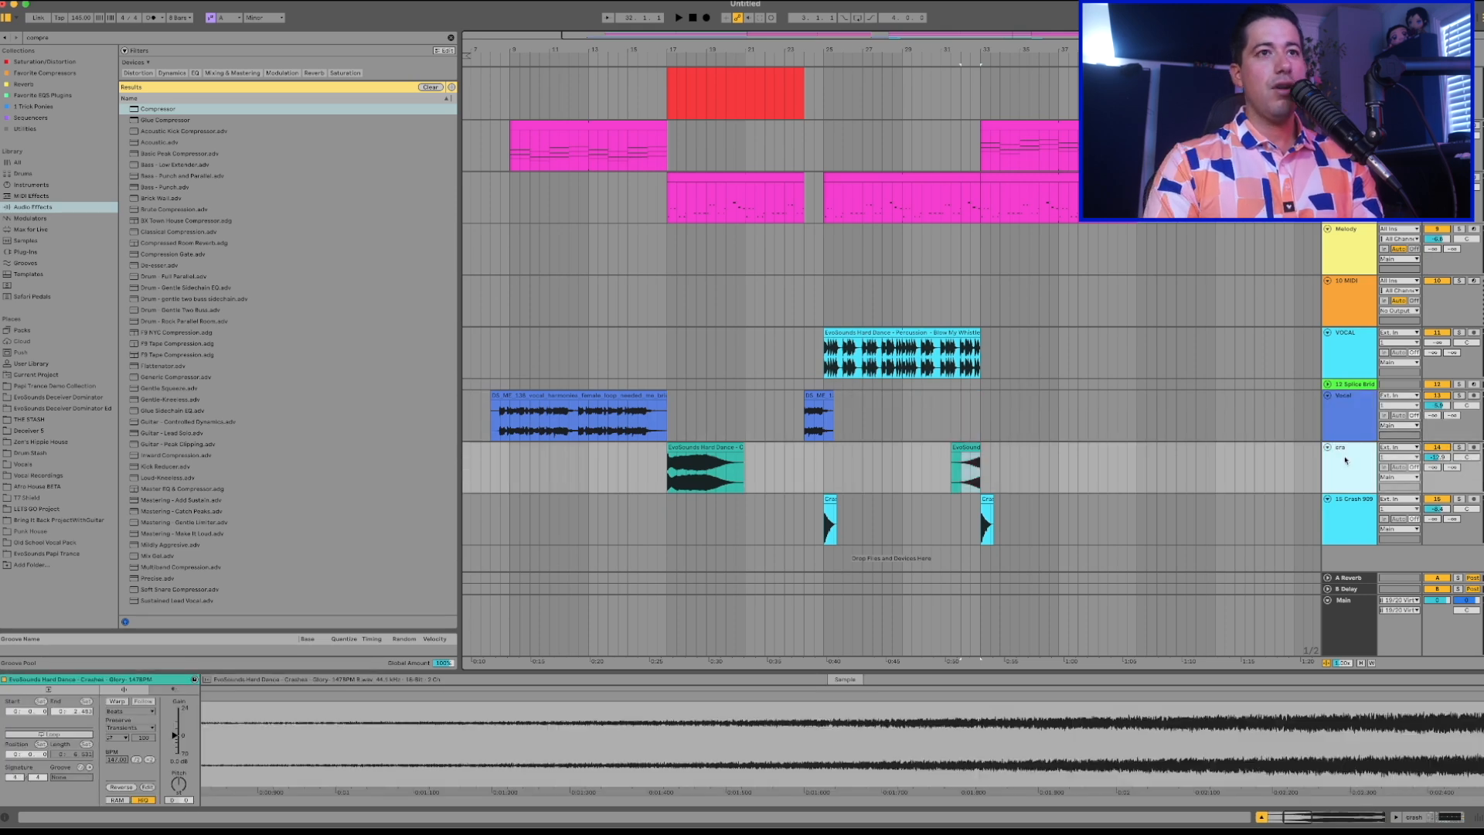
key(Return)
click(1346, 504)
key(super+r)
text(c)
Copy the NOISE UP clip from bar 17 and paste it at bar 33 on the same track during playback.
key(space)
scroll(972, 478, up, 3)
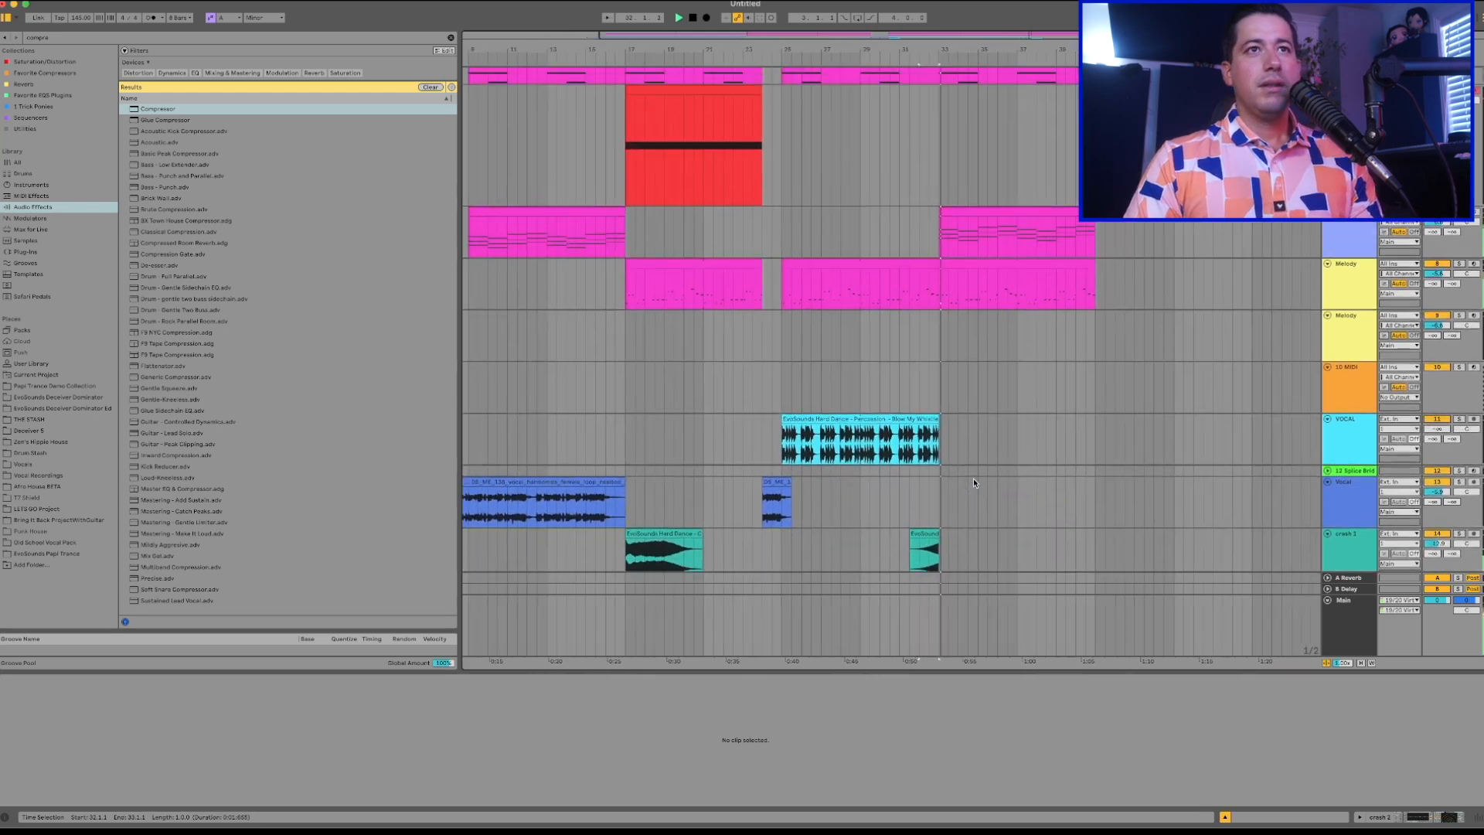
scroll(972, 483, up, 5)
click(694, 250)
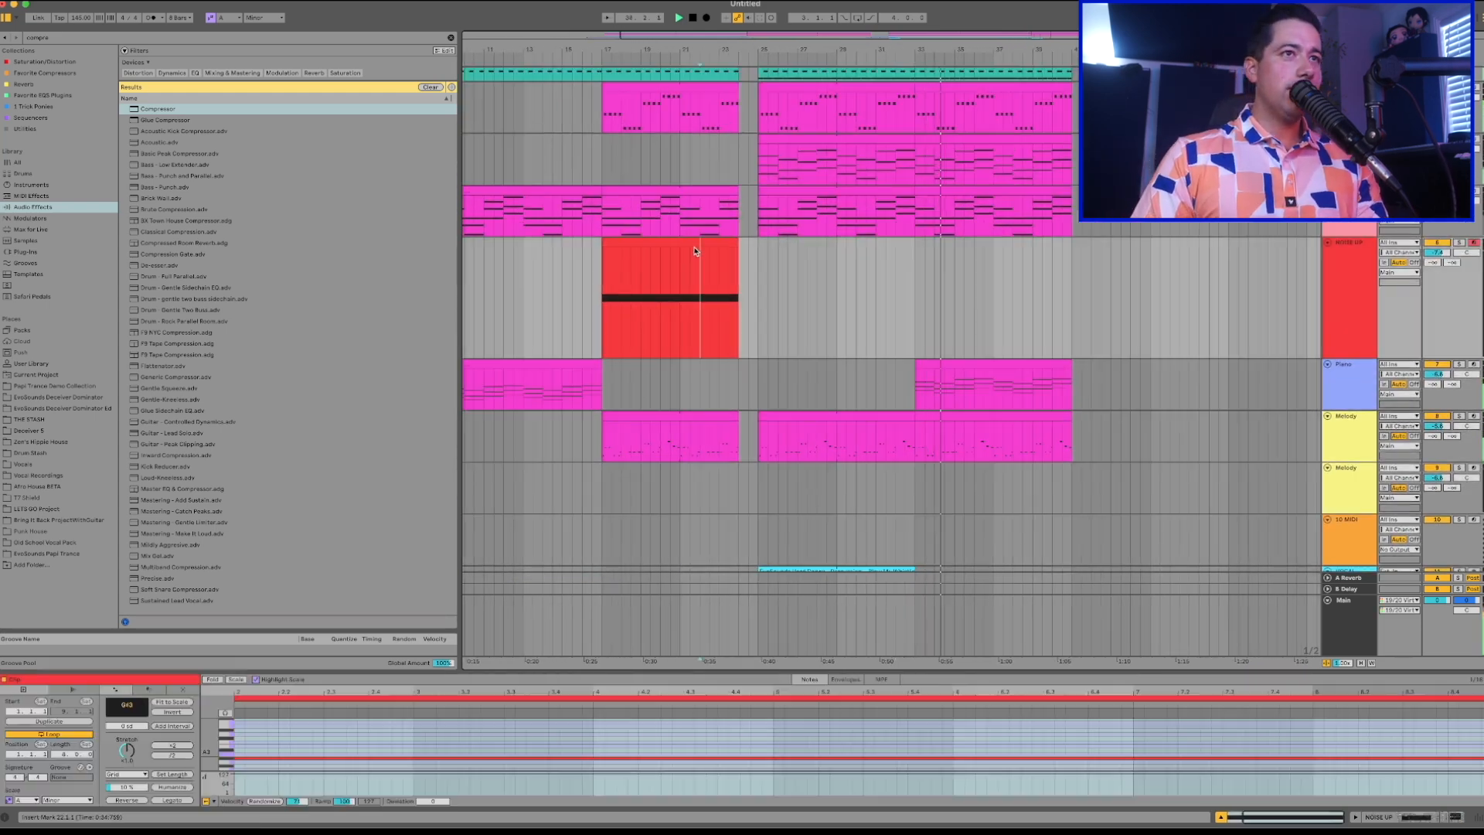
click(698, 242)
key(super+c)
click(917, 259)
key(super+v)
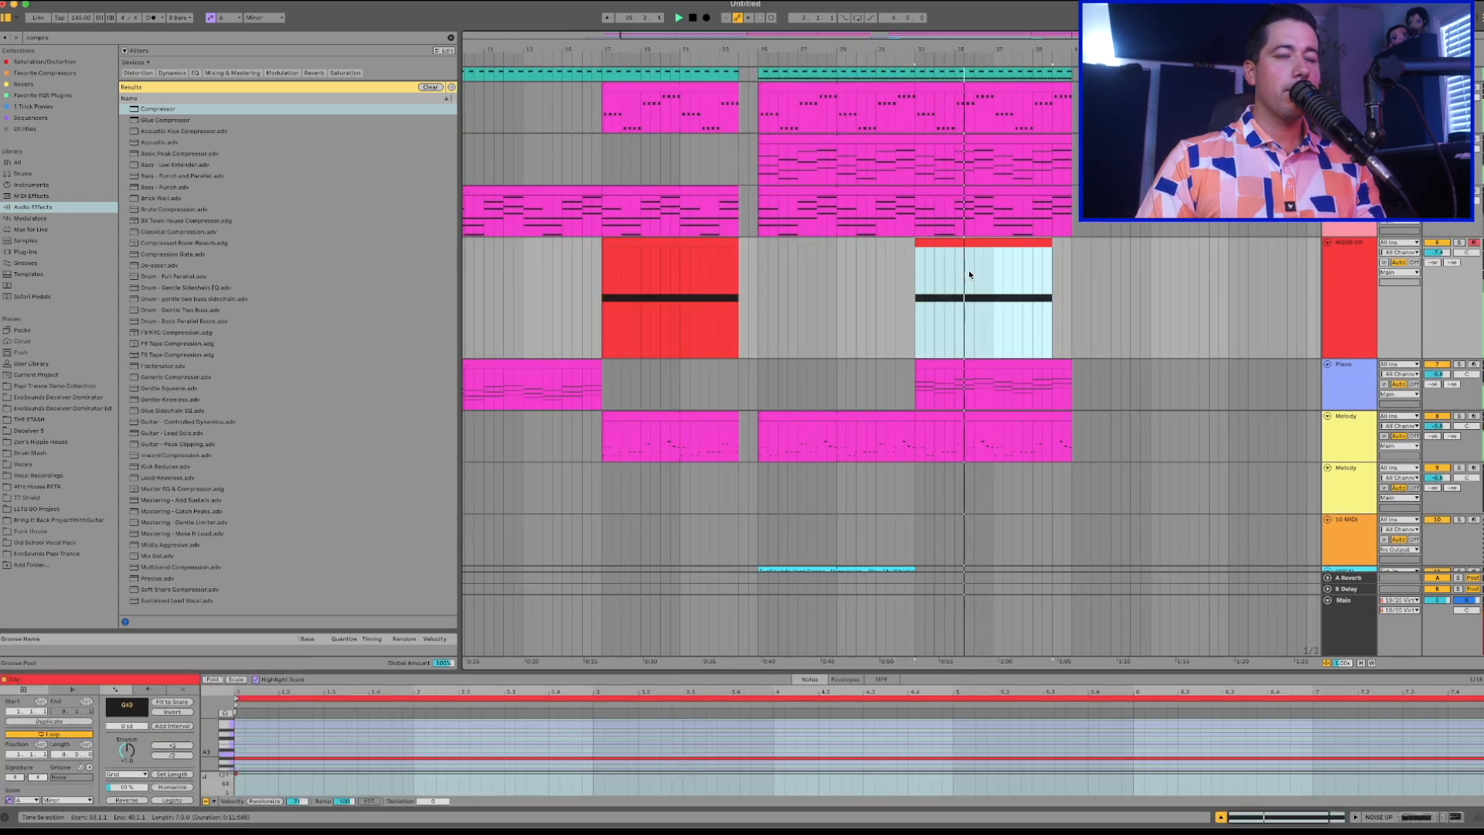
Extend the NOISE UP clip at bar 33 to bar 41, stop playback and show the track's devices.
drag(1051, 244, 1072, 243)
click(1316, 251)
key(space)
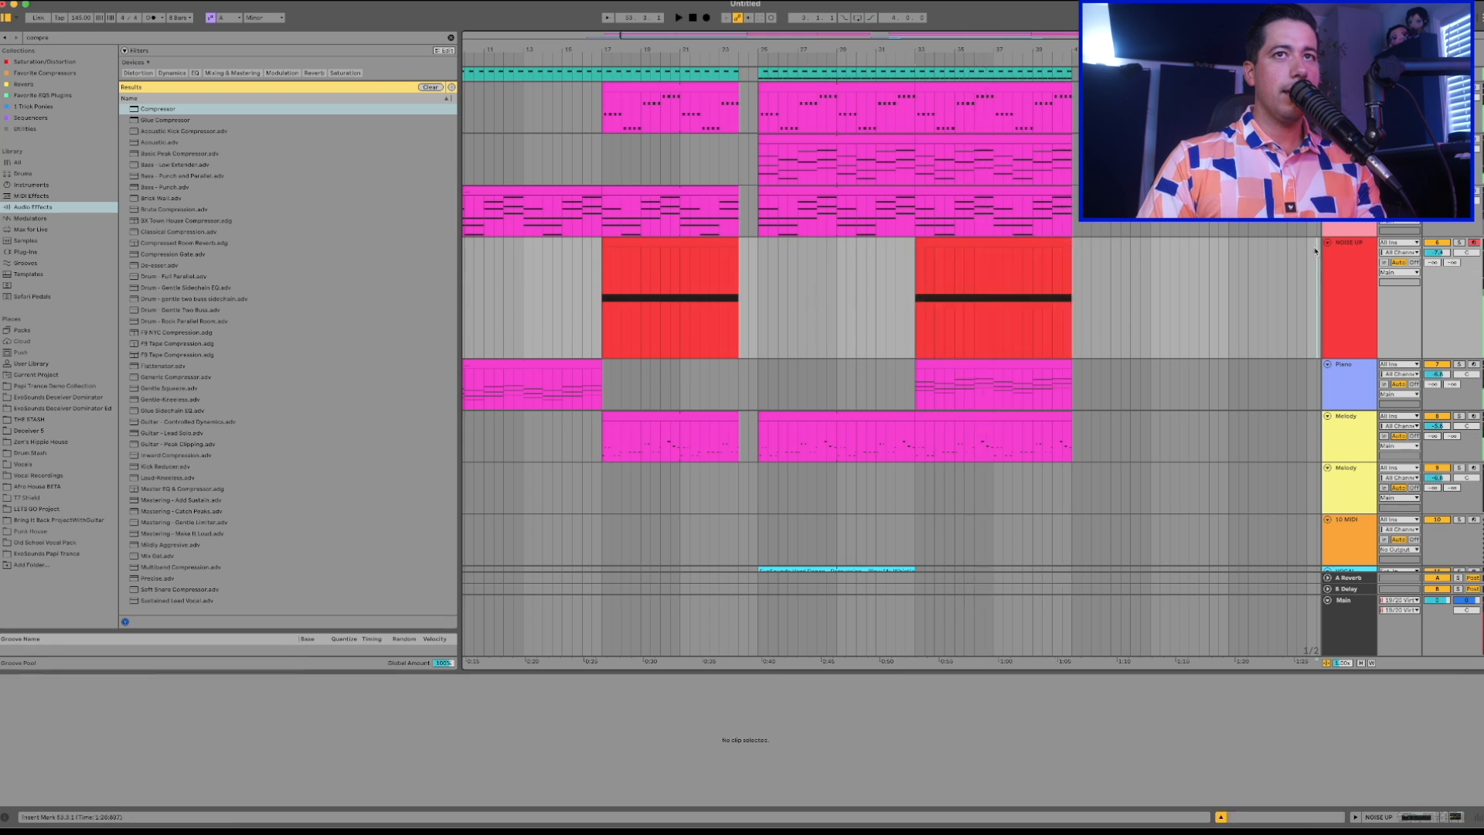
key(shift+Tab)
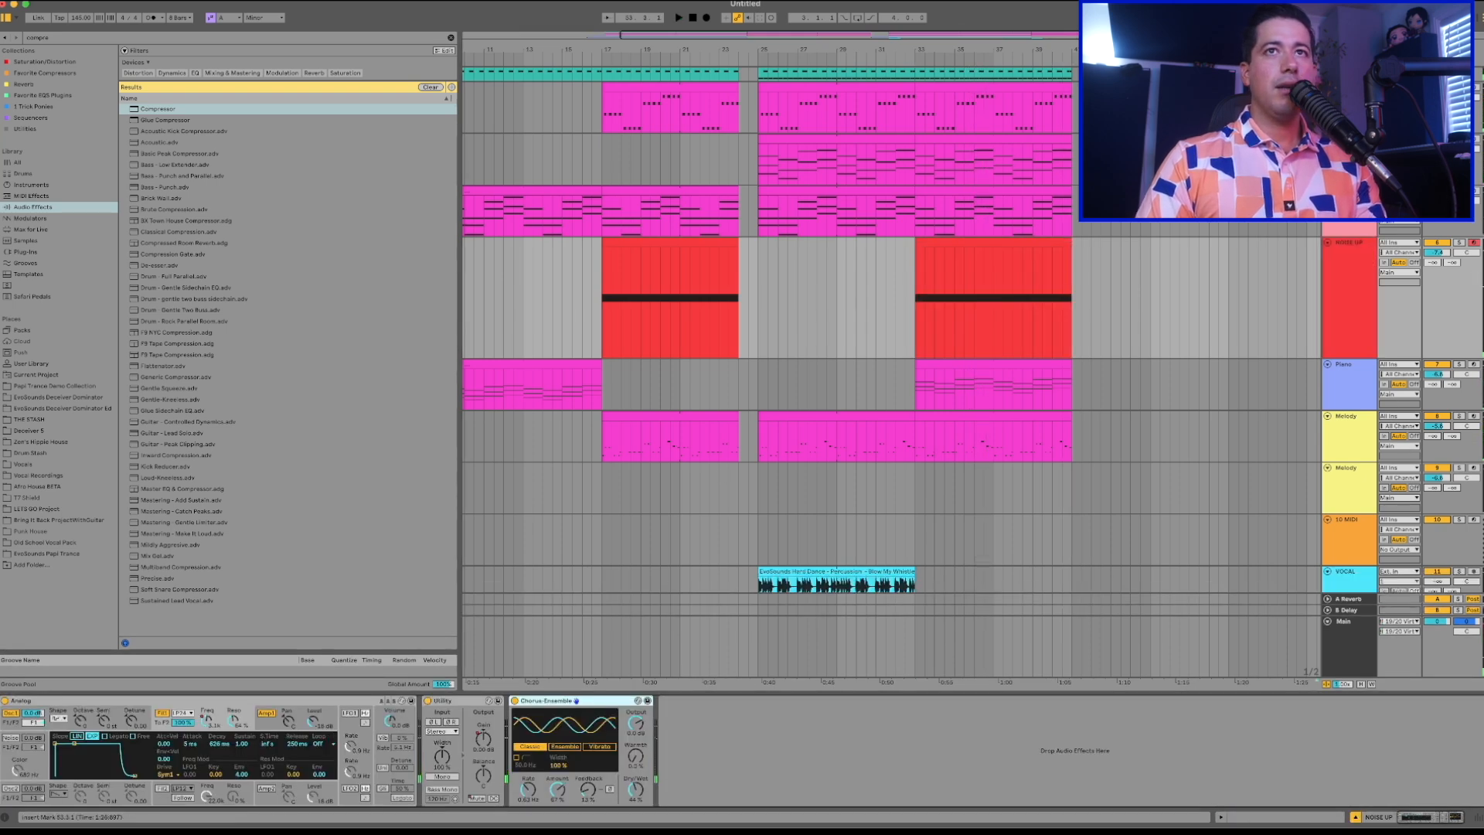
Paste a fresh copy of the bar 17 NOISE UP clip at bar 33 and play it back.
click(626, 243)
key(super+c)
click(954, 261)
click(969, 243)
key(super+v)
key(space)
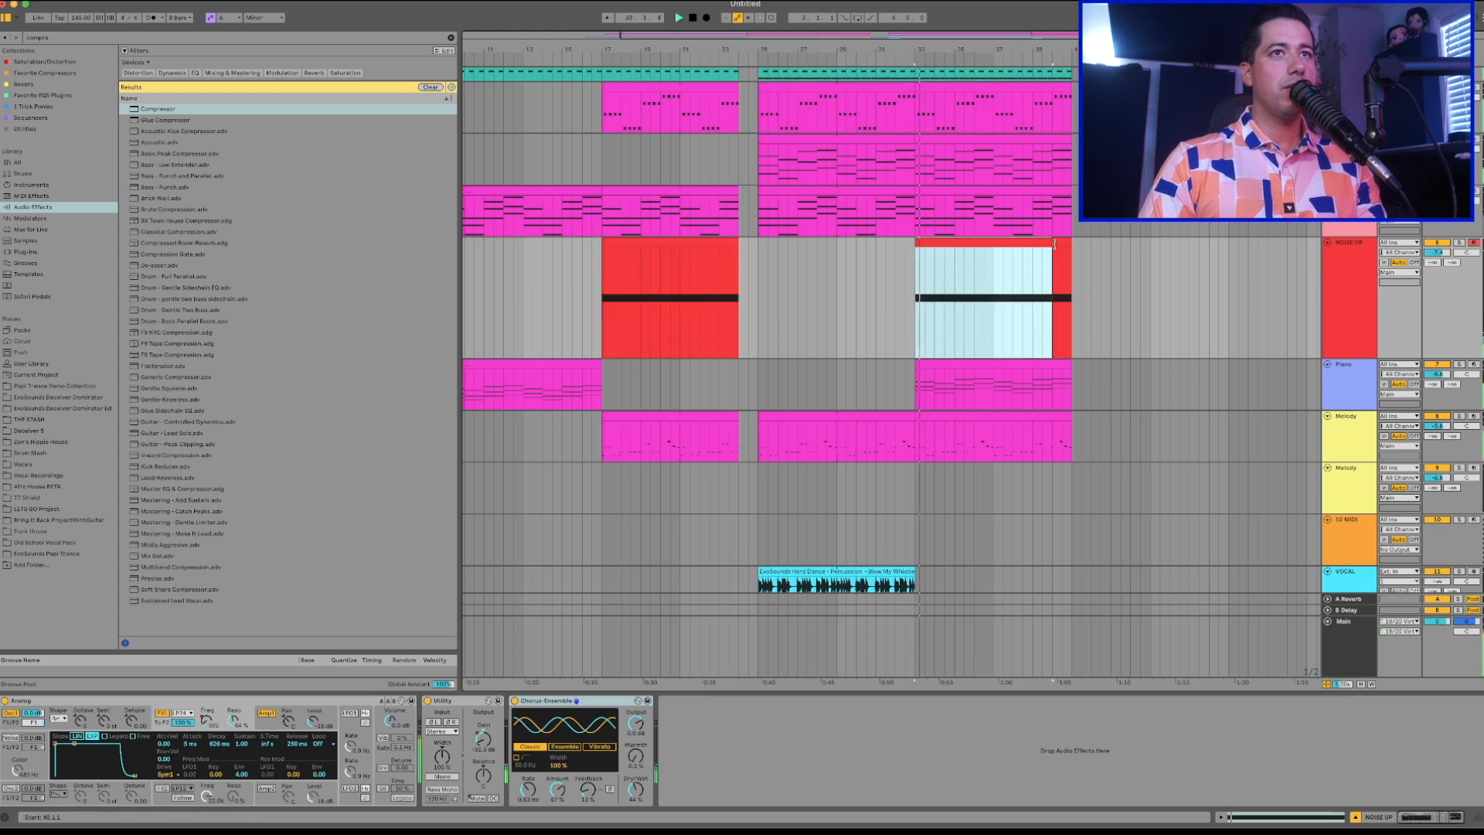
Delete the leftover NOISE UP clip piece before bar 41 and extend the pasted clip over that gap.
click(1059, 243)
key(Delete)
drag(1051, 244, 1072, 245)
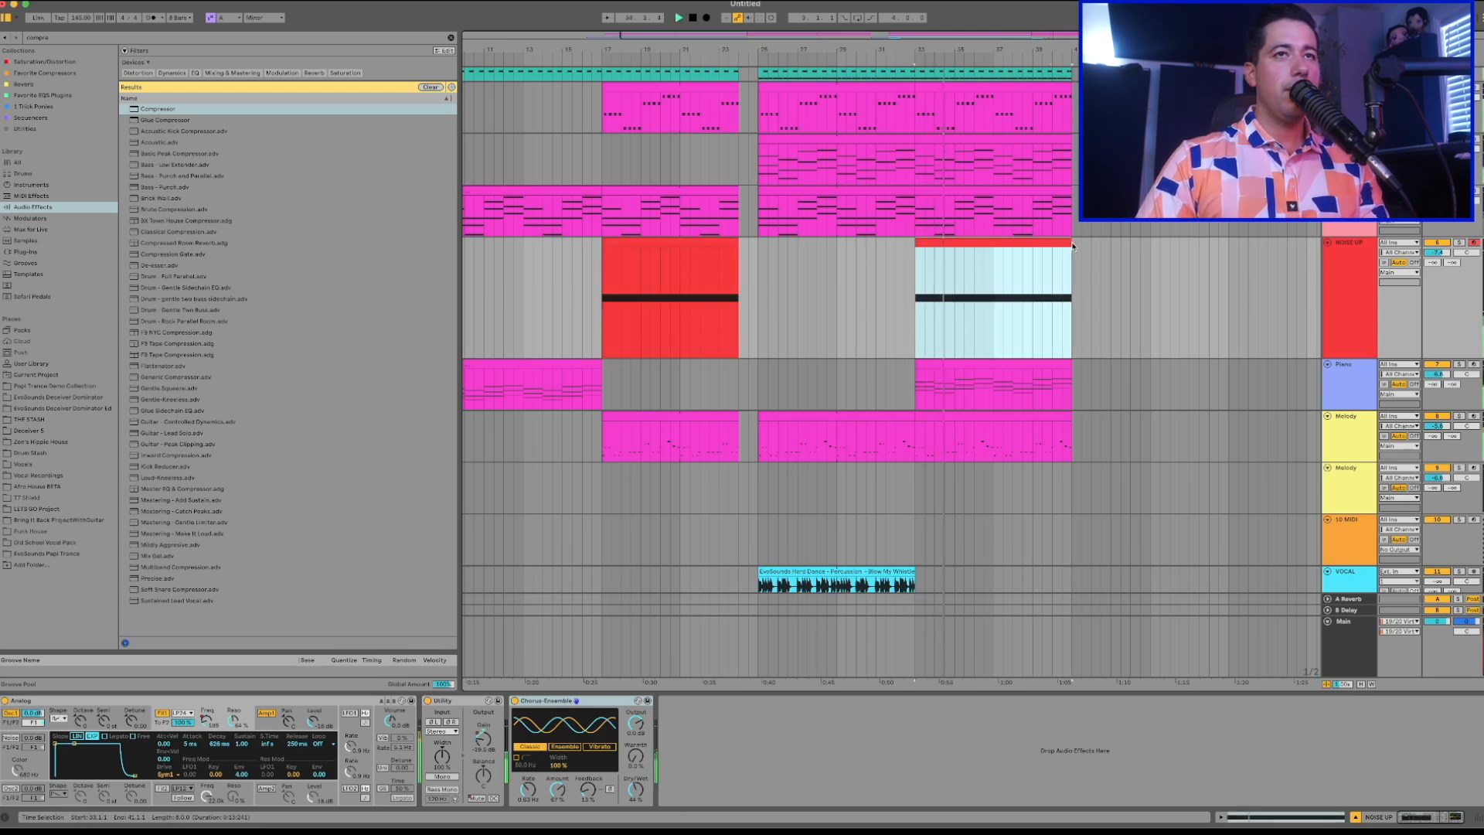
Insert a new MIDI track below the Melody track that holds clips and name it String.
scroll(1070, 244, left, 3)
scroll(1063, 236, up, 2)
scroll(1051, 224, down, 5)
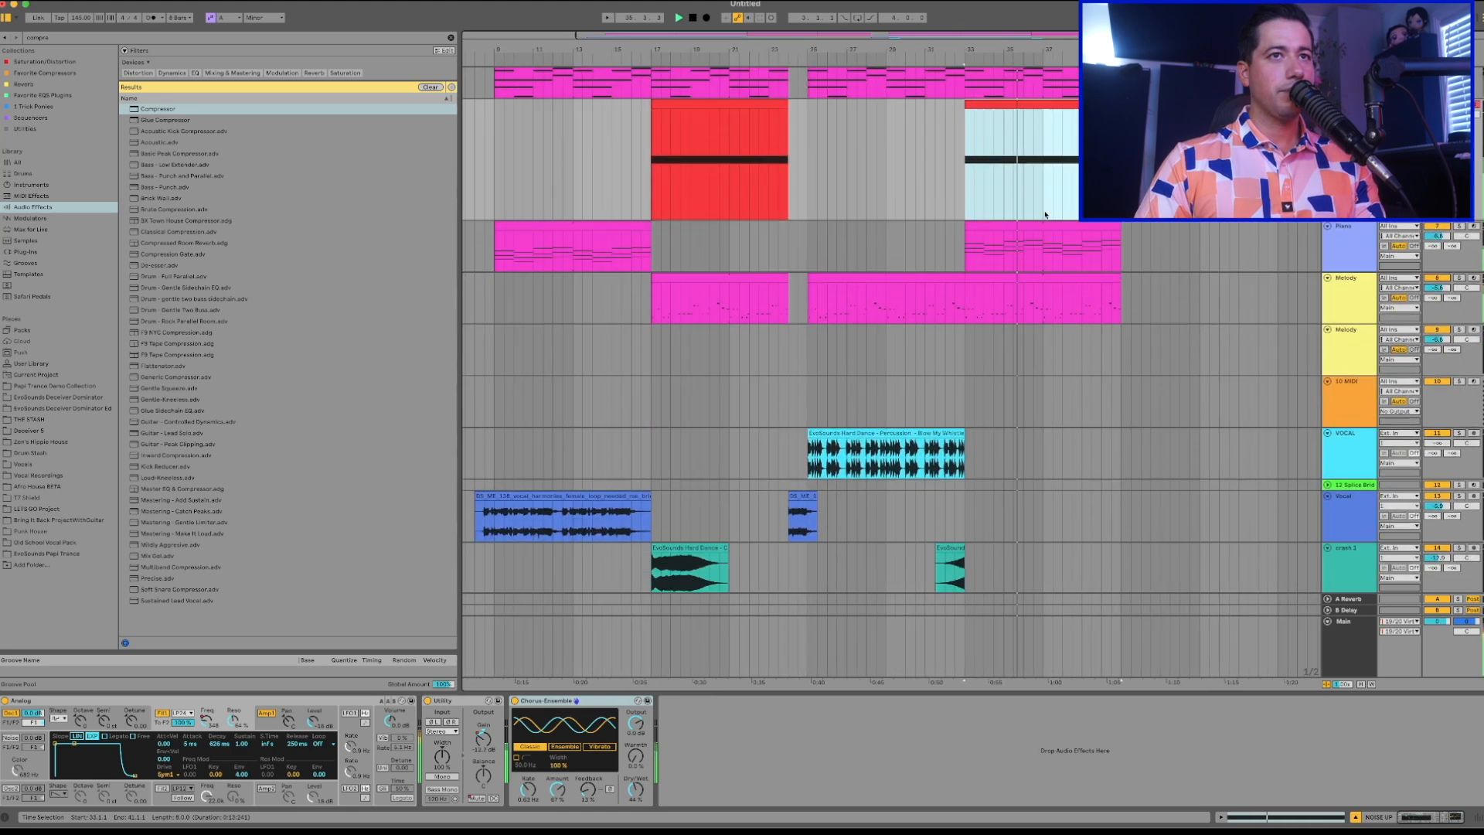
click(1370, 307)
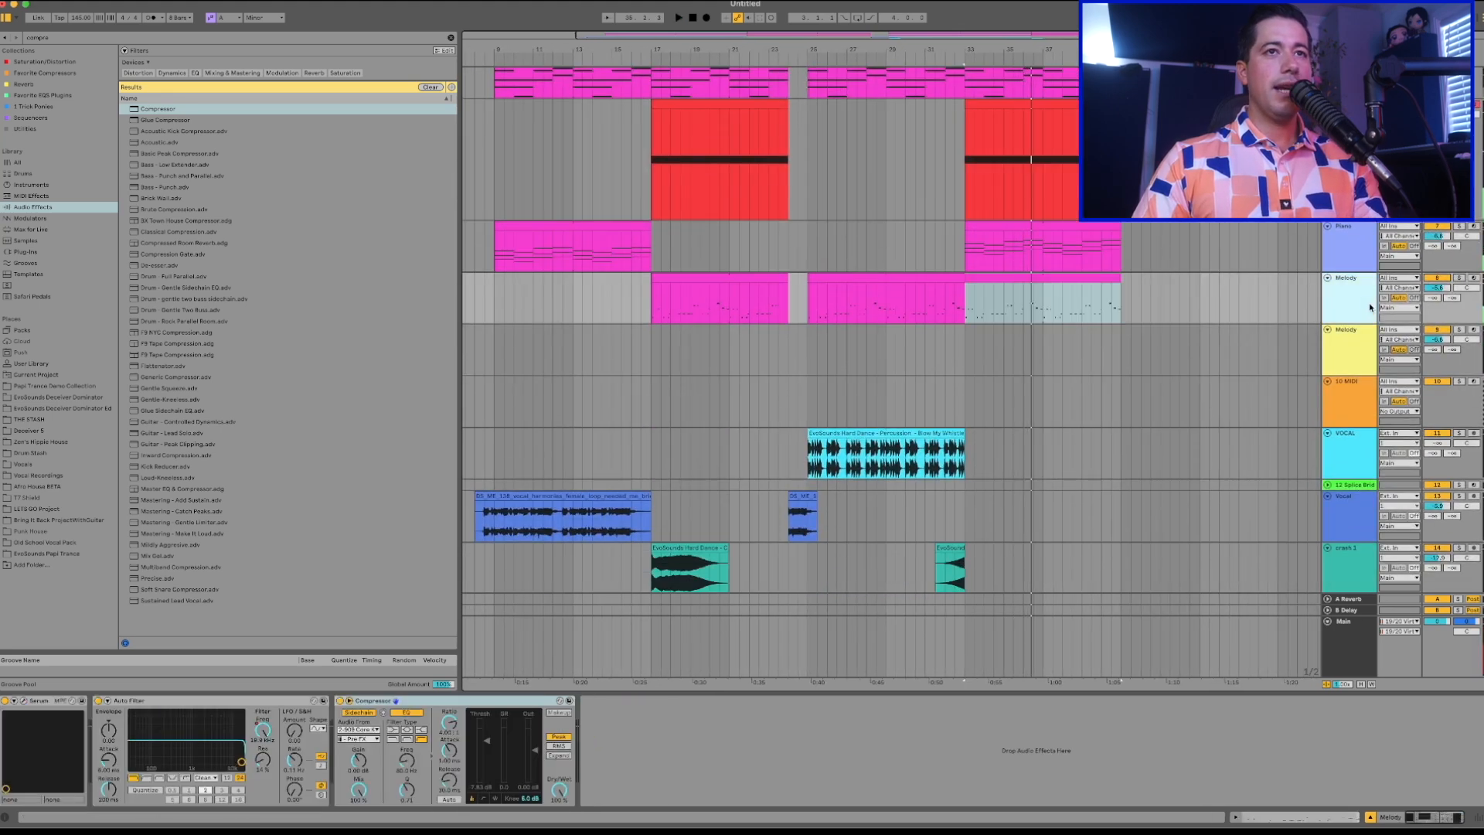
key(super+shift+t)
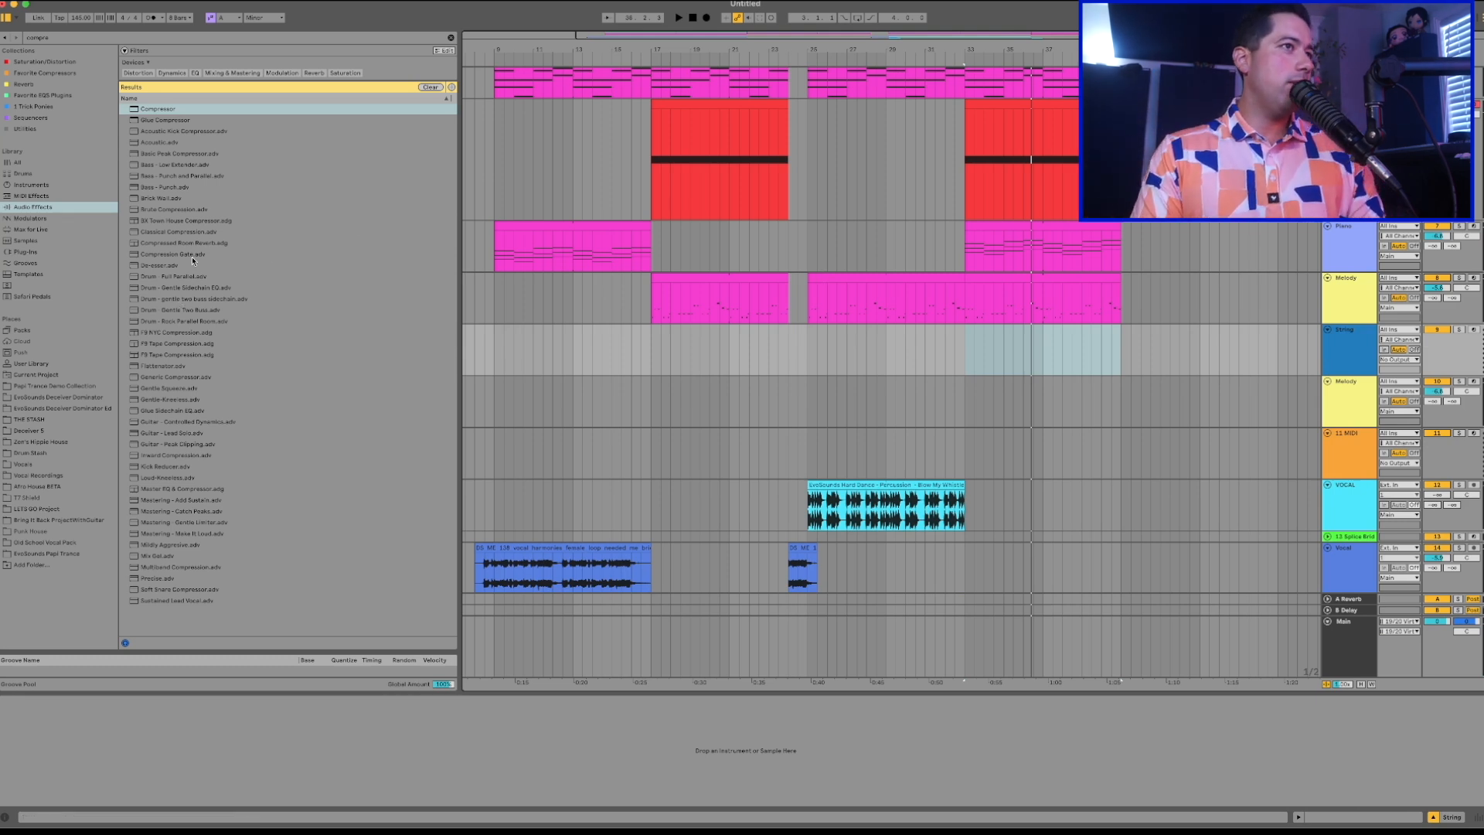
Search the browser for "string" and limit the results to instruments.
key(super+f)
text(string)
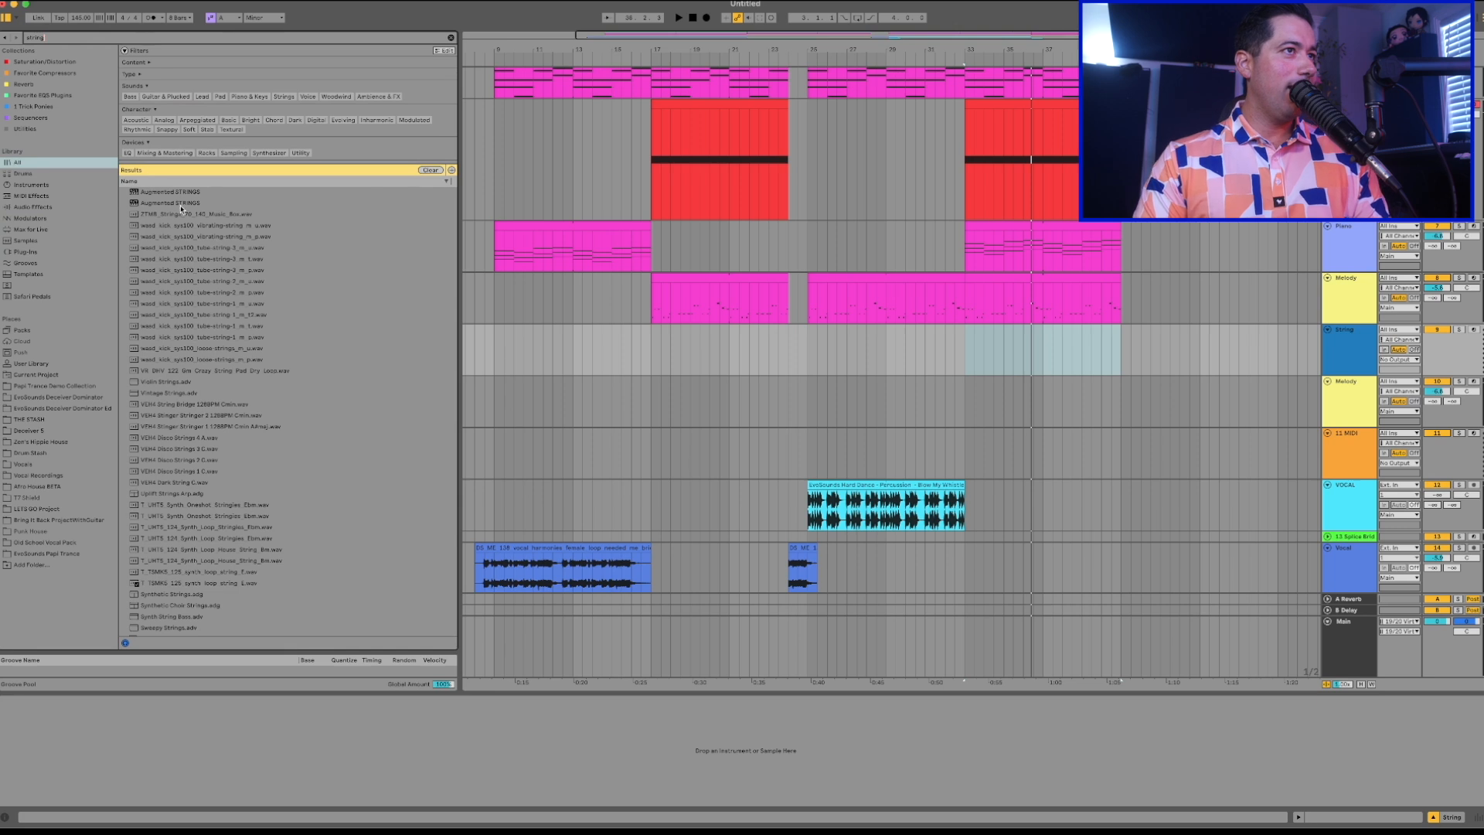
click(30, 186)
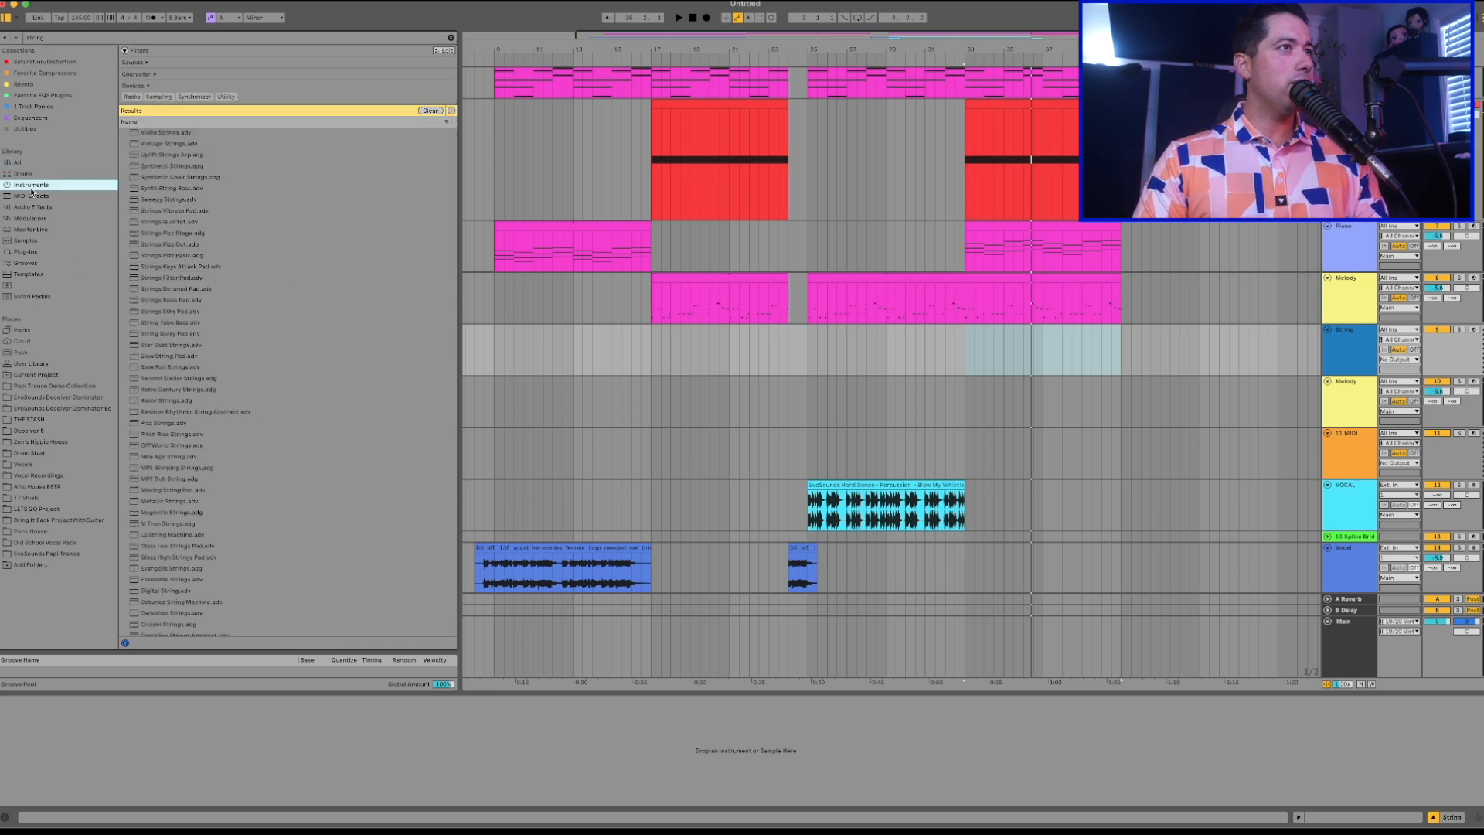
Audition several string presets and load Synthetic Strings.adg onto the String track.
click(151, 199)
click(155, 143)
click(155, 132)
click(154, 165)
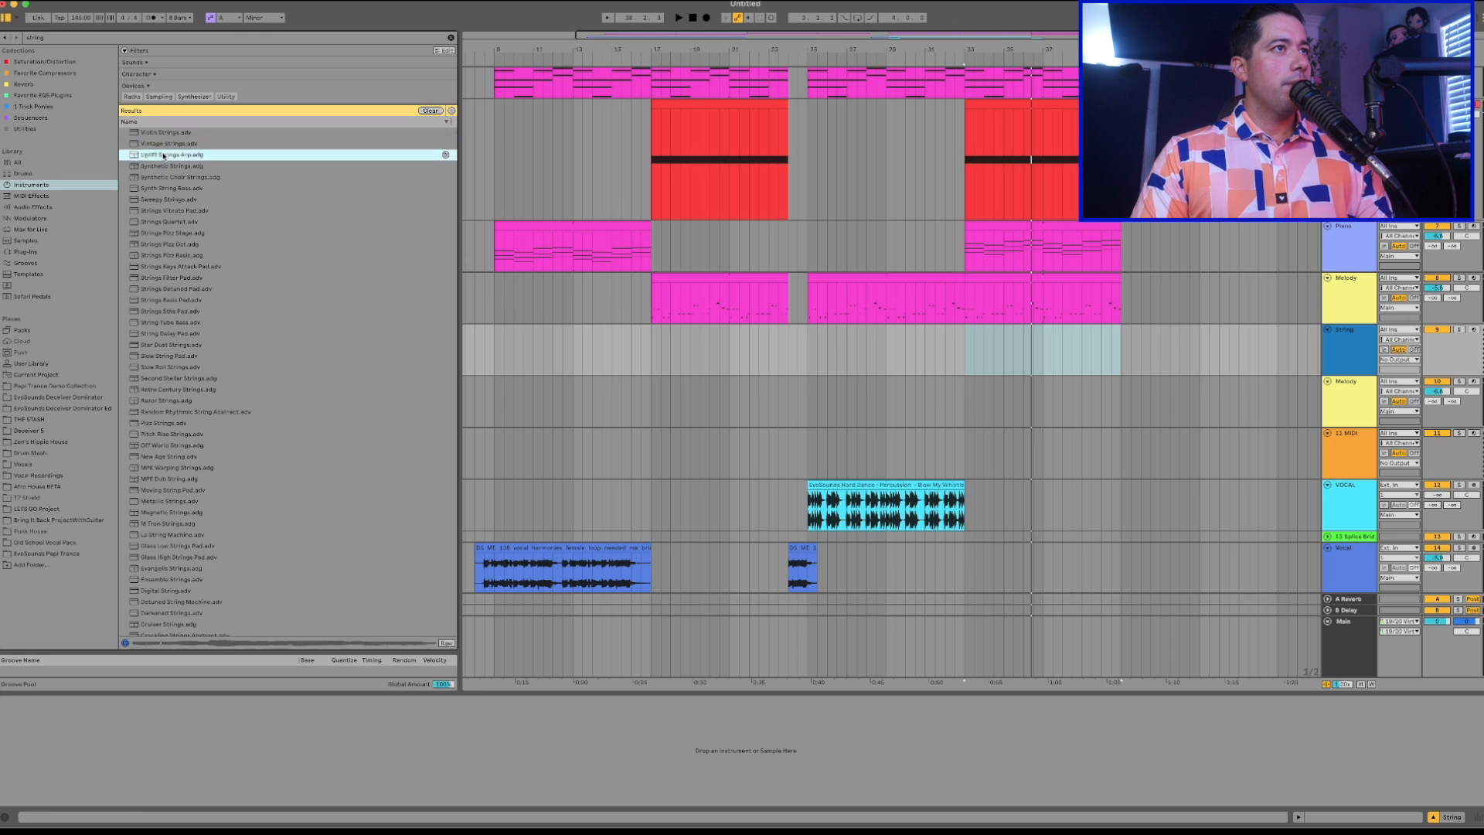
click(157, 166)
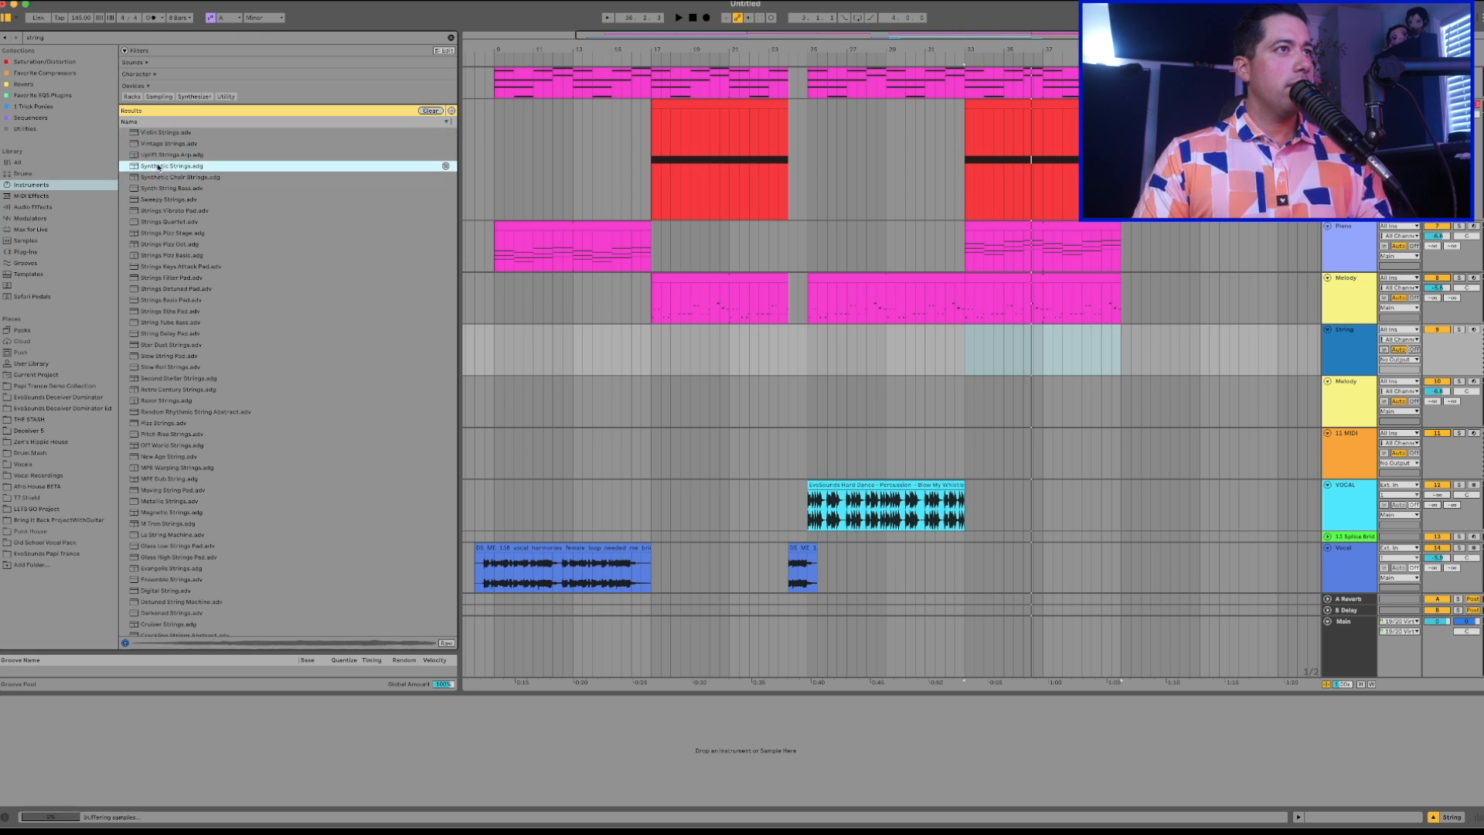
double_click(161, 166)
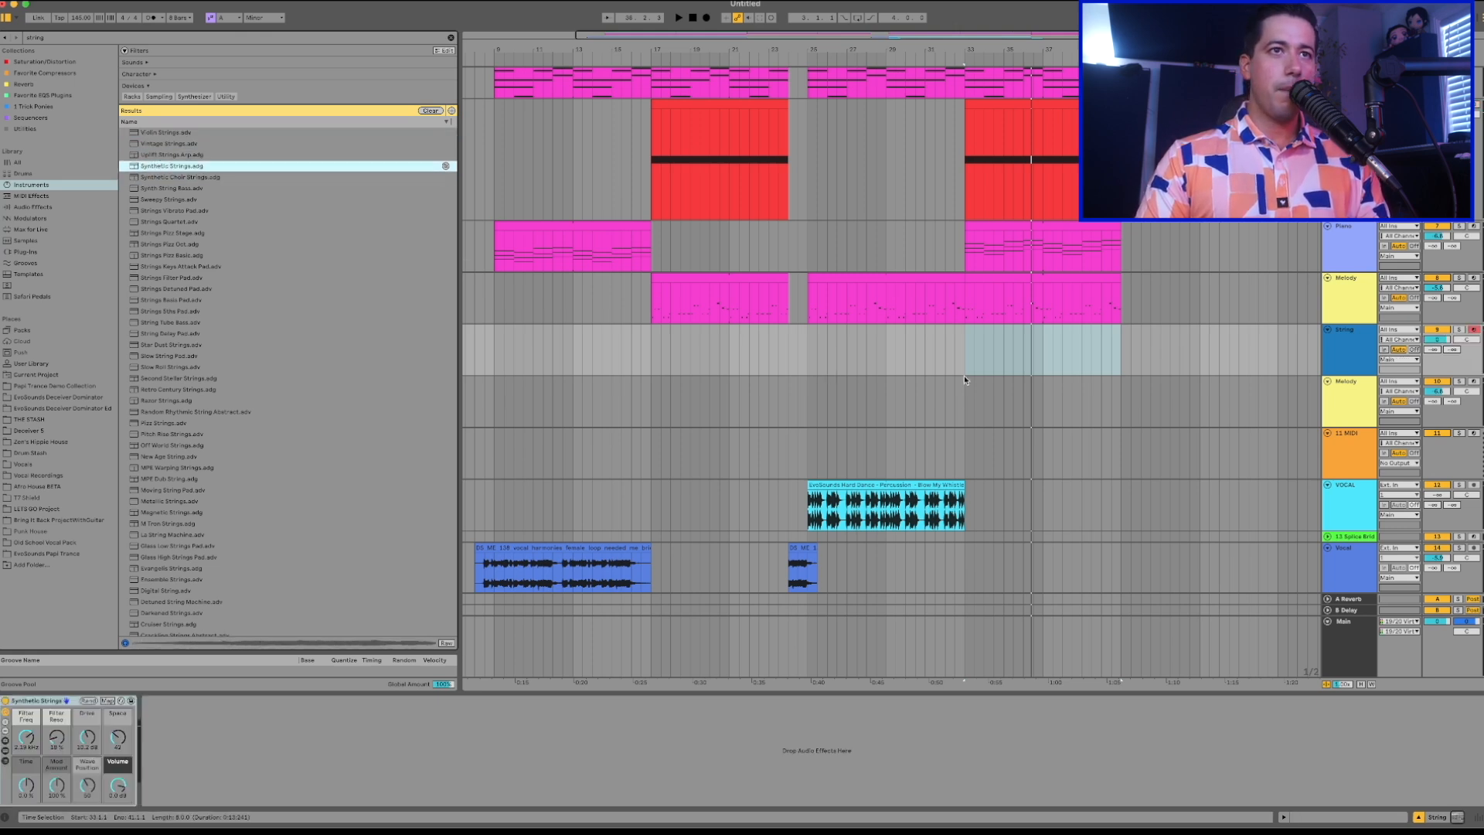
Create an empty MIDI clip from bar 33 to 41 on the String track and draw an E4 note spanning it.
drag(964, 363, 1122, 364)
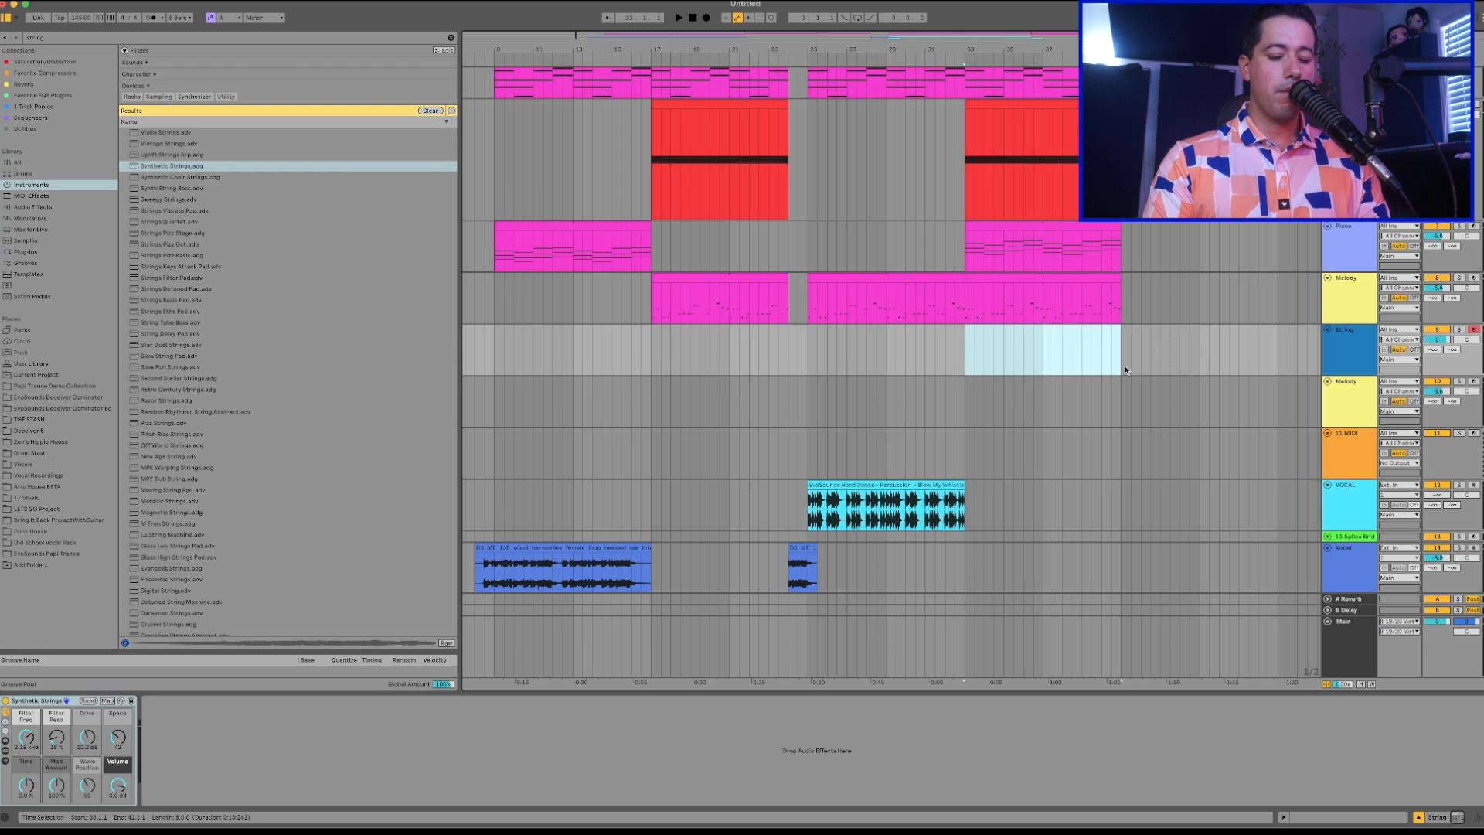
key(ctrl+shift+m)
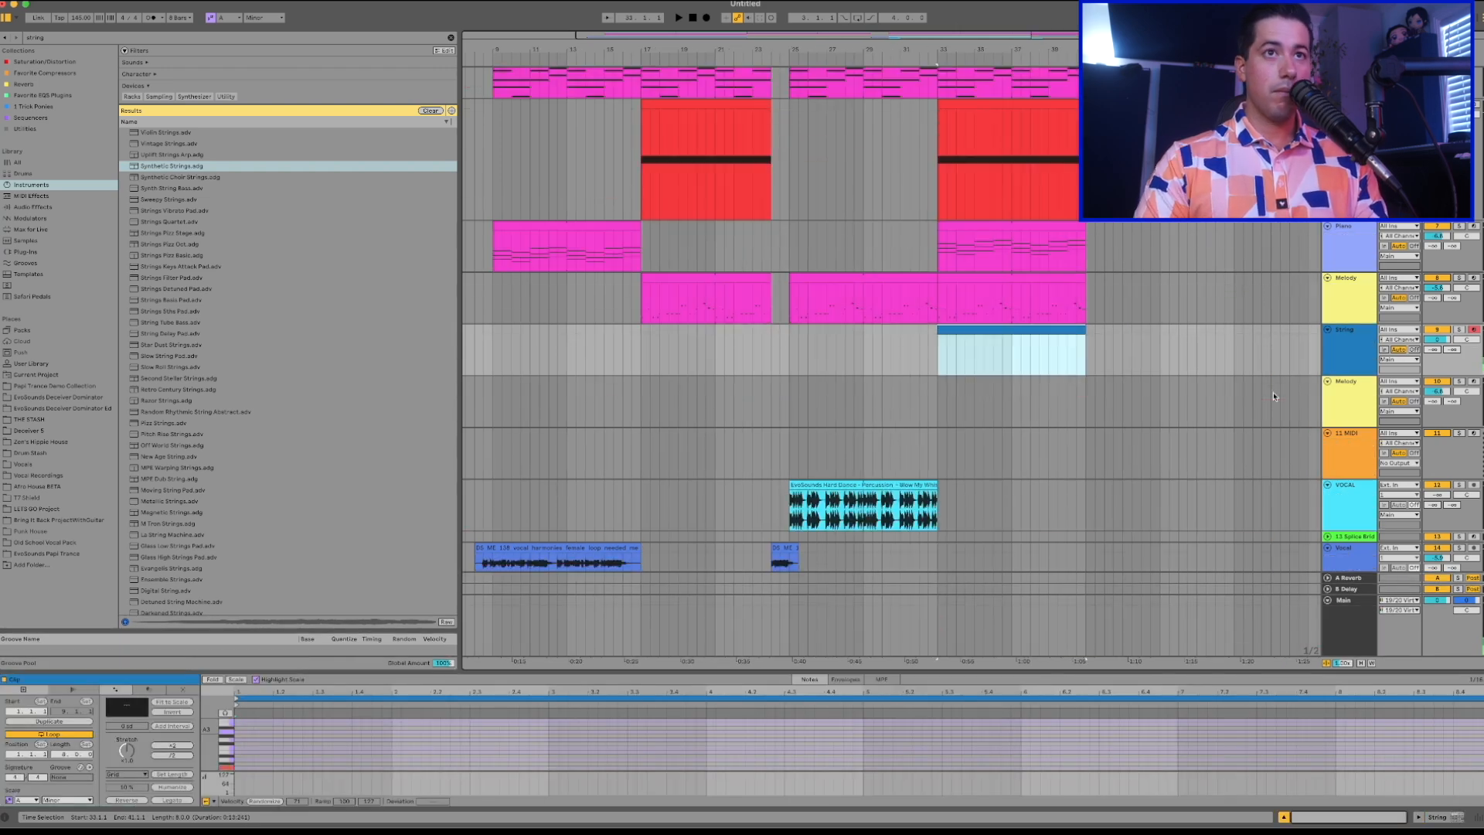
drag(226, 742, 259, 742)
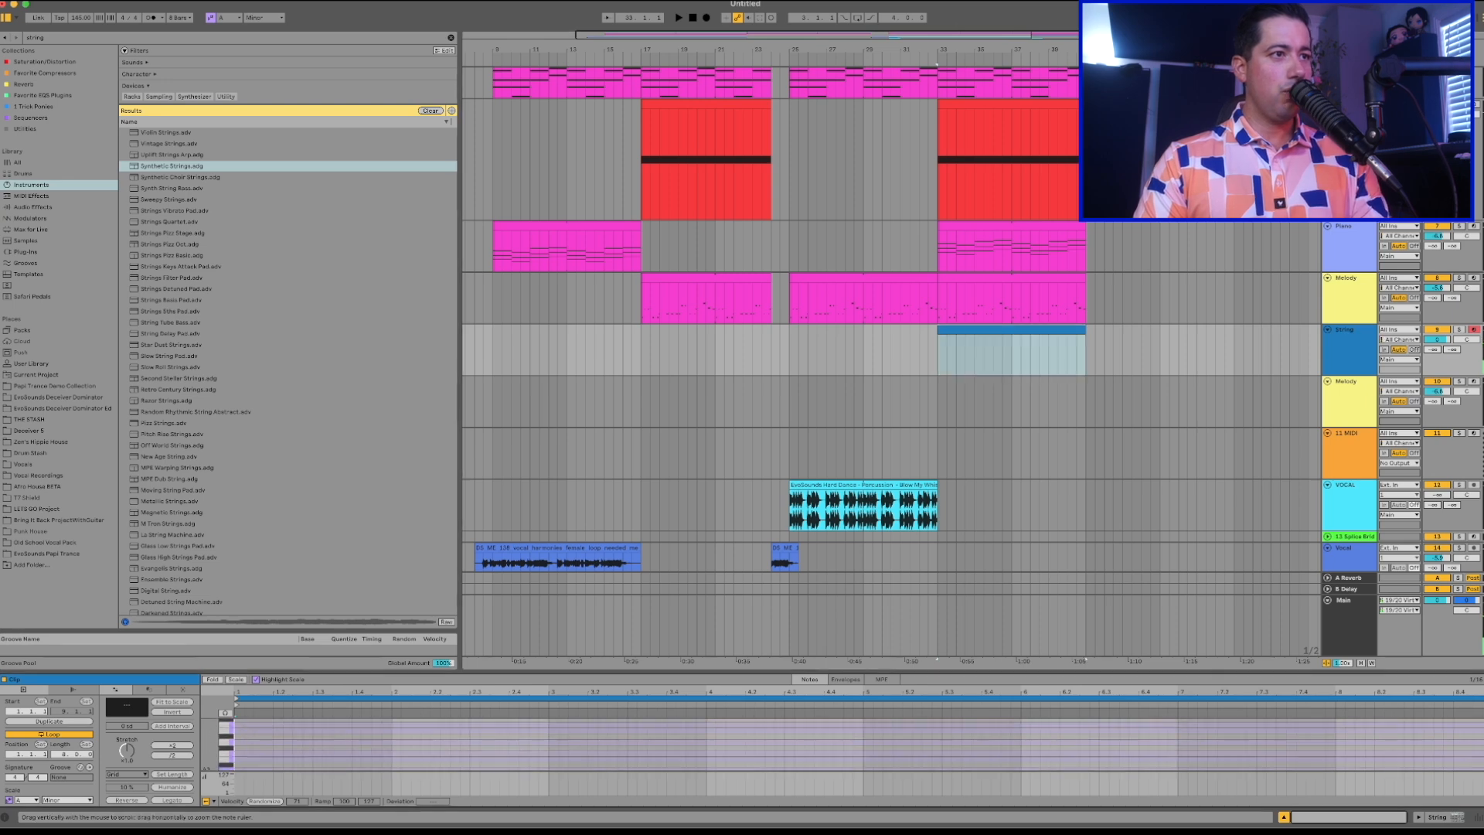
double_click(238, 735)
drag(239, 735, 1482, 777)
Play the String clip with the arrangement and lower the String track's volume.
key(space)
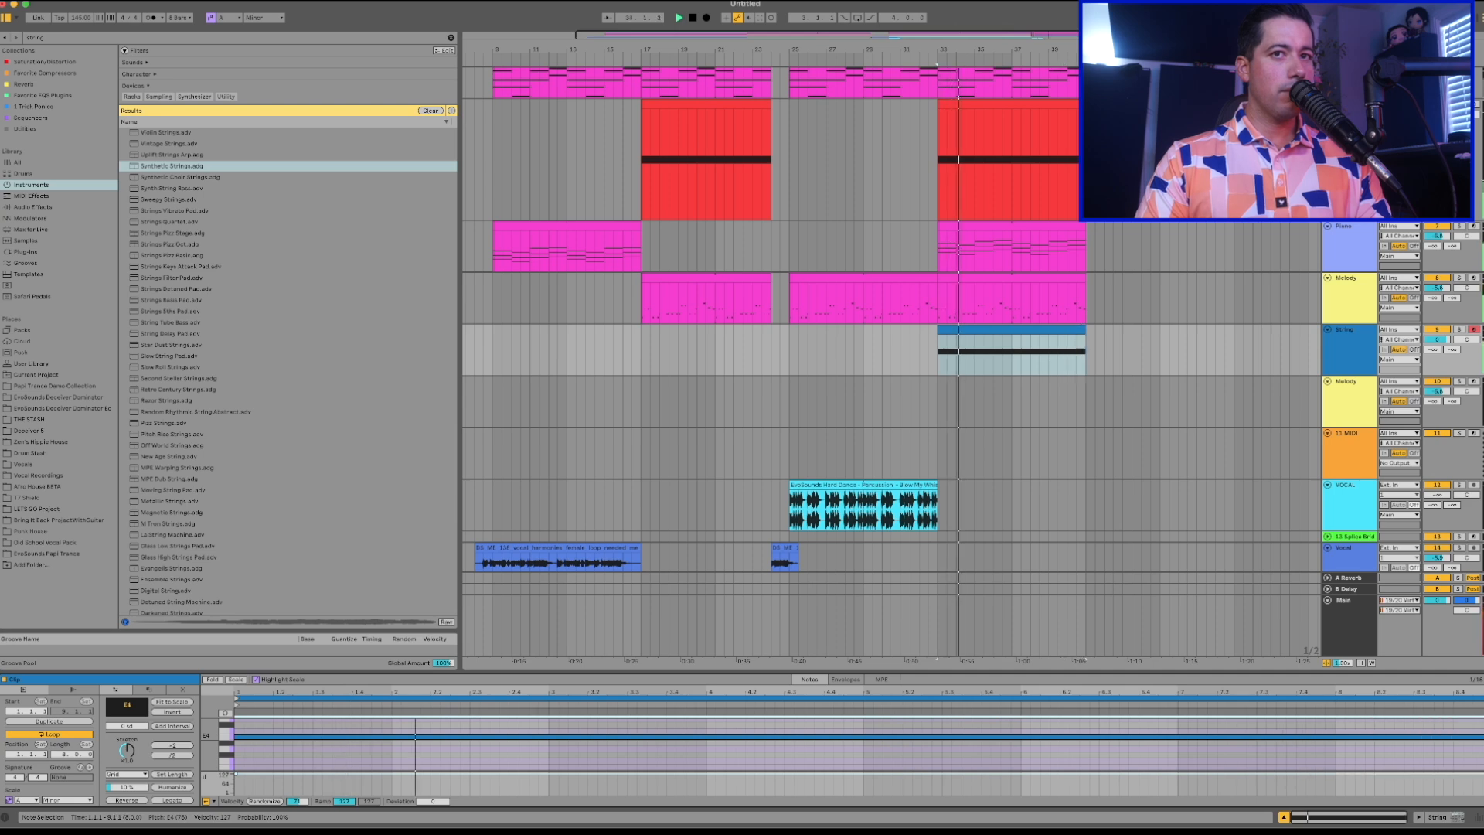
drag(1449, 339, 1449, 371)
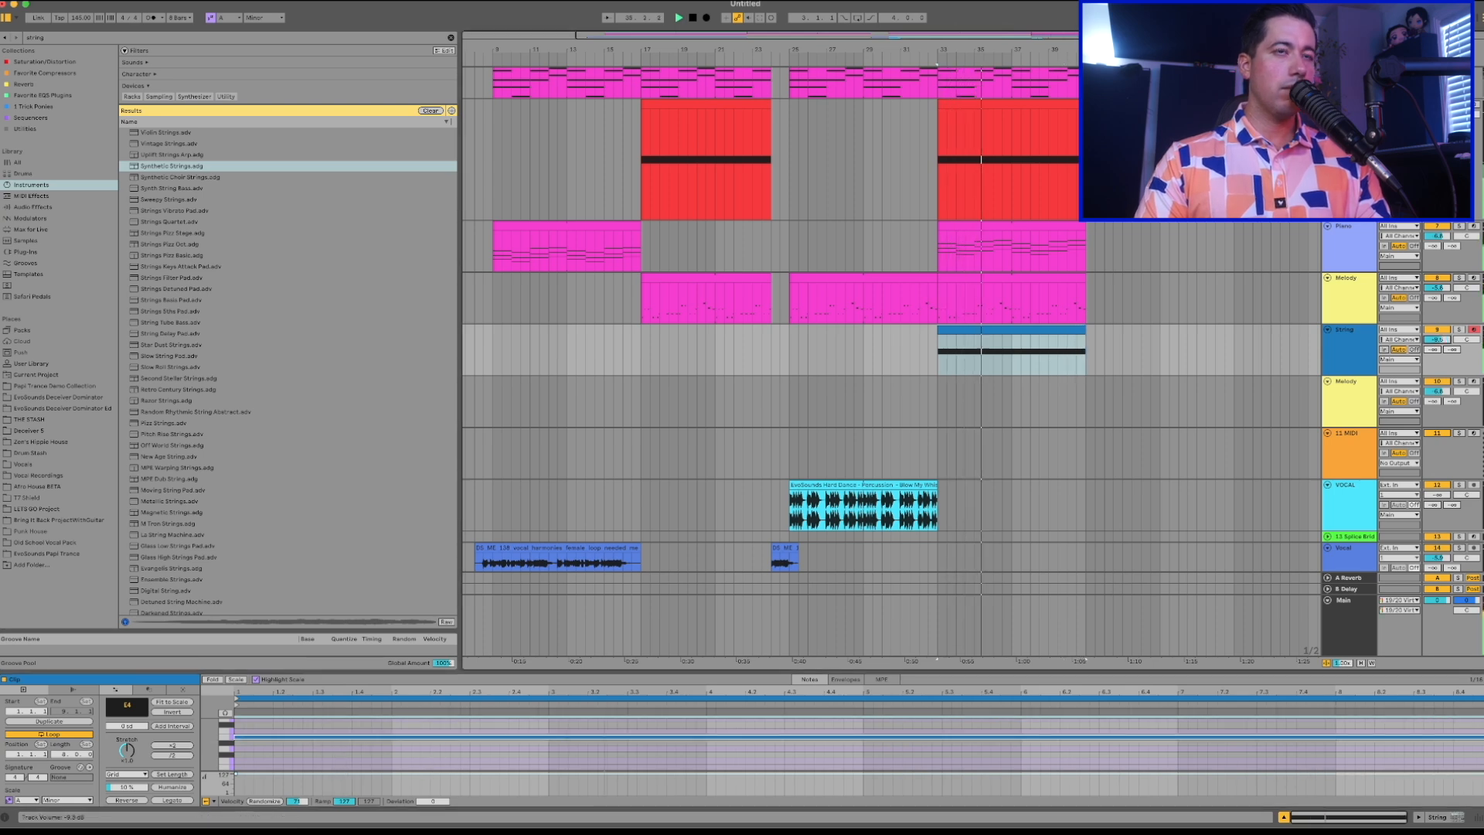
drag(1438, 340, 1438, 347)
Enlarge the String clip's note editor, move the sustained note to A4 and shorten it to end at clip bar 4.
click(1049, 329)
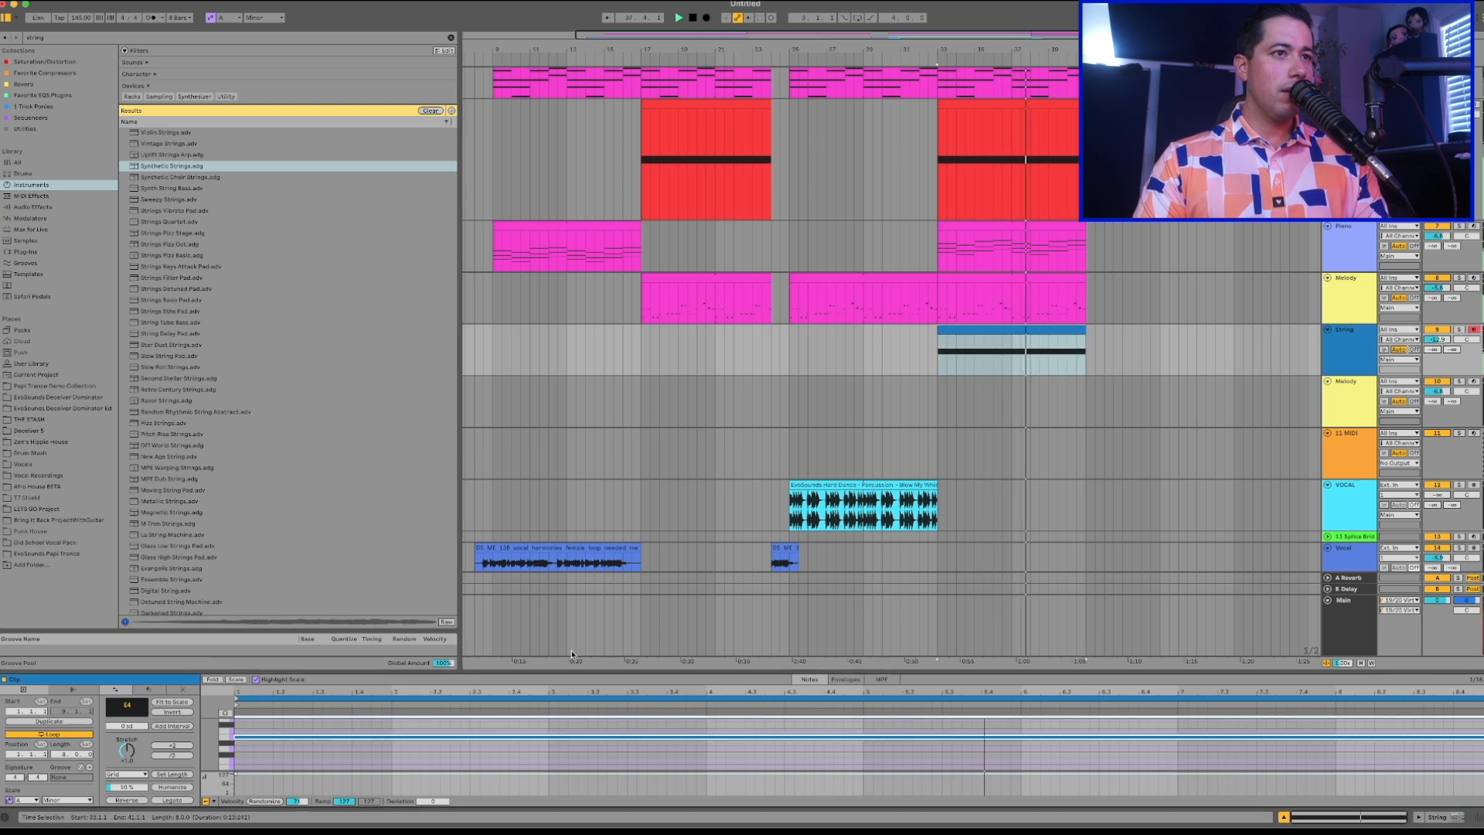
drag(569, 673, 557, 419)
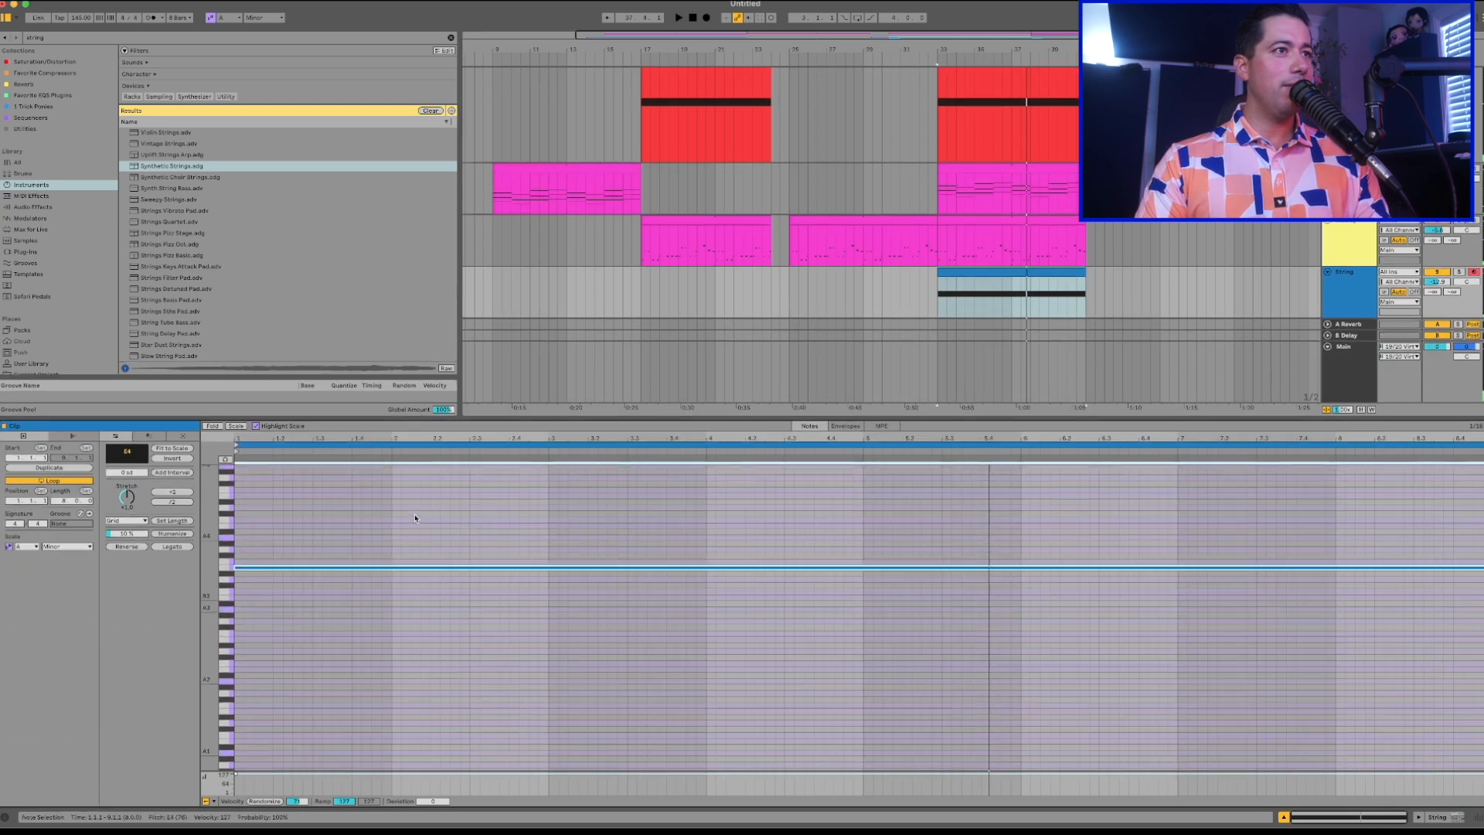
drag(225, 574, 256, 535)
key(space)
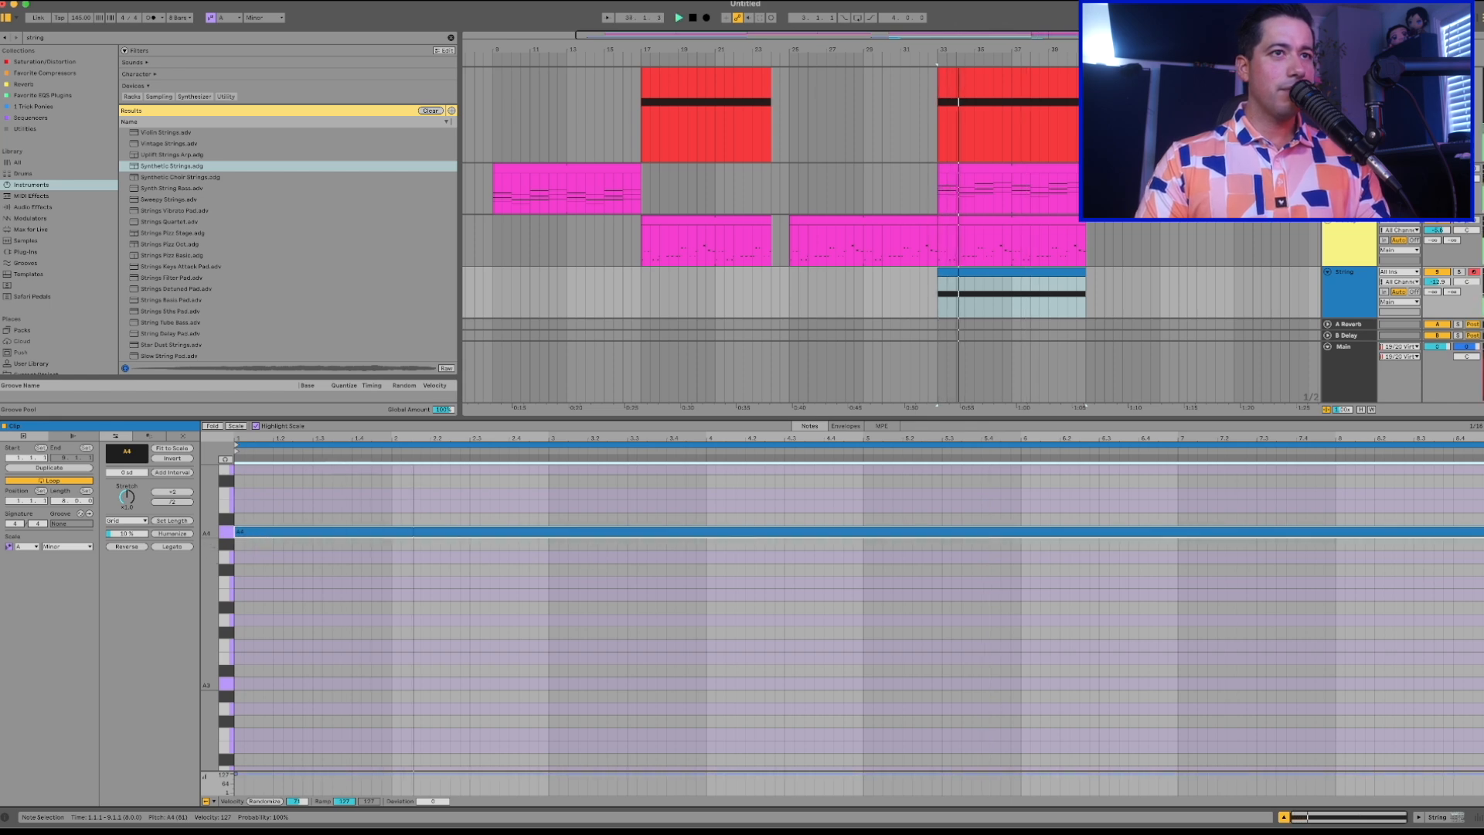
drag(1481, 532, 706, 544)
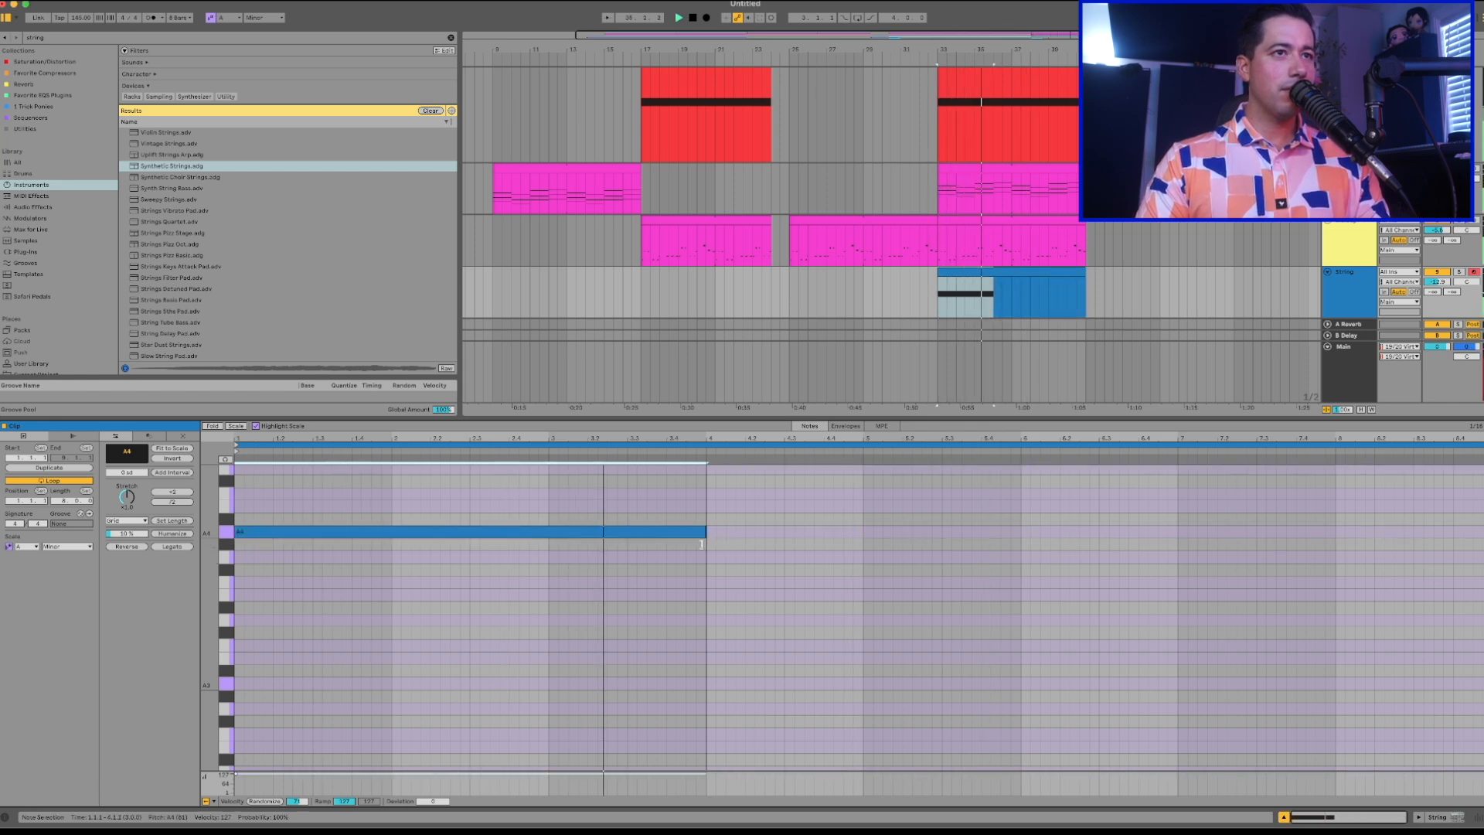
Add a one-bar E4 note to the String clip, starting at clip bar 4.
double_click(718, 595)
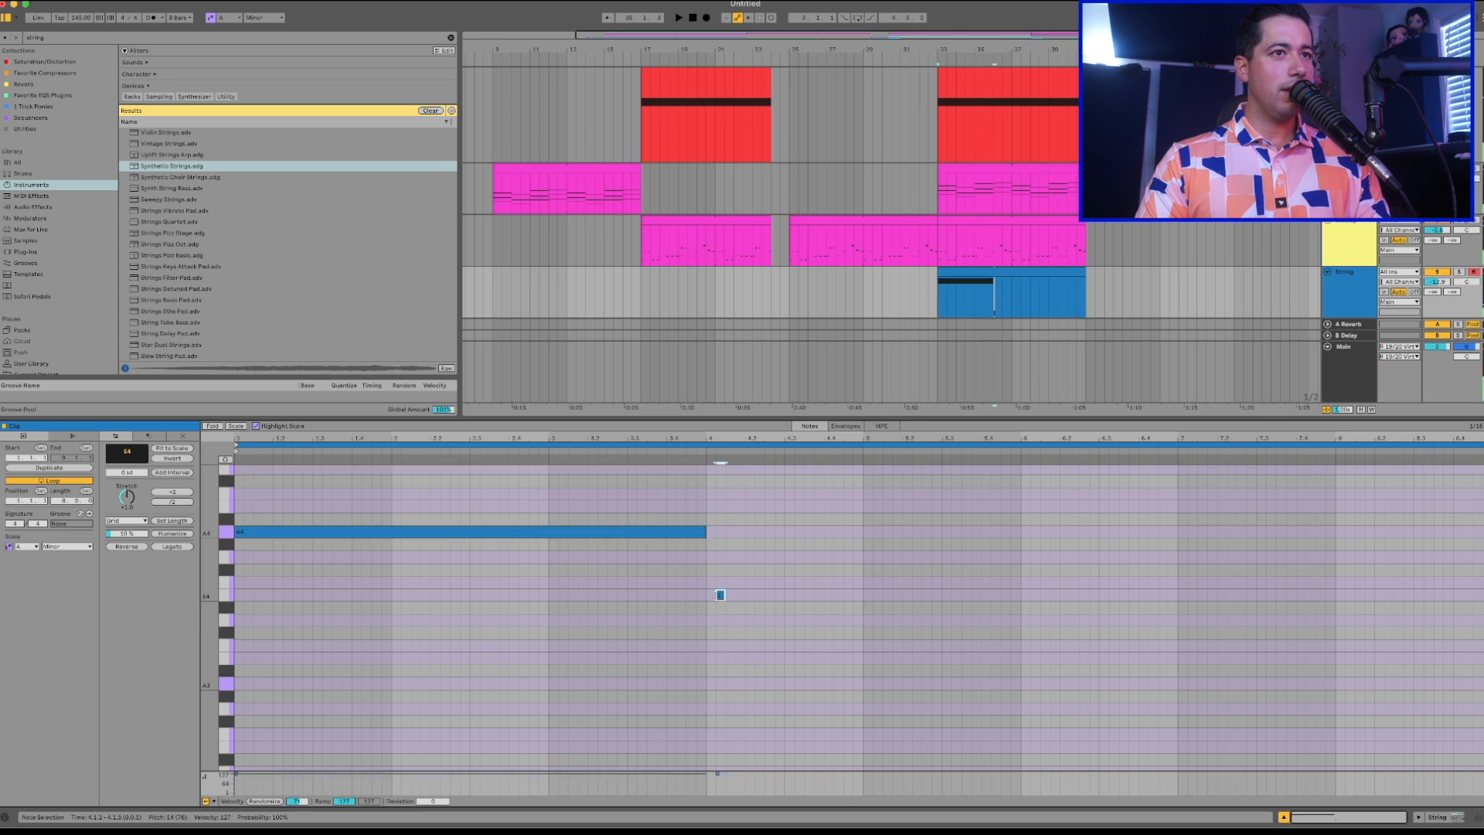
drag(711, 595, 863, 592)
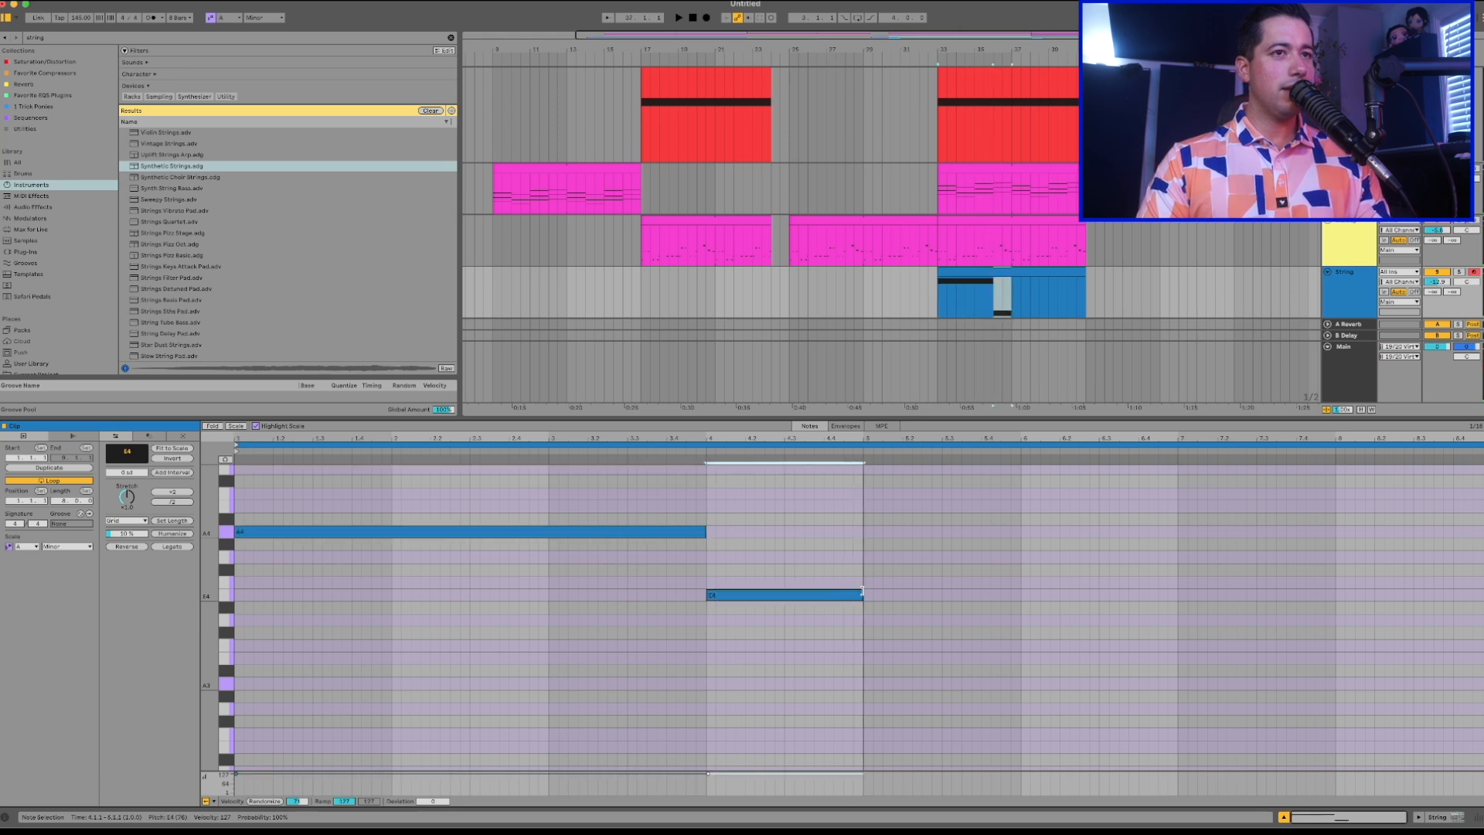
drag(224, 552, 231, 552)
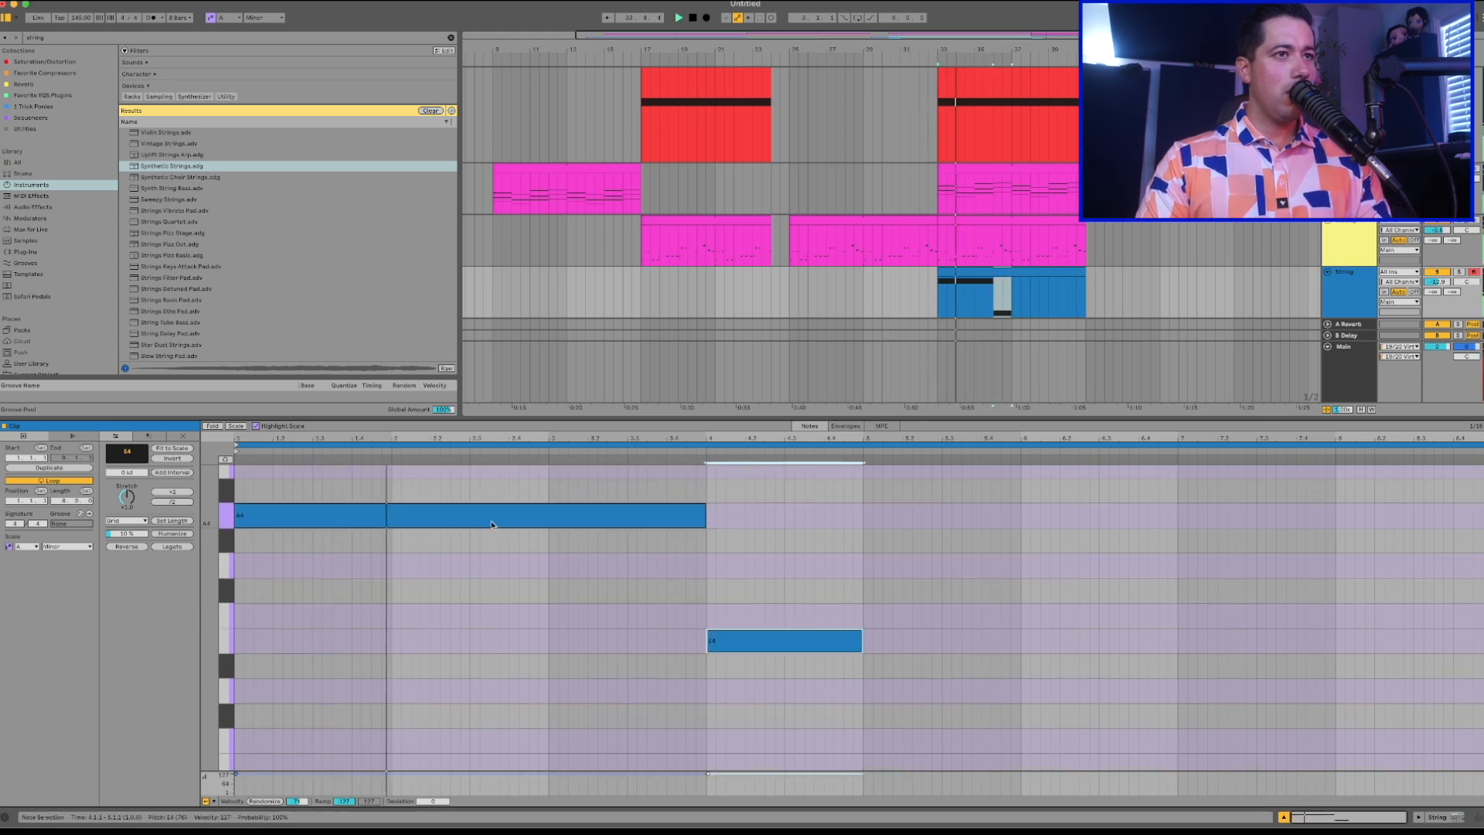
Extend the String clip's A4 note to clip bar 5 and its E4 note to the clip's end.
drag(704, 516, 864, 528)
click(788, 643)
key(shift+Right)
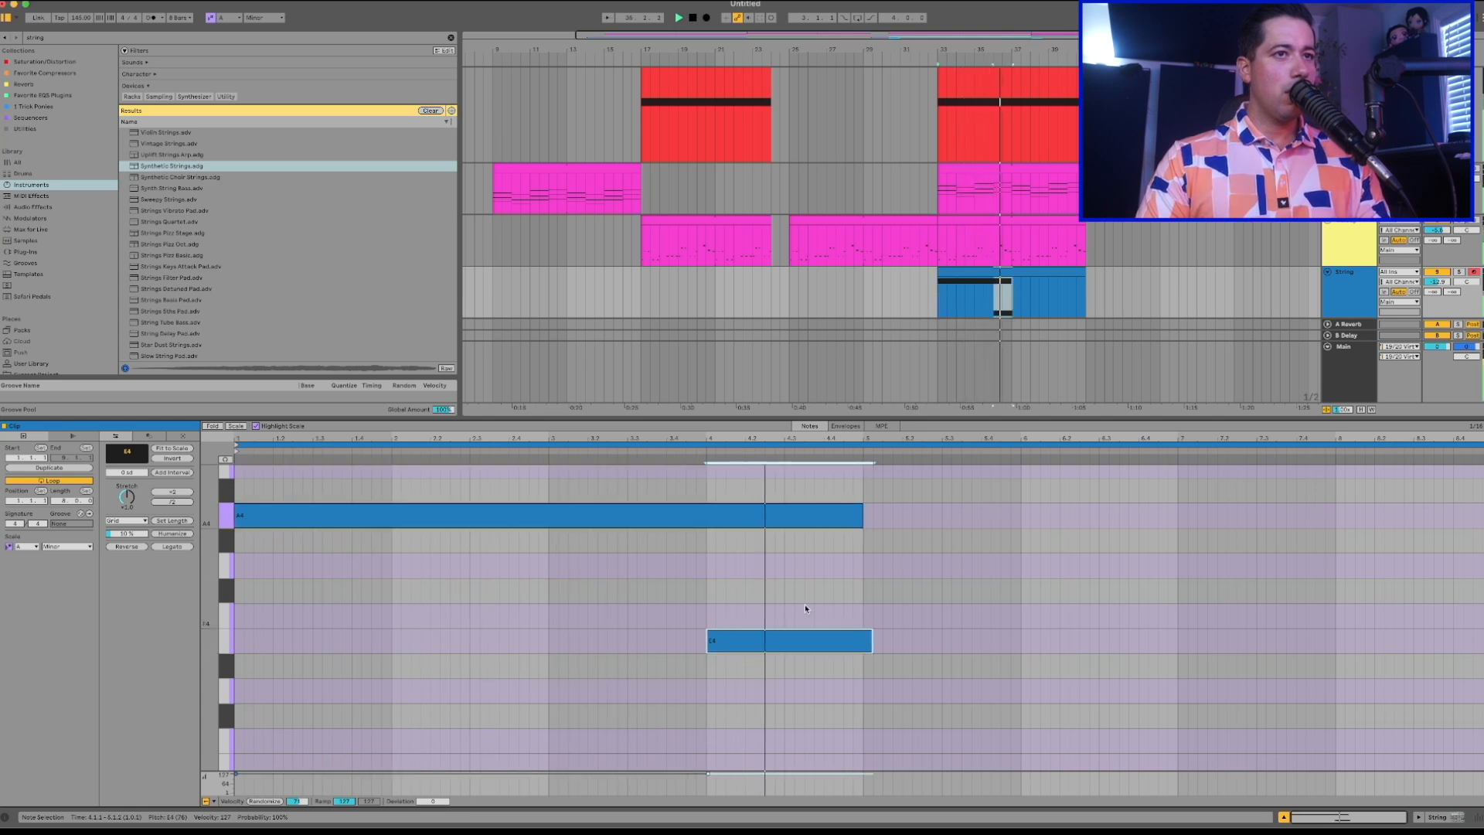
drag(871, 642, 1483, 640)
Examine the Piano and NOISE UP clips at bar 33 and the empty ranges beside them.
scroll(1066, 255, up, 1)
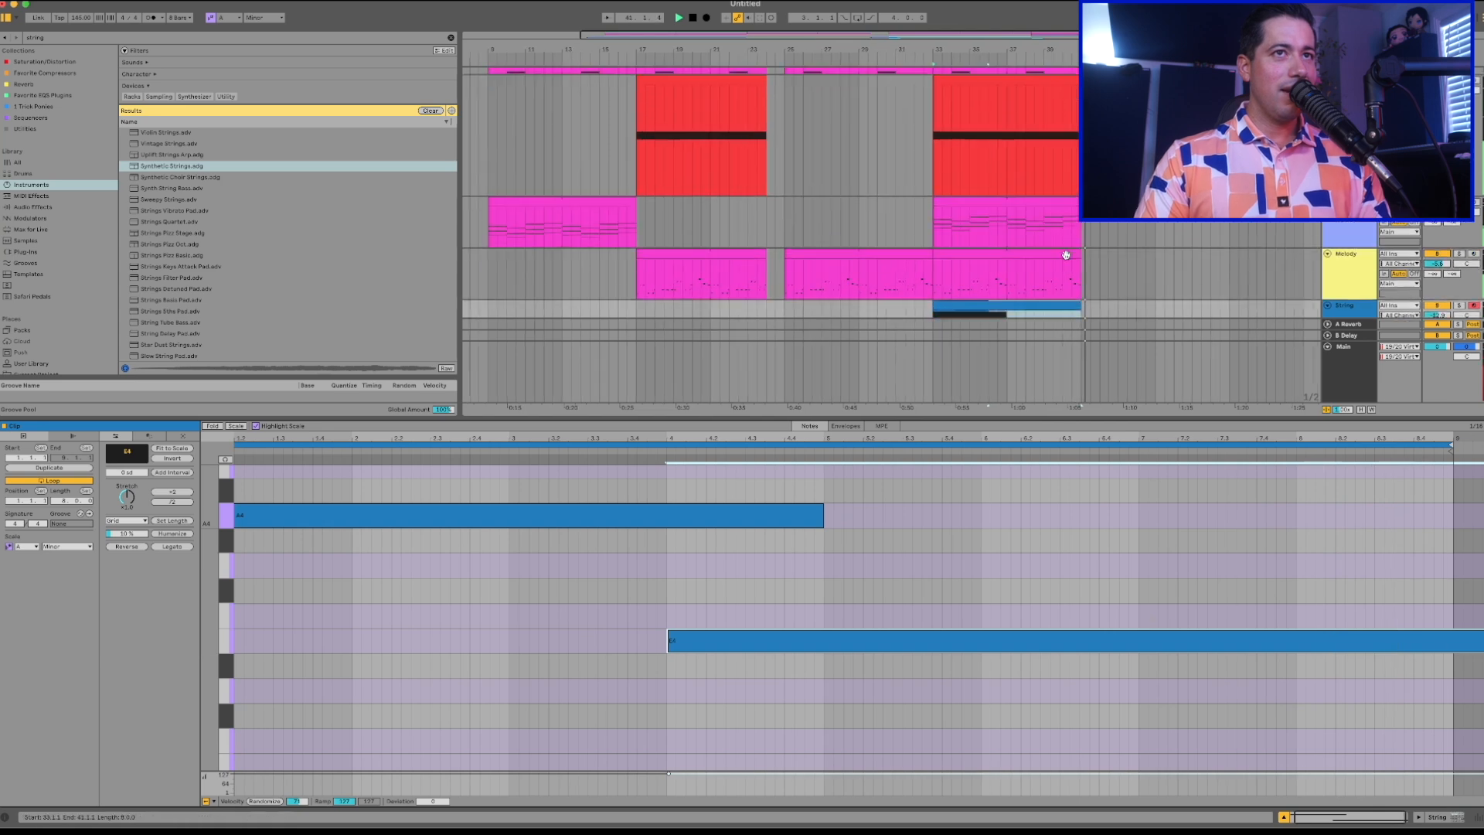
scroll(1013, 230, up, 1)
scroll(1009, 228, down, 2)
click(997, 225)
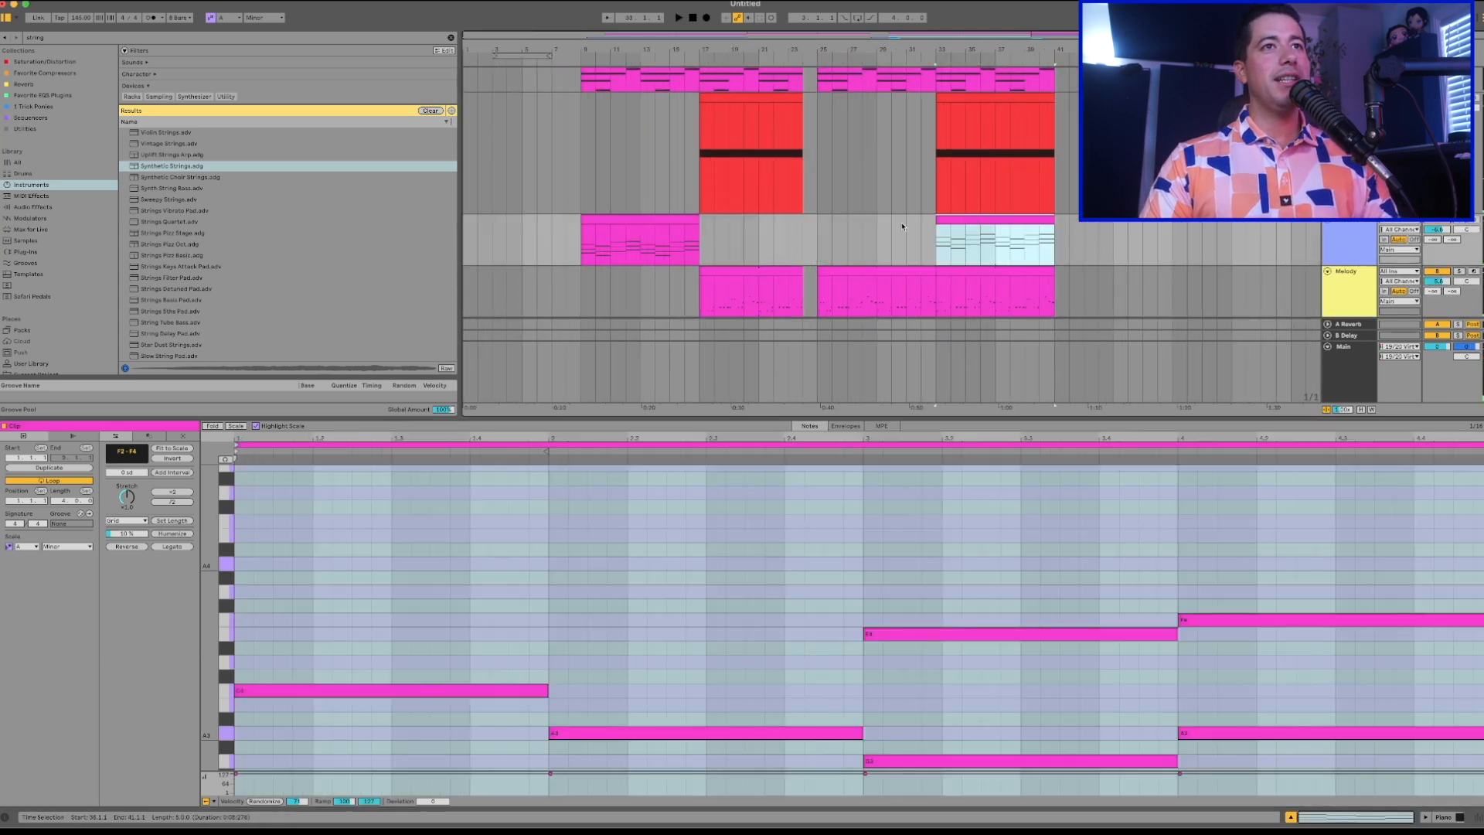
mouse_move(825, 236)
mouse_down()
mouse_move(890, 245)
mouse_move(846, 241)
mouse_up()
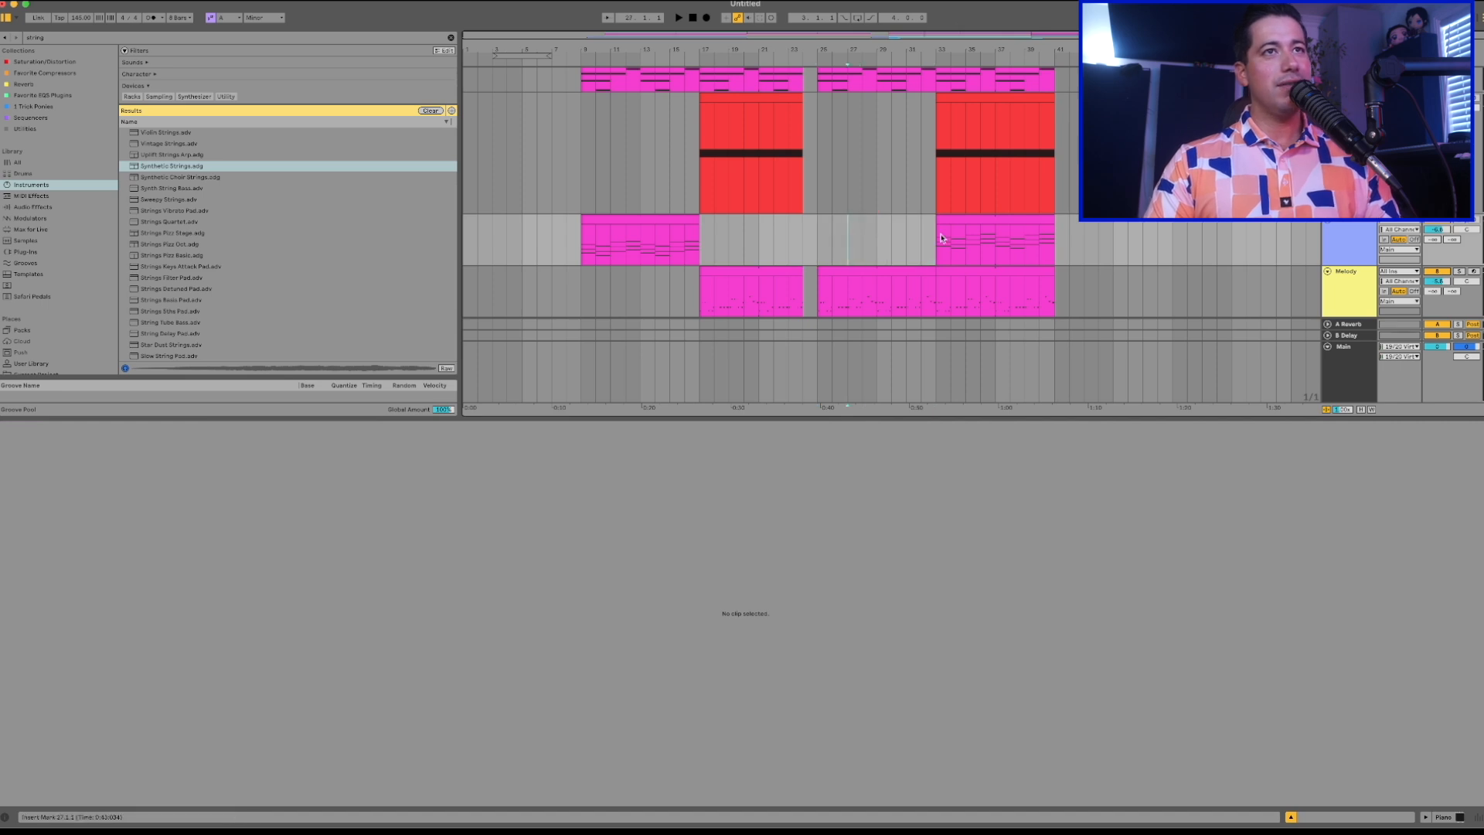
drag(941, 238, 816, 239)
click(975, 218)
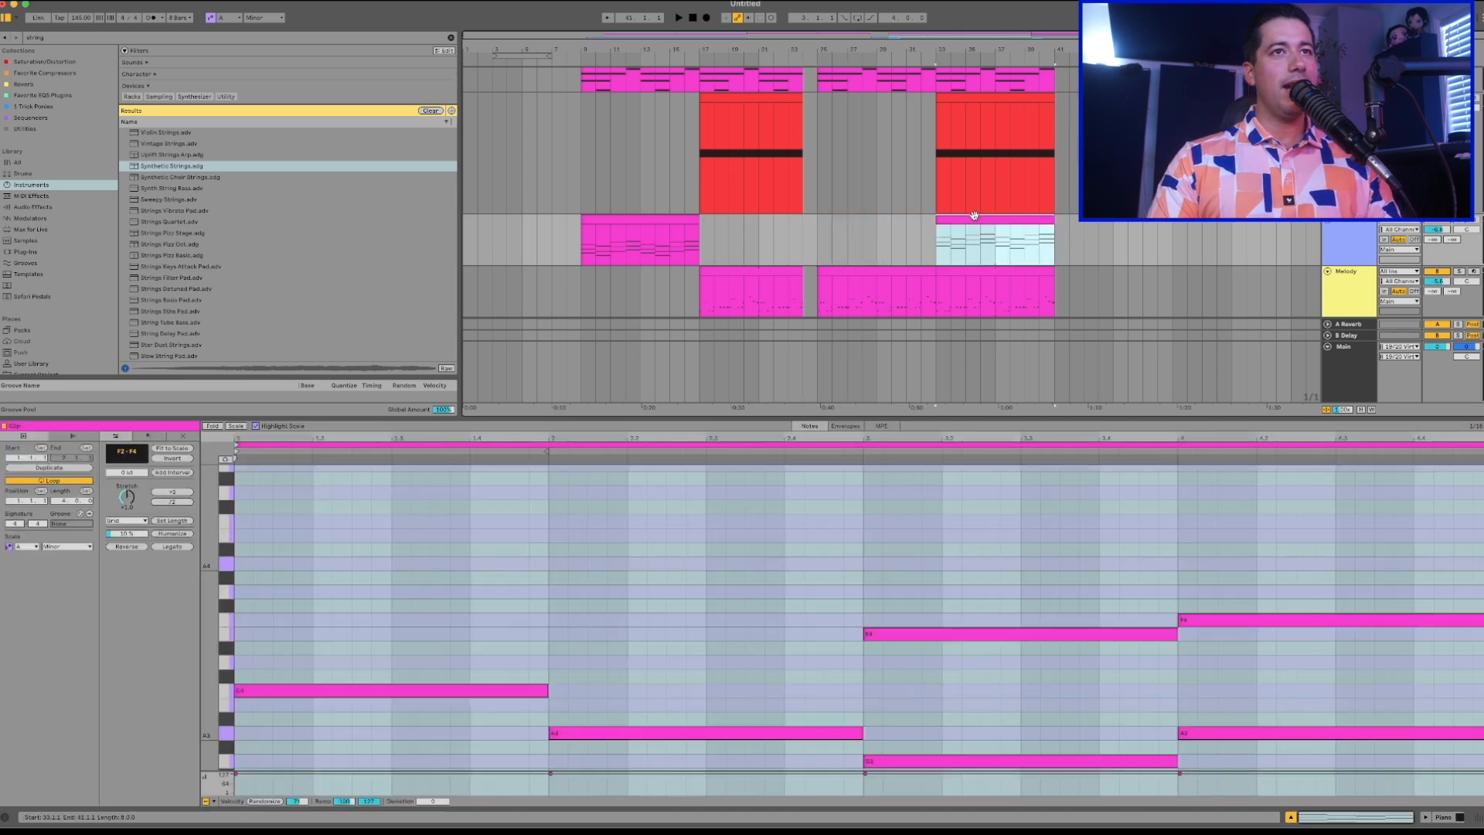
click(1038, 188)
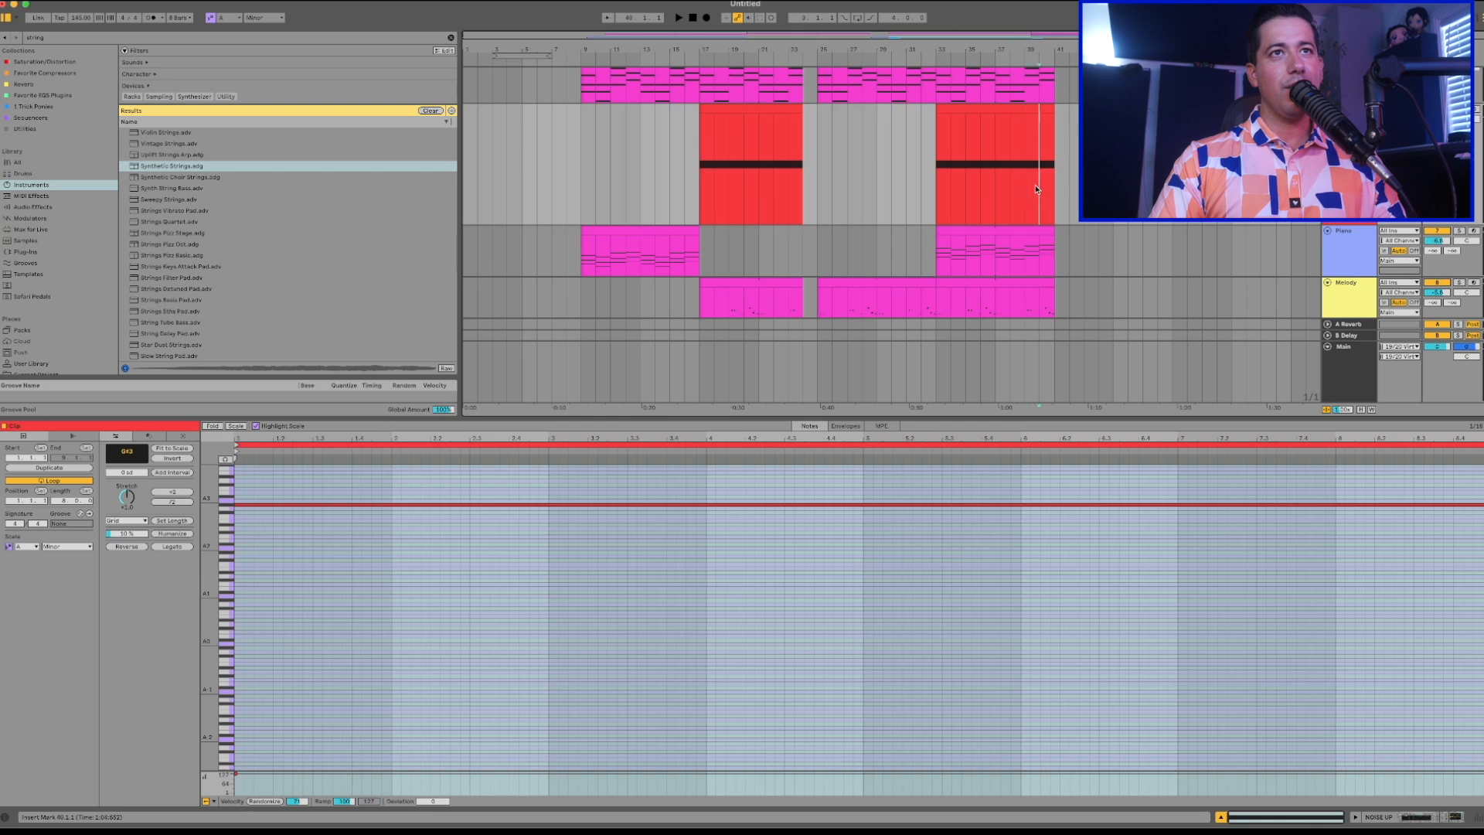
drag(1055, 179, 1172, 186)
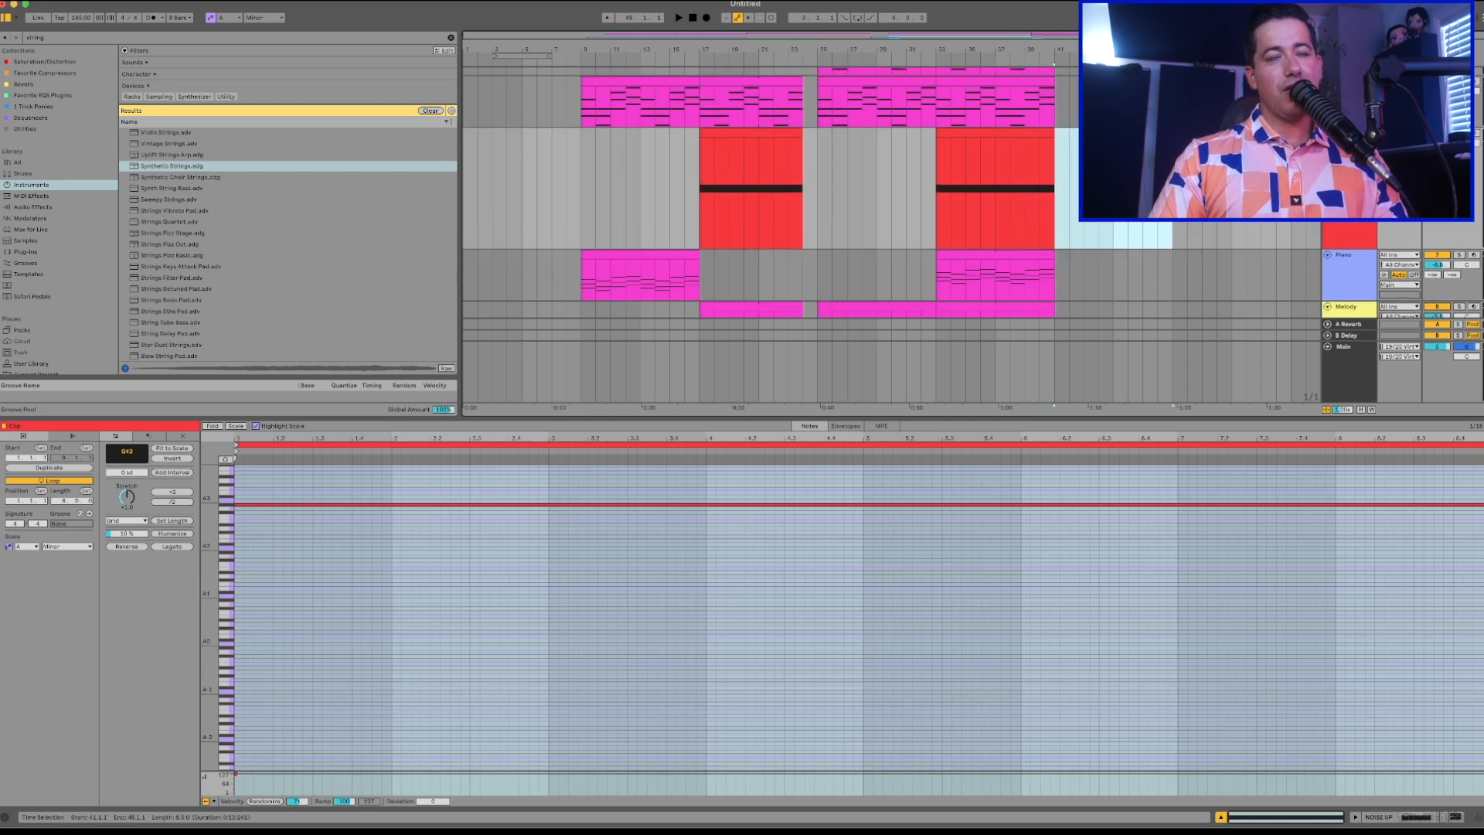
Close the enlarged clip view and review the ARP, Melody and String clips between bars 33 and 41.
scroll(1121, 200, up, 5)
drag(1026, 419, 1018, 773)
mouse_move(996, 296)
mouse_down()
mouse_move(932, 294)
mouse_move(1059, 293)
mouse_up()
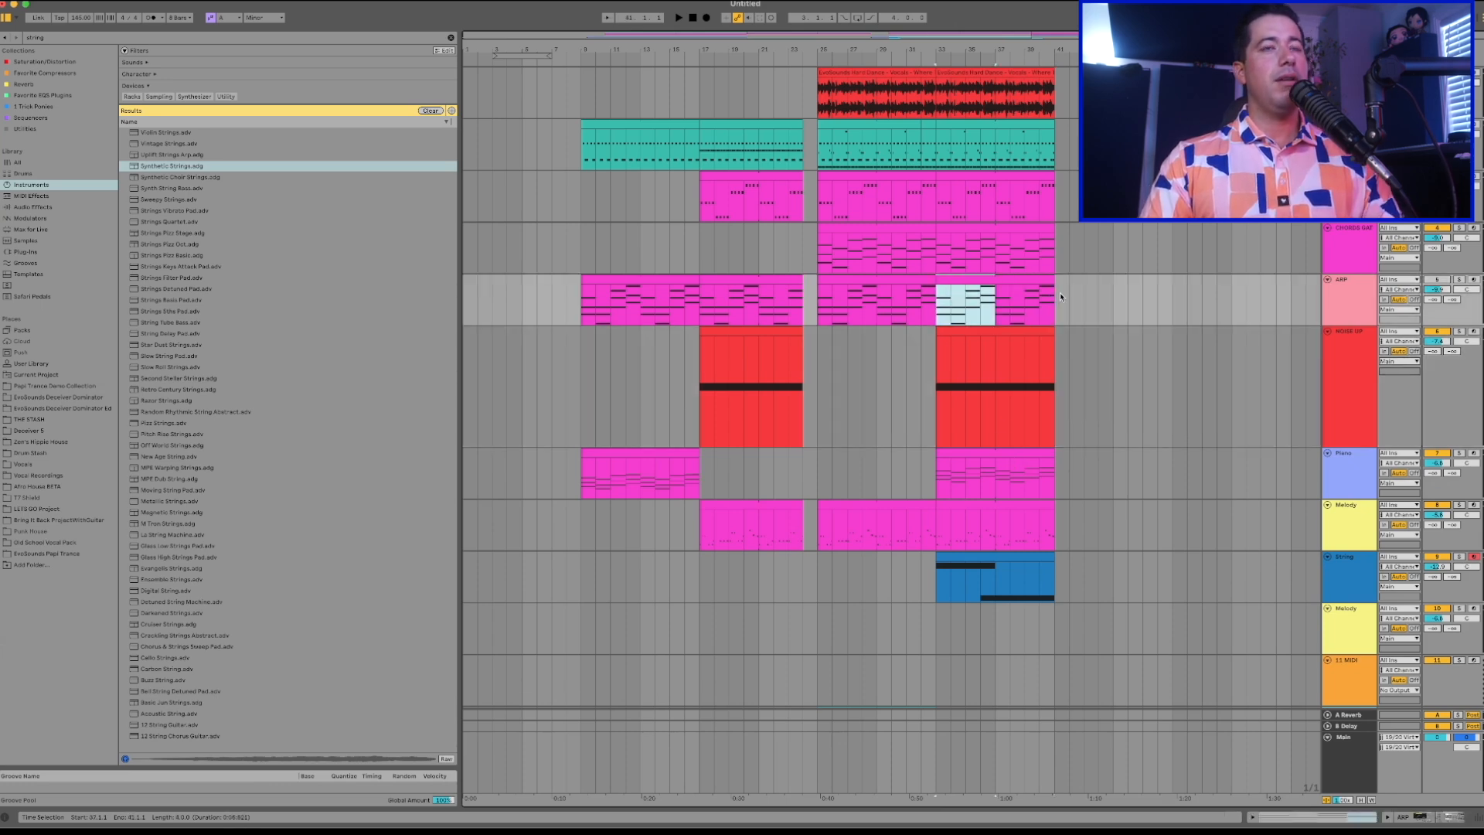
scroll(1059, 296, down, 3)
click(987, 398)
scroll(1000, 395, up, 1)
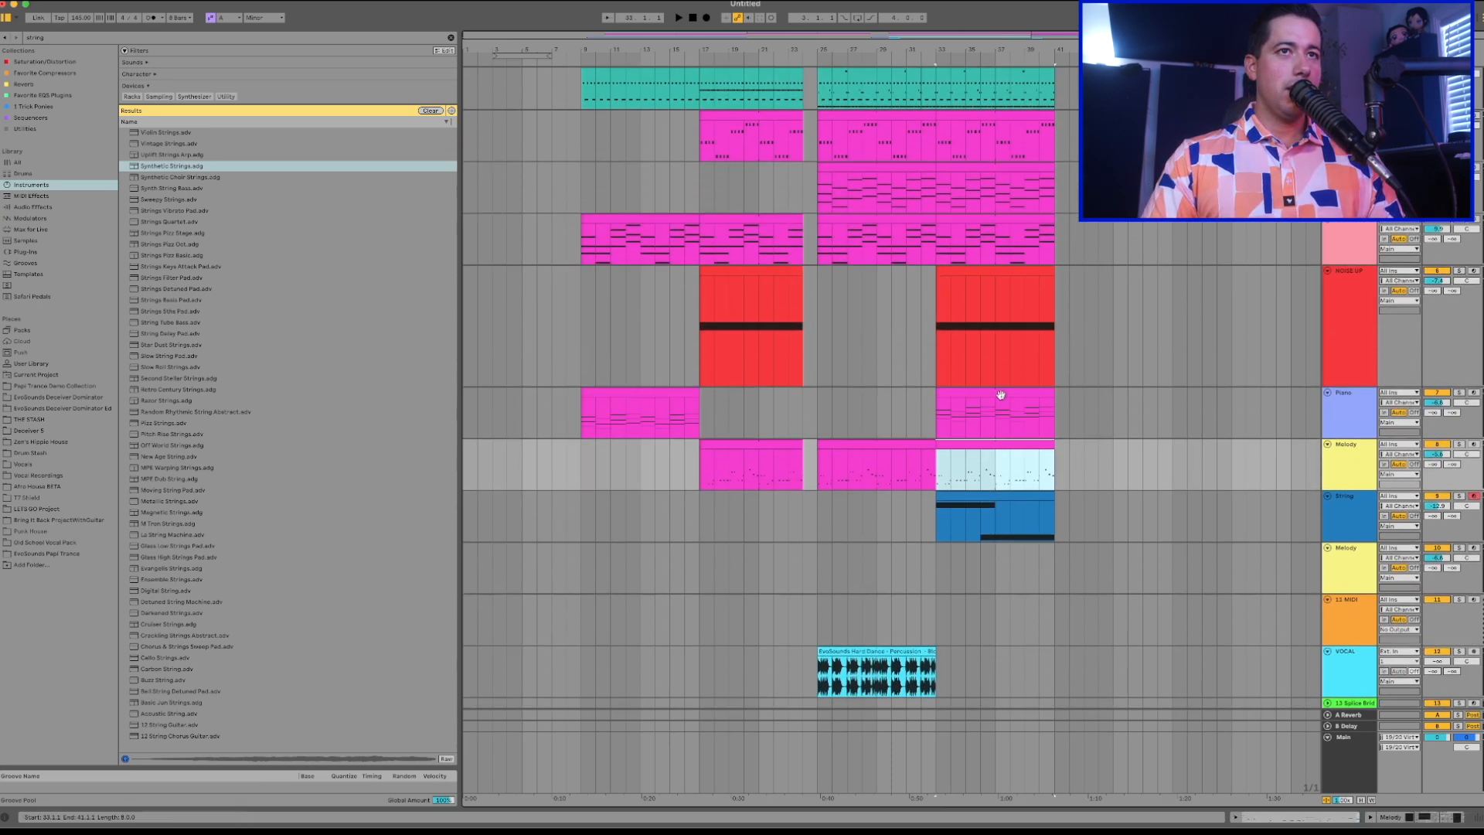
scroll(1000, 395, up, 2)
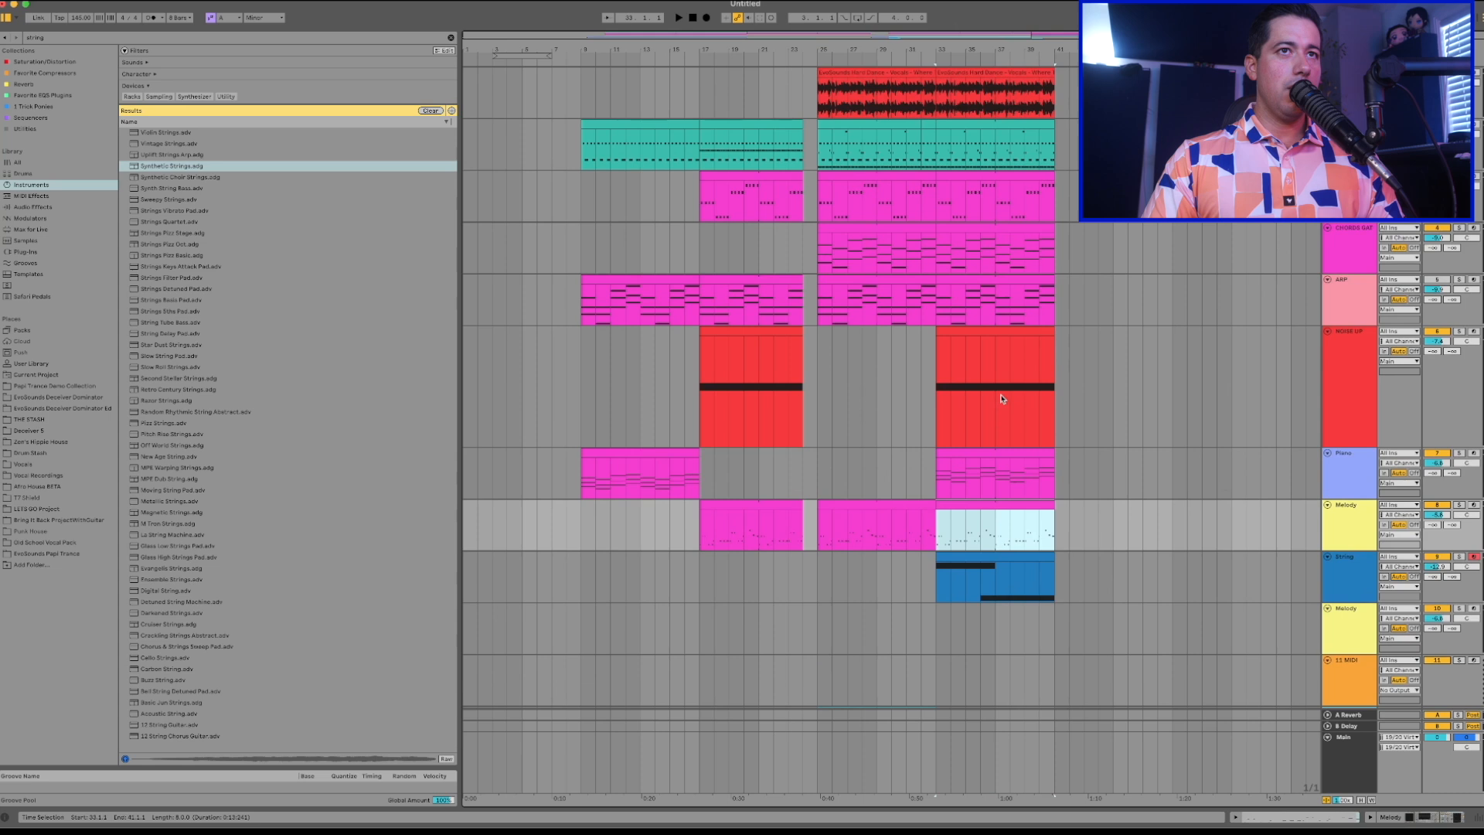
click(1039, 553)
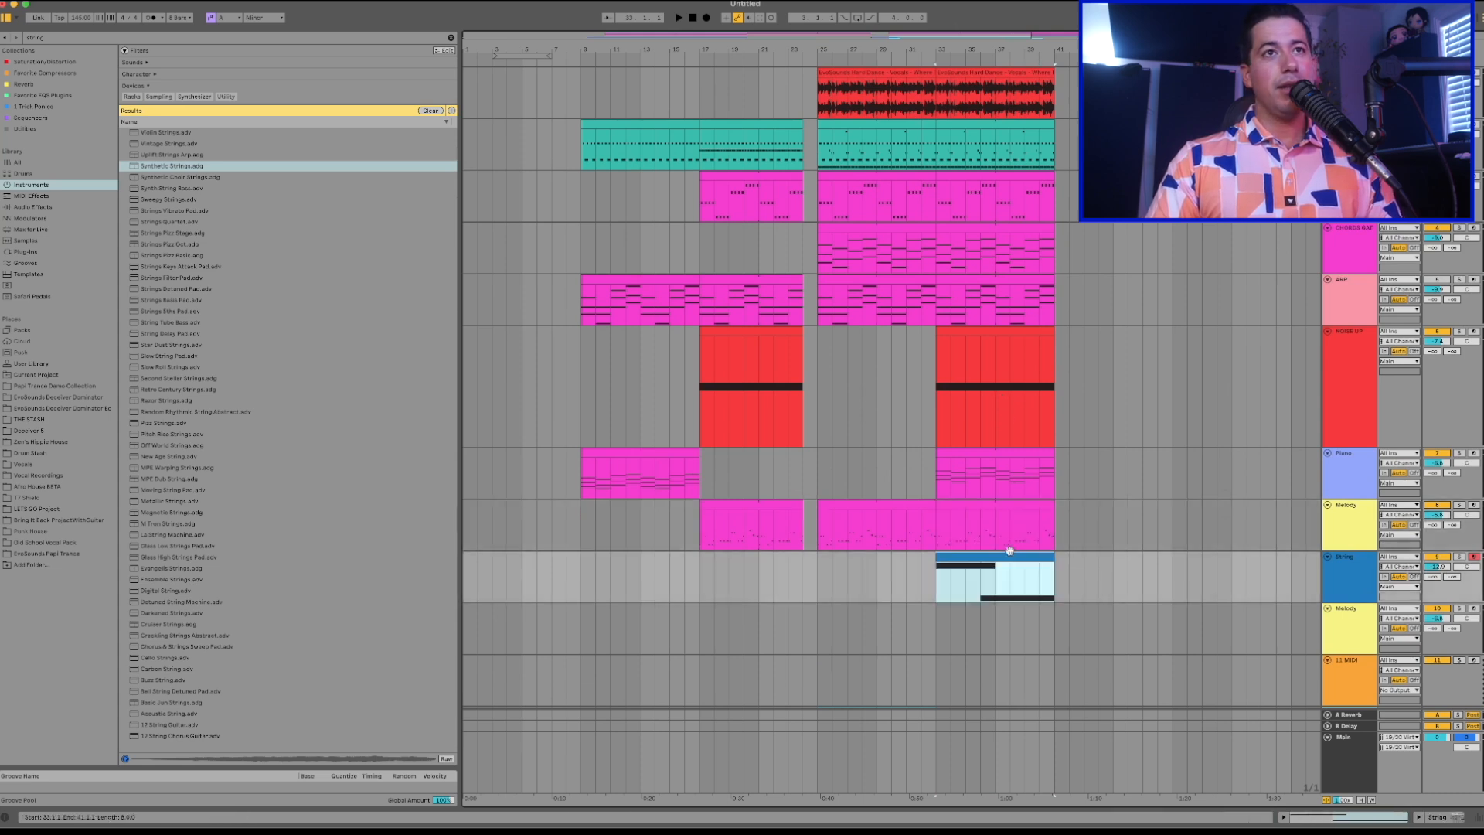
Duplicate the drum clip at bars 33 to 41 to bar 41 and reduce the copy mainly to its Bass Drum notes.
click(1018, 102)
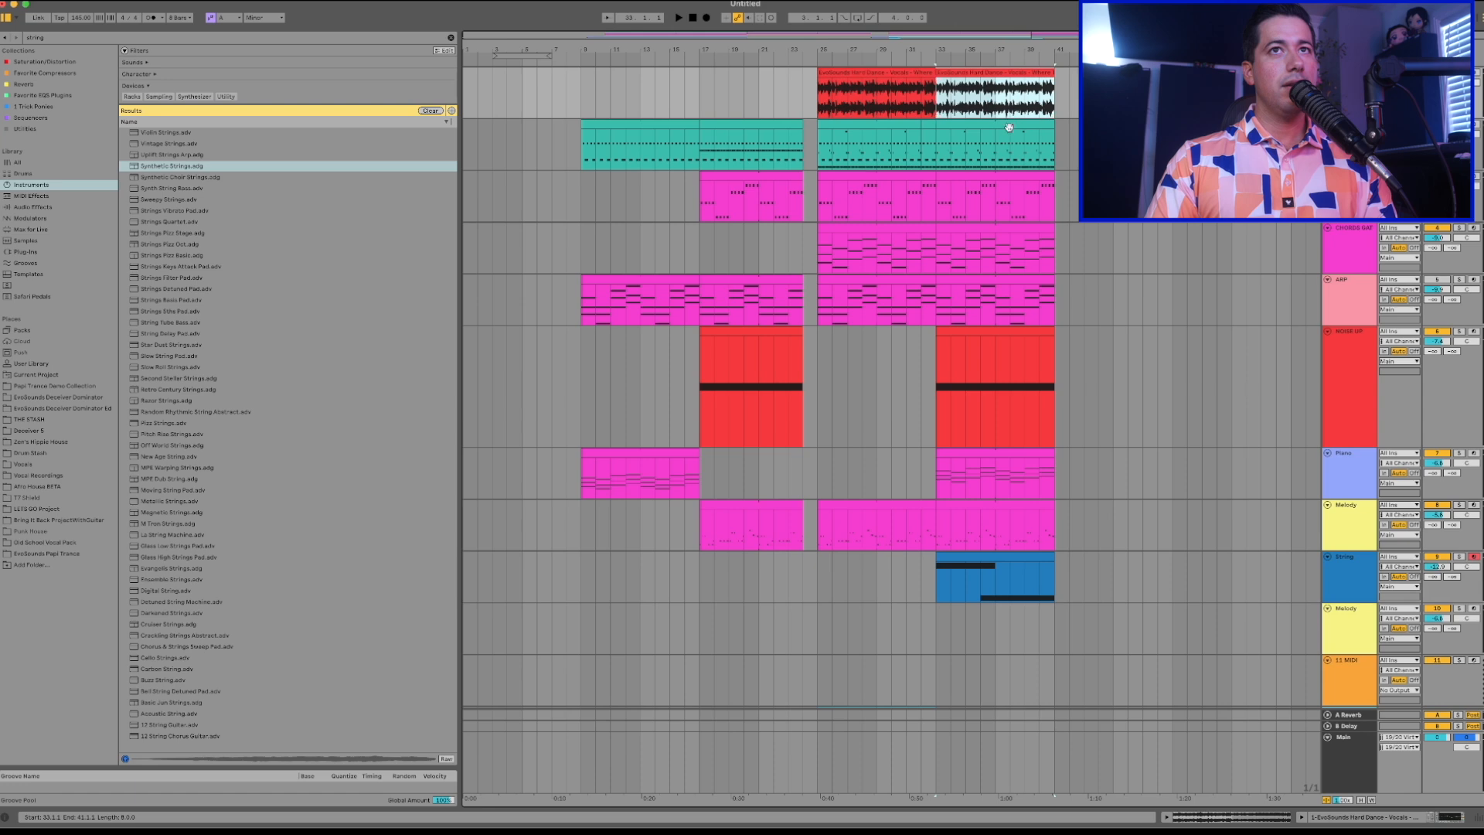
click(1027, 126)
key(super+d)
key(shift+Tab)
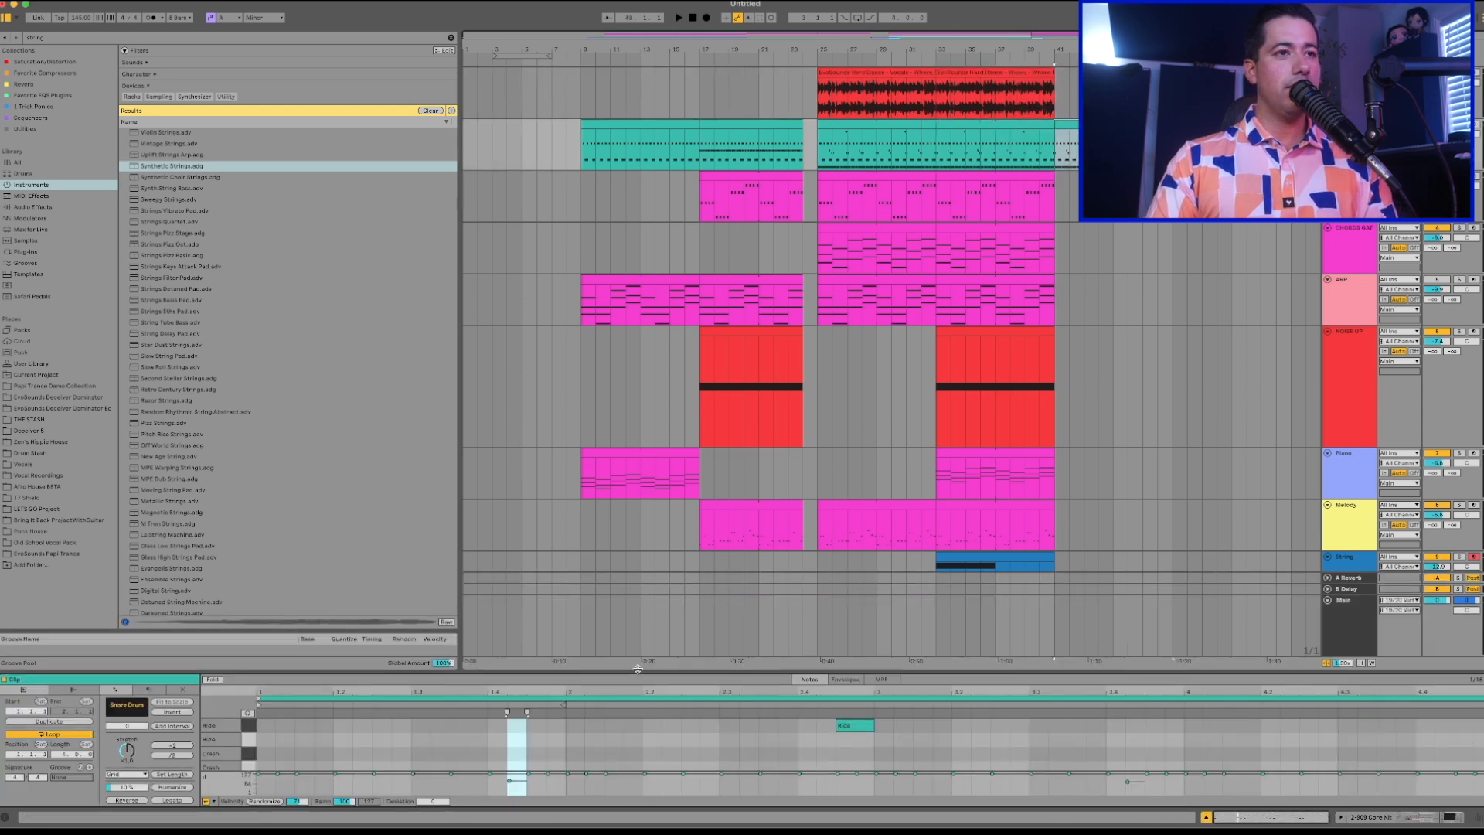
drag(637, 669, 638, 272)
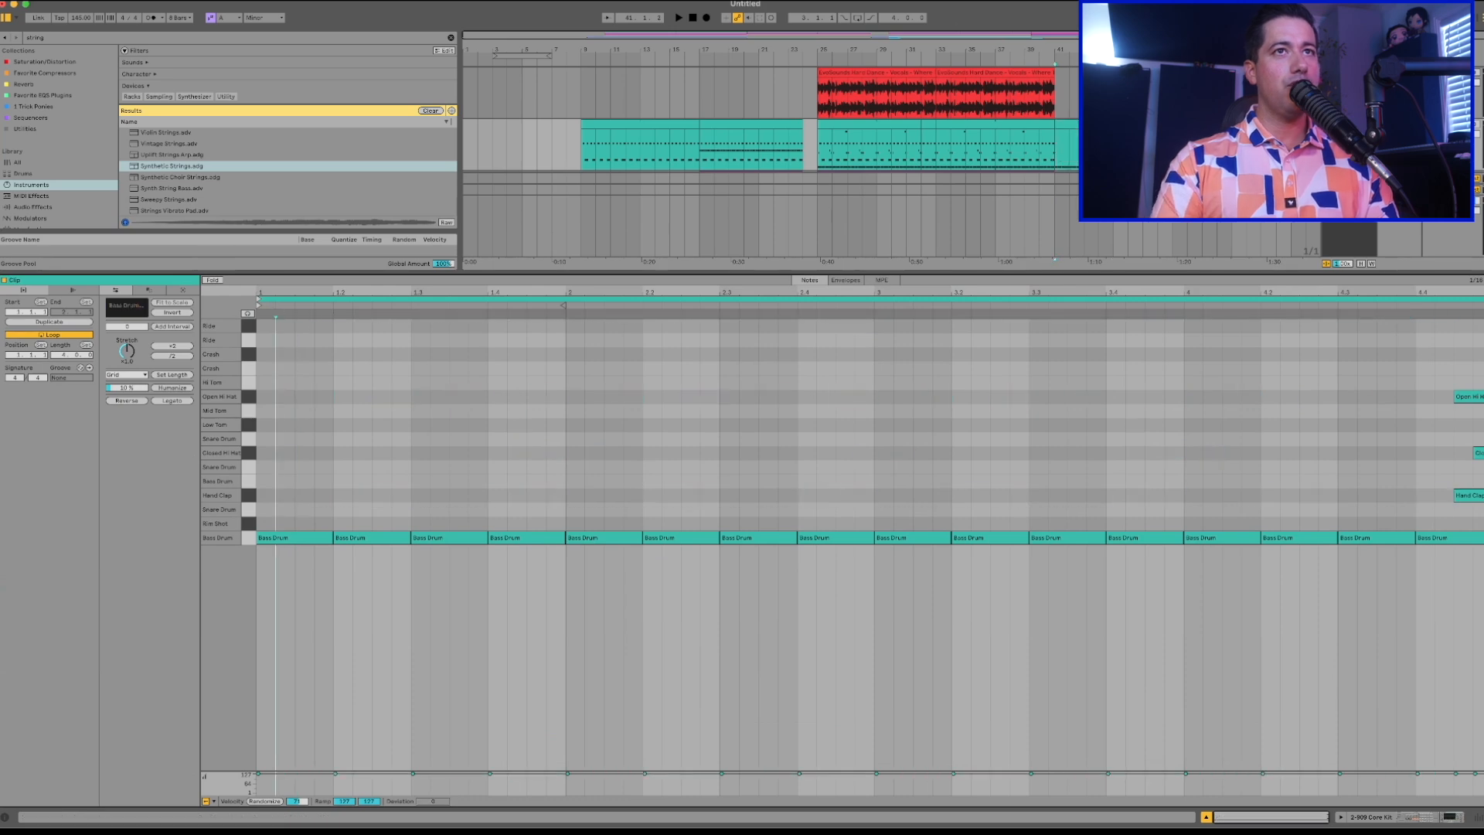
Duplicate the OFFBEAT BASS clip to bars 41 to 49 during playback.
key(space)
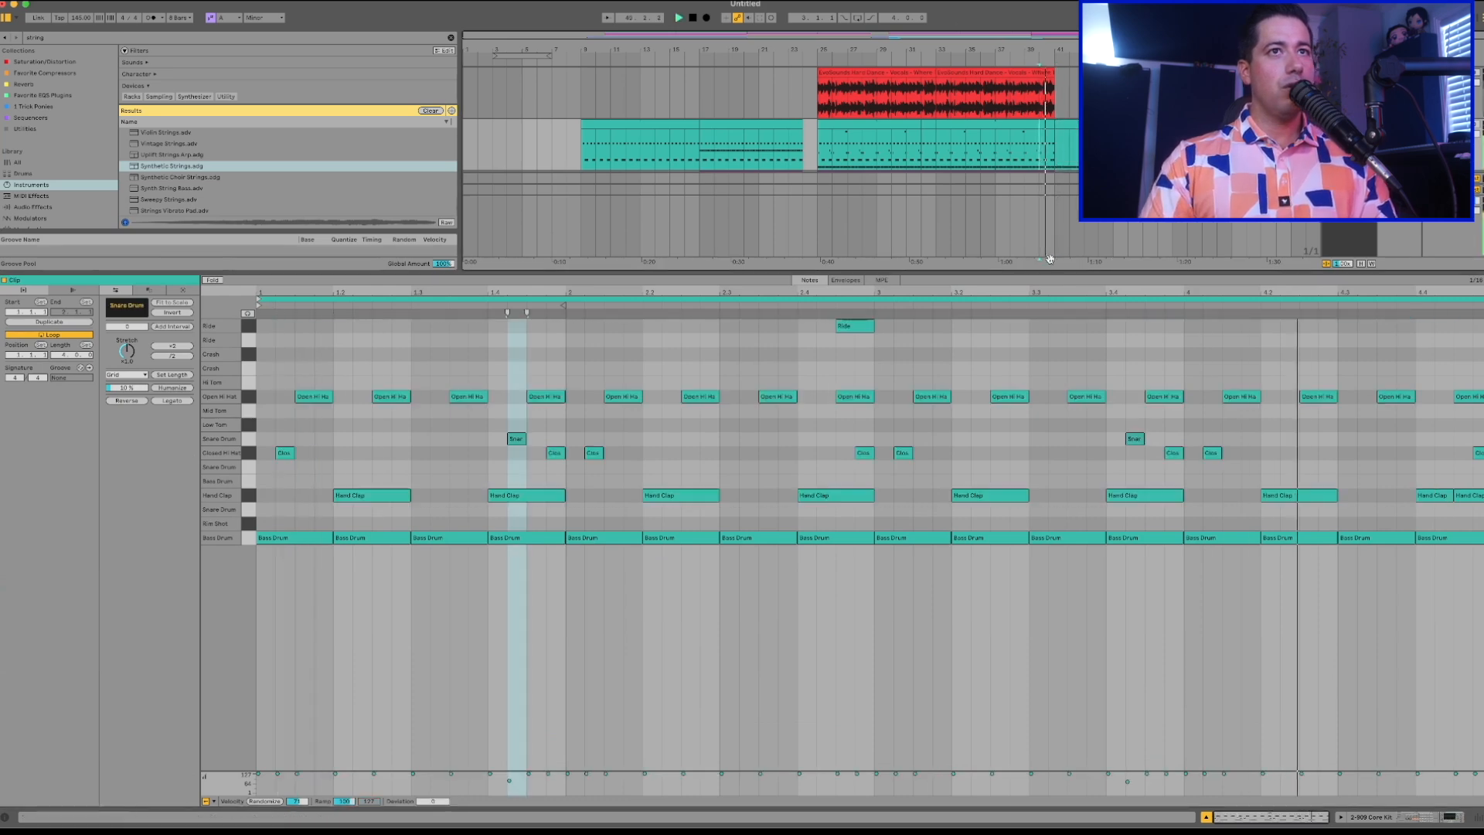
drag(1045, 272, 1045, 605)
click(1066, 197)
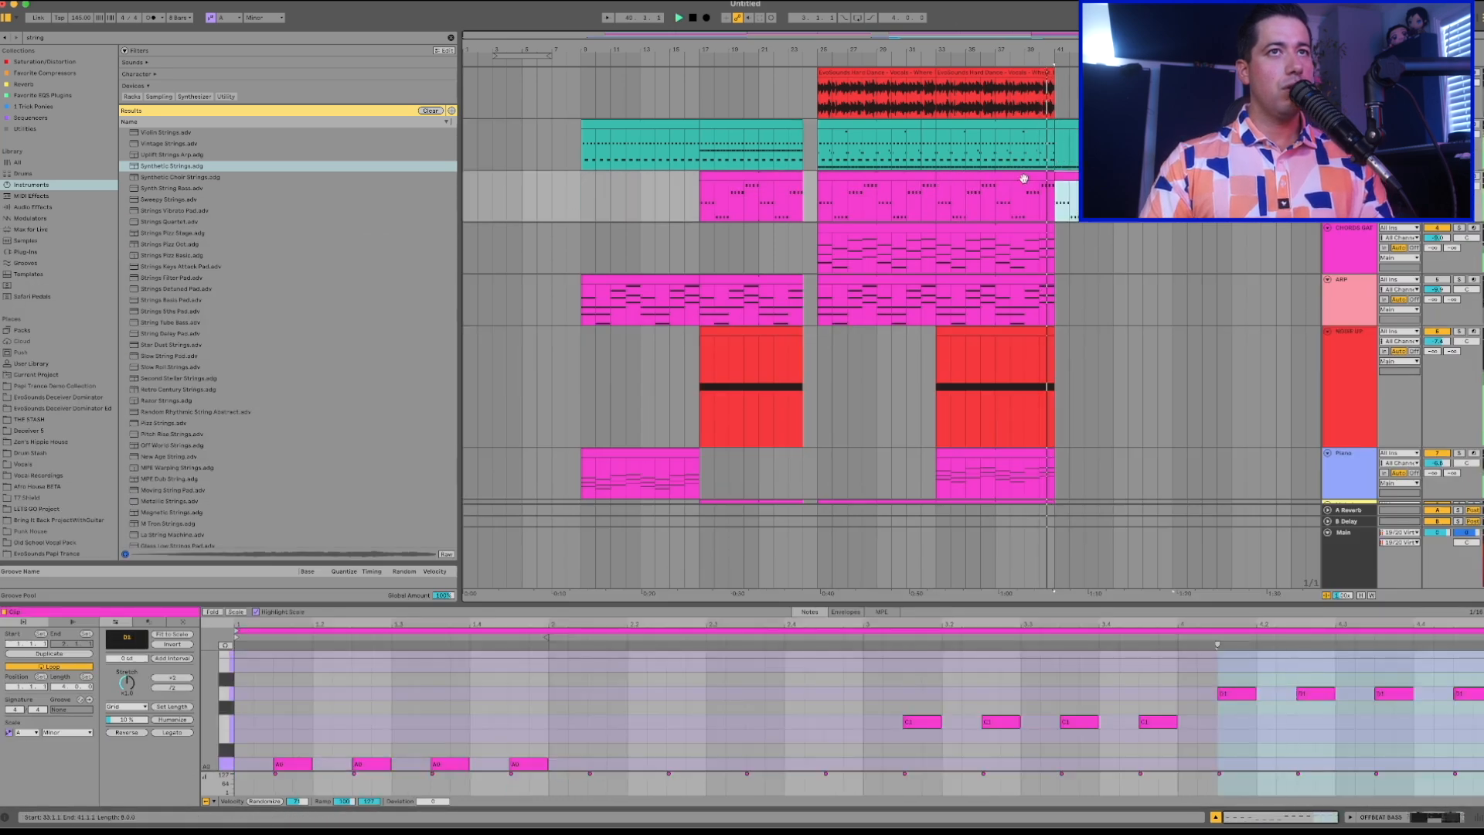
click(1144, 200)
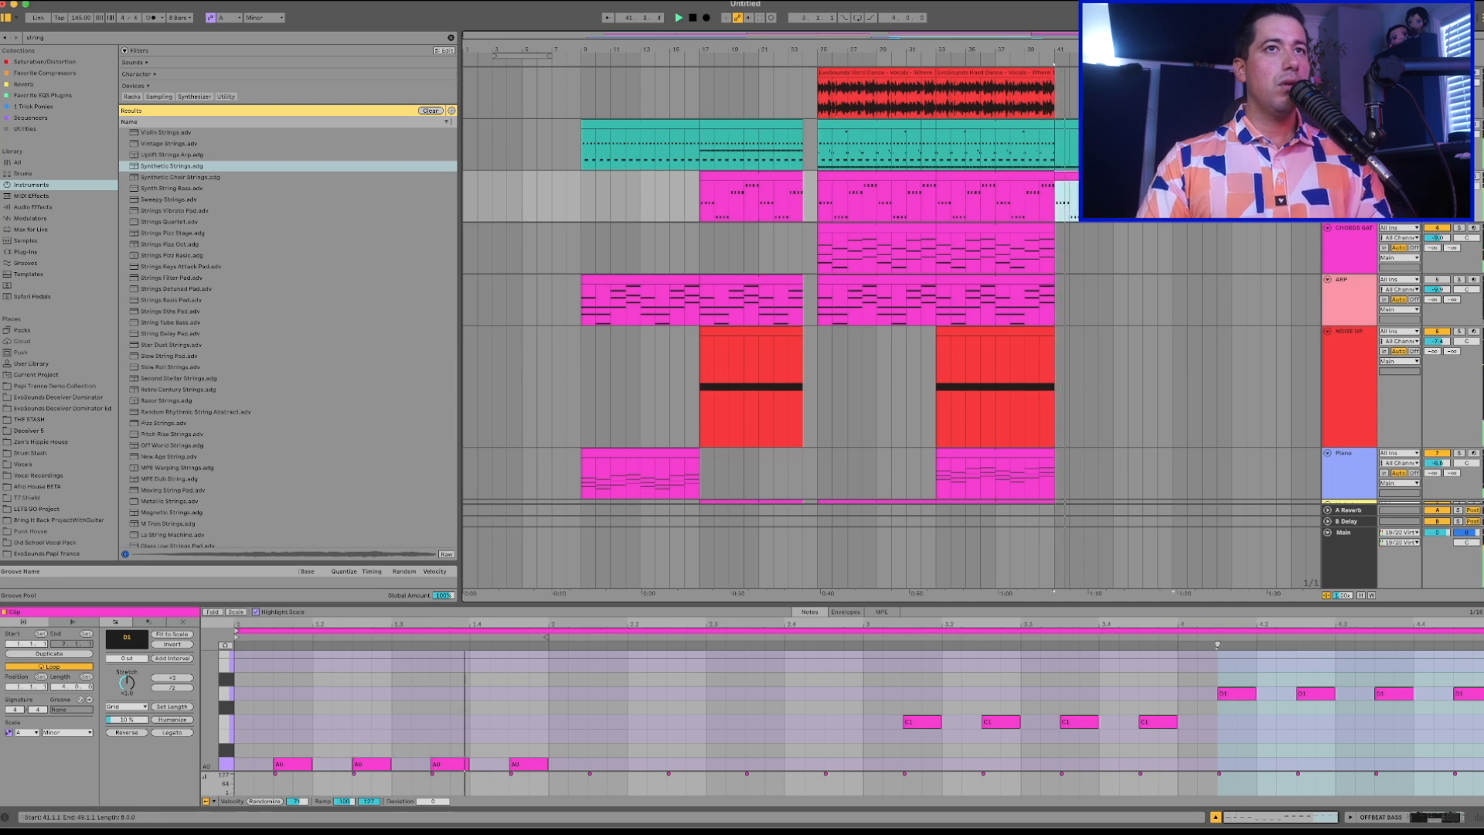
Duplicate the String clip to bars 41 to 49.
scroll(1041, 311, down, 2)
scroll(1042, 312, down, 4)
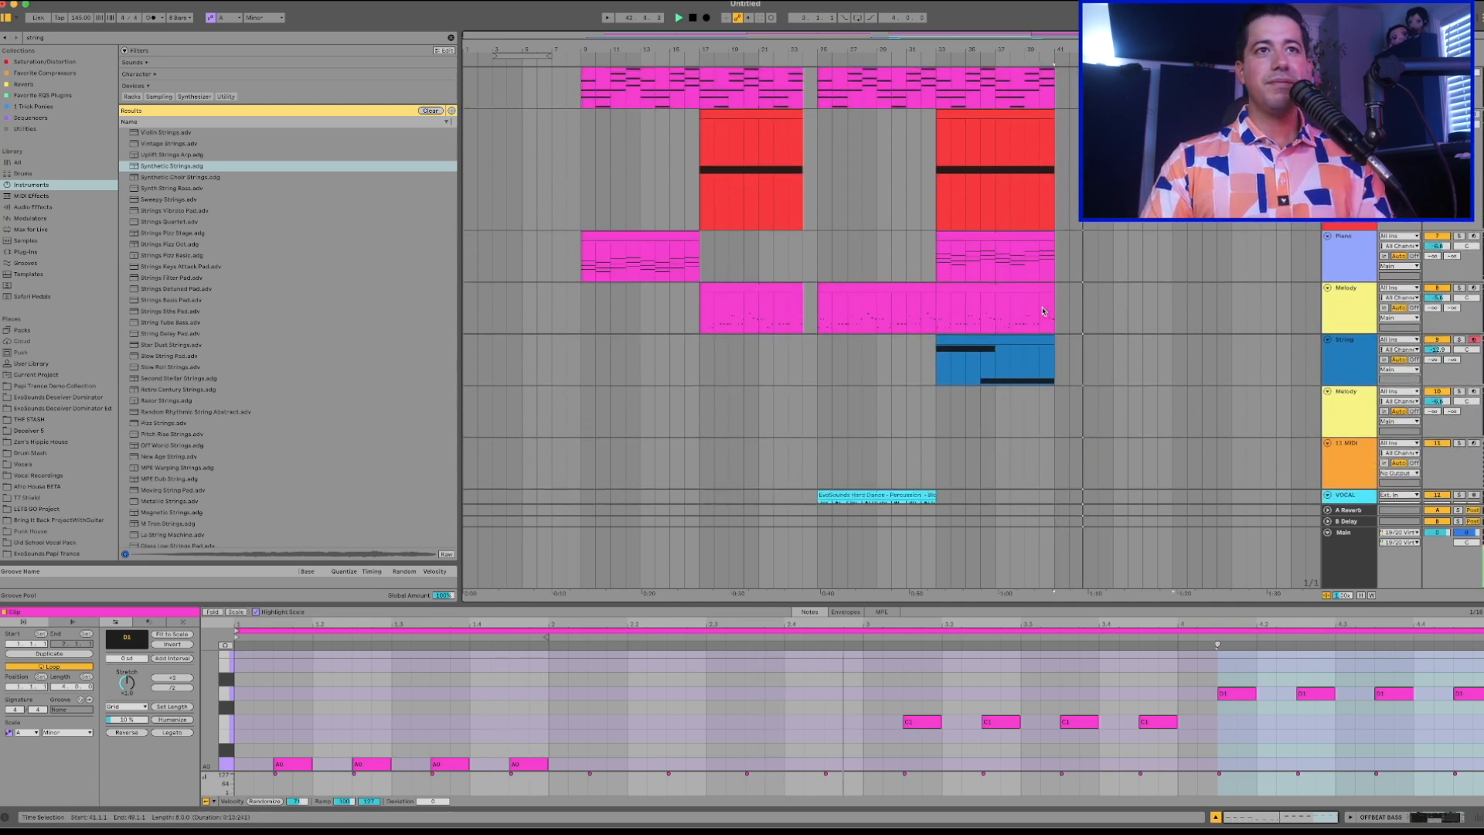
click(1016, 339)
key(super+d)
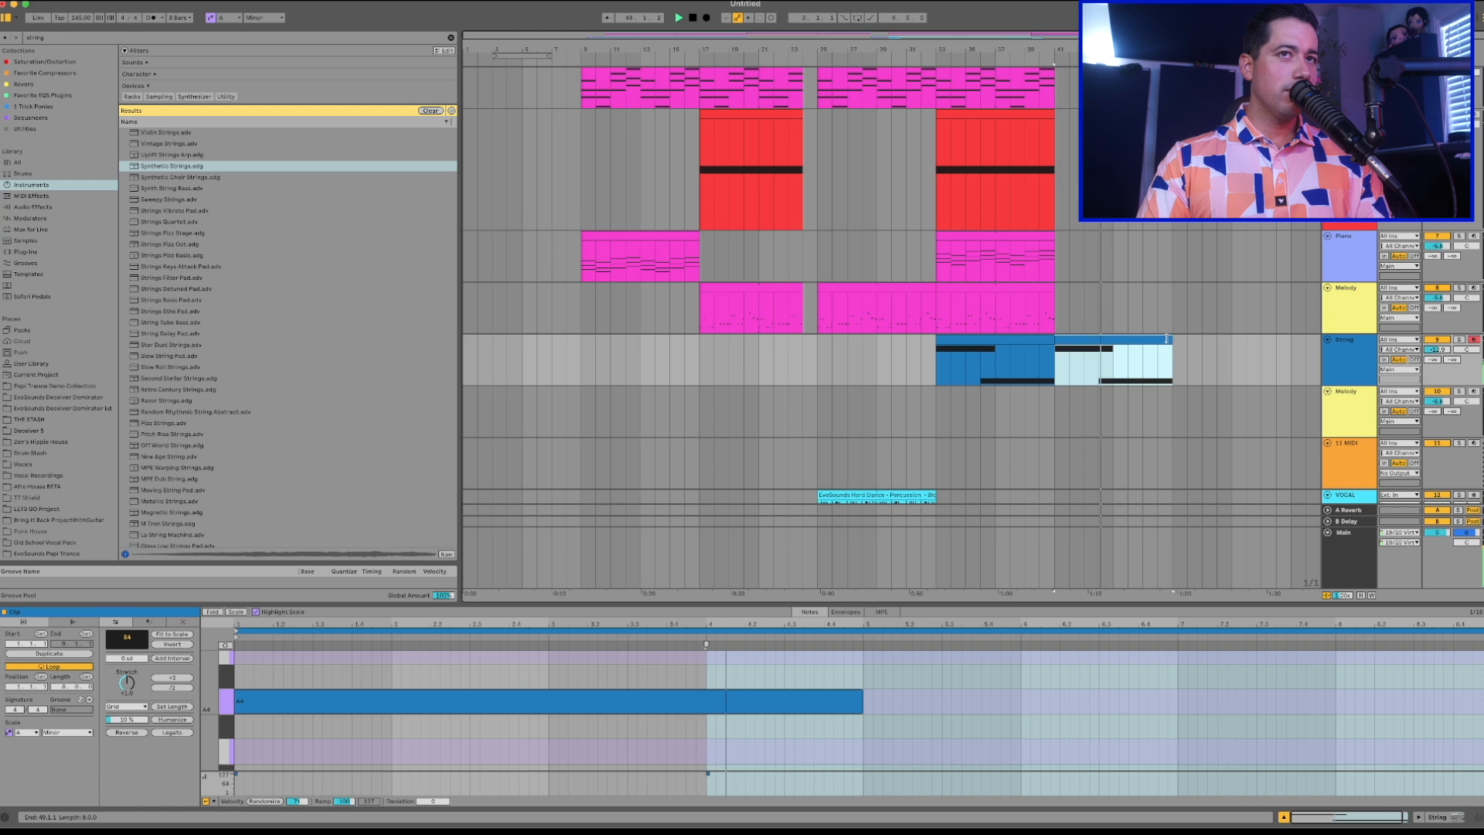
Delete the leftover Open Hi Hat and Hand Clap notes near beat 4.4 of the drum clip at bar 41, and play it back.
scroll(685, 292, up, 5)
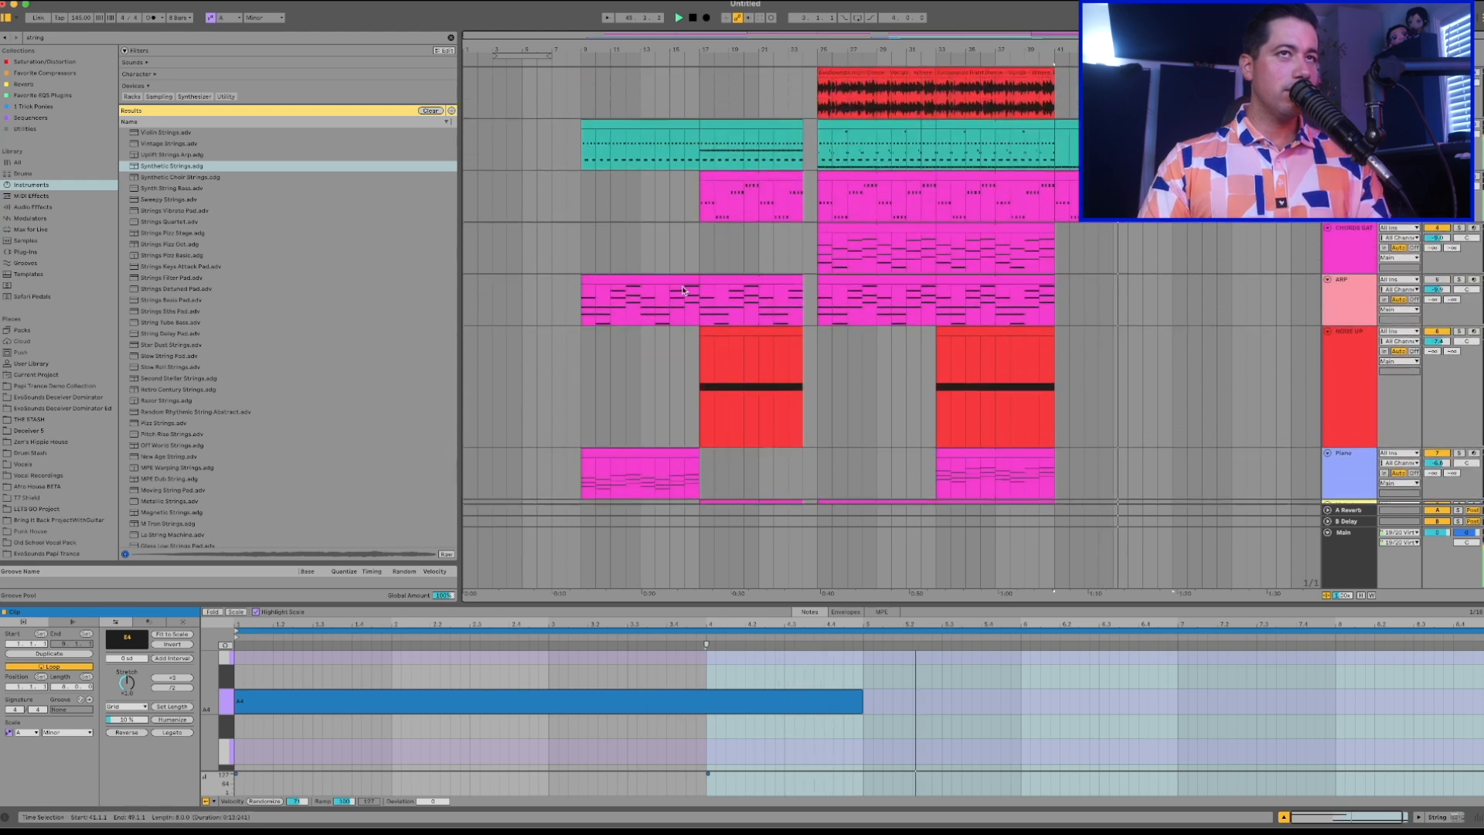
double_click(1097, 124)
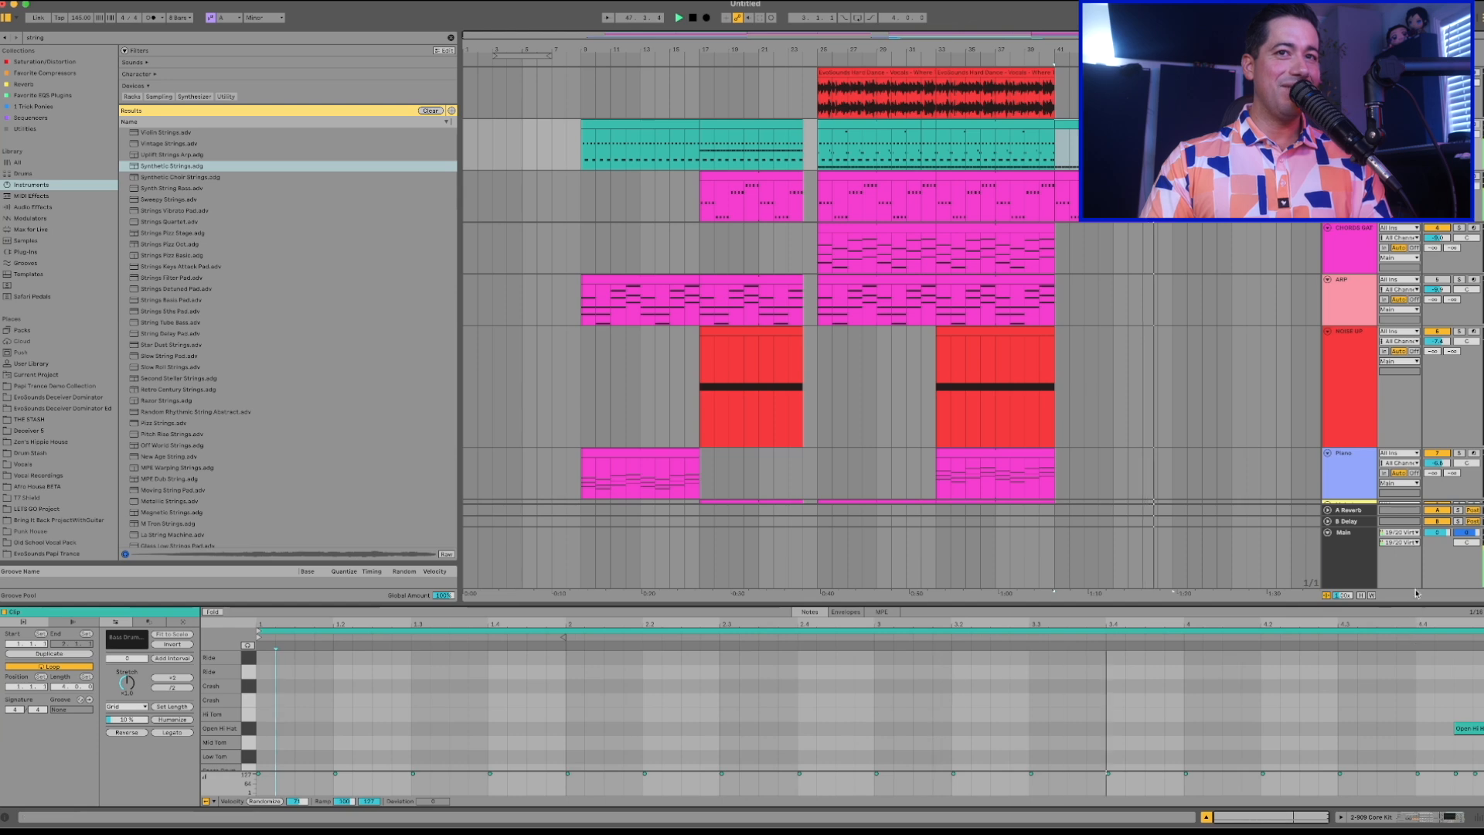
drag(1423, 601, 1426, 432)
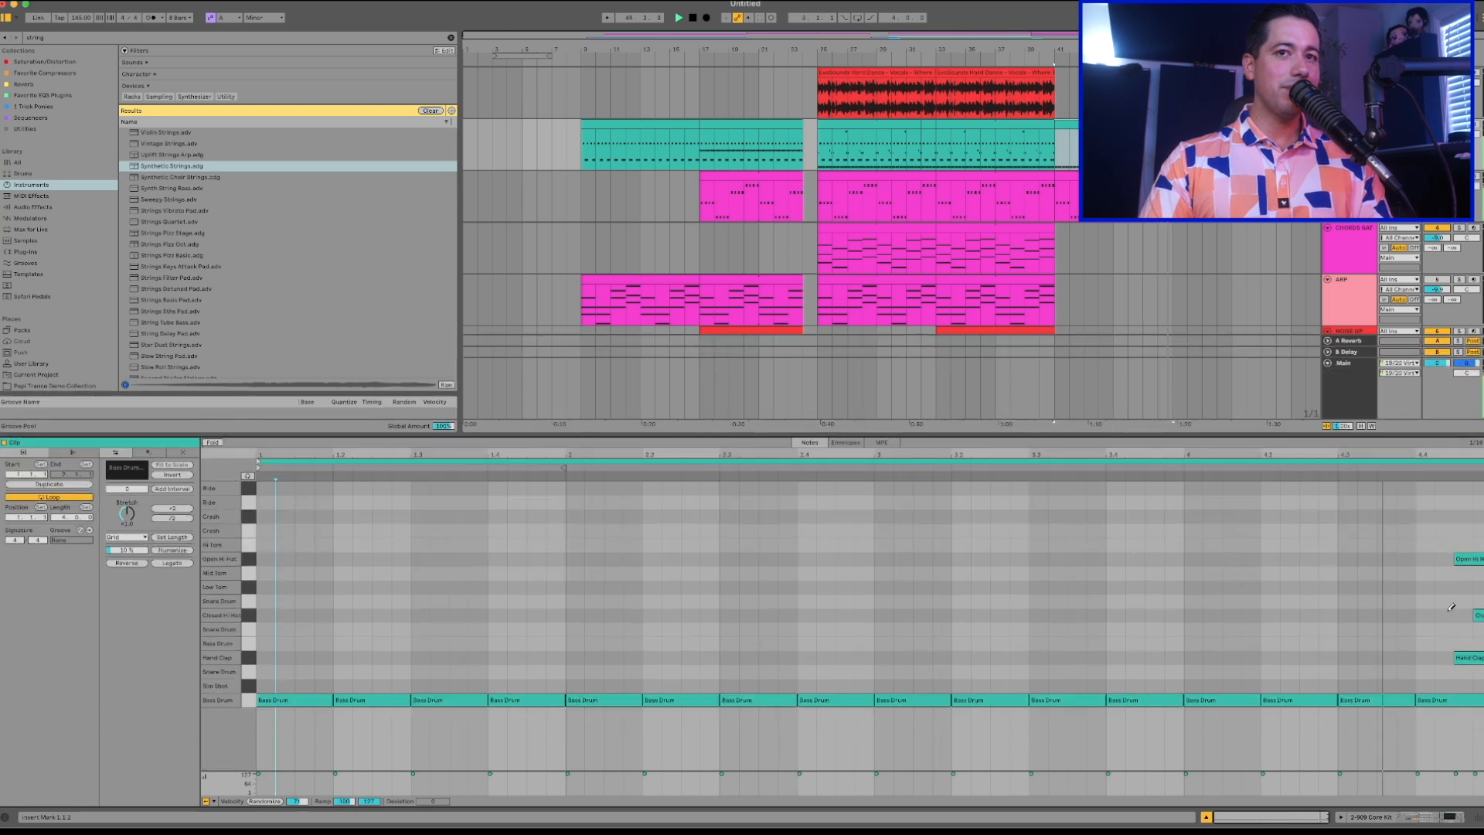
click(1450, 672)
drag(1481, 655, 1480, 659)
key(Delete)
key(space)
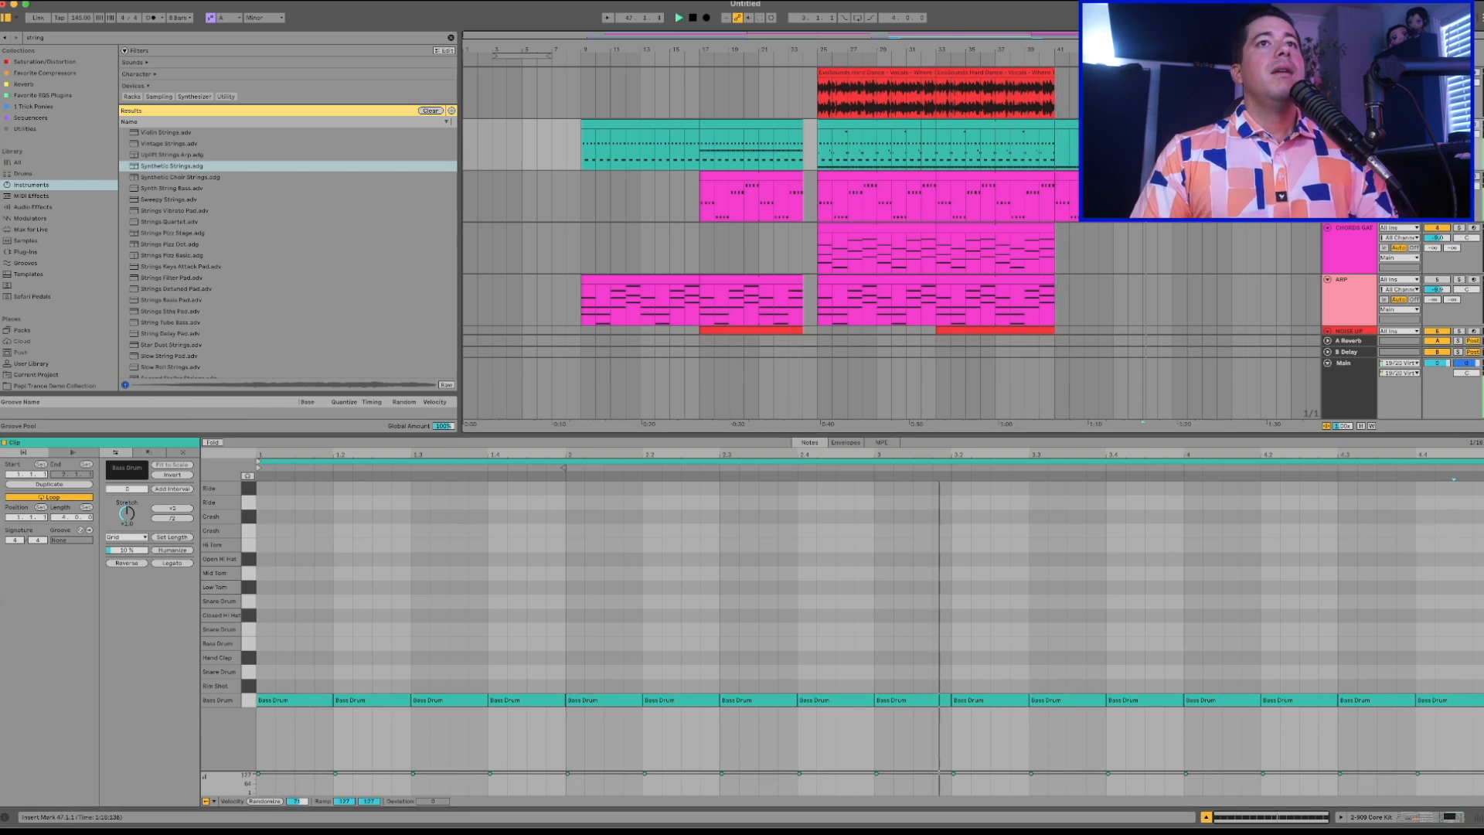
key(super+alt+l)
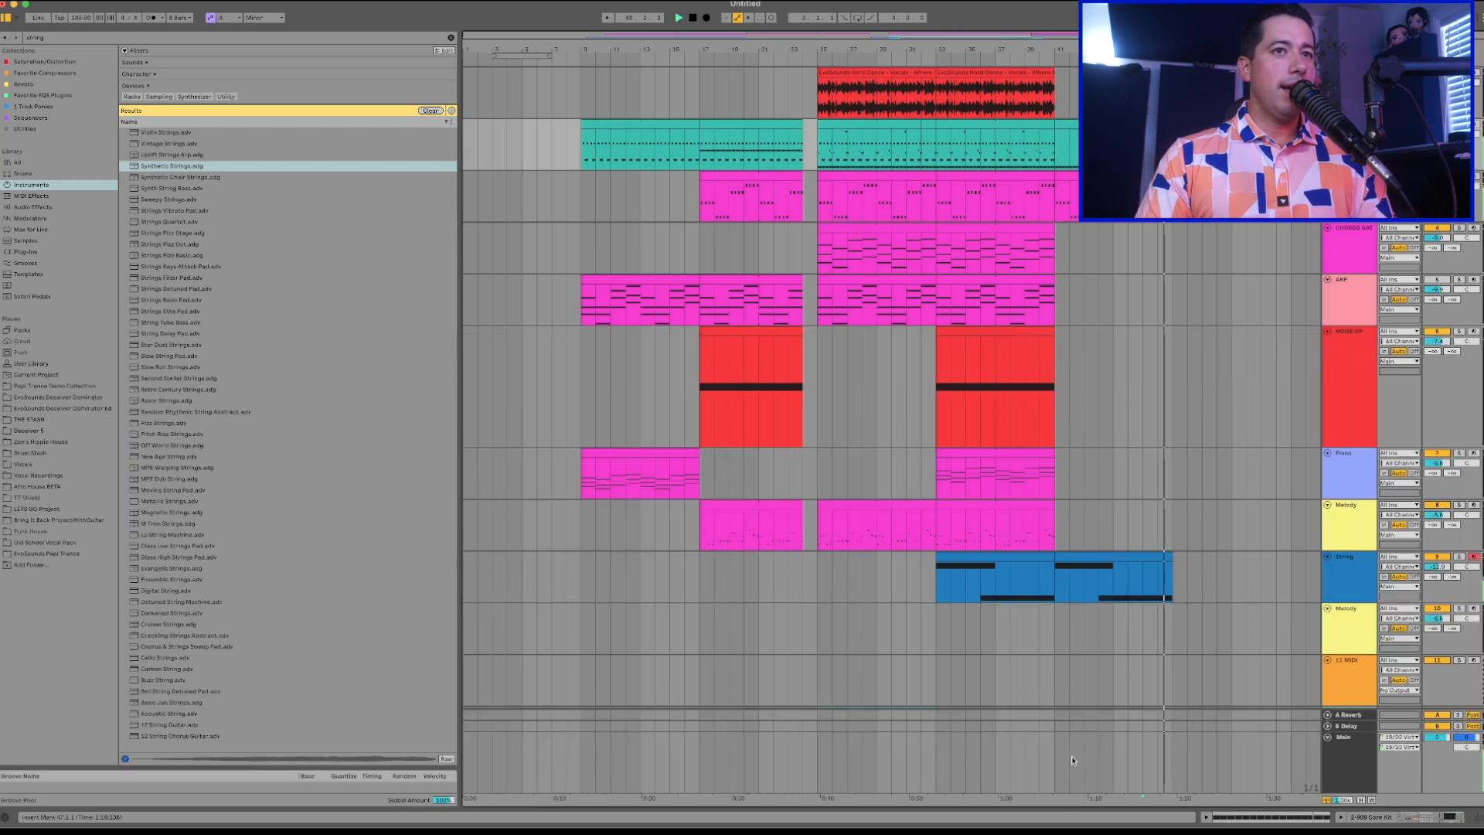
Copy the Piano clip from bars 33 to 41 to bar 49 and duplicate it once more to bar 57.
click(1012, 451)
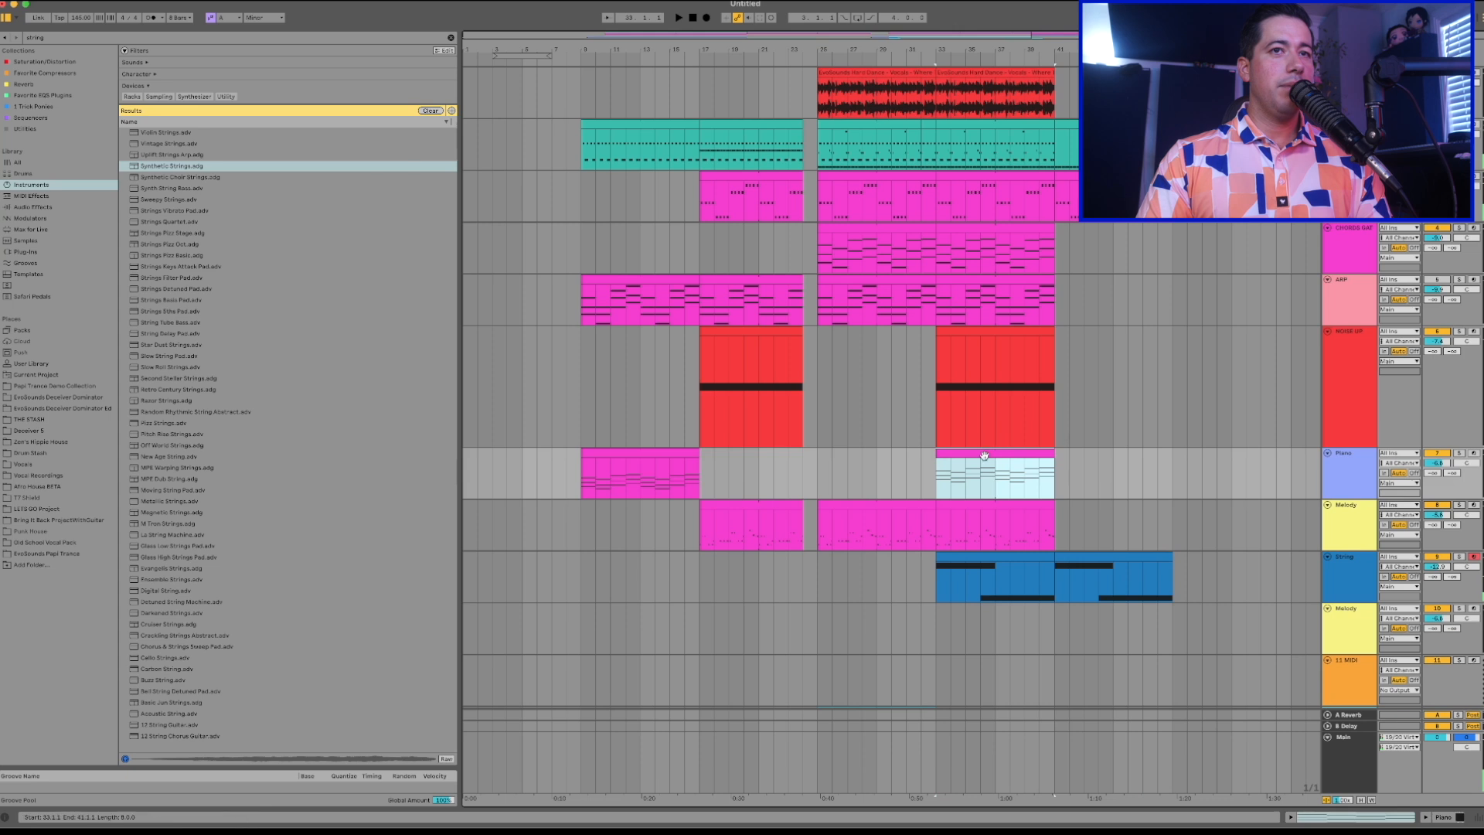
click(1176, 472)
key(super+v)
click(1204, 456)
scroll(1194, 475, down, 1)
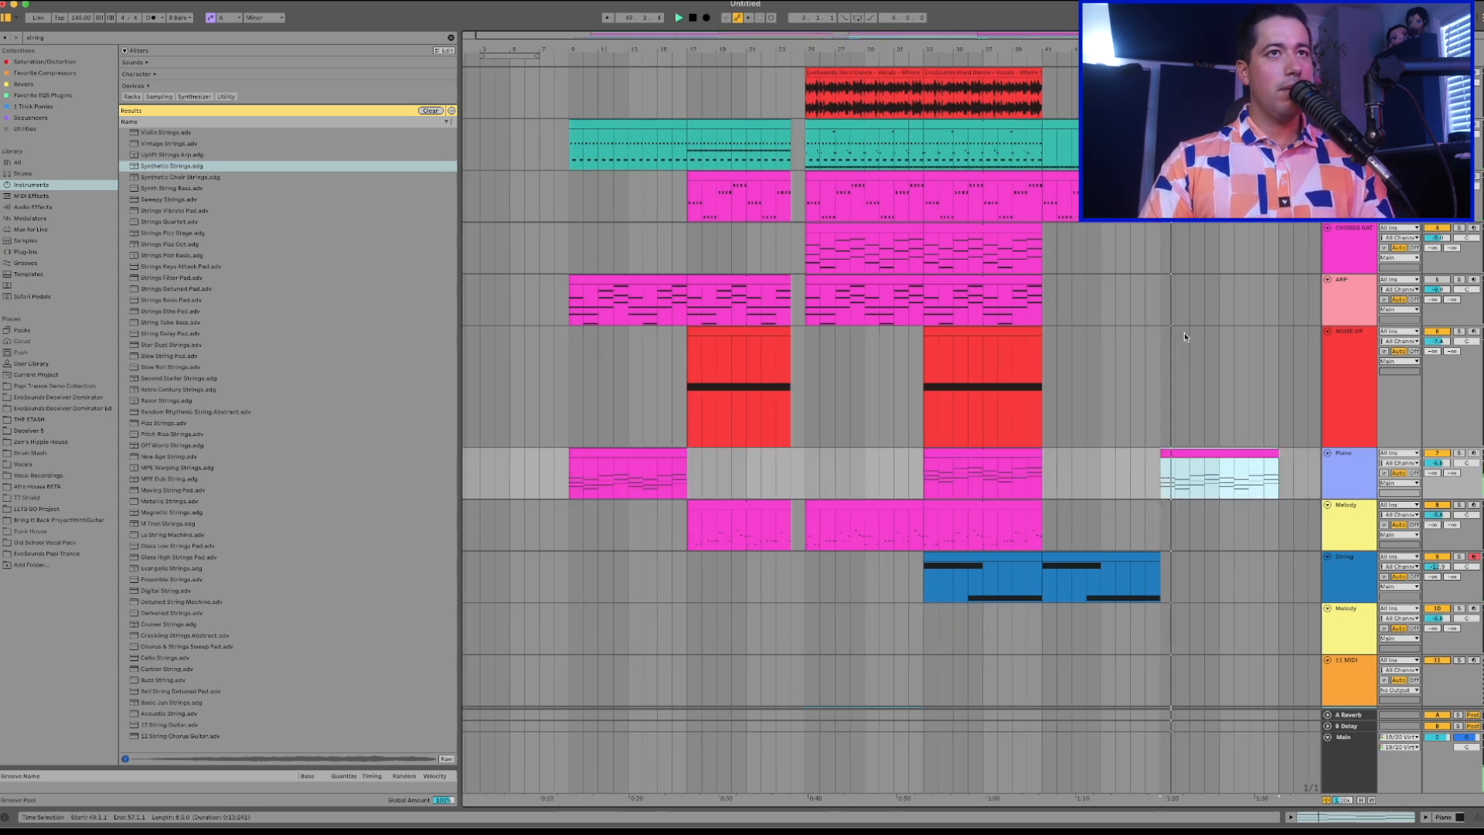
scroll(1188, 484, down, 3)
key(super+d)
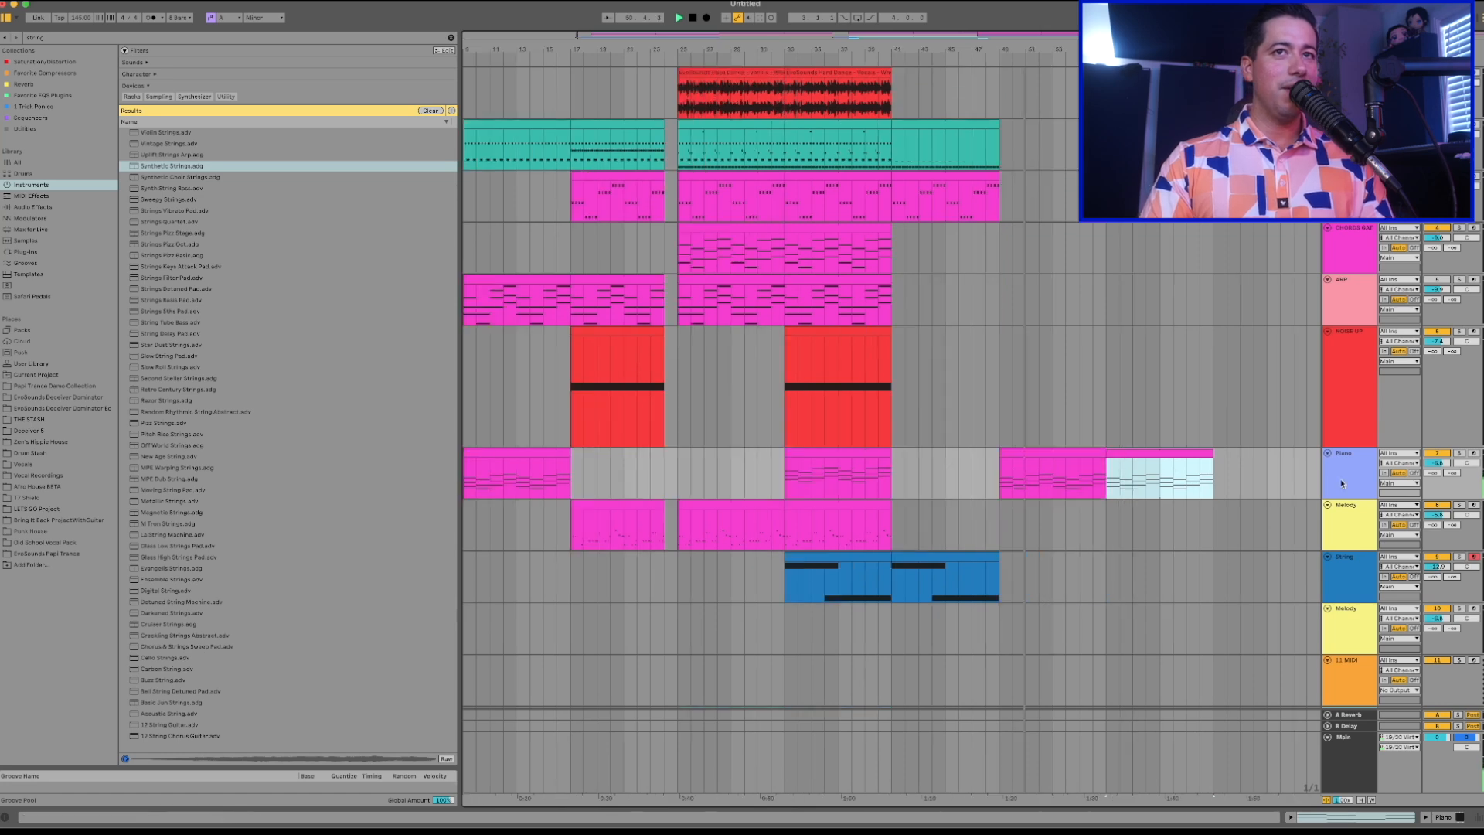
Examine the effects page of the Piano track's Serum patch and close the plug-in window.
double_click(1342, 482)
click(24, 700)
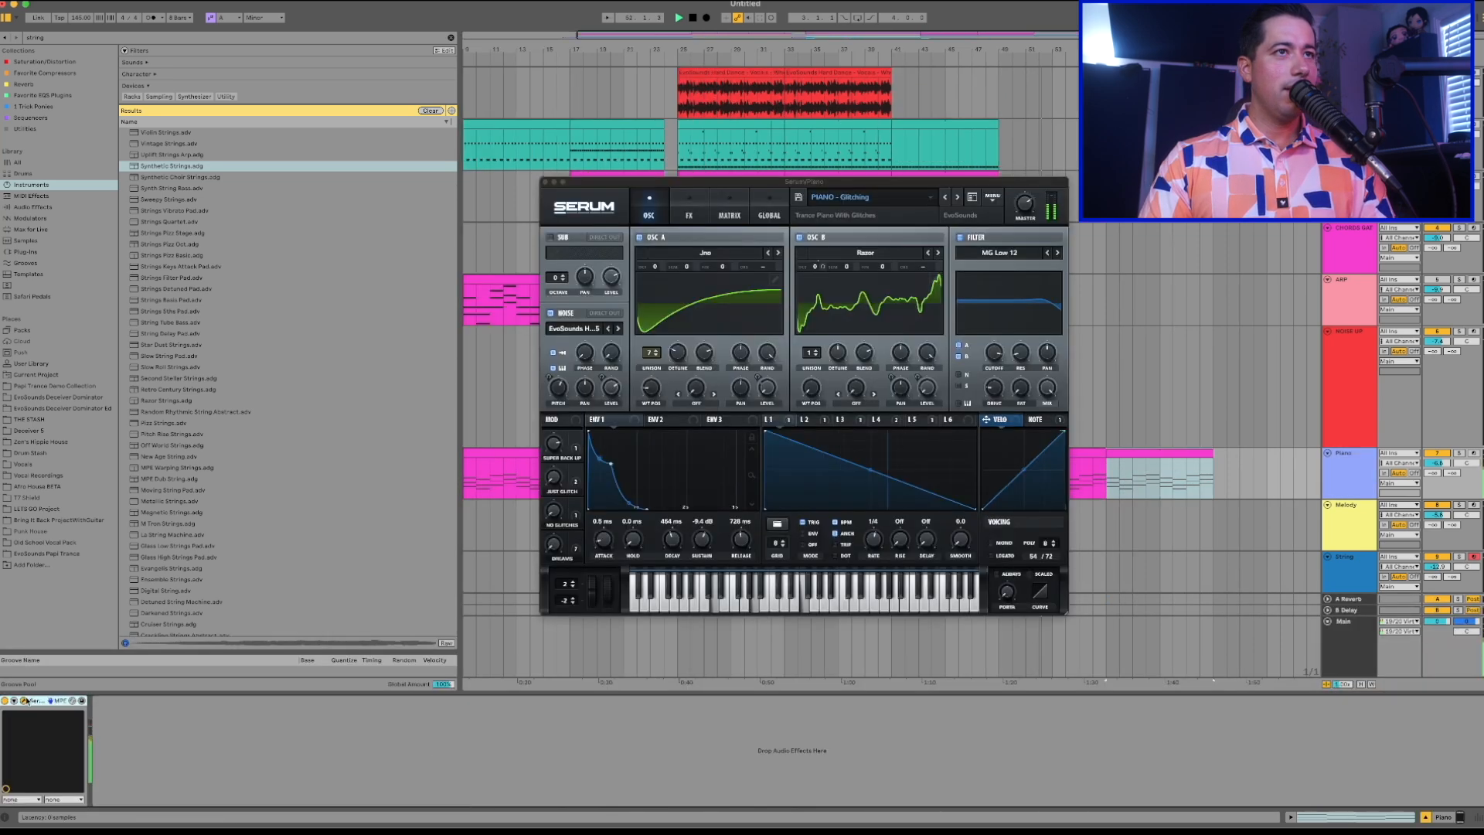
click(689, 216)
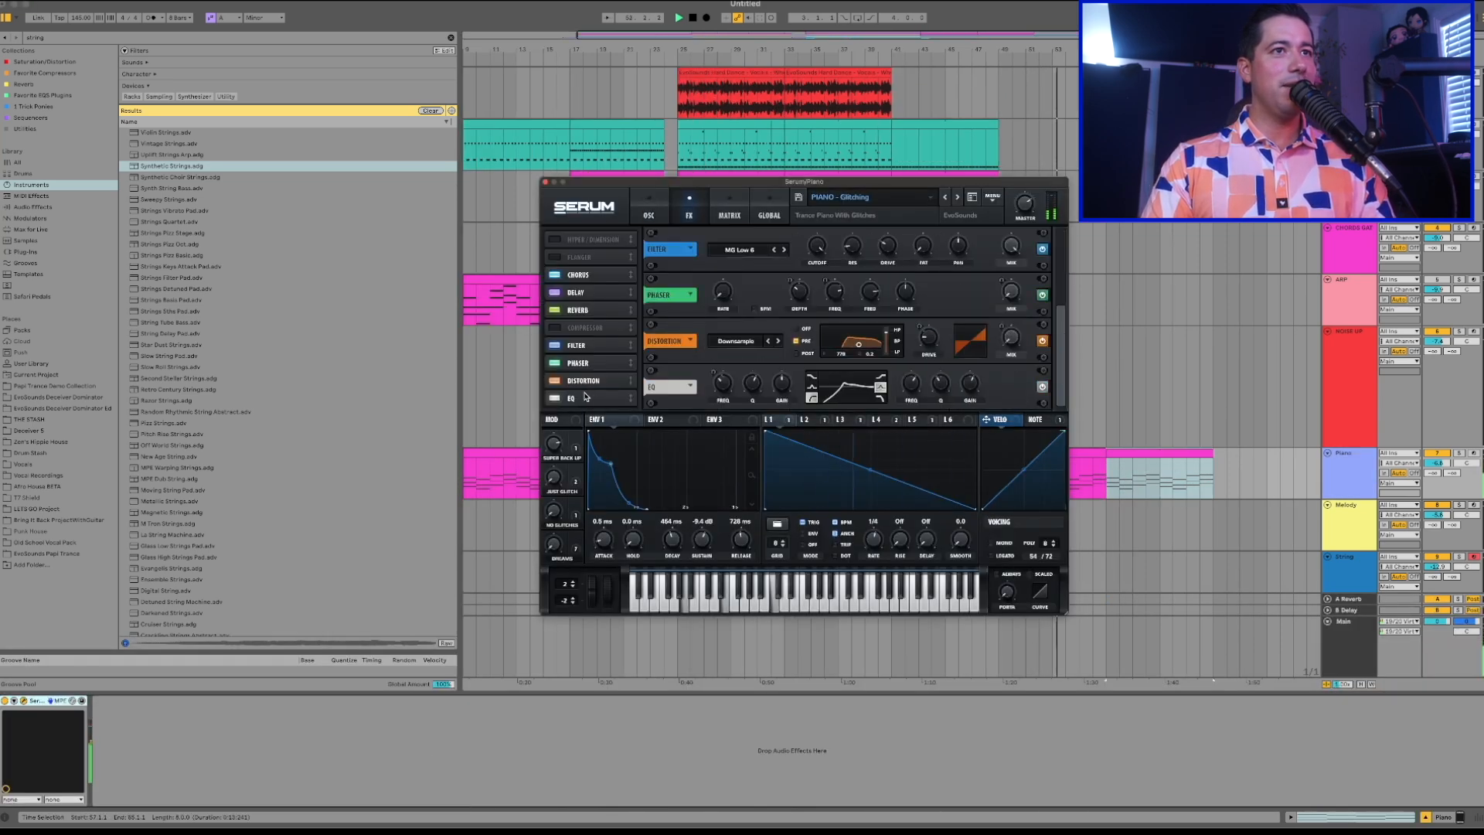
drag(718, 413, 720, 411)
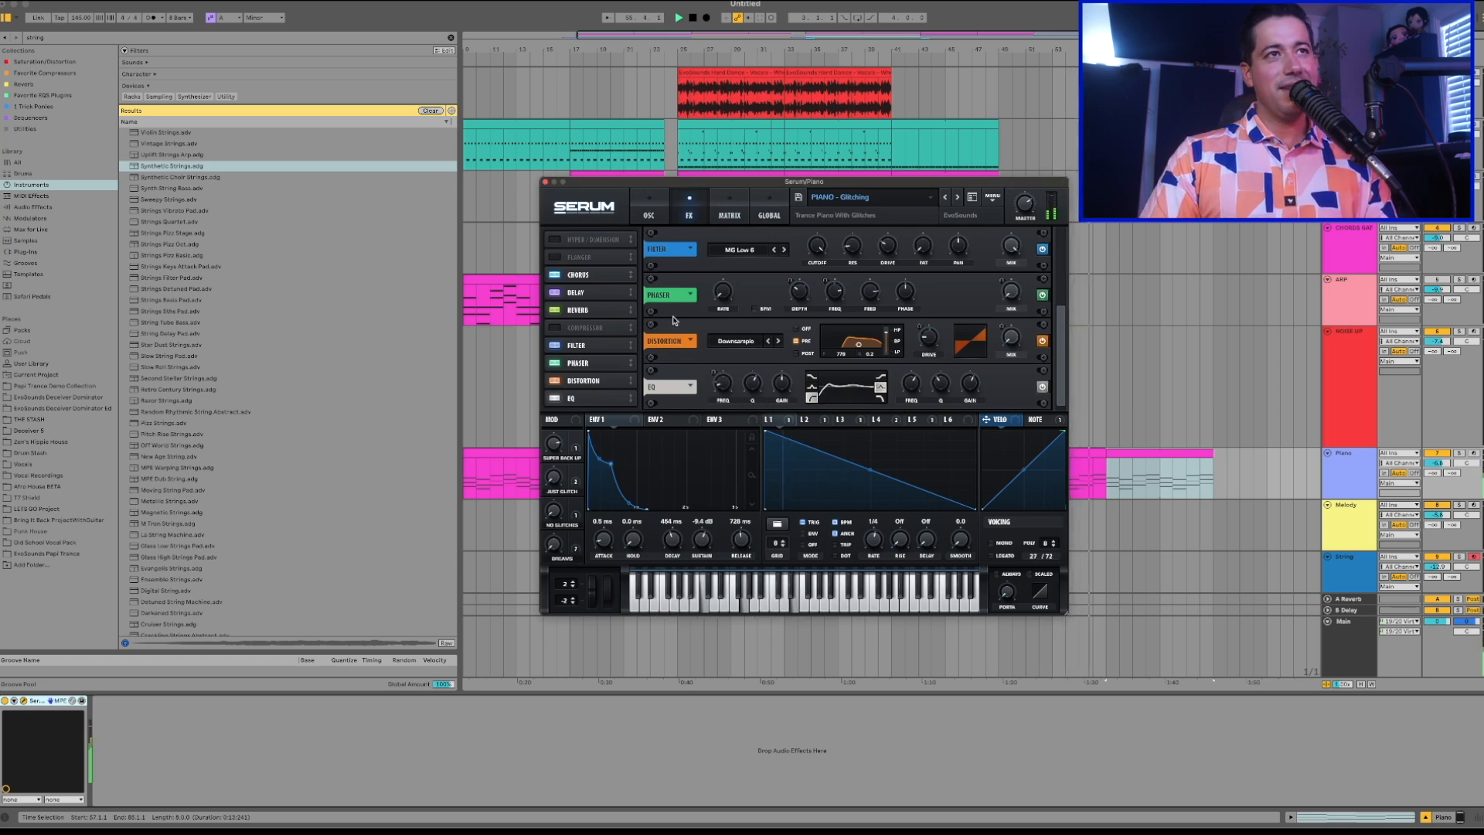
click(545, 182)
Stop playback and copy the first vocal harmonies clip on the Vocal track to bar 32.
scroll(1097, 497, left, 3)
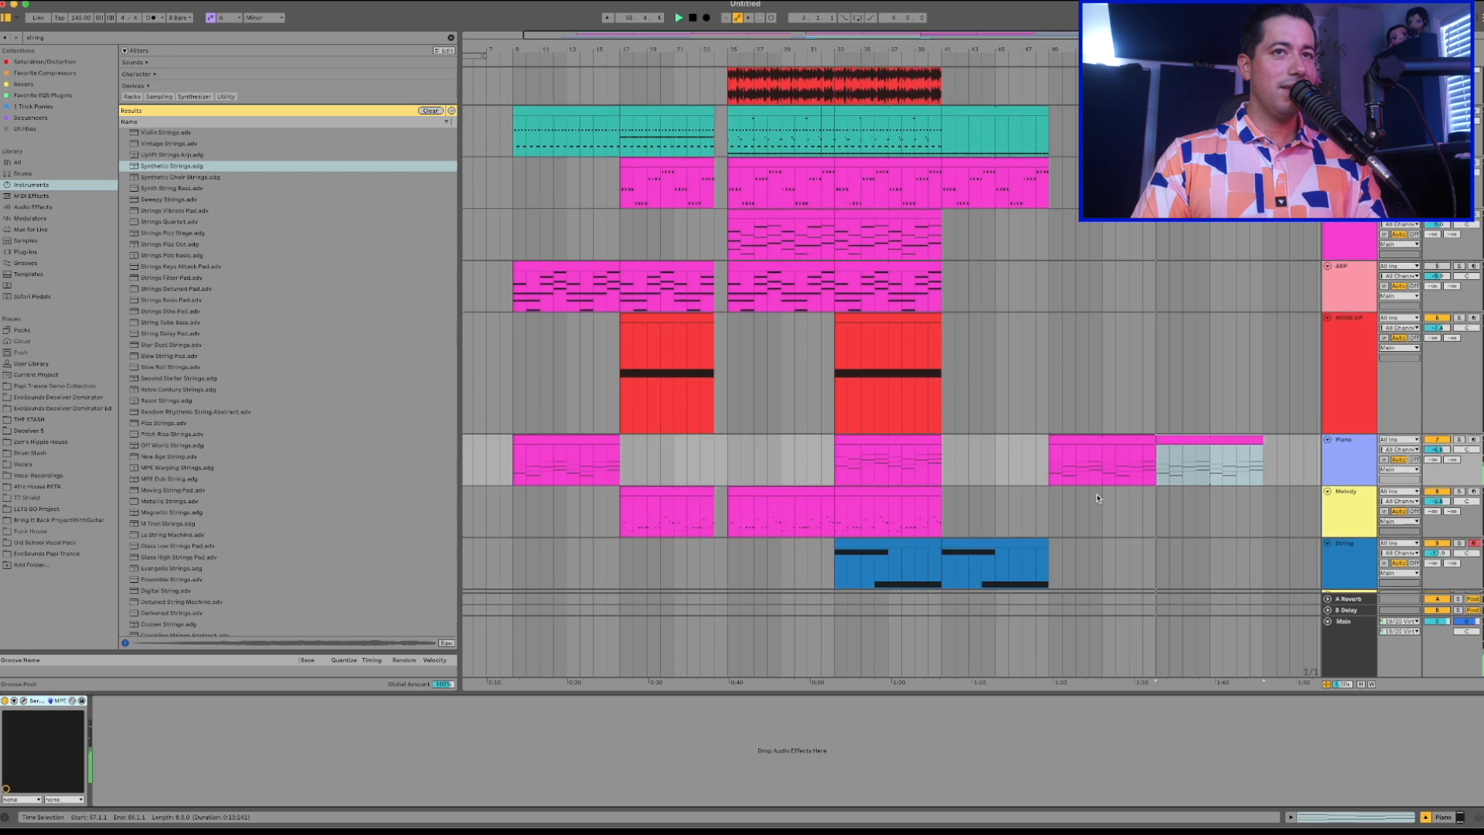
scroll(1091, 438, down, 2)
scroll(814, 453, down, 5)
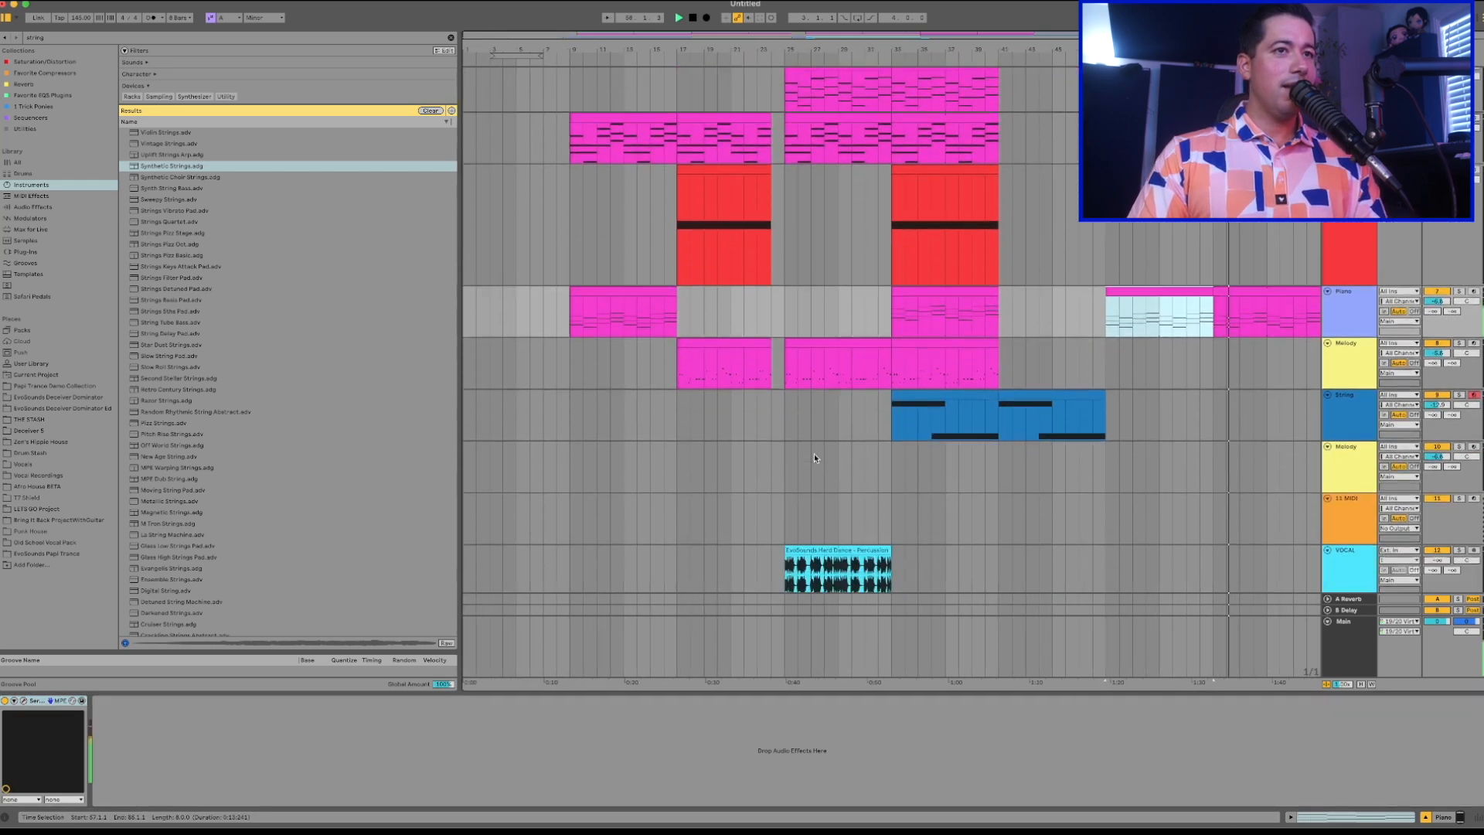
click(819, 354)
key(space)
click(600, 424)
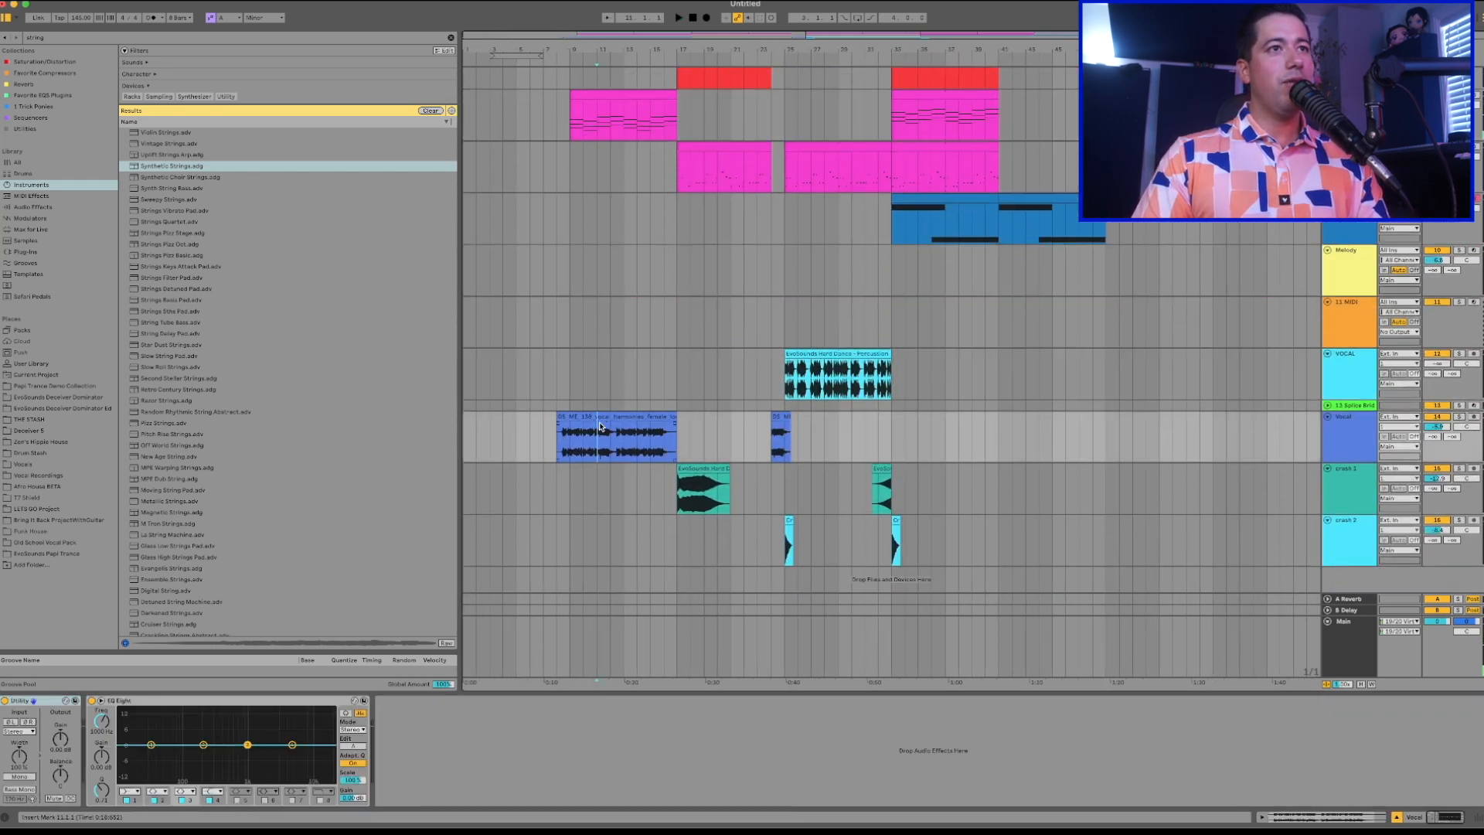
click(601, 417)
key(super+c)
click(885, 436)
key(super+v)
scroll(884, 436, up, 4)
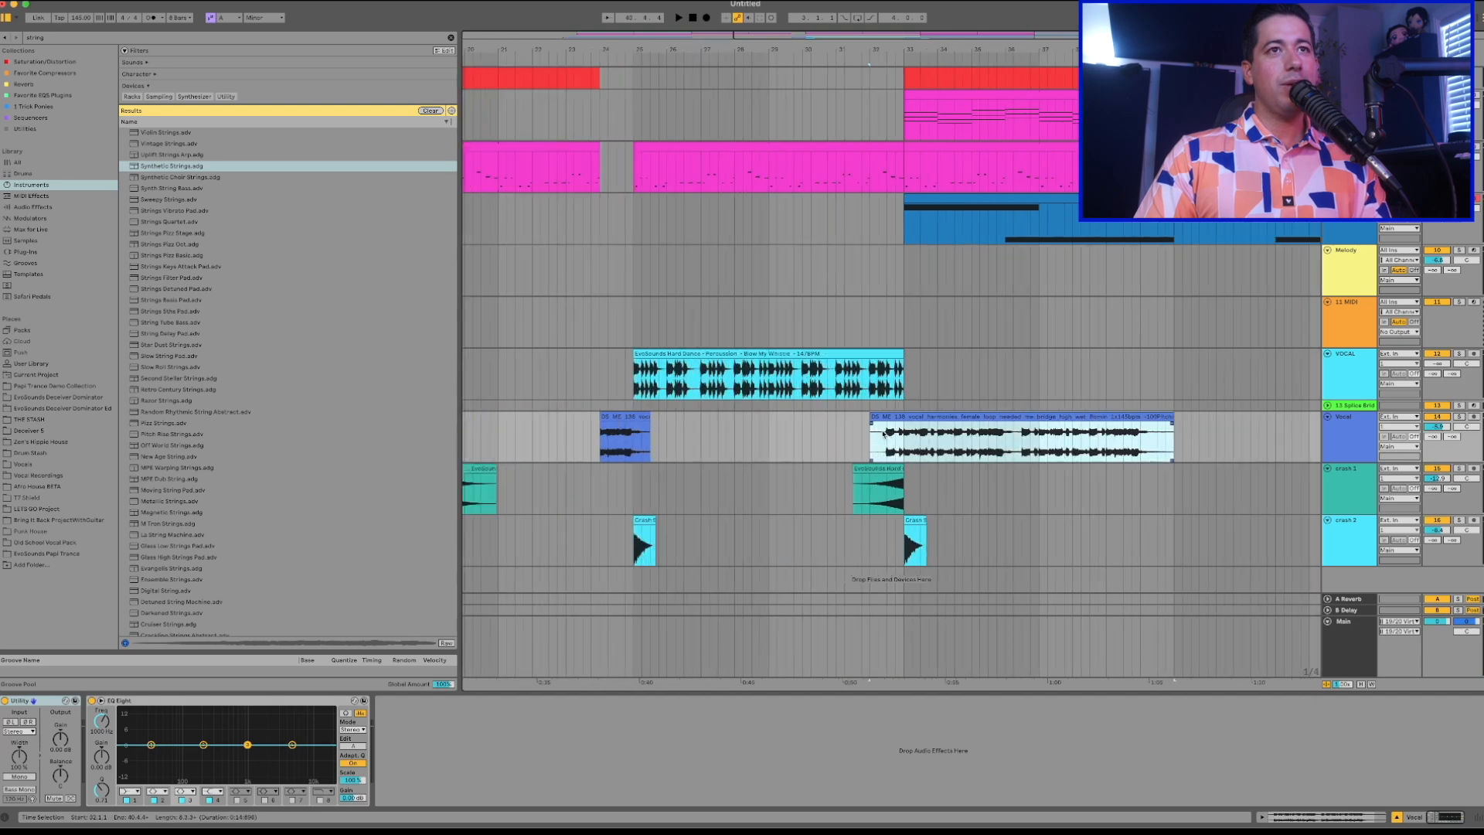
Audition the pasted vocal harmonies clip from bar 32 and examine its sample waveform.
click(870, 374)
key(space)
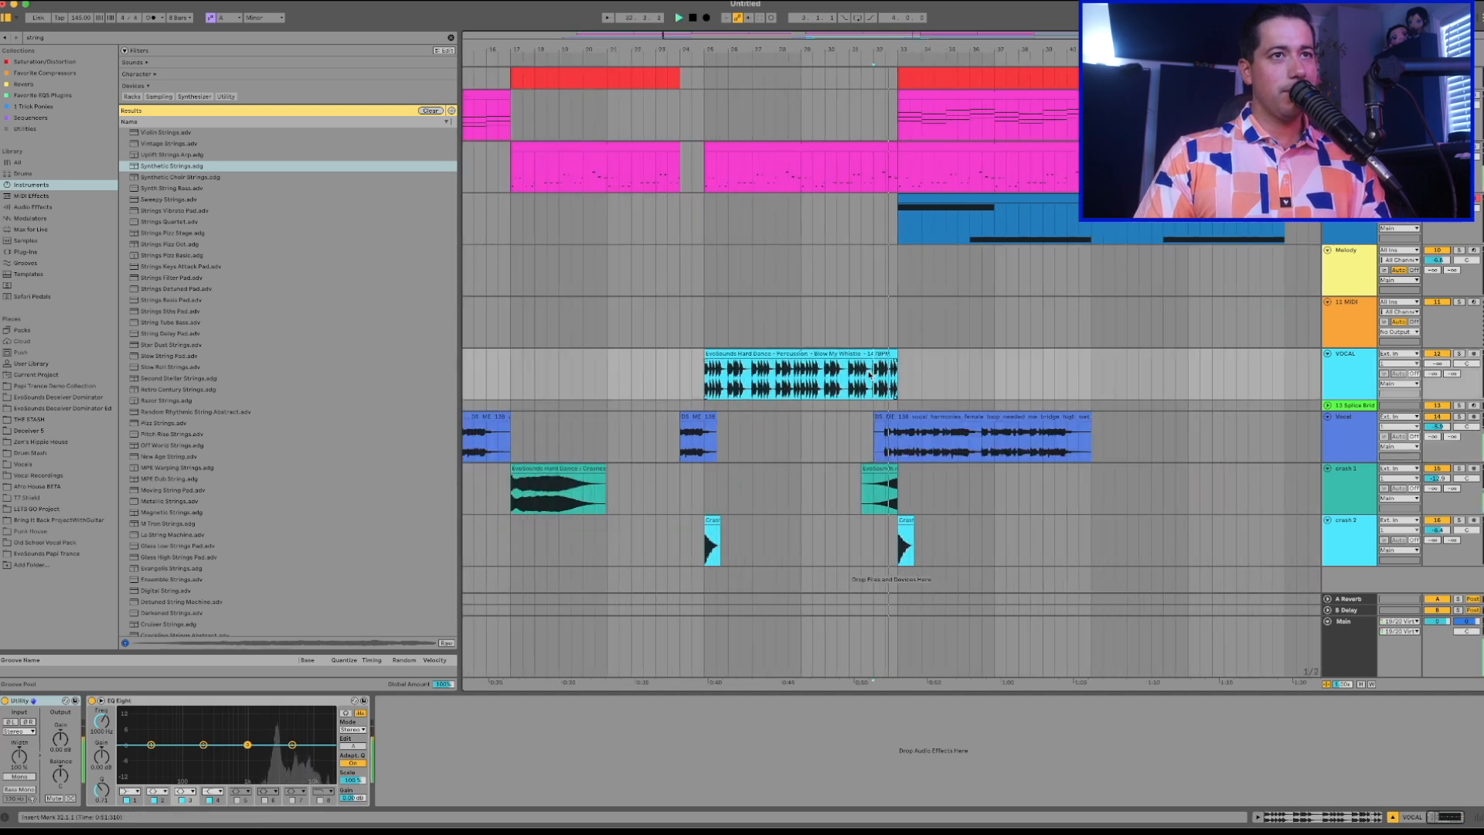
click(911, 416)
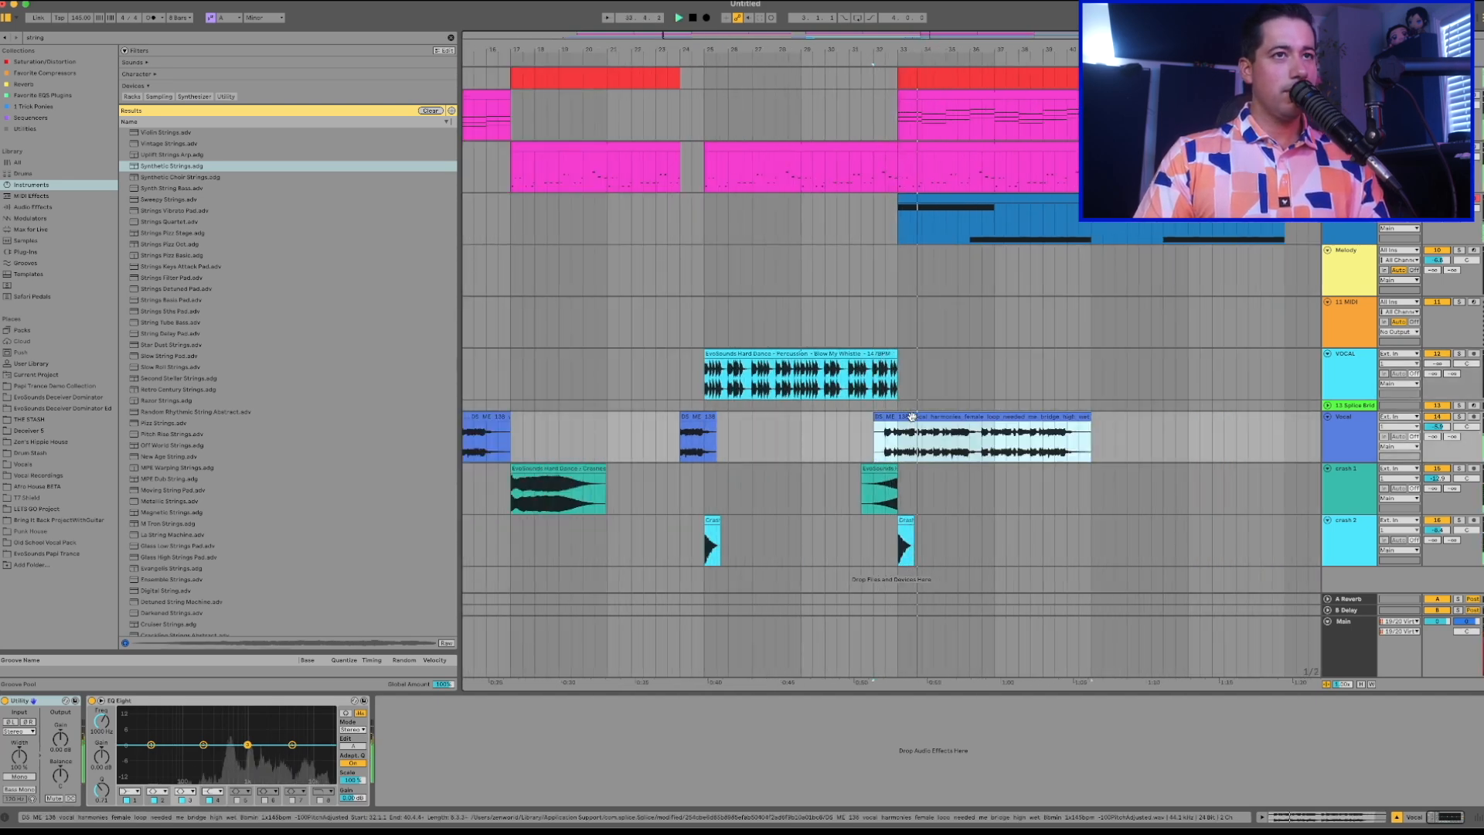
double_click(912, 417)
scroll(941, 455, down, 1)
scroll(940, 454, up, 3)
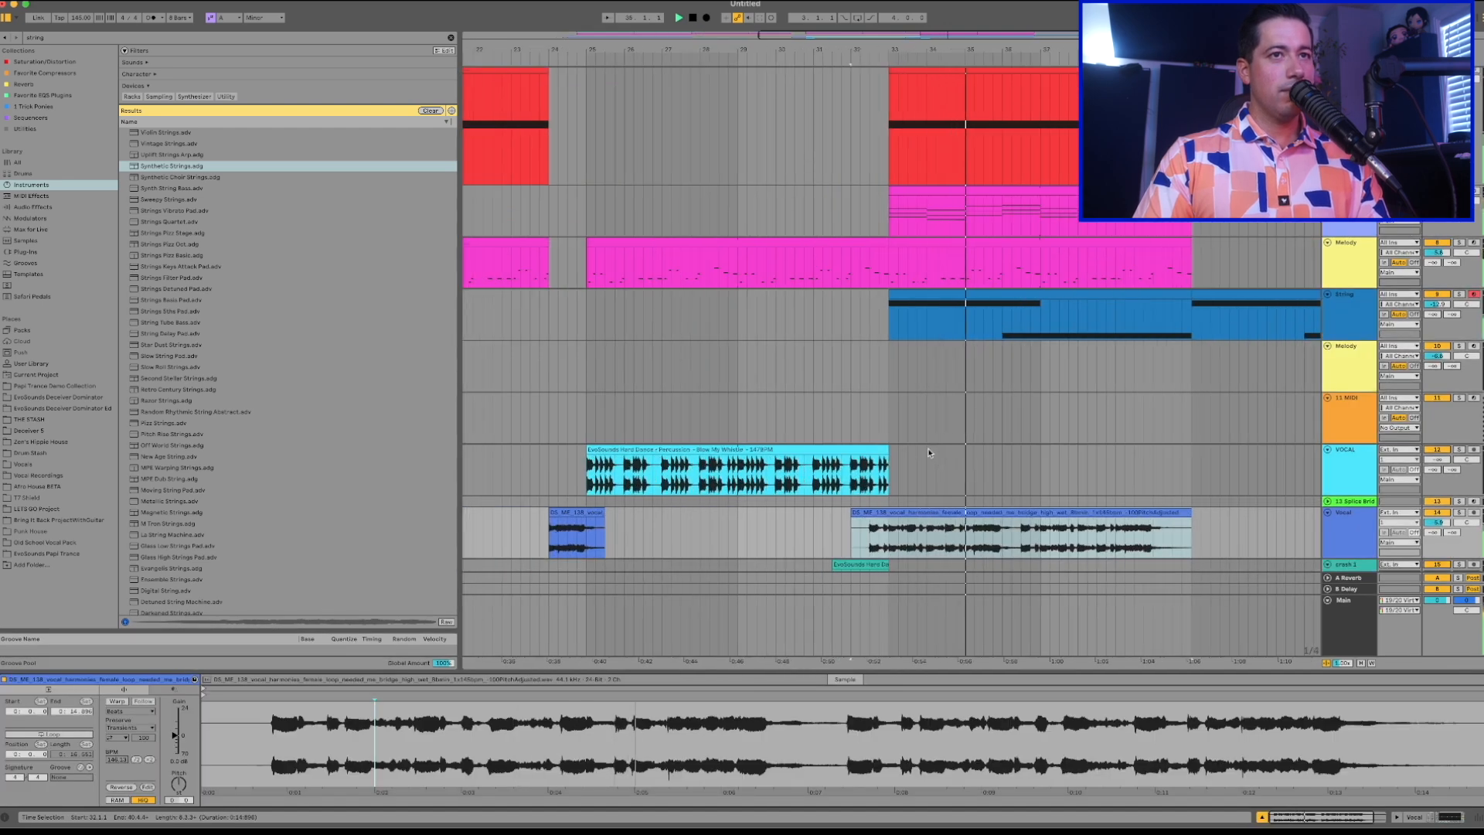
scroll(935, 454, down, 1)
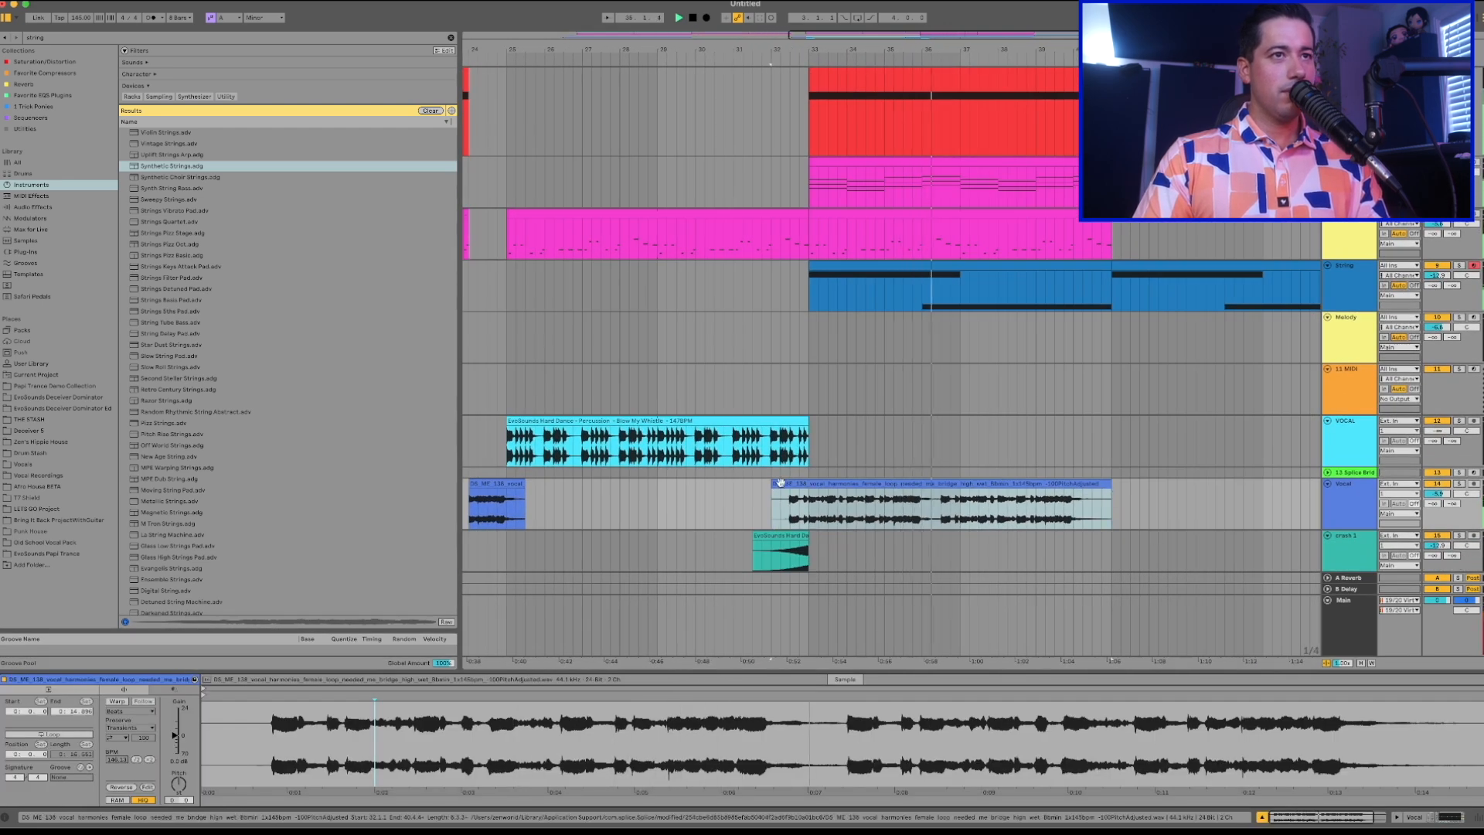
scroll(962, 487, right, 2)
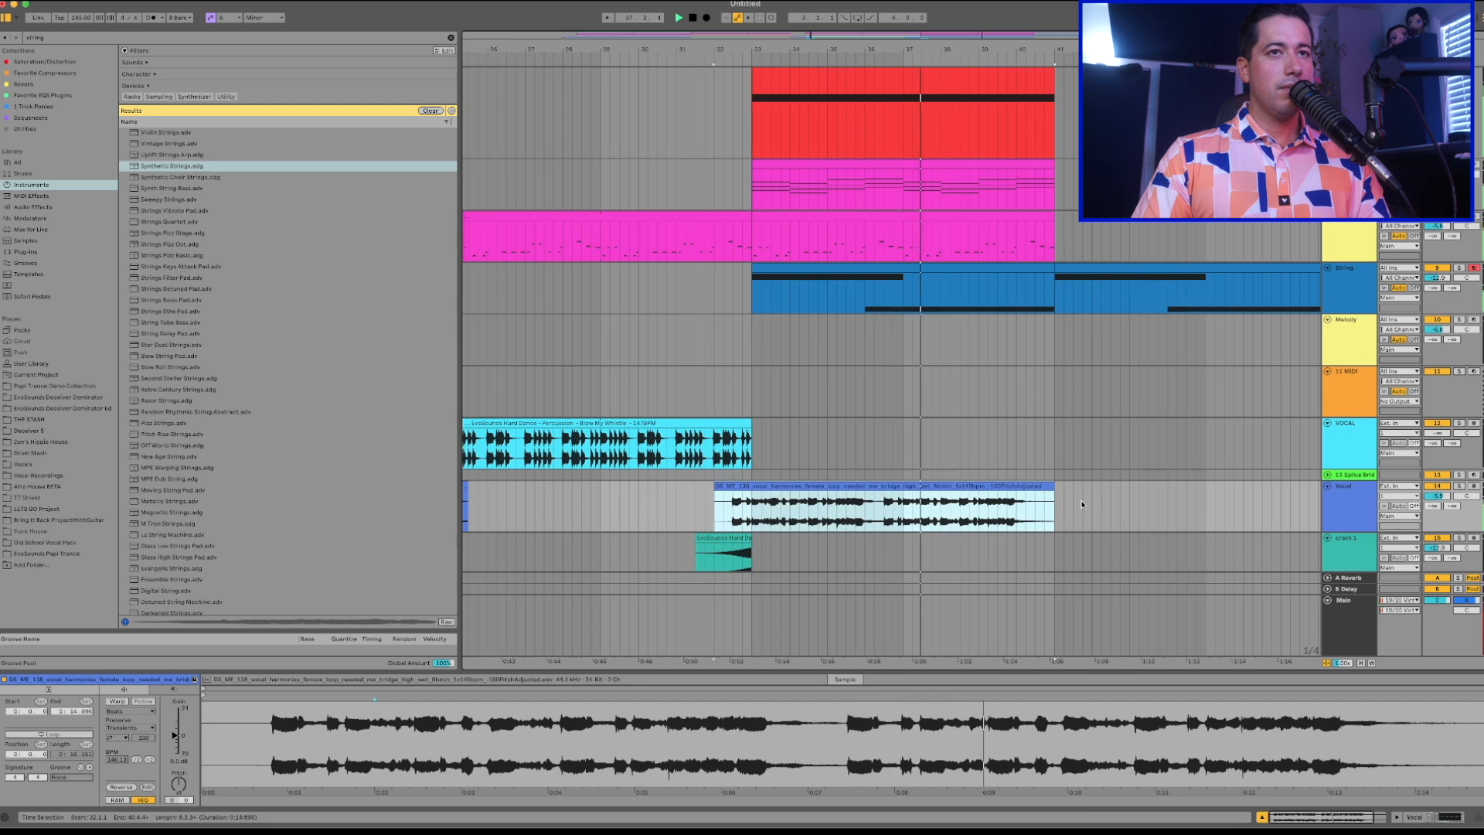
Duplicate the vocal harmonies clip, shift the copy slightly earlier around bar 41, and lower the Vocal track's volume.
key(super+d)
drag(1032, 486, 1019, 489)
drag(1436, 496, 1436, 509)
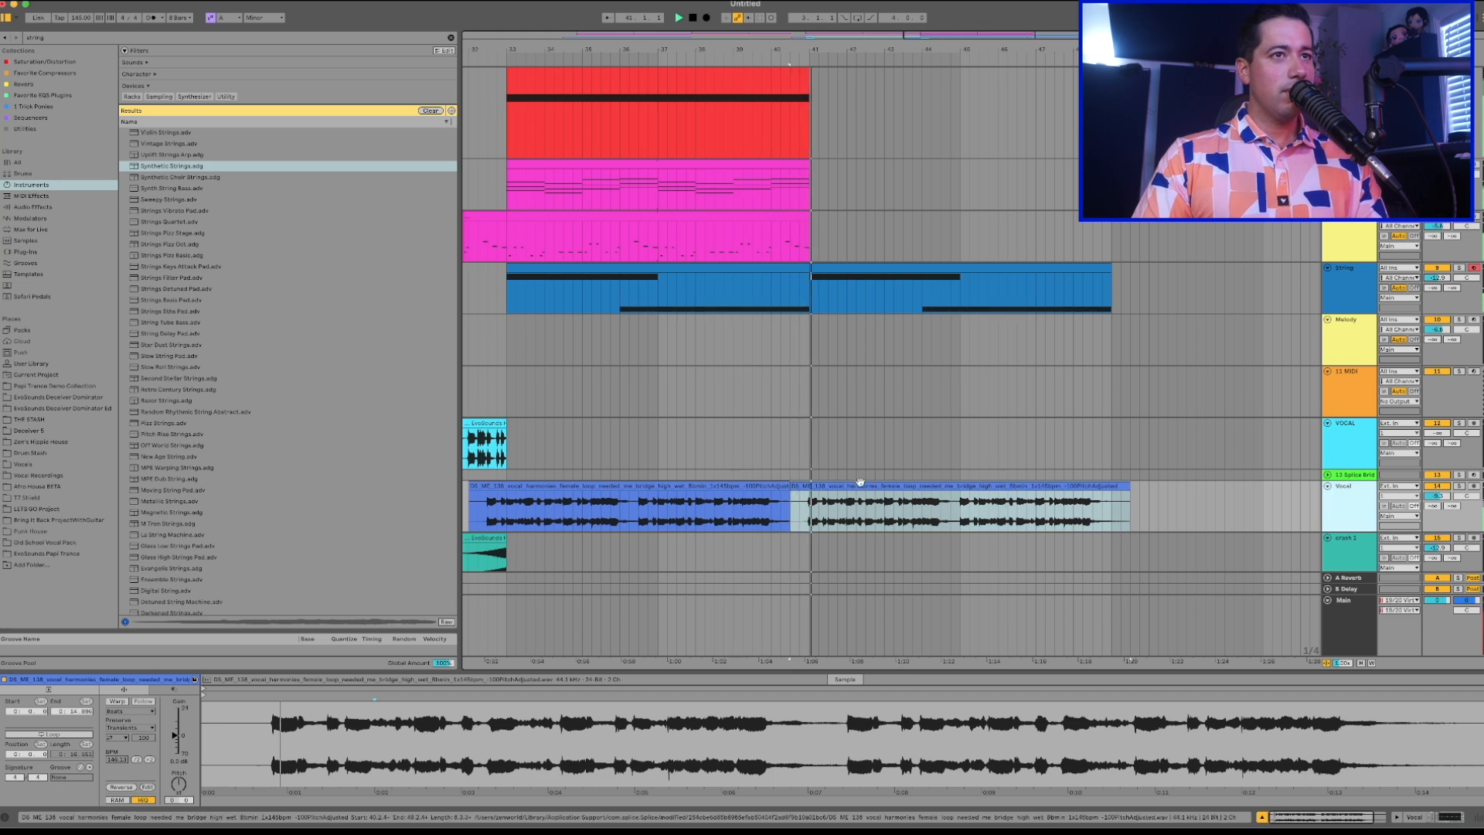
Replace the second vocal harmonies clip with a fresh duplicate of the shortened first one.
drag(791, 486, 811, 486)
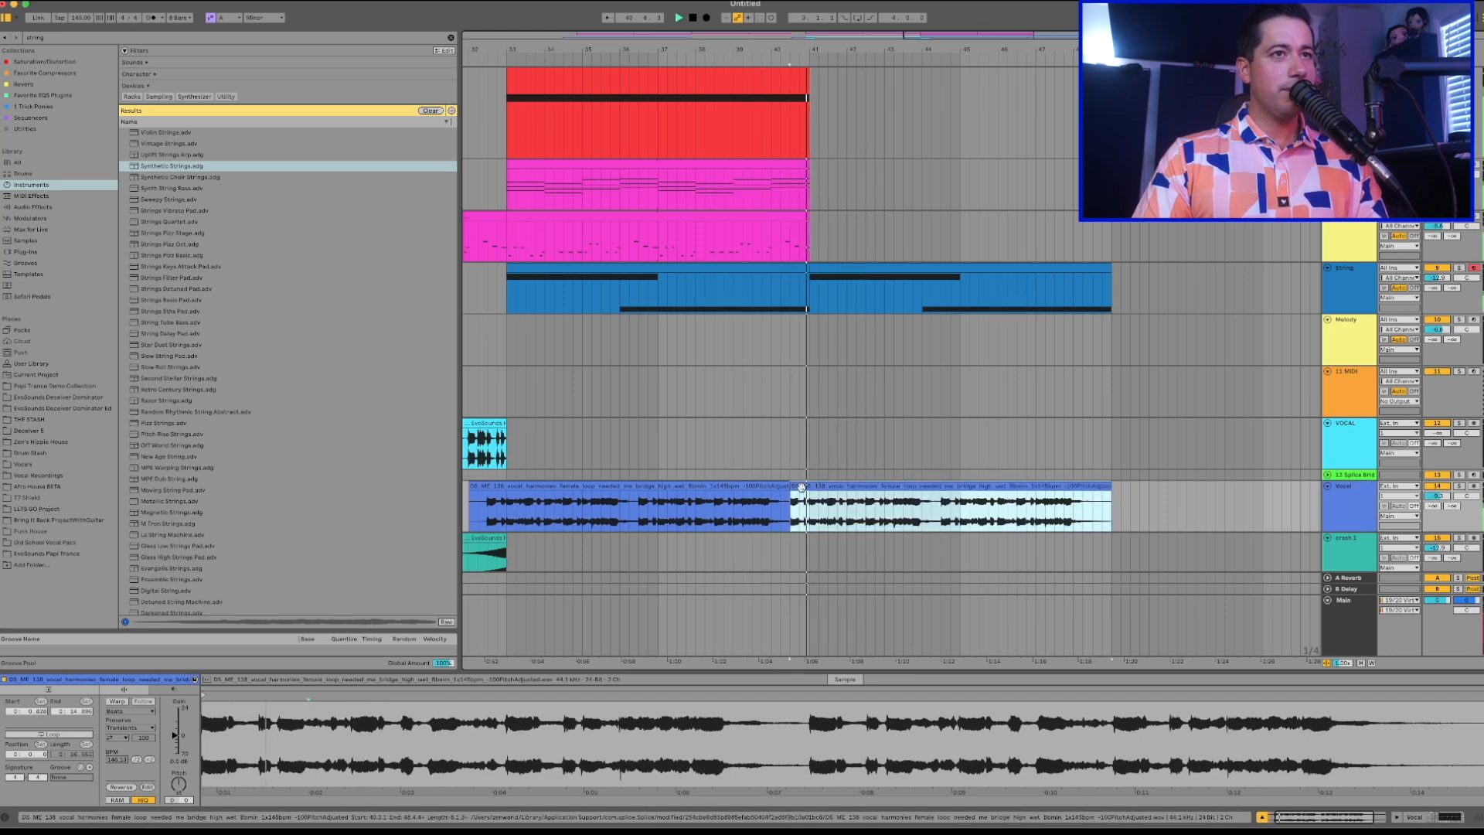
click(603, 485)
key(super+d)
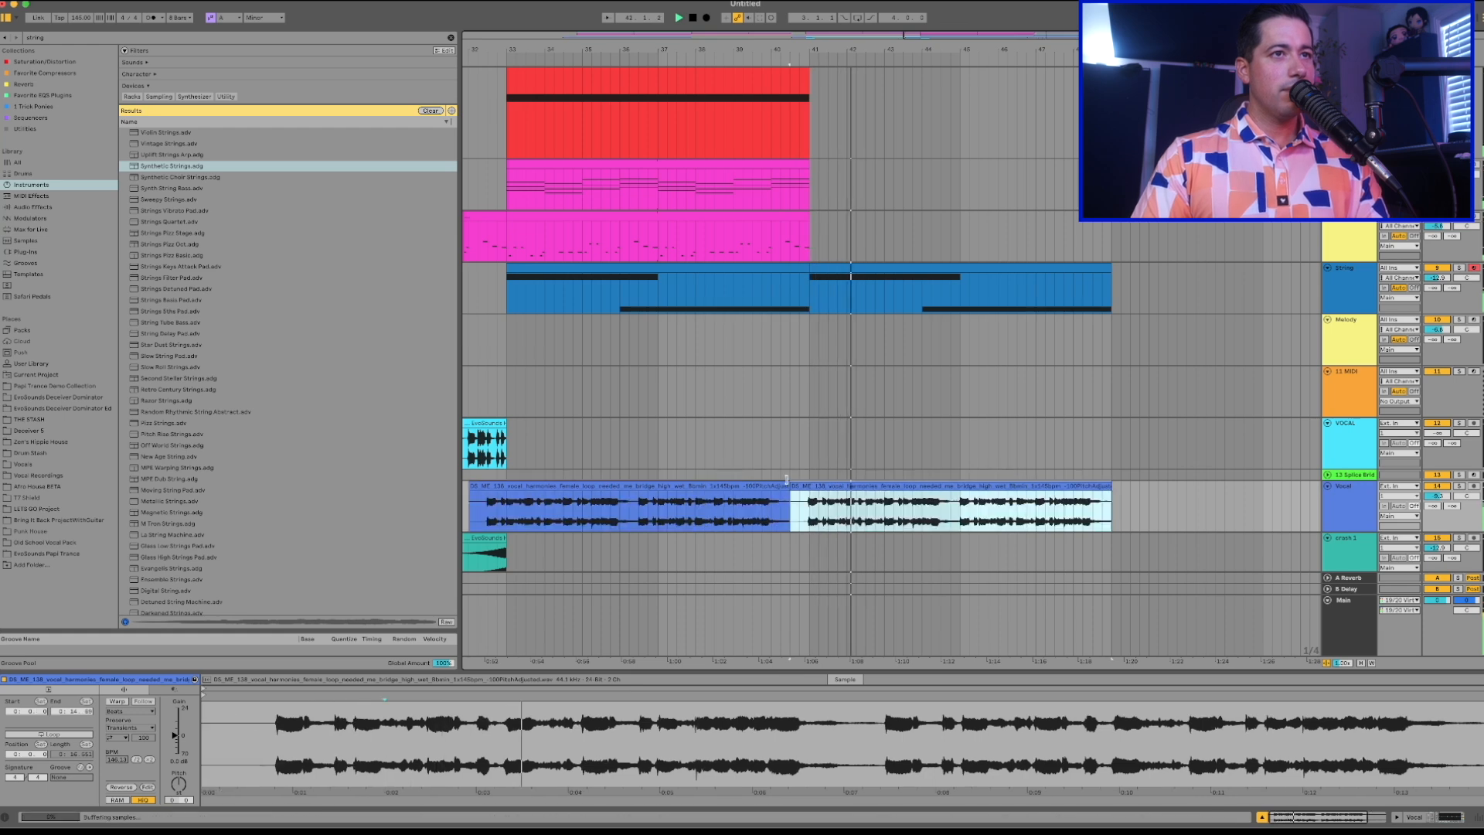
Cut the second vocal harmonies clip down to two short phrases, around bars 43 and 47.
drag(817, 485, 1036, 502)
click(724, 504)
key(space)
key(space)
click(942, 501)
click(1318, 497)
click(1345, 499)
scroll(1082, 468, down, 3)
drag(1045, 408, 1060, 402)
scroll(1060, 403, up, 3)
scroll(1059, 402, right, 3)
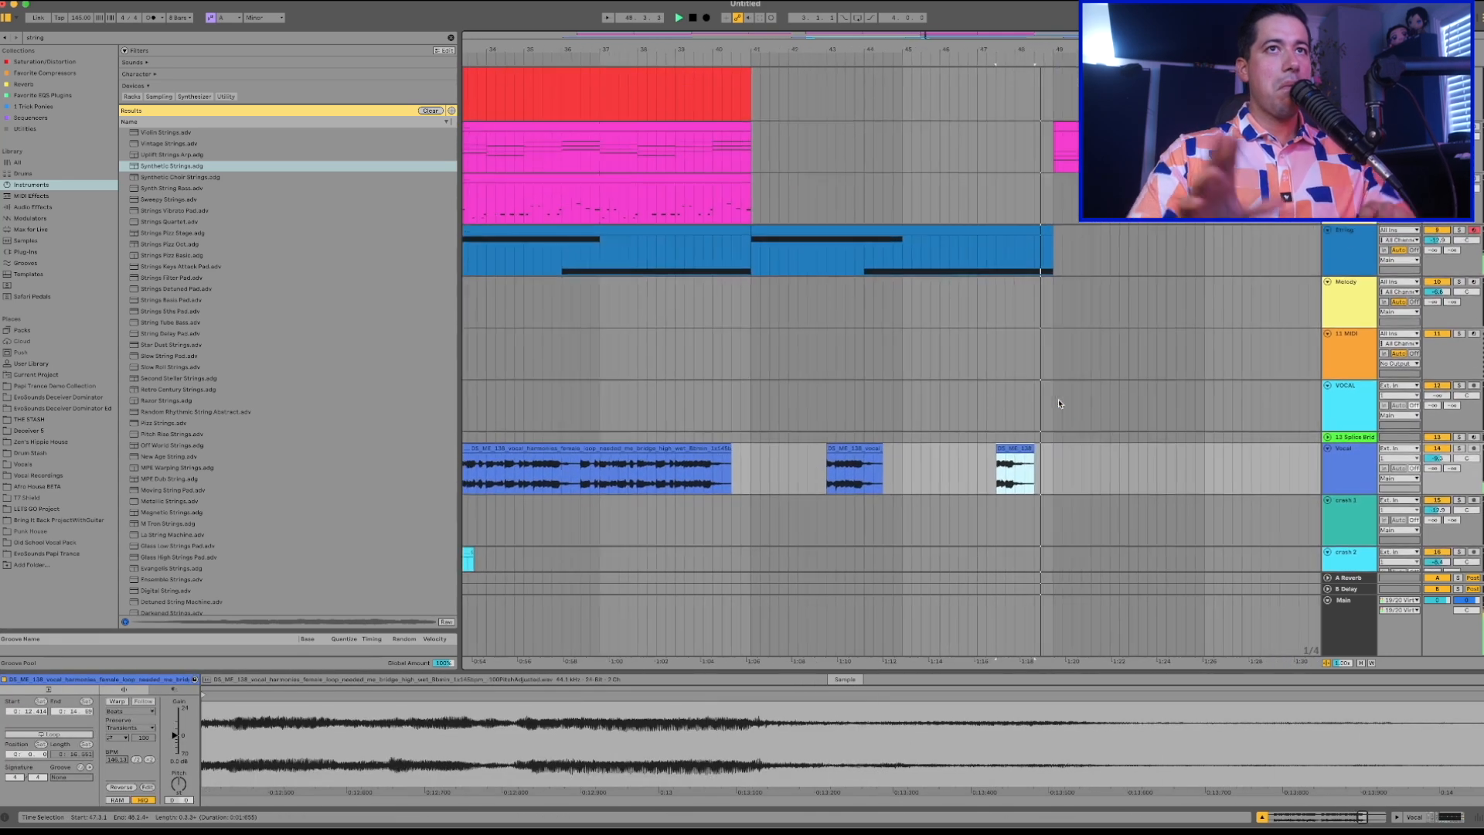
Copy the ARP clip from bars 33 to 41 to bar 49 and play it back.
scroll(1017, 360, up, 5)
scroll(1017, 360, left, 5)
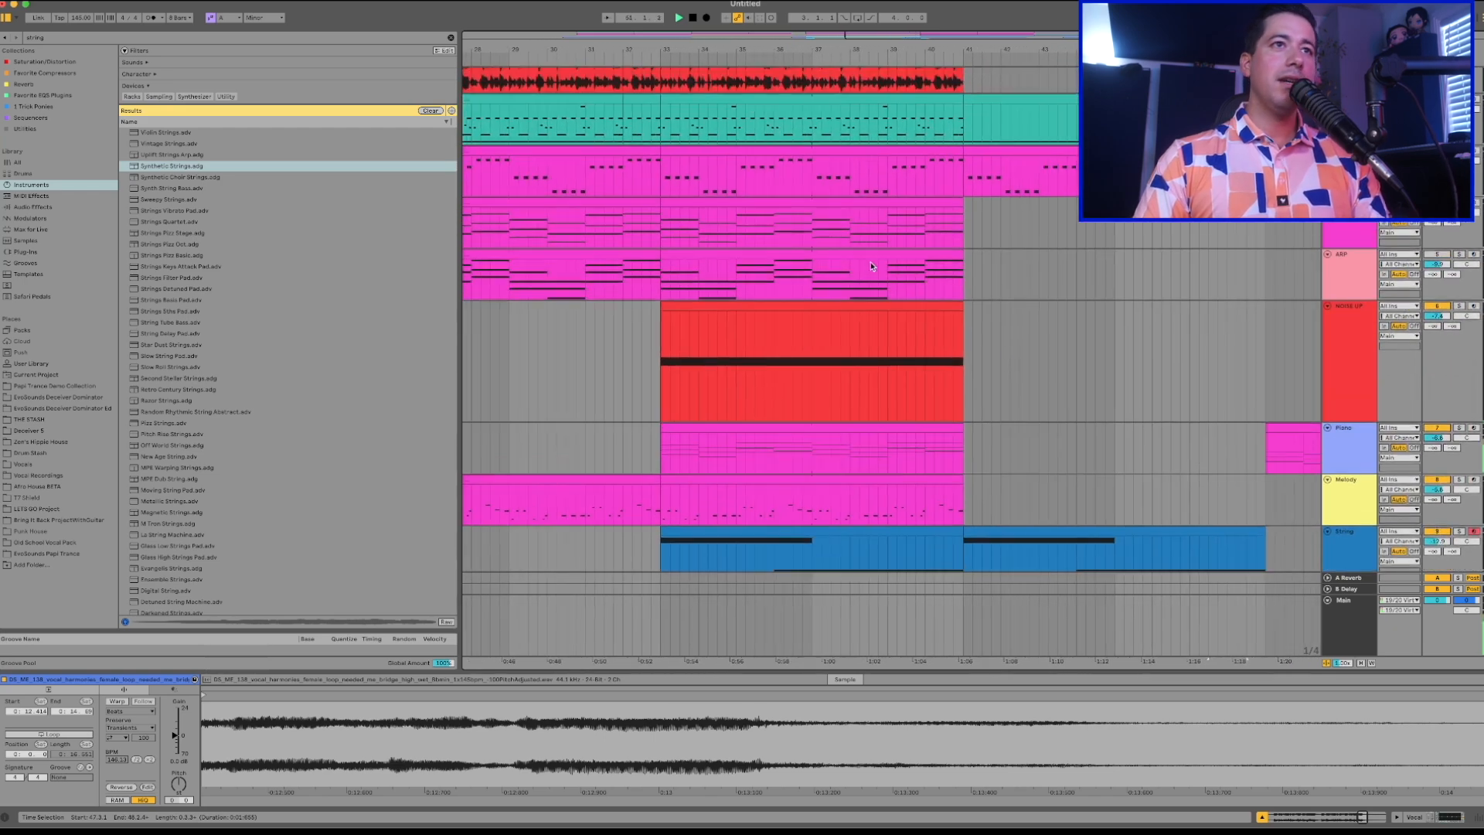
click(862, 254)
key(space)
scroll(863, 254, right, 4)
key(ctrl+x)
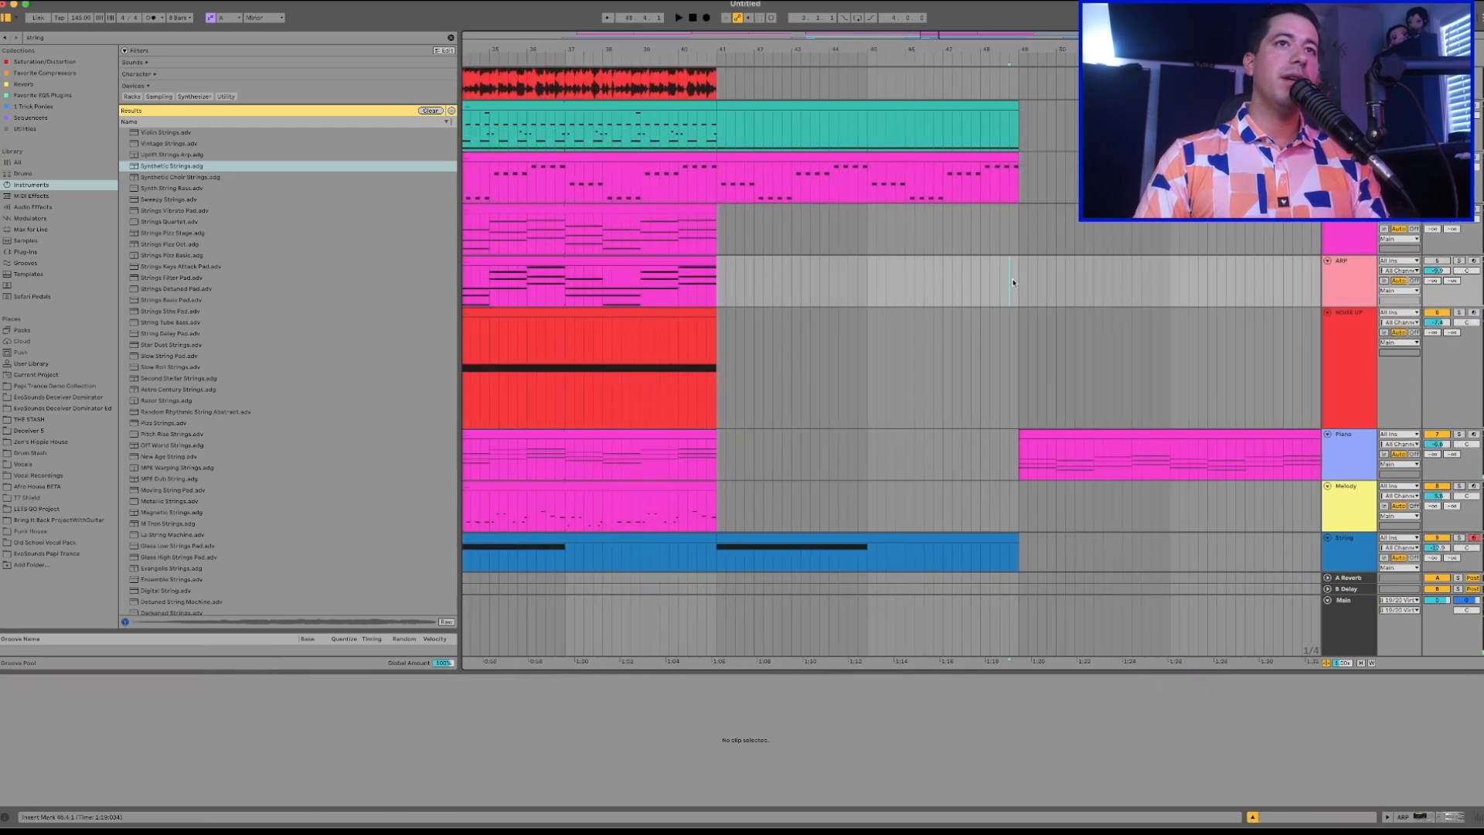
click(1003, 287)
key(ctrl+v)
key(space)
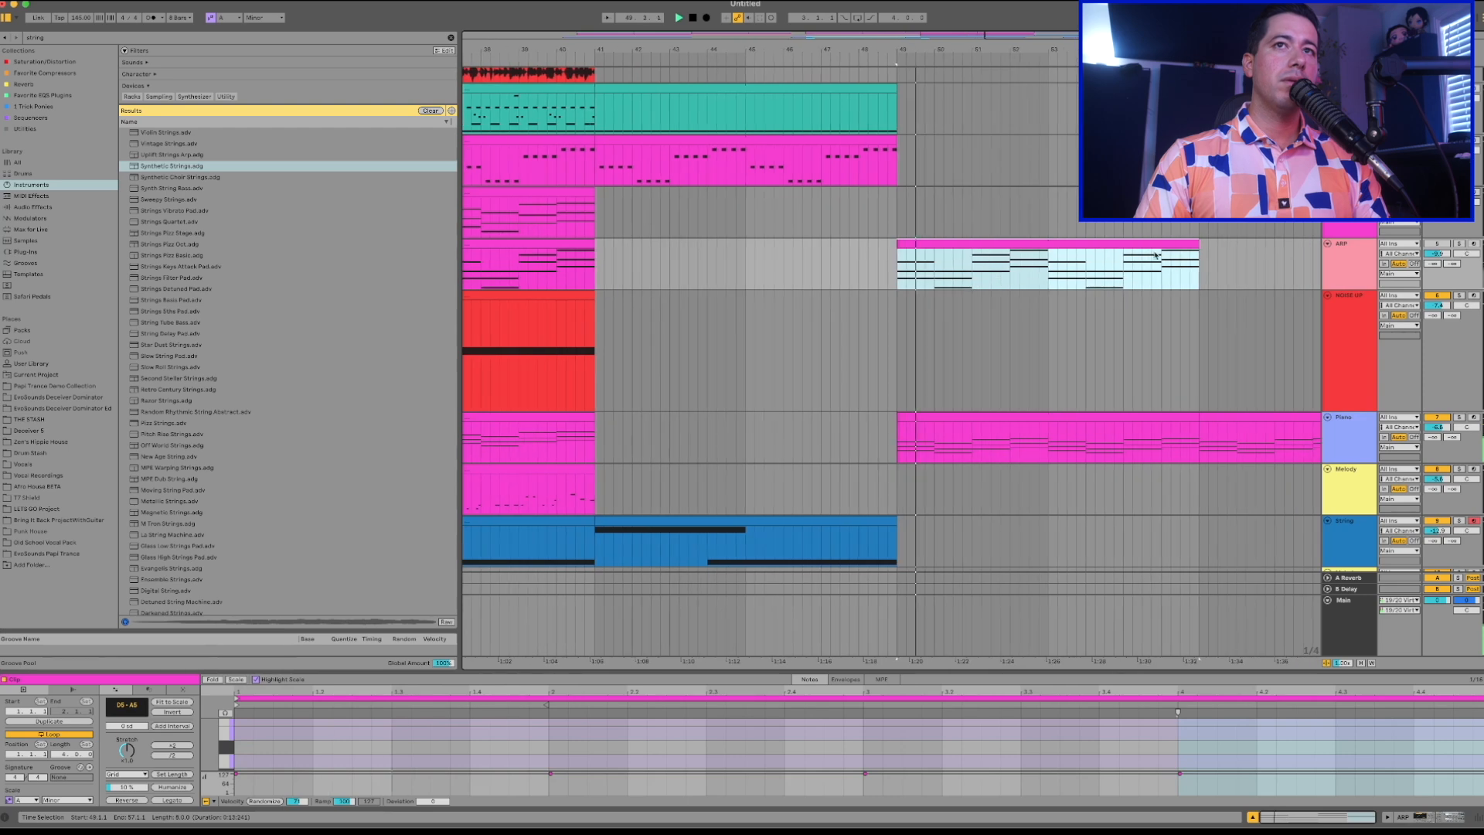
Lower the ARP track's volume and deactivate its clips from bar 25 to bar 41.
click(1435, 245)
drag(1435, 253, 1435, 264)
key(x)
click(854, 248)
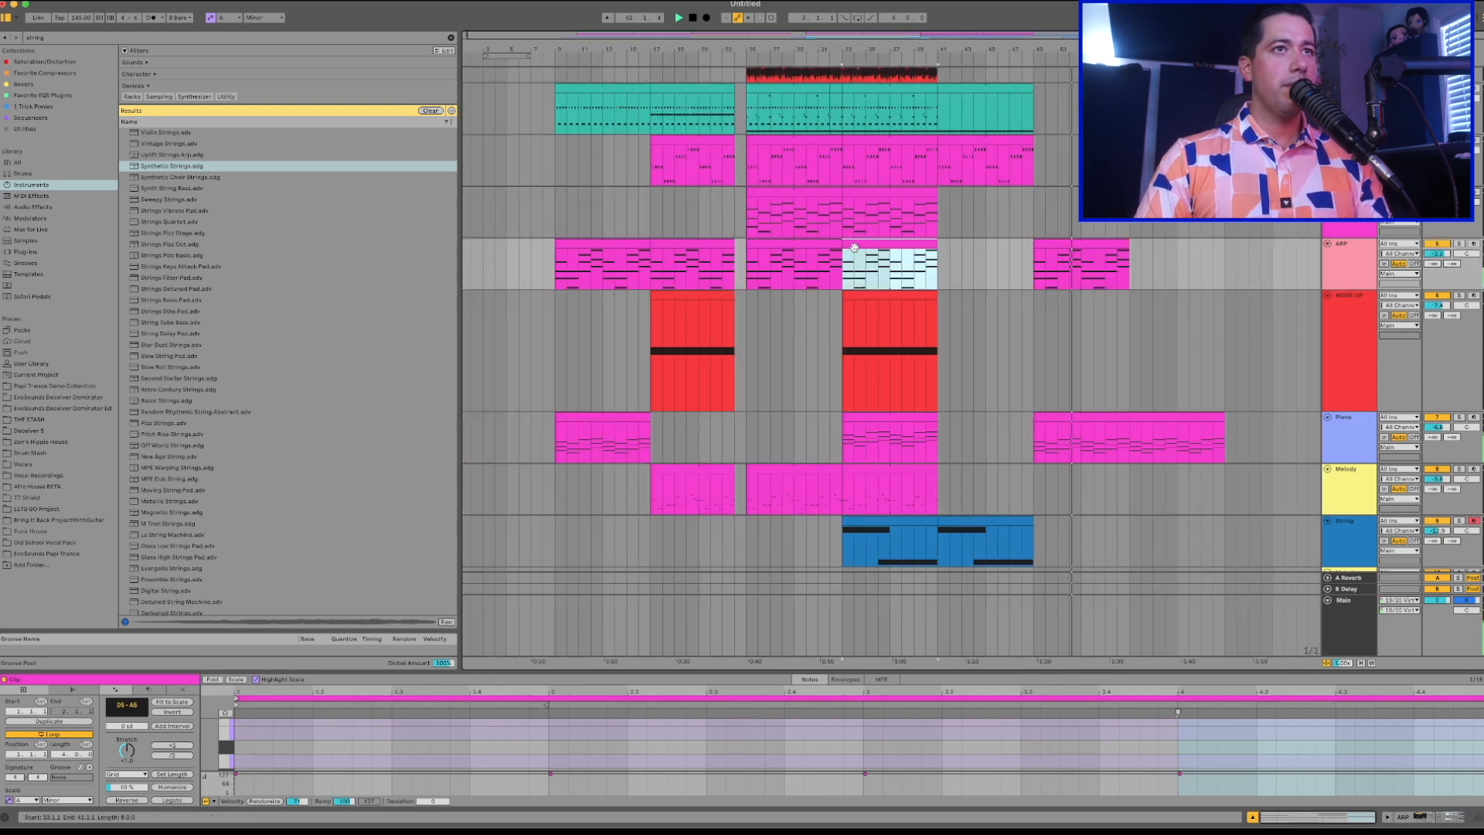
shift+click(821, 245)
key(0)
Duplicate the String clip that starts at bar 41 so the copy fills bars 49 to 57.
scroll(912, 292, down, 4)
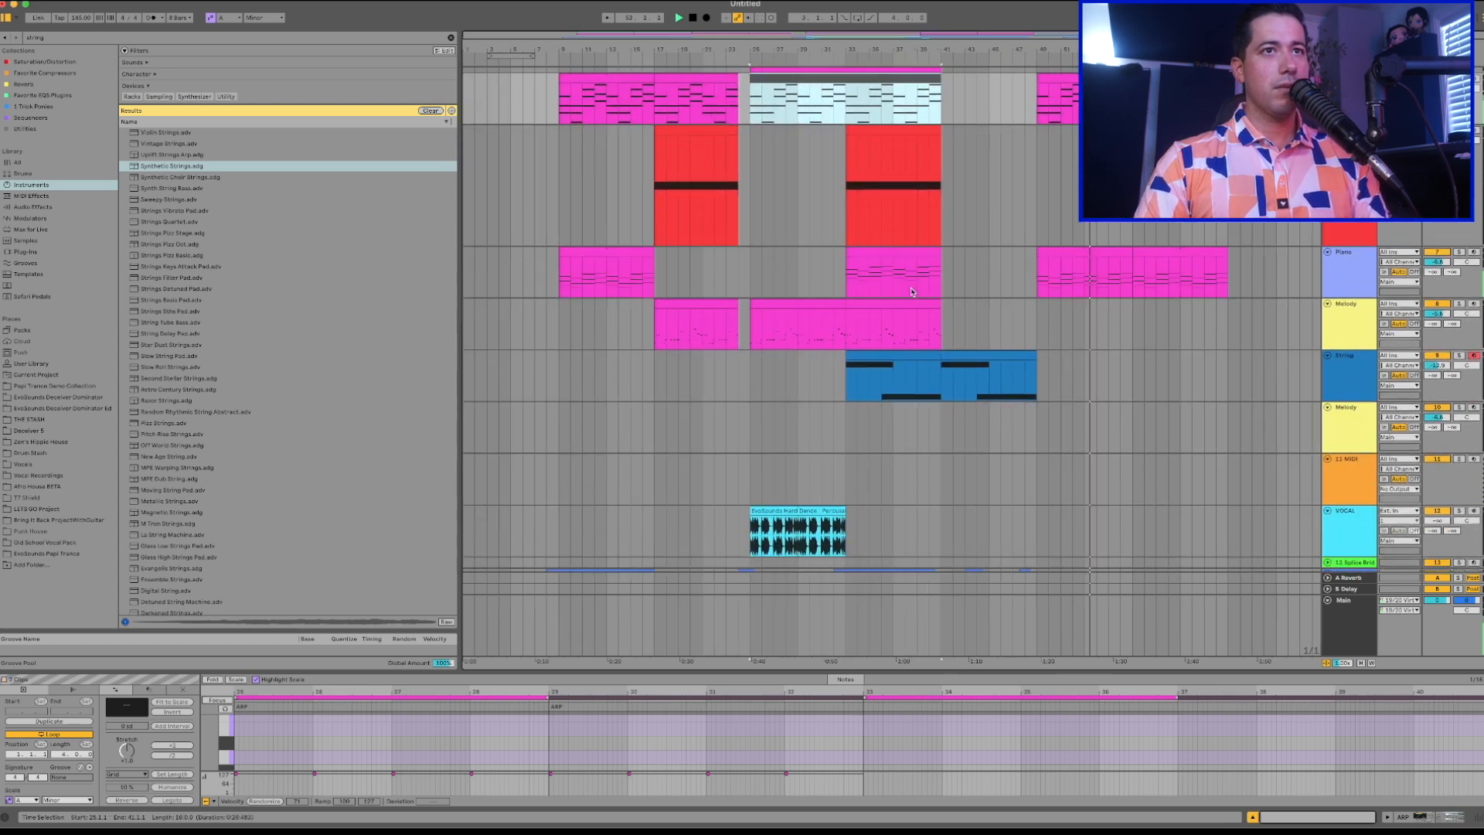
scroll(999, 336, up, 3)
scroll(1000, 336, right, 3)
click(940, 354)
key(super+d)
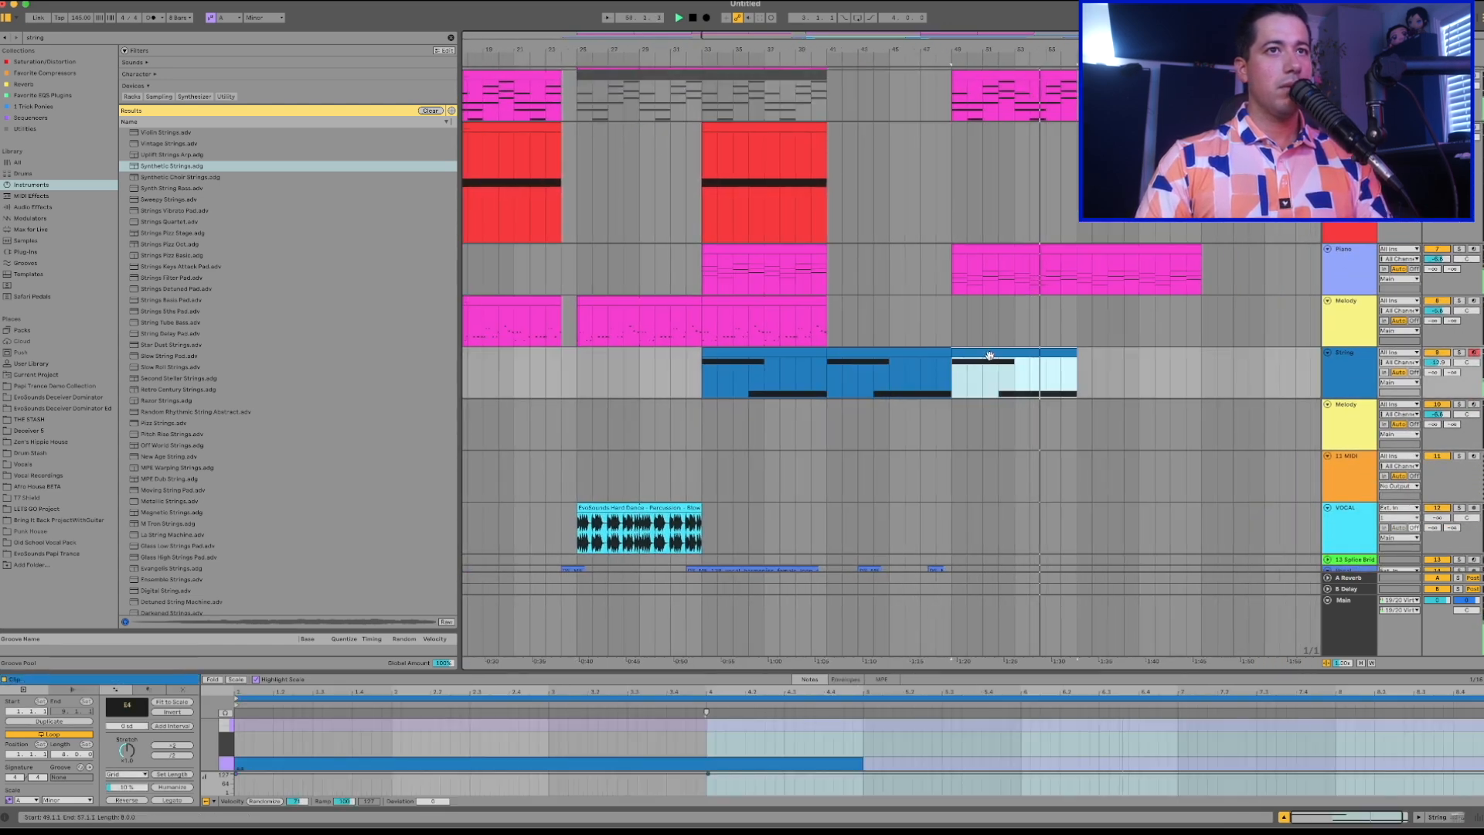
In the new String clip, delete the second note, hold A4 for the whole clip, and repeat the clip up to bar 65.
double_click(989, 356)
drag(666, 671, 541, 474)
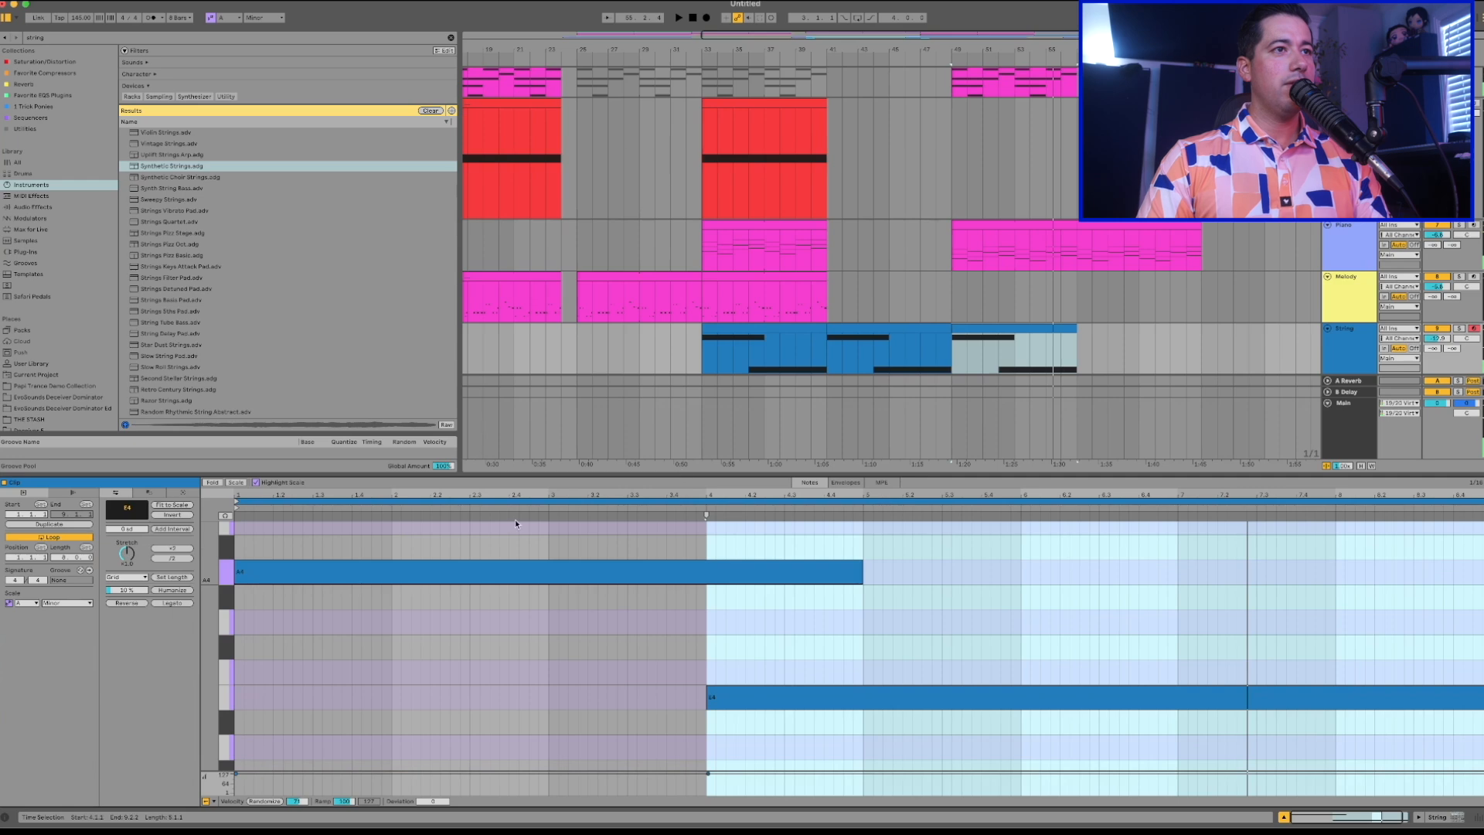
double_click(787, 693)
key(space)
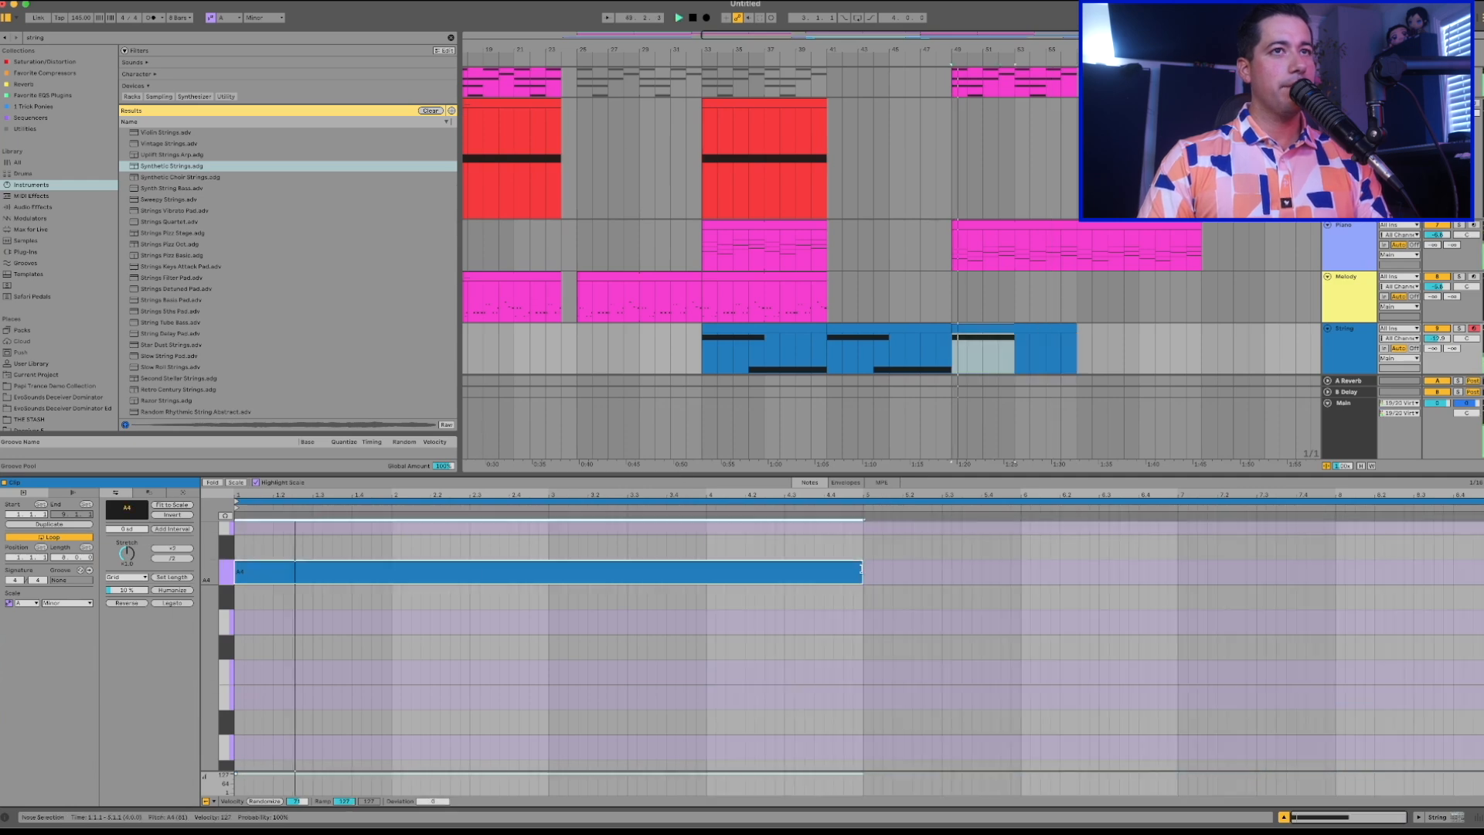
drag(863, 571, 1483, 571)
drag(1082, 347, 1204, 348)
Find the Echo audio effect in the browser and add it to the Vocal track.
scroll(1019, 243, down, 3)
scroll(1019, 244, down, 2)
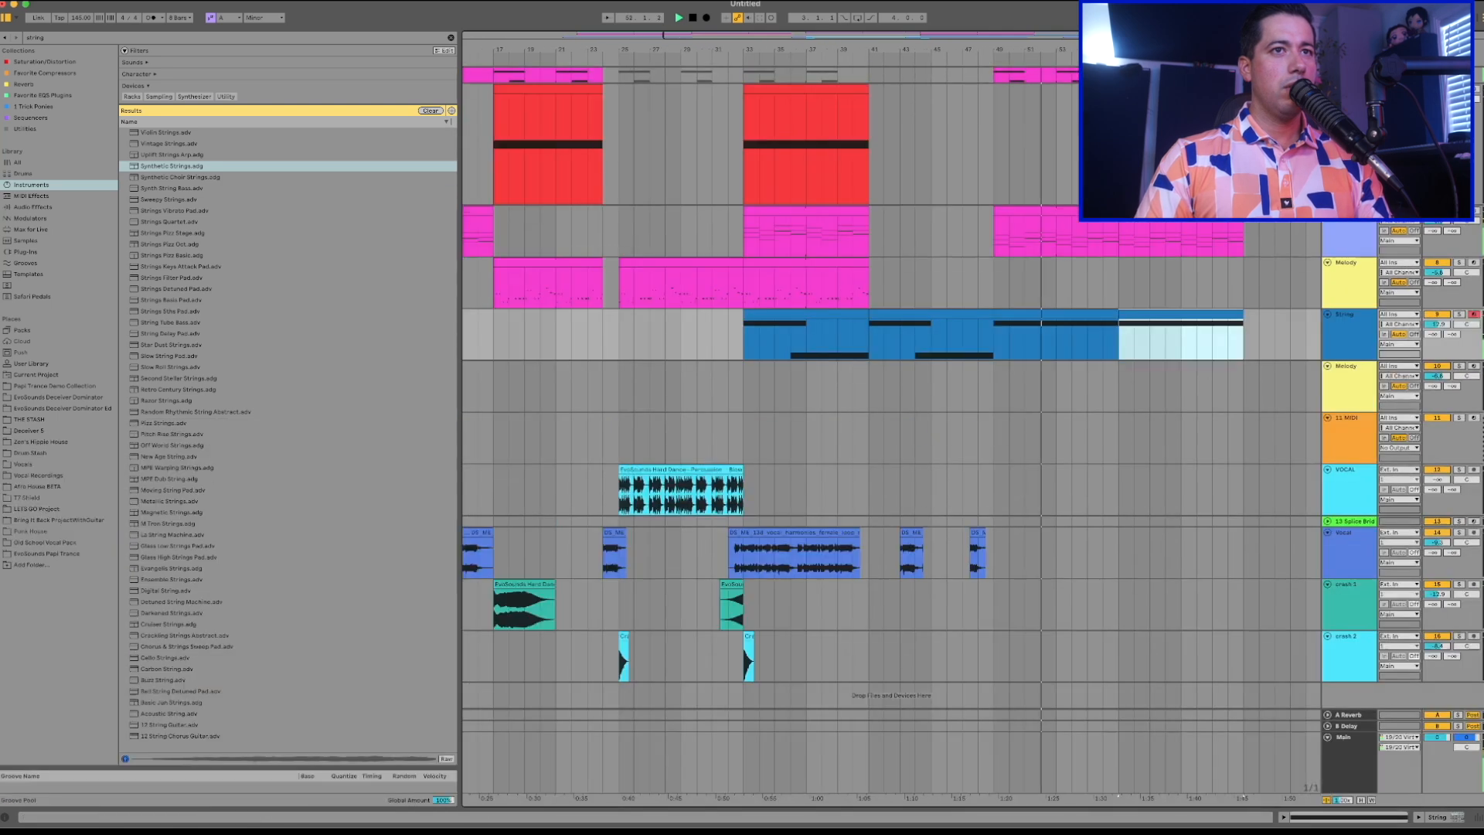
drag(968, 475, 969, 804)
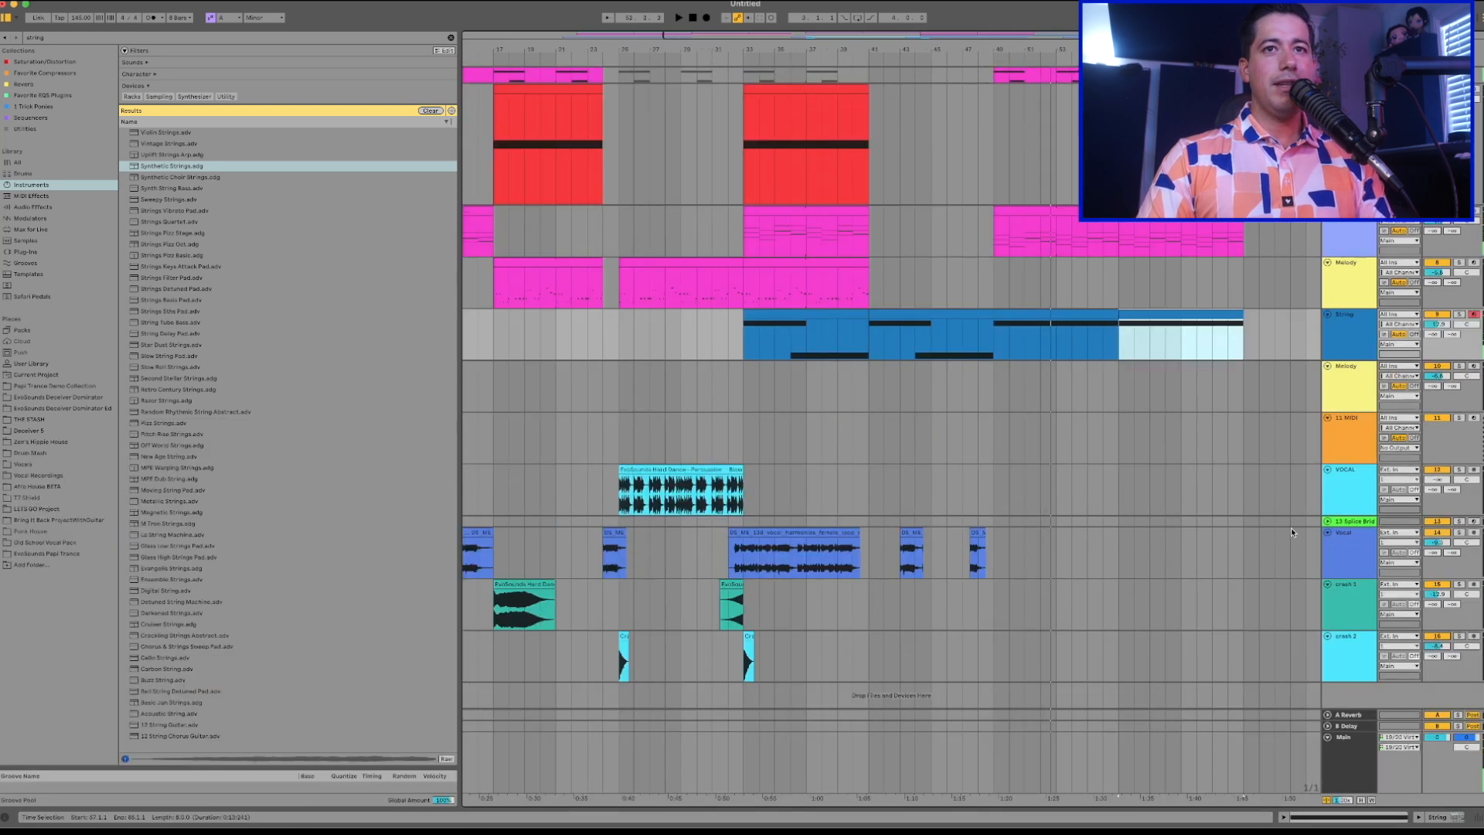
double_click(1346, 550)
key(ctrl+f)
text(echo)
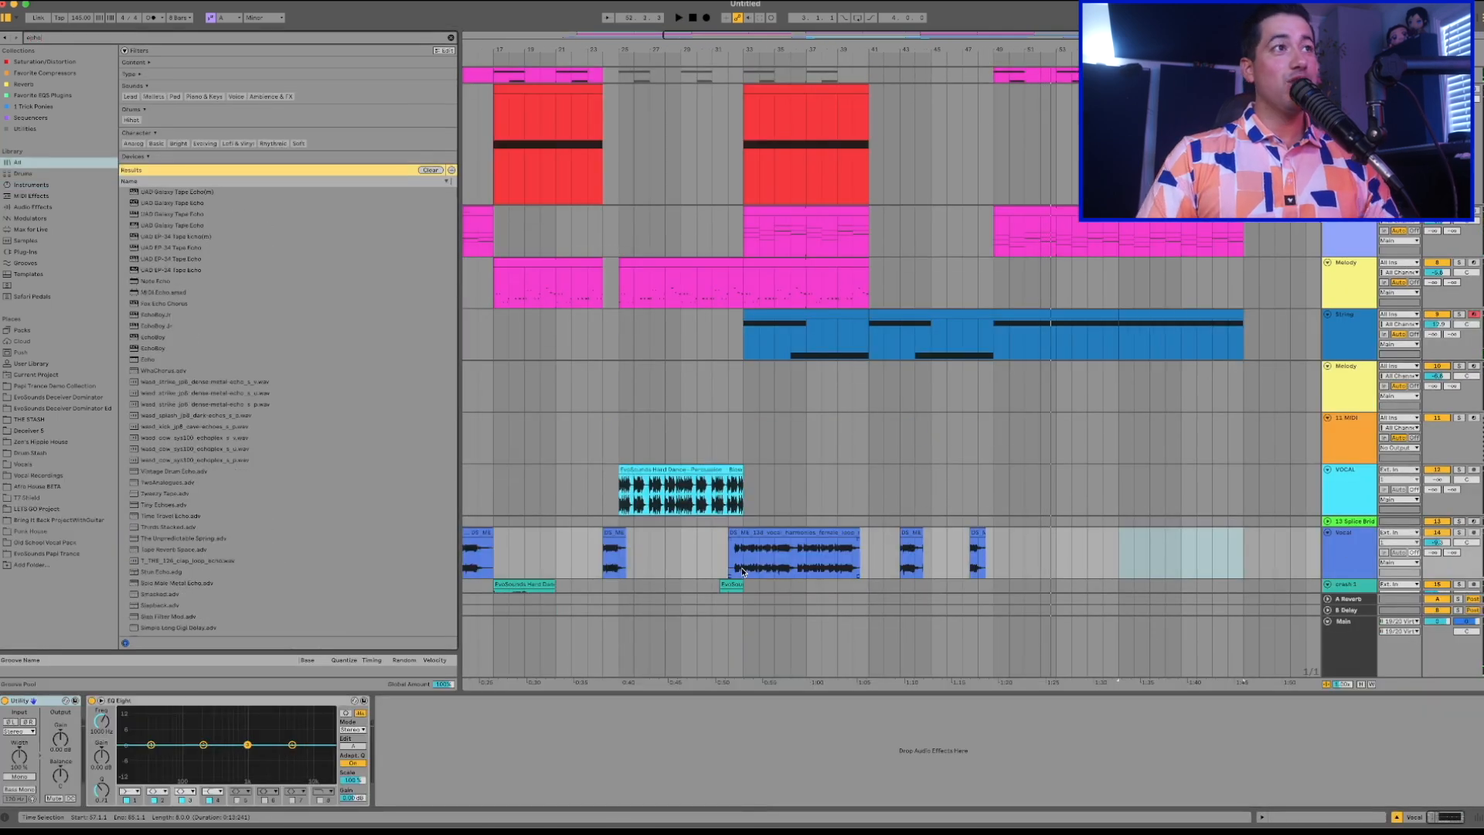
click(31, 207)
click(144, 135)
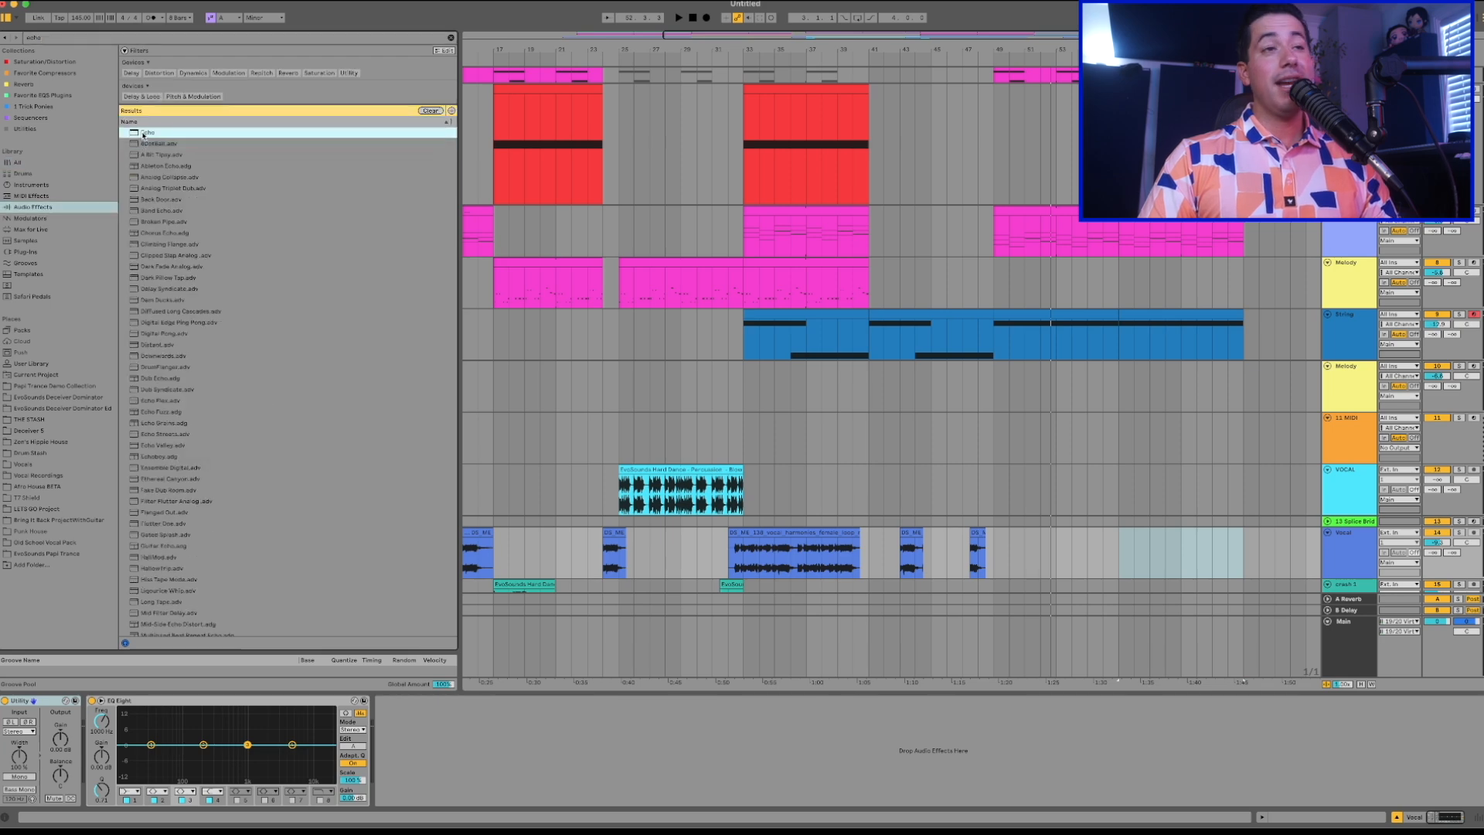
drag(1349, 522, 1346, 550)
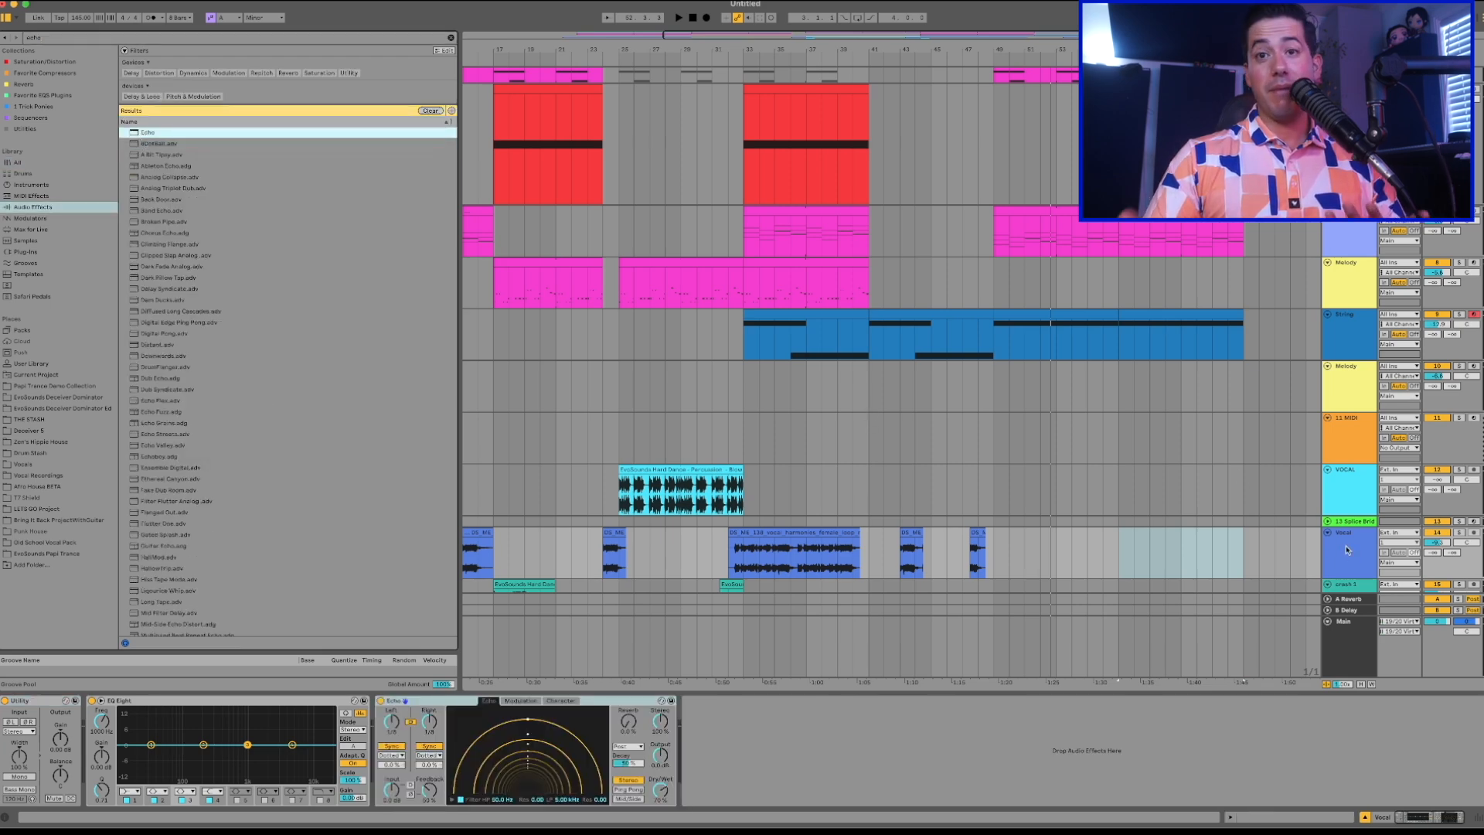
Review the arrangement around the short vocal phrases near bars 43 and 47.
scroll(995, 479, down, 3)
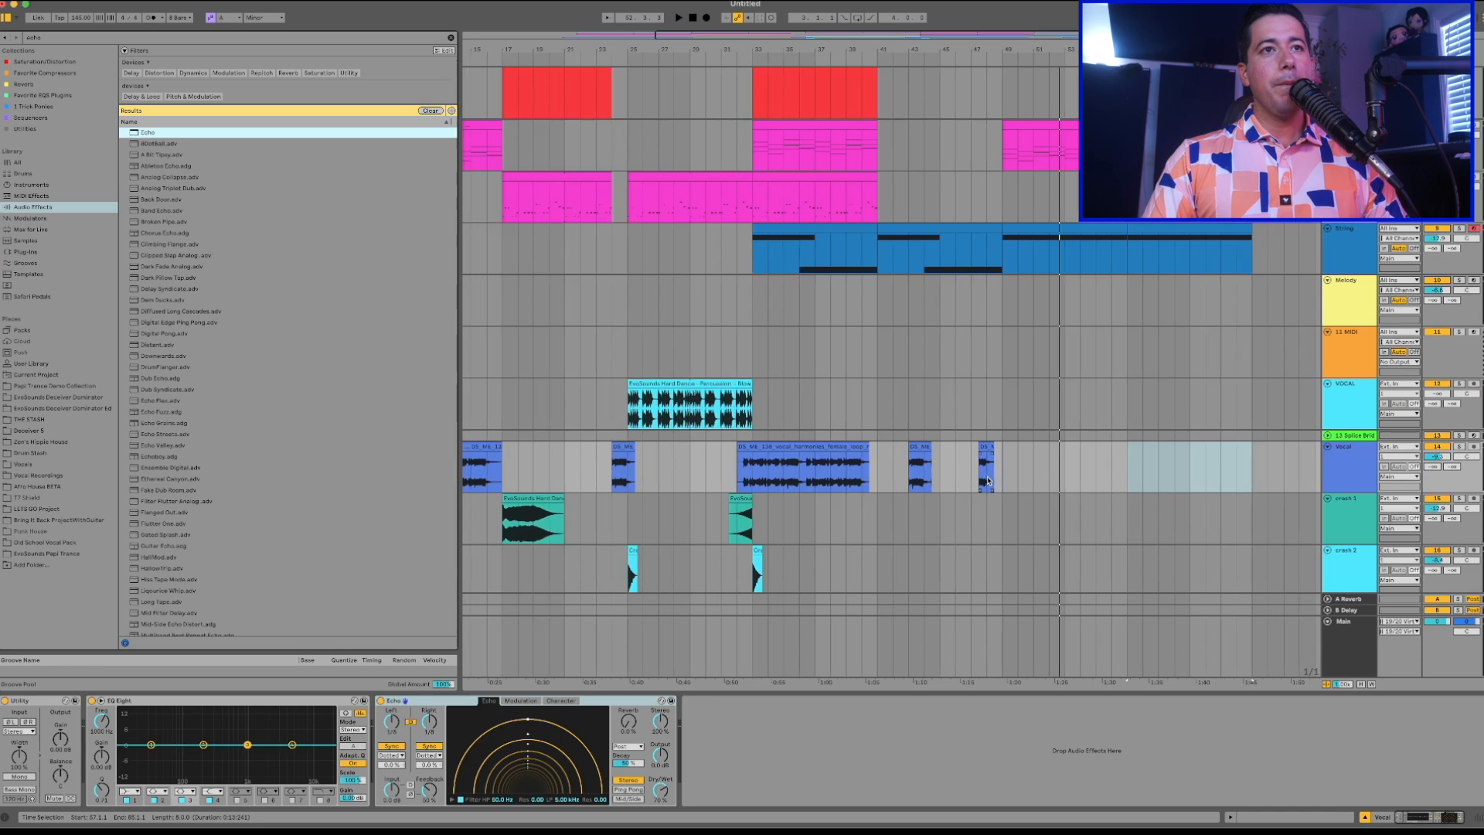
click(916, 446)
key(plus)
key(plus)
key(plus)
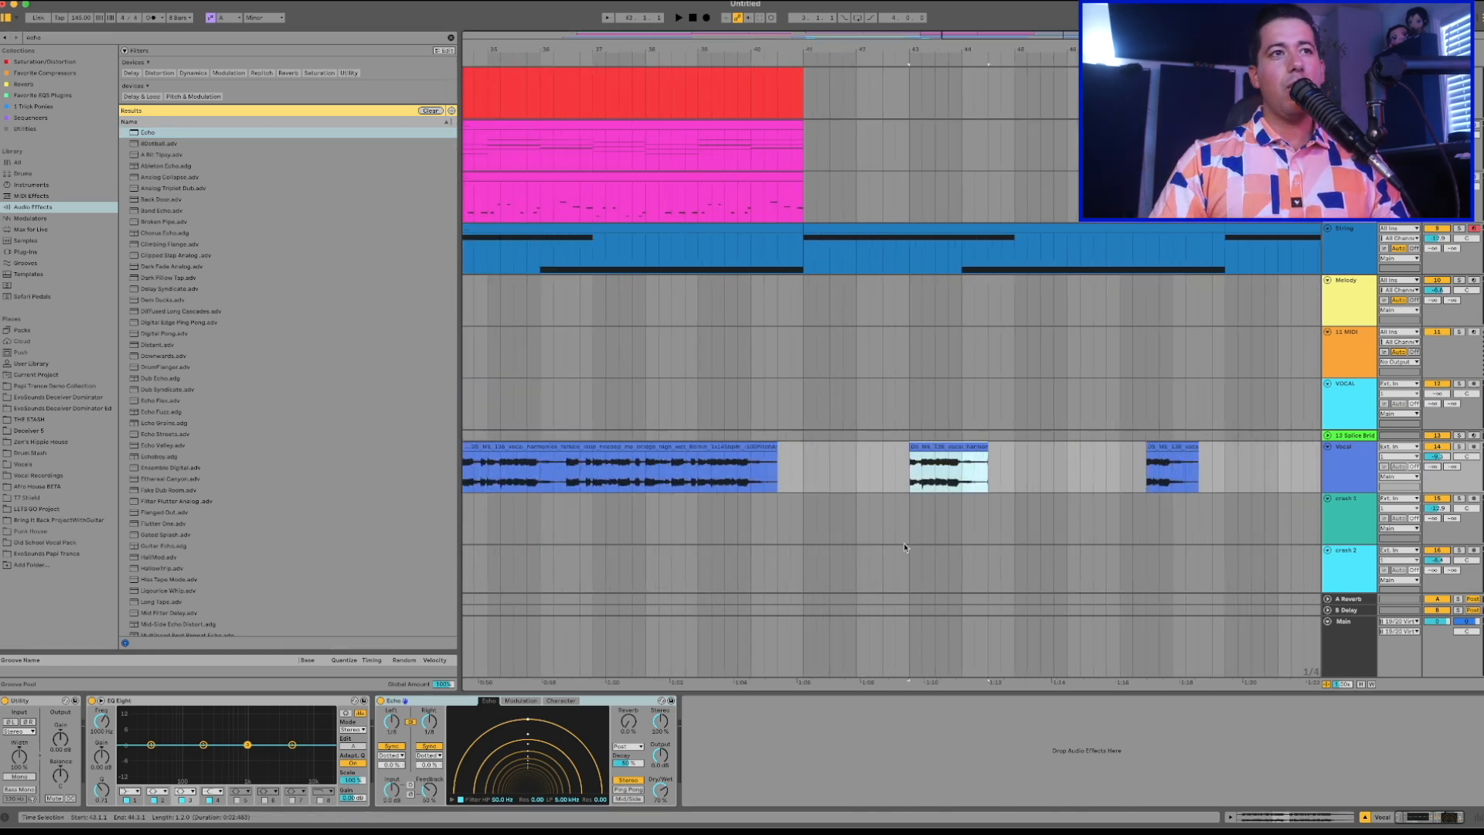
scroll(805, 375, down, 3)
scroll(805, 375, up, 6)
scroll(805, 375, left, 7)
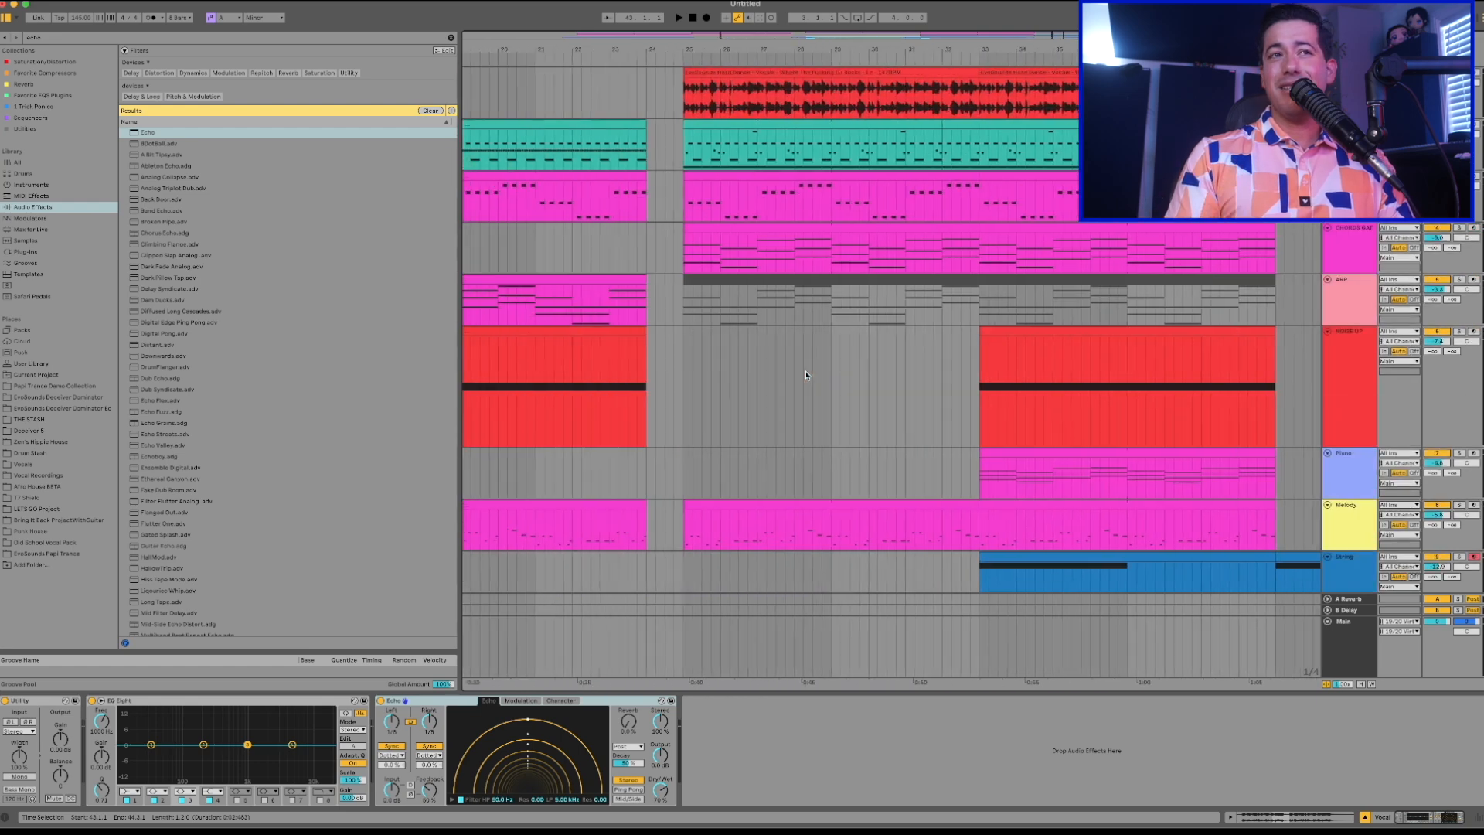
scroll(805, 375, right, 3)
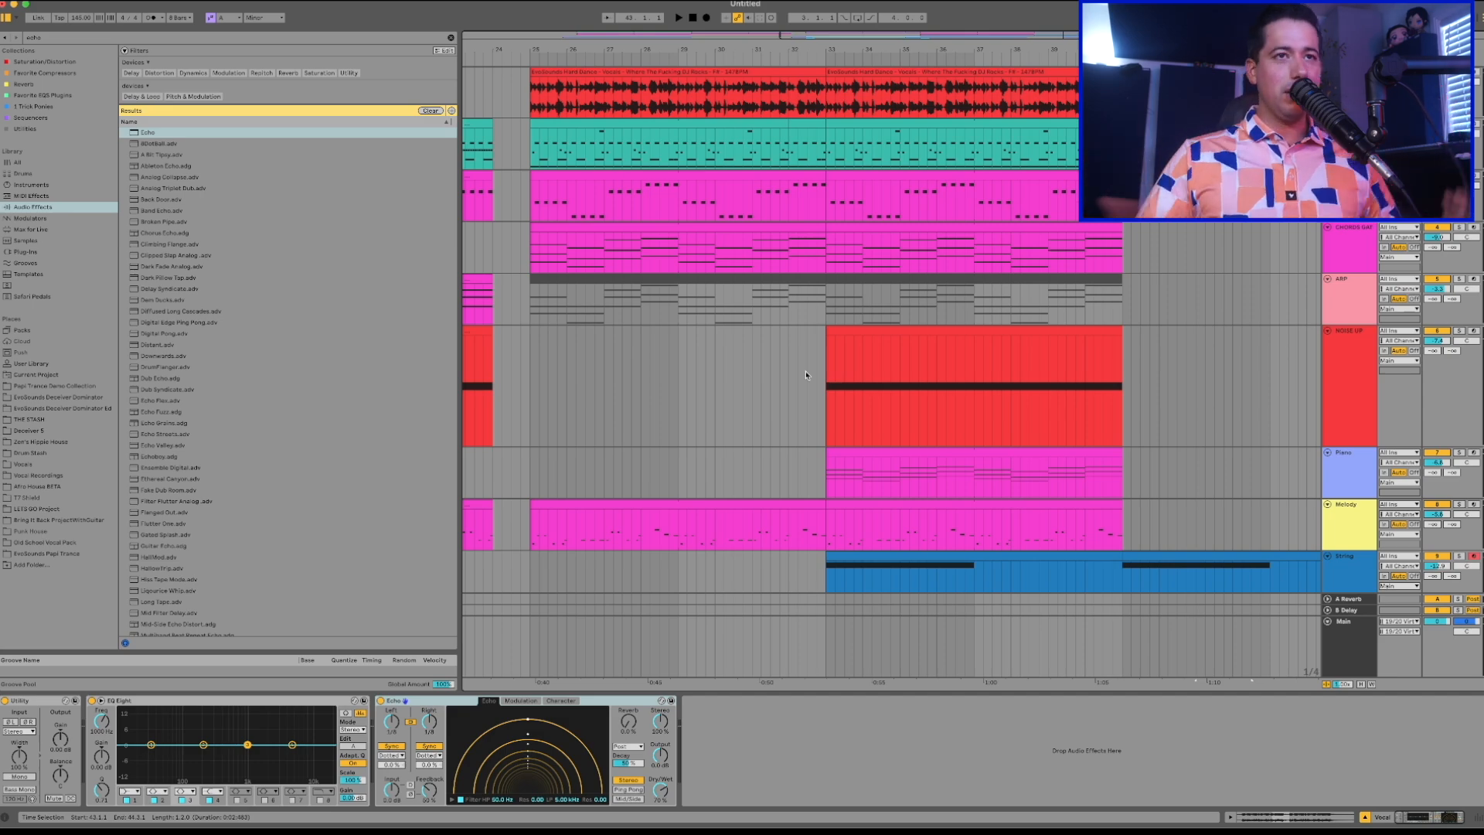
scroll(806, 375, down, 5)
scroll(850, 340, right, 4)
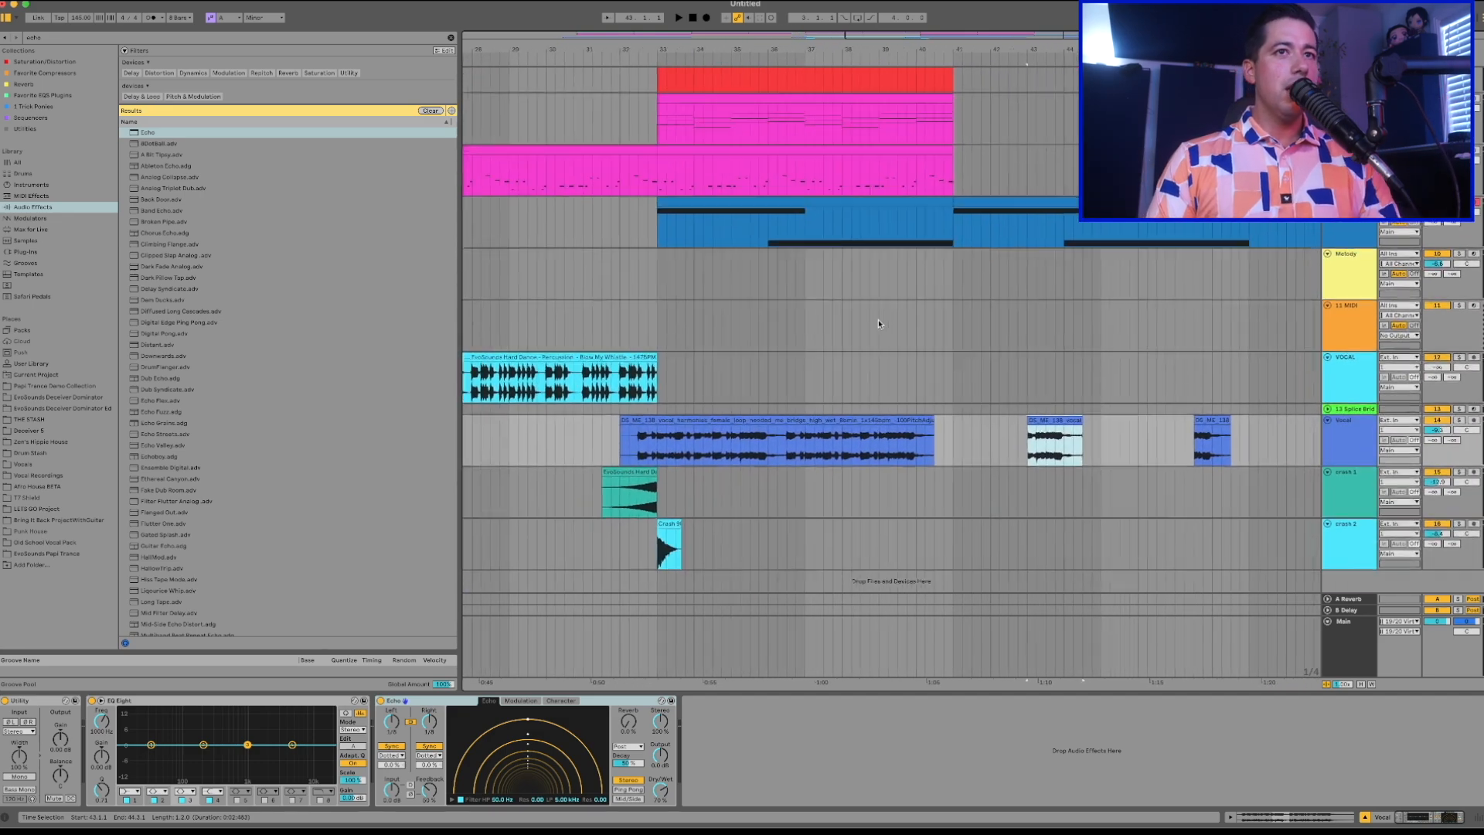
scroll(878, 323, right, 1)
scroll(878, 322, up, 1)
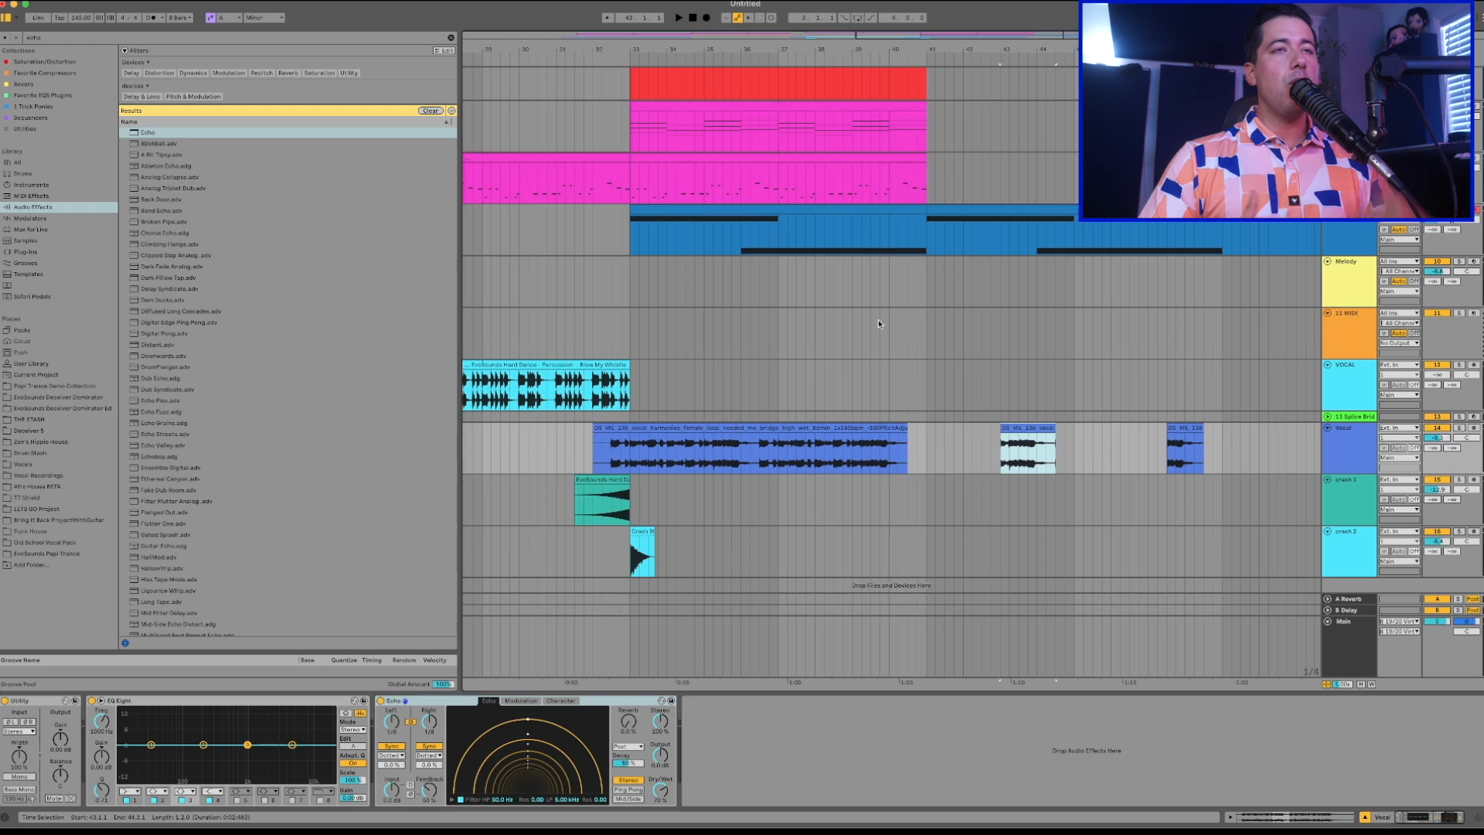
scroll(877, 323, right, 2)
scroll(878, 323, down, 1)
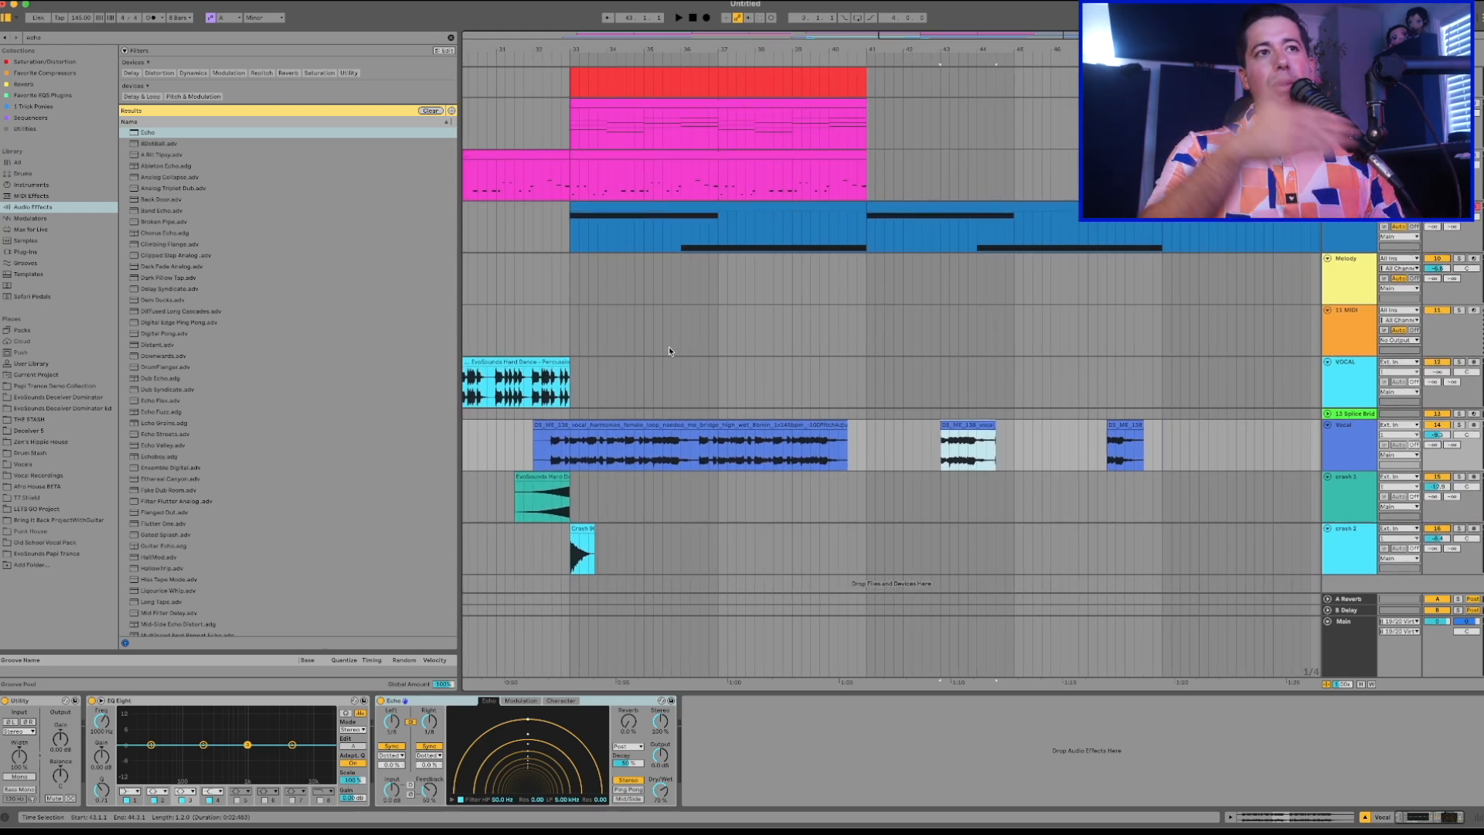
Automate the Echo's Dry/Wet on the Vocal track so it steps up at the bar 43 phrase, and play it.
click(964, 428)
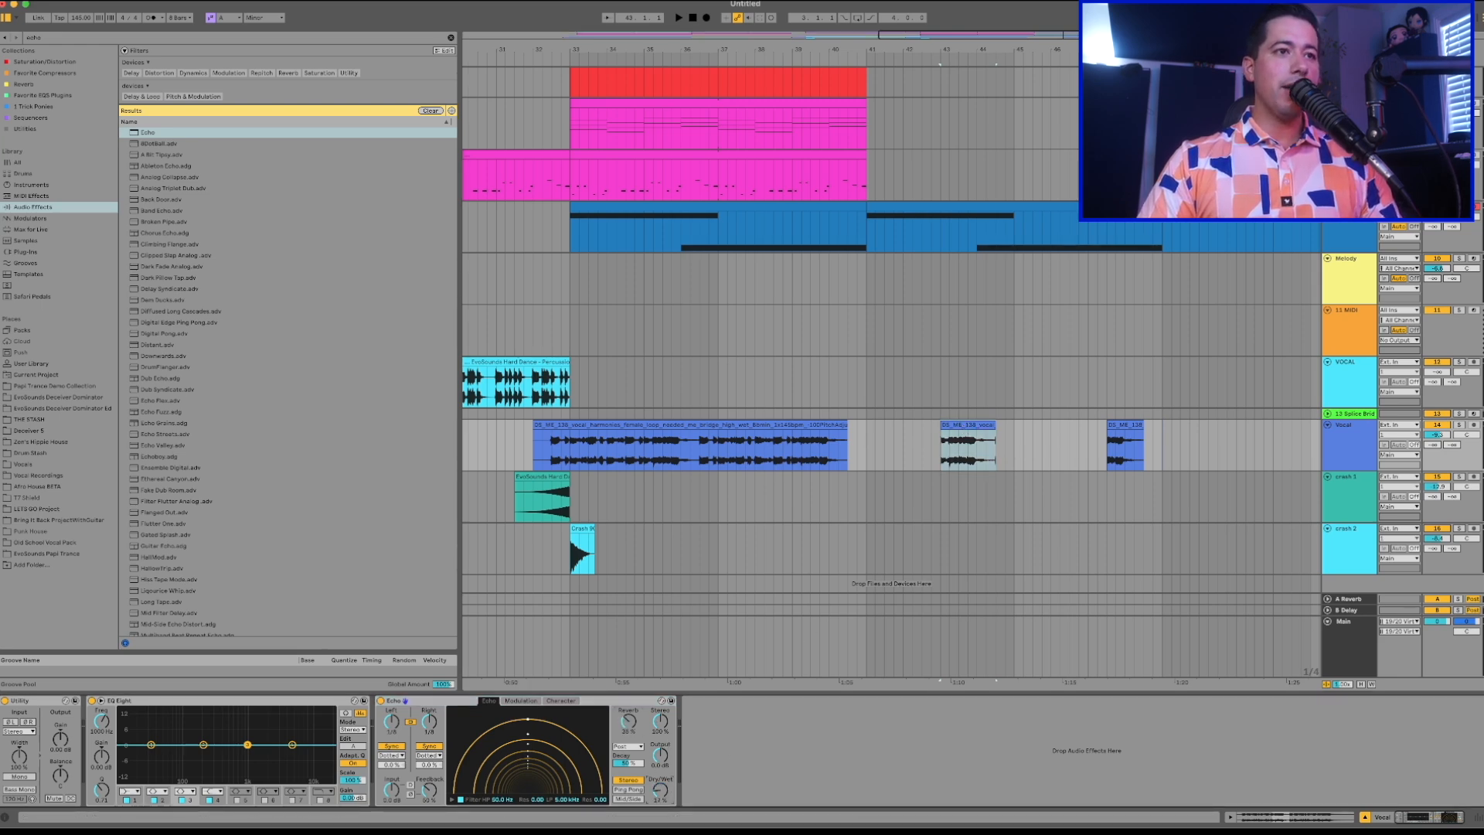
key(a)
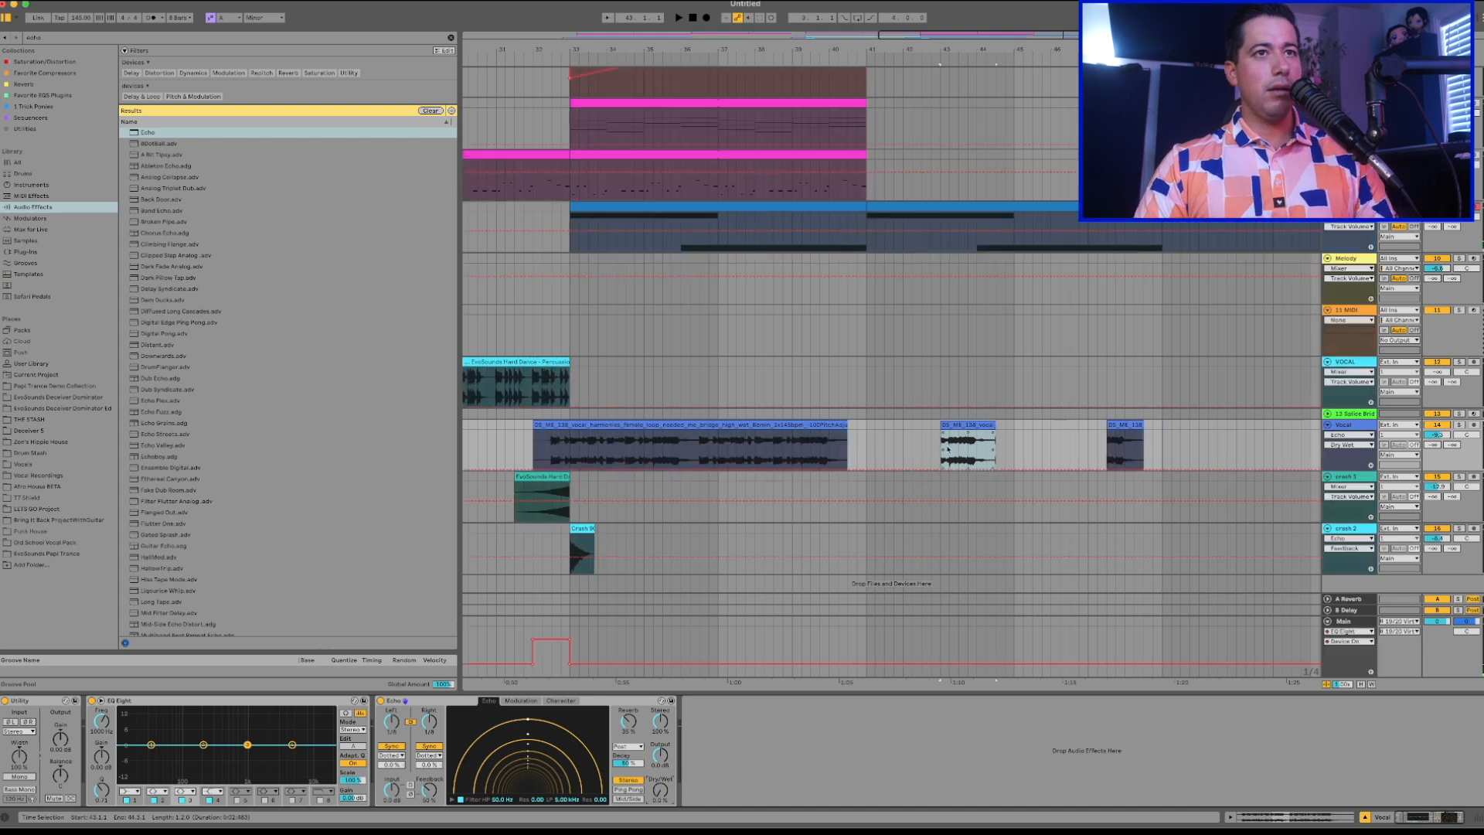
click(941, 468)
key(space)
drag(940, 468, 940, 446)
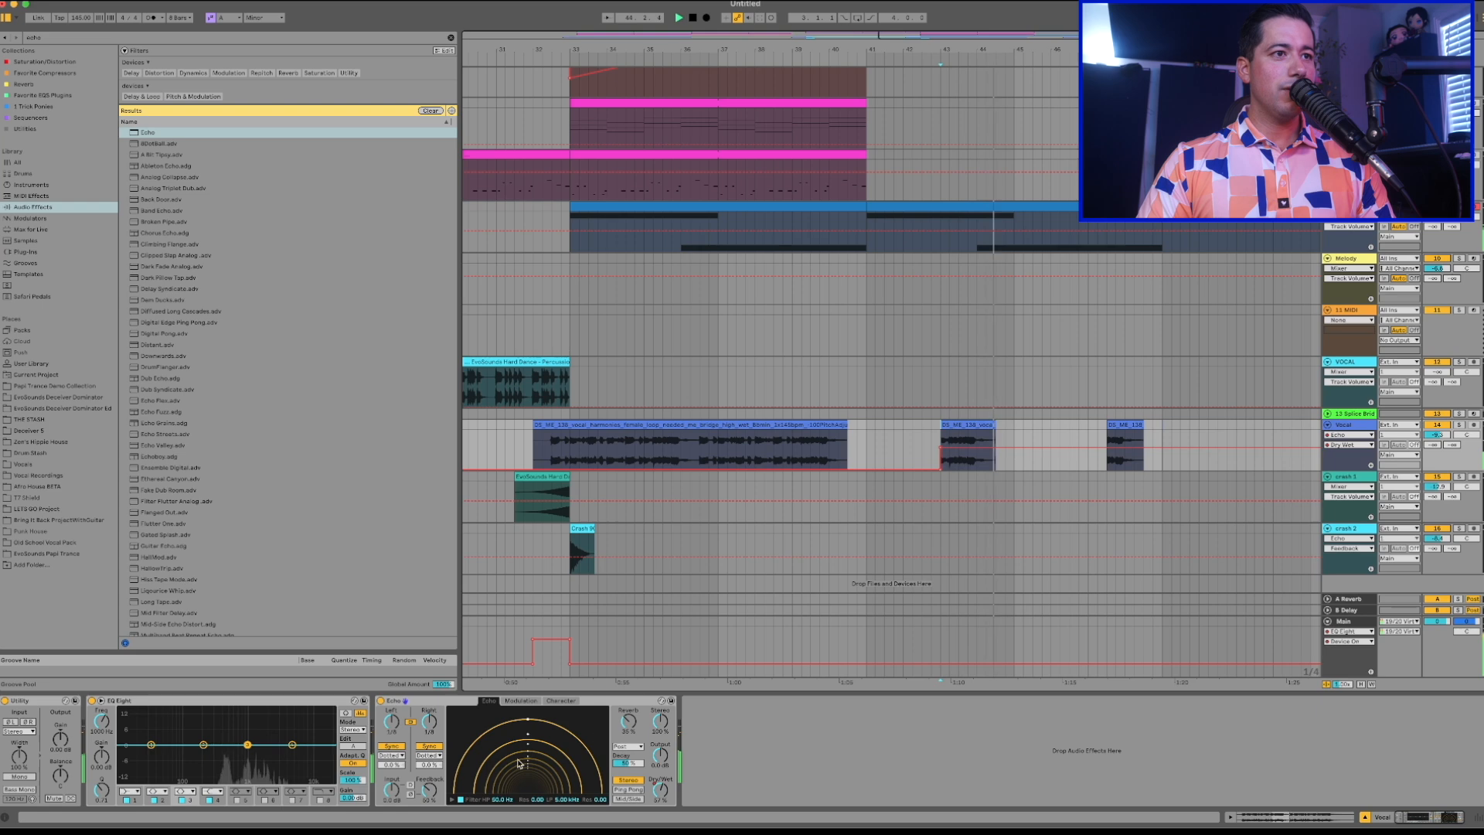
Switch the Echo to Ping Pong mode and enable its Ducking with a lower threshold.
click(630, 789)
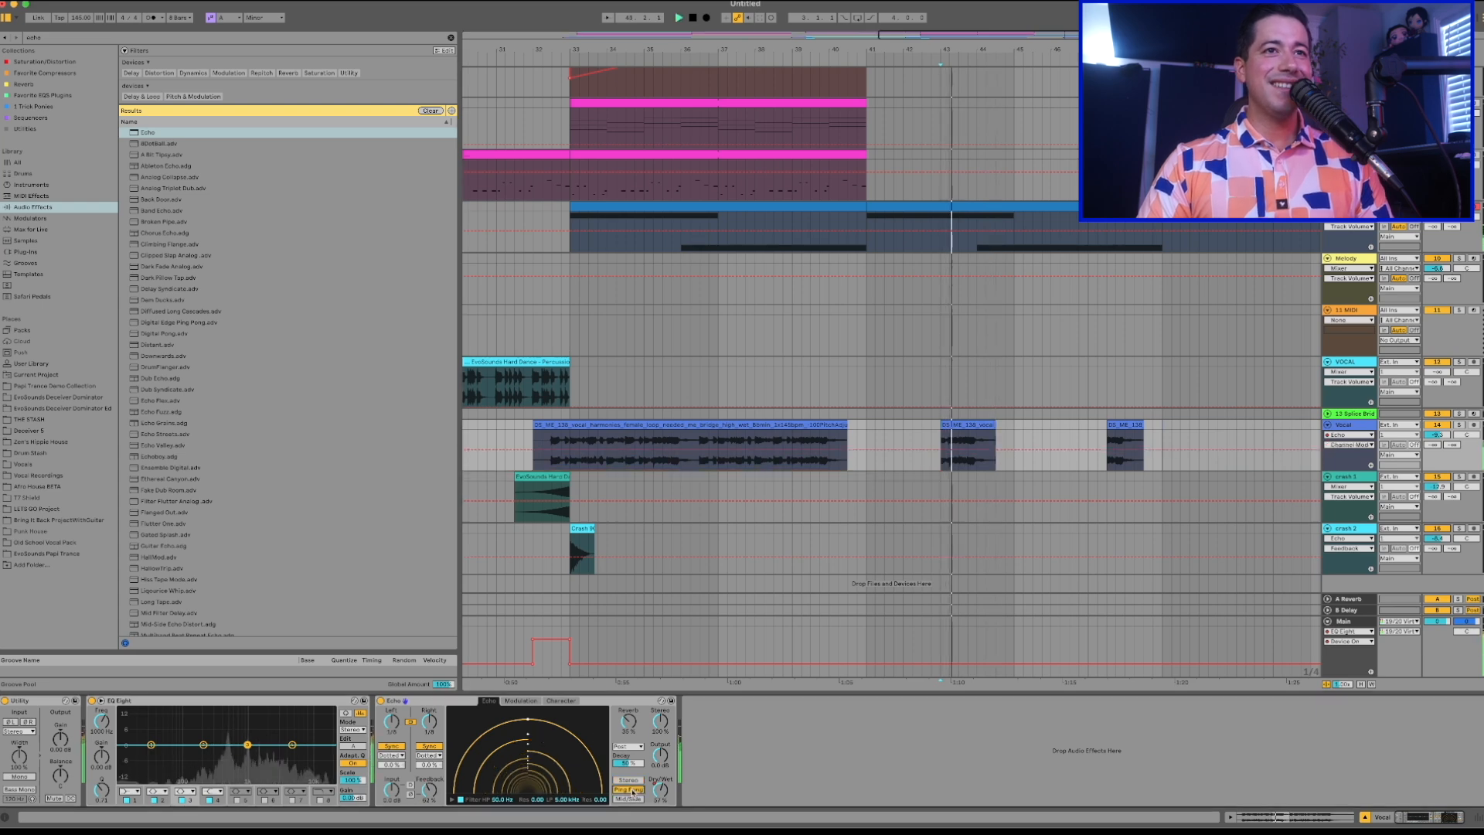
click(572, 702)
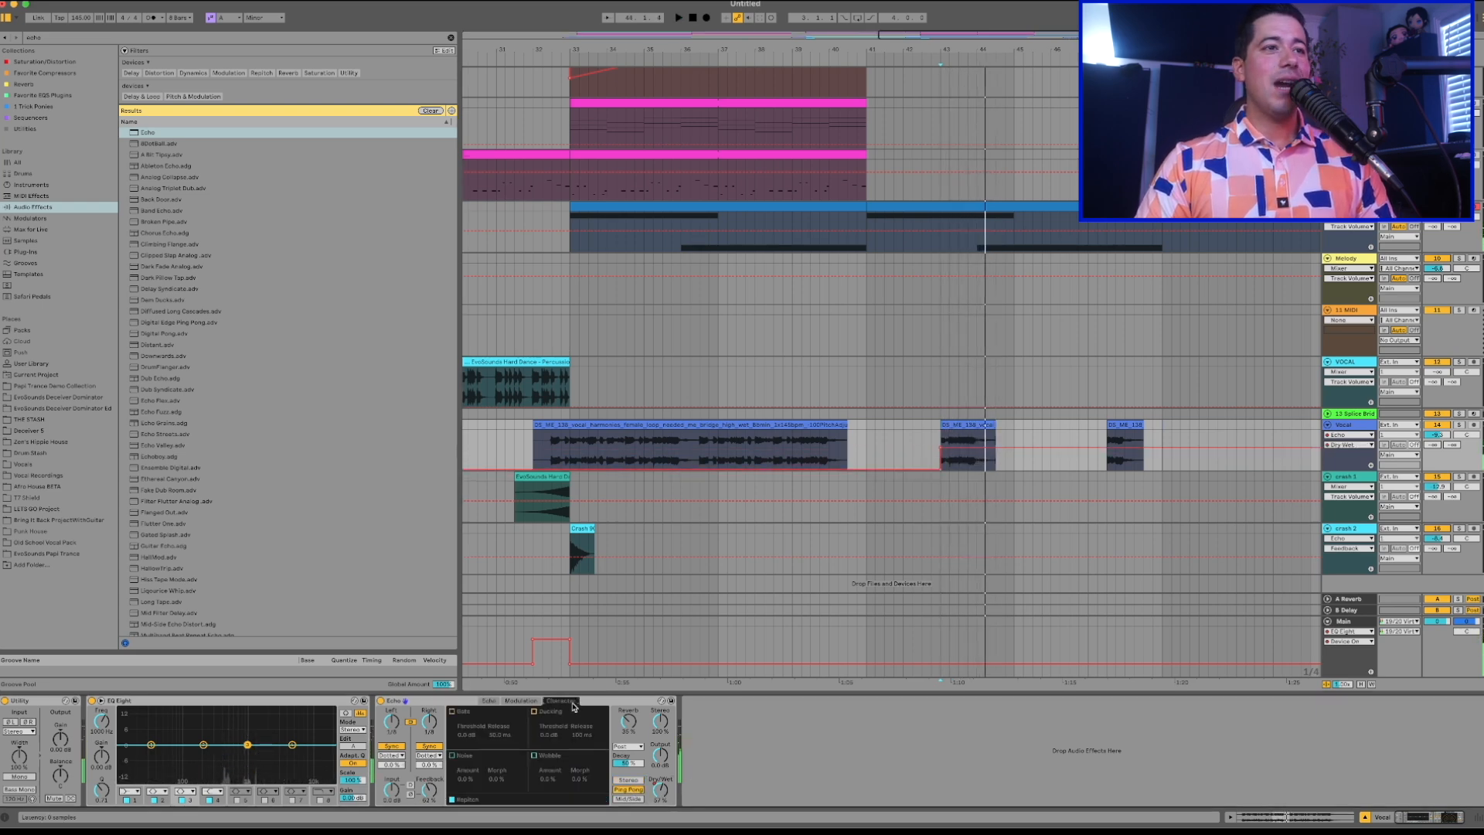
click(534, 712)
drag(551, 736, 551, 776)
key(space)
click(588, 736)
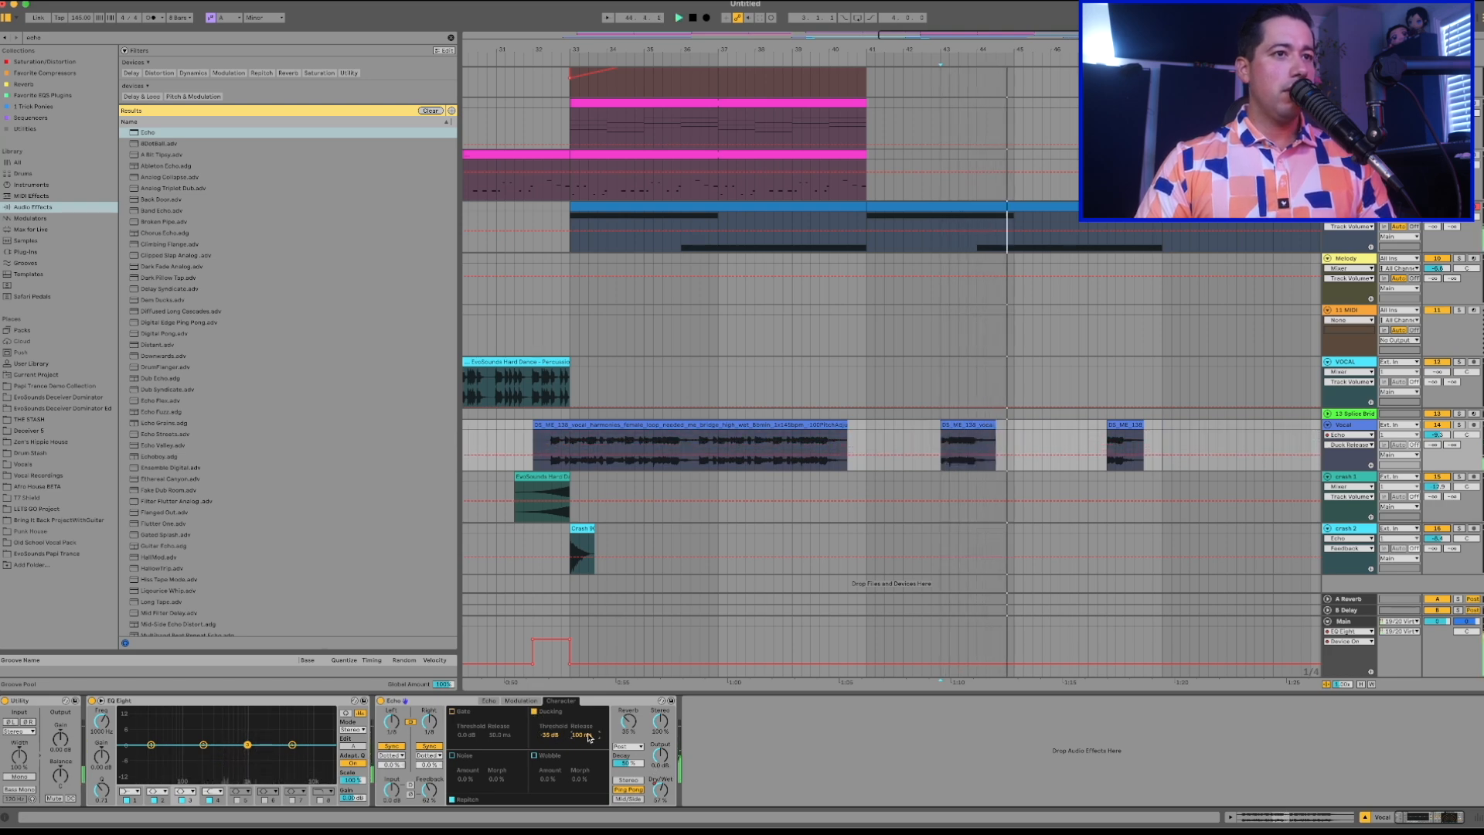
Adjust the Echo's reverb level, play back the phrase, and reset the Vocal track's volume to 0.0 dB.
click(660, 791)
key(space)
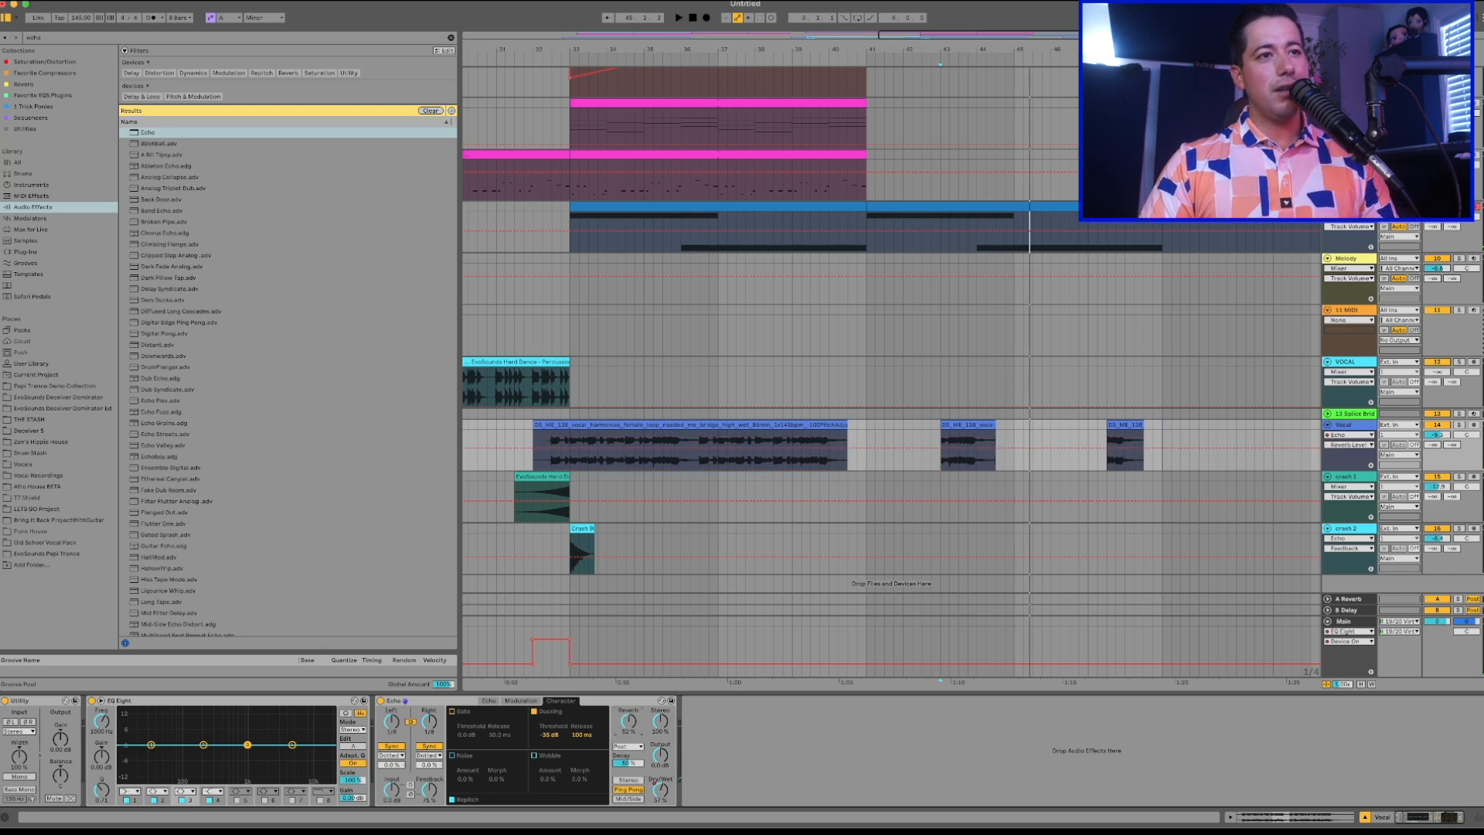
click(488, 700)
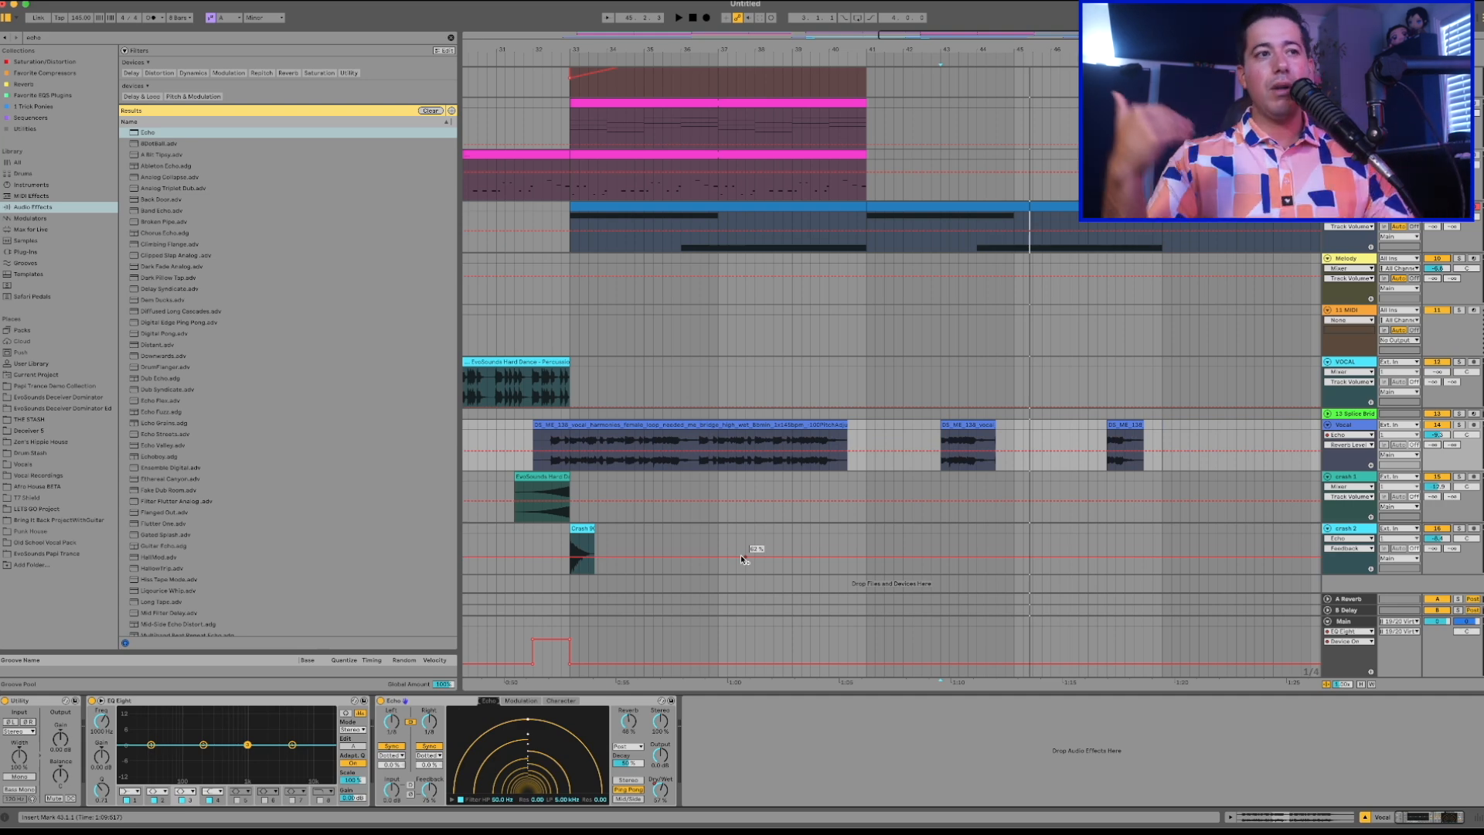
key(space)
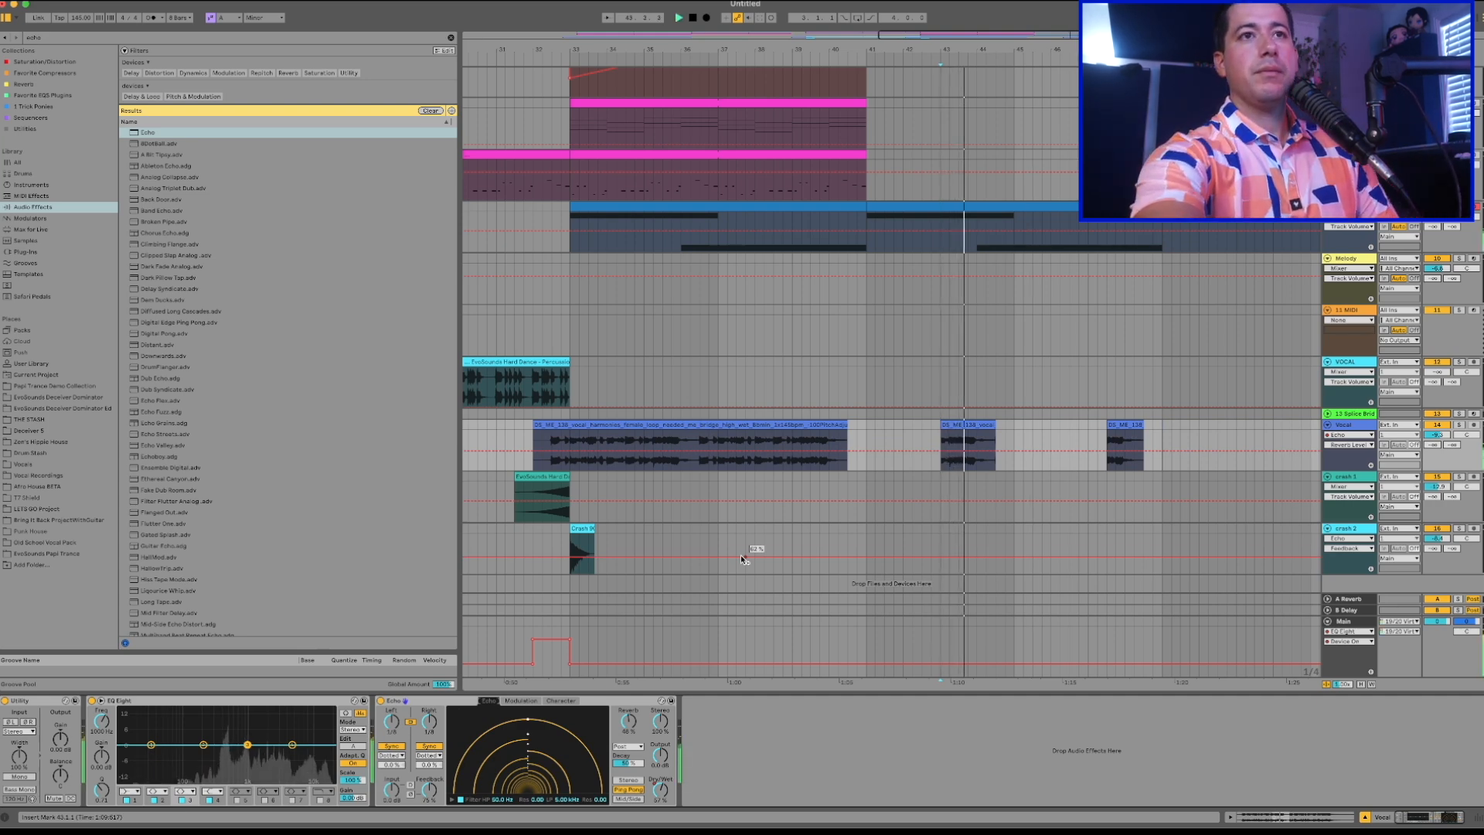
click(1436, 434)
key(Delete)
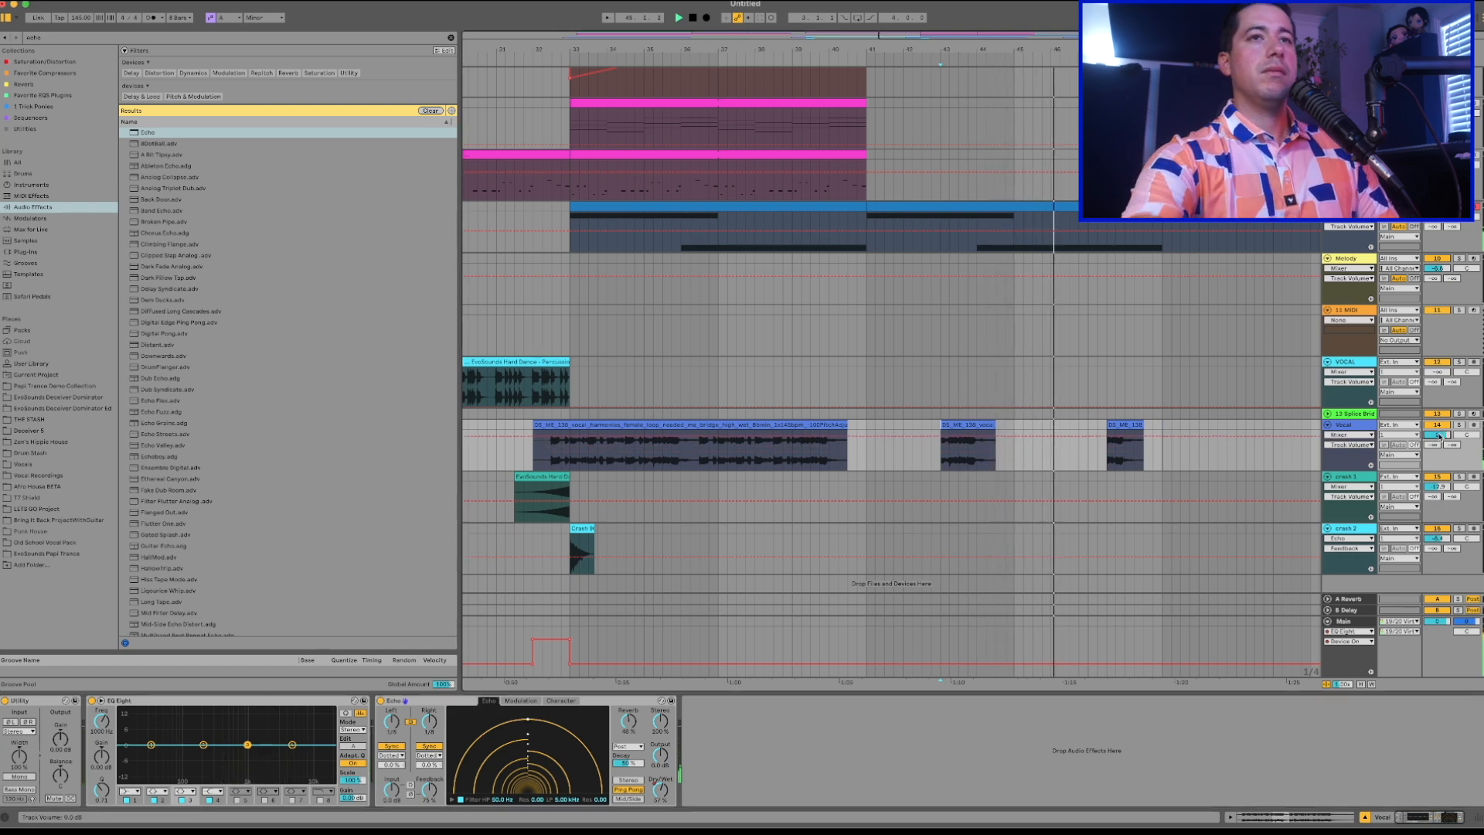
Copy the crash at bar 17 on the crash 1 track to bar 49 and lower that track's volume.
scroll(821, 474, left, 3)
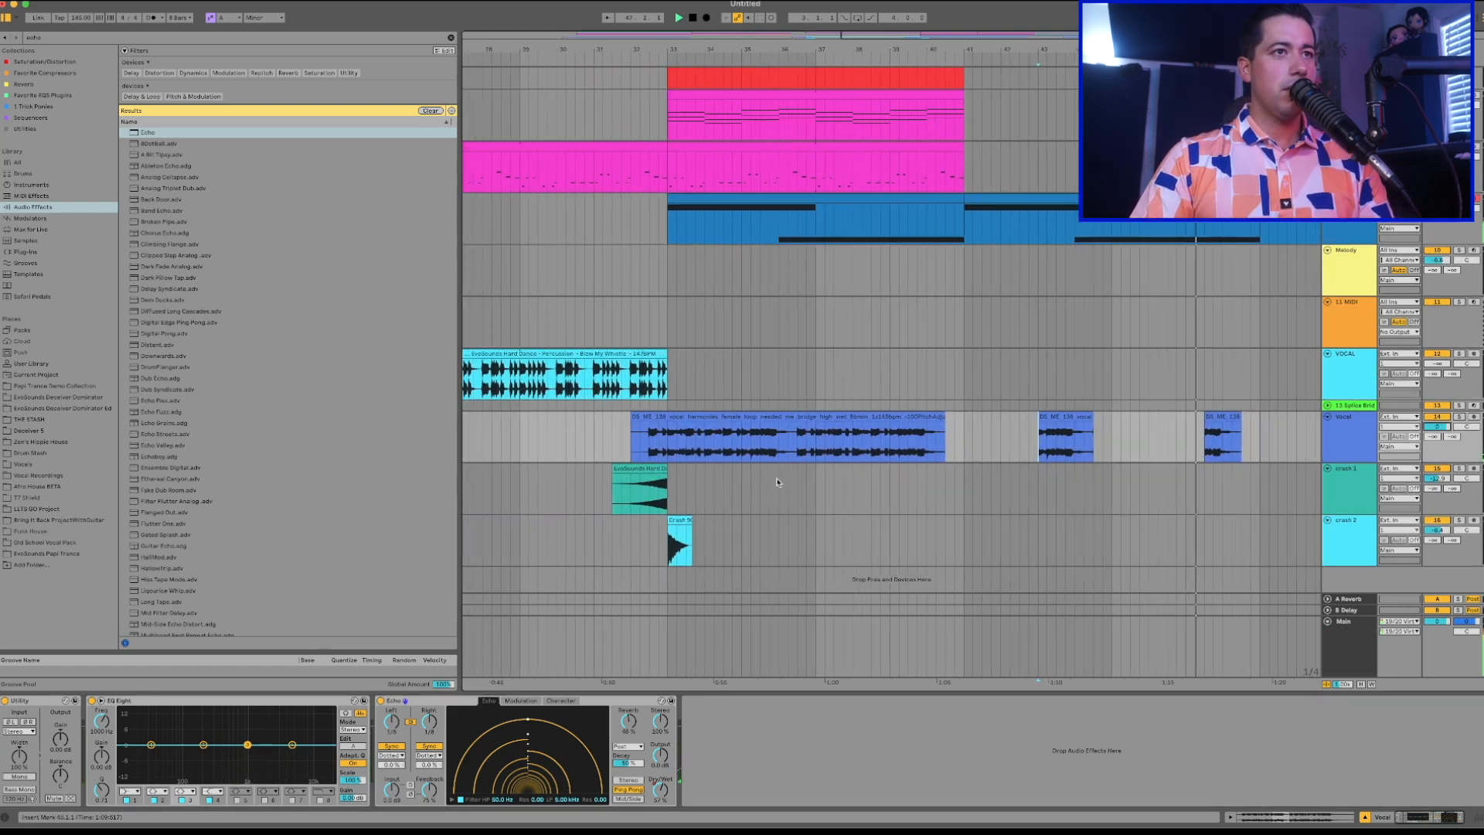
click(660, 469)
scroll(659, 469, left, 5)
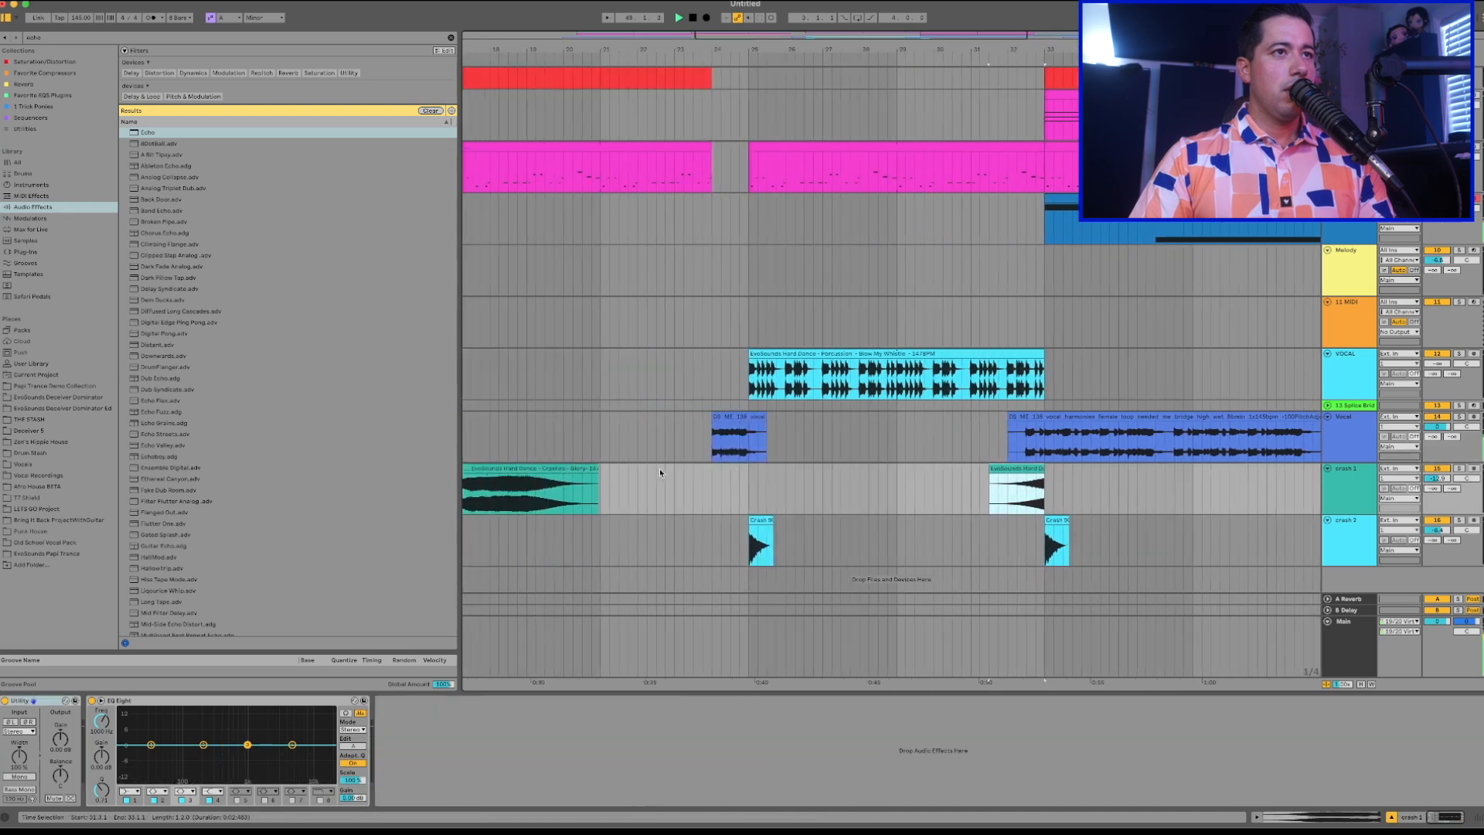
click(563, 466)
scroll(565, 469, right, 10)
click(826, 493)
key(super+v)
key(space)
drag(1448, 483, 1448, 494)
key(space)
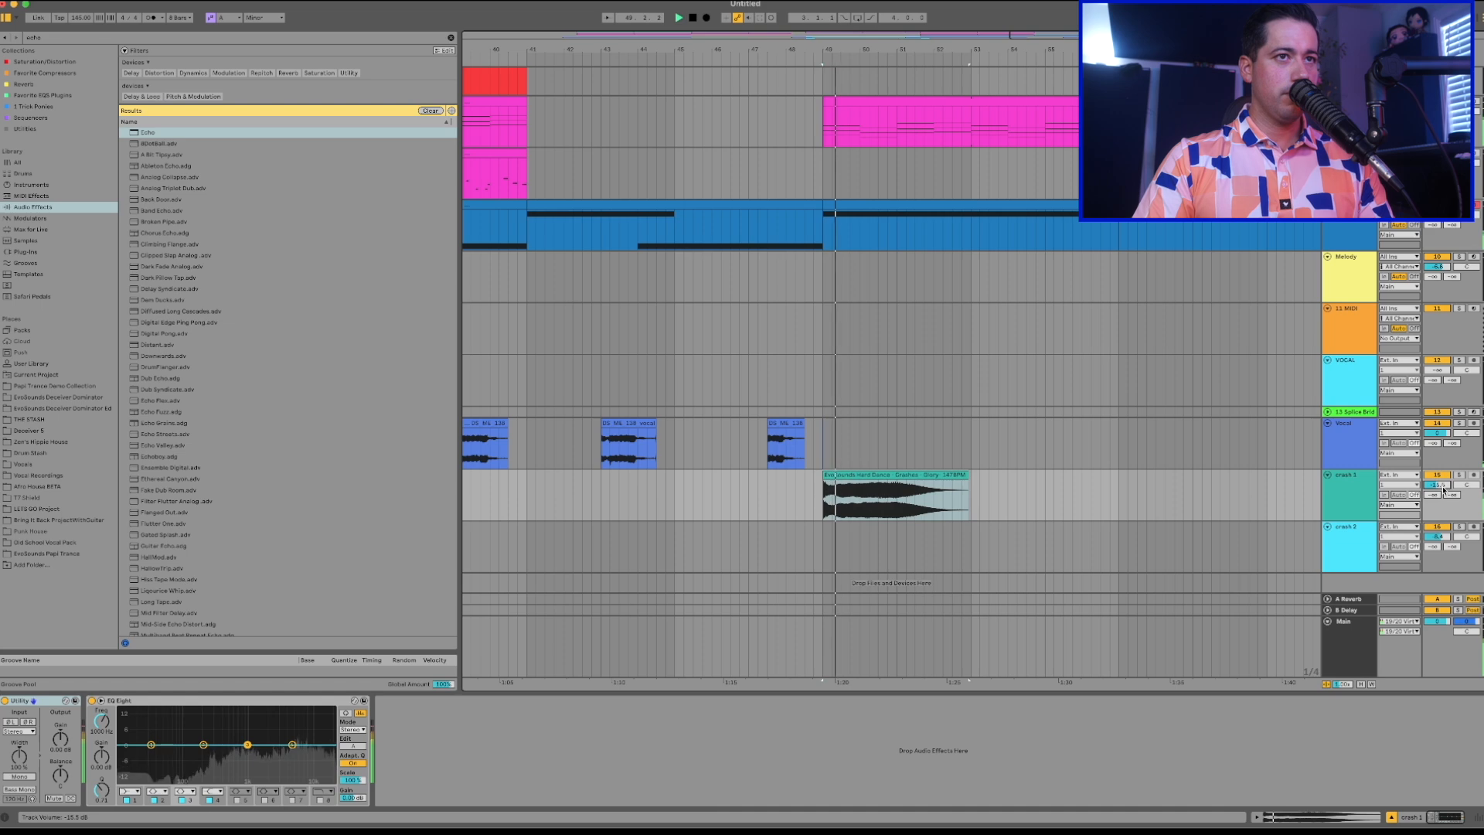
Copy the reversed crash that ends at bar 33 so the copy leads into the crash at bar 49.
scroll(945, 466, down, 5)
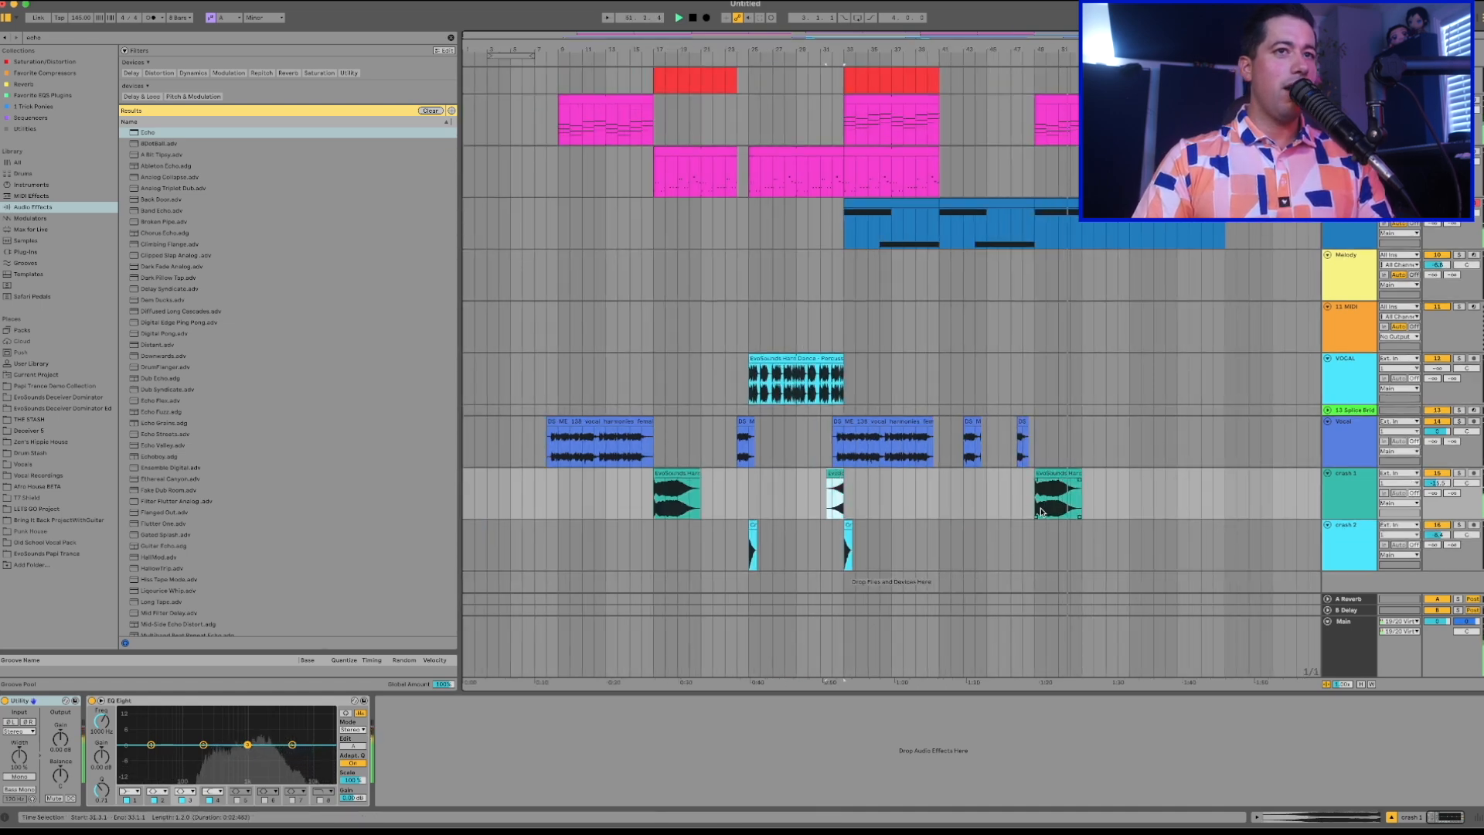
key(plus)
click(989, 504)
click(950, 500)
key(super+v)
drag(959, 474, 1014, 486)
key(minus)
Select bars 33 to 41 across the tracks and play the arrangement from bar 63.
scroll(877, 379, up, 8)
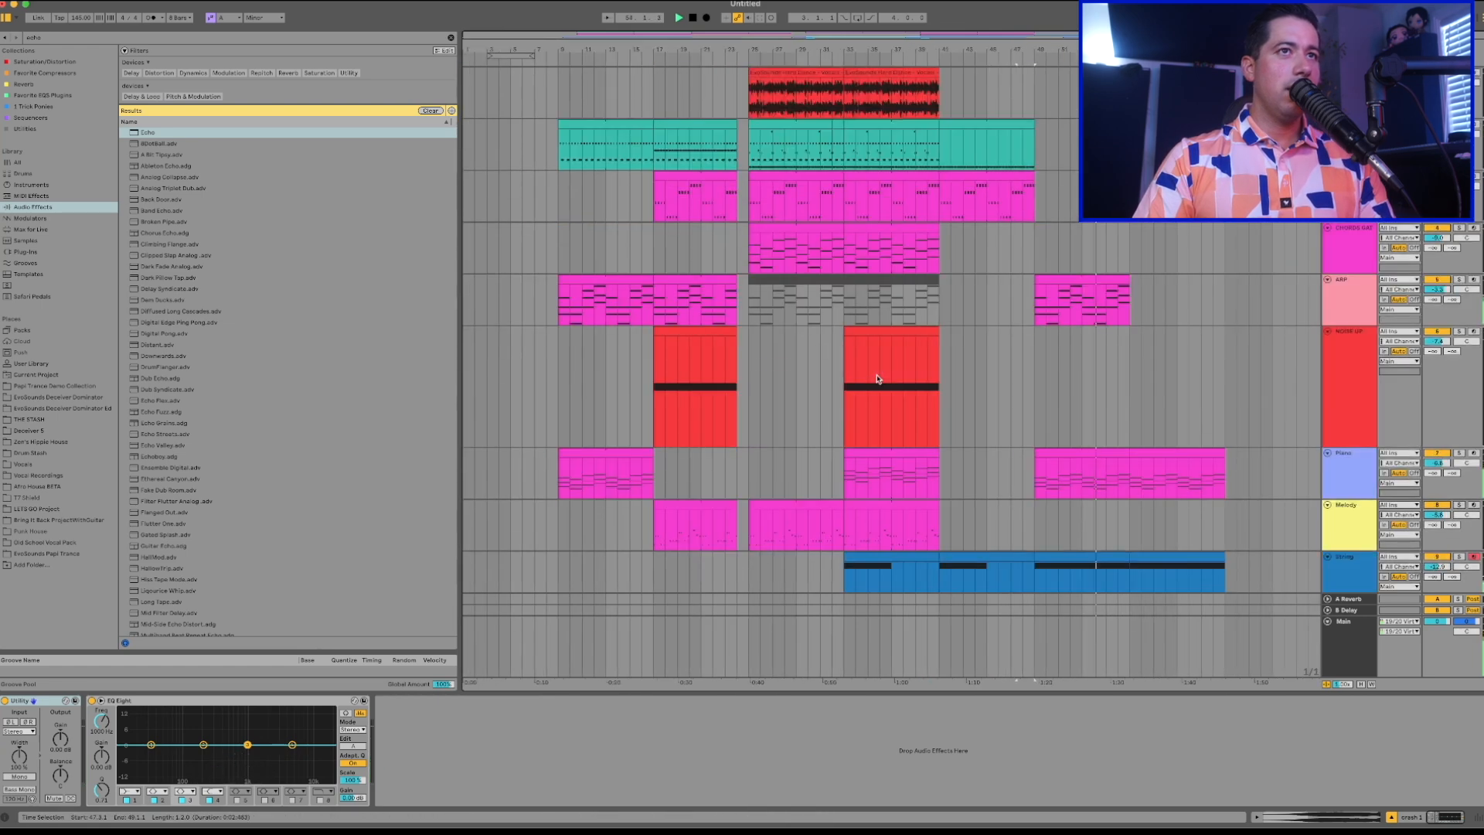
drag(938, 88, 844, 619)
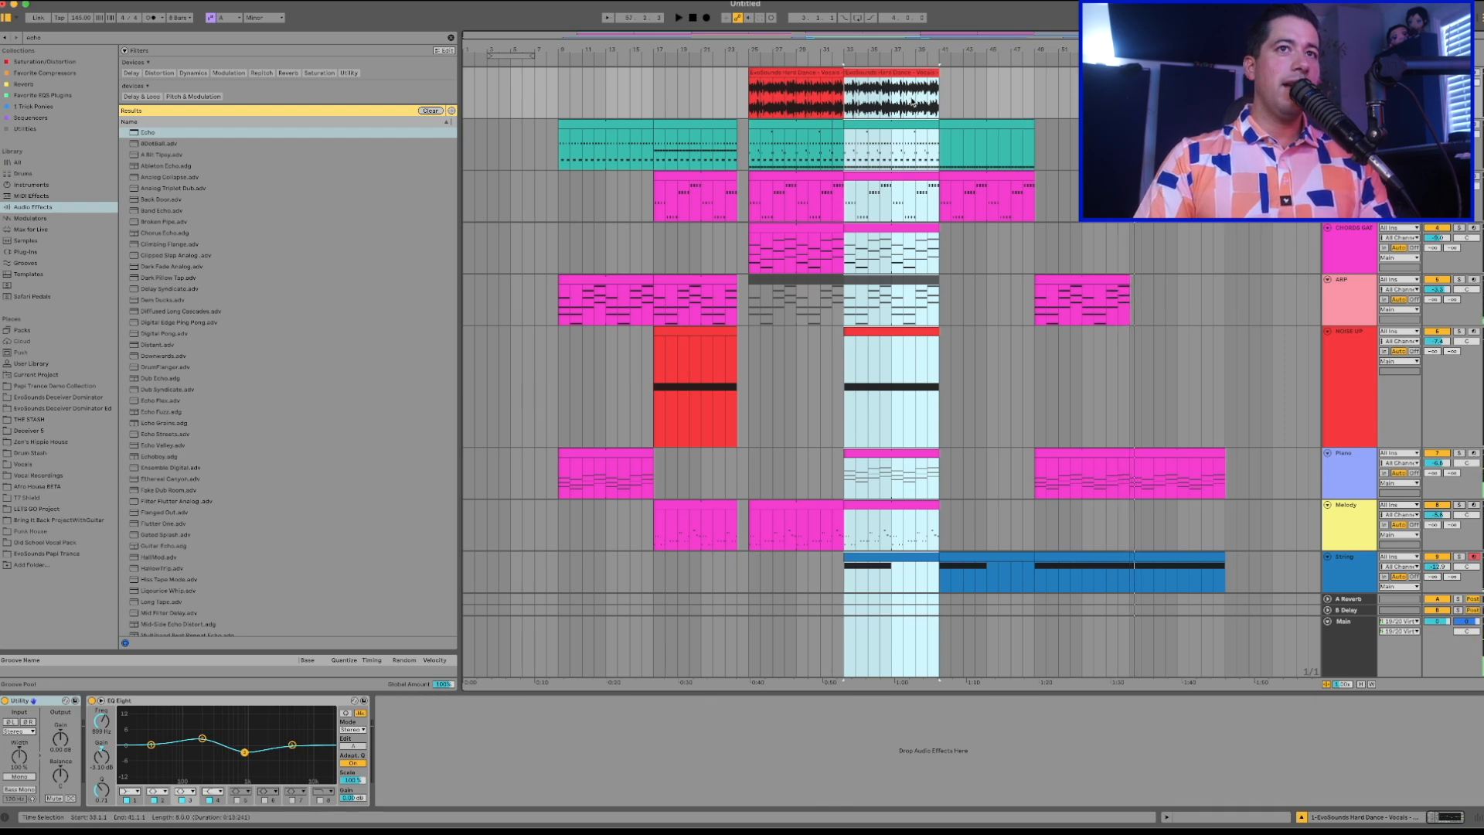
click(1202, 92)
key(space)
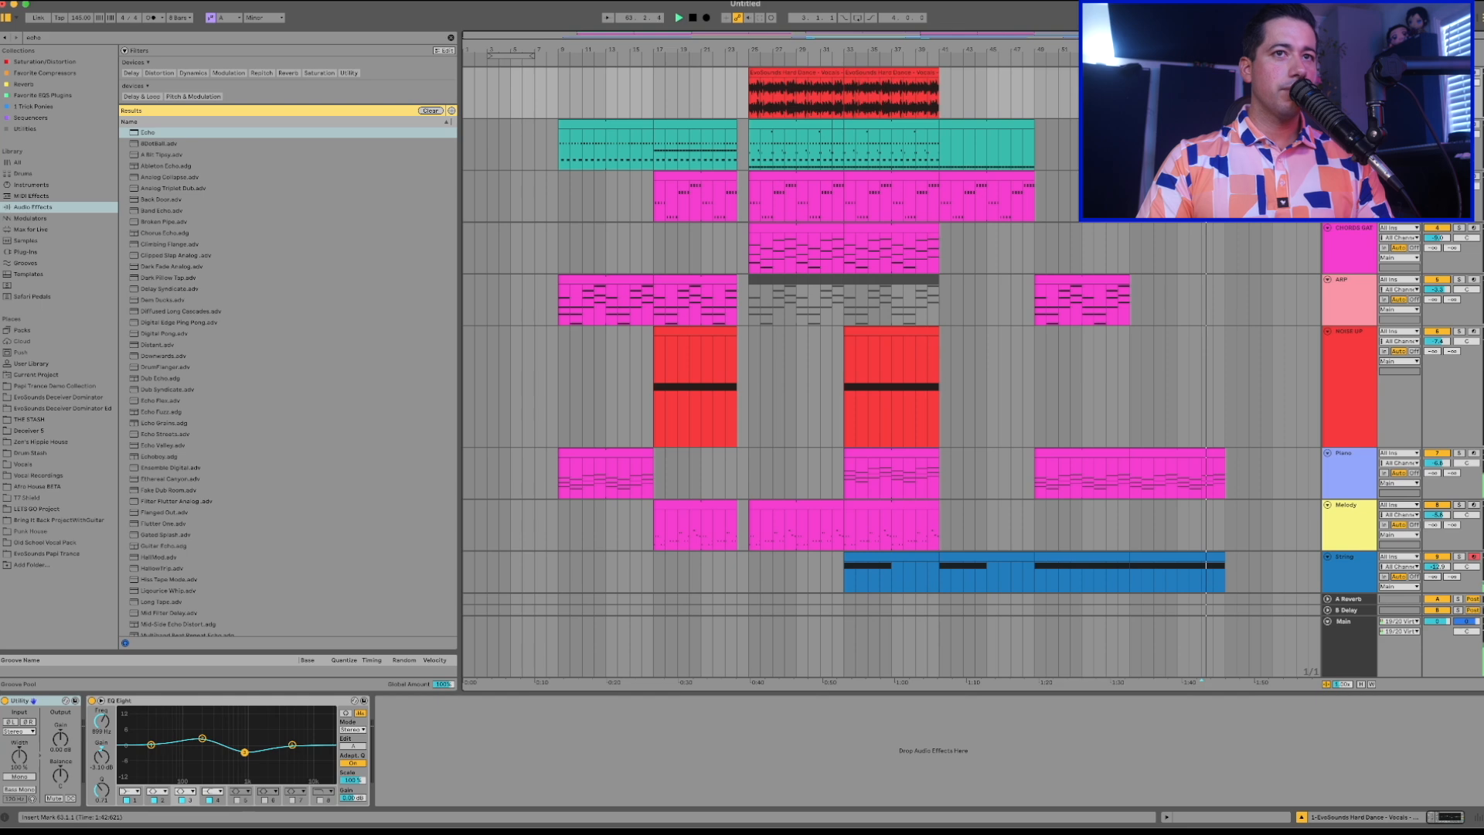
scroll(889, 371, down, 1)
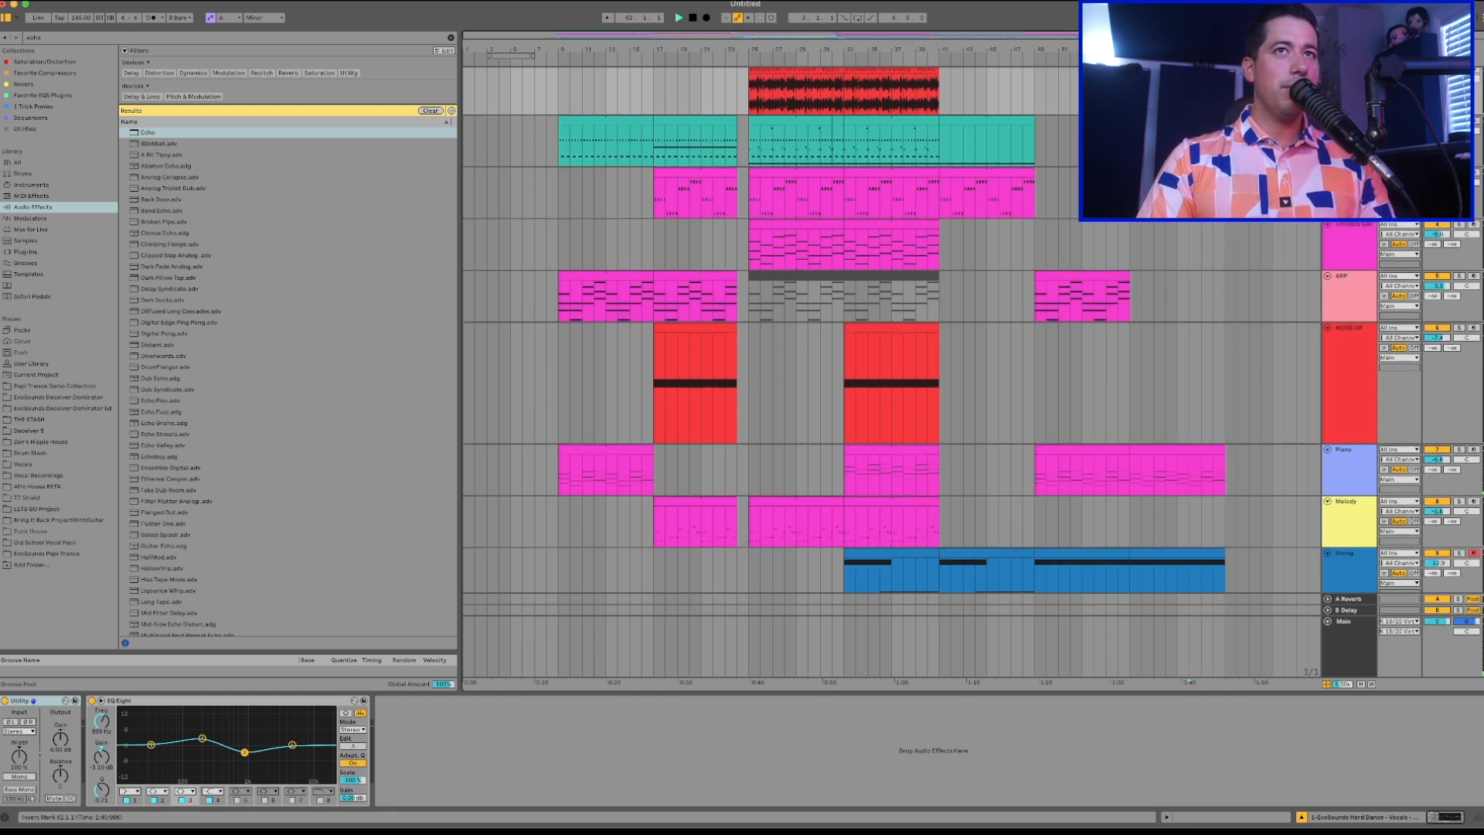
Copy bars 17 to 25 of all tracks to bar 65 and bars 33 to 41 to bar 73.
scroll(889, 371, right, 3)
scroll(888, 371, left, 3)
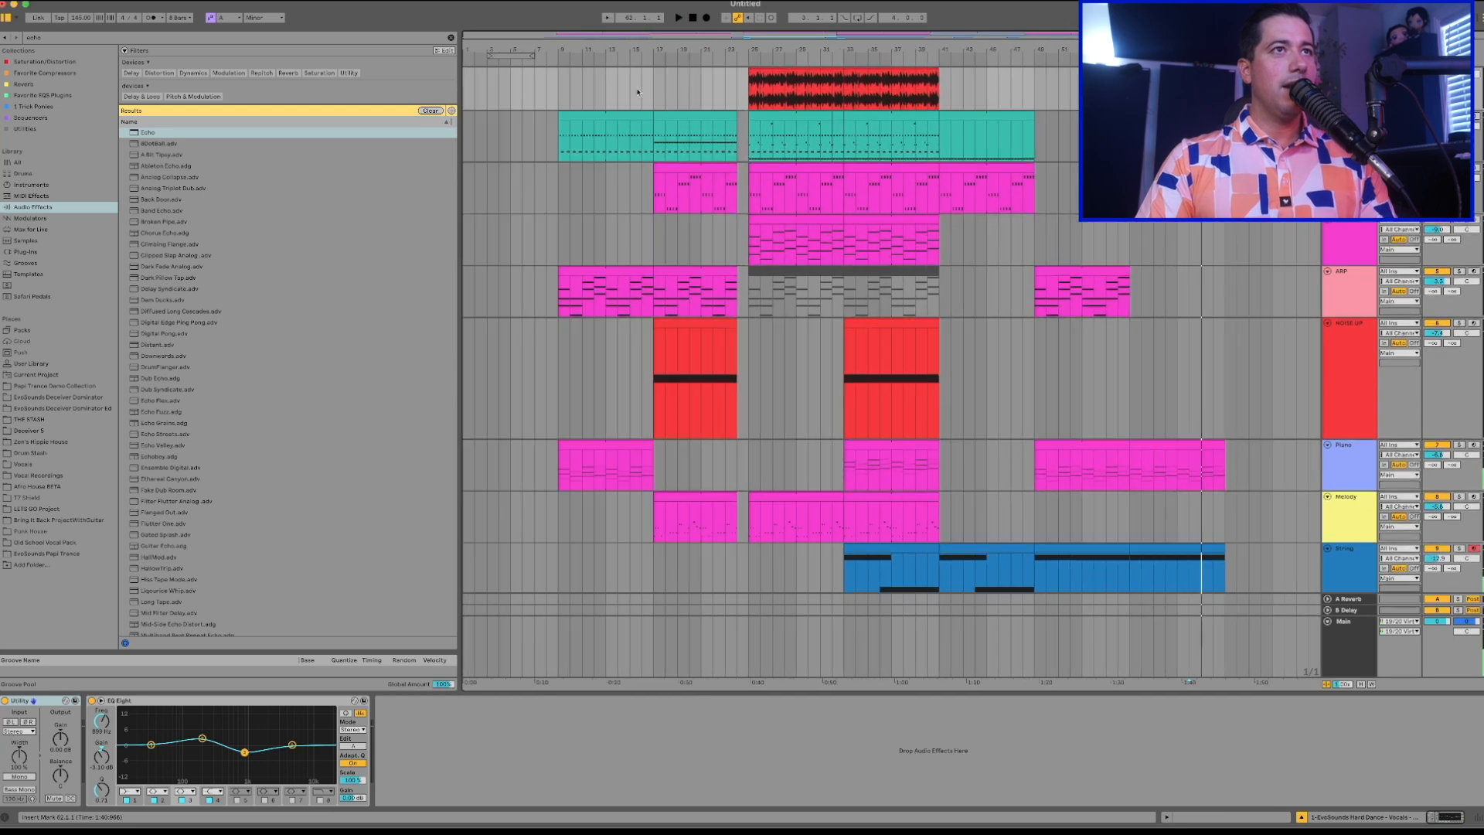
drag(652, 93, 749, 611)
scroll(927, 371, down, 4)
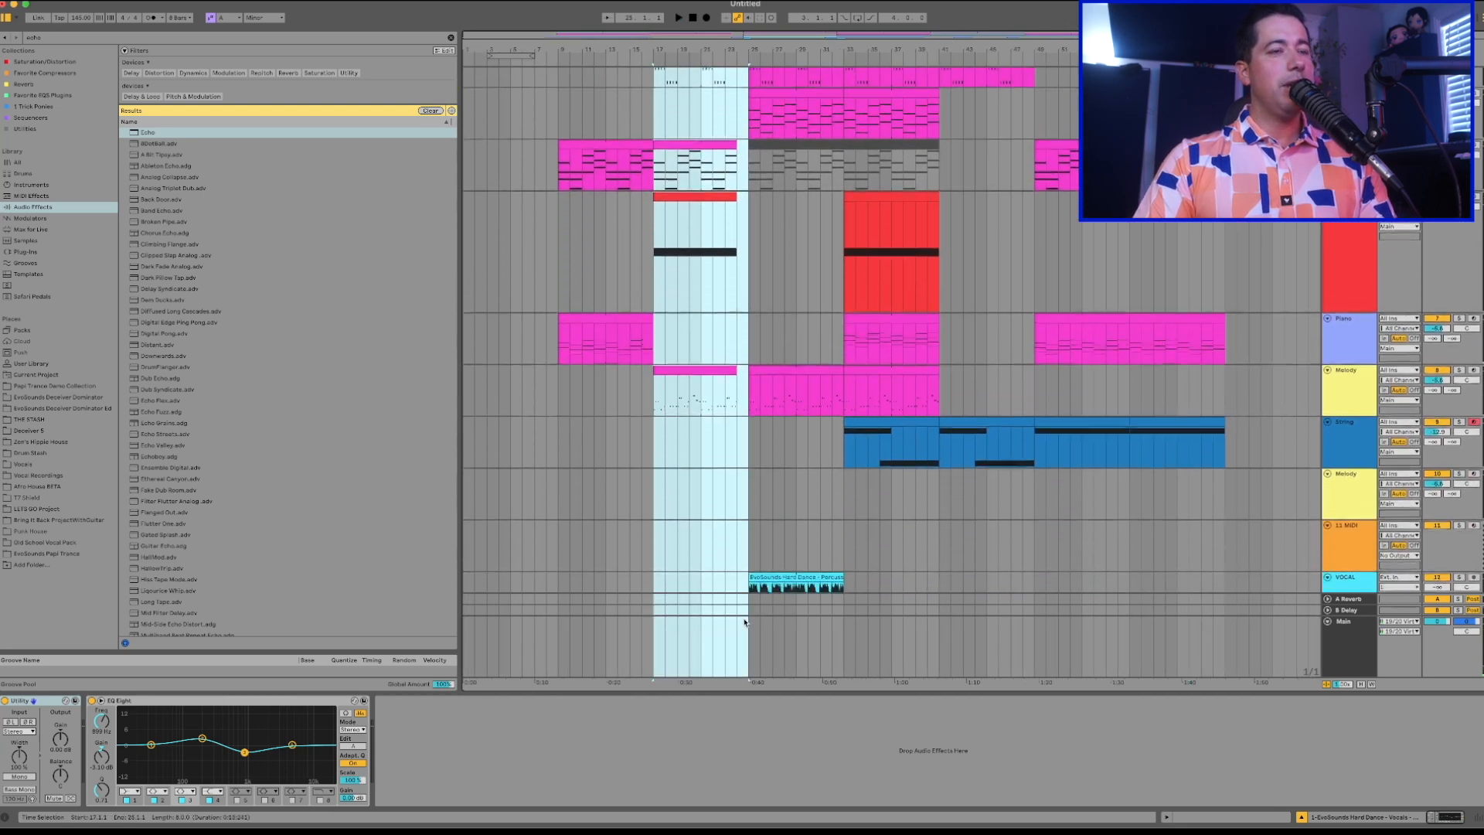
scroll(972, 337, up, 4)
scroll(931, 317, right, 3)
click(1035, 98)
key(super+v)
Play back the new section from bar 63, checking the transition at bar 65 and the one into bar 73.
click(1013, 133)
key(space)
scroll(1018, 126, down, 1)
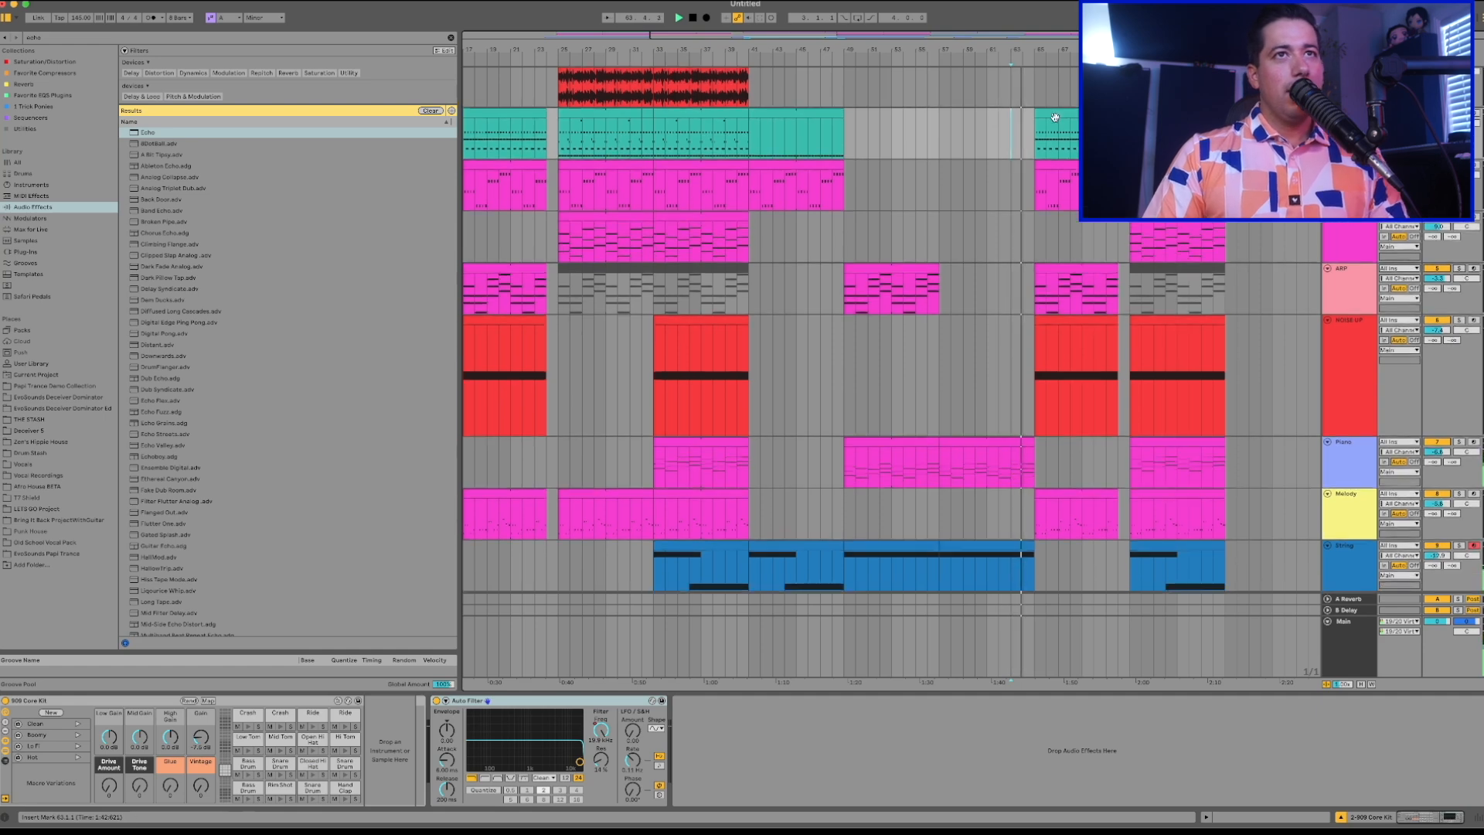
click(1051, 117)
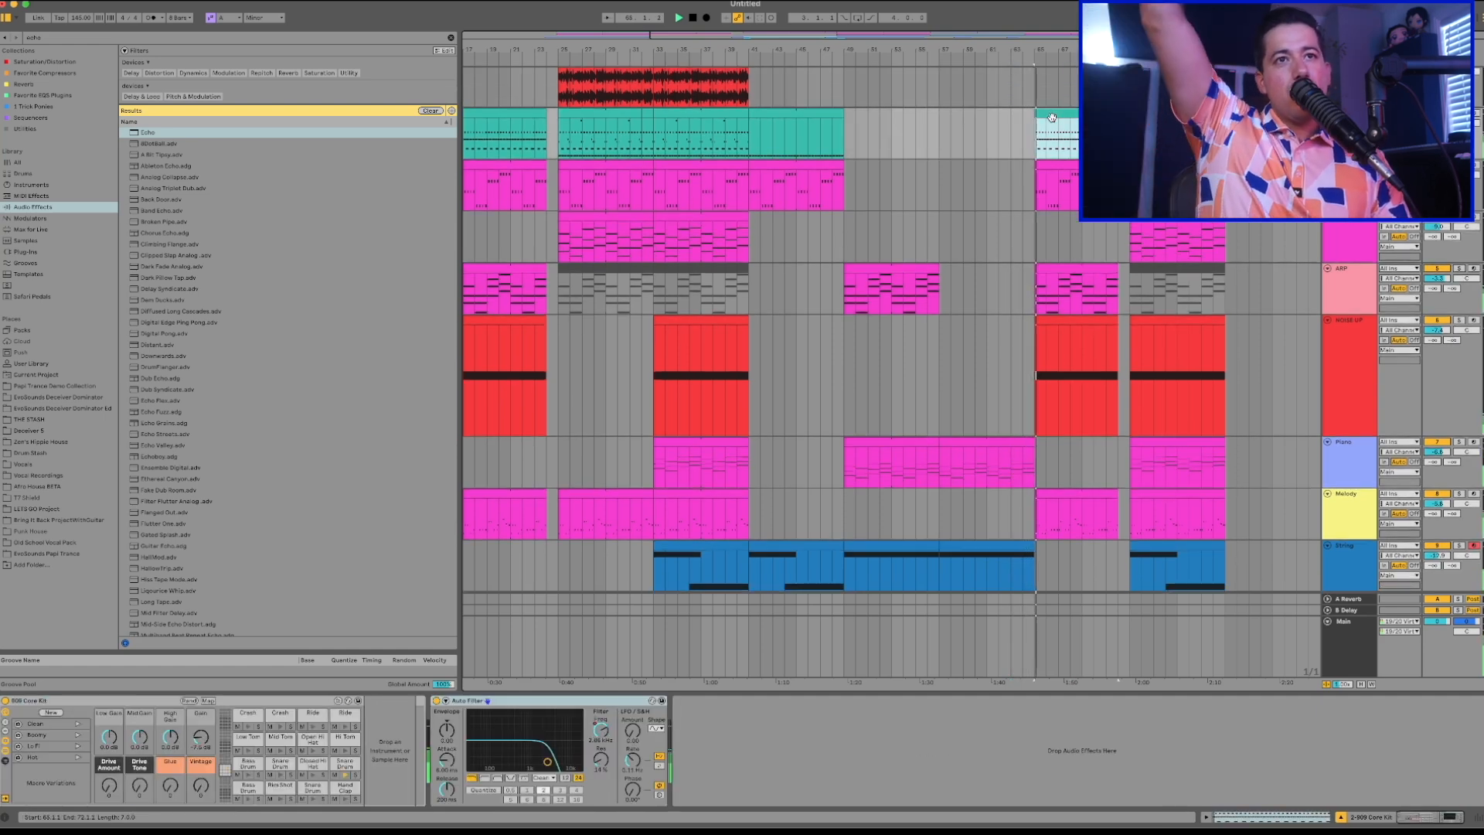
scroll(1050, 124, down, 1)
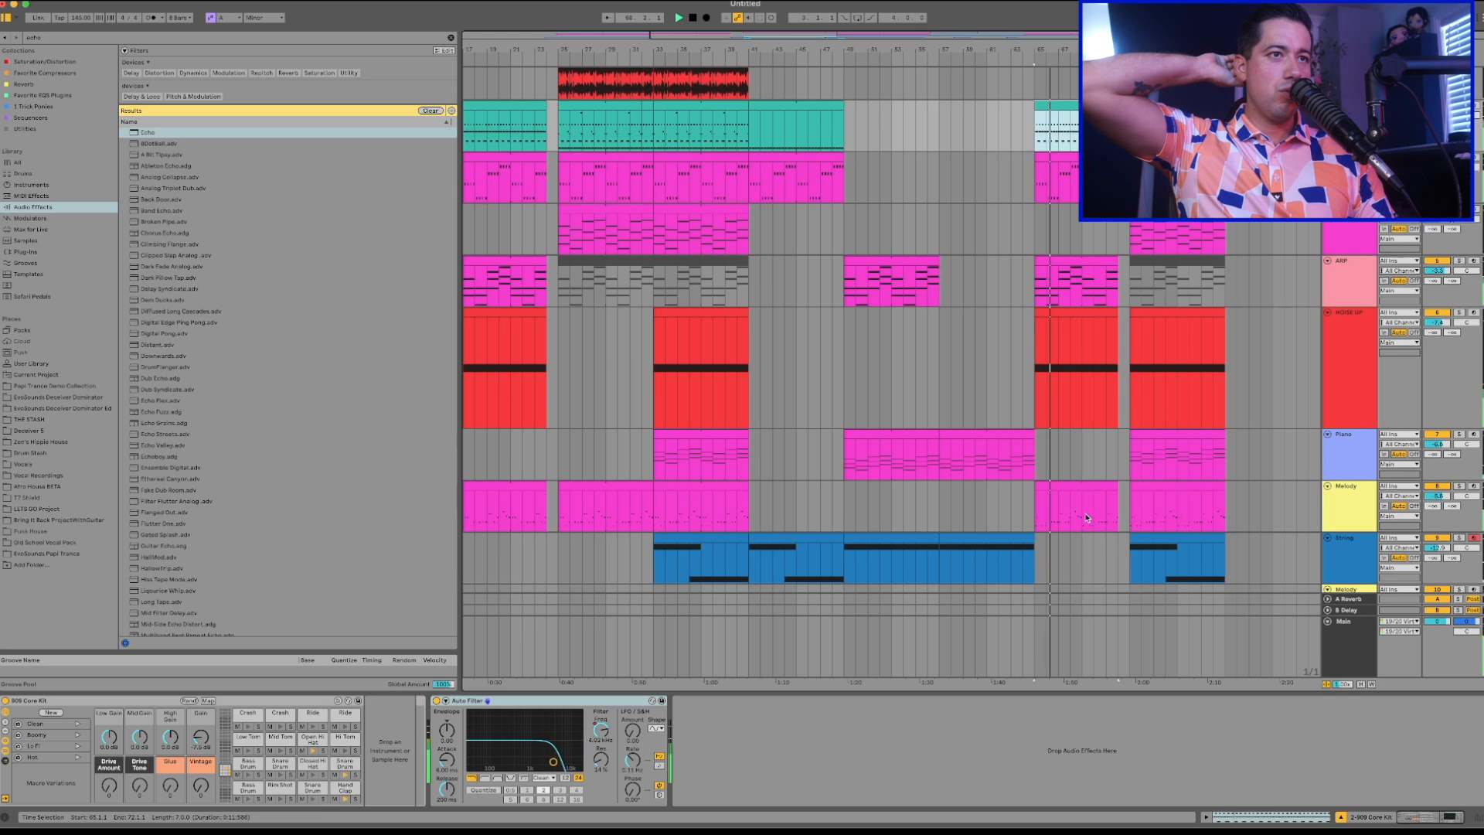
scroll(1101, 481, up, 3)
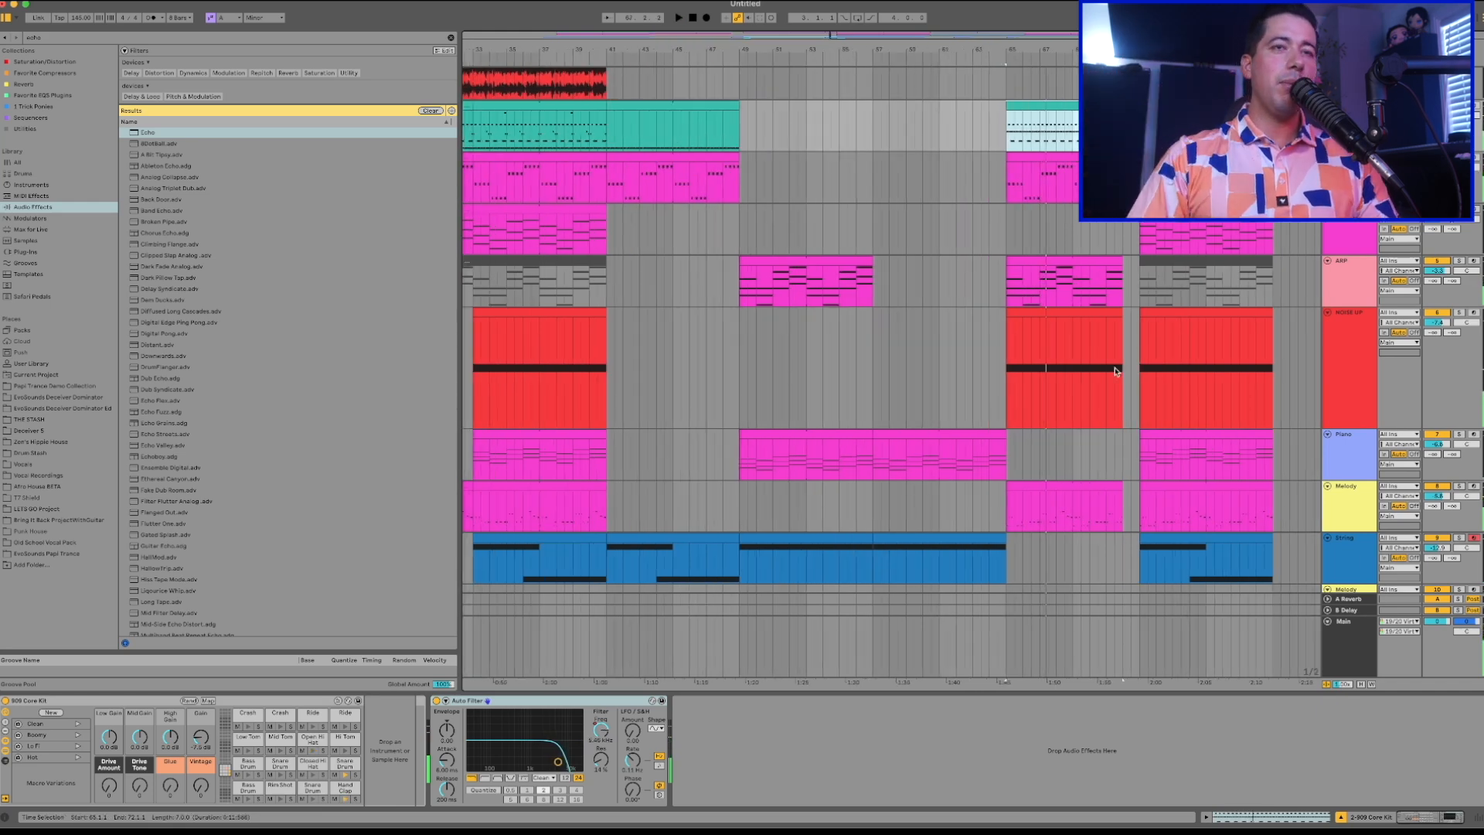
click(1124, 346)
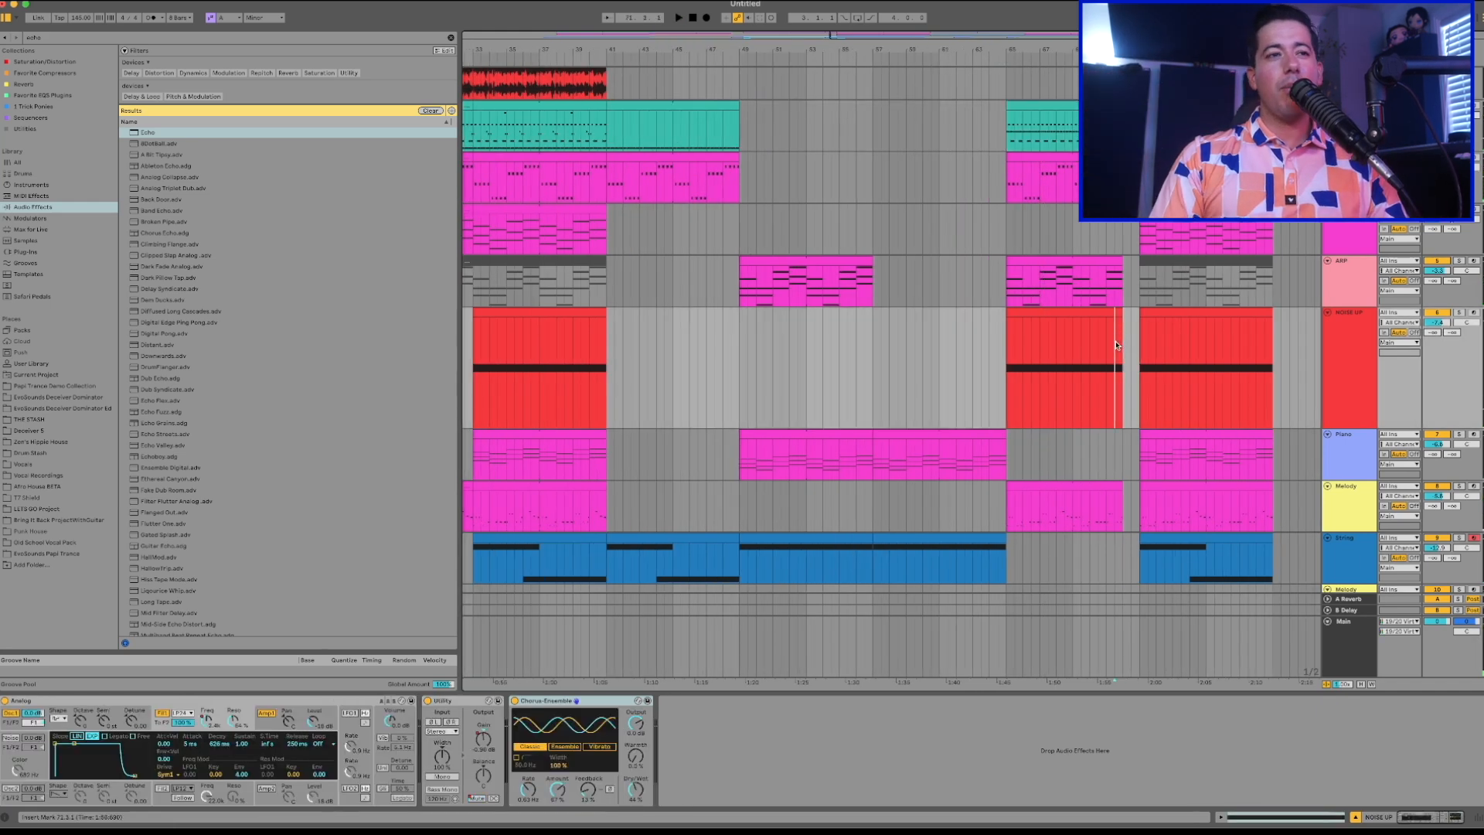
scroll(1115, 345, right, 2)
scroll(1115, 346, up, 1)
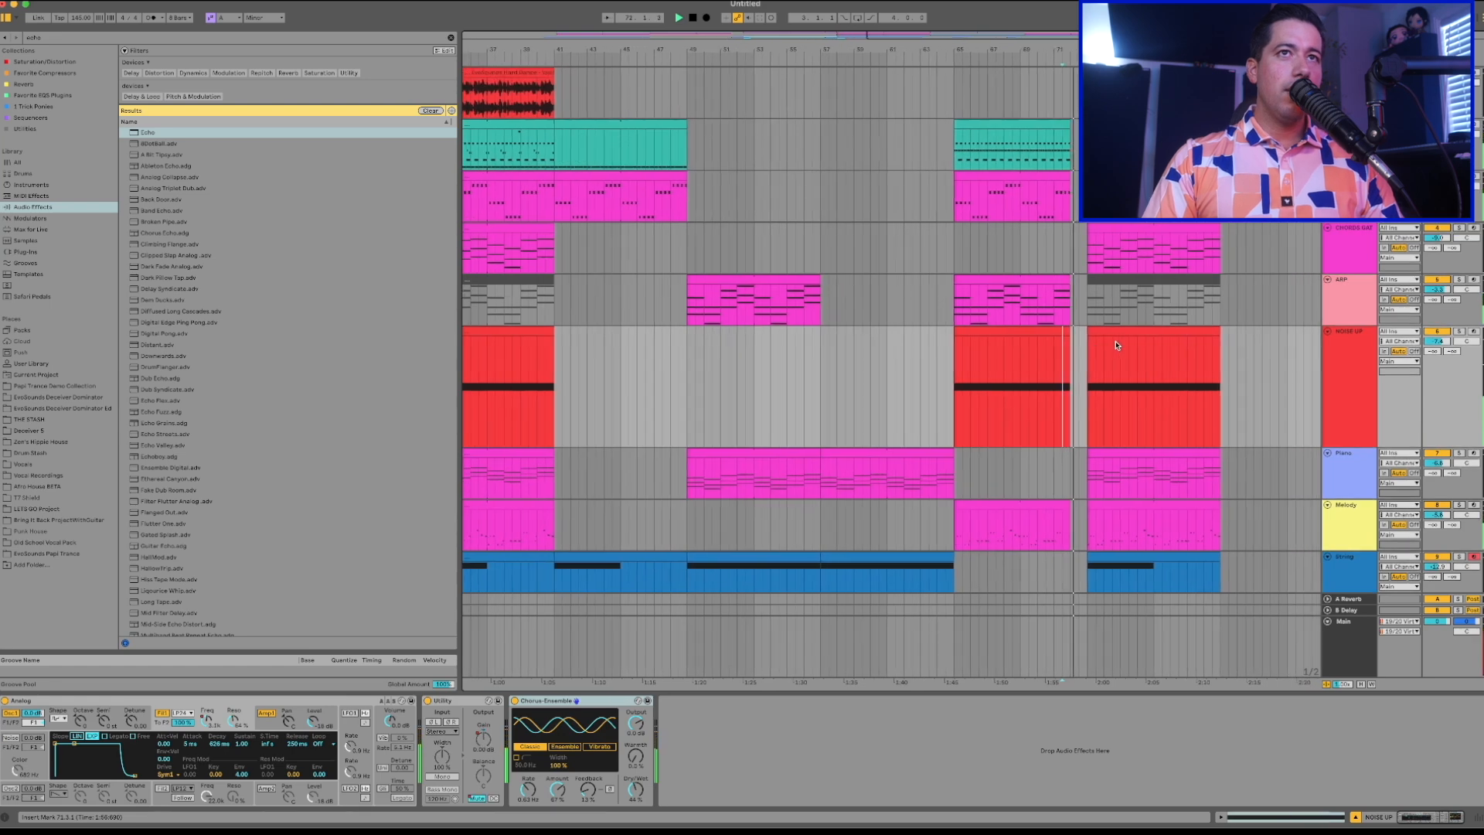
Duplicate bars 73 to 81 of all tracks so the copy starts at bar 81.
drag(1089, 95, 1218, 716)
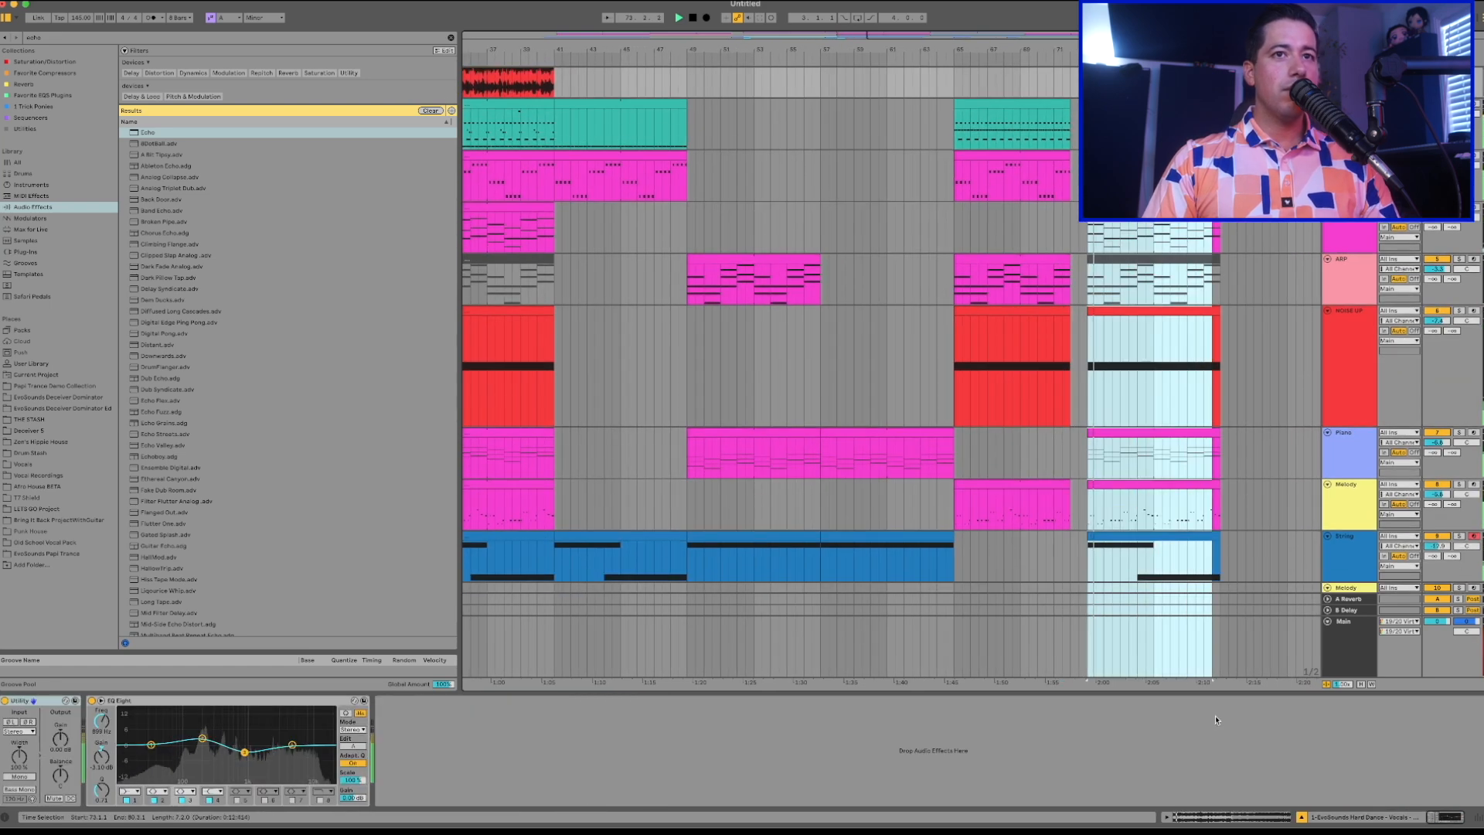
key(super+d)
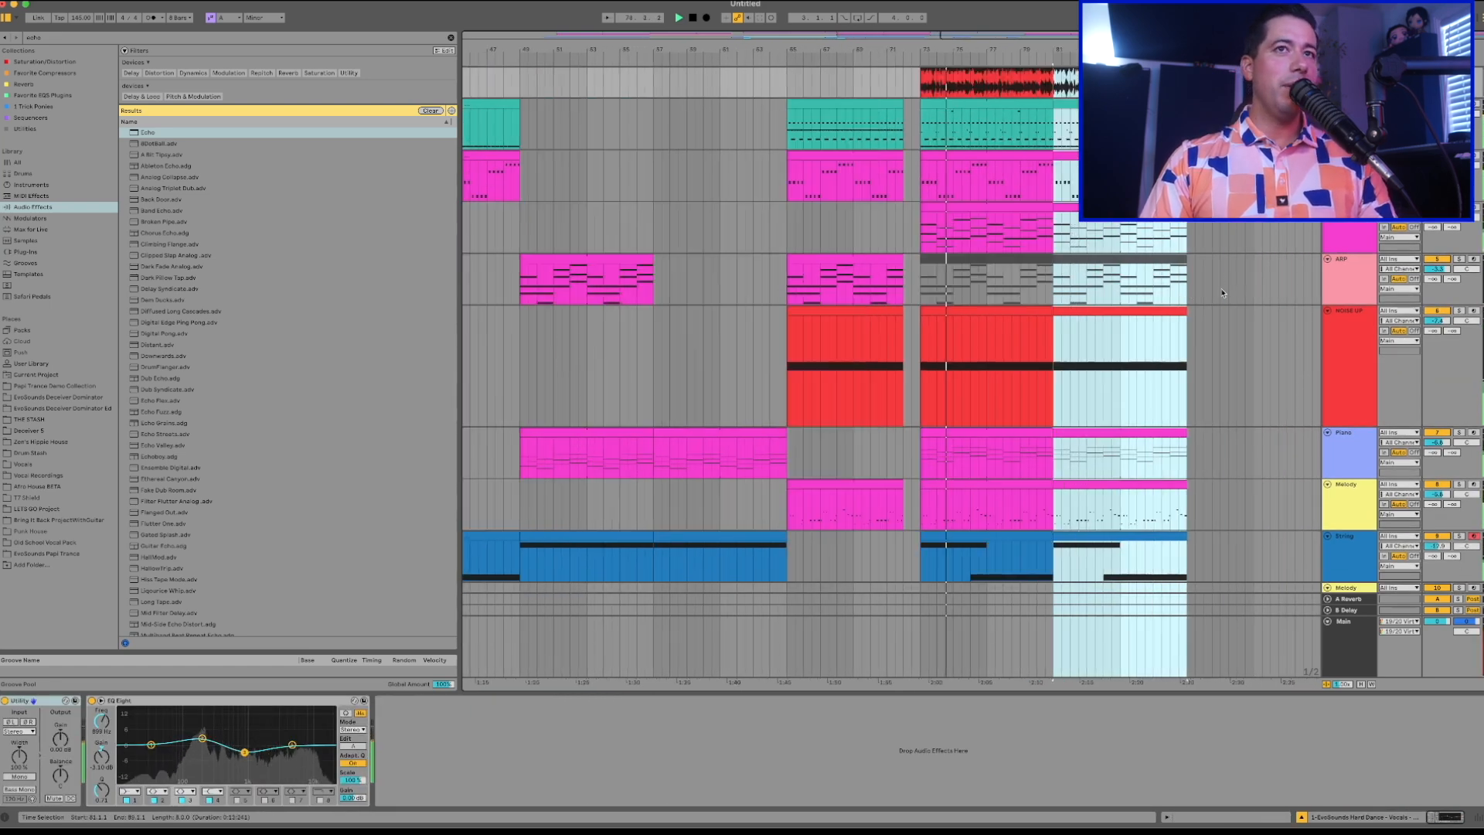
Extend the start of the Vocal clip near bar 73 back to bar 72 and lower the Vocal track's volume.
scroll(958, 255, down, 5)
click(914, 381)
drag(911, 422, 919, 415)
key(space)
key(space)
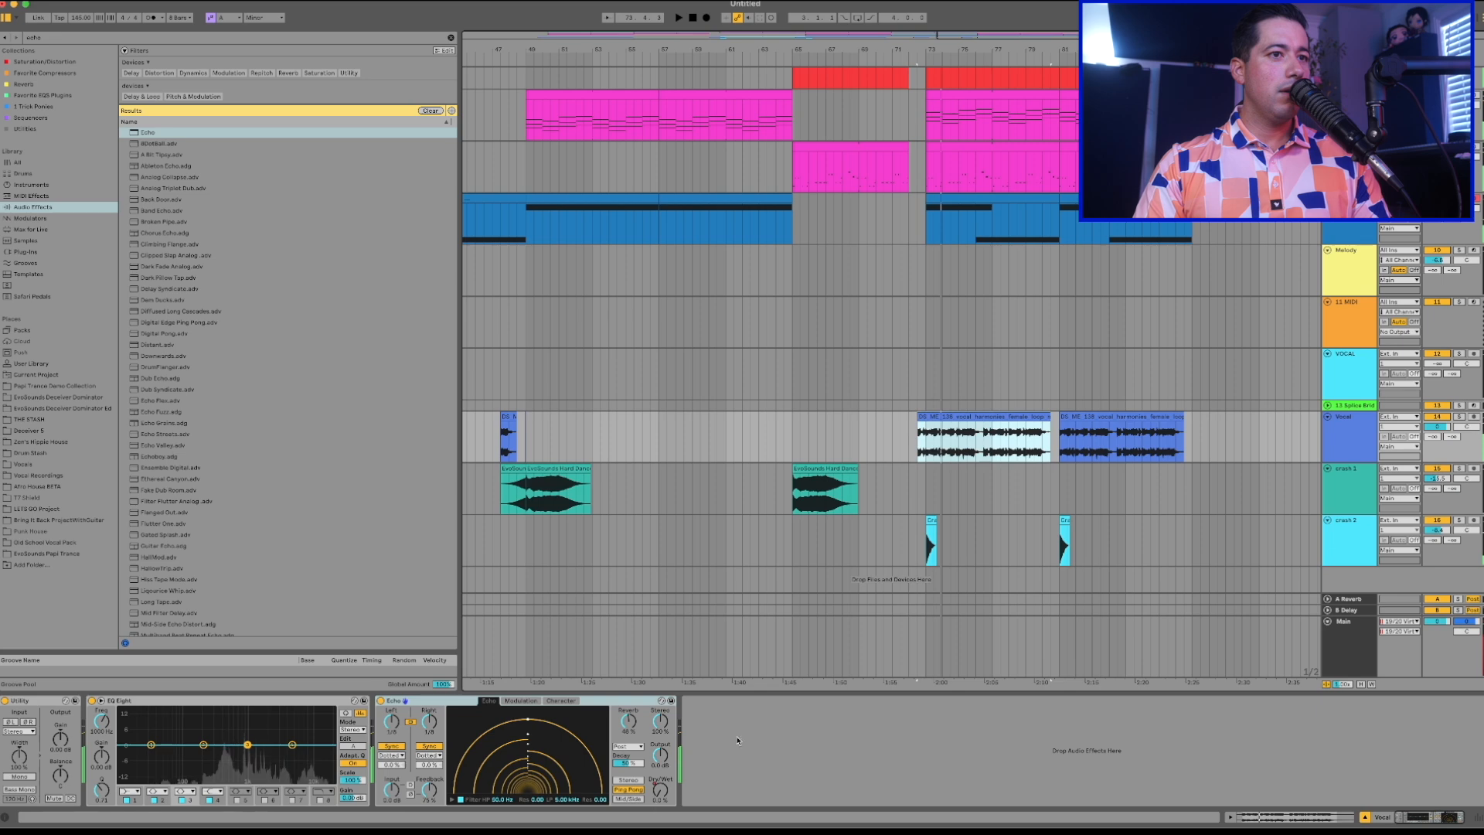
click(842, 265)
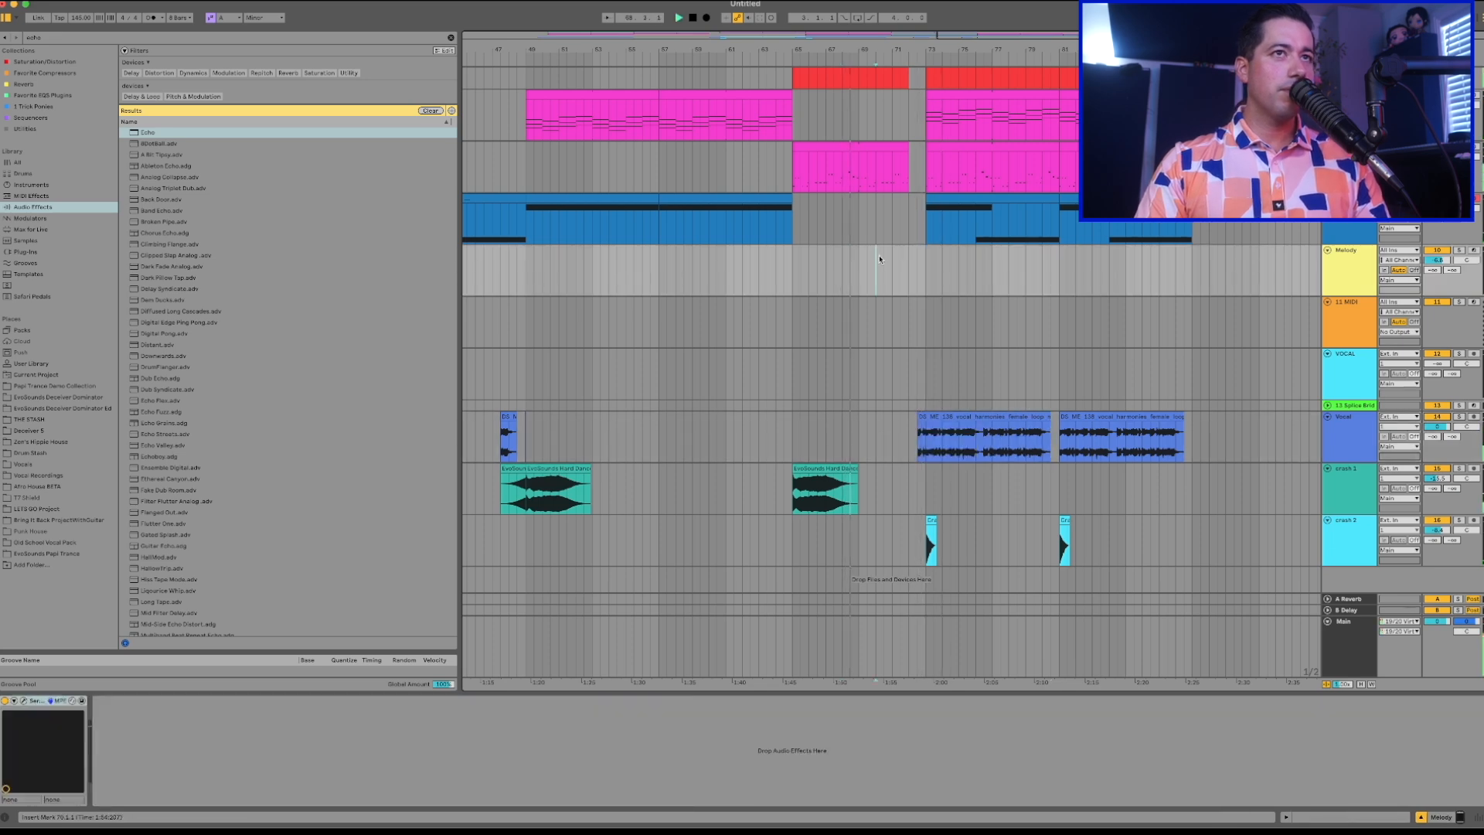
drag(1437, 426, 1437, 436)
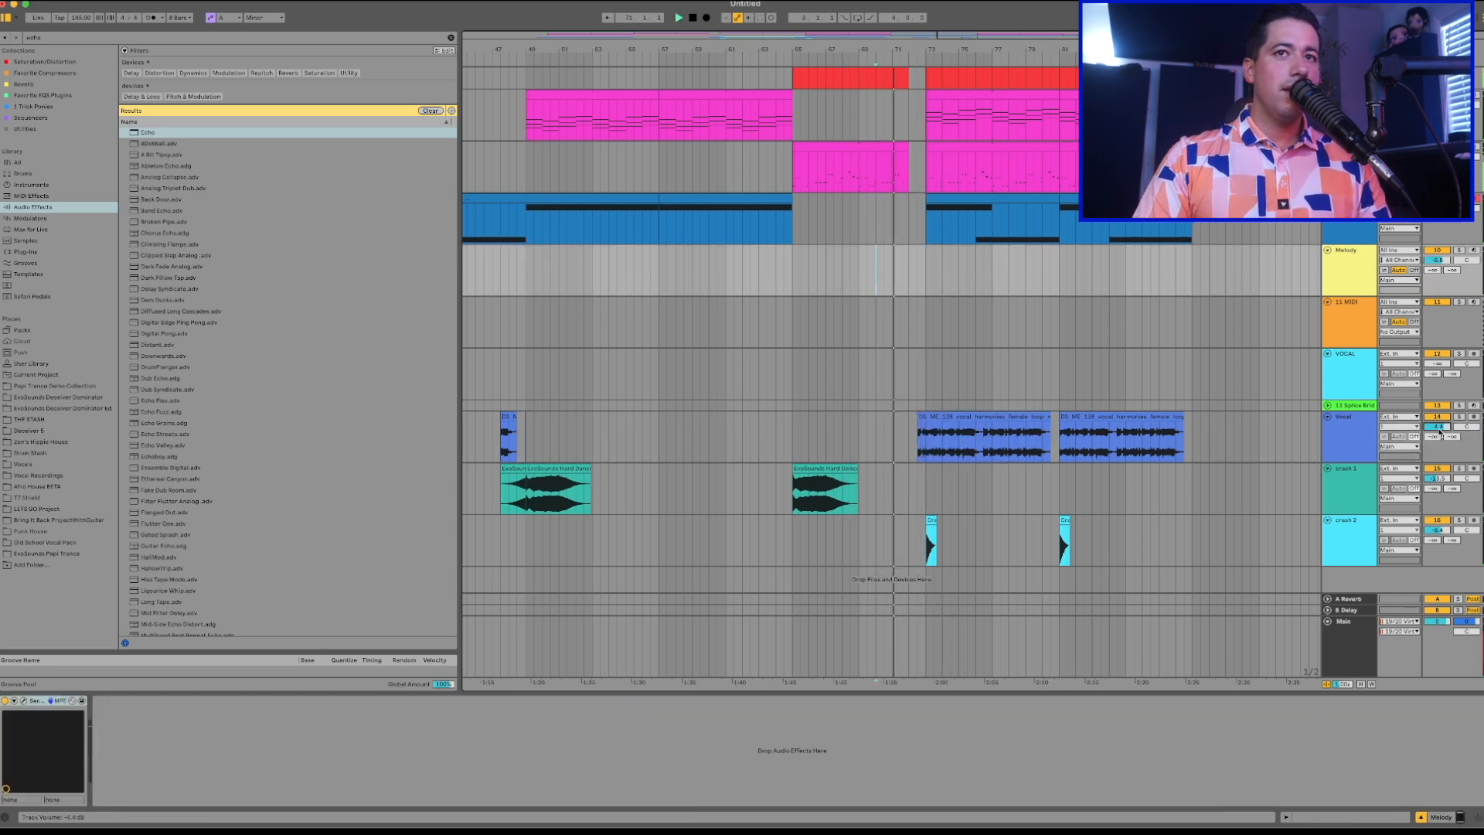
drag(918, 416, 909, 415)
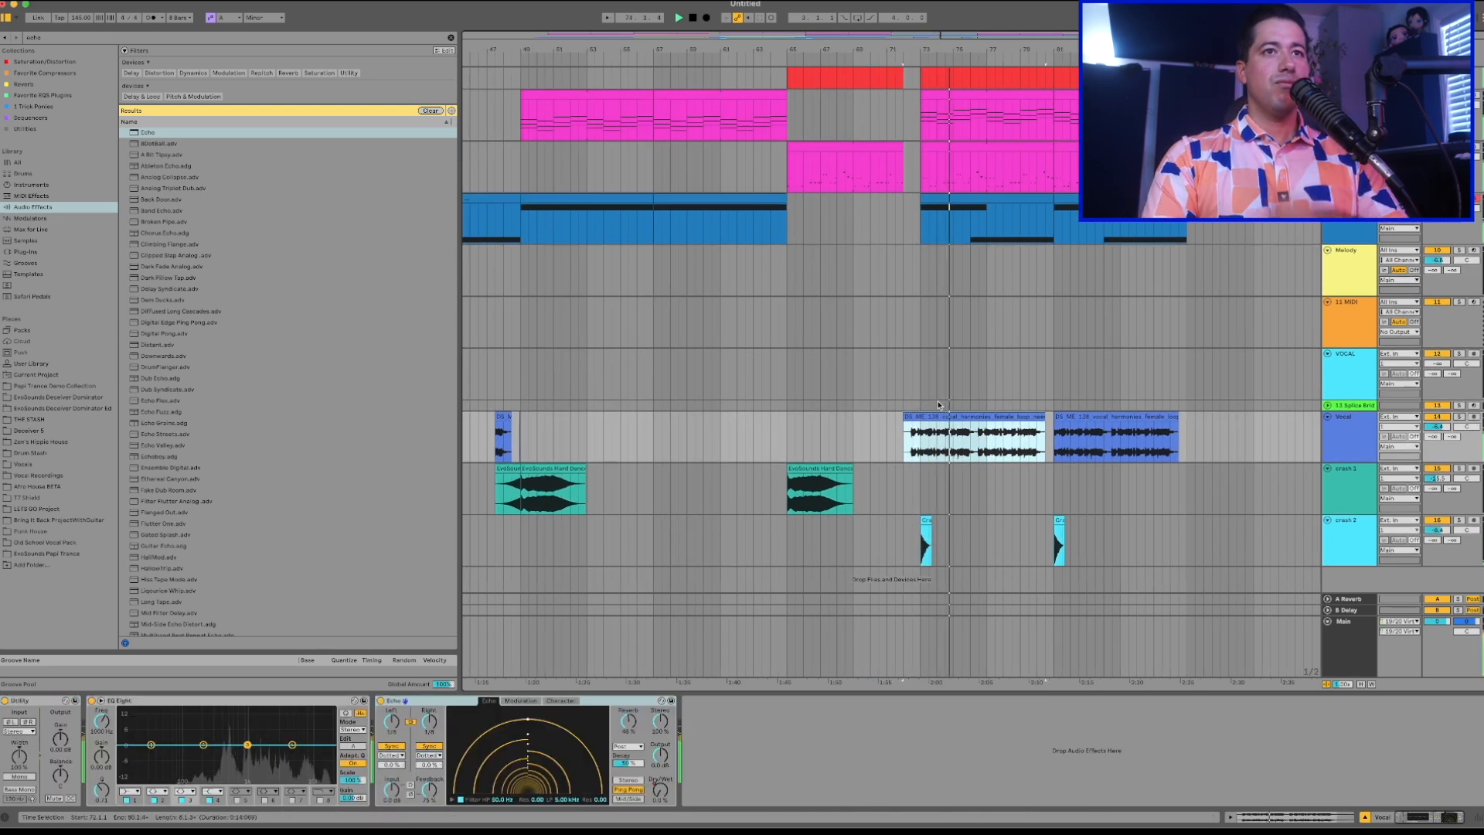
Clear bar 80 on the tracks from the uppermost vocal loop down to NOISE UP.
click(984, 439)
key(plus)
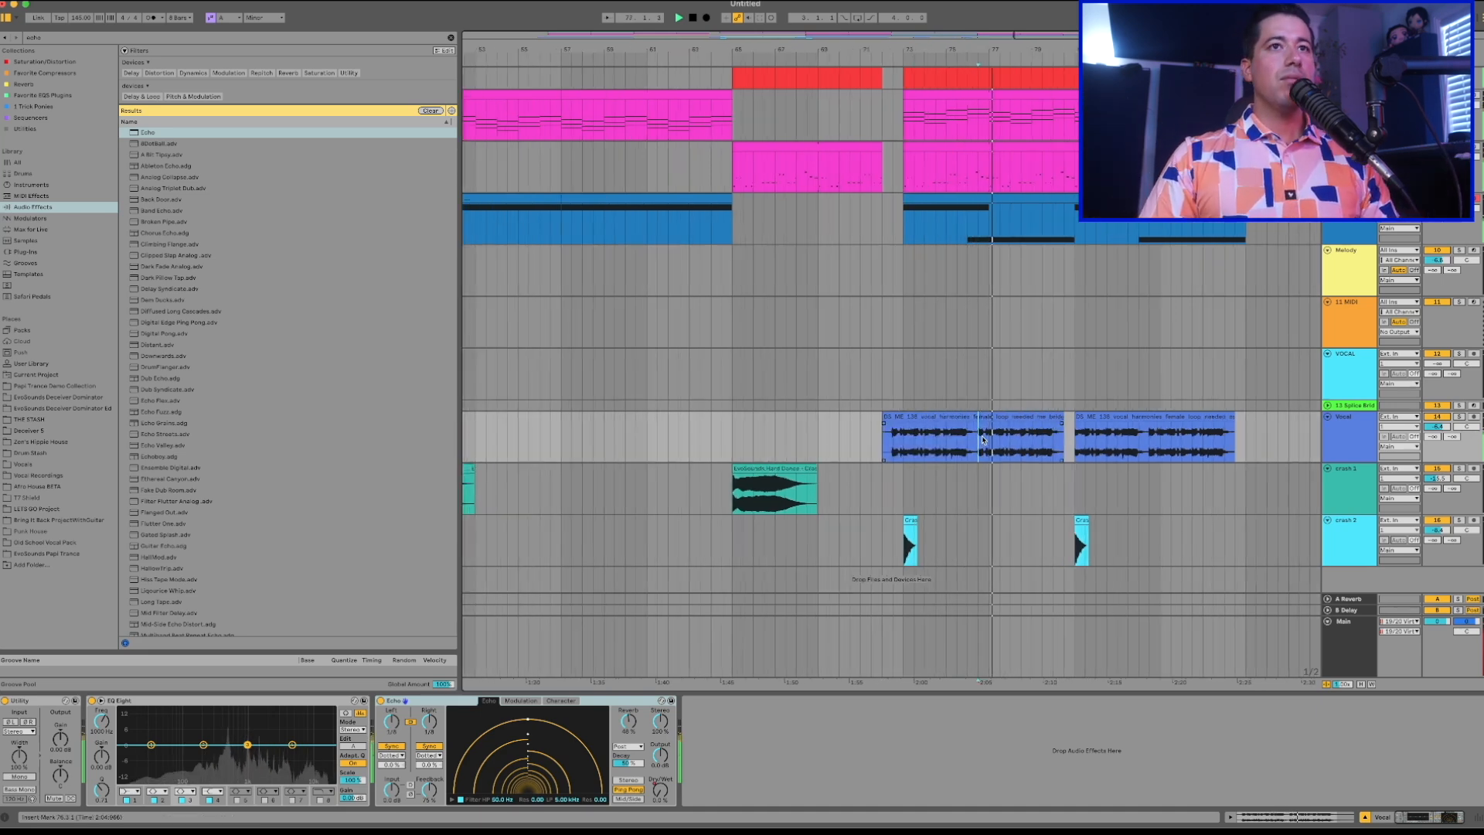
scroll(982, 441, up, 5)
click(1348, 85)
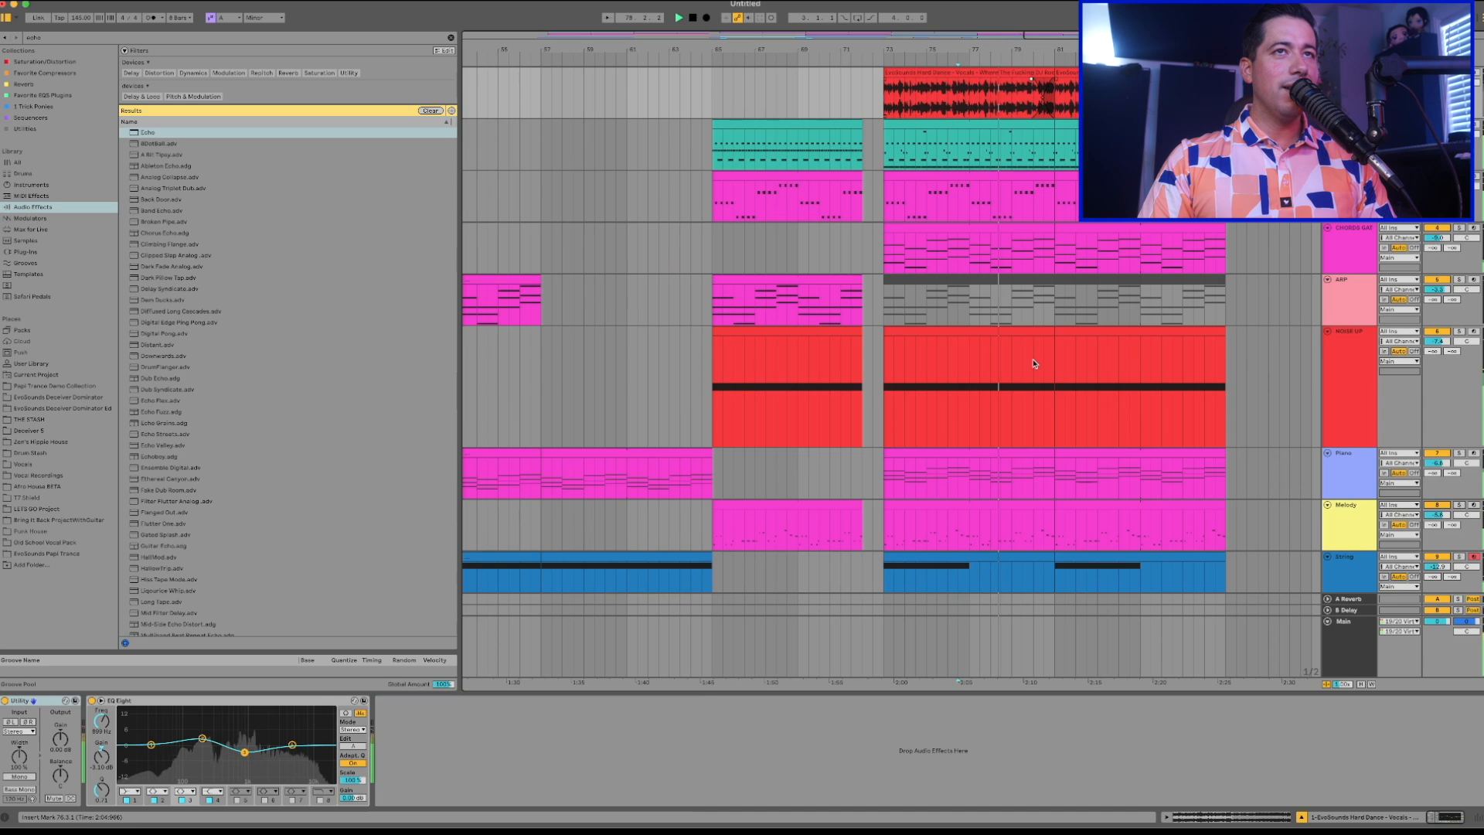
drag(1034, 363, 1058, 402)
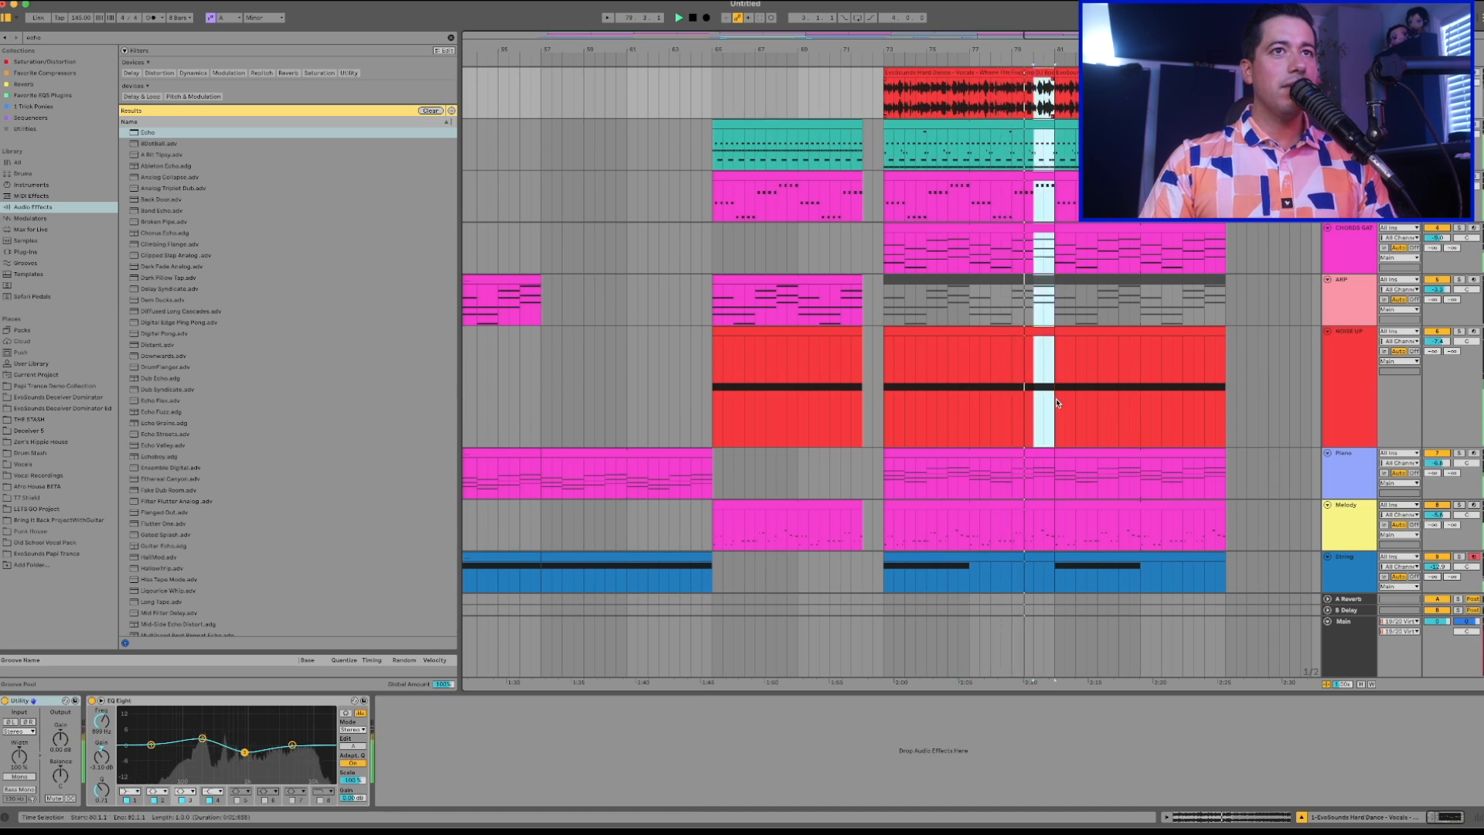
click(1057, 403)
scroll(1056, 401, down, 2)
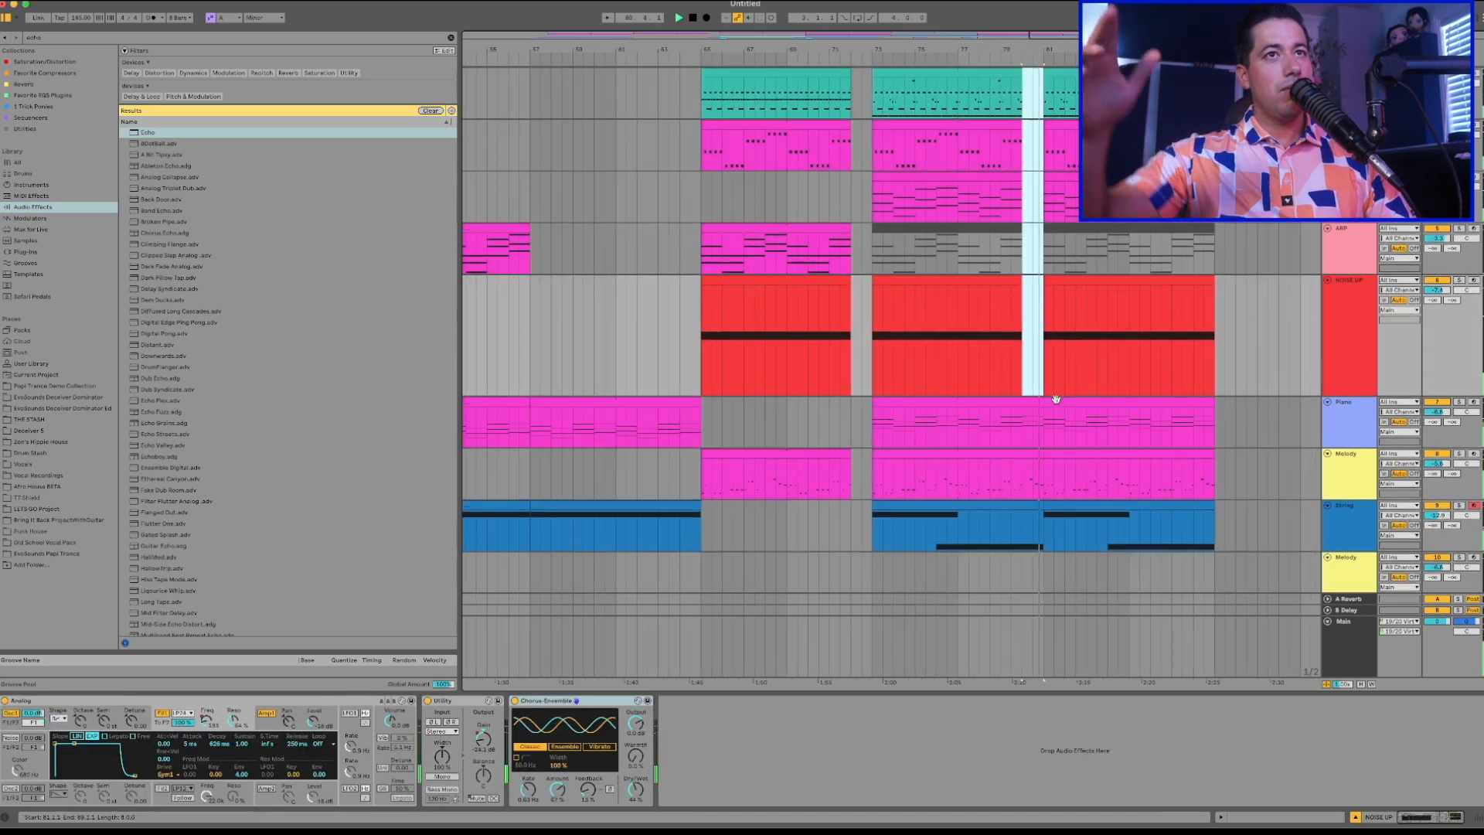
scroll(1056, 400, down, 1)
scroll(1057, 402, down, 5)
Arm the Piano track and play the arrangement from about bar 80.
click(1044, 402)
click(1343, 356)
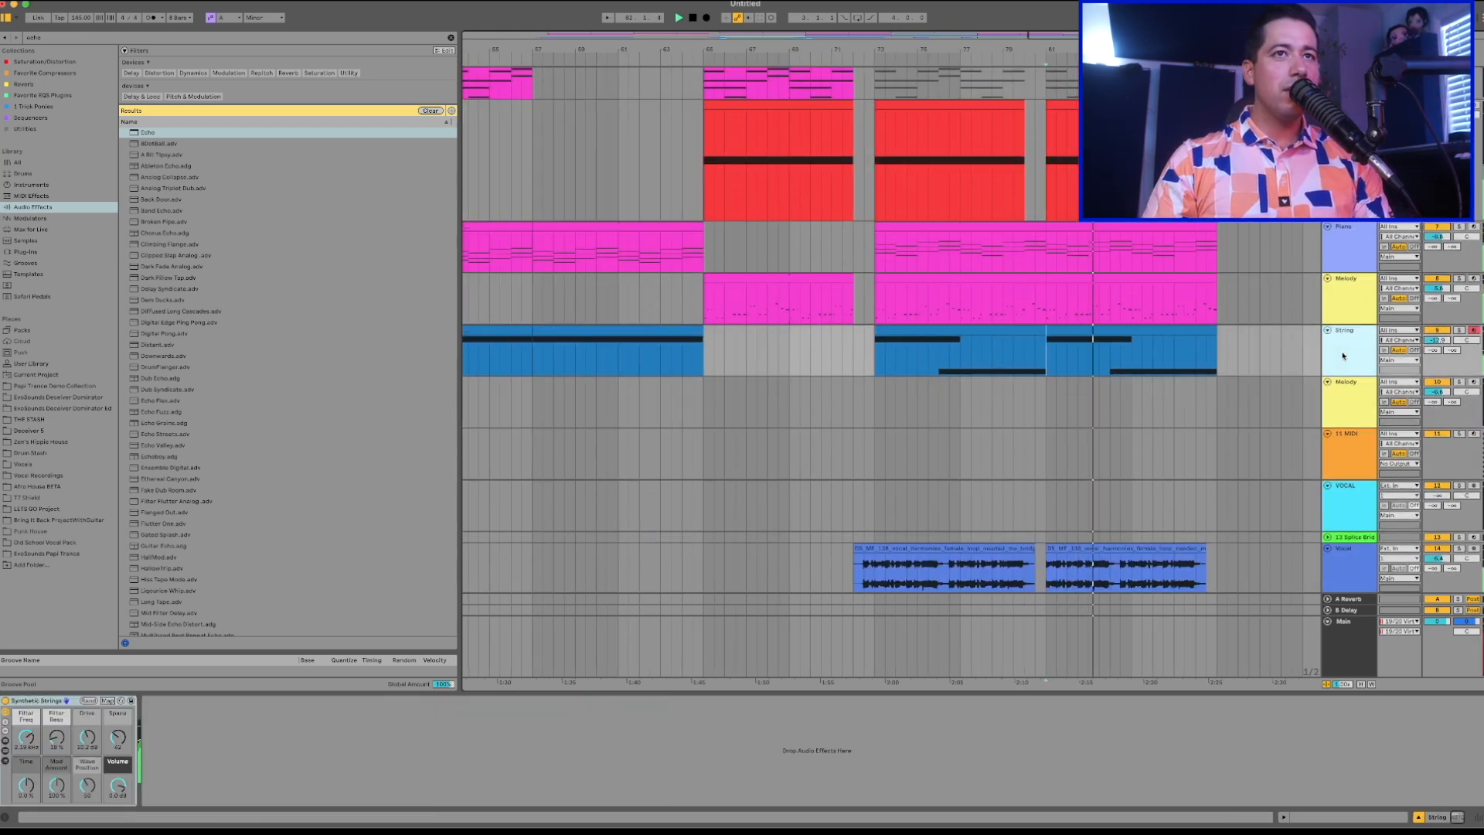
click(1354, 313)
key(space)
click(1471, 227)
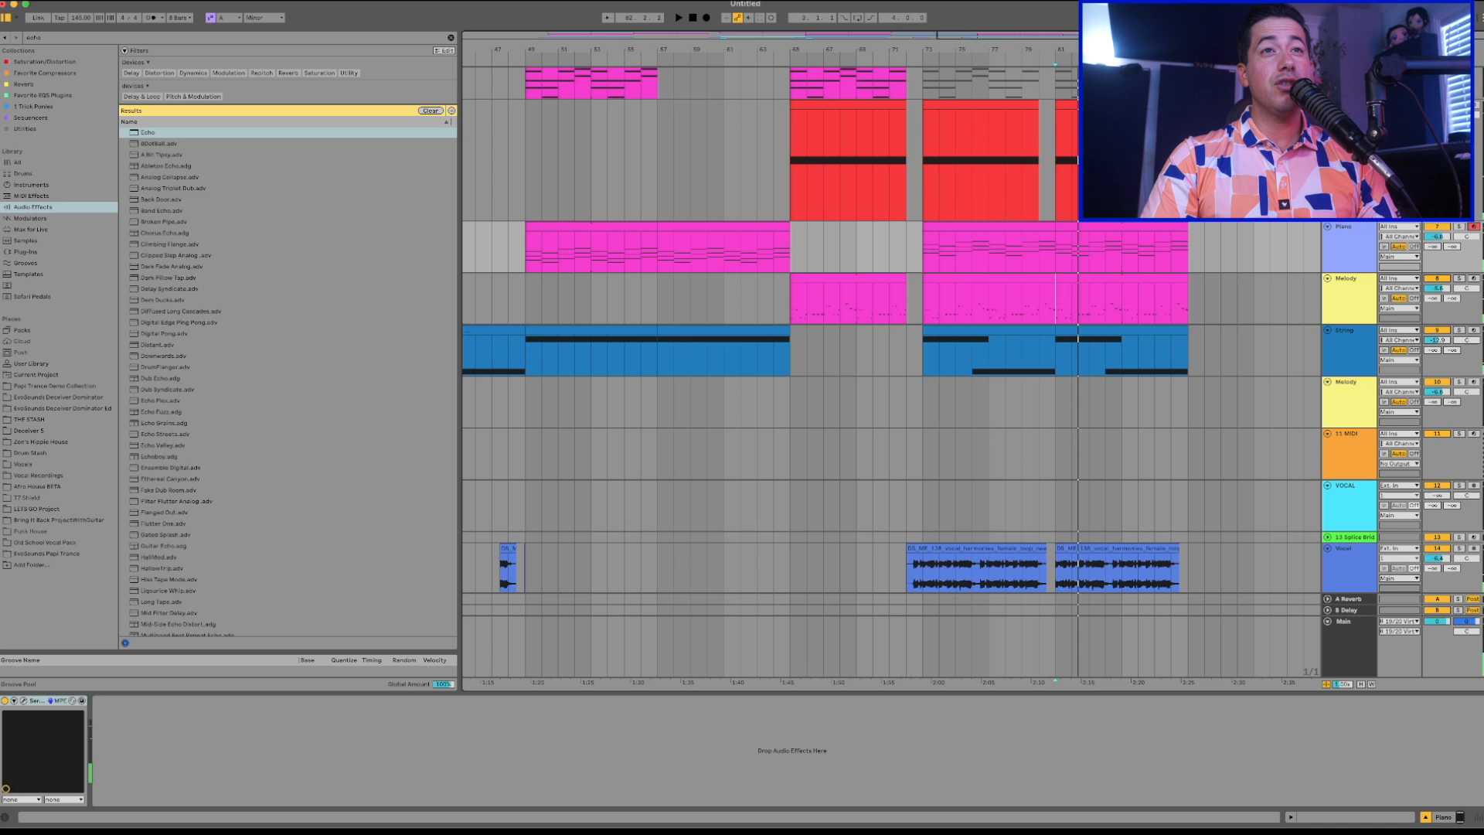
click(1038, 313)
key(space)
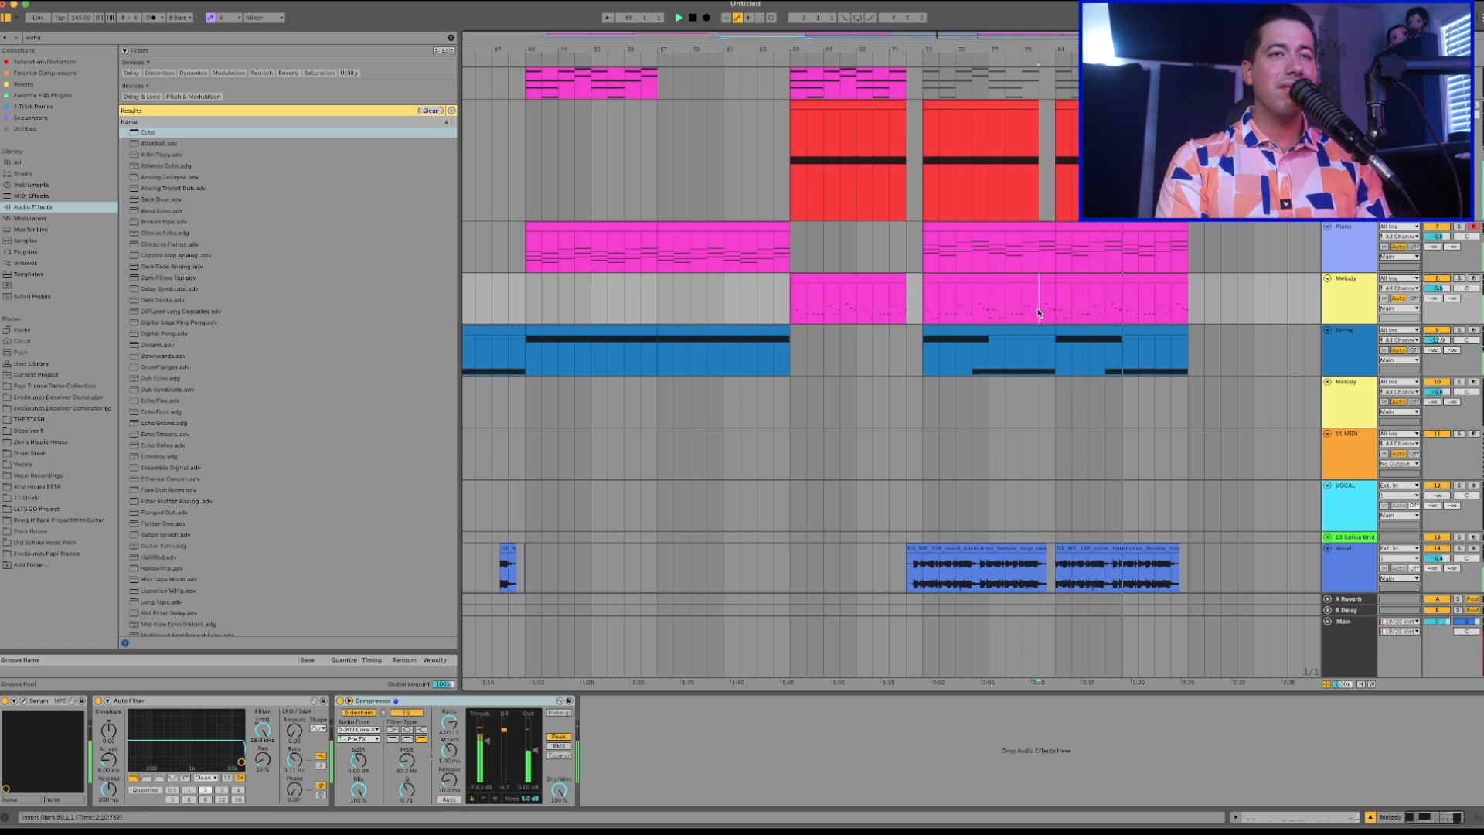
click(1023, 407)
scroll(1060, 505, up, 3)
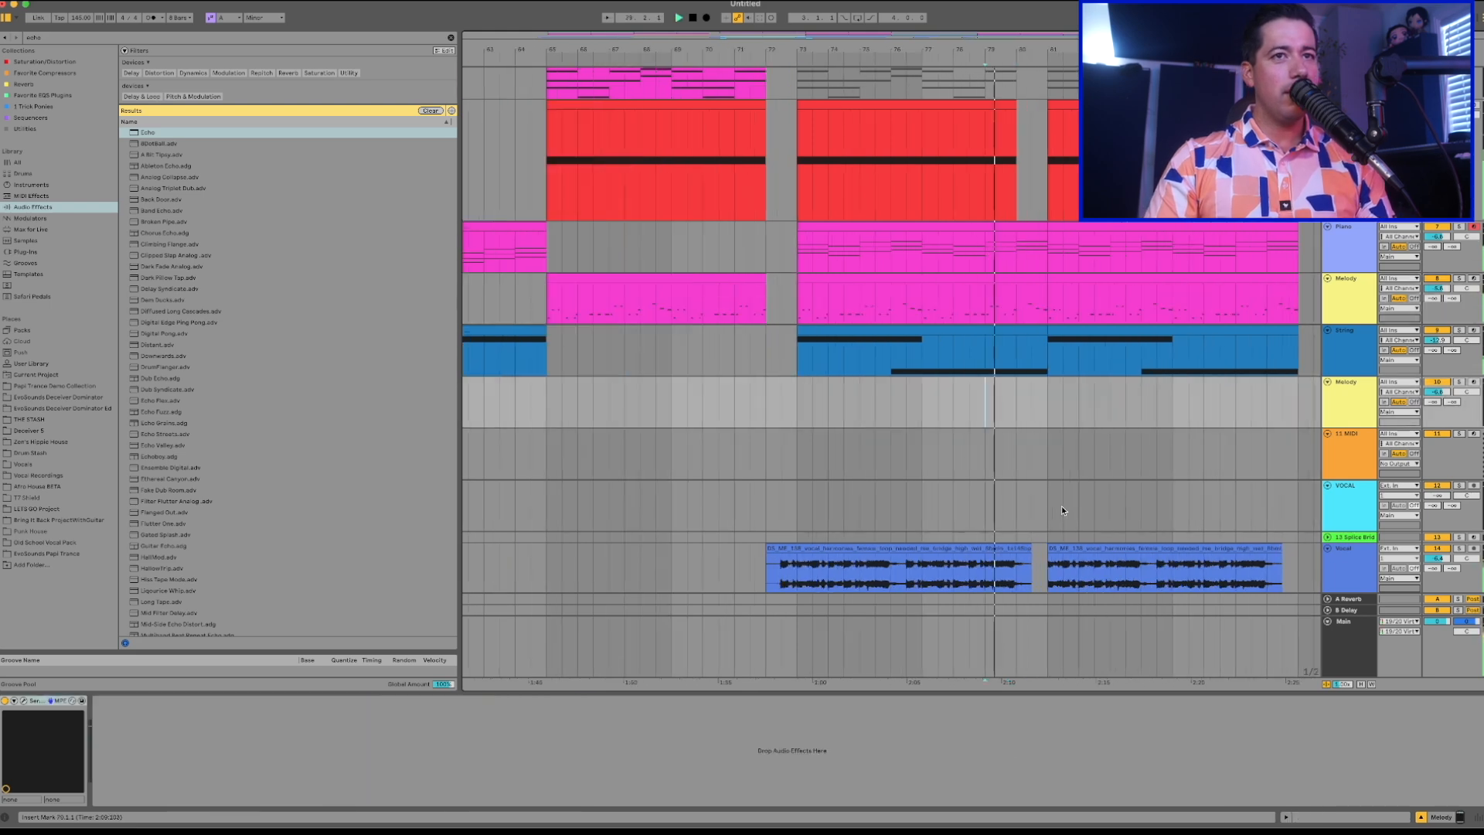
Trim the start of the Vocal clip at bar 81 to bar 83 and play back from about bar 79.
click(1051, 546)
drag(1050, 544, 1111, 548)
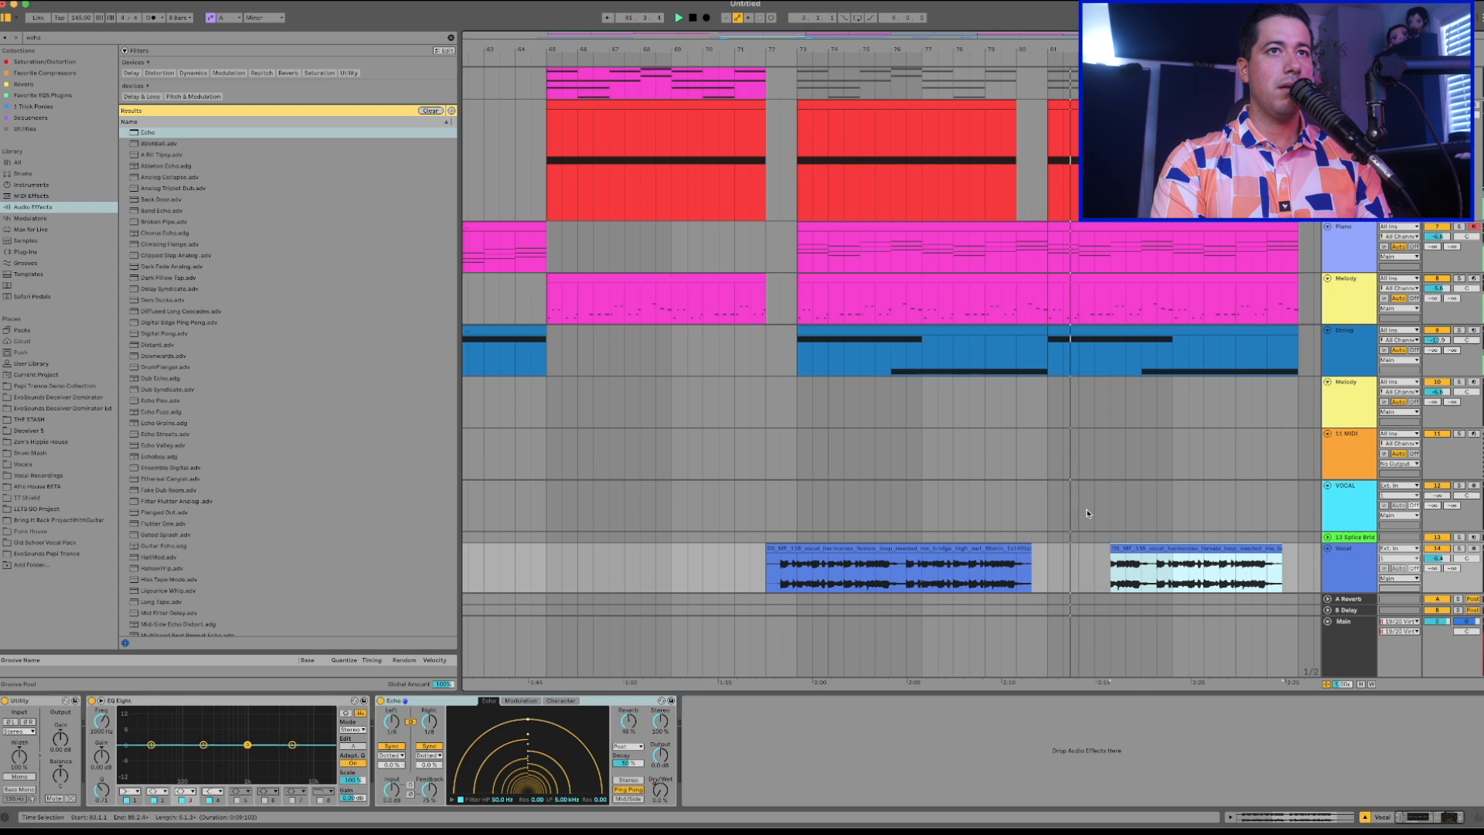
key(space)
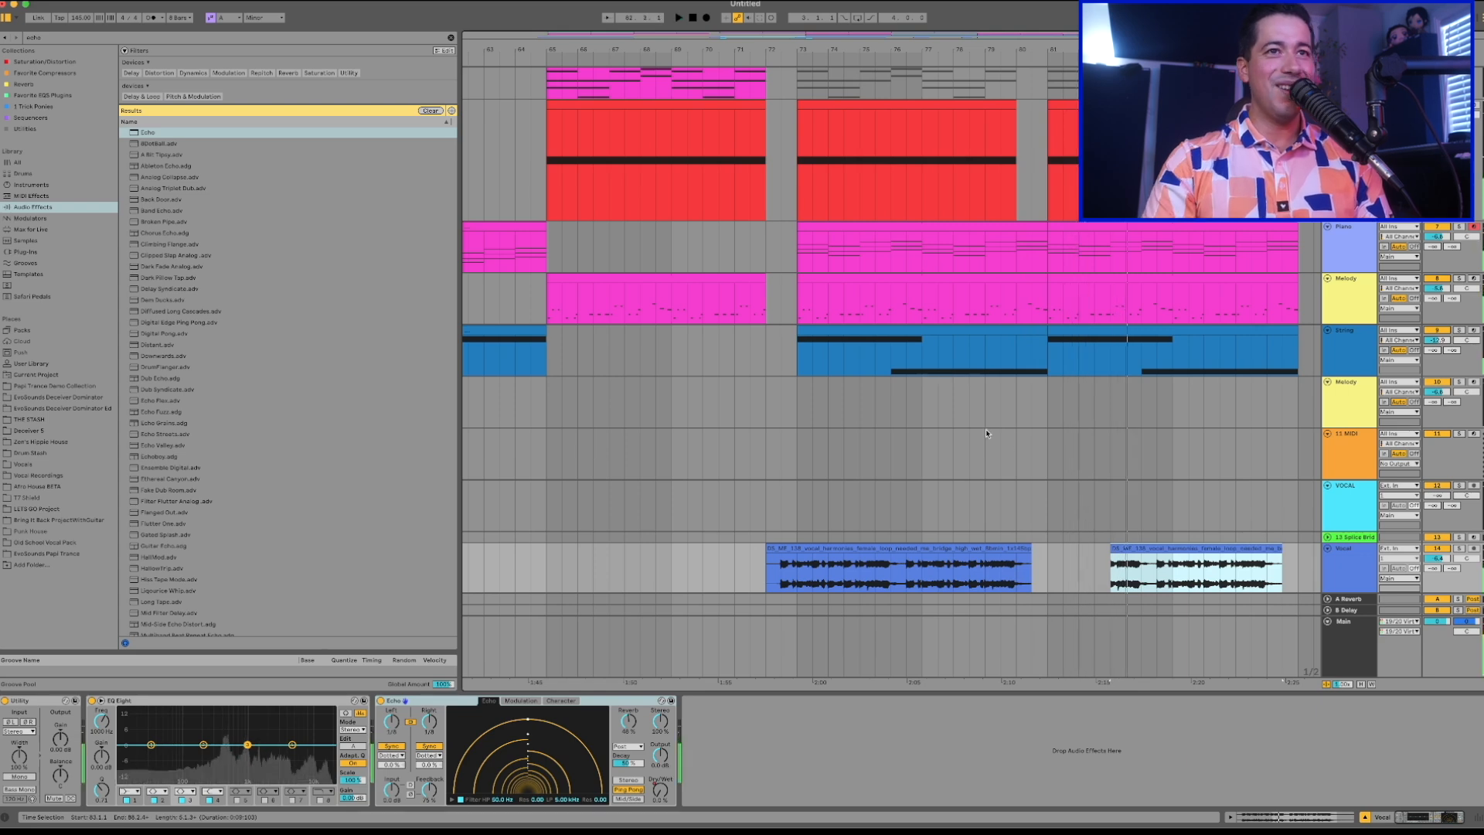
click(986, 455)
key(space)
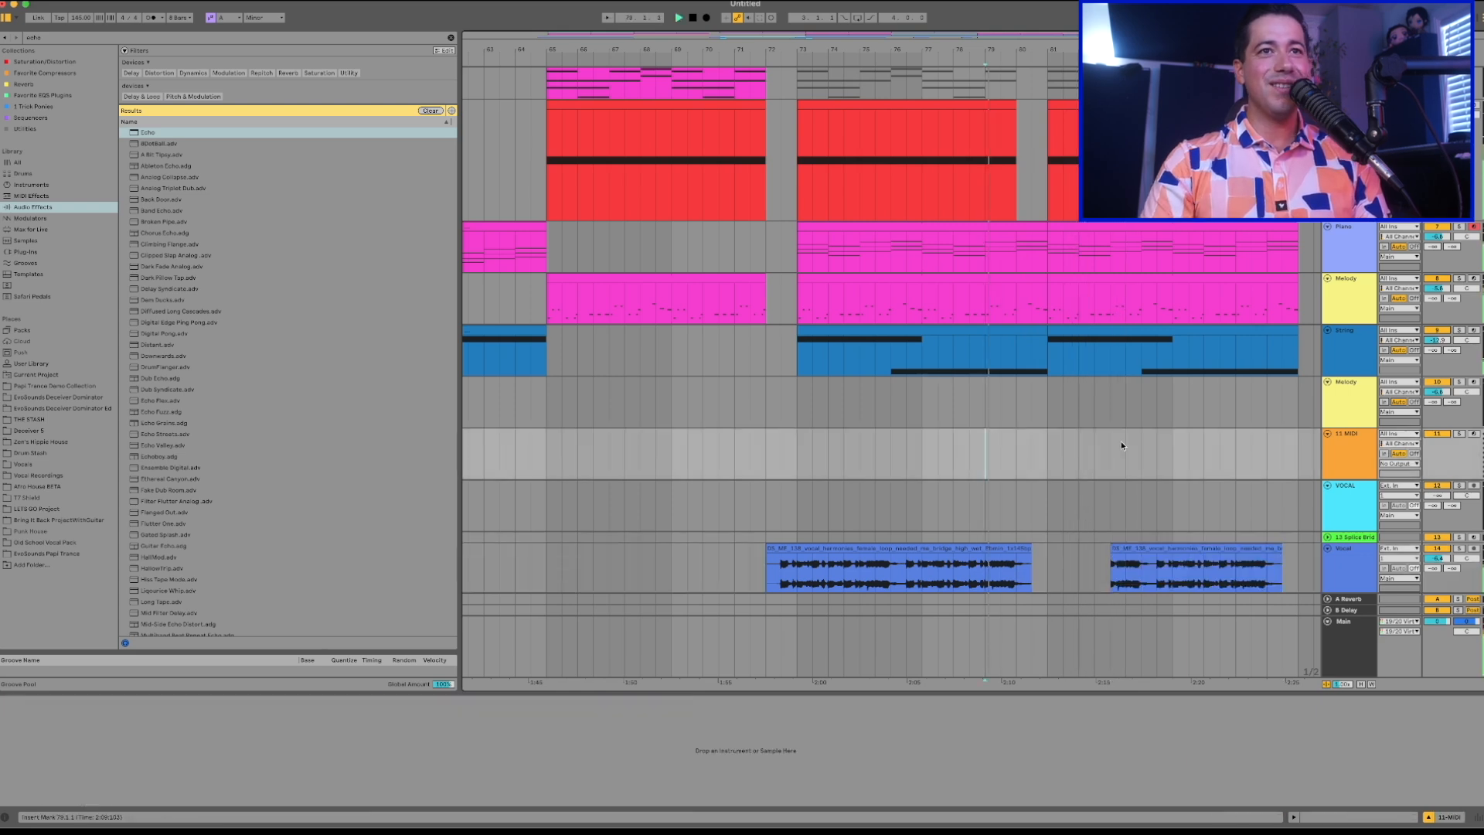
scroll(1134, 455, up, 1)
scroll(1134, 457, up, 3)
Open the Piano clip at bar 81 in an enlarged note editor and raise the computer keyboard's octave.
click(1134, 398)
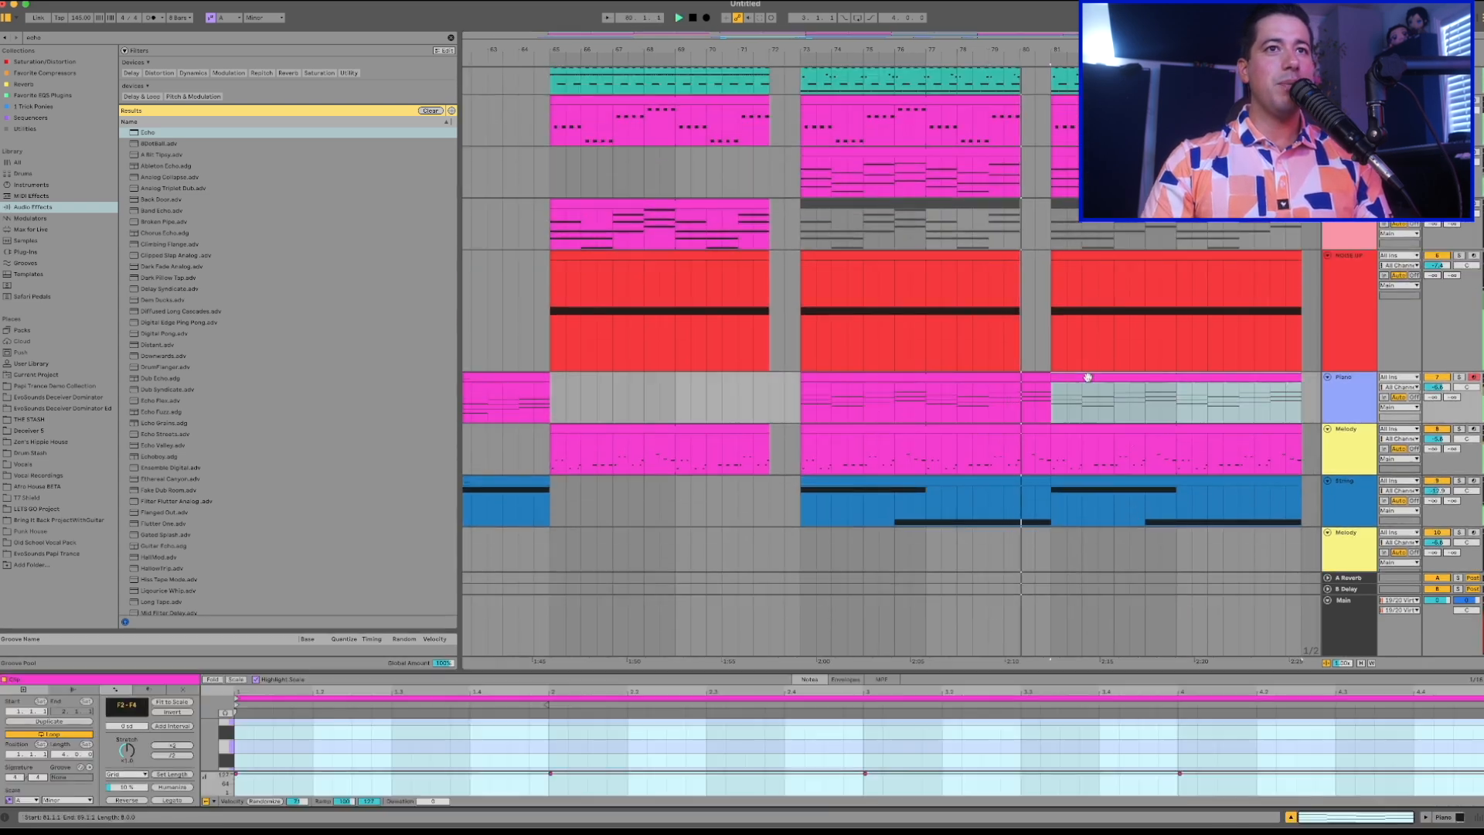
drag(767, 670, 896, 236)
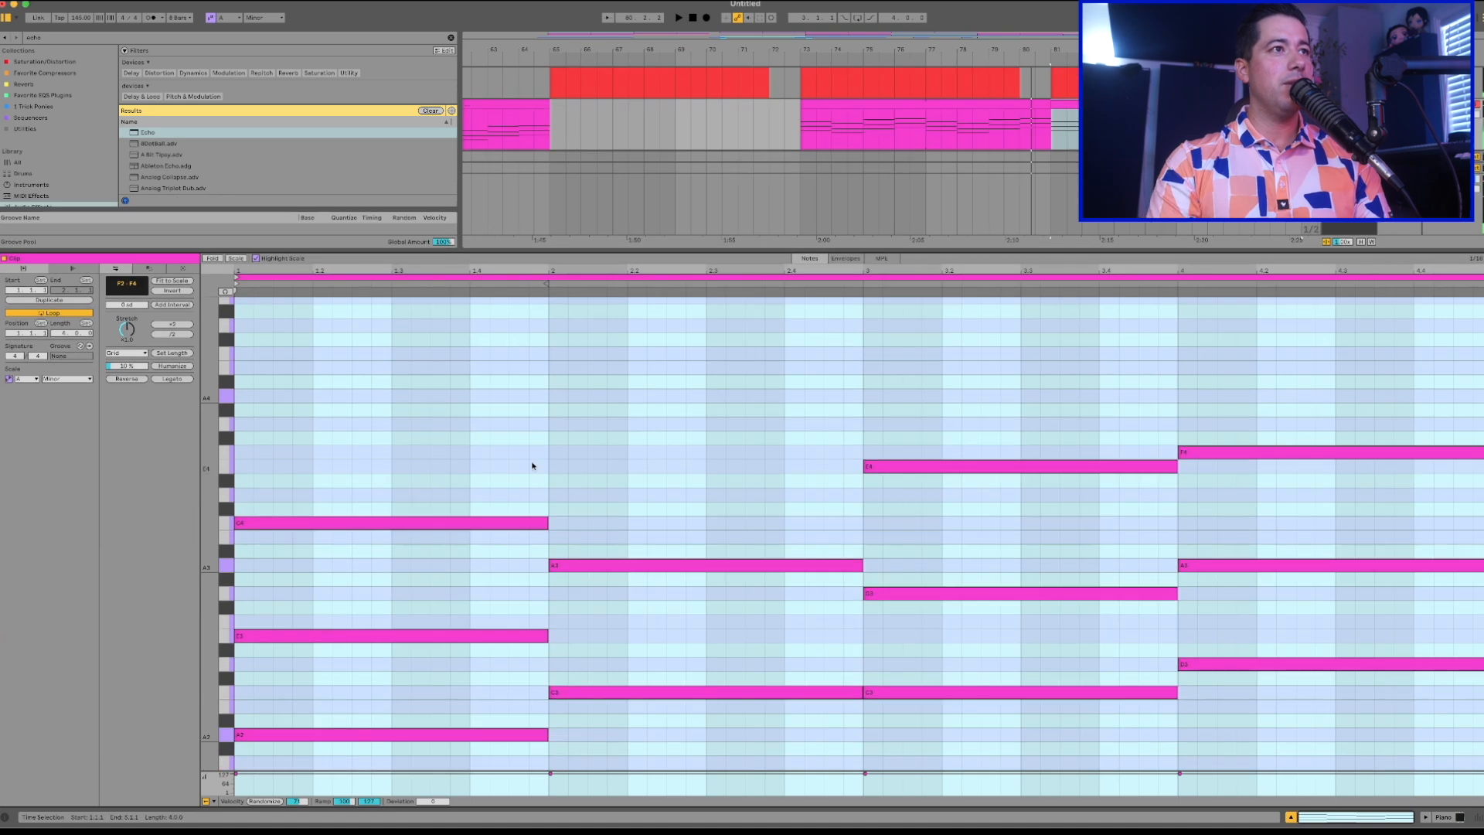
drag(206, 459, 155, 462)
key(x)
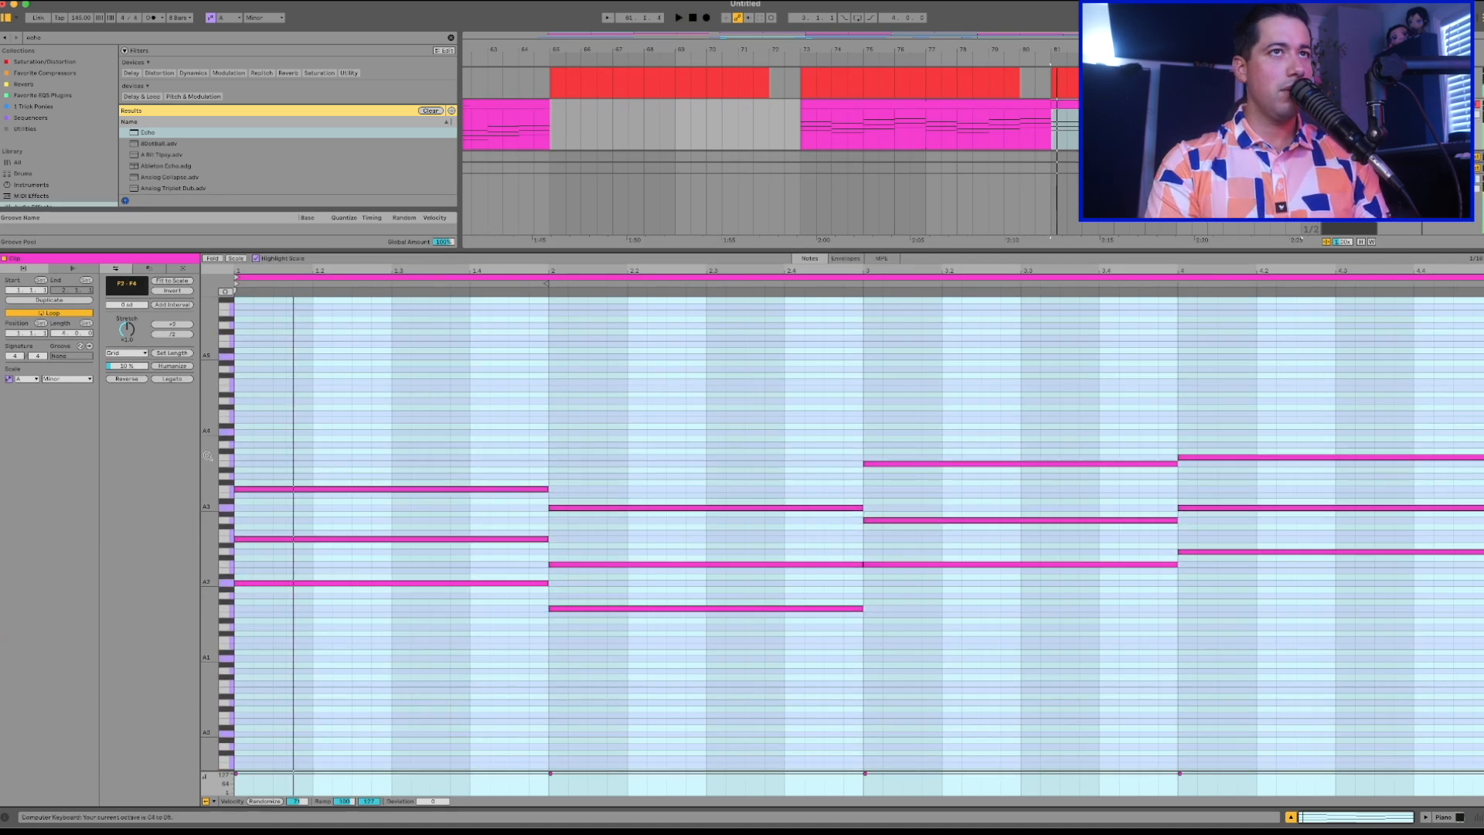
Play the passage around bar 81 several times to audition the Piano clip's chords.
click(1022, 114)
key(space)
click(1064, 105)
key(space)
click(1007, 113)
key(space)
click(1070, 95)
click(1073, 102)
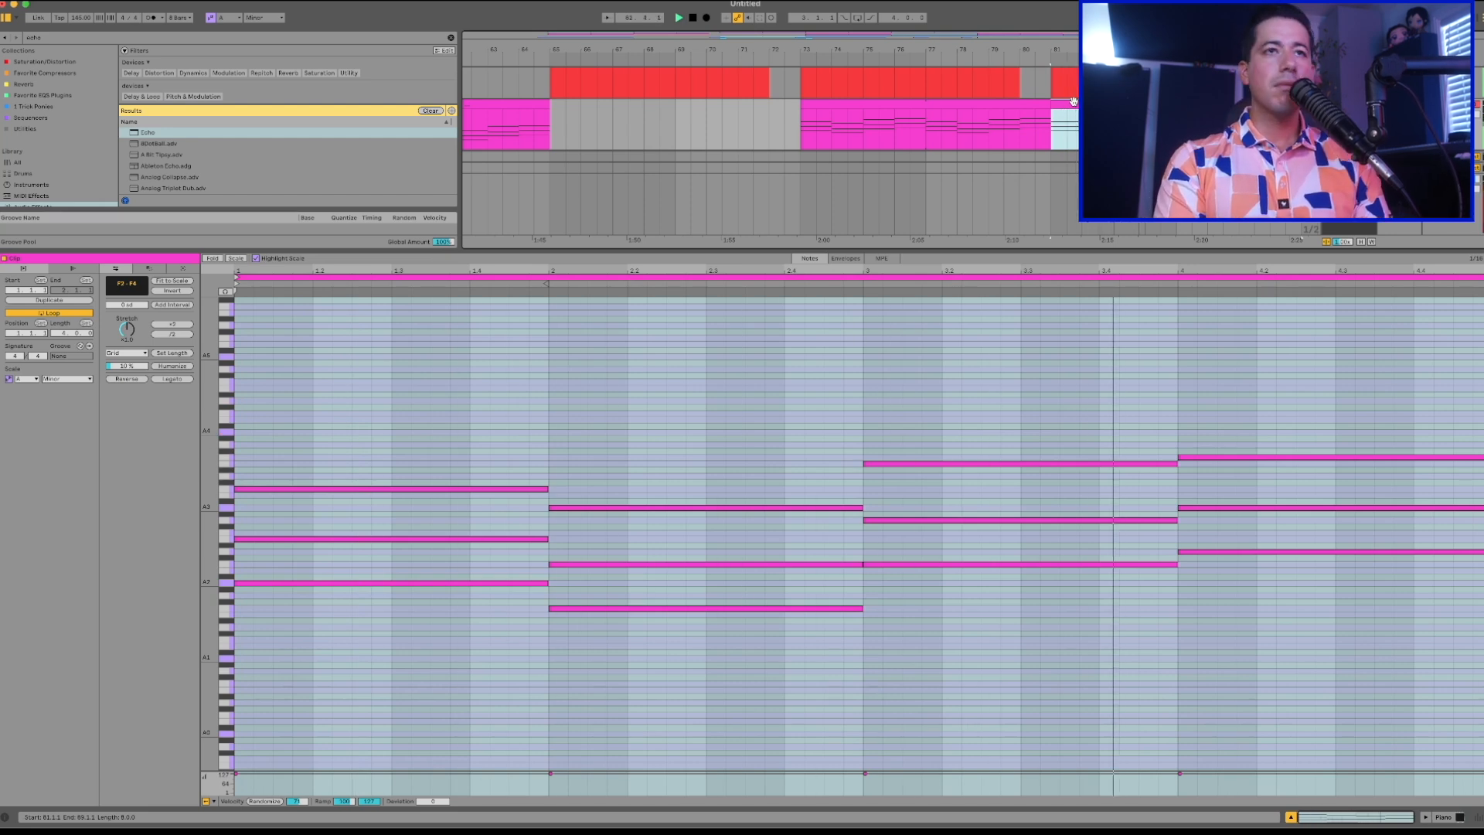
key(x)
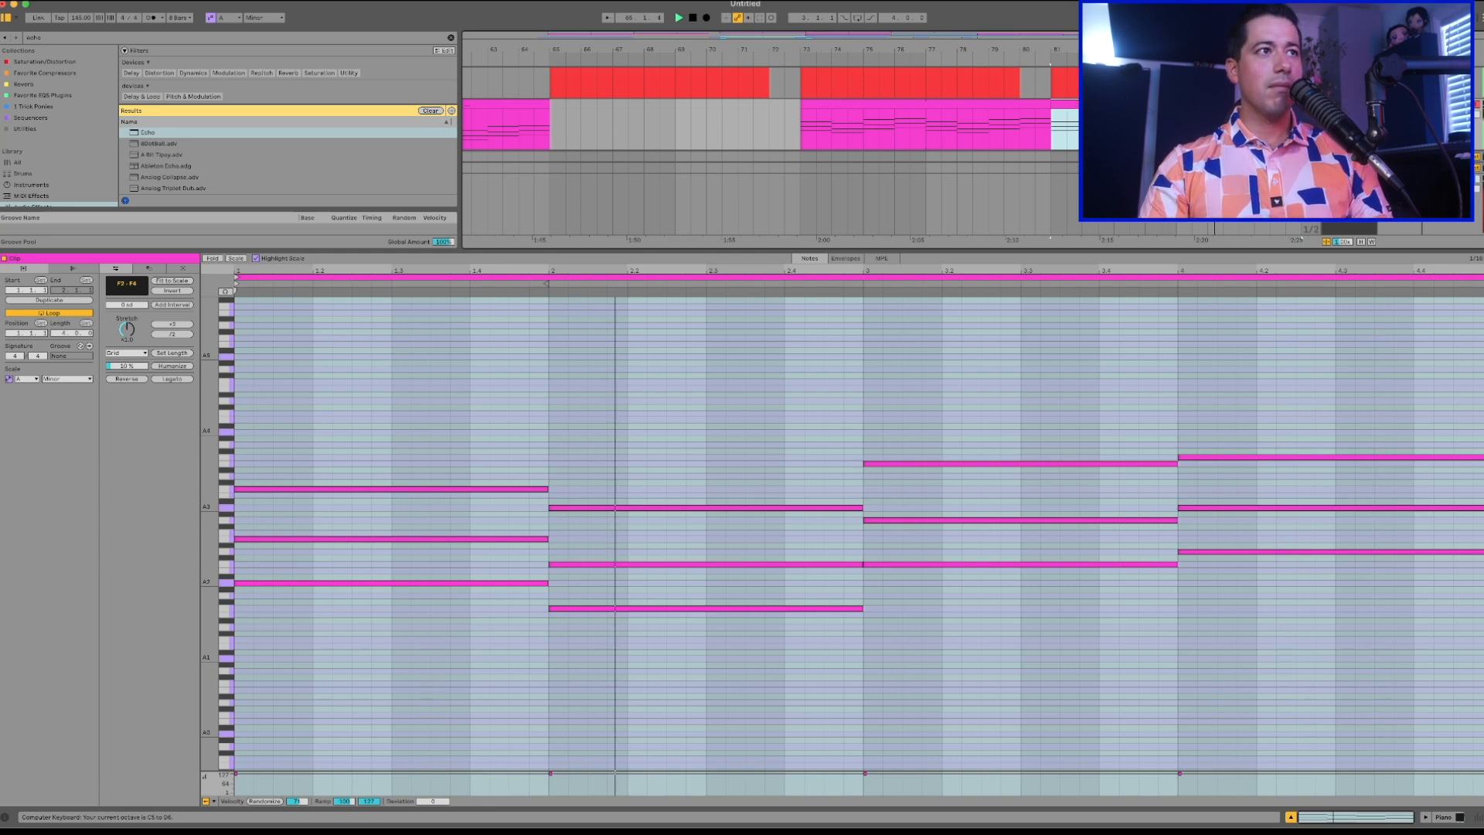
key(space)
Delete the part of the second Vocal clip between 84.3.1 and 87.1.1, leaving two short phrases.
scroll(1073, 104, down, 5)
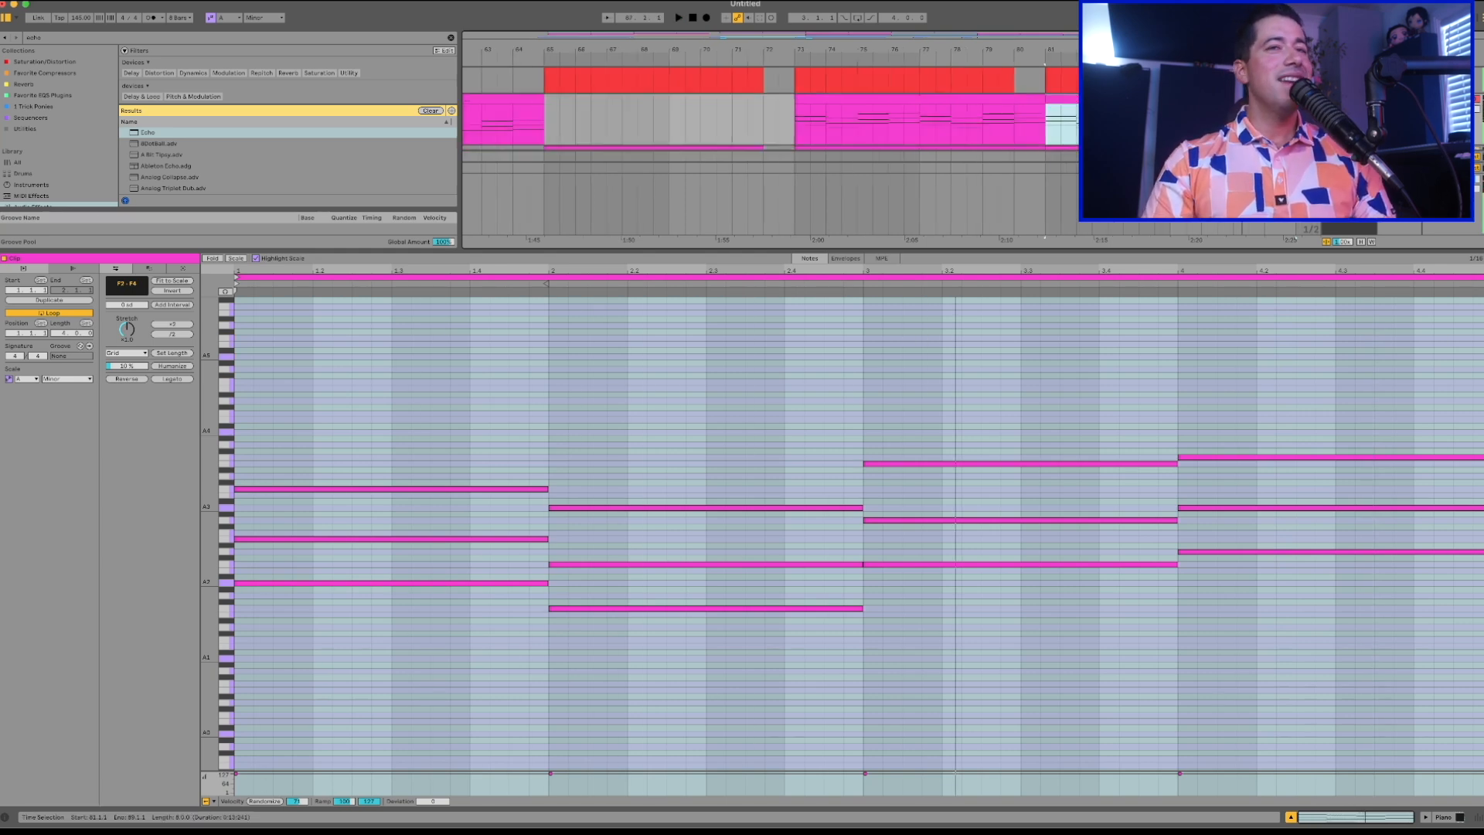
click(1072, 105)
scroll(1071, 105, down, 5)
drag(1062, 104, 1138, 105)
key(Delete)
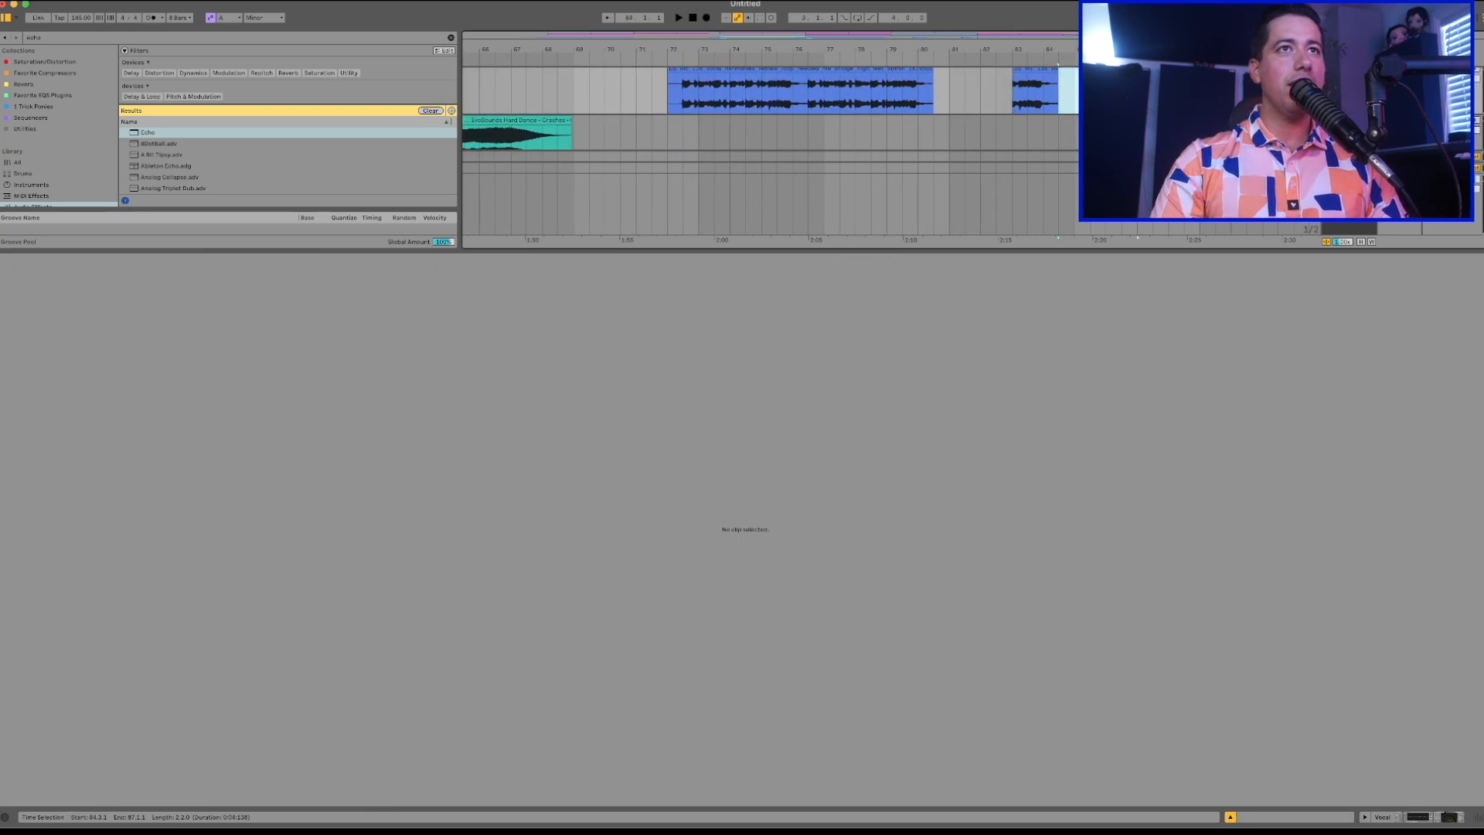
Play back the shortened vocal phrases from bar 79 and collapse the clip editor to show the full arrangement.
click(909, 103)
key(space)
scroll(907, 105, down, 3)
scroll(908, 105, down, 1)
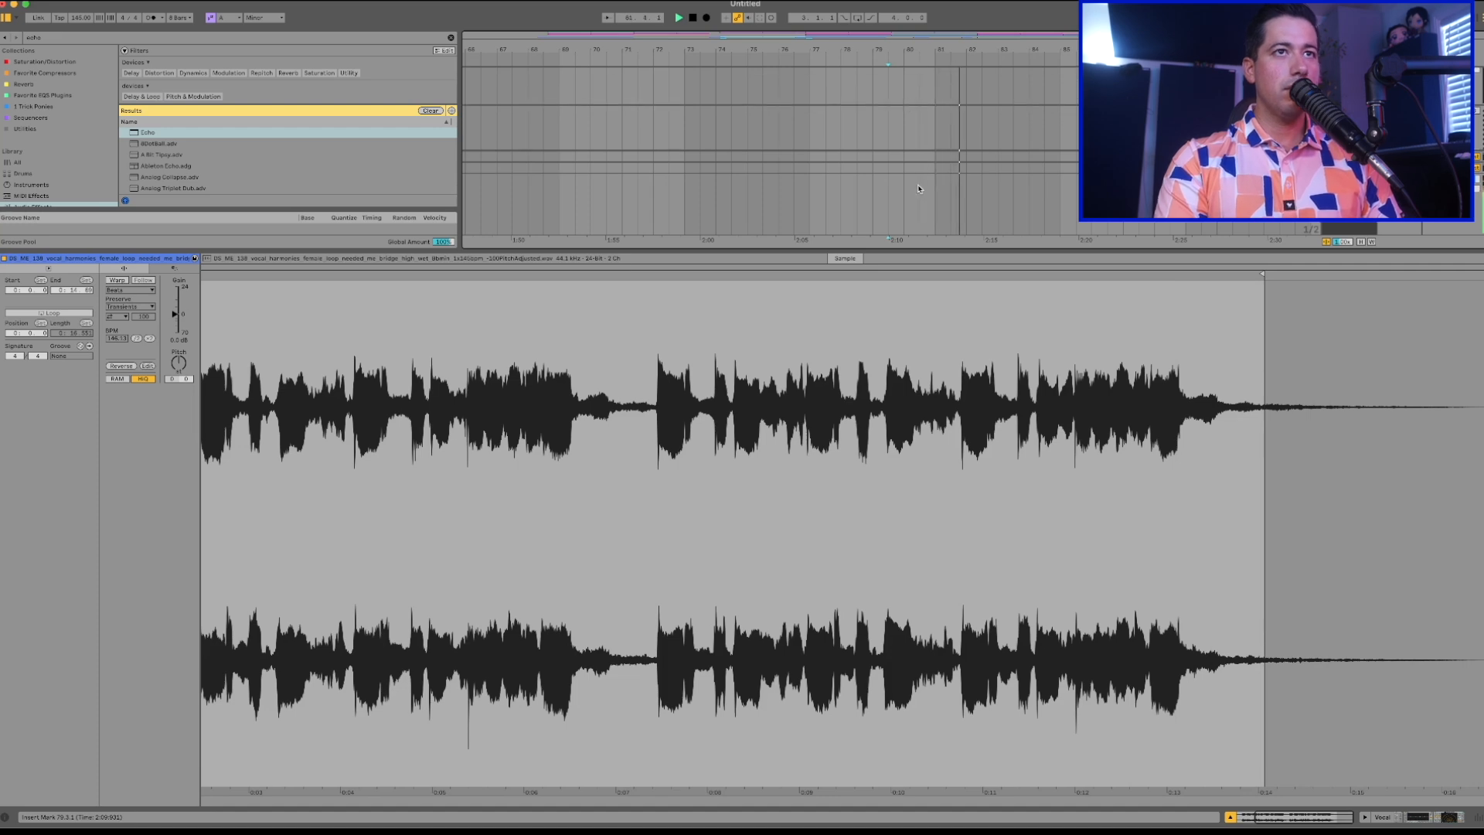
drag(946, 248, 948, 804)
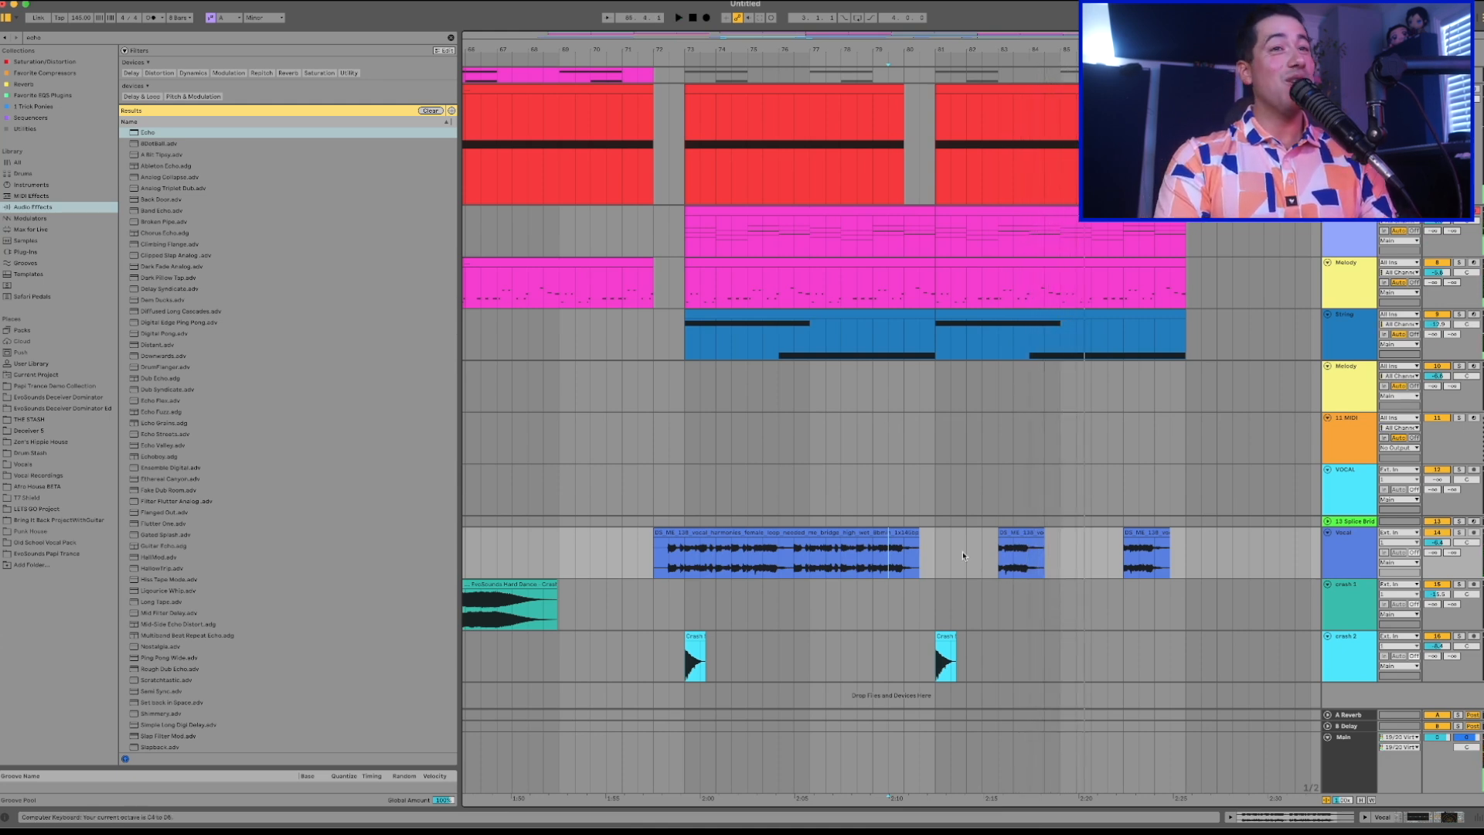
key(space)
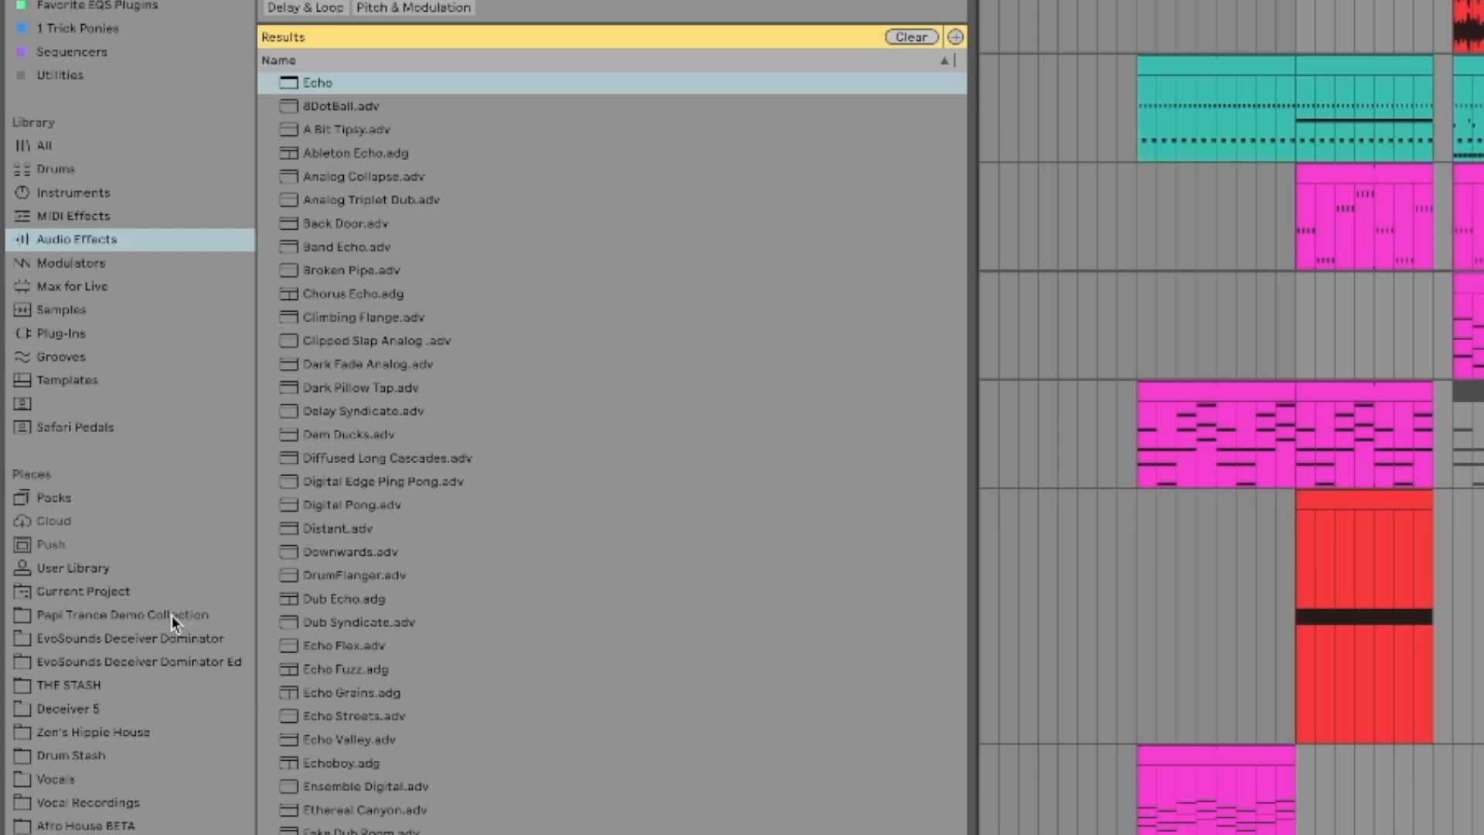
Browse the EvoSounds Hard Dance samples in the Papi Trance Demo Collection without the search filter and collapse the sample list.
click(173, 615)
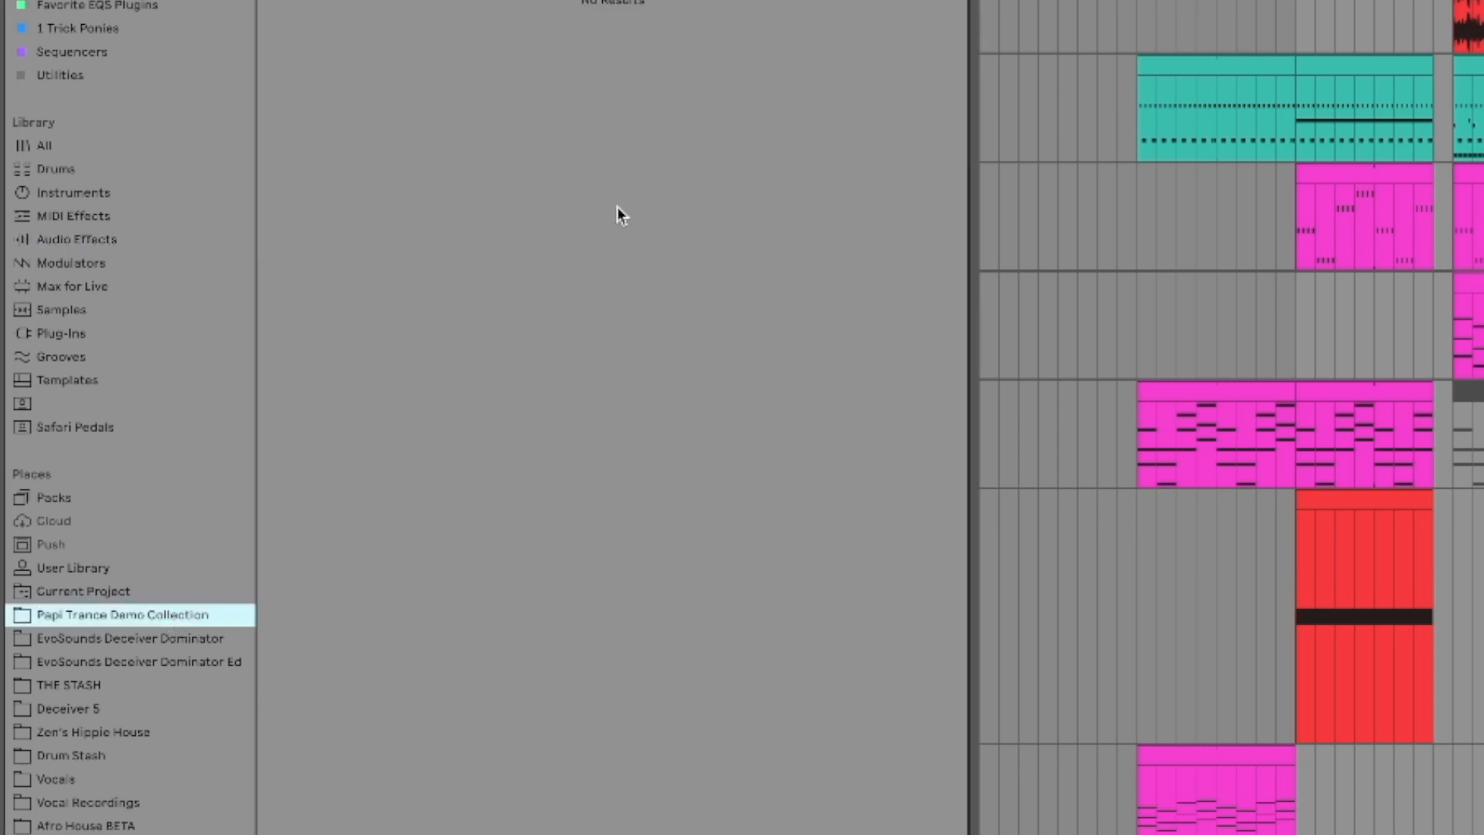
key(Escape)
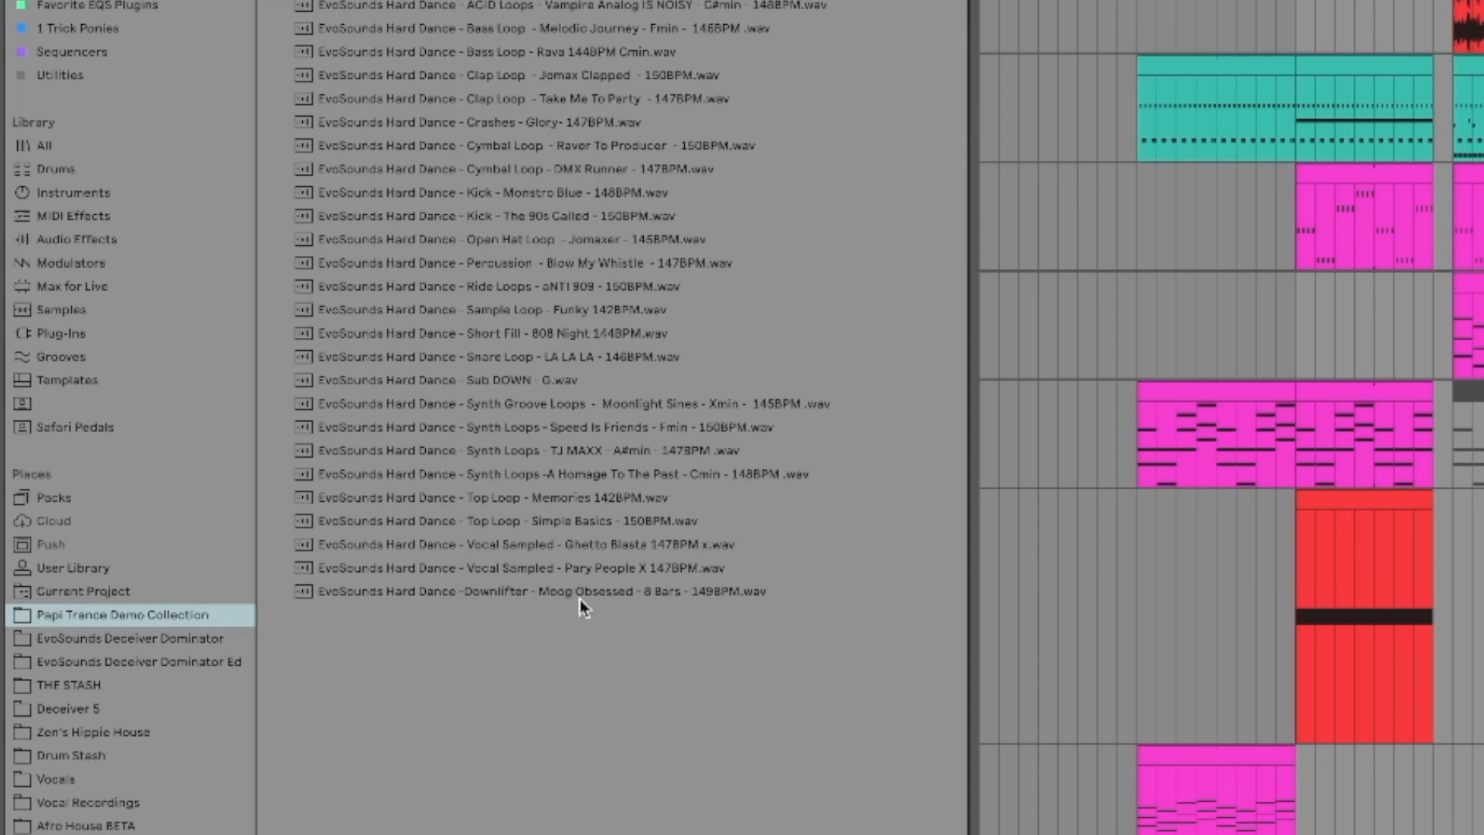
click(474, 193)
click(1476, 108)
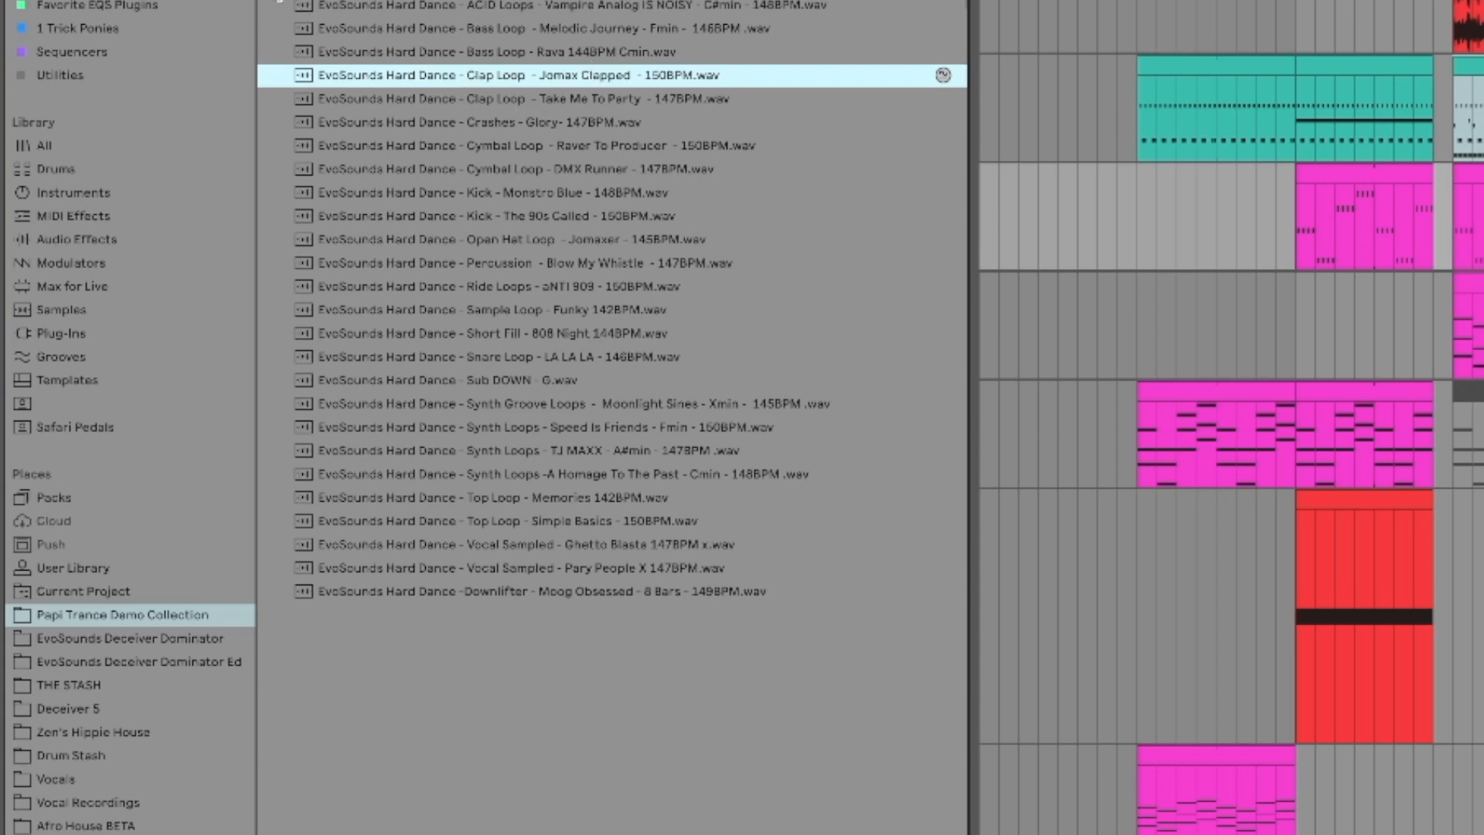
click(278, 0)
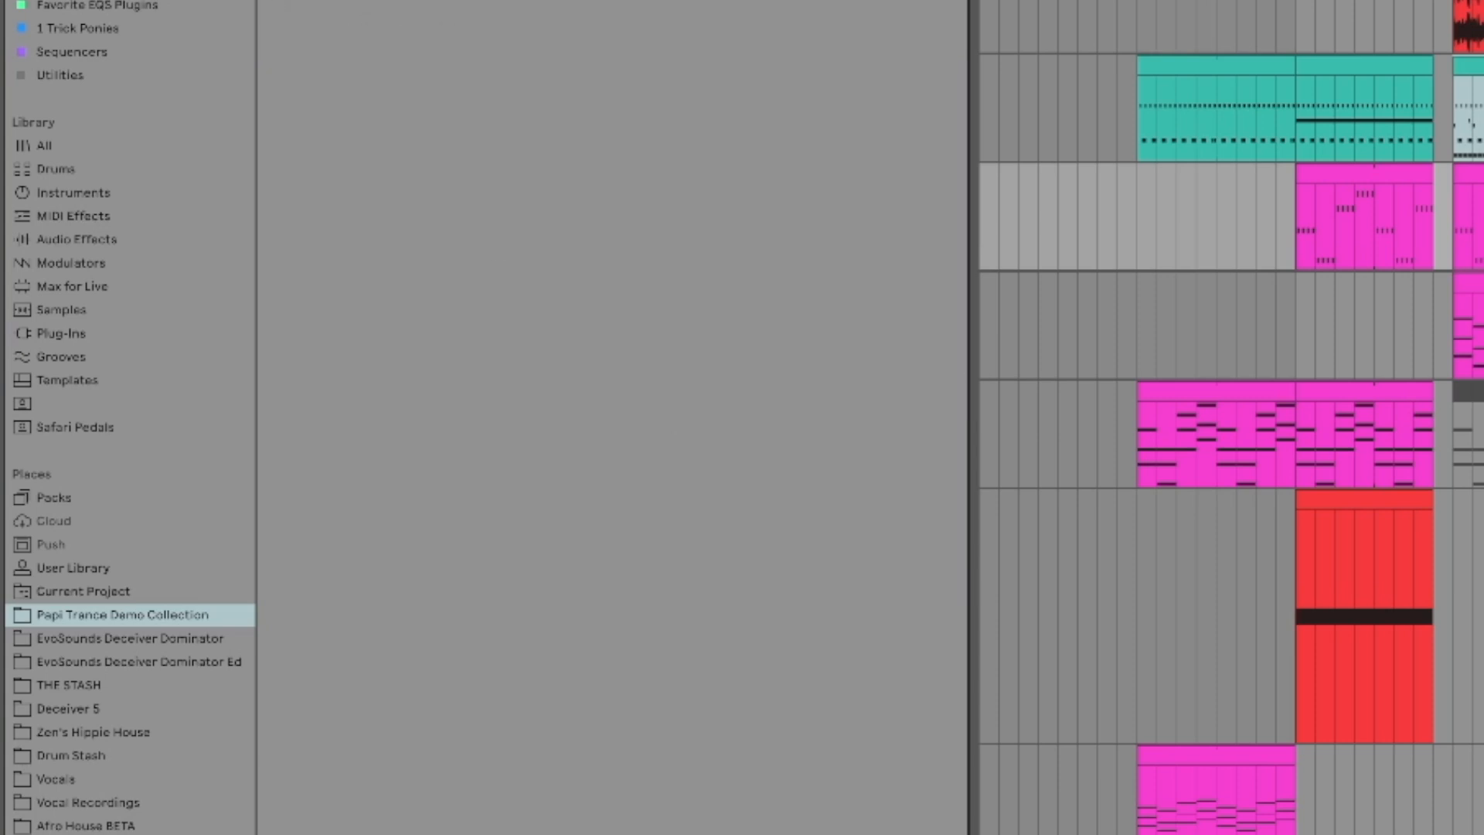
scroll(1231, 417, down, 10)
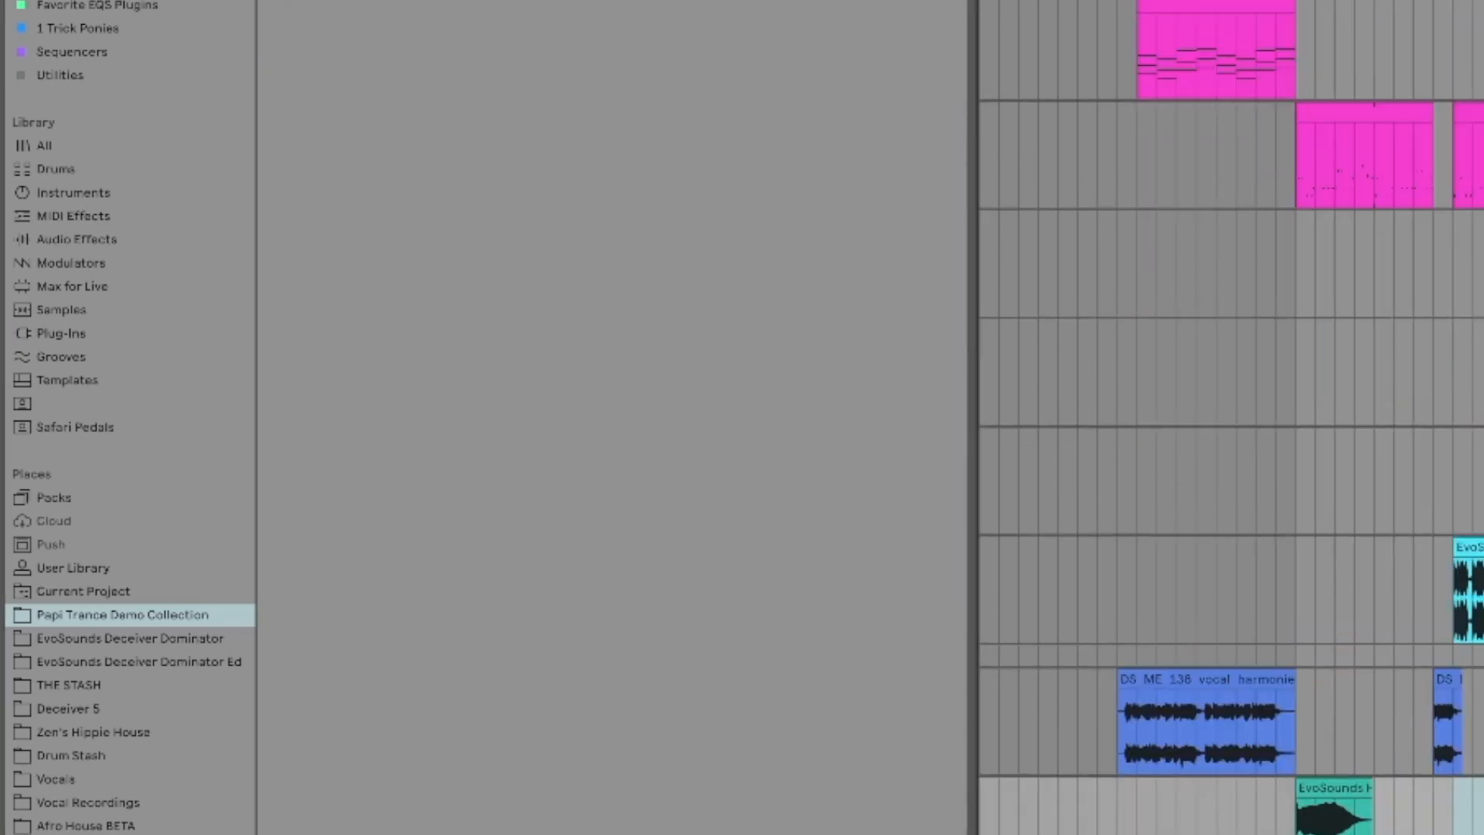
click(1335, 457)
scroll(1335, 456, up, 3)
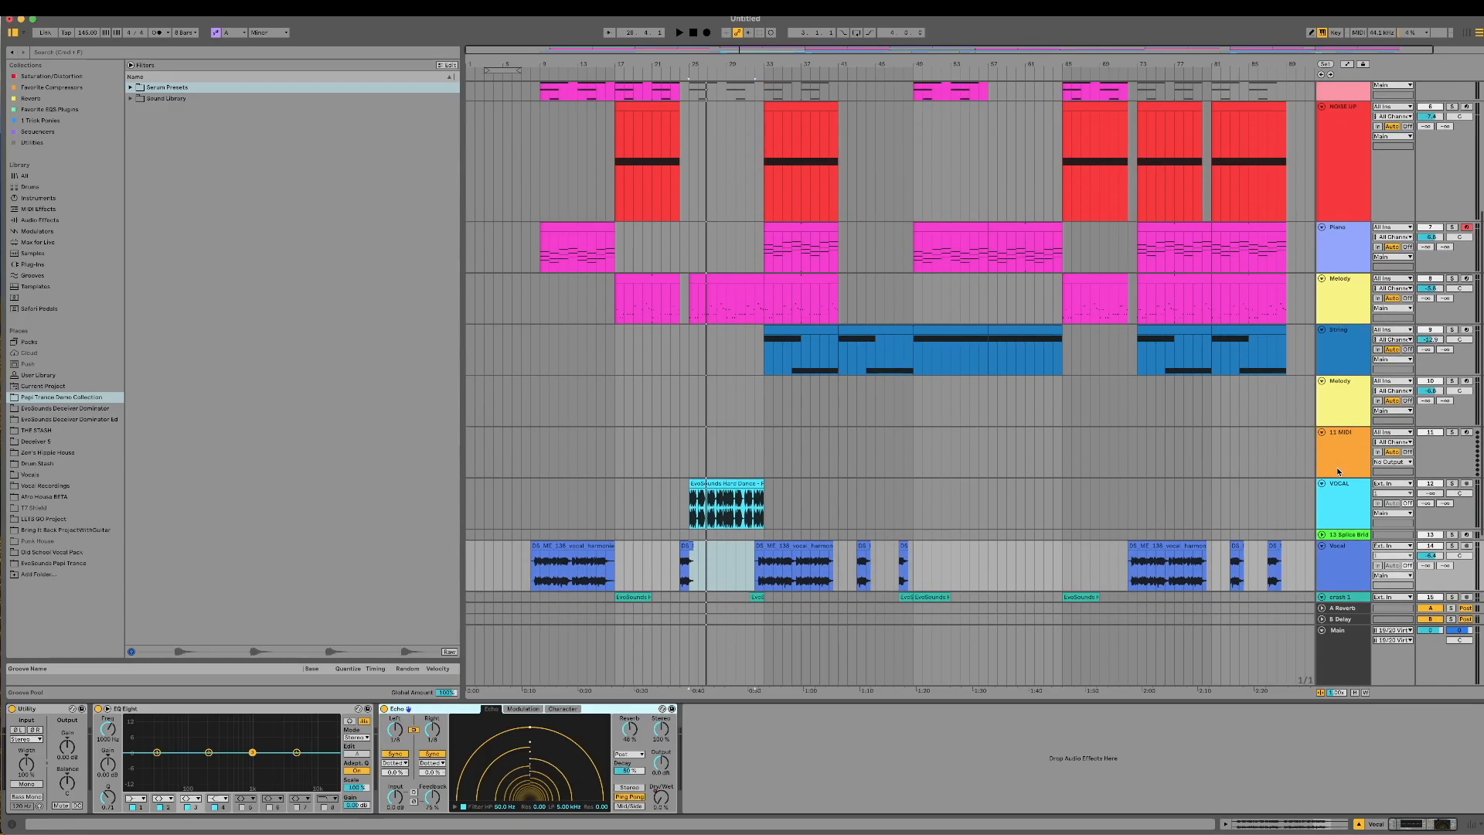
scroll(1338, 471, down, 1)
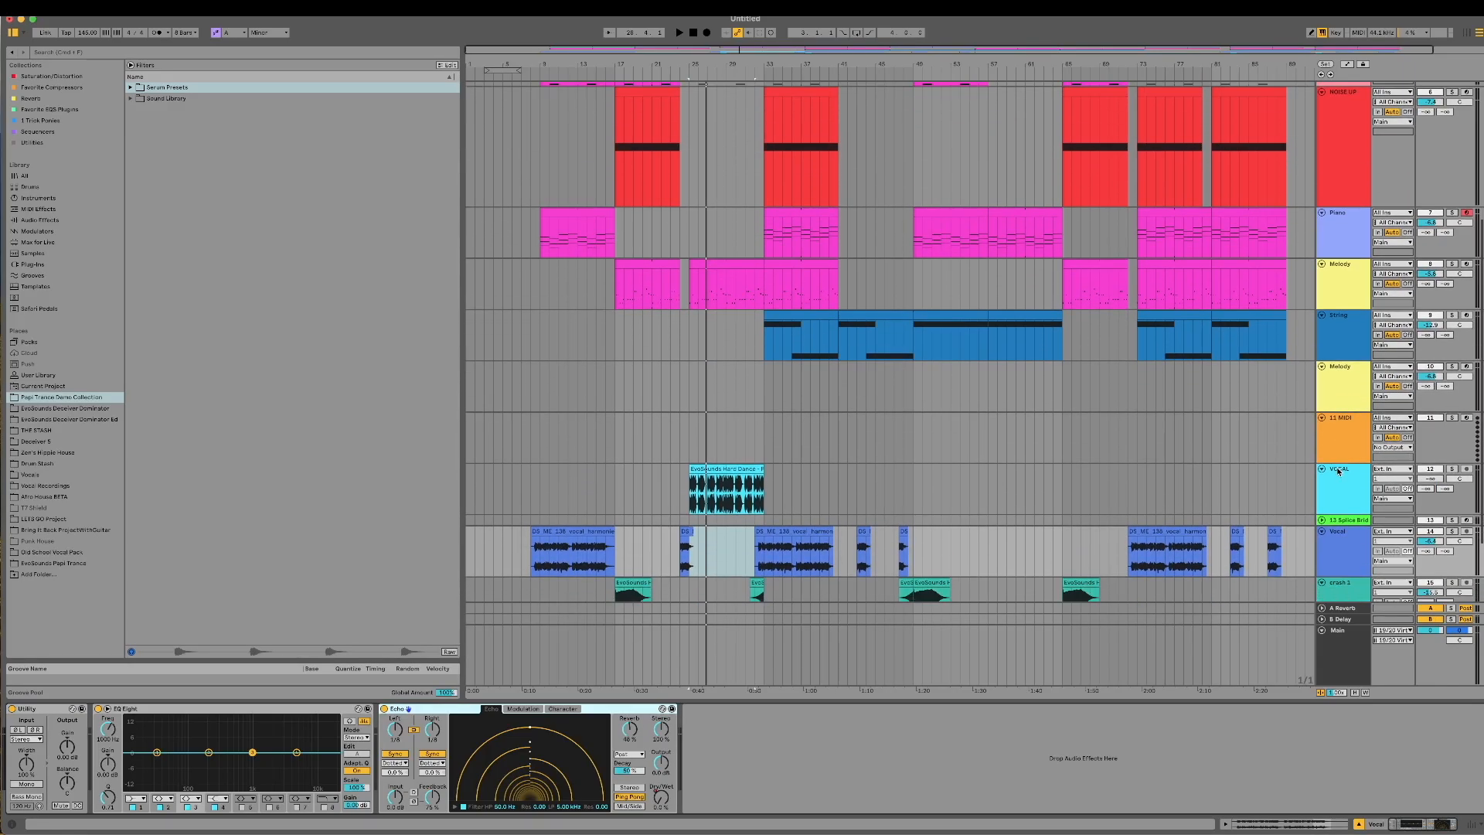